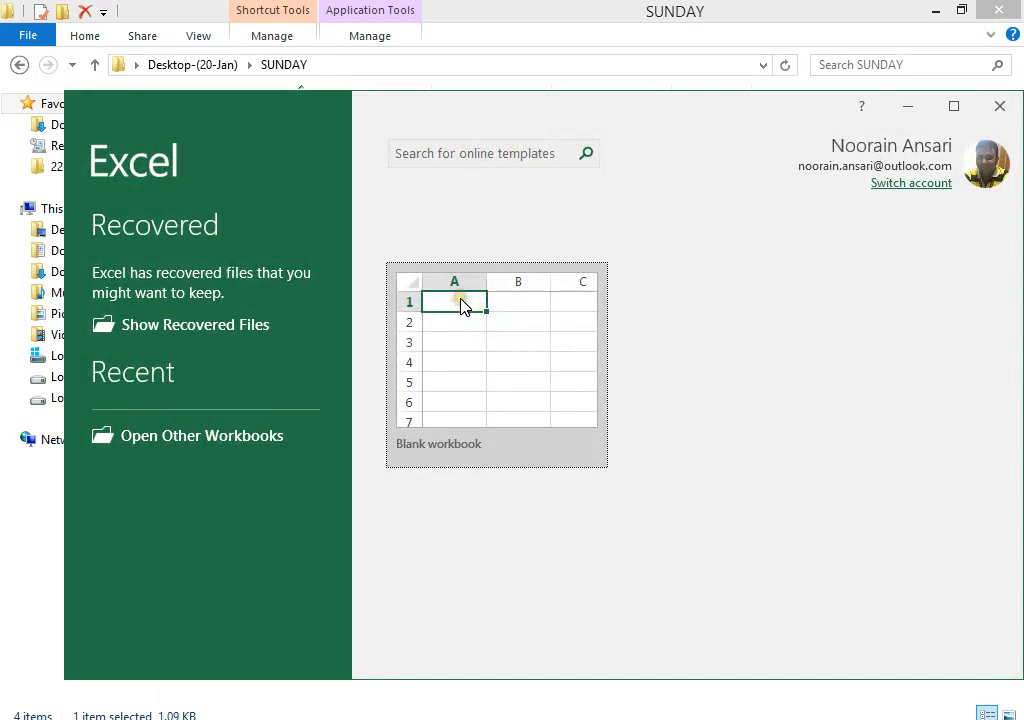
Step: Start a blank workbook, close Document Recovery keeping files for later, and maximize the window
left_click(461, 306)
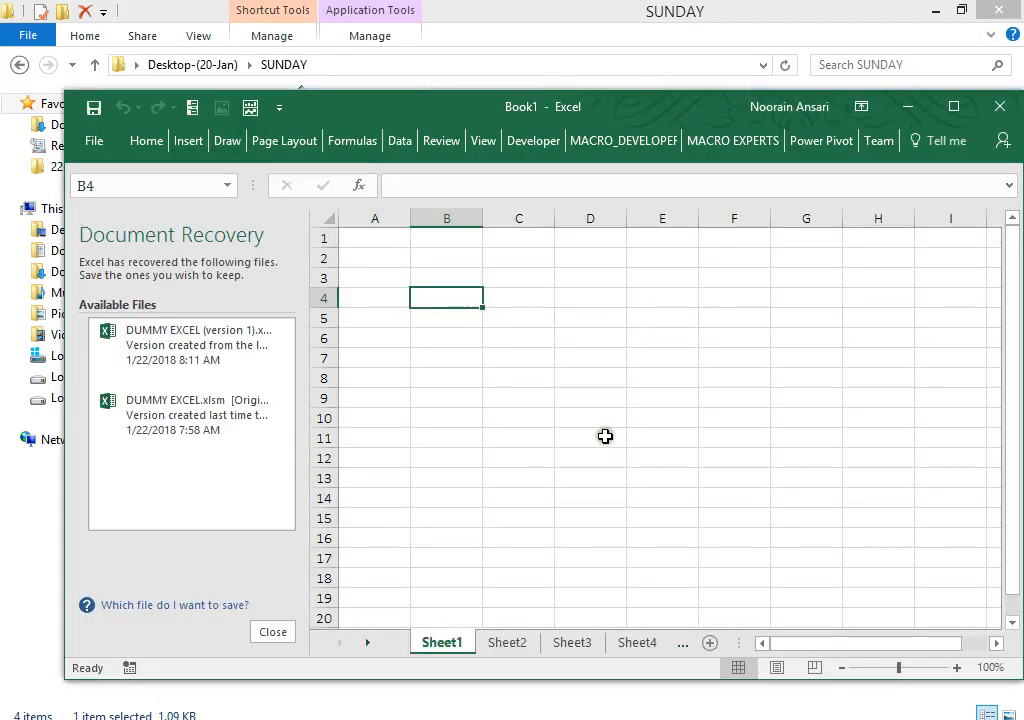
left_click(265, 634)
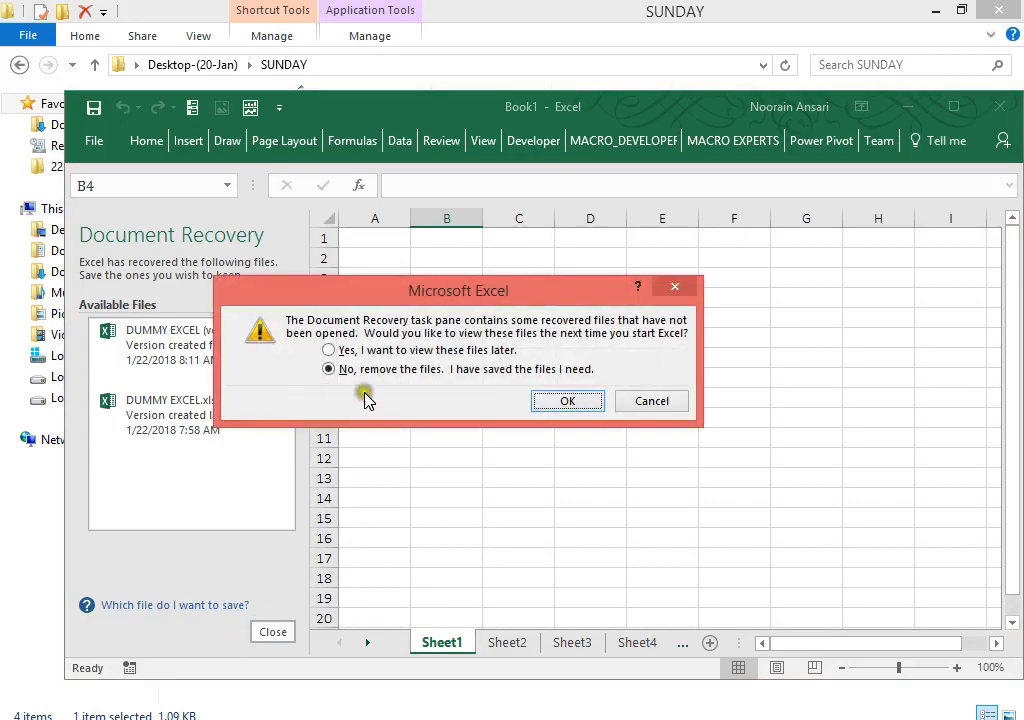
left_click(348, 352)
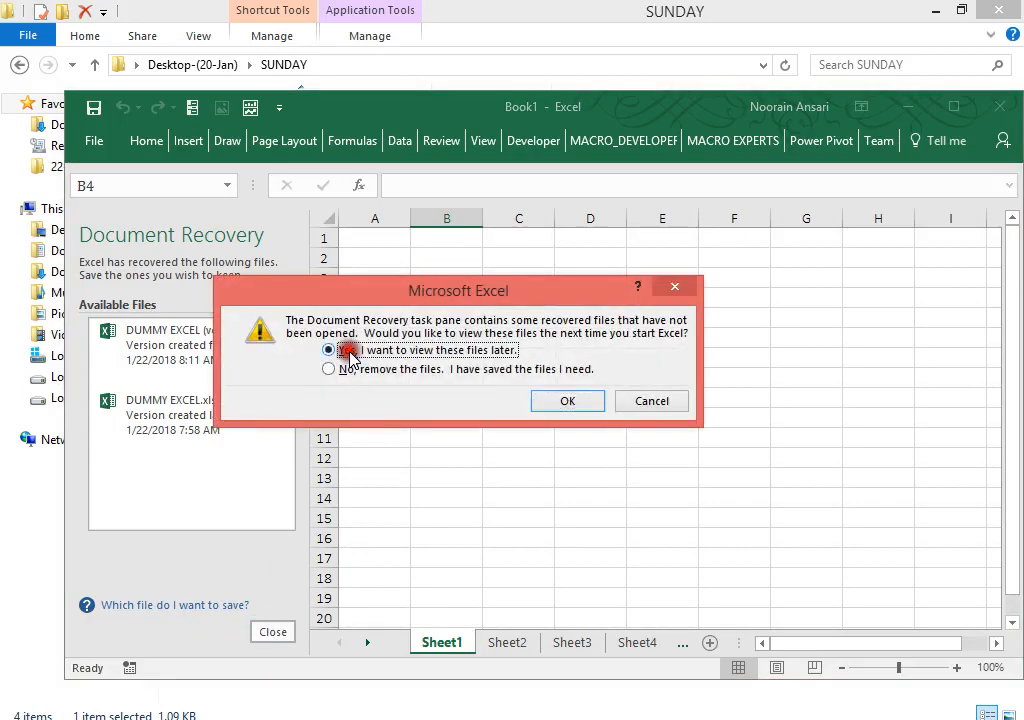
left_click(545, 405)
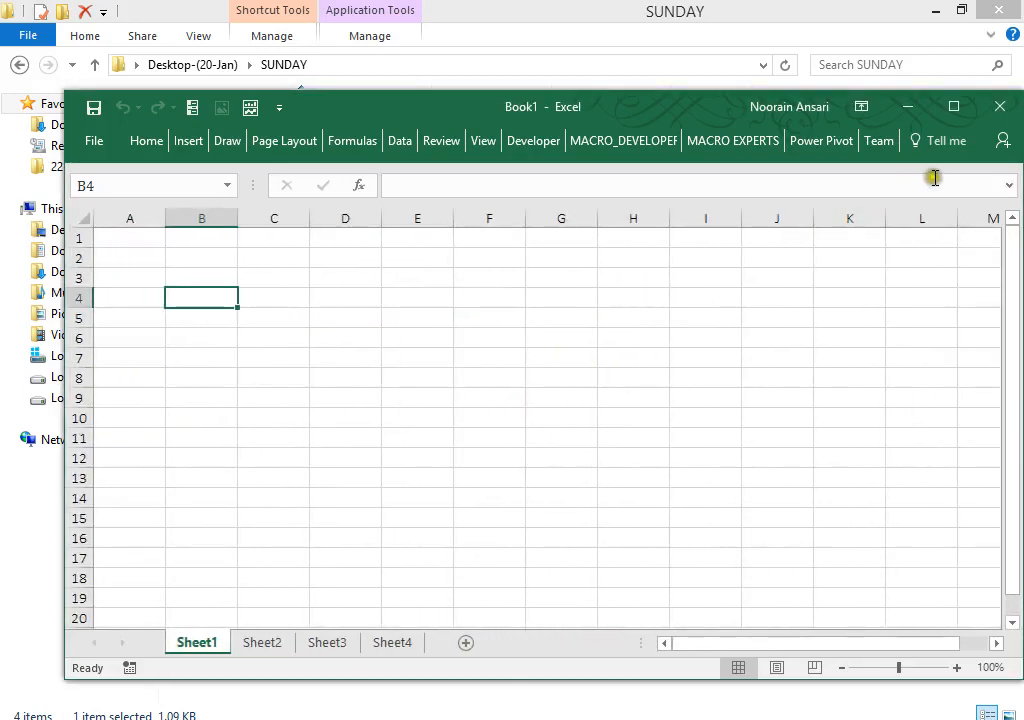
left_click(954, 106)
Step: Select D1:J3 on Sheet1 and apply Merge & Center
left_click(502, 179)
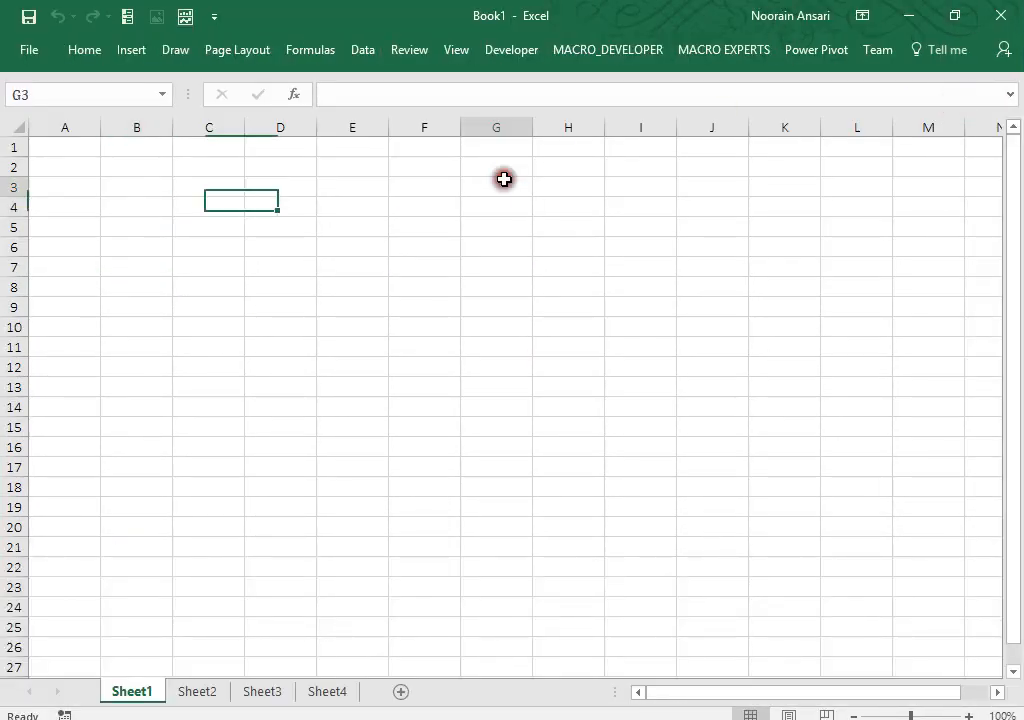
left_click(307, 143)
key("shift+Down")
key("shift+Down")
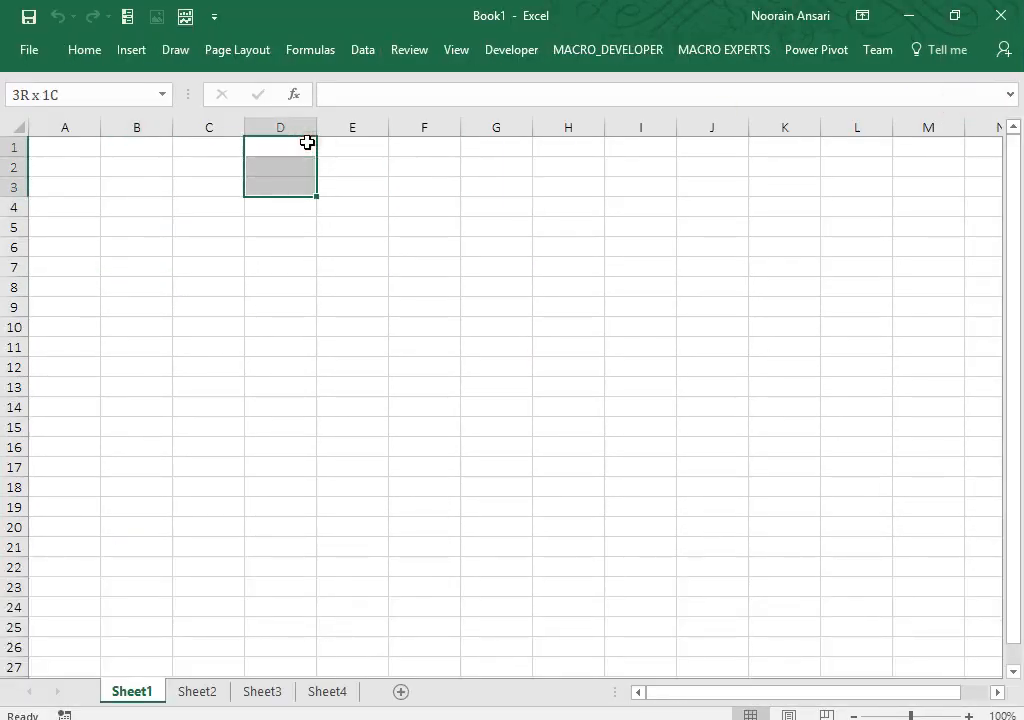
key("shift+Right")
key("shift+Right")
key("shift+Right")
key("shift+Right")
key("shift+Right")
key("shift+Right")
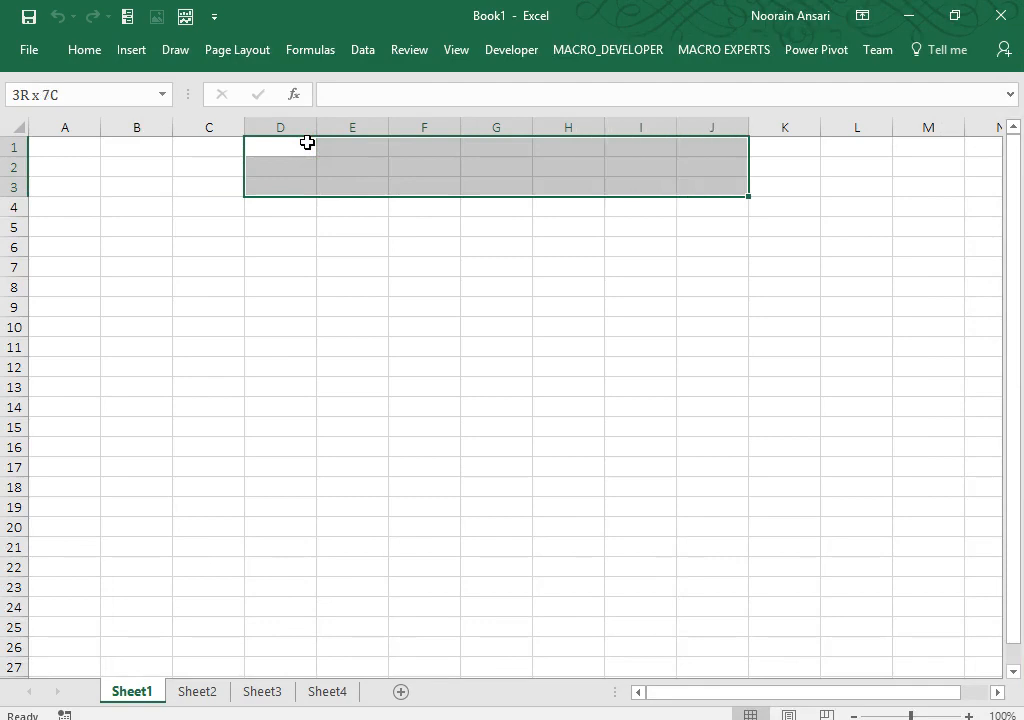
key("shift+Left")
key("shift+Right")
left_click(80, 54)
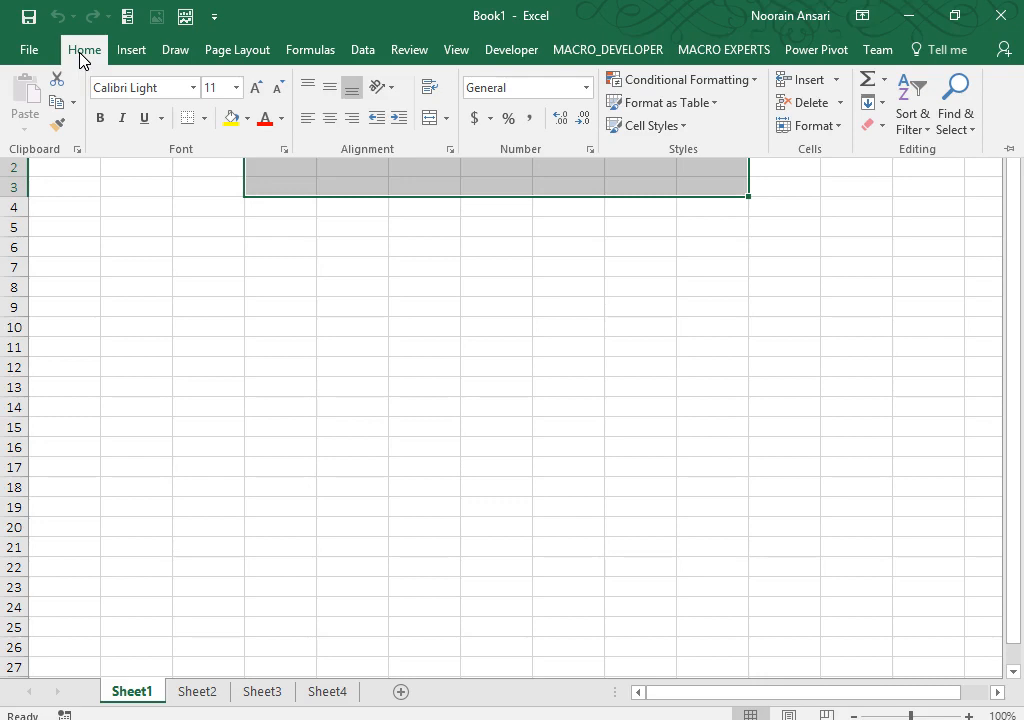
left_click(428, 119)
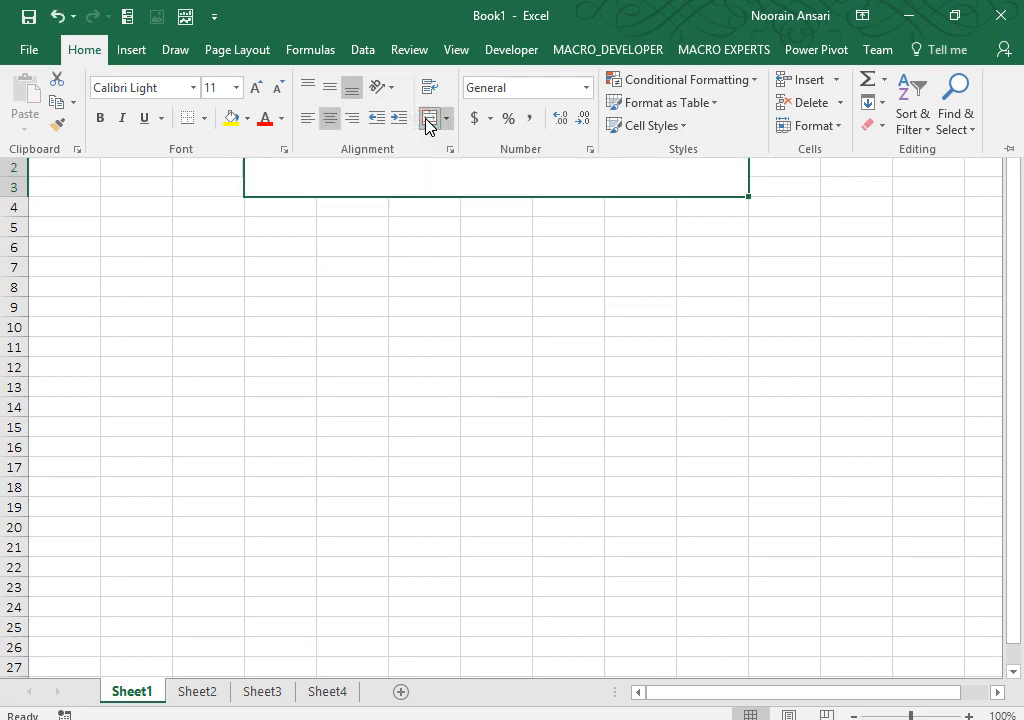
left_click(386, 192)
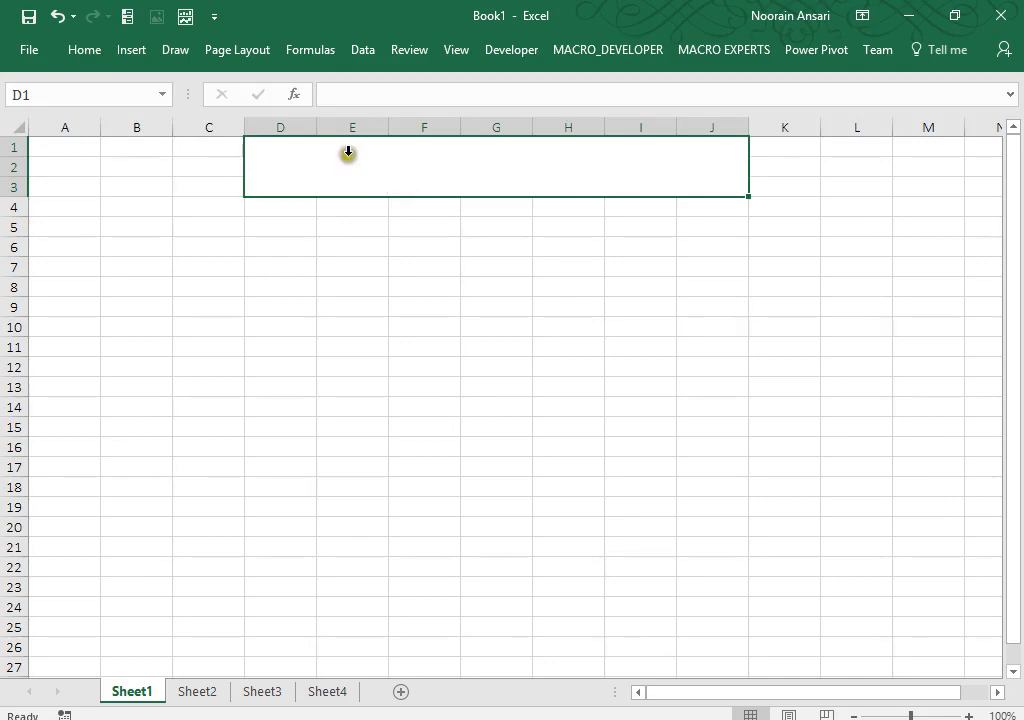
Step: Give the merged D1:J3 block a Thick Outside Border
left_click(86, 52)
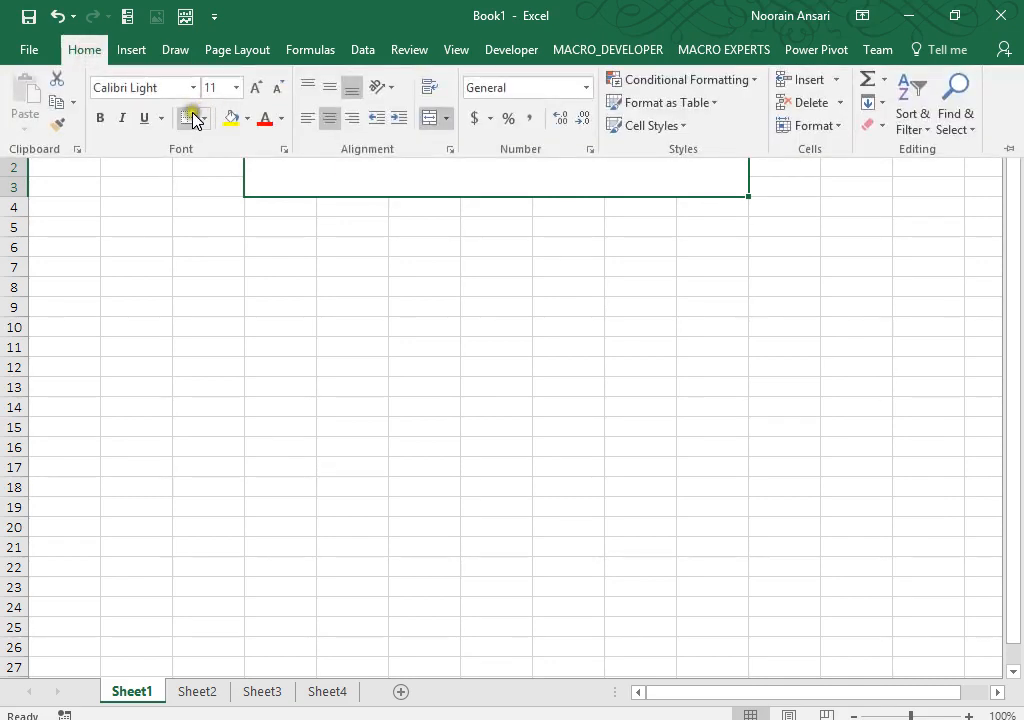
left_click(205, 119)
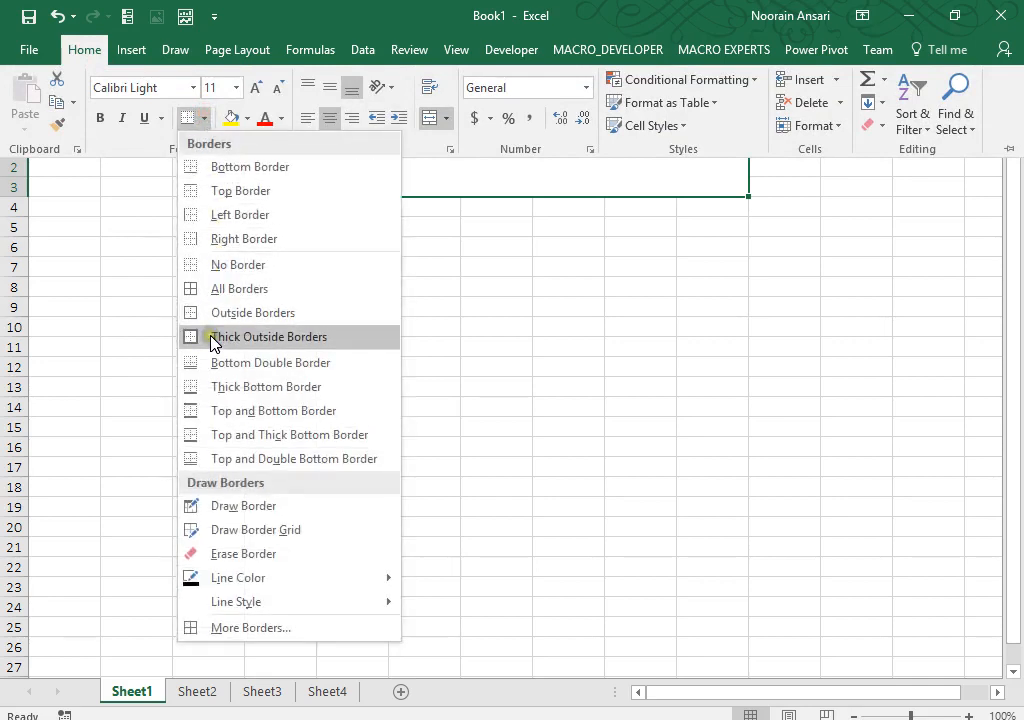
left_click(213, 338)
left_click(395, 255)
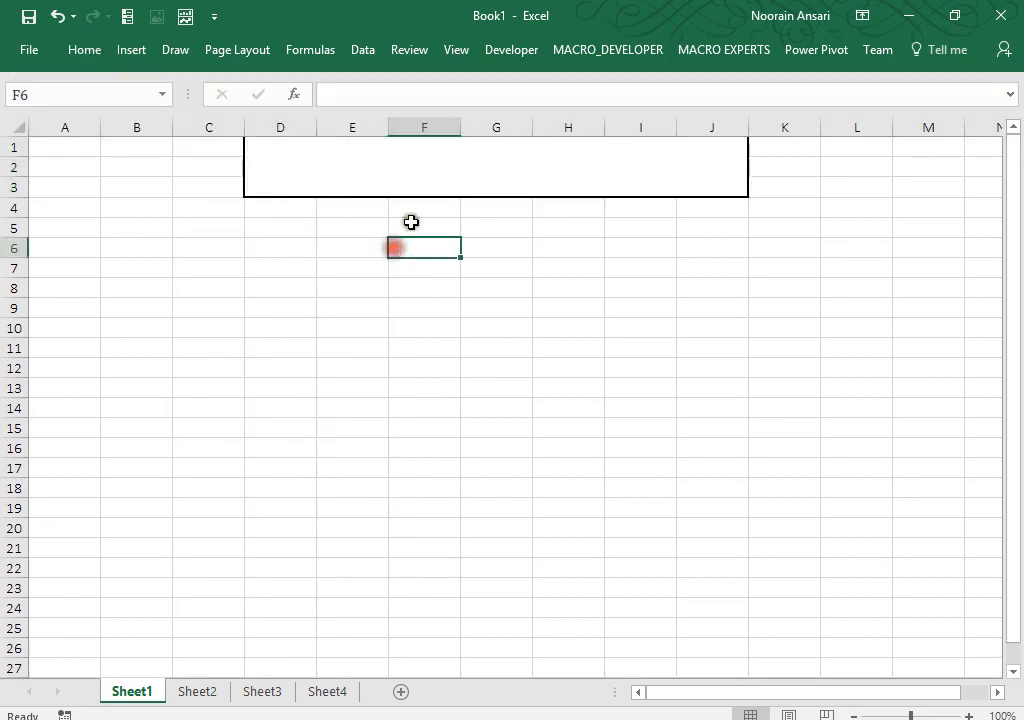
left_click(441, 176)
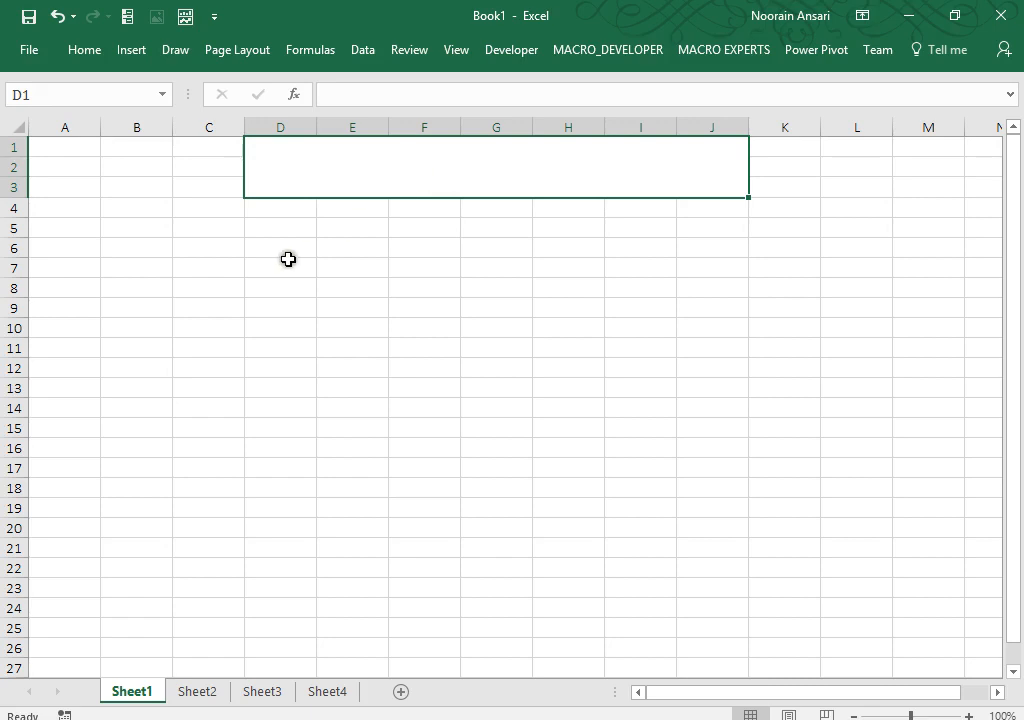
Step: Enter the note =A1:A10 as text in cell D9
left_click(288, 310)
type("=")
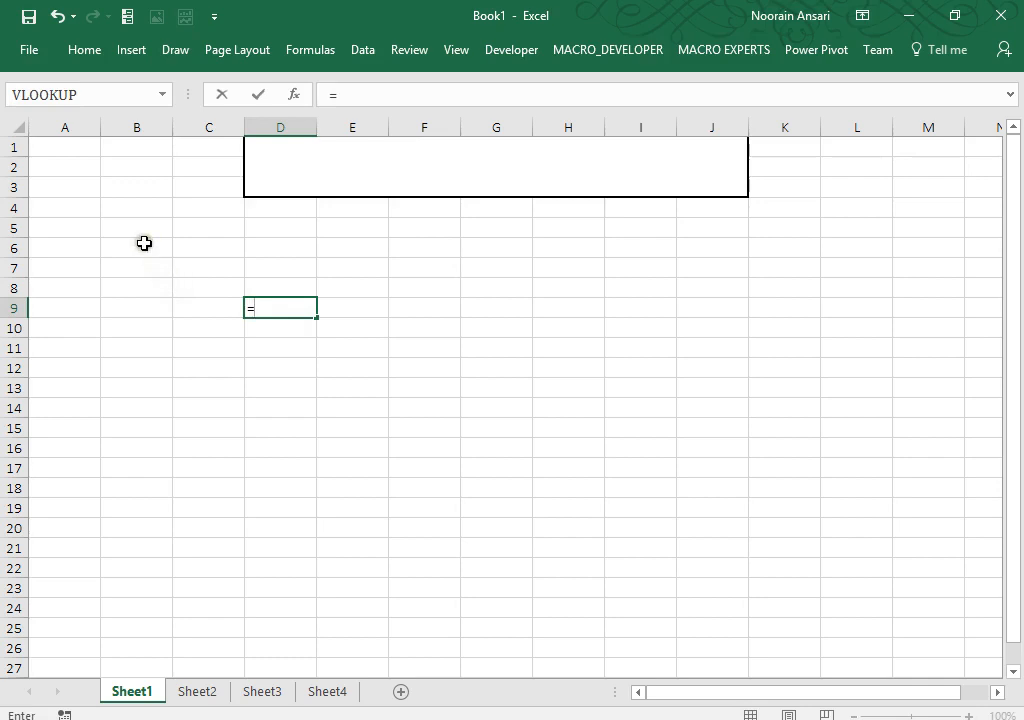
left_click_drag(91, 149, 80, 327)
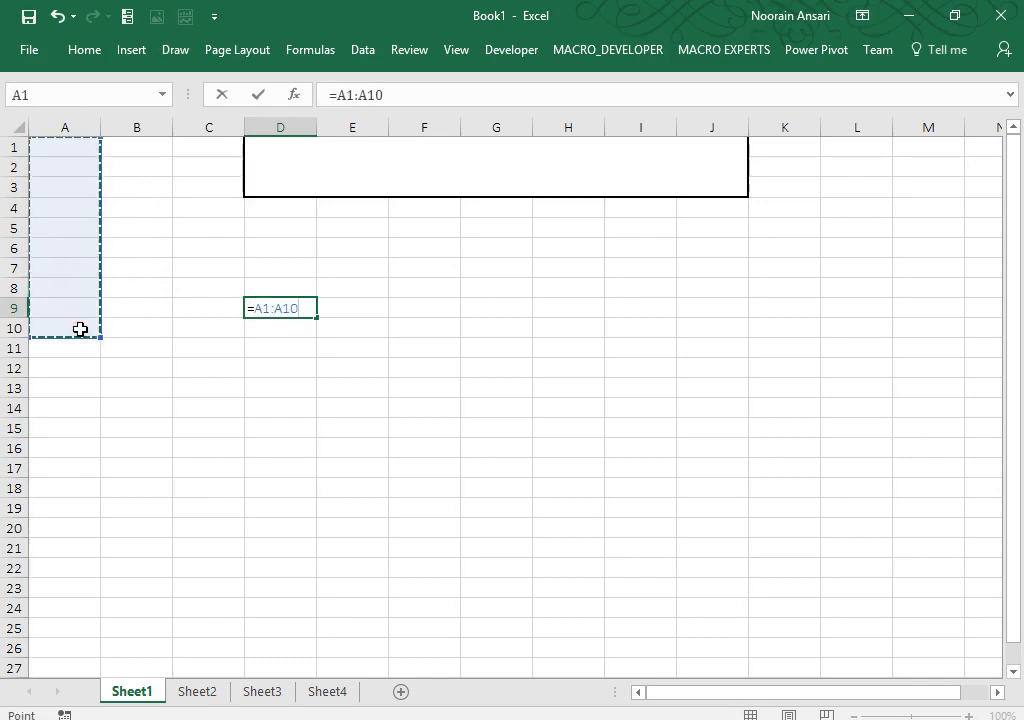
left_click(247, 308)
key("Return")
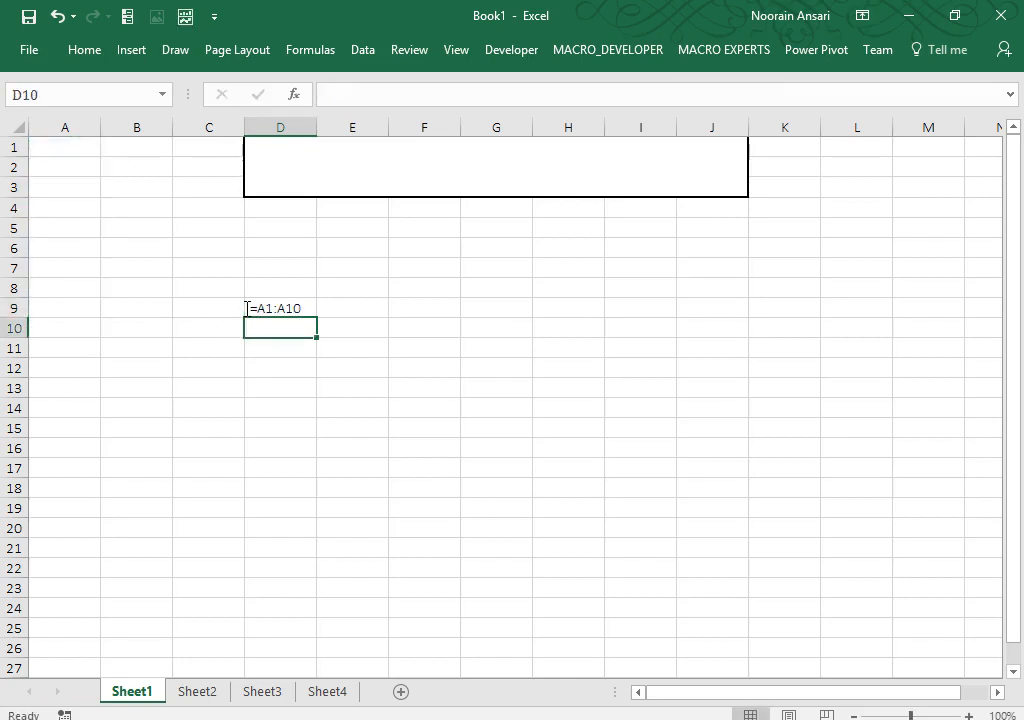
Step: Name the range A1:A10 'Myrange' through the Name Box
left_click_drag(66, 146, 80, 320)
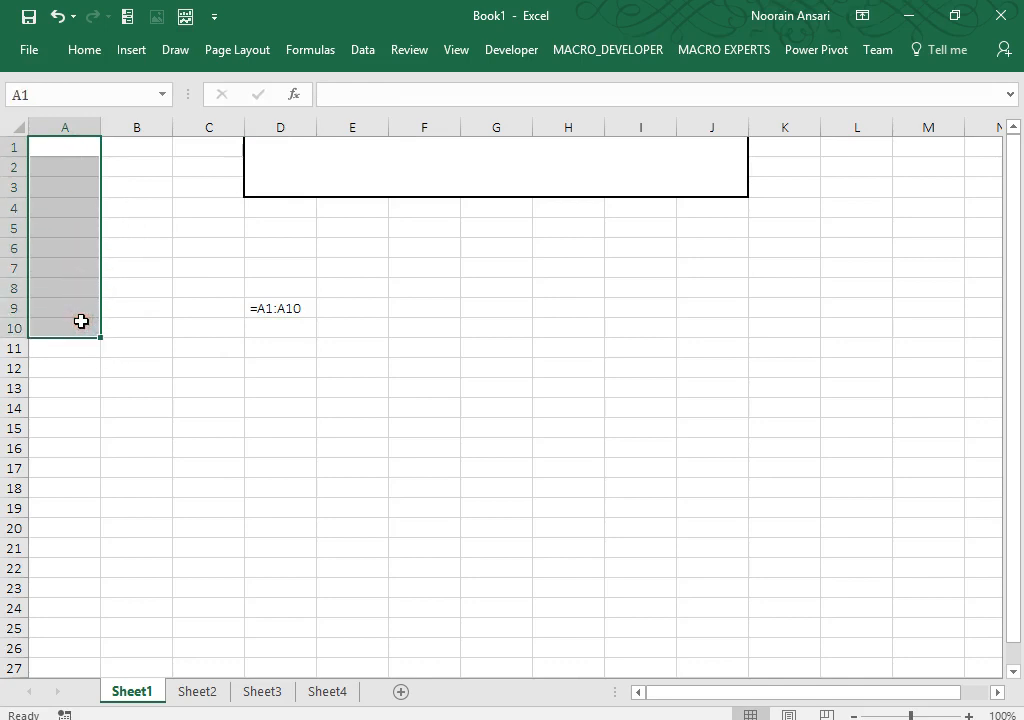
left_click(69, 85)
type("Myrange")
key("Return")
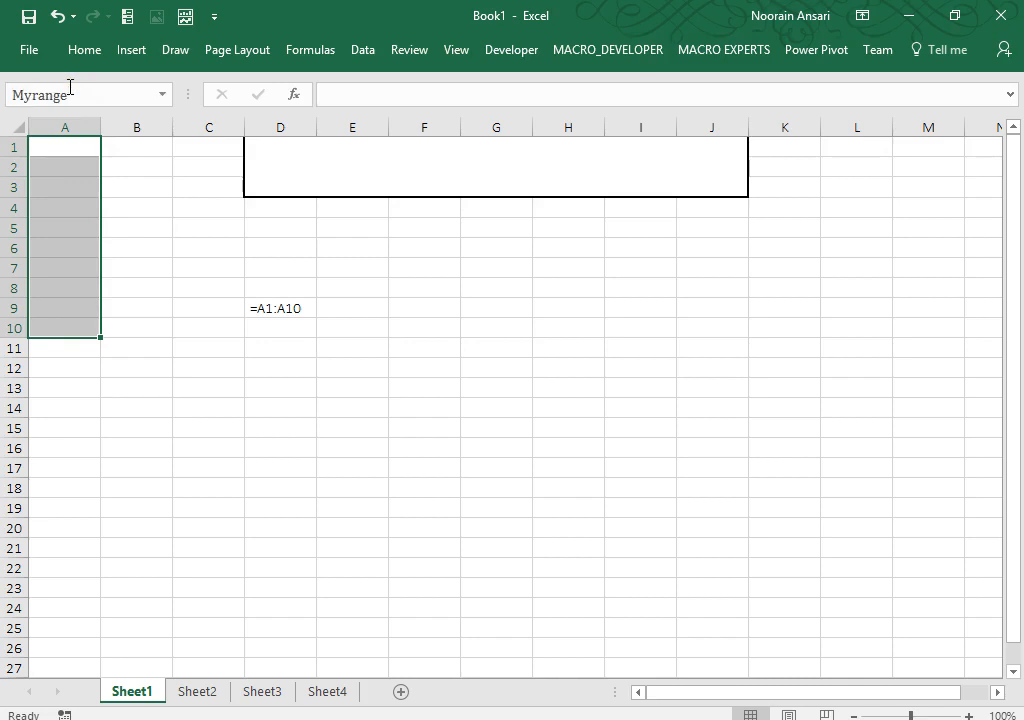
left_click(67, 140)
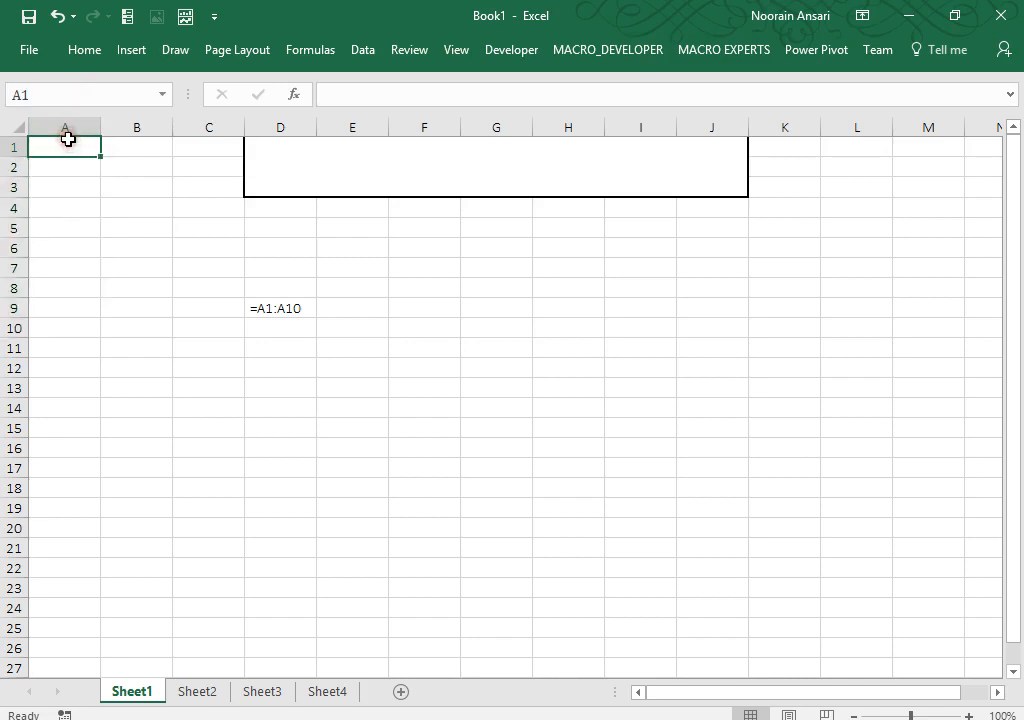
Step: Fill A1:A10 with the formula =RANDBETWEEN(1,100)
type("=ran")
key("Down")
key("Tab")
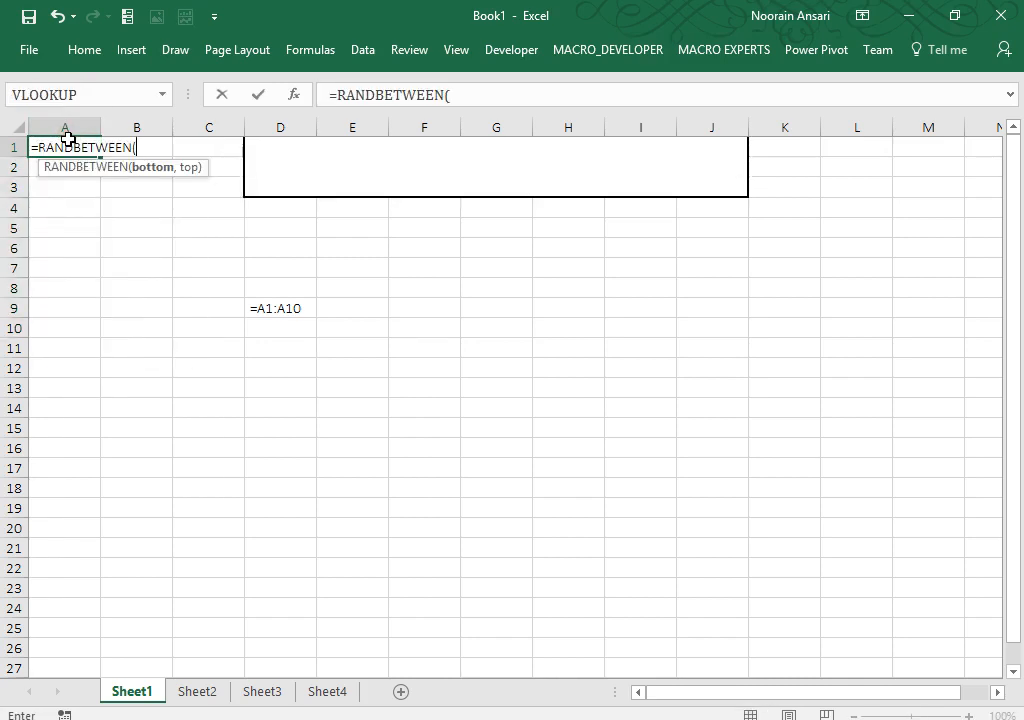
type("1,100)")
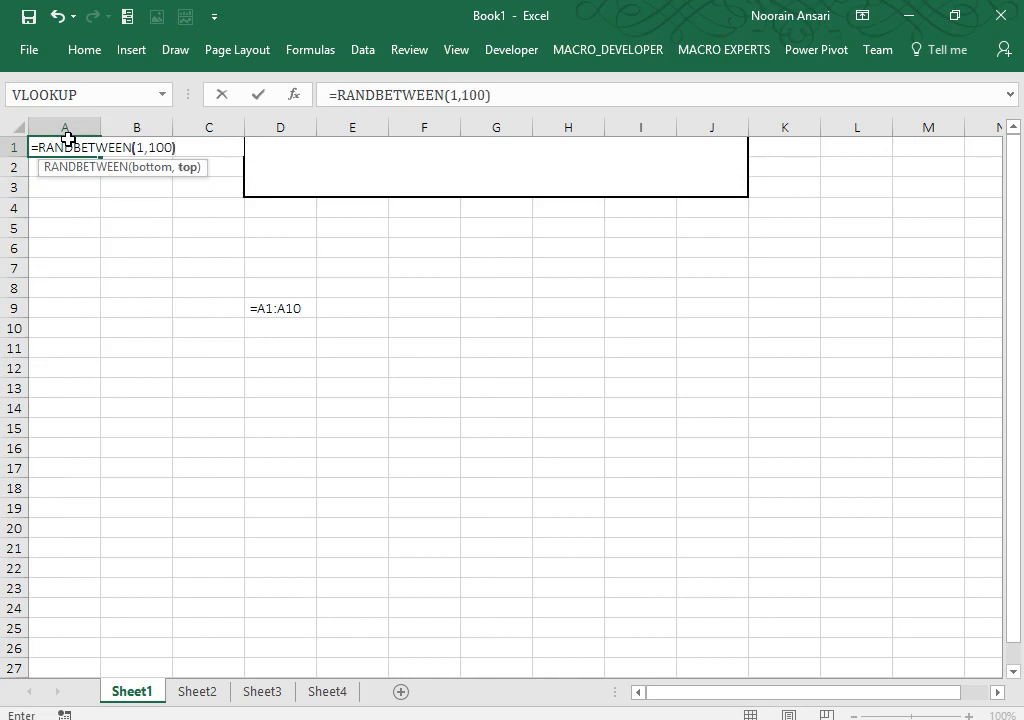
key("ctrl+Return")
key("shift+Down")
key("shift+Down")
key("shift+Down")
key("shift+Down")
key("shift+Down")
key("shift+Down")
key("shift+Down")
key("shift+Down")
key("shift+Down")
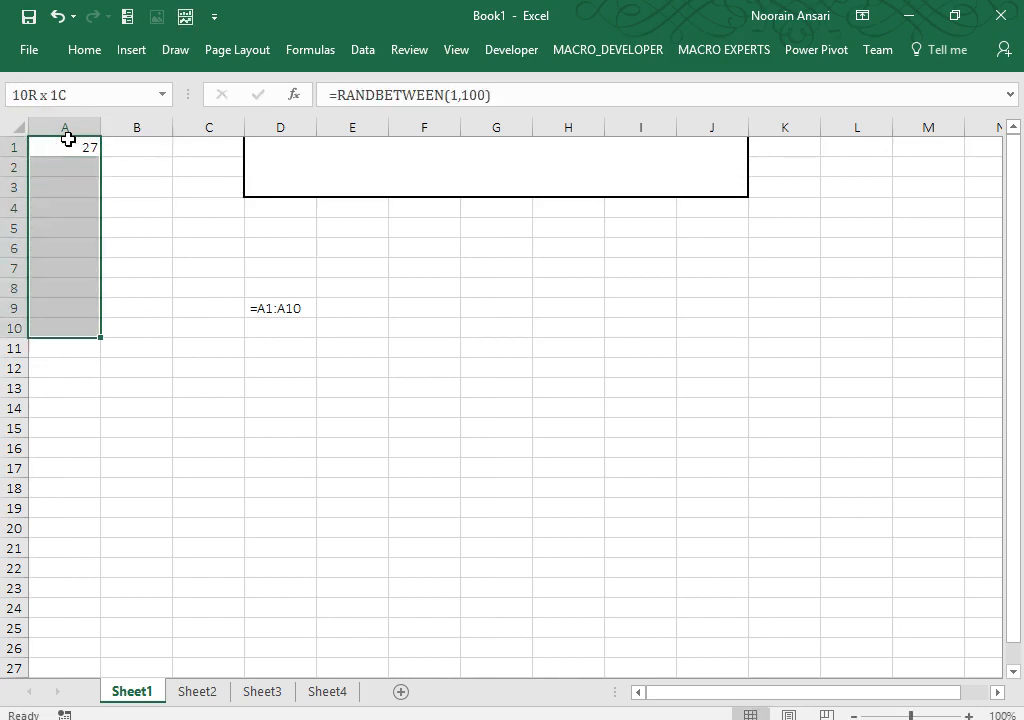
key("ctrl+d")
key("Down")
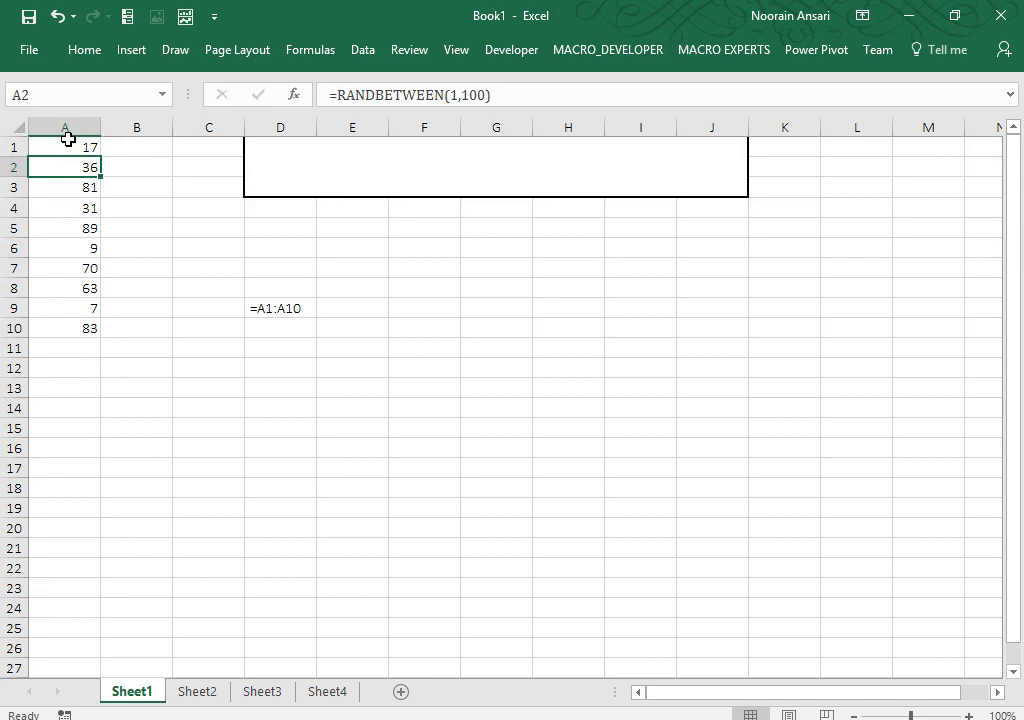
Step: On Sheet3, enter a formula in I8 referencing the Myrange cells
left_click(261, 692)
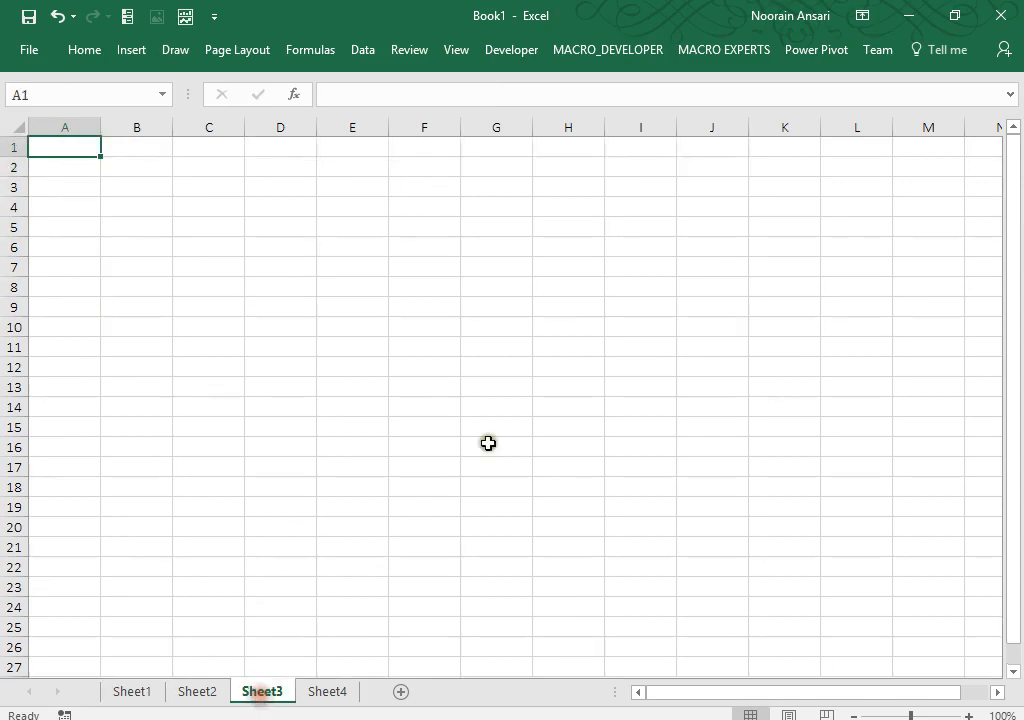
left_click(638, 283)
type("=")
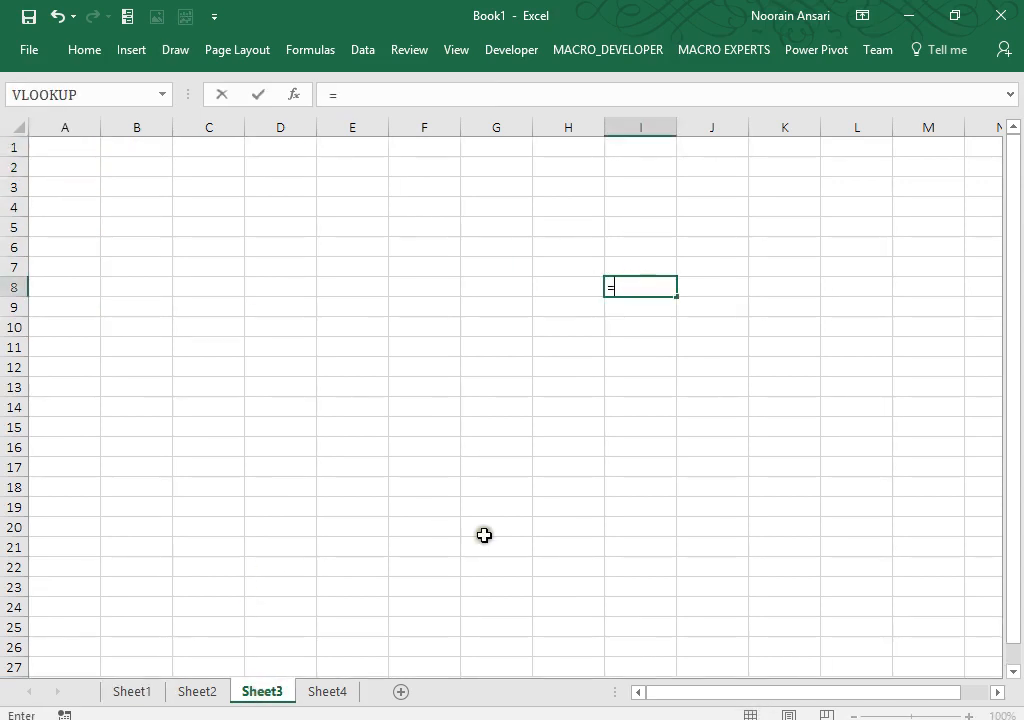
left_click(141, 692)
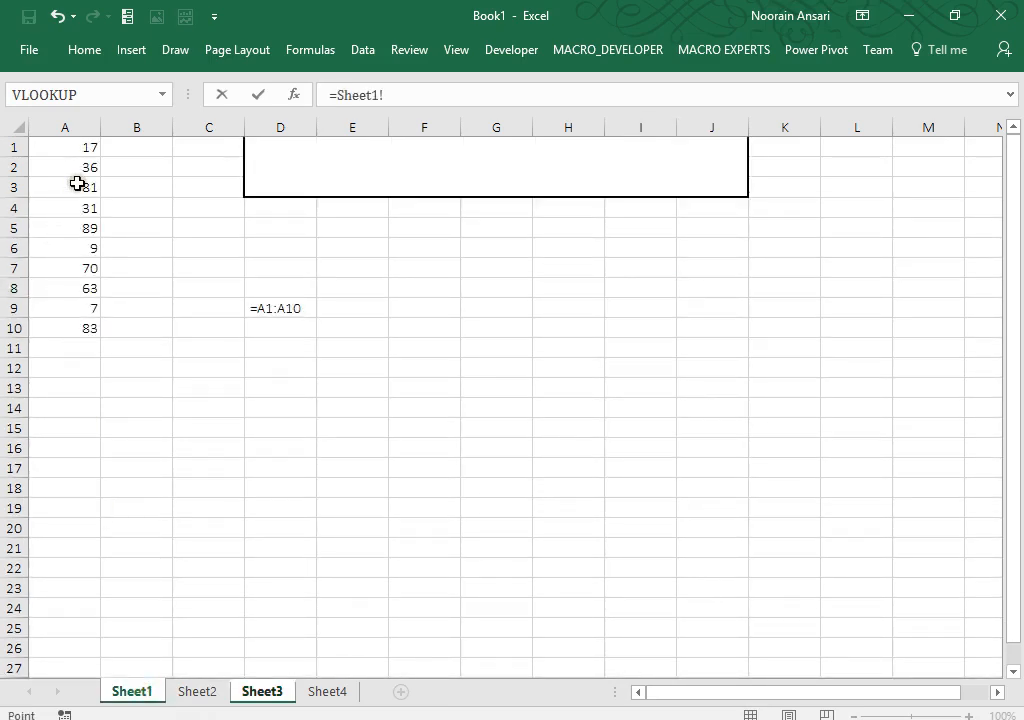
left_click_drag(82, 145, 79, 322)
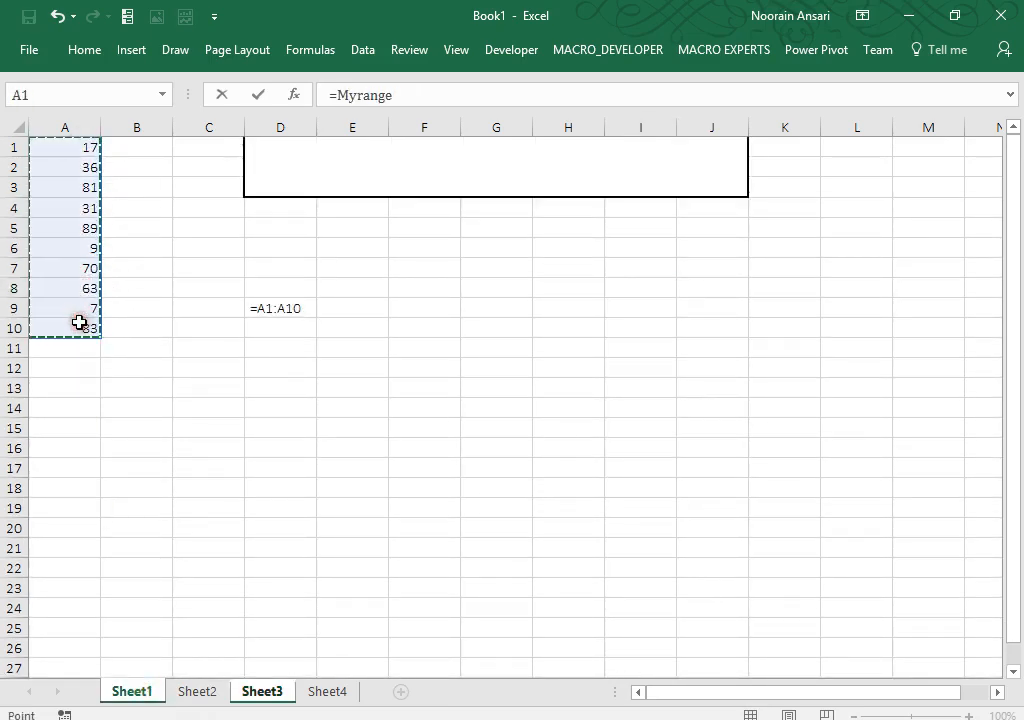
key("Return")
Step: Delete the leftover Myrange value from Sheet3 so it is blank
key("Up")
key("shift+Down")
key("shift+Down")
key("shift+Down")
key("shift+Down")
key("shift+Down")
key("shift+Down")
key("shift+Down")
key("shift+Down")
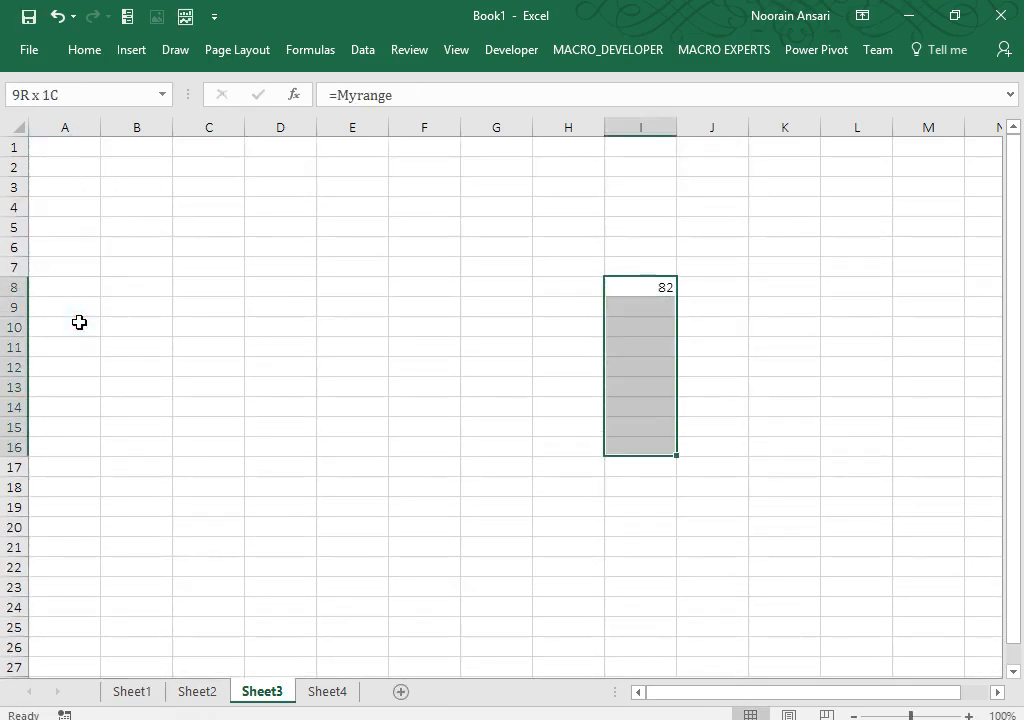
key("Up")
key("Down")
key("Delete")
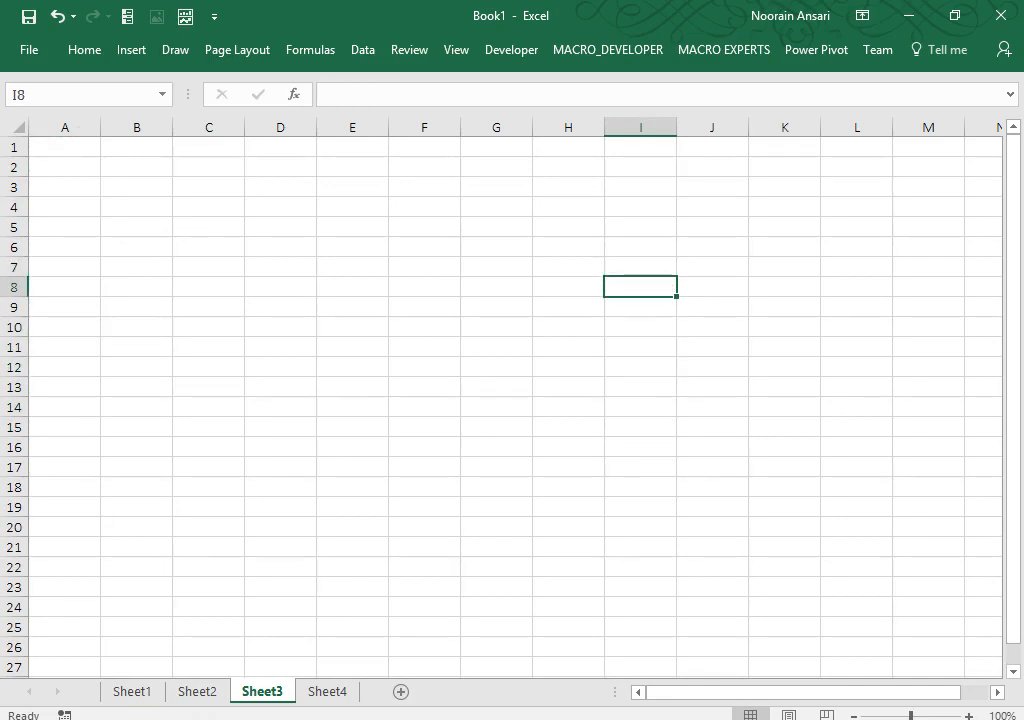
Step: Array-enter =Myrange across Sheet4's H11:H20, then clear it again
left_click(322, 693)
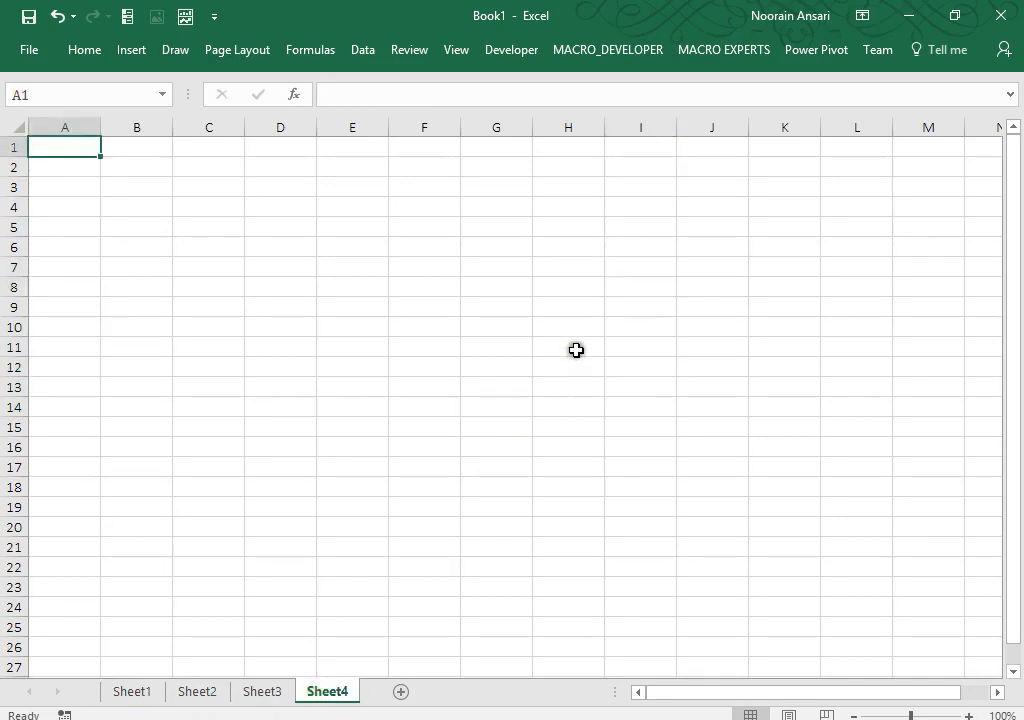
left_click_drag(576, 350, 565, 530)
type("=")
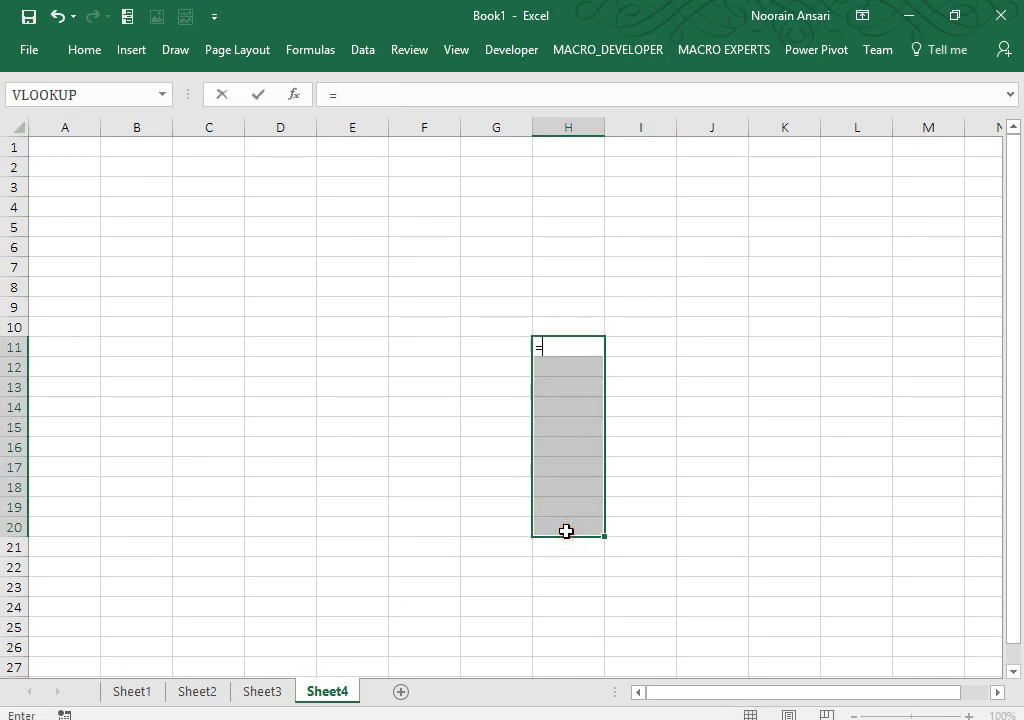
type("my")
key("Tab")
key("ctrl+shift+Return")
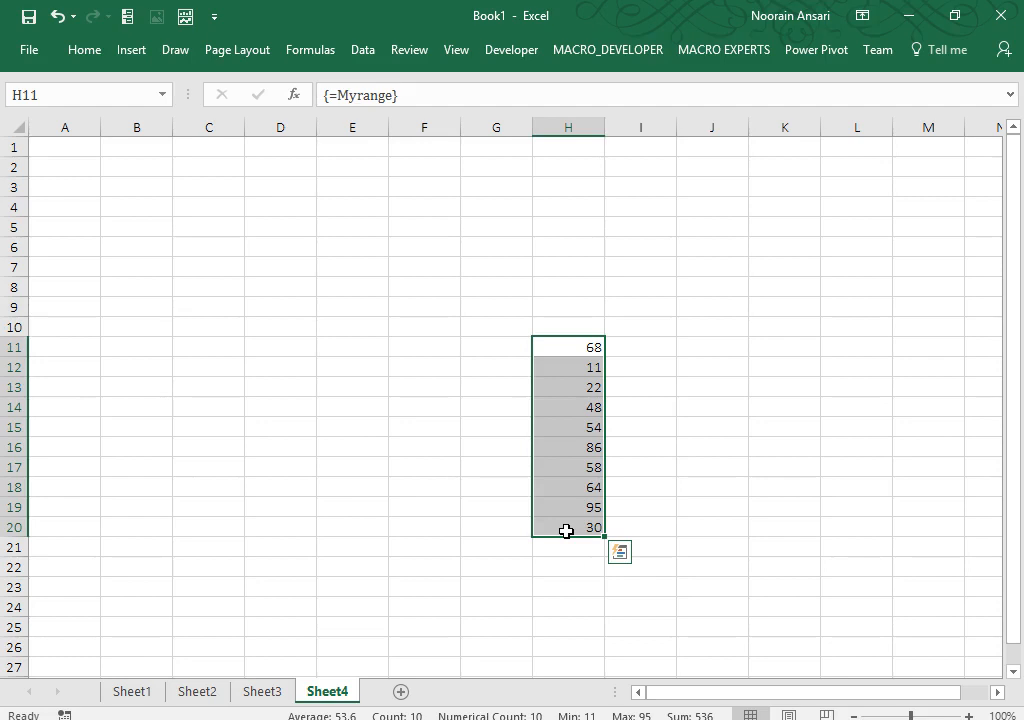
key("Delete")
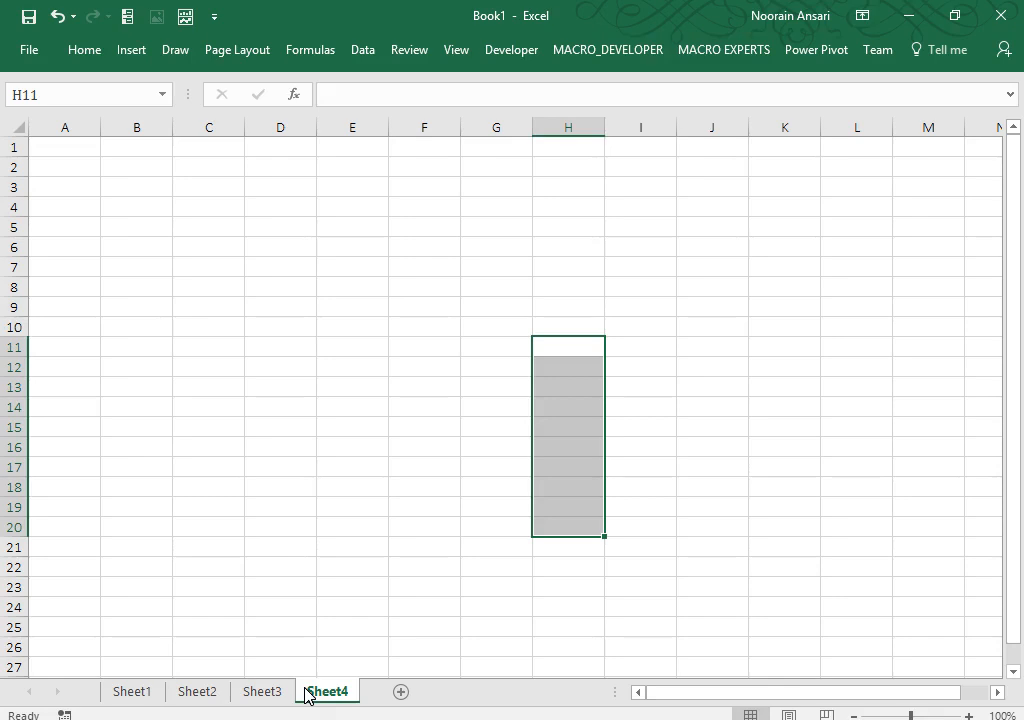
Step: Type the heading NAMING RANGE into Sheet1's merged D1:J3 box
left_click(130, 692)
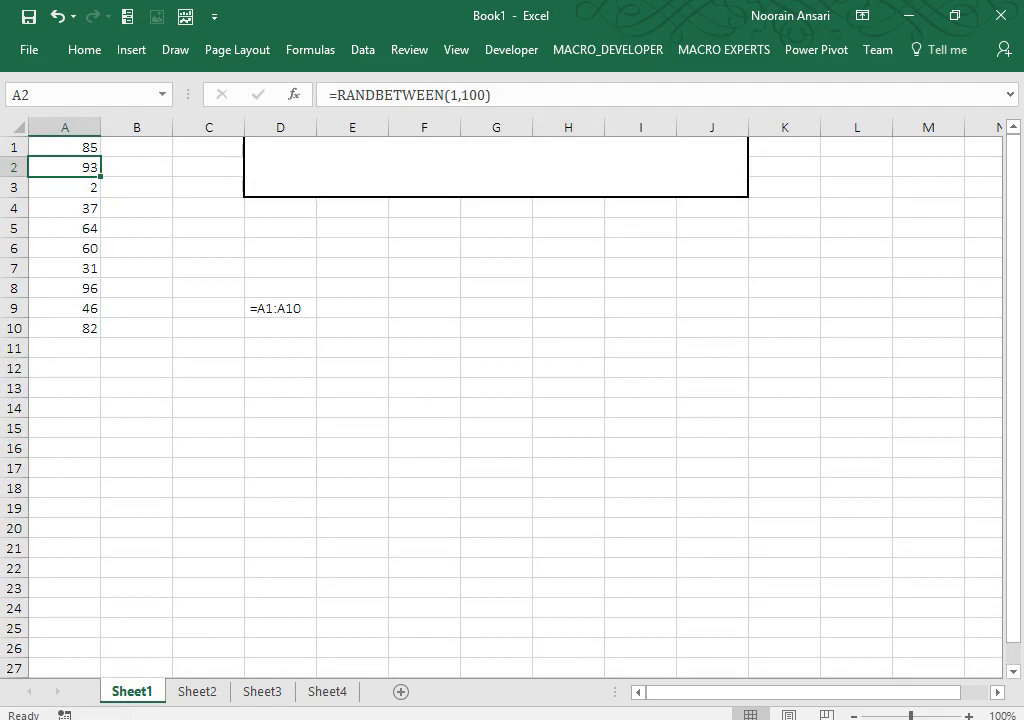
left_click(360, 191)
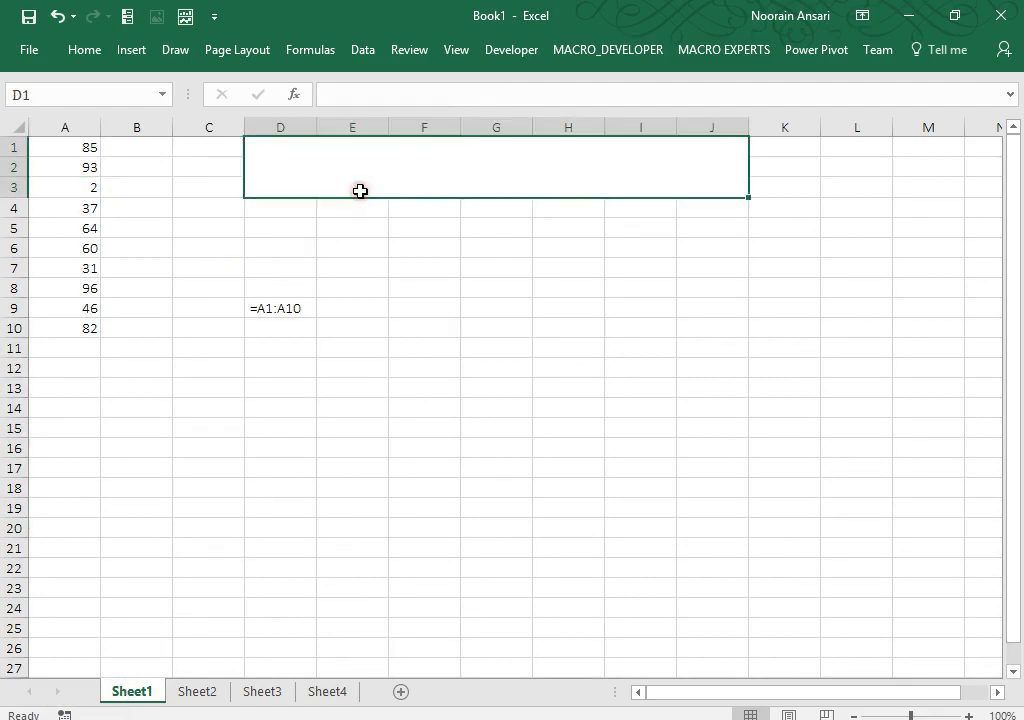
type("NAMING RANGE")
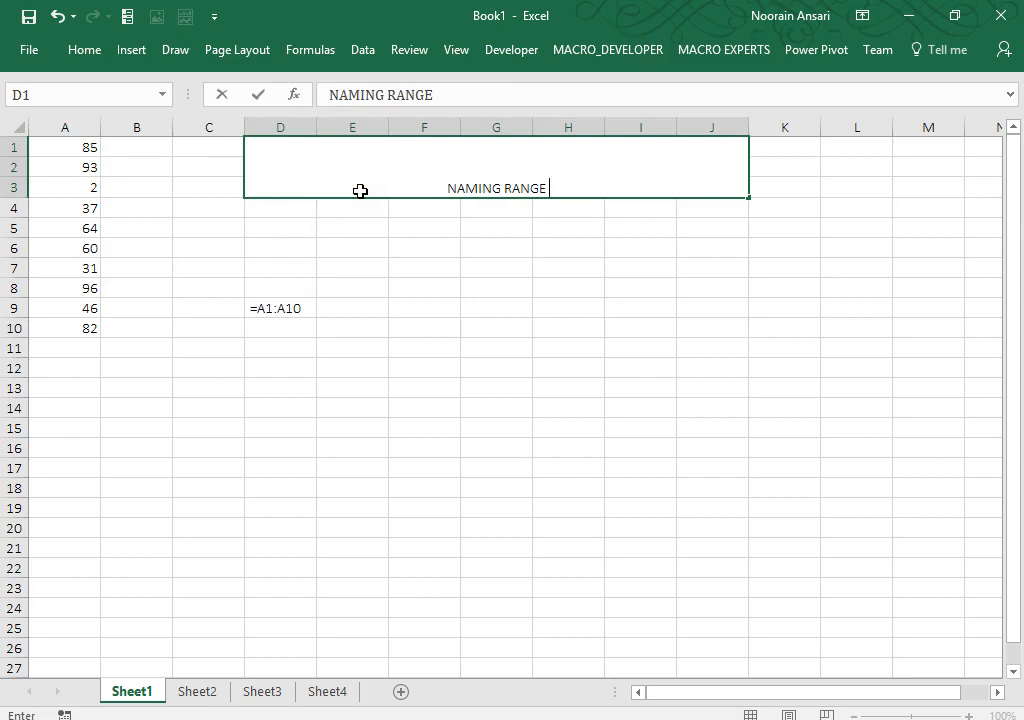
key("Return")
Step: Middle-align the NAMING RANGE heading and apply the Title cell style
left_click(360, 191)
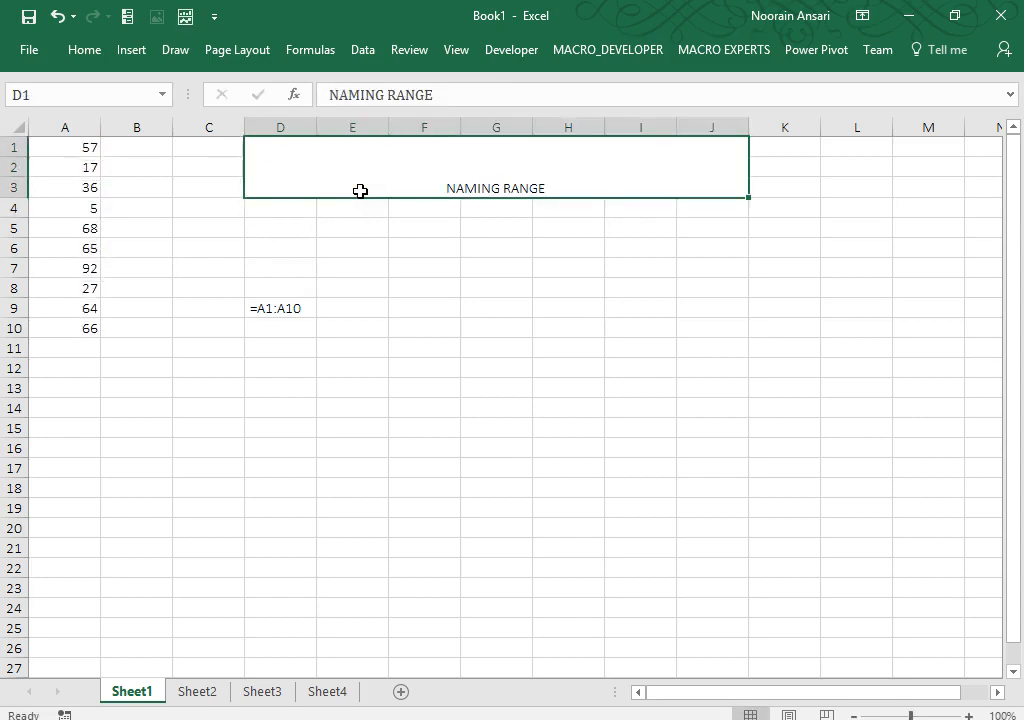
left_click(84, 52)
left_click(332, 87)
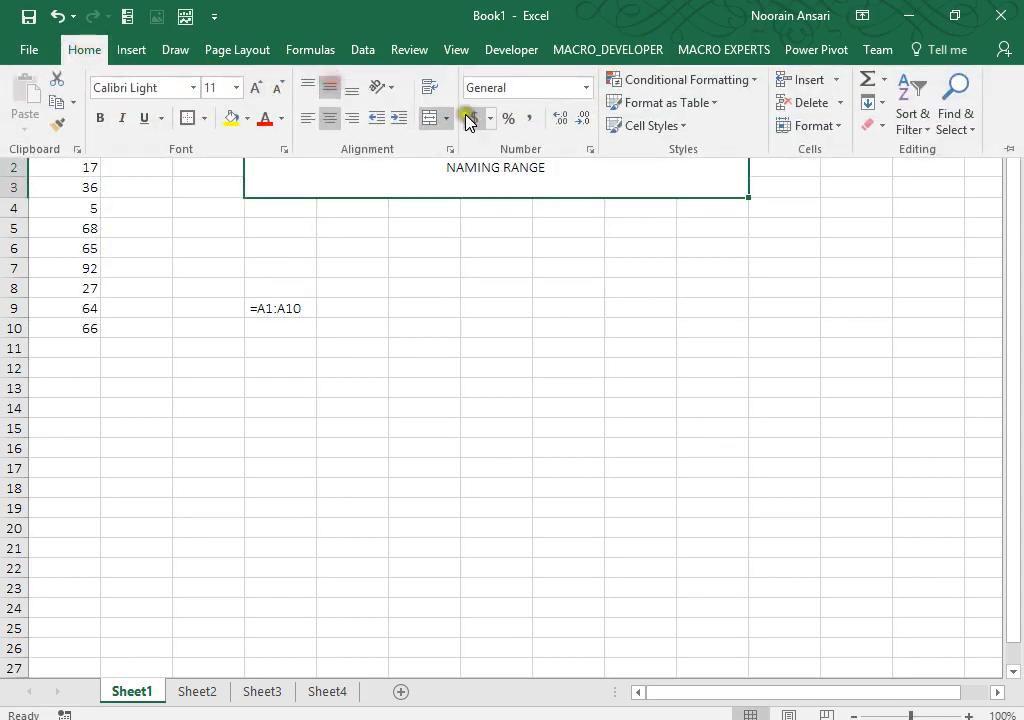
left_click(677, 128)
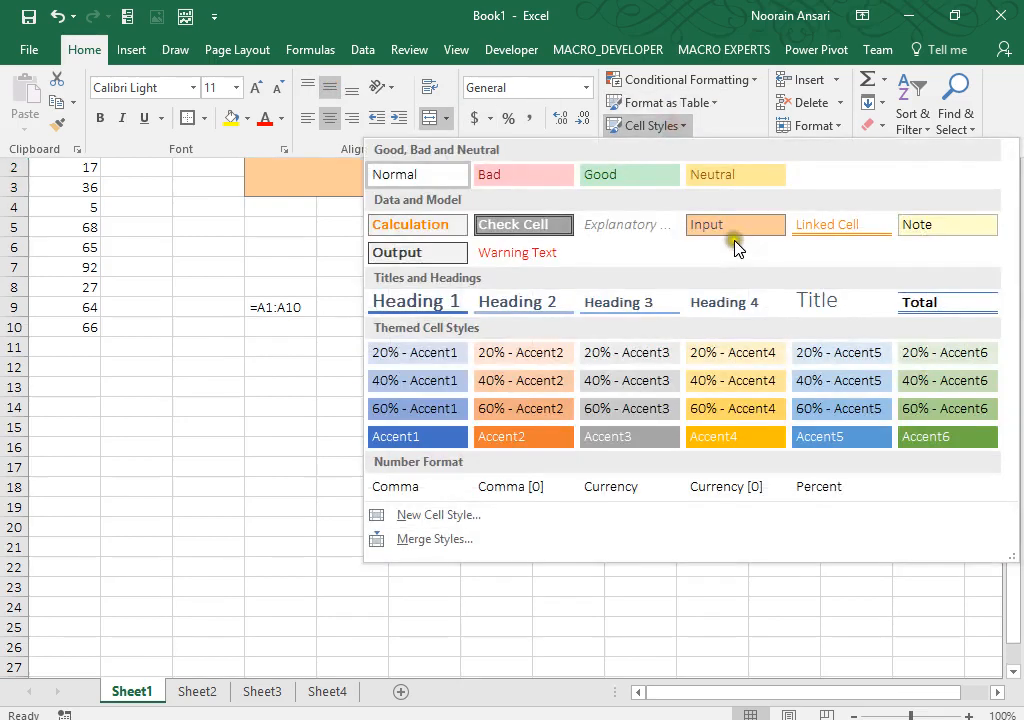
left_click(806, 307)
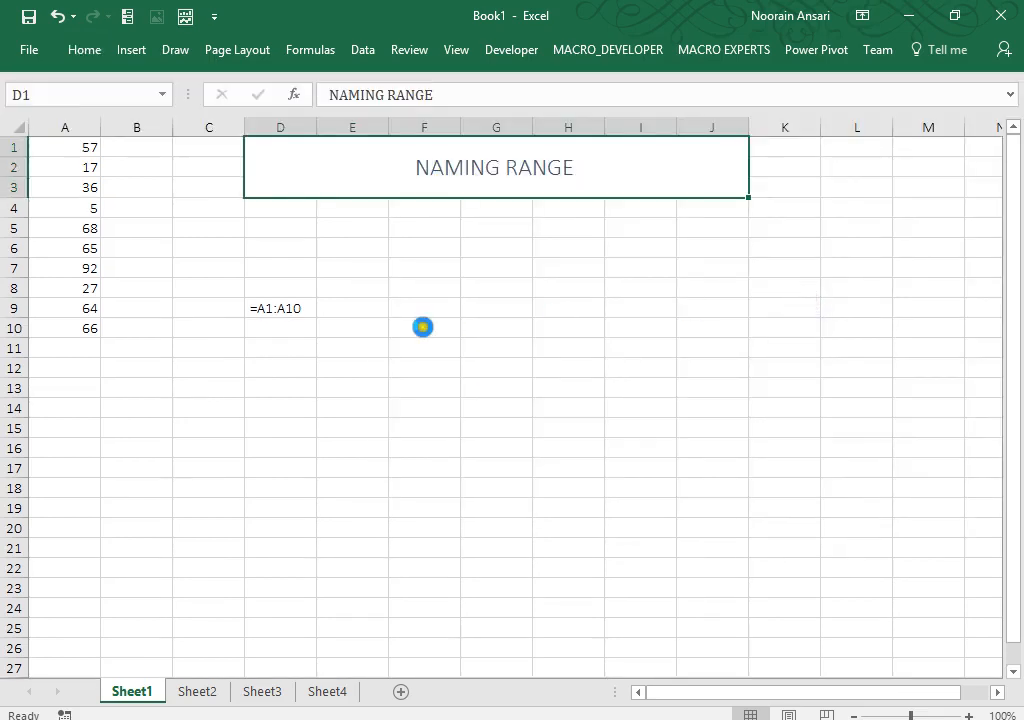
left_click(257, 307)
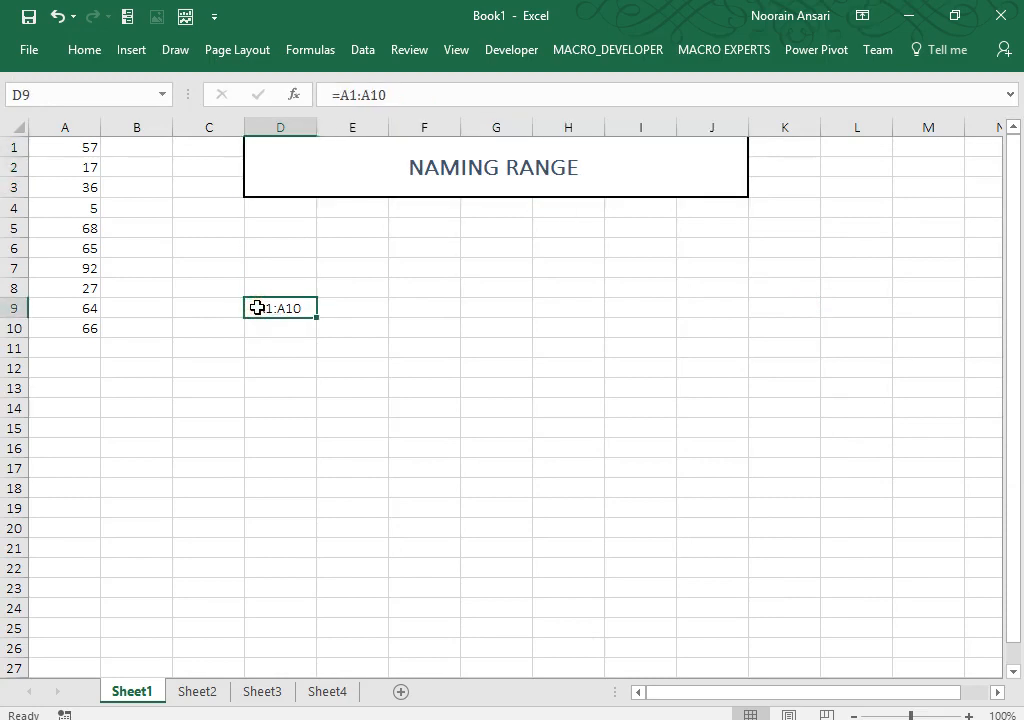
Step: Clear D9, enter 'Naming range(Define name)' in D7, and autofit column D
key("Delete")
key("Up")
key("Up")
type("N")
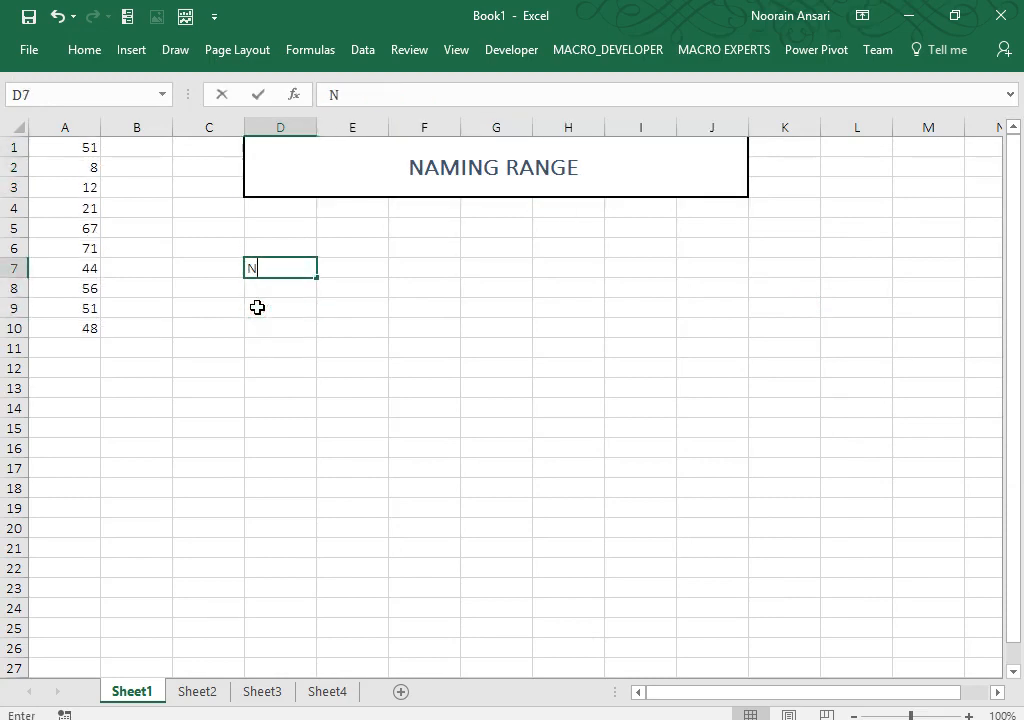
type("aming range")
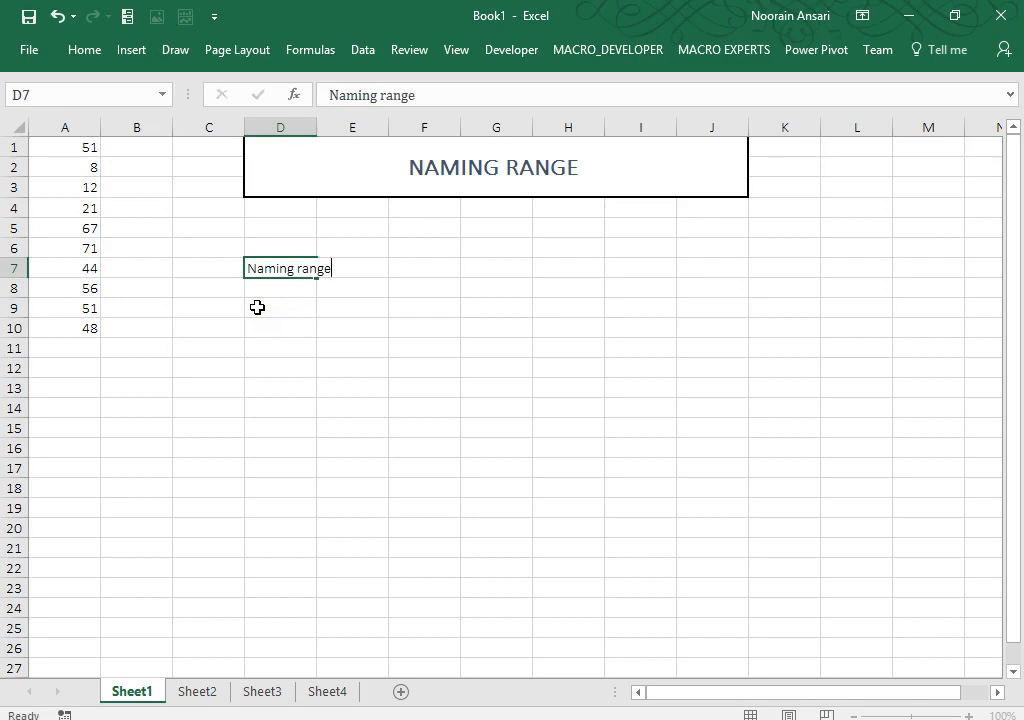
key("Return")
key("Up")
key("F2")
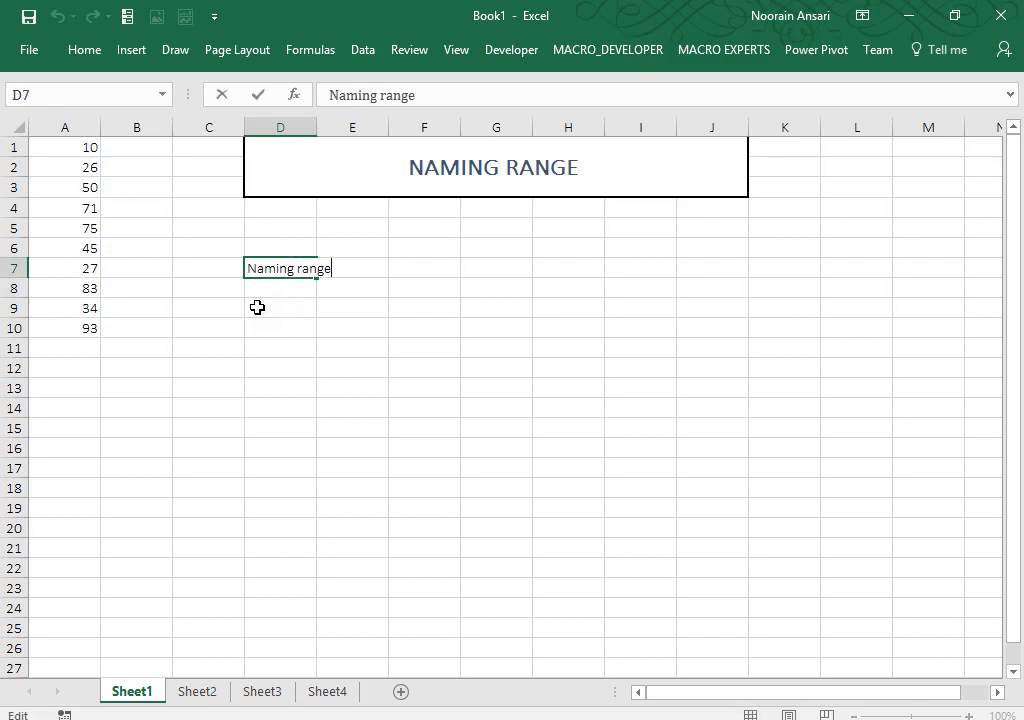
type("(Define")
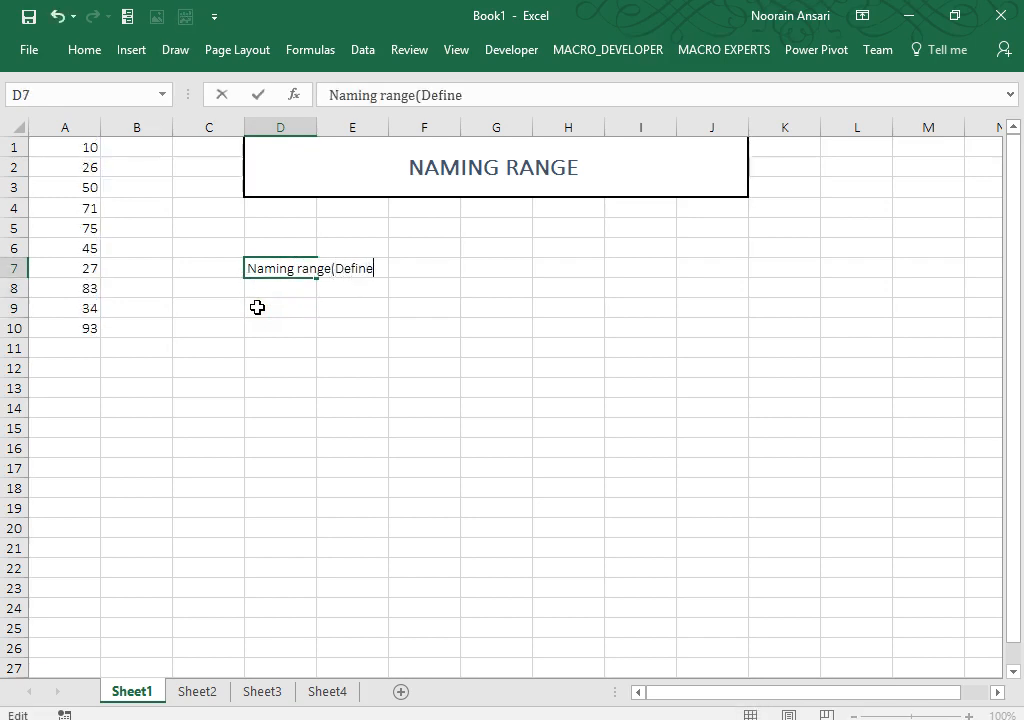
type(" name)")
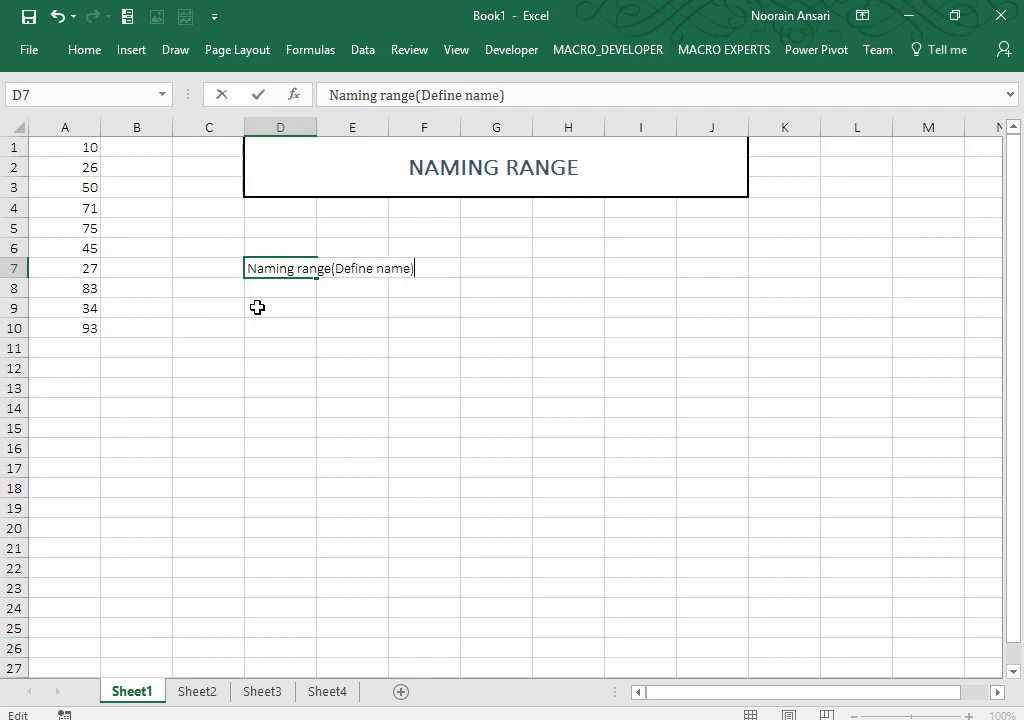
key("Return")
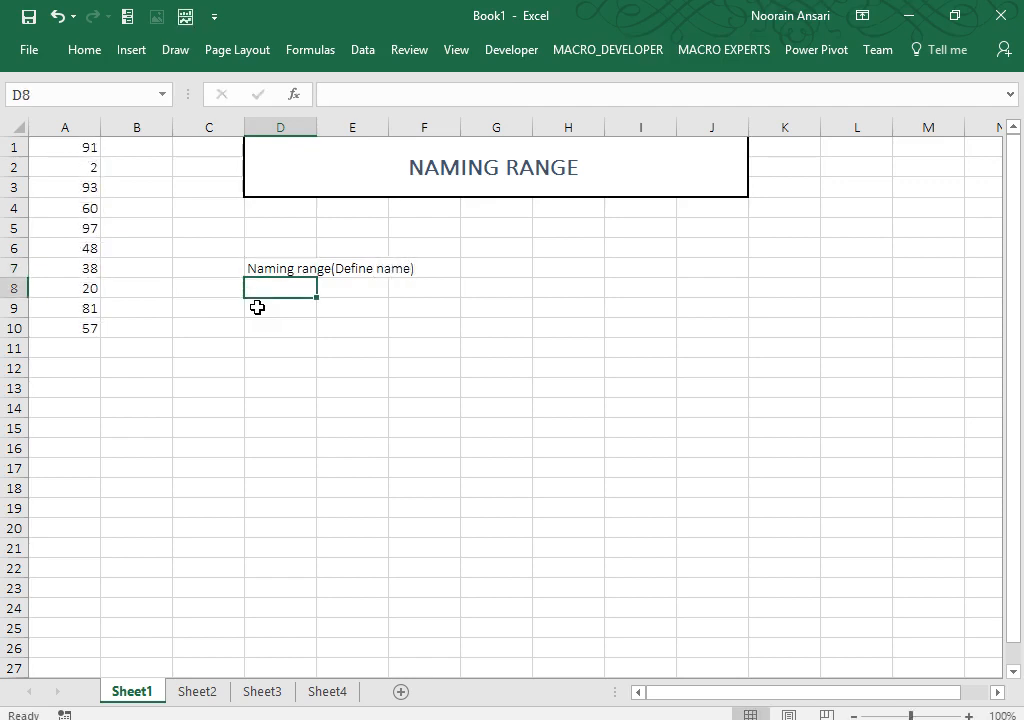
double_click(322, 127)
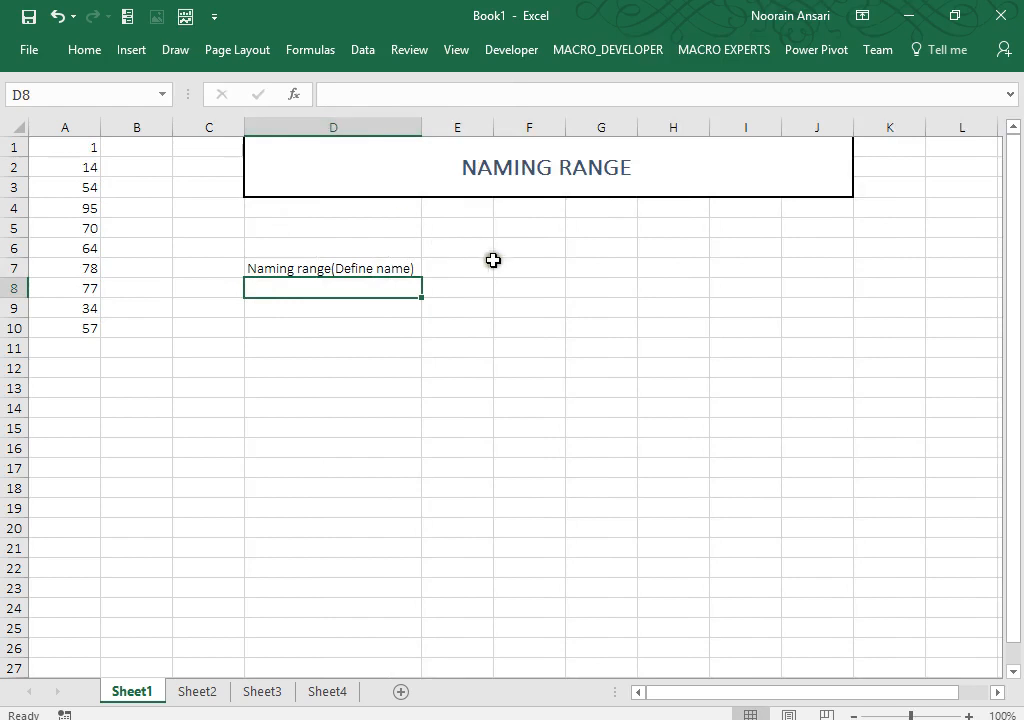
Step: Enter 'When we provide a name of specific range' in E7
left_click(464, 268)
type("When")
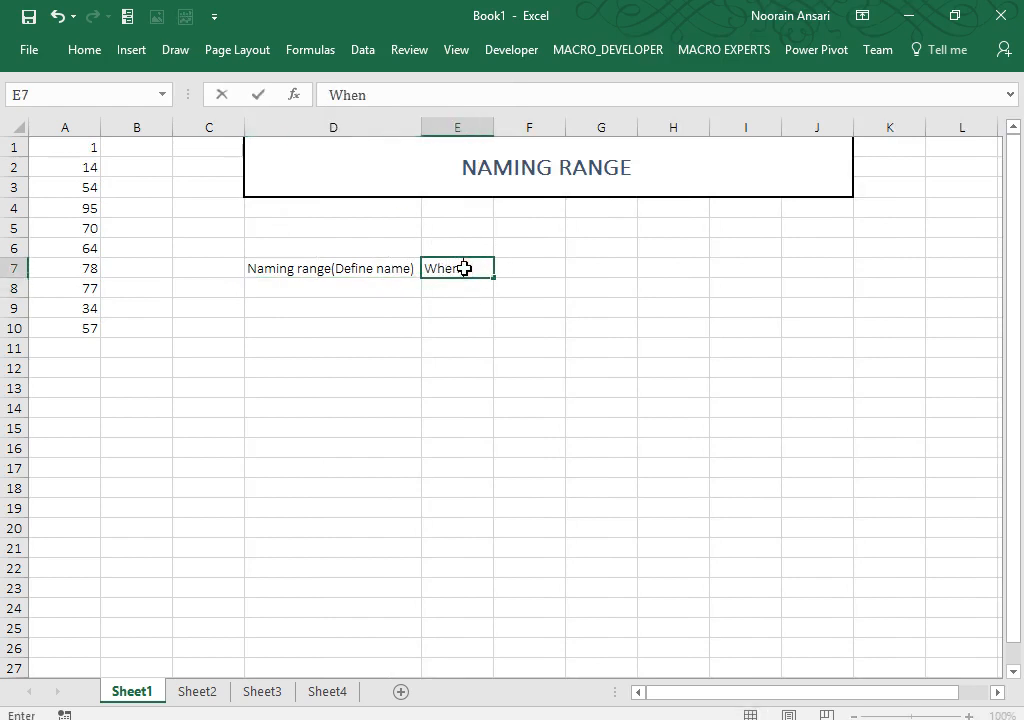
type(" we provi")
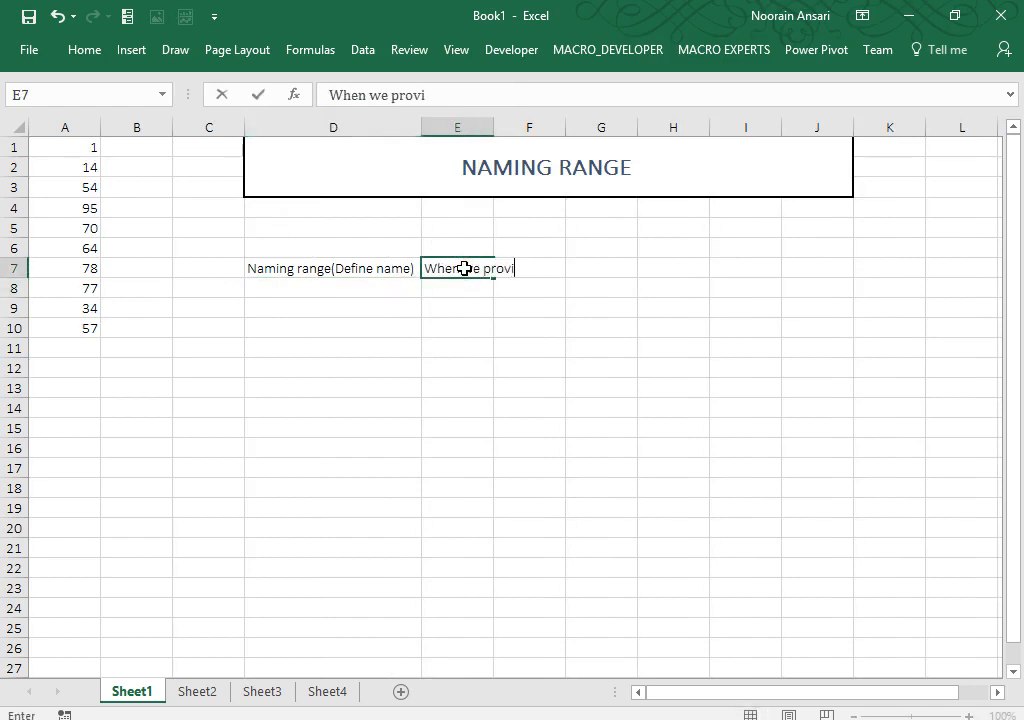
type("de a name of")
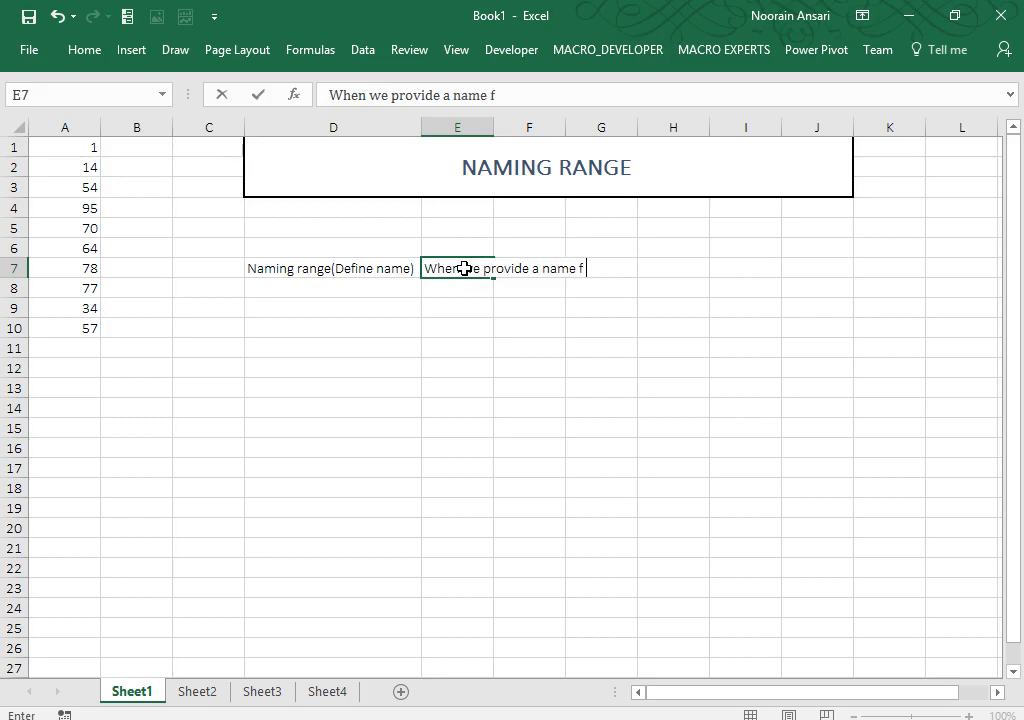
key("BackSpace")
type("of specific range")
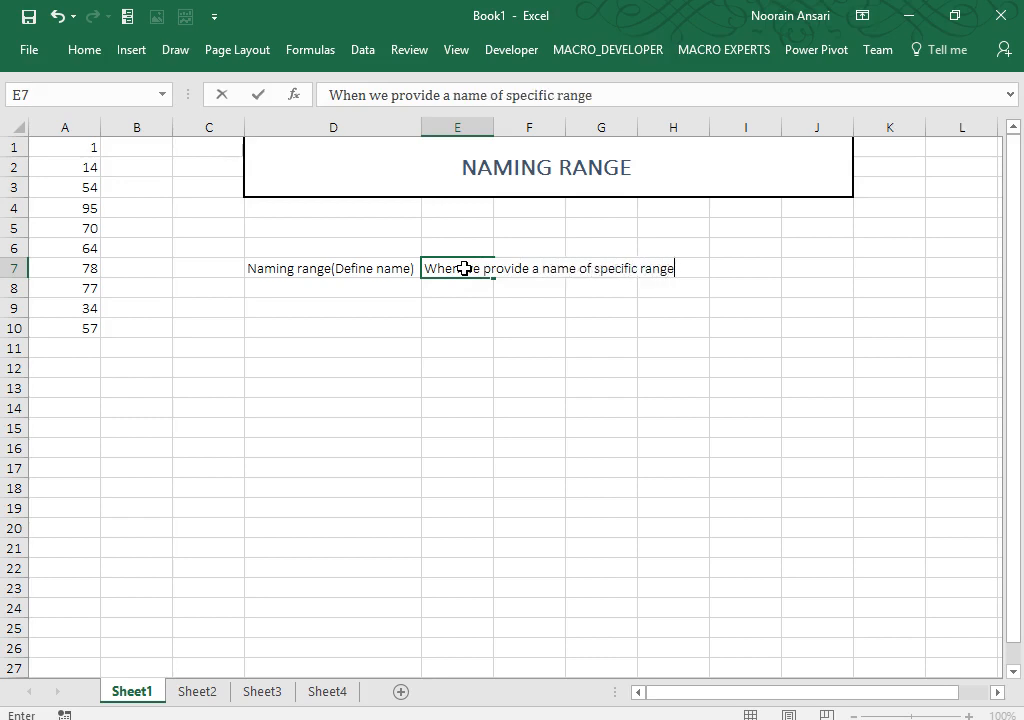
key("Return")
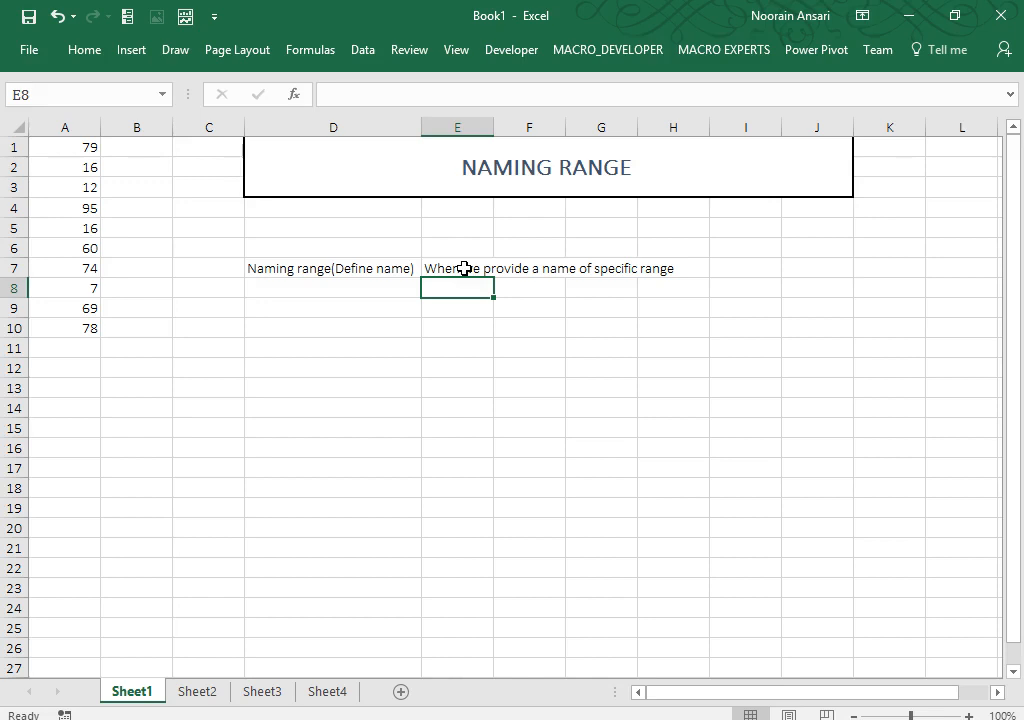
Step: Enter the label 'Types of Naming range' in D9
key("Down")
key("Left")
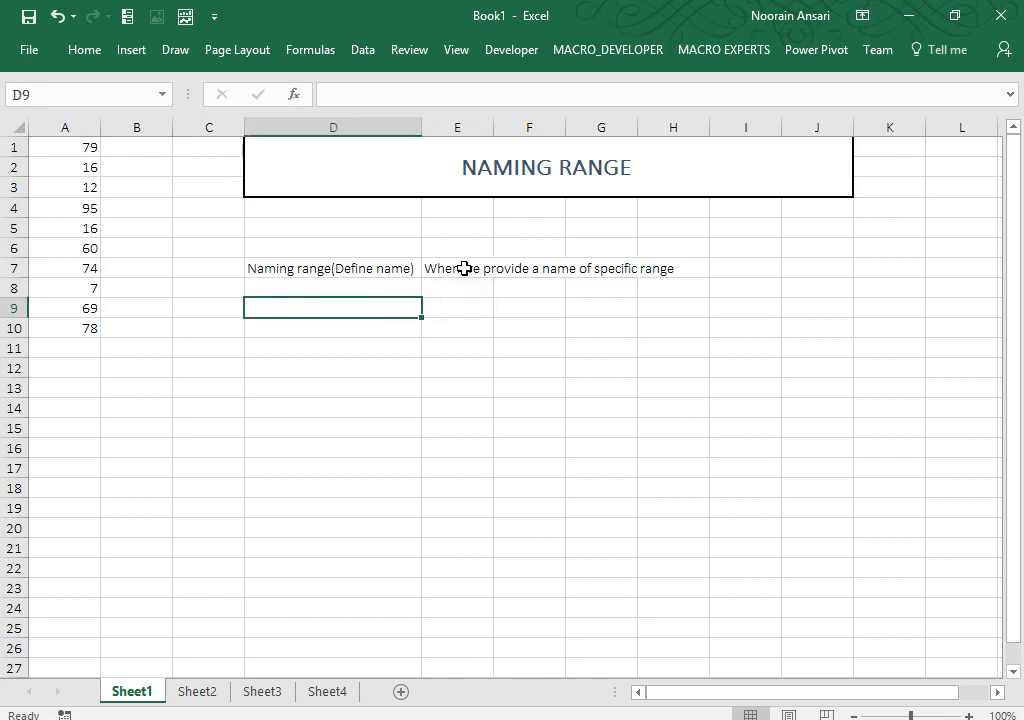
type("Types of Nam")
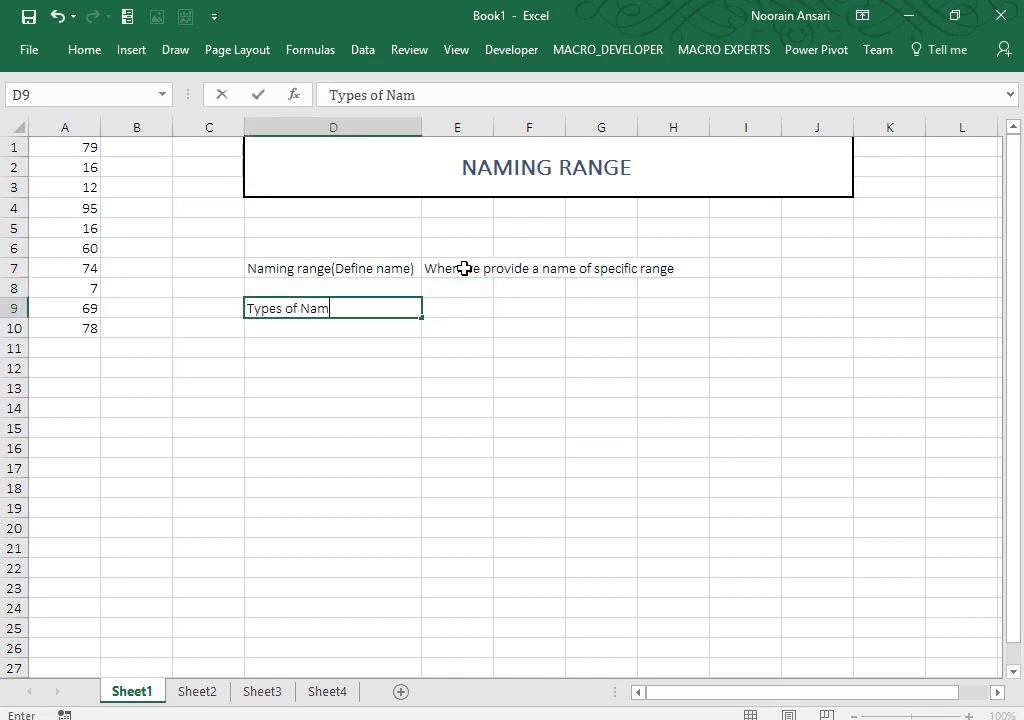
type("ing range")
key("Return")
Step: List Workbook in E9 and Worksheet in E10
key("Up")
key("Right")
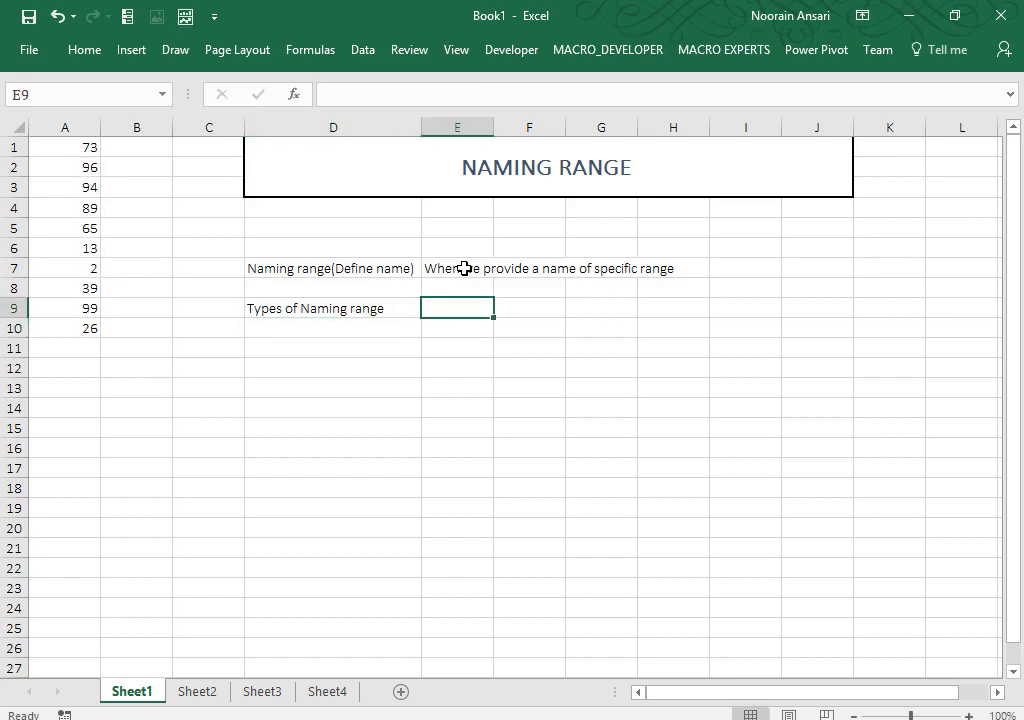
type("Wok")
key("BackSpace")
type("r")
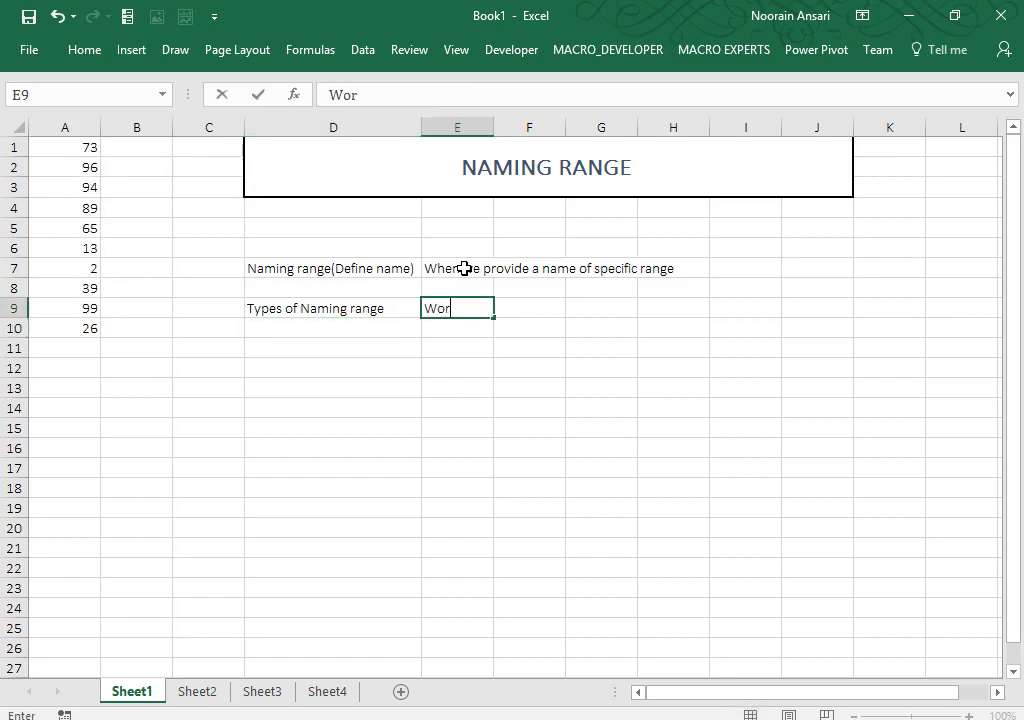
type("kbook")
key("Return")
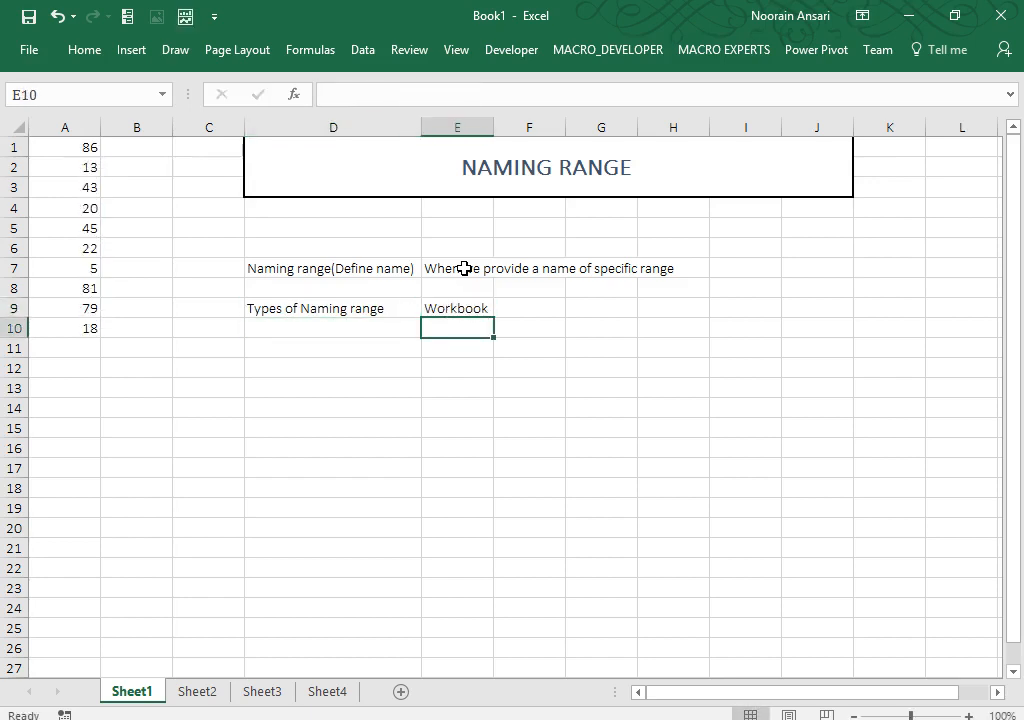
type("Worksheet")
key("Return")
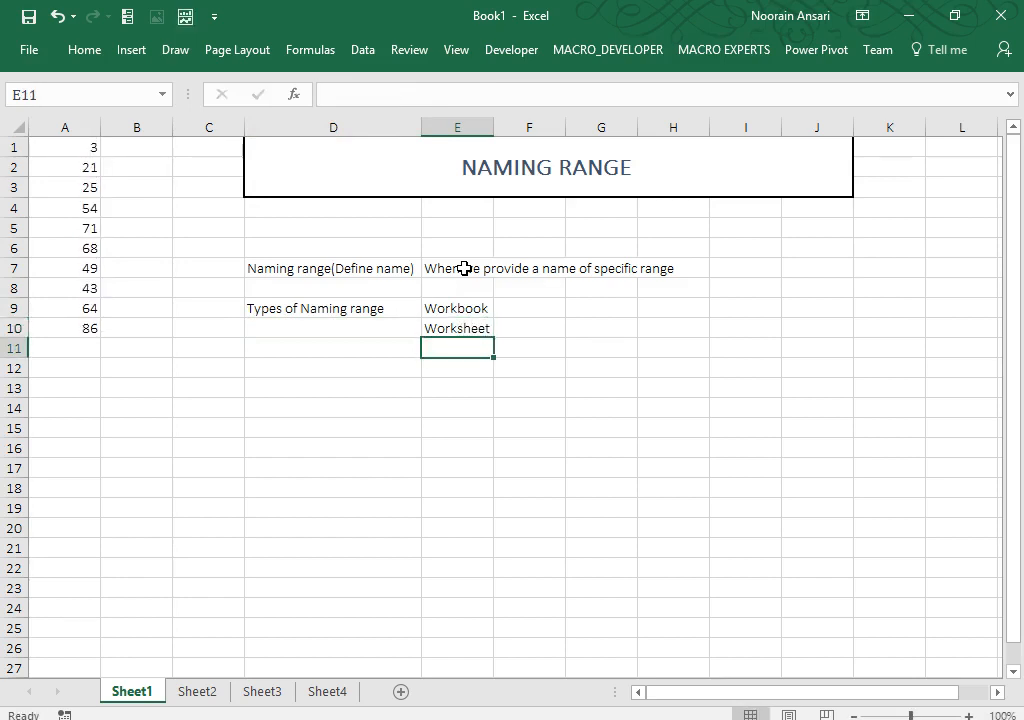
Step: Enter (Public) in F9 and (Local) in F10 beside the scope names
key("Up")
key("Up")
key("Right")
type("(")
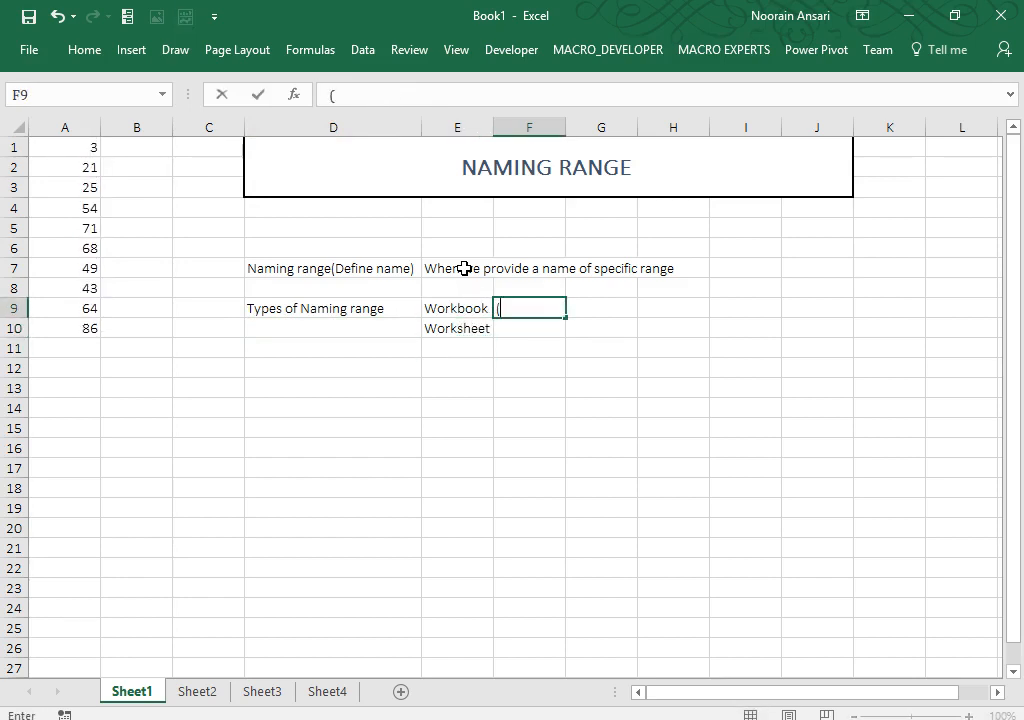
type("Public)")
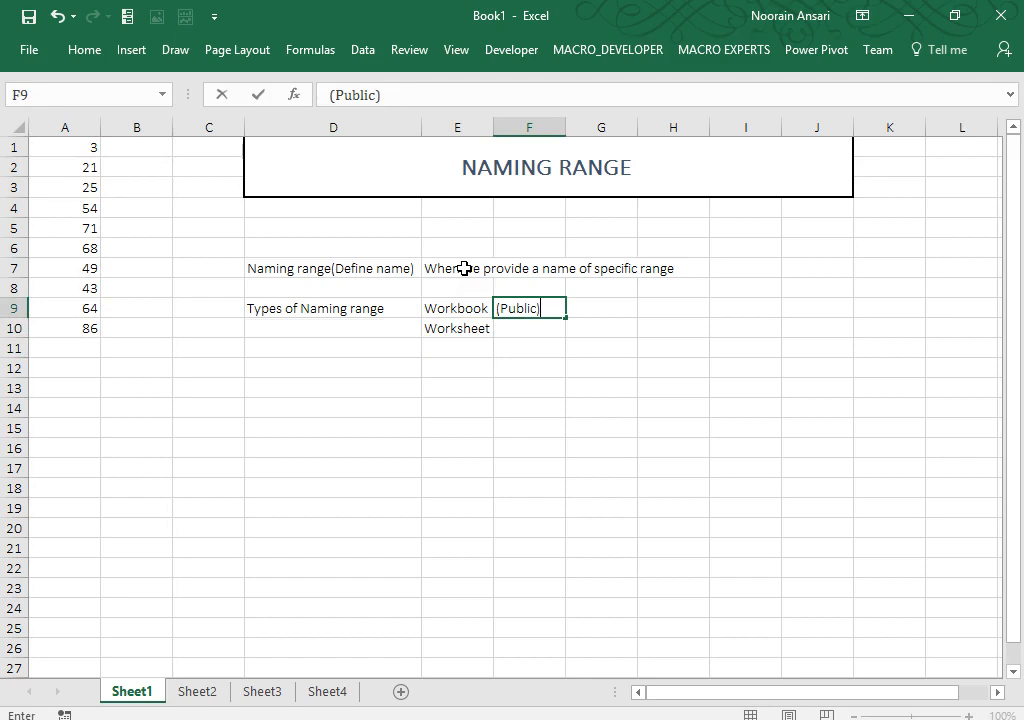
key("Return")
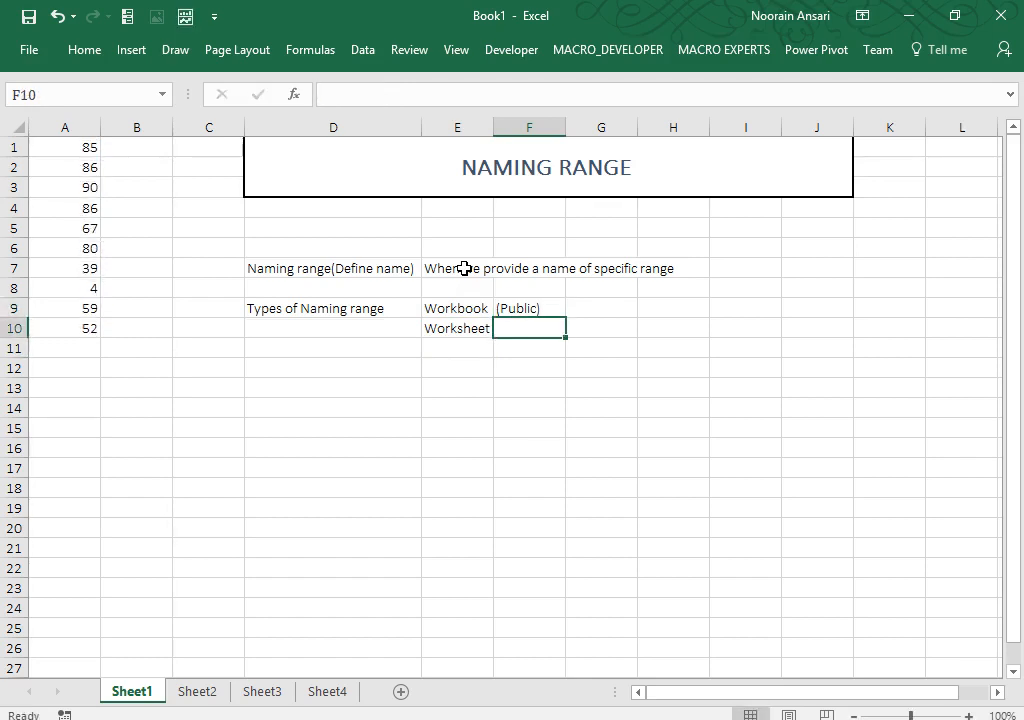
type("(")
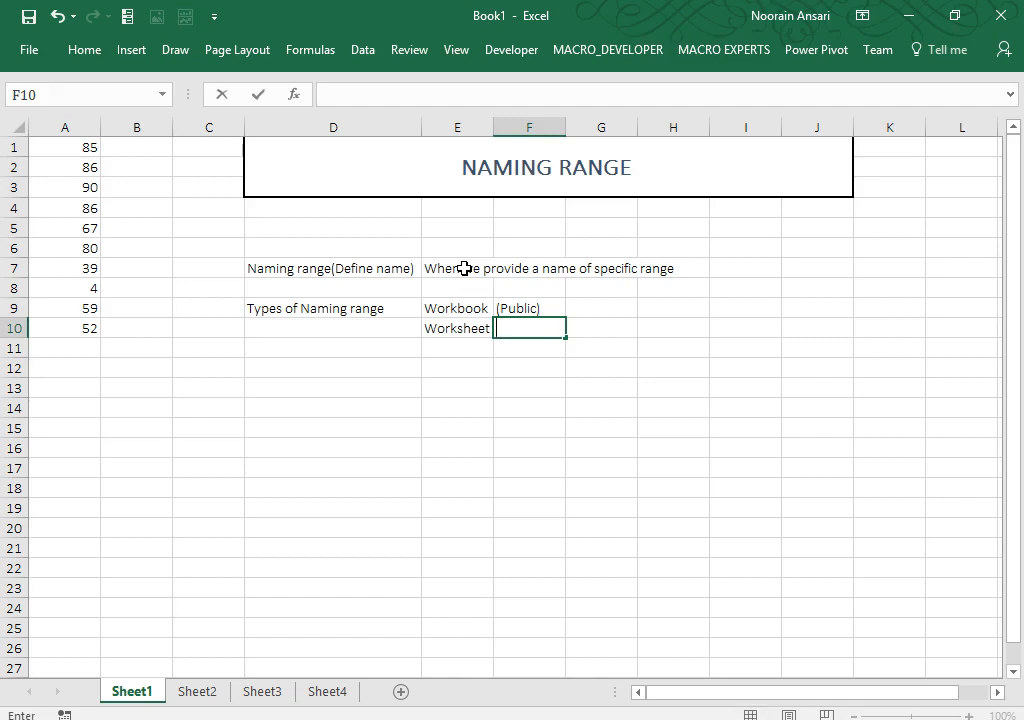
type("Local)")
key("ctrl+Return")
key("Return")
key("Up")
key("shift+Up")
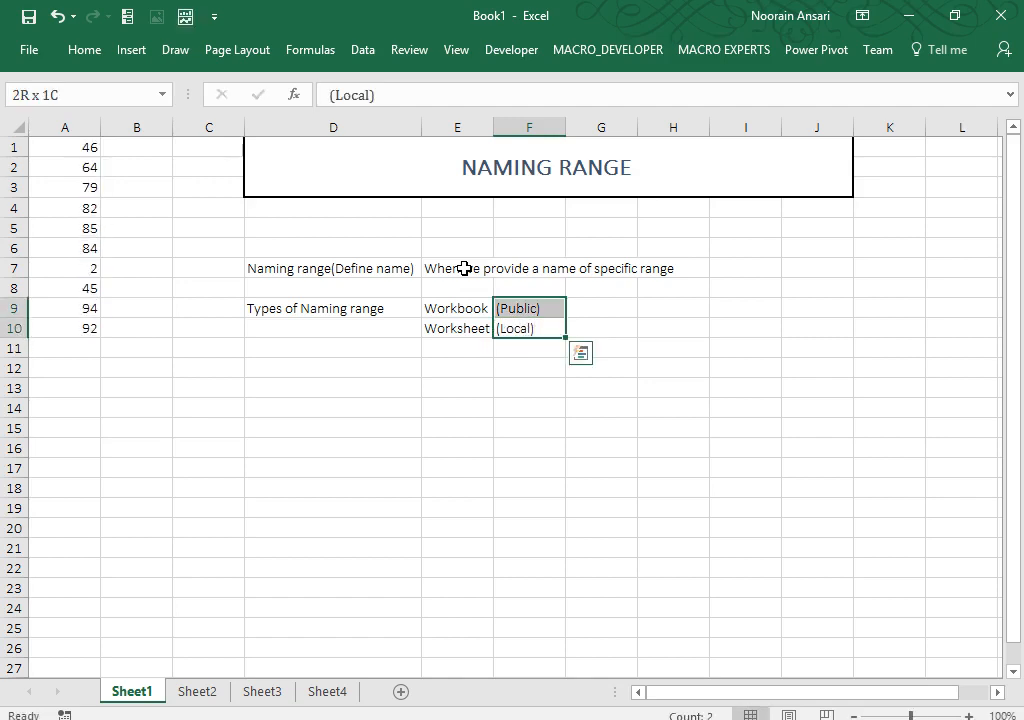
key("Up")
key("Down")
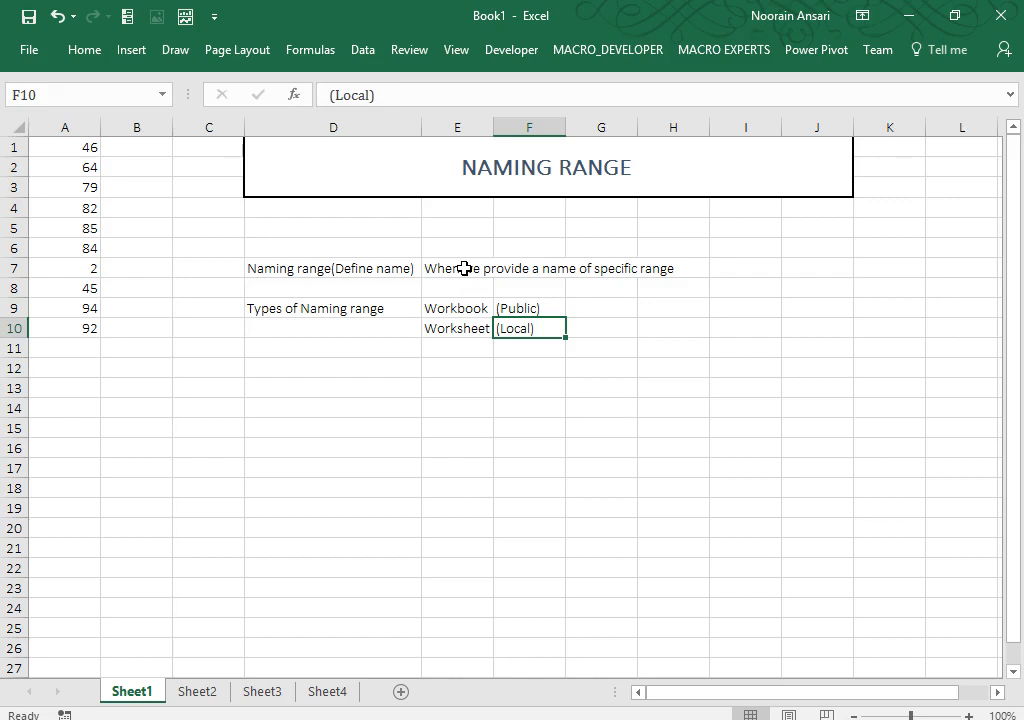
key("Up")
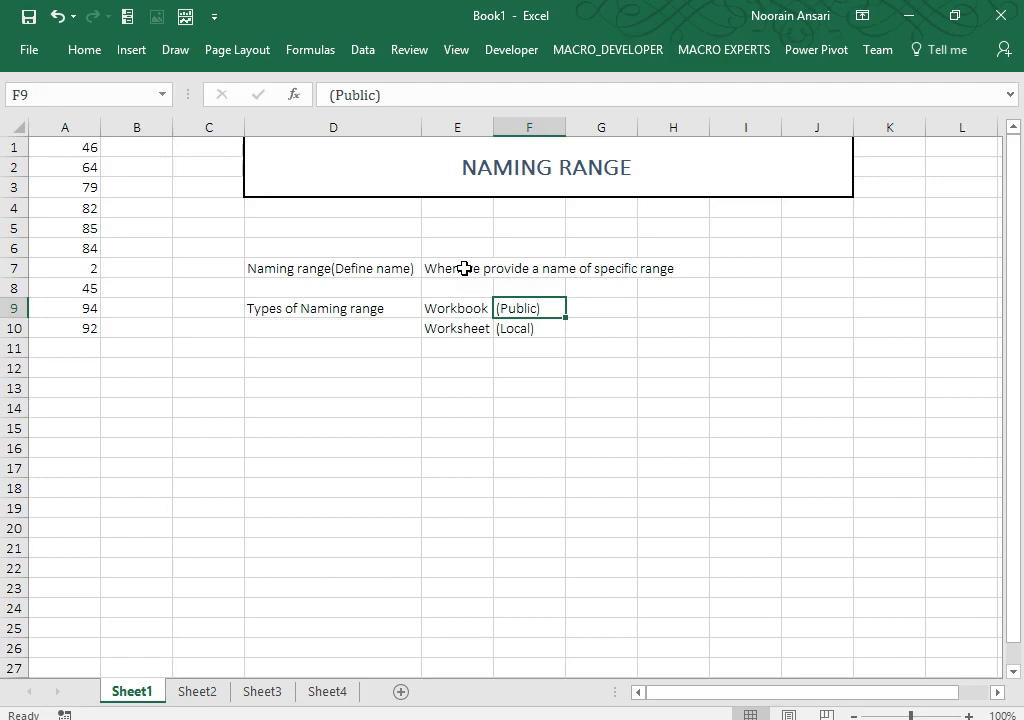
key("Right")
Step: Enter 'Applicable for all worksheet' in G9 and 'Applicable for specific worksheet' in G10
type("Appl")
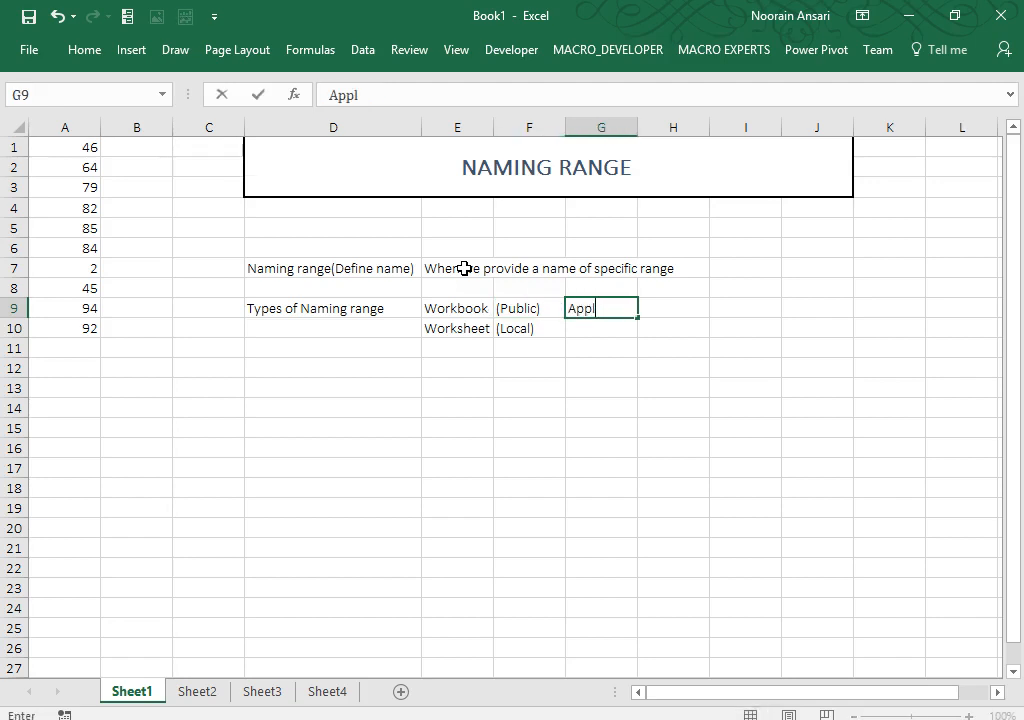
type("icable for ")
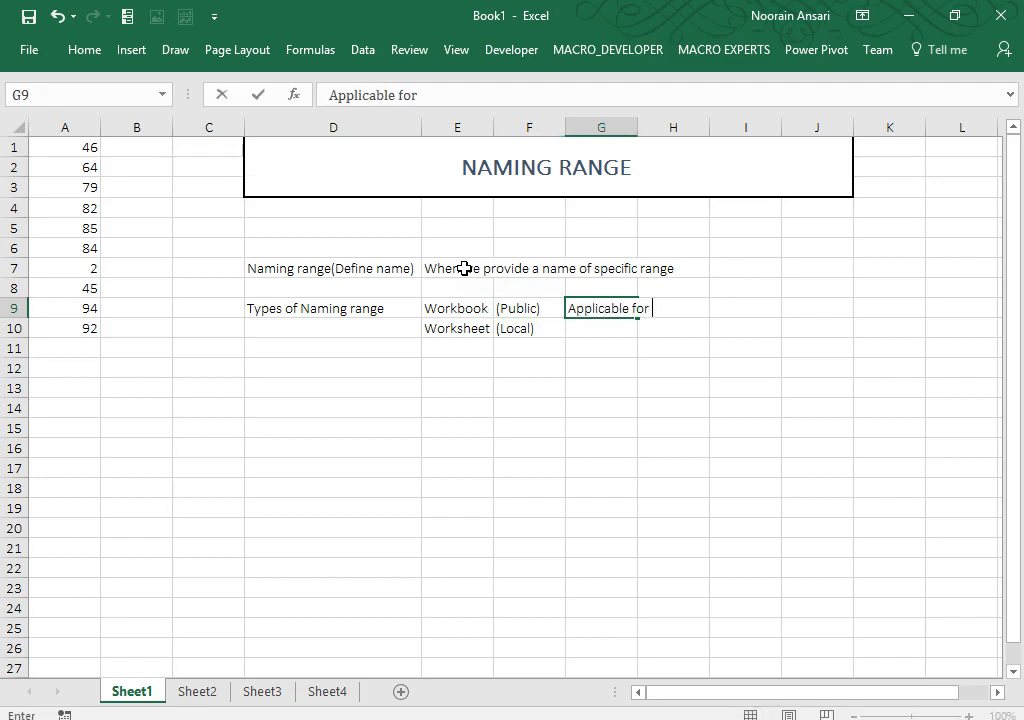
type("all workshe")
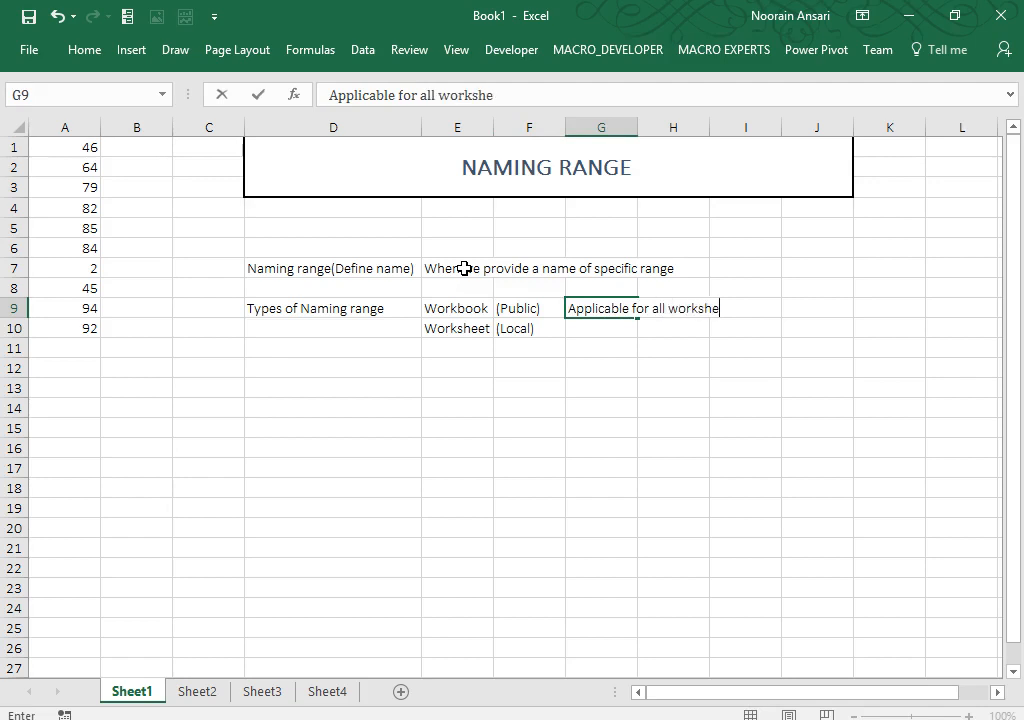
type("et")
key("Return")
type("Applica")
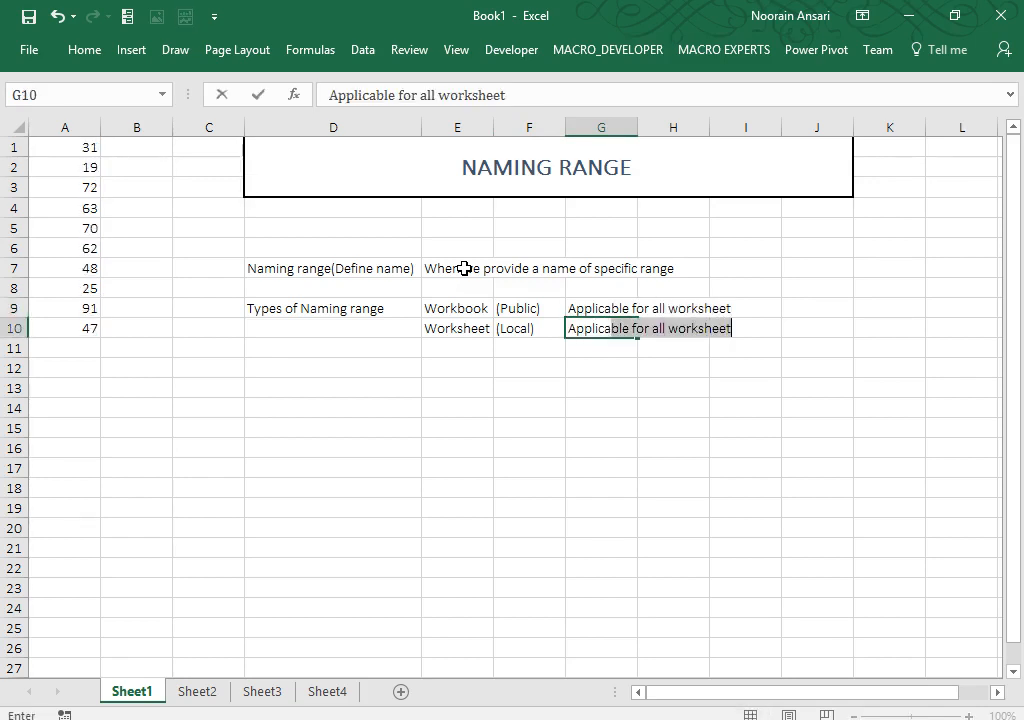
type("ble for spe")
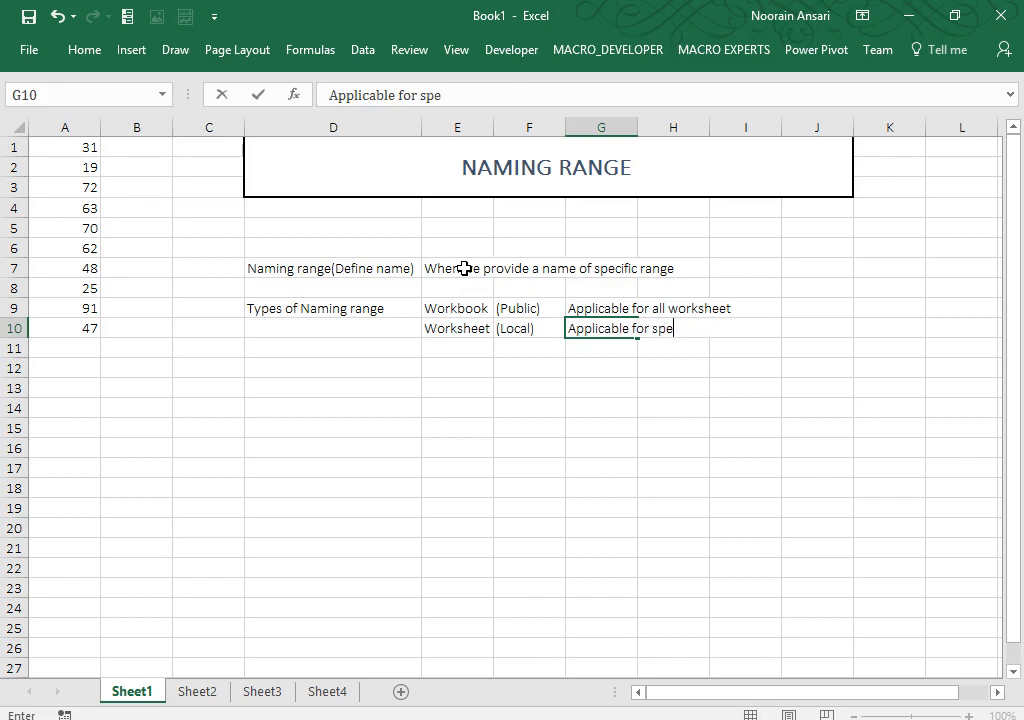
type("cific workshee")
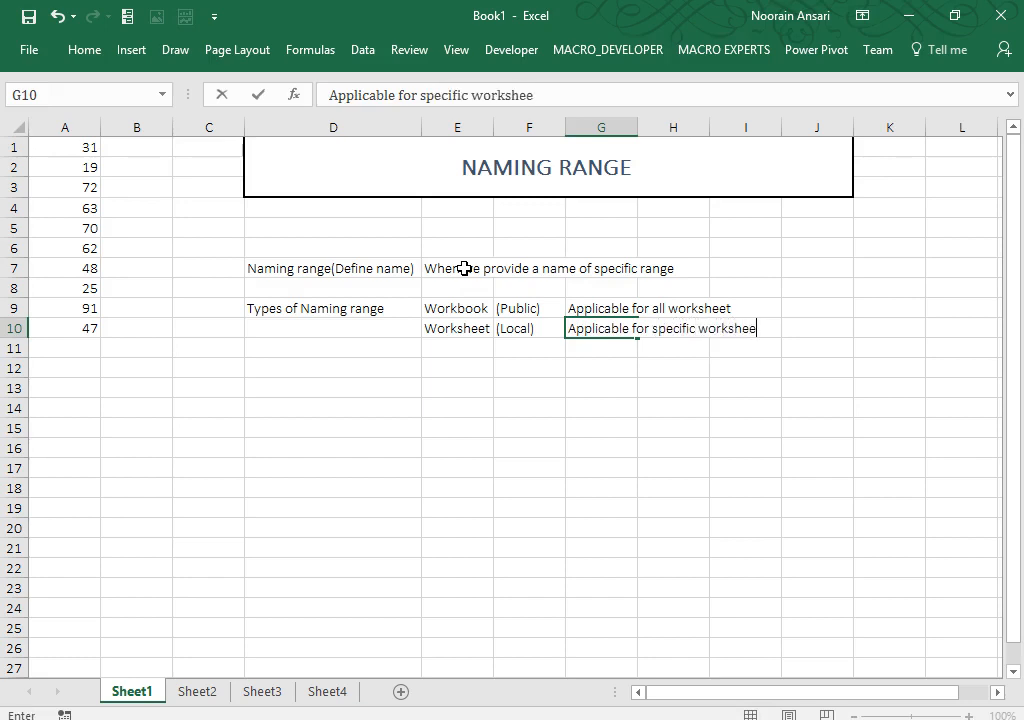
type("t")
key("Return")
key("Up")
key("Up")
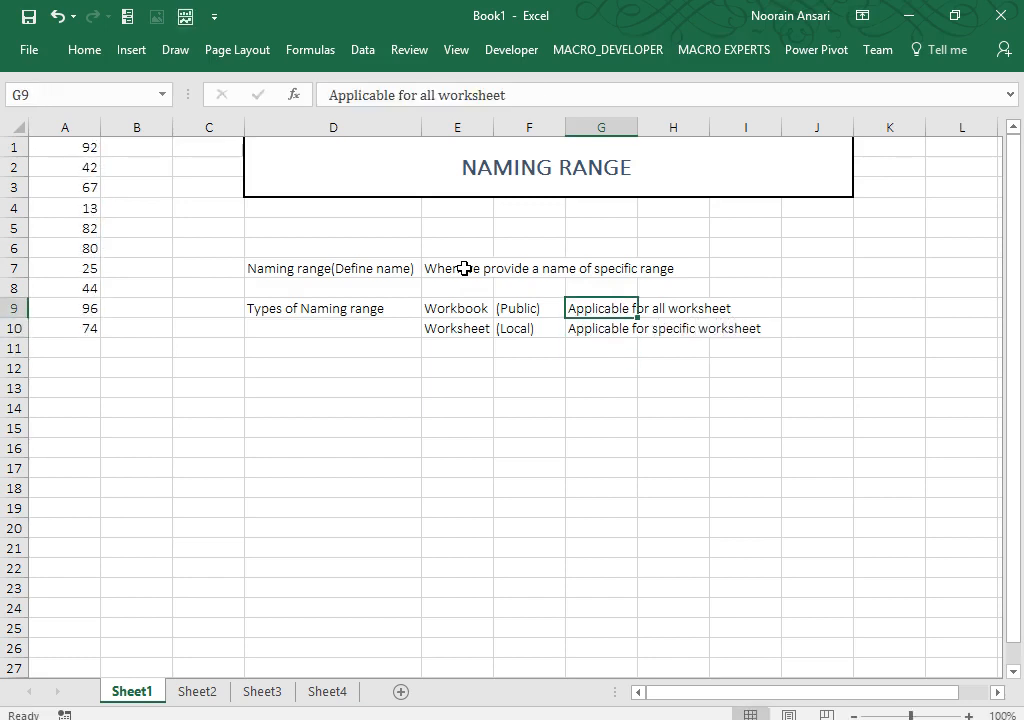
key("ctrl+shift+Left")
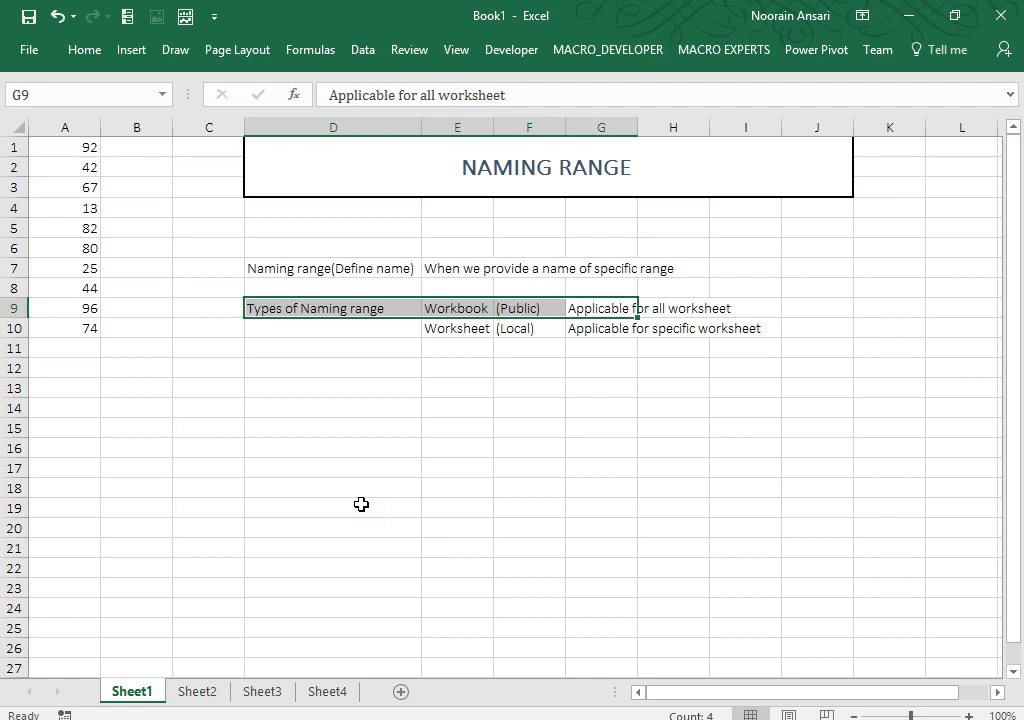
Step: Change the F9 label from (Public) to (Public-Default)
key("Up")
key("Down")
key("Left")
key("Left")
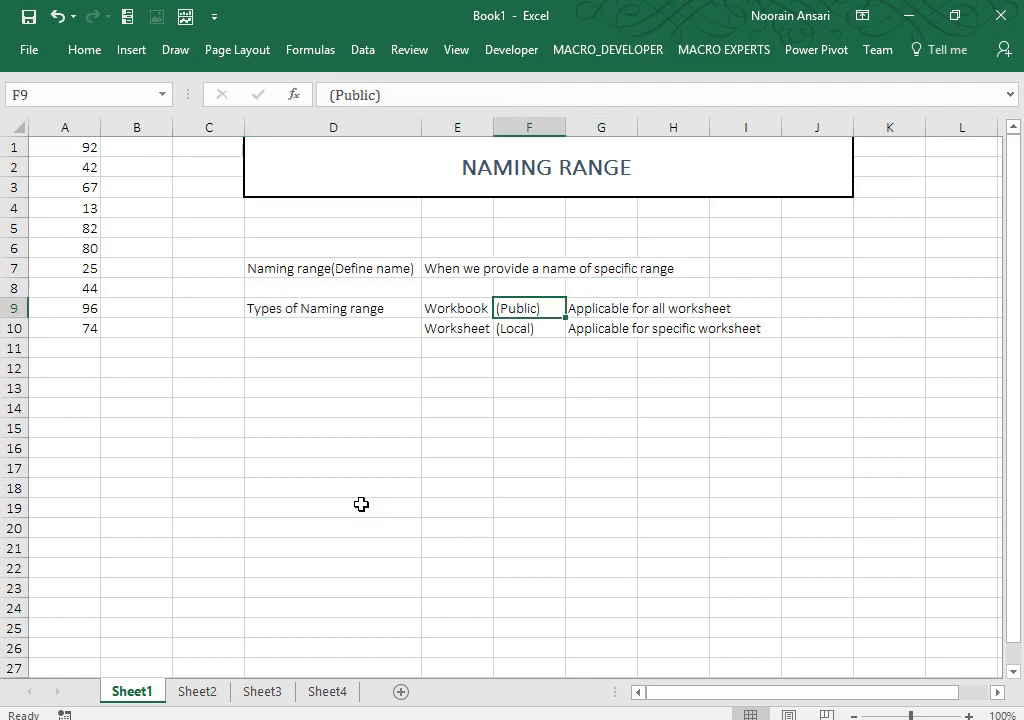
key("Right")
key("F2")
key("BackSpace")
type("-")
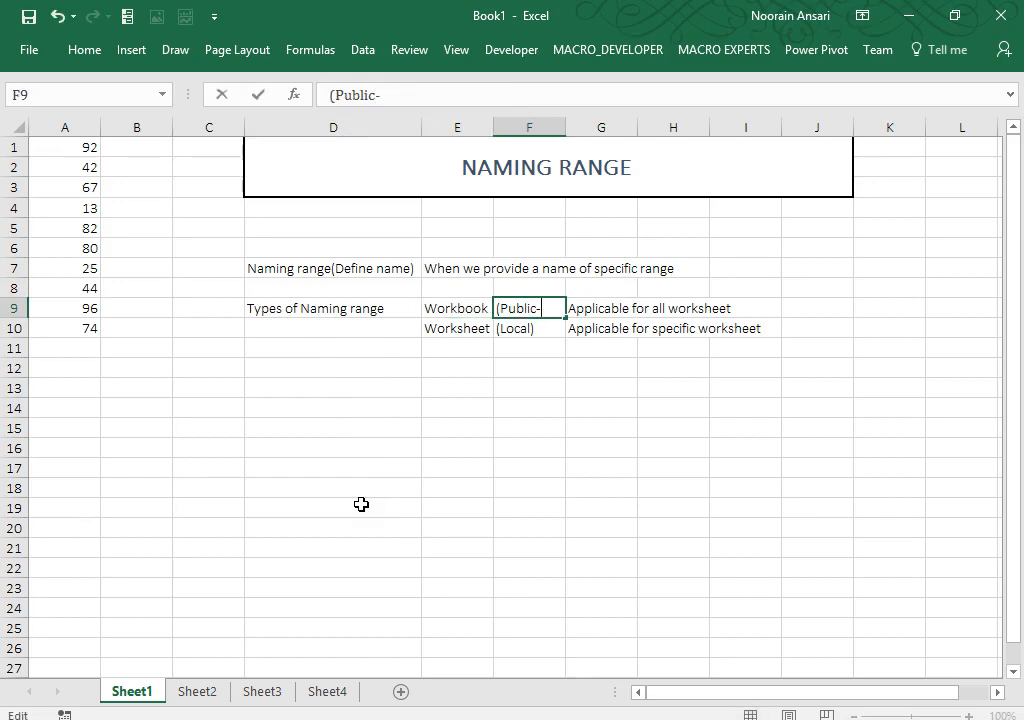
type("Defualt")
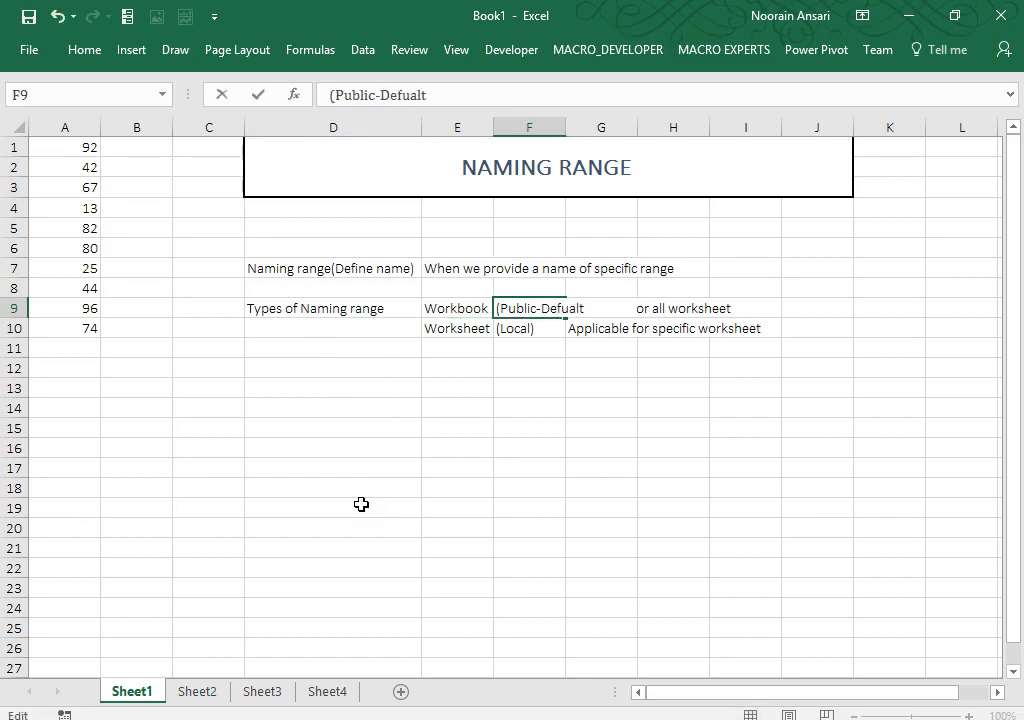
key("BackSpace")
key("BackSpace")
key("BackSpace")
key("BackSpace")
type("ault)")
key("Return")
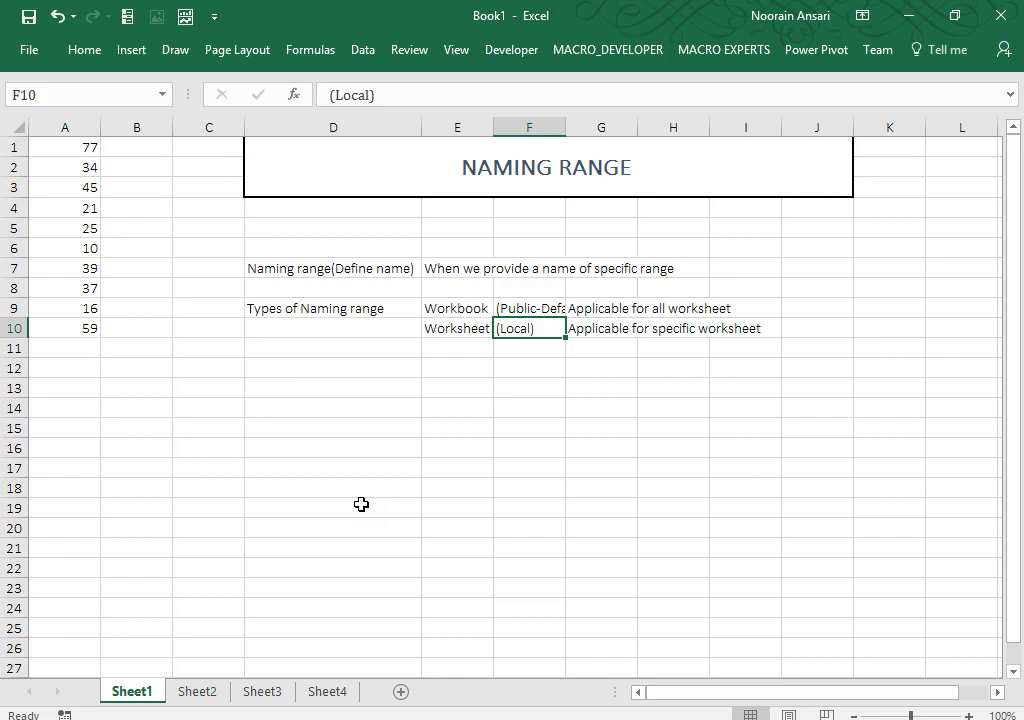
Step: Add a bold 'way to create naming range' heading in D12
key("Down")
key("Down")
key("Left")
key("Left")
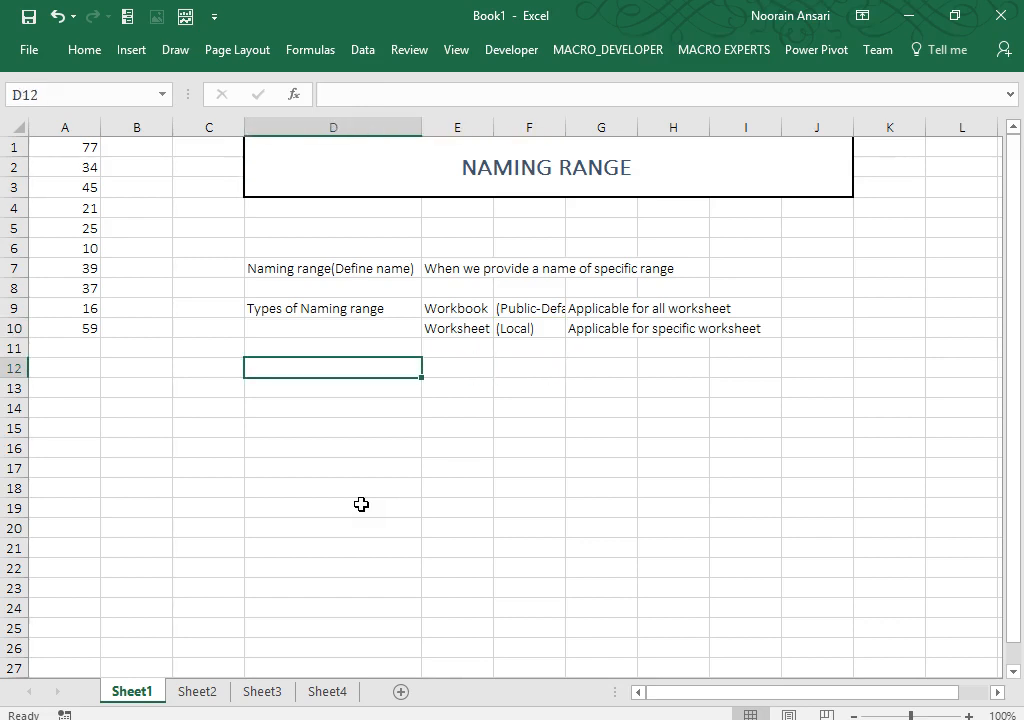
type("wa")
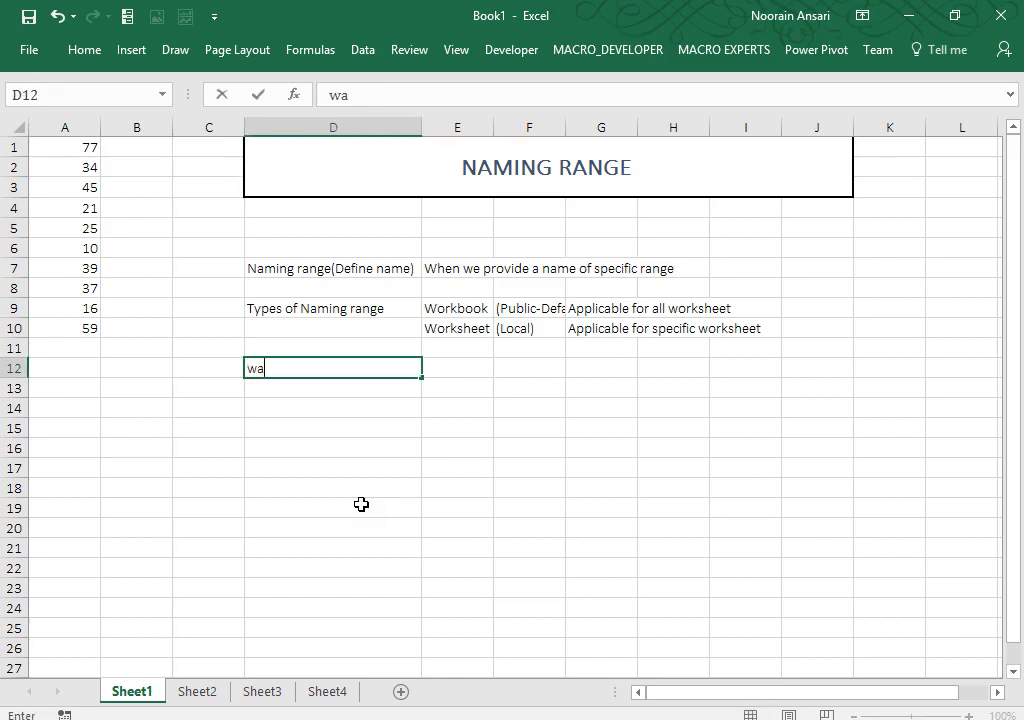
type("y to create naming range")
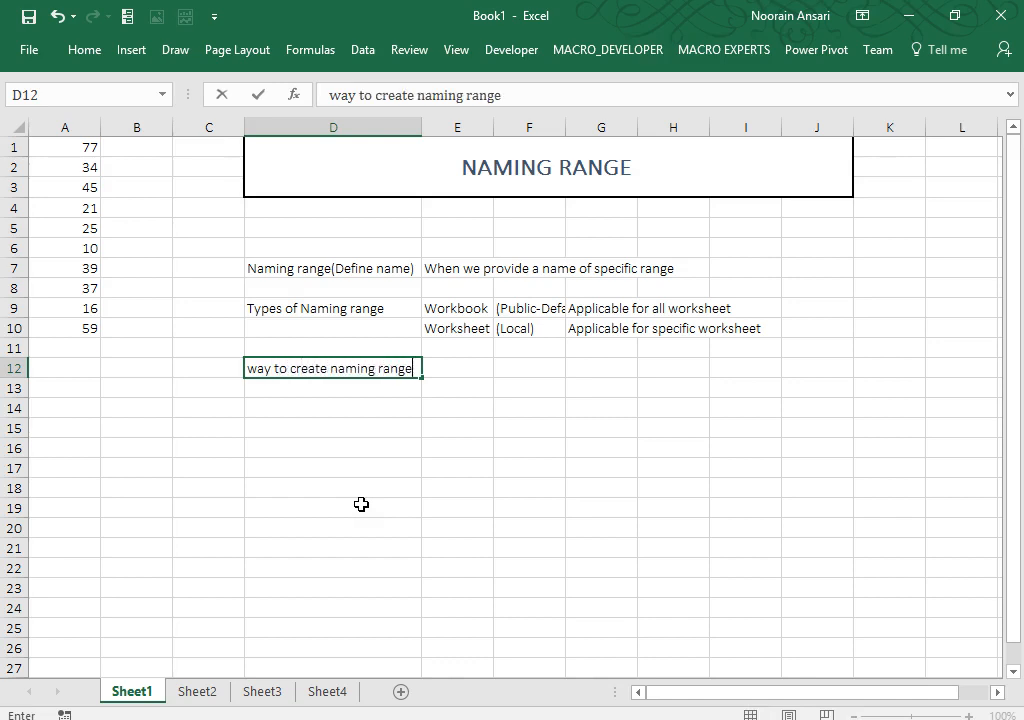
key("ctrl+Return")
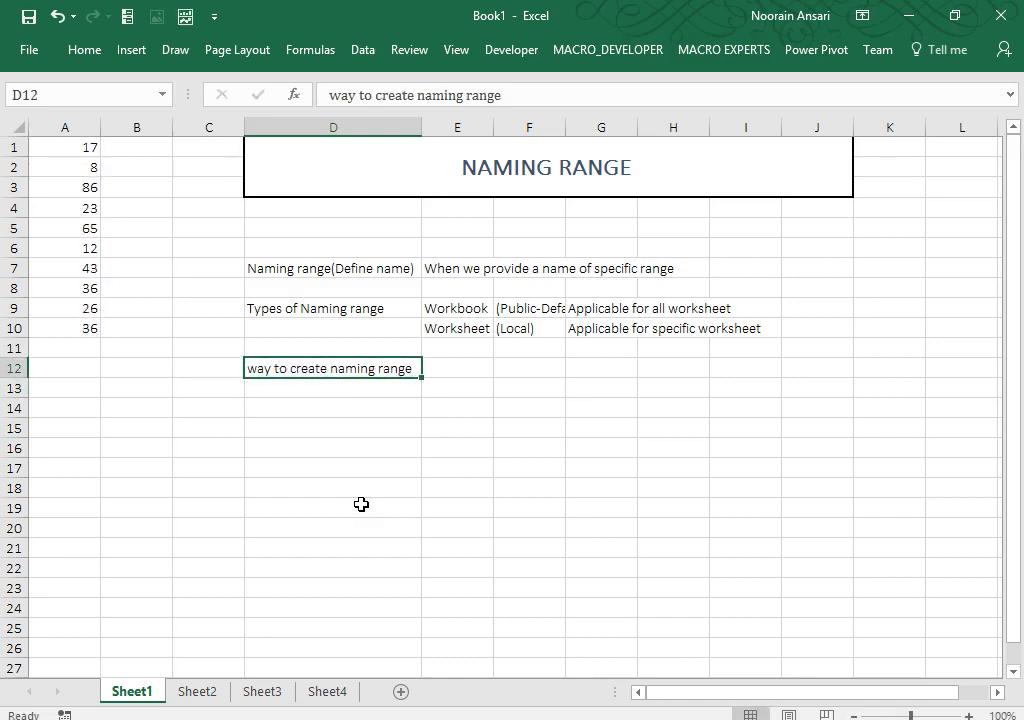
key("ctrl+b")
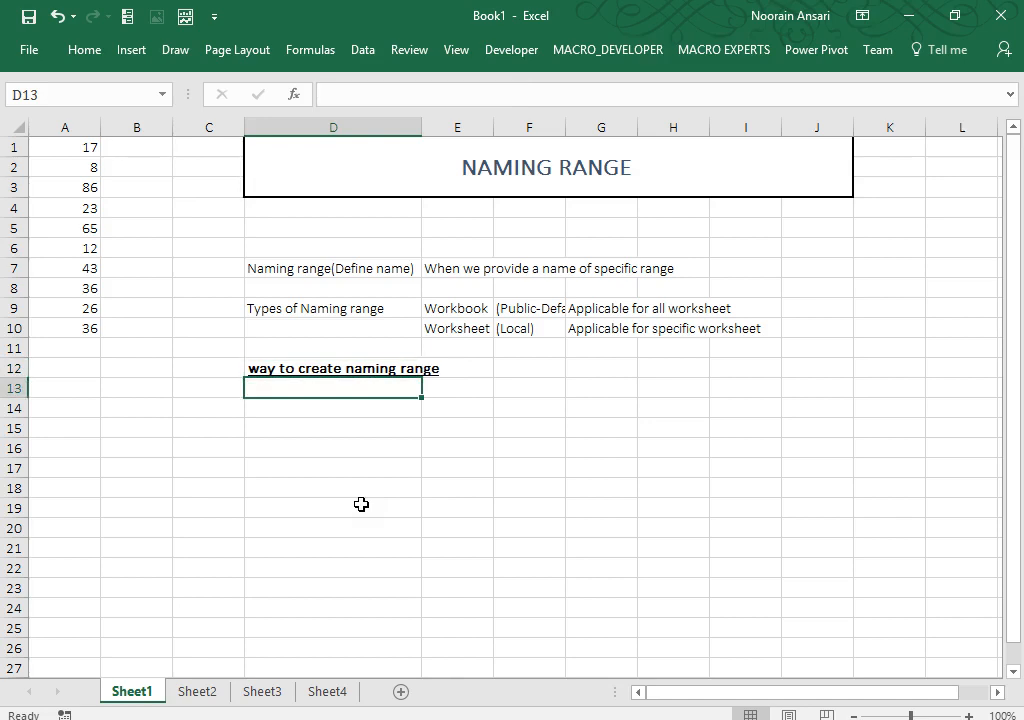
left_click_drag(469, 386, 462, 530)
right_click(464, 434)
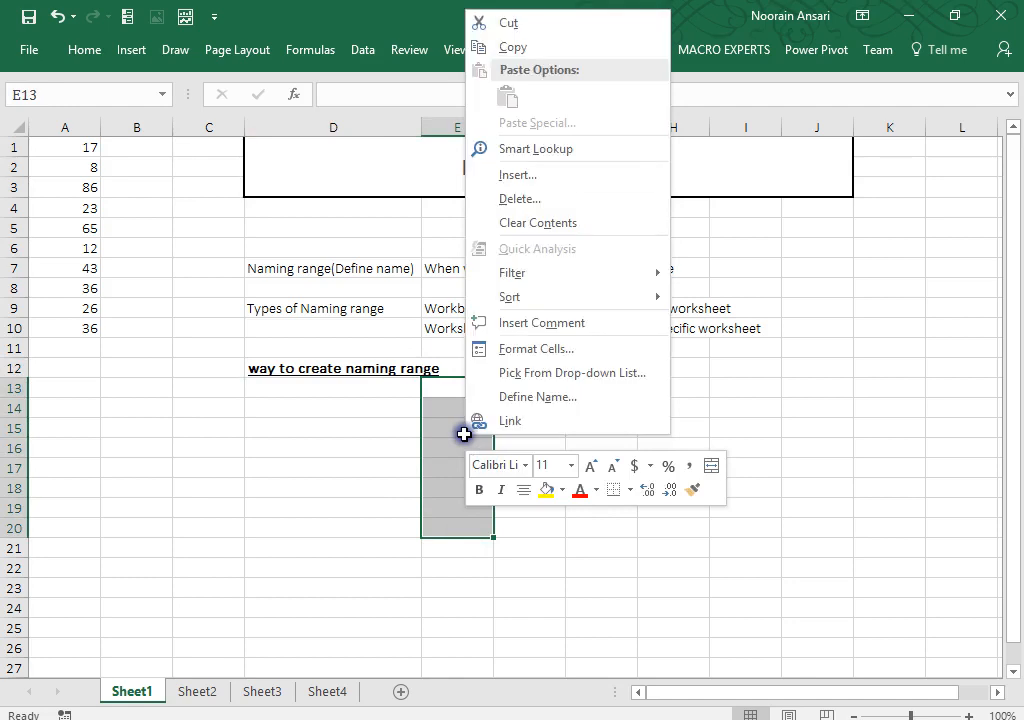
left_click(537, 397)
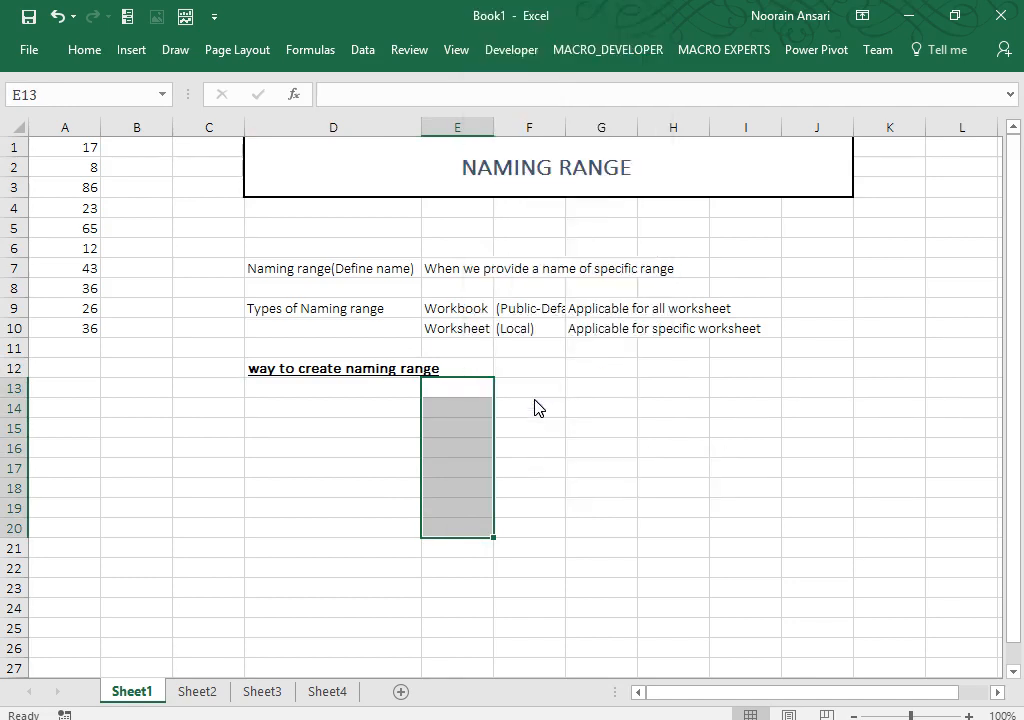
left_click(463, 387)
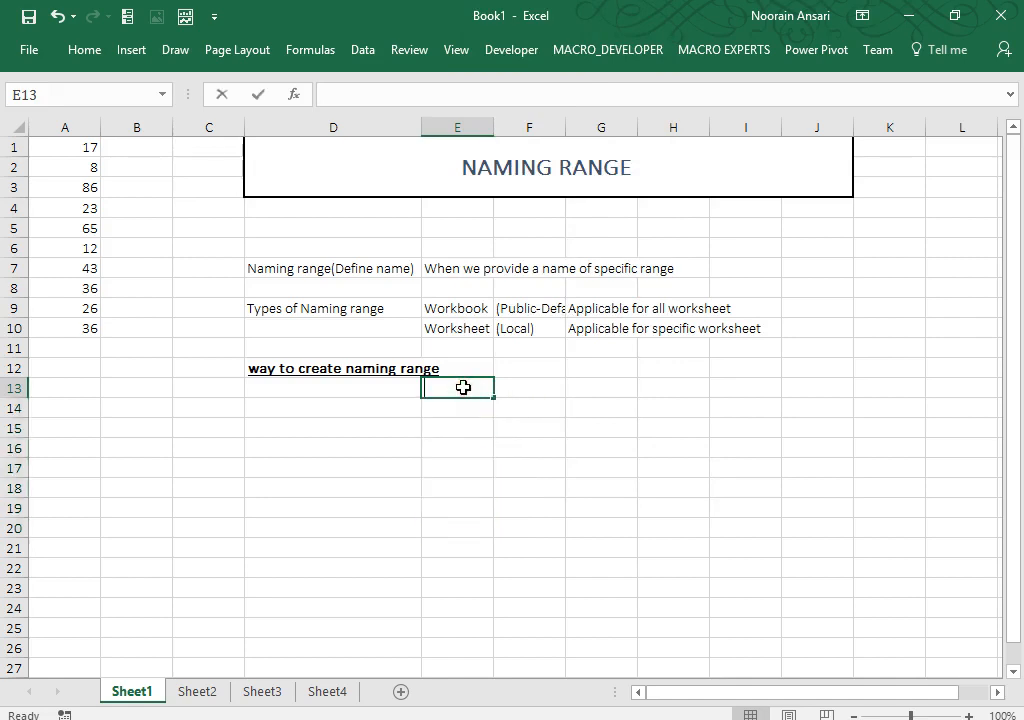
Step: Enter 'a). Right click-> Define Name', 'b). Using Name Box' and 'c). Formula->define Name' in E13:E15
type("a). Right")
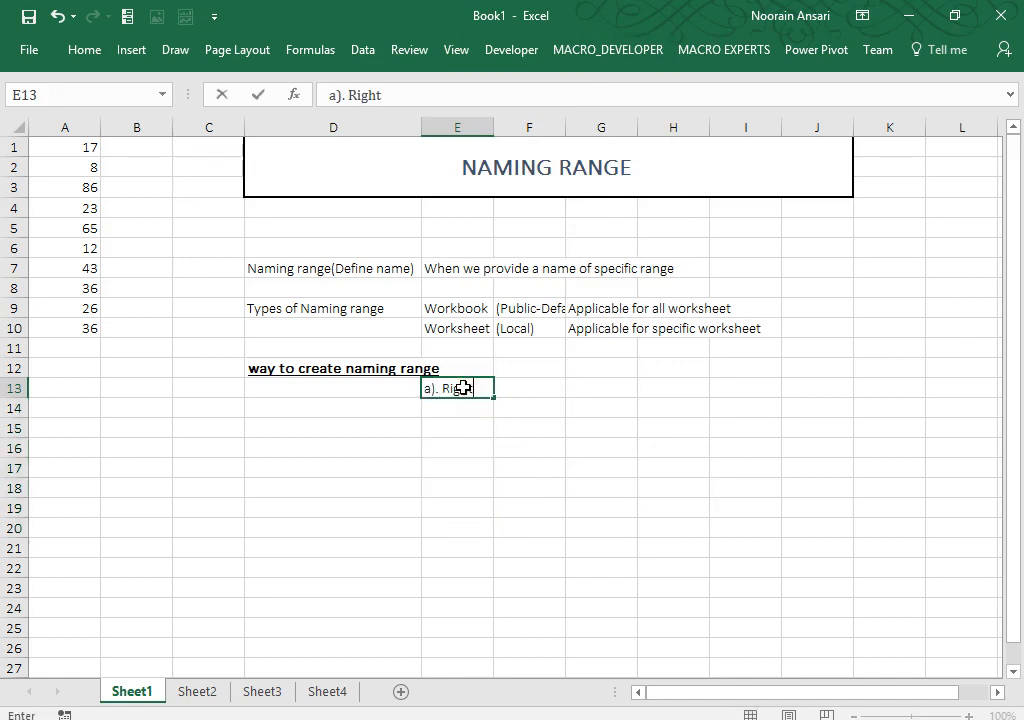
type(" click-> Define ")
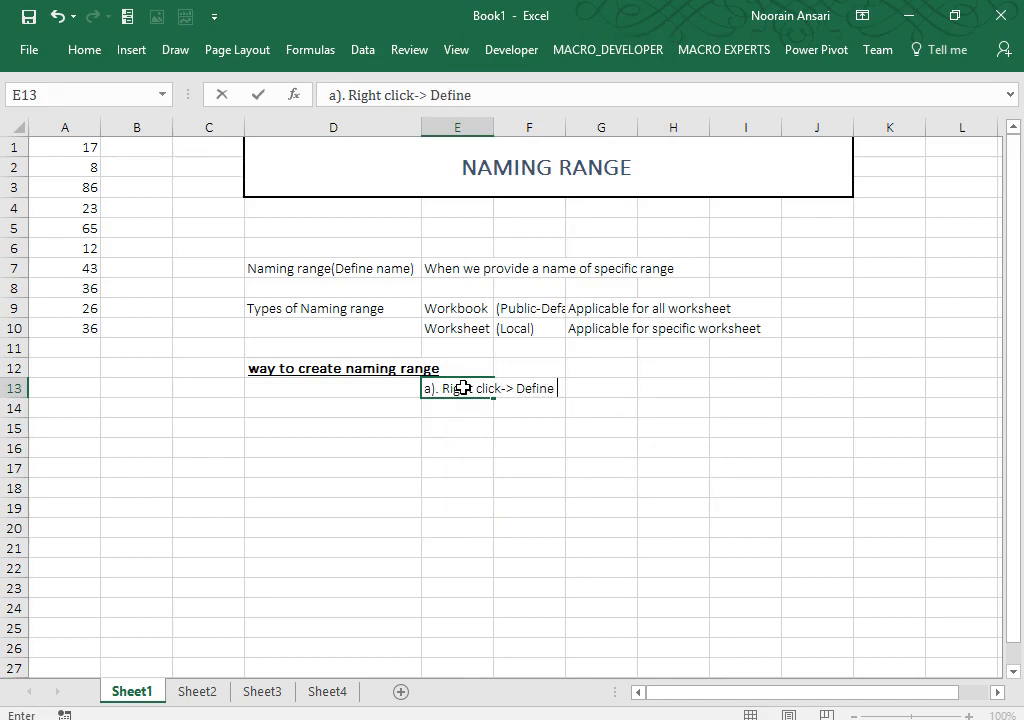
type("Name")
key("Return")
type("b). ")
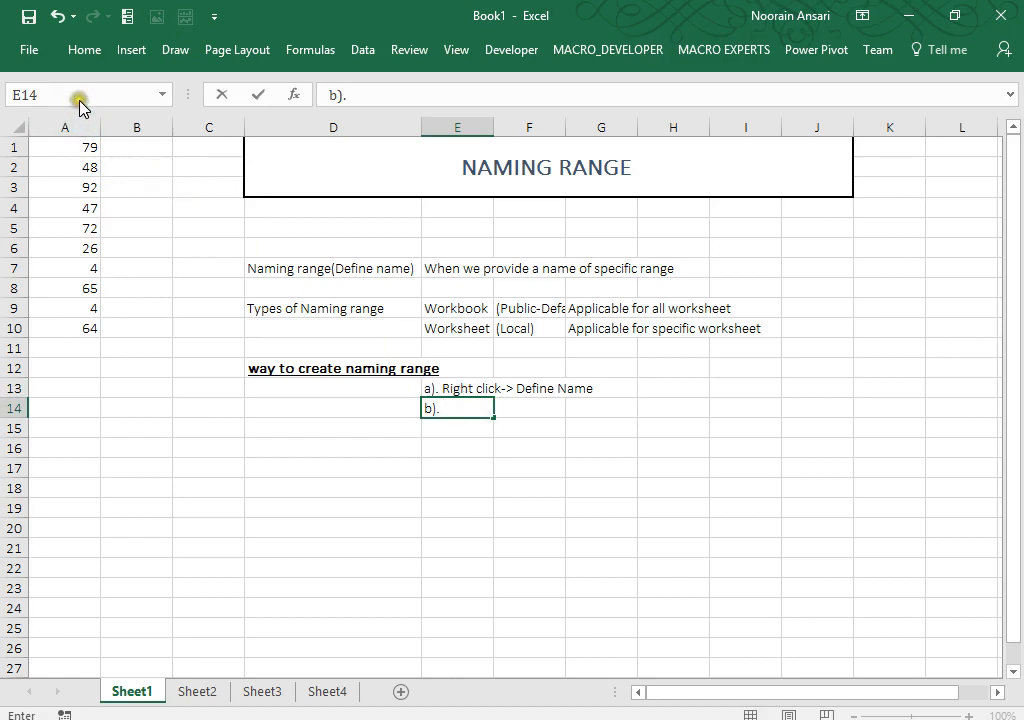
type("NameBox")
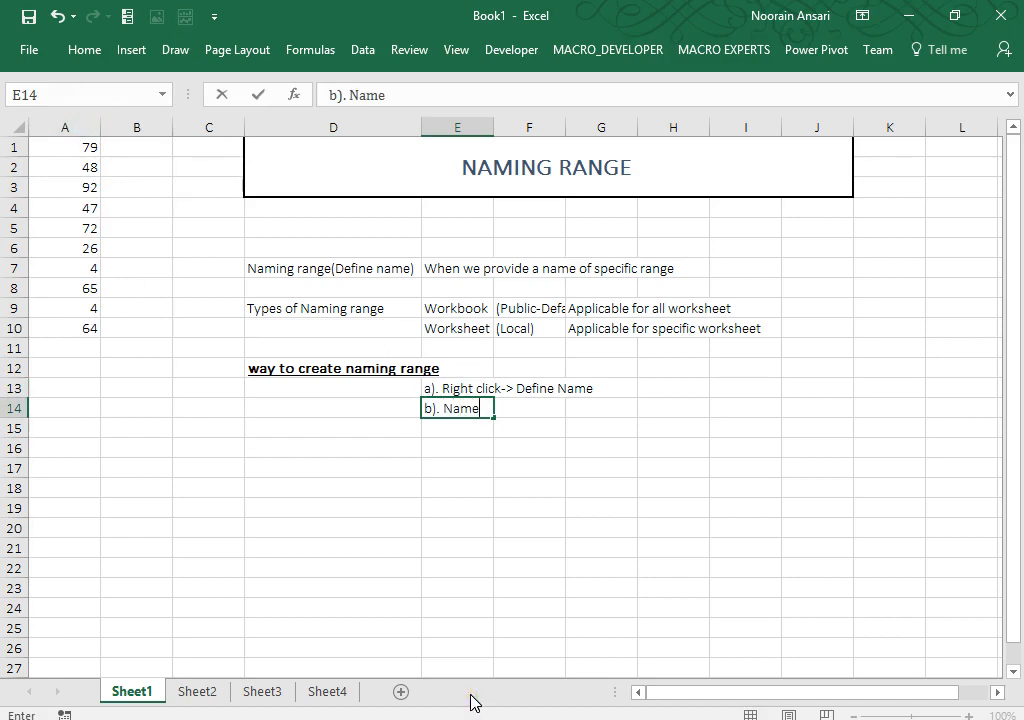
key("BackSpace")
key("BackSpace")
key("BackSpace")
key("BackSpace")
key("BackSpace")
key("BackSpace")
key("BackSpace")
type("Using Name Box")
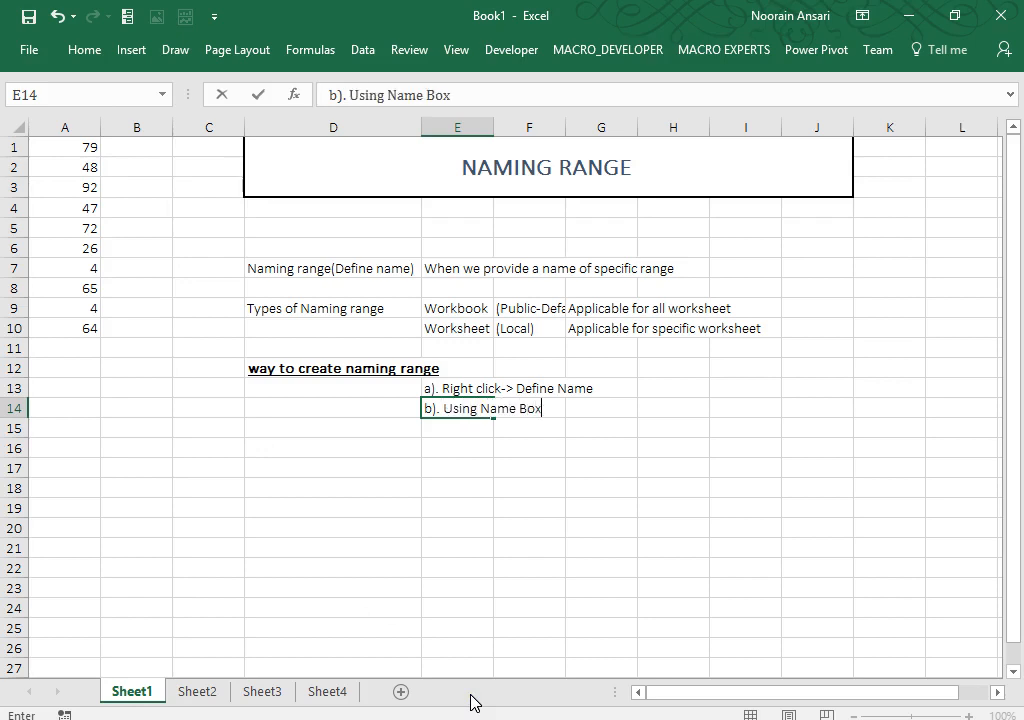
key("Return")
type("c")
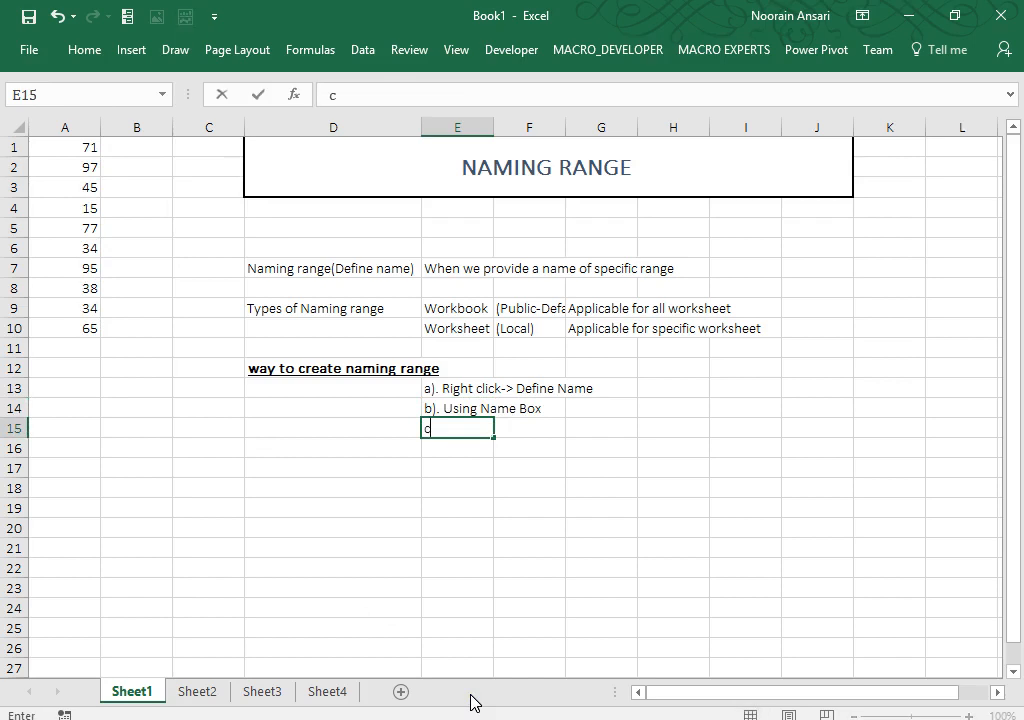
type("). Formula->define Name")
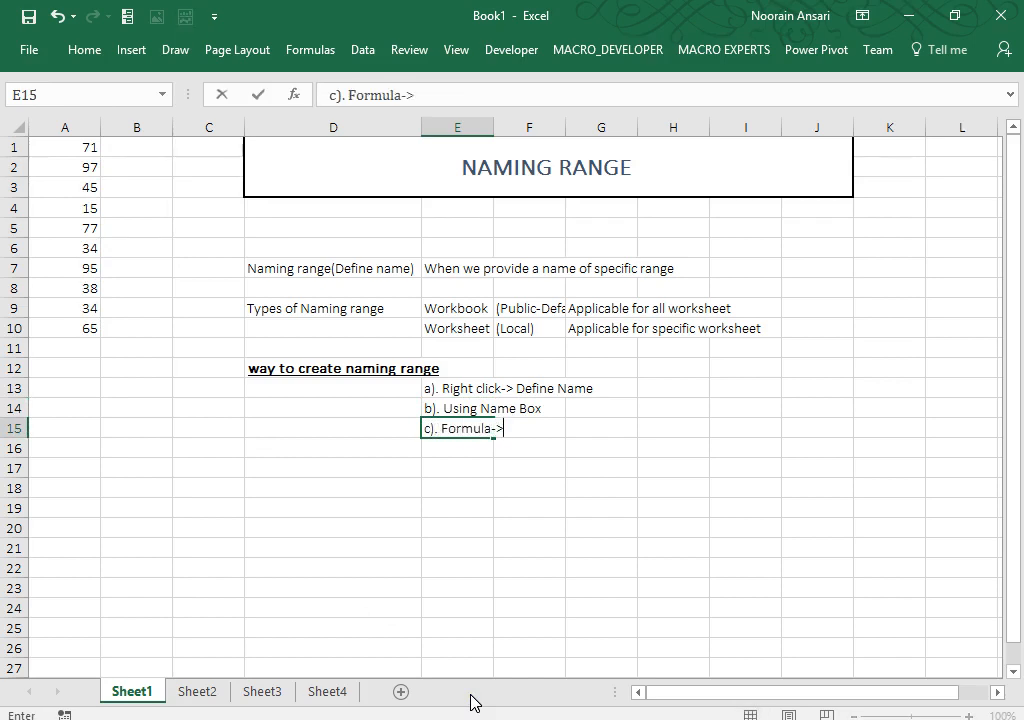
key("Return")
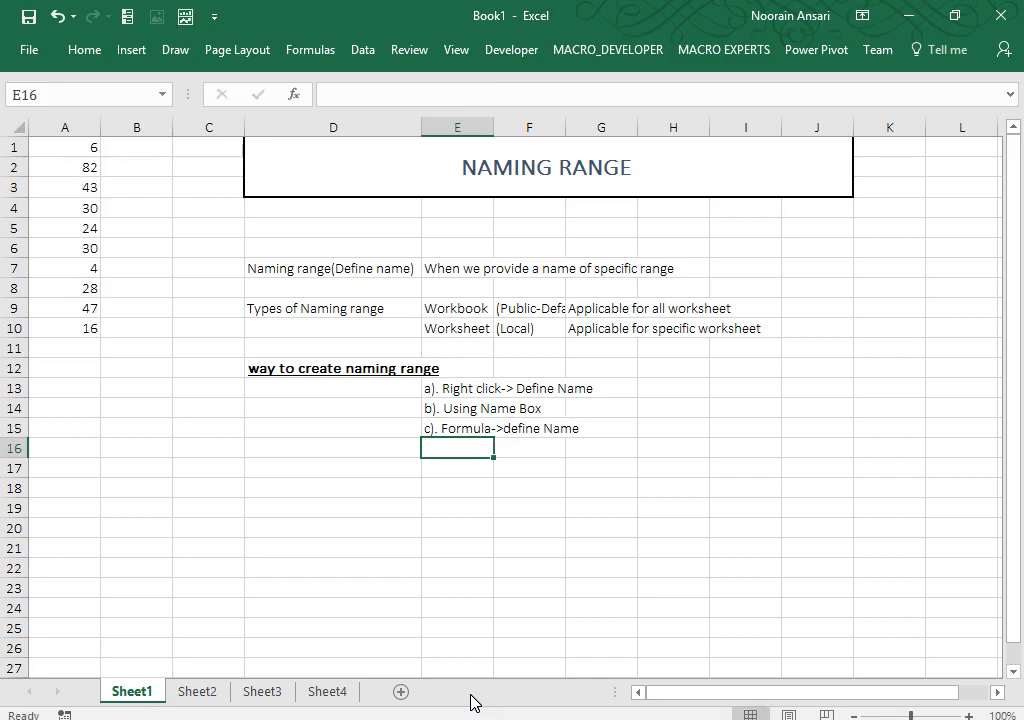
left_click(295, 46)
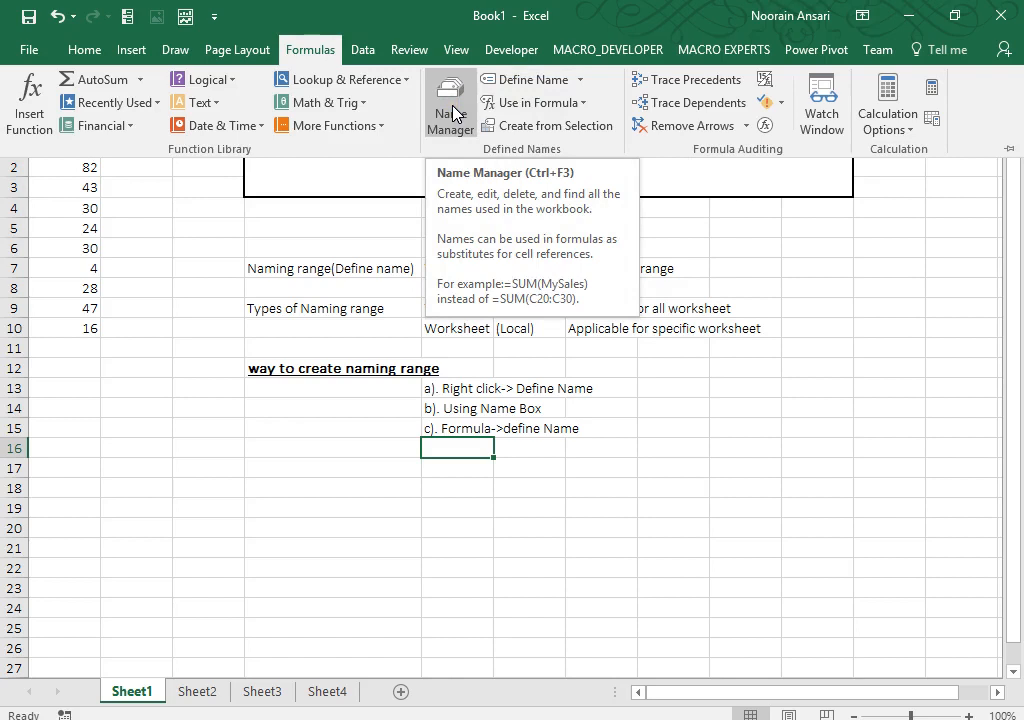
left_click(505, 366)
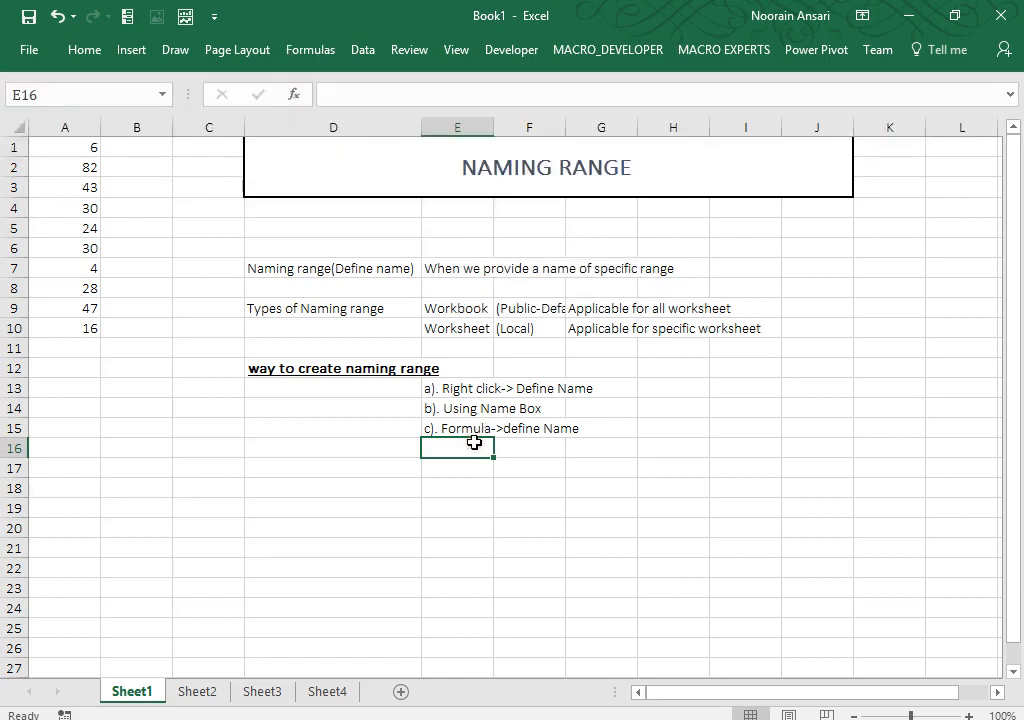
Step: Add 'd). Ctrl+F3' in E16 and italicize the four method lines in E13:E16
type("d).  Ct")
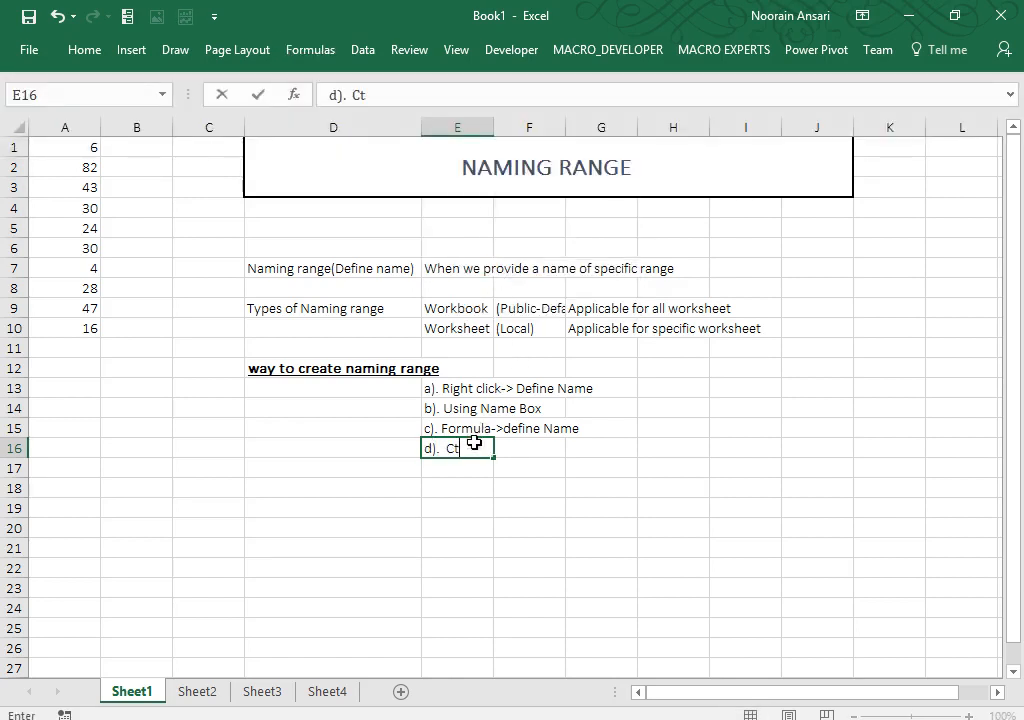
type("rl+F3")
key("Return")
left_click(474, 443)
key("shift+Up")
key("shift+Up")
key("shift+Up")
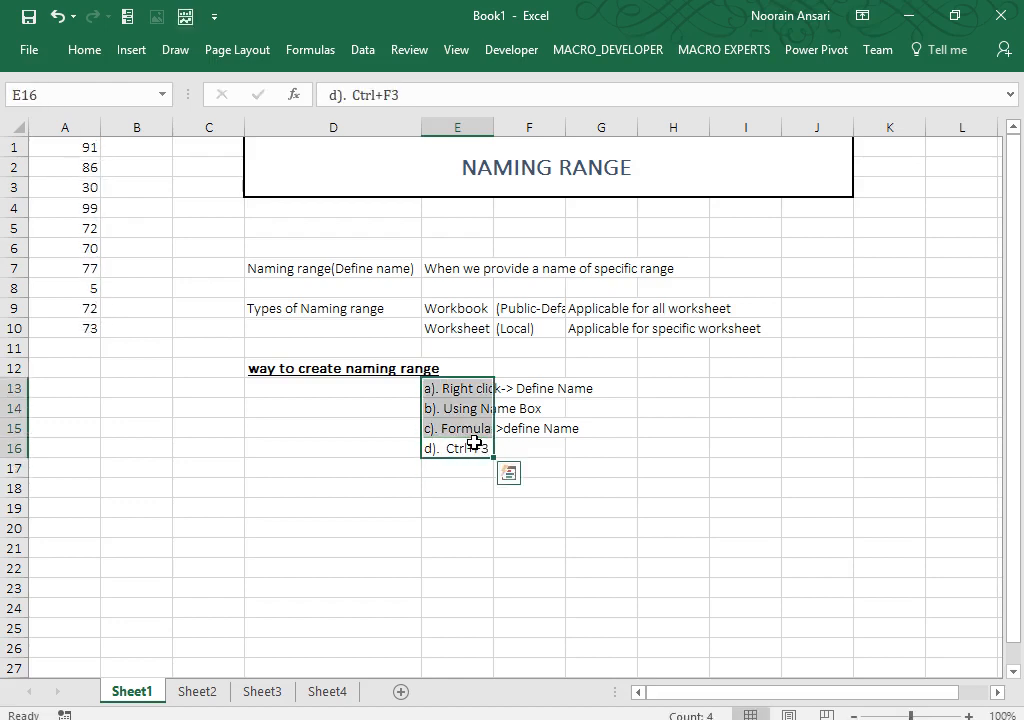
key("ctrl+i")
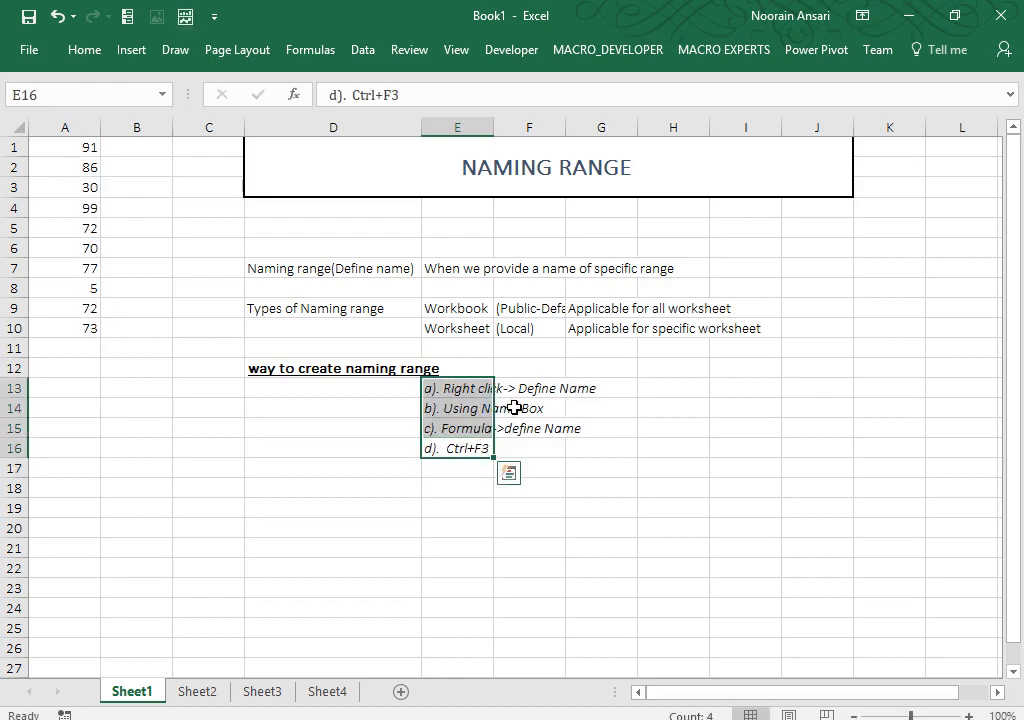
left_click(395, 496)
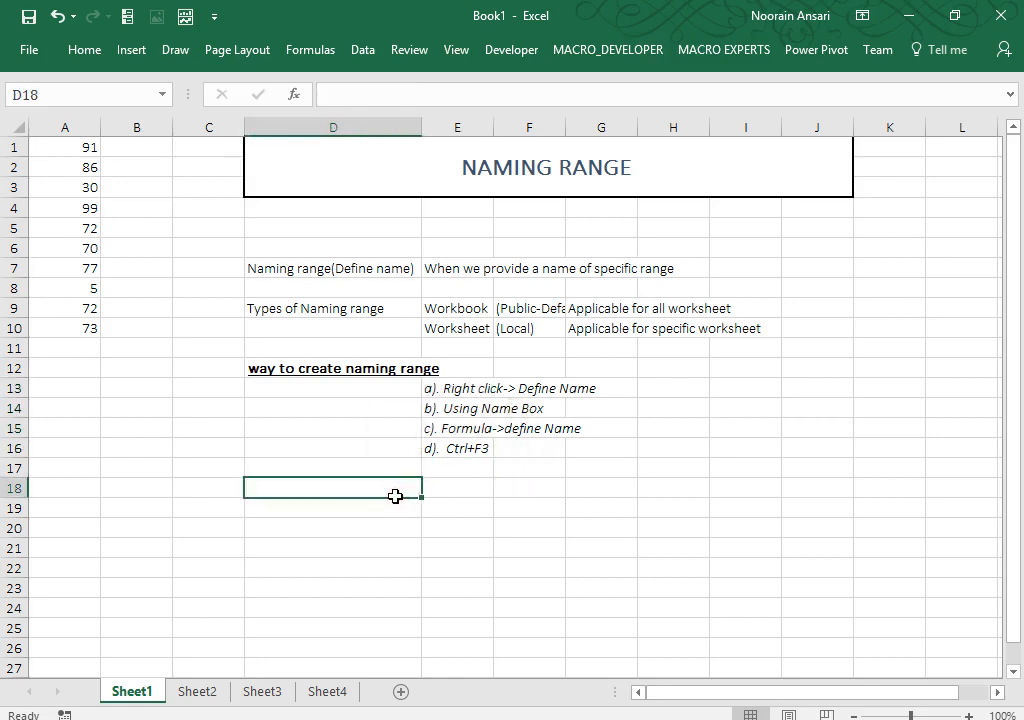
Step: Enter 'Rule of Naming Convention' in D18 and make it bold and underlined
type("Rule ")
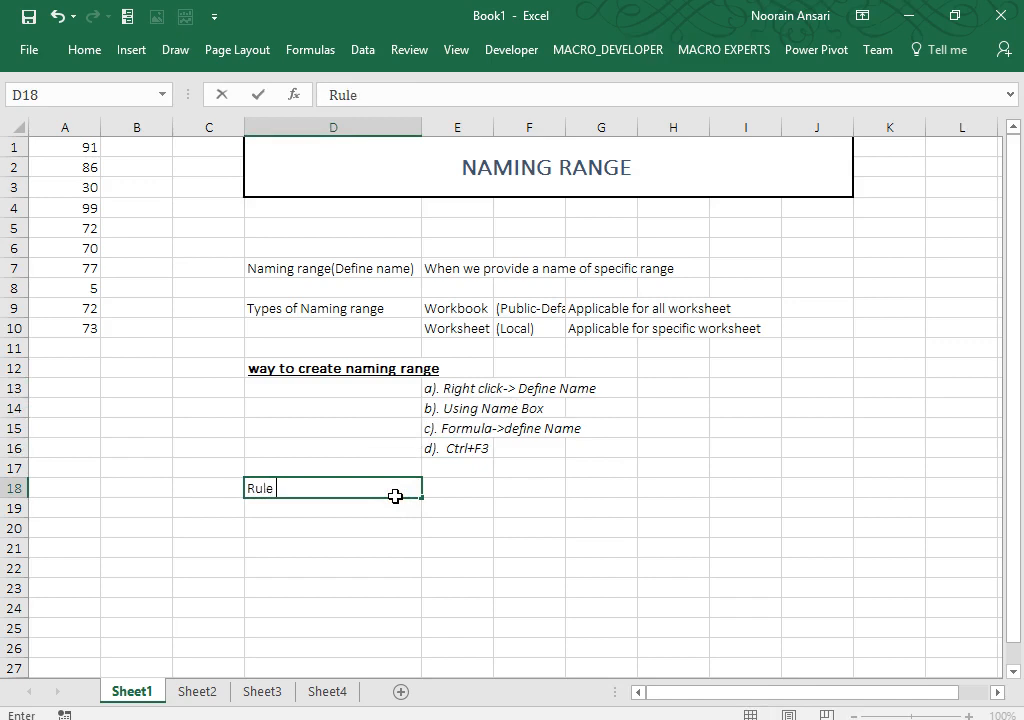
type("of Naming")
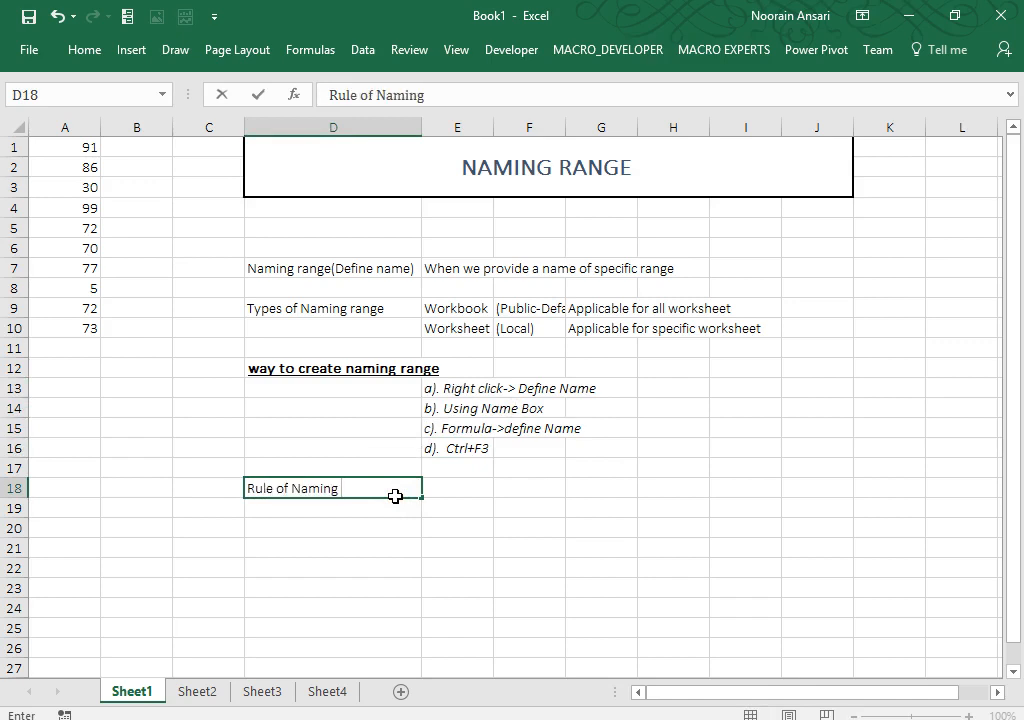
type(" Convention")
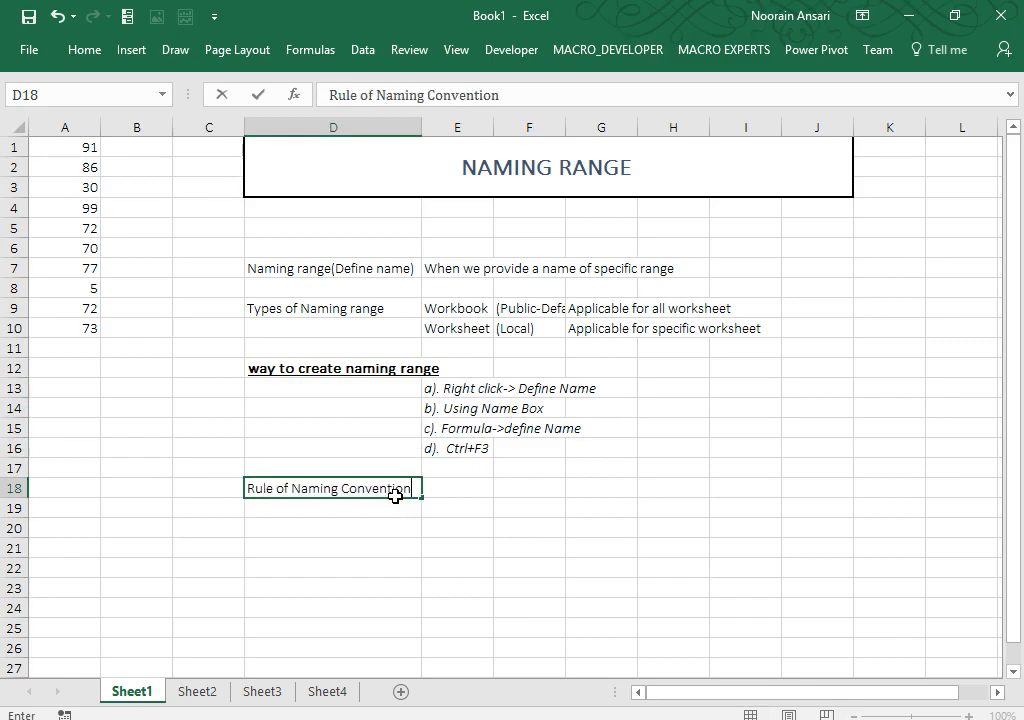
key("Return")
left_click(395, 496)
key("ctrl+b")
type("u")
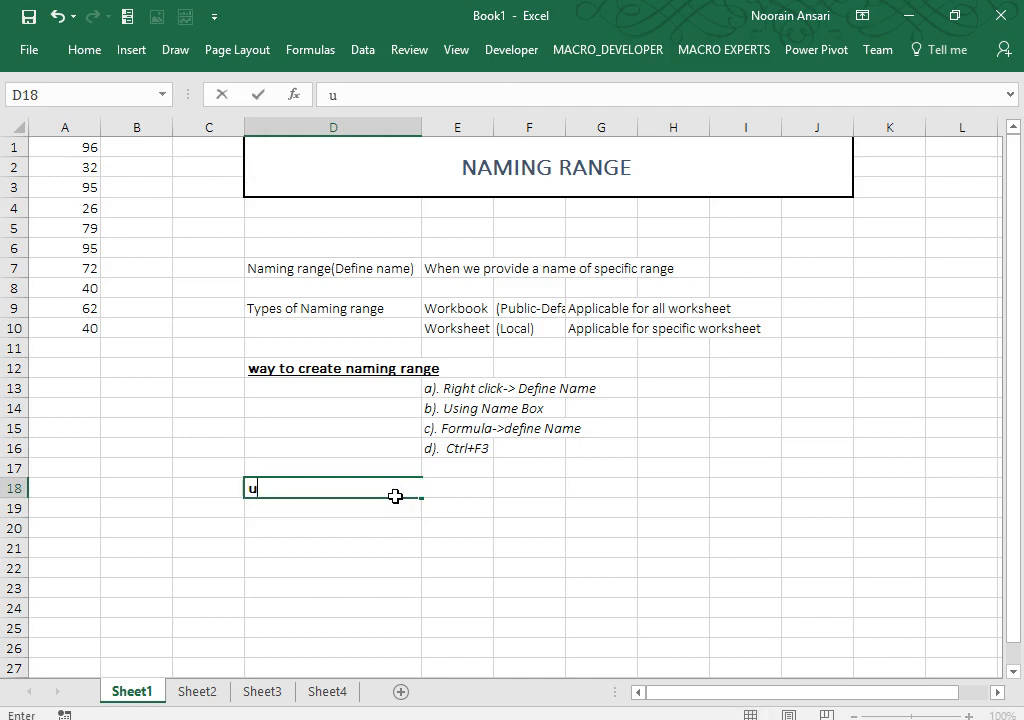
key("Escape")
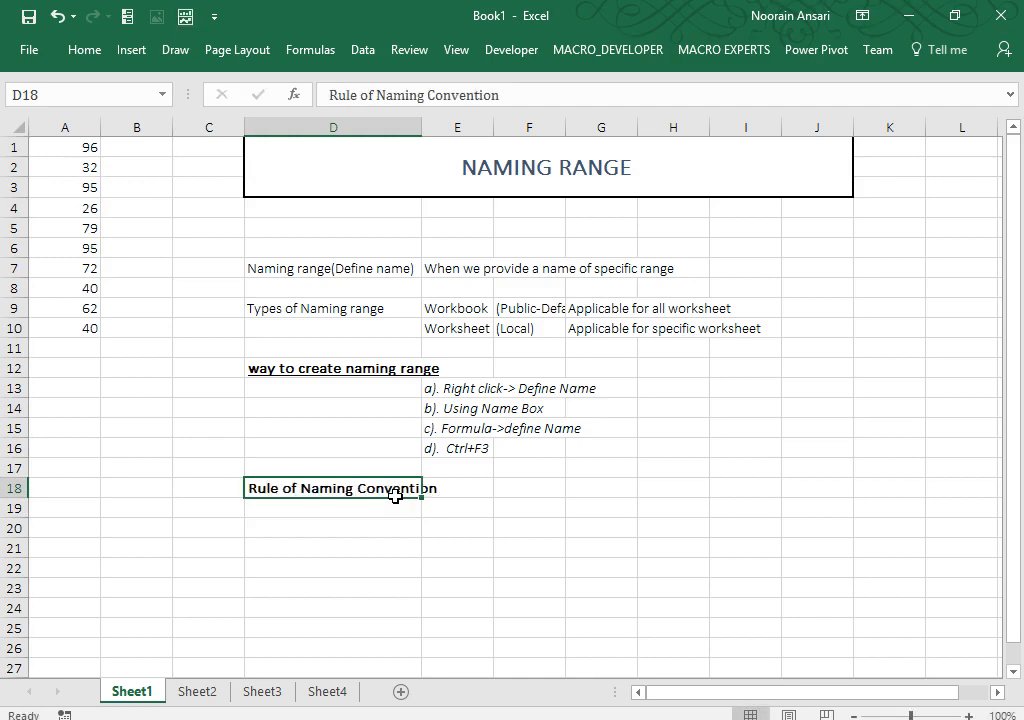
key("ctrl+u")
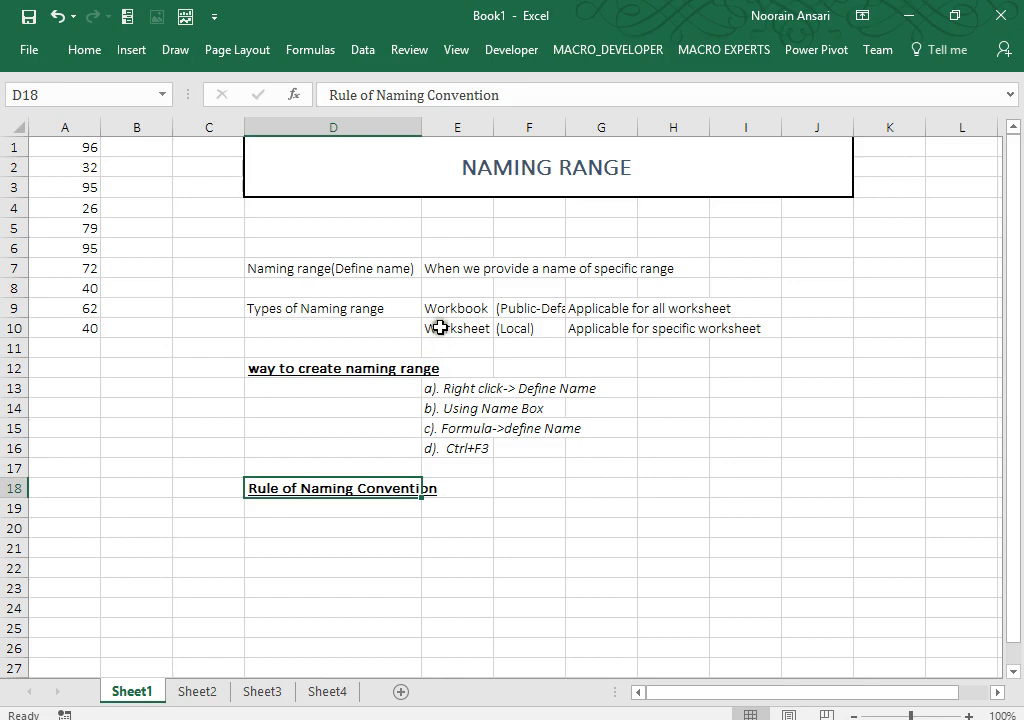
Step: Widen column D to 24.00 so the Rule of Naming Convention heading fits
left_click_drag(421, 128, 445, 128)
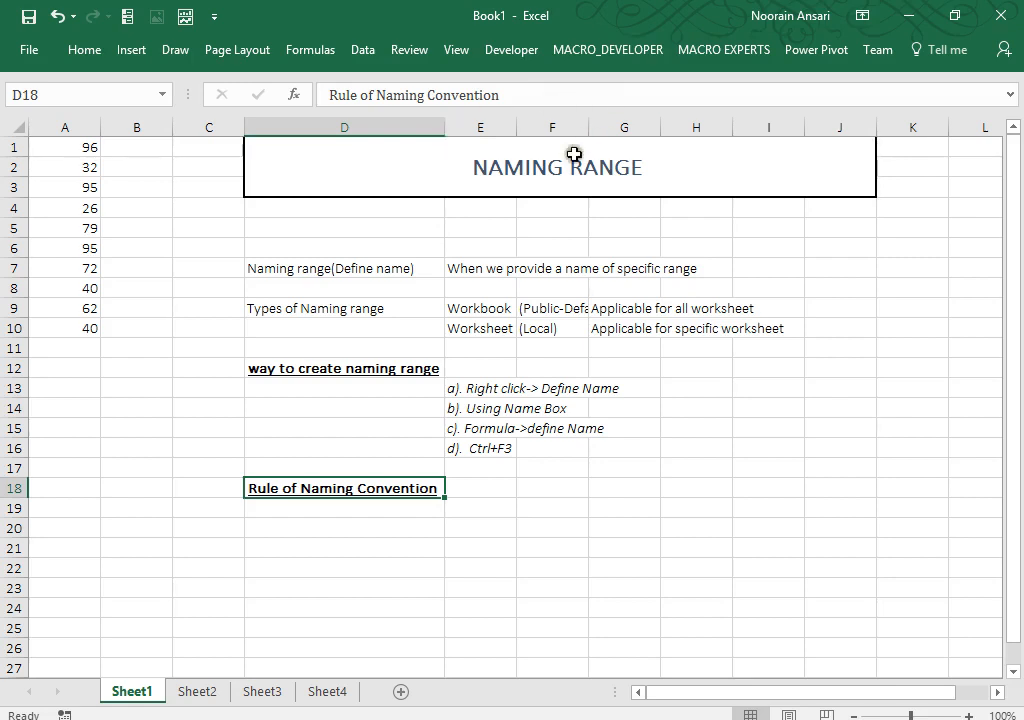
left_click(500, 529)
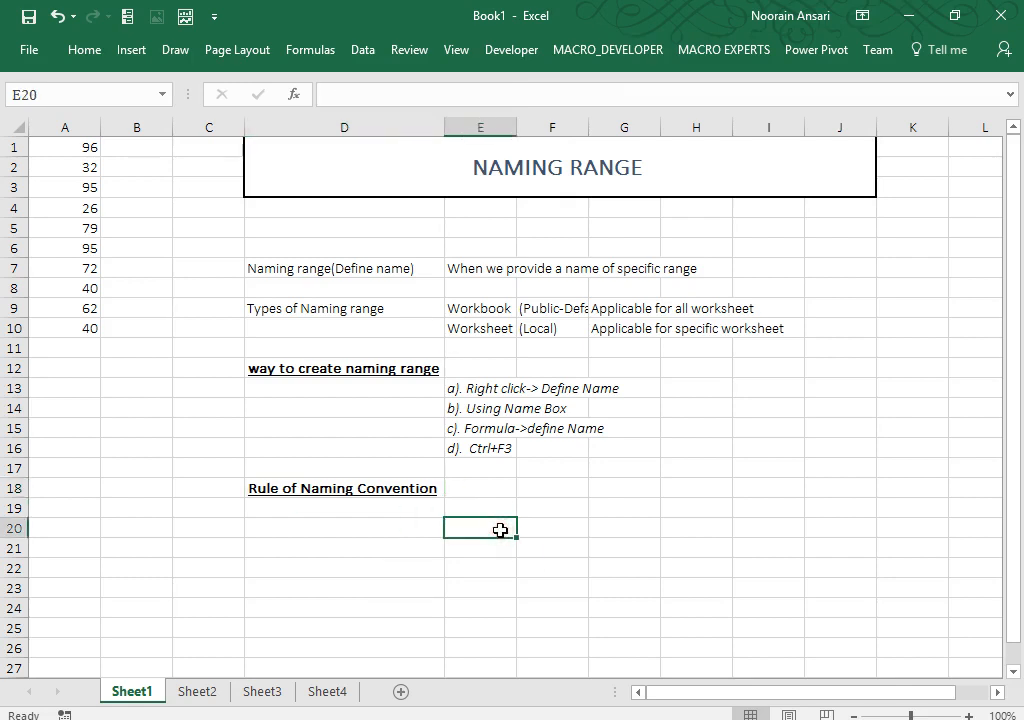
key("Up")
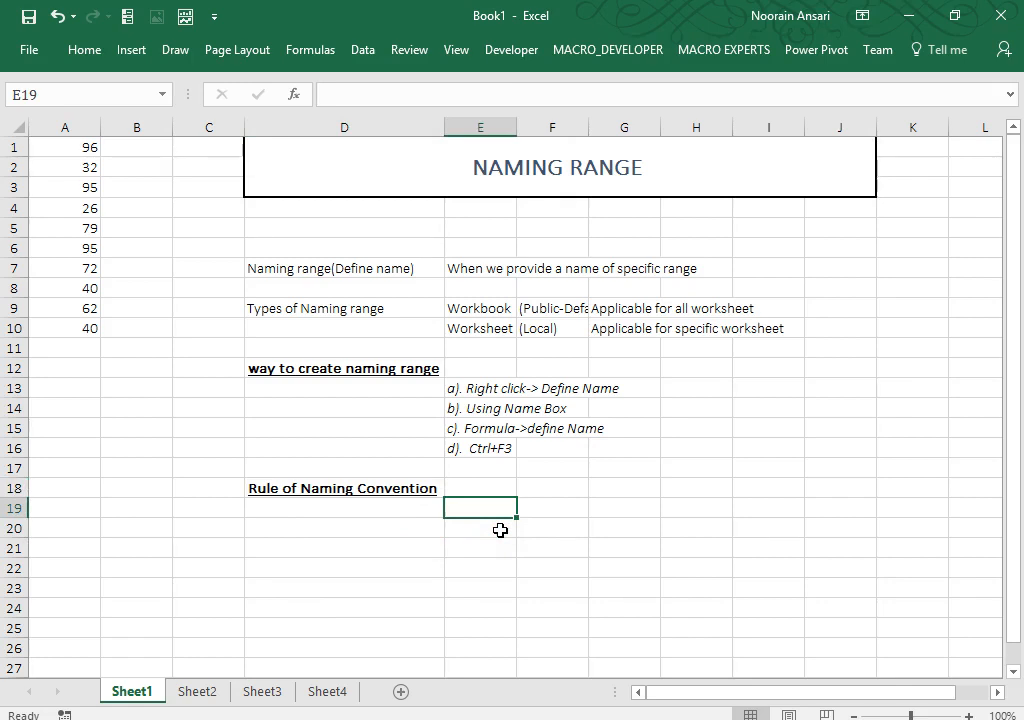
left_click(500, 530)
Step: Enter rule 'a). Name should be alpha-numeric or only alpha' with examples 'ex. abc133,abc' and 'Invalid : 123abc,123'
type("a).")
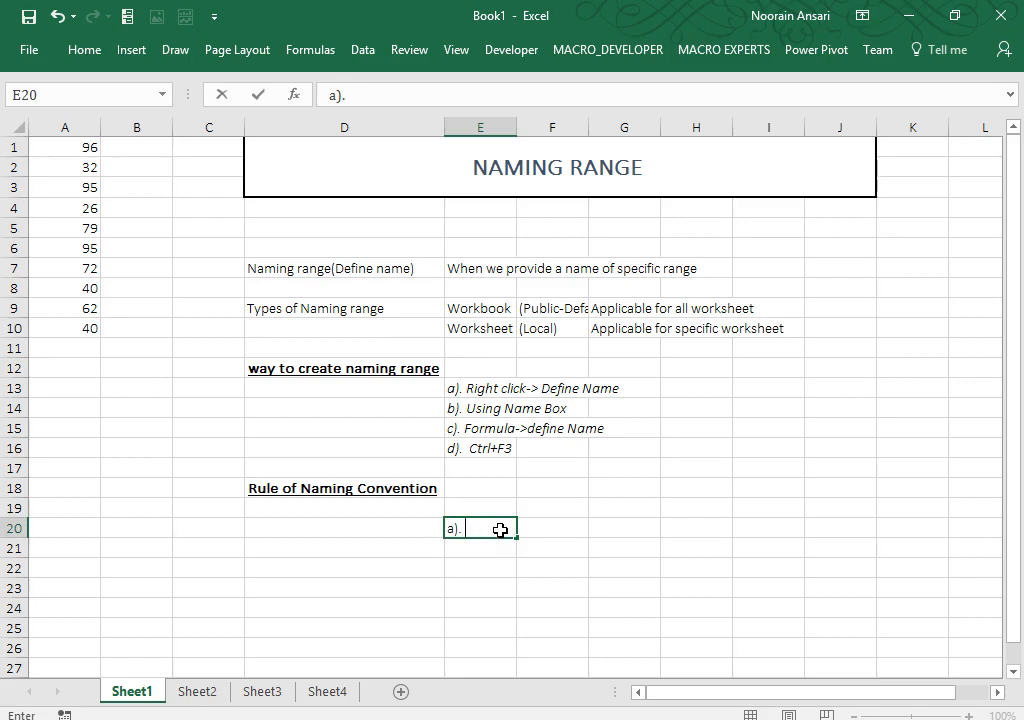
type("Name should be alp")
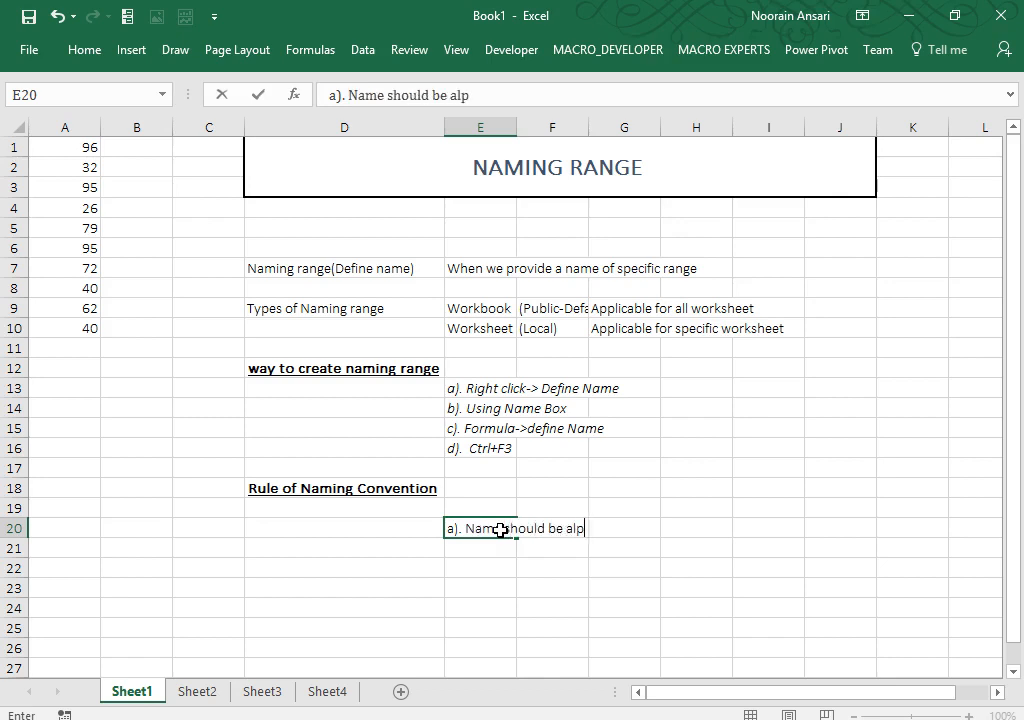
type("ha-numeric or onl")
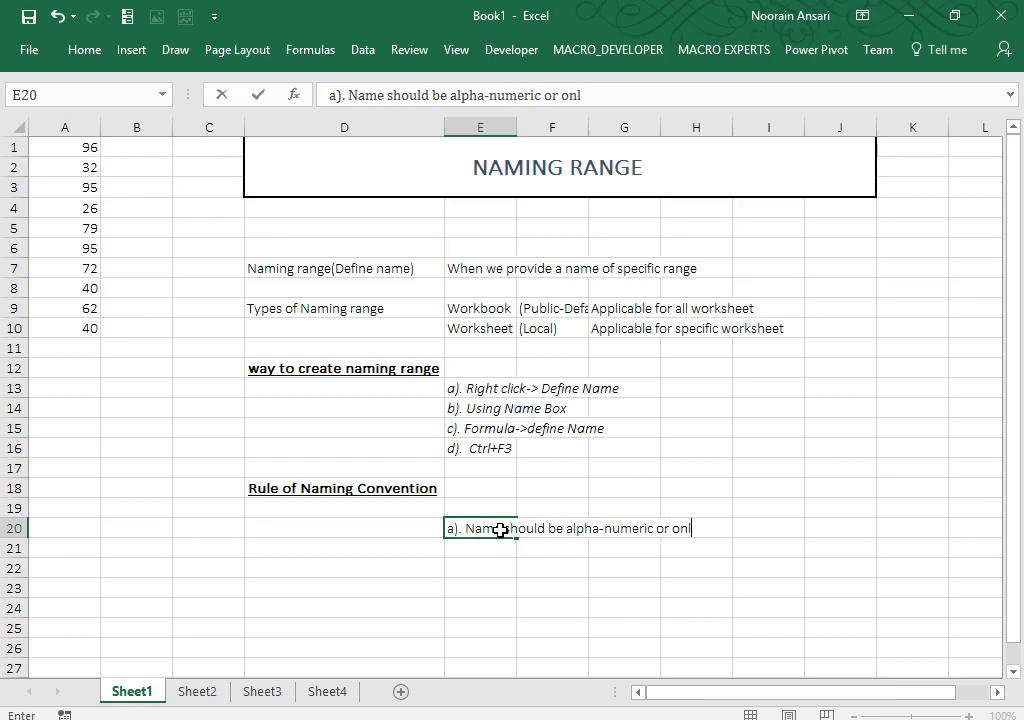
type("y alpha")
key("Return")
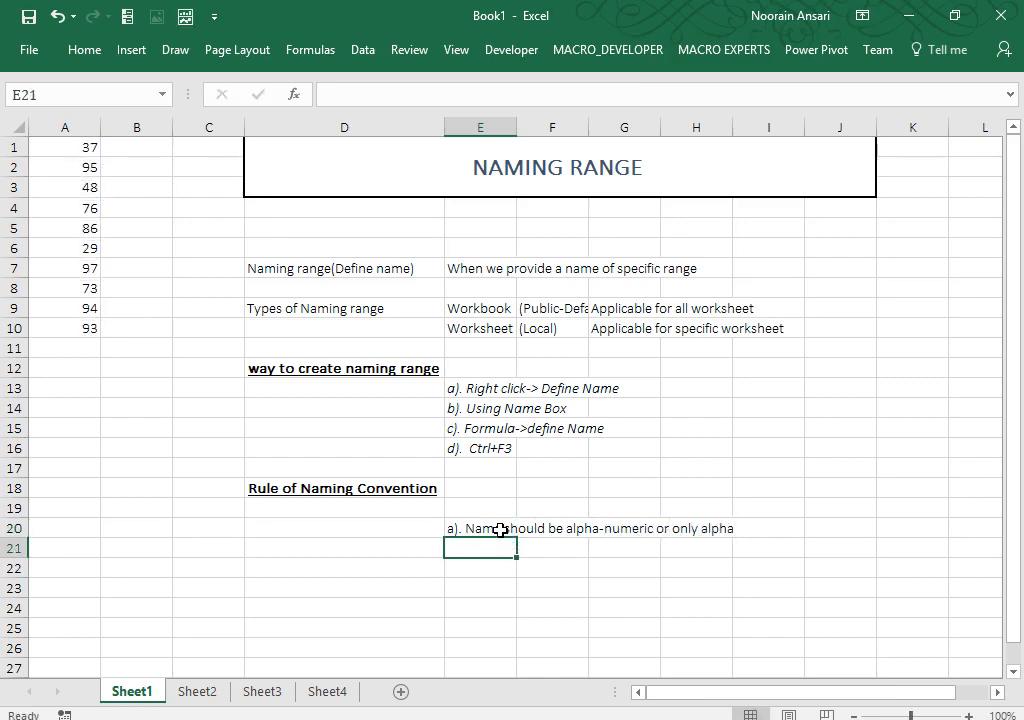
type("ex. abc133,")
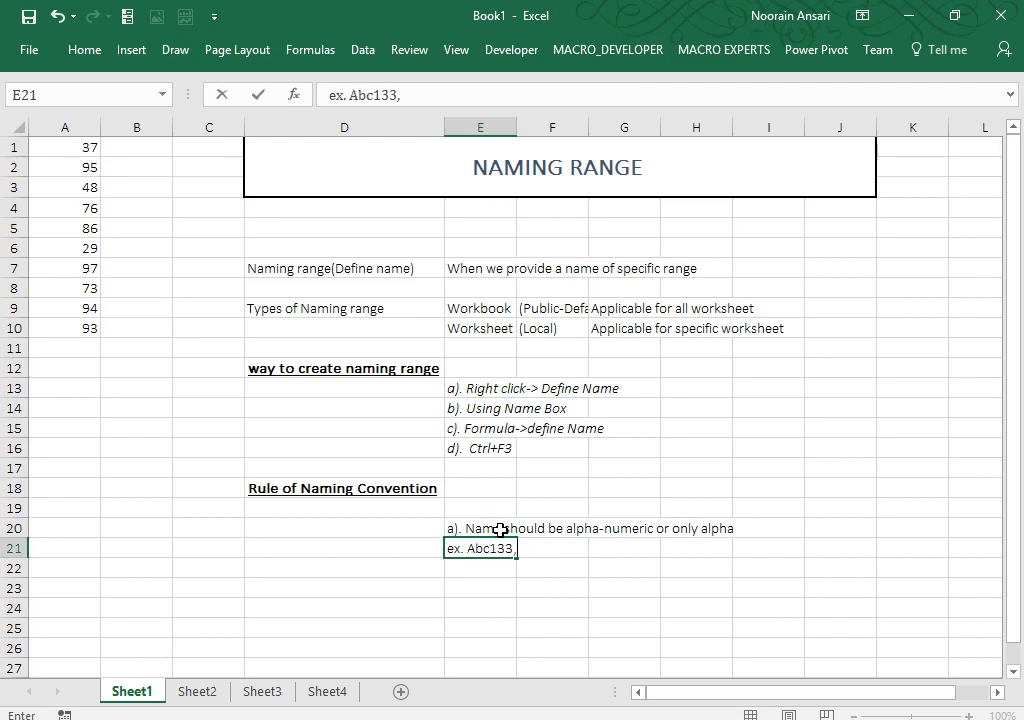
type("abc")
key("Return")
key("Return")
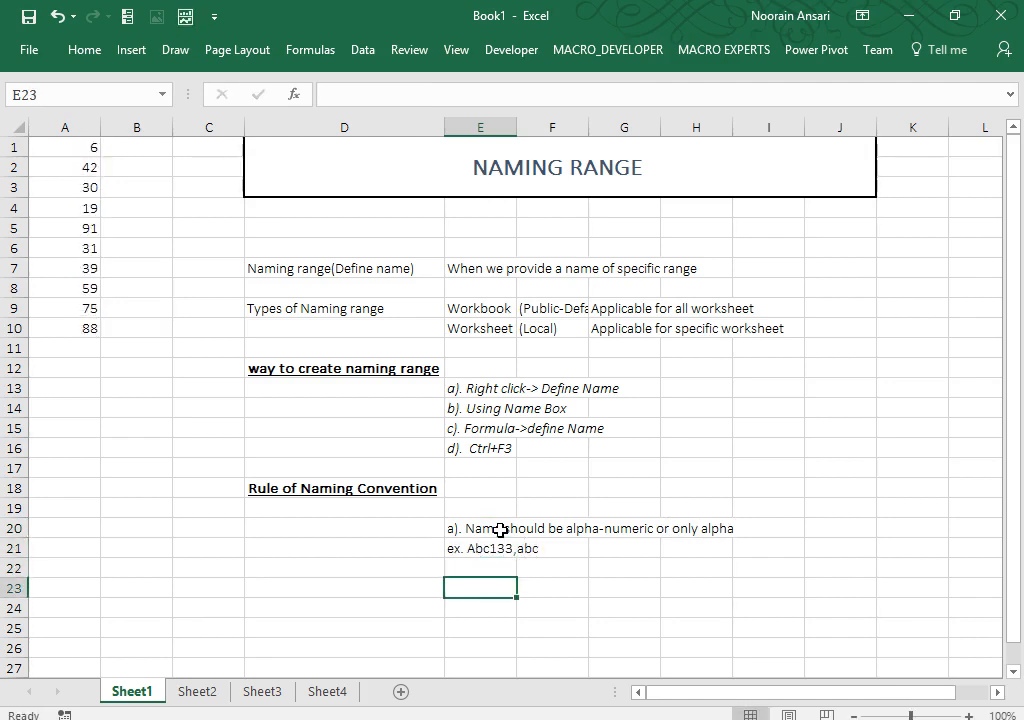
key("Up")
type("Invalid")
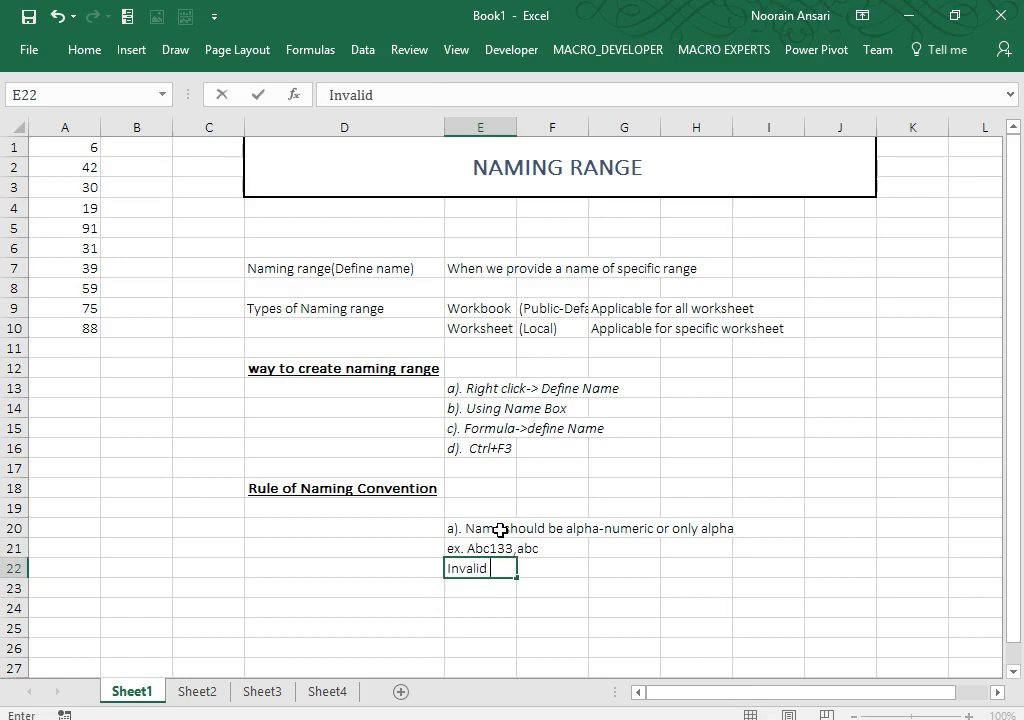
type(" : 123abc,1")
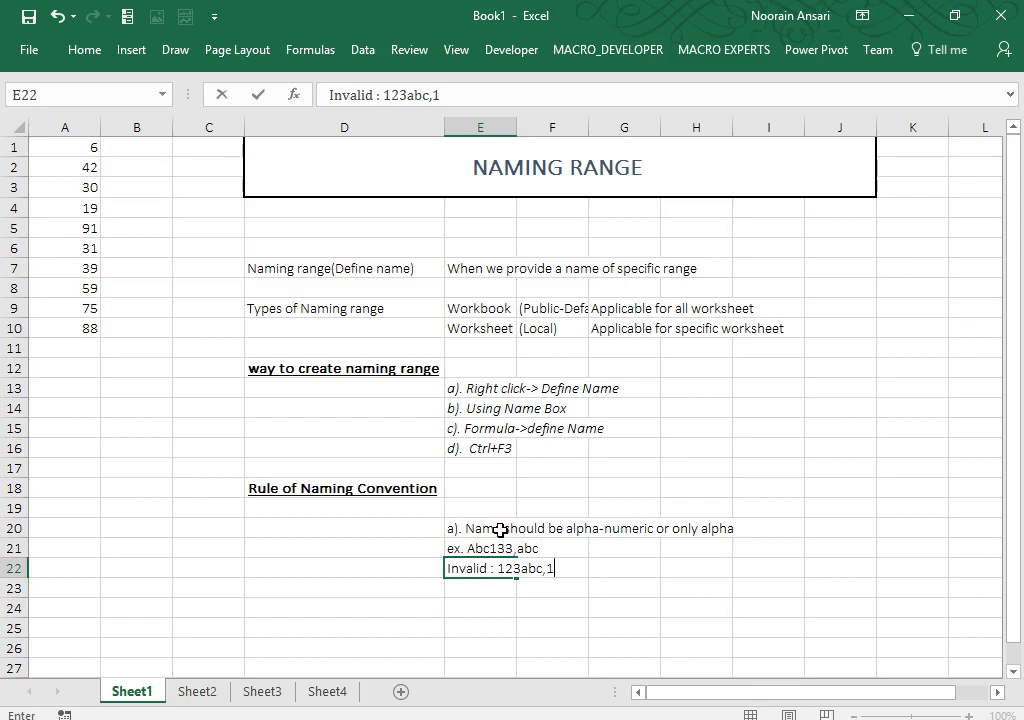
type("23")
key("Return")
key("Return")
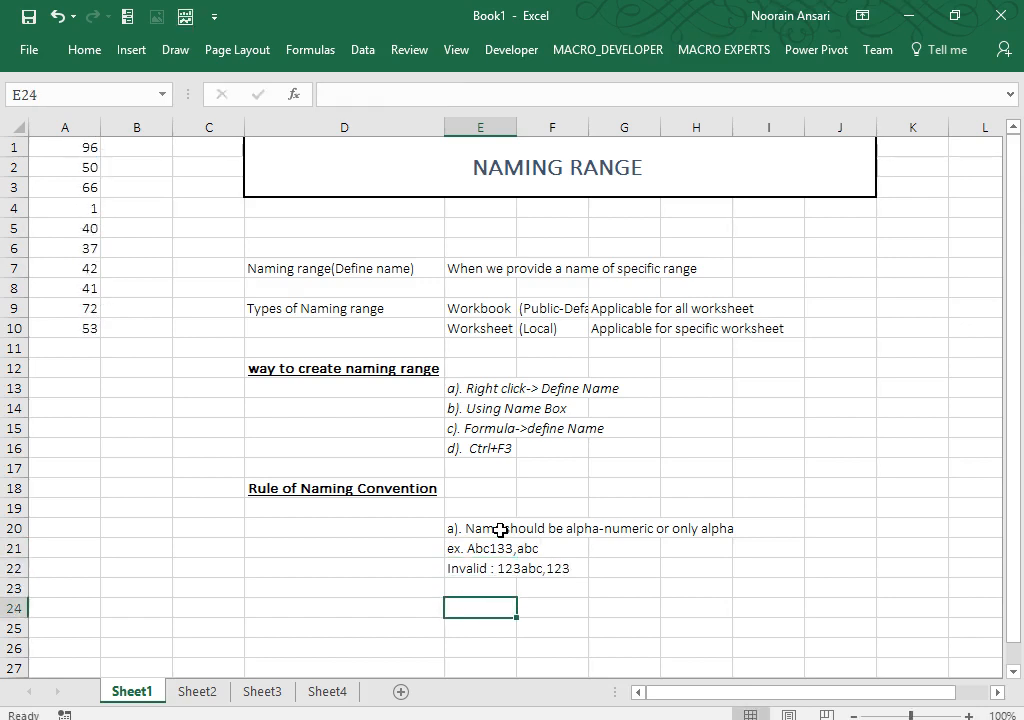
Step: Enter 'b). Avoid space between keyword' in E24 and the example 'ex My range' in E25
type("b). Av")
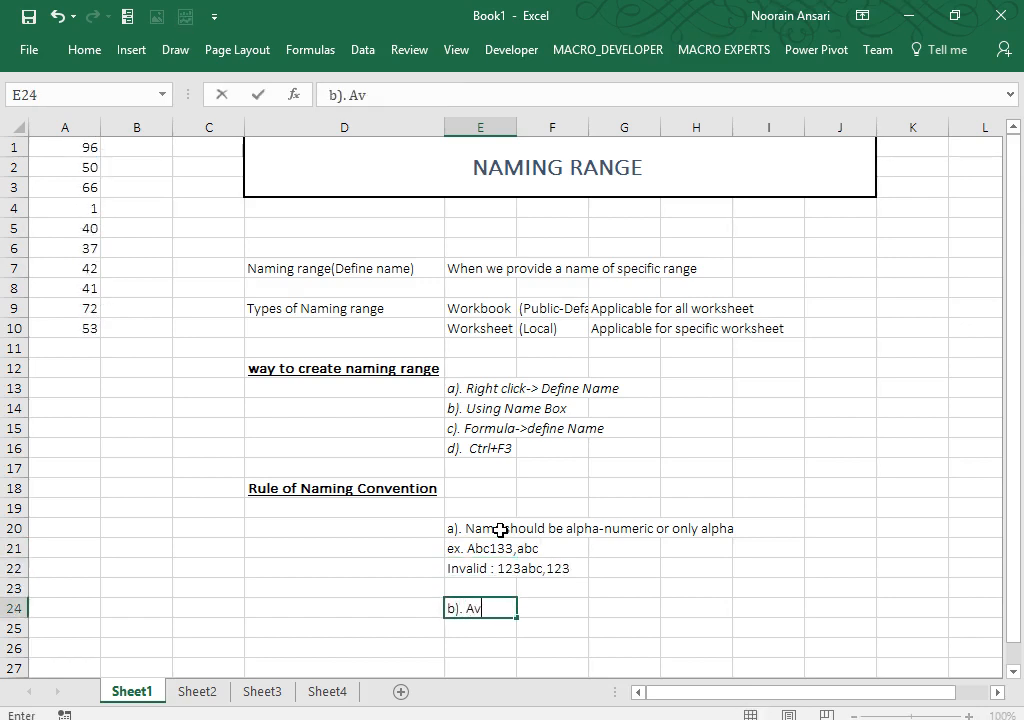
type("oid space ")
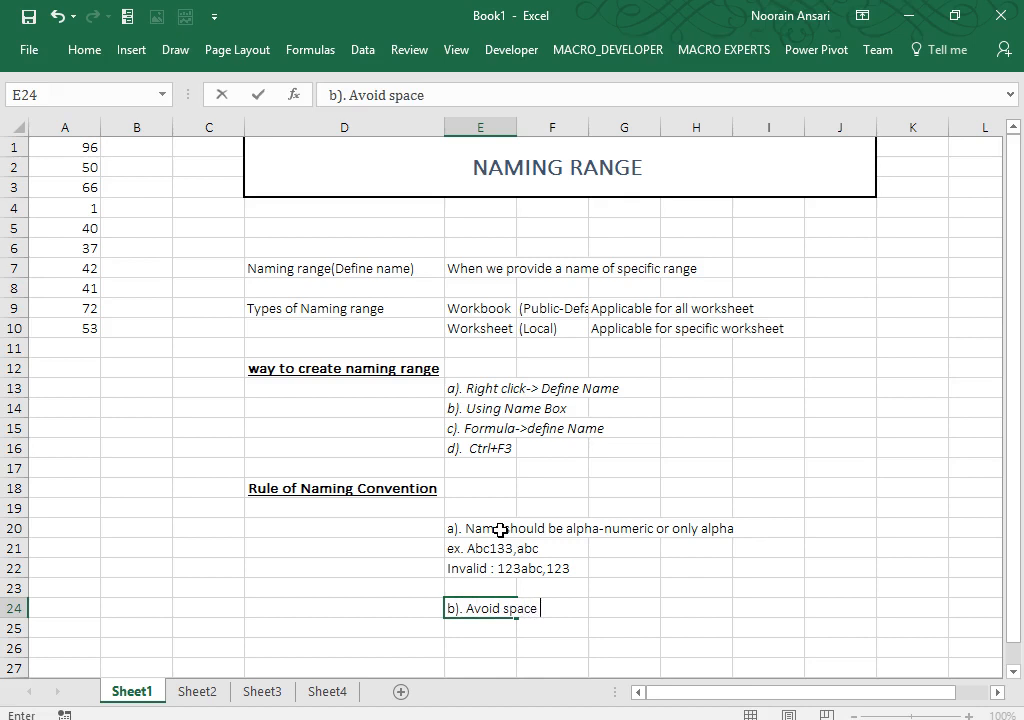
type("between keyword")
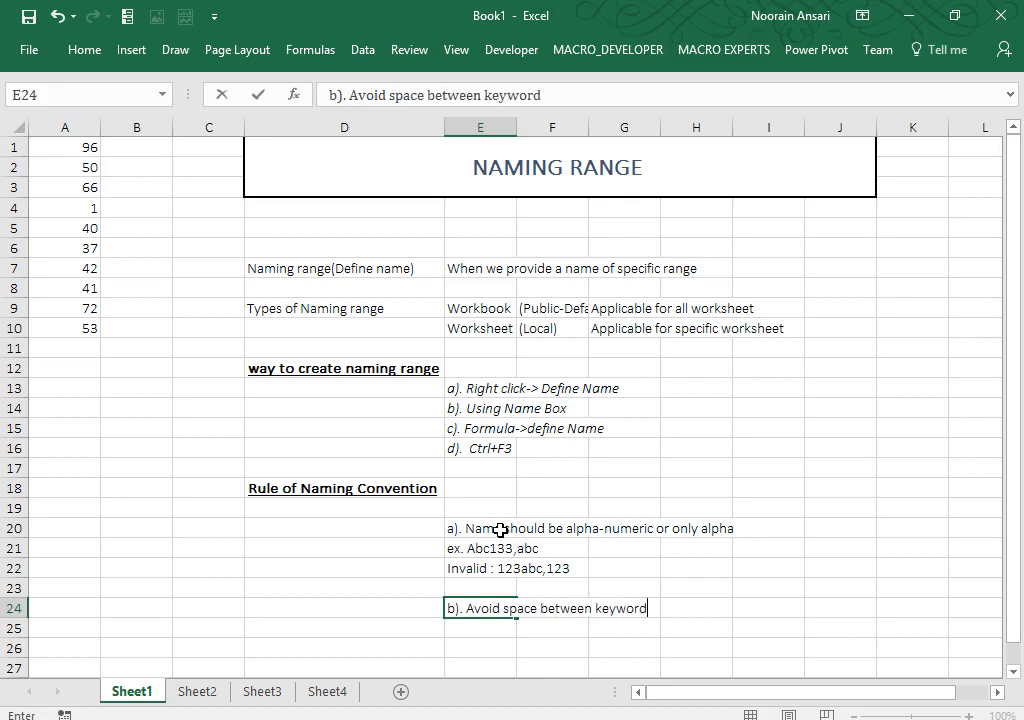
key("Return")
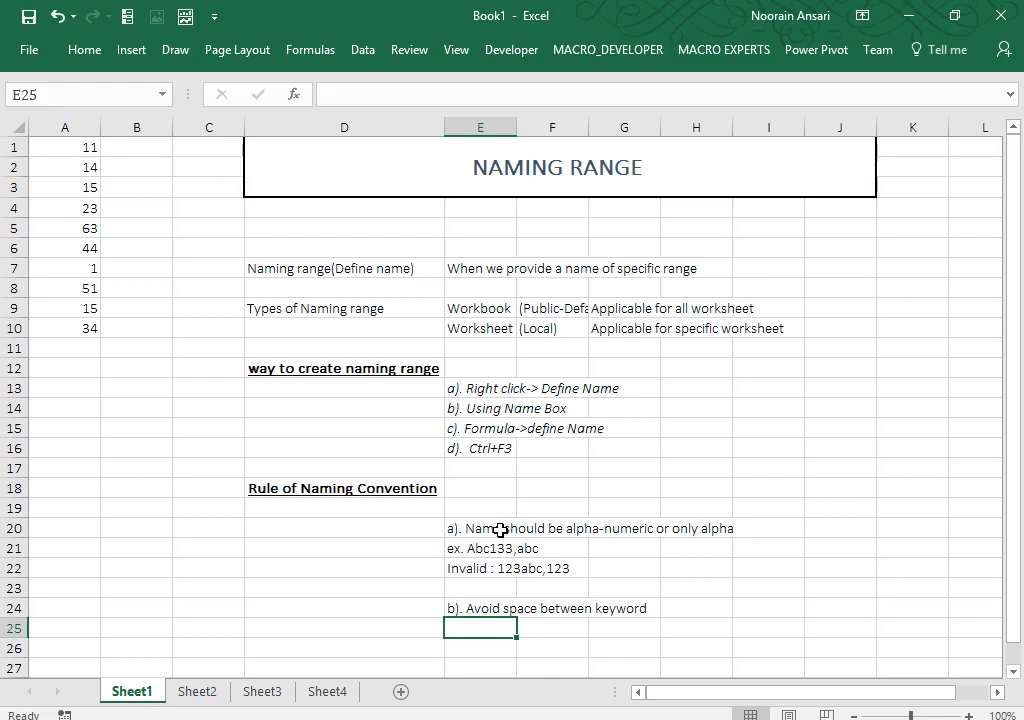
type("ex")
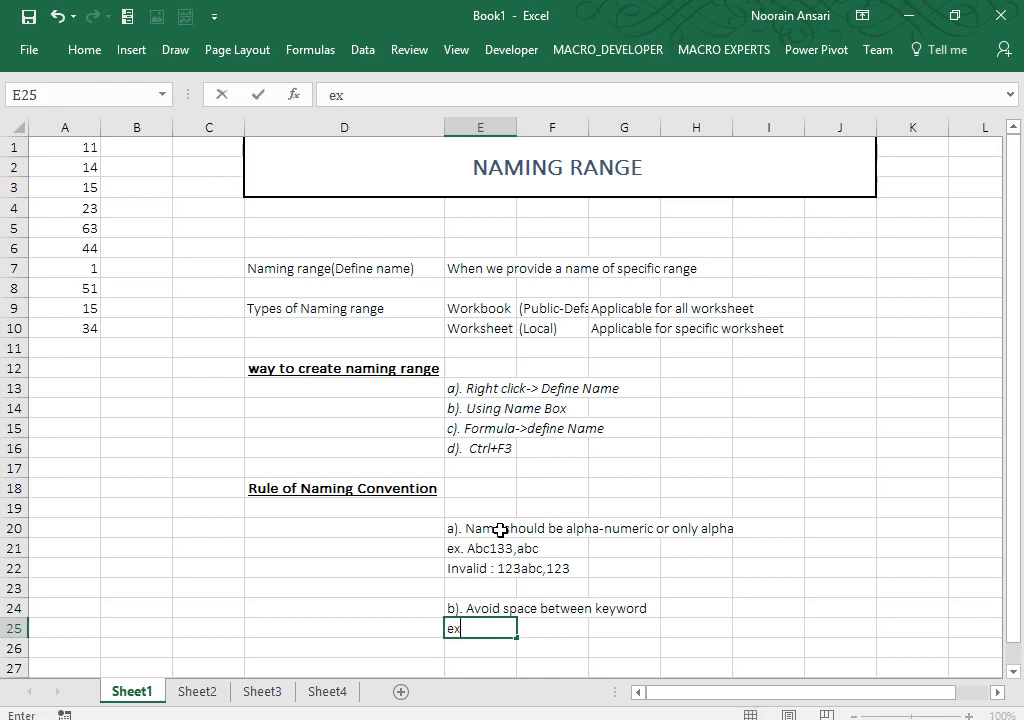
type(" My range")
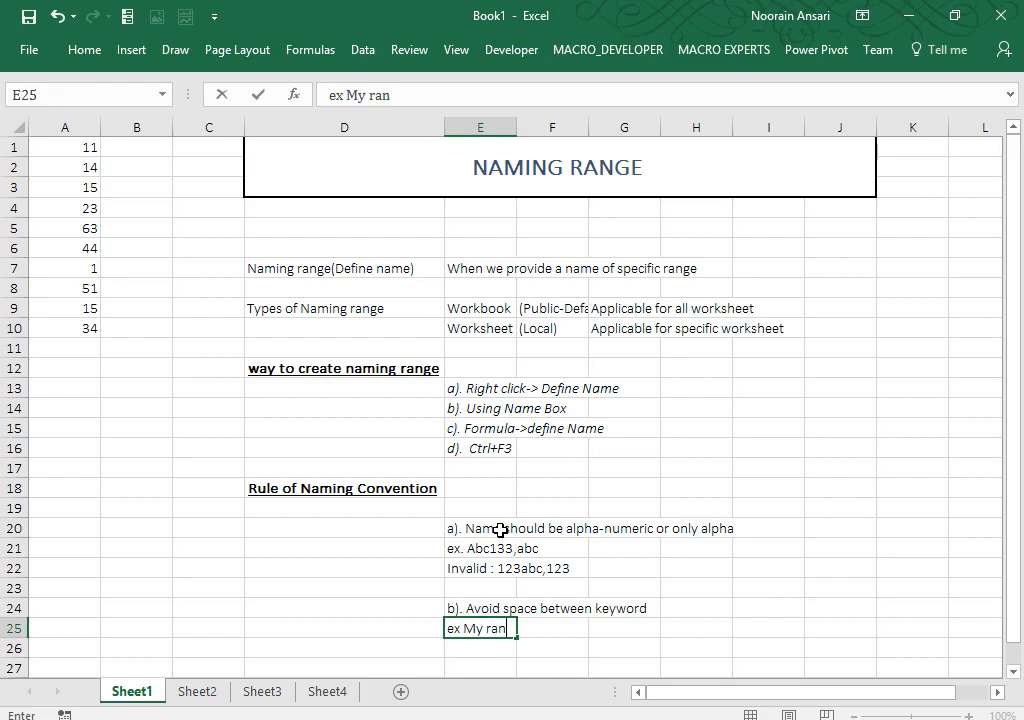
key("BackSpace")
type("ge")
key("Return")
key("Up")
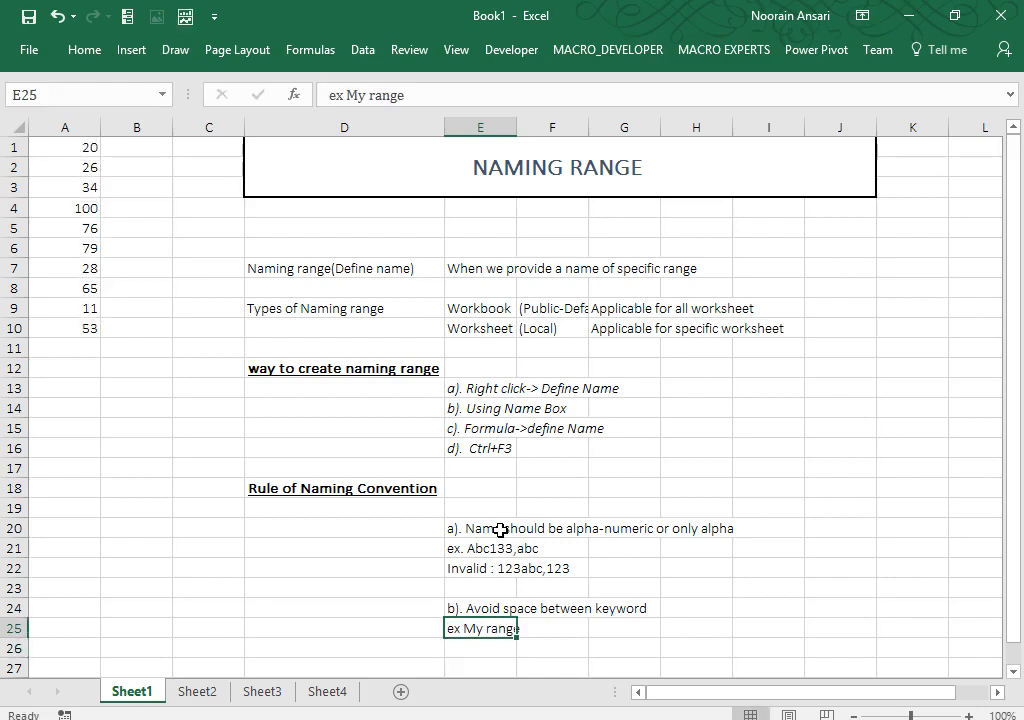
Step: Enter rule 'c). Avoid special characters except _(underscore)' in E27, correcting the typos
key("Down")
key("Down")
type("c).")
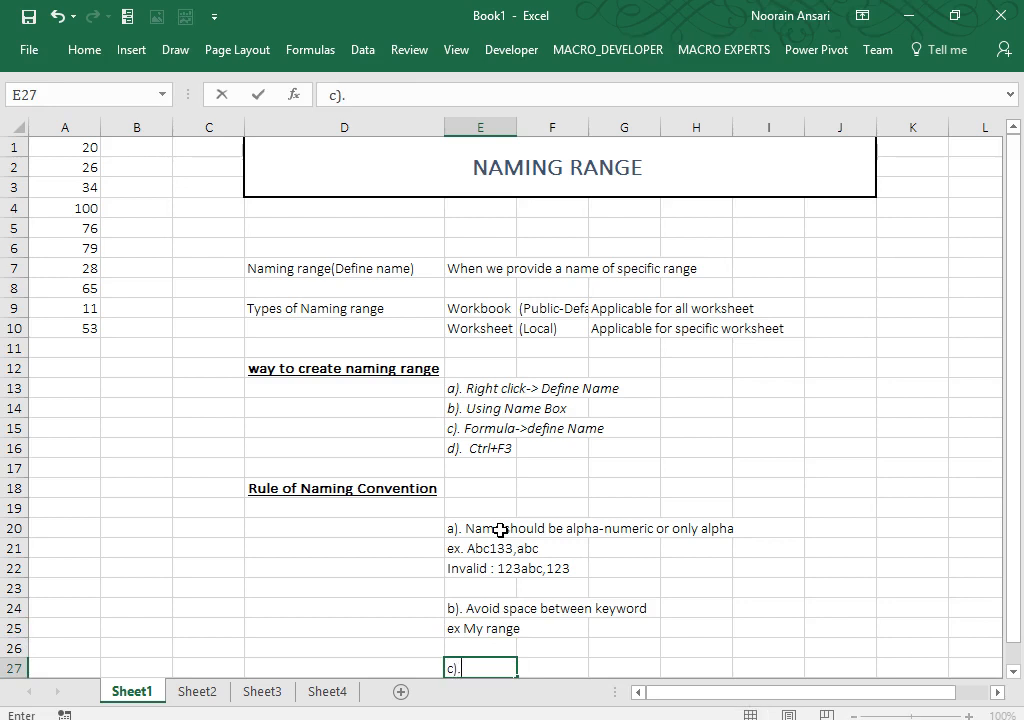
scroll(500, 530, "down", 1)
key("F2")
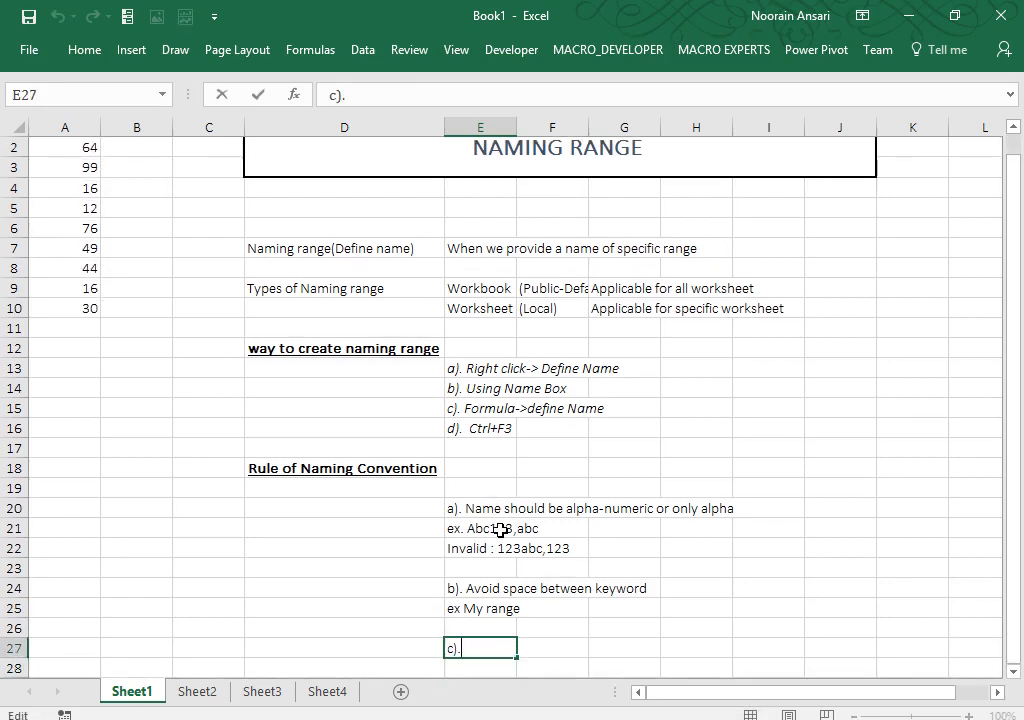
type("Avoid space")
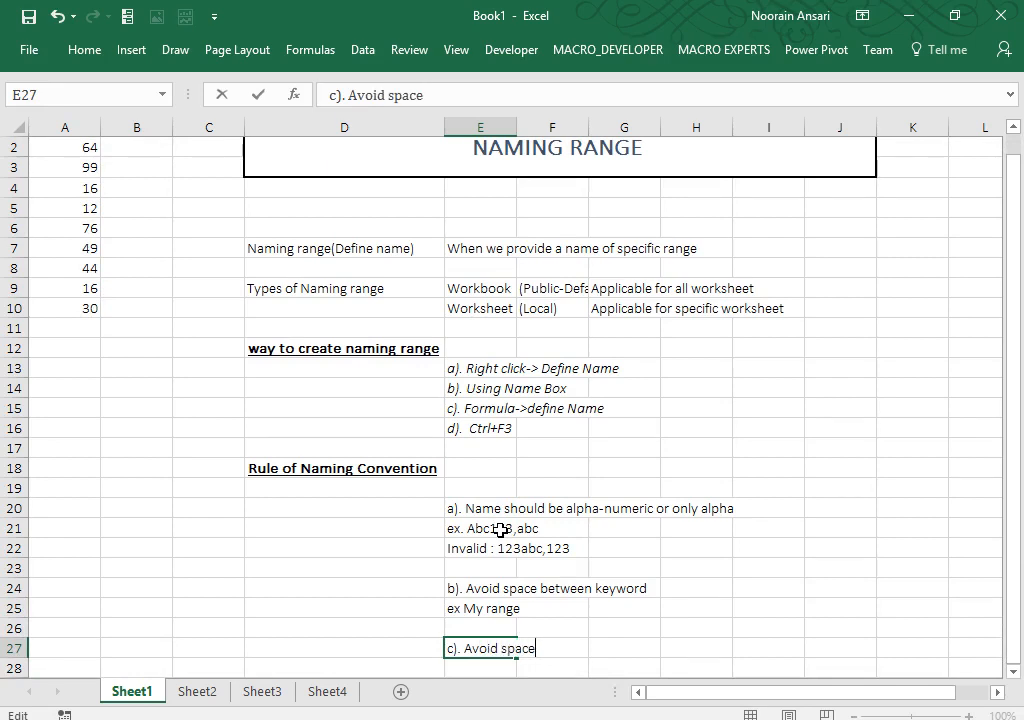
key("BackSpace")
key("BackSpace")
key("BackSpace")
type("ecial")
key("BackSpace")
key("BackSpace")
type("al characters ")
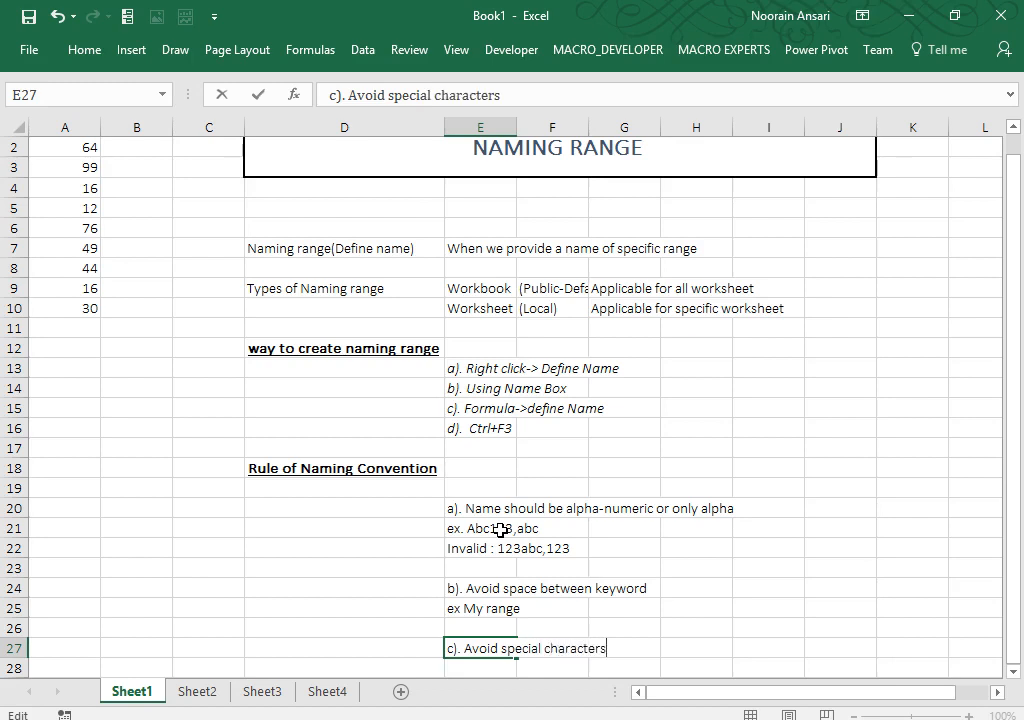
type("except _*")
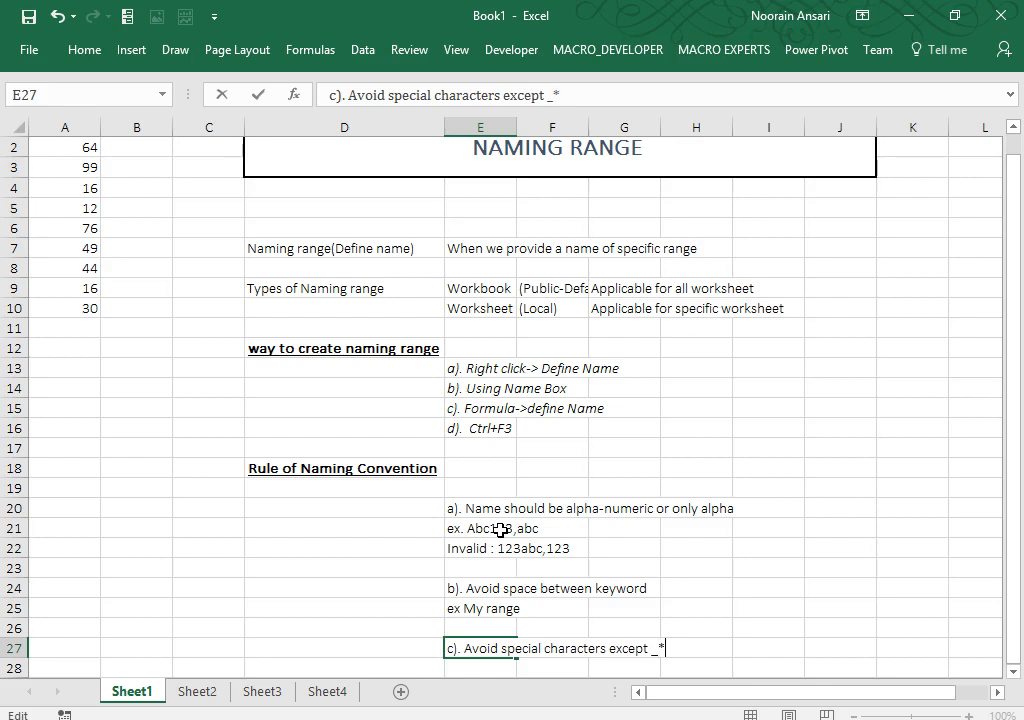
key("BackSpace")
type("(under")
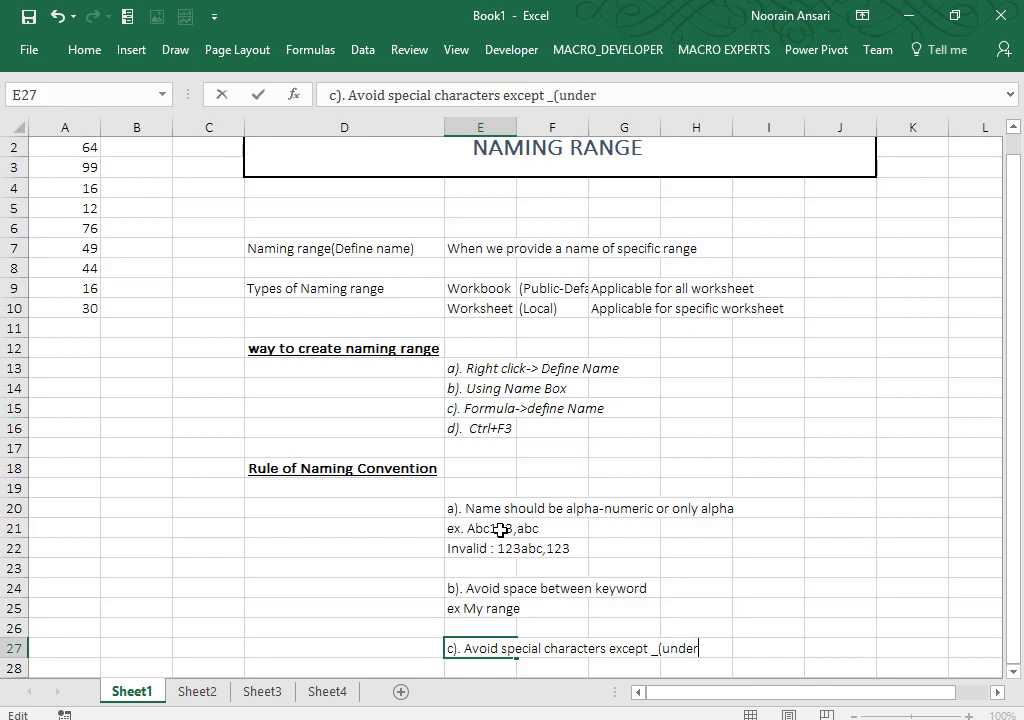
type("score0")
key("Return")
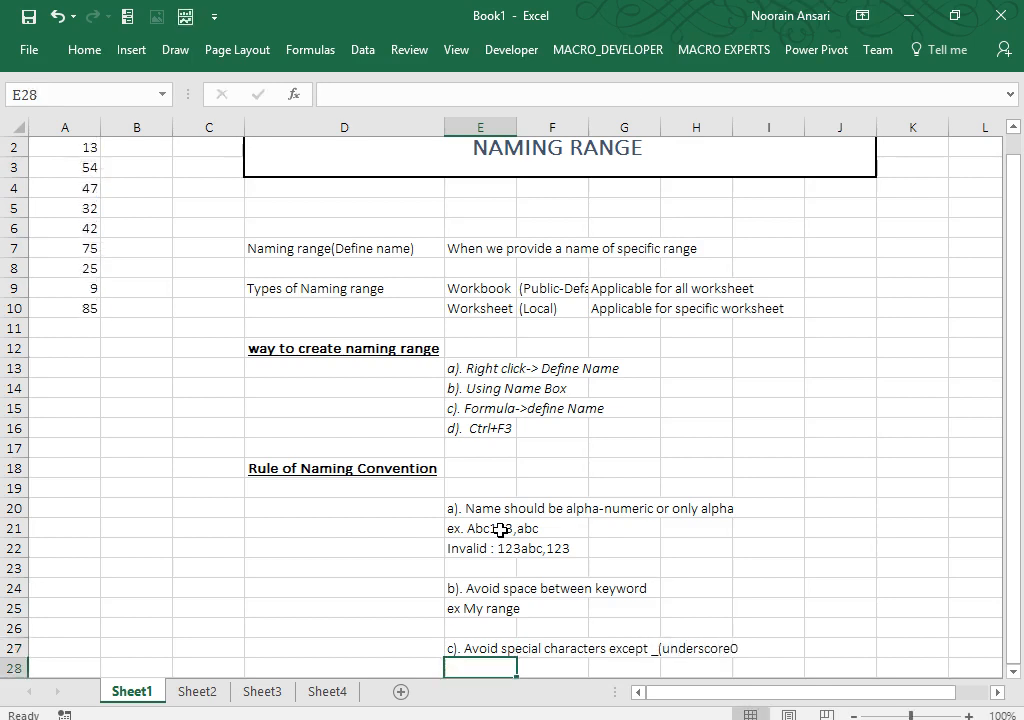
key("Up")
key("F2")
key("BackSpace")
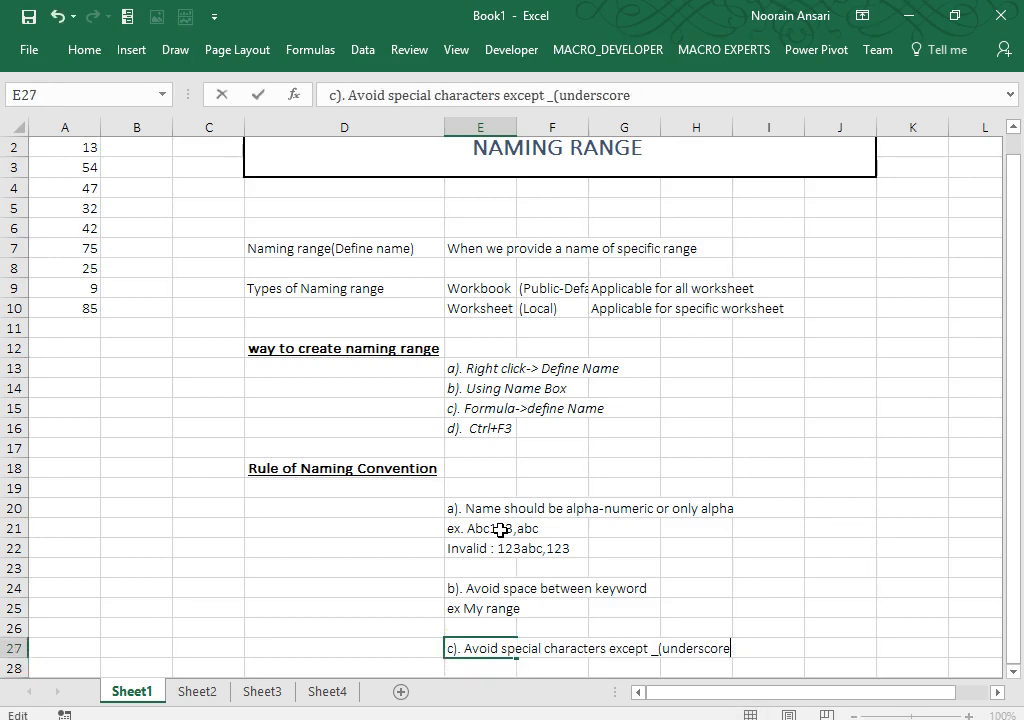
type(")")
key("Return")
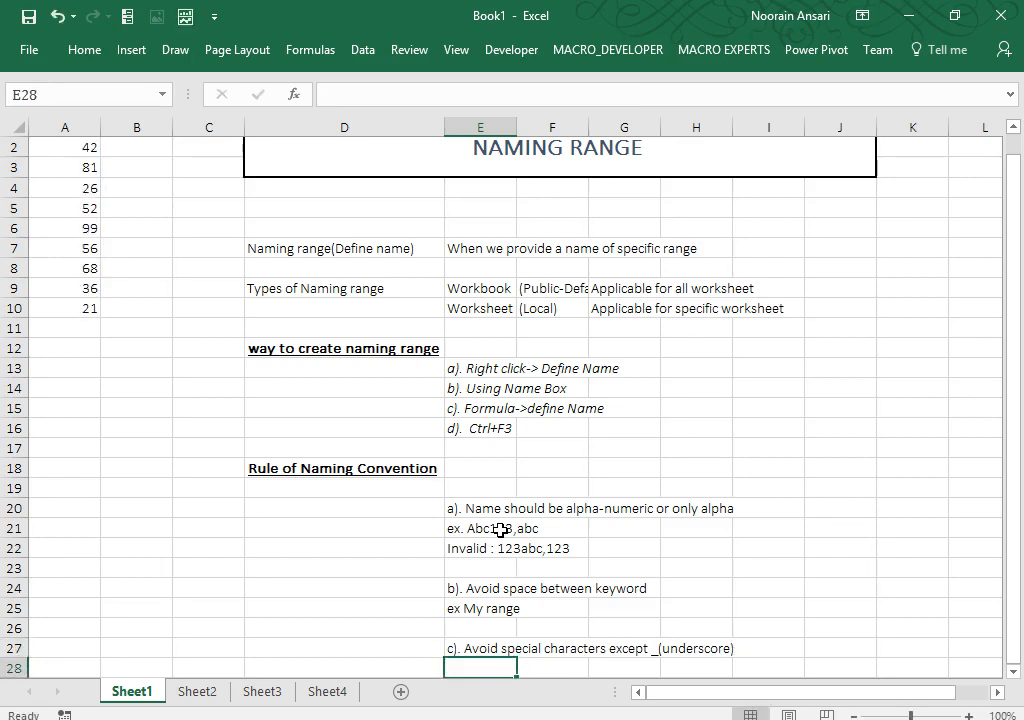
Step: Add the examples 'ex. My&Range (invalid)' and 'My_Range' in E28 and E29
type("ex.")
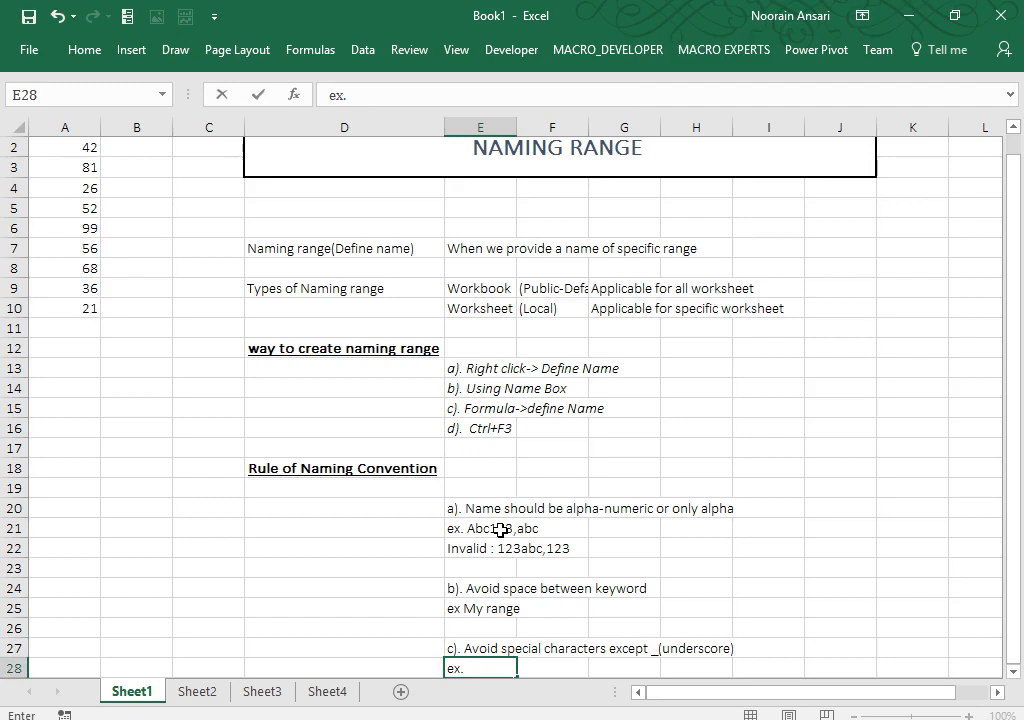
type(" My&Range (")
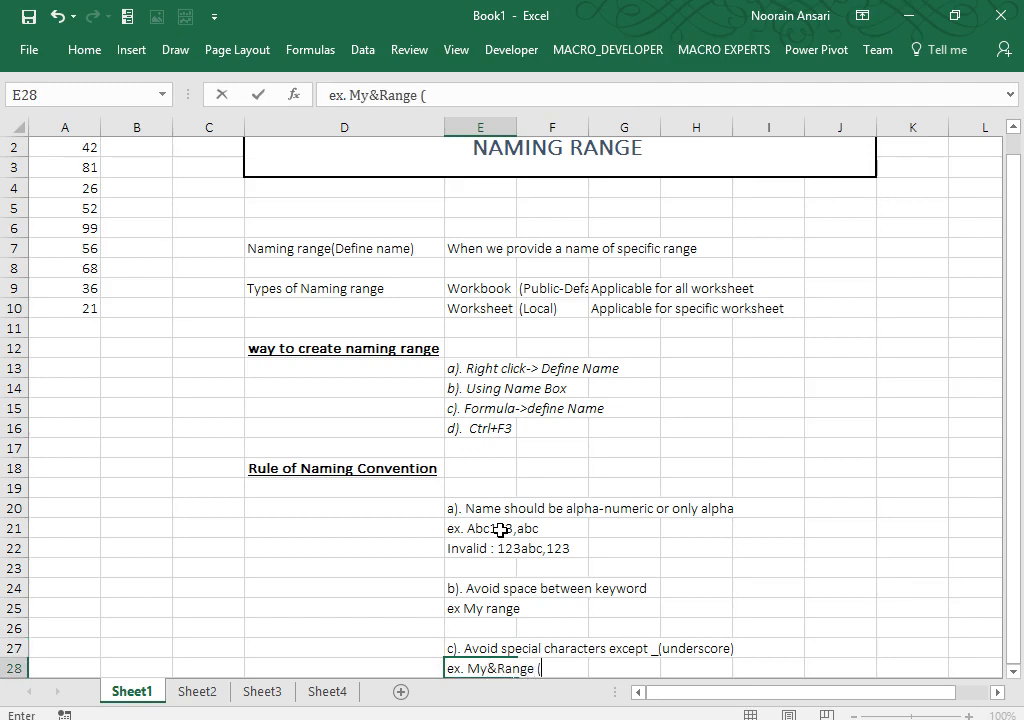
type("invalid)")
key("Return")
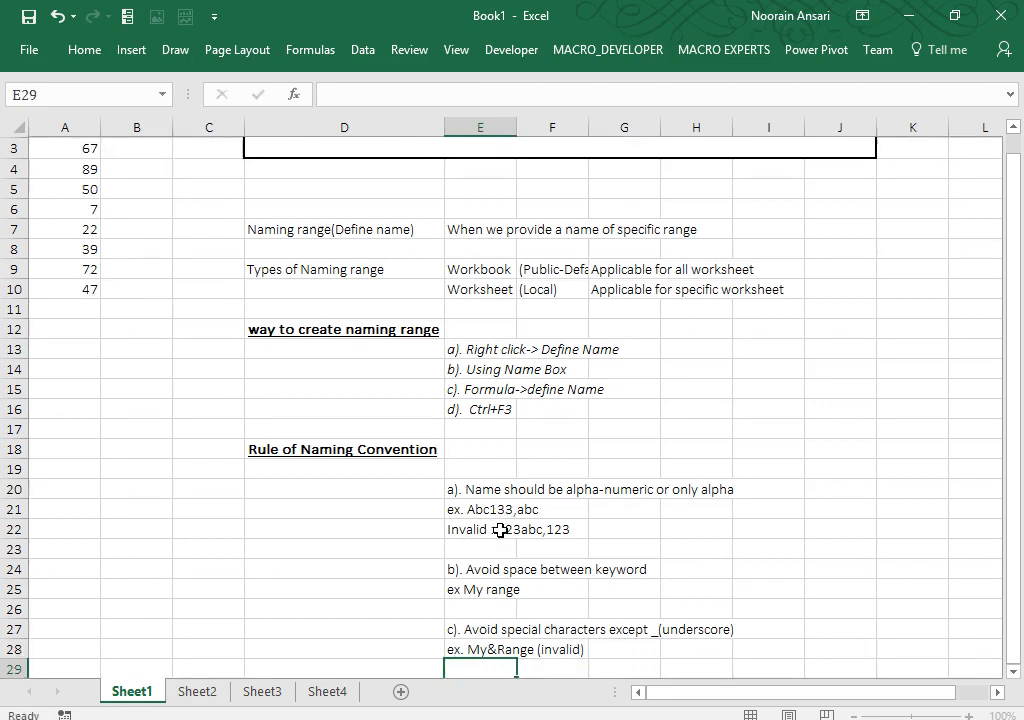
type("My_Rang")
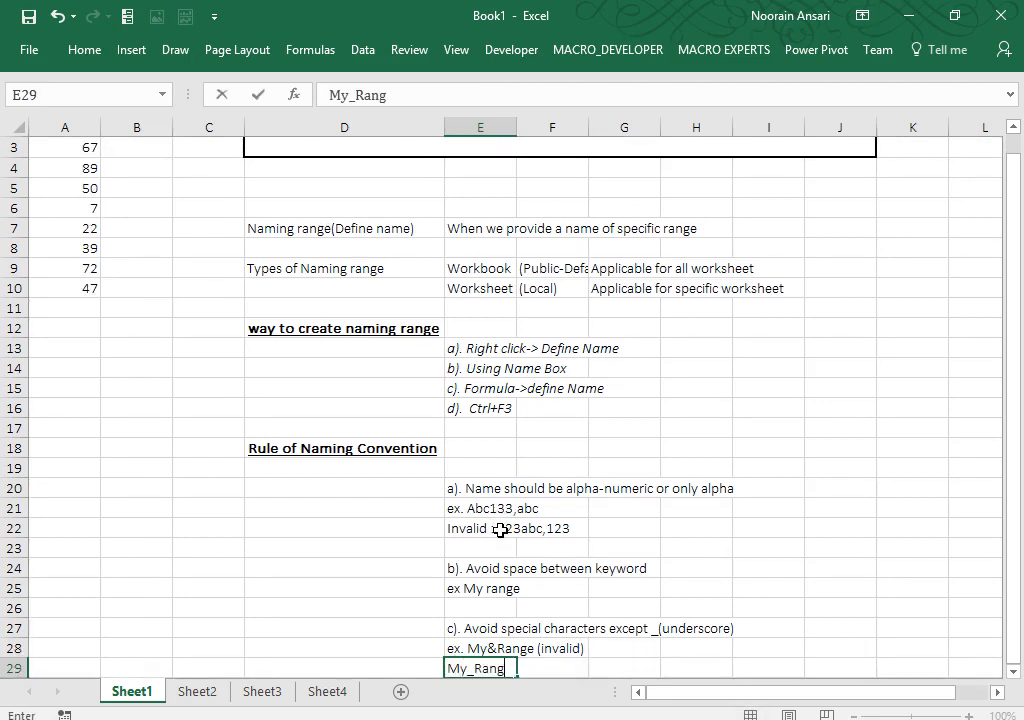
type("e")
key("Return")
key("Return")
key("Return")
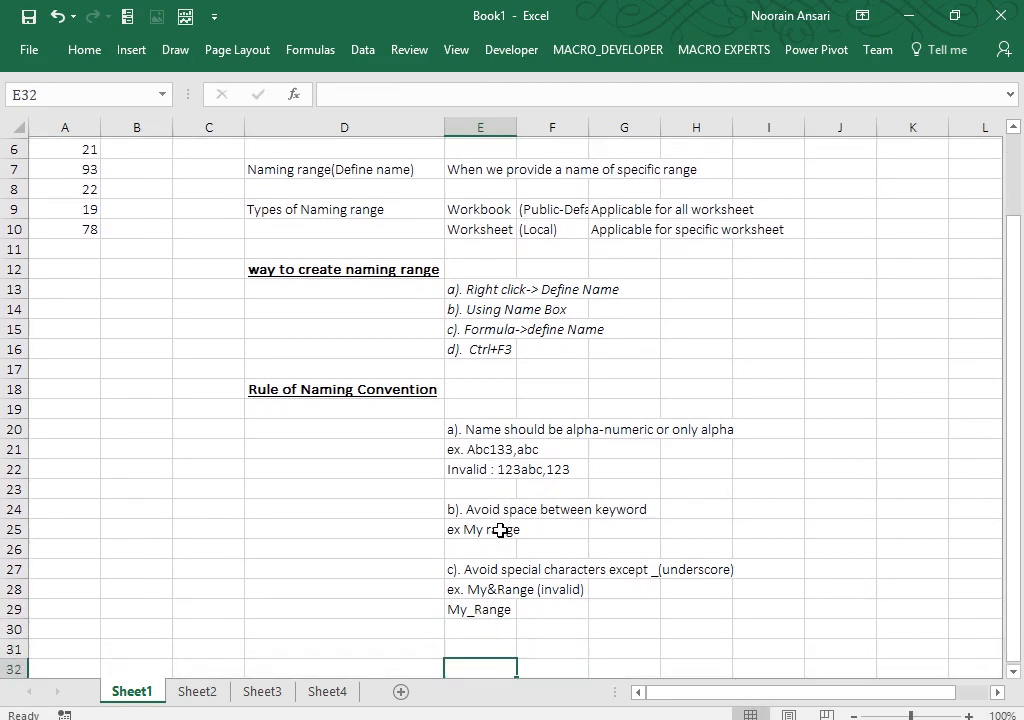
Step: Enter rule 'd).Avoid system defined keyword/reserved/systemtaic word' in E31 with 'ex. vlookup,hlookup,max,min etc' below
key("Up")
type("d).")
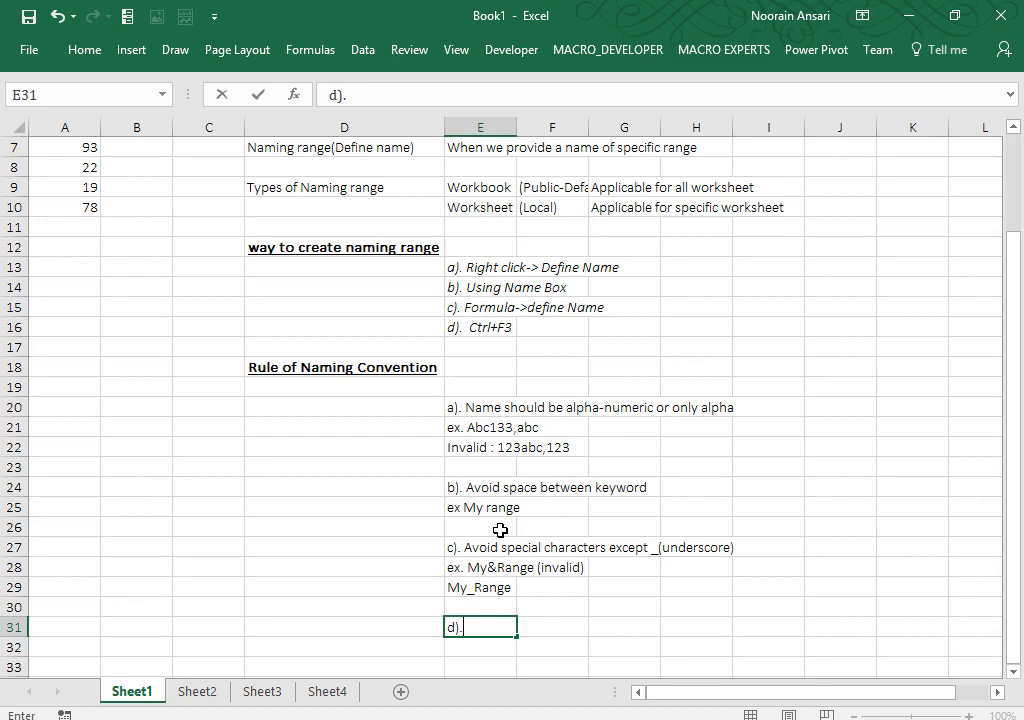
type("Avoid system de")
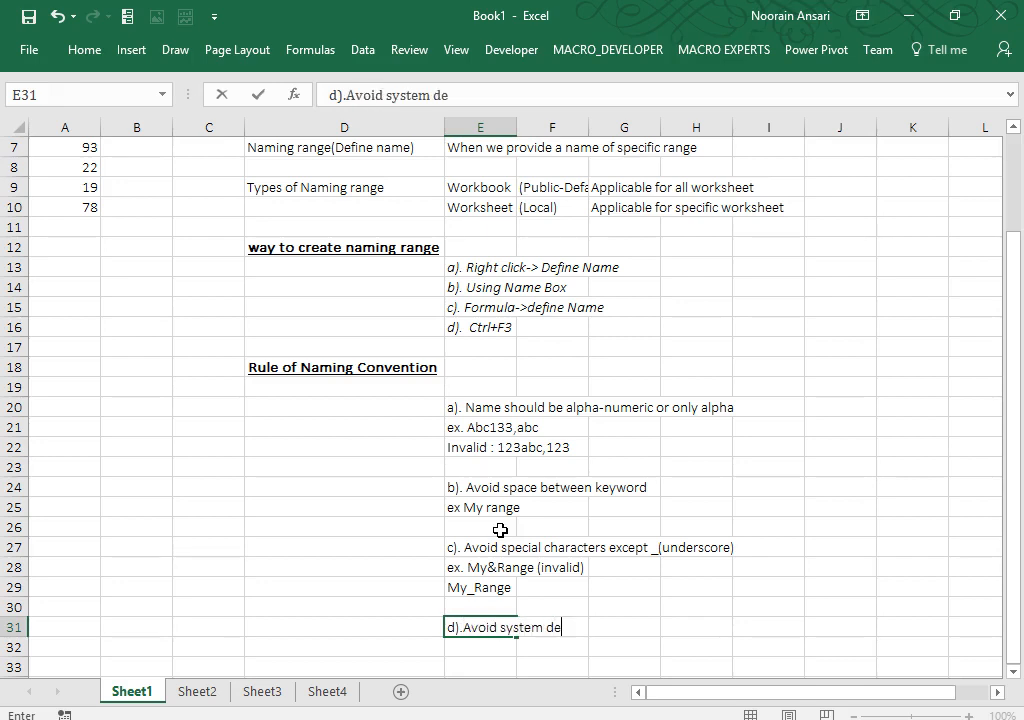
type("fined keywor")
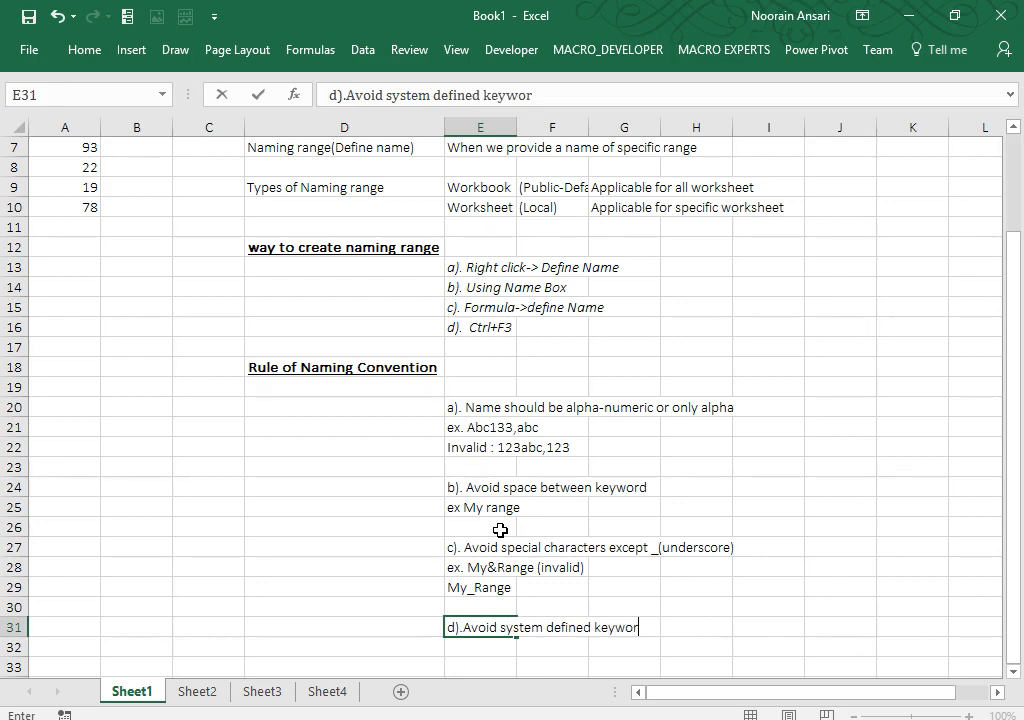
type("d/reserv")
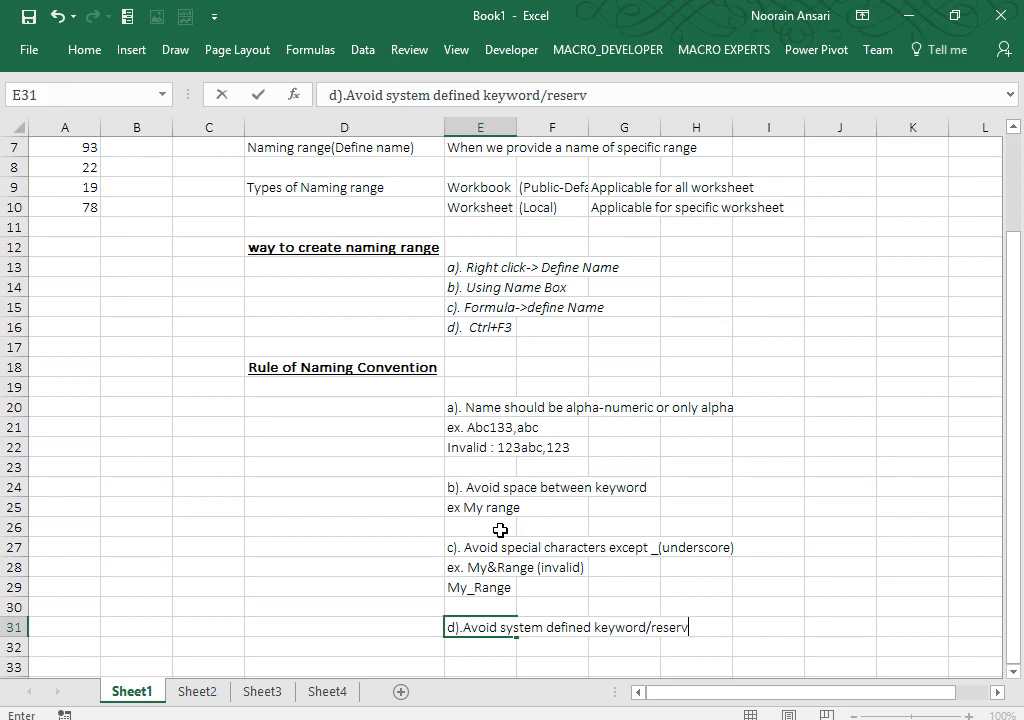
type("ed/system")
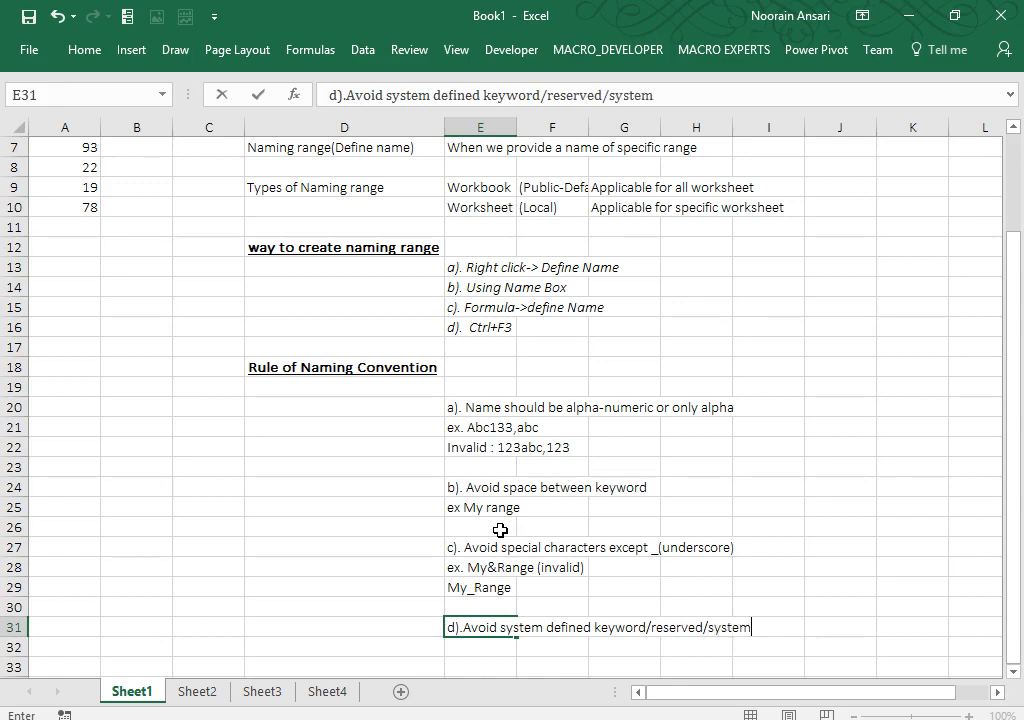
type("taic word")
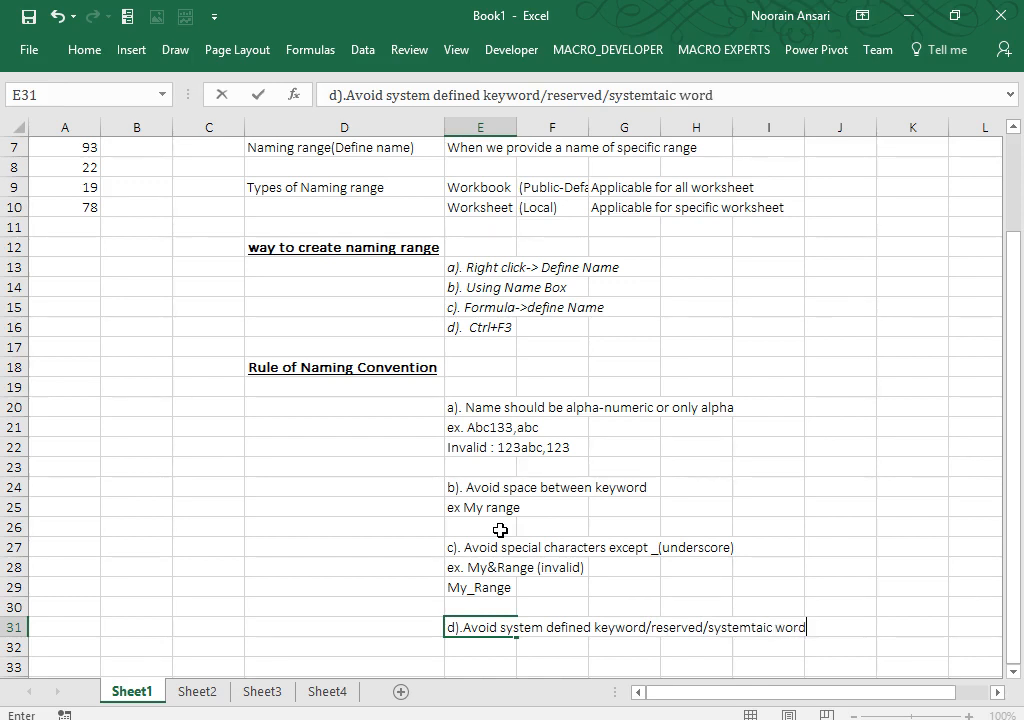
key("Return")
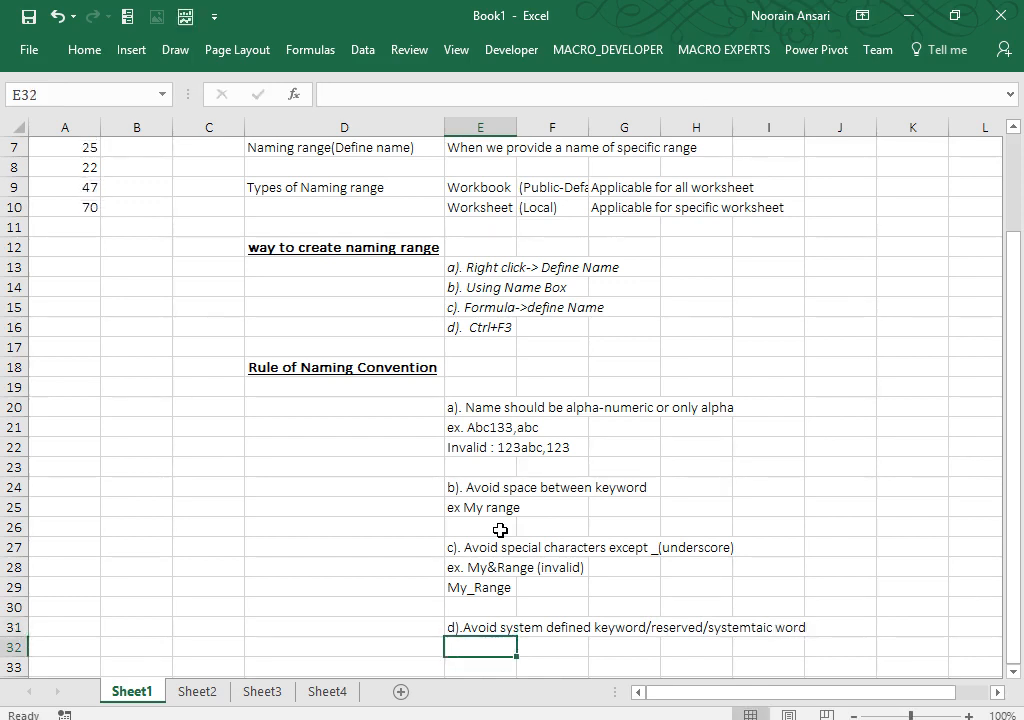
type("ex. v")
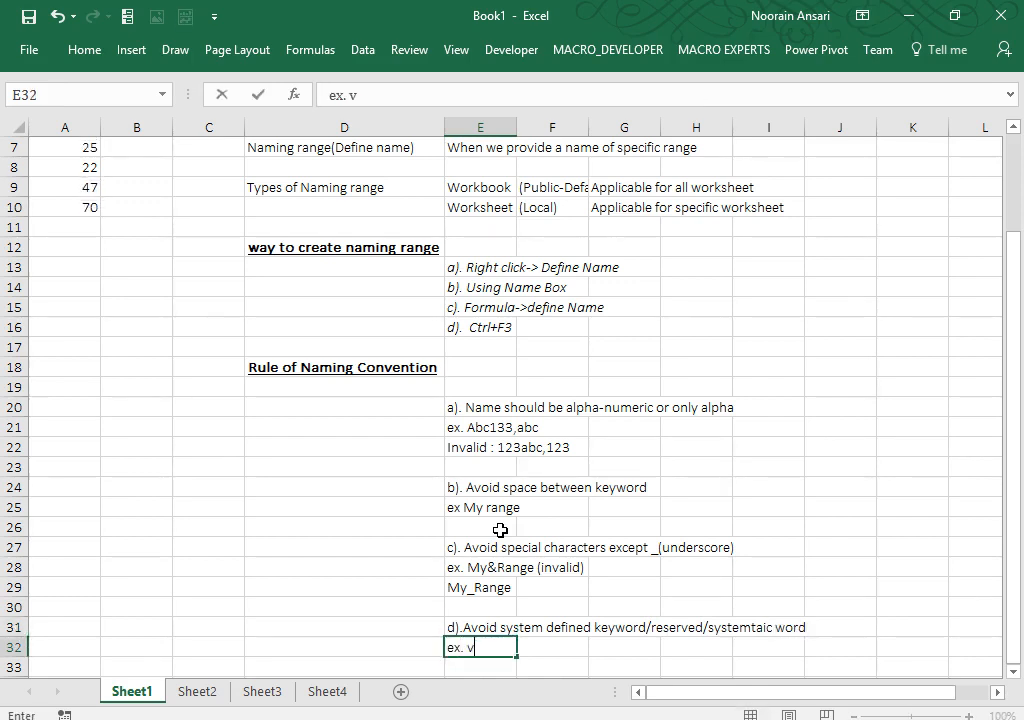
type("lookup")
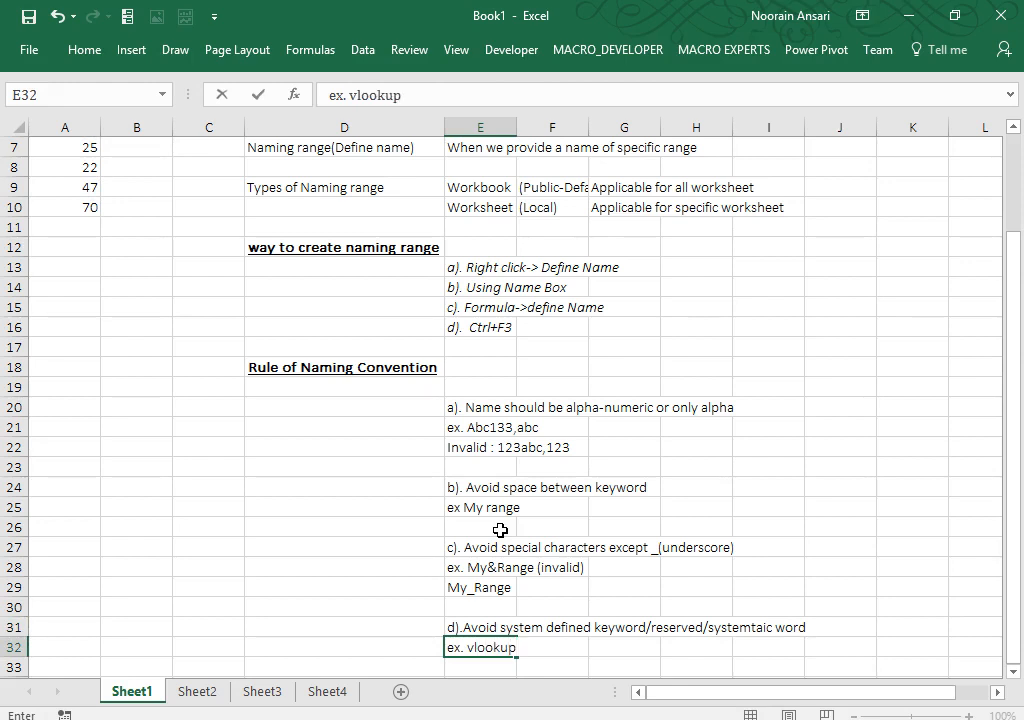
type(",hlookup,")
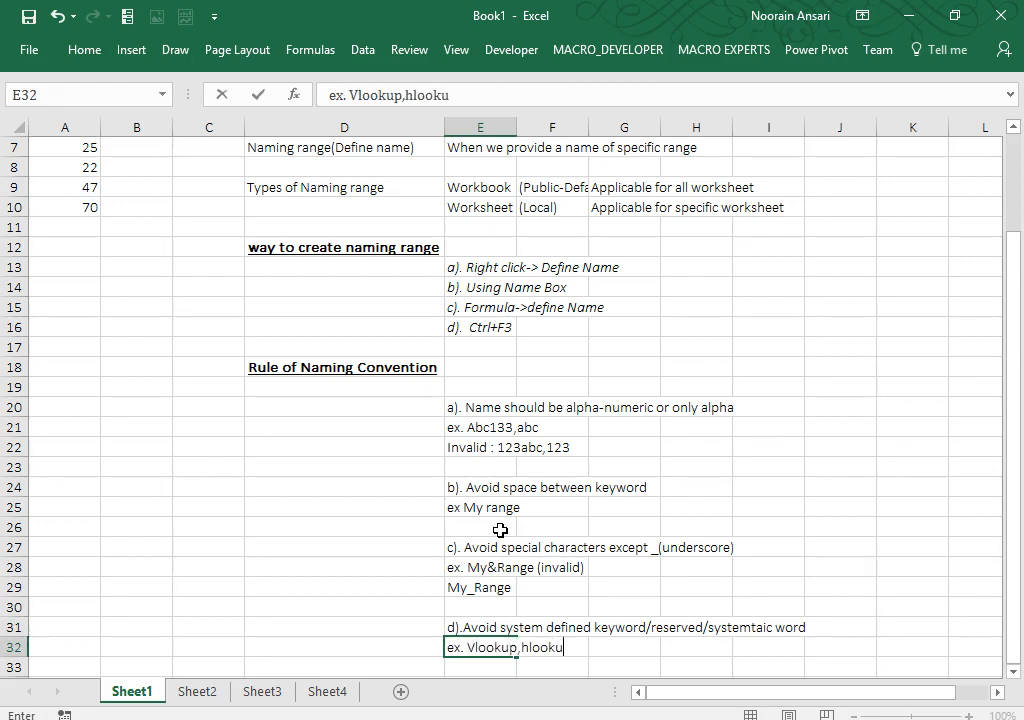
type("max,mi")
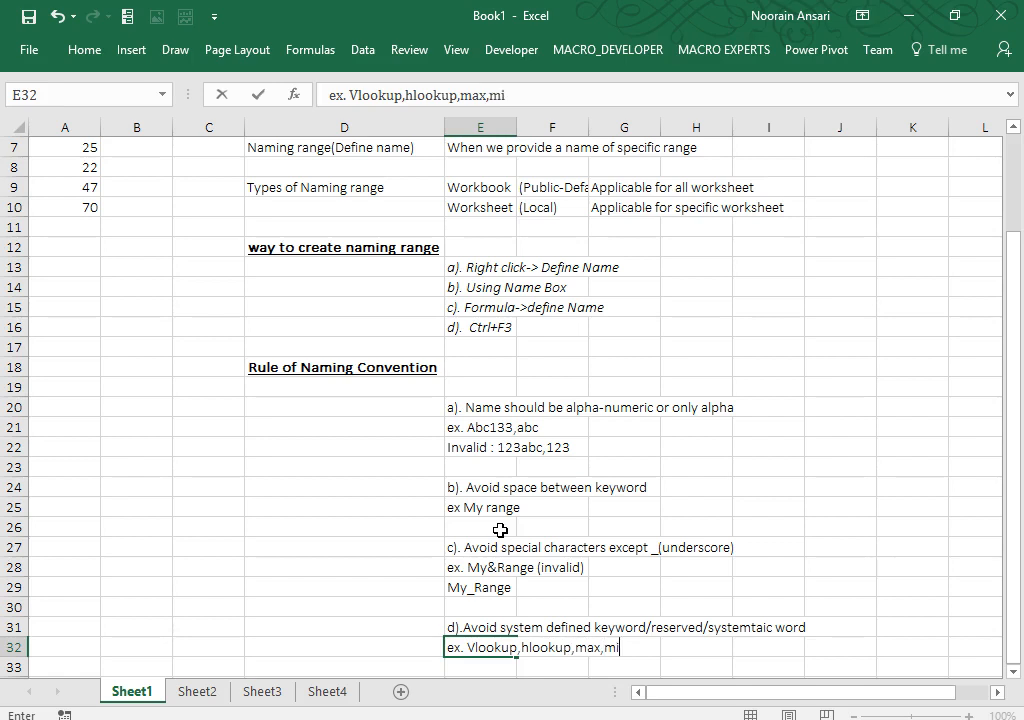
type("n etc")
key("Return")
key("Return")
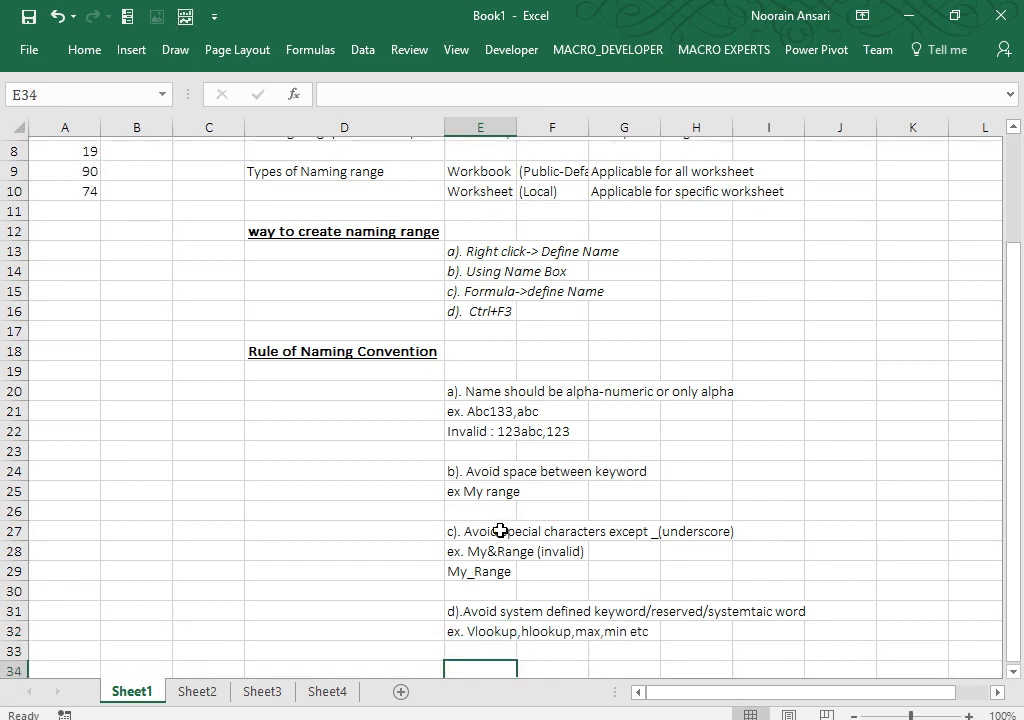
key("Return")
key("Return")
key("Return")
key("Return")
key("Return")
key("Up")
key("Up")
key("Up")
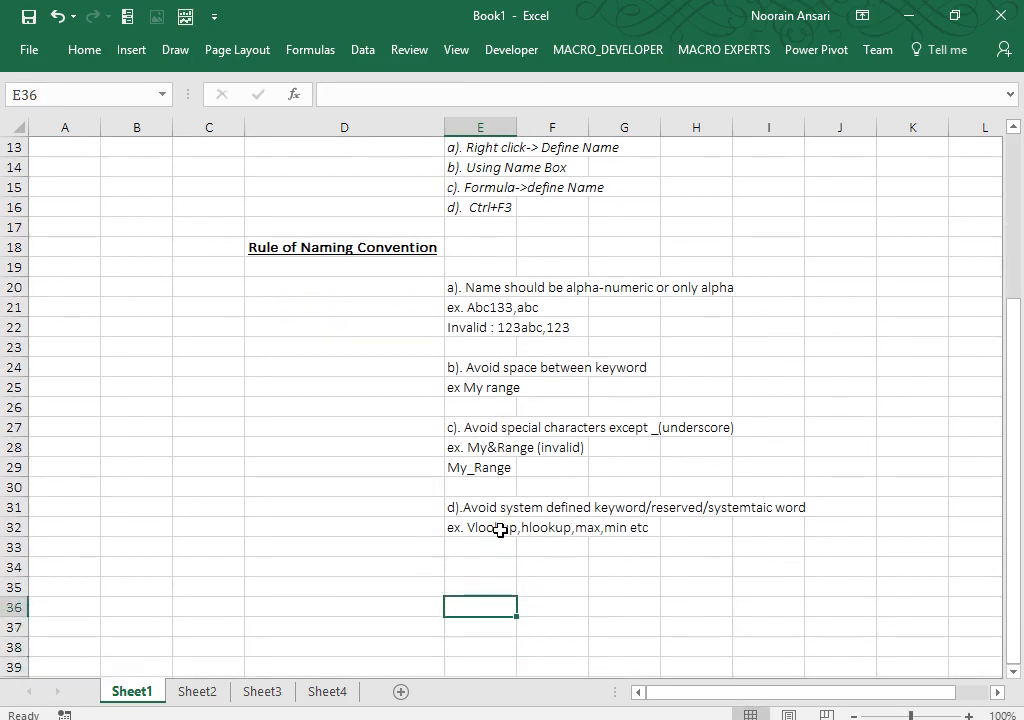
key("Up")
key("Up")
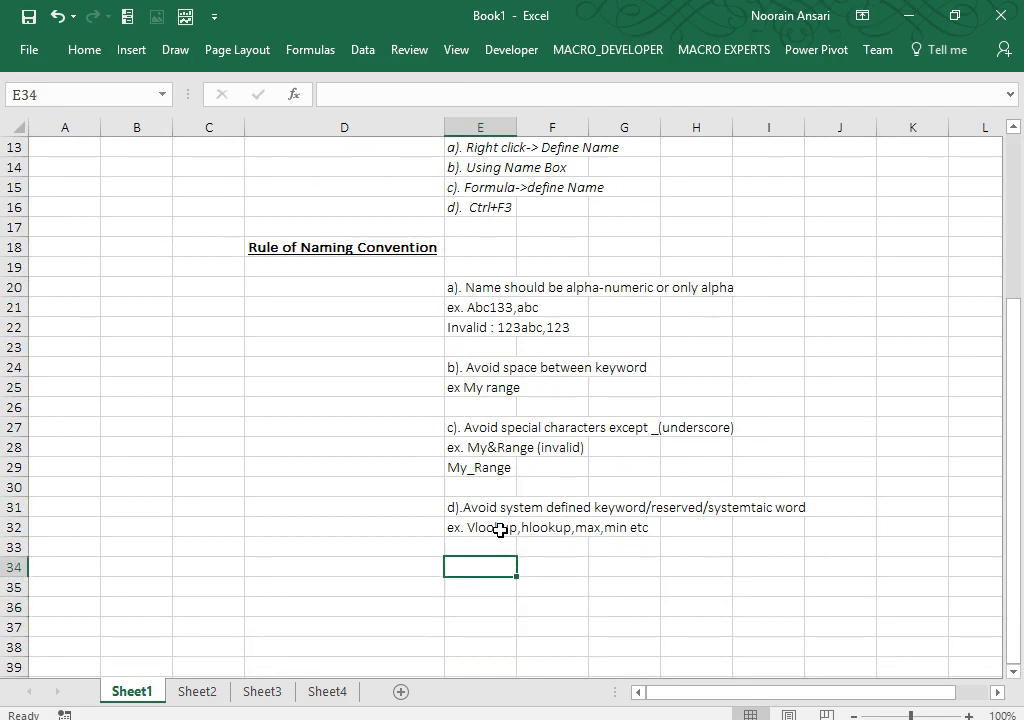
Step: Enter 'e). Not more than 255 characters' in cell E34
type("e).")
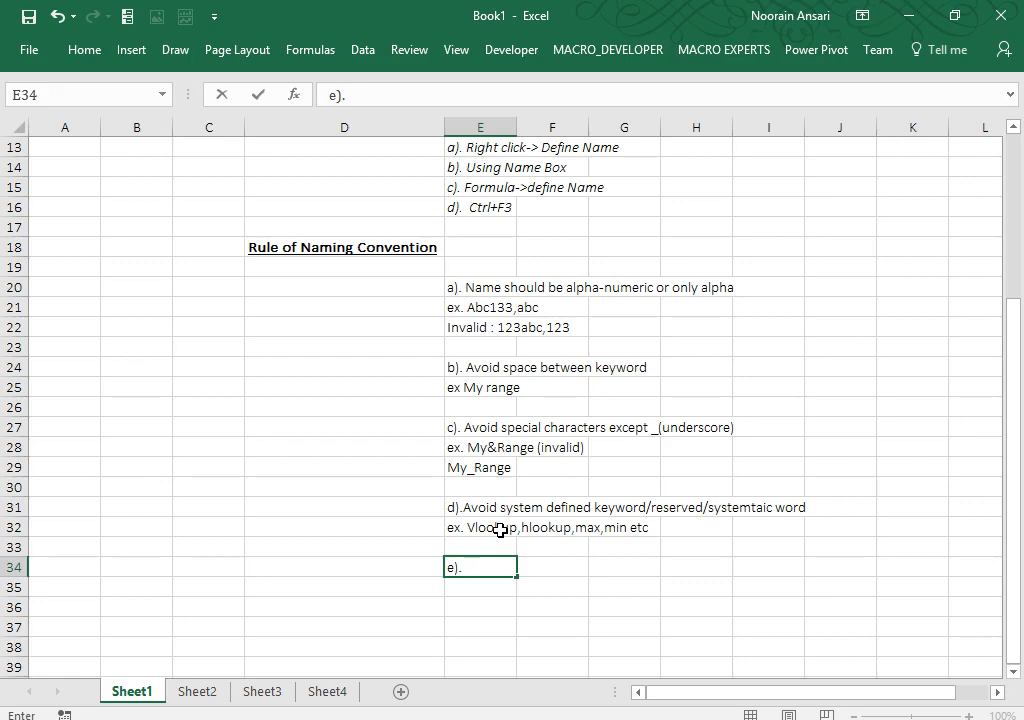
key("F2")
type("Not more")
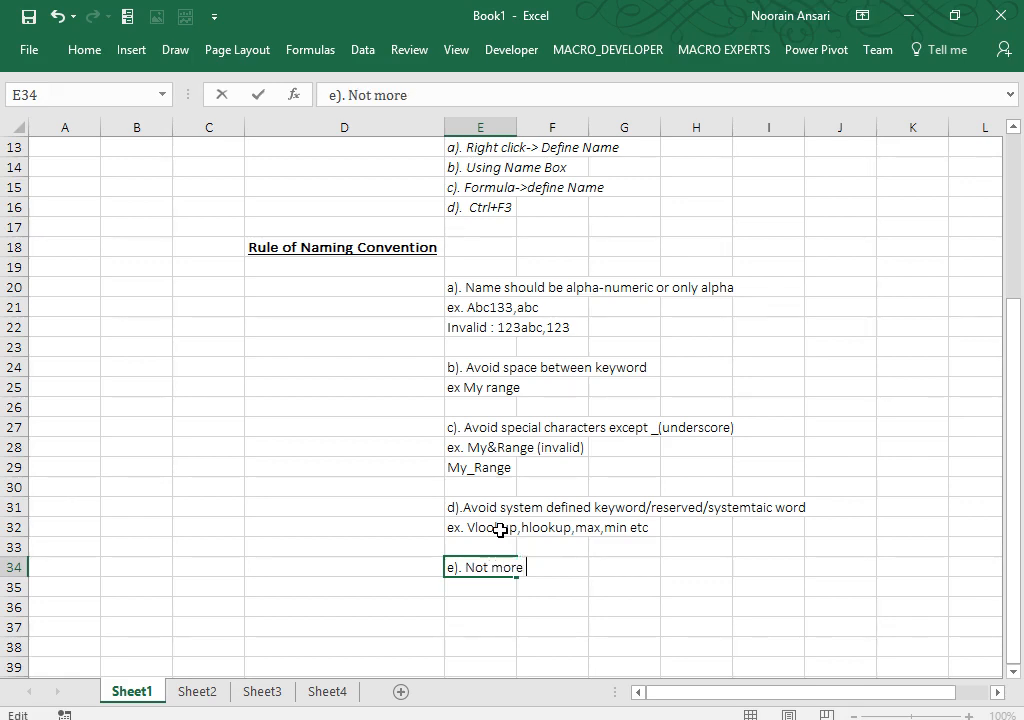
type(" than 255")
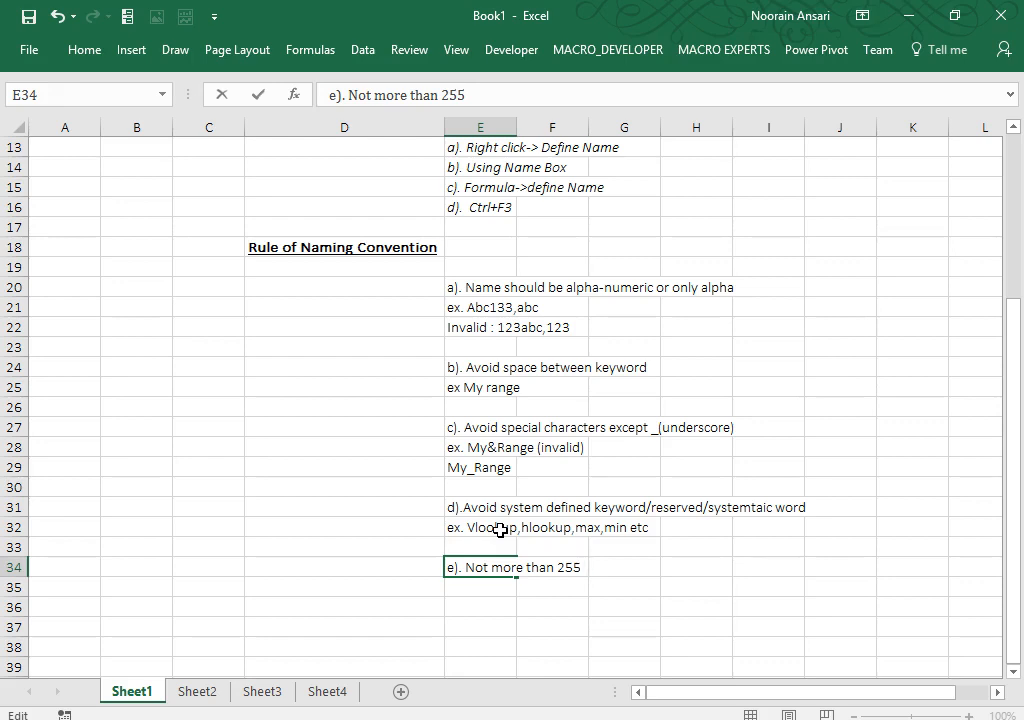
type("characters")
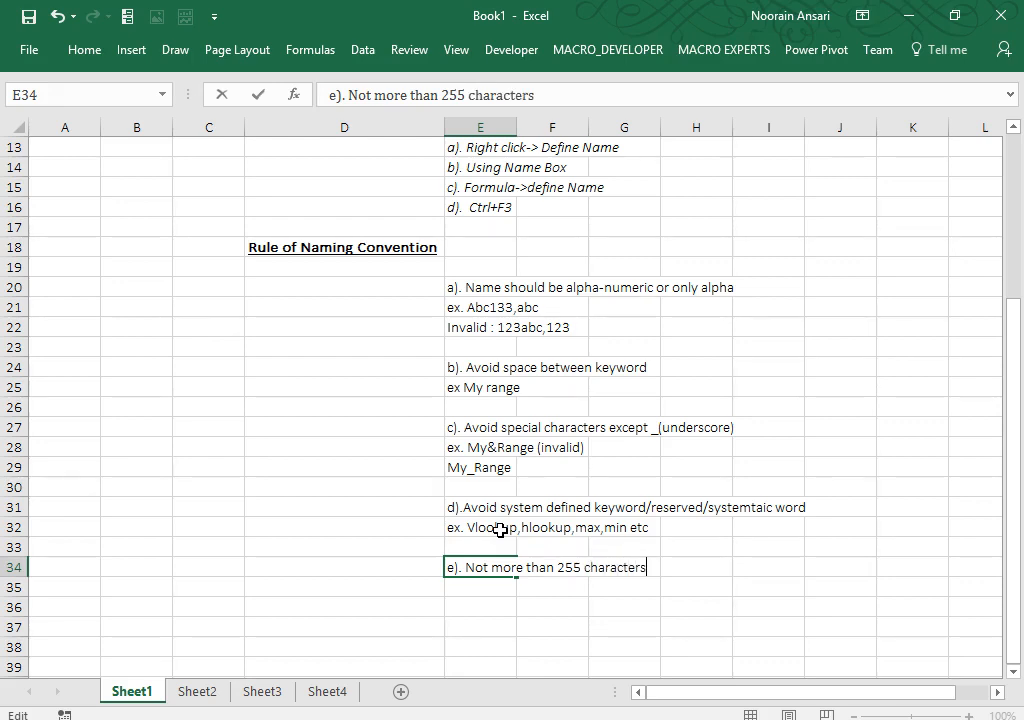
key("Return")
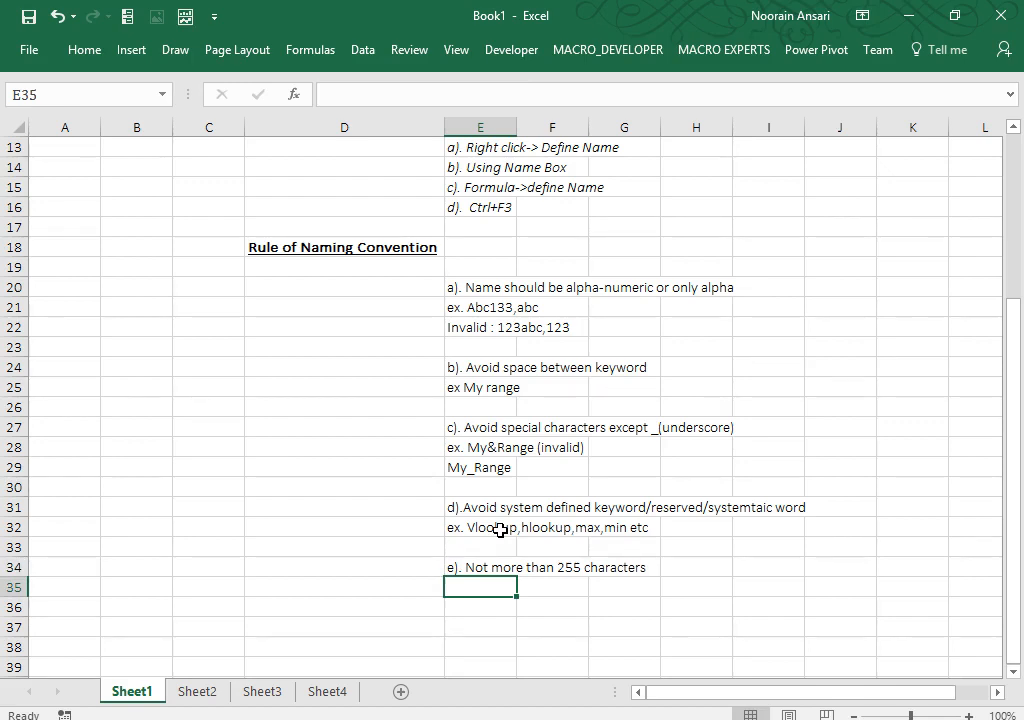
key("Up")
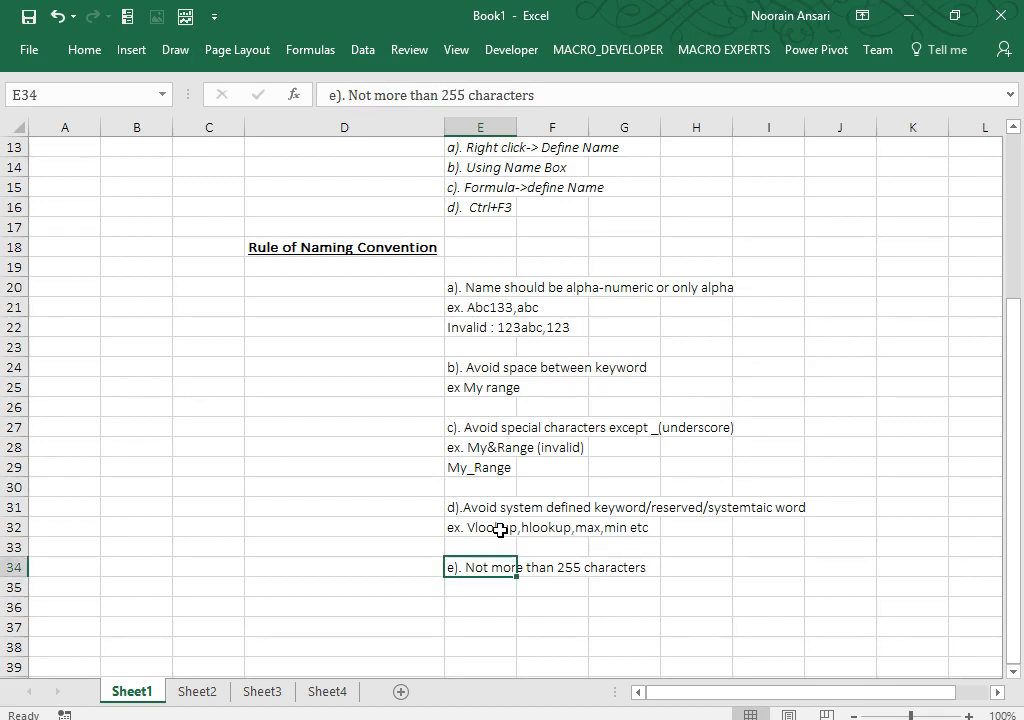
key("Up")
key("Up")
key("Up")
key("Up")
key("Up")
key("Up")
key("Up")
key("Up")
key("Up")
key("Up")
key("Up")
key("Up")
key("Up")
key("Up")
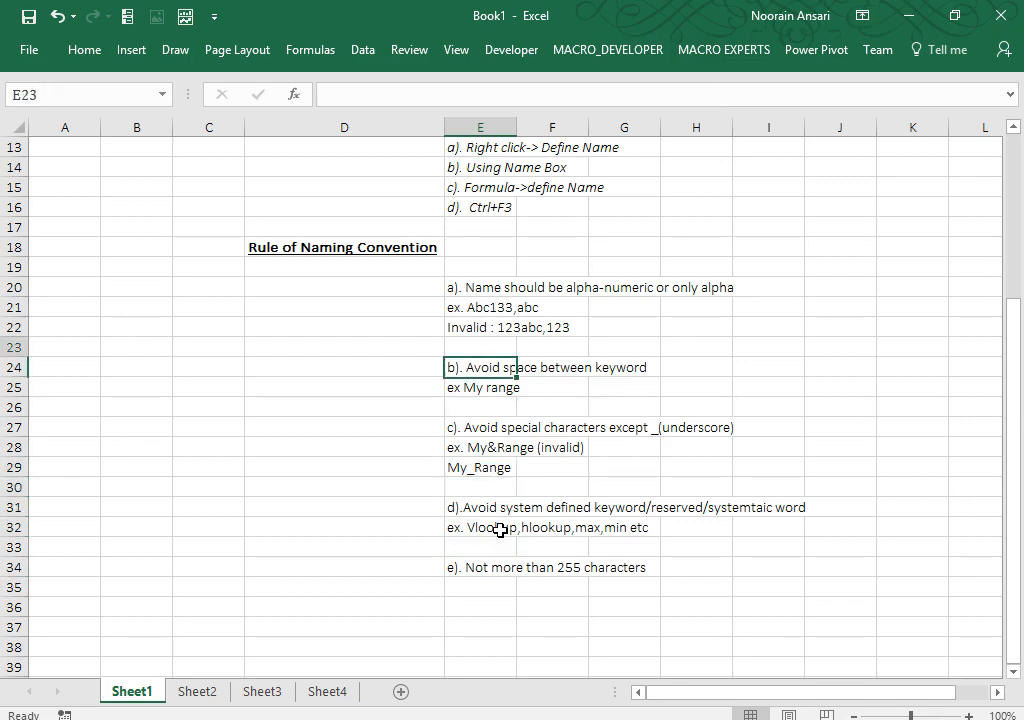
Step: Select E20:E34 and italicize all five rules along with their examples
key("shift+Down")
key("shift+Down")
key("shift+Down")
key("shift+Down")
key("shift+Down")
key("shift+Down")
key("shift+Down")
key("shift+Down")
key("shift+Down")
key("shift+Down")
key("shift+Down")
key("shift+Down")
key("shift+Down")
key("shift+Down")
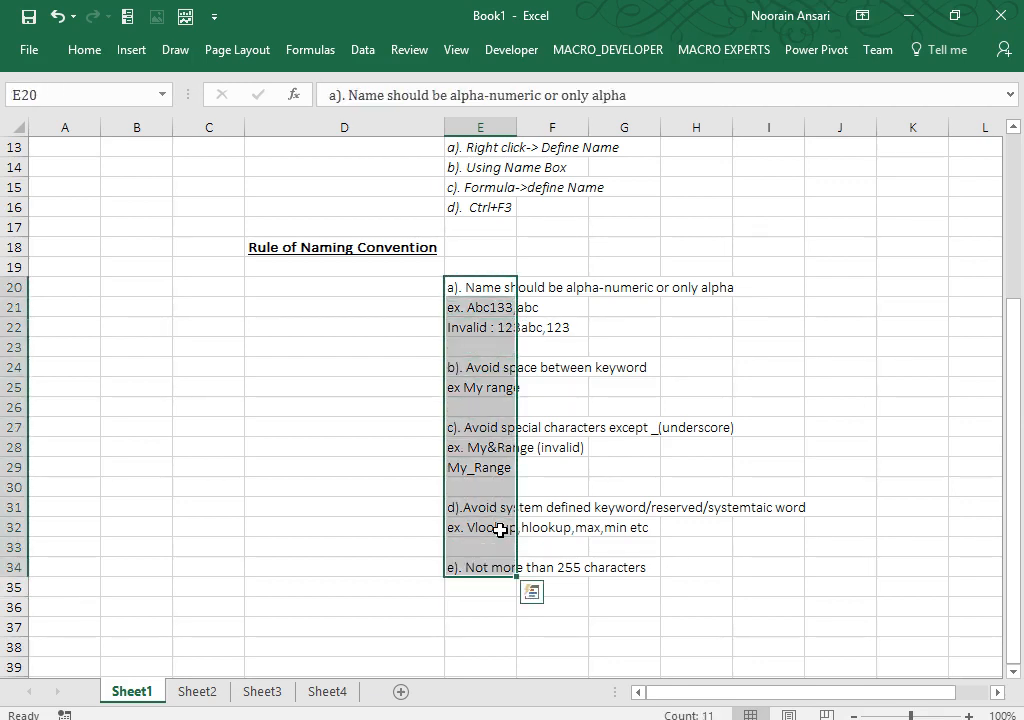
key("ctrl+i")
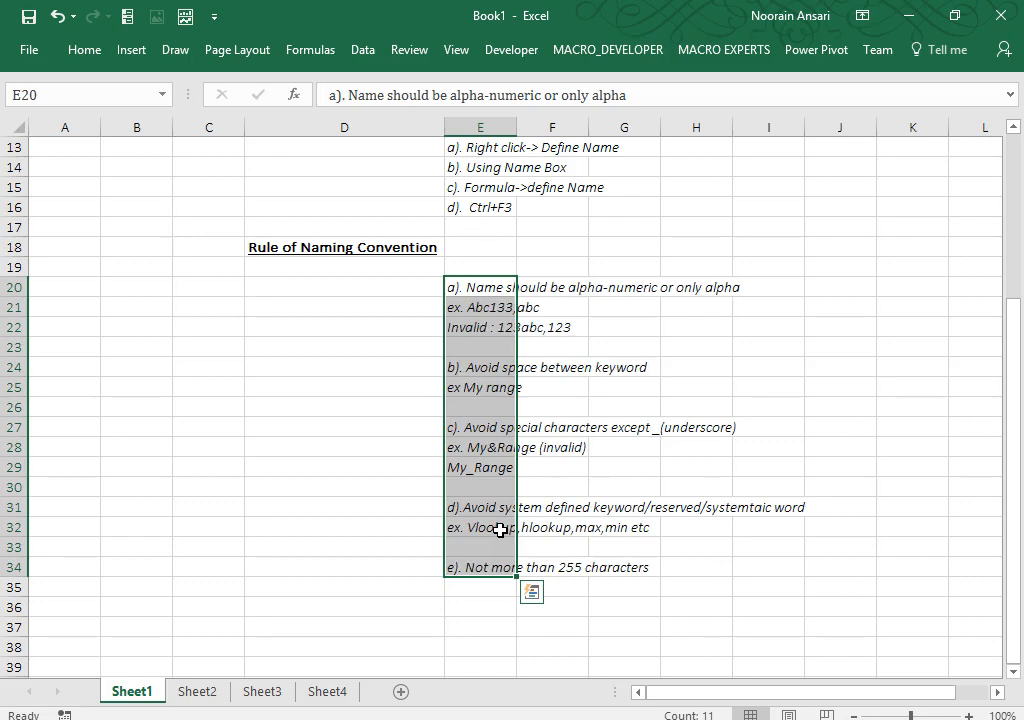
key("Return")
key("Down")
key("Down")
key("Down")
key("Down")
key("Down")
key("Down")
key("Down")
key("Down")
key("Down")
key("Down")
key("Down")
key("Down")
key("Down")
key("Down")
key("Down")
key("Down")
key("Down")
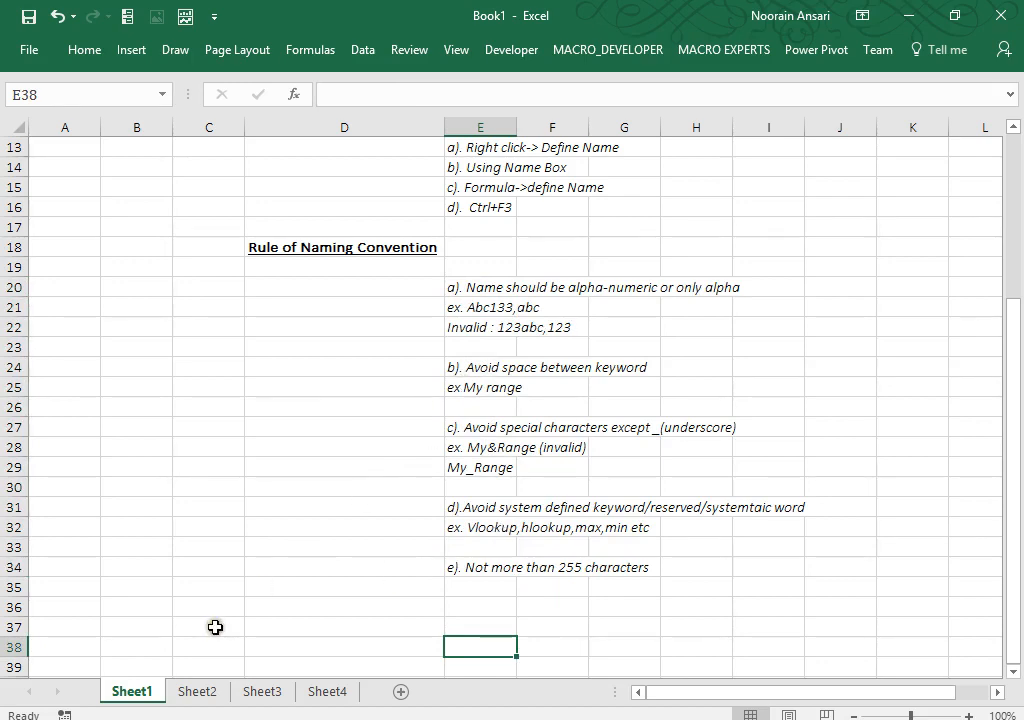
Step: Rename Sheet1 to SummarySheet and review the notes on it
right_click(131, 697)
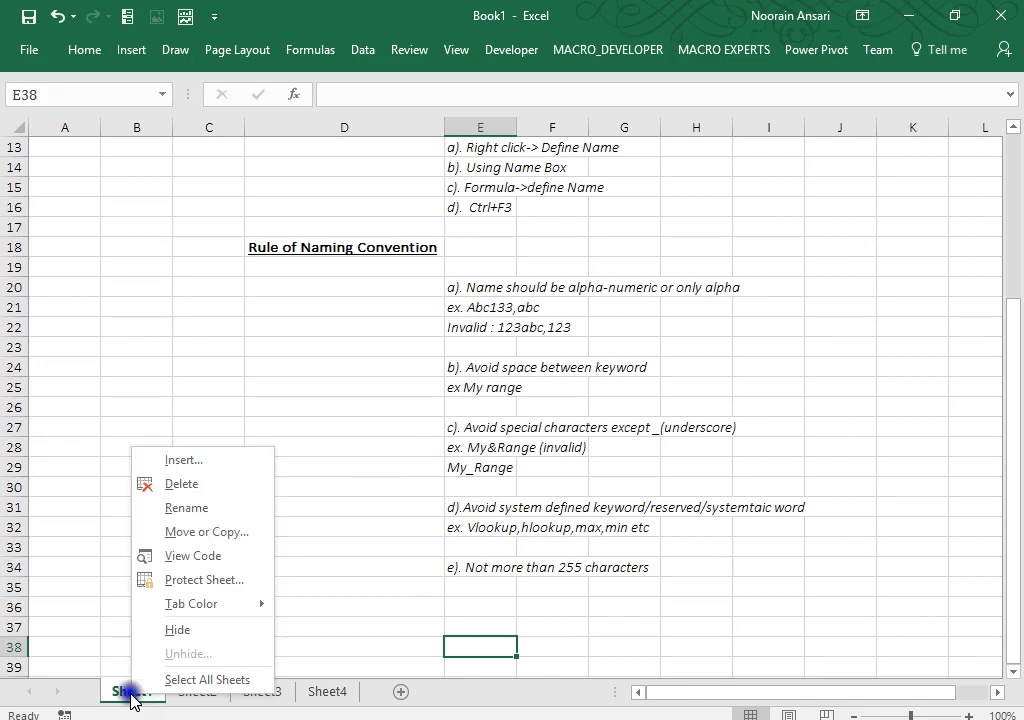
left_click(204, 510)
type("SummarySheet")
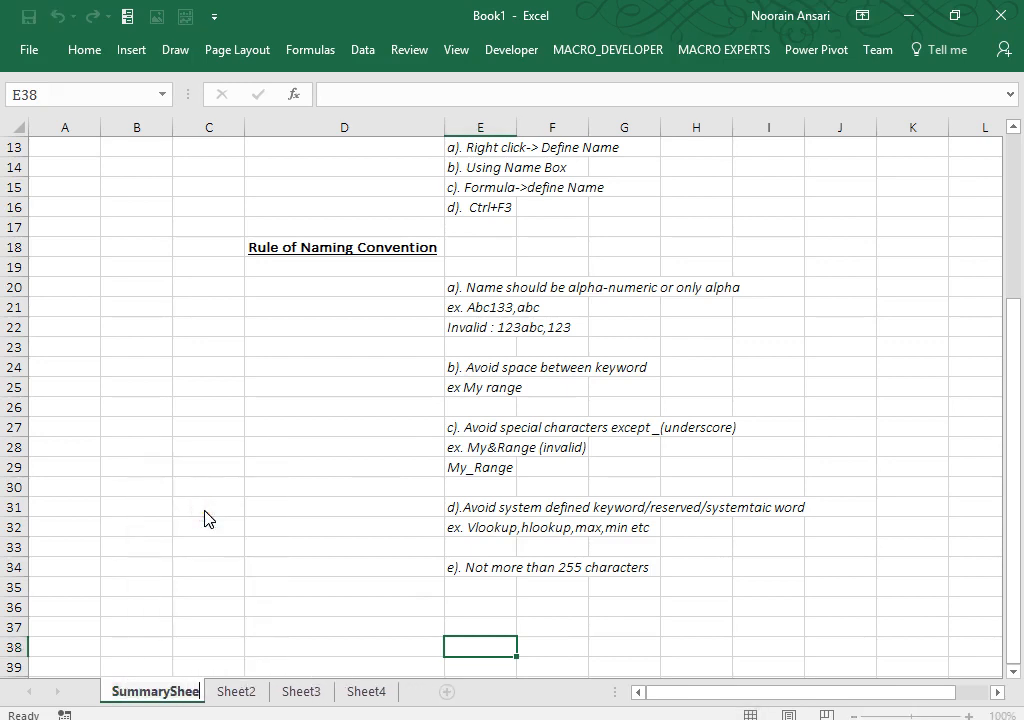
key("Return")
left_click(404, 392)
key("Up")
key("Up")
key("Up")
key("Up")
key("Up")
key("Up")
key("Up")
key("Up")
key("Up")
key("Up")
key("Up")
key("Up")
key("Up")
key("Up")
key("Up")
key("Up")
key("Up")
key("Up")
key("Up")
key("Up")
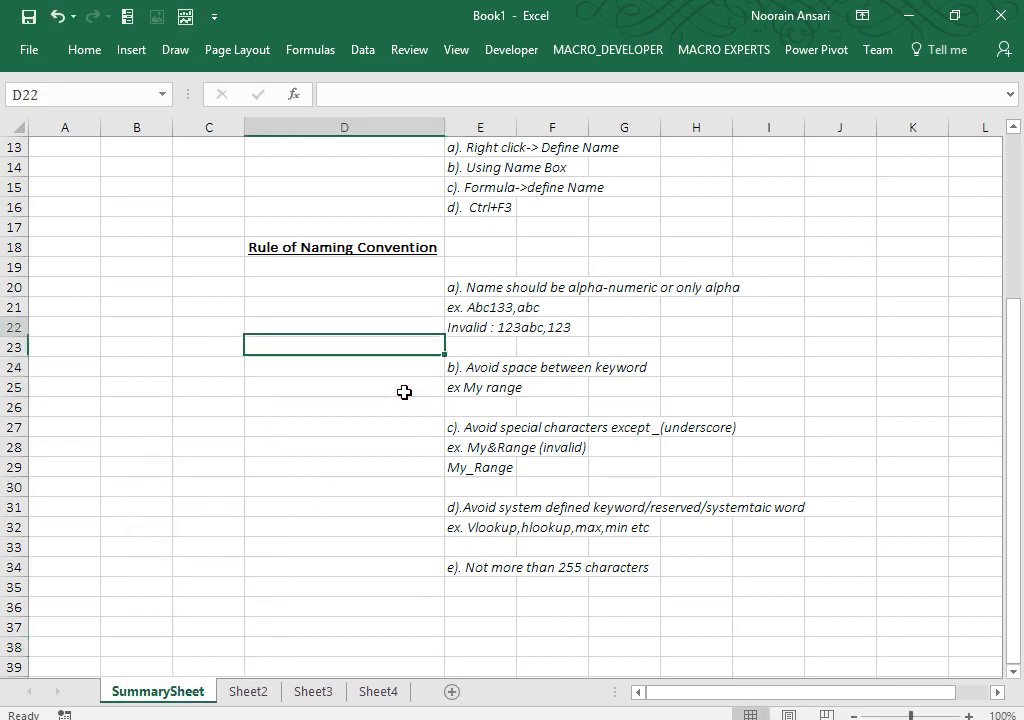
key("Down")
key("Down")
key("Down")
key("Down")
key("Down")
key("Down")
key("Down")
key("Down")
key("Down")
key("Down")
key("Down")
key("Down")
key("Down")
key("Down")
key("Down")
key("Down")
key("Down")
key("Down")
key("Down")
key("Down")
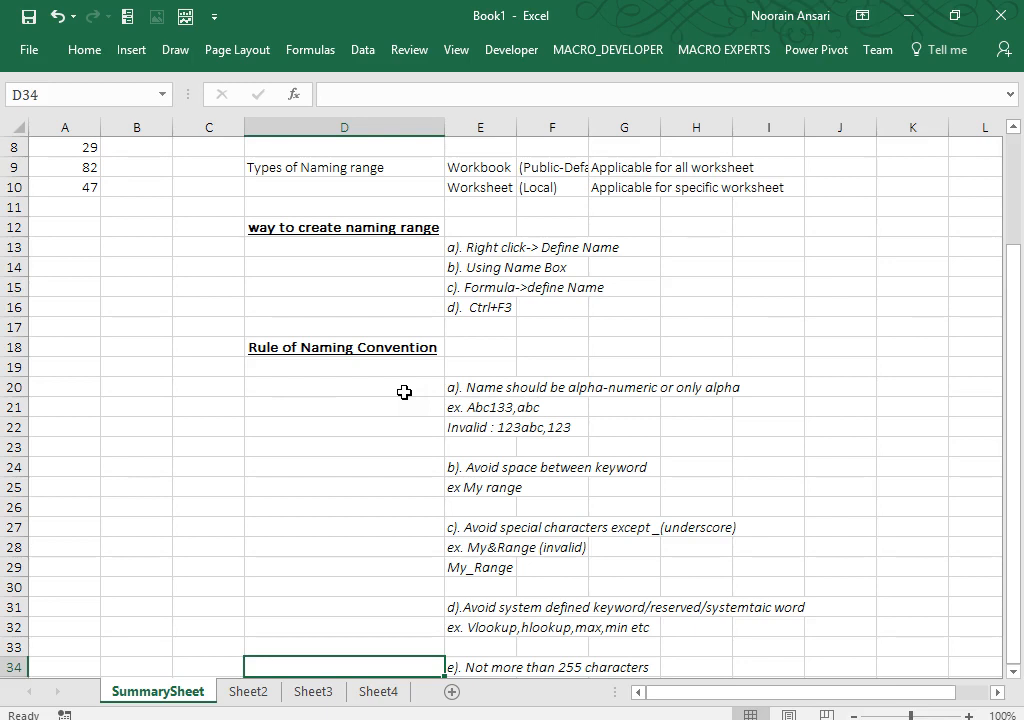
Step: Rename Sheet2 to NamingRange-1
right_click(251, 691)
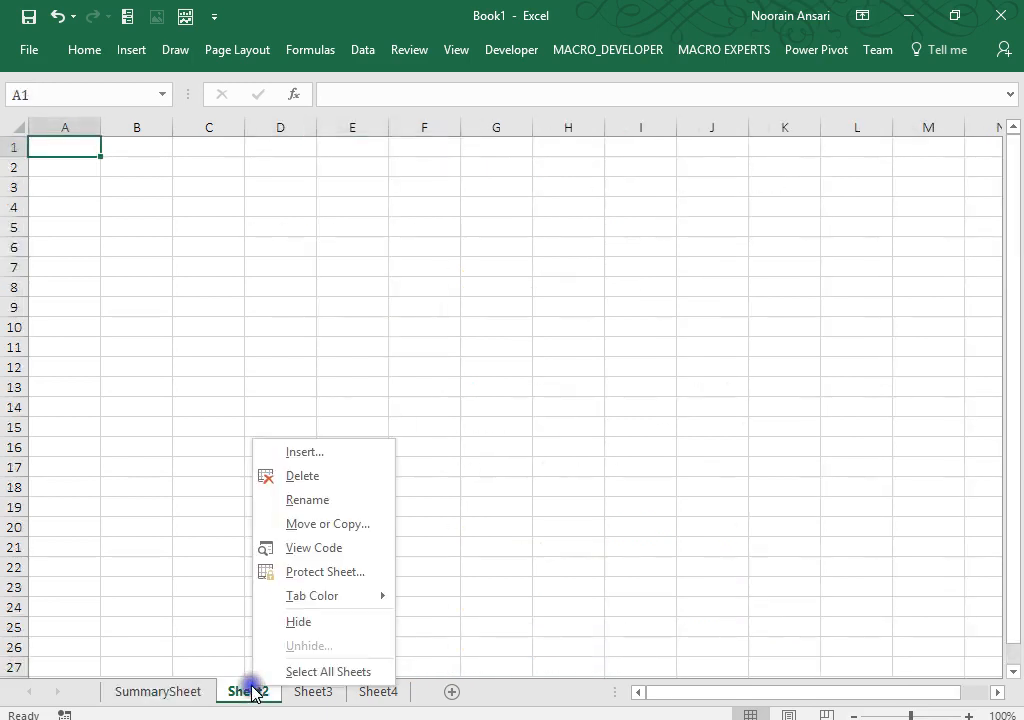
left_click(316, 501)
type("Namingrang")
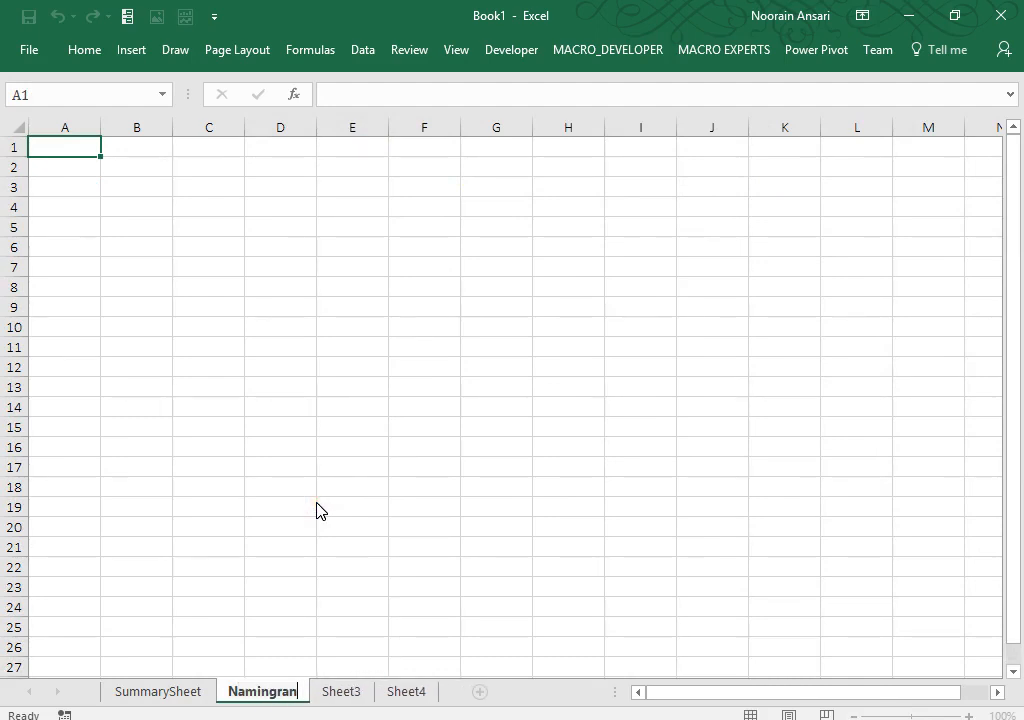
key("BackSpace")
key("BackSpace")
key("BackSpace")
key("BackSpace")
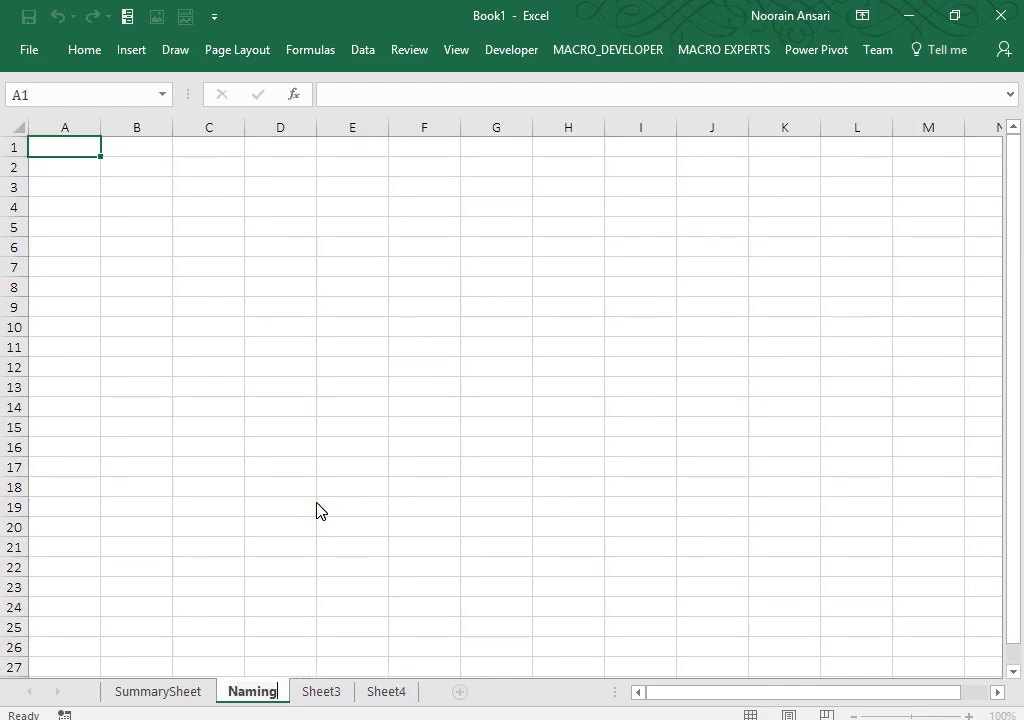
type("ran")
key("BackSpace")
key("BackSpace")
key("BackSpace")
type("R")
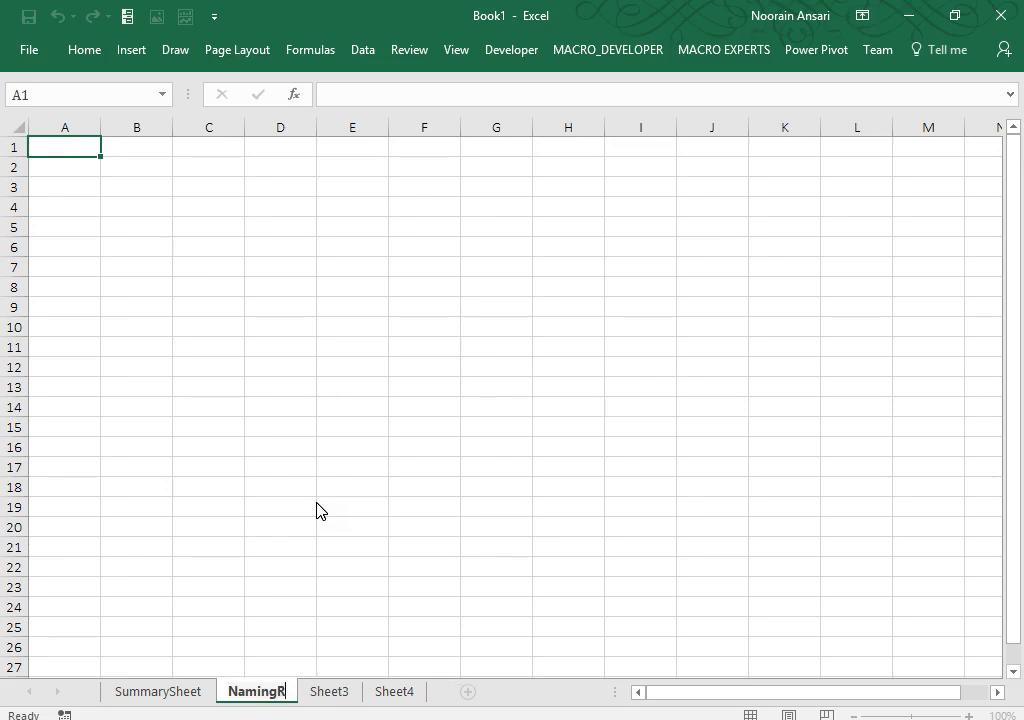
type("ange-1")
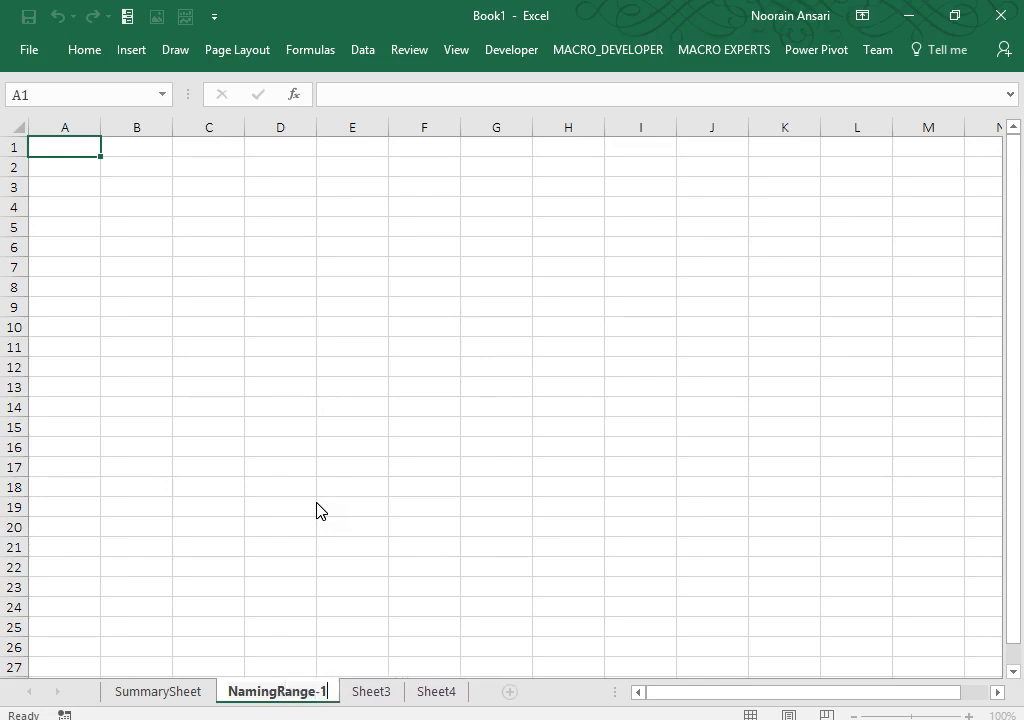
left_click(325, 304)
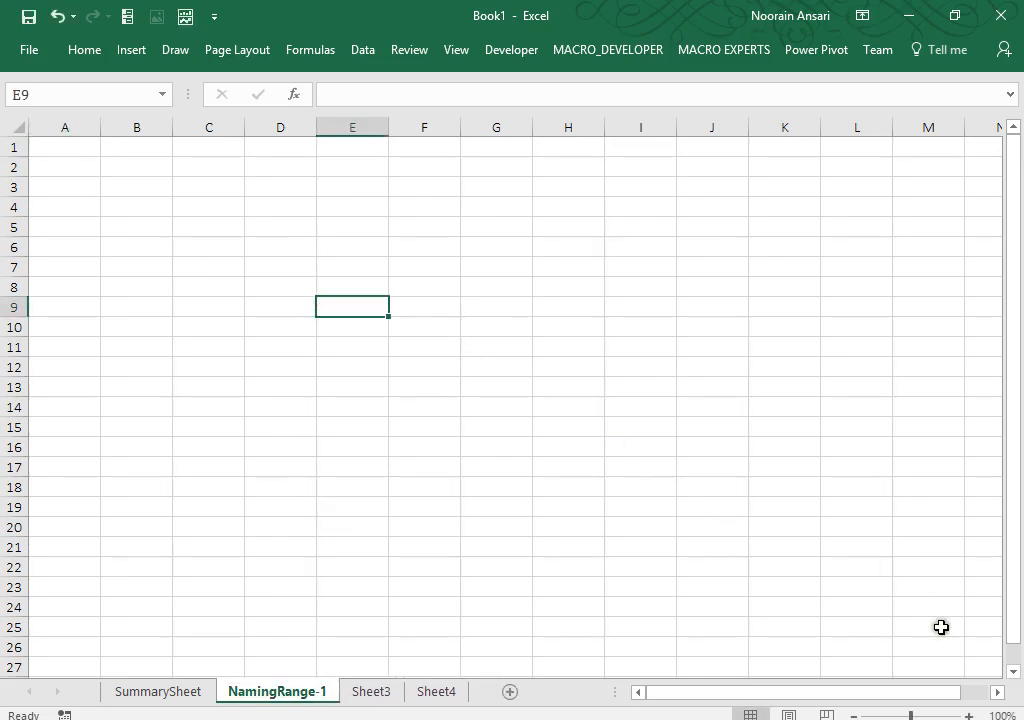
Step: Zoom in slightly and enter the heading Company in A1
left_click_drag(911, 715, 914, 713)
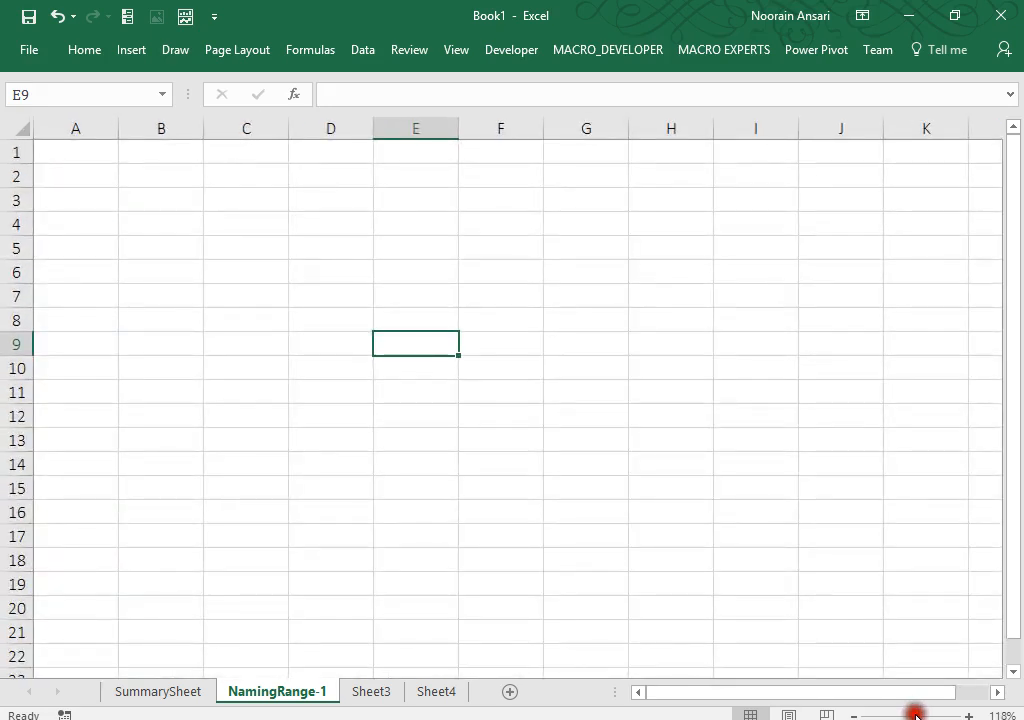
left_click(423, 411)
key("ctrl+Up")
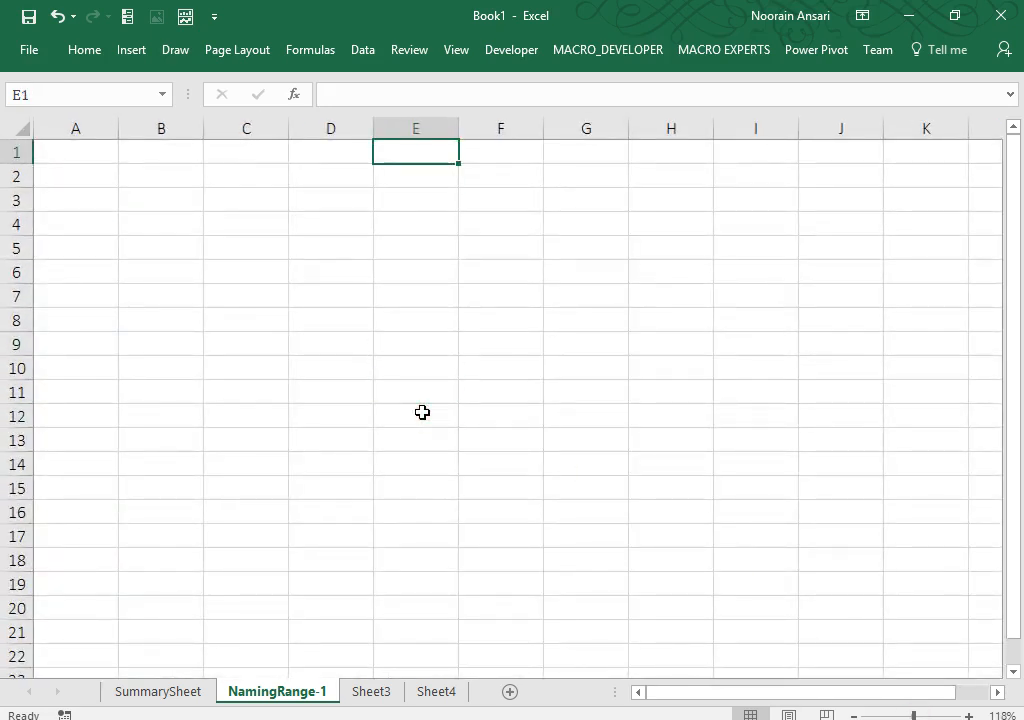
key("ctrl+Left")
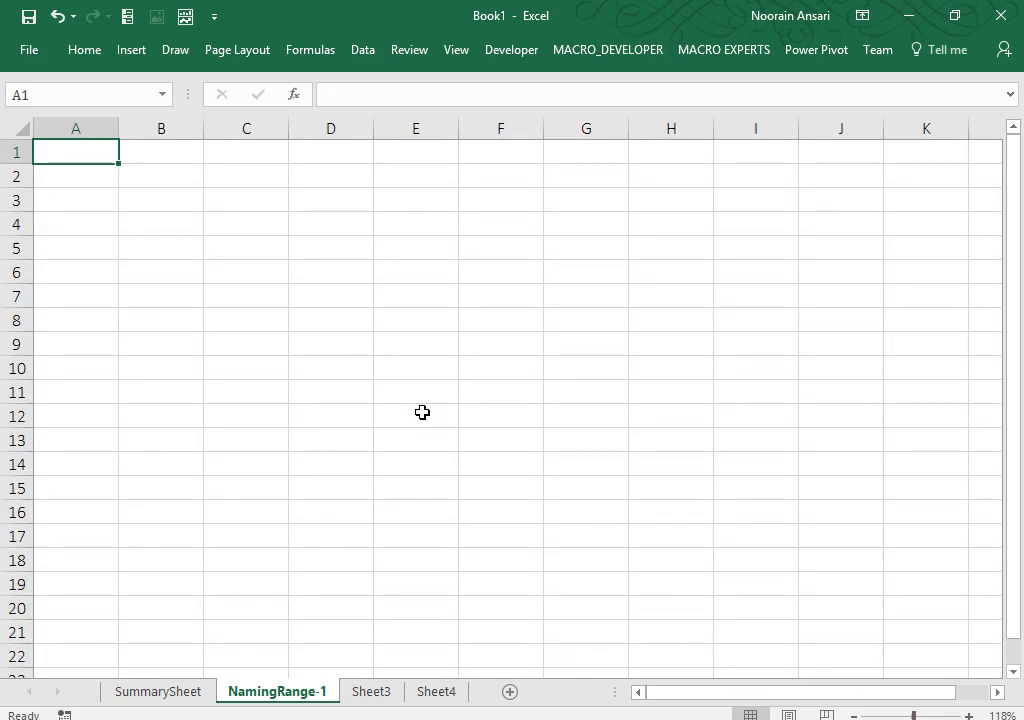
type("Company")
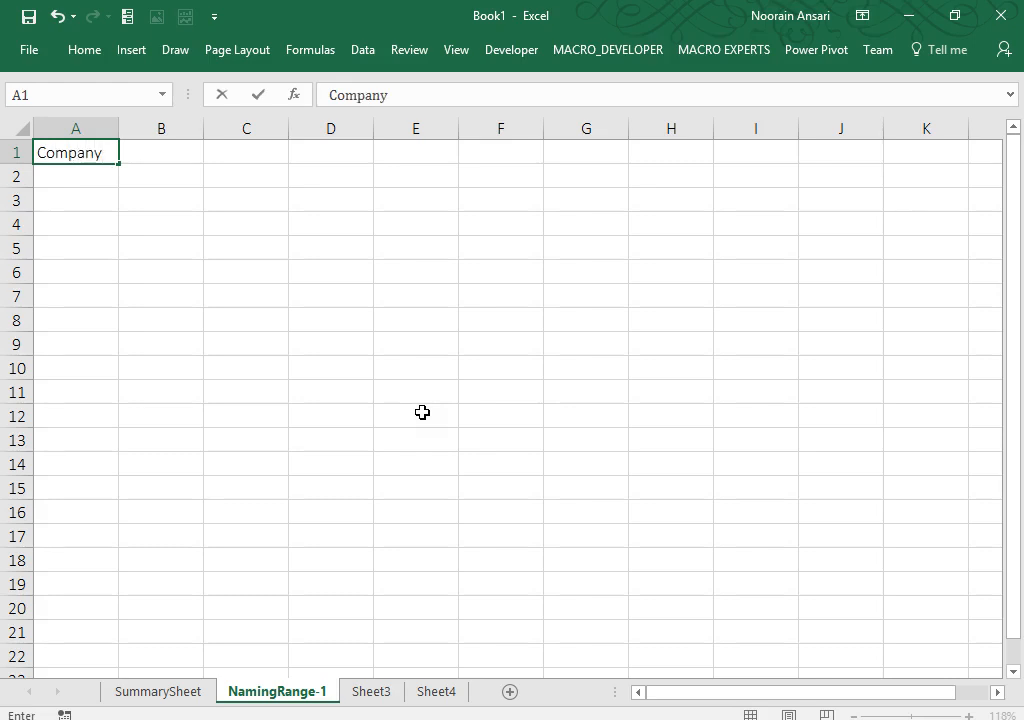
key("Return")
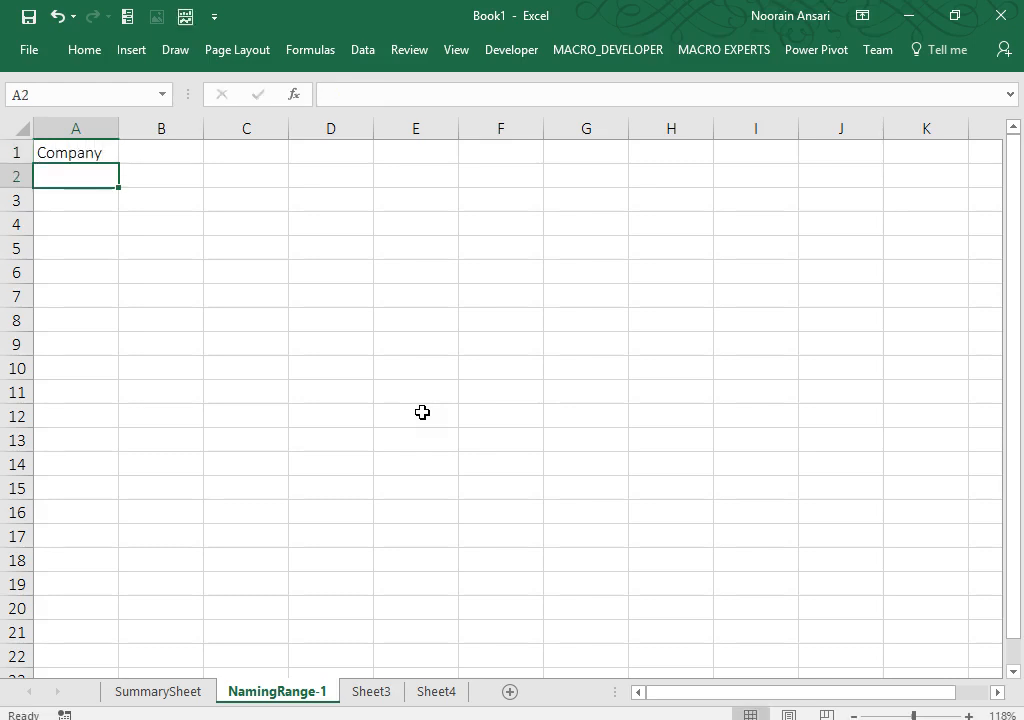
Step: Enter EXL, CSC, WNS, UHG, HCL, IBM and TCS down A2:A8
type("EXL")
key("Return")
type("CSC")
key("Return")
type("WNS")
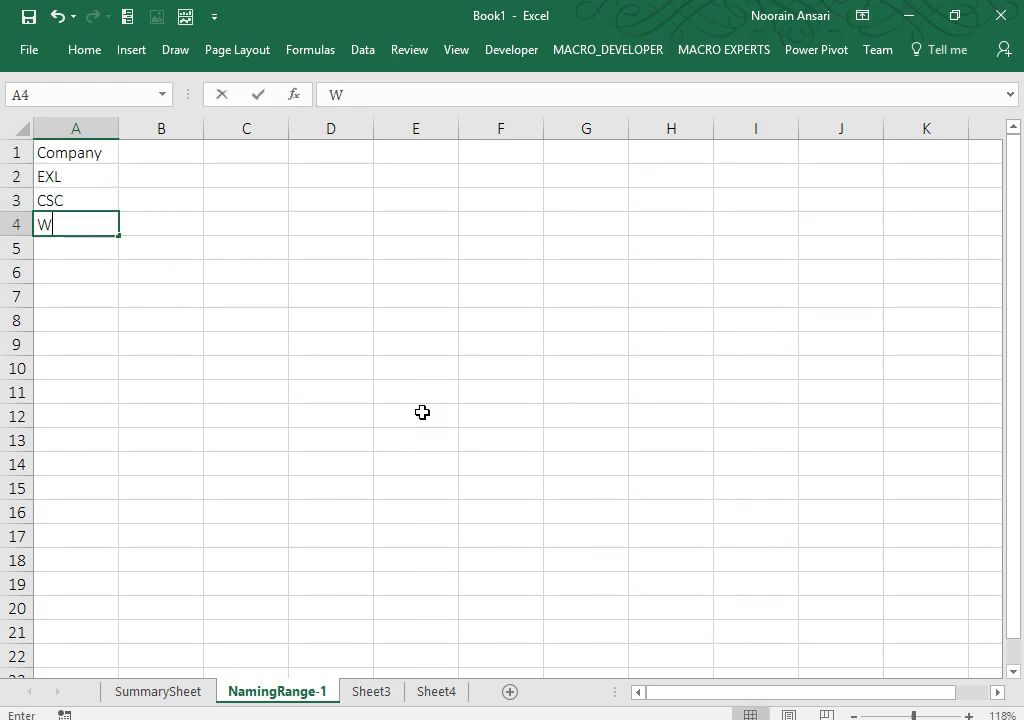
key("Return")
type("uHG")
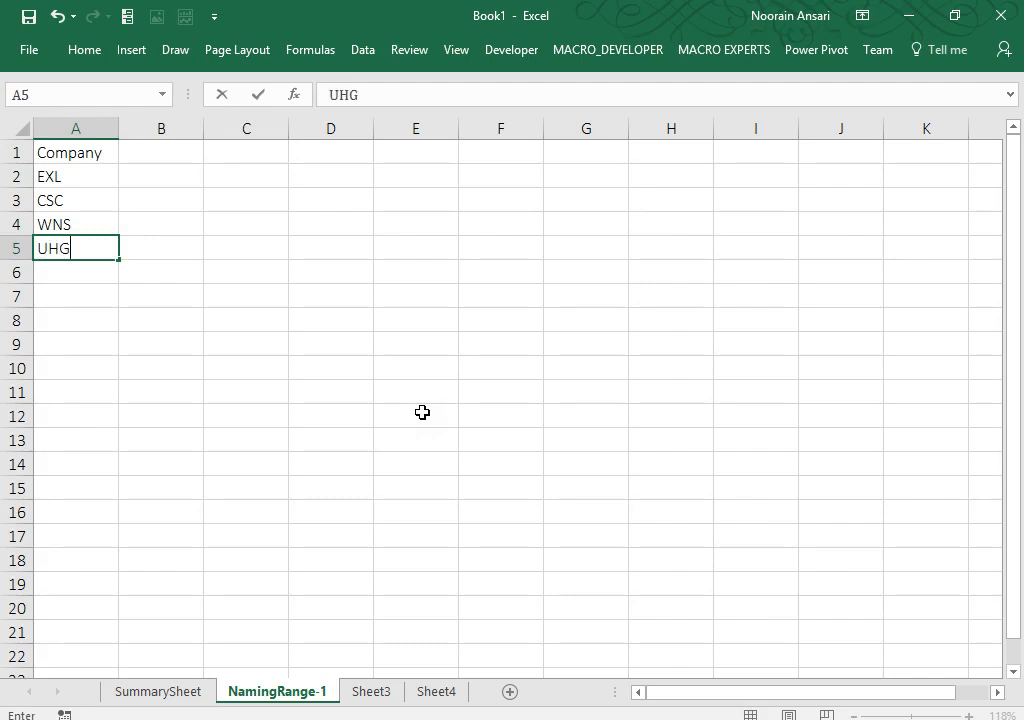
key("Return")
type("HCL")
key("Return")
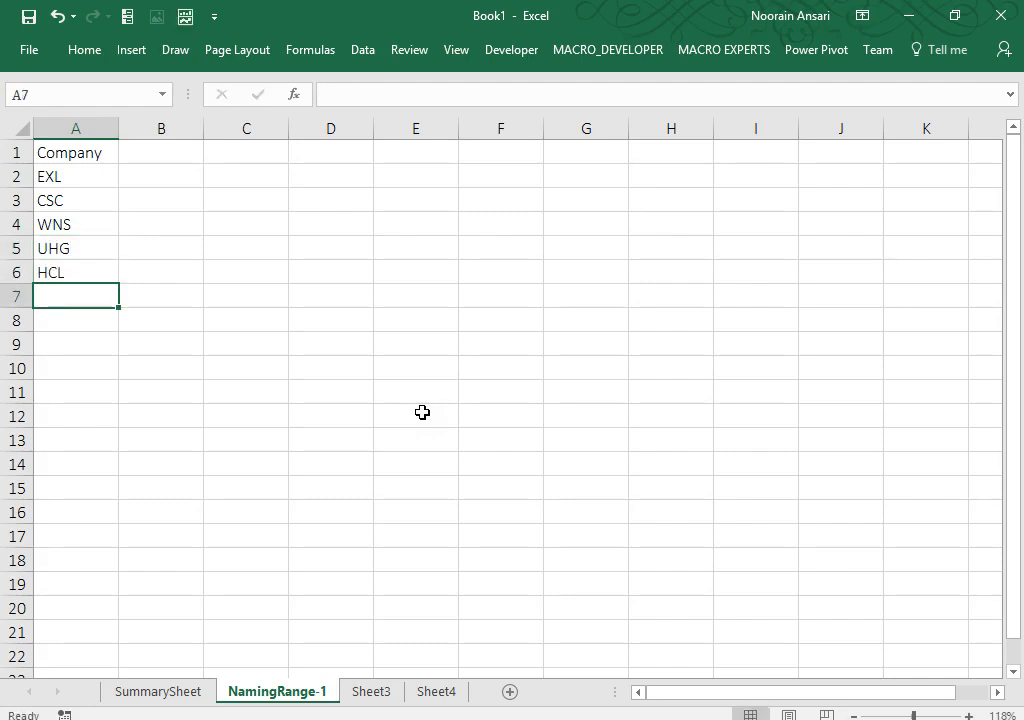
type("IBM")
key("Return")
type("TCS")
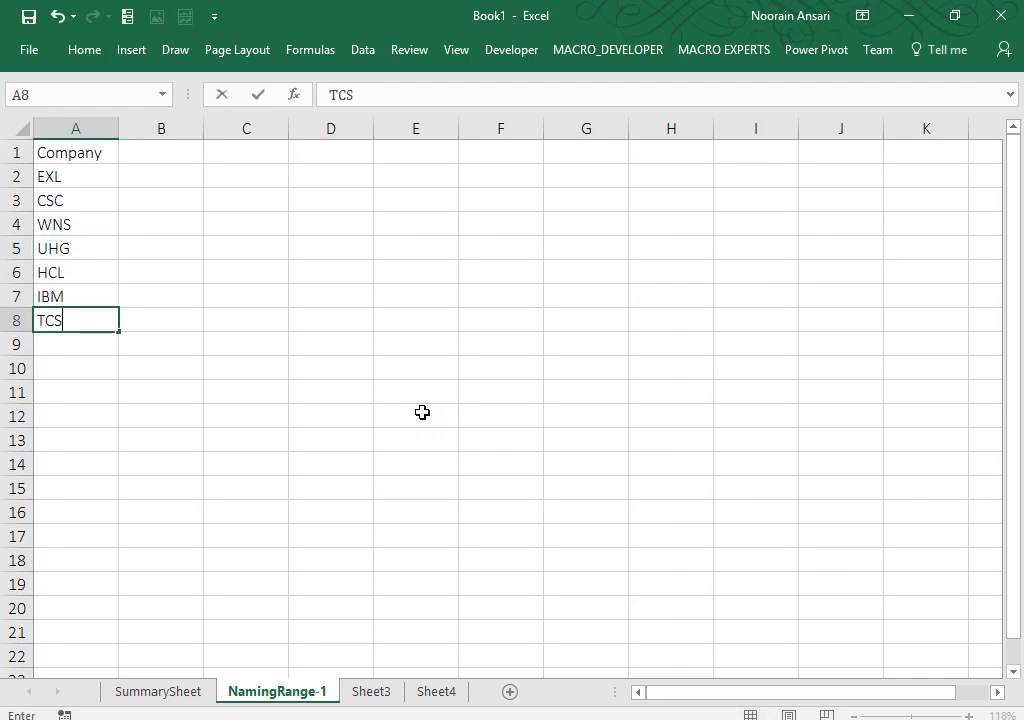
key("Return")
Step: Add KPMG and PWC in A9:A10, then select the company list A2:A10
type("KPMG")
key("Return")
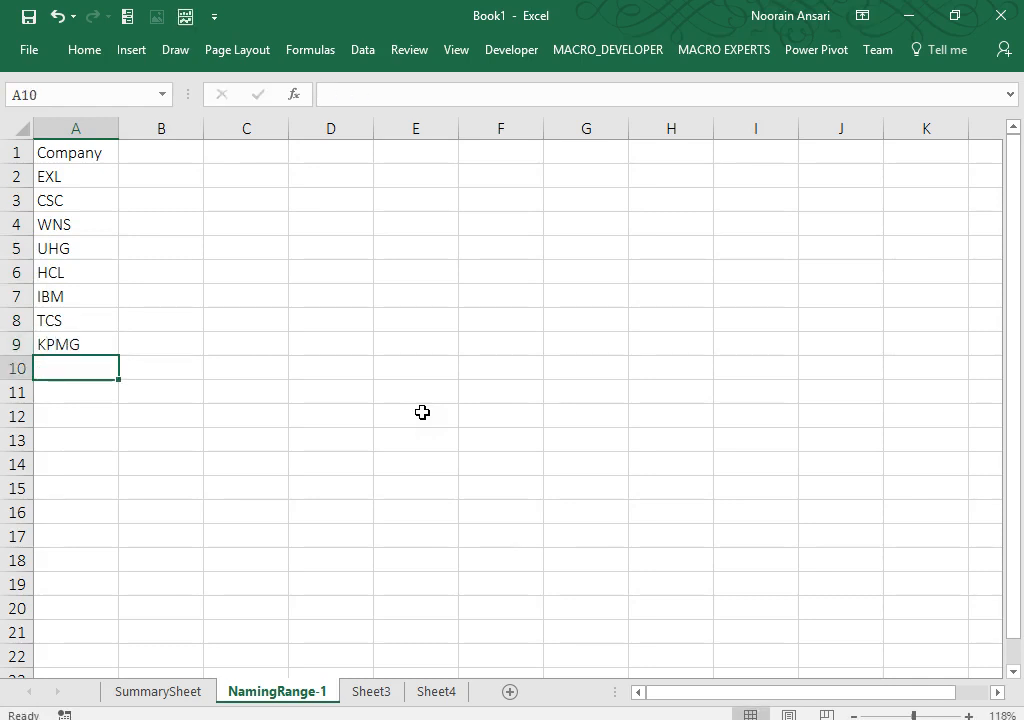
type("H")
key("BackSpace")
key("BackSpace")
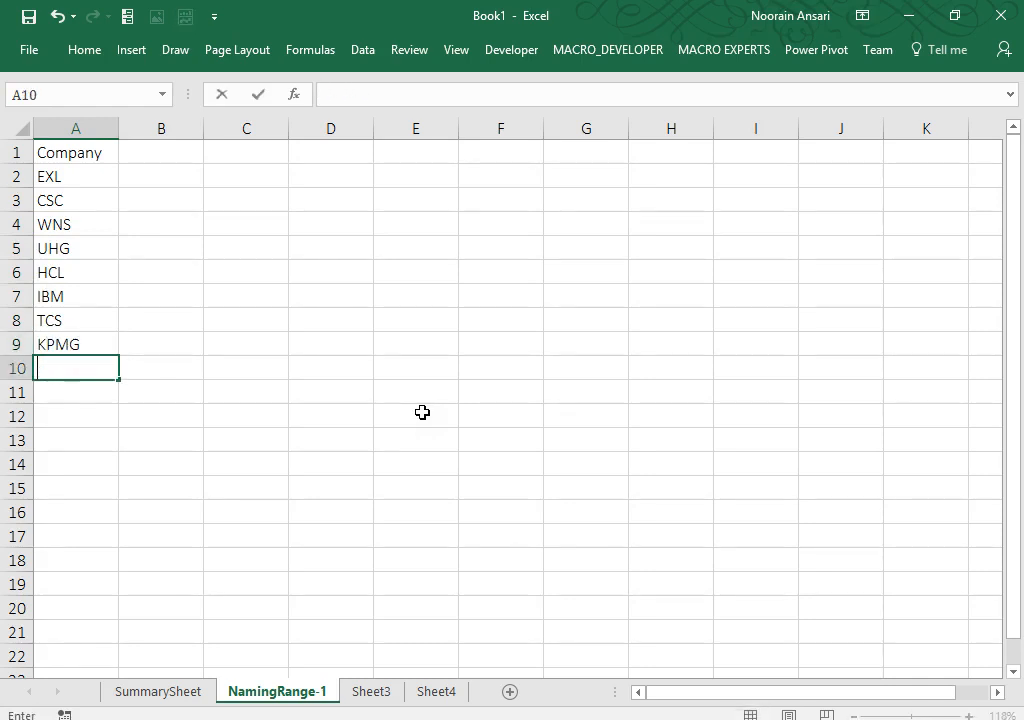
type("W")
key("BackSpace")
key("BackSpace")
type("PWC")
key("Return")
key("Up")
key("ctrl+Up")
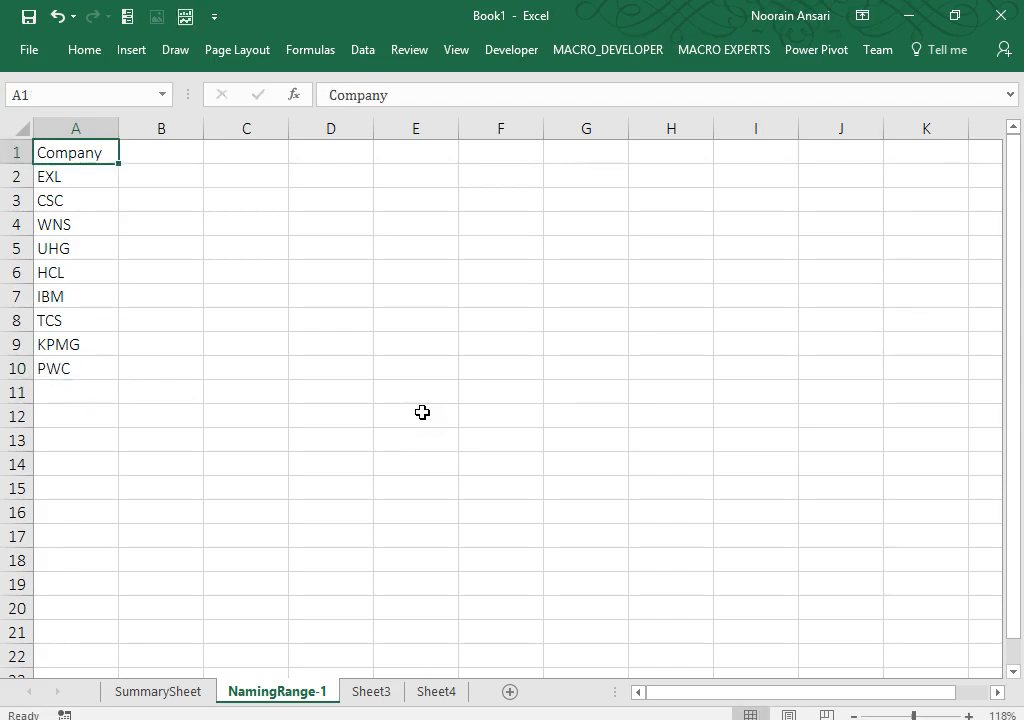
key("Down")
key("ctrl+shift+Down")
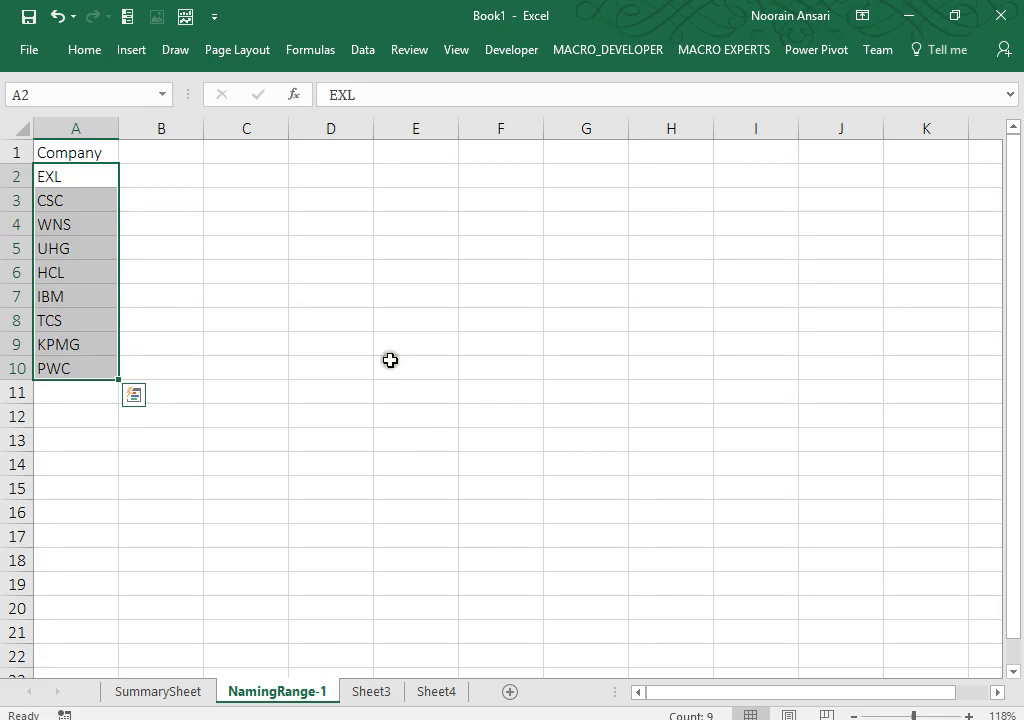
Step: Name the range A2:A10 'company' in the Name Box, then select D3
left_click(25, 92)
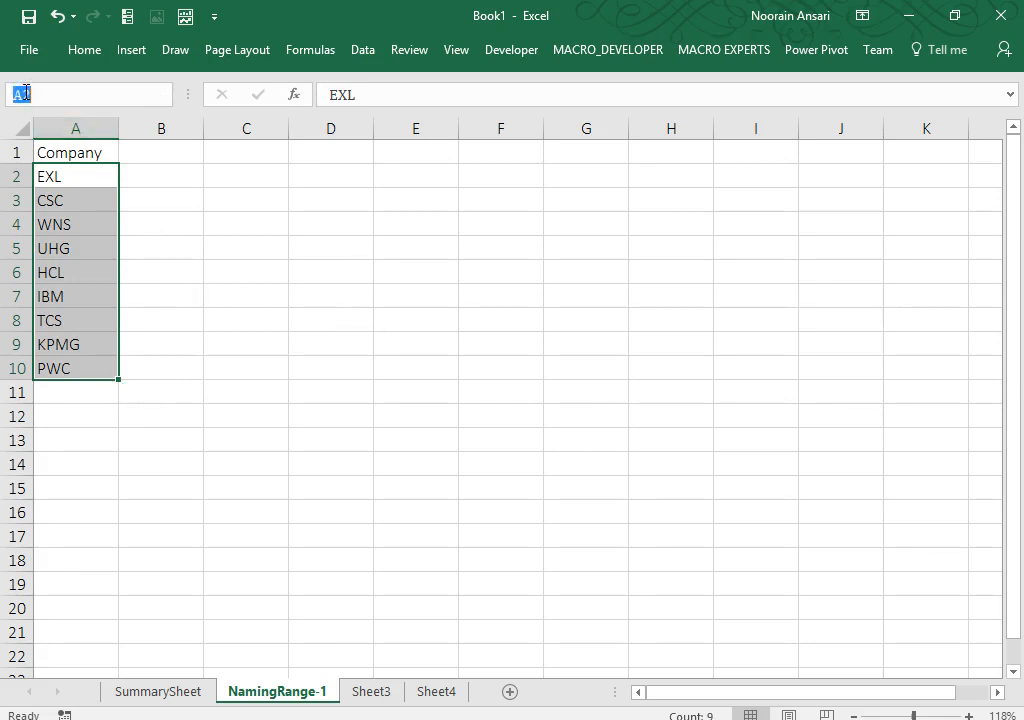
type("company")
key("Return")
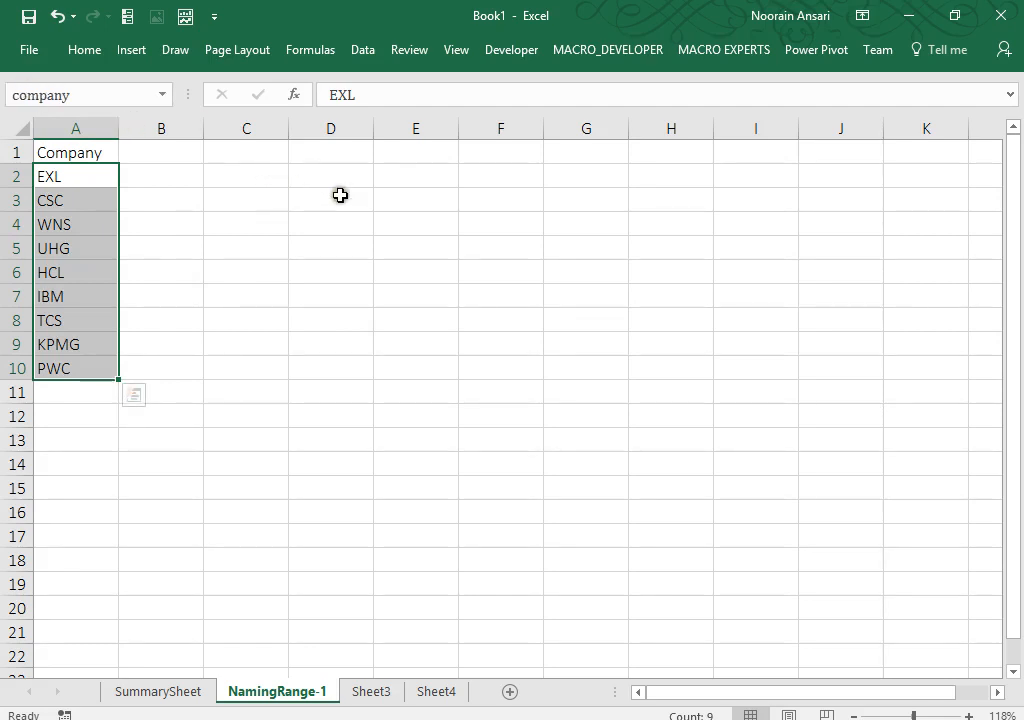
left_click(340, 195)
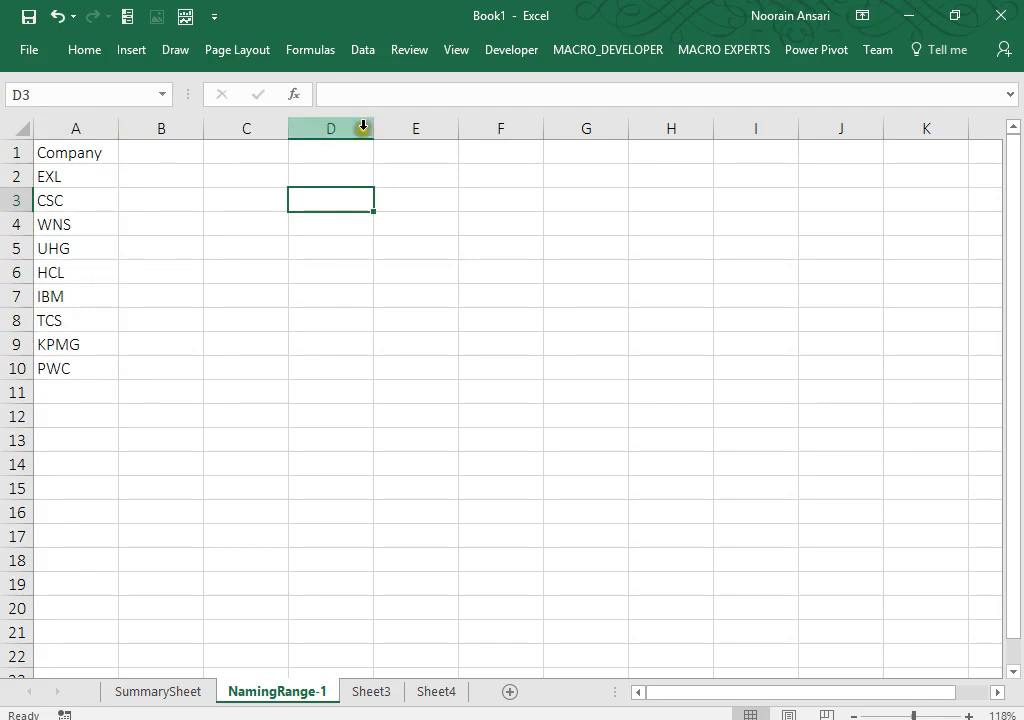
Step: Give D3 List data validation sourced from the company cells in column A
left_click(491, 51)
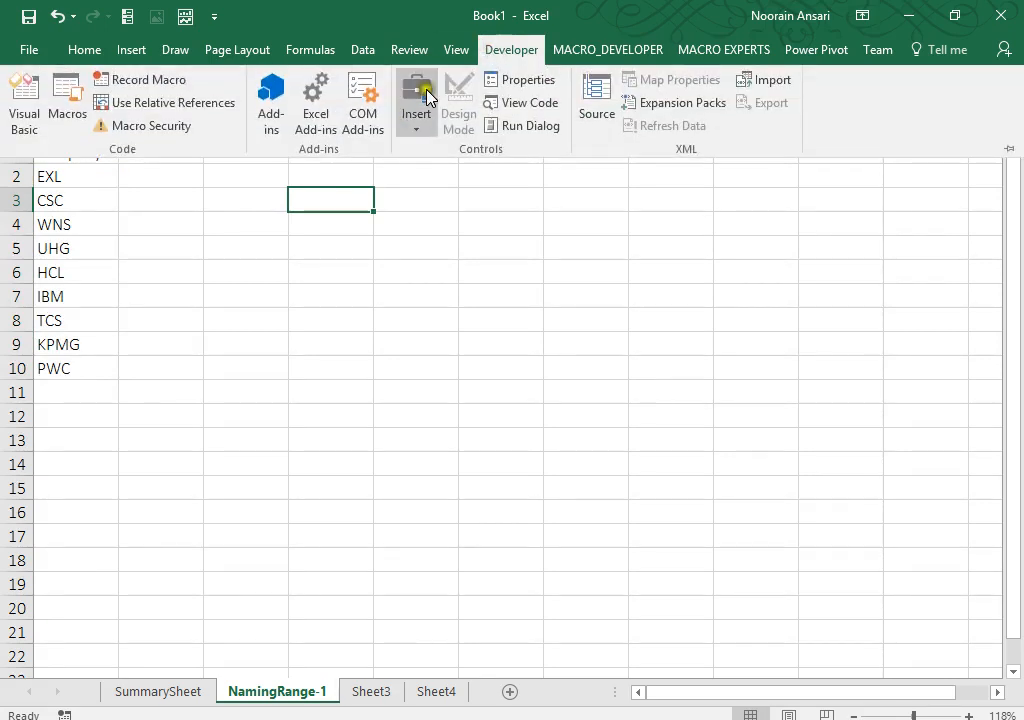
left_click(413, 138)
left_click(327, 192)
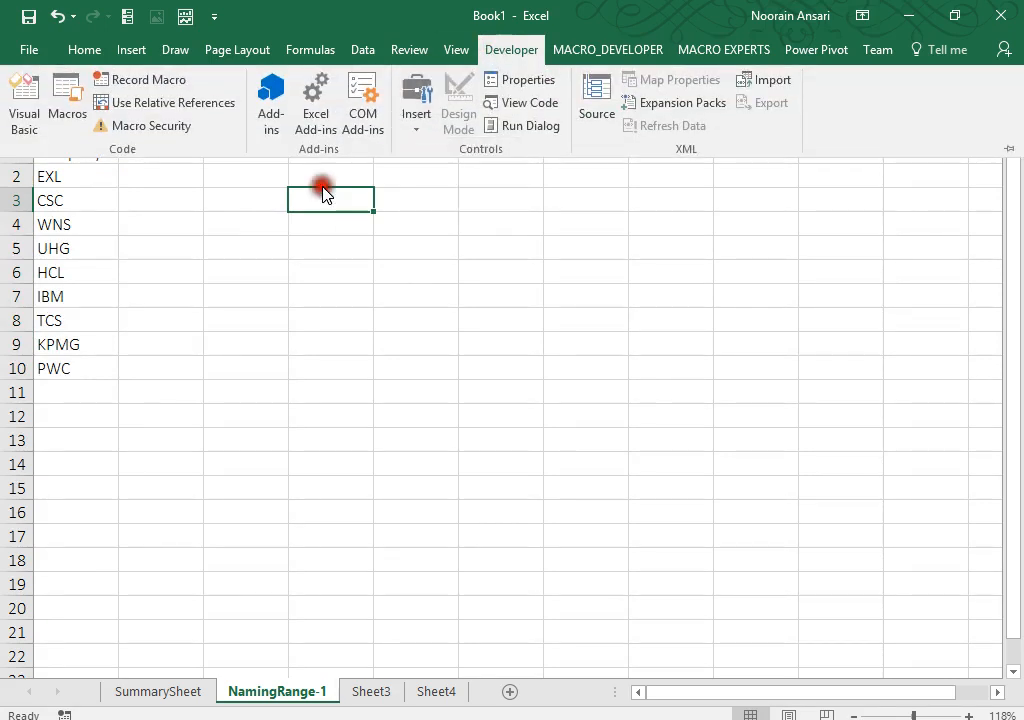
left_click(357, 50)
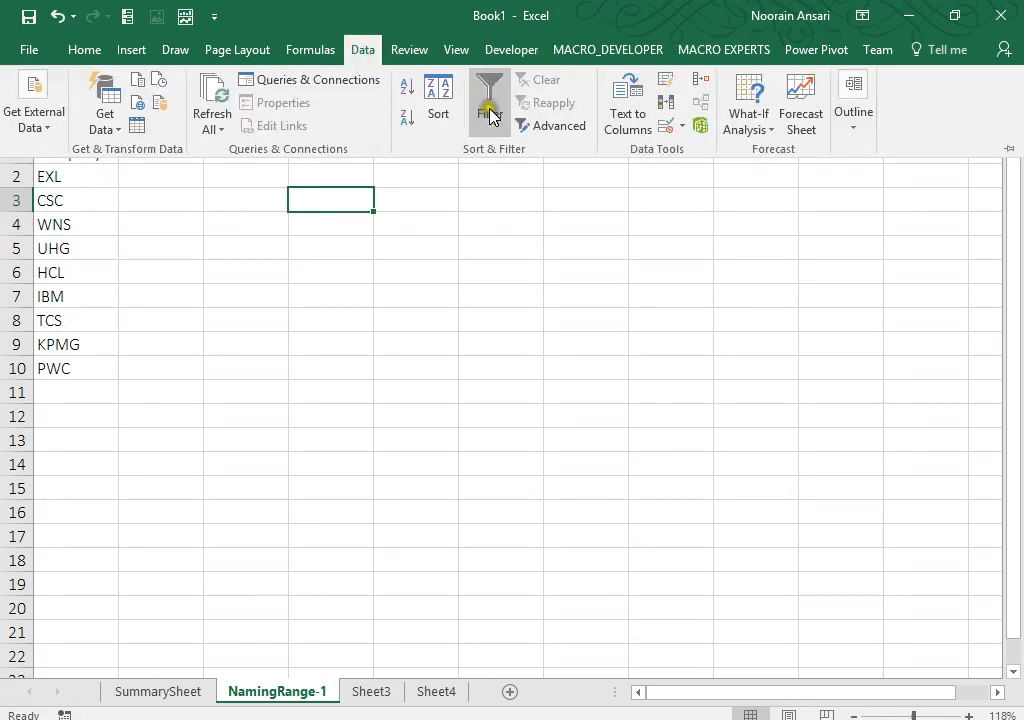
left_click(681, 126)
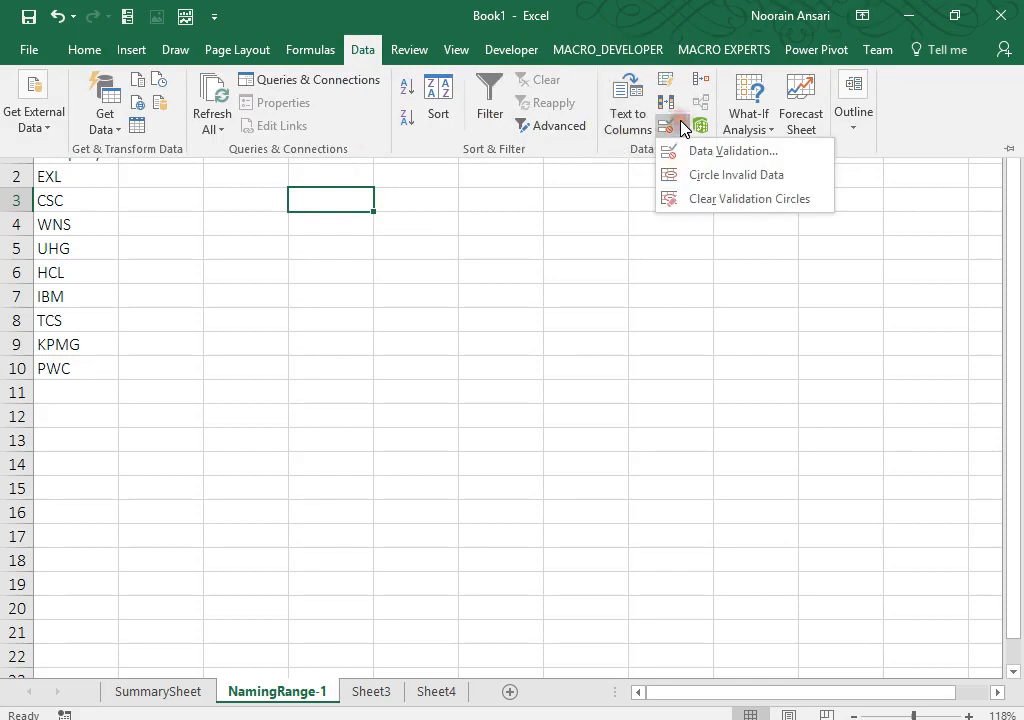
left_click(684, 152)
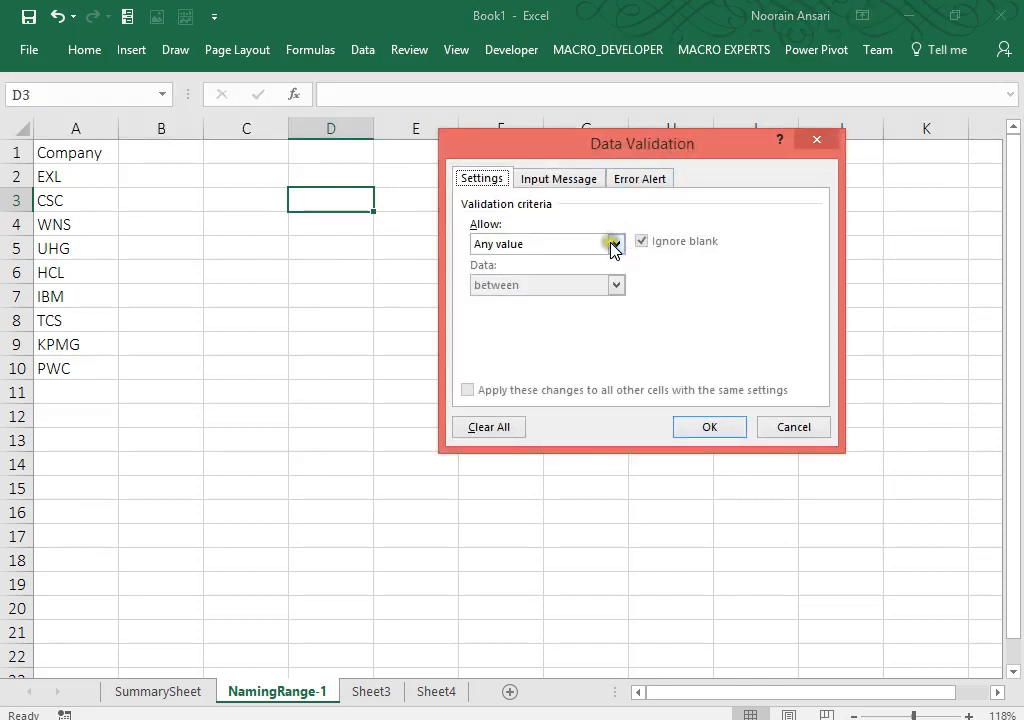
left_click(614, 244)
left_click(495, 301)
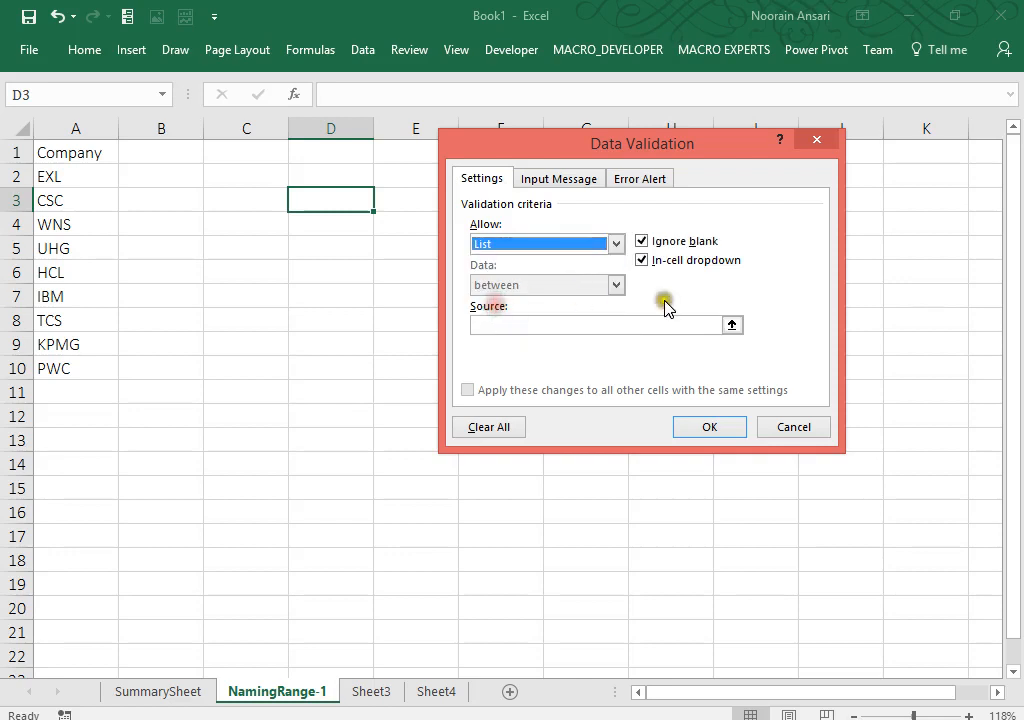
left_click(735, 327)
left_click_drag(66, 174, 62, 364)
key("Return")
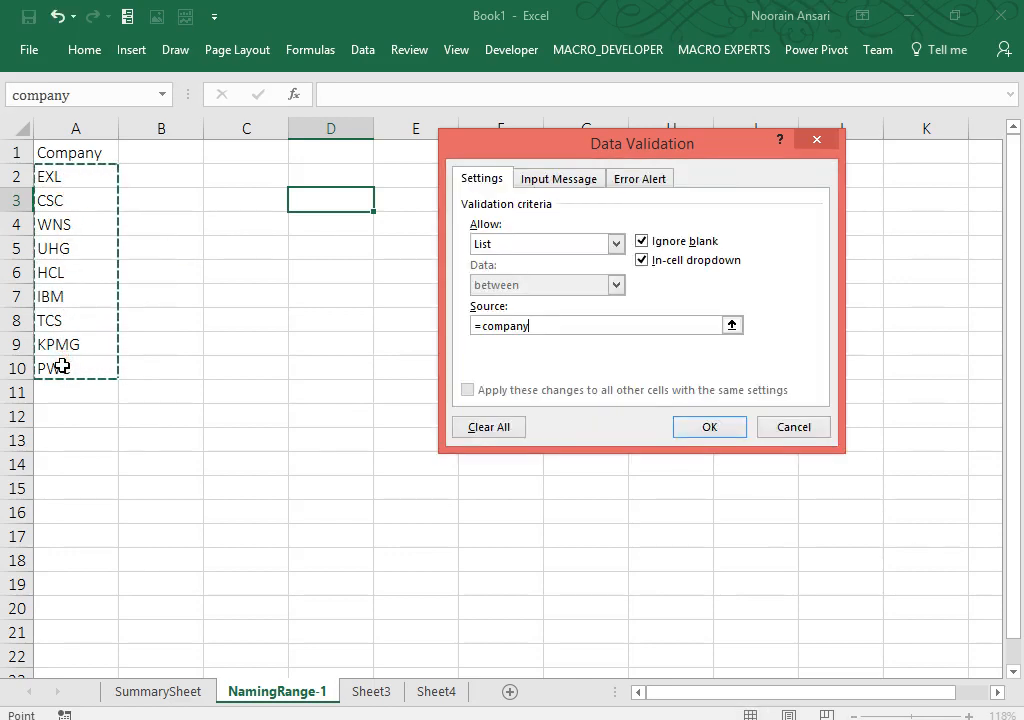
key("Return")
Step: Check that D3's dropdown lists the companies, then select D2
left_click(382, 203)
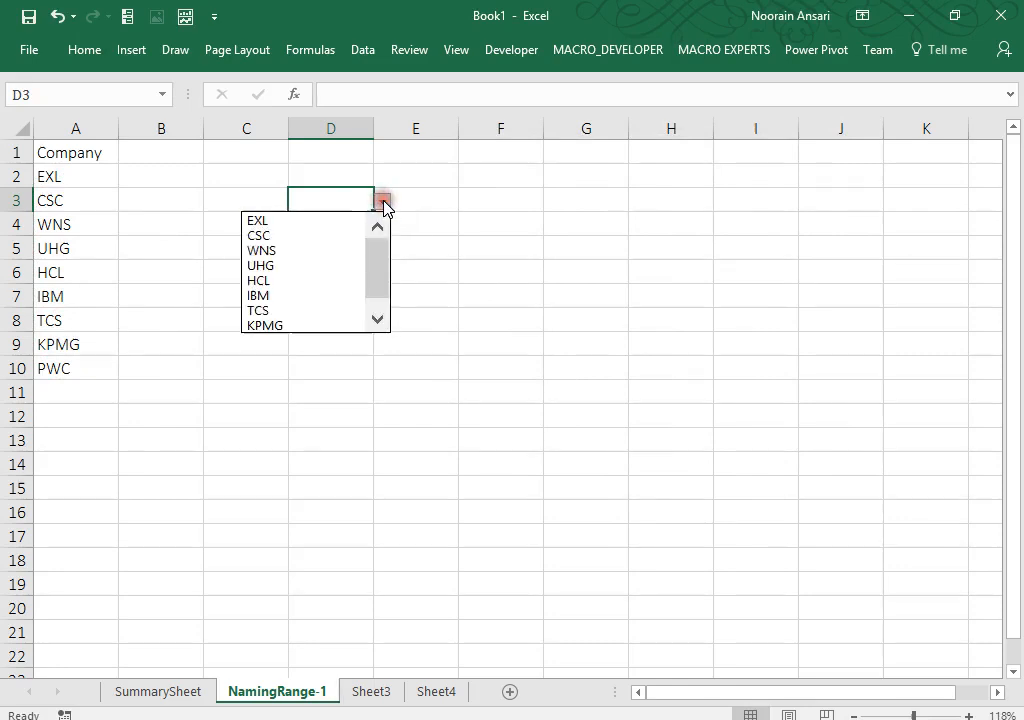
mouse_move(381, 250)
left_mouse_down()
mouse_move(377, 293)
mouse_move(383, 222)
mouse_move(385, 253)
left_mouse_up()
left_click(437, 193)
left_click(346, 168)
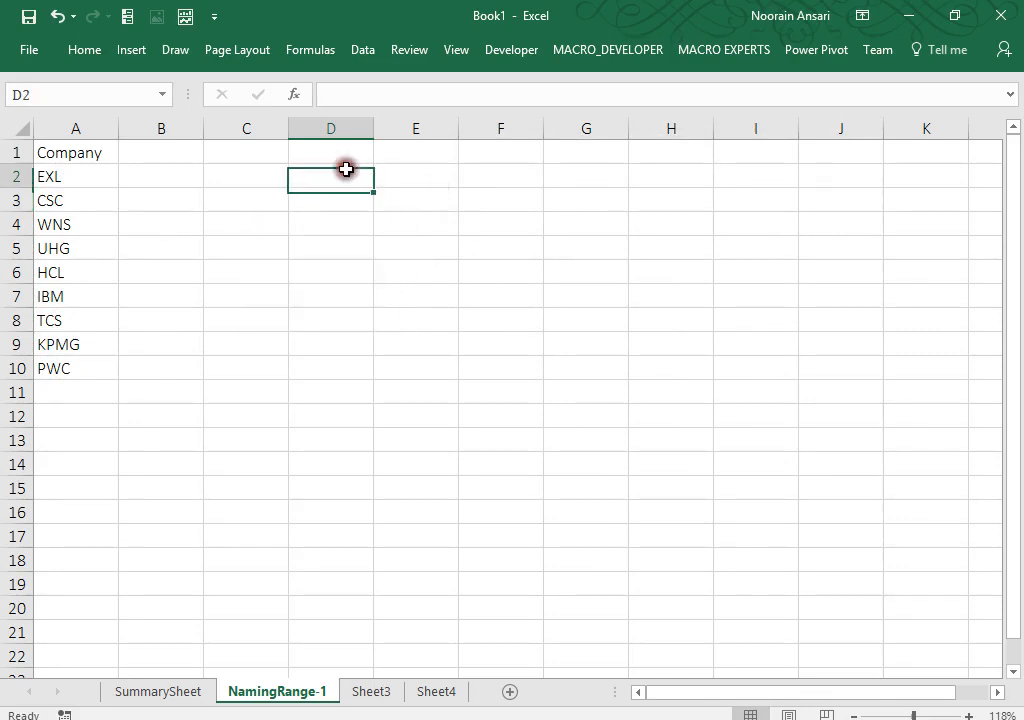
Step: Enter Company in D2 and choose UHG from D3's dropdown
type("Company")
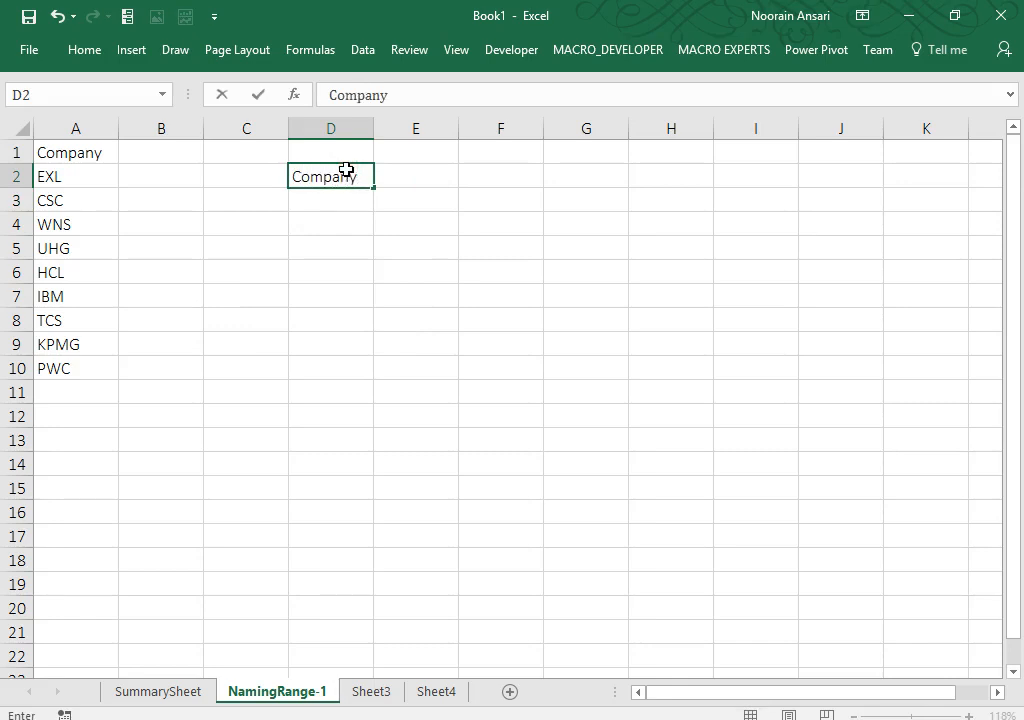
key("Return")
key("alt+Down")
key("Down")
key("Down")
key("Return")
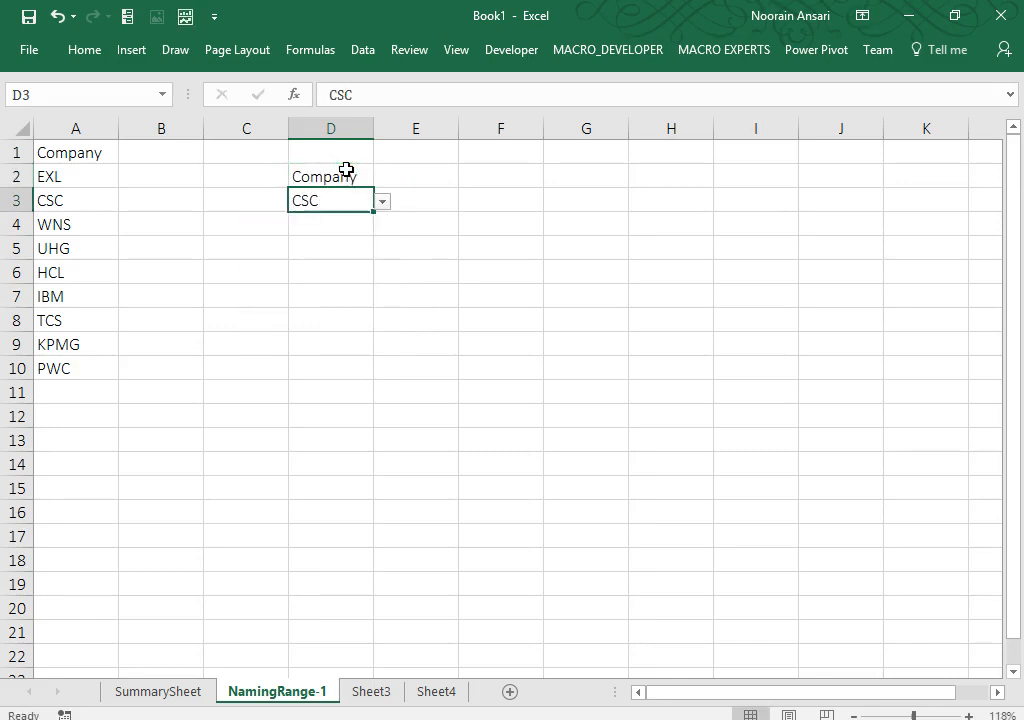
key("alt+Down")
key("Down")
key("Down")
key("Return")
Step: Apply a thick outside border to D2:D3 and check the result
left_click_drag(315, 169, 343, 192)
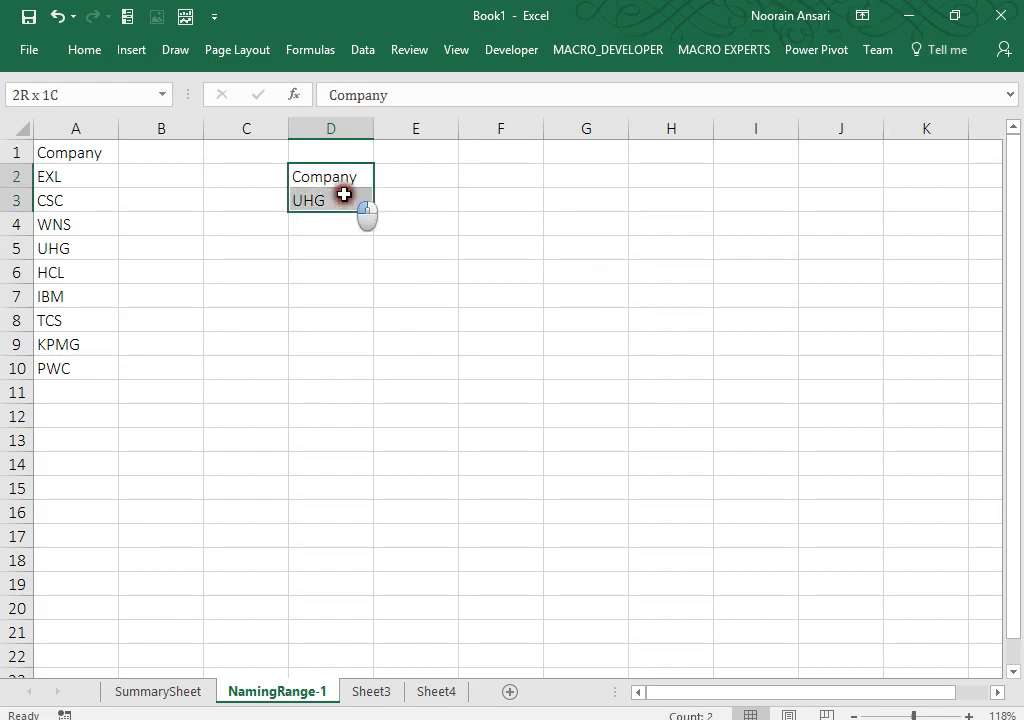
left_click(82, 50)
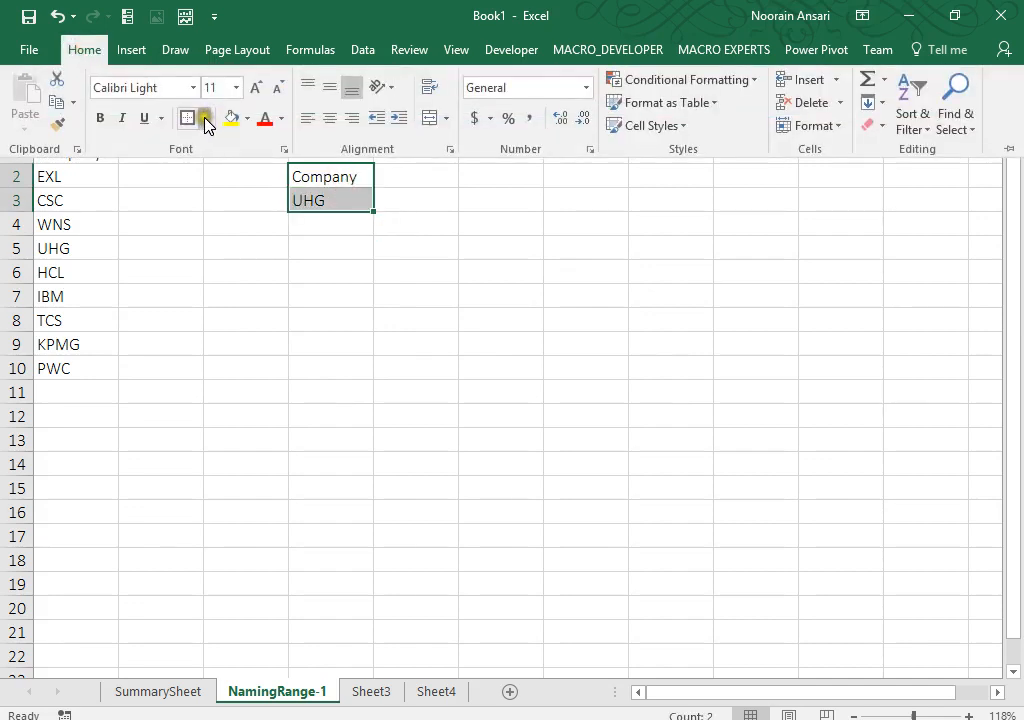
left_click(205, 121)
left_click(205, 336)
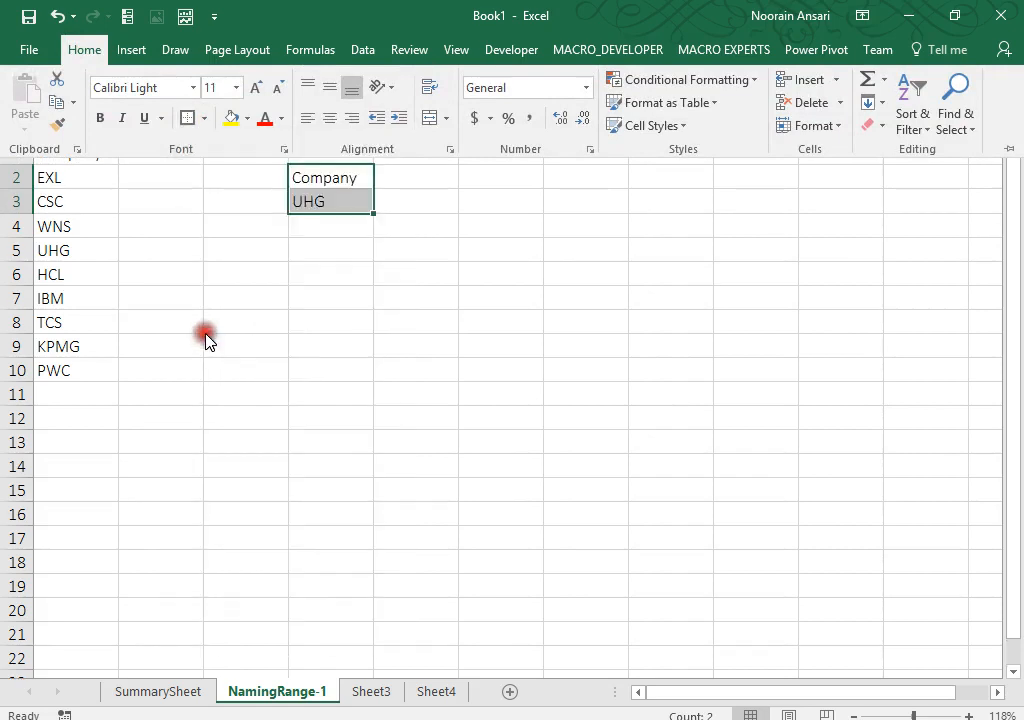
left_click(368, 282)
left_click(376, 292)
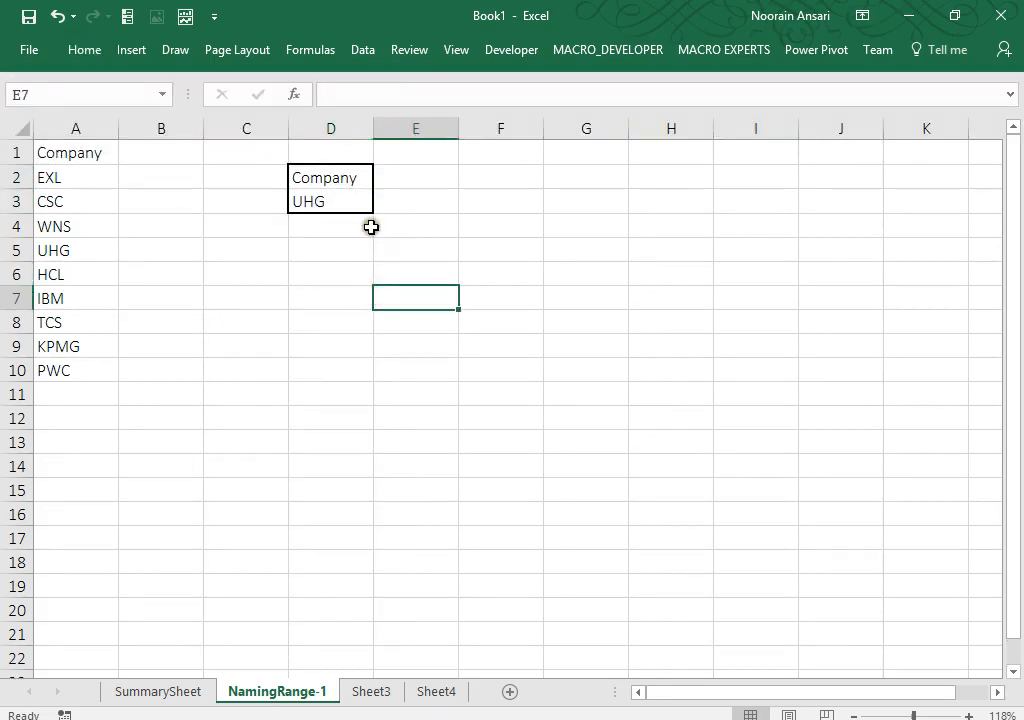
left_click(338, 208)
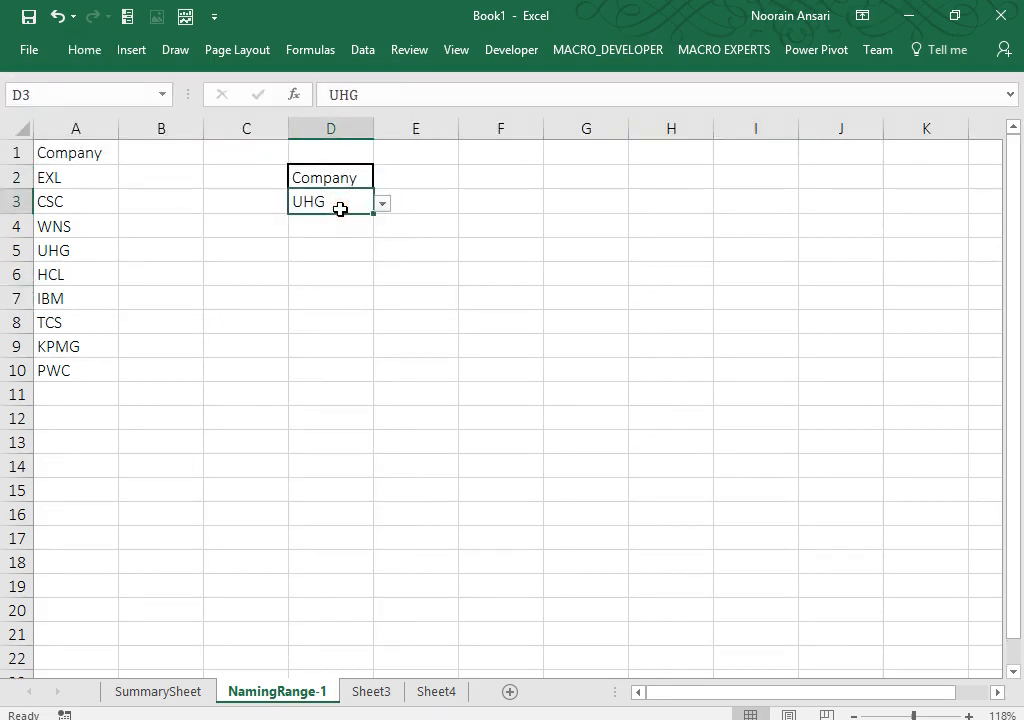
left_click(343, 170)
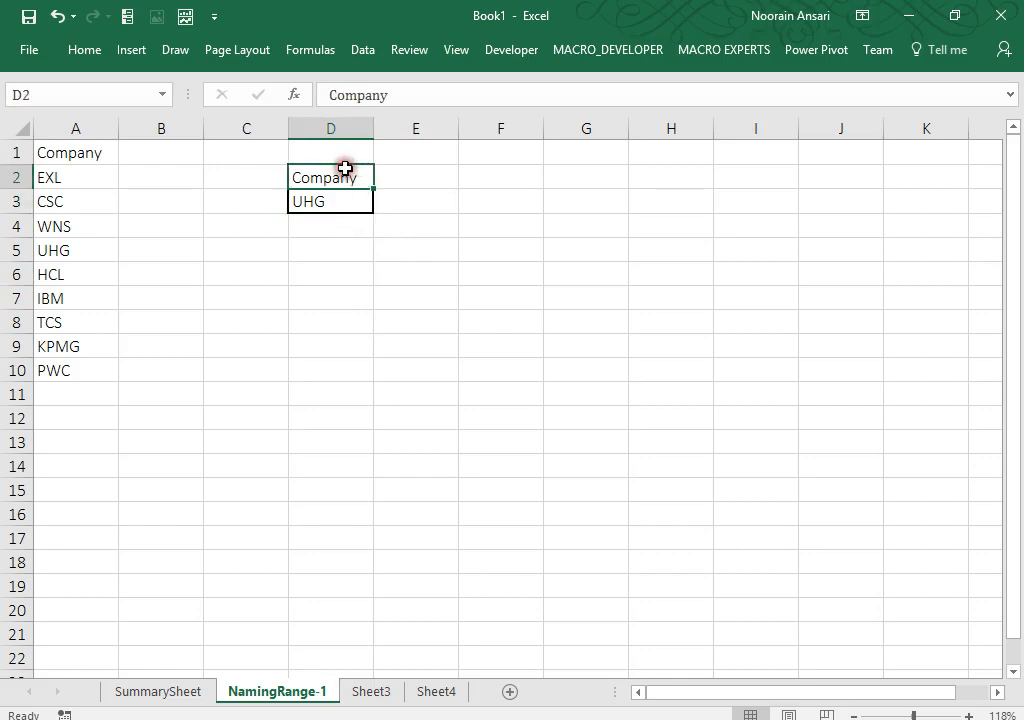
left_click(320, 302)
left_click(369, 194)
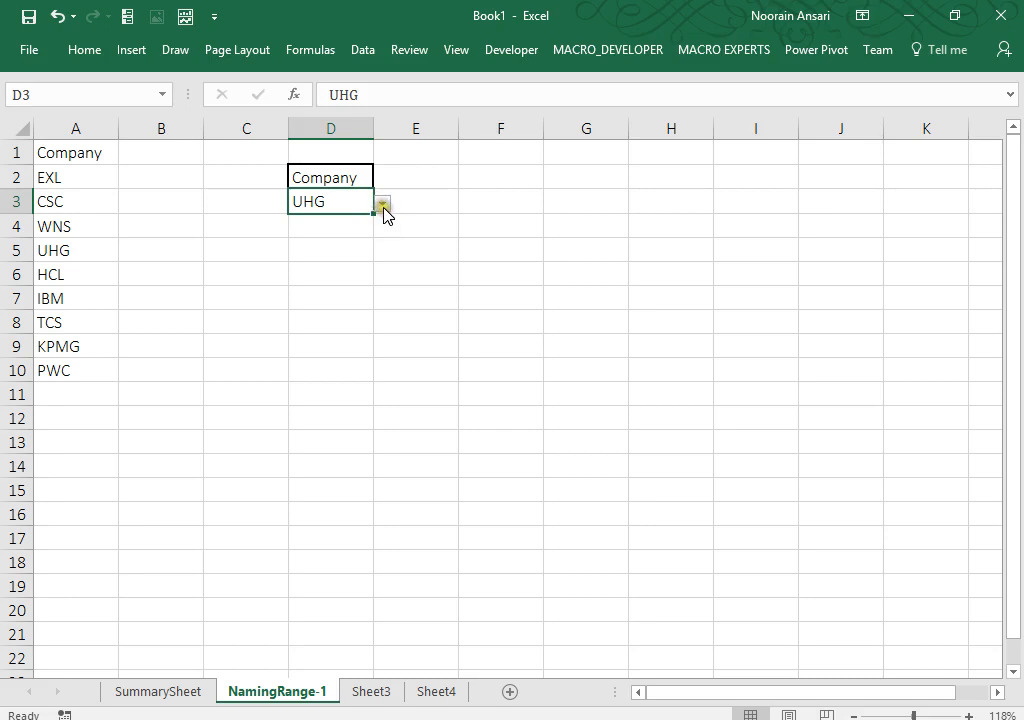
Step: Check D3's company dropdown list, select F3, and switch to the Developer tools
left_click(384, 207)
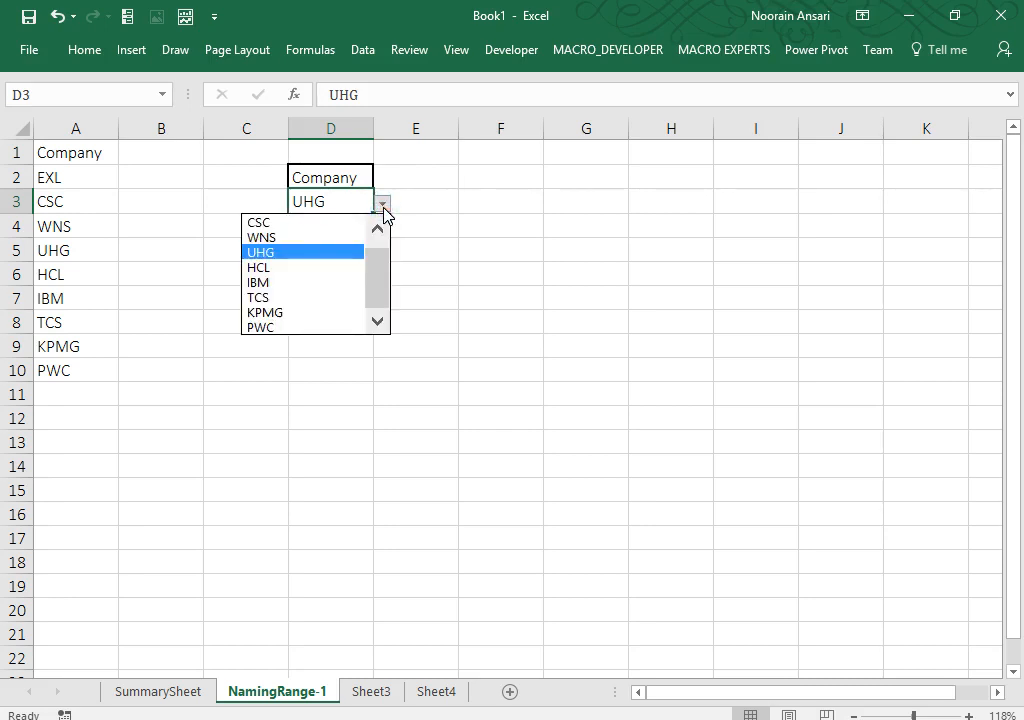
left_click(384, 207)
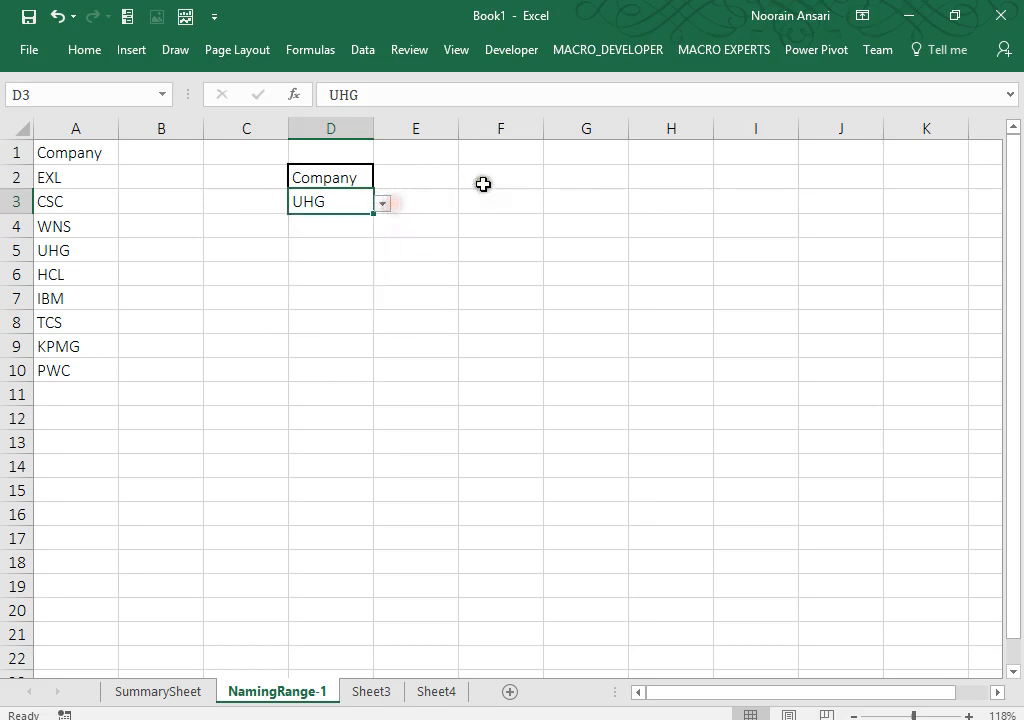
left_click(491, 192)
left_click(512, 60)
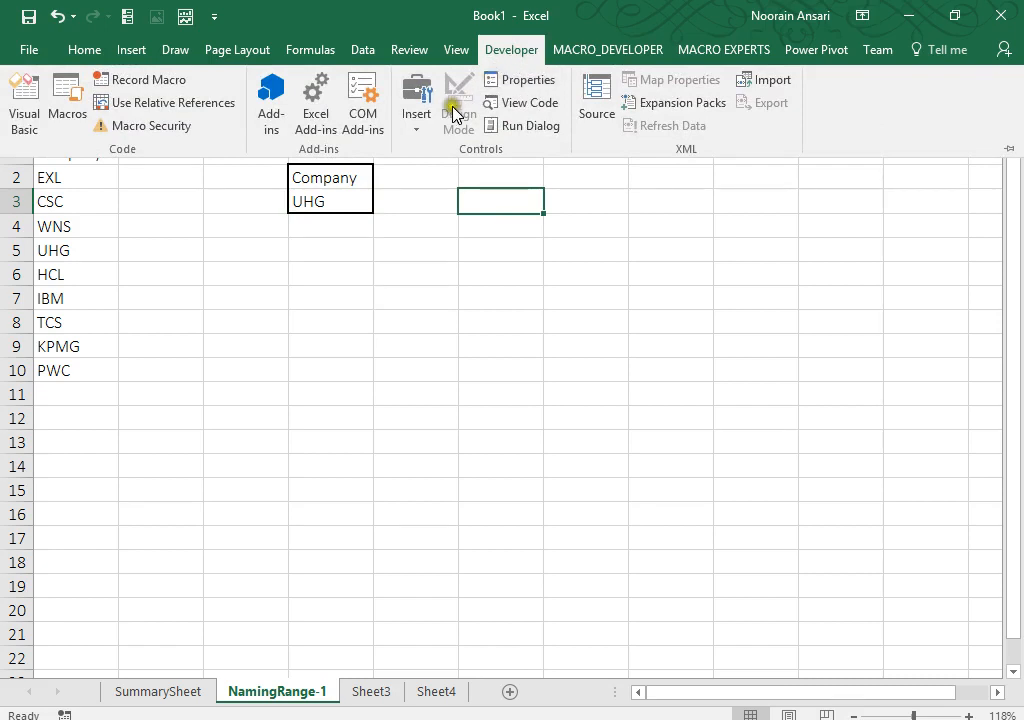
Step: Draw a Combo Box form control across cells E5 to G6
left_click(416, 126)
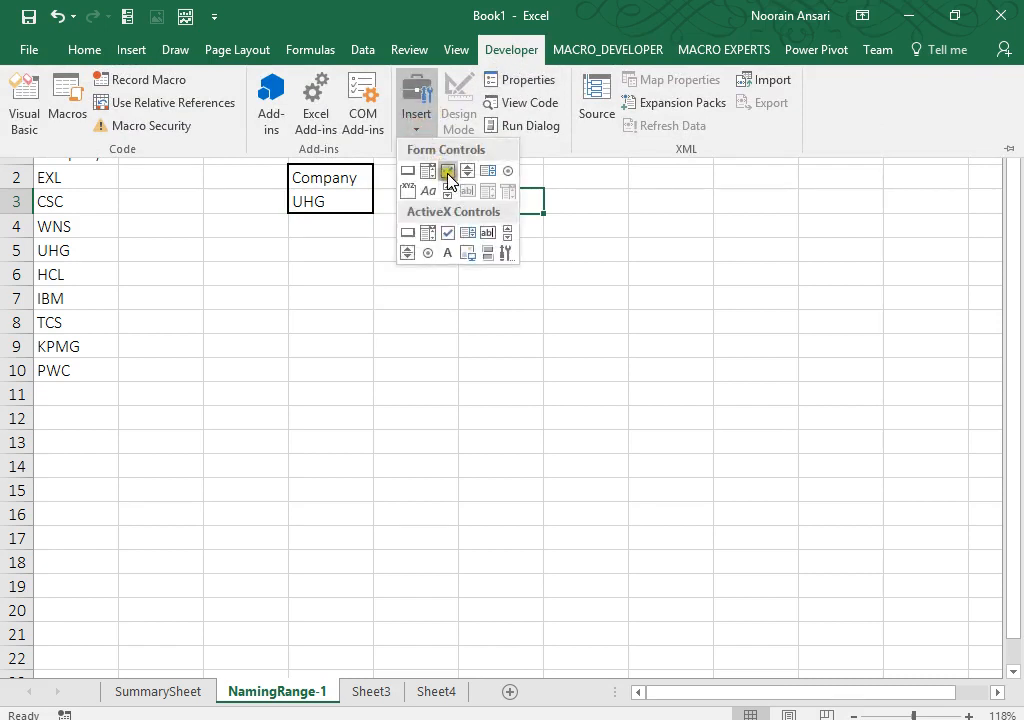
left_click(431, 172)
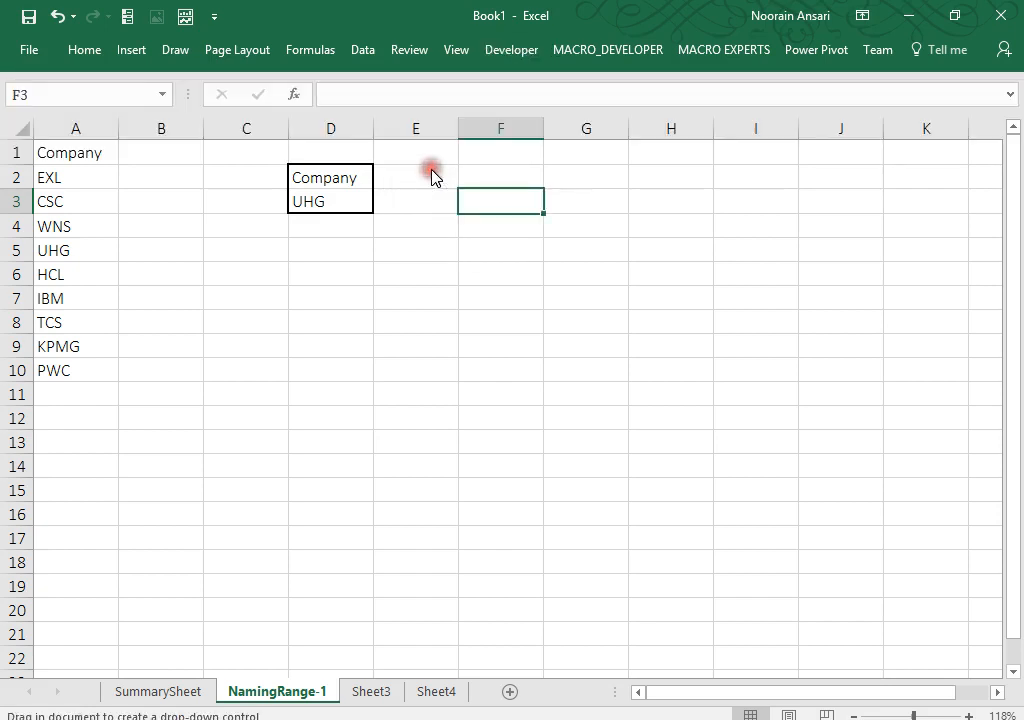
left_click_drag(450, 192, 582, 275)
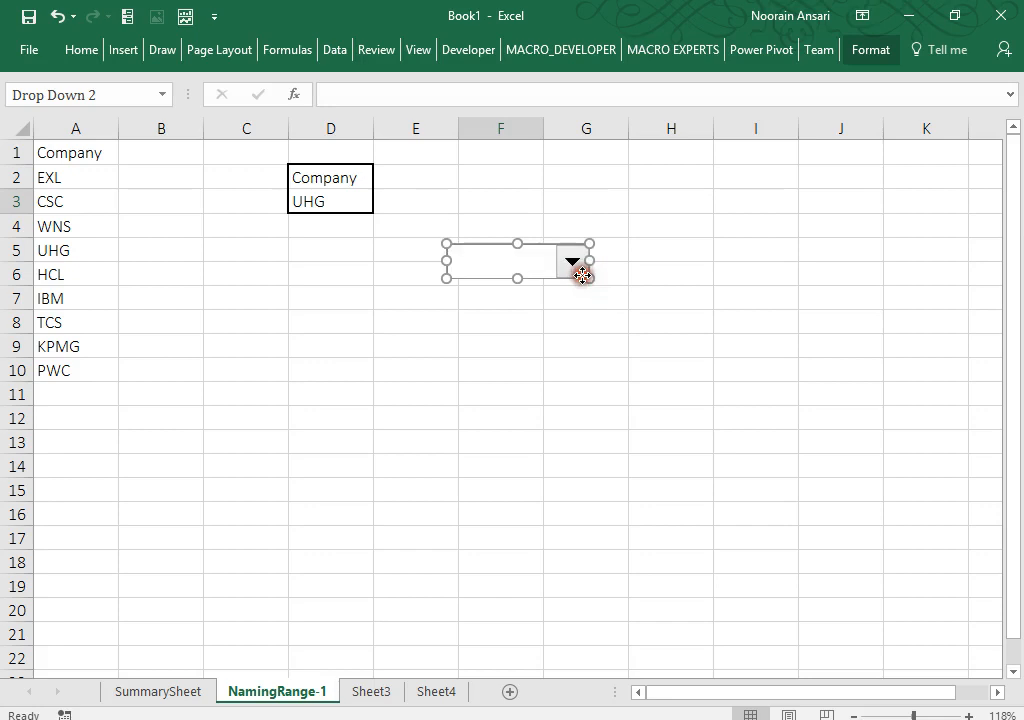
left_click(332, 52)
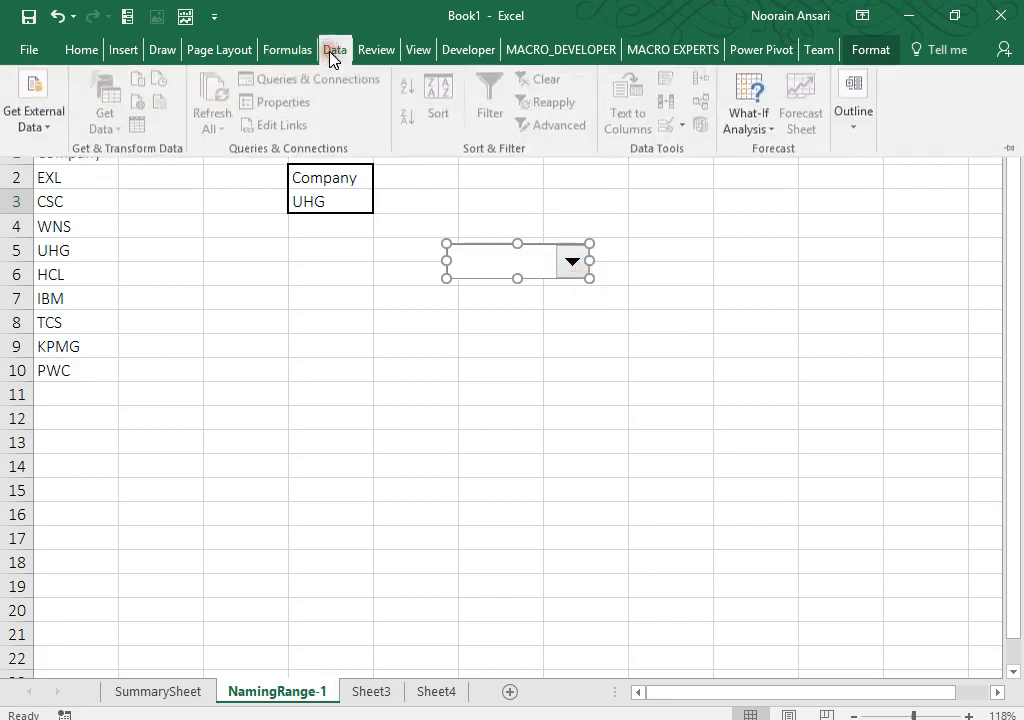
left_click(126, 52)
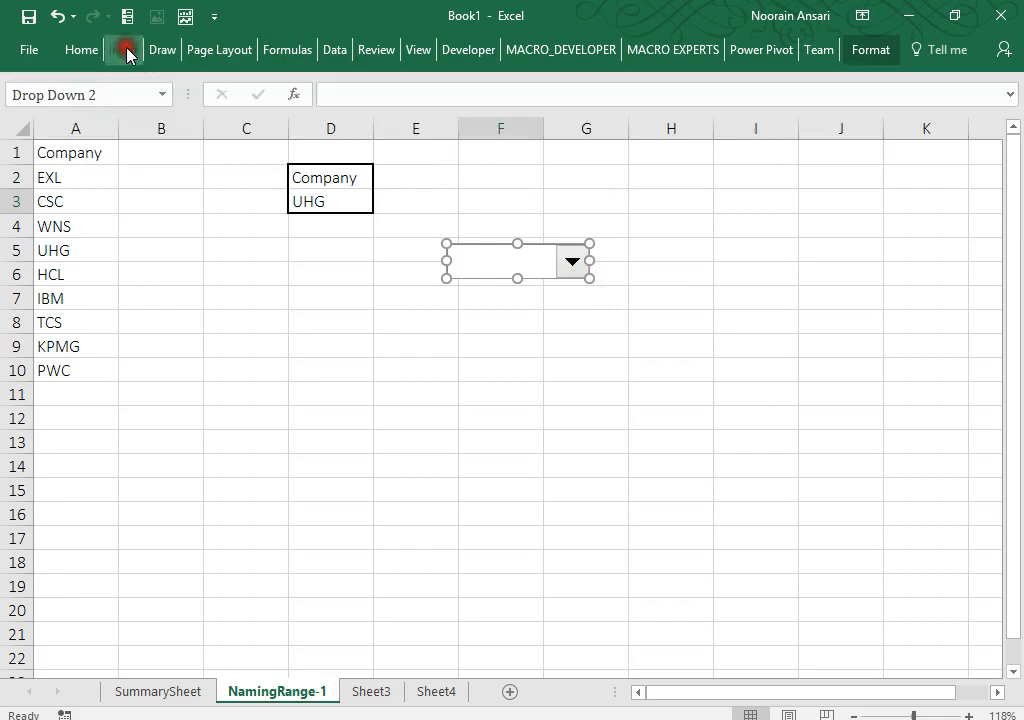
Step: Draw a rectangle shape over cells E2 to G3
left_click(128, 50)
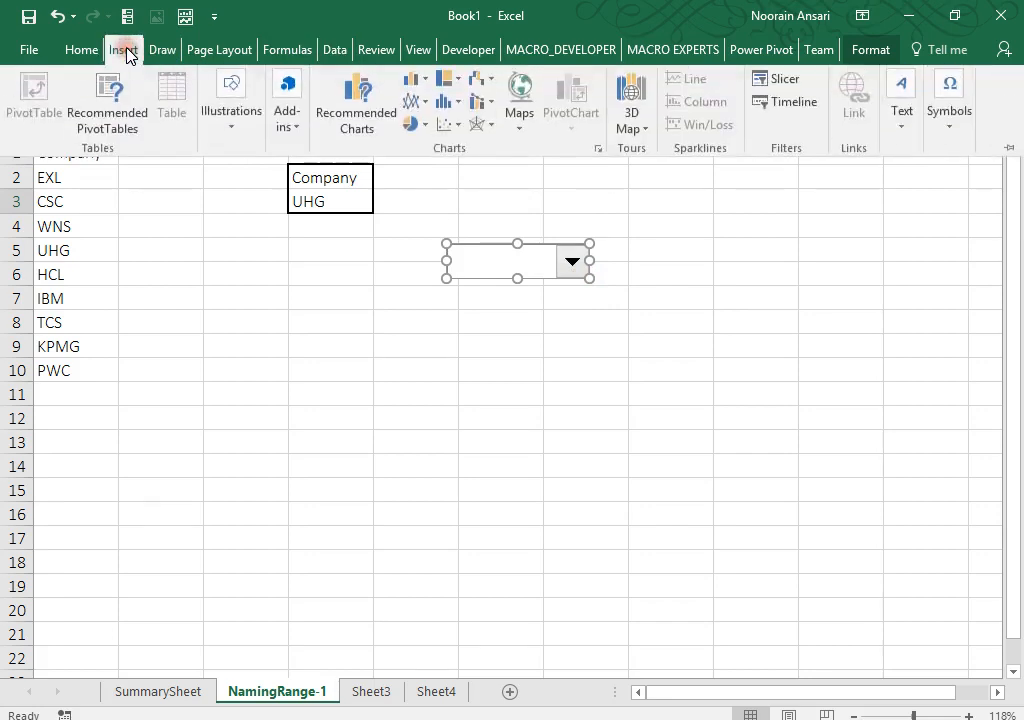
left_click(231, 130)
left_click(313, 210)
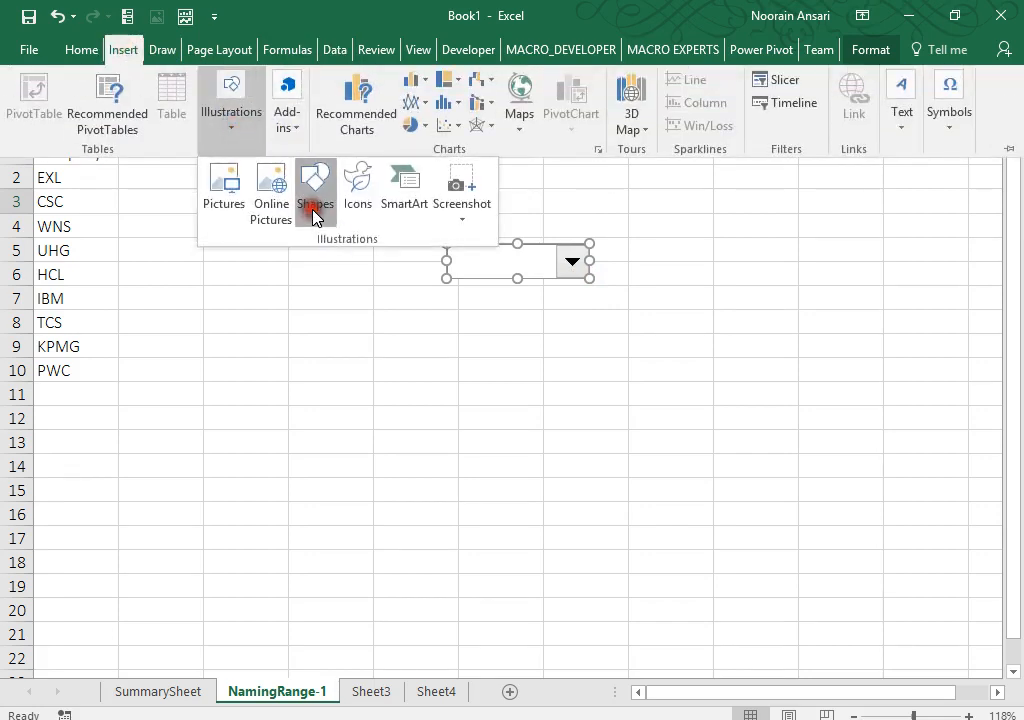
left_click(367, 265)
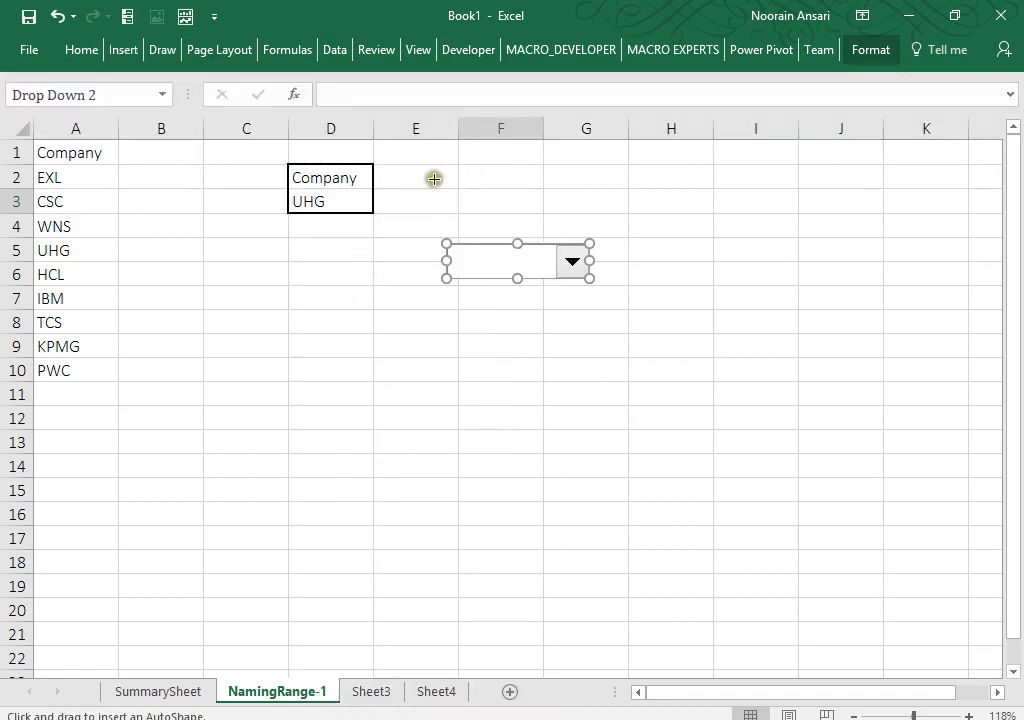
left_click_drag(434, 178, 613, 229)
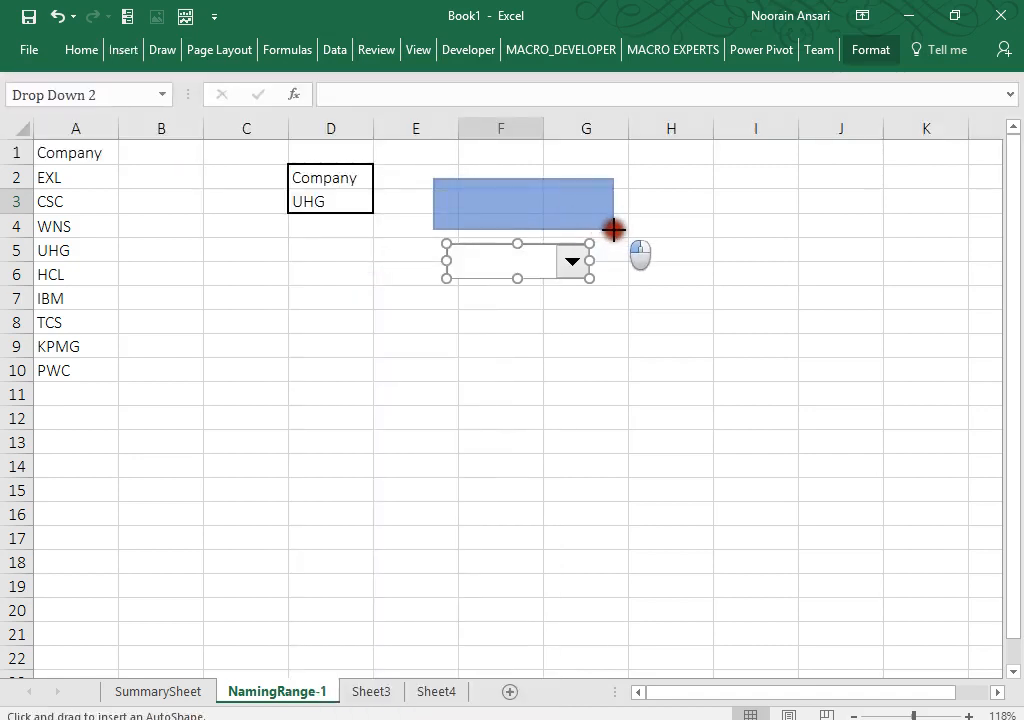
Step: Move the combo box onto the rectangle and send the rectangle to back
right_click(551, 266)
left_click(528, 264)
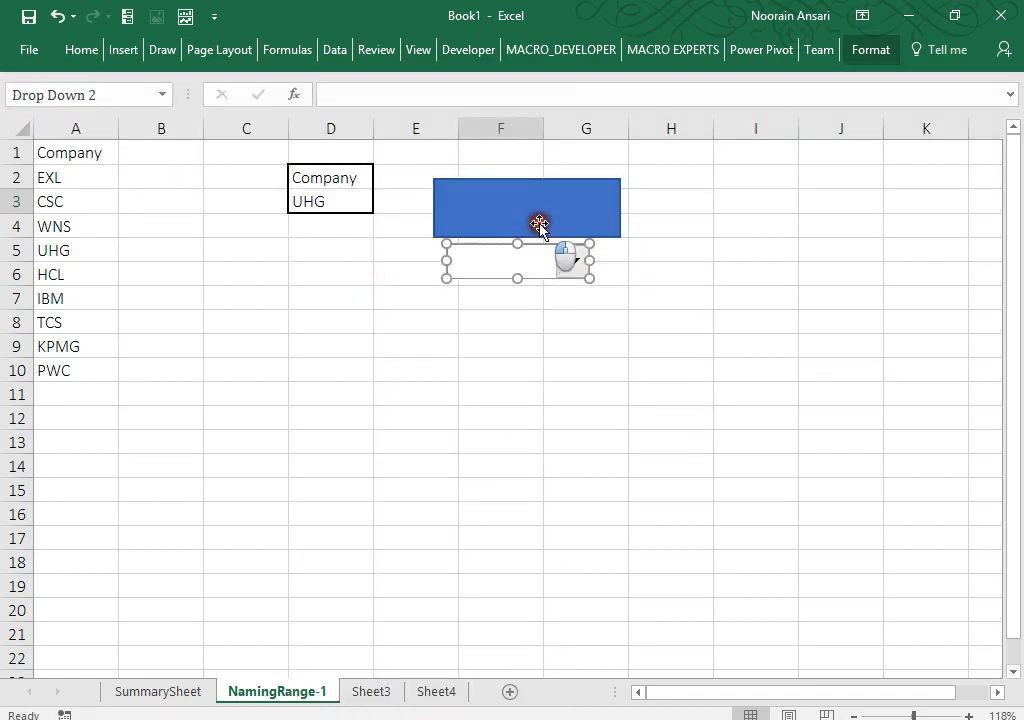
left_click_drag(528, 243, 537, 204)
left_click(536, 204)
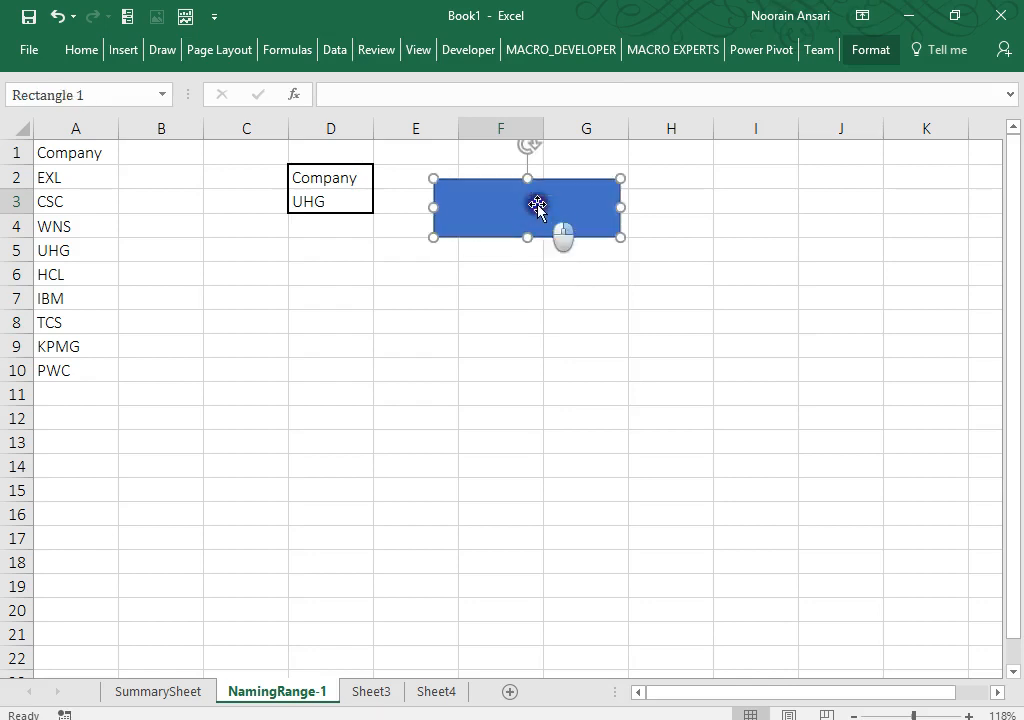
right_click(537, 206)
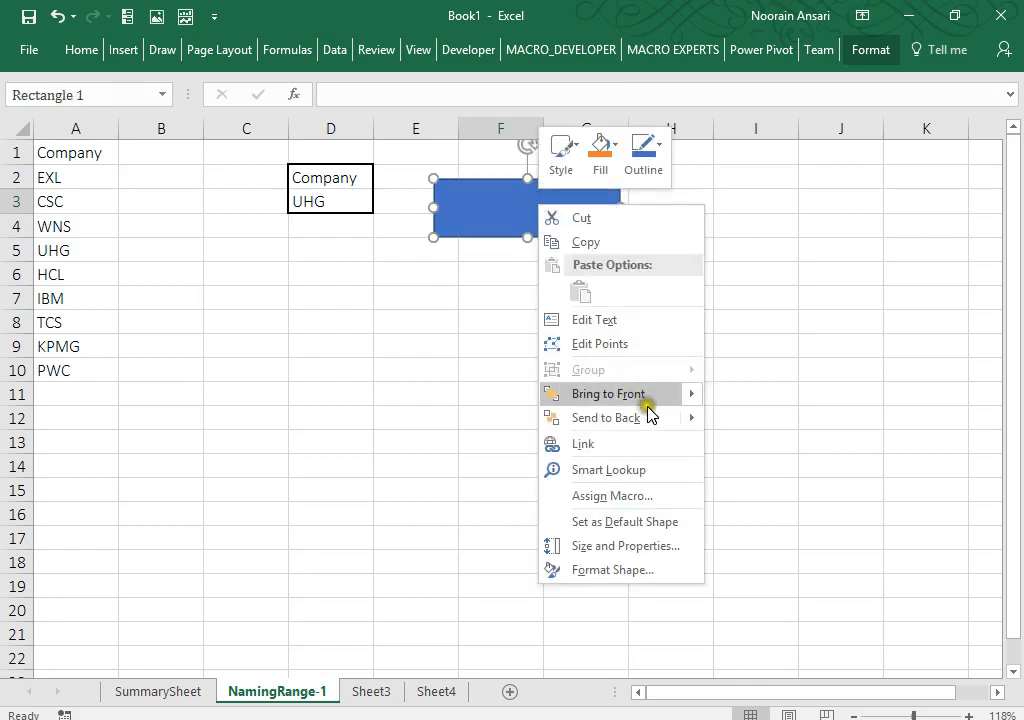
mouse_move(696, 427)
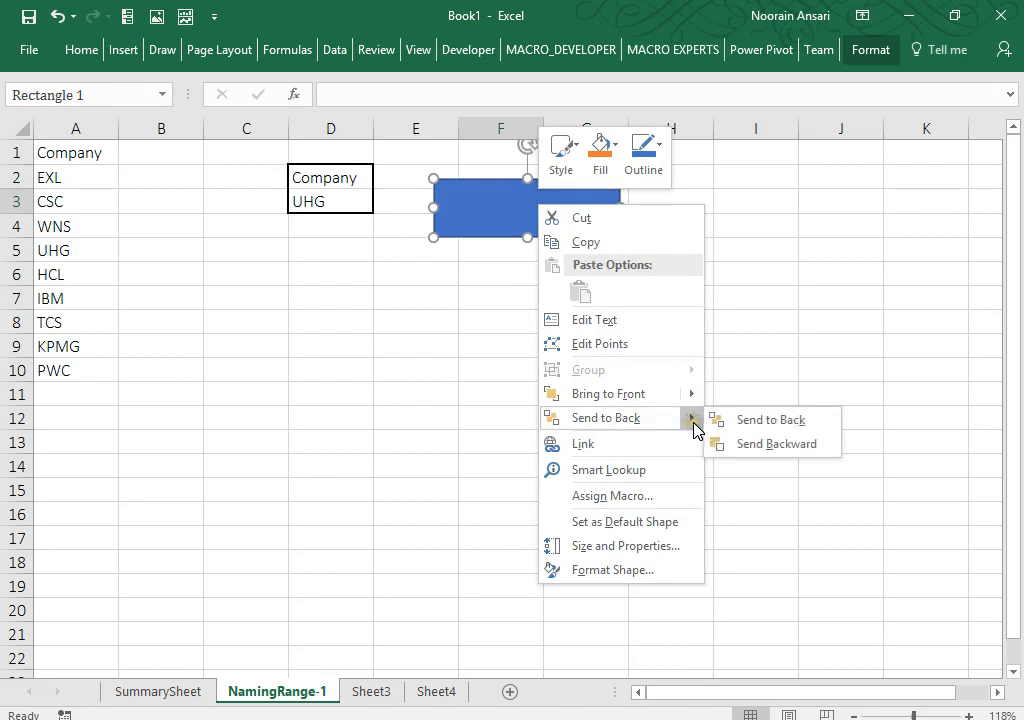
left_click(752, 425)
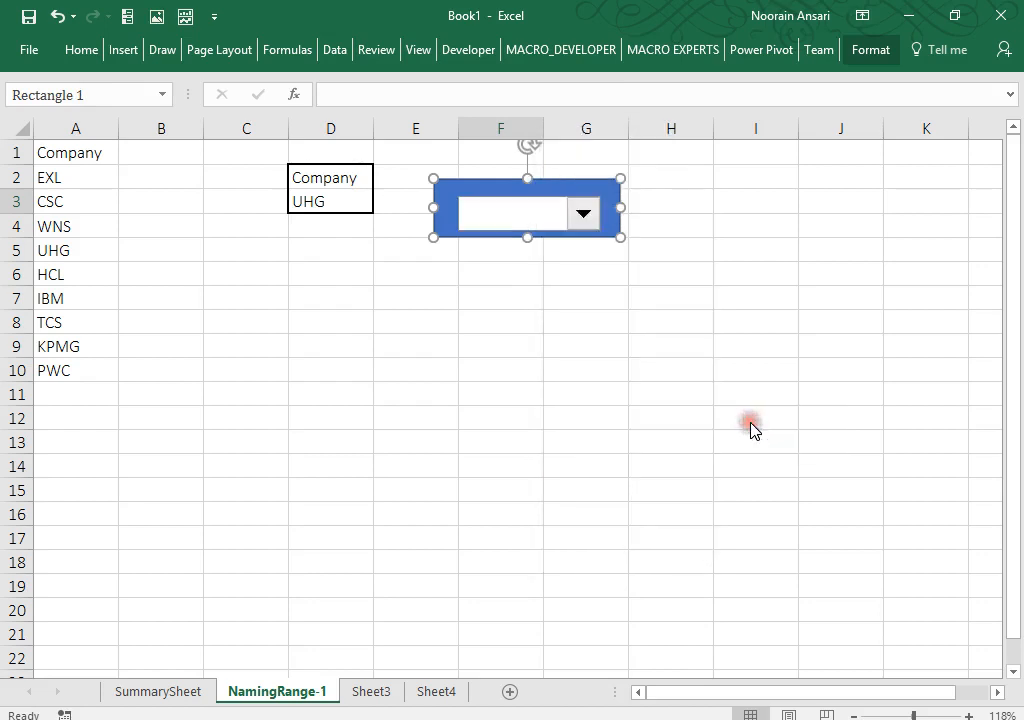
Step: Nudge the combo box up and left to sit inside the rectangle
left_click(526, 211)
left_click(527, 213)
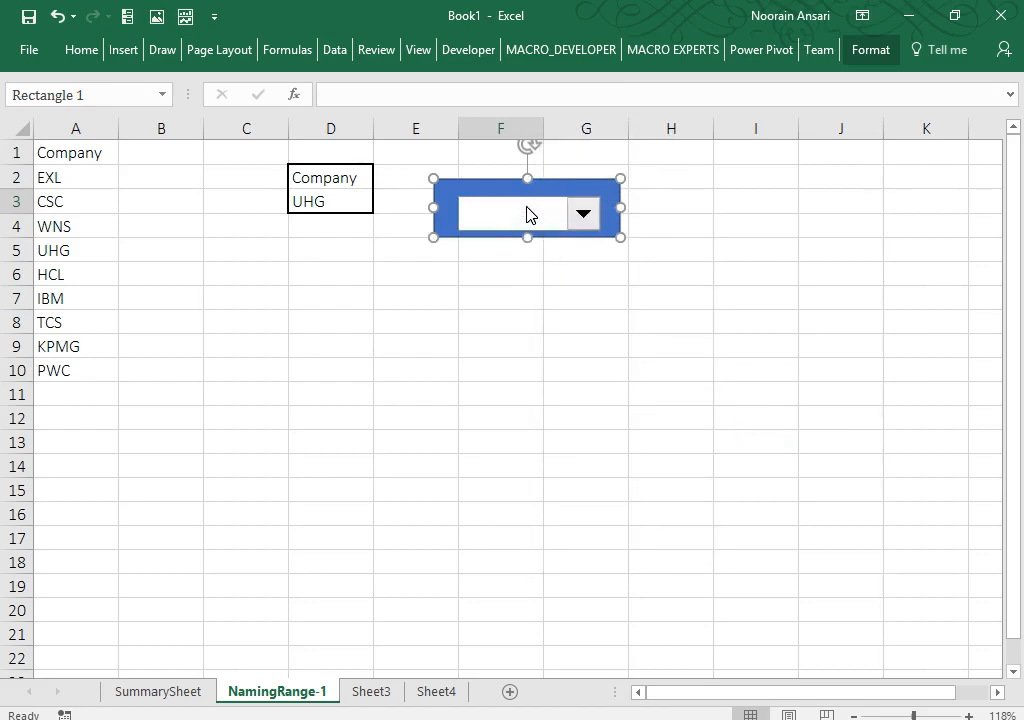
right_click(527, 213)
left_click(471, 201)
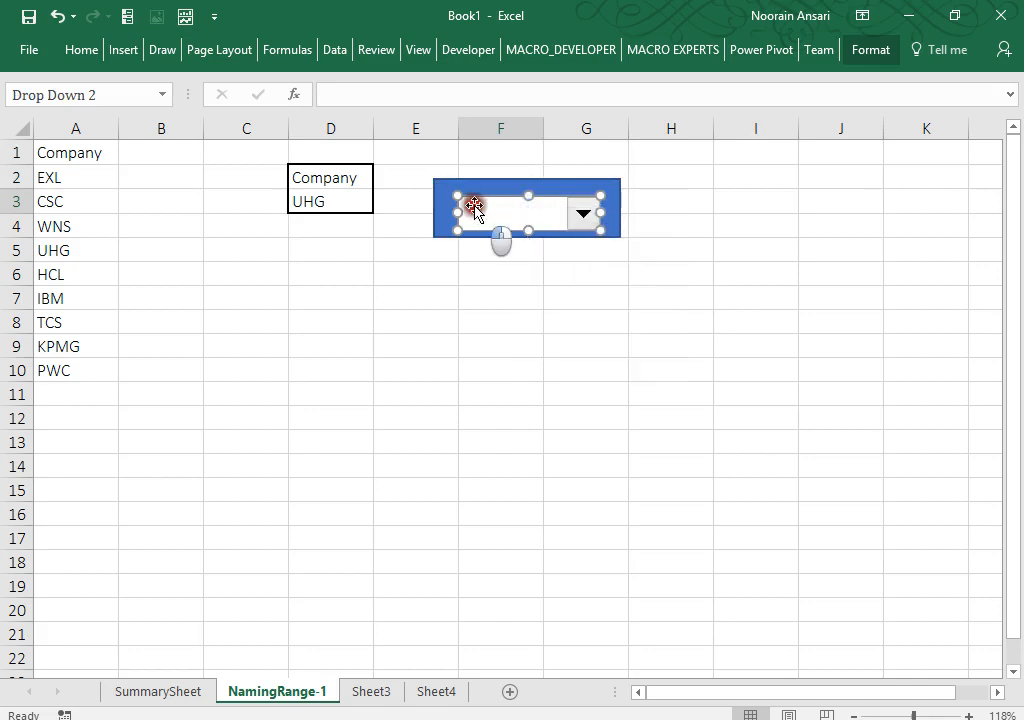
left_click_drag(467, 200, 465, 195)
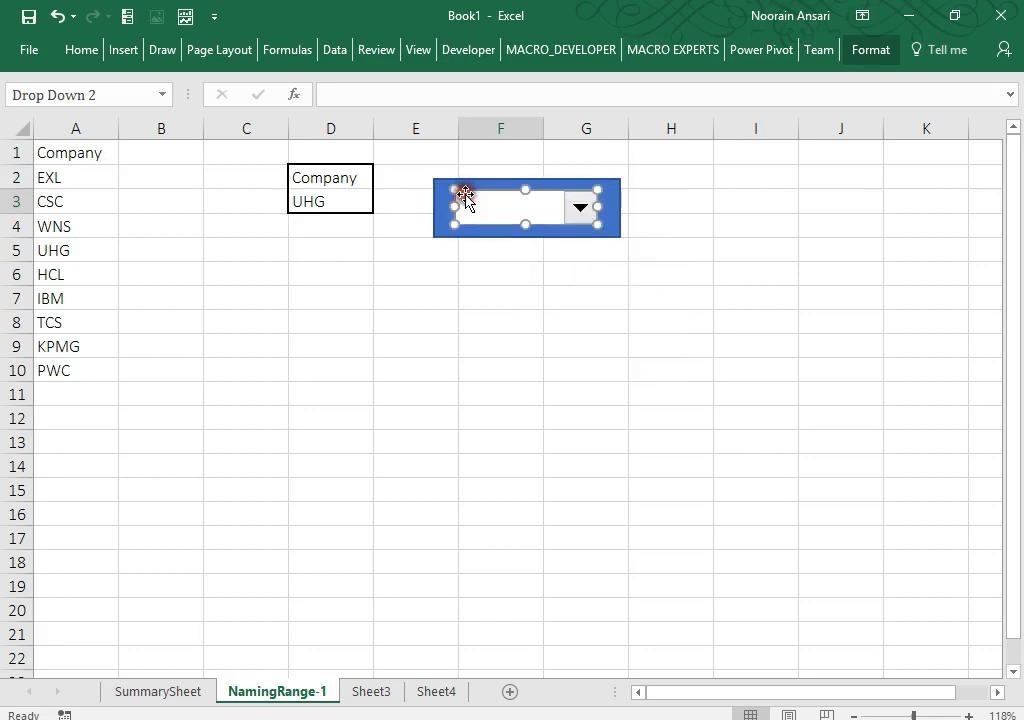
left_click(617, 203)
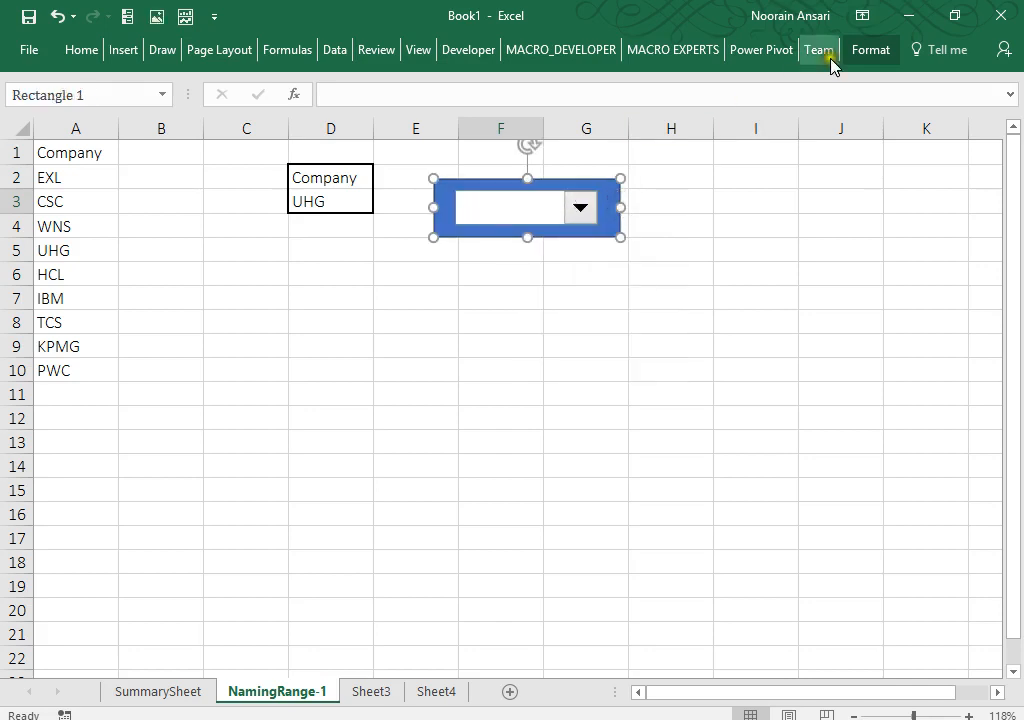
Step: Give the backing rectangle a light grey gradient theme fill and a preset bevel effect
left_click(860, 52)
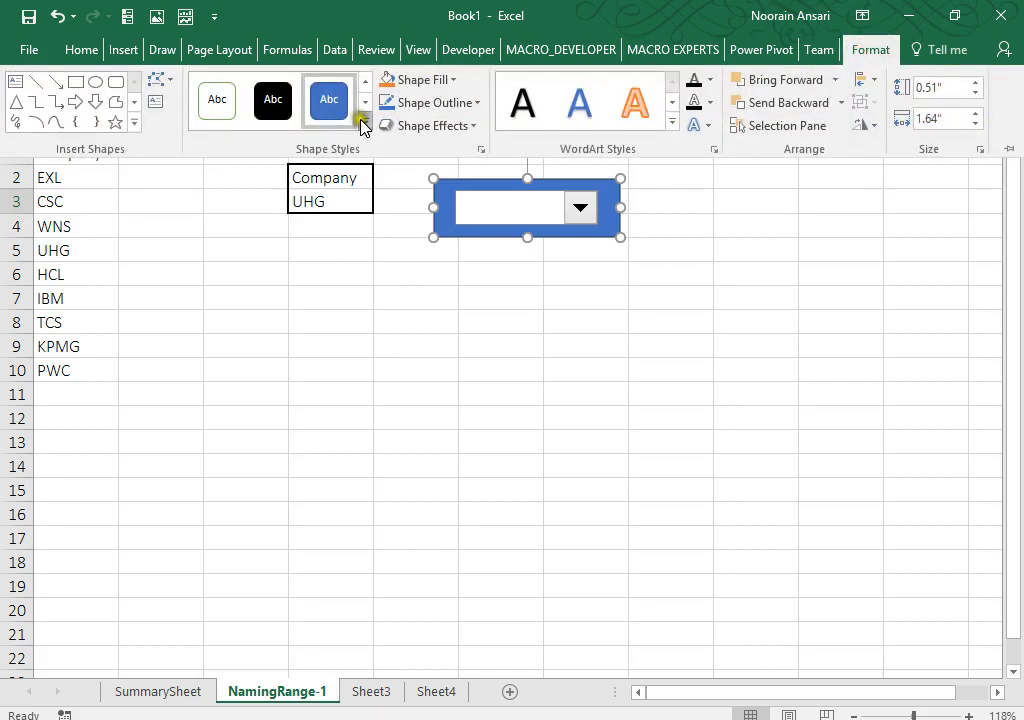
left_click(363, 123)
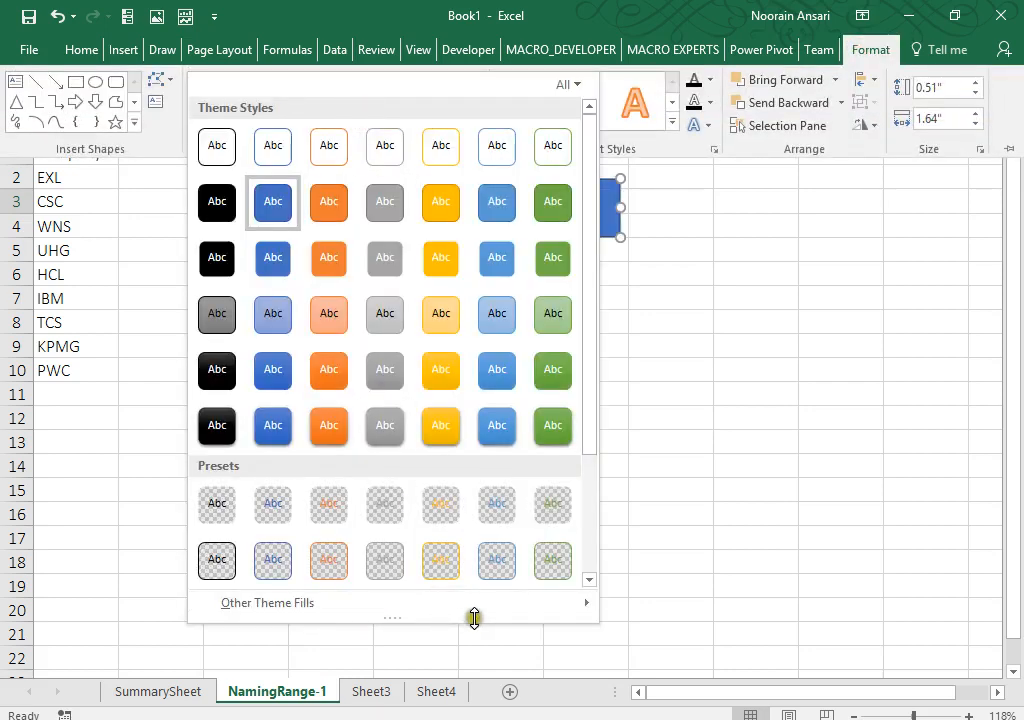
mouse_move(580, 604)
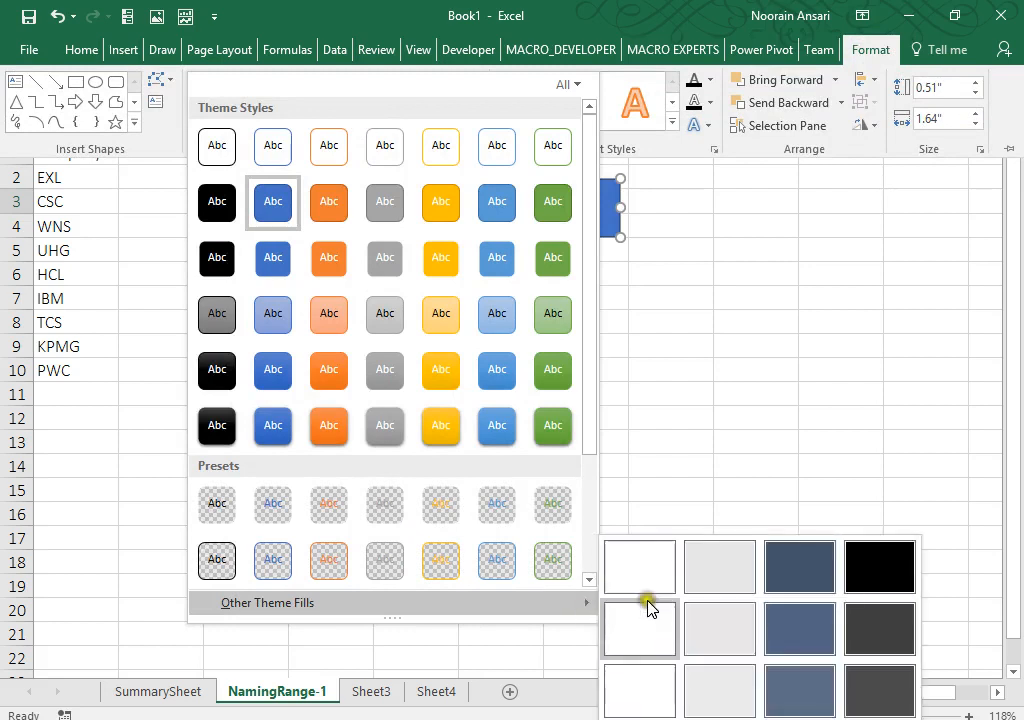
left_click(726, 700)
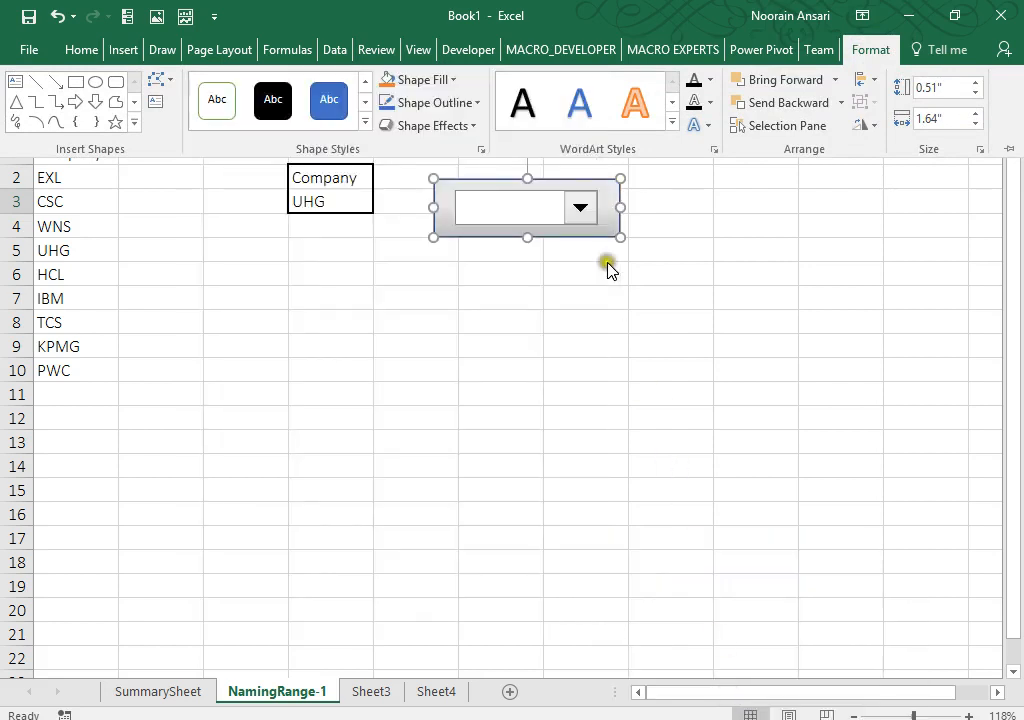
left_click(474, 127)
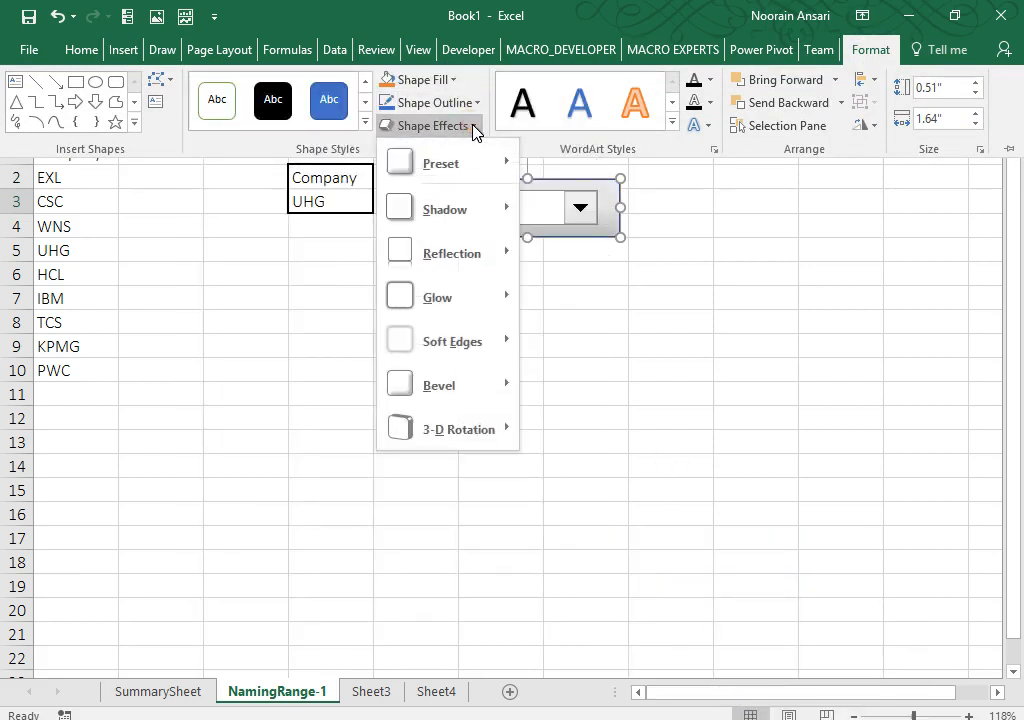
mouse_move(503, 389)
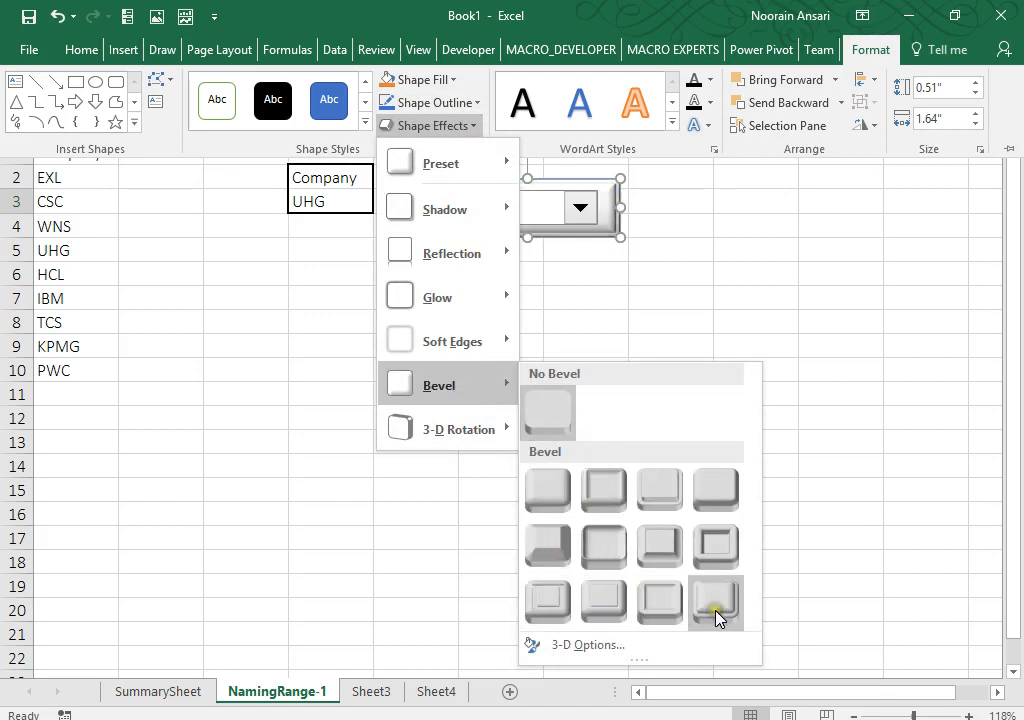
left_click(589, 606)
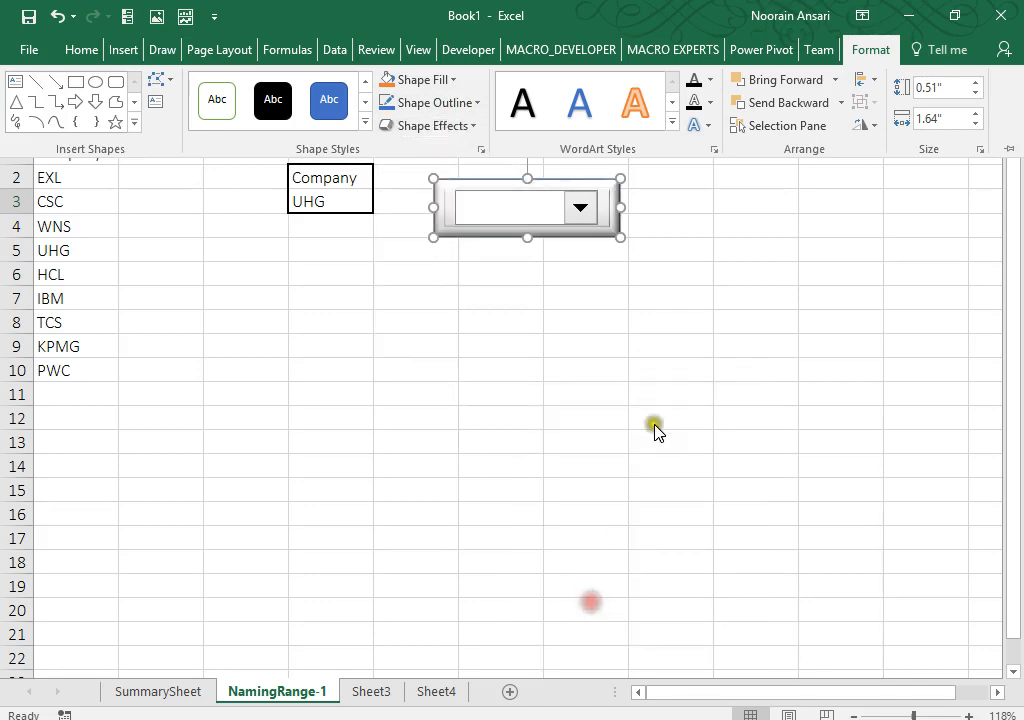
key("ctrl+F1")
left_click(660, 425)
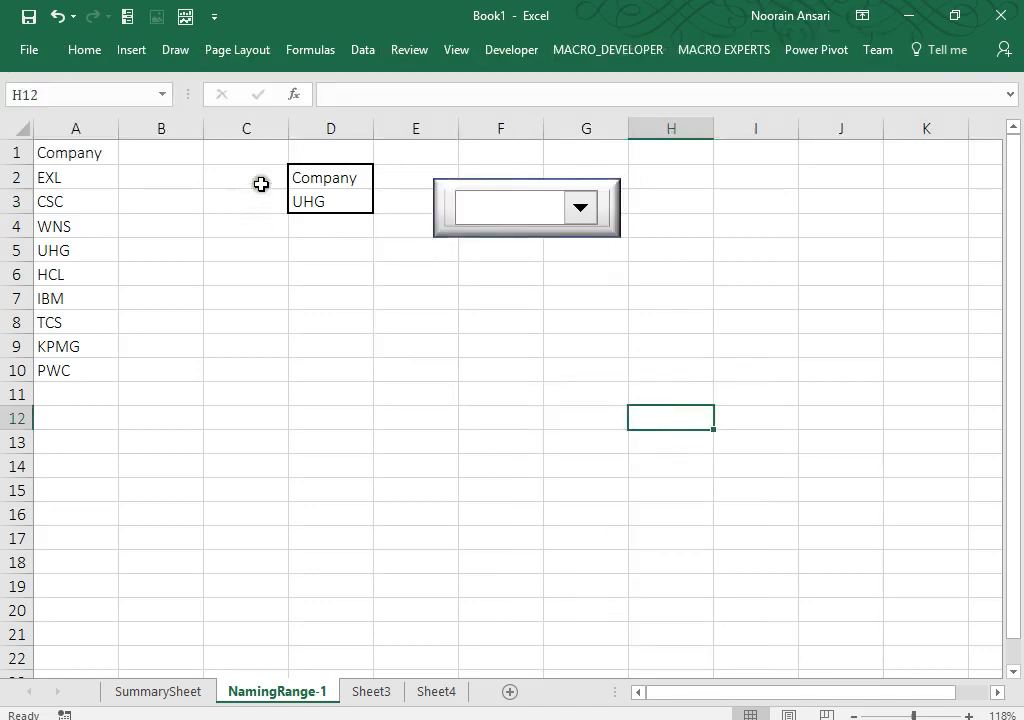
Step: Set the combo box's input range to Company and enable 3-D shading
left_click(300, 205)
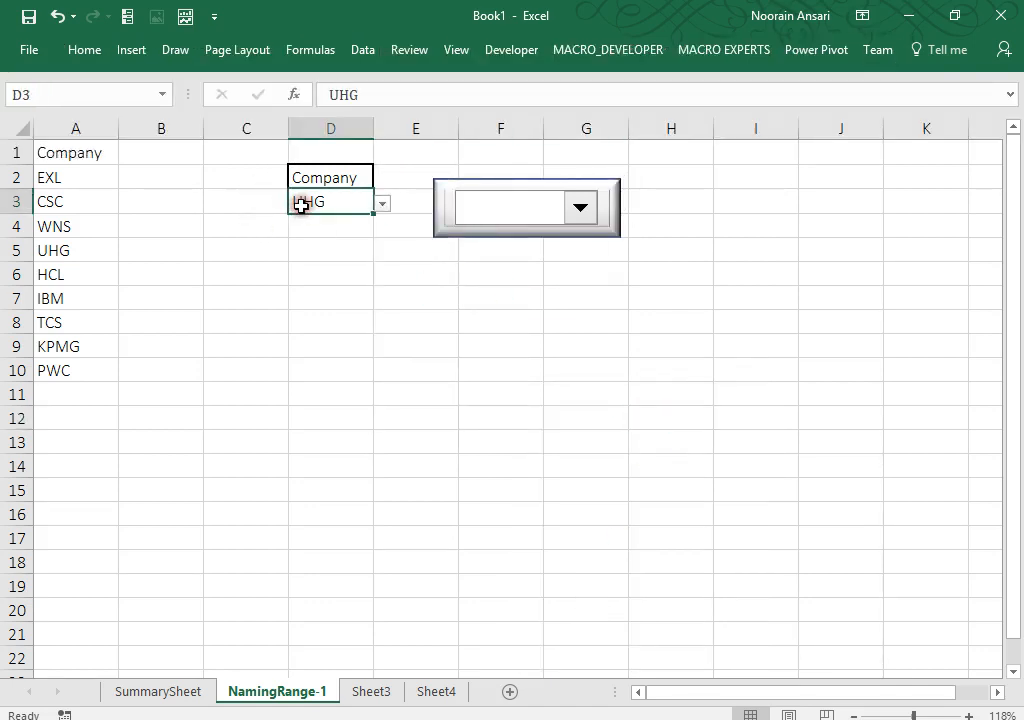
left_click(489, 214)
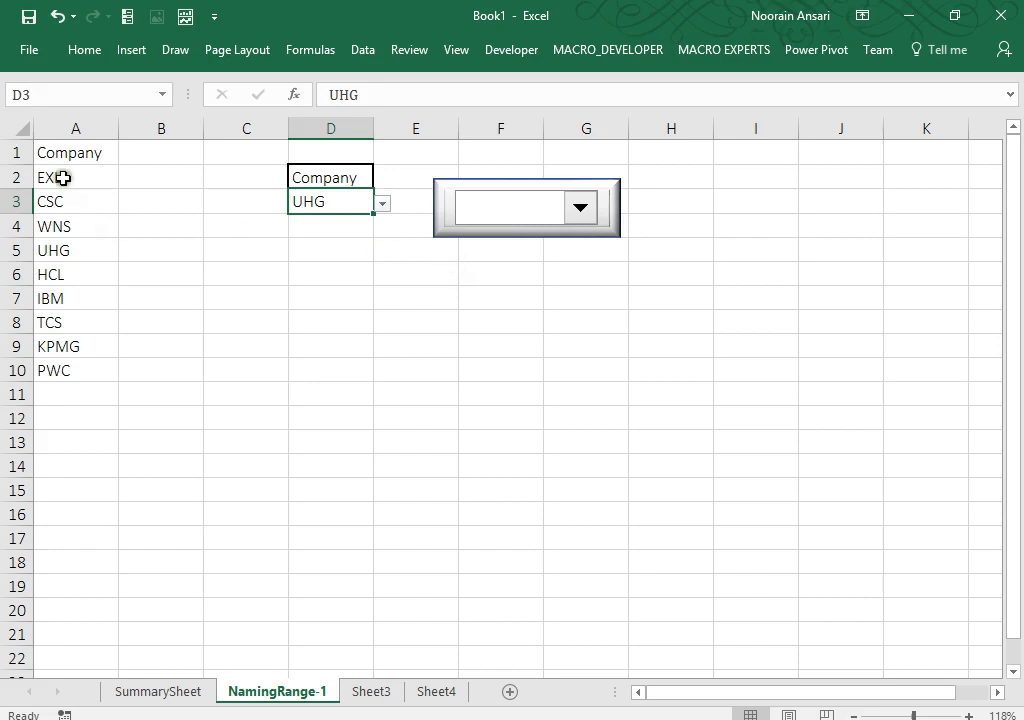
left_click_drag(64, 176, 63, 357)
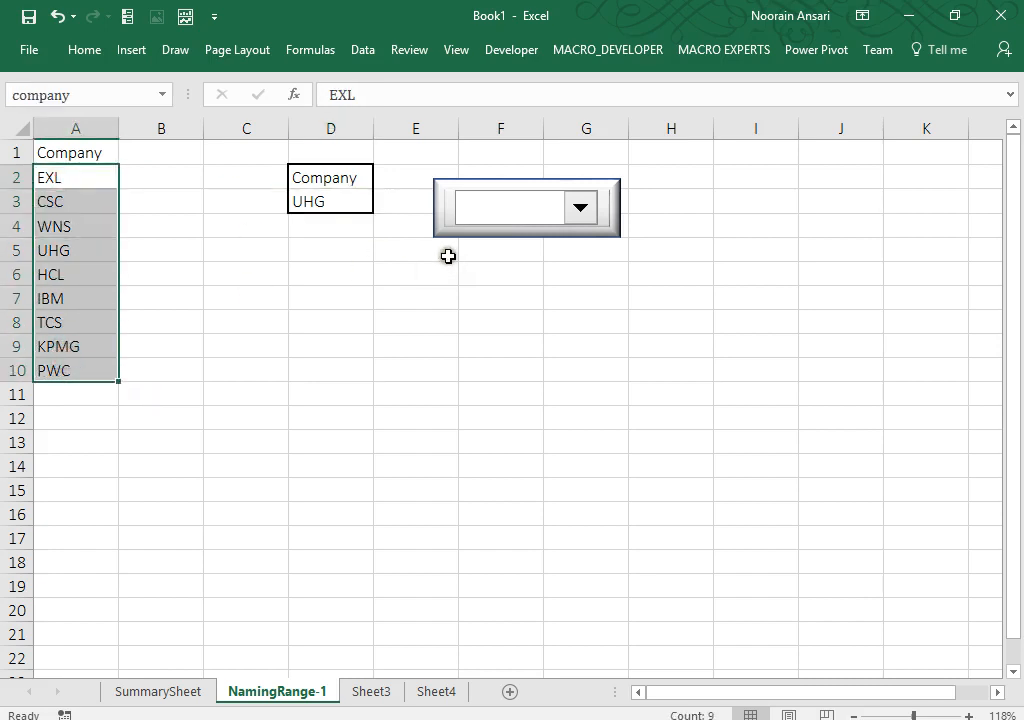
left_click(503, 224)
right_click(499, 217)
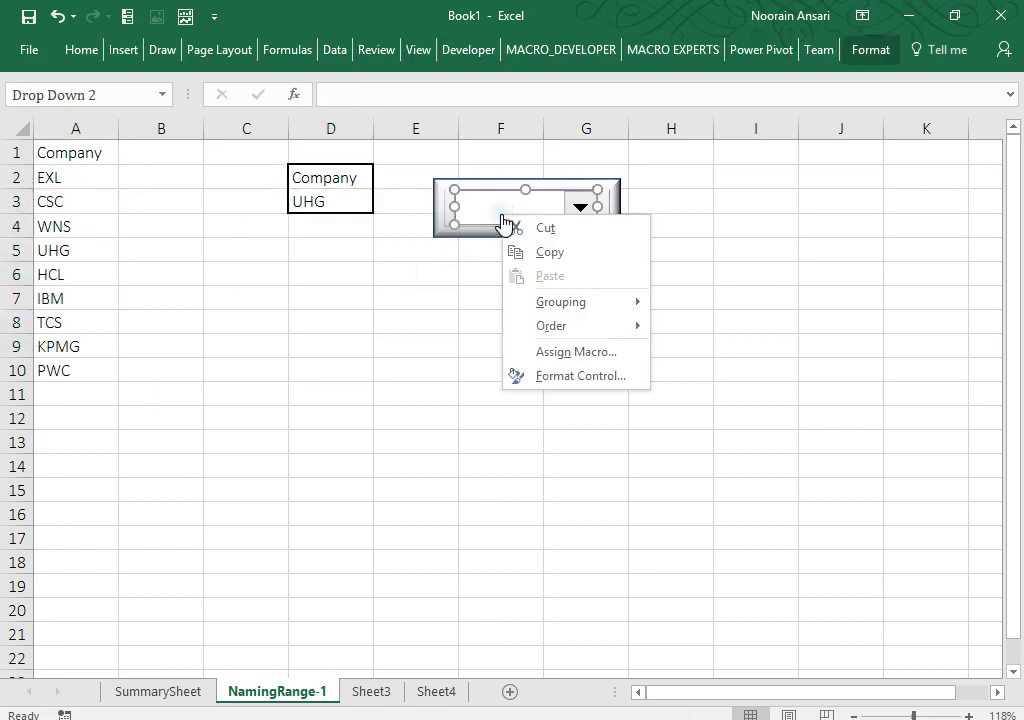
left_click(562, 376)
left_click(571, 154)
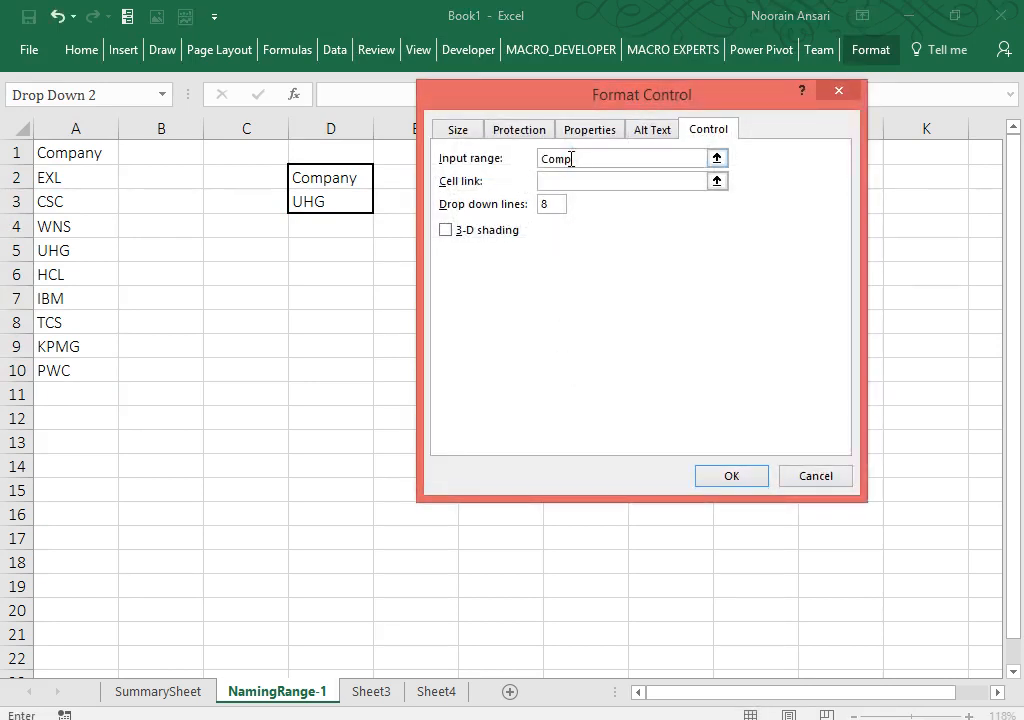
left_click(458, 238)
left_click(758, 474)
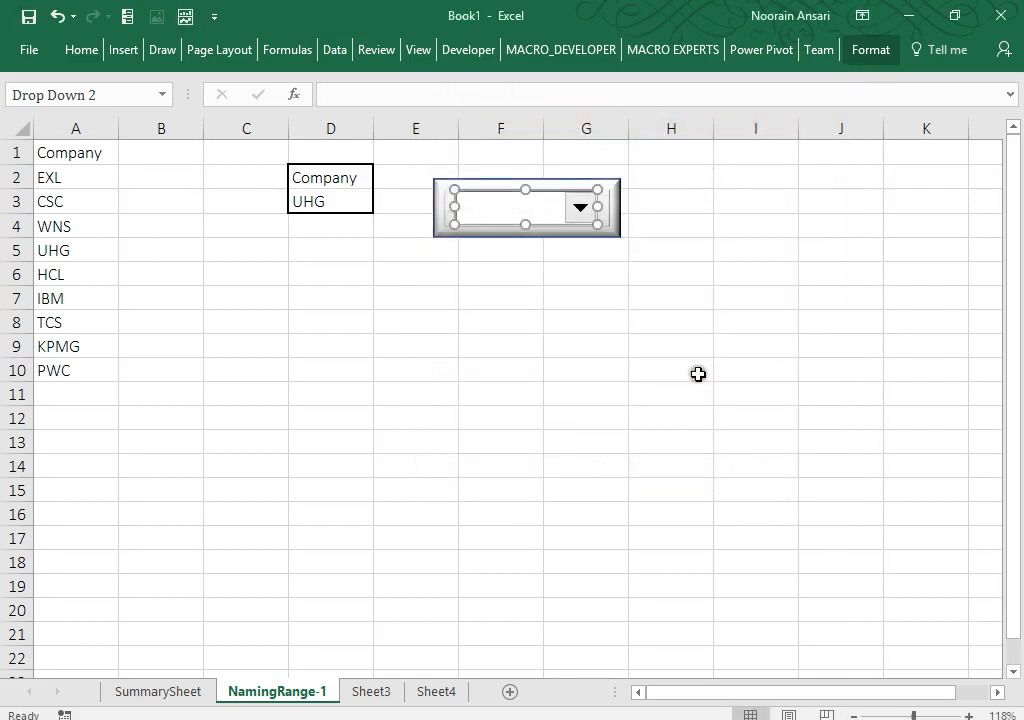
Step: Choose IBM from the combo box's company list
left_click(697, 370)
left_click(581, 209)
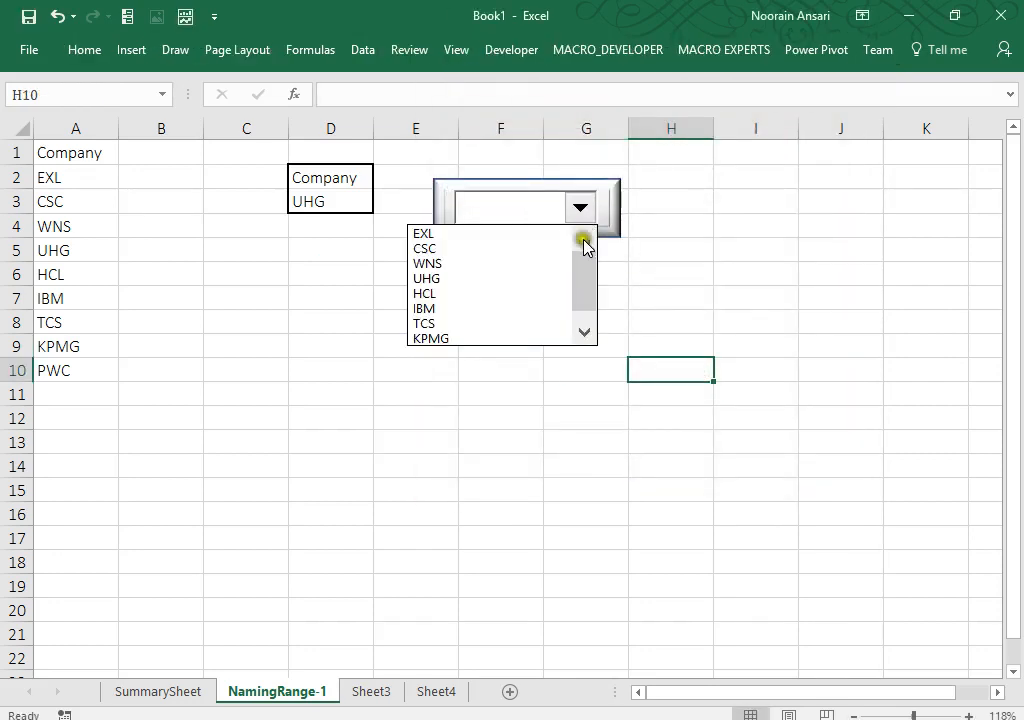
left_click_drag(583, 245, 588, 295)
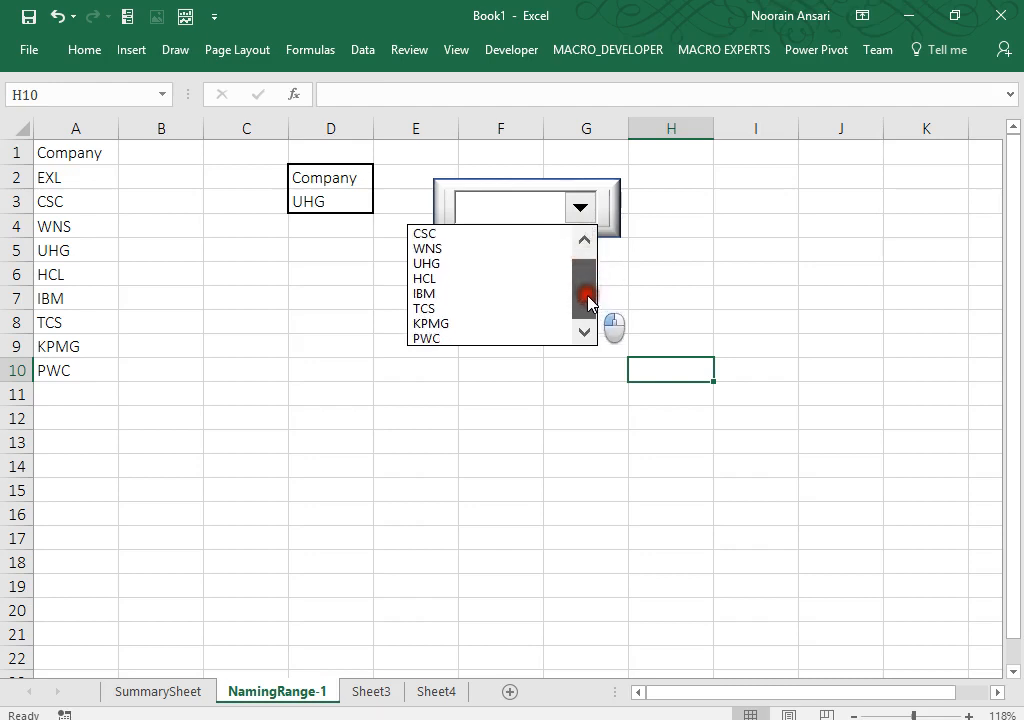
left_click(473, 293)
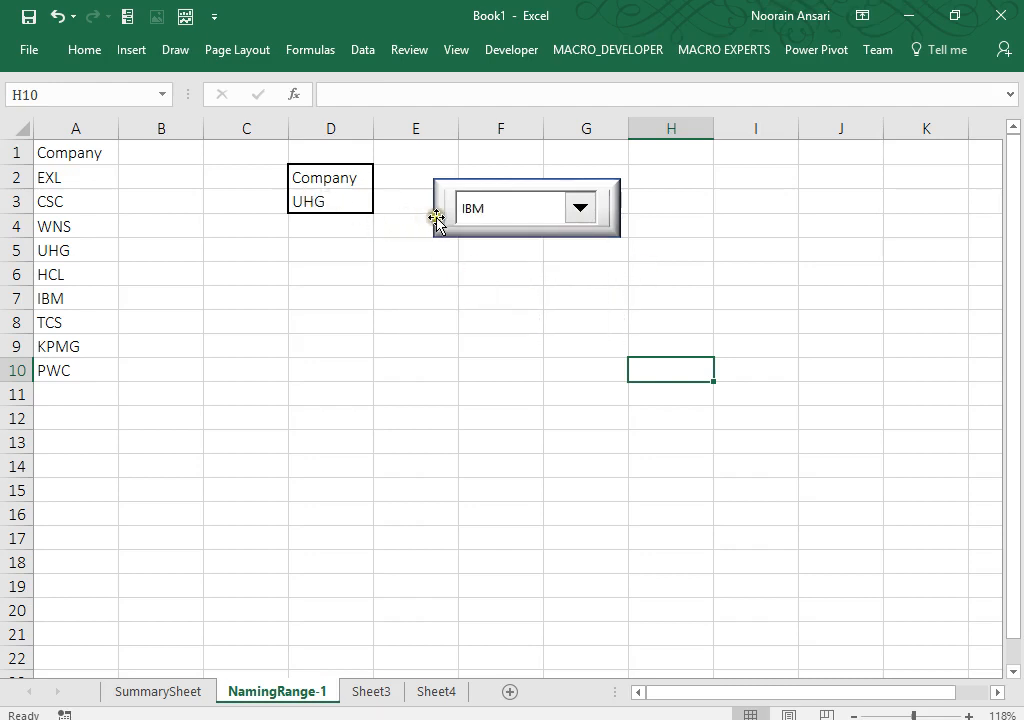
left_click(475, 210)
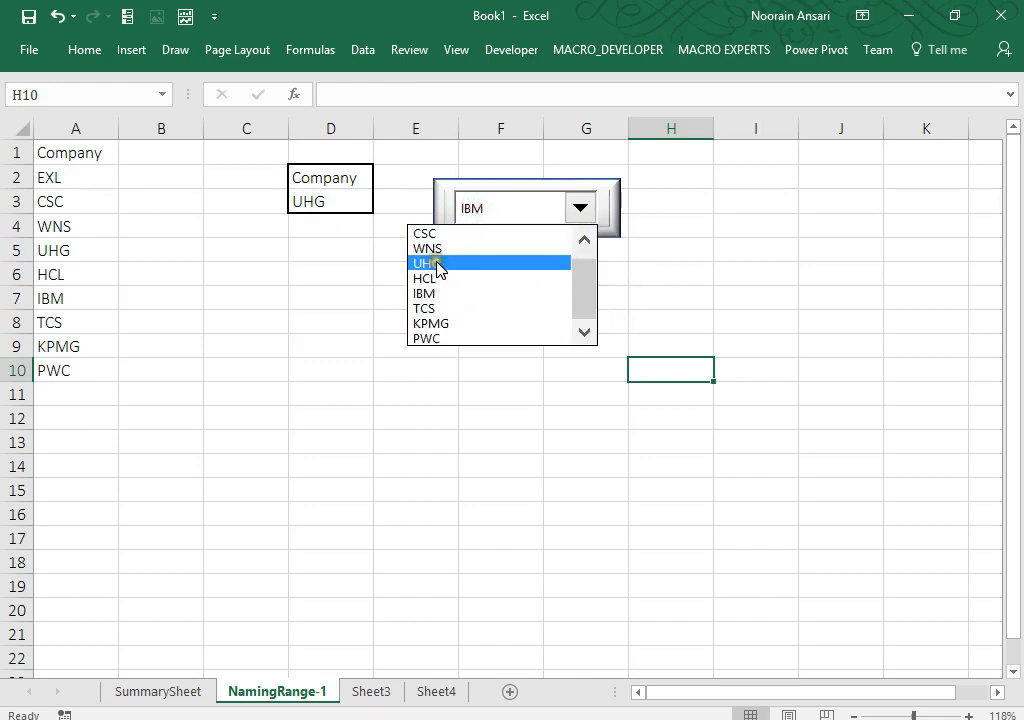
left_click(318, 290)
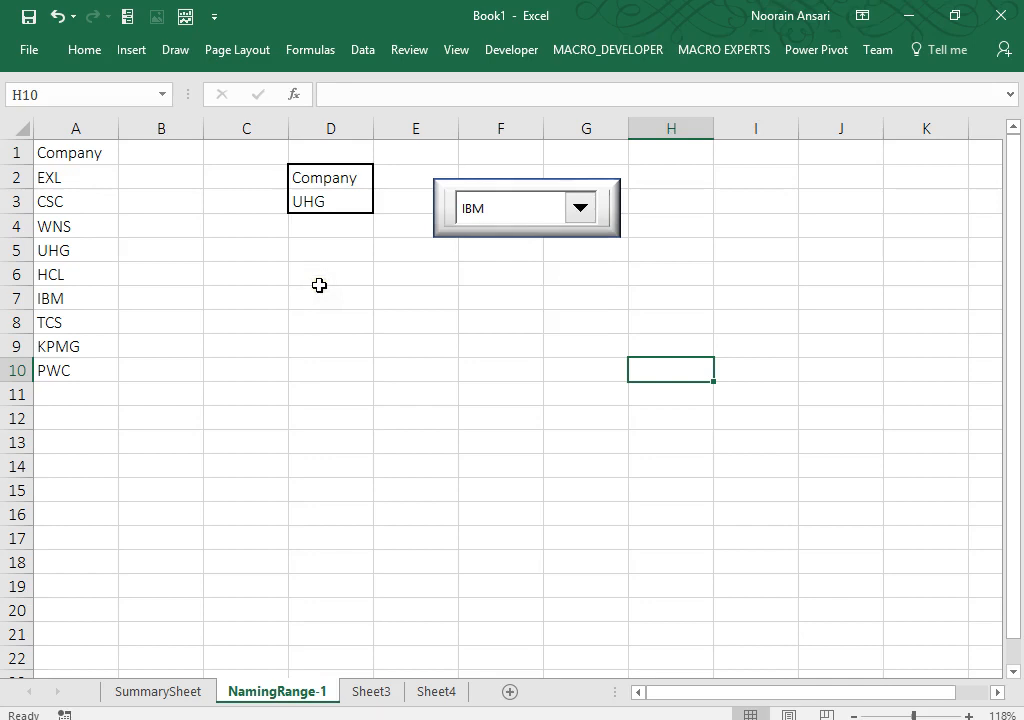
left_click(500, 55)
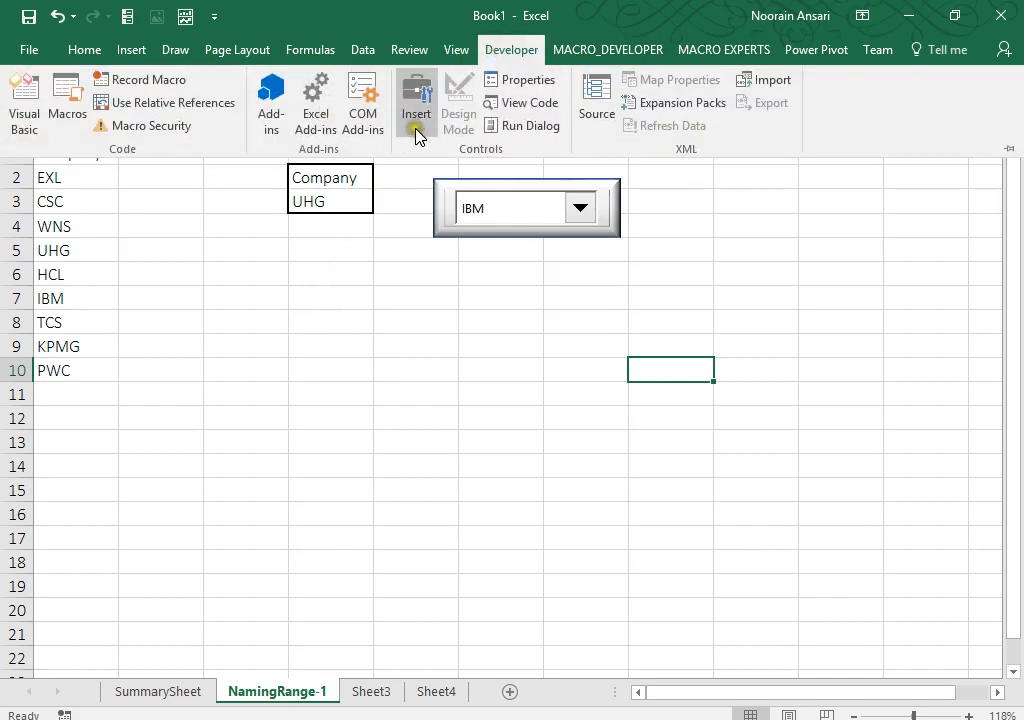
Step: Draw a List Box form control below the dropdown and move it left over columns C–D
left_click(416, 128)
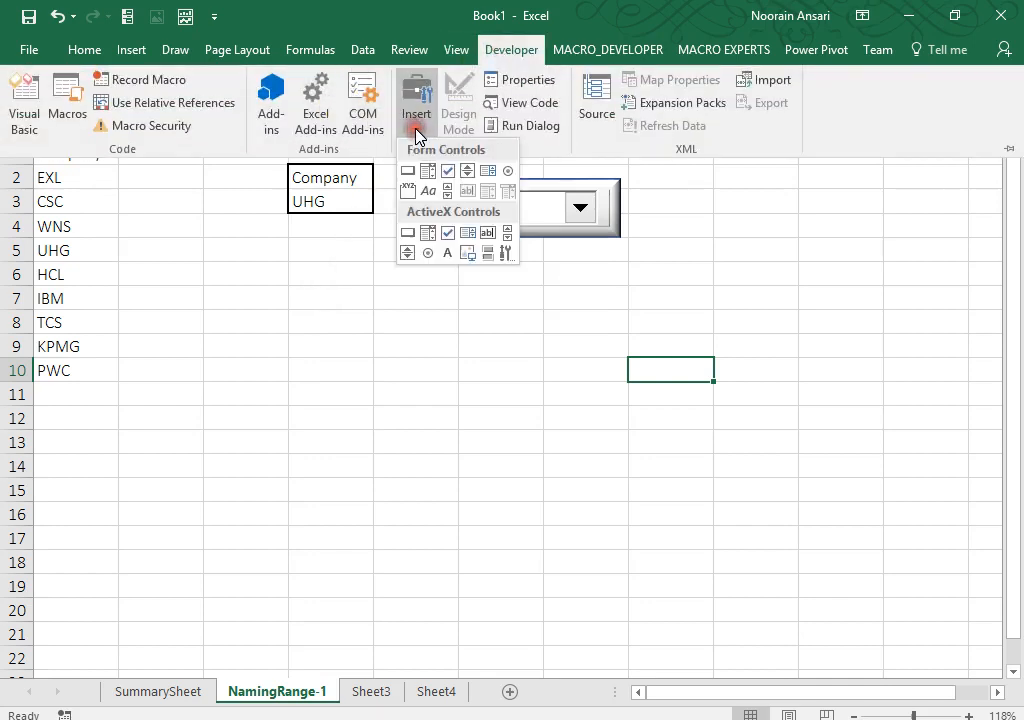
left_click(490, 178)
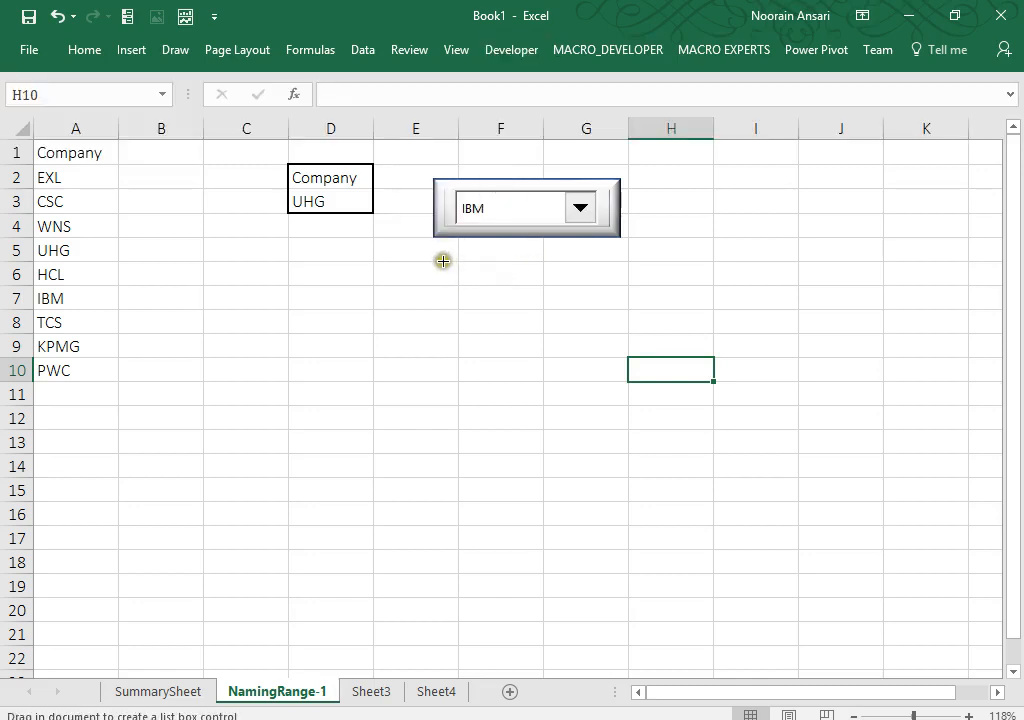
left_click_drag(442, 259, 583, 416)
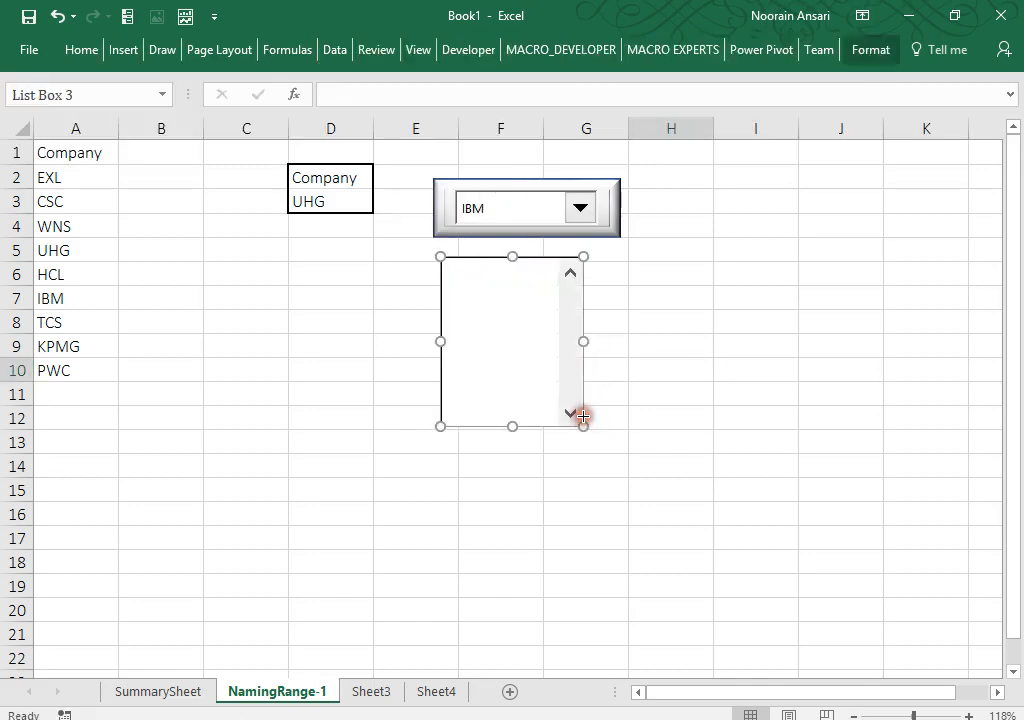
left_click_drag(527, 368, 336, 374)
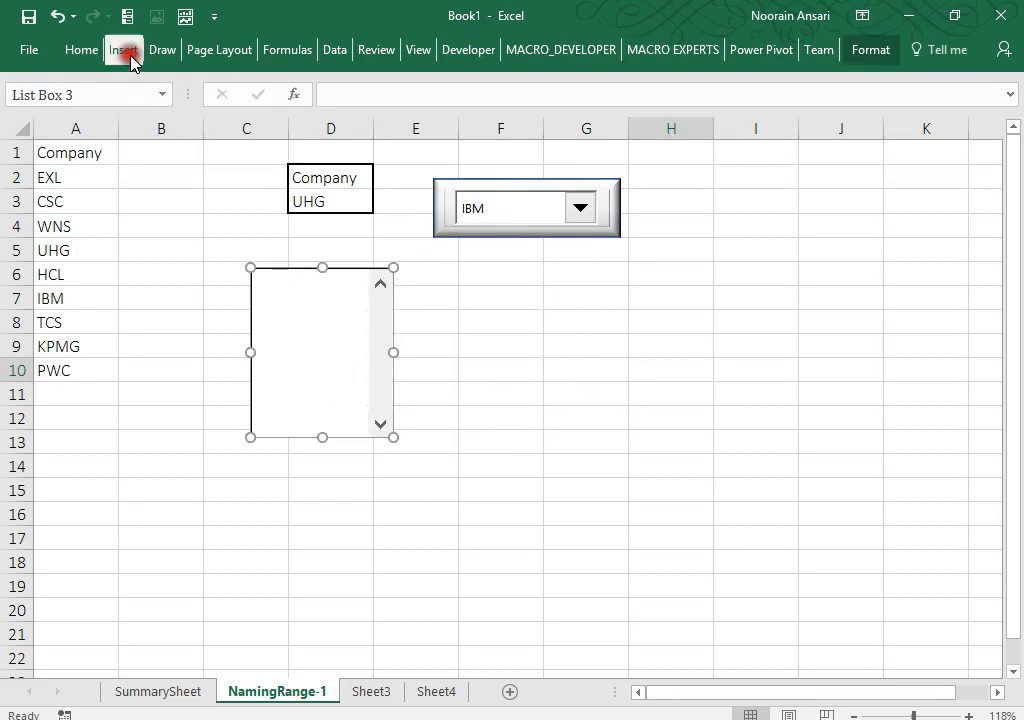
left_click(131, 58)
left_click(229, 128)
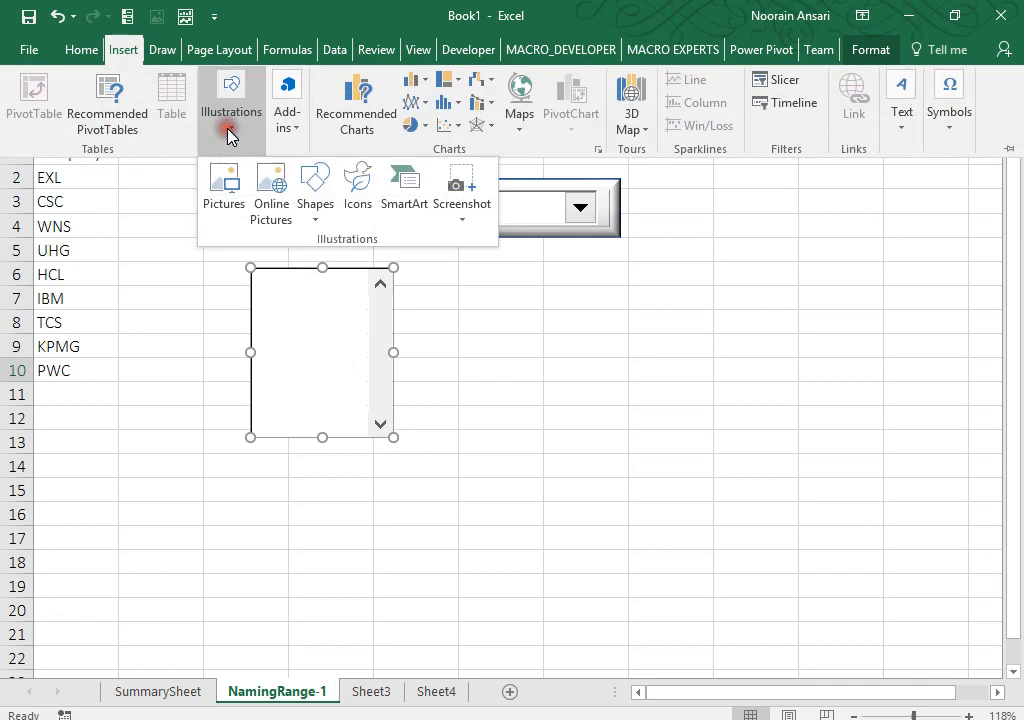
left_click(318, 206)
Step: Draw a rectangle over E6:G14 with a light-grey gradient fill and Round bevel
left_click(366, 265)
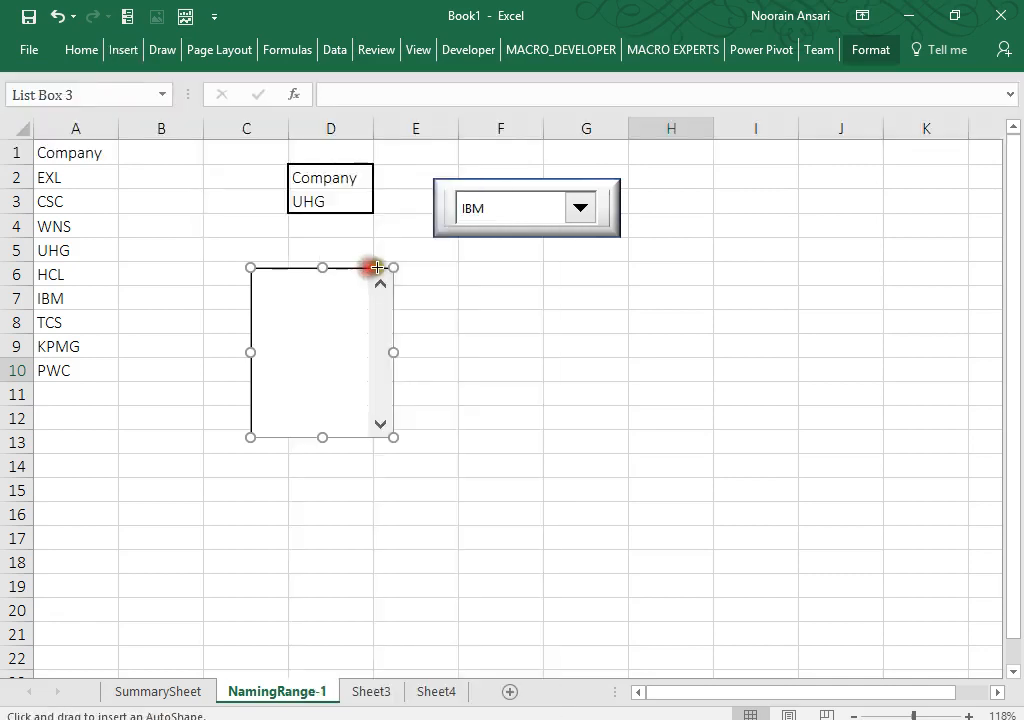
left_click_drag(440, 260, 635, 463)
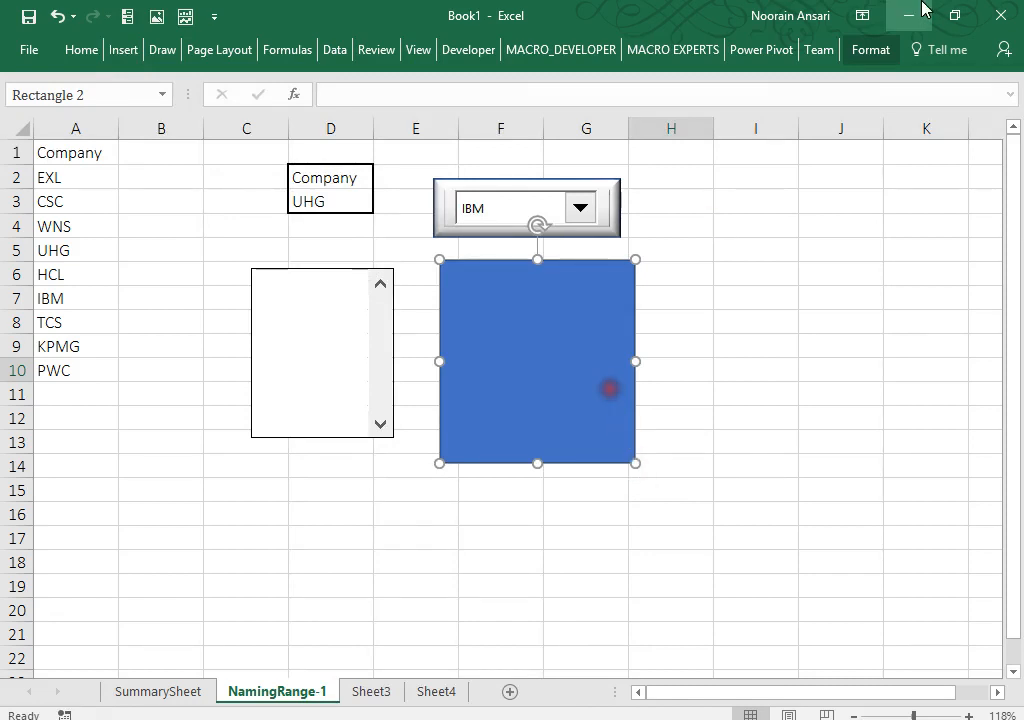
left_click(873, 49)
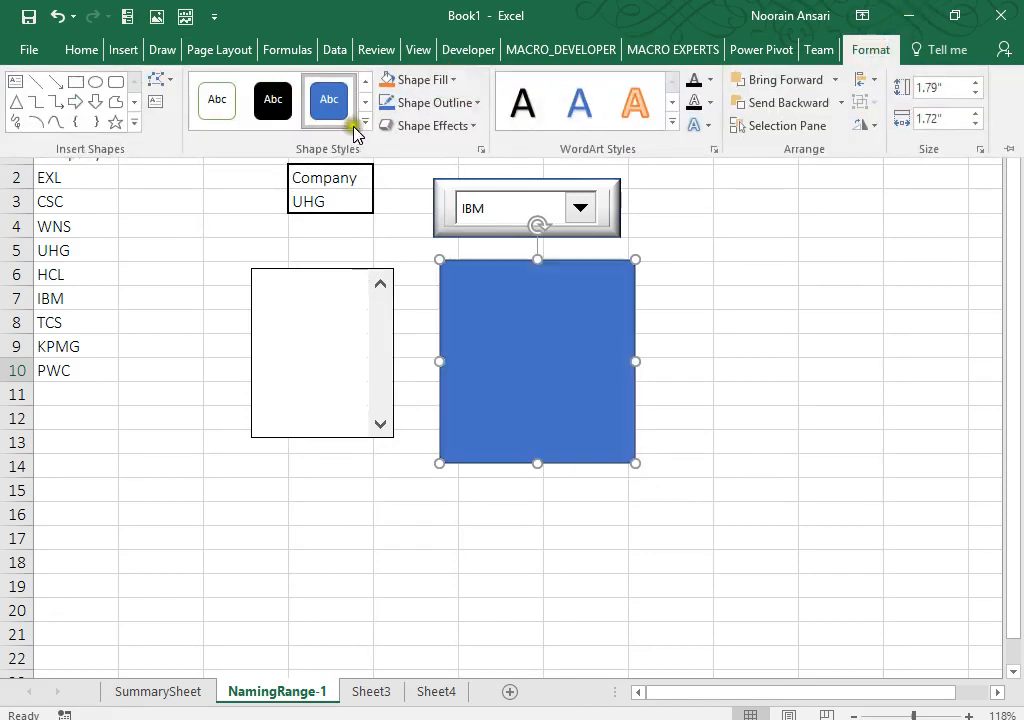
left_click(364, 123)
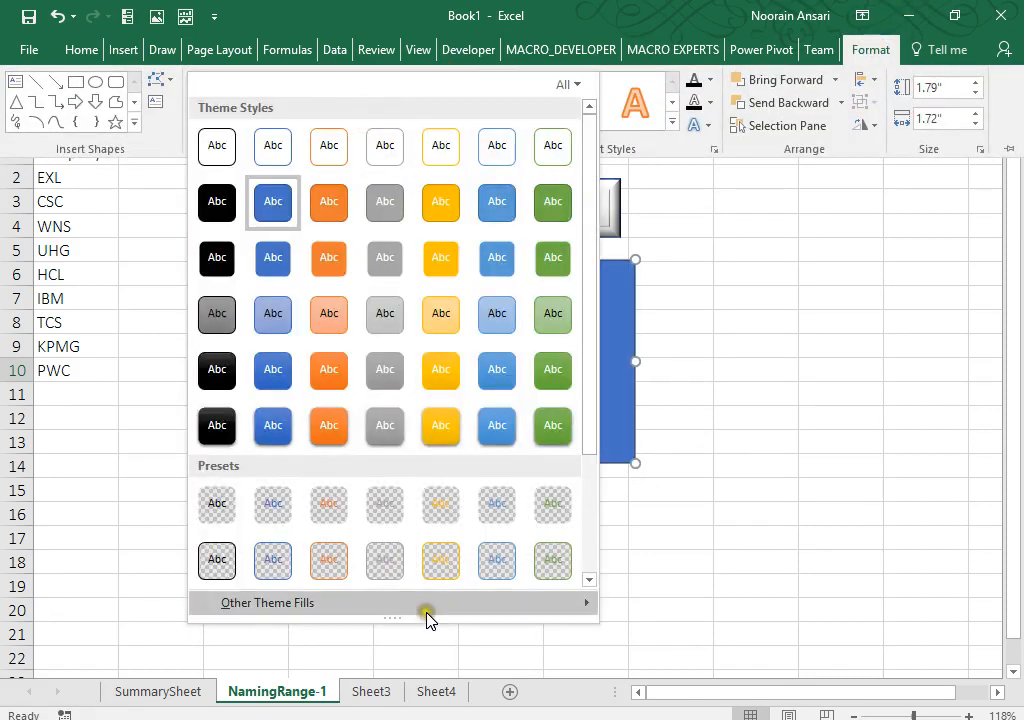
mouse_move(430, 603)
left_click(718, 697)
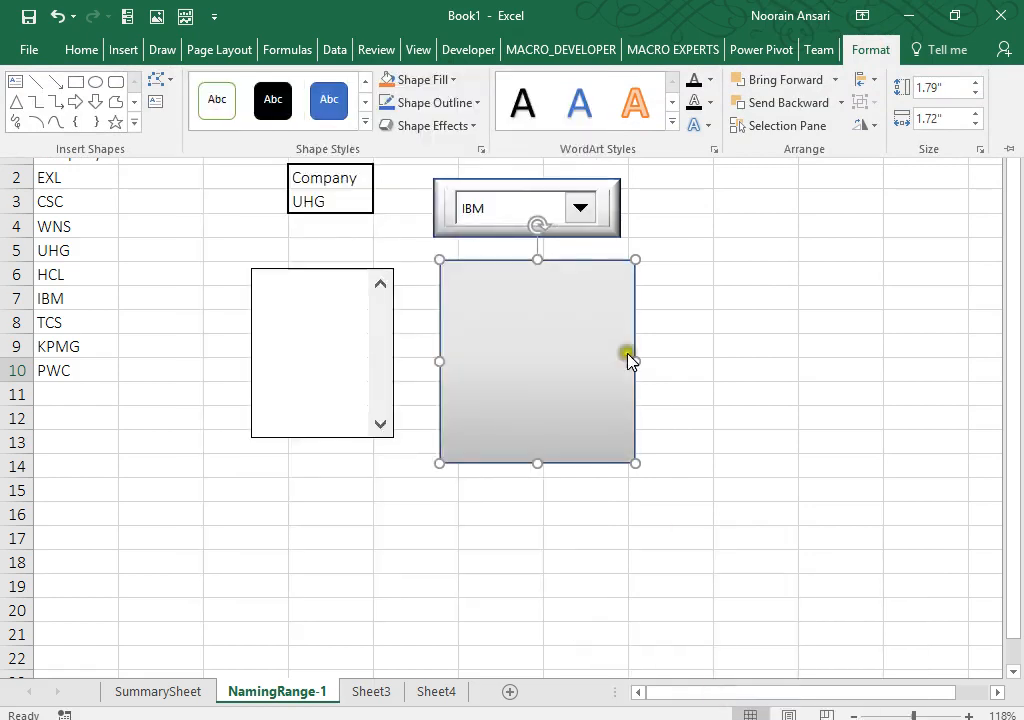
left_click(472, 127)
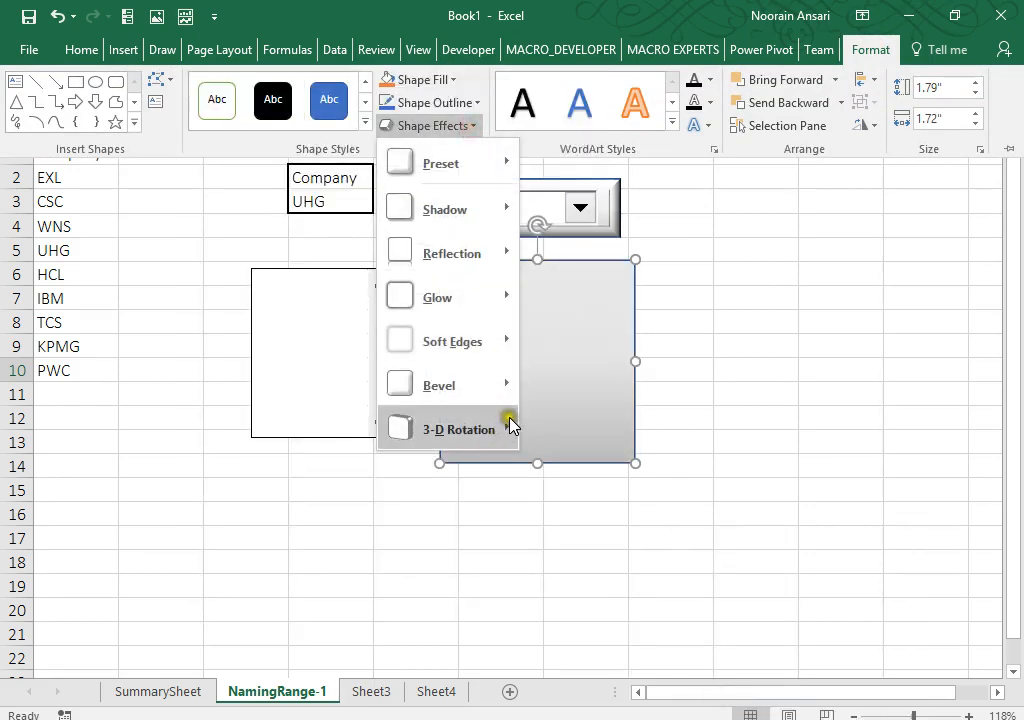
mouse_move(507, 389)
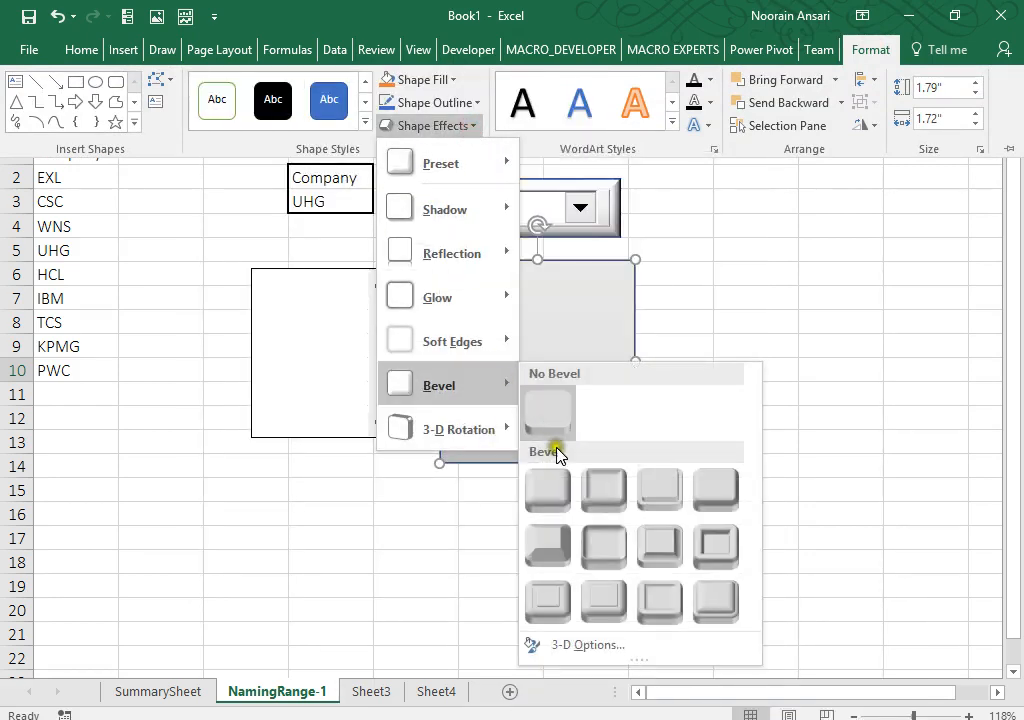
left_click(551, 500)
Step: Move the list box onto the grey rectangle and send the rectangle to back
right_click(336, 316)
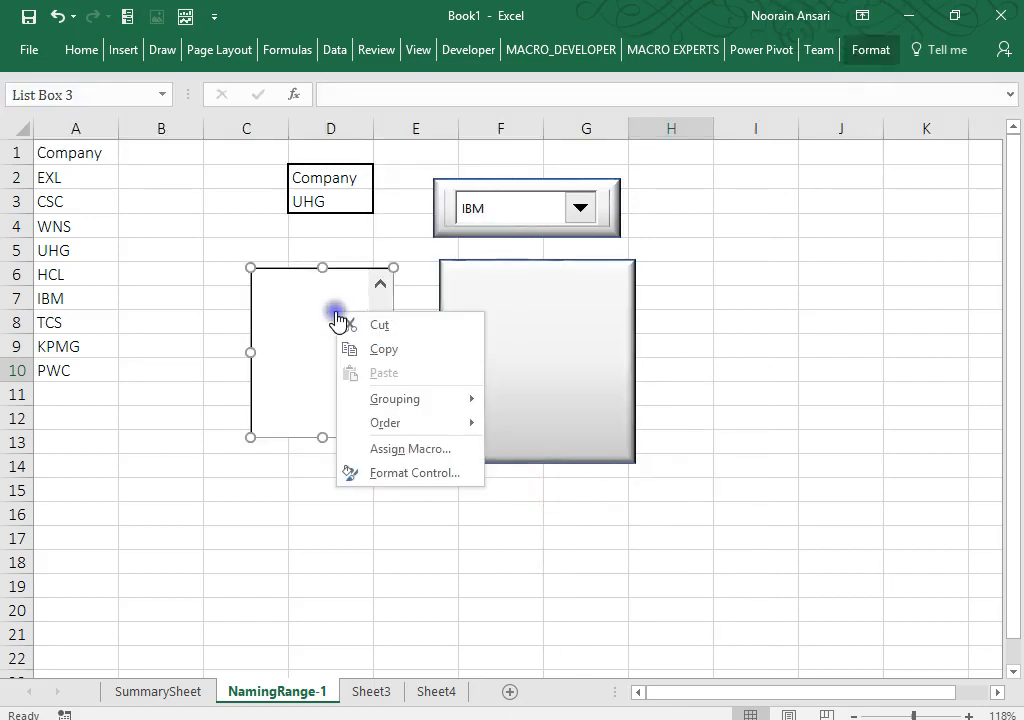
left_click(297, 304)
left_click_drag(297, 304, 523, 300)
right_click(523, 301)
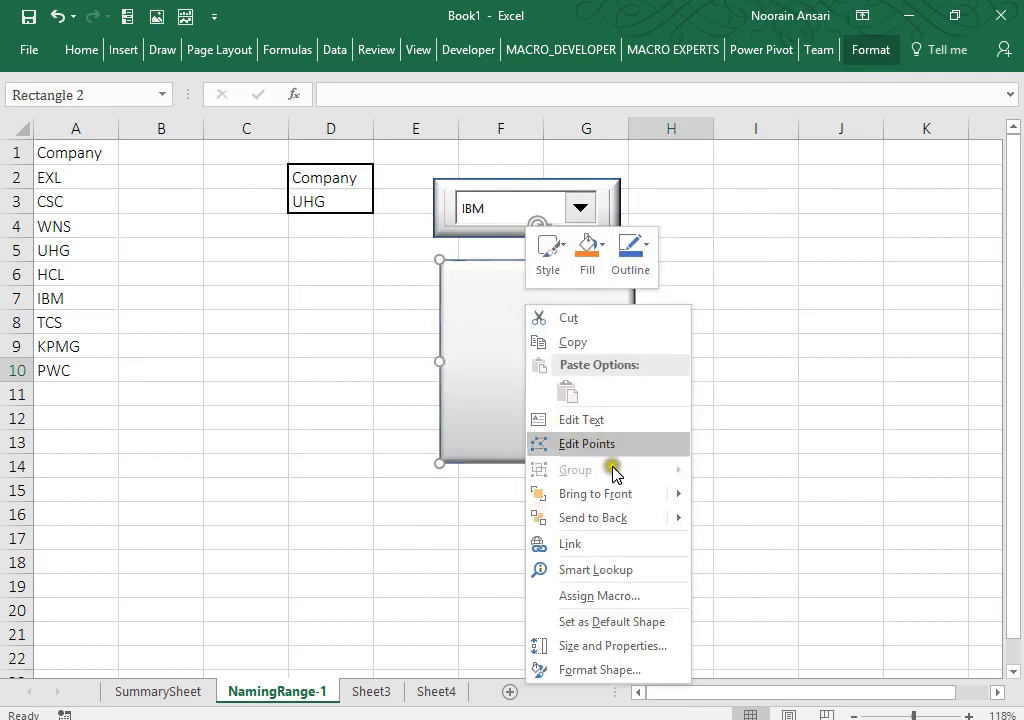
mouse_move(678, 521)
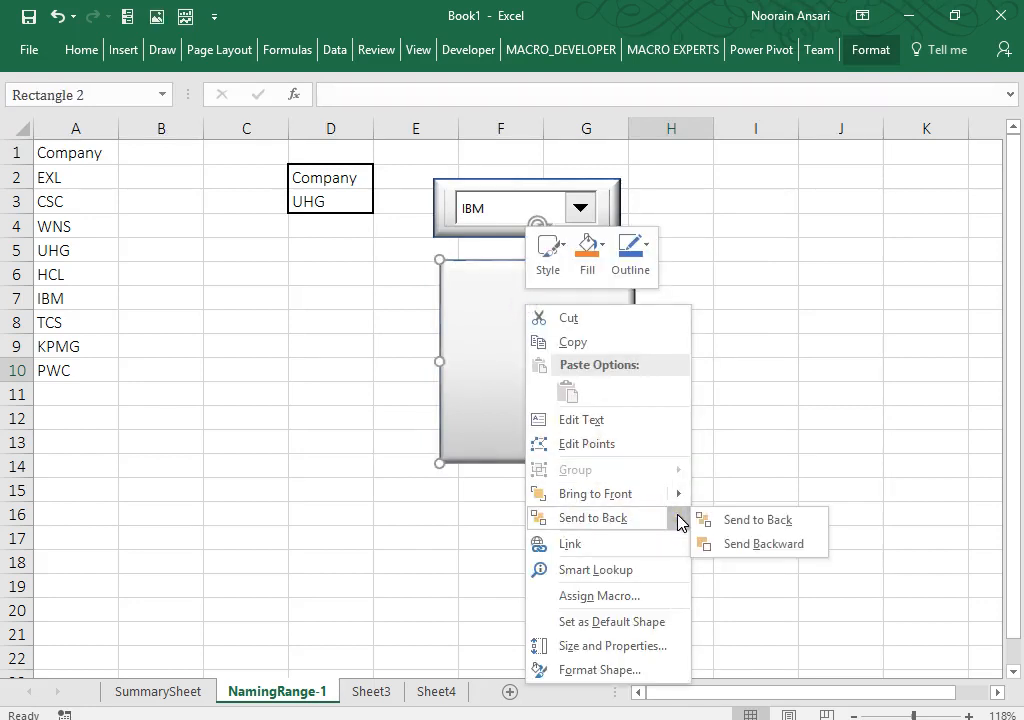
left_click(729, 523)
Step: Narrow the list box and the rectangle so the frame fits around it
right_click(558, 348)
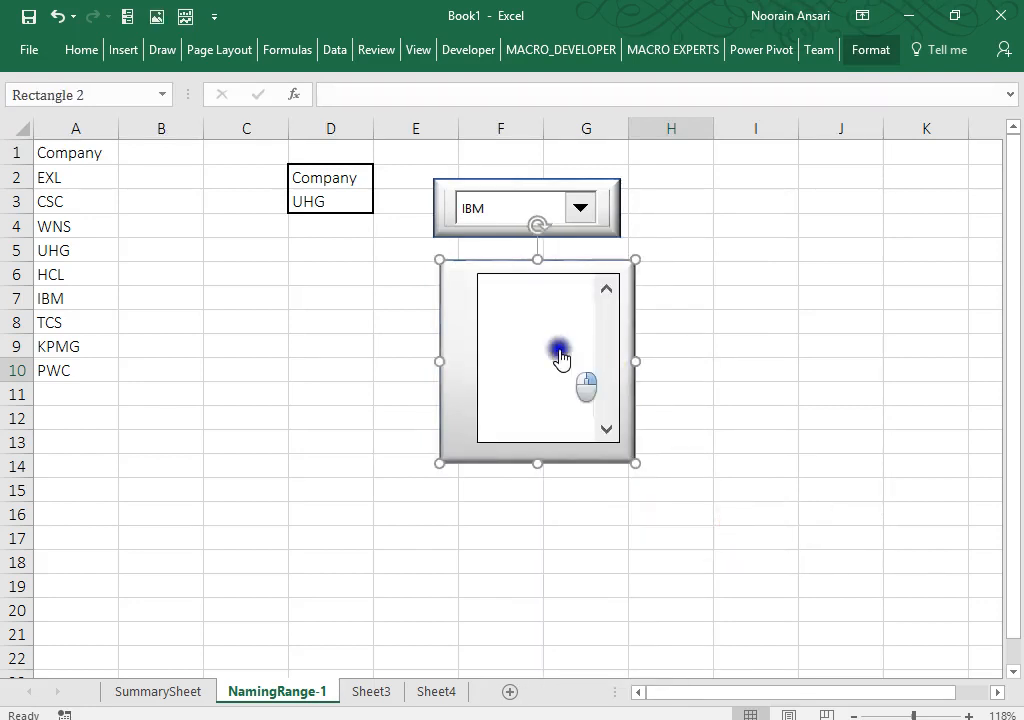
left_click(528, 333)
left_click_drag(619, 357, 510, 345)
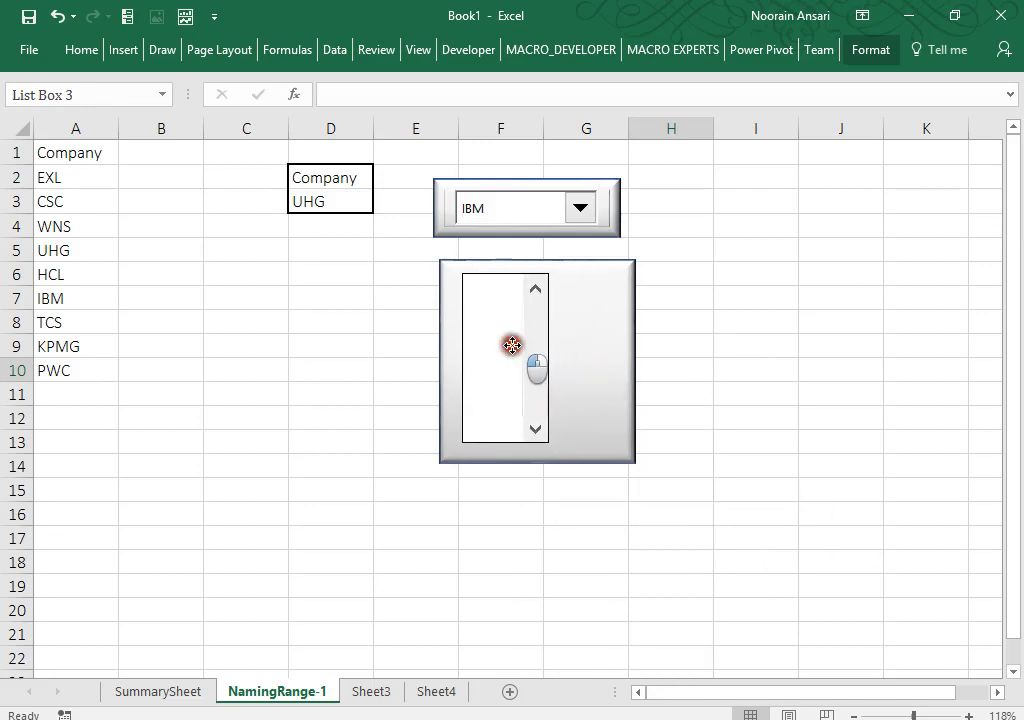
left_click(599, 359)
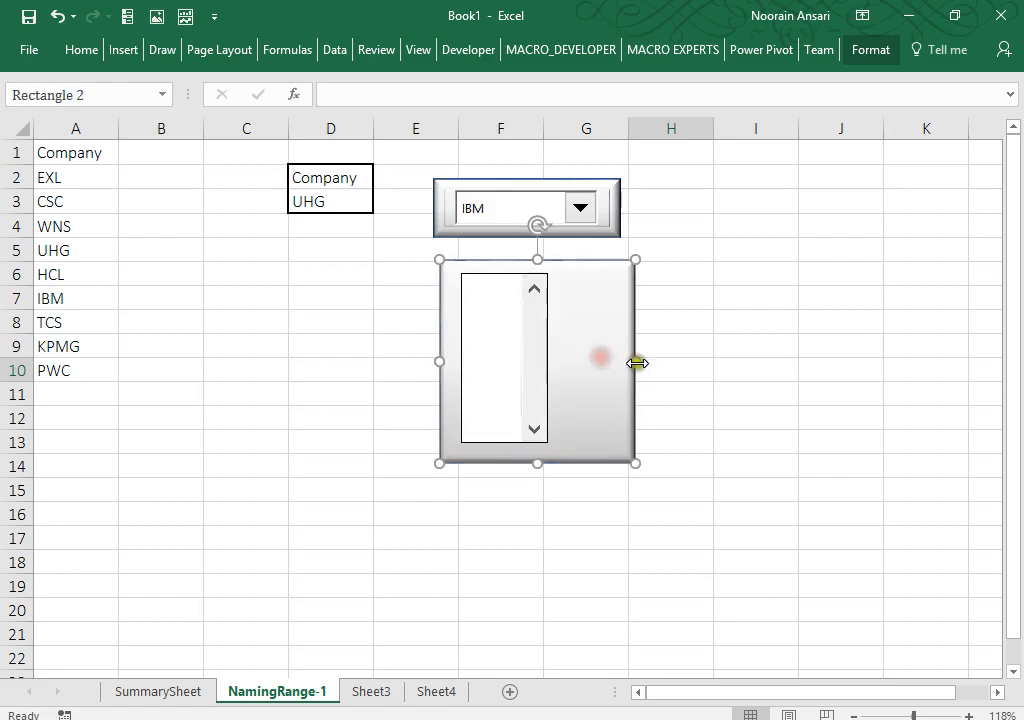
left_click_drag(633, 358, 567, 355)
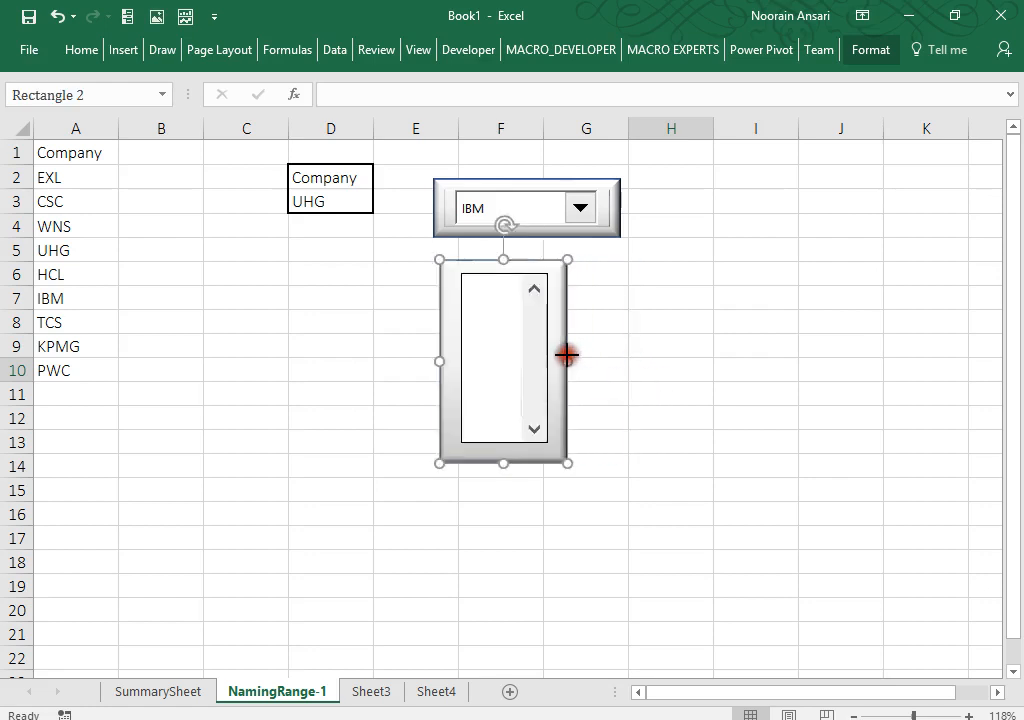
Step: Set the list box's input range to Company and turn on 3-D shading
right_click(516, 358)
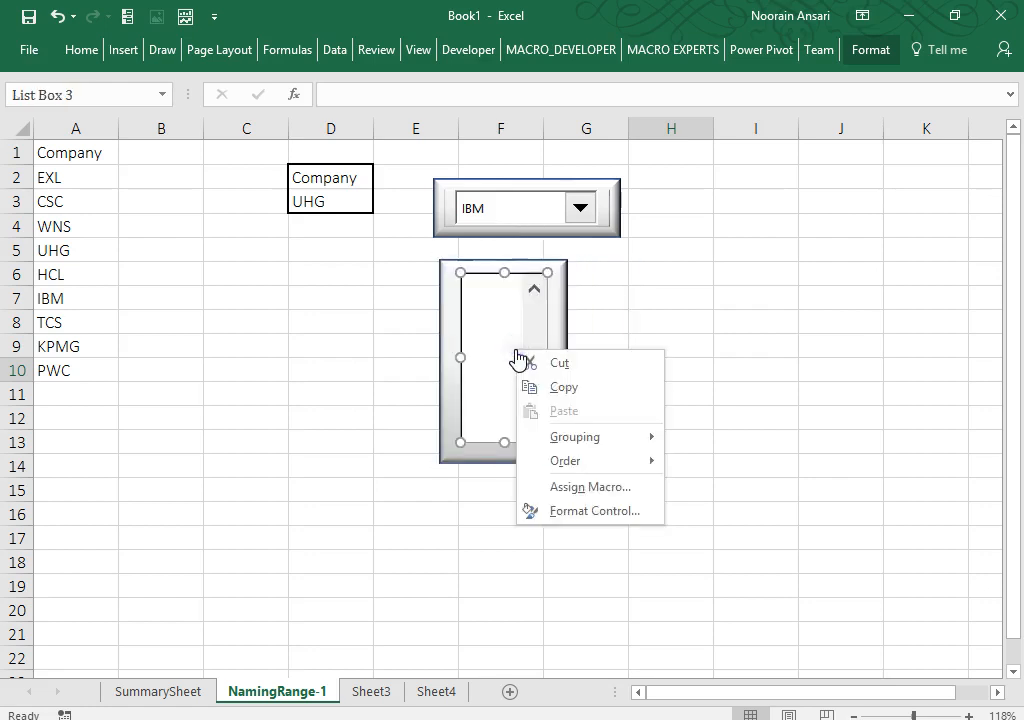
left_click(580, 511)
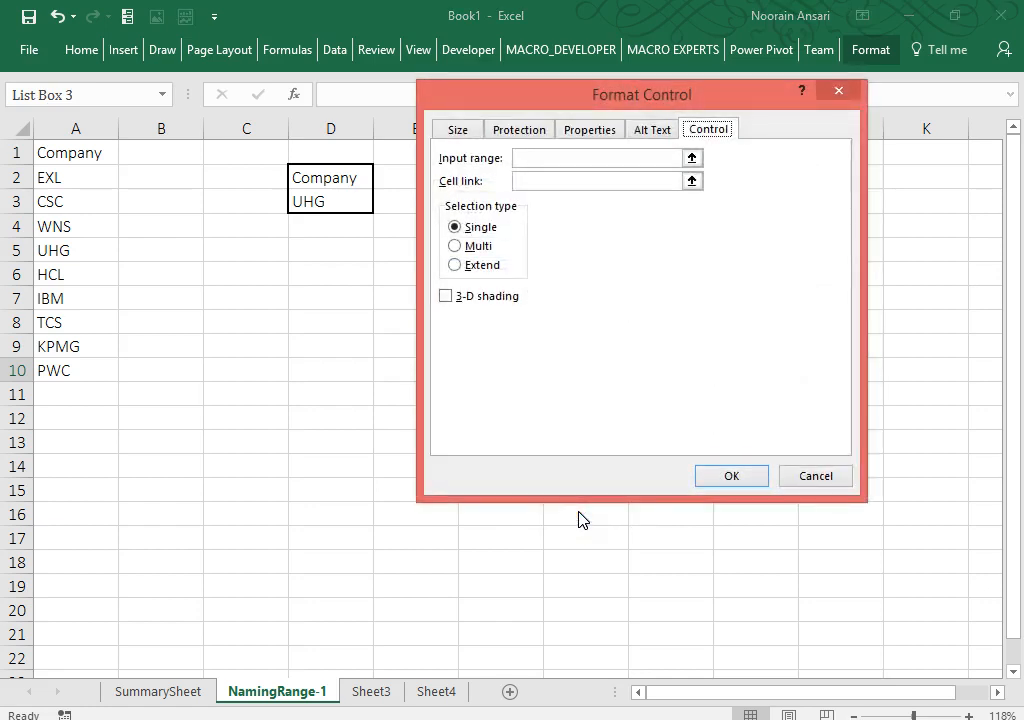
left_click(524, 160)
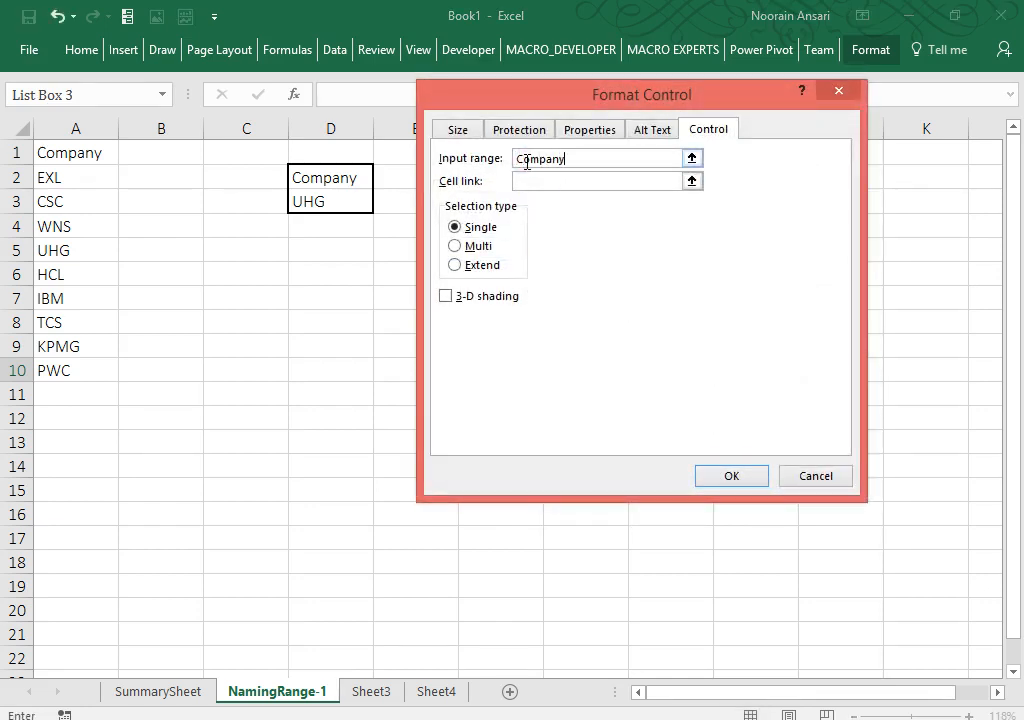
left_click(446, 295)
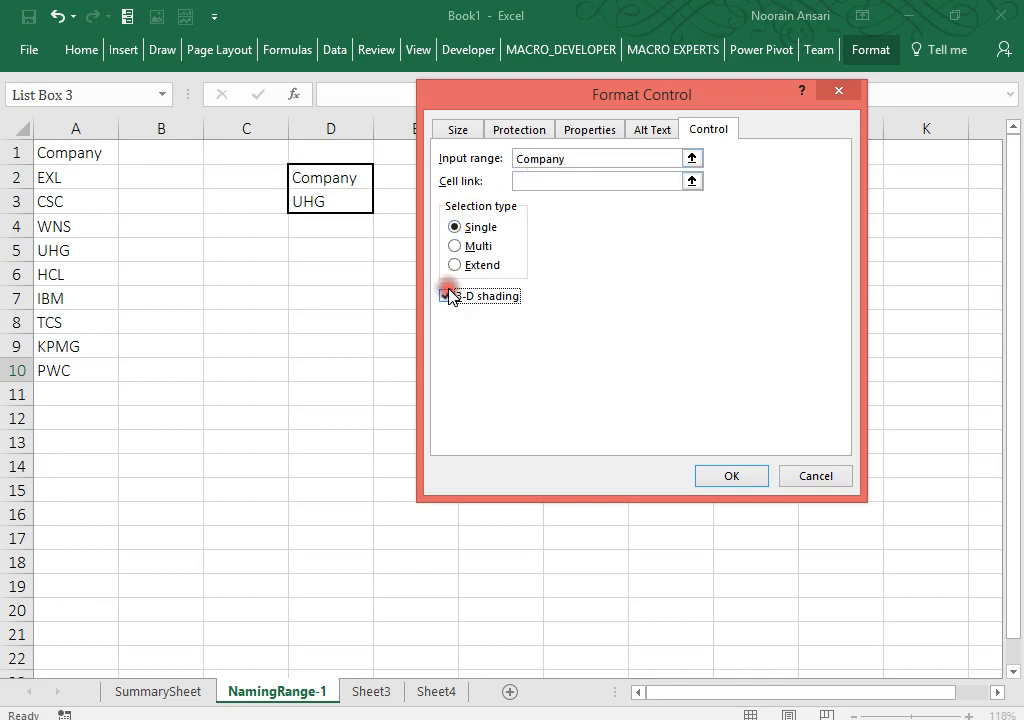
left_click(722, 475)
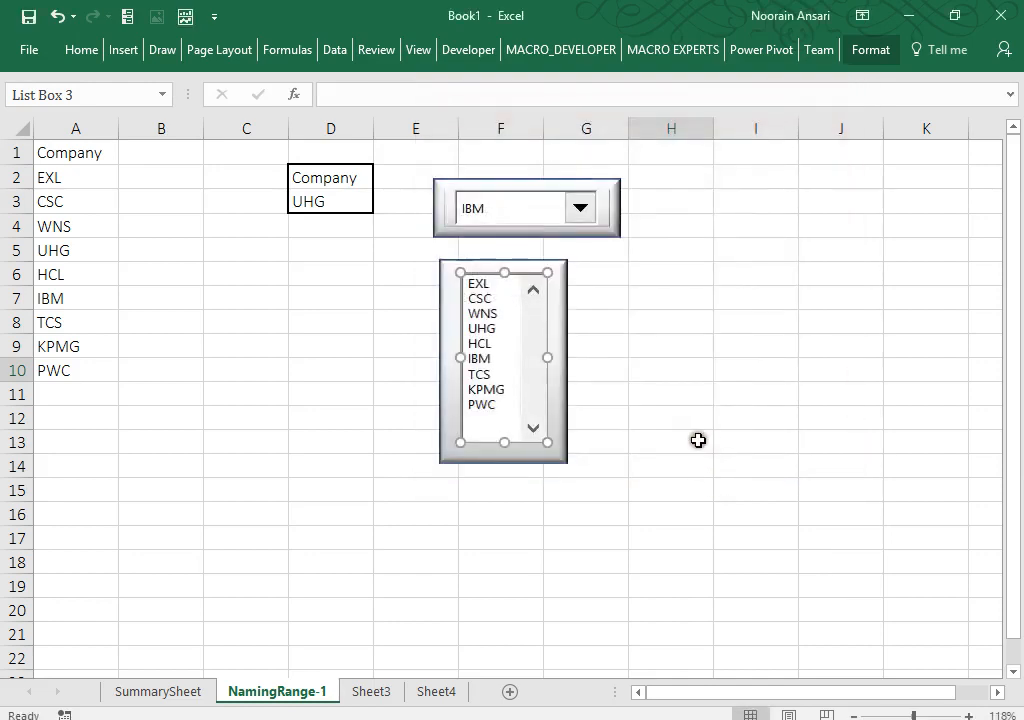
Step: Pick UHG in the dropdown, then try WNS, TCS, PWC, UHG and CSC in the list box
left_click(692, 440)
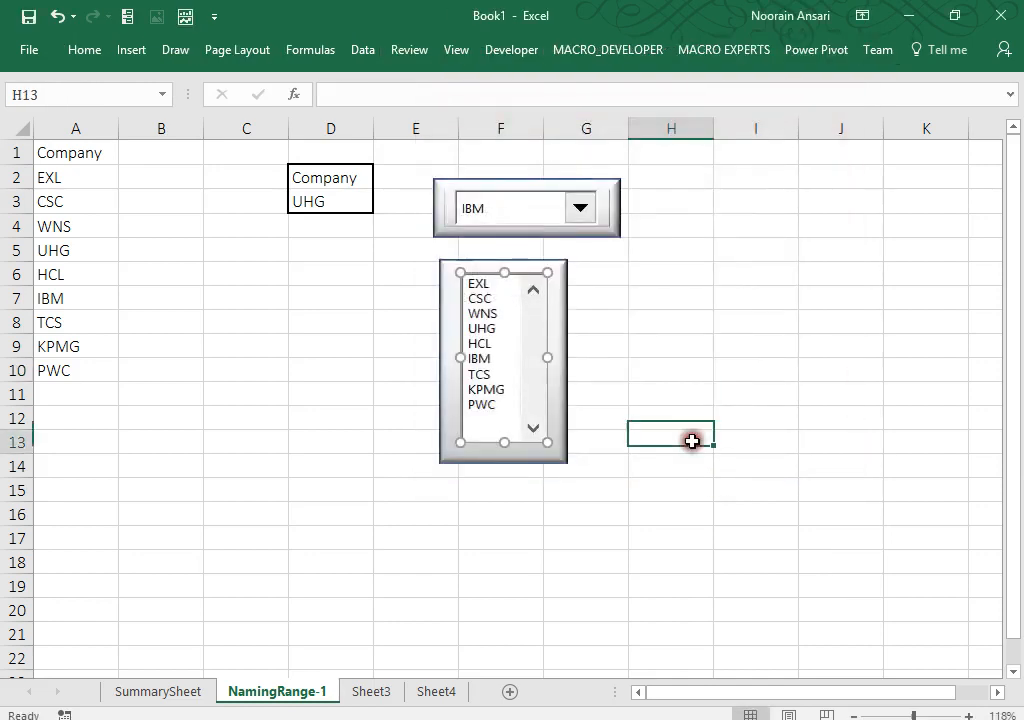
left_click(546, 199)
left_click(461, 263)
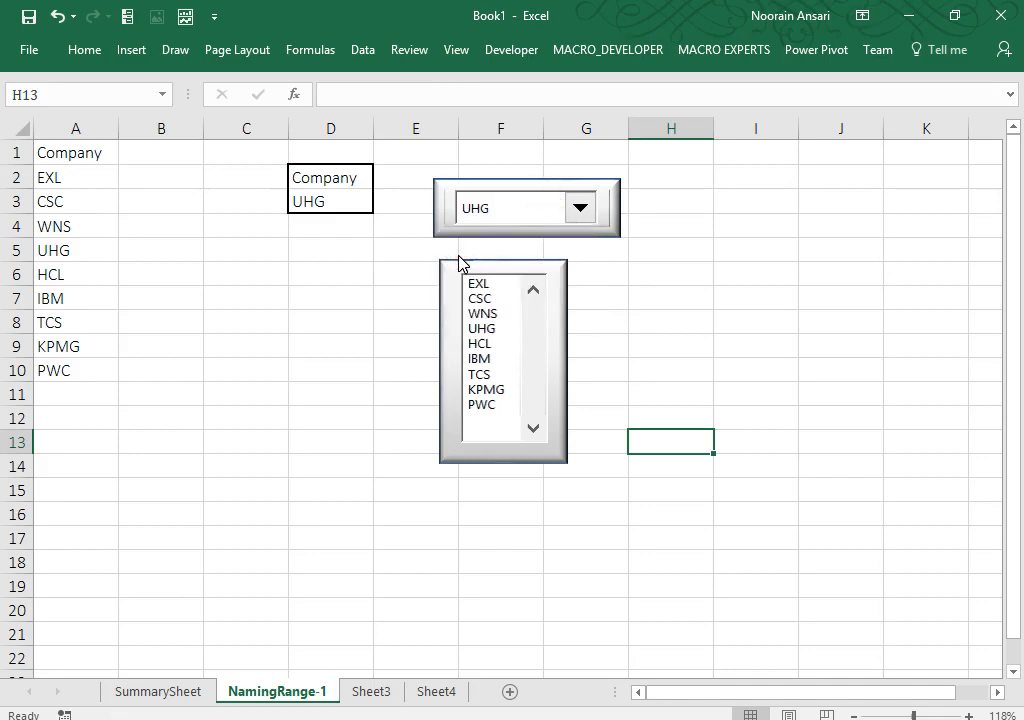
left_click(482, 314)
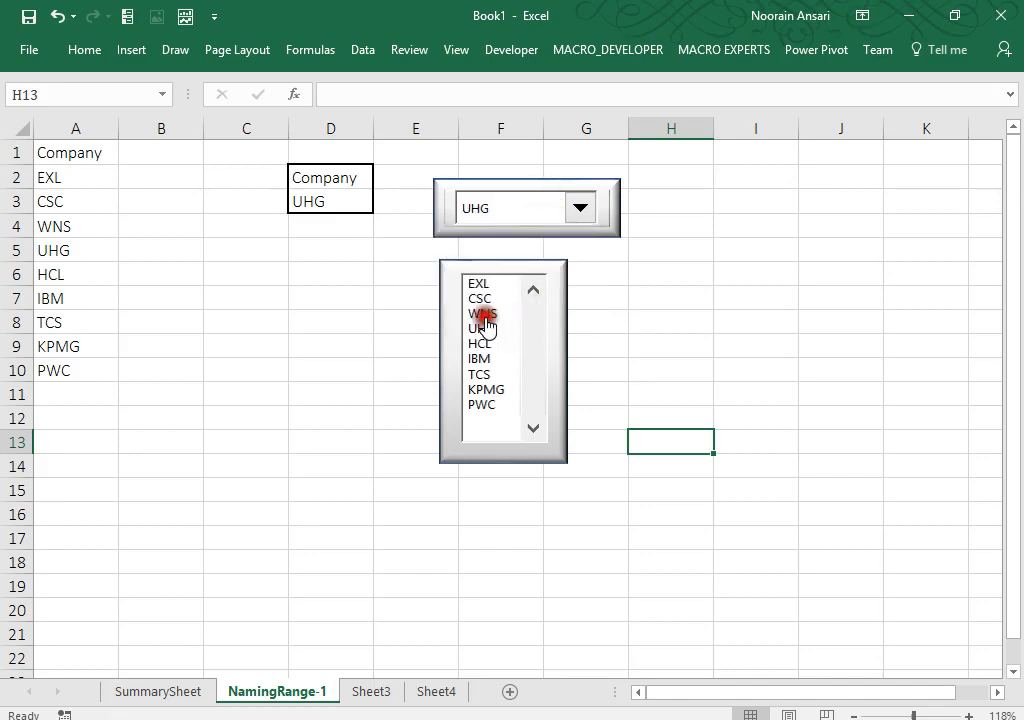
left_click(481, 374)
left_click(480, 405)
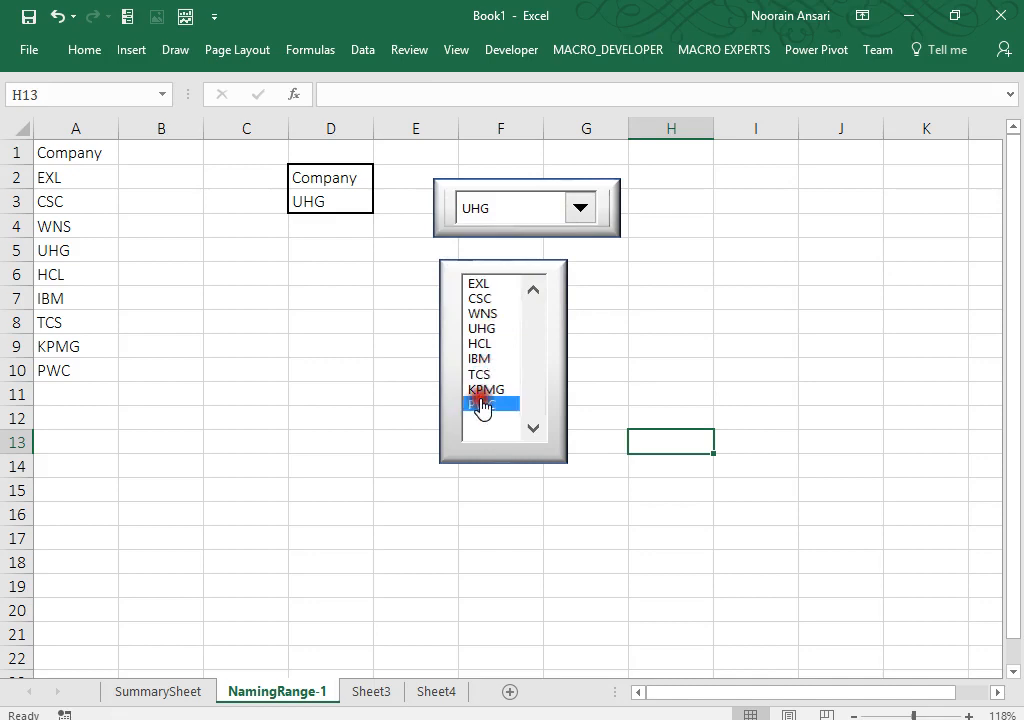
left_click(479, 359)
left_click(480, 328)
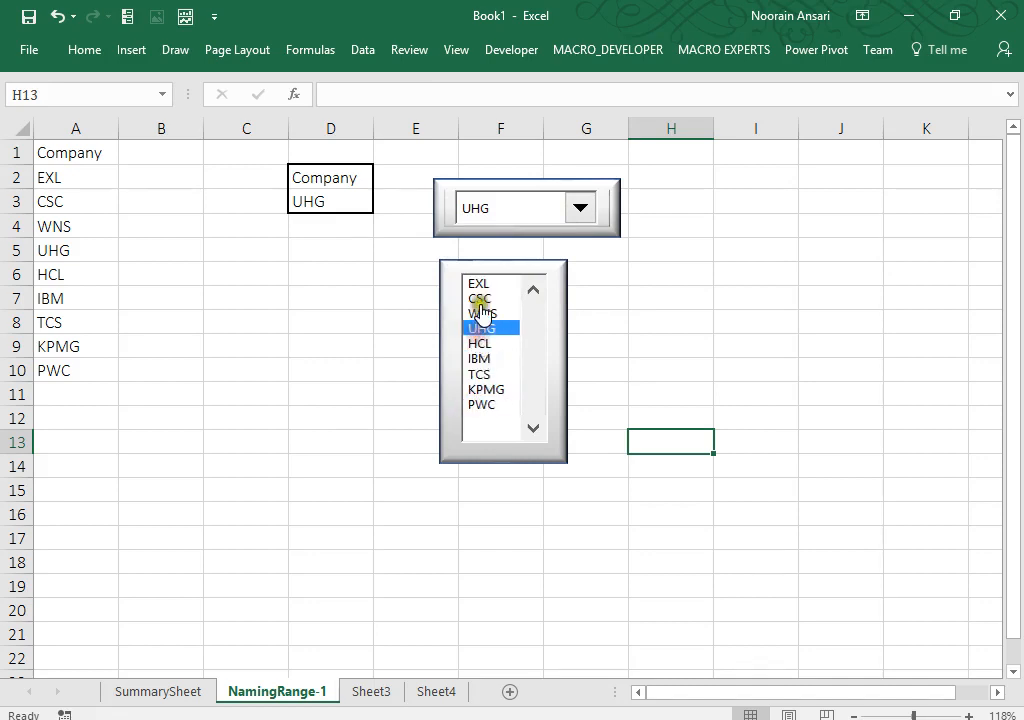
left_click(481, 299)
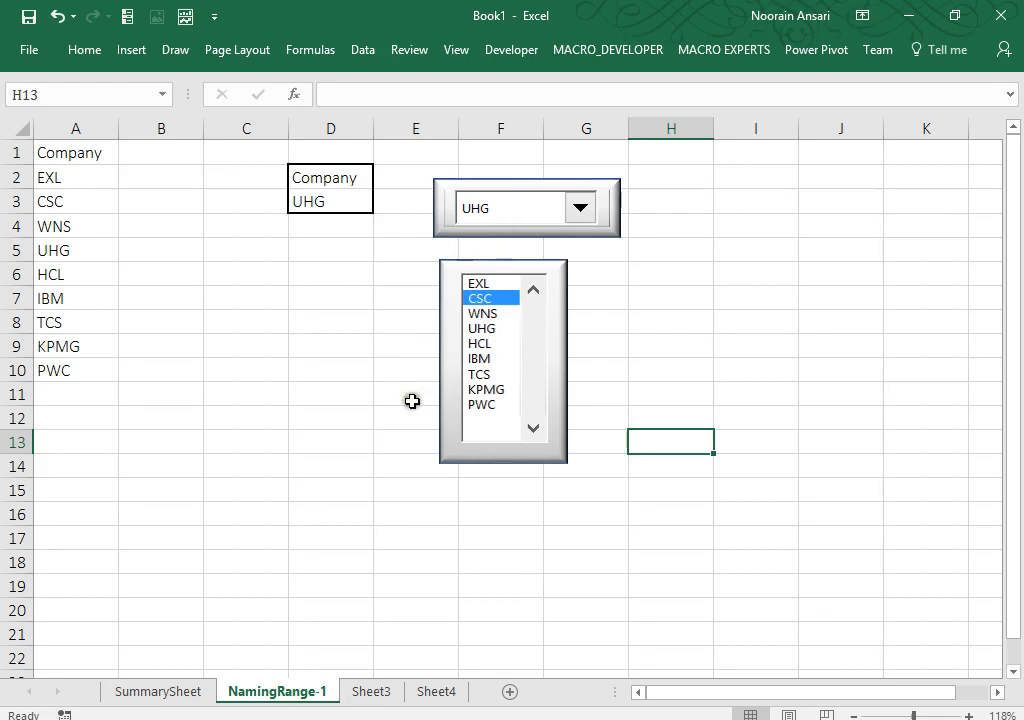
Step: Visit Sheet3 and return, pick UHG and TCS, then select list box and rectangle, ending on WNS
left_click(369, 690)
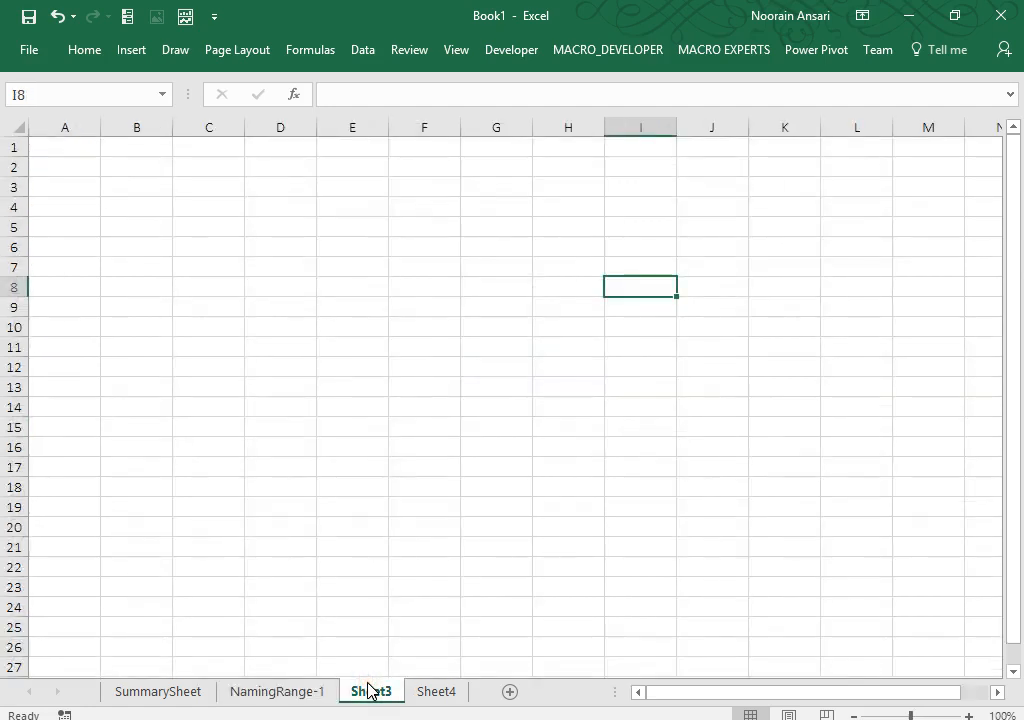
left_click(311, 693)
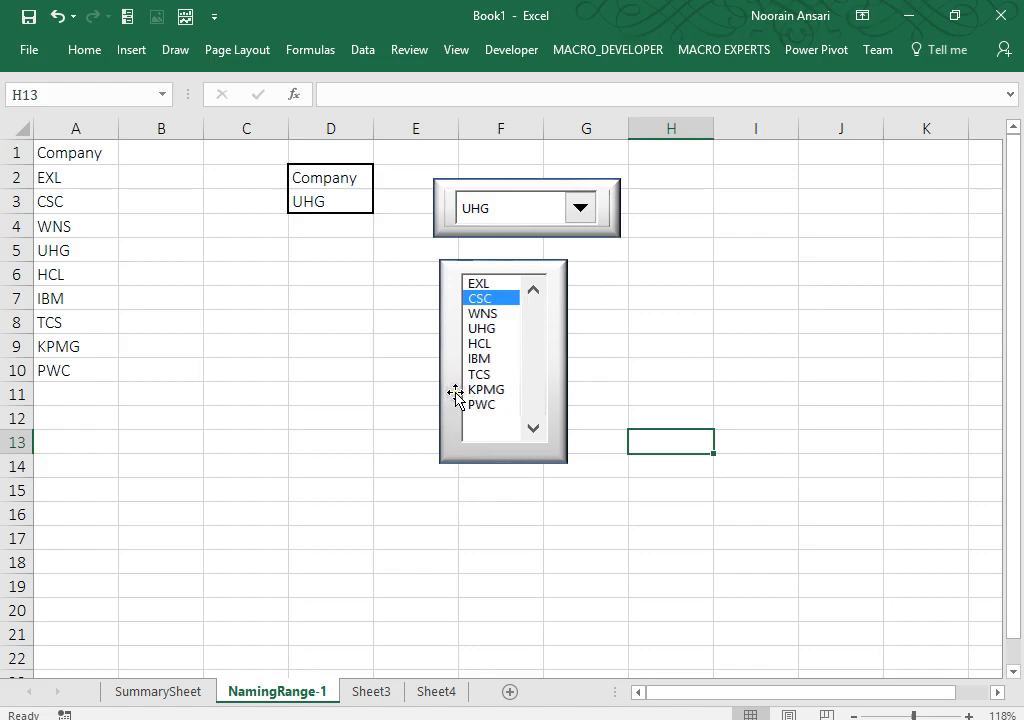
left_click(480, 329)
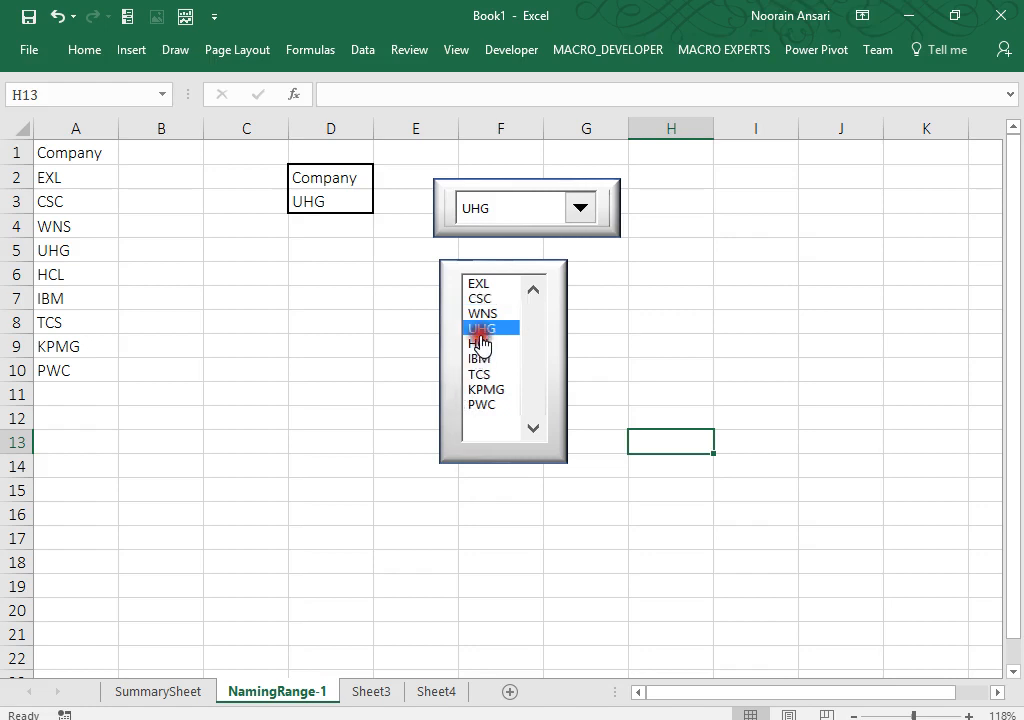
left_click(488, 374)
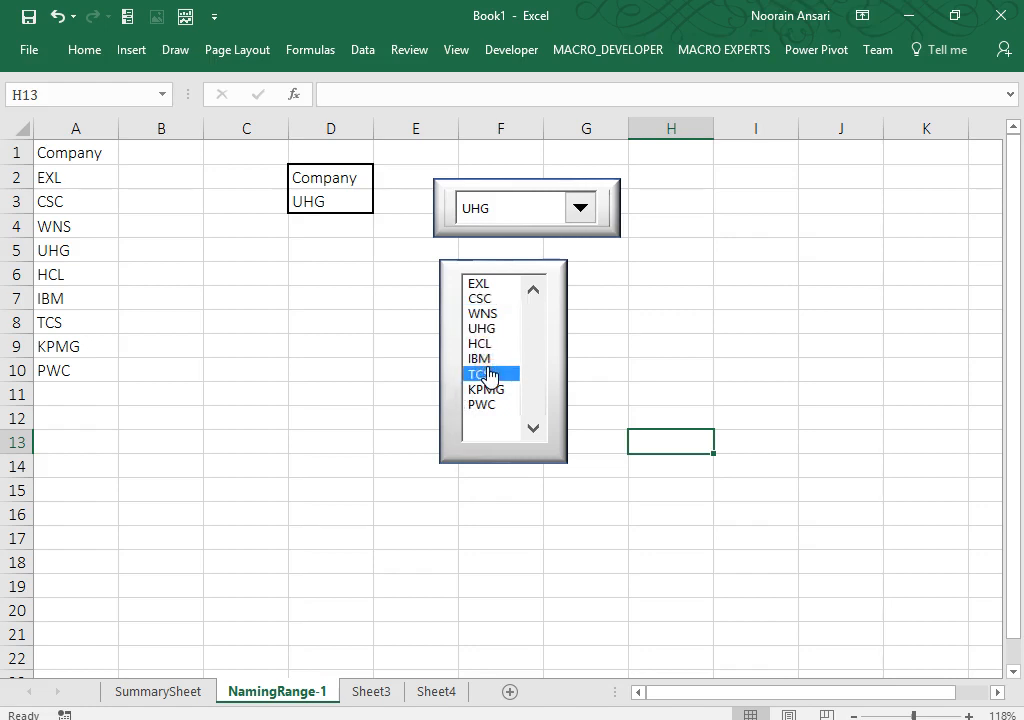
left_click(449, 322)
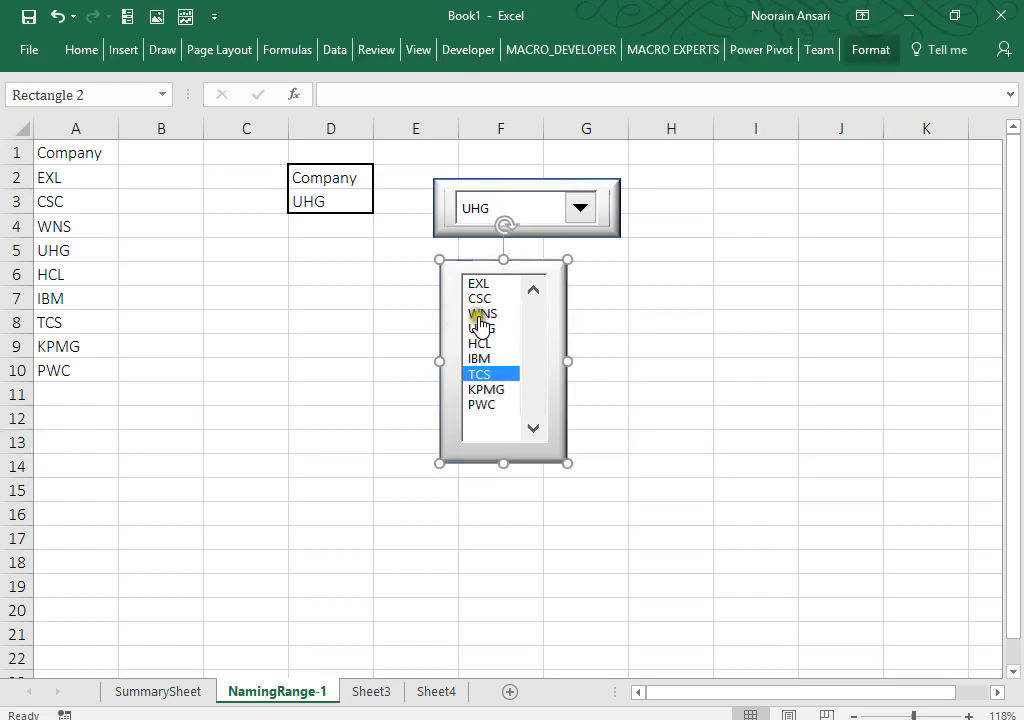
left_click(481, 323)
left_click(479, 319, "ctrl")
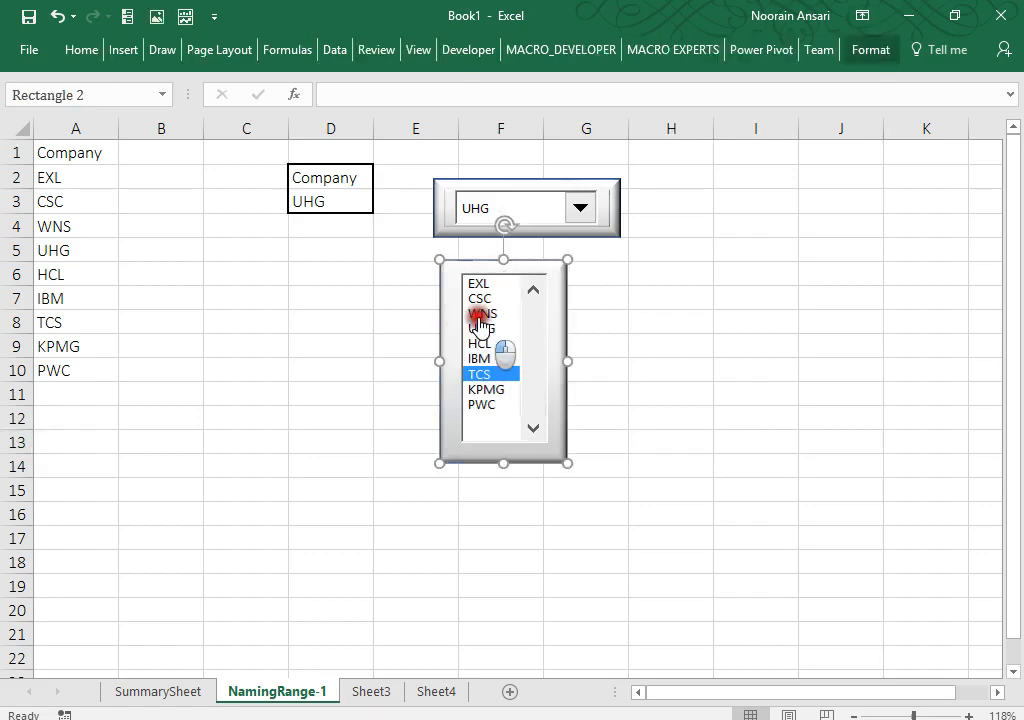
left_click(479, 319, "ctrl")
left_click(480, 316)
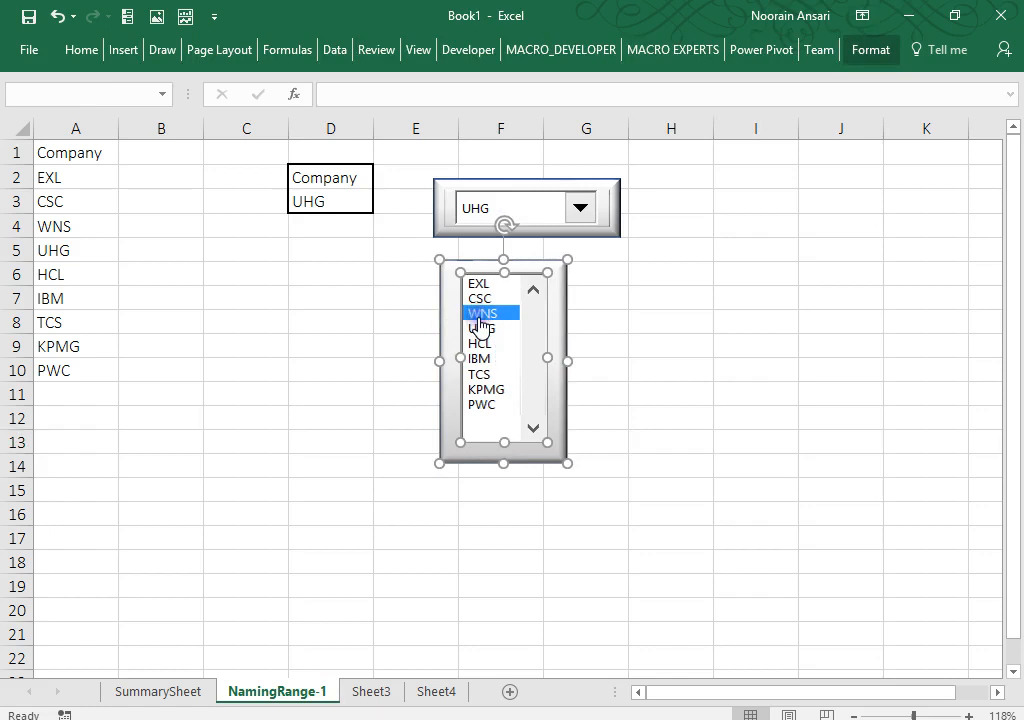
Step: Group the list box with its rectangle and shift the group slightly right
right_click(534, 317)
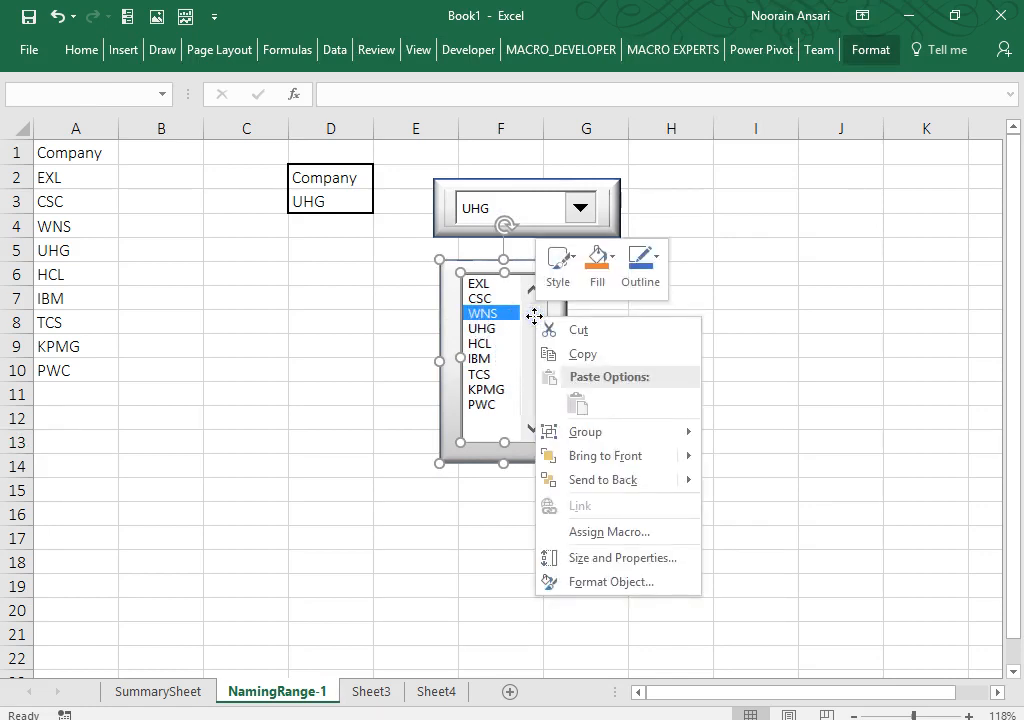
mouse_move(684, 440)
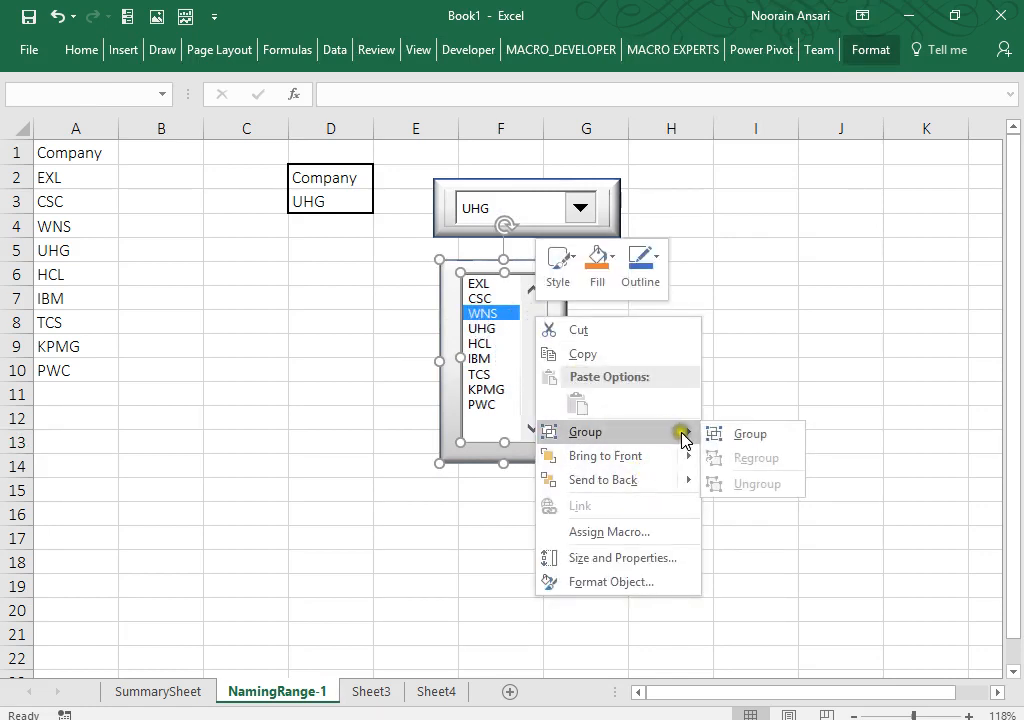
left_click(745, 434)
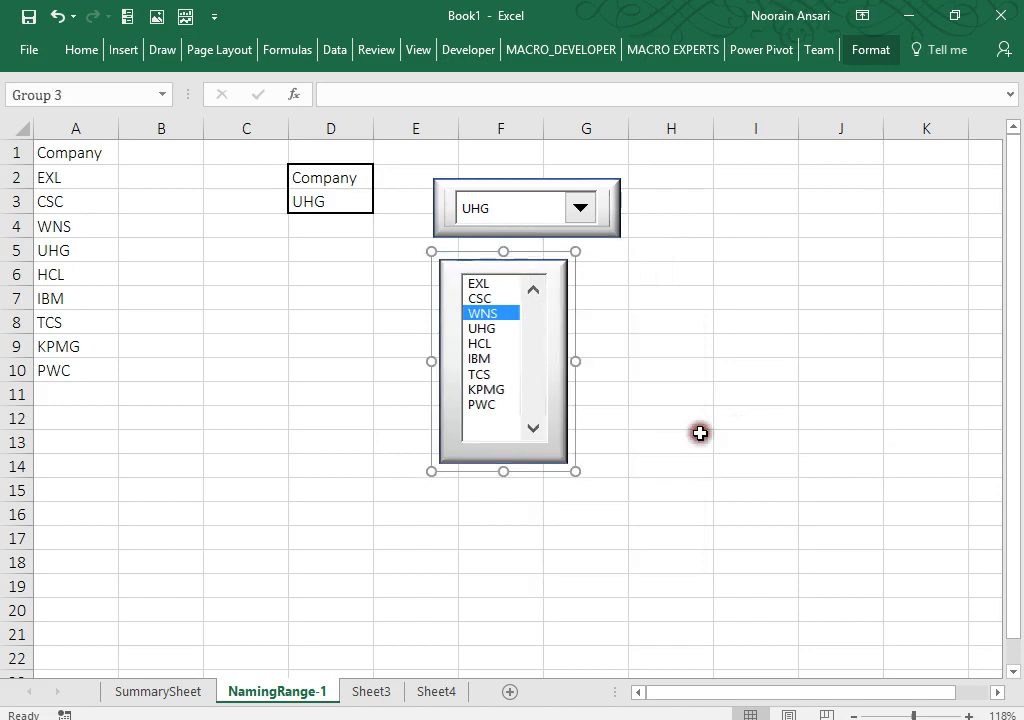
left_click(700, 433)
left_click_drag(553, 401, 573, 381)
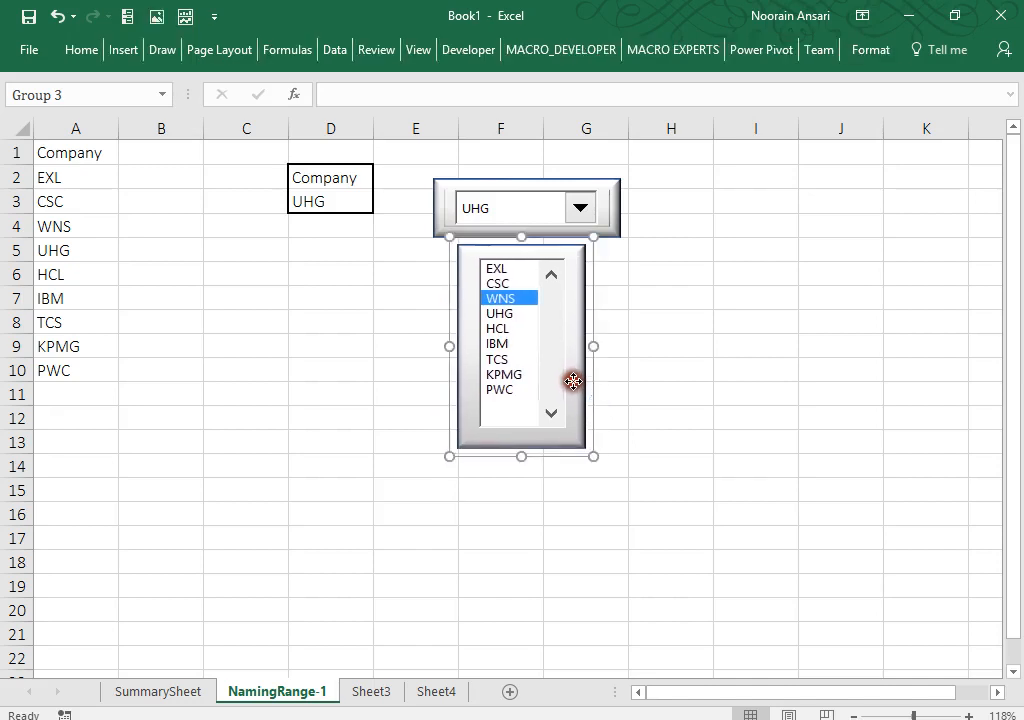
left_click(652, 390)
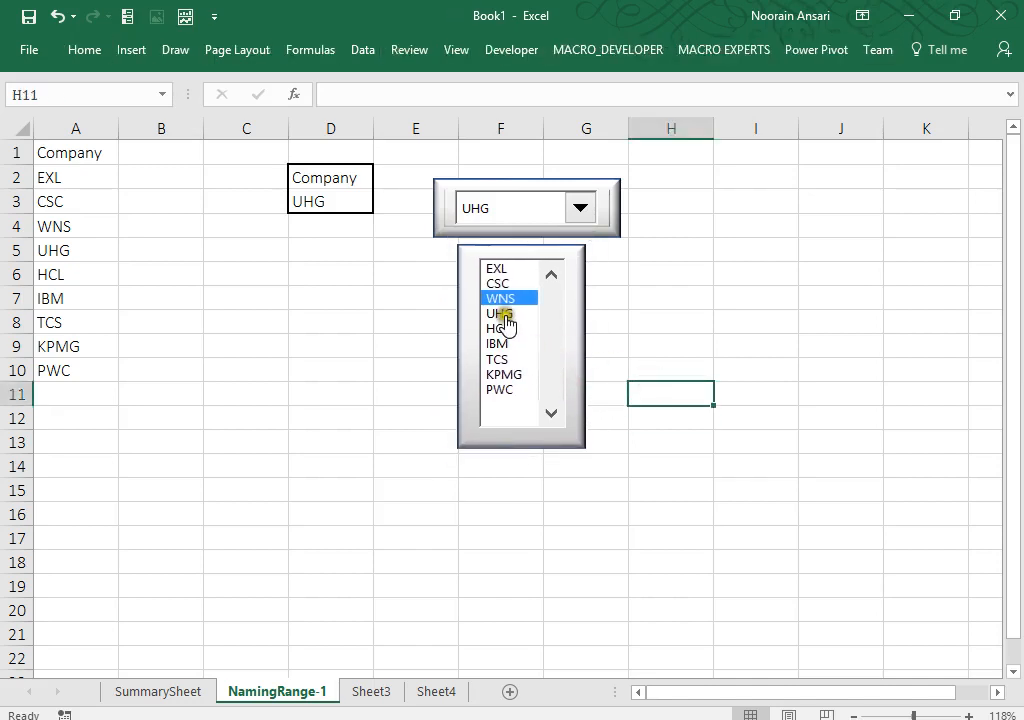
Step: Test the list box by picking UHG, PWC and WNS, then go to Sheet3
left_click(505, 316)
left_click(499, 389)
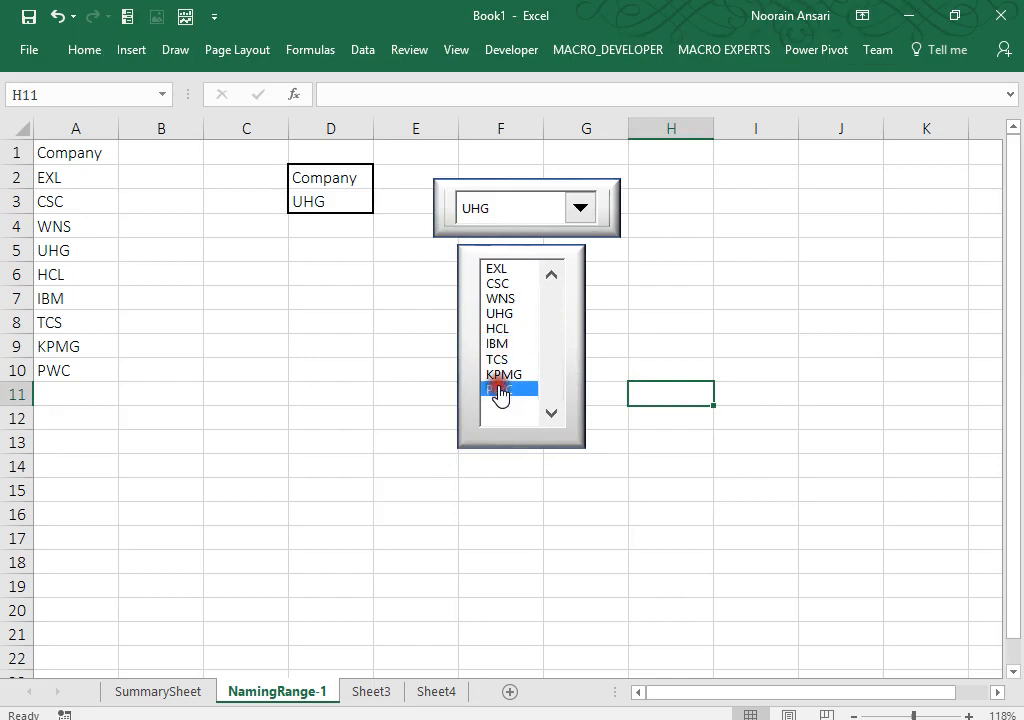
left_click(499, 298)
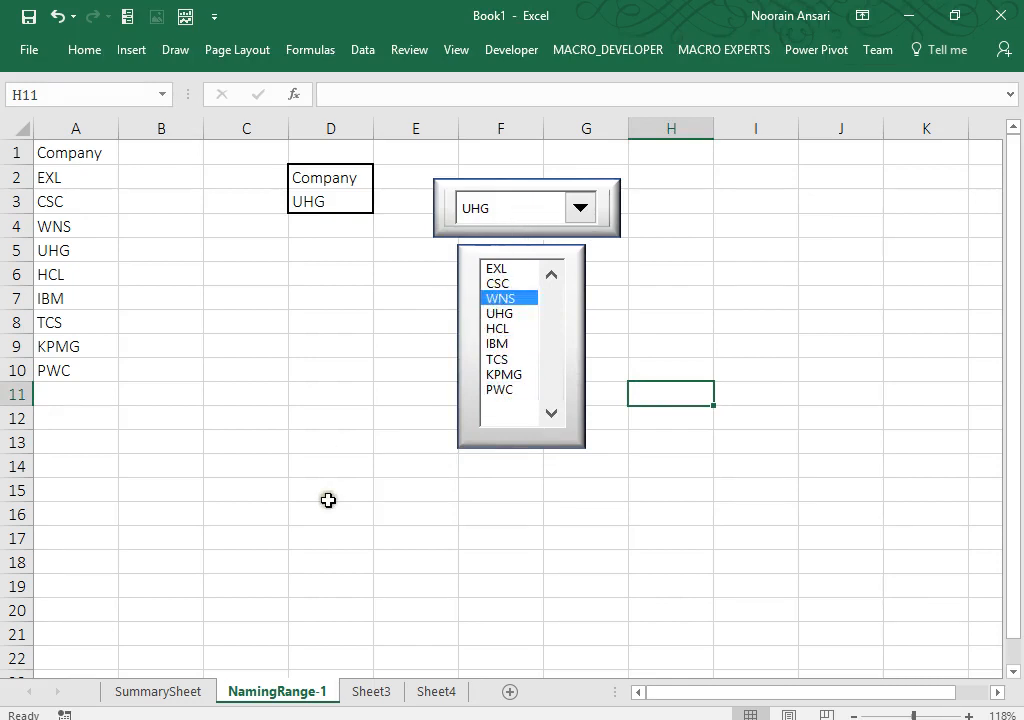
left_click(356, 692)
right_click(362, 693)
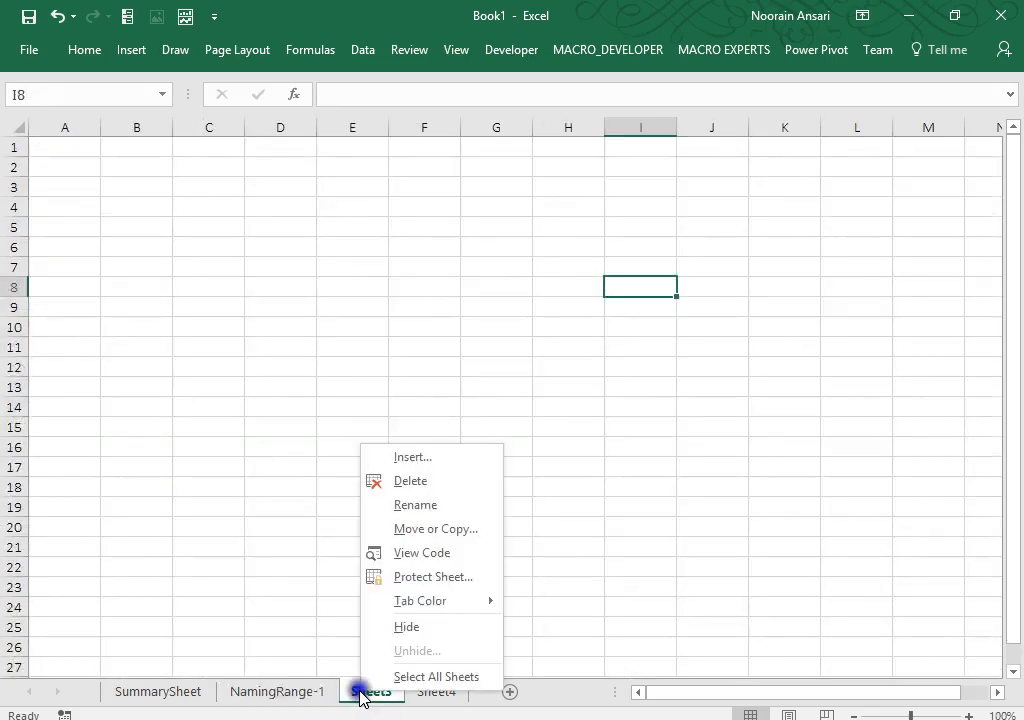
Step: Rename the blank Sheet3 tab to NamingRange-2 and select cell E13
left_click(403, 506)
type("NamingRange")
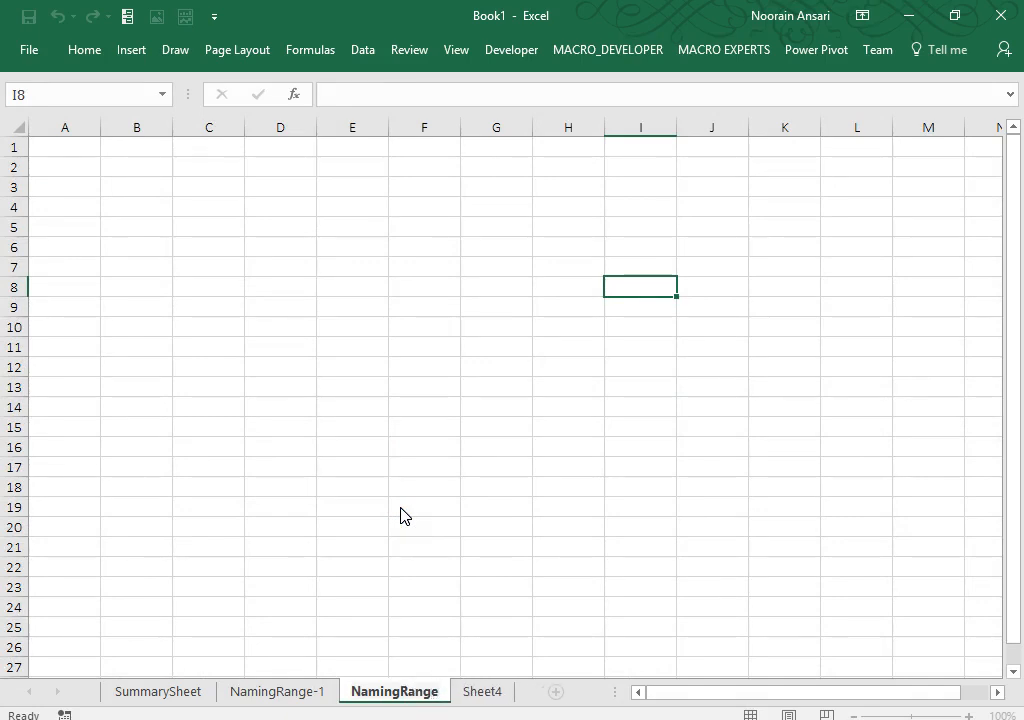
type("-2")
key("Return")
left_click(366, 391)
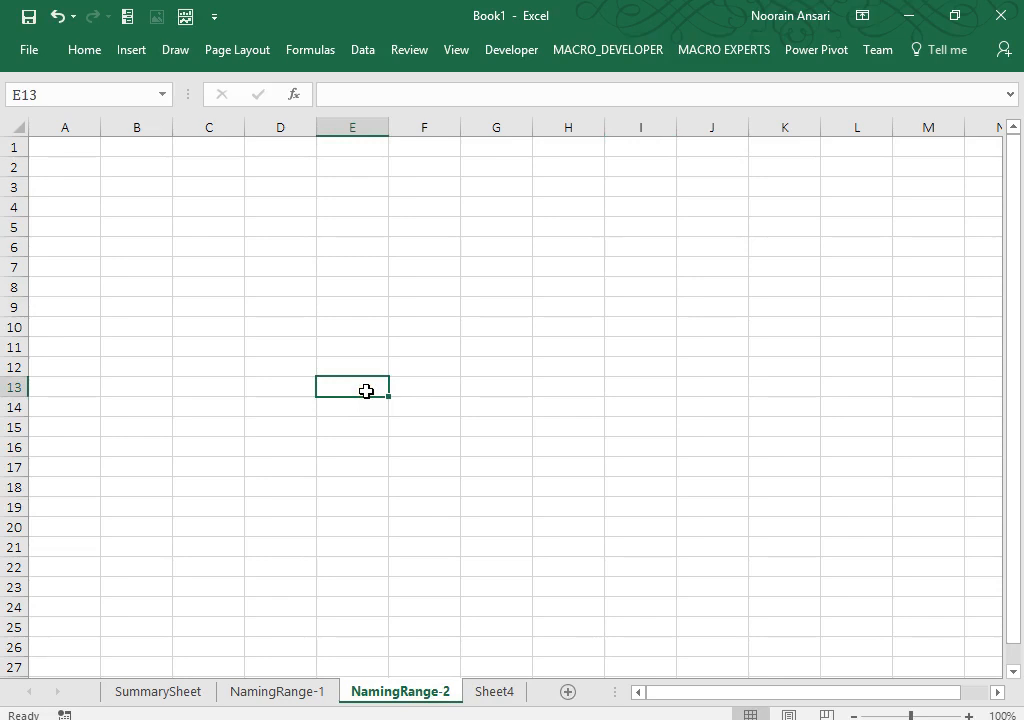
Step: Enter headings CityName in B3 and Subcity in C3, then zoom the sheet to 112%
left_click(155, 192)
type("City")
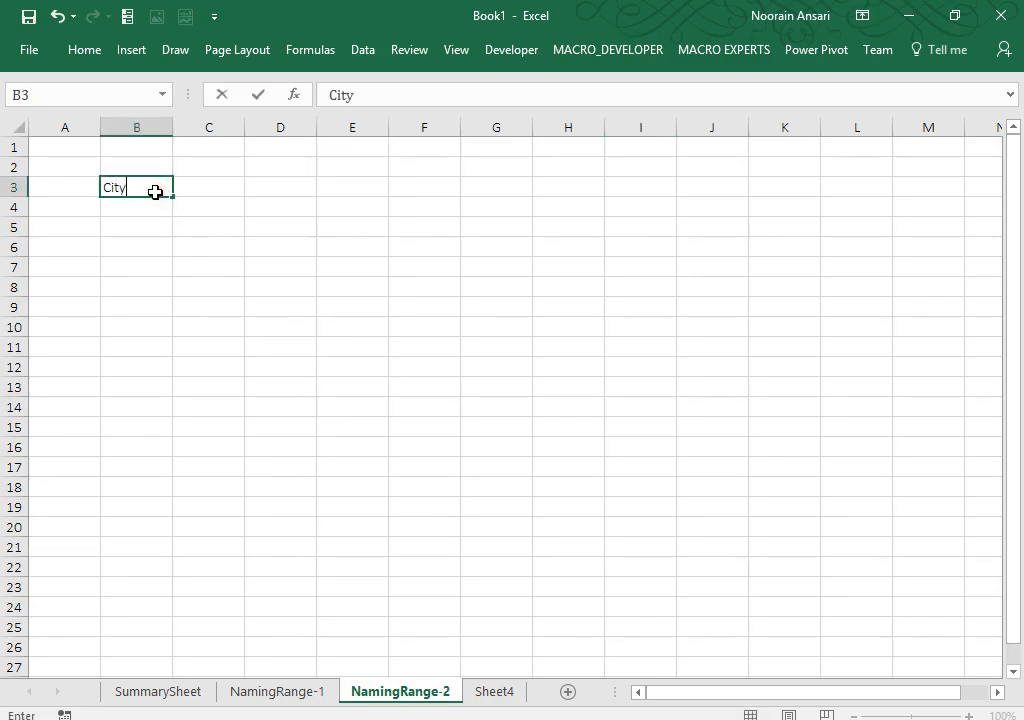
type("Name")
key("Return")
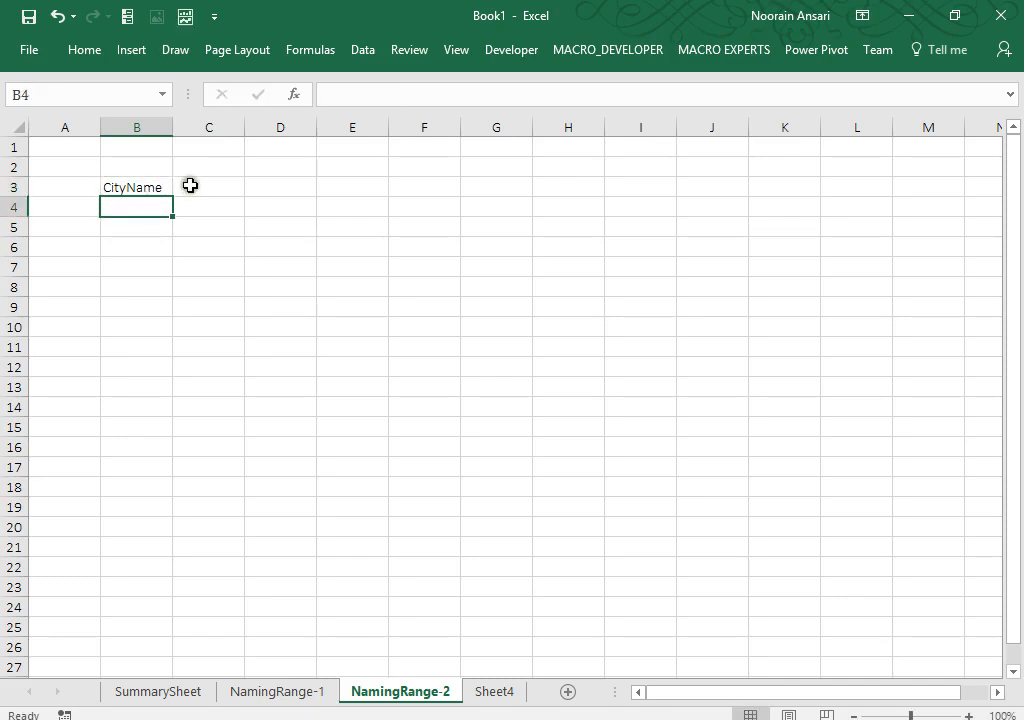
left_click(190, 185)
type("Subcity")
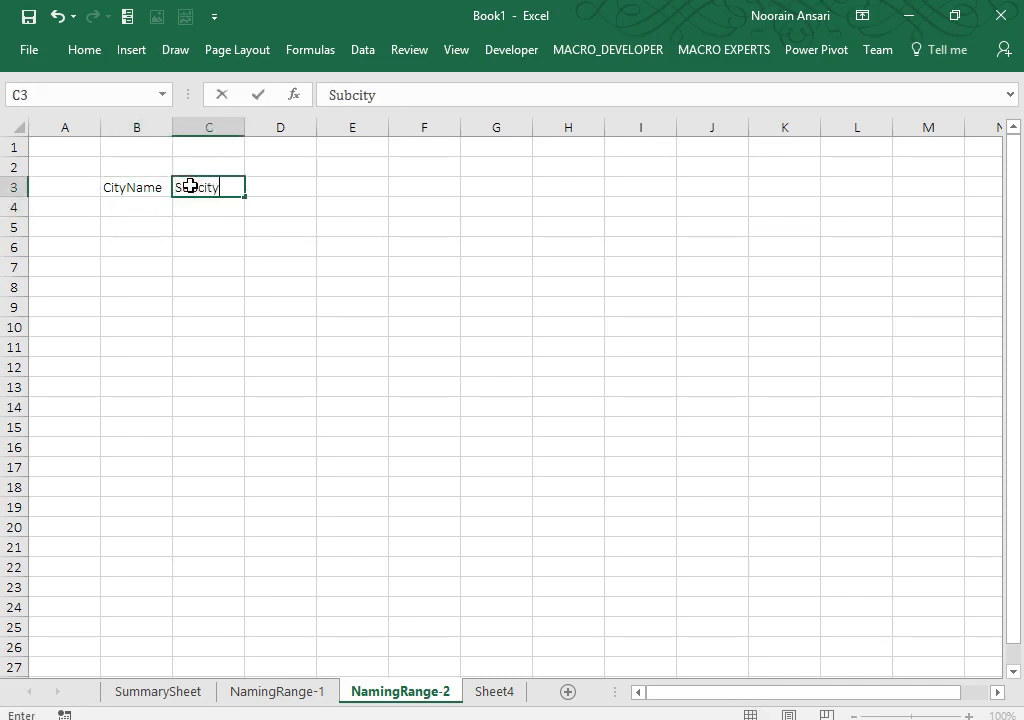
key("Return")
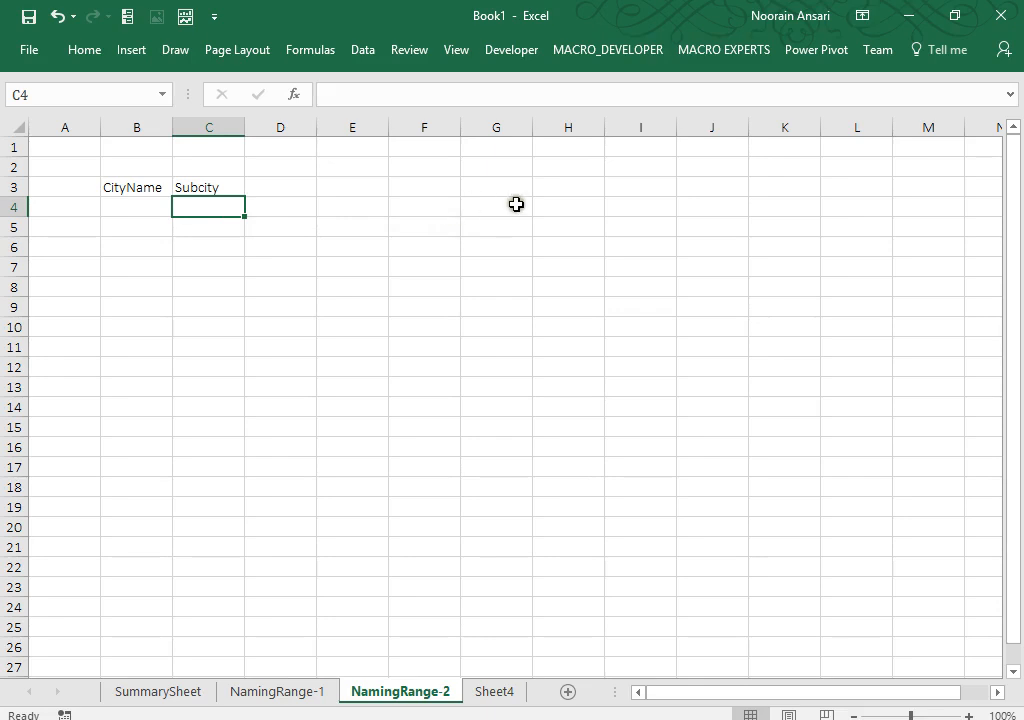
left_click(913, 714)
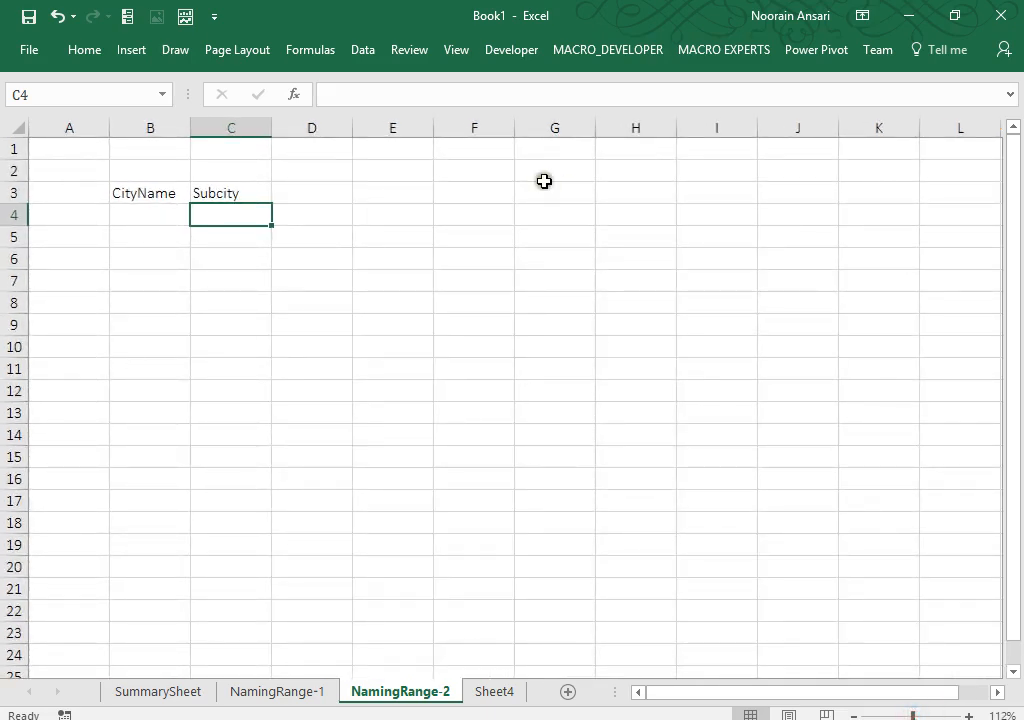
Step: Narrow columns G, H and I by a few pixels each
left_click(599, 192)
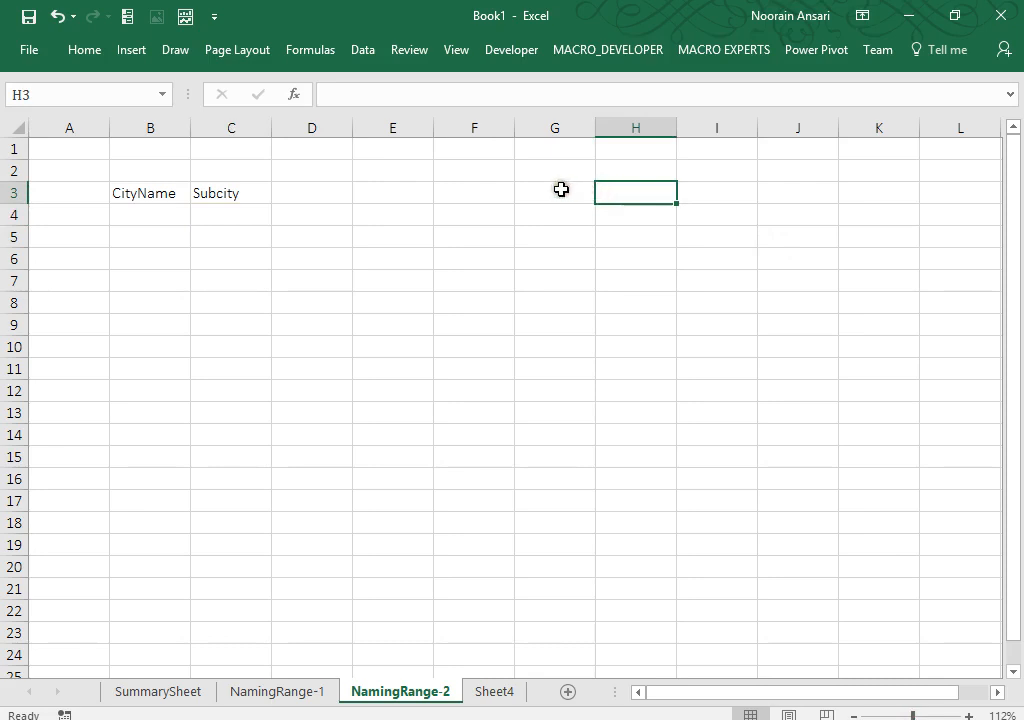
left_click(561, 190)
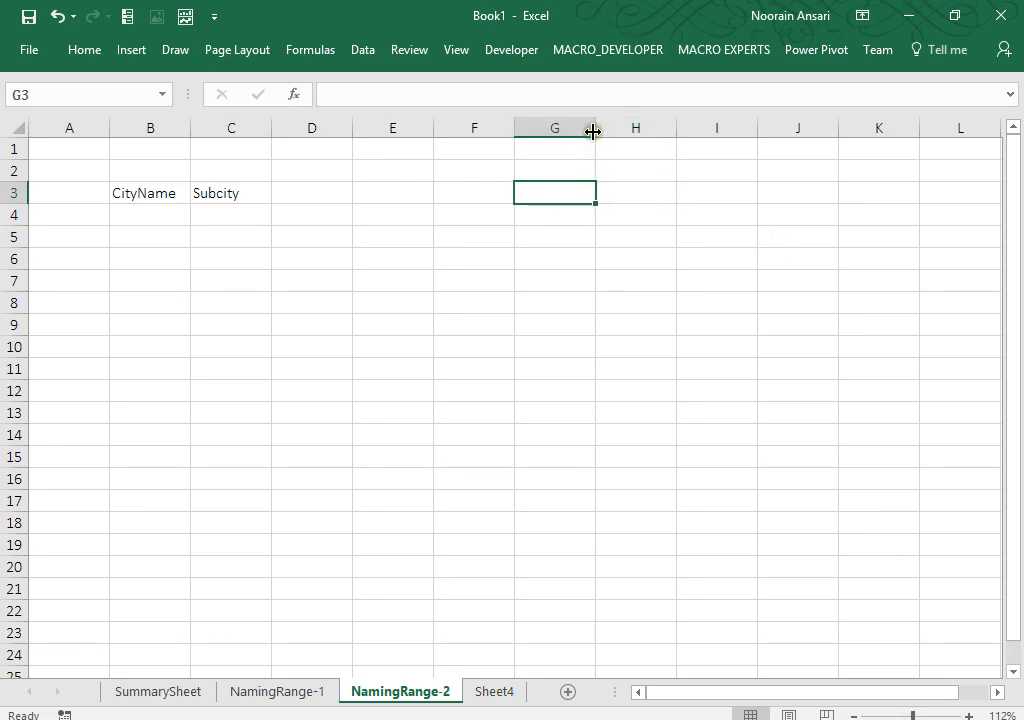
left_click_drag(594, 130, 590, 130)
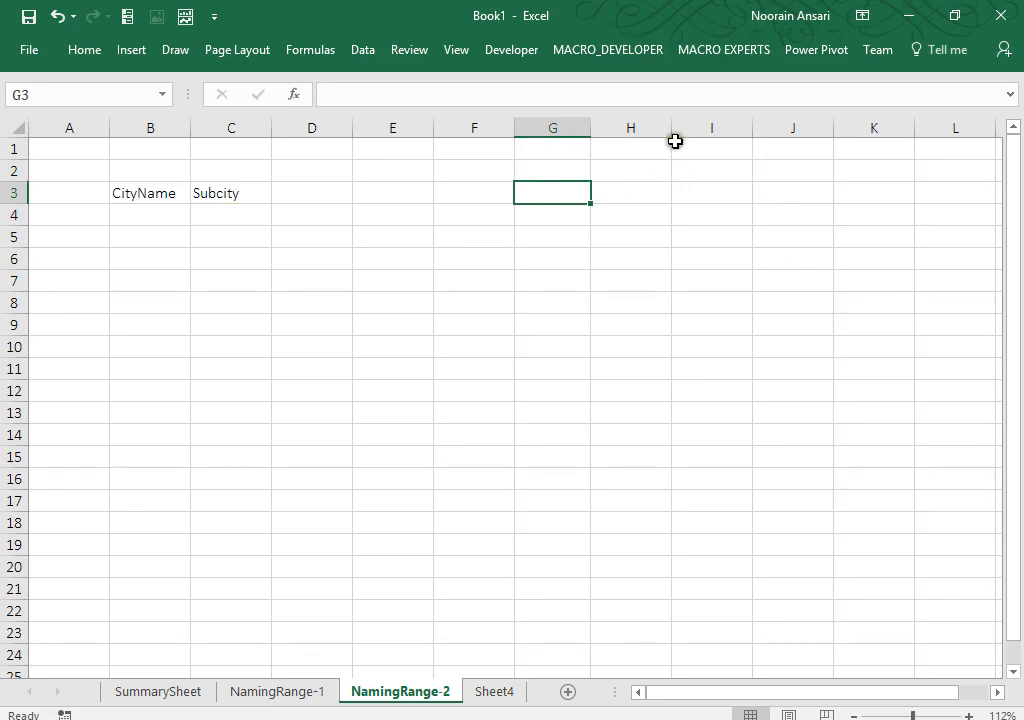
left_click_drag(671, 131, 667, 130)
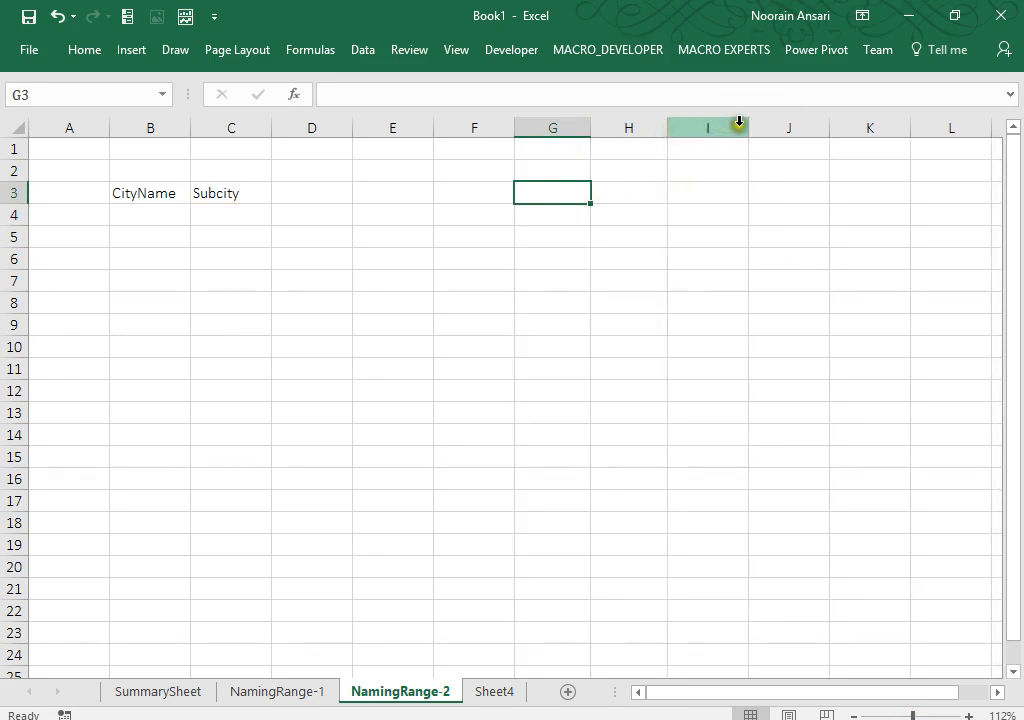
left_click_drag(747, 125, 743, 126)
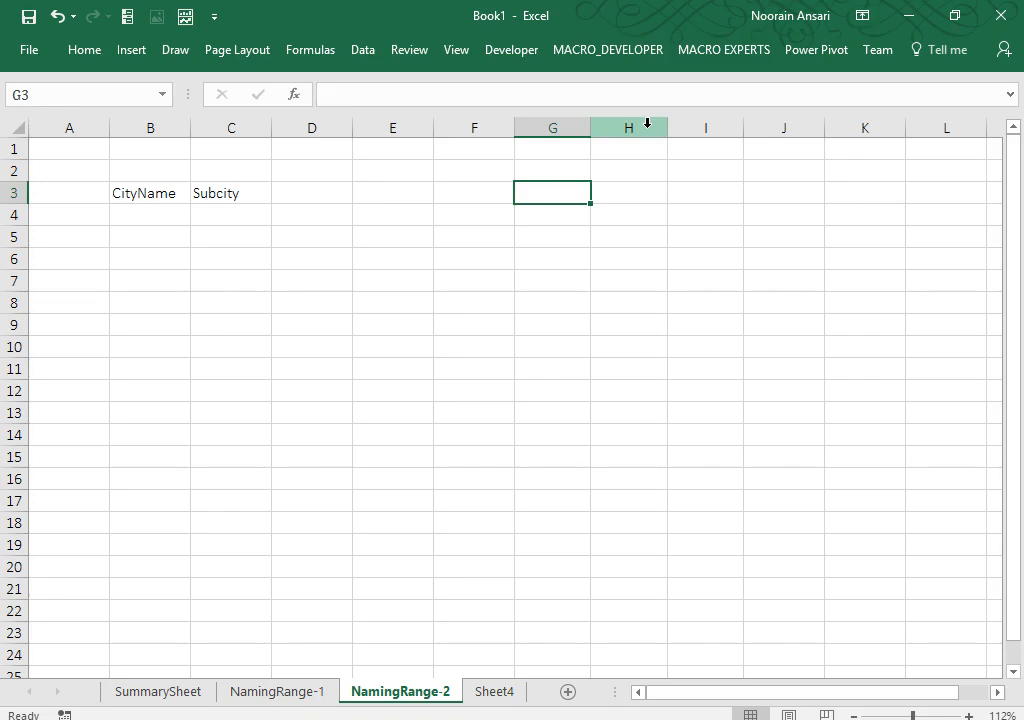
left_click_drag(135, 196, 232, 196)
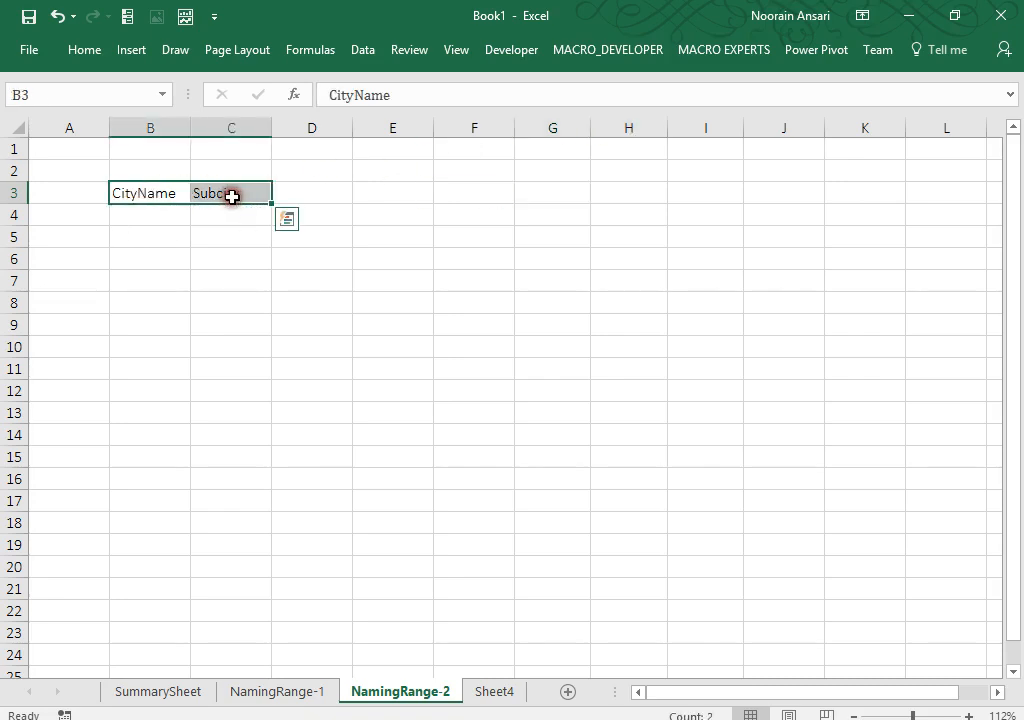
Step: Enter the city headings Delhi, Mumbai, Kolkata and Bangalore across G3:J3
left_click(539, 189)
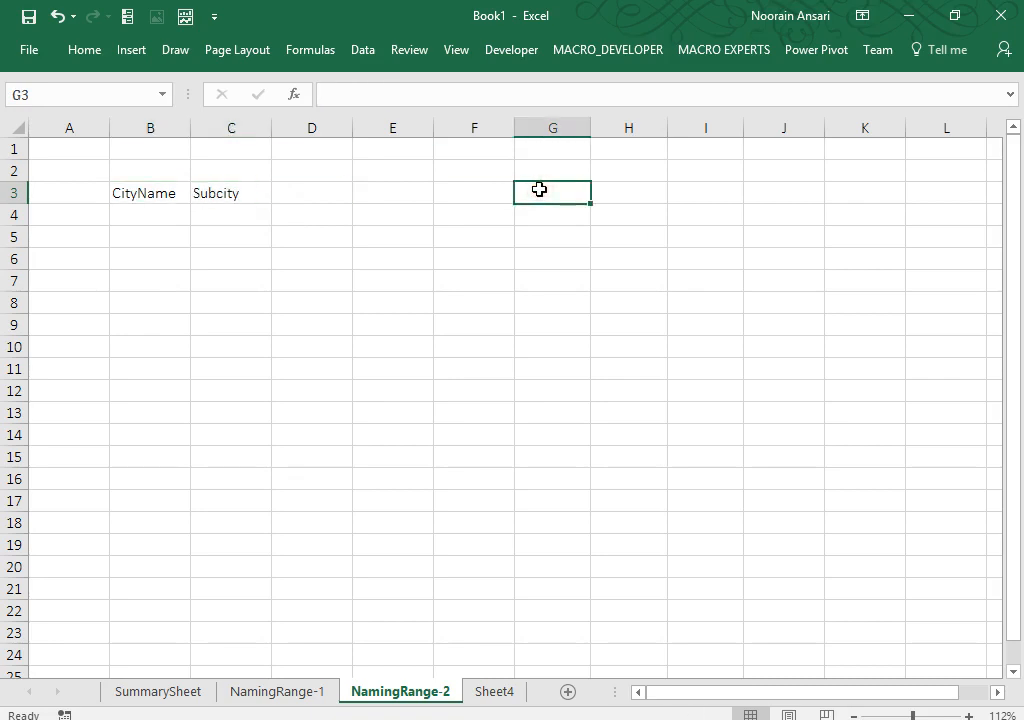
type("Delhi")
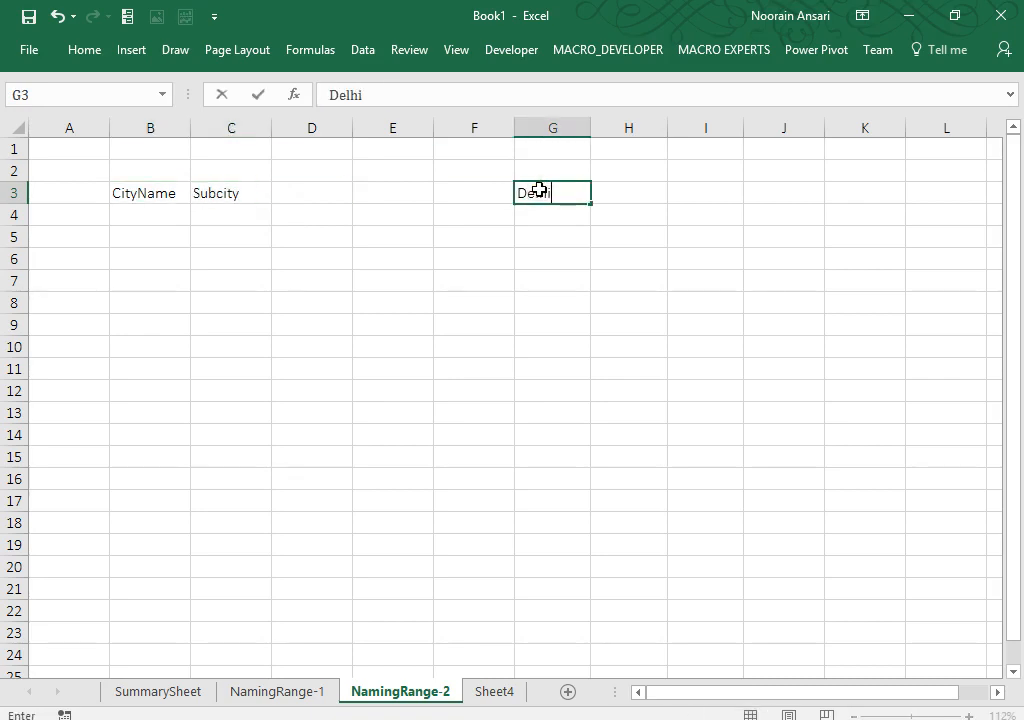
key("Return")
key("Up")
key("Right")
type("Mumb")
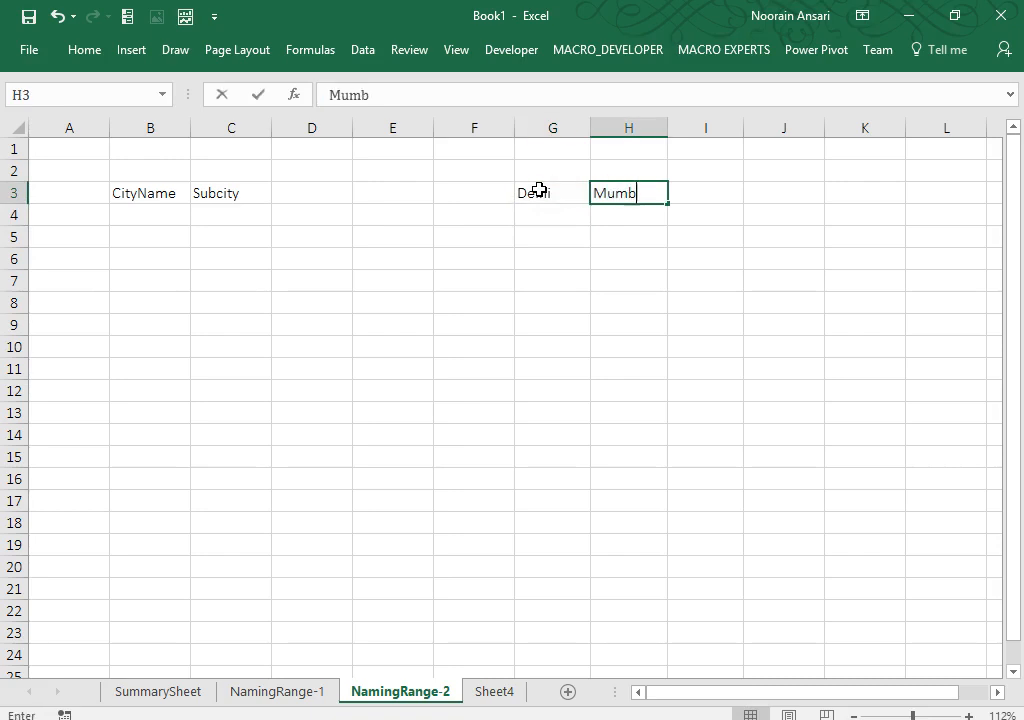
type("ai")
key("Tab")
type("Kolk")
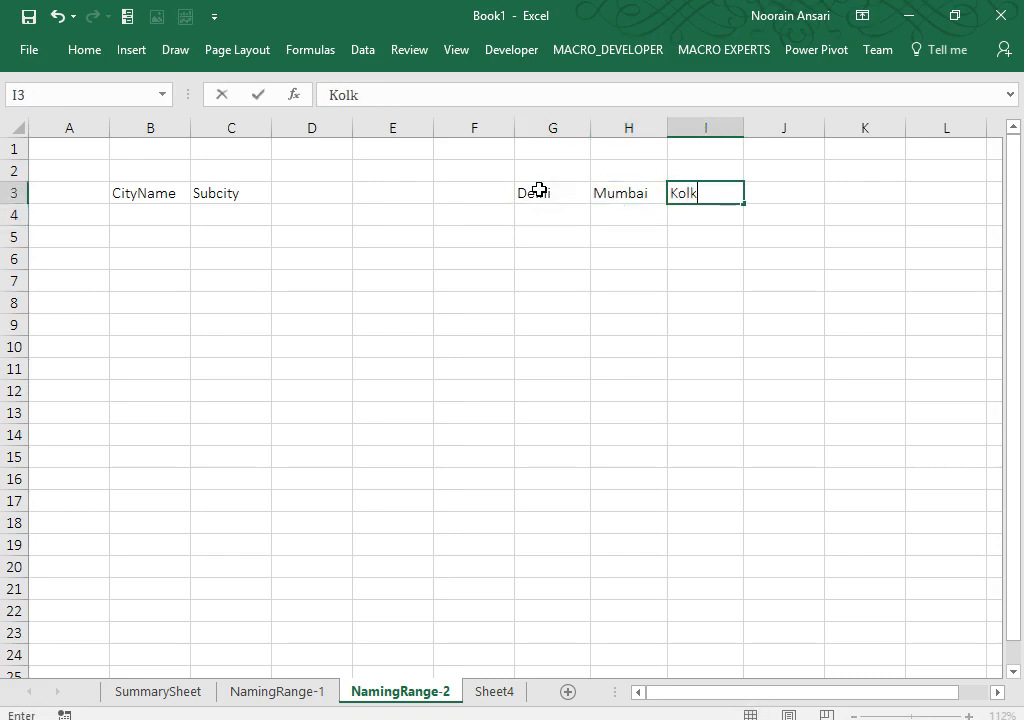
key("Tab")
type("b")
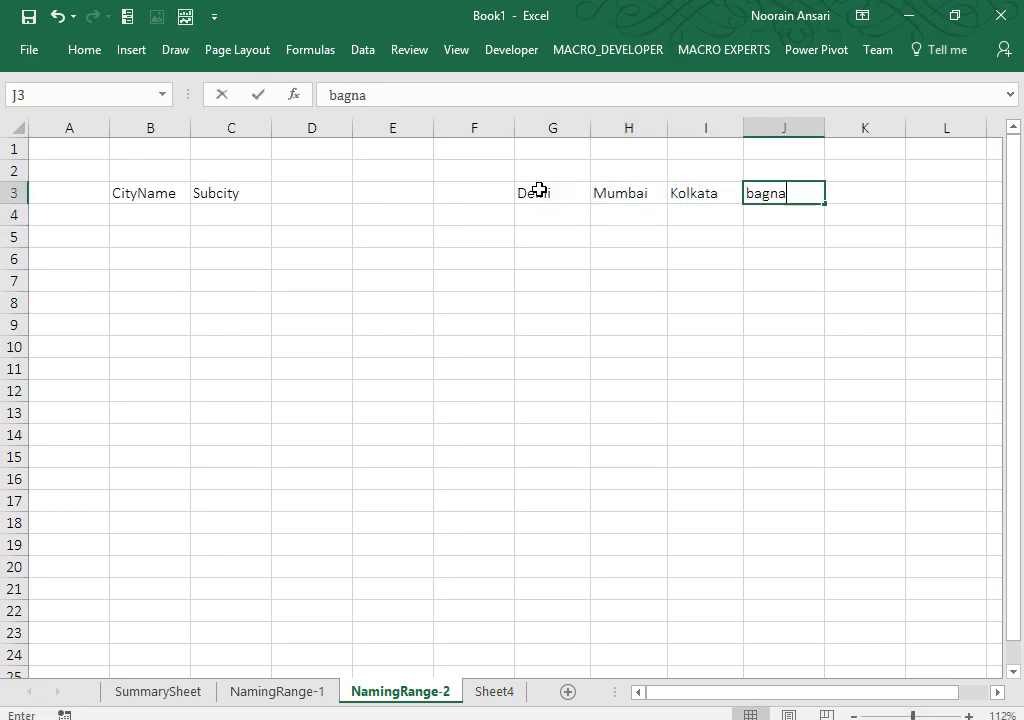
type("agna")
key("BackSpace")
key("BackSpace")
key("BackSpace")
type("Ban")
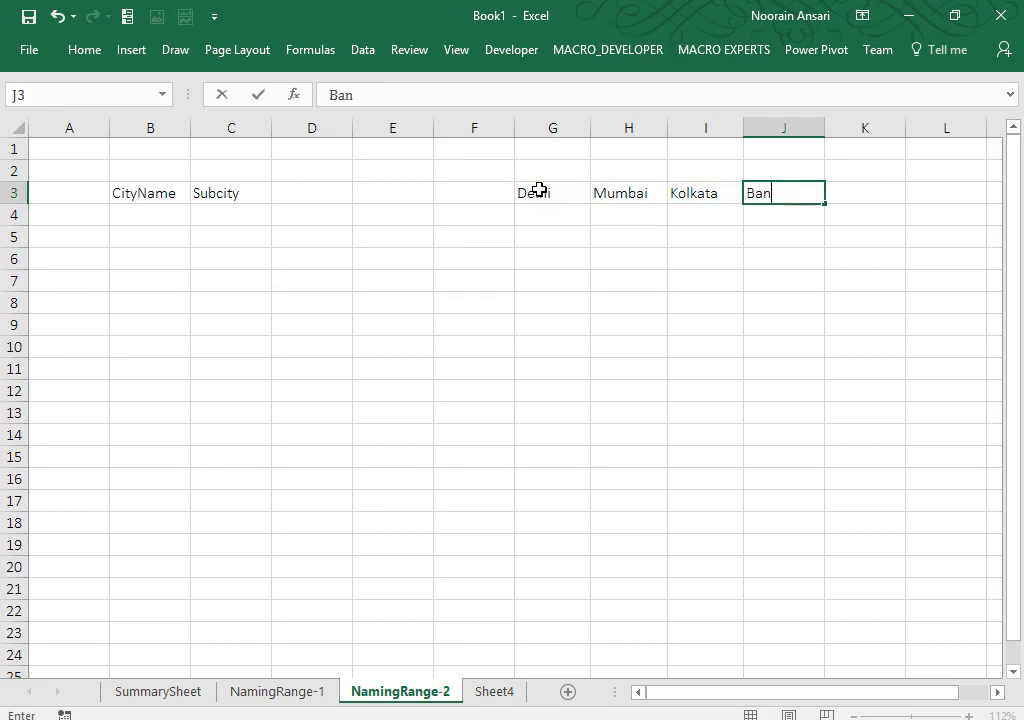
type("galore")
key("Return")
Step: List Delhi's subcities CP, nehru Place, Lajpat nagar and Karolbag in G4:G7
key("Left")
key("Left")
key("Left")
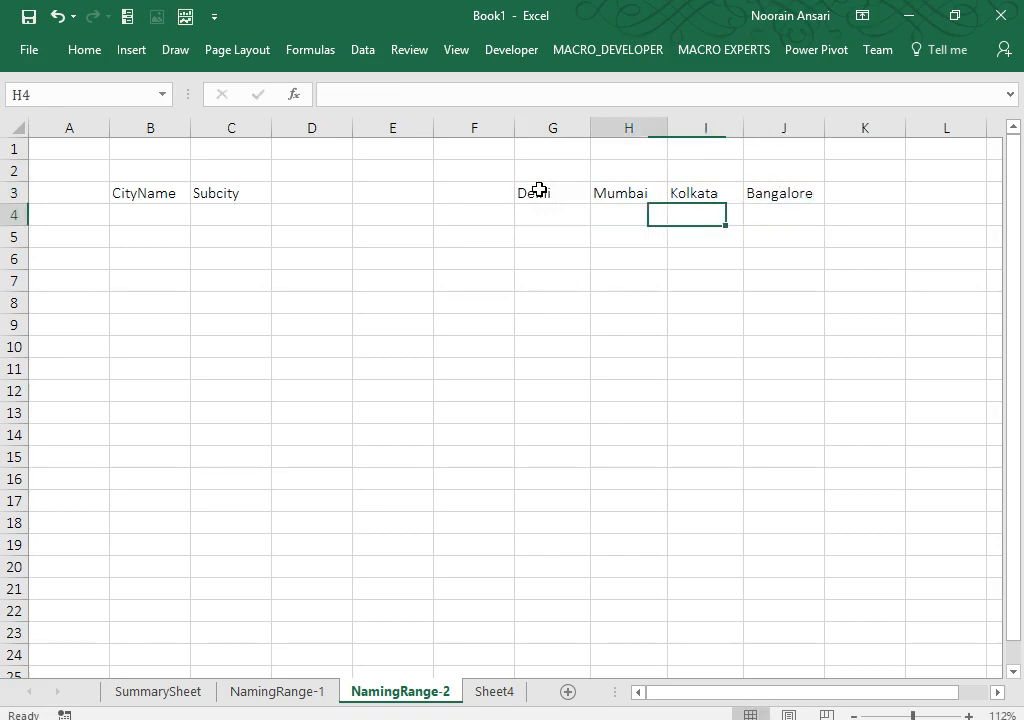
type("CP")
key("Return")
type("nehru Place")
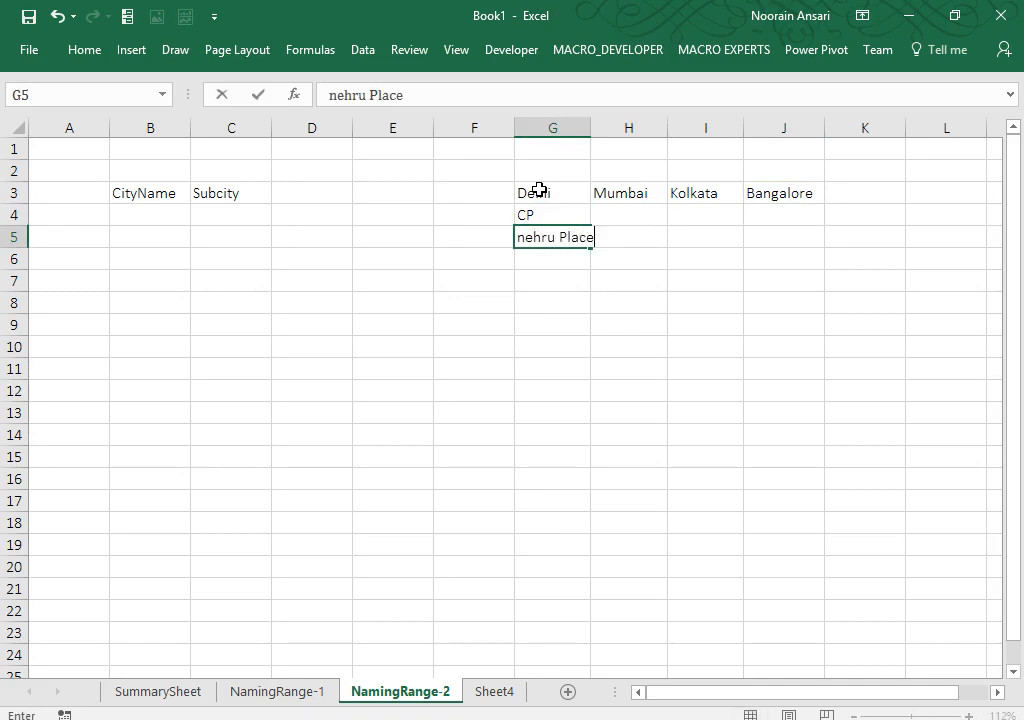
key("Return")
type("La")
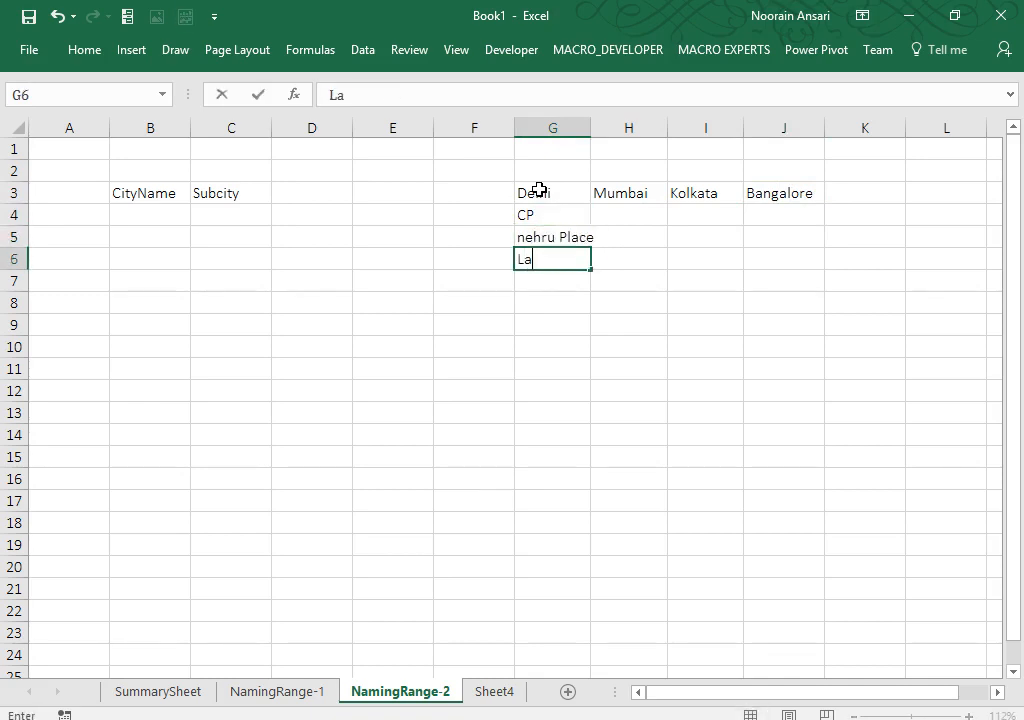
type("jpat nagar")
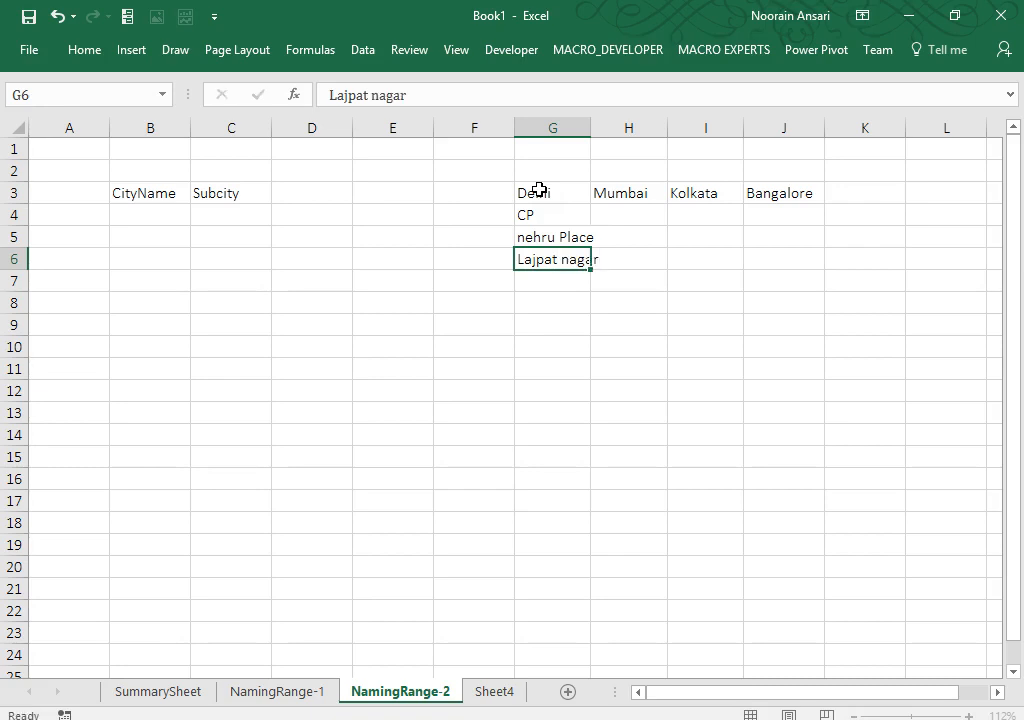
key("Return")
type("Karol")
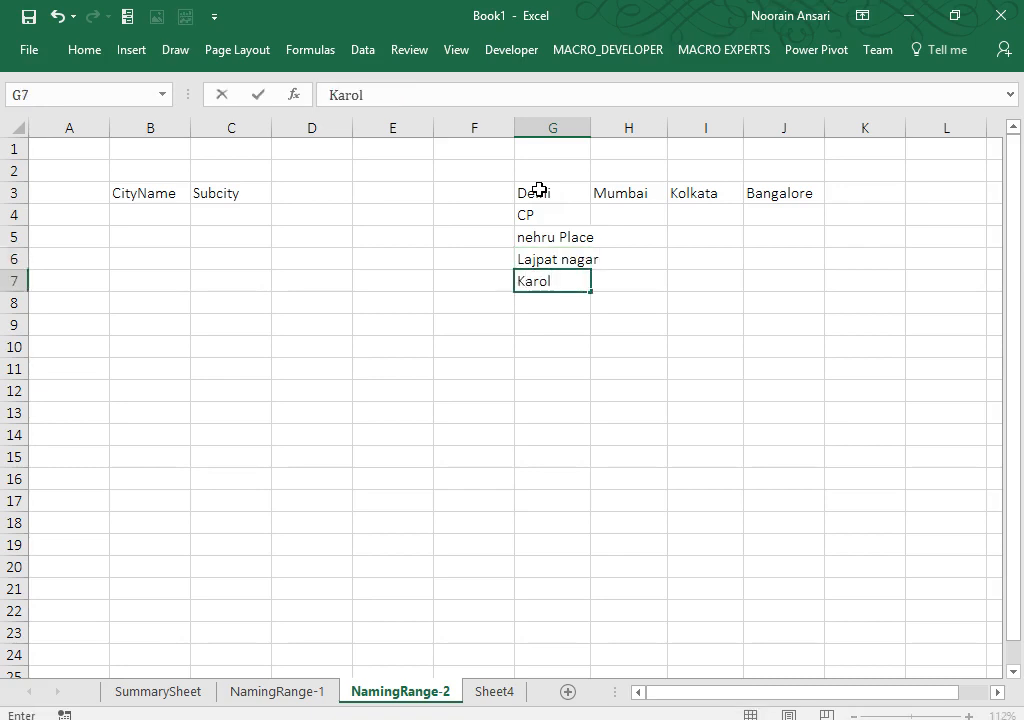
type("bag")
key("Up")
key("Up")
key("Up")
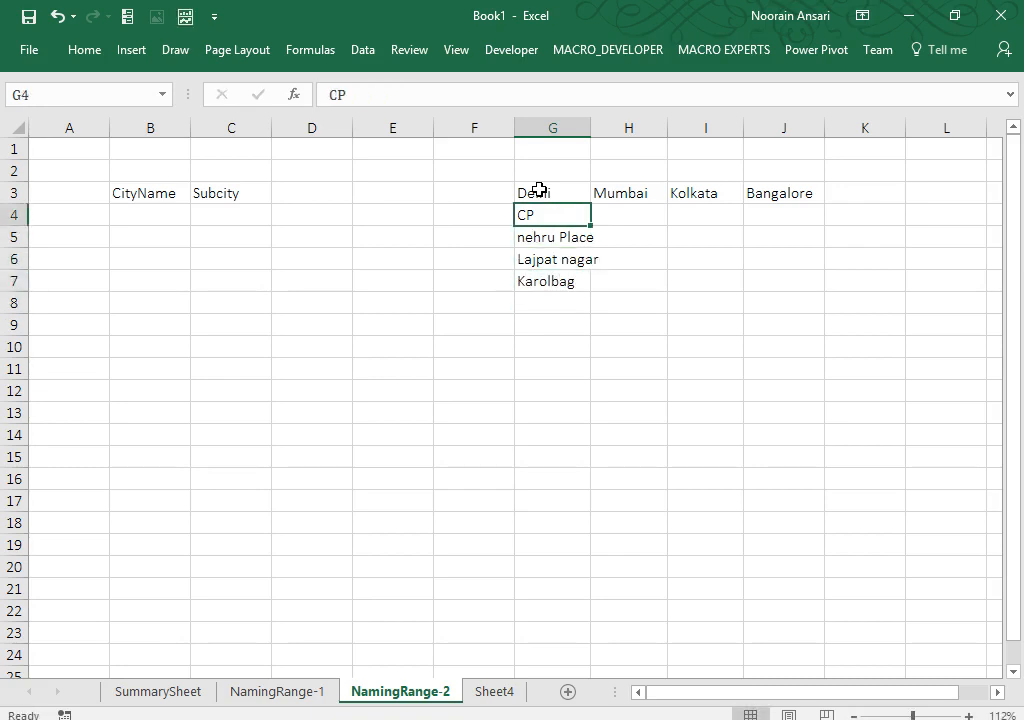
Step: Enter Mumbai's sub-areas bandra, Andheri, Juhu and Goregoan in H4:H7, and autofit column G
key("Right")
type("bandra")
key("Return")
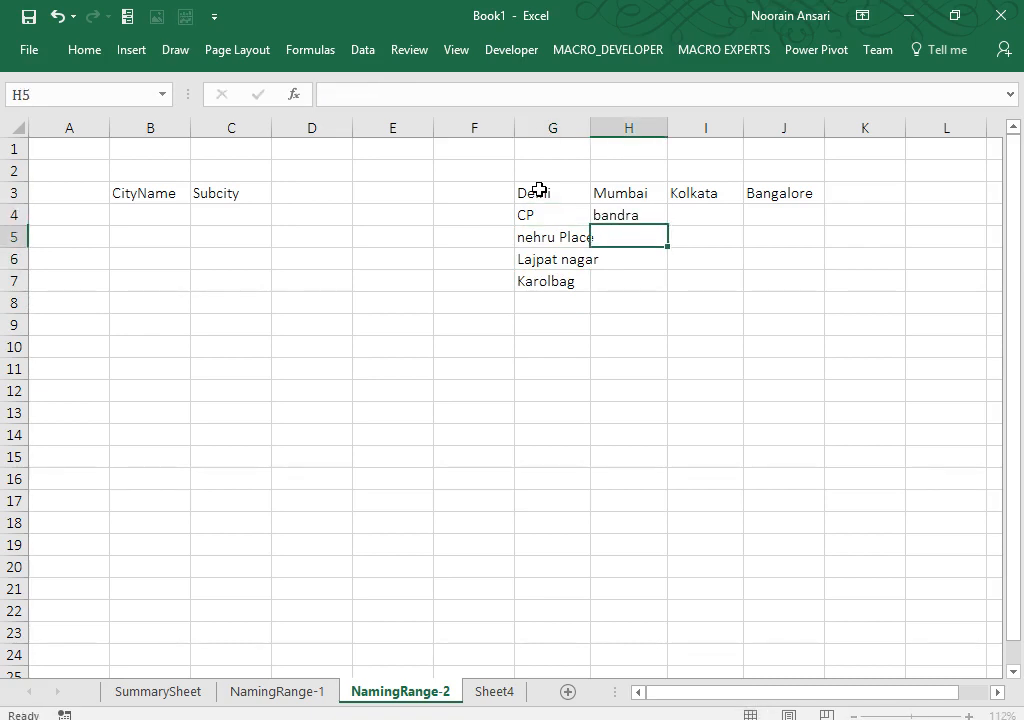
type("Andheri")
key("Return")
type("Juhu")
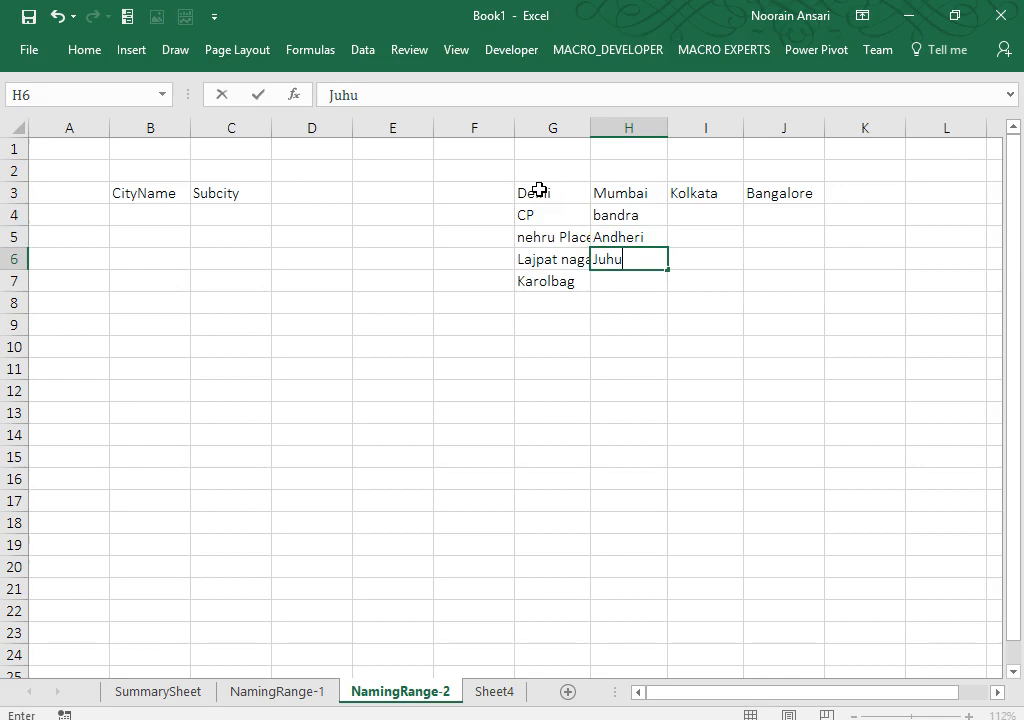
key("Return")
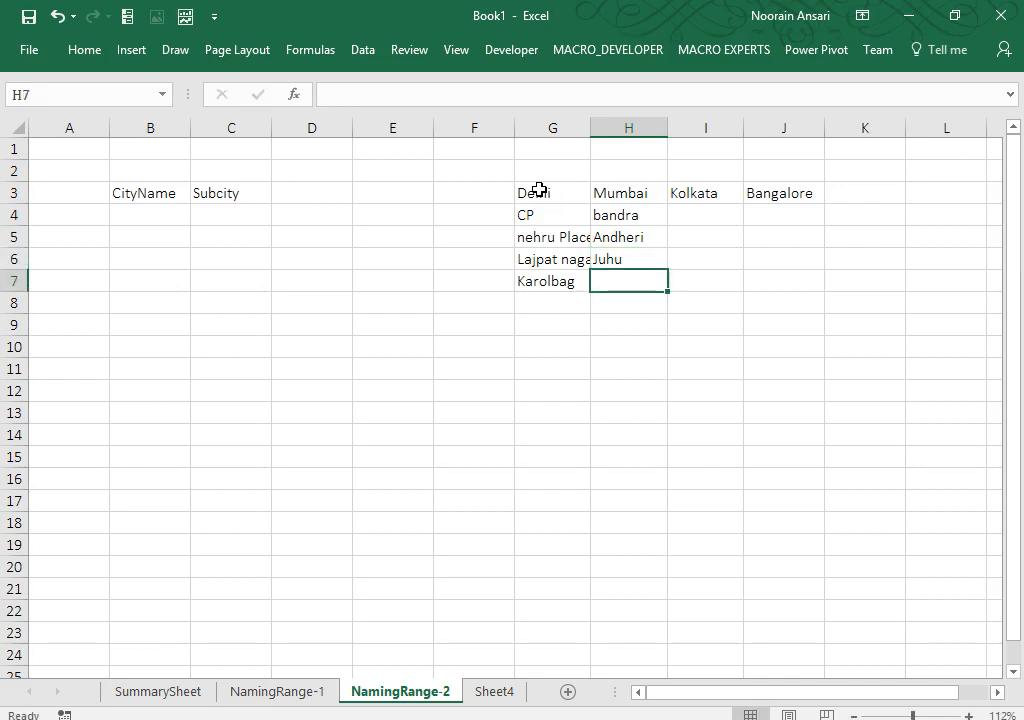
type("Goregoan")
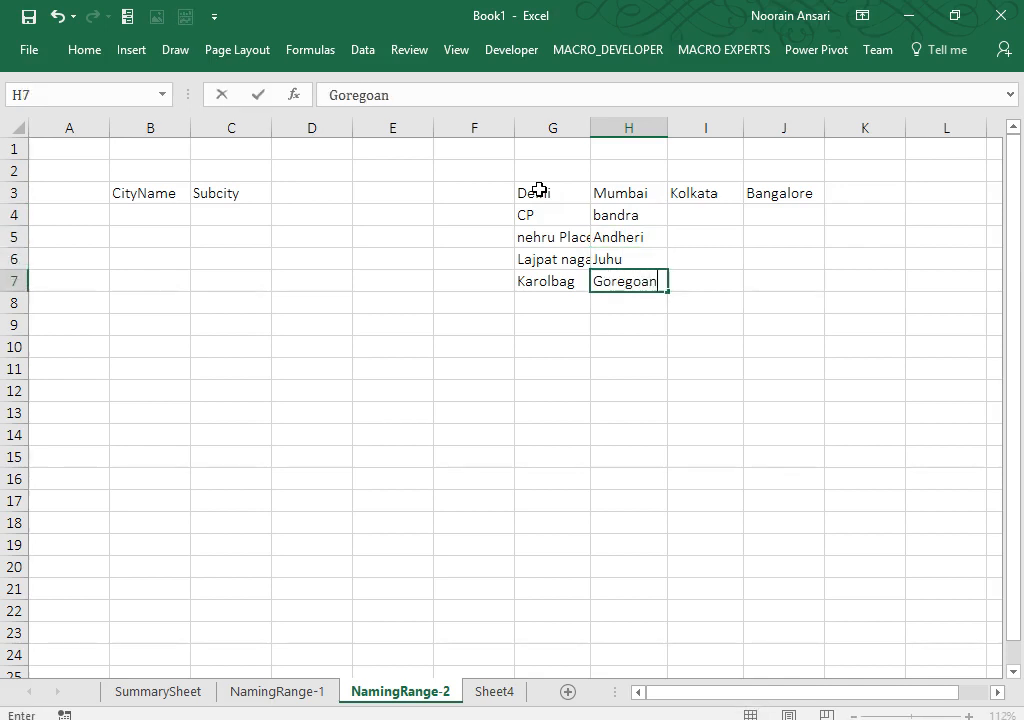
key("Return")
key("Up")
key("Up")
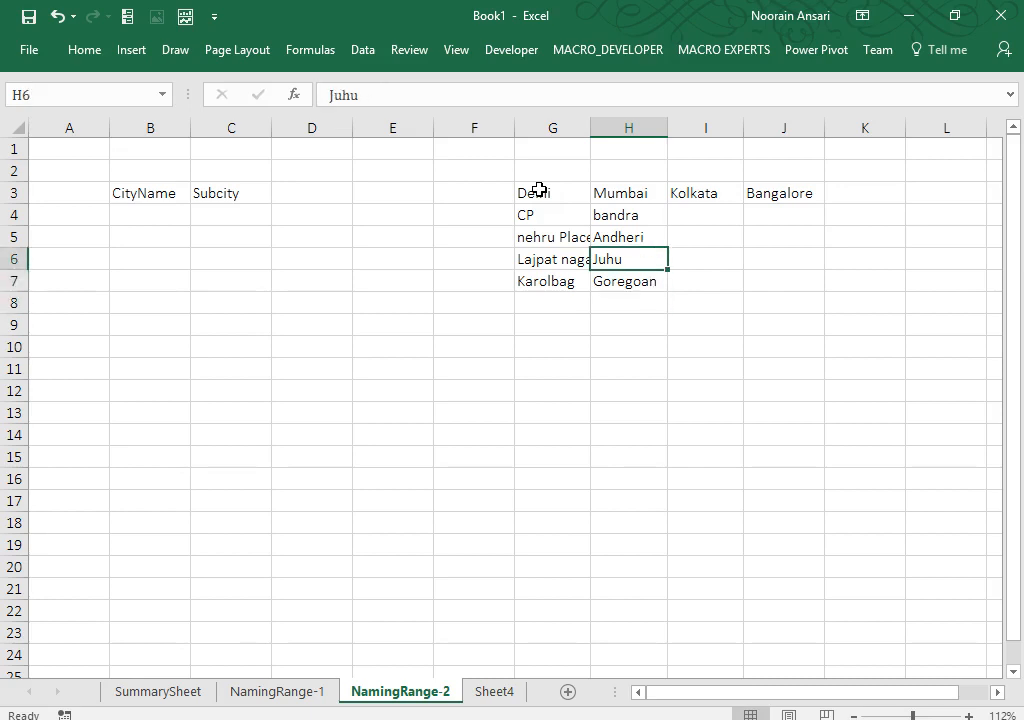
double_click(590, 130)
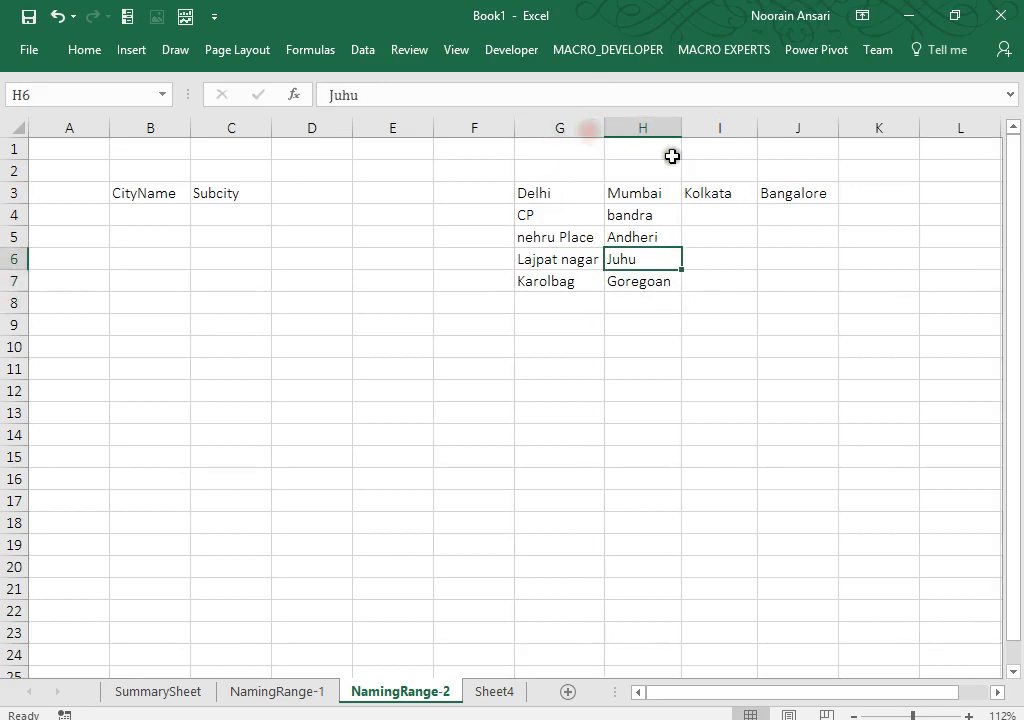
Step: Enter Dharamtalla in I4 under Kolkata and autofit column I to fit it
left_click(703, 208)
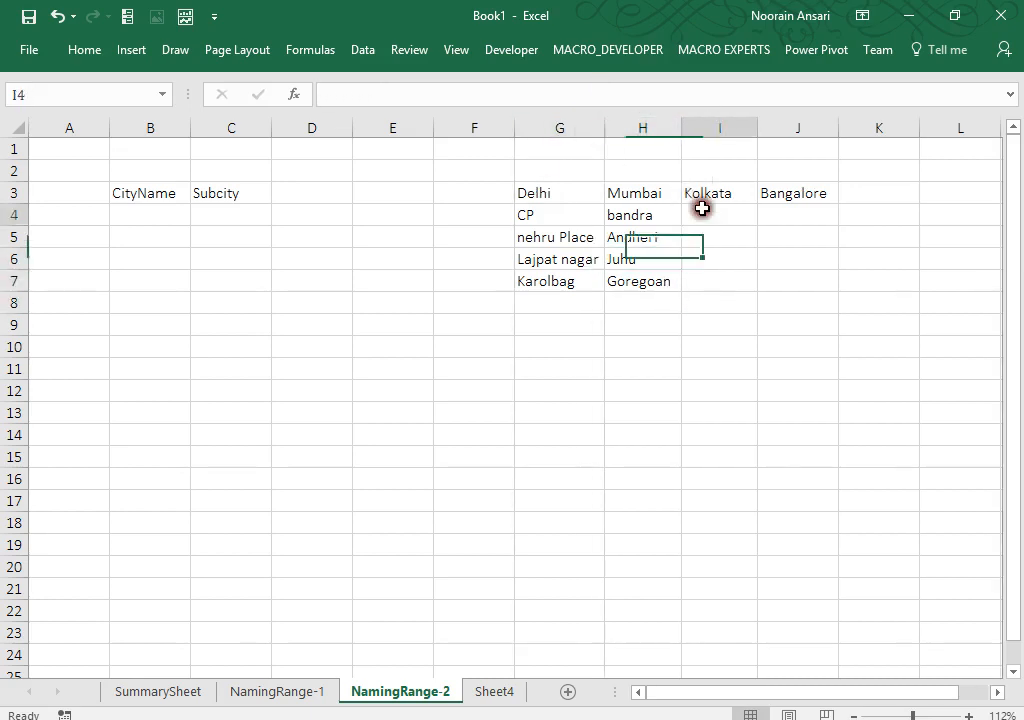
left_click(625, 281)
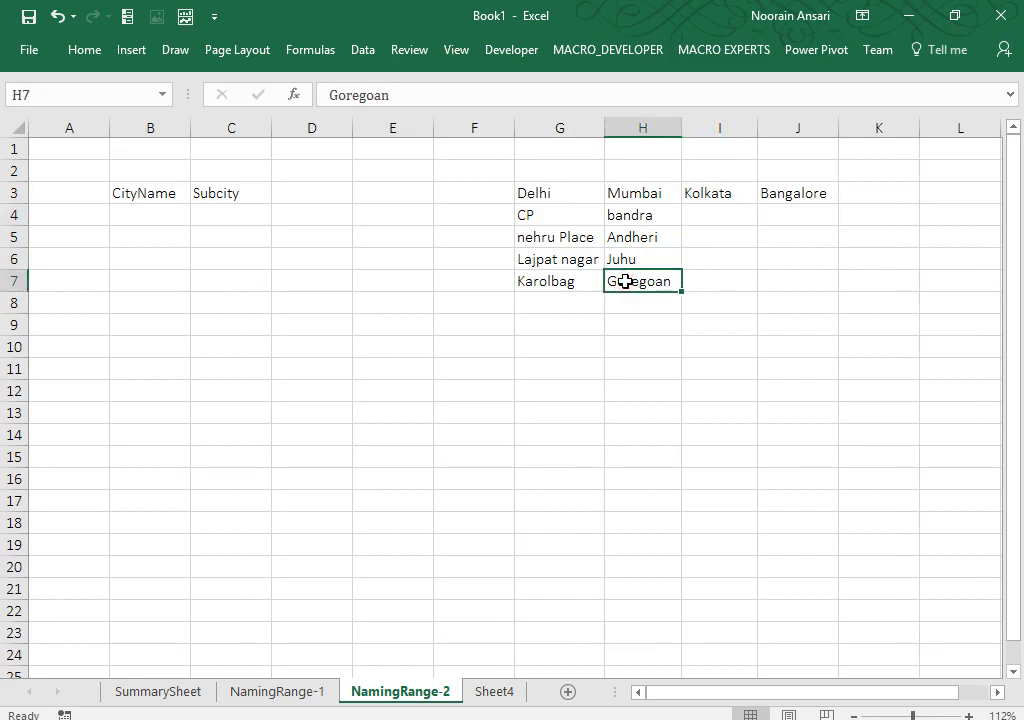
key("Up")
key("Right")
key("Right")
key("Up")
key("Up")
key("Left")
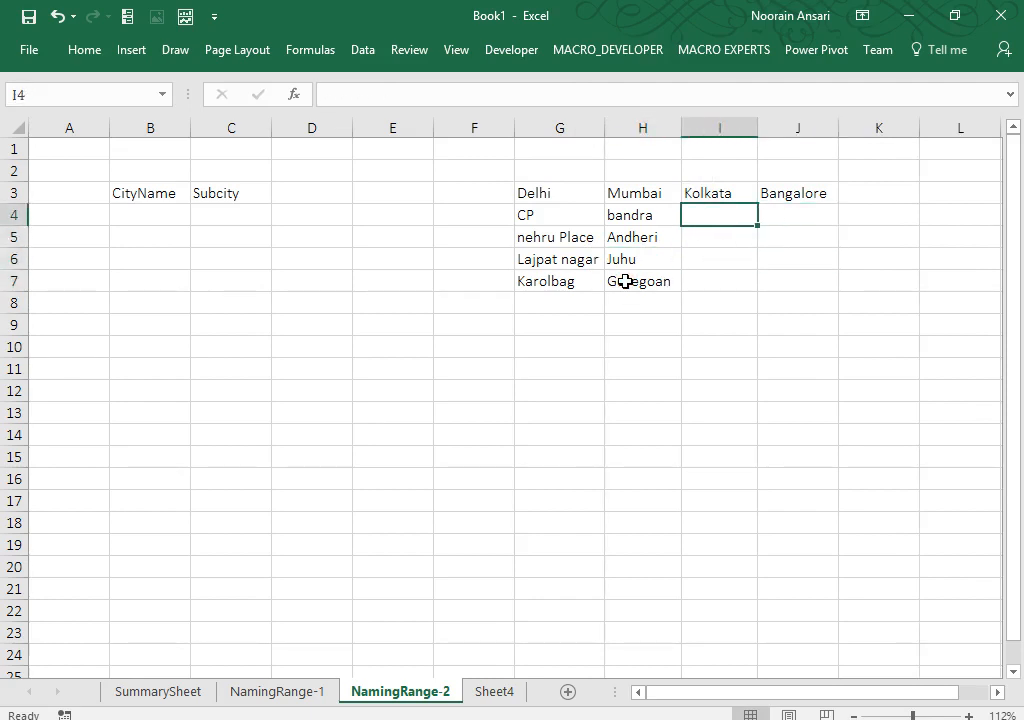
type("Dhar")
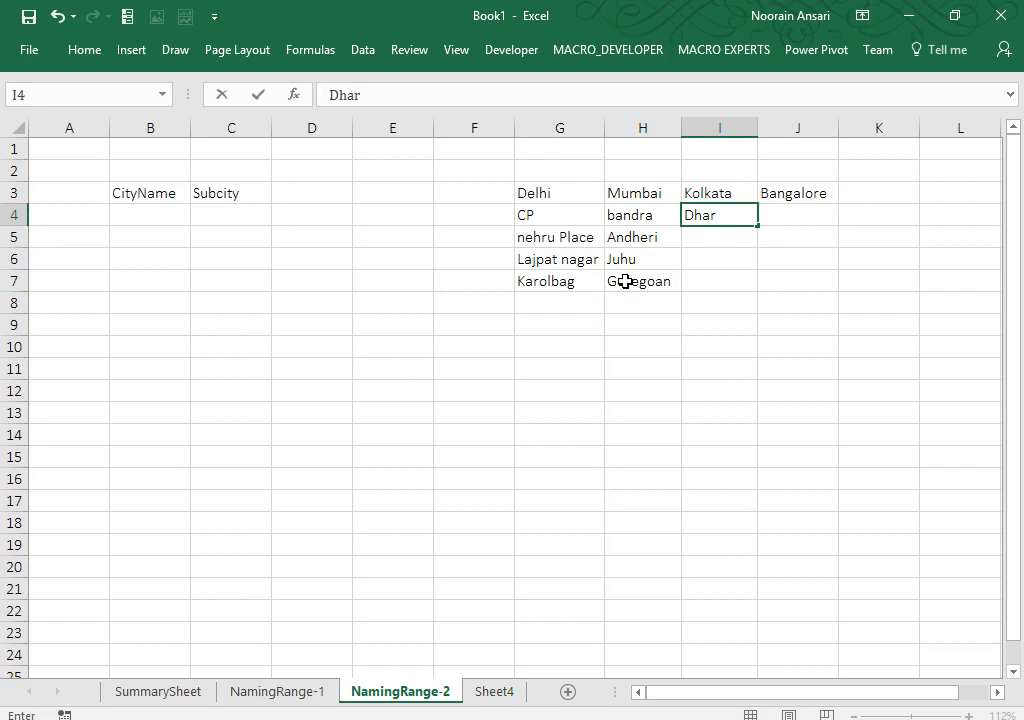
type("amtalla")
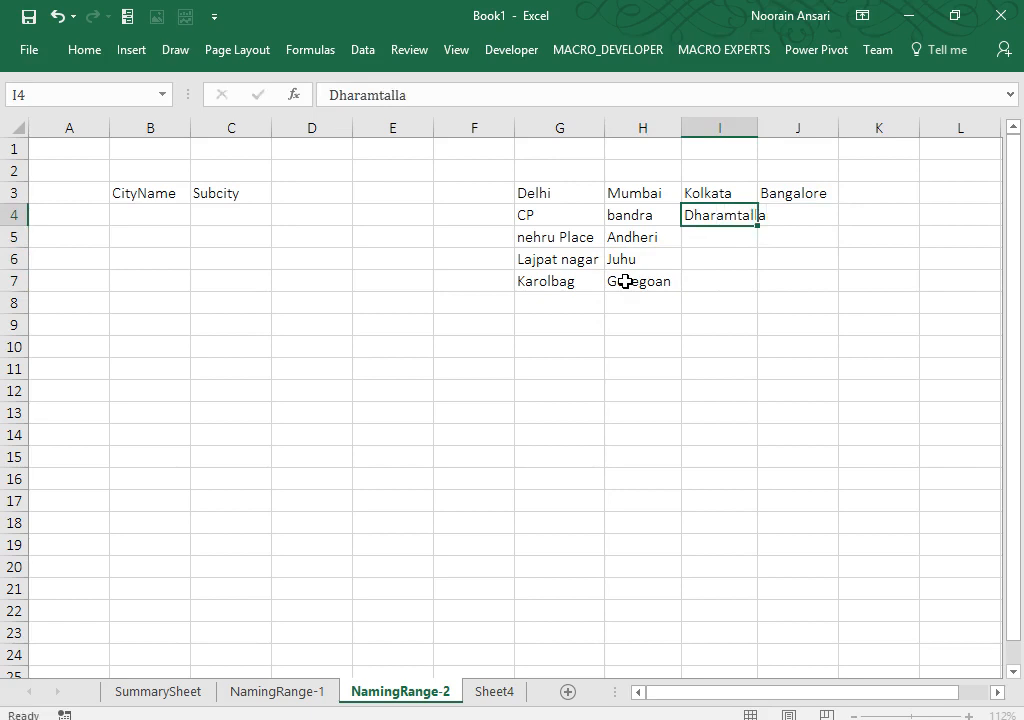
key("Return")
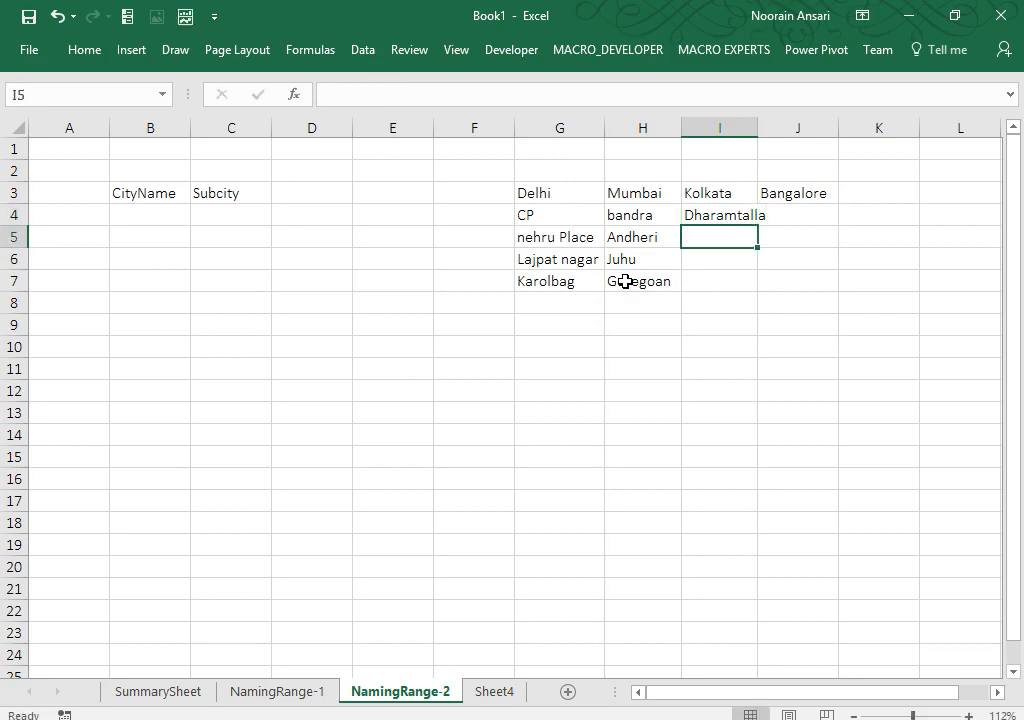
double_click(758, 125)
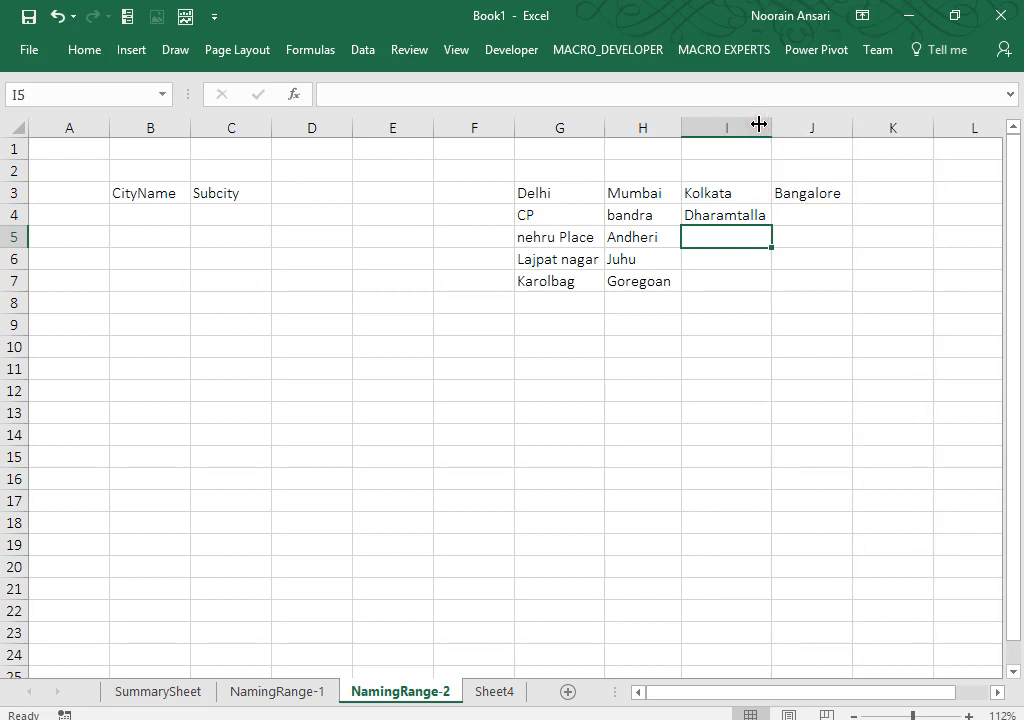
Step: Add Park Street, dumdum and Saltlake below Dharamtalla in I5:I7
type("Park St")
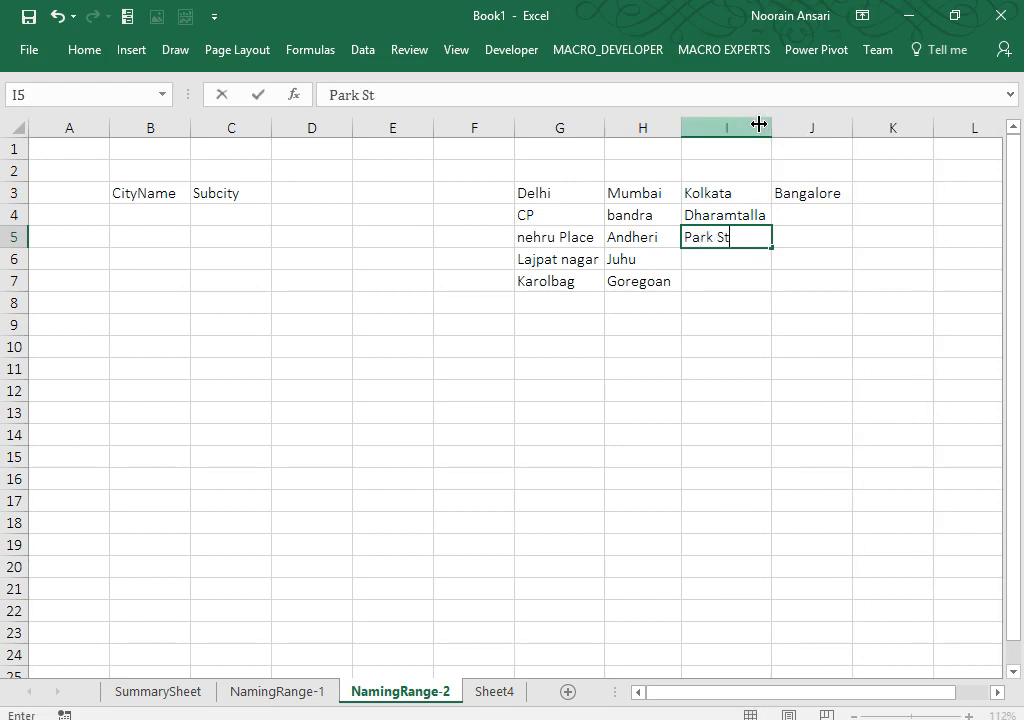
type("reet")
key("Return")
type("Dumd")
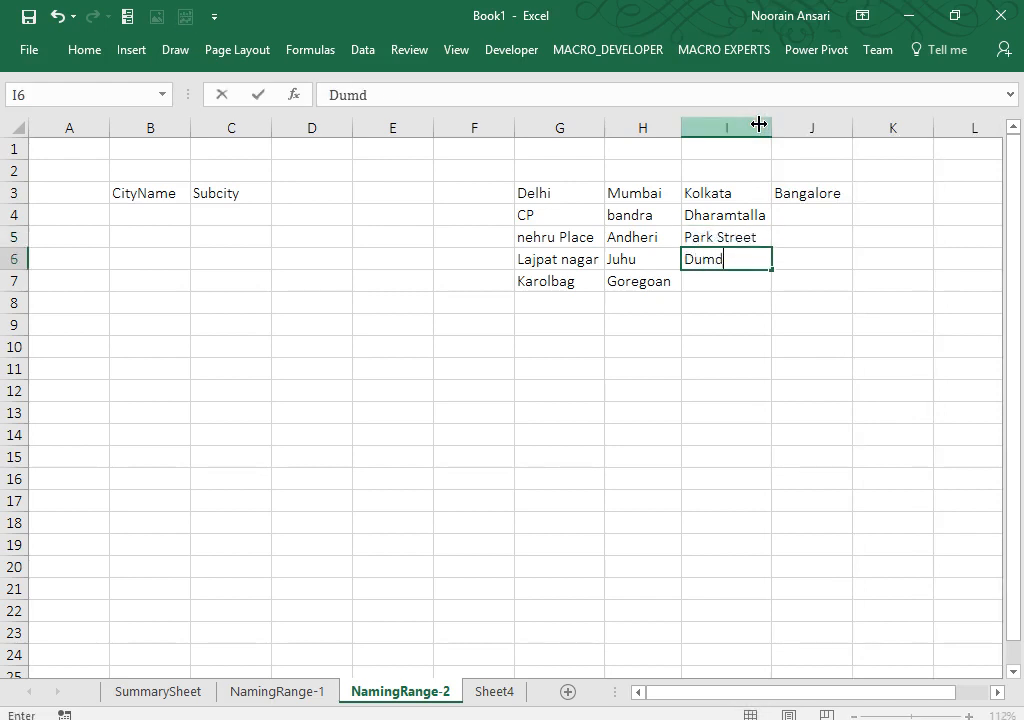
type("ug")
key("Return")
type("S")
key("Up")
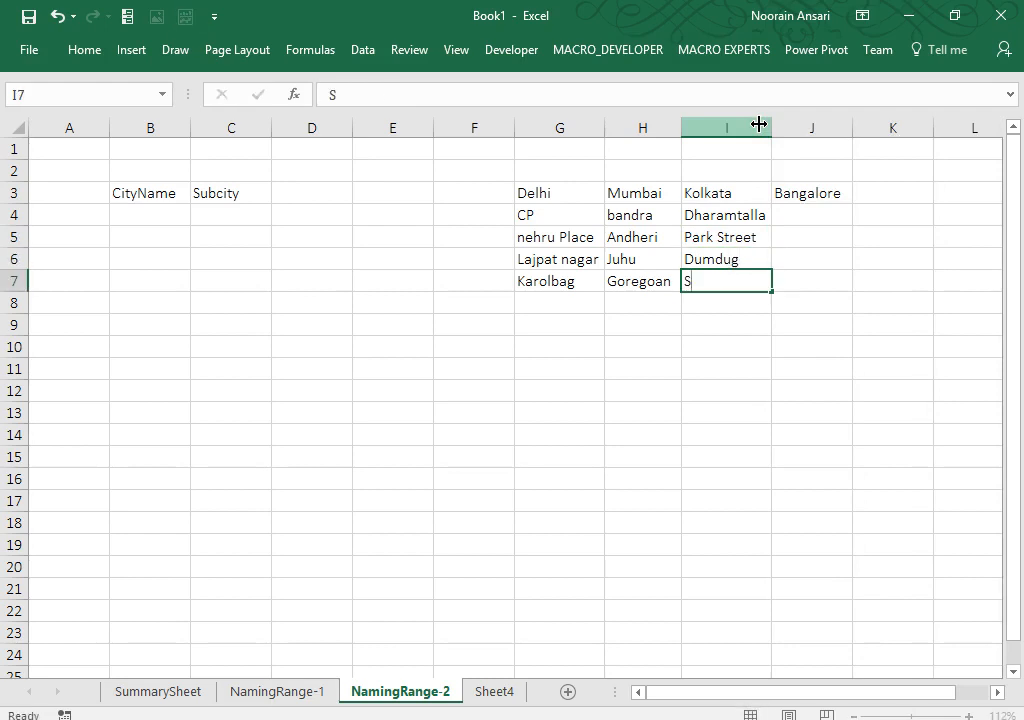
type("du")
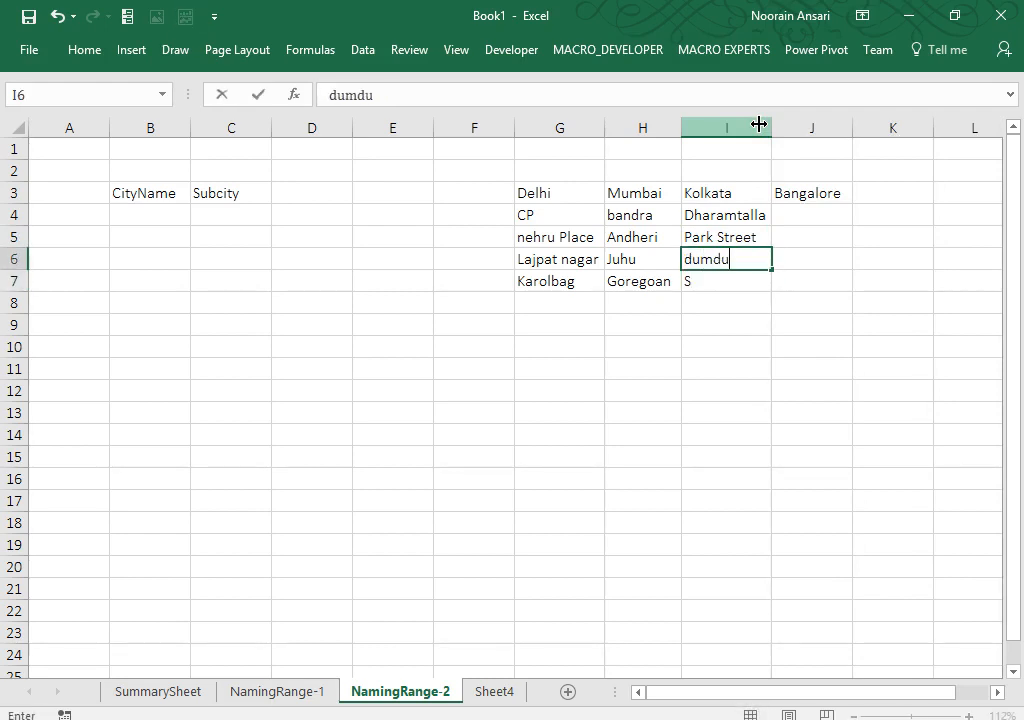
type("mdum")
key("Return")
type("Sa")
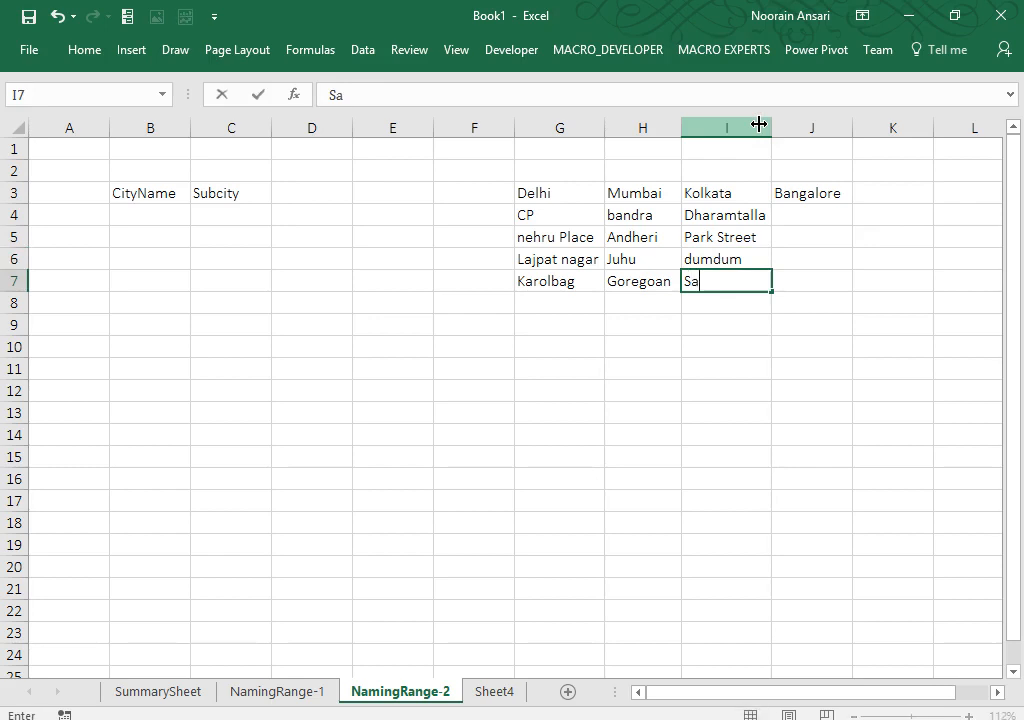
type("ltlake")
key("Return")
Step: Fill J4:J7 under Bangalore with Whitefield, Kormangla, Domluru and JayNagar
key("Up")
key("Up")
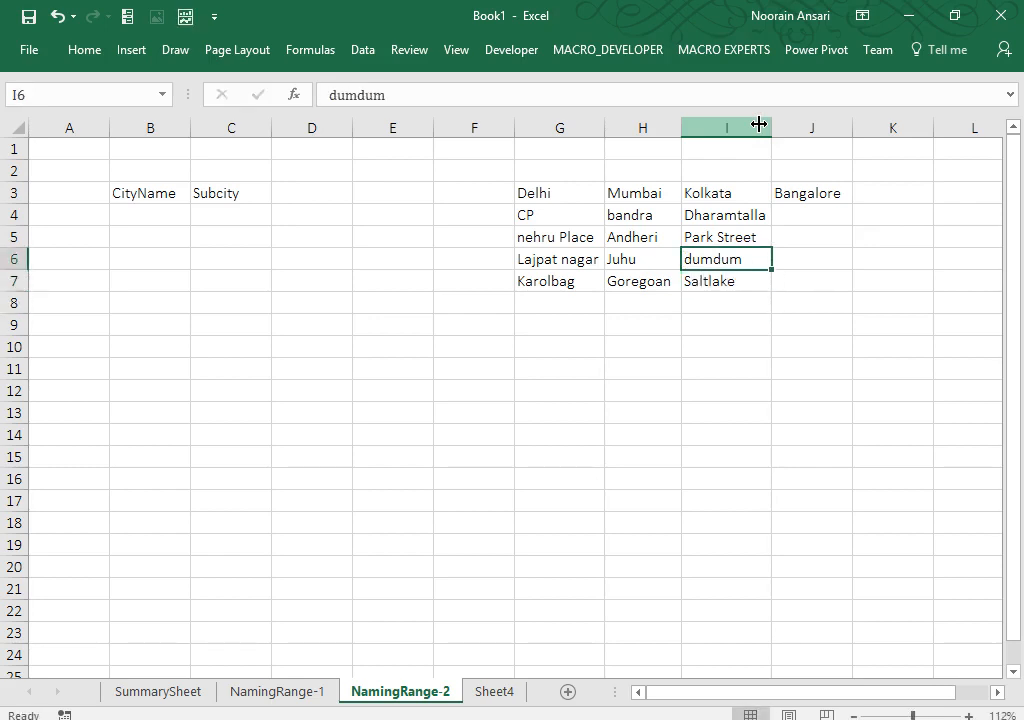
key("Up")
key("Up")
key("Right")
type("Wh")
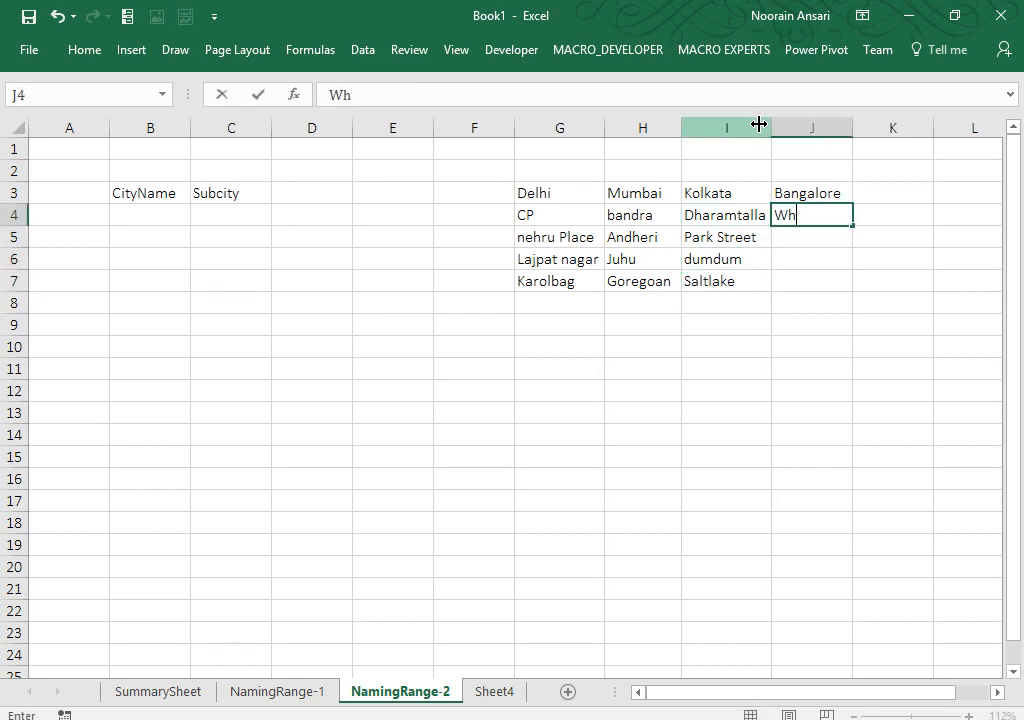
type("ttefield")
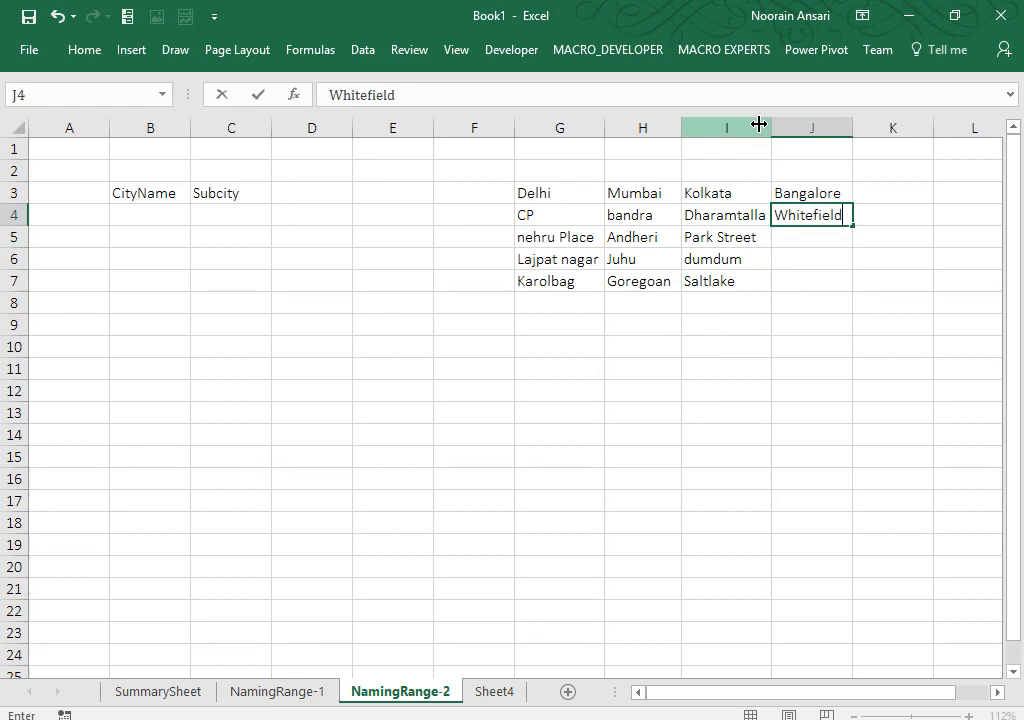
key("Return")
type("Kormang")
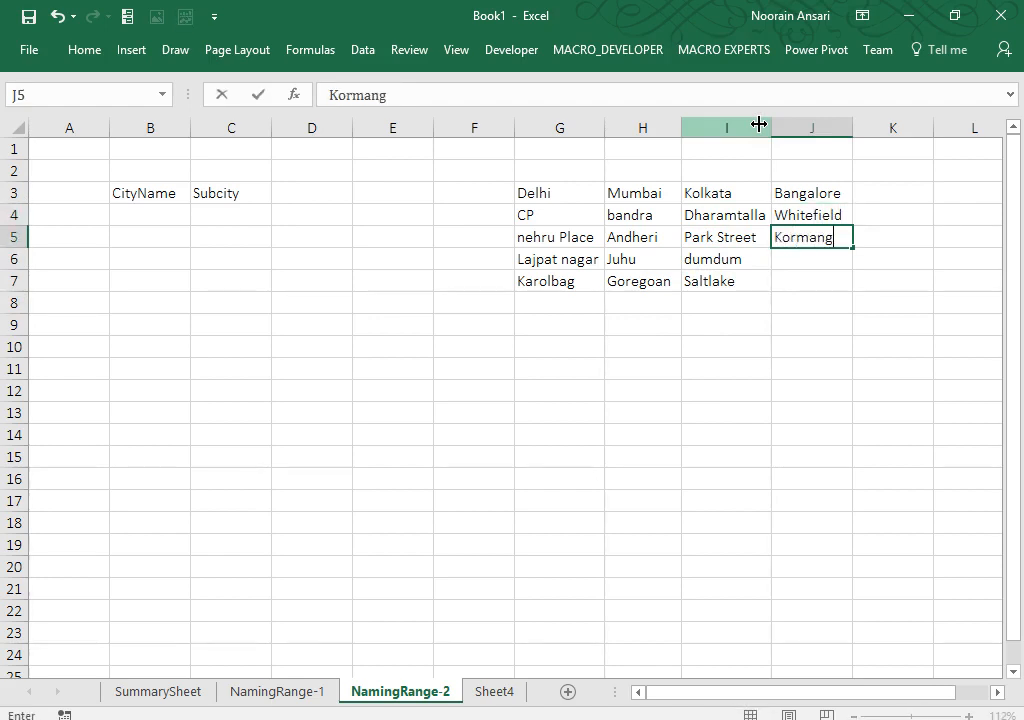
type("la")
key("Return")
type("Domlur")
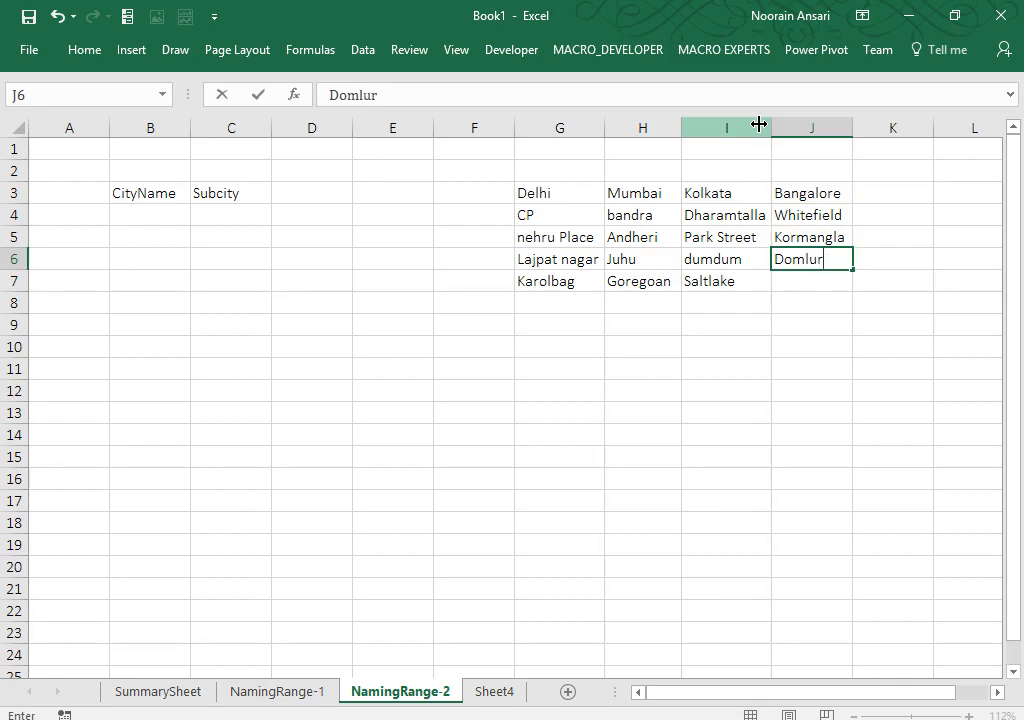
type("u")
key("Return")
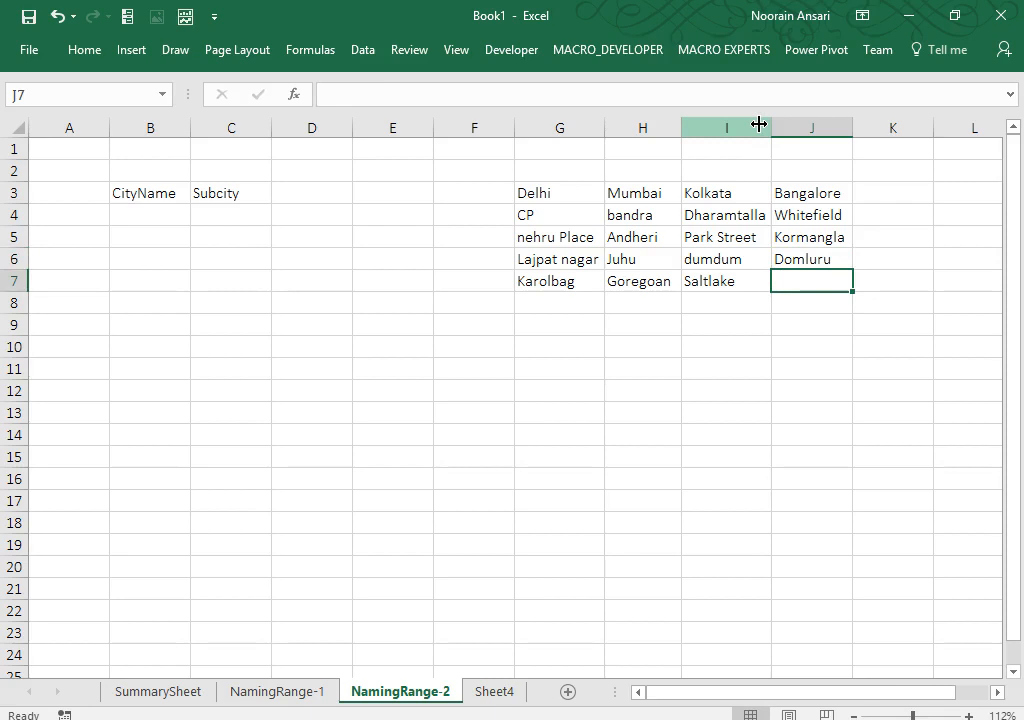
left_click(758, 124)
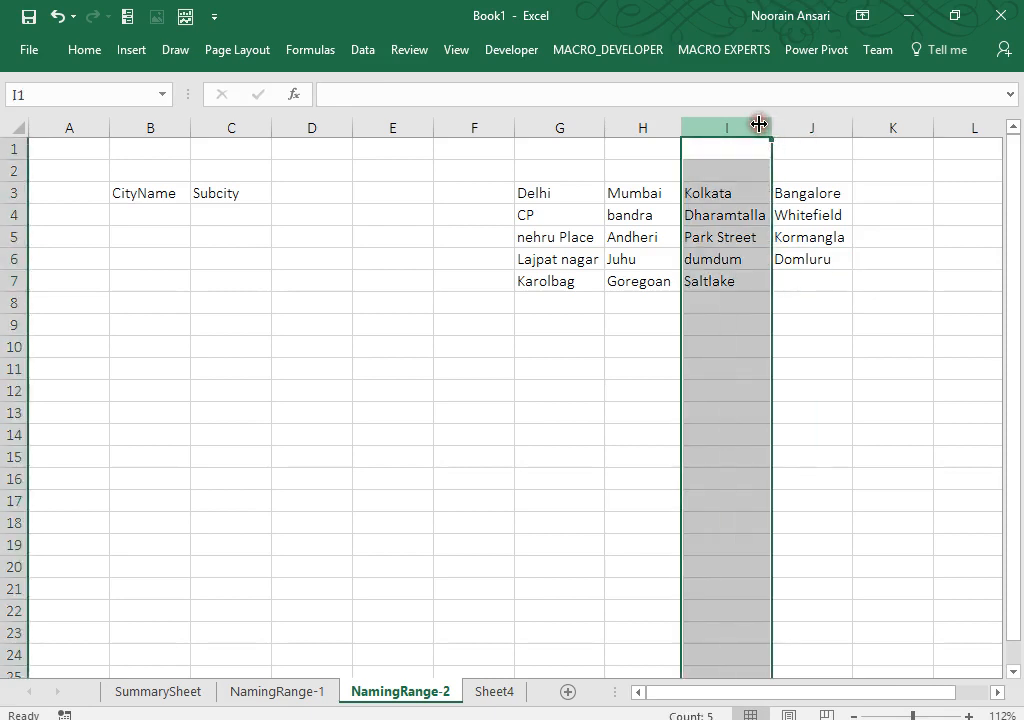
left_click(806, 273)
type("JayNagar")
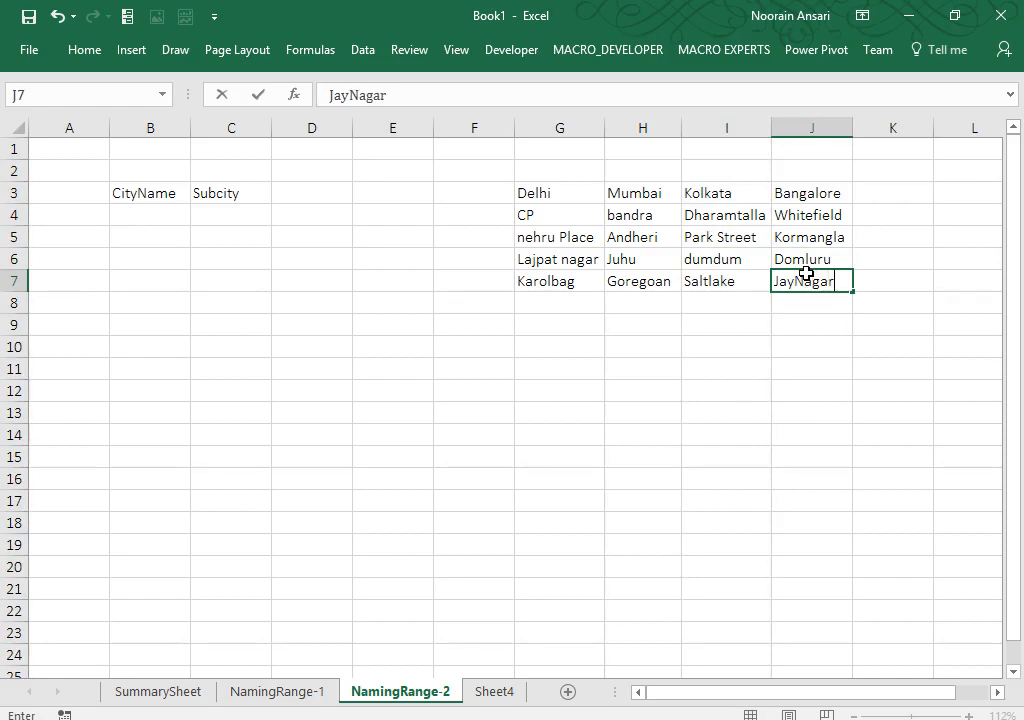
key("Return")
key("Up")
key("Up")
key("Up")
key("Up")
key("Up")
key("Left")
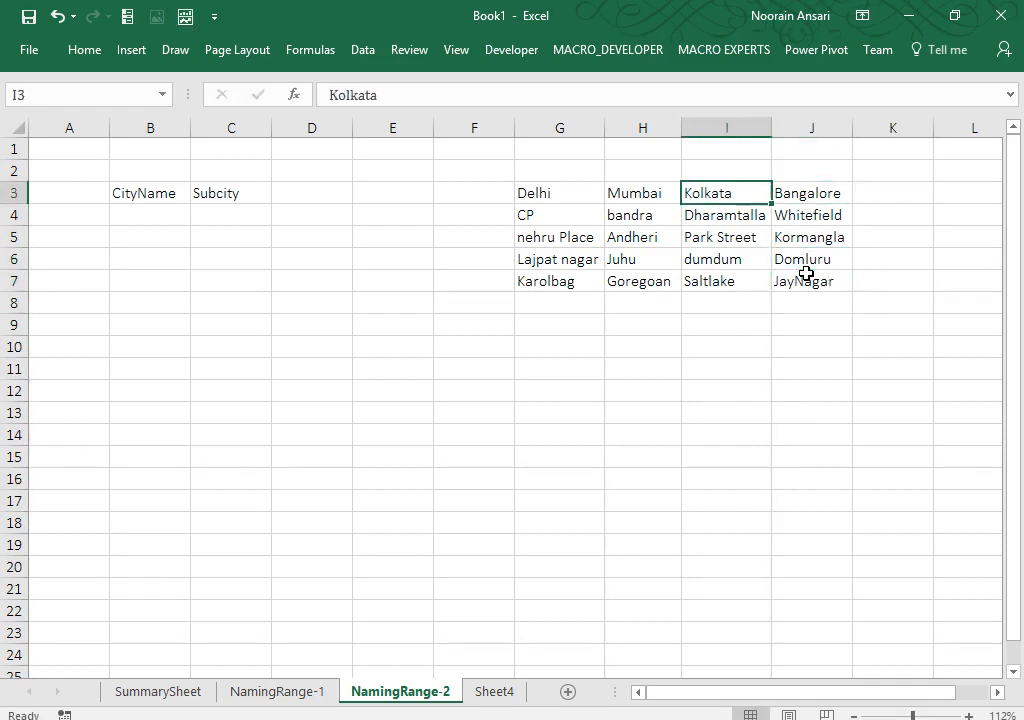
key("Left")
key("Left")
Step: Select G3:J3 (Delhi to Bangalore) and define it as the name MetroCity
key("ctrl+shift+Right")
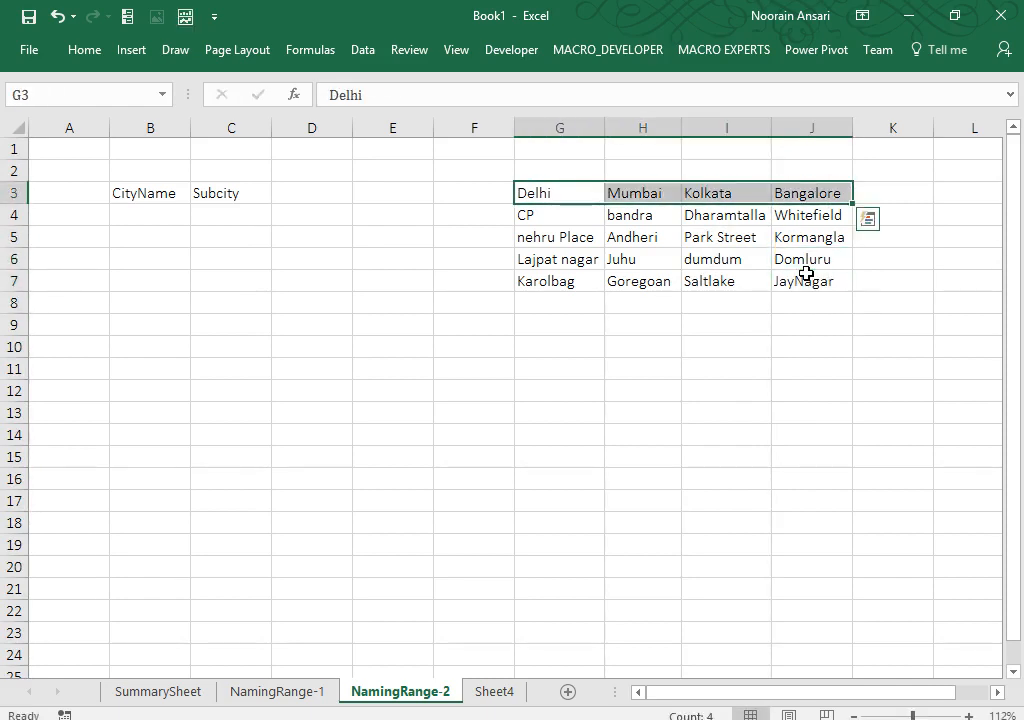
left_click(84, 50)
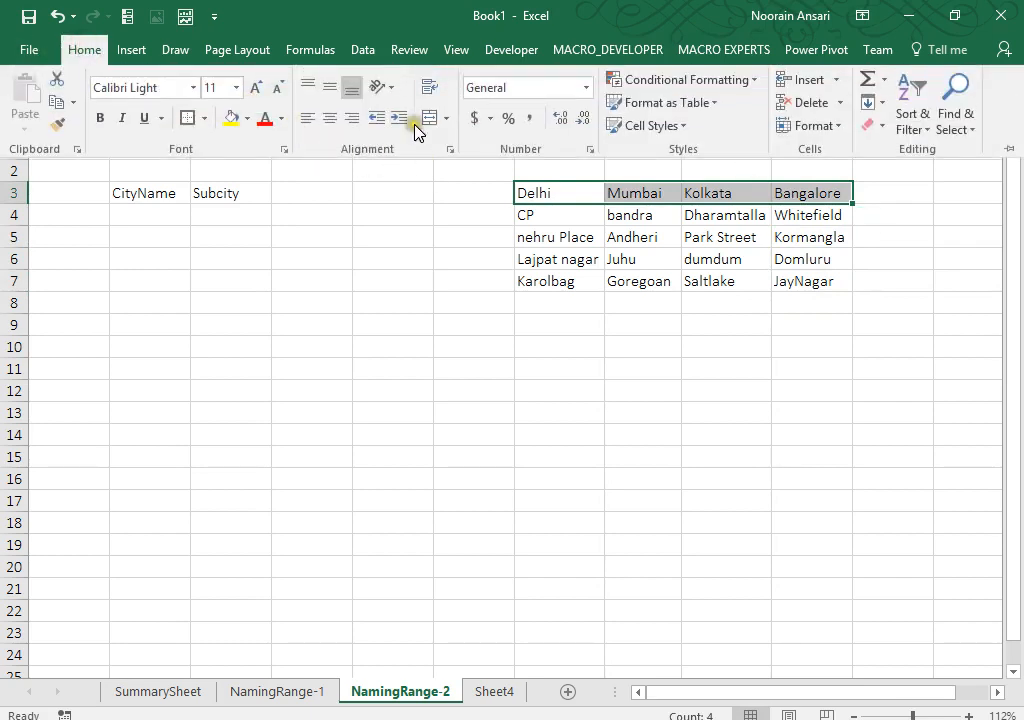
right_click(560, 192)
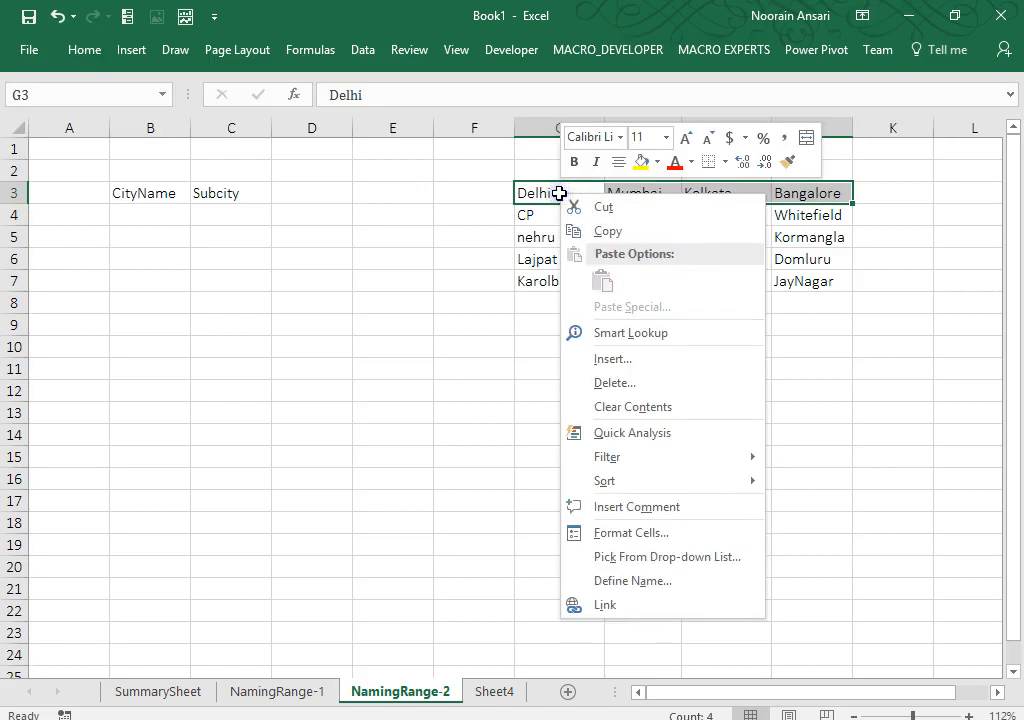
left_click(640, 582)
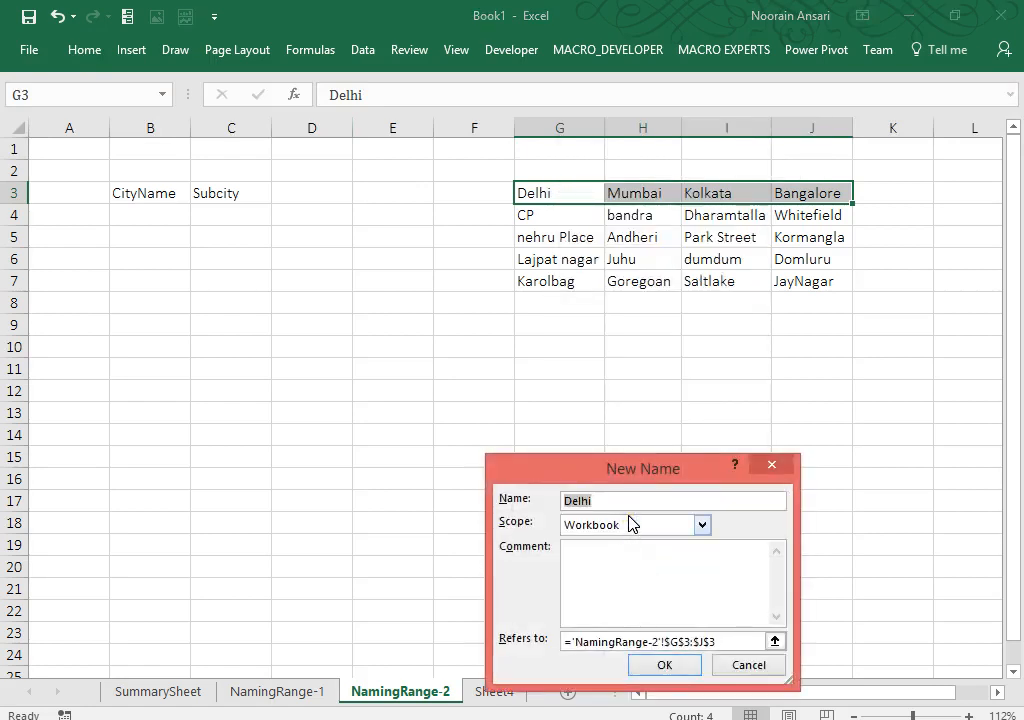
type("MetroCity")
key("Return")
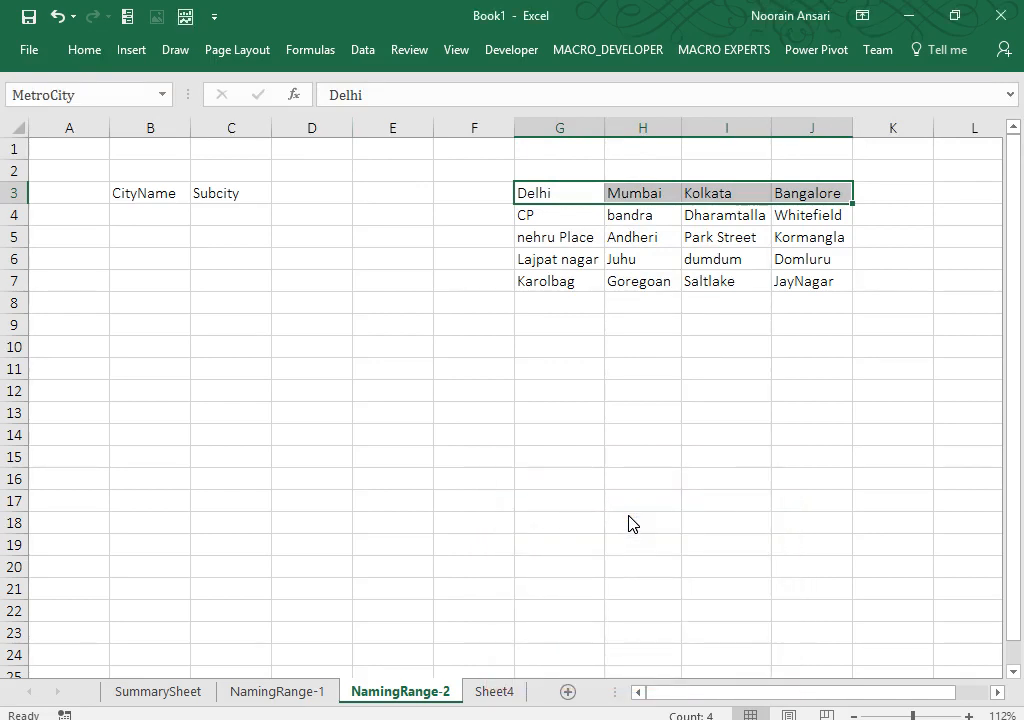
left_click(440, 357)
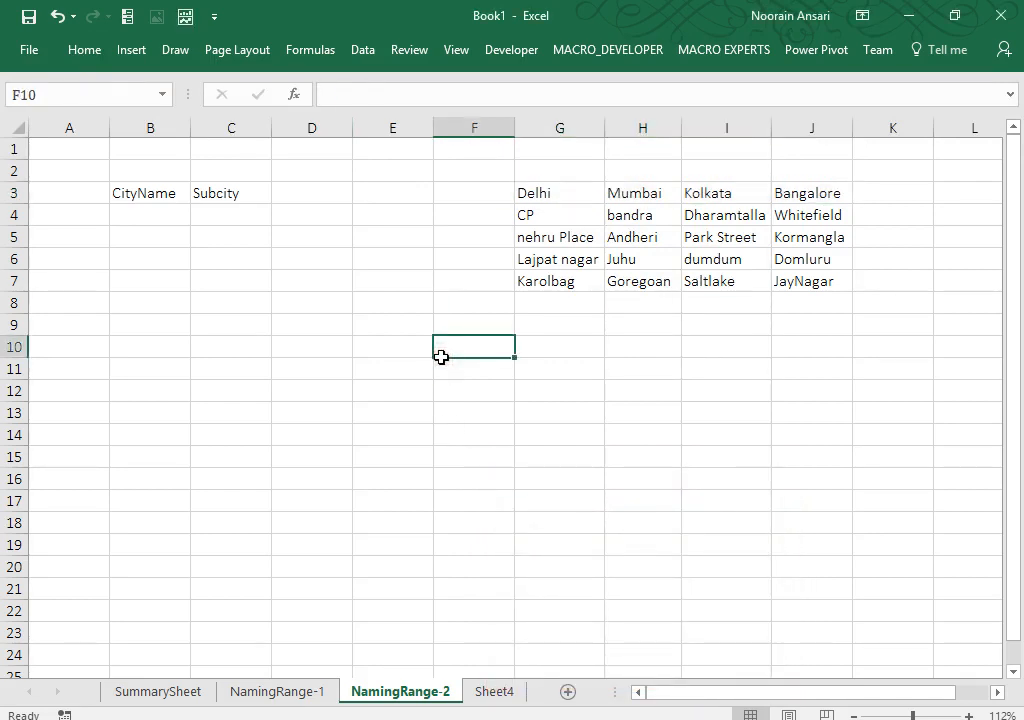
left_click(317, 52)
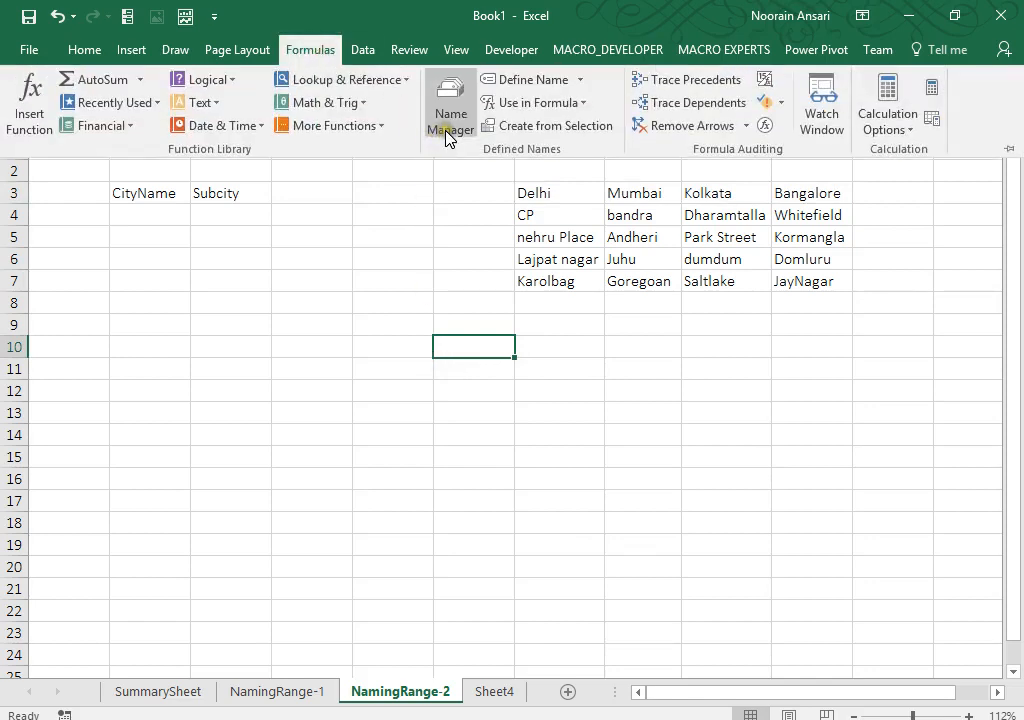
left_click(448, 136)
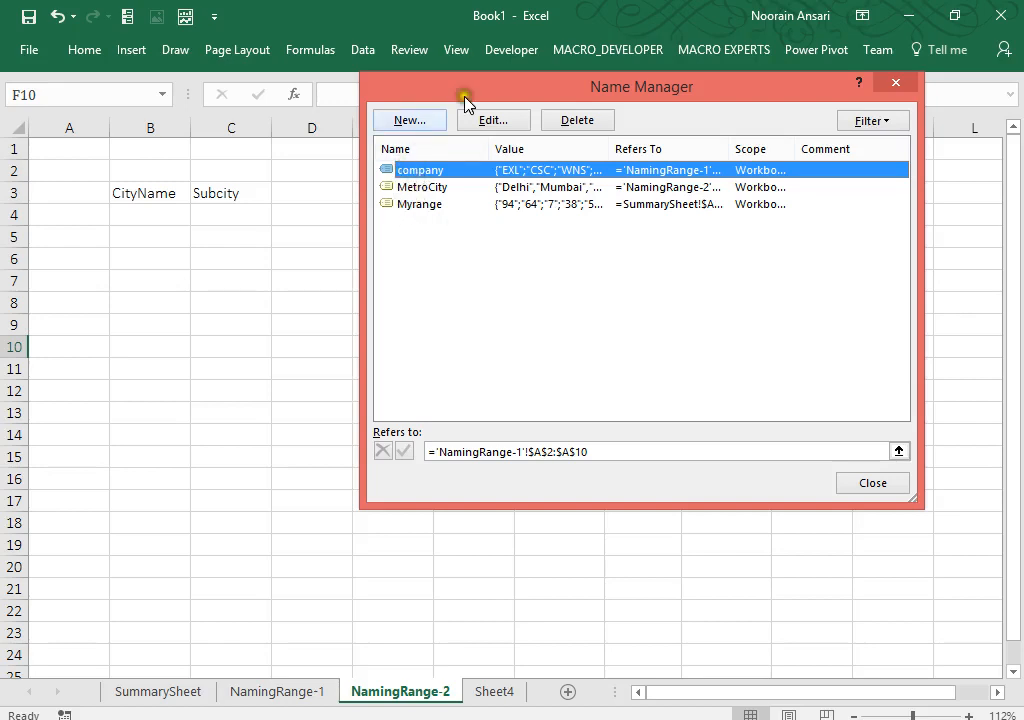
left_click(872, 483)
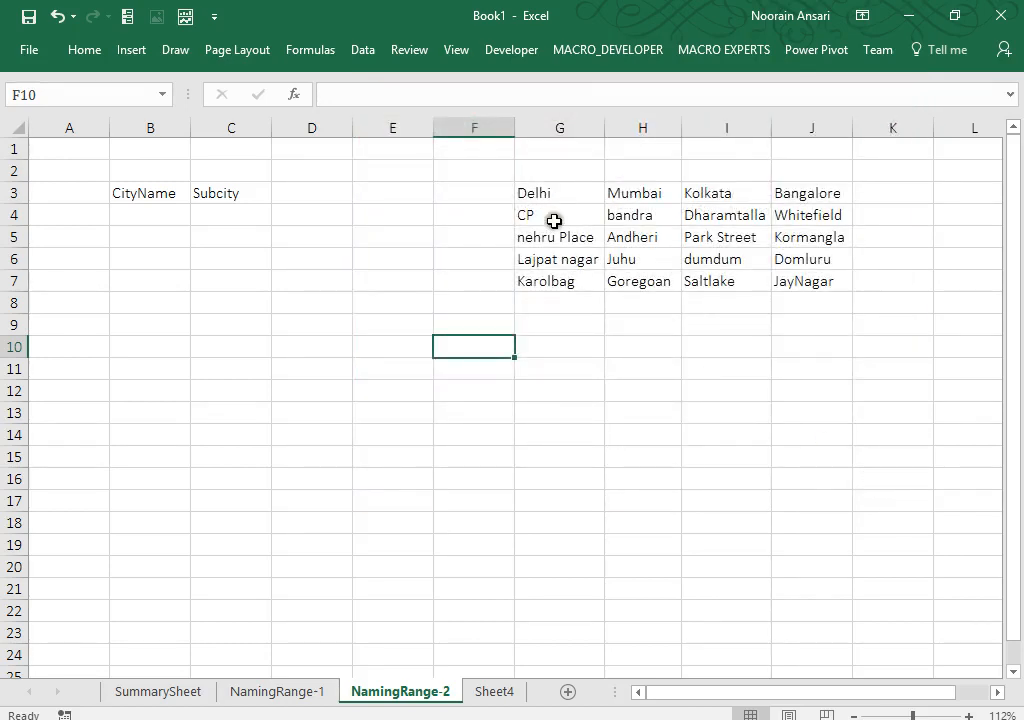
left_click_drag(552, 220, 551, 279)
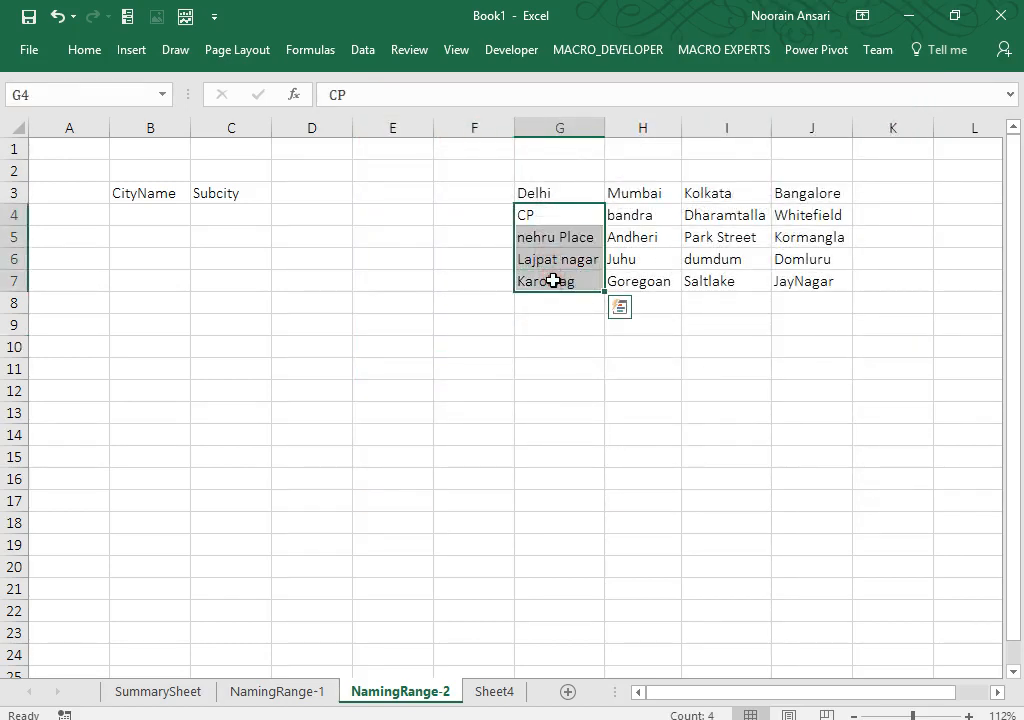
left_click_drag(622, 211, 628, 280)
left_click_drag(718, 217, 710, 286)
left_click_drag(798, 217, 791, 279)
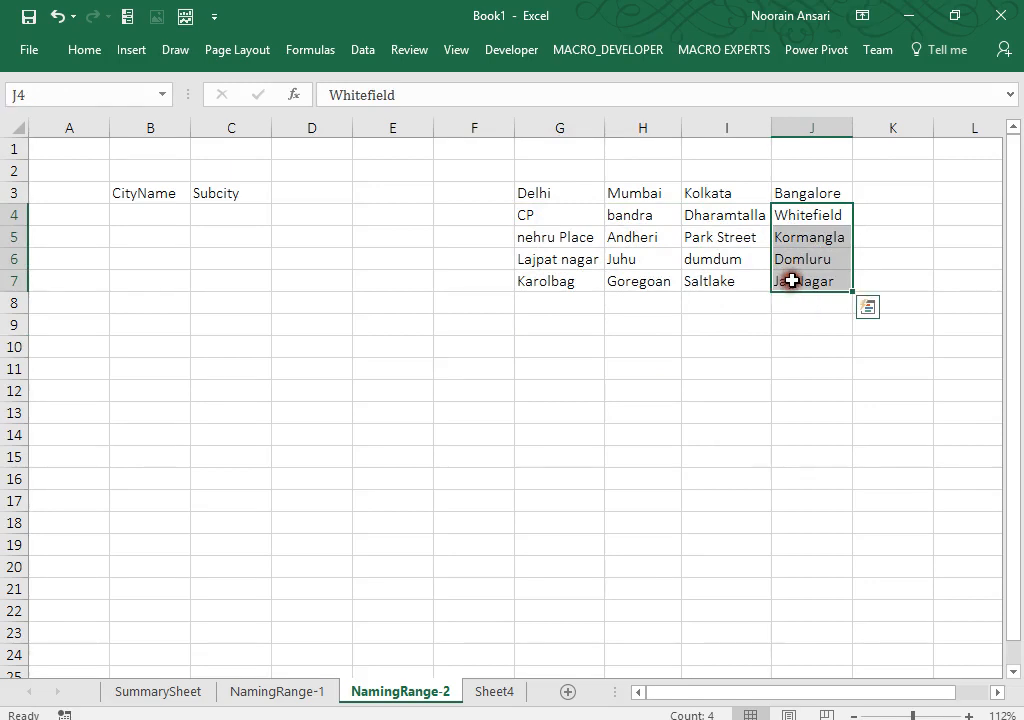
left_click_drag(560, 197, 754, 222)
left_click(178, 201)
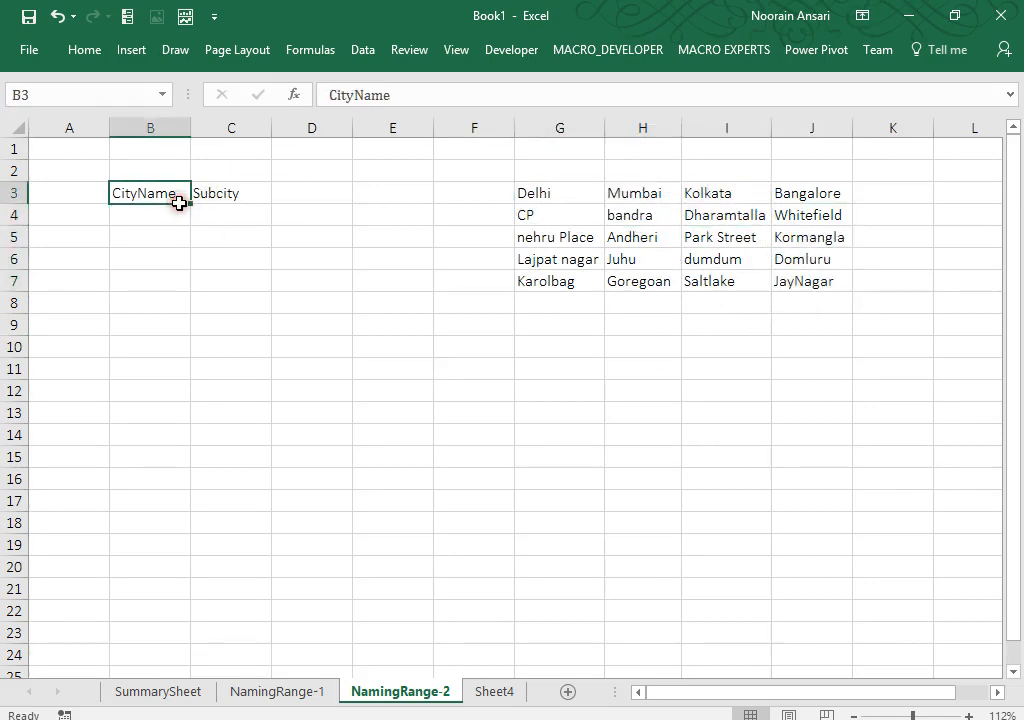
Step: Add List data validation to B4 with the city headings G3:J3 as source, then test the dropdown
left_click(165, 219)
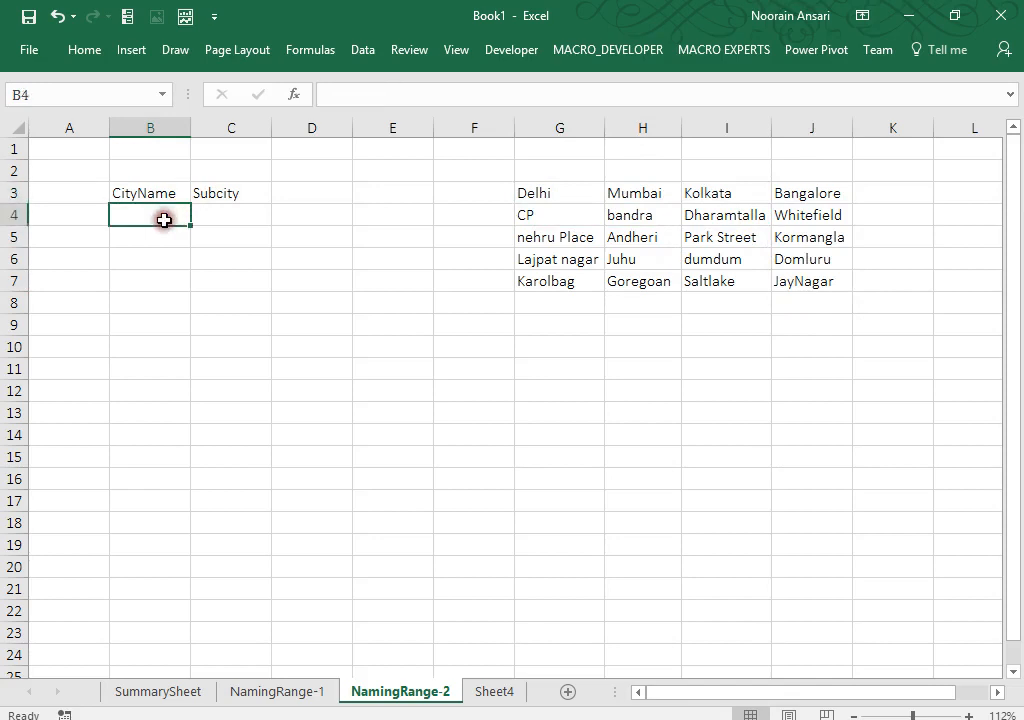
left_click(366, 50)
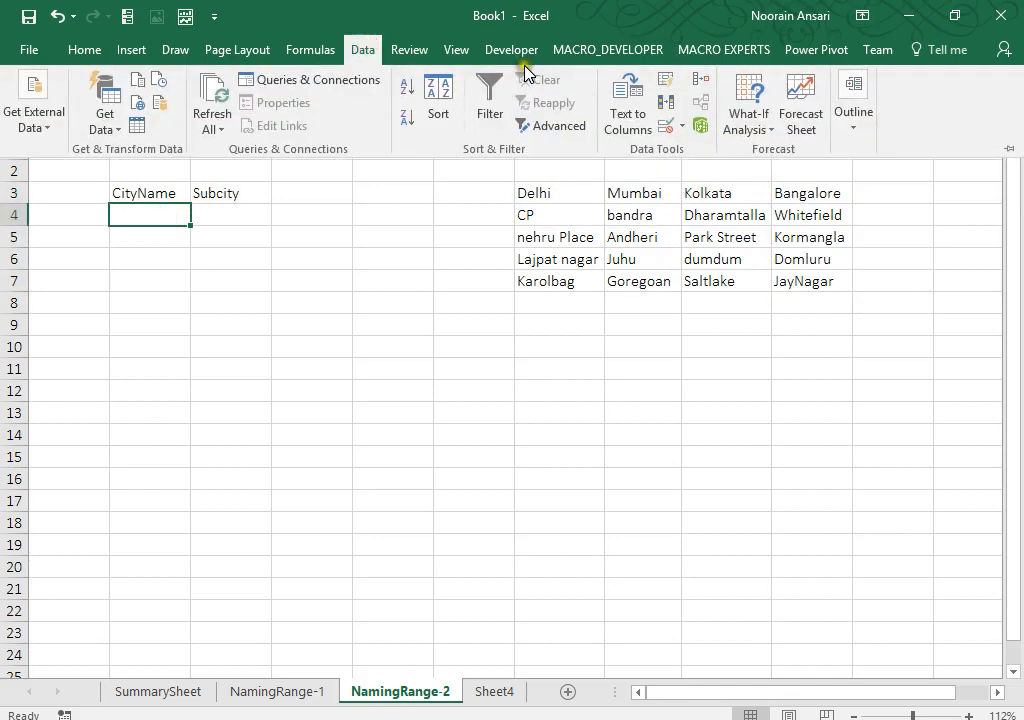
left_click(685, 128)
left_click(687, 151)
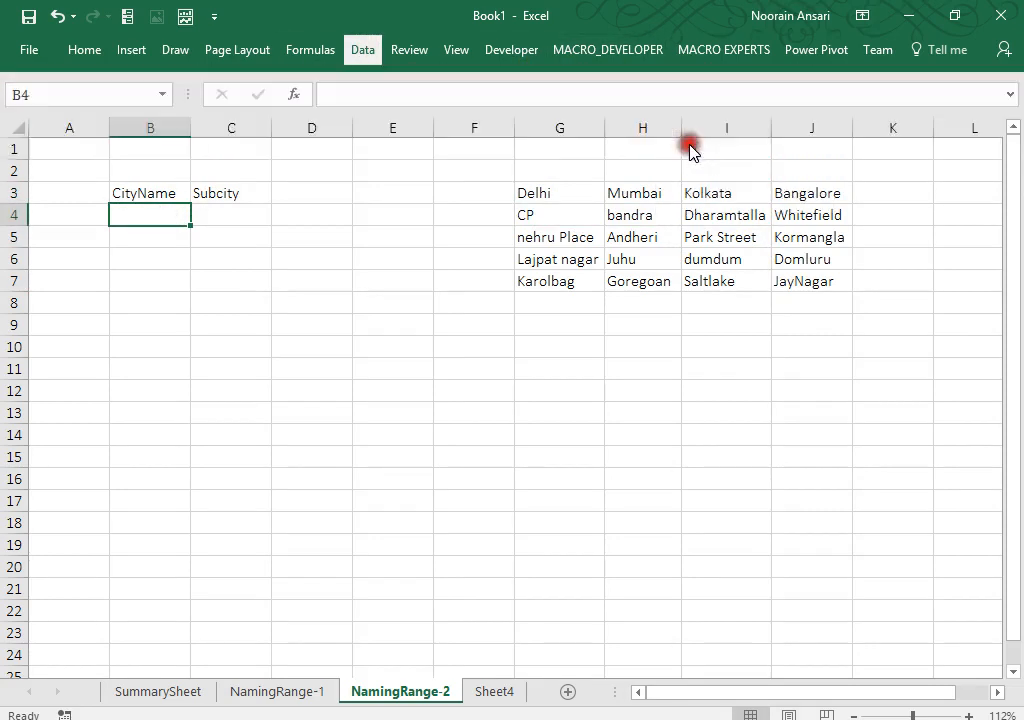
left_click(567, 244)
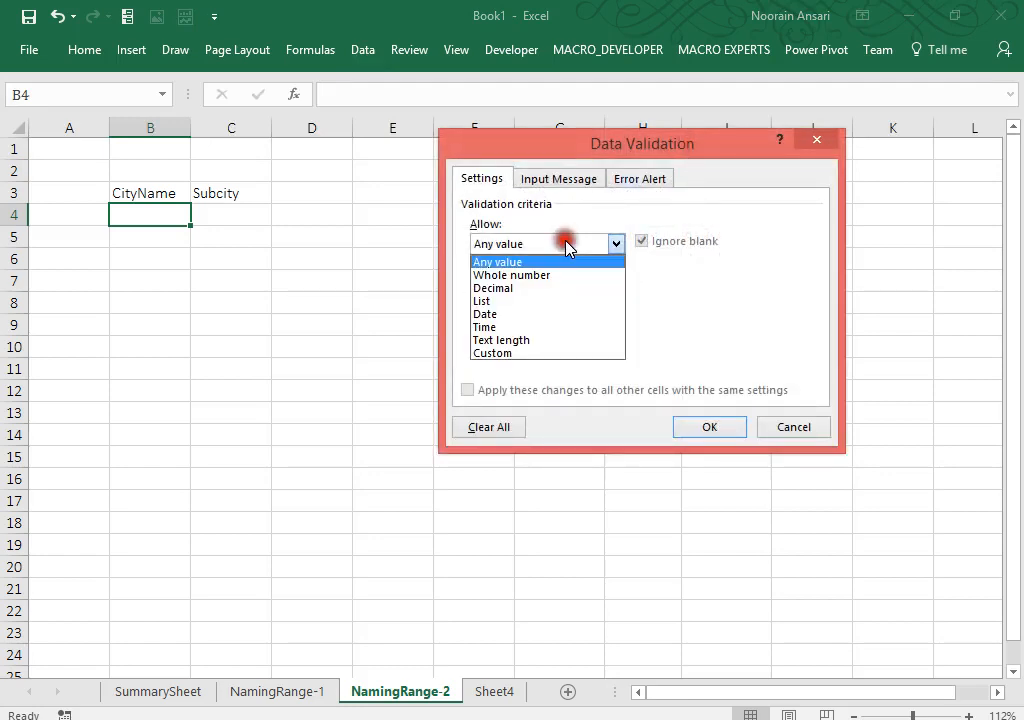
left_click(514, 301)
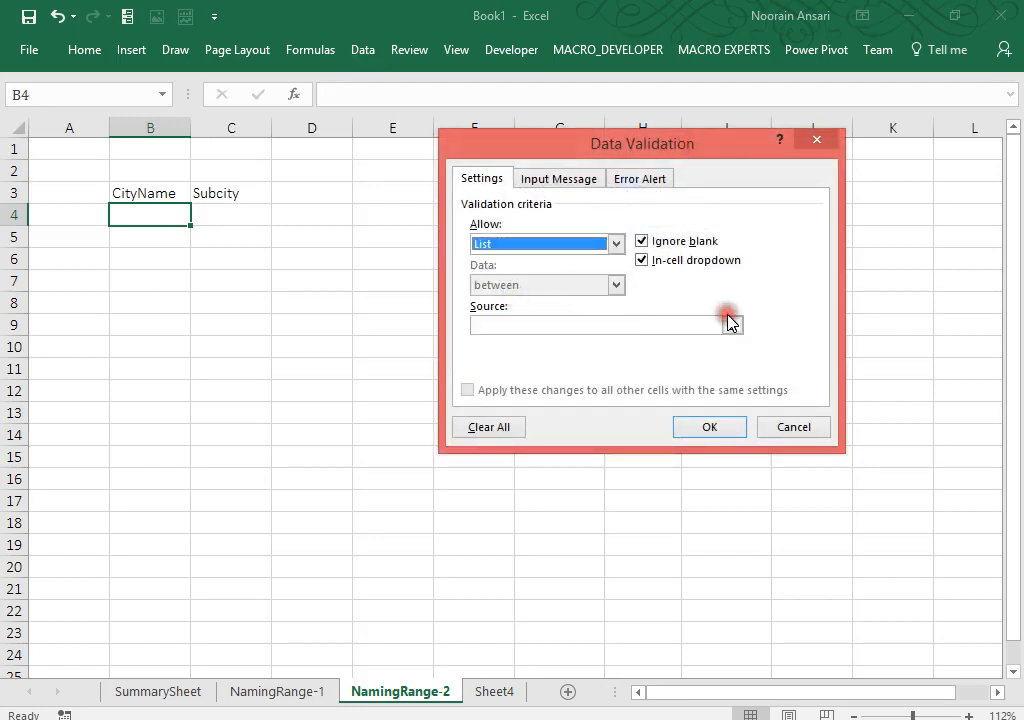
left_click(731, 327)
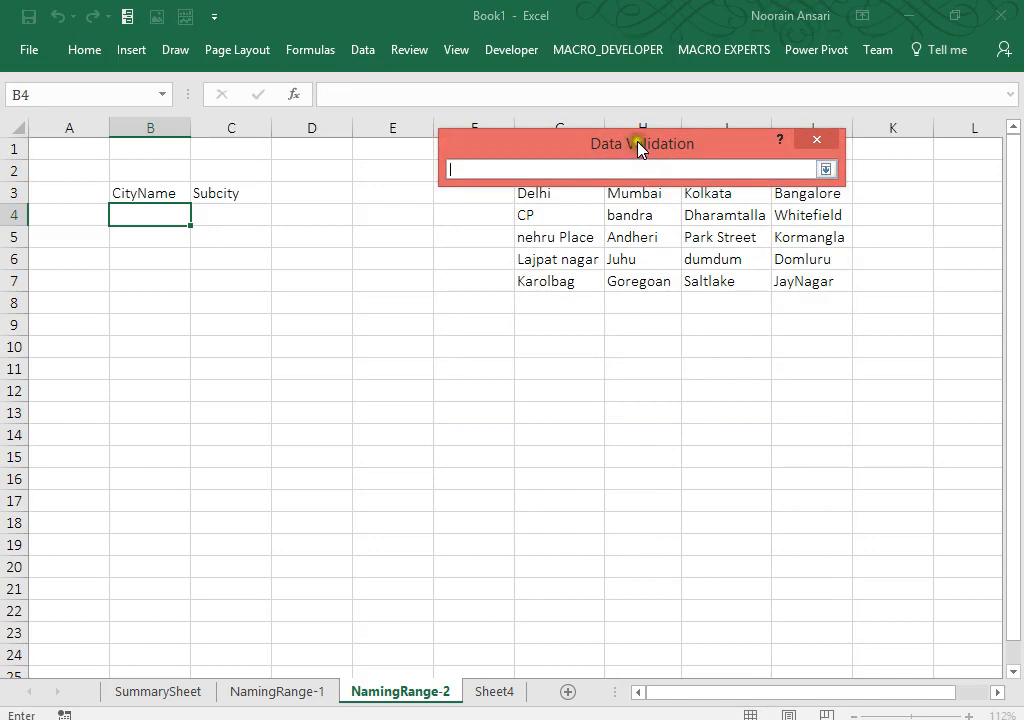
left_click_drag(640, 148, 564, 434)
left_click_drag(539, 193, 783, 194)
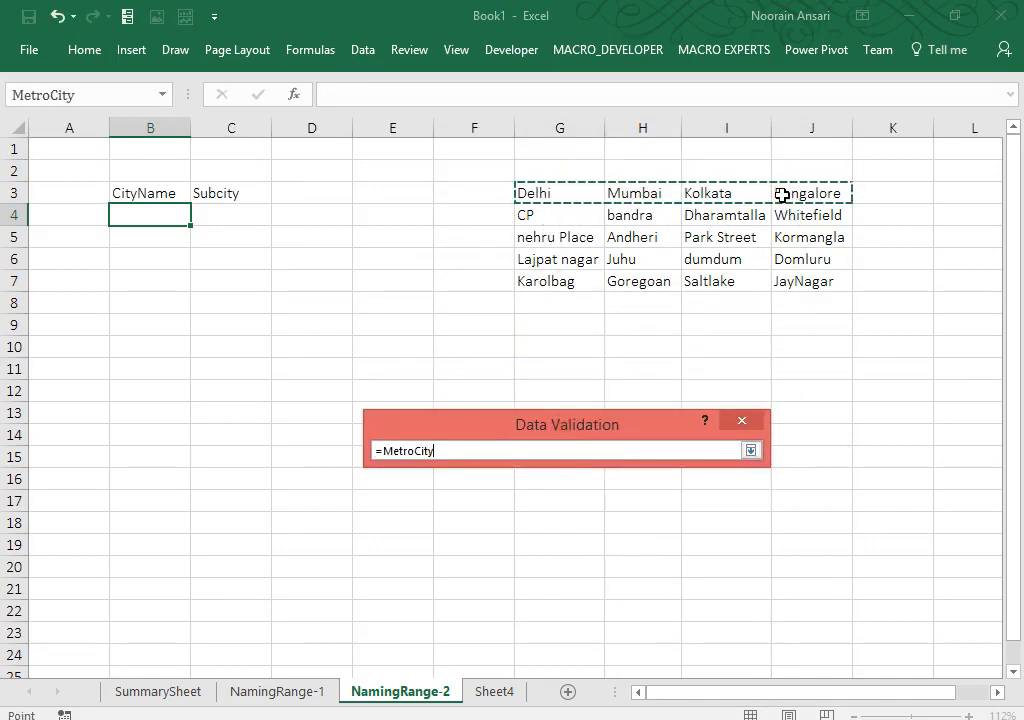
key("Return")
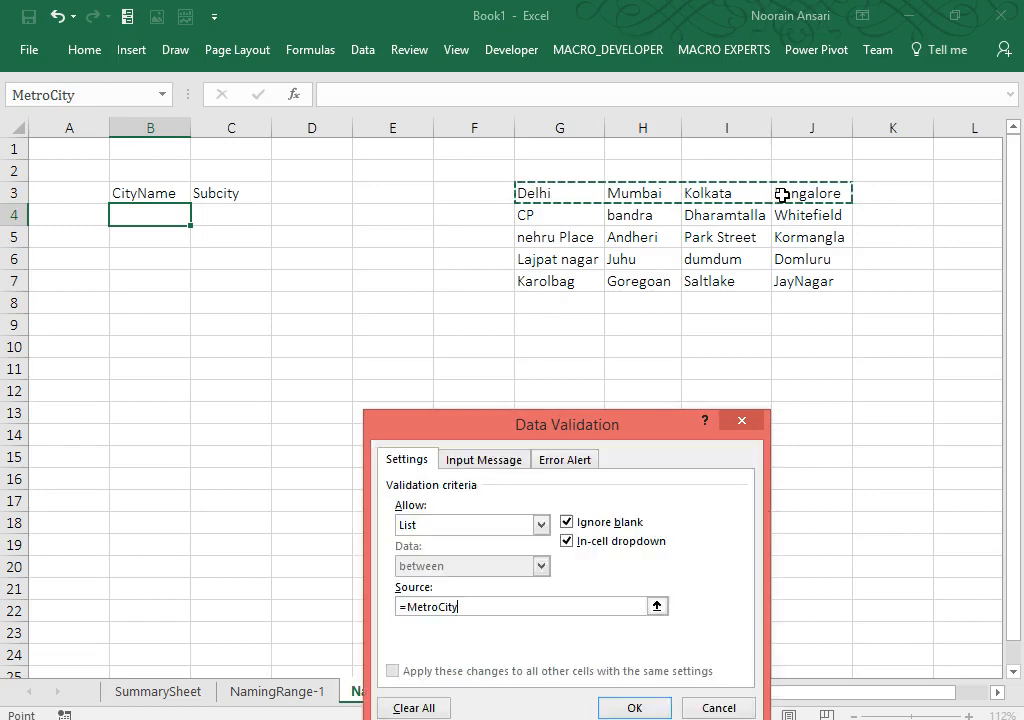
left_click(634, 706)
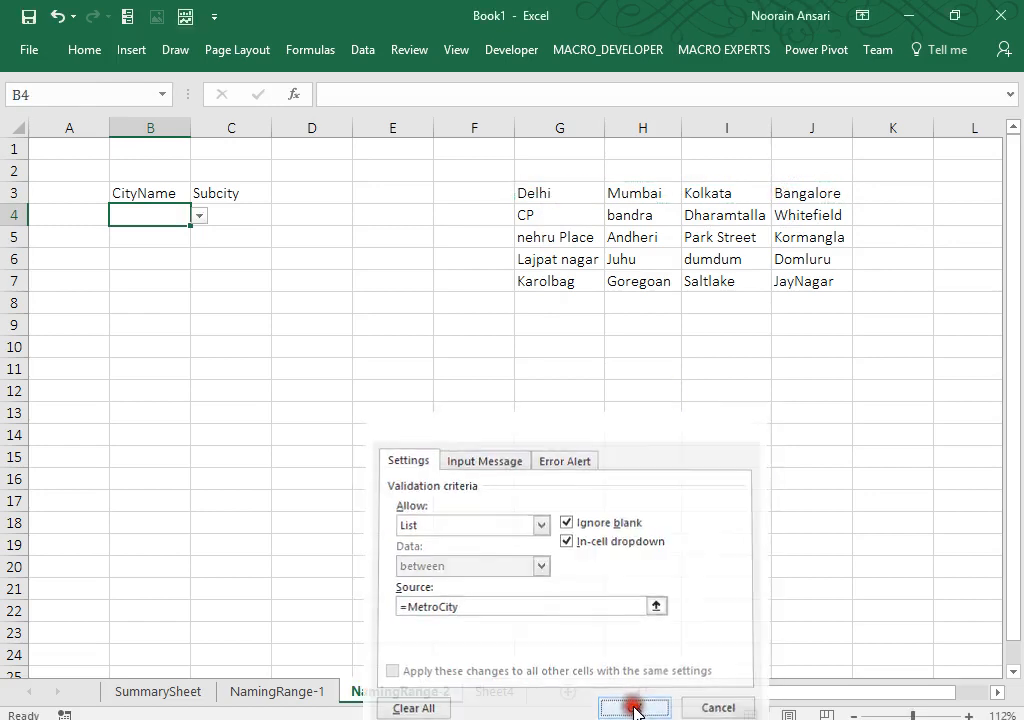
left_click(201, 216)
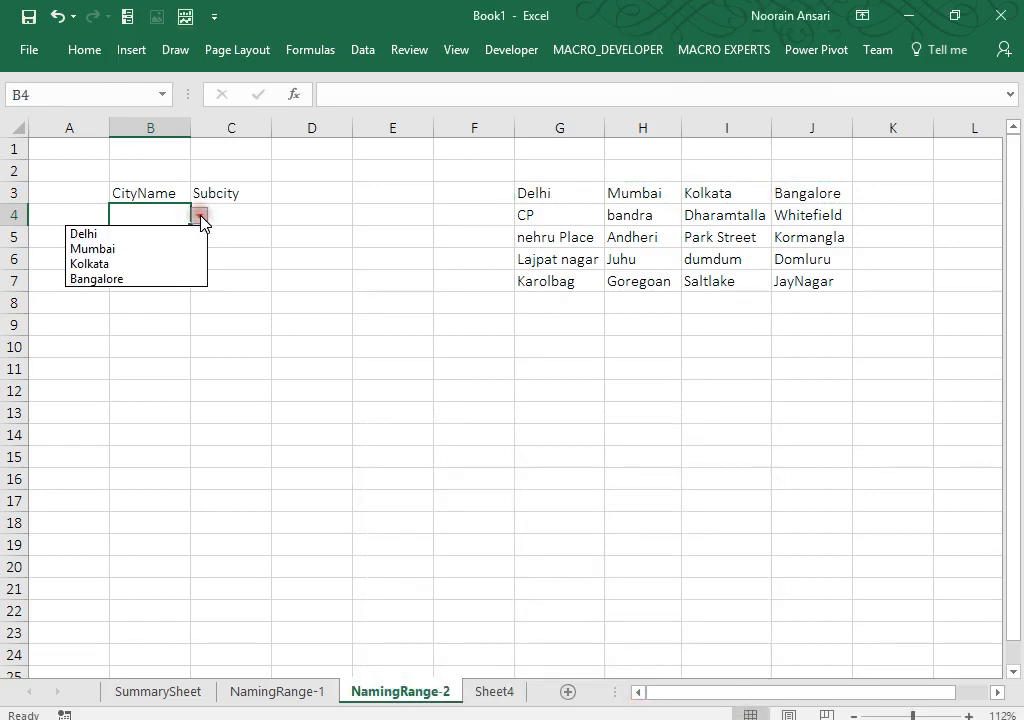
left_click(201, 217)
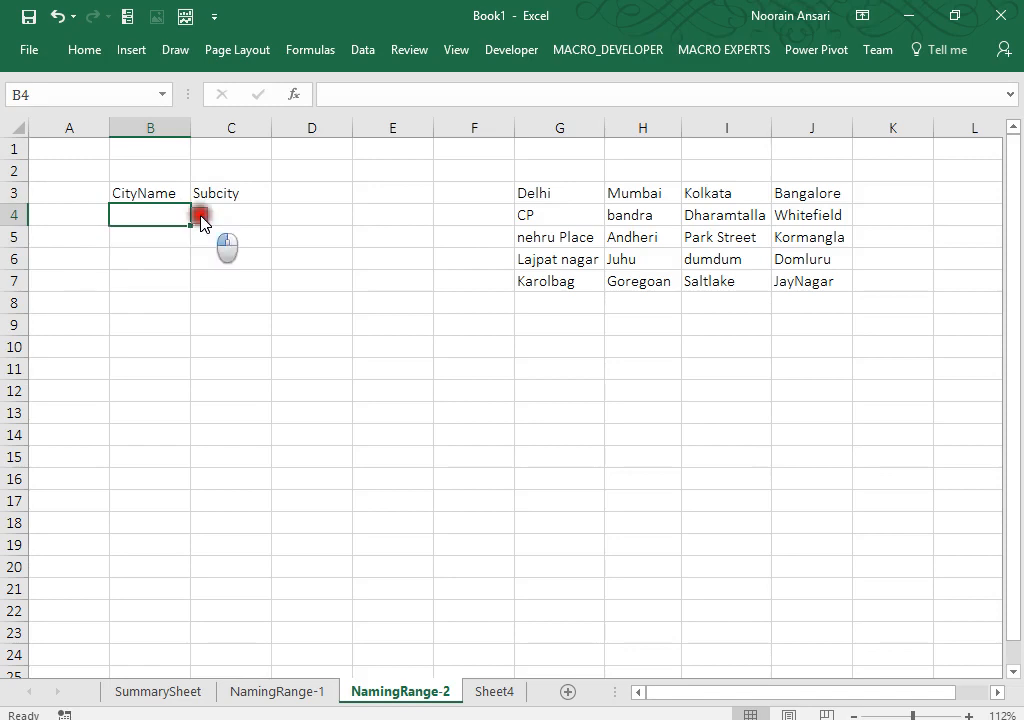
Step: Reopen B4's Data Validation settings and capture them as an image with Snipping Tool
left_click(359, 52)
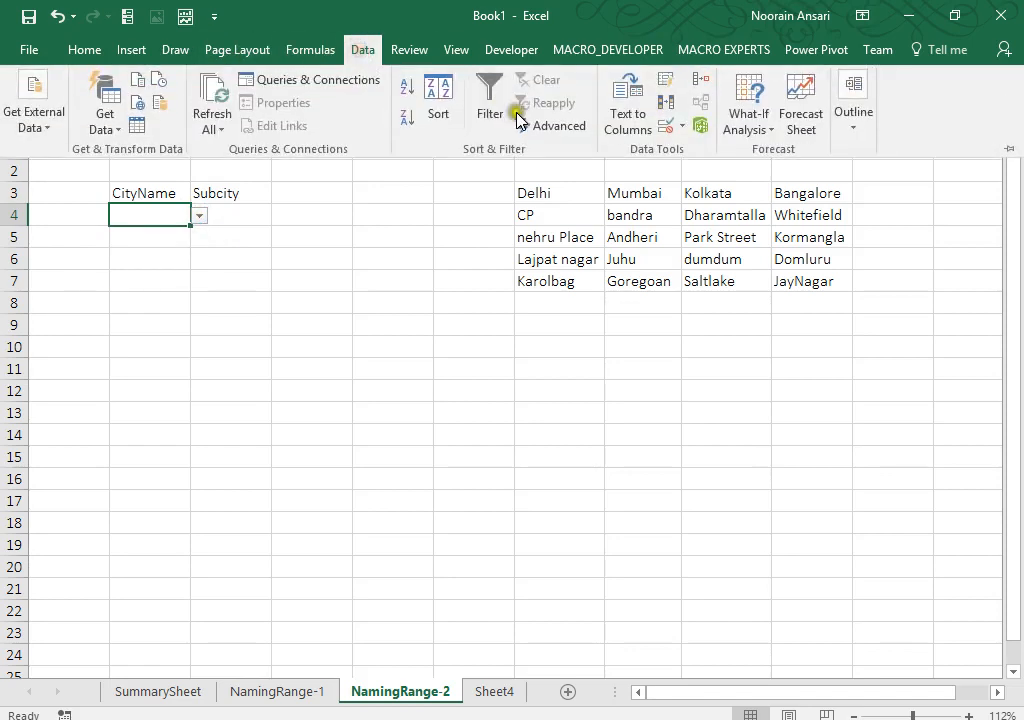
left_click(682, 127)
left_click(688, 160)
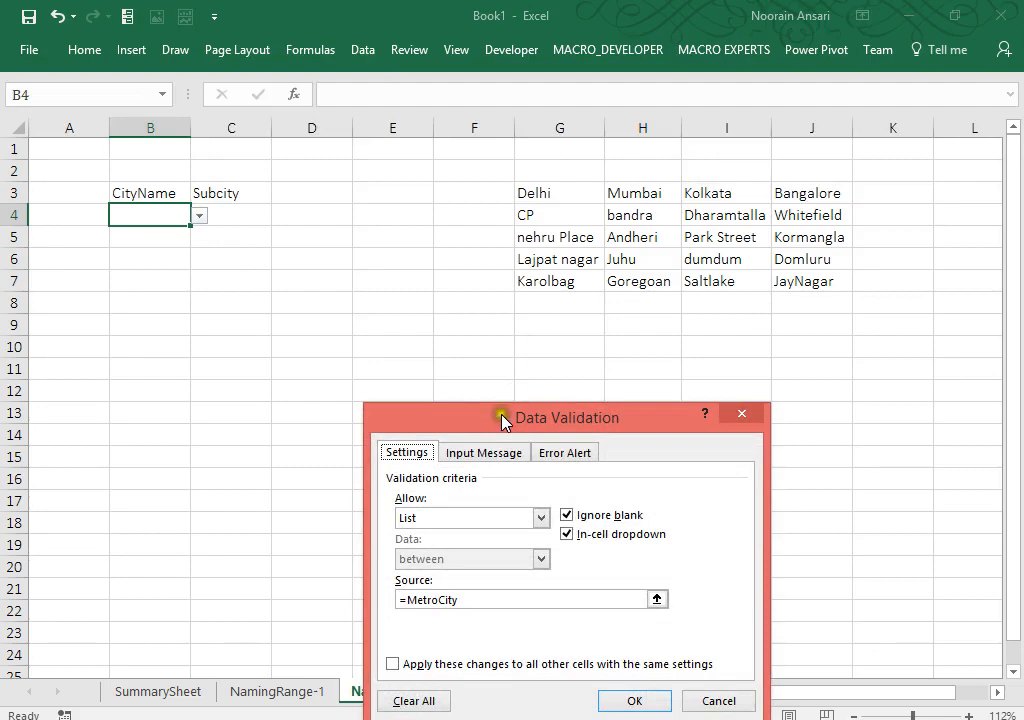
left_click_drag(503, 420, 390, 228)
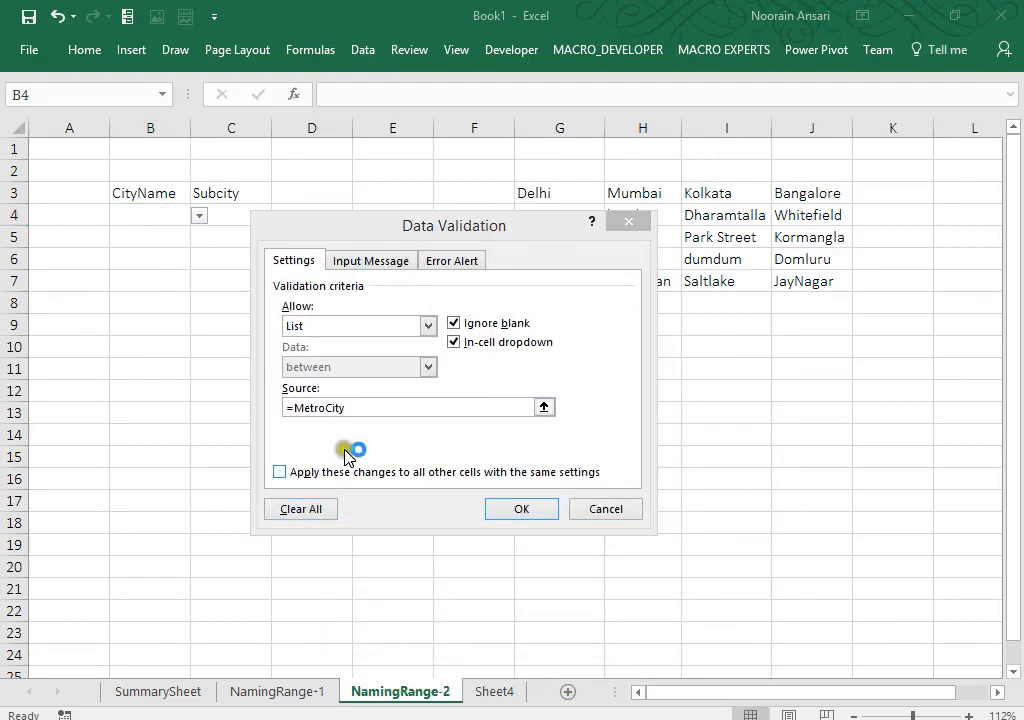
left_click(138, 606)
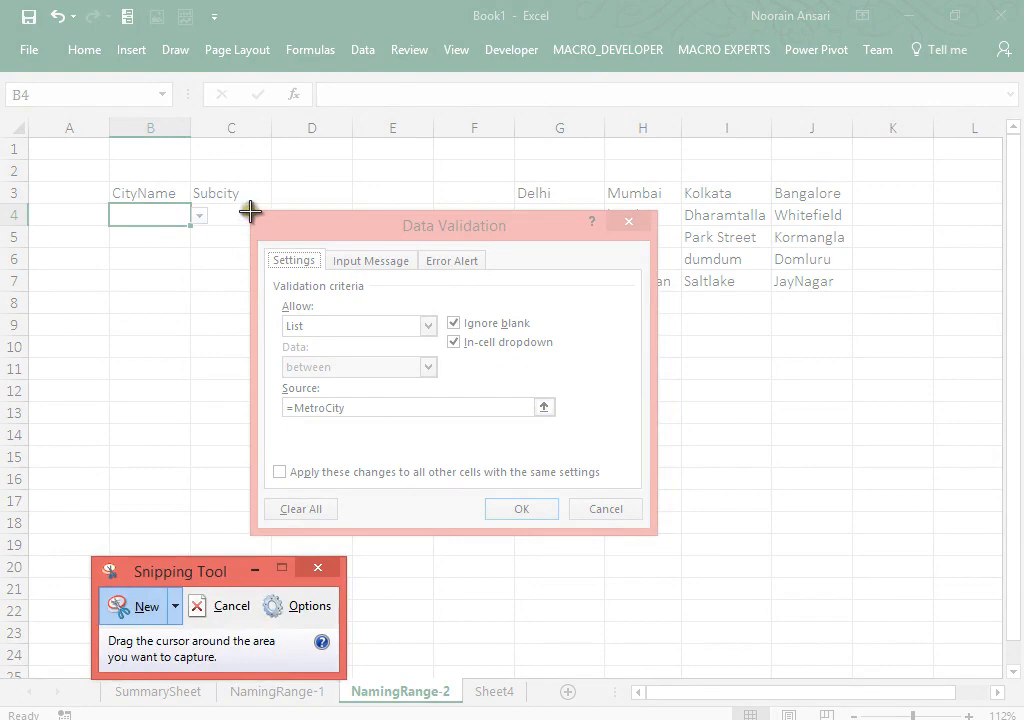
left_click_drag(250, 209, 656, 533)
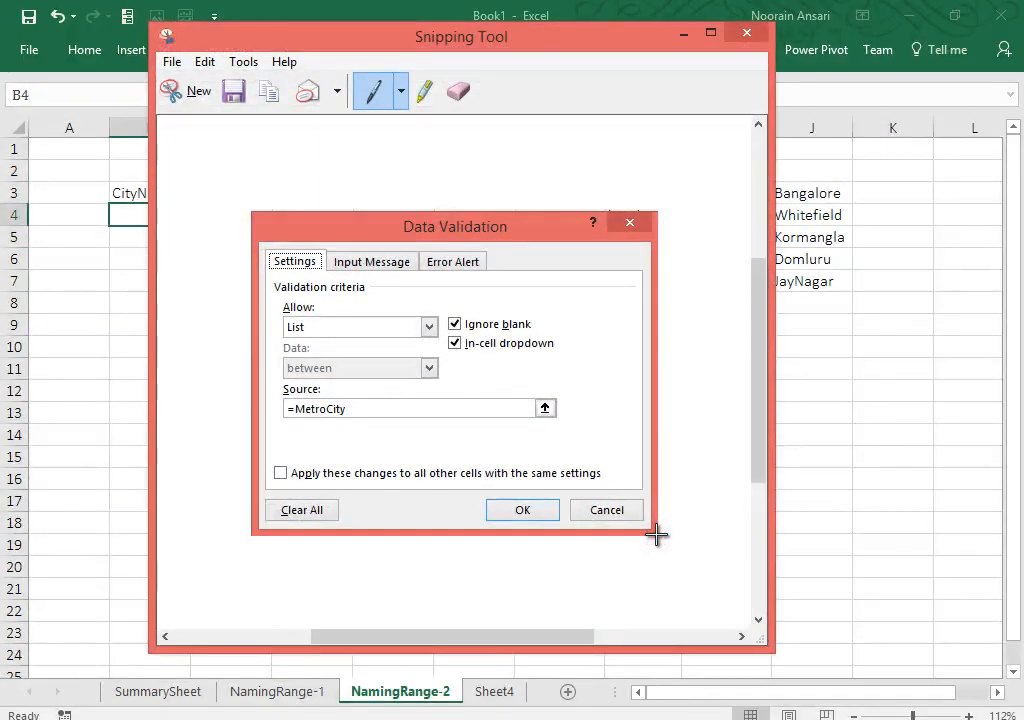
left_click(744, 33)
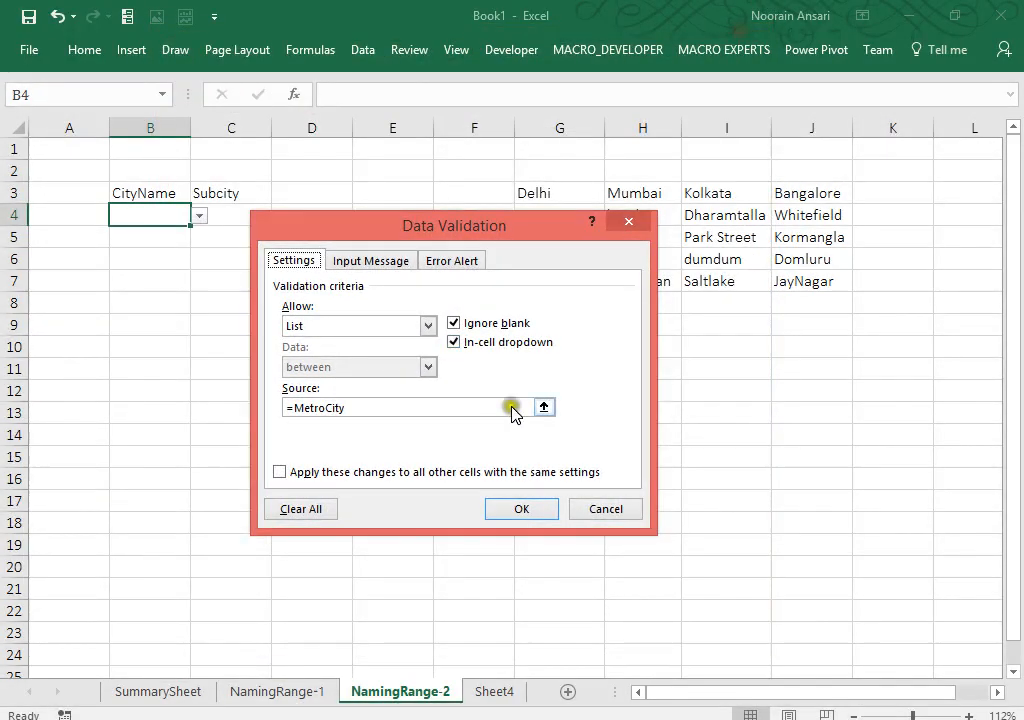
left_click(522, 509)
Step: Paste the captured image near C12, add the note Data-Validation->List in C10, and position the picture
left_click(199, 391)
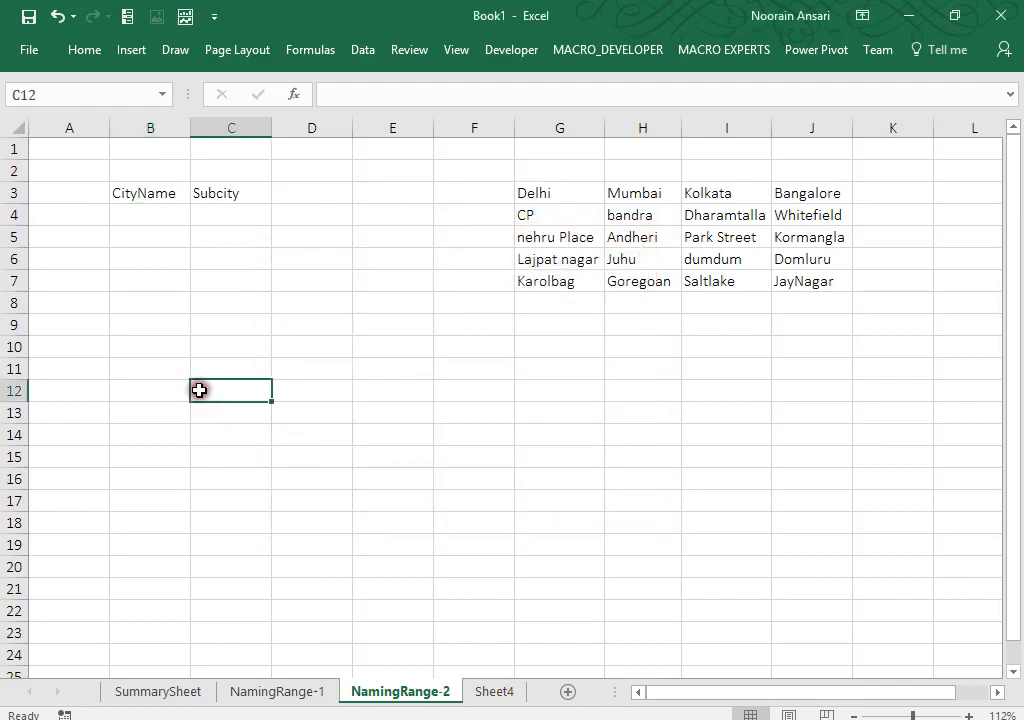
key("ctrl+v")
left_click(224, 354)
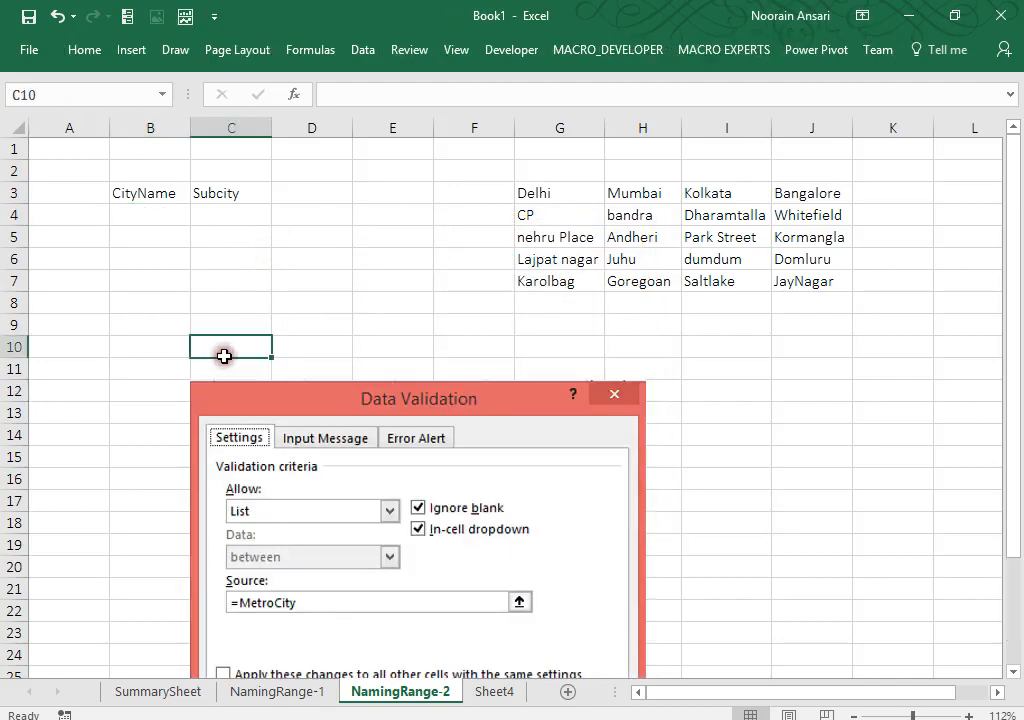
type("Data-Va")
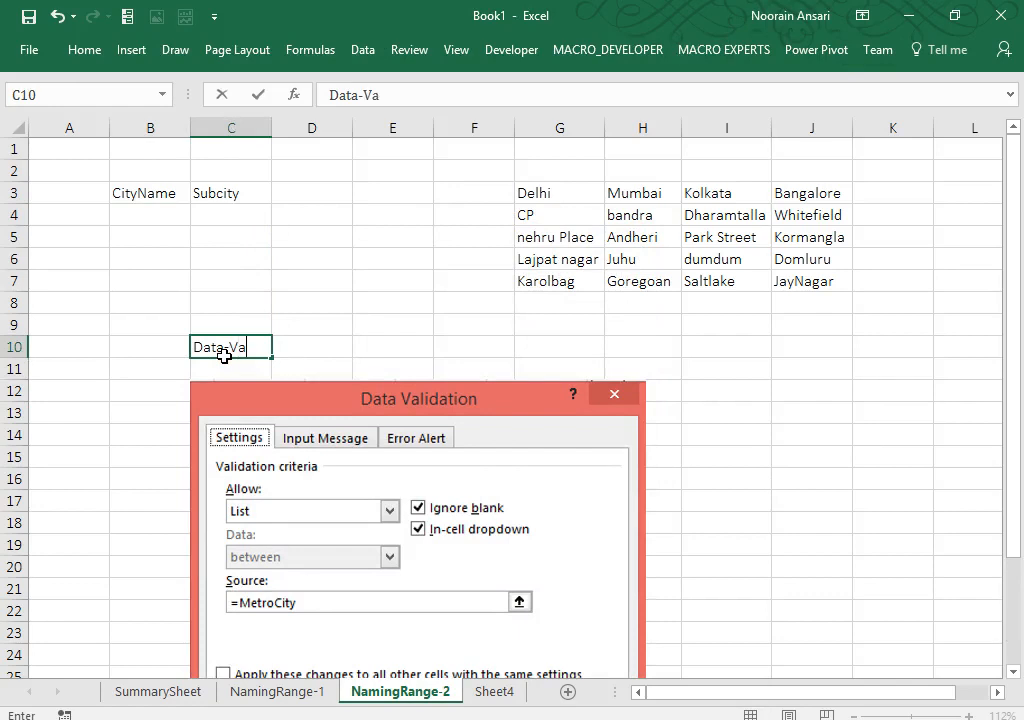
type("lidation-")
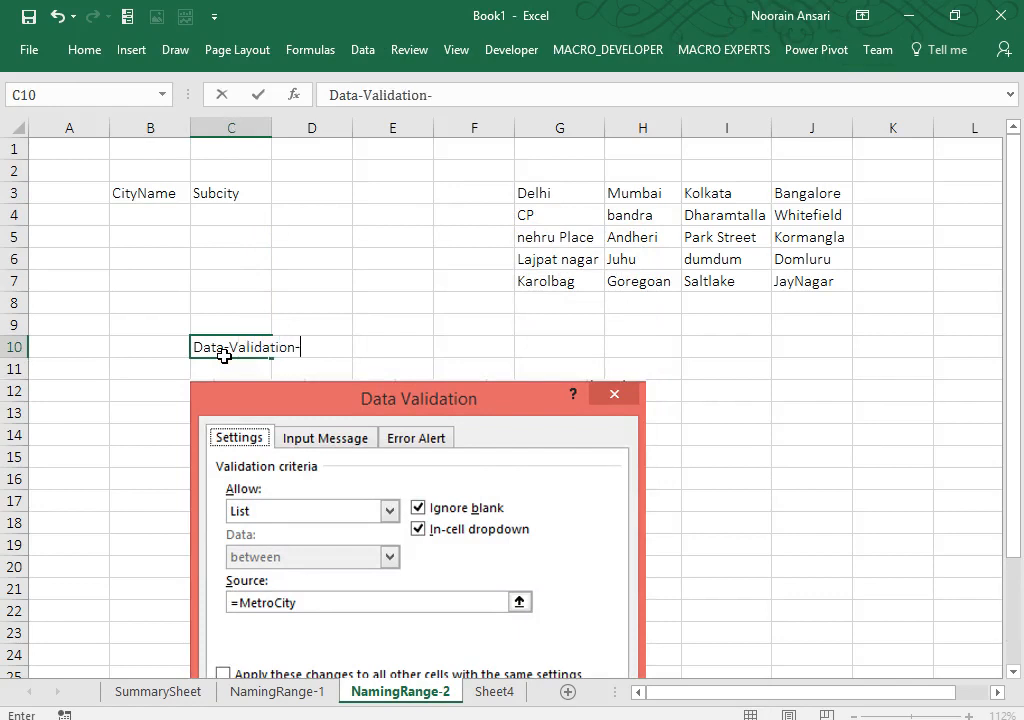
type(">List")
key("Return")
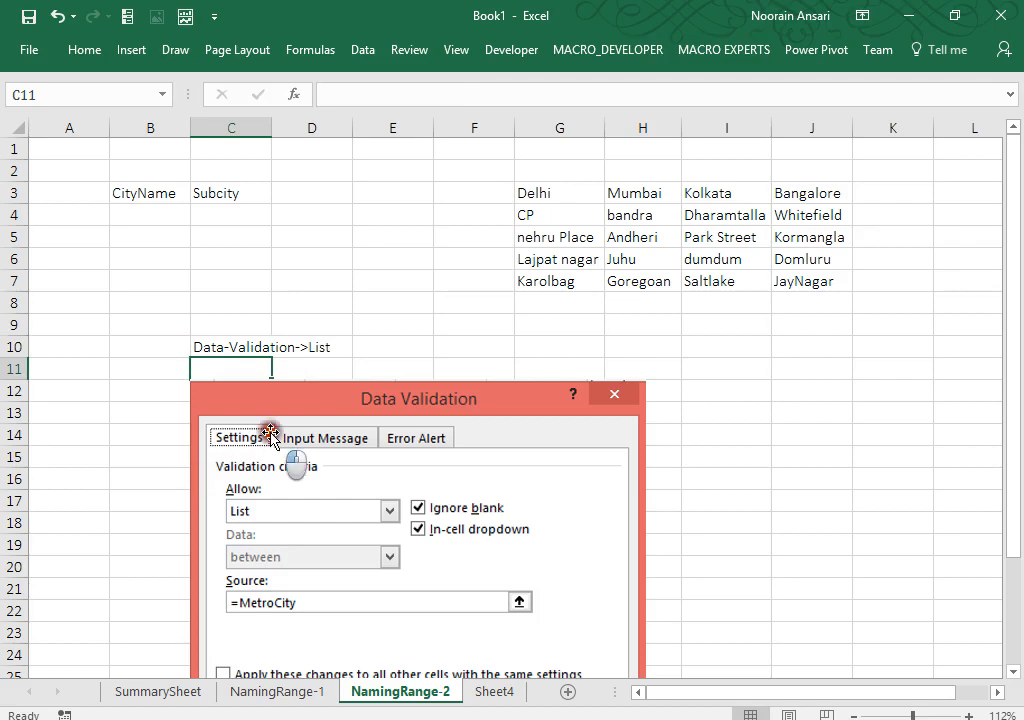
left_click_drag(270, 425, 268, 413)
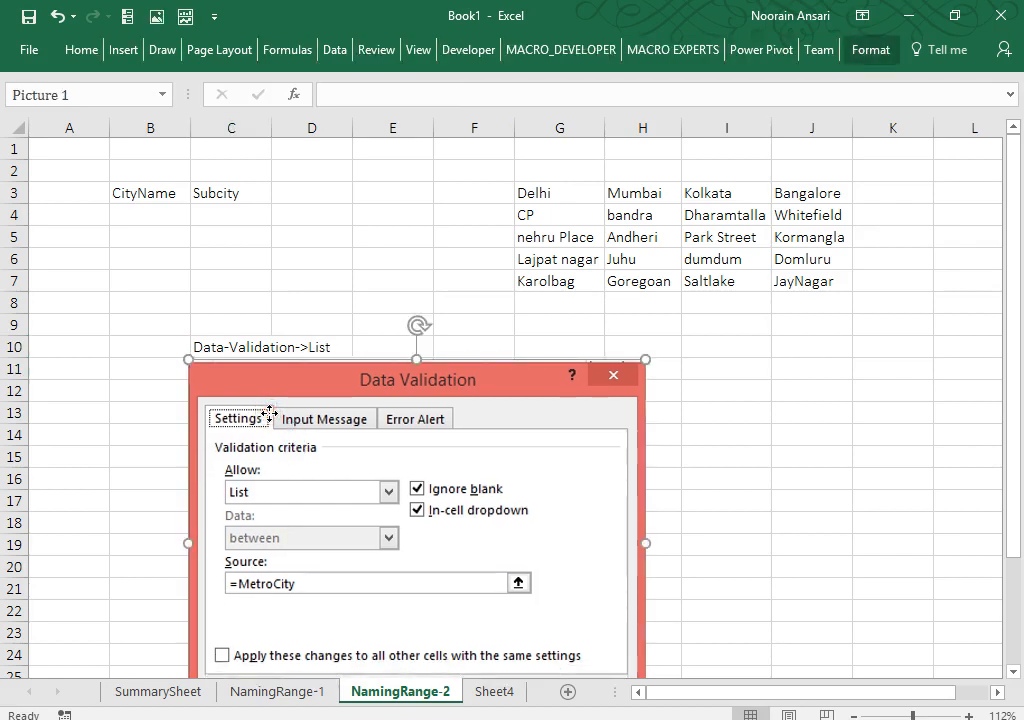
left_click_drag(533, 194, 795, 282)
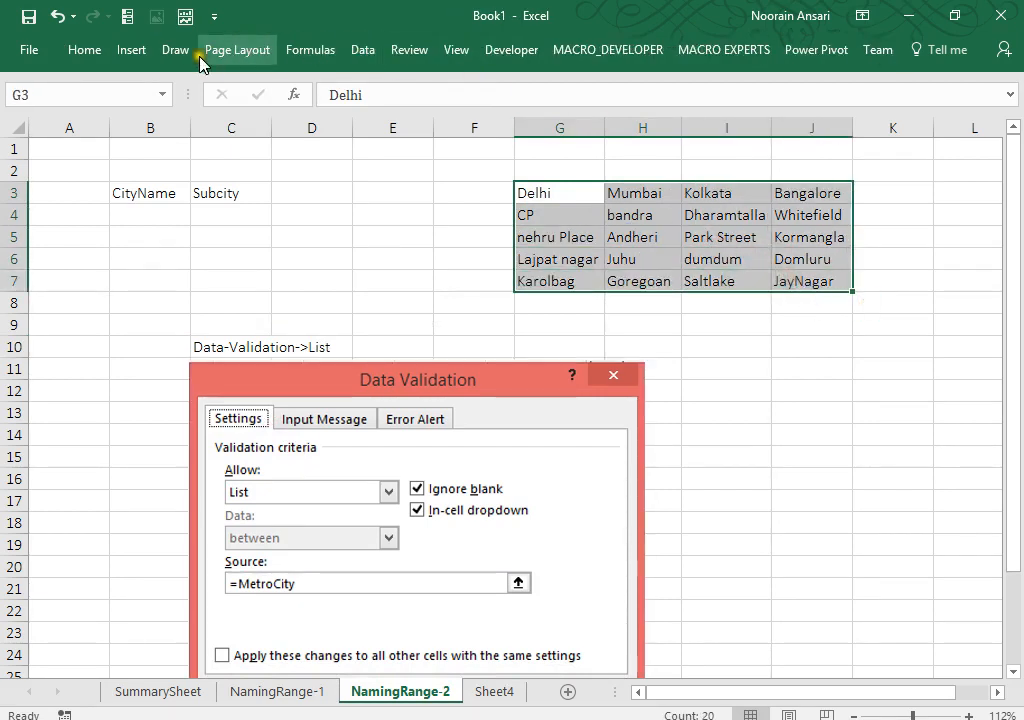
Step: Create names from the top row of the G3:J7 table, one per city
left_click(224, 339)
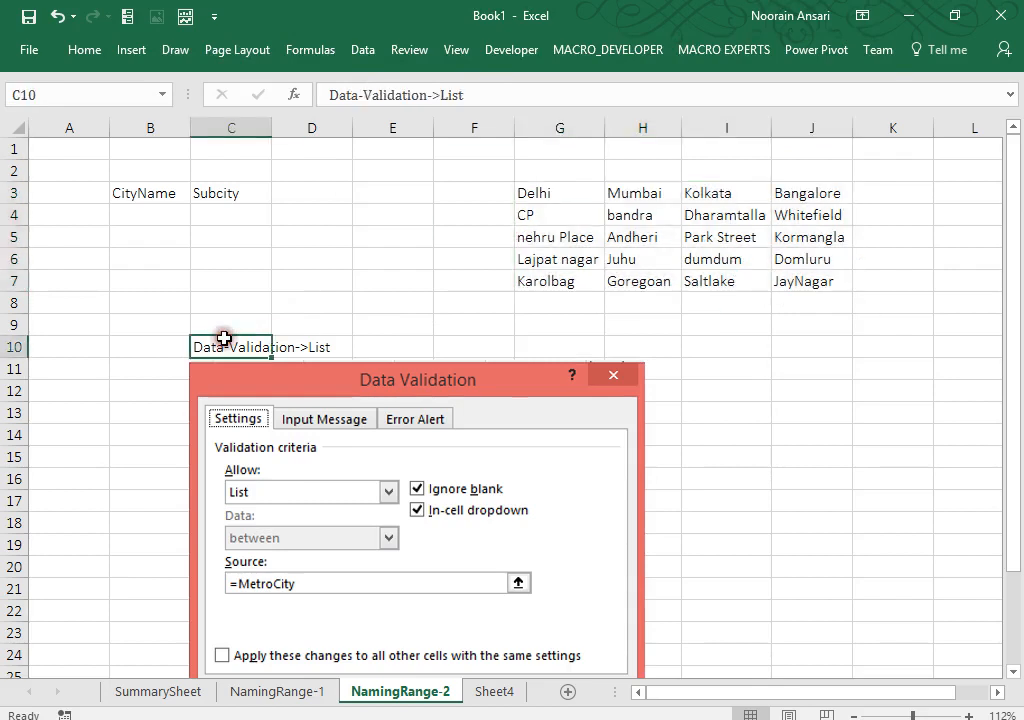
left_click_drag(539, 192, 811, 290)
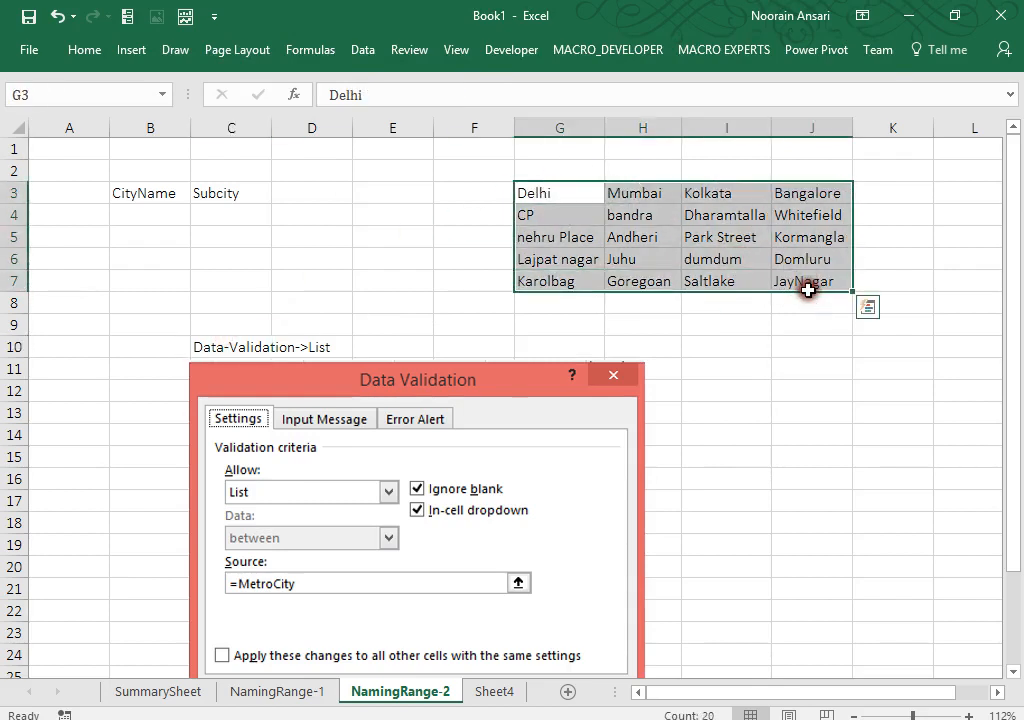
left_click(310, 49)
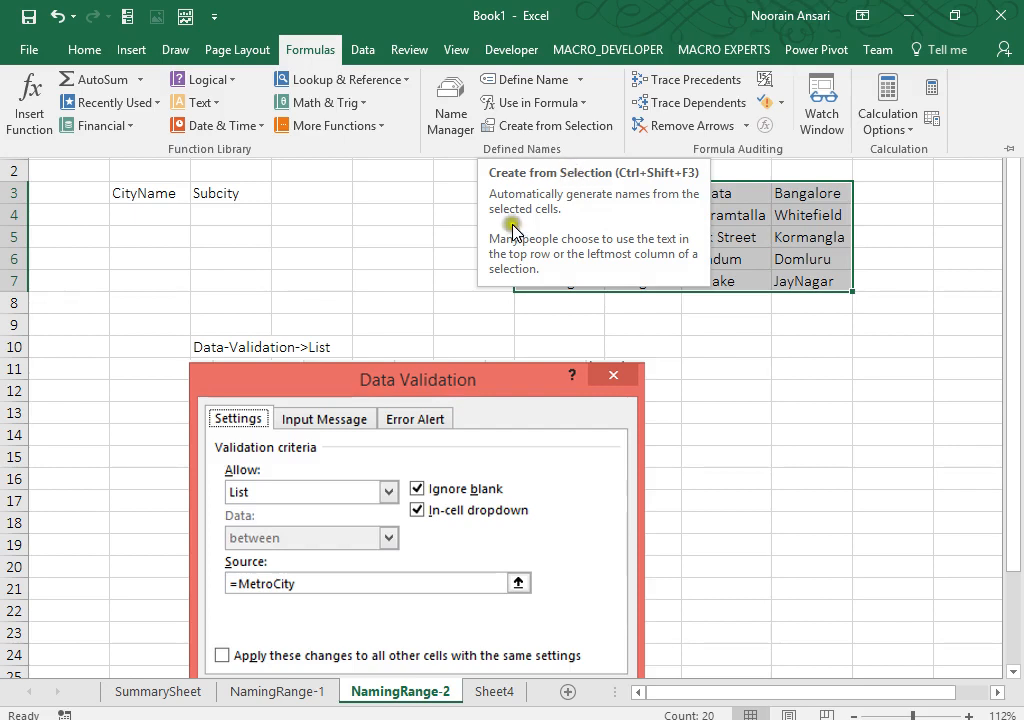
left_click(541, 127)
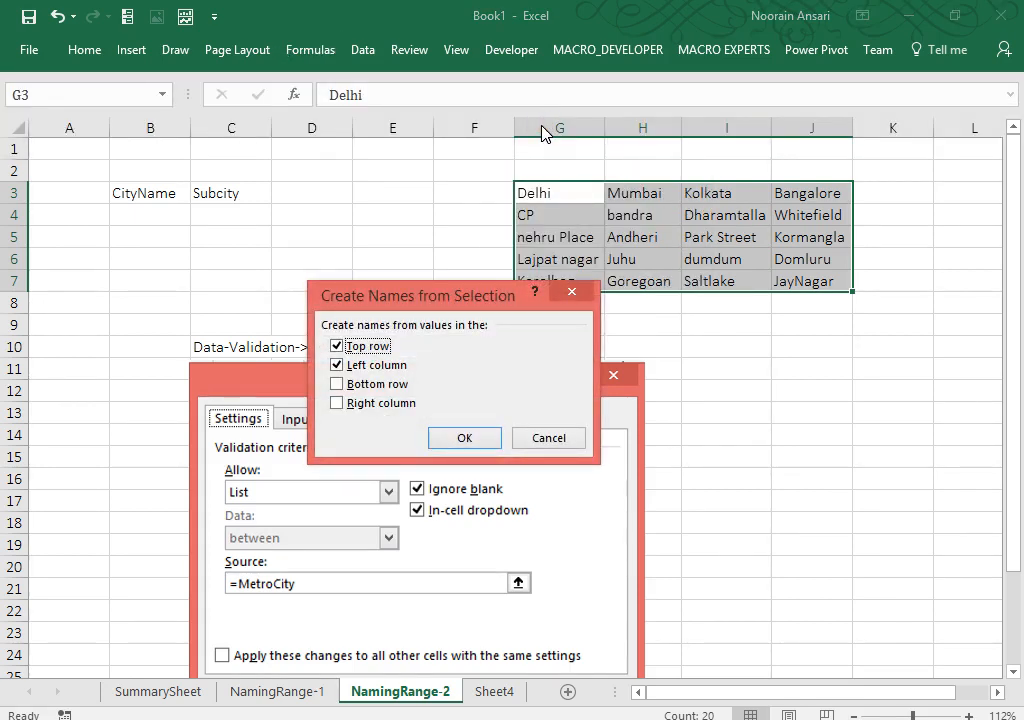
left_click(336, 365)
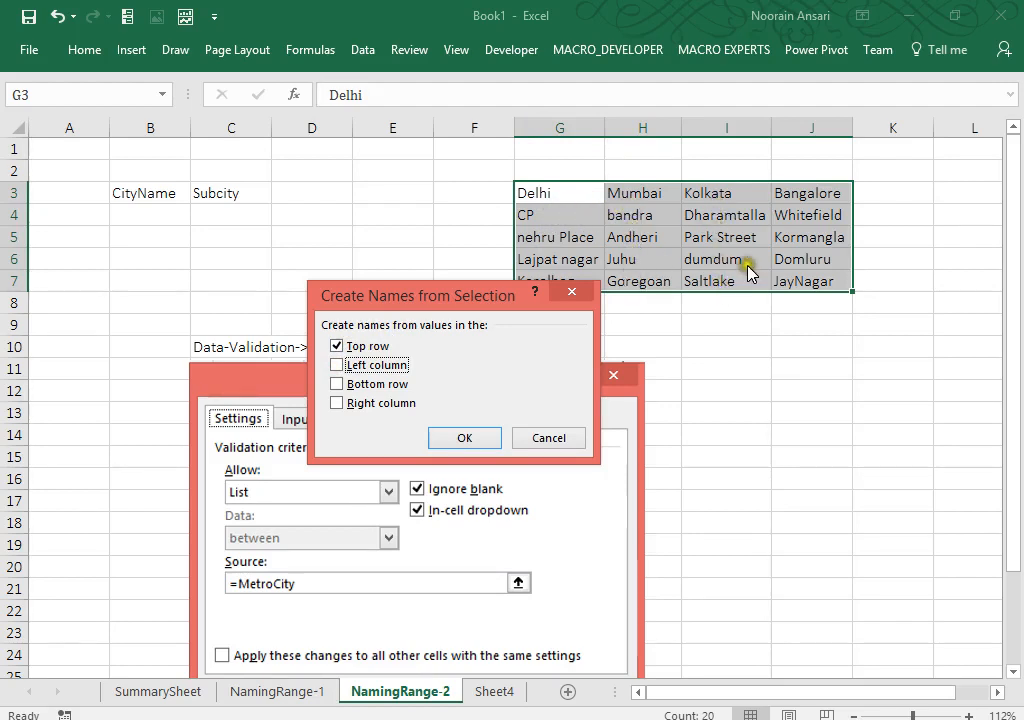
left_click(465, 438)
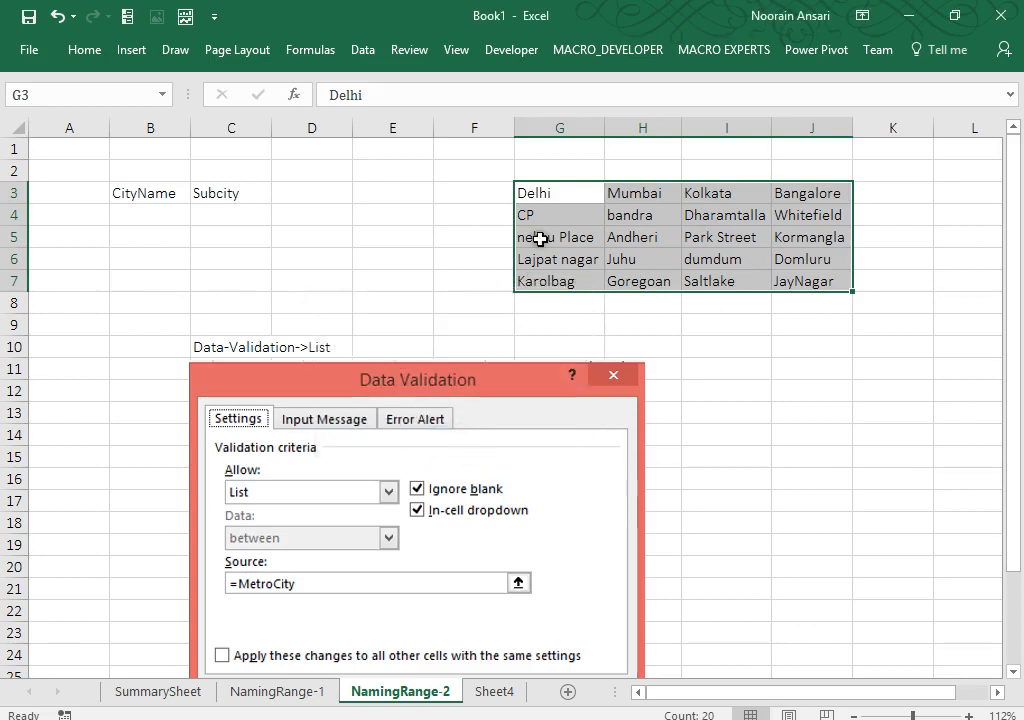
Step: Select each subcity range G4:G7 through J4:J7 to verify its city name, then return to B4
key("Down")
key("ctrl+shift+Down")
key("Left")
key("Left")
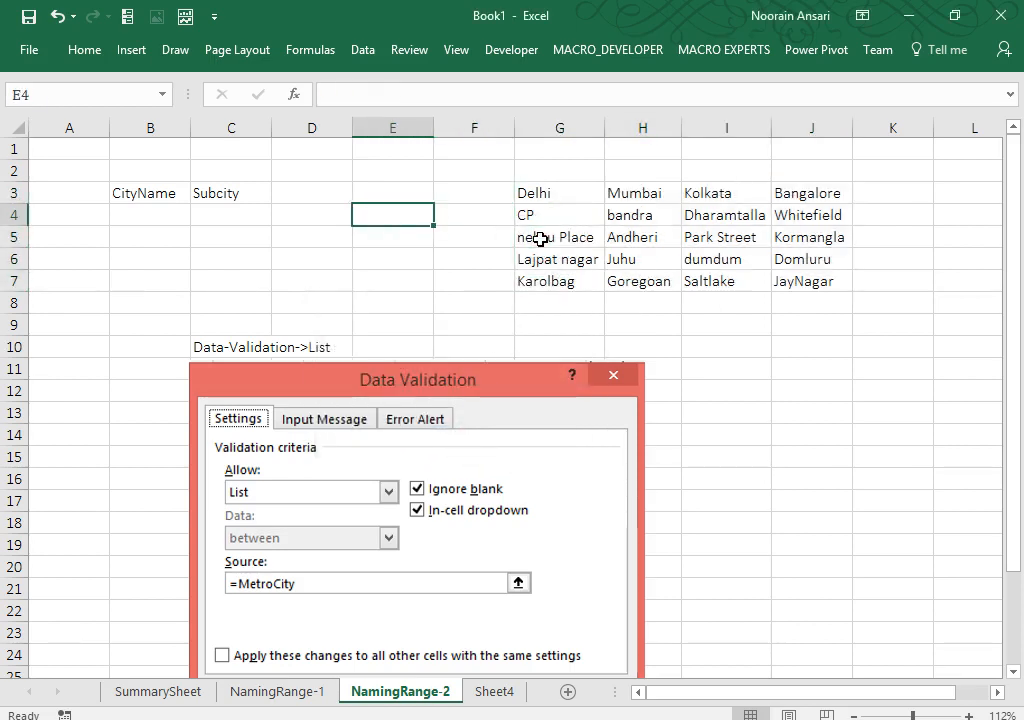
key("Right")
key("Right")
key("ctrl+shift+Down")
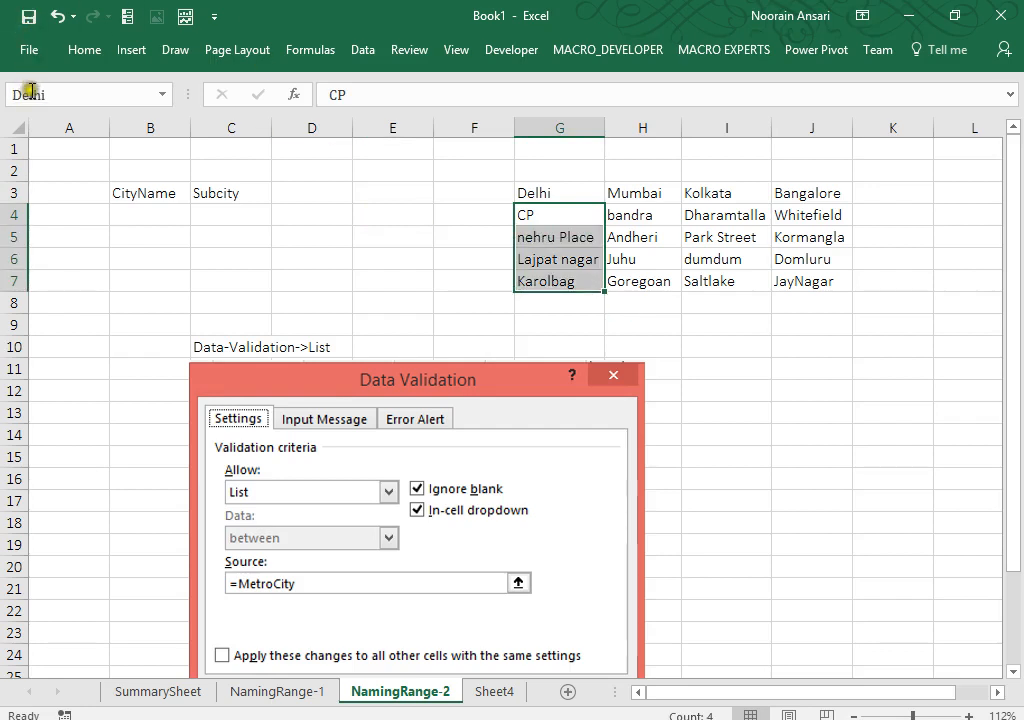
key("Right")
key("ctrl+shift+Down")
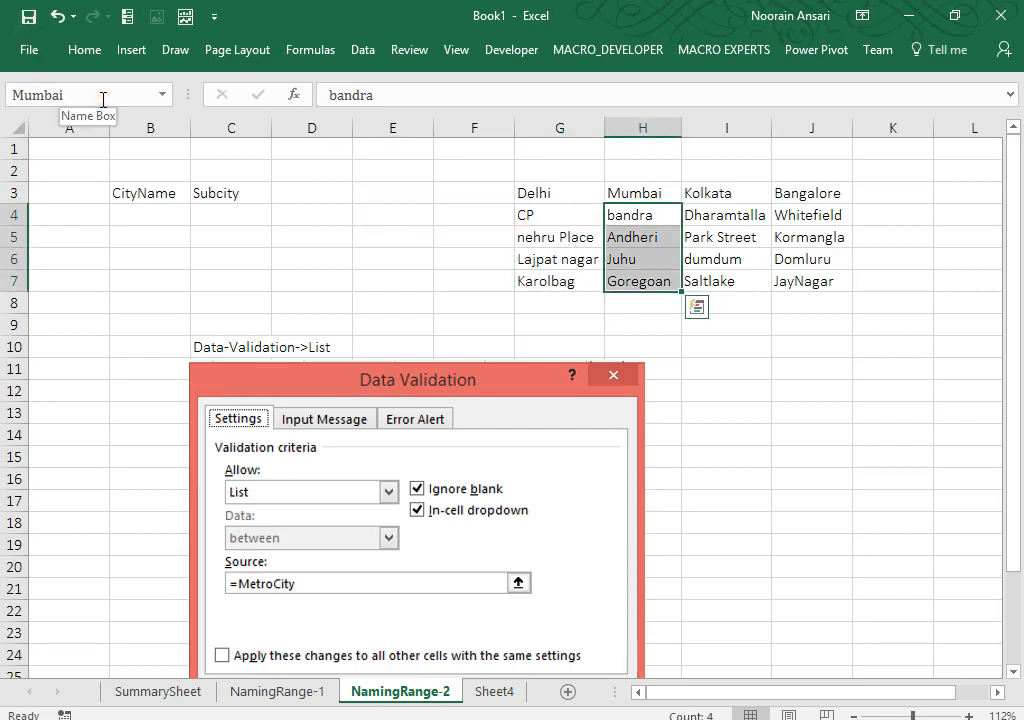
key("Right")
key("ctrl+shift+Down")
key("Right")
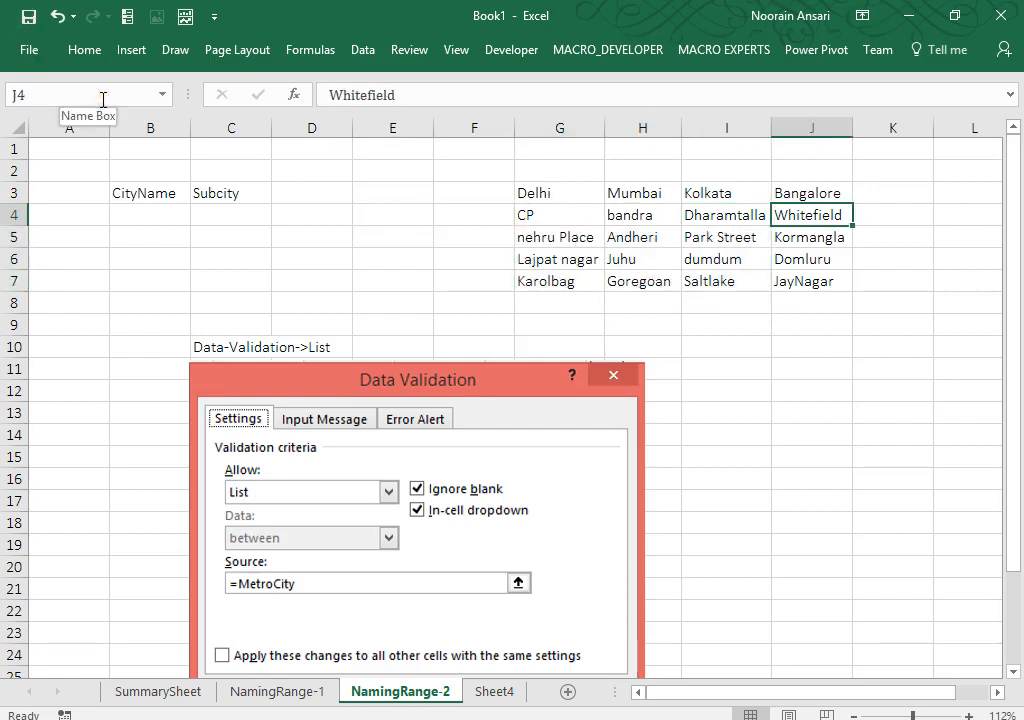
key("ctrl+shift+Down")
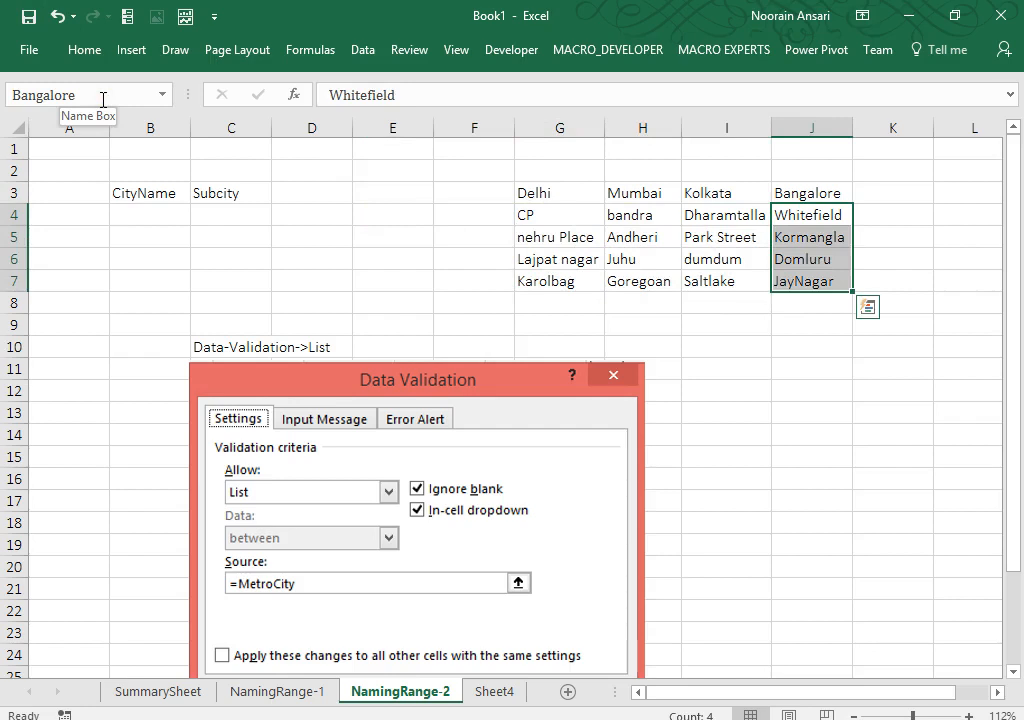
left_click(135, 212)
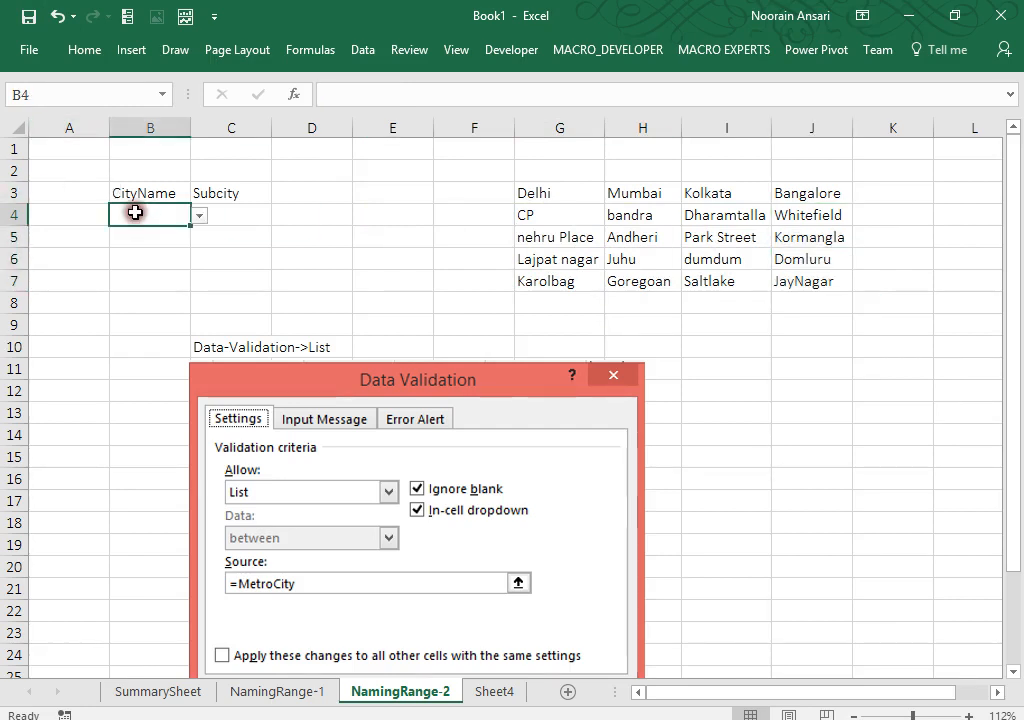
Step: Choose Delhi from the city dropdown in B4
key("alt+Down")
key("Down")
key("Return")
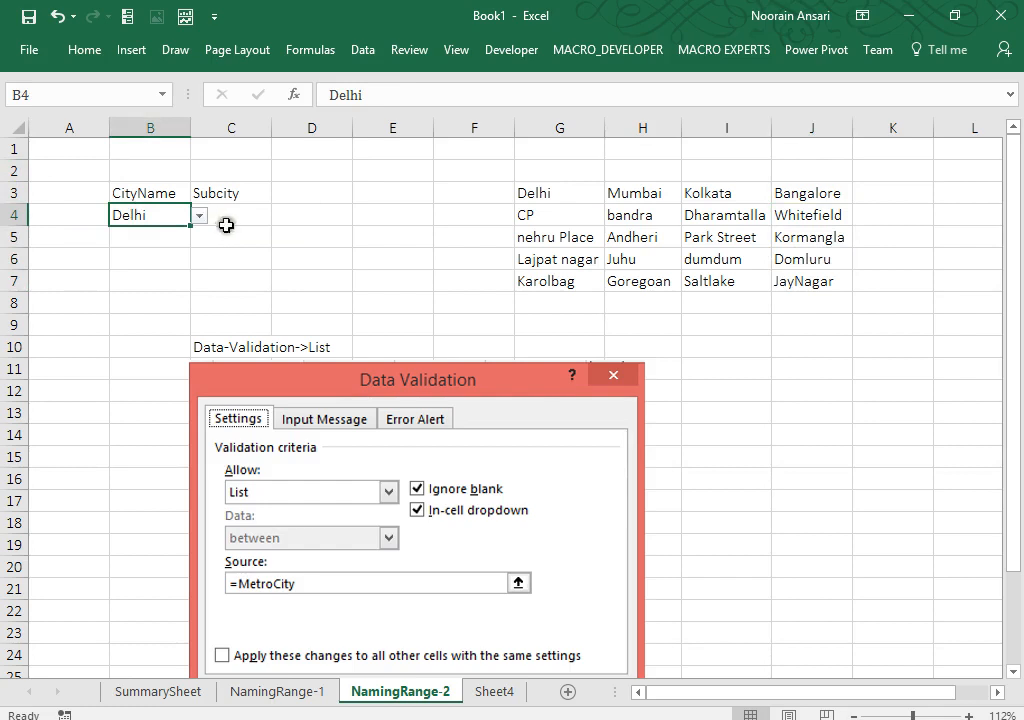
left_click_drag(228, 218, 226, 263)
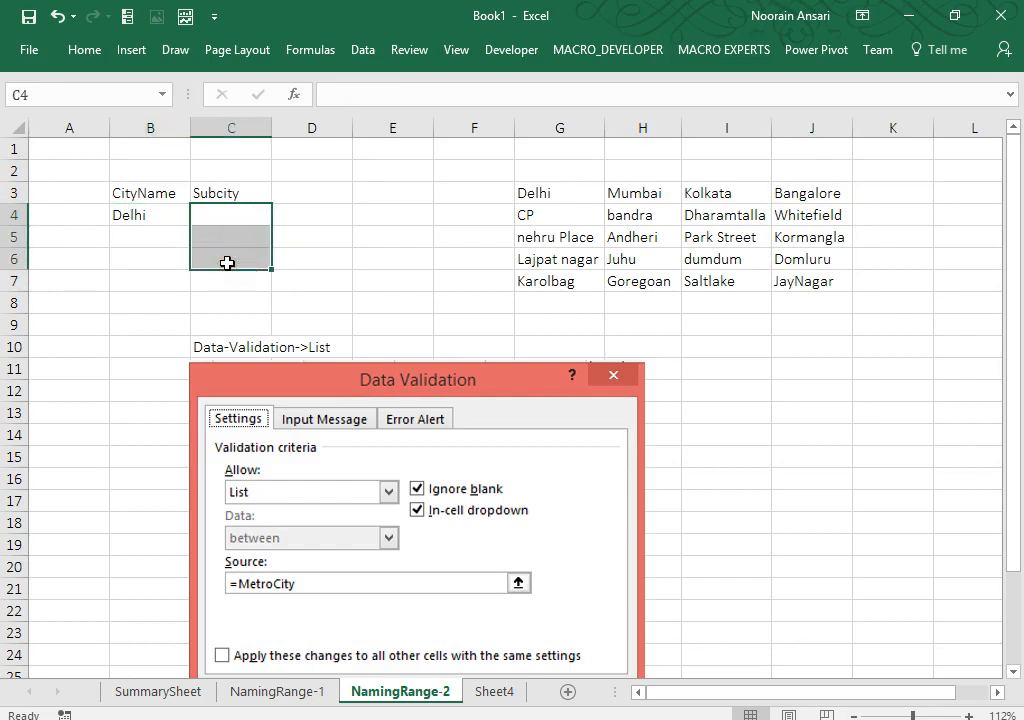
left_click(134, 215)
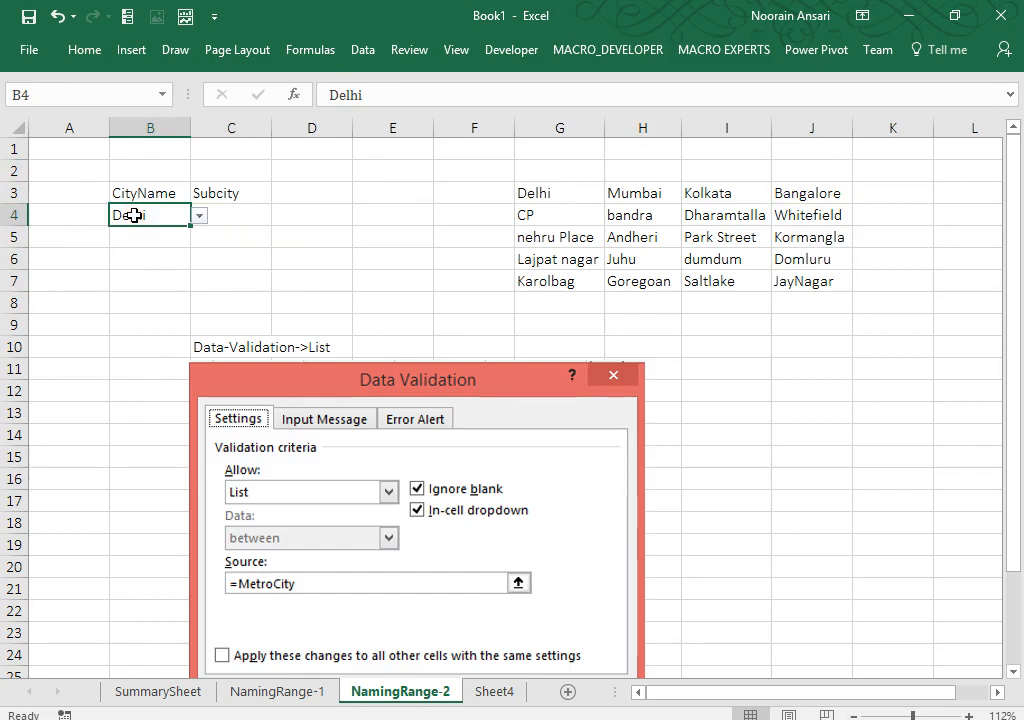
Step: Enter =INDIRECT(B4) as an array formula across C4:C7
left_click_drag(231, 217, 227, 287)
type("=")
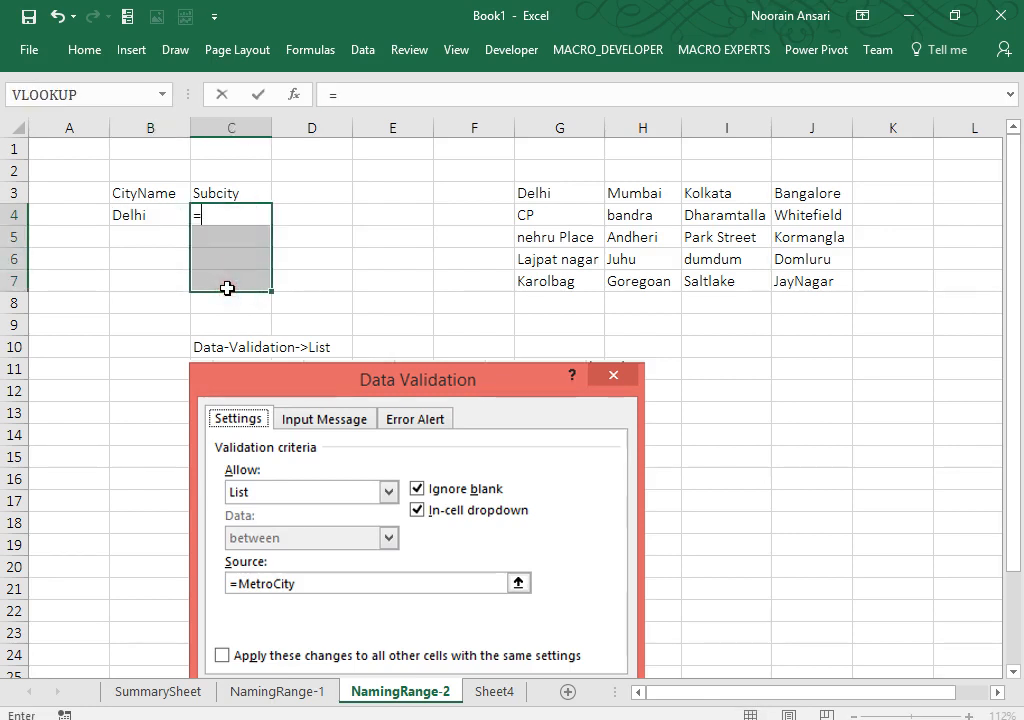
type("ind")
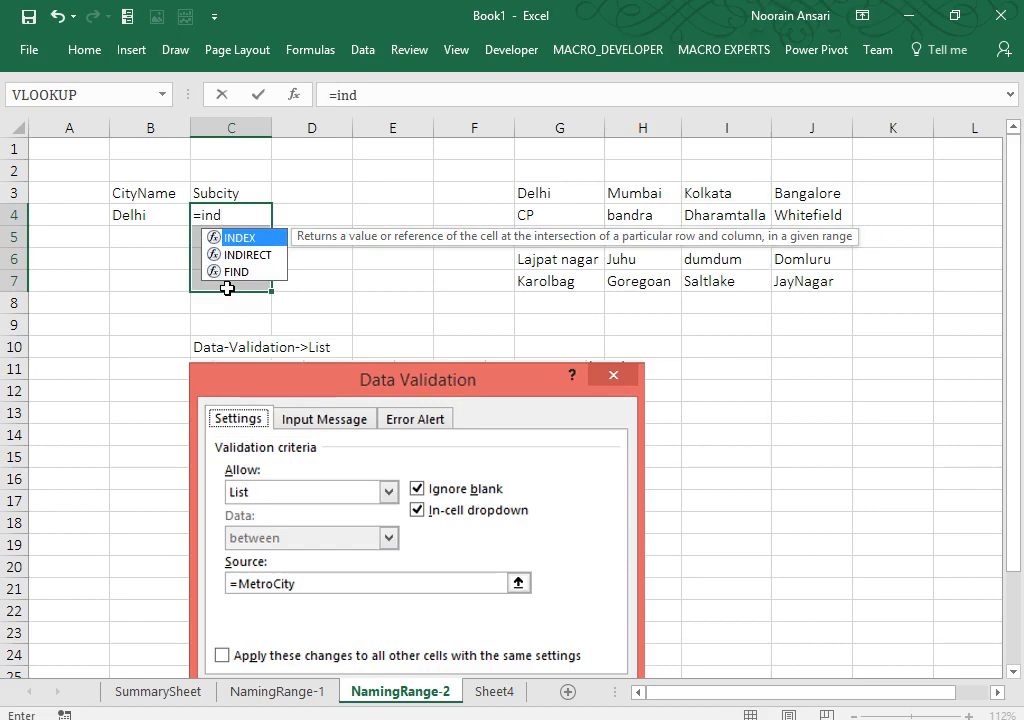
key("Tab")
key("Left")
key("ctrl+shift+Return")
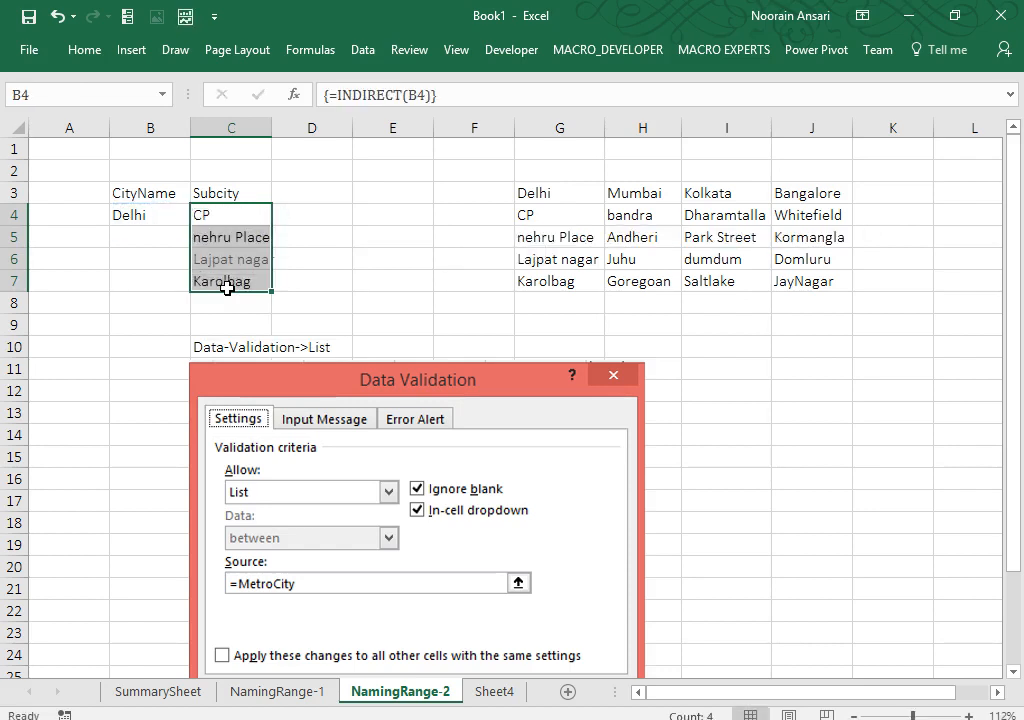
Step: Switch B4 through Mumbai, Kolkata and Bangalore to check the subcity list updates
key("Left")
key("alt+Down")
key("Down")
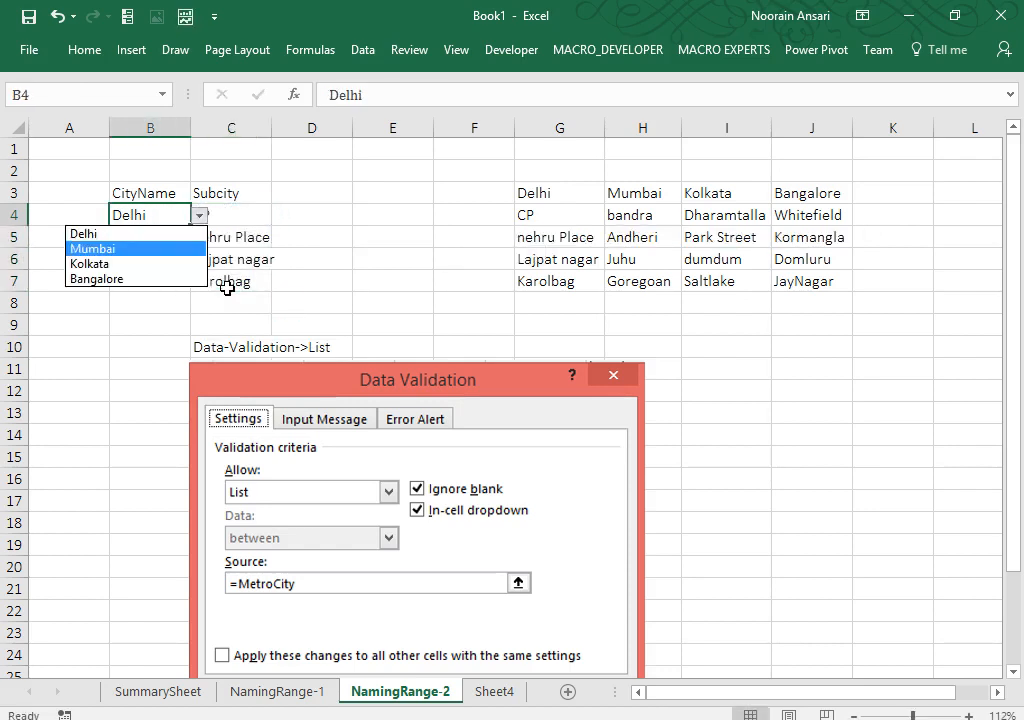
key("Return")
key("alt+Down")
key("Down")
key("Return")
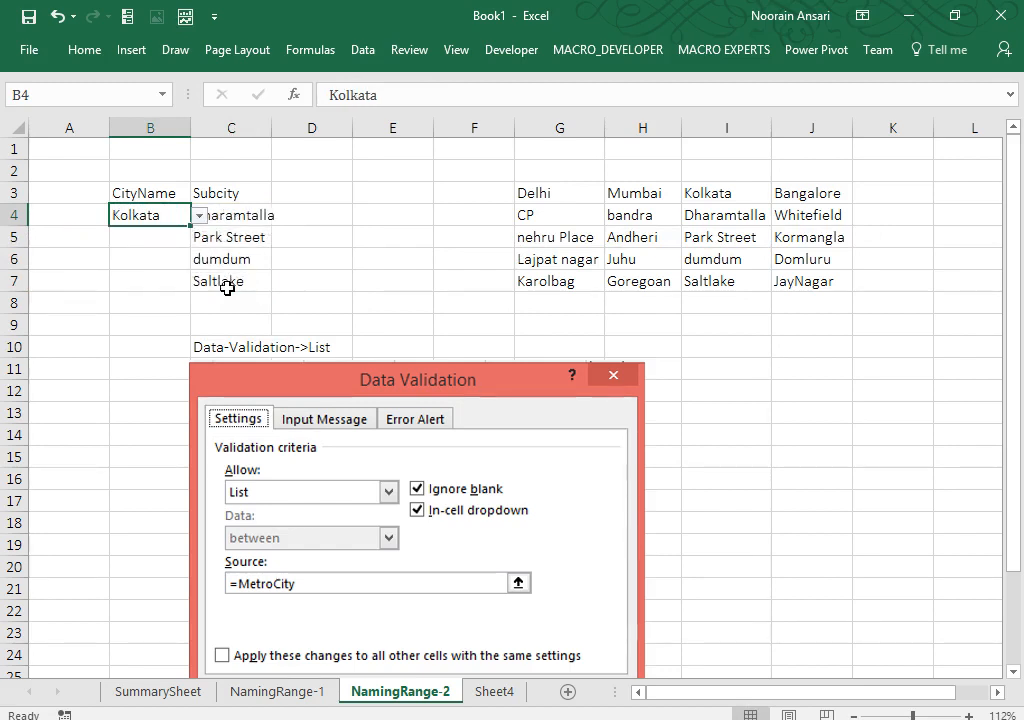
key("alt+Down")
key("Down")
key("Return")
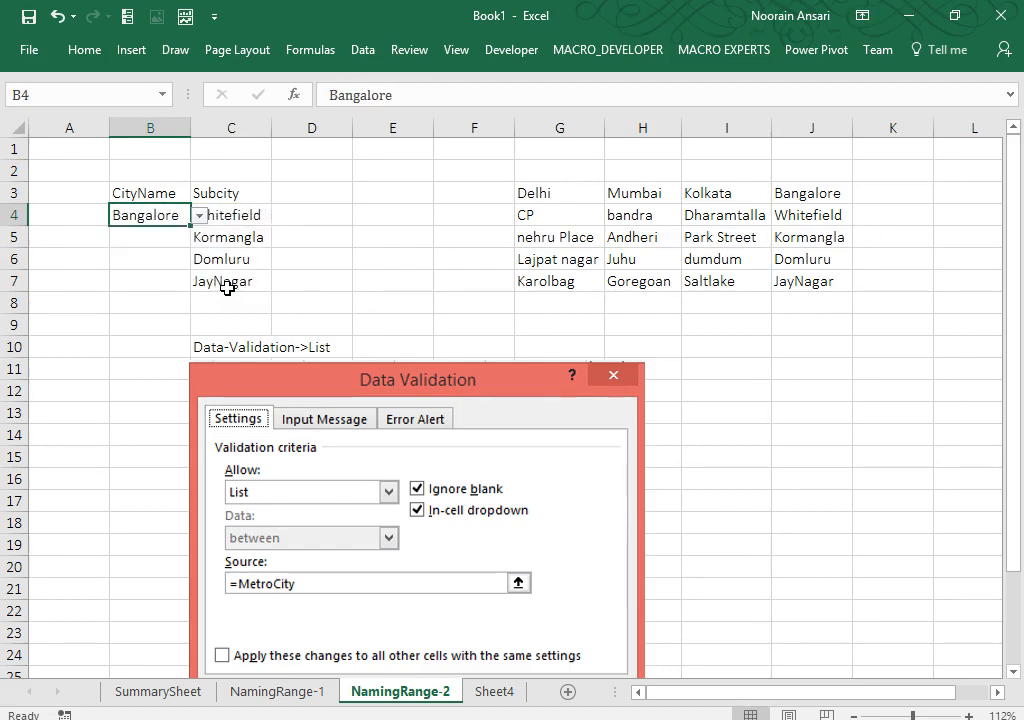
Step: Clear the subcity results from C4:C7
left_click(246, 217)
key("ctrl+shift+Down")
key("Delete")
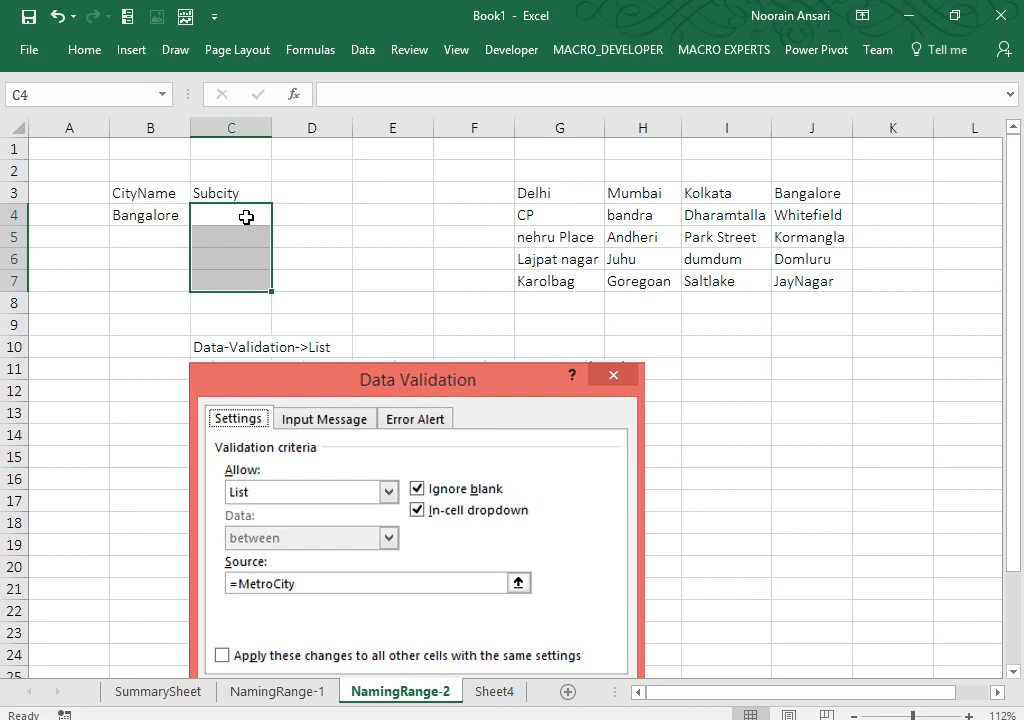
Step: Enter =INDIRECT(B4) as an array formula in C4:C7 with Ctrl+Shift+Enter
type("=indi")
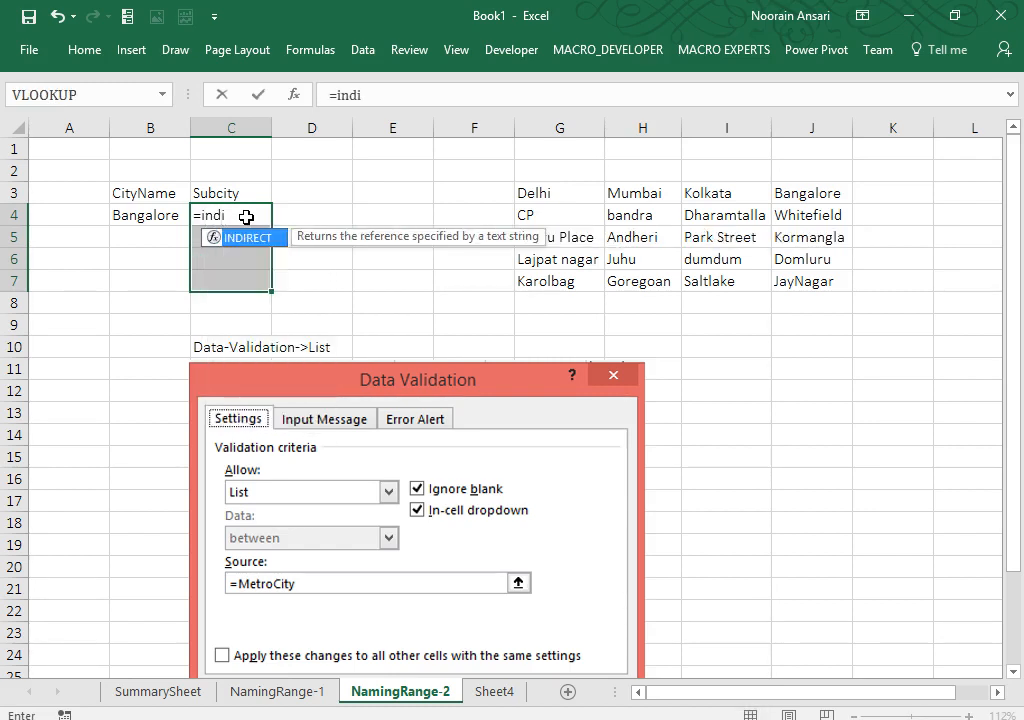
key("Tab")
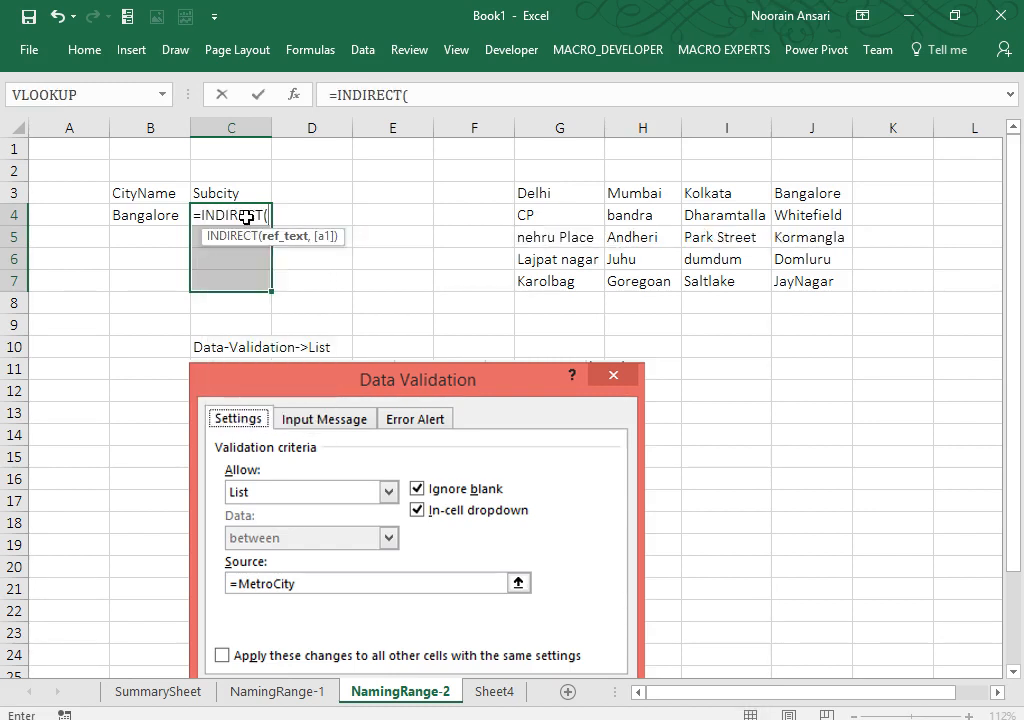
key("Left")
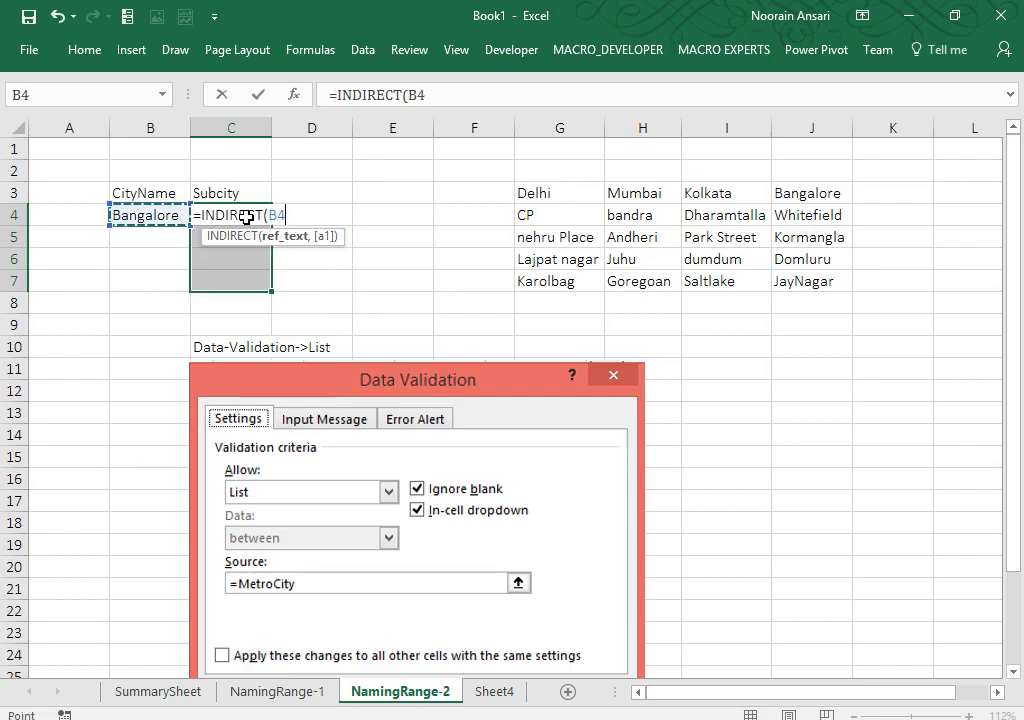
type(")")
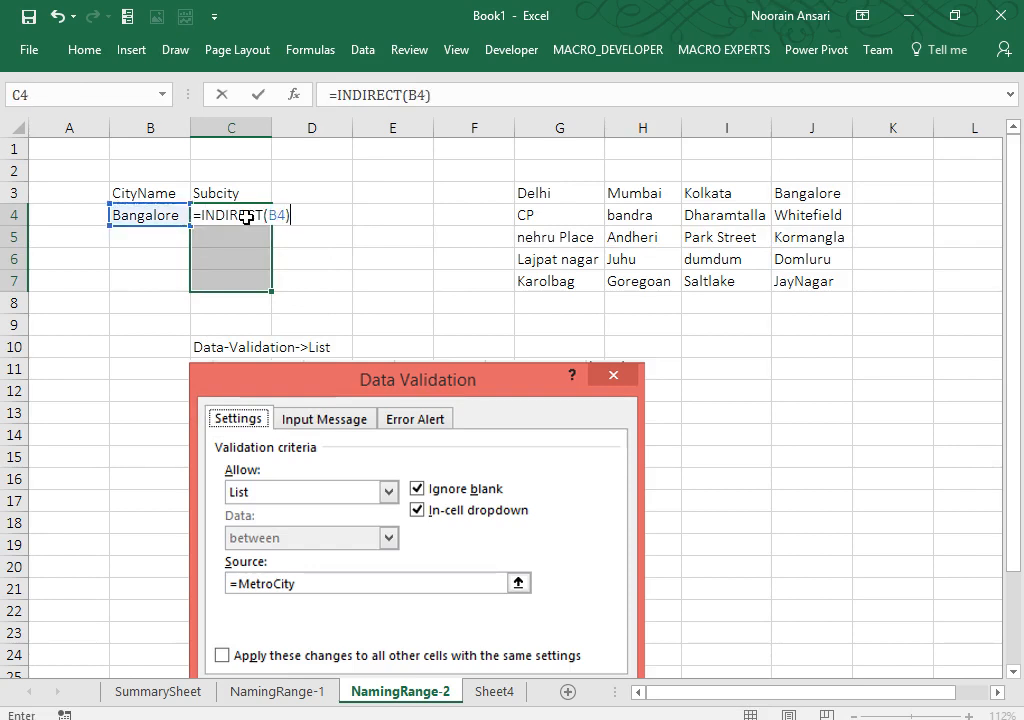
key("ctrl+shift+Return")
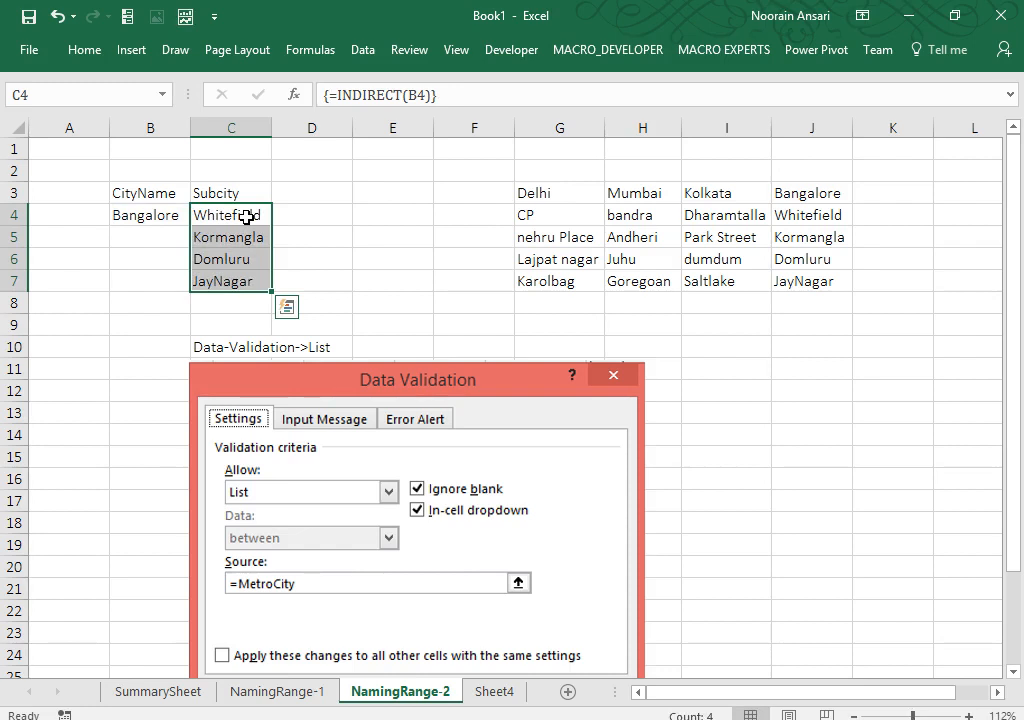
Step: Add a note in D4 saying to select the required range and press Ctrl+Shift+Enter
key("Right")
key("Right")
key("Left")
type("Not")
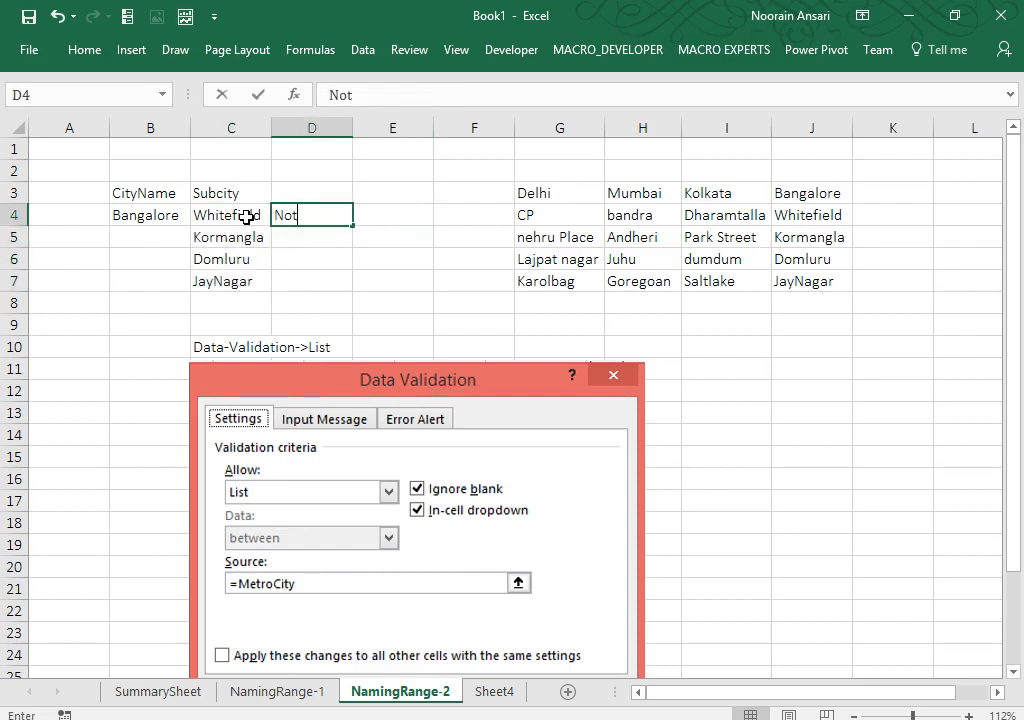
type("e: Sle")
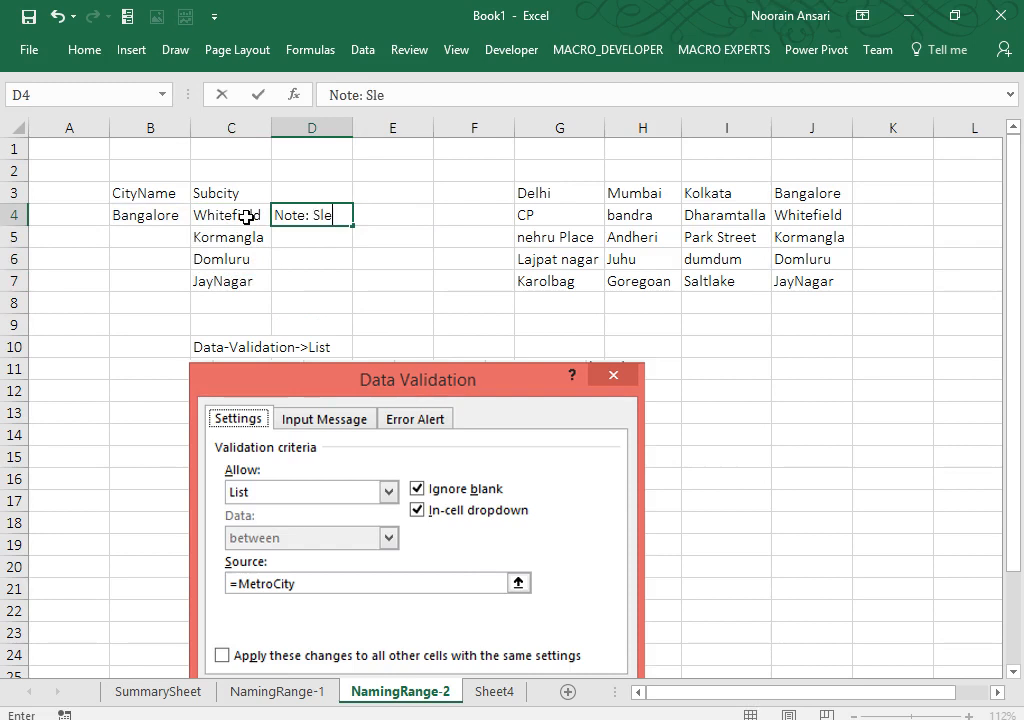
key("BackSpace")
key("BackSpace")
type("elect")
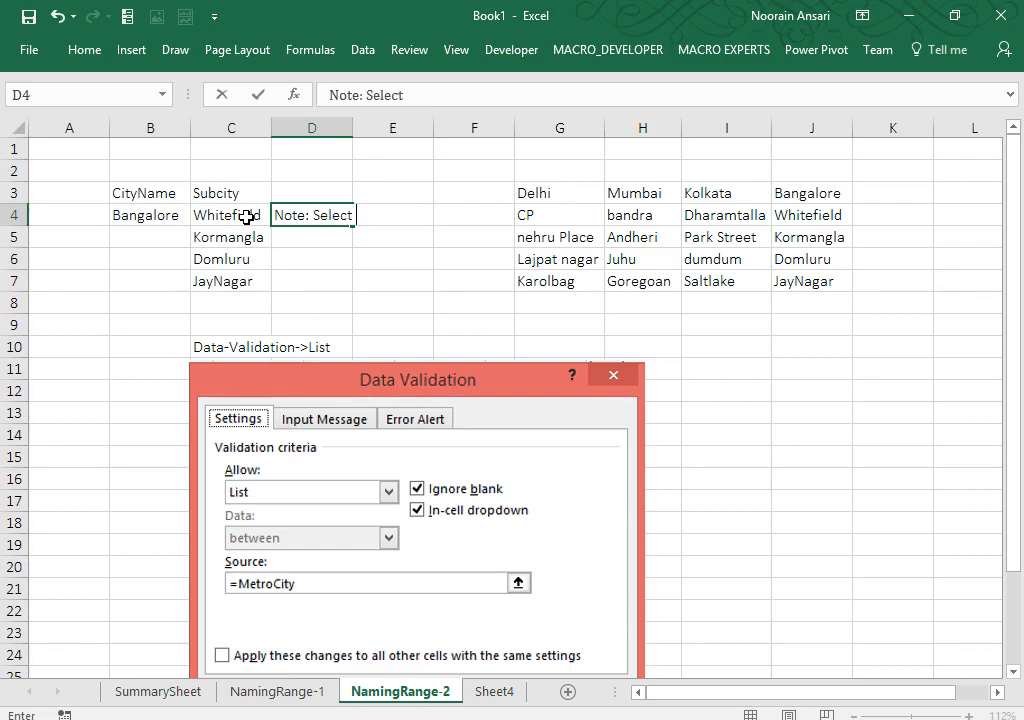
type(" required")
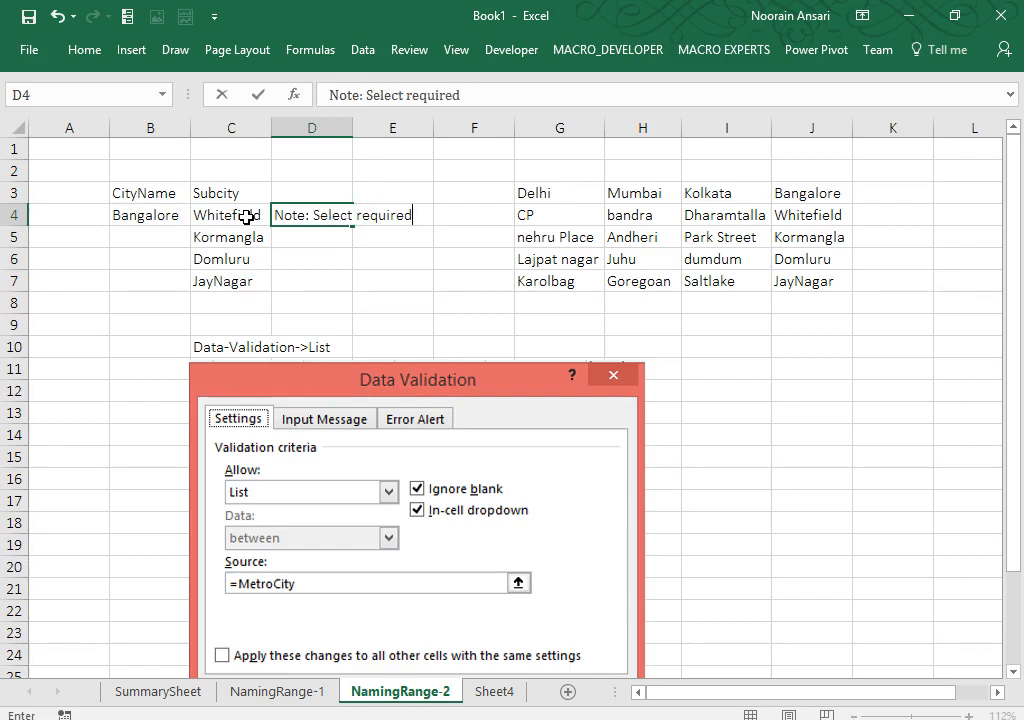
type(" range and pre")
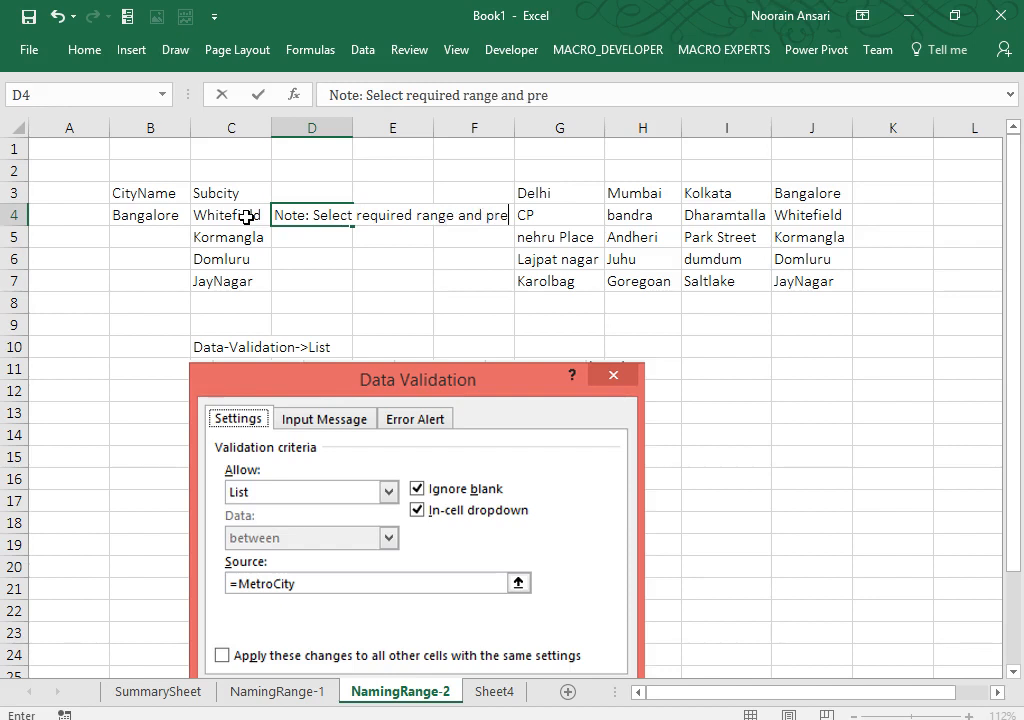
type("ss ctrlS")
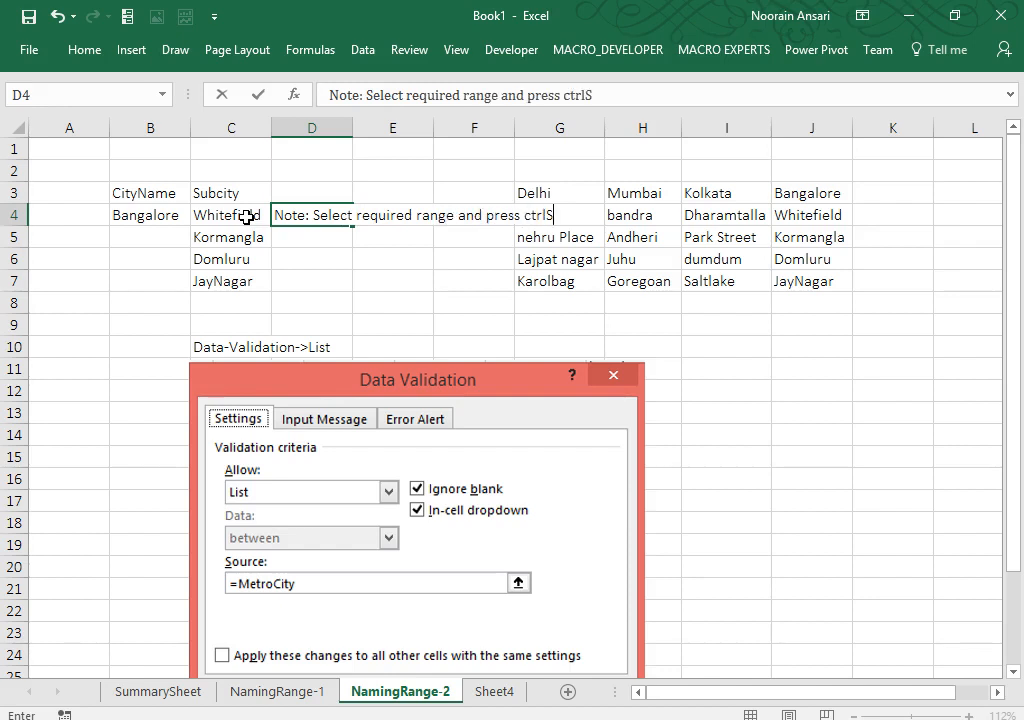
type("h")
key("BackSpace")
key("BackSpace")
type("+Shift")
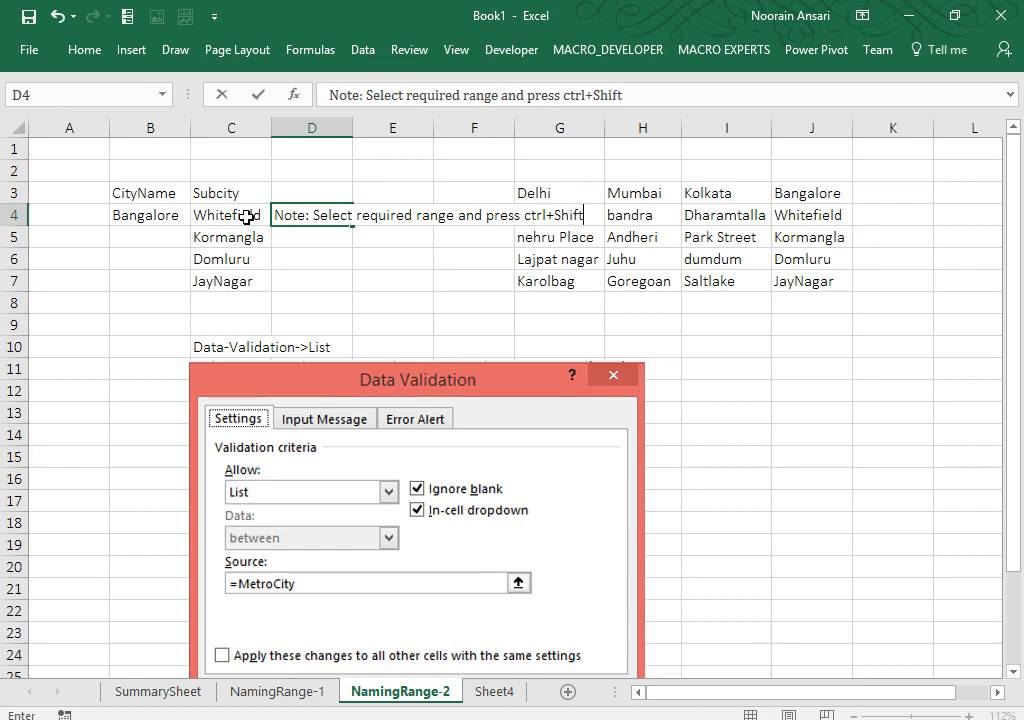
type("+Enter")
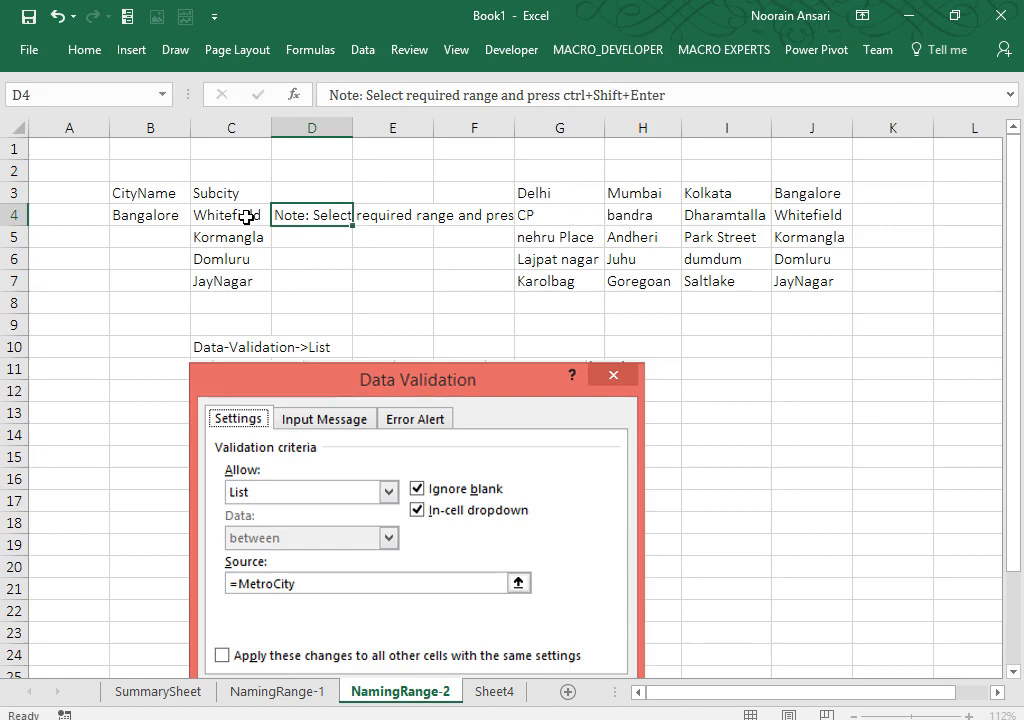
key("Return")
Step: Cycle B4 through Kolkata and Mumbai, ending on Delhi
left_click(246, 218)
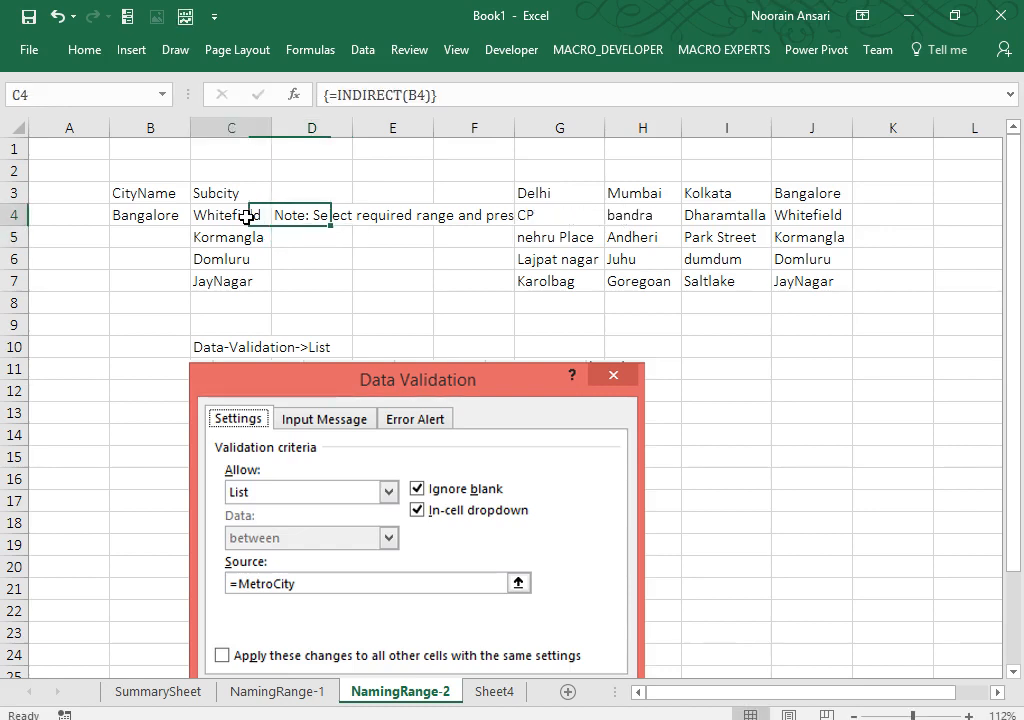
key("Left")
key("alt+Down")
key("Up")
key("Return")
key("alt+Down")
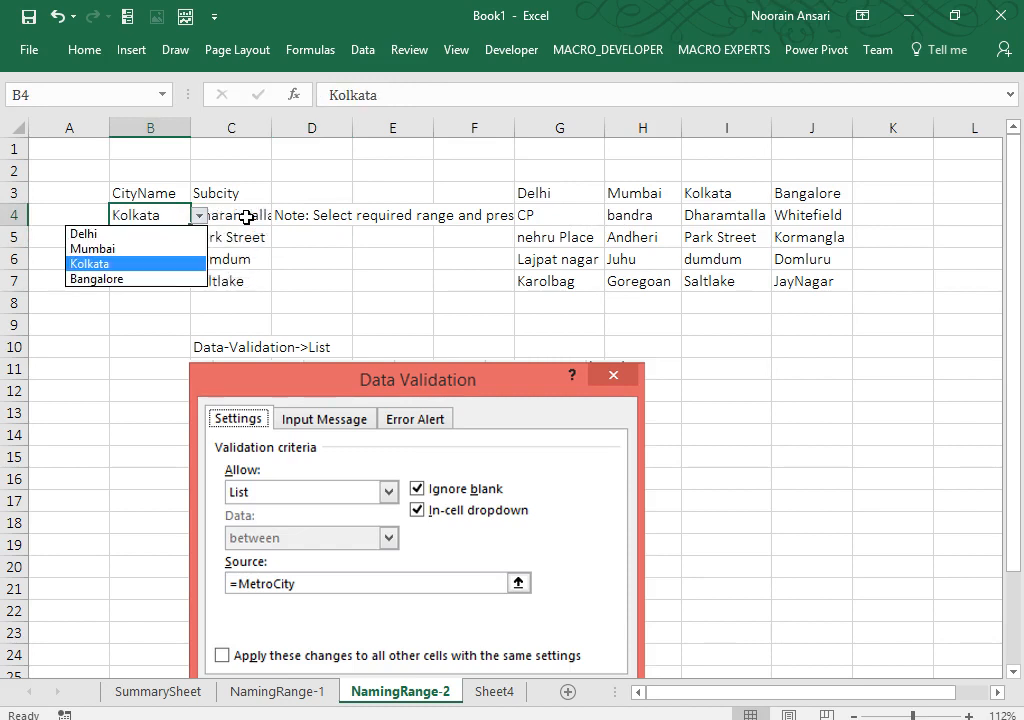
key("Up")
key("Return")
key("alt+Down")
key("Up")
key("Return")
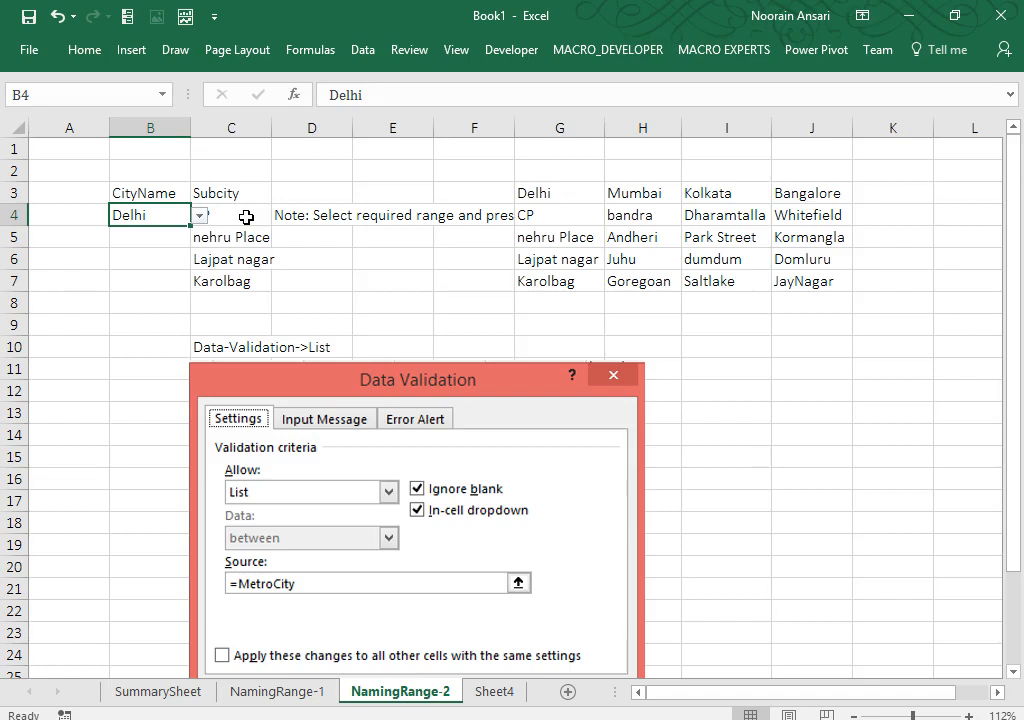
Step: Rename the empty Sheet4 tab to NamingRange-3
left_click(310, 700)
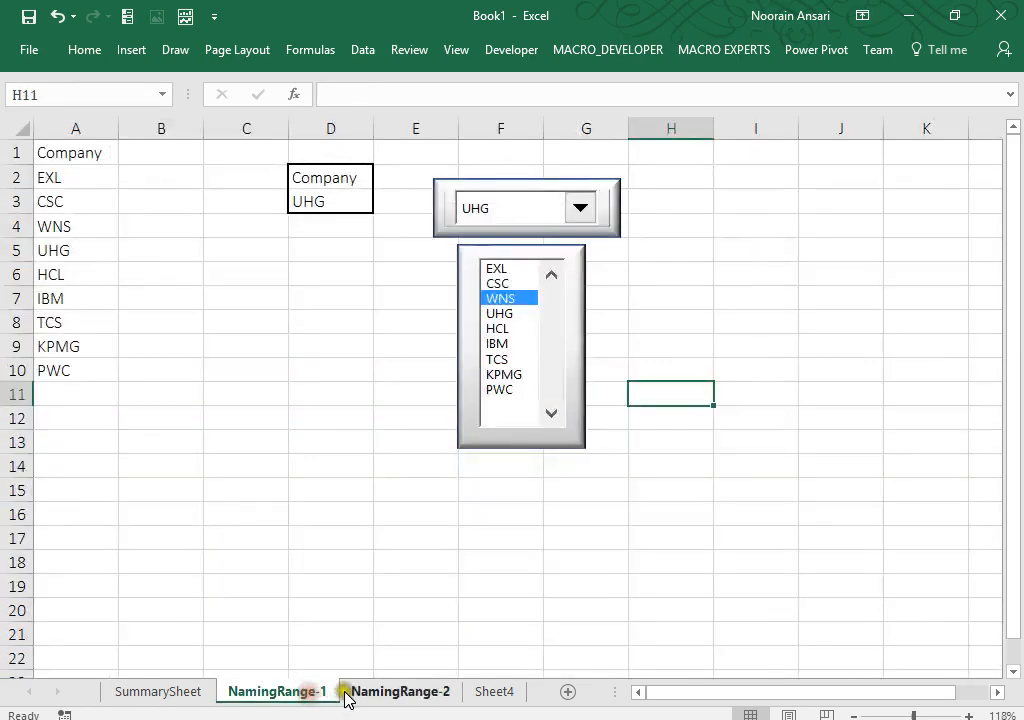
left_click(430, 691)
left_click(494, 691)
right_click(493, 691)
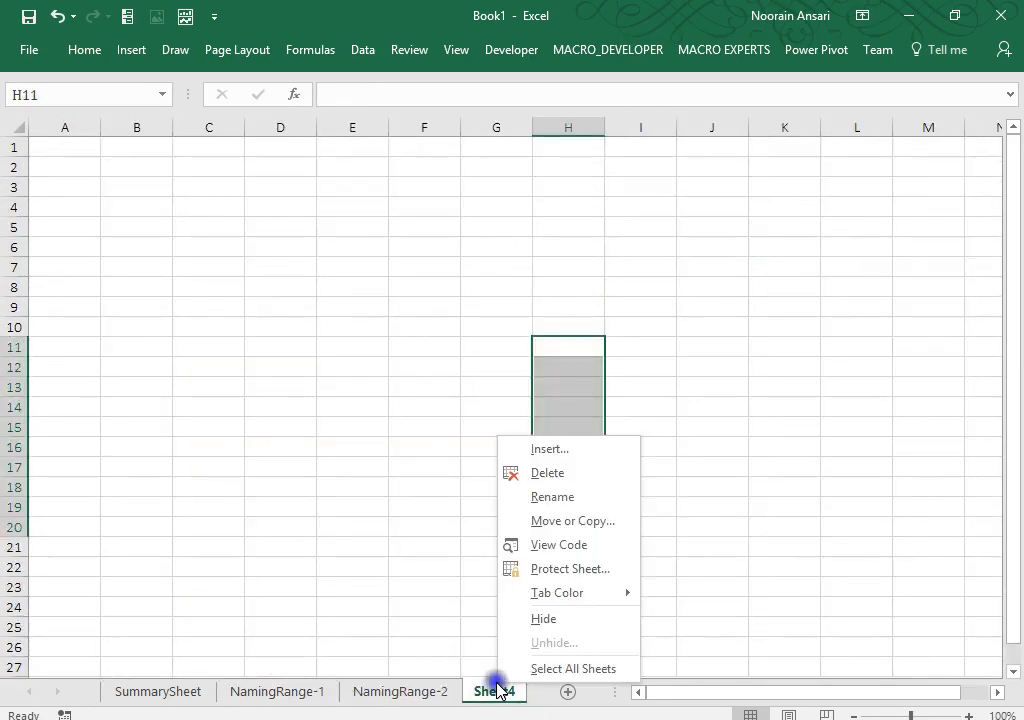
left_click(567, 498)
type("Nam")
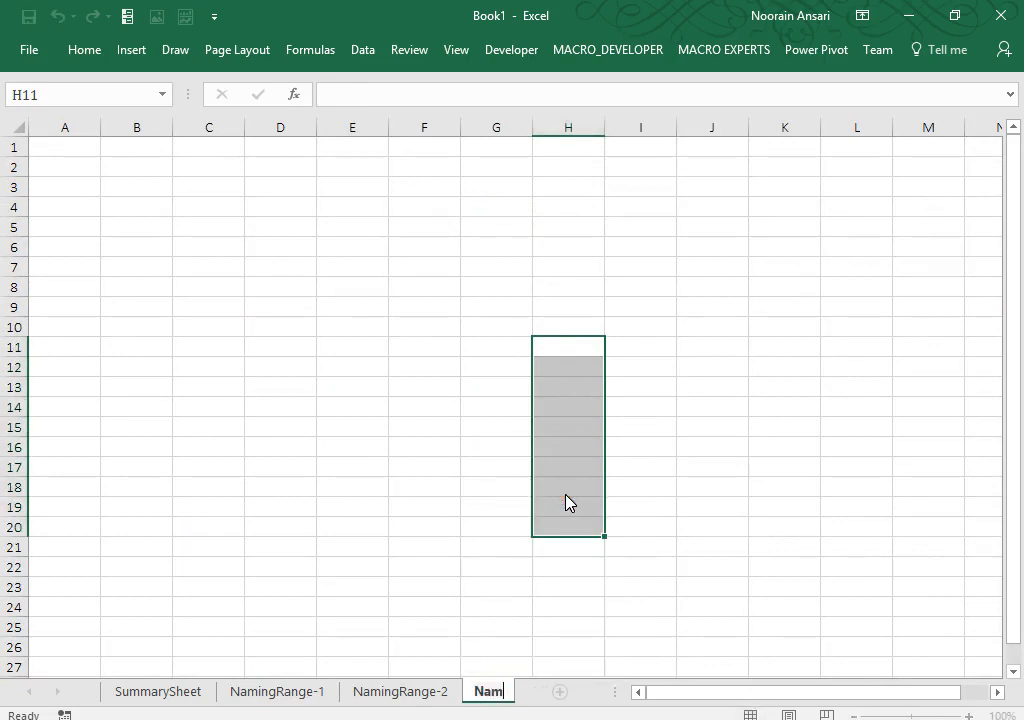
type("ingRange-3")
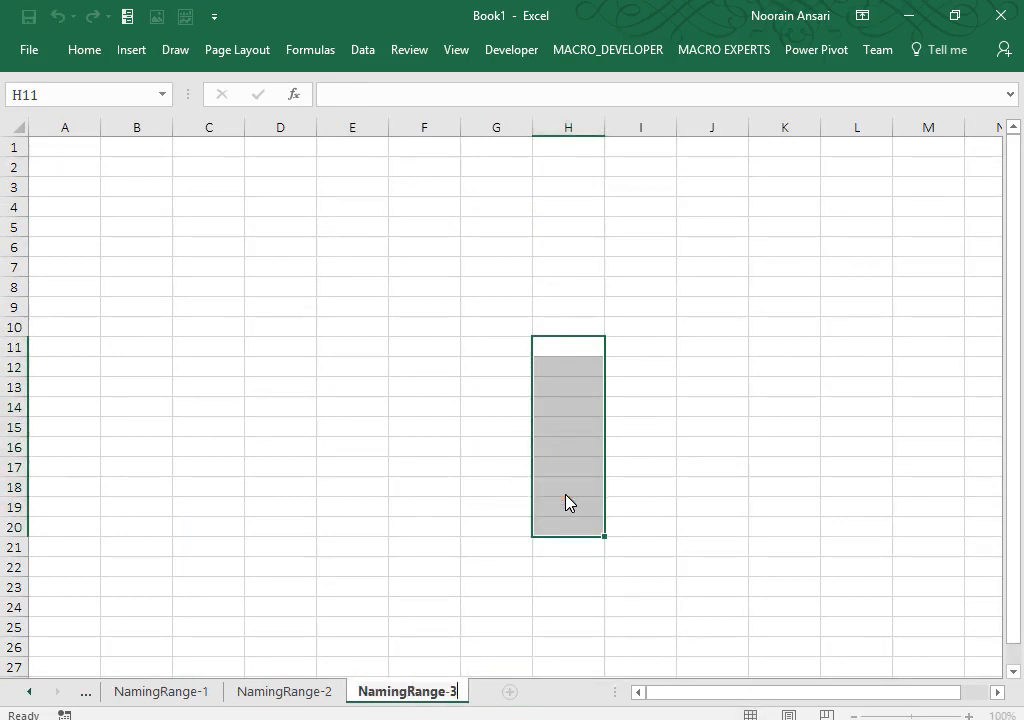
left_click(467, 411)
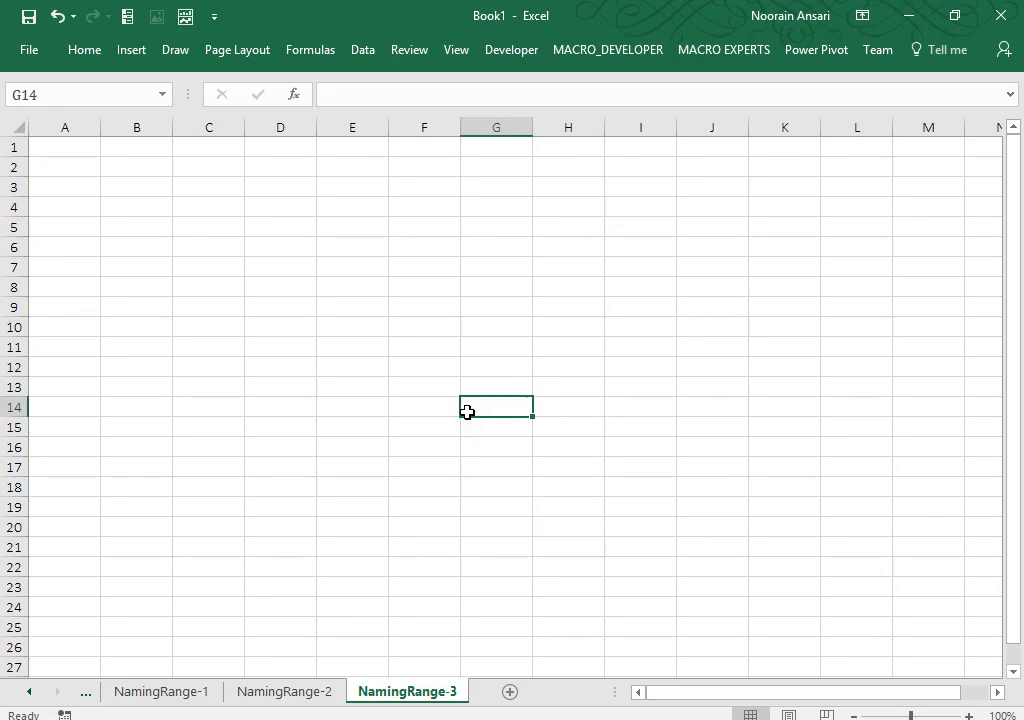
Step: Enter the heading Players in A1
left_click(82, 143)
type("Players")
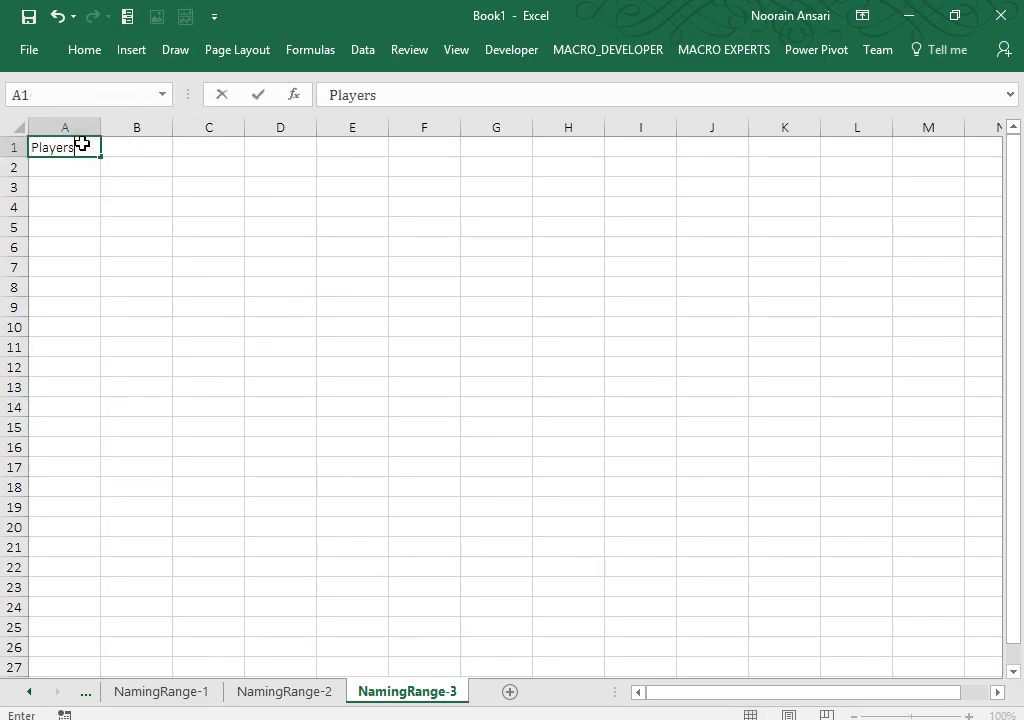
key("Return")
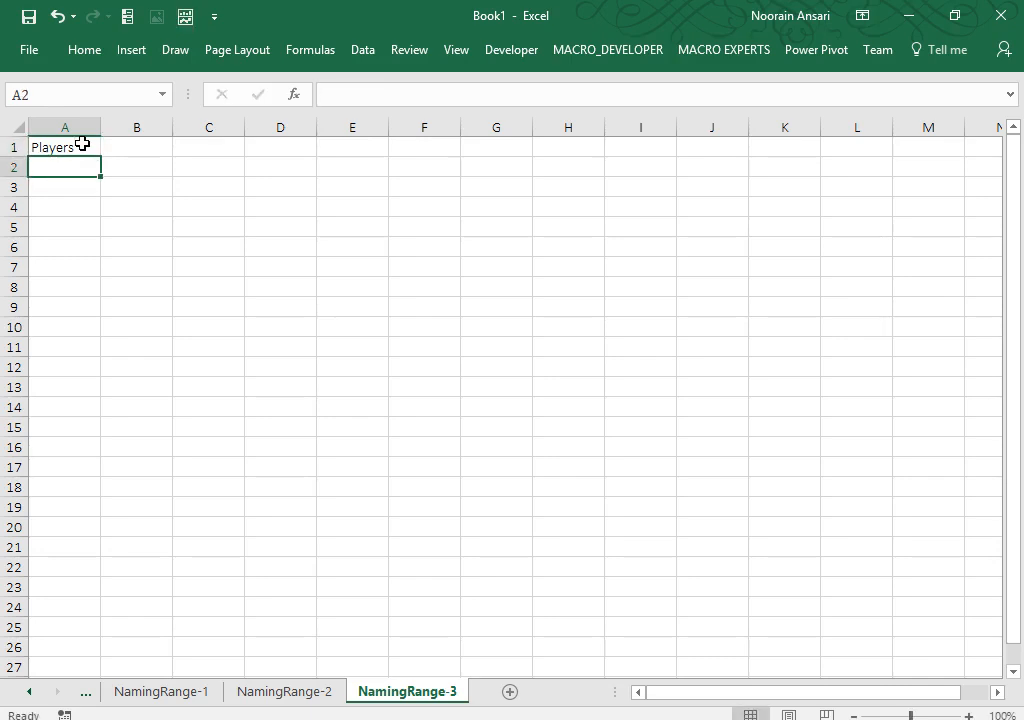
key("Up")
key("Down")
key("Up")
Step: Add country headers Aus, Eng, SA and Ban in C1:F1
key("Right")
key("Right")
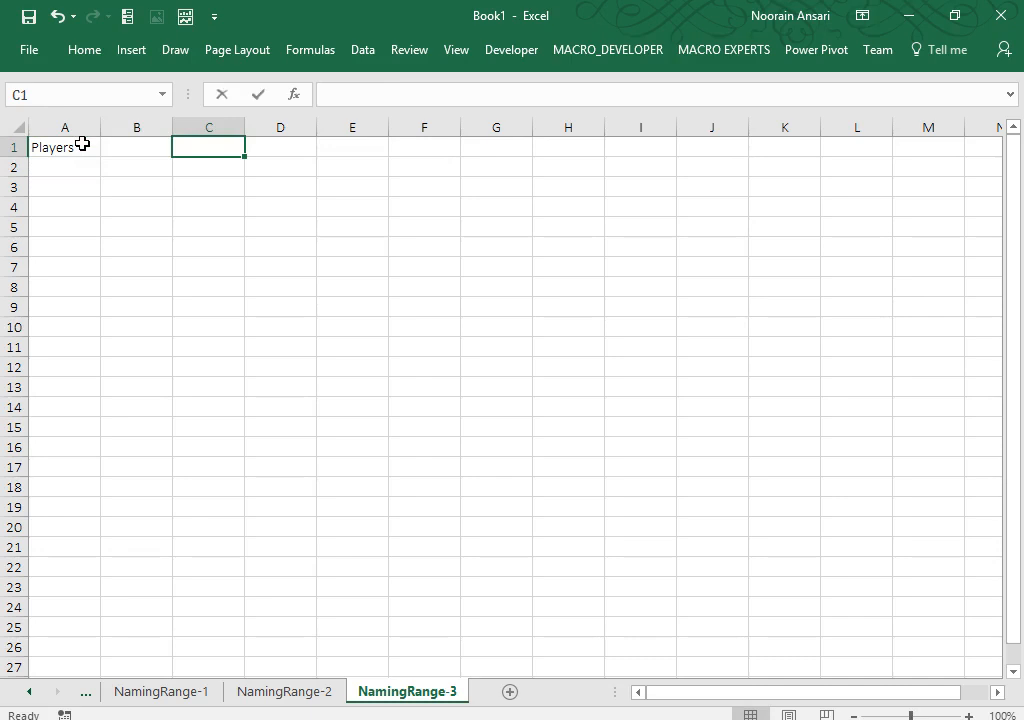
type("Aus")
key("Tab")
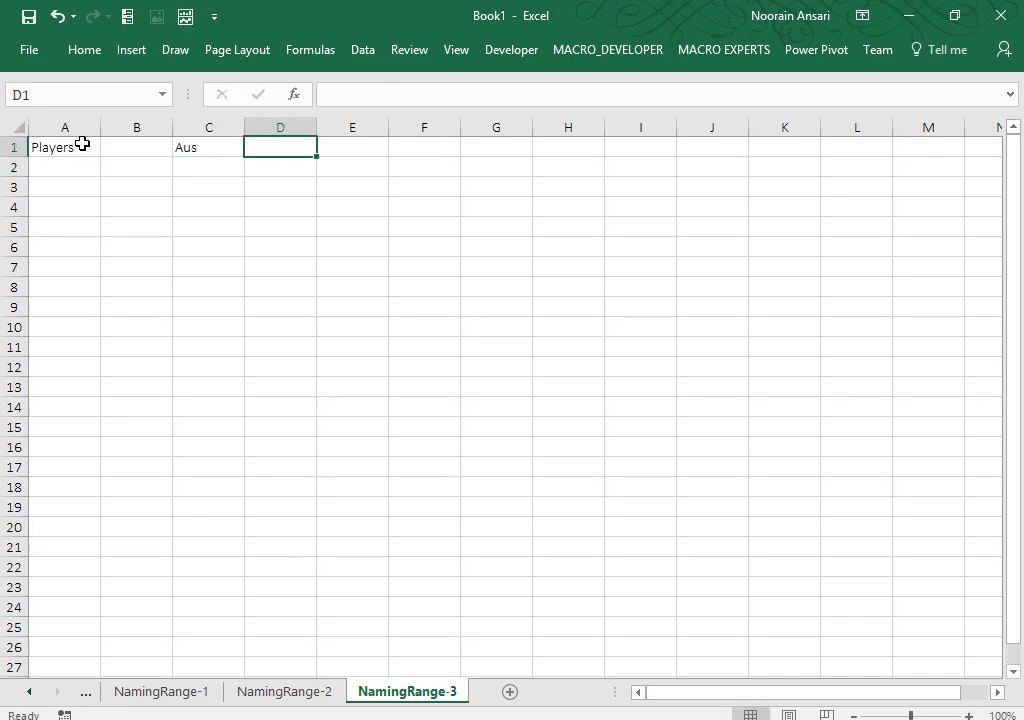
type("Eng")
key("Tab")
type("SA")
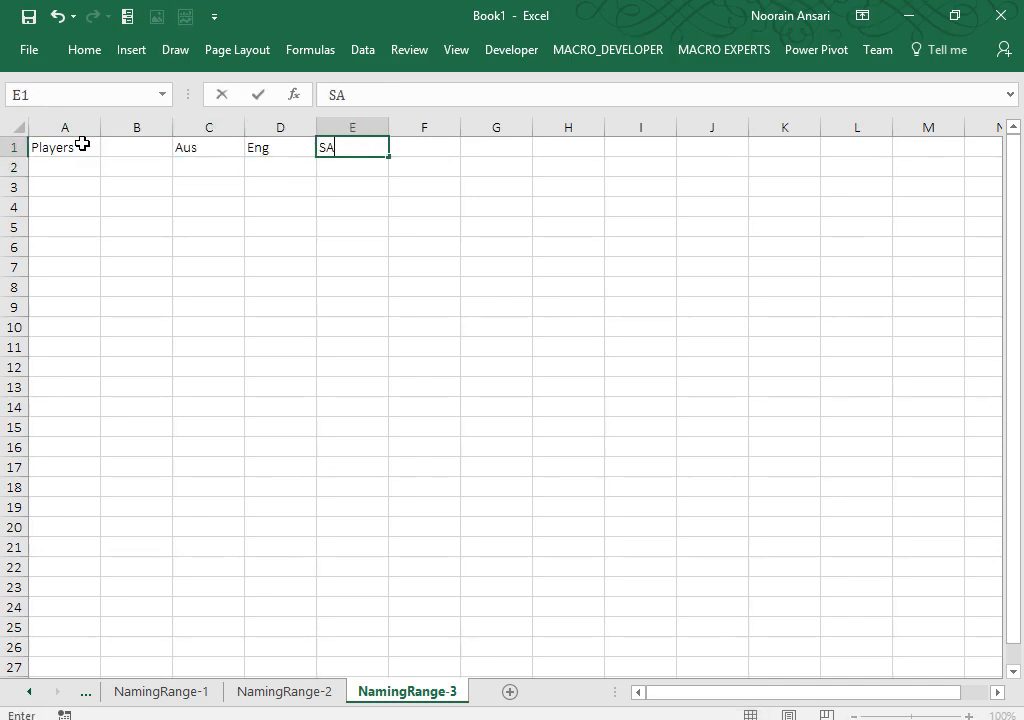
key("Return")
key("Up")
key("Right")
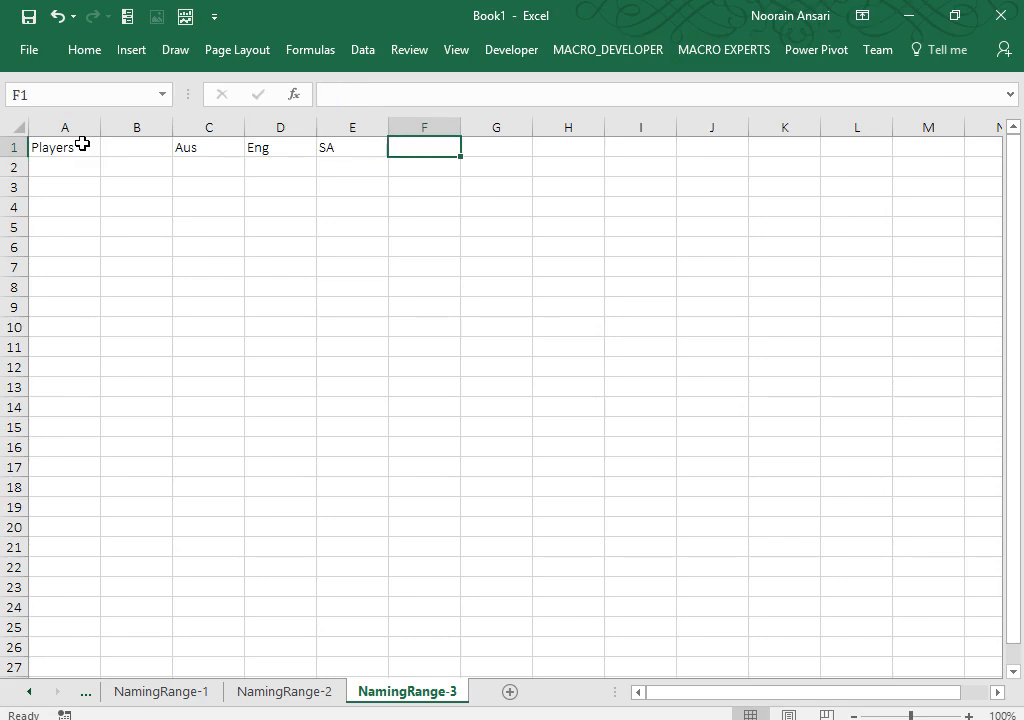
type("Ban")
key("Return")
Step: Enter players Sachin, Dhoni, Raina and Yuvraj down column A
key("Left")
key("Left")
key("Left")
key("Left")
key("Left")
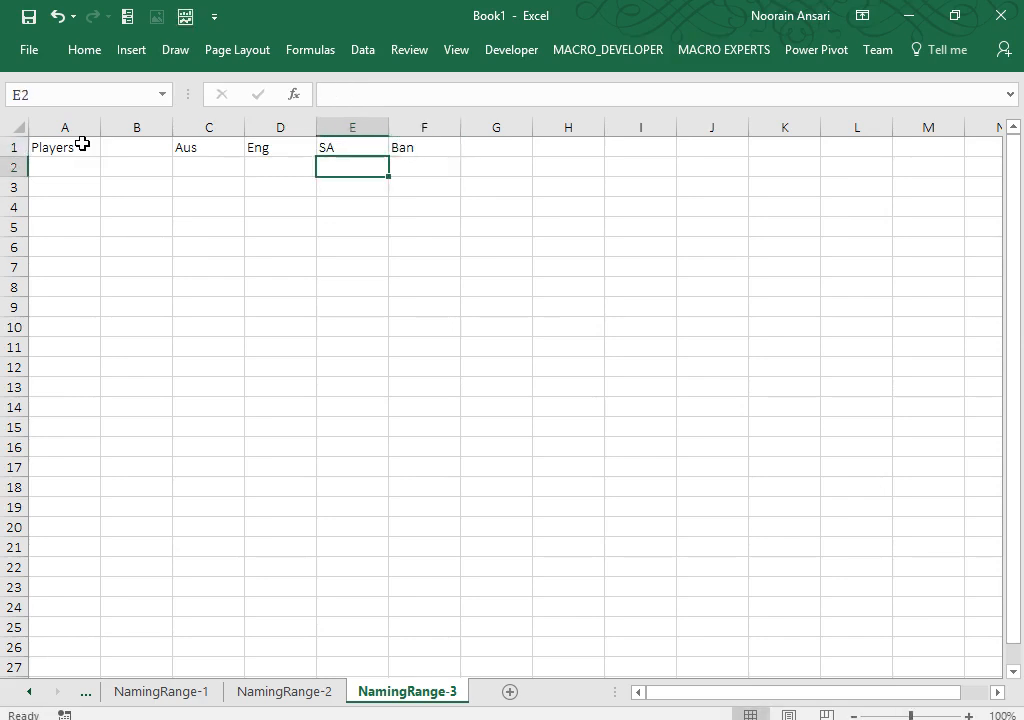
type("Sachin")
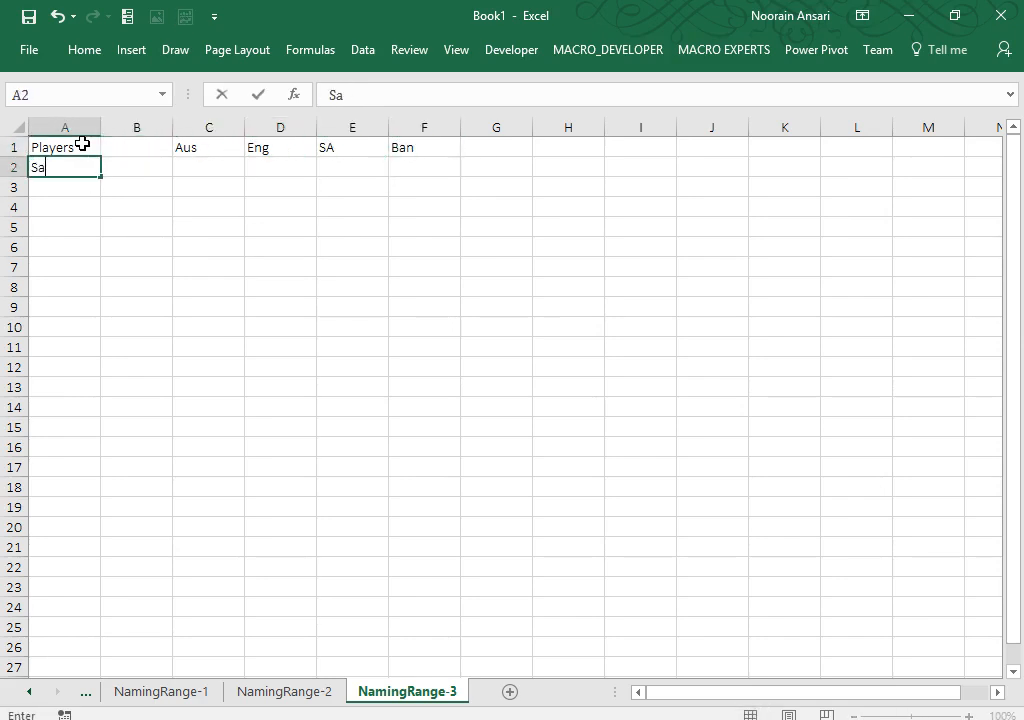
key("Return")
key("Return")
key("Return")
key("Return")
key("Return")
key("Return")
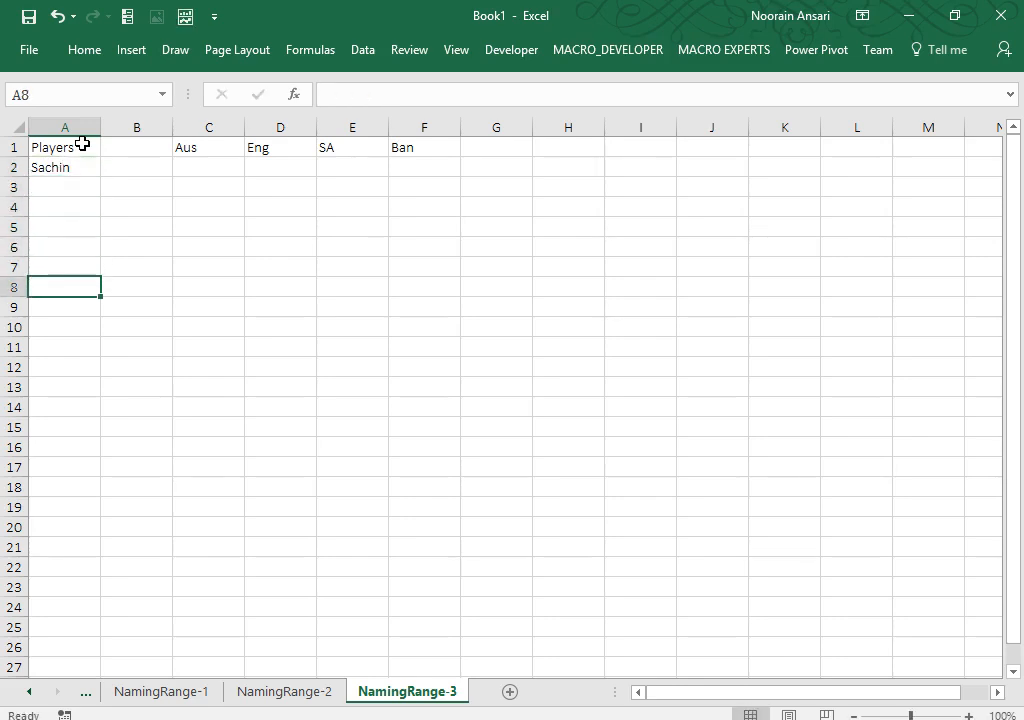
type("Dhoni")
key("Return")
key("Return")
key("Return")
key("Return")
key("Return")
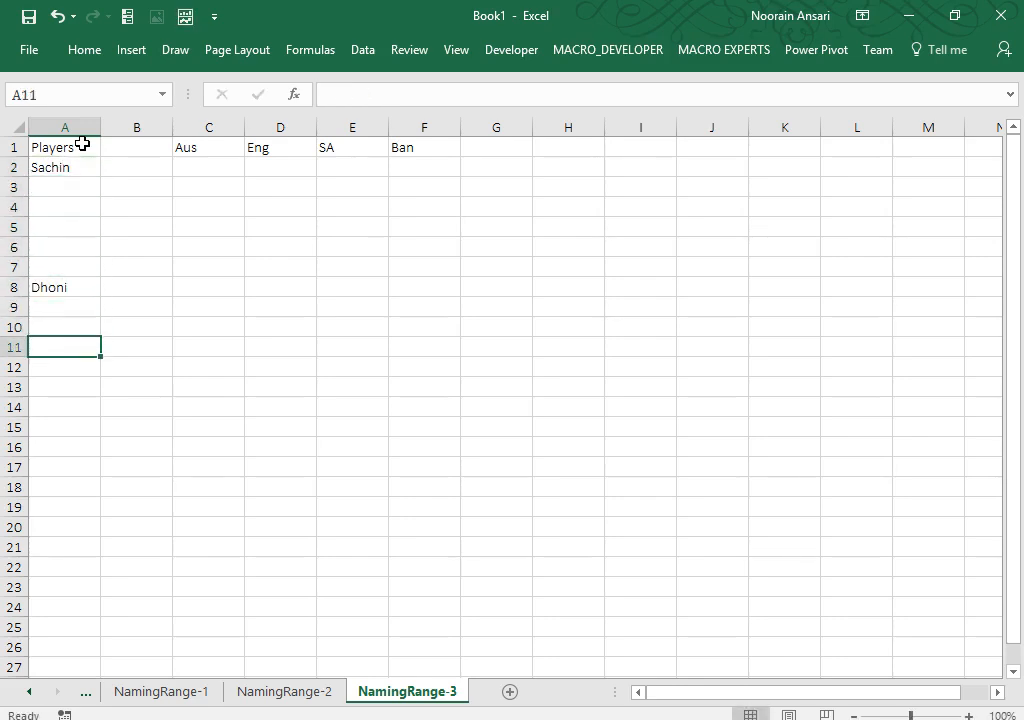
type("Raina")
key("Return")
key("Return")
key("Return")
key("Return")
key("Return")
key("Return")
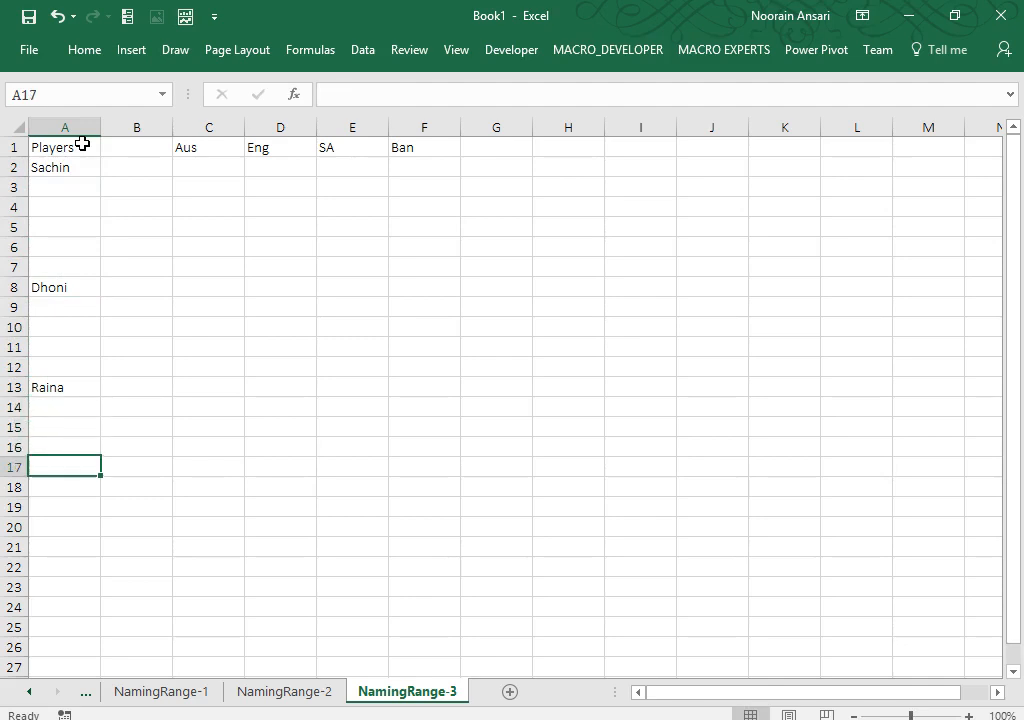
type("T")
key("BackSpace")
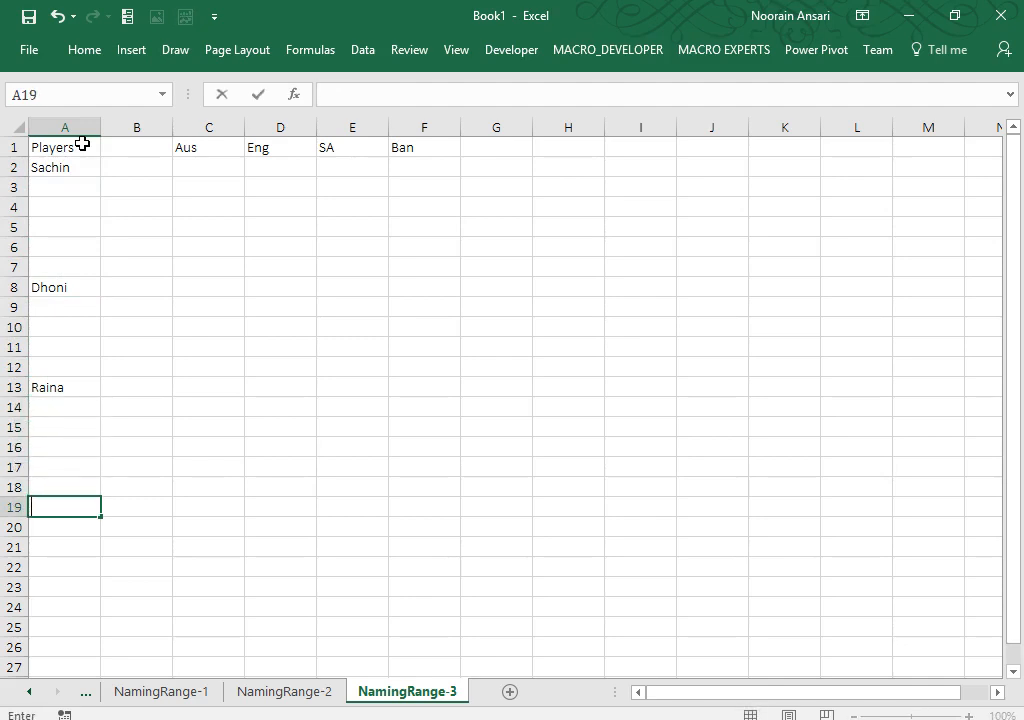
type("Yuvraj")
key("Return")
key("Return")
key("Return")
key("Return")
key("Return")
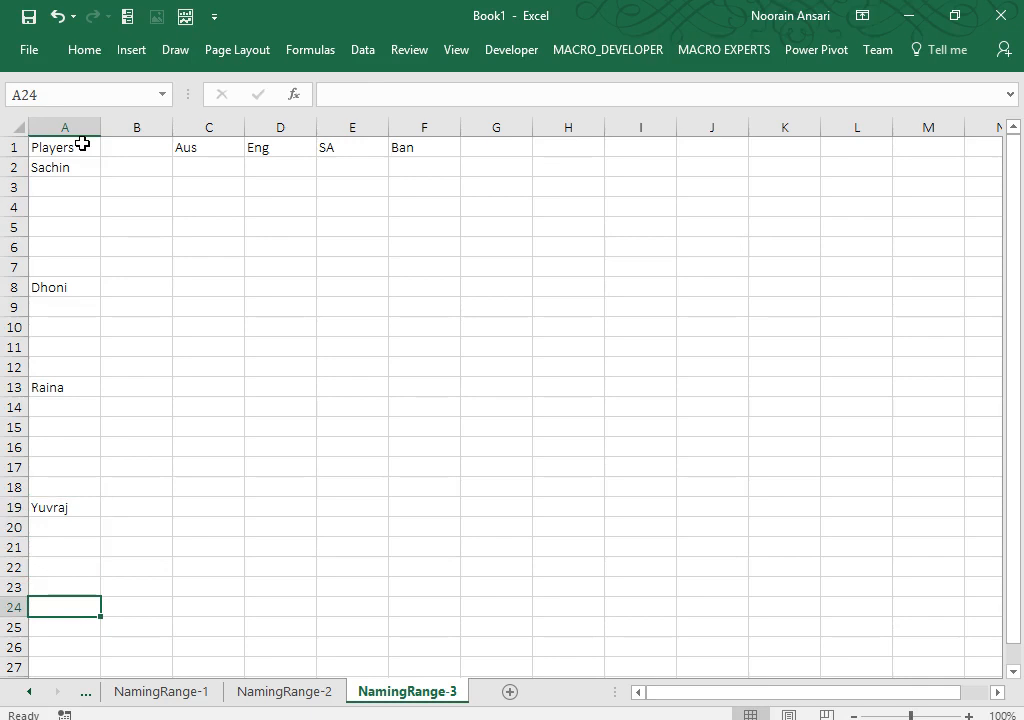
Step: Add players Virat and Sahbag further down column A
type("Sa")
key("BackSpace")
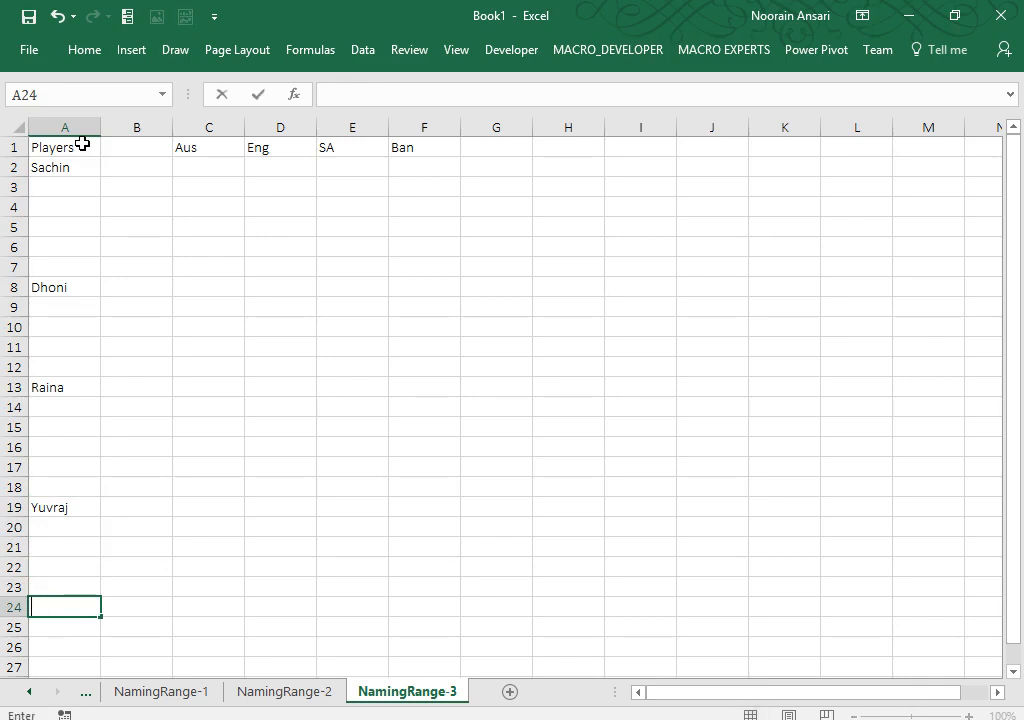
type("Virat")
key("Return")
key("Return")
key("Return")
key("Return")
key("Return")
key("Return")
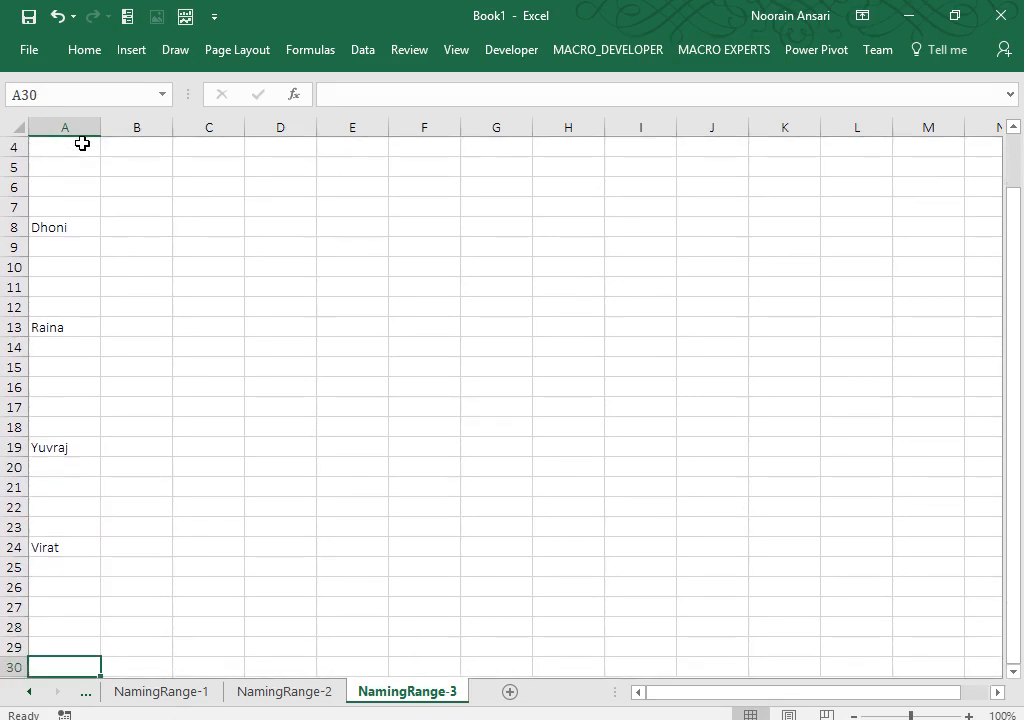
key("Up")
type("Sah")
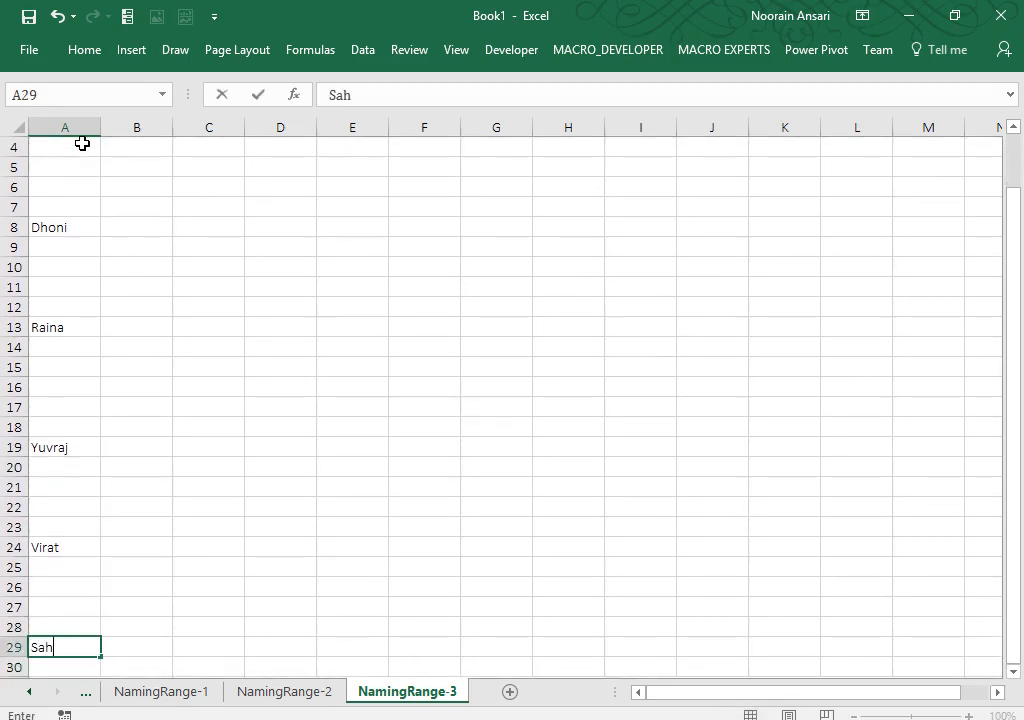
type("bag")
key("Return")
key("Up")
key("Up")
key("Up")
key("Up")
key("Up")
key("Up")
key("Up")
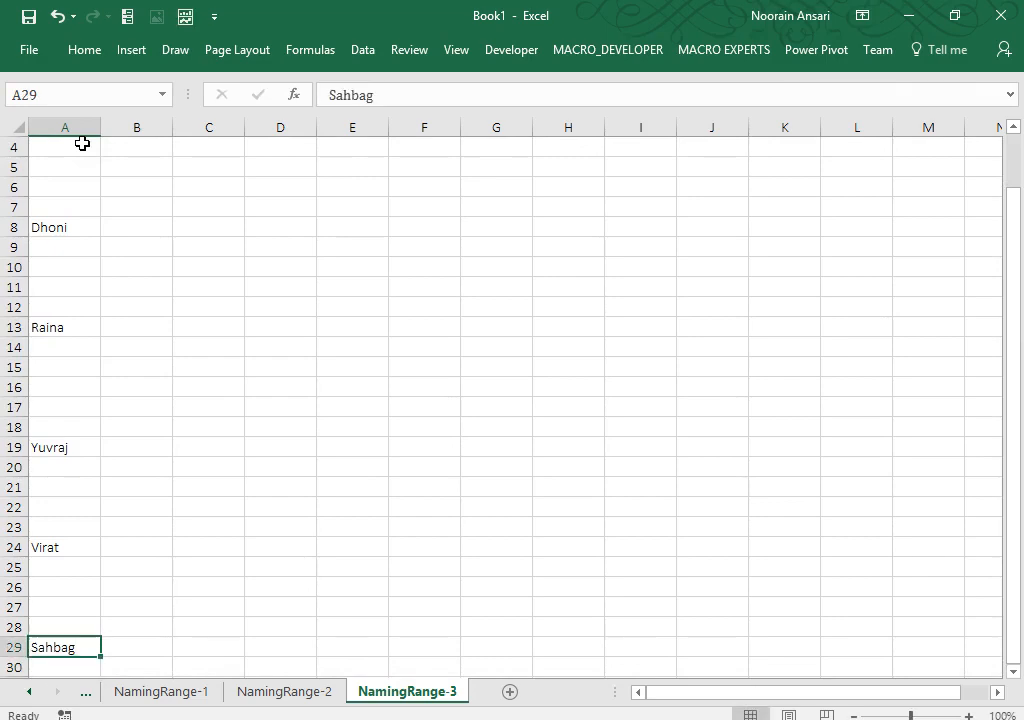
key("ctrl+Up")
key("ctrl+Up")
key("ctrl+Up")
key("ctrl+Up")
key("ctrl+Up")
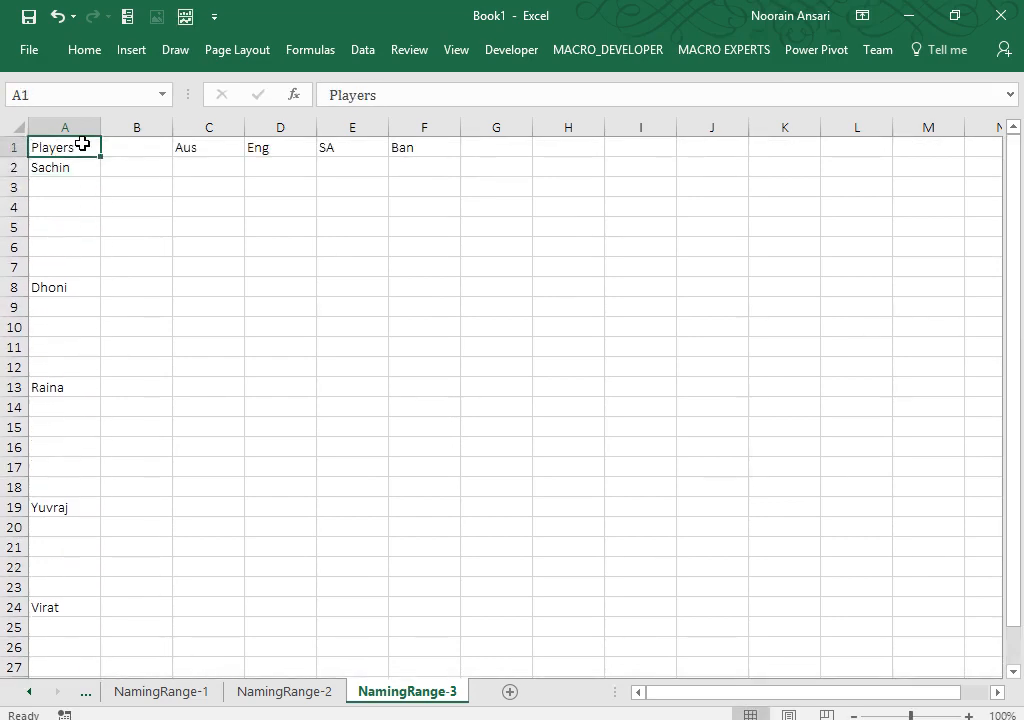
Step: Auto-fit column A and narrow columns B and C of the player table
double_click(100, 127)
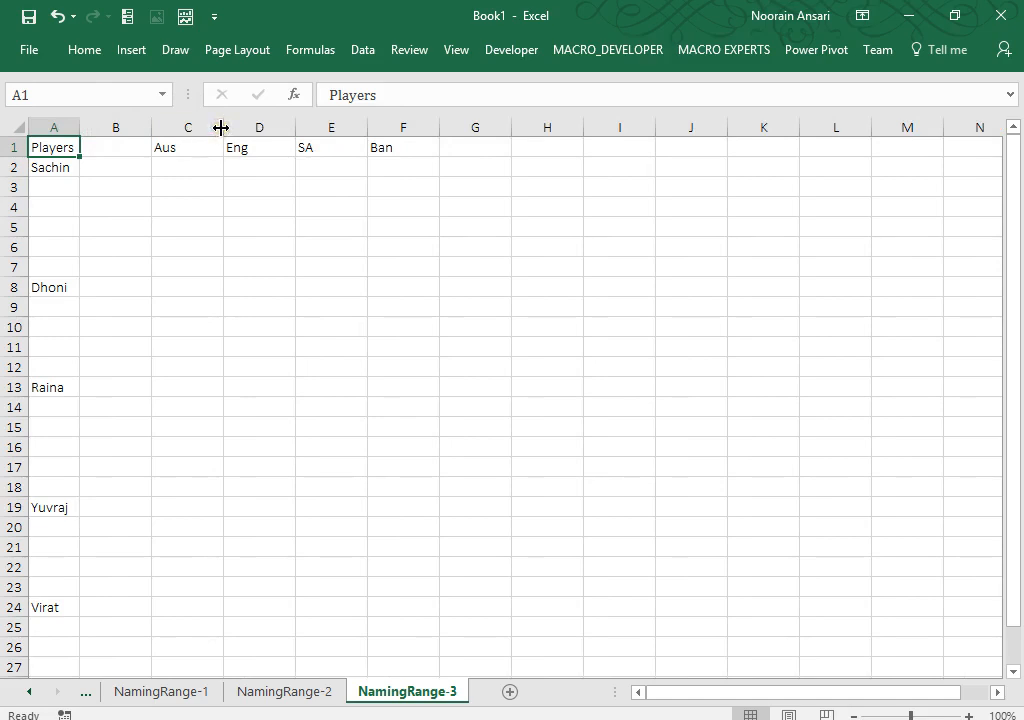
left_click_drag(137, 128, 133, 128)
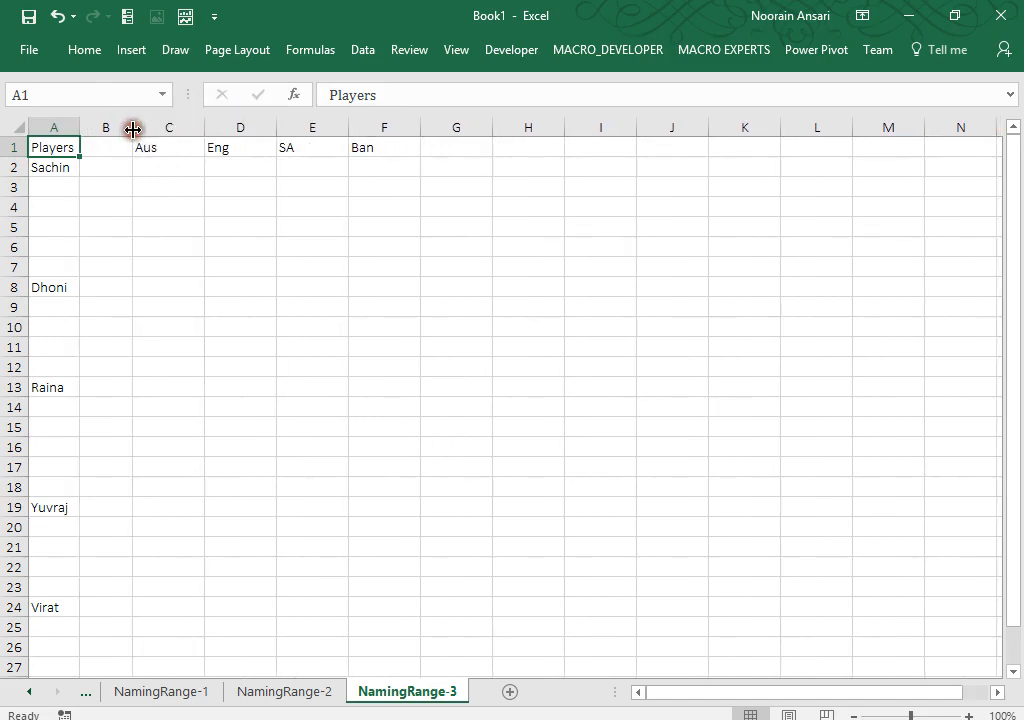
left_click_drag(201, 128, 198, 128)
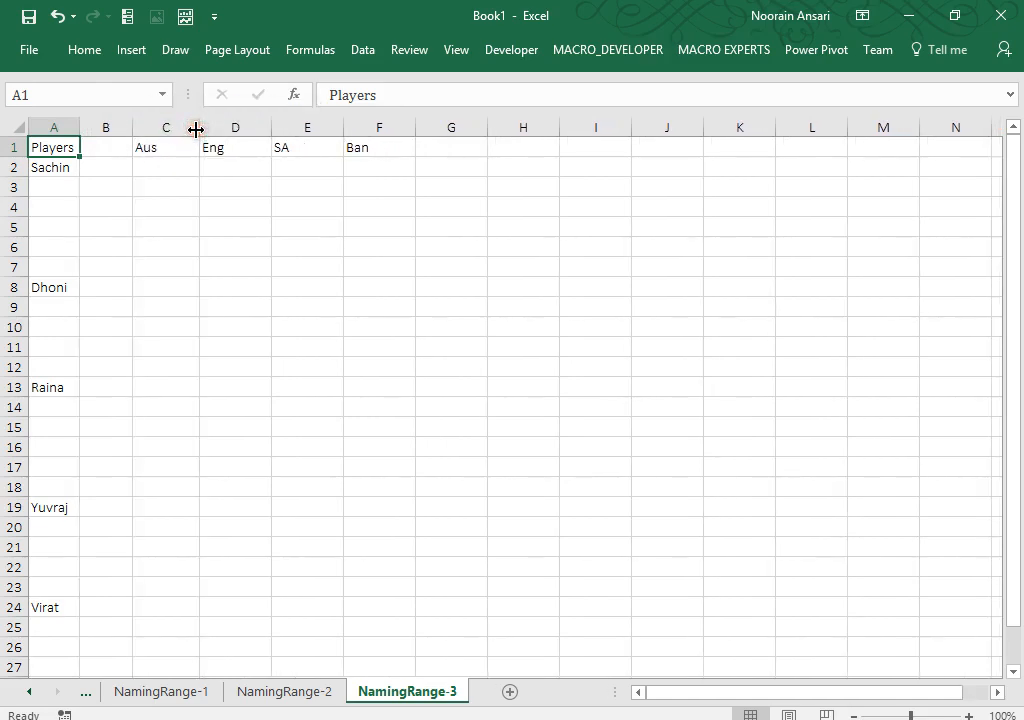
Step: Select C2 and the cells to its right, then go back to NamingRange-2
left_click(165, 160)
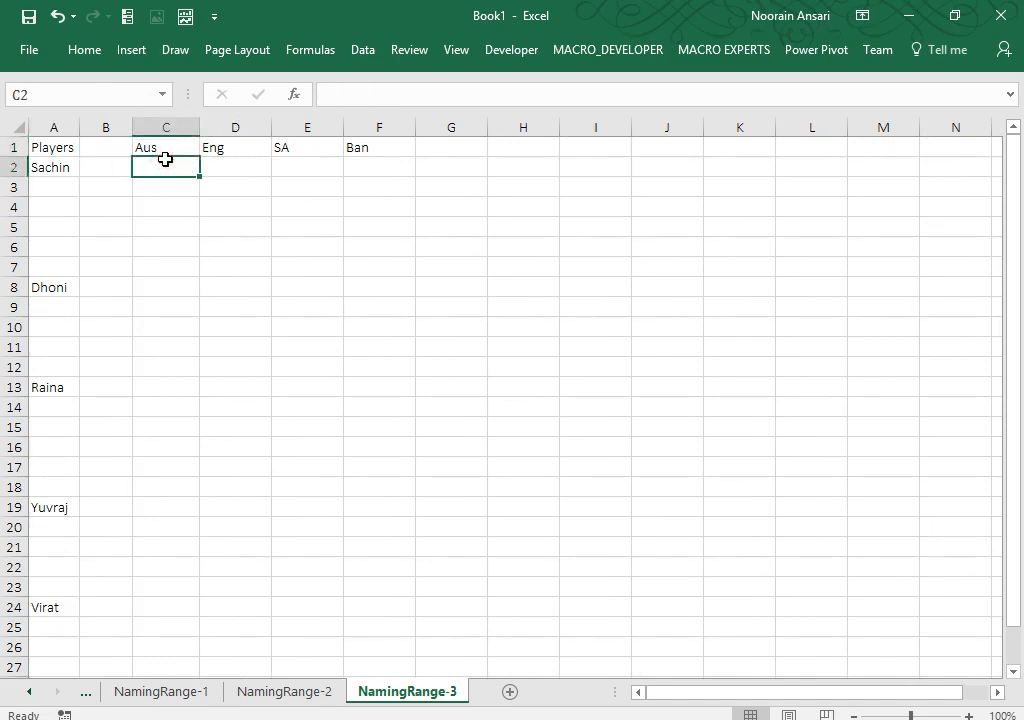
key("shift+Right")
key("shift+Right")
key("shift+Right")
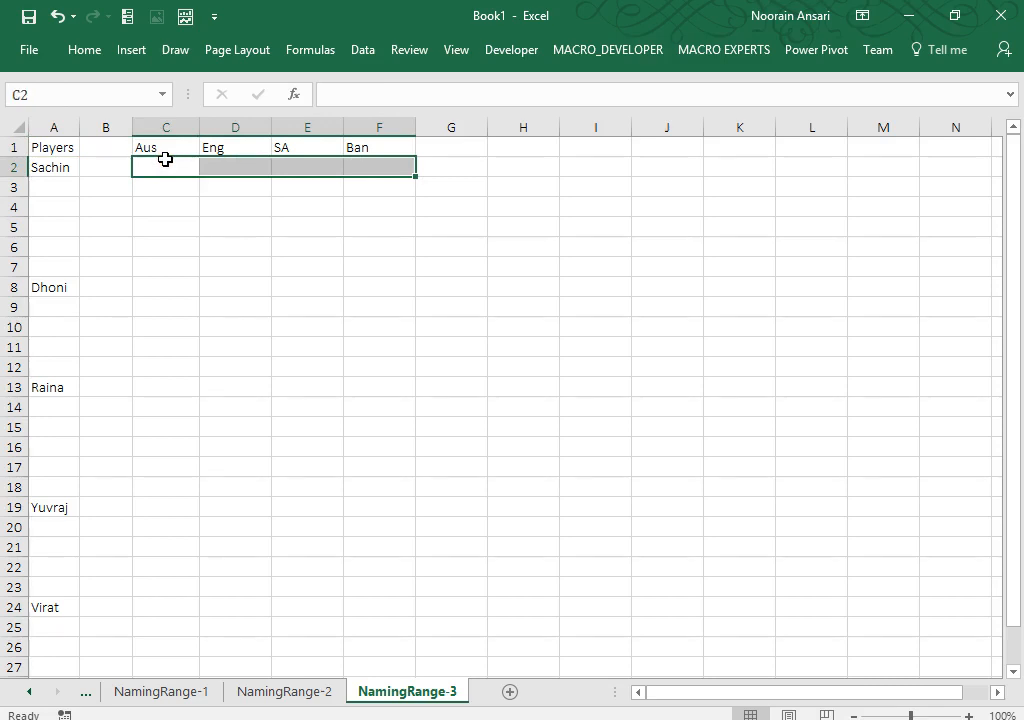
left_click(278, 692)
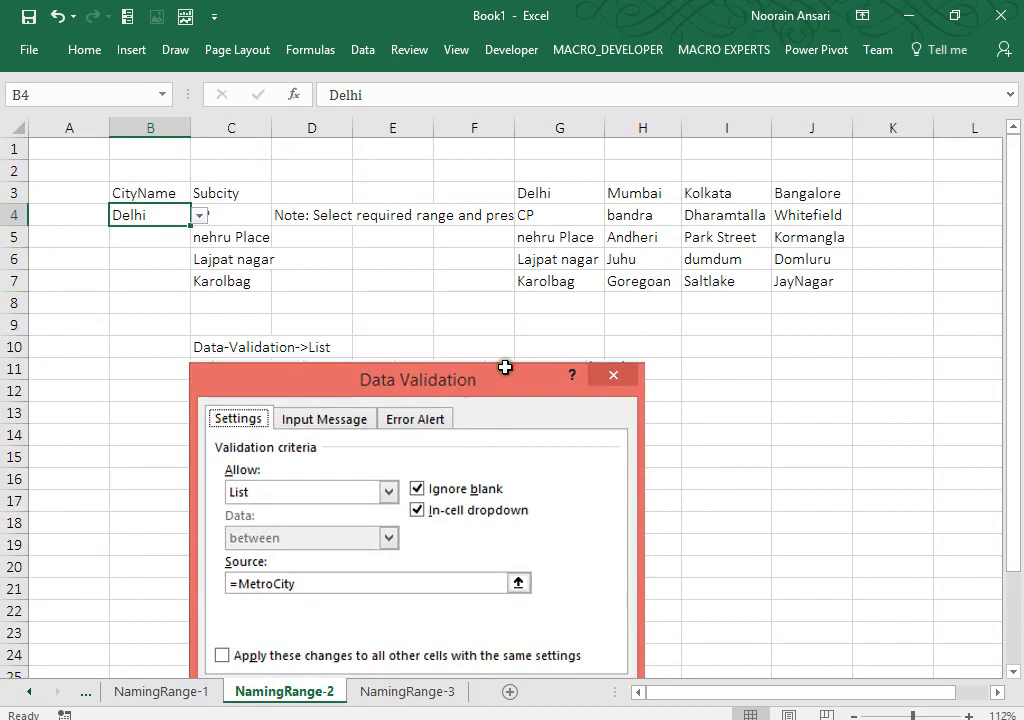
Step: Make the G3:J7 city lookup table's text white to hide it
left_click_drag(541, 186, 789, 283)
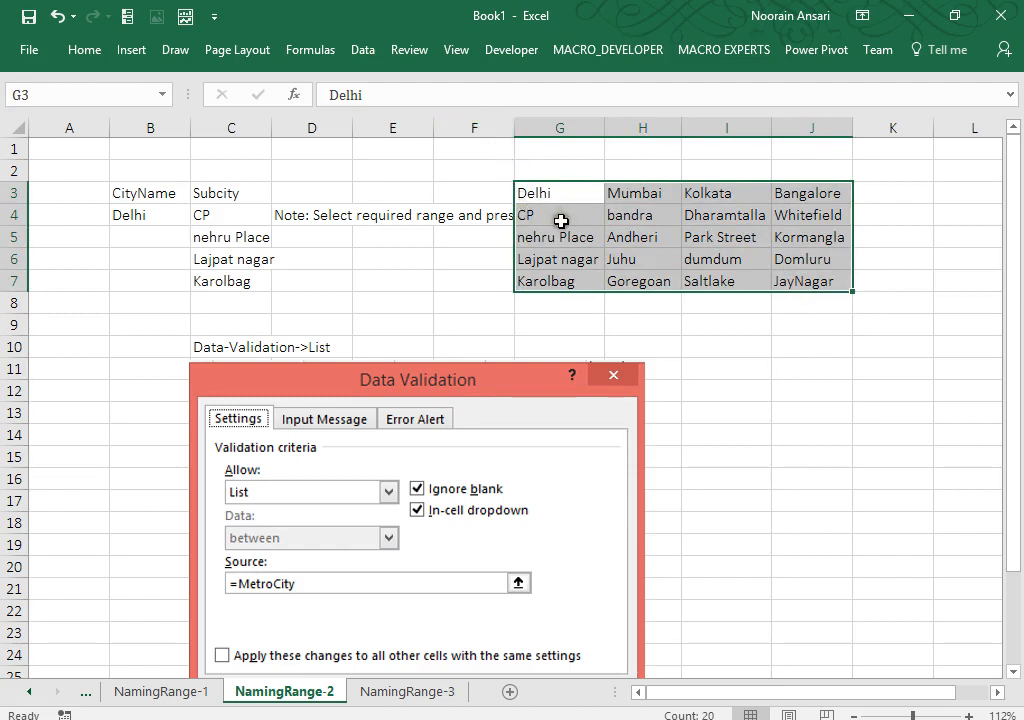
left_click(86, 51)
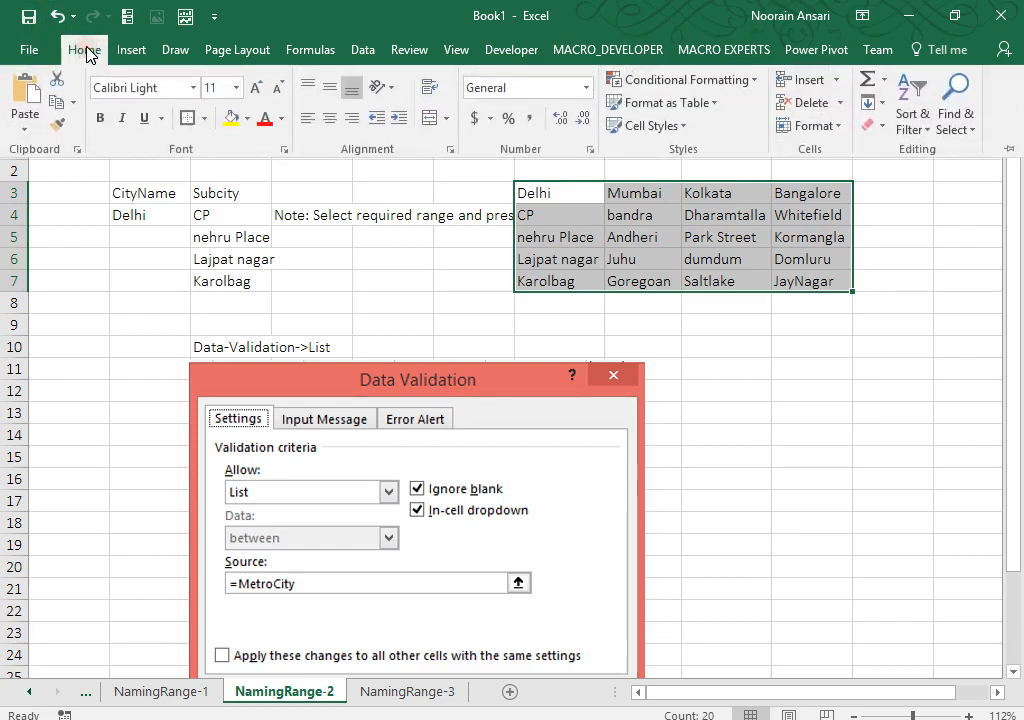
left_click(283, 122)
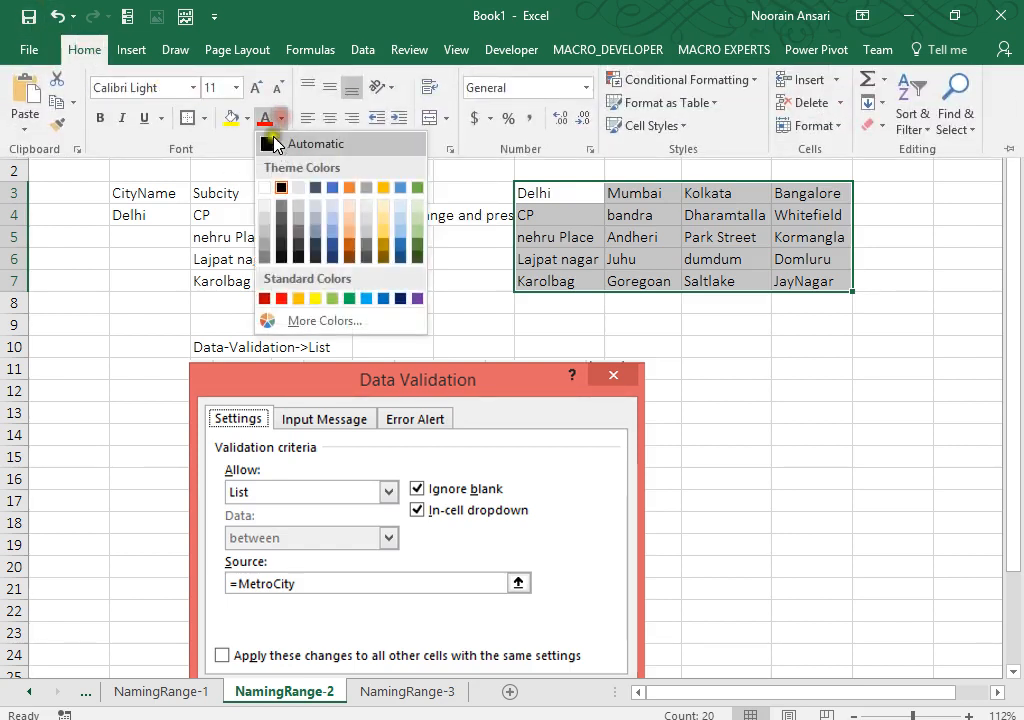
left_click(266, 188)
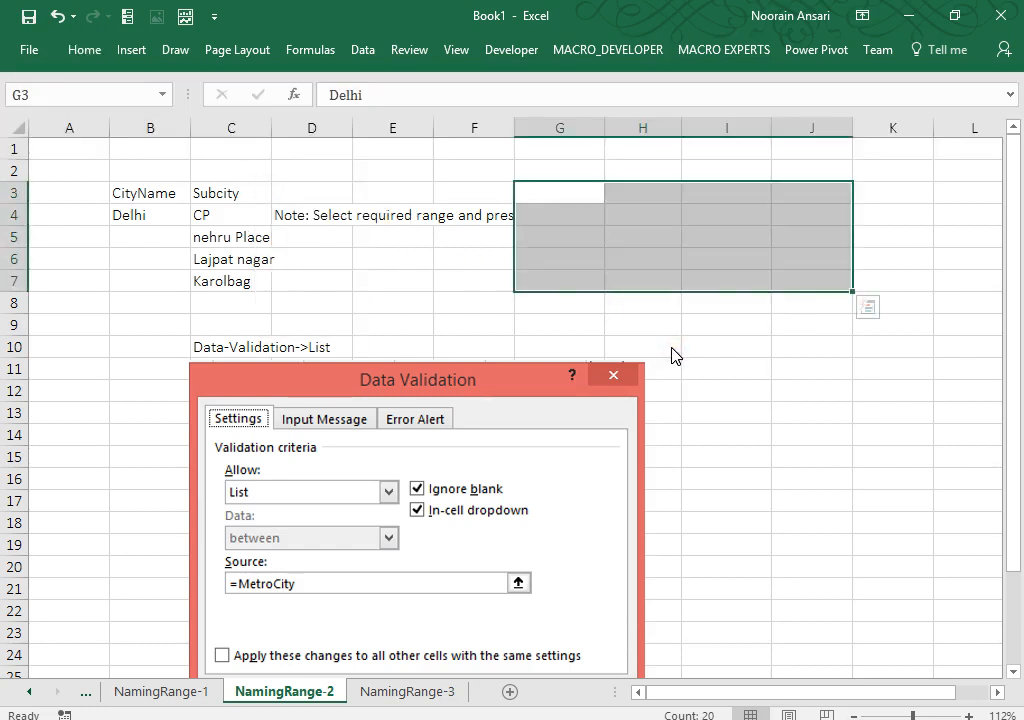
left_click(673, 355)
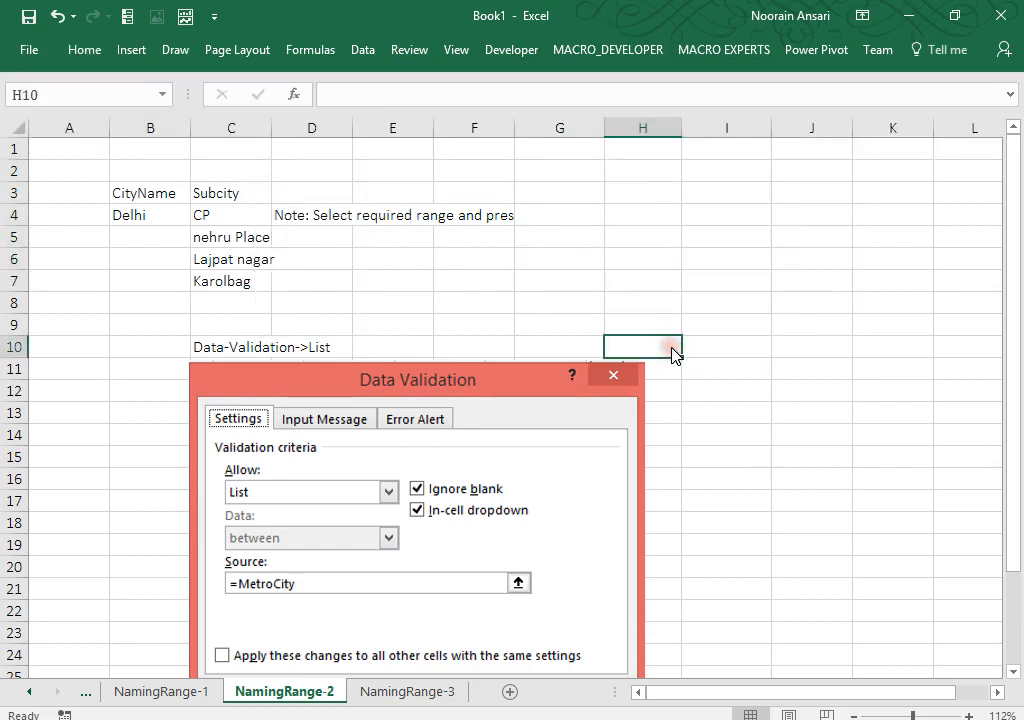
Step: Reselect G3:J6 to confirm the hidden values like CP remain, then switch to NamingRange-3
left_click(580, 206)
left_click_drag(577, 194, 767, 268)
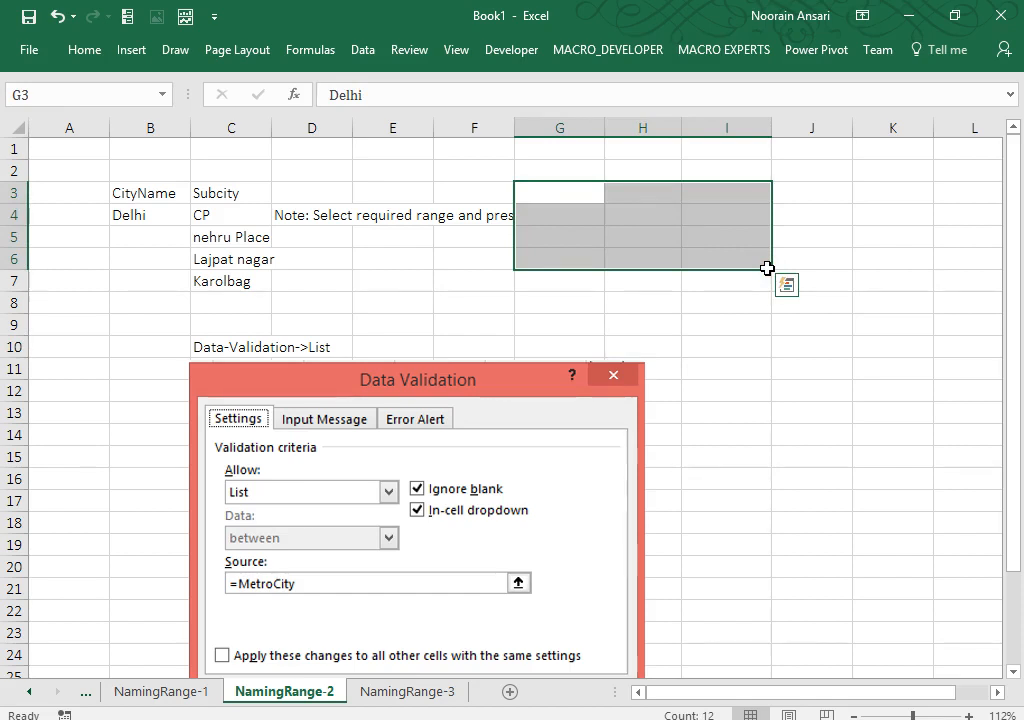
left_click_drag(767, 268, 774, 268)
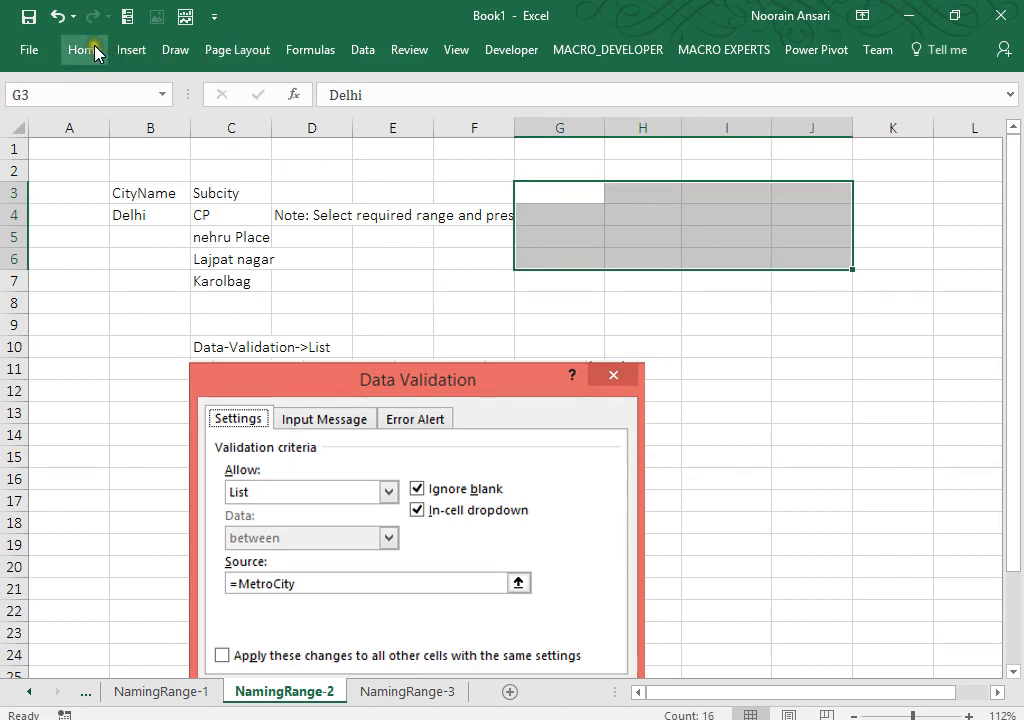
left_click(562, 219)
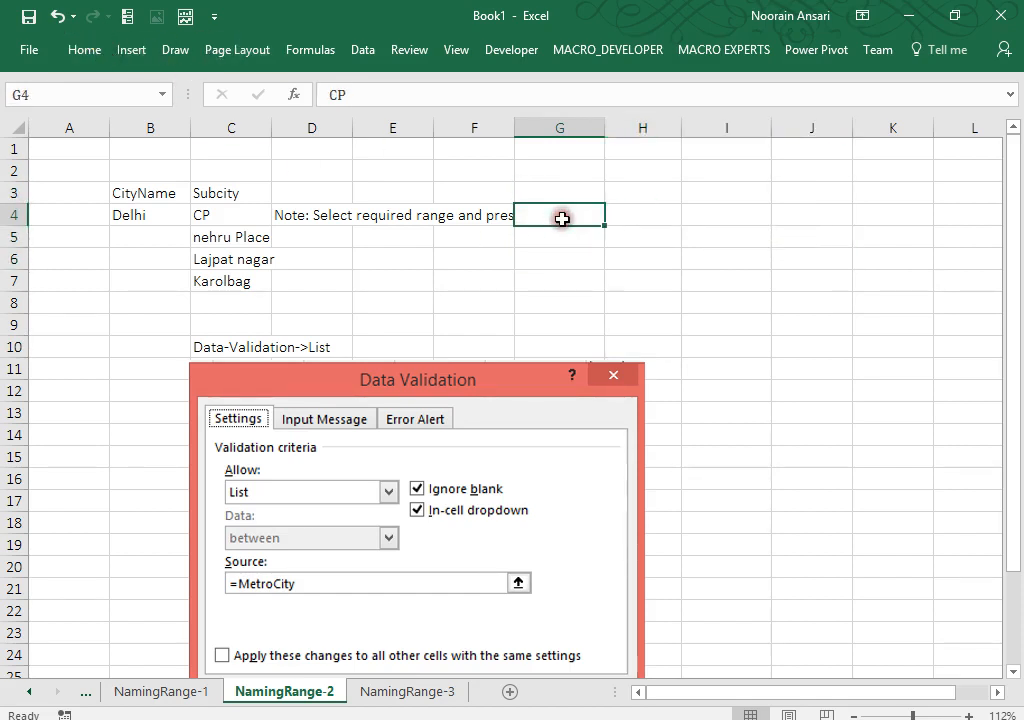
left_click_drag(543, 192, 792, 259)
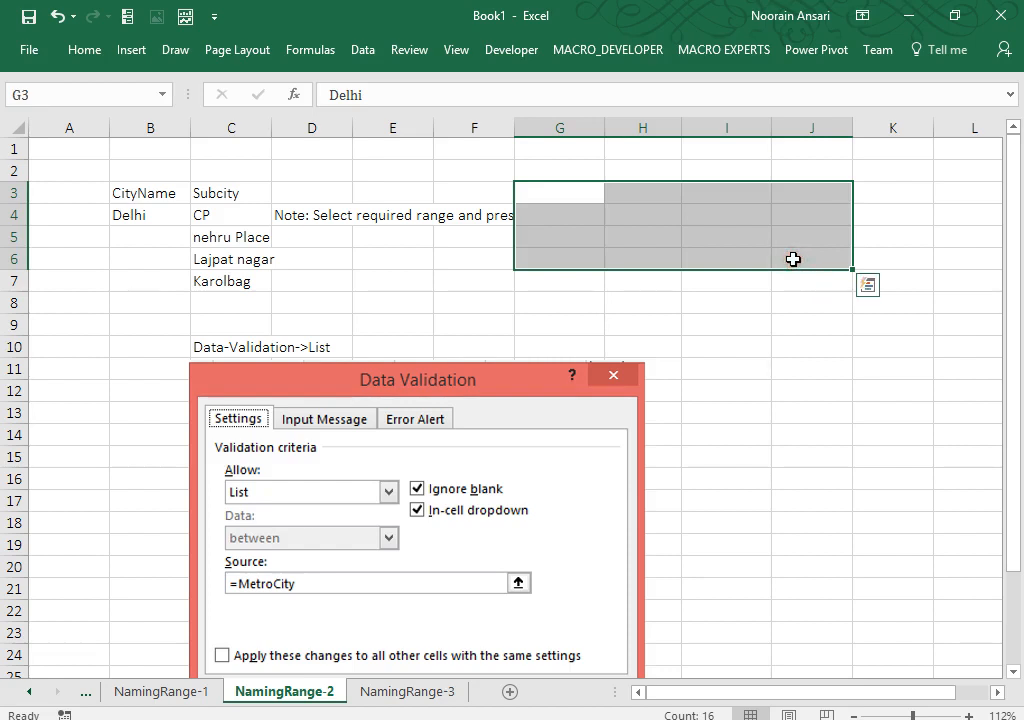
key("Up")
key("Down")
key("shift+Right")
key("shift+Right")
key("shift+Down")
key("shift+Down")
key("shift+Down")
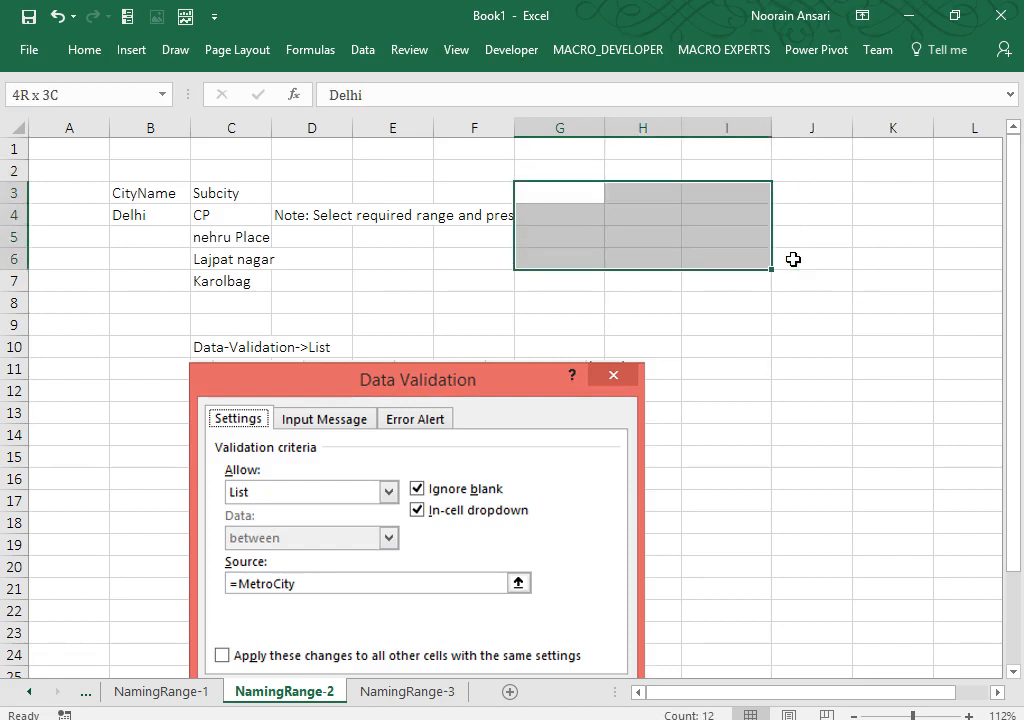
key("shift+Right")
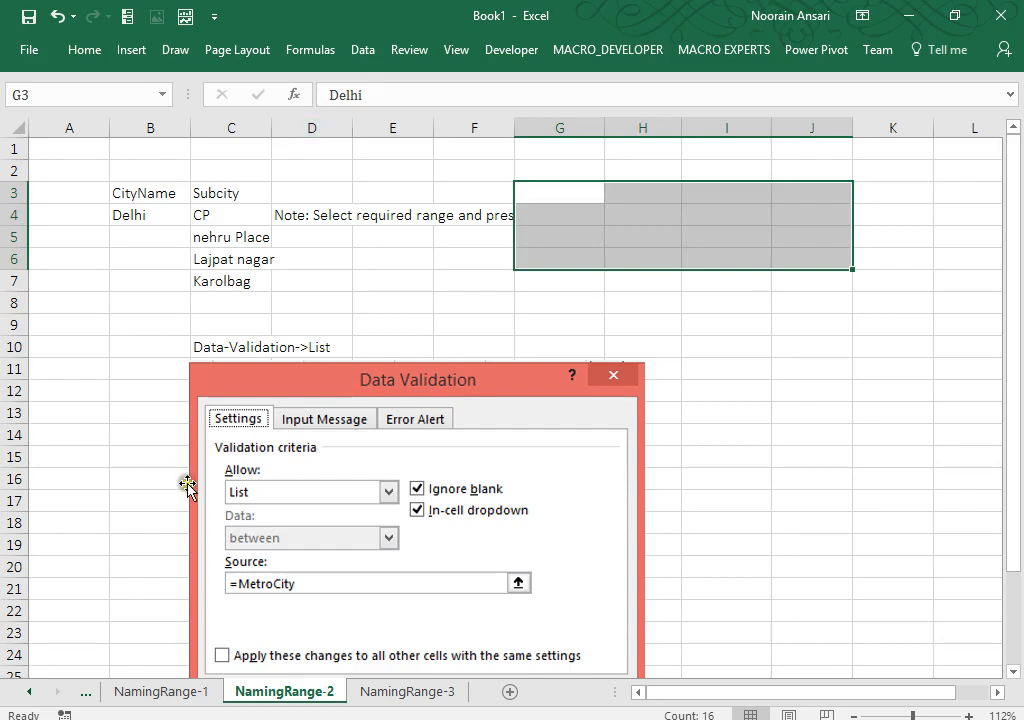
left_click(450, 698)
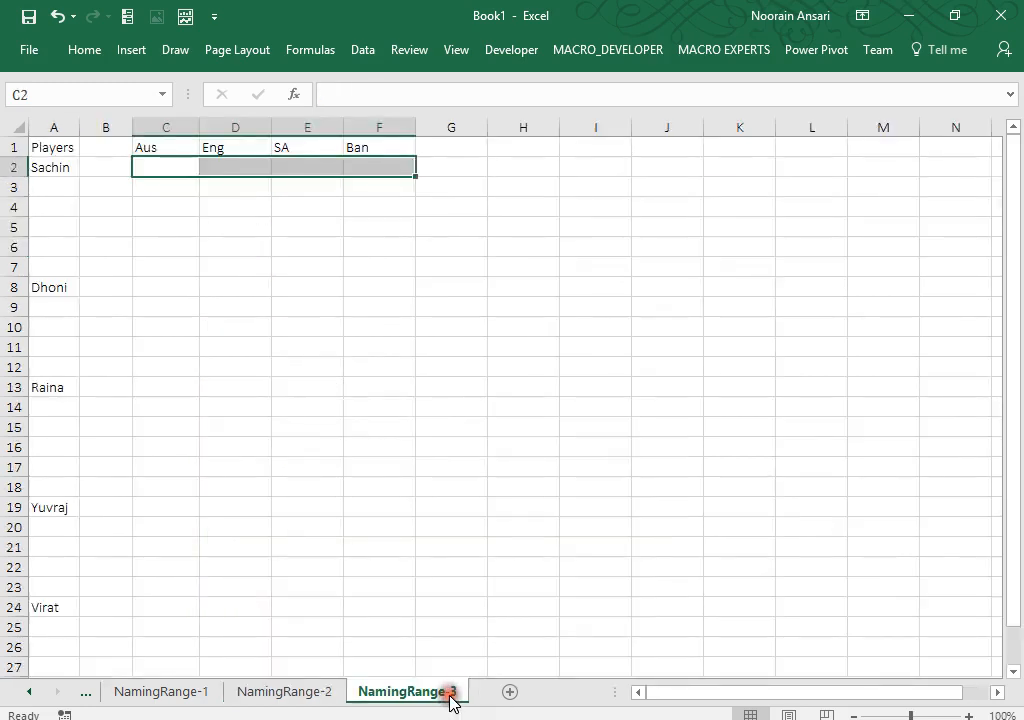
left_click(734, 245)
Step: Select the empty cell Q4 on NamingRange-3
left_click(661, 215)
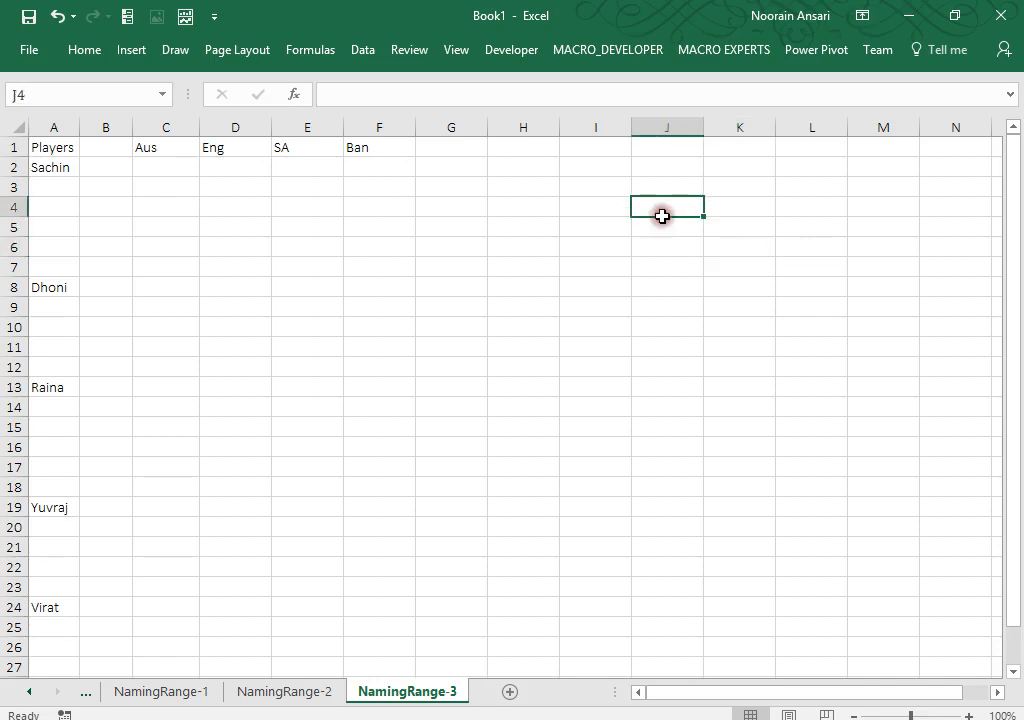
left_click(811, 206)
key("Right")
key("Right")
key("Right")
key("Right")
key("Right")
key("Right")
key("Right")
key("Right")
key("Right")
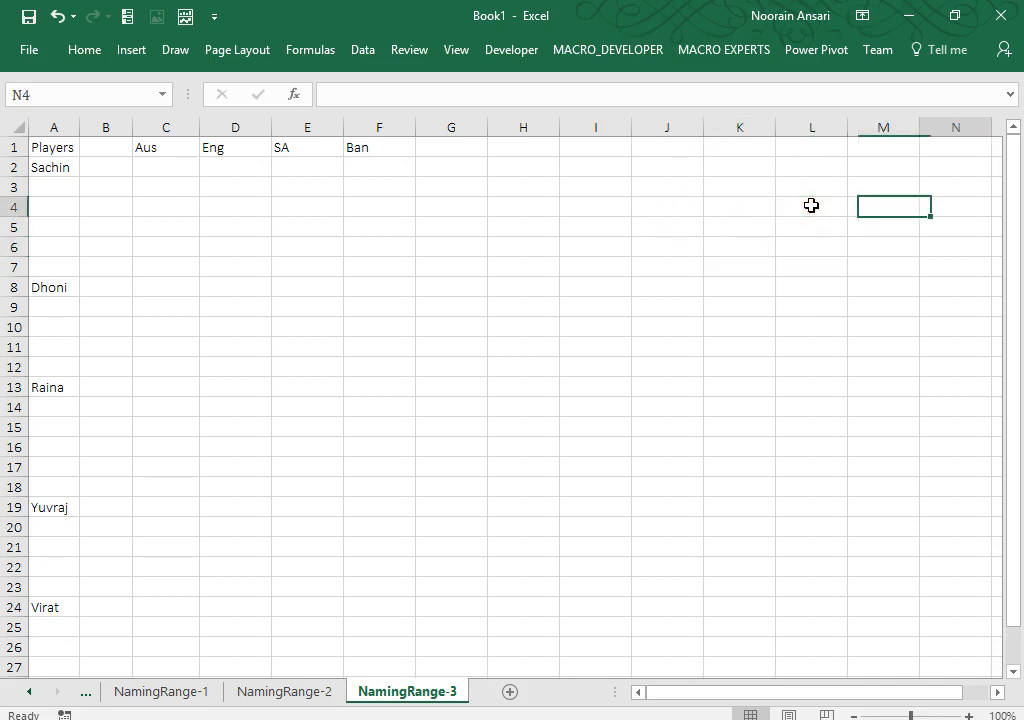
key("Left")
key("Left")
key("Left")
key("Left")
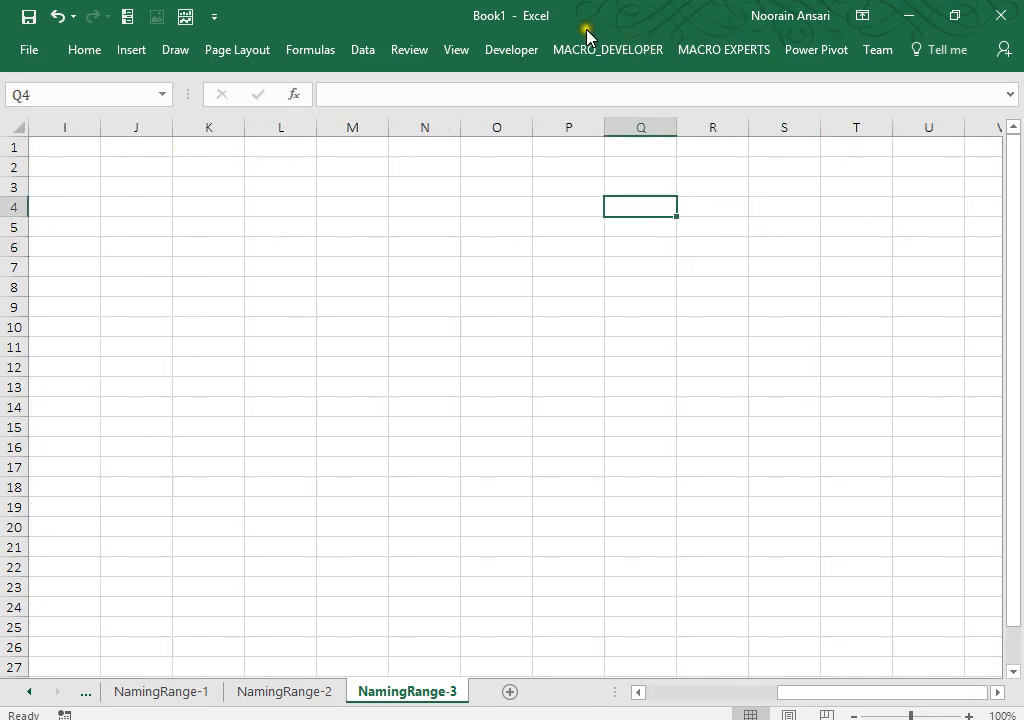
Step: Add a List data validation to Q4 sourced from the MetroCity named range
left_click(363, 50)
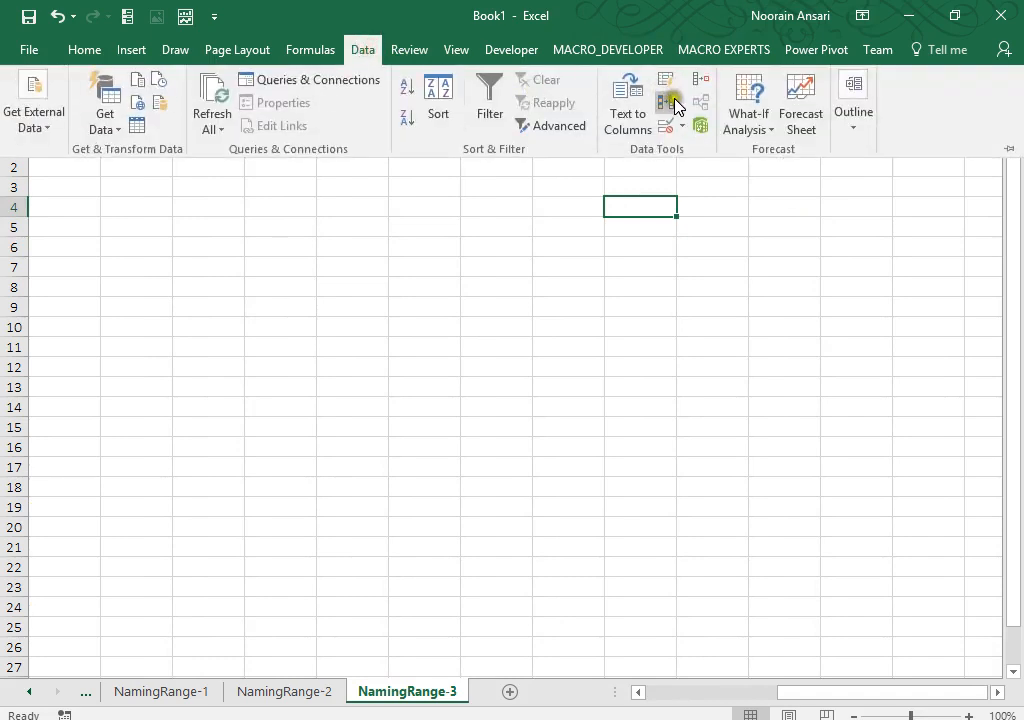
left_click(682, 124)
left_click(695, 152)
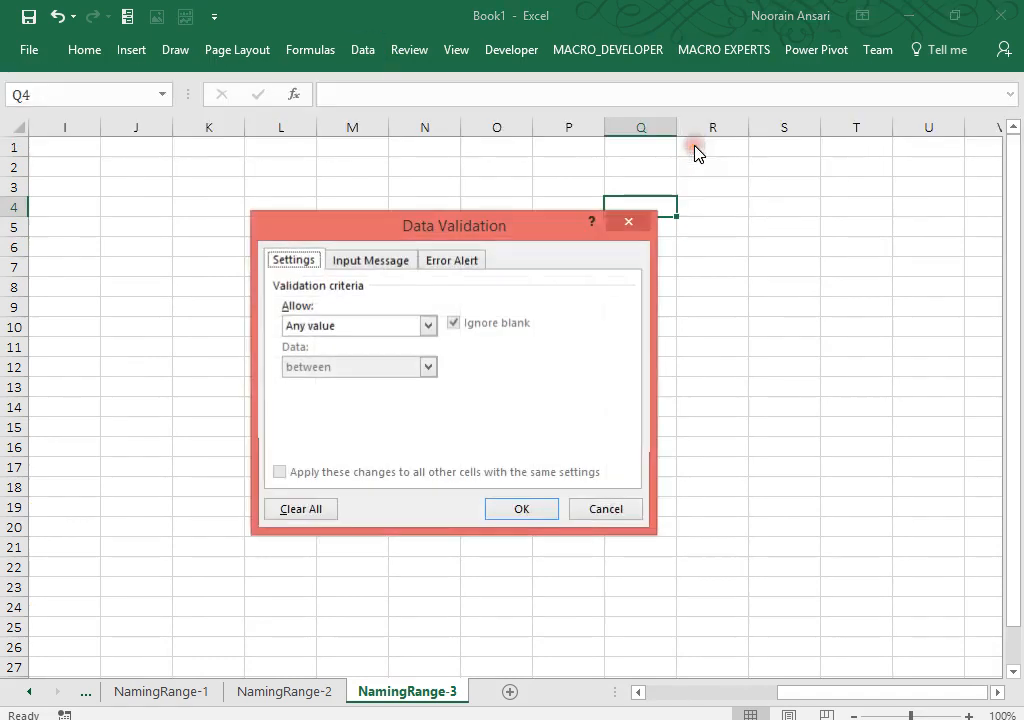
left_click(425, 326)
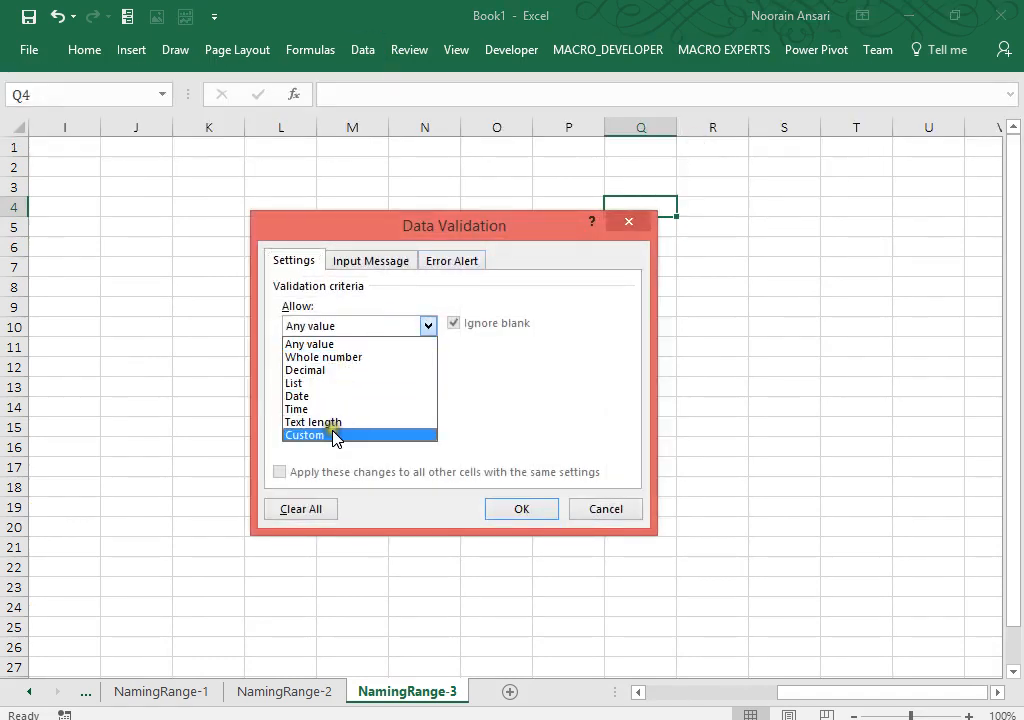
left_click(326, 385)
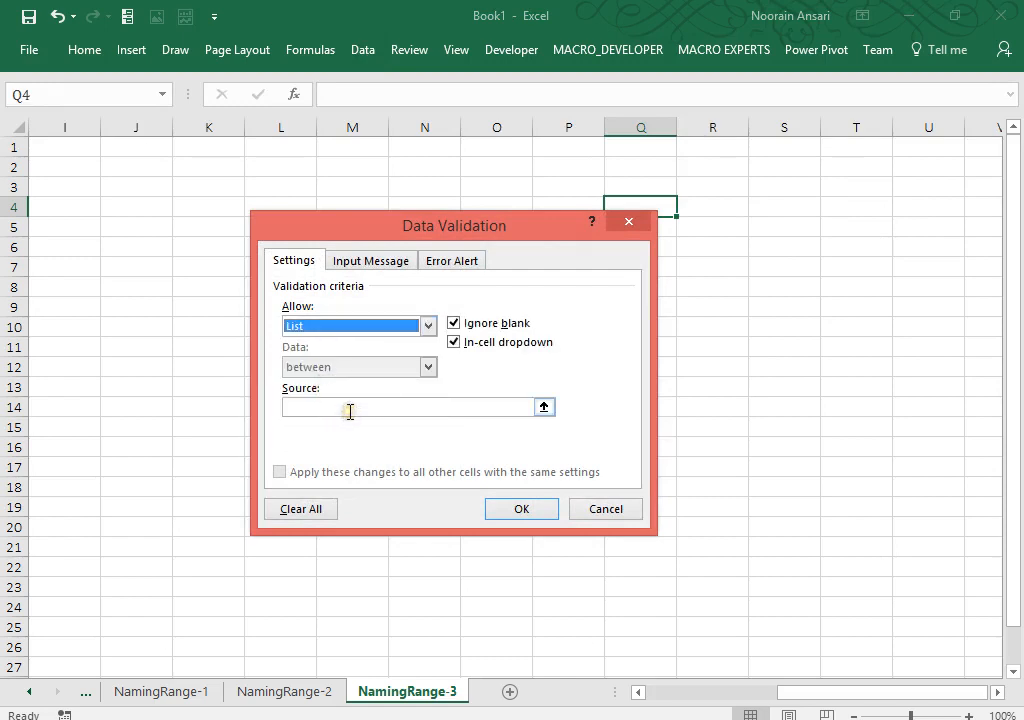
left_click(350, 408)
key("F3")
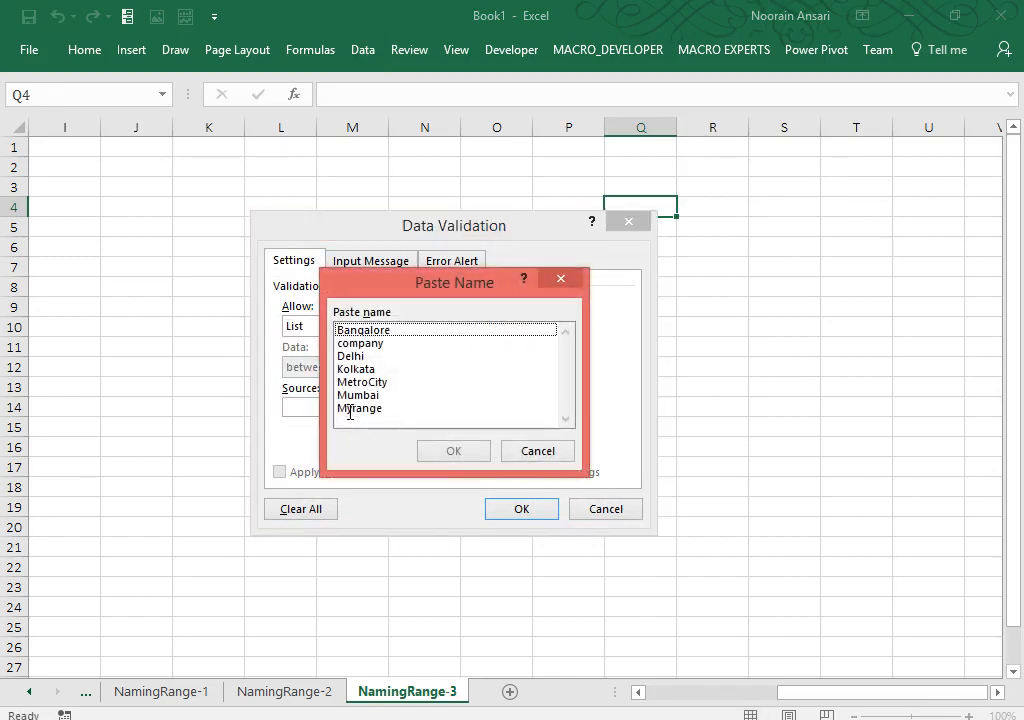
left_click(372, 382)
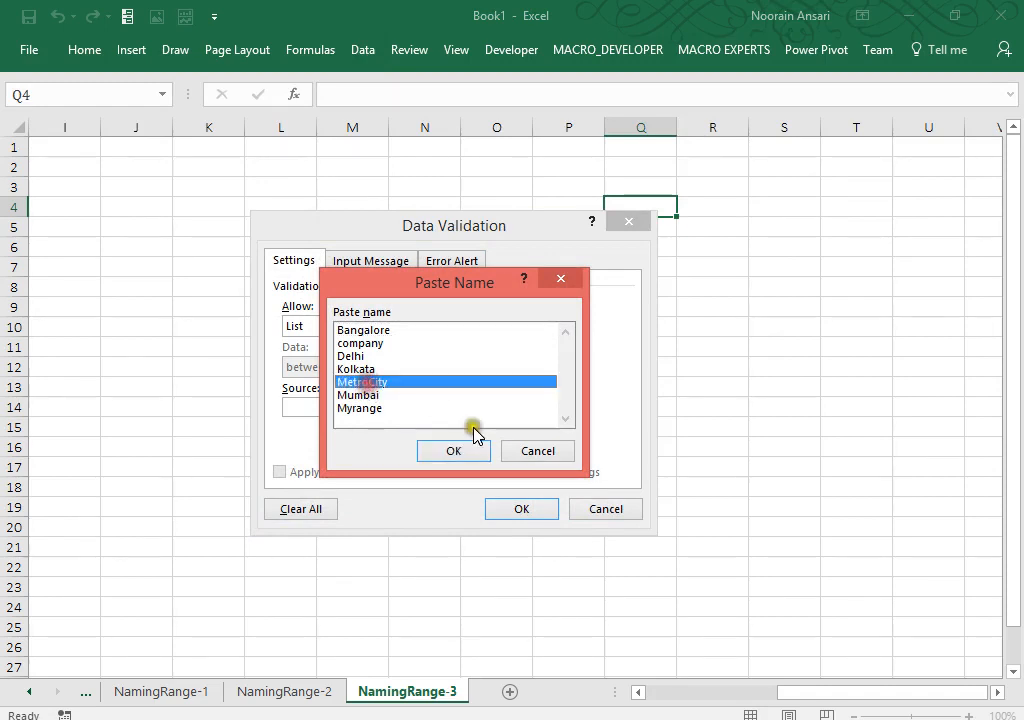
left_click(471, 453)
left_click(521, 509)
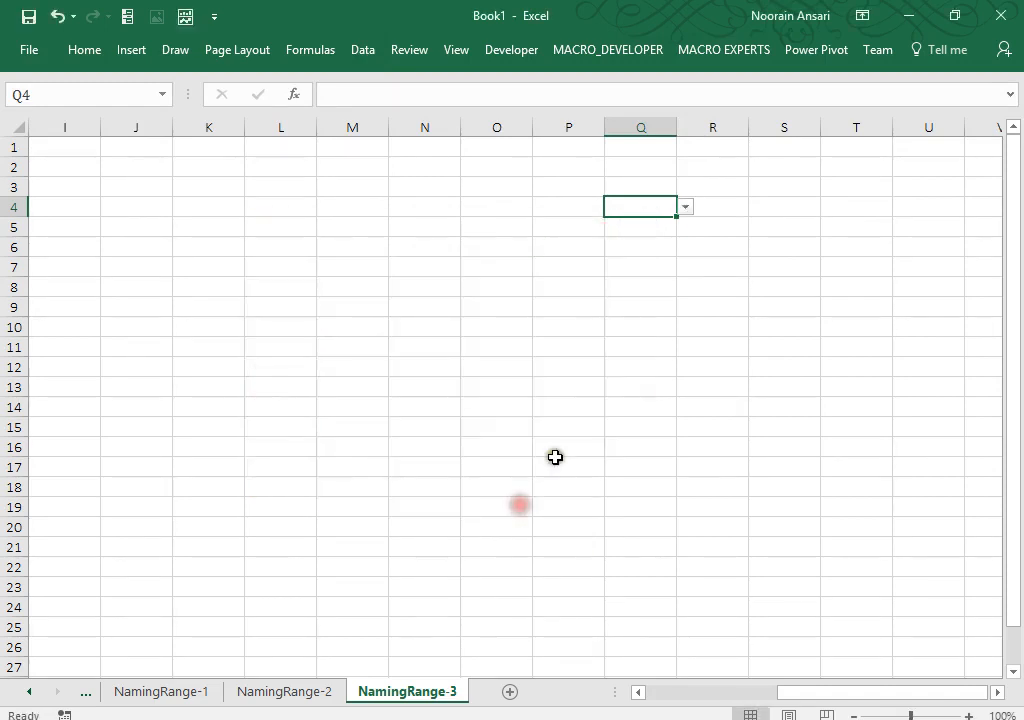
left_click(685, 207)
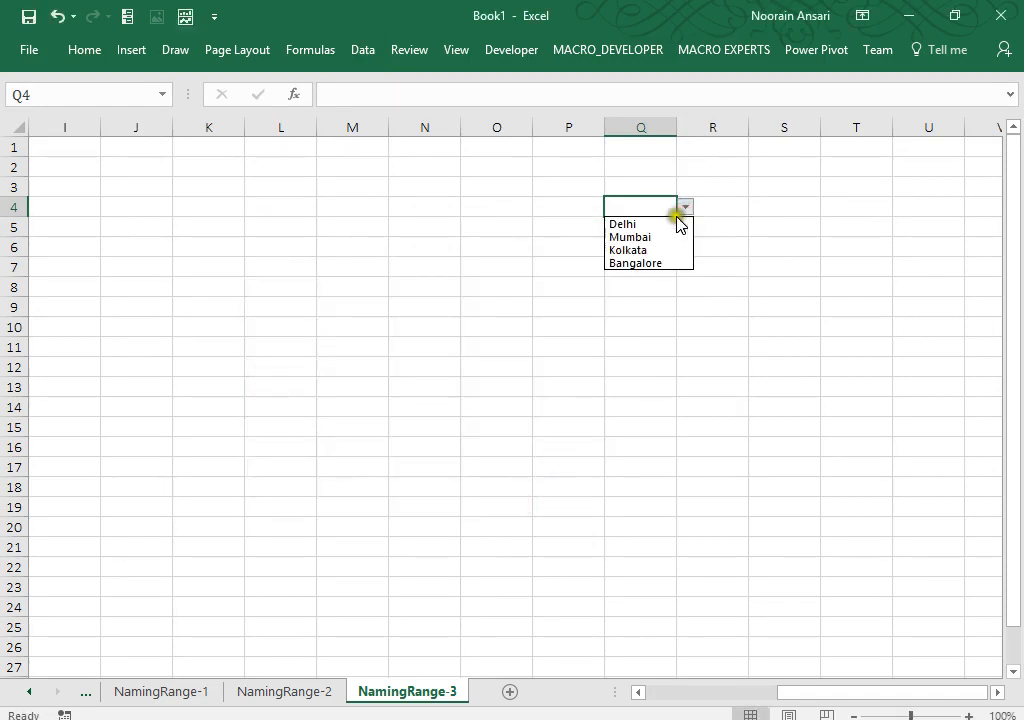
left_click(664, 226)
left_click(707, 202)
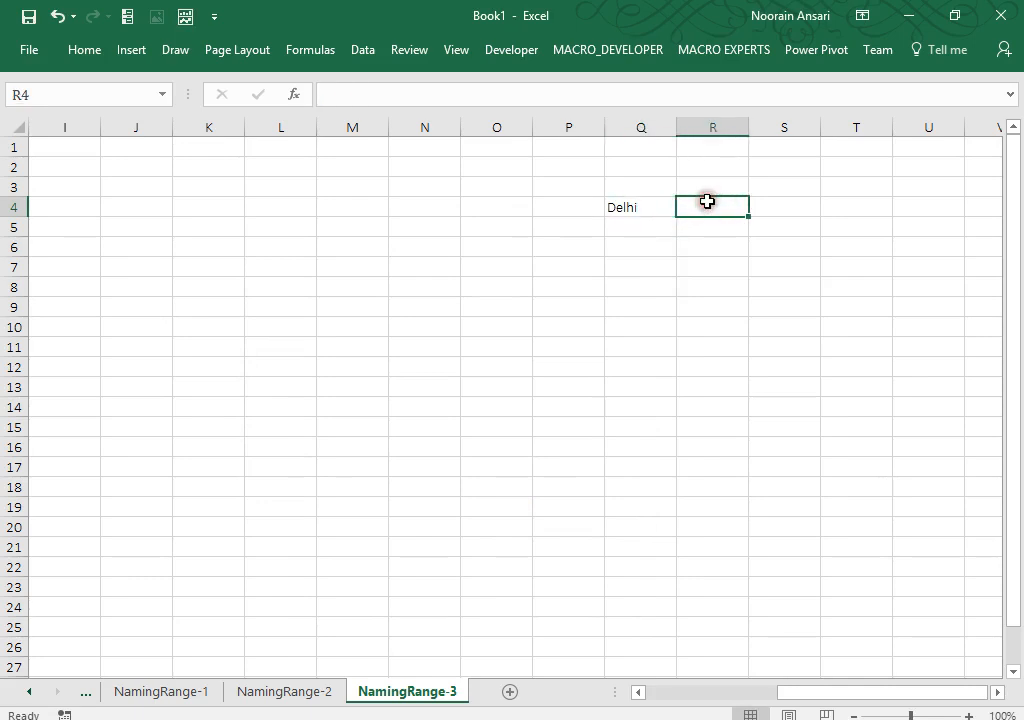
key("shift+Down")
key("shift+Down")
key("shift+Down")
type("=indi")
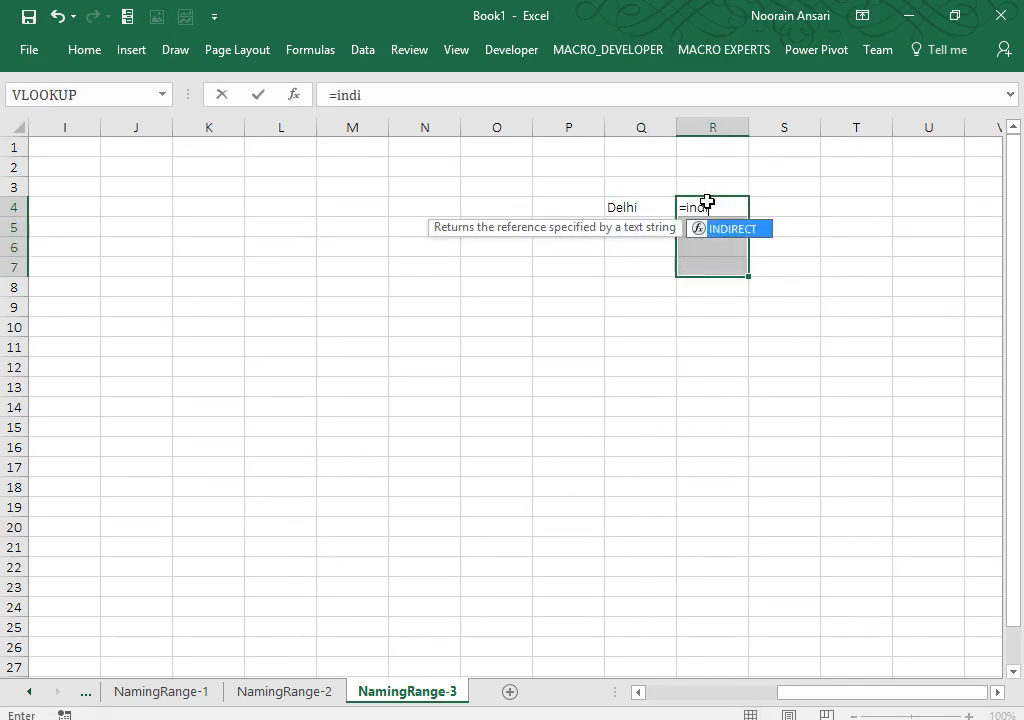
key("Tab")
key("Left")
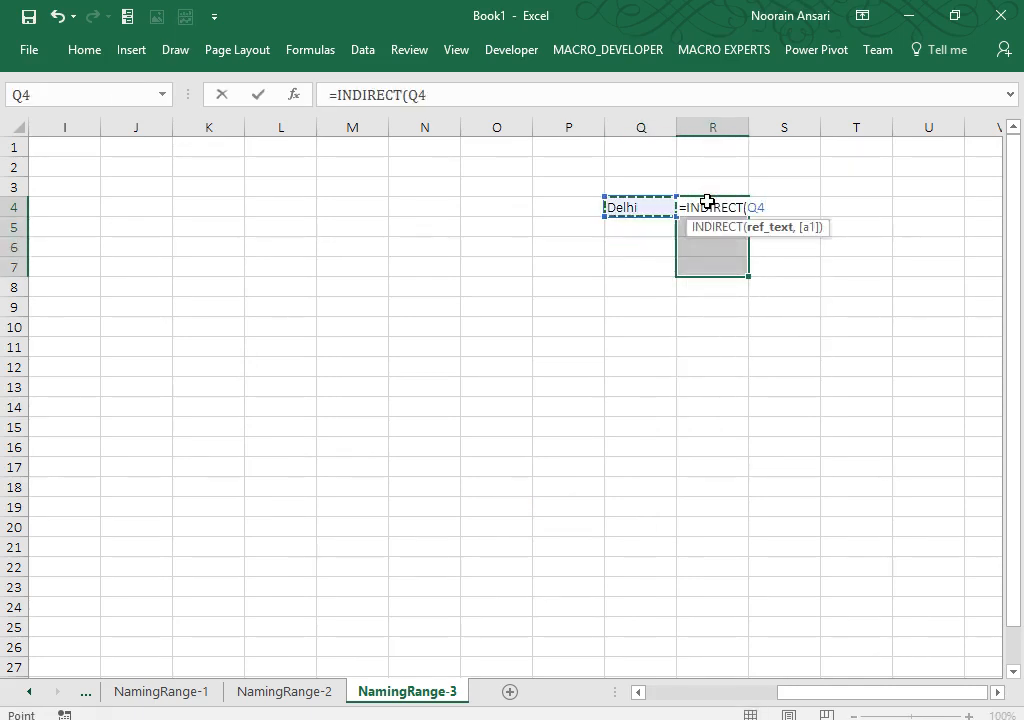
type(")")
key("ctrl+shift+Return")
key("Left")
key("alt+Down")
key("Down")
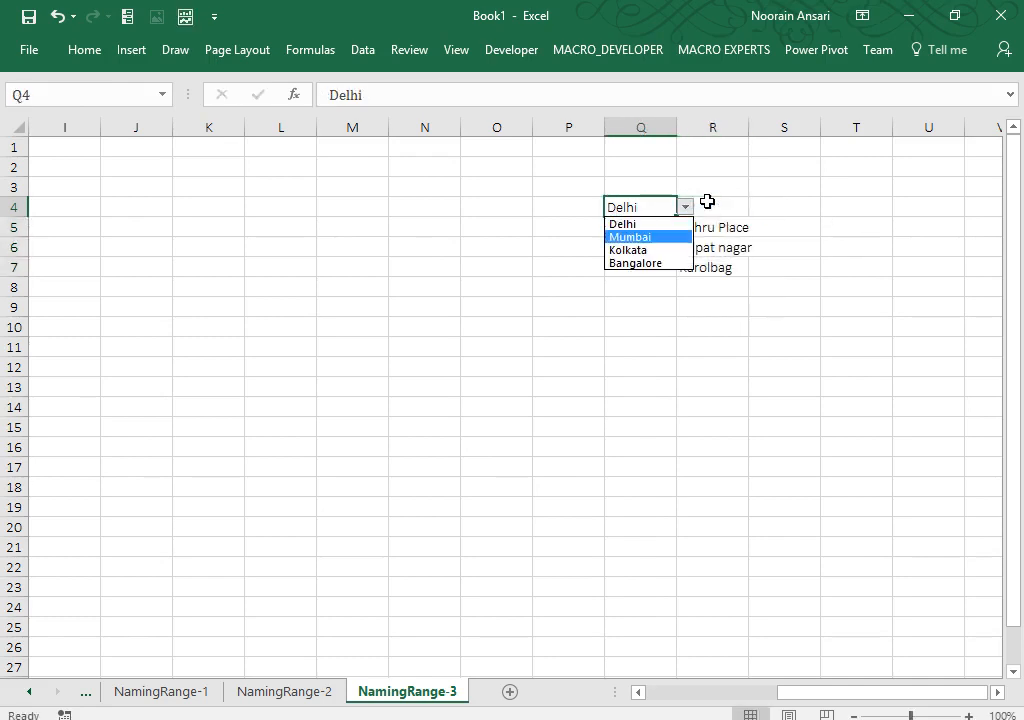
key("Return")
key("alt+Down")
key("Down")
key("Return")
key("alt+Down")
key("Down")
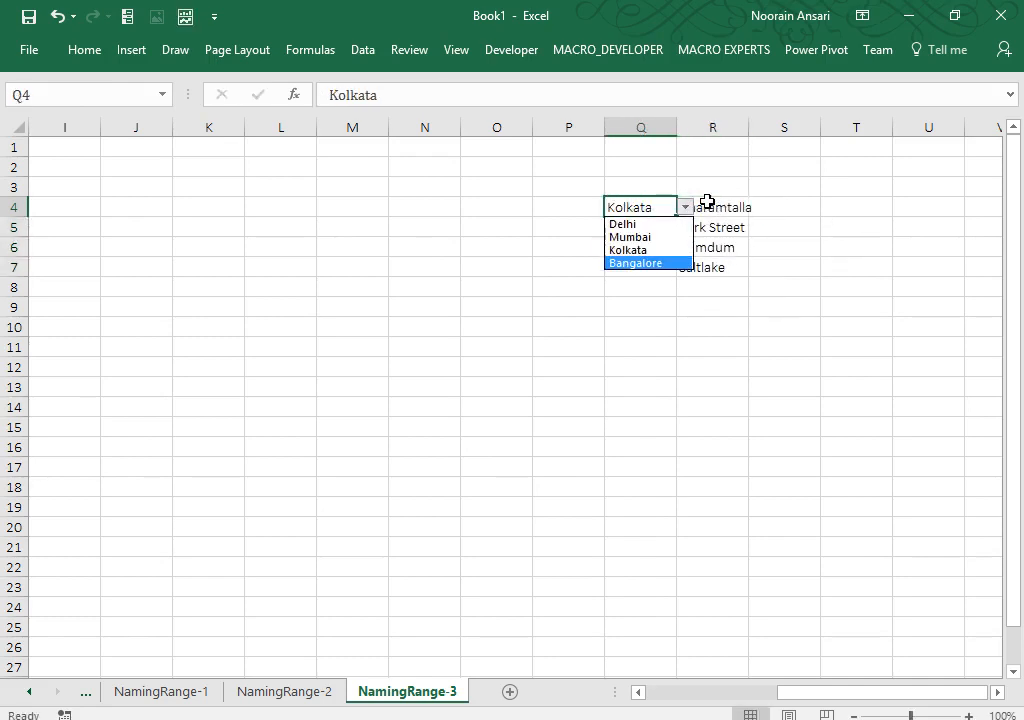
key("Return")
key("Up")
key("shift+Right")
key("shift+Down")
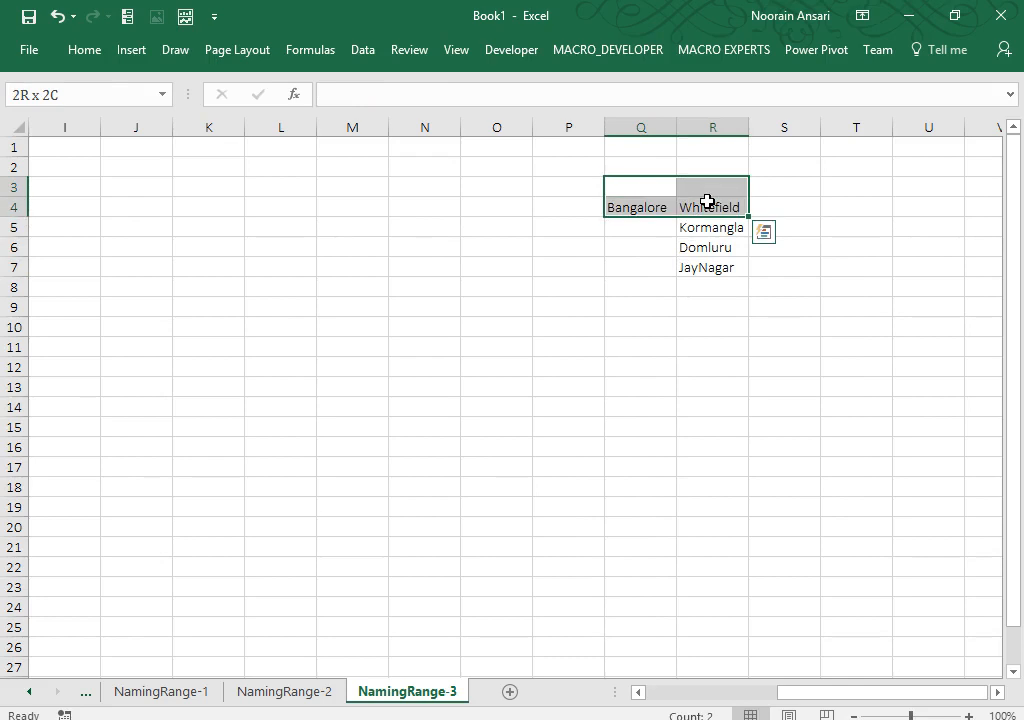
key("shift+Down")
key("shift+Down")
key("shift+Down")
key("shift+Down")
key("shift+Down")
key("shift+Up")
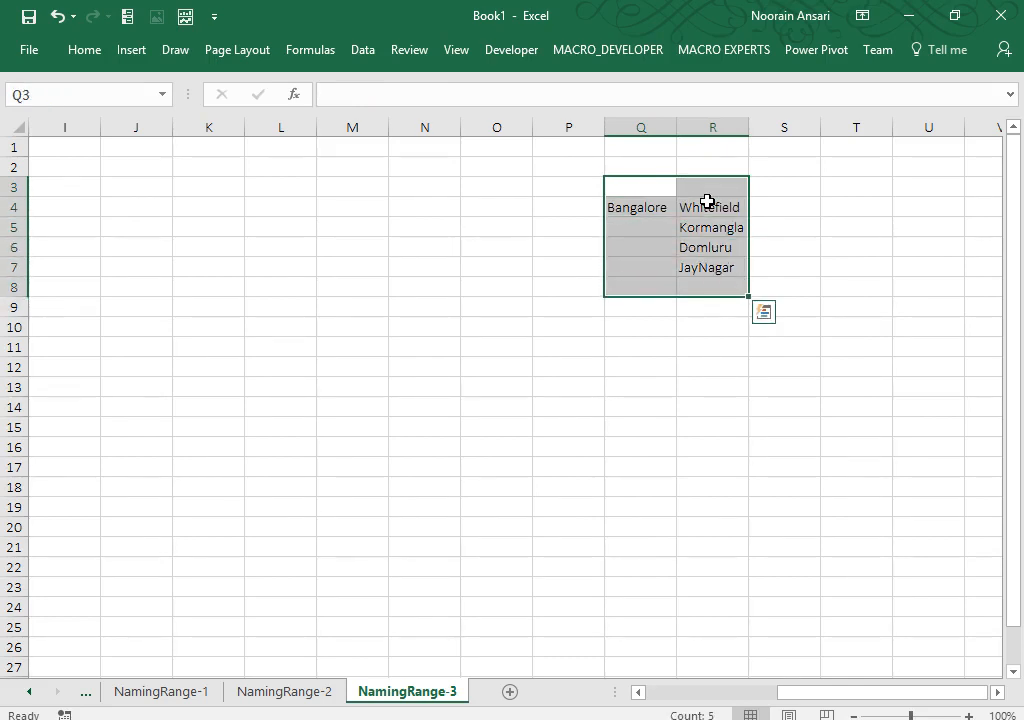
key("ctrl+q")
key("Escape")
key("Up")
key("Down")
key("Down")
key("Right")
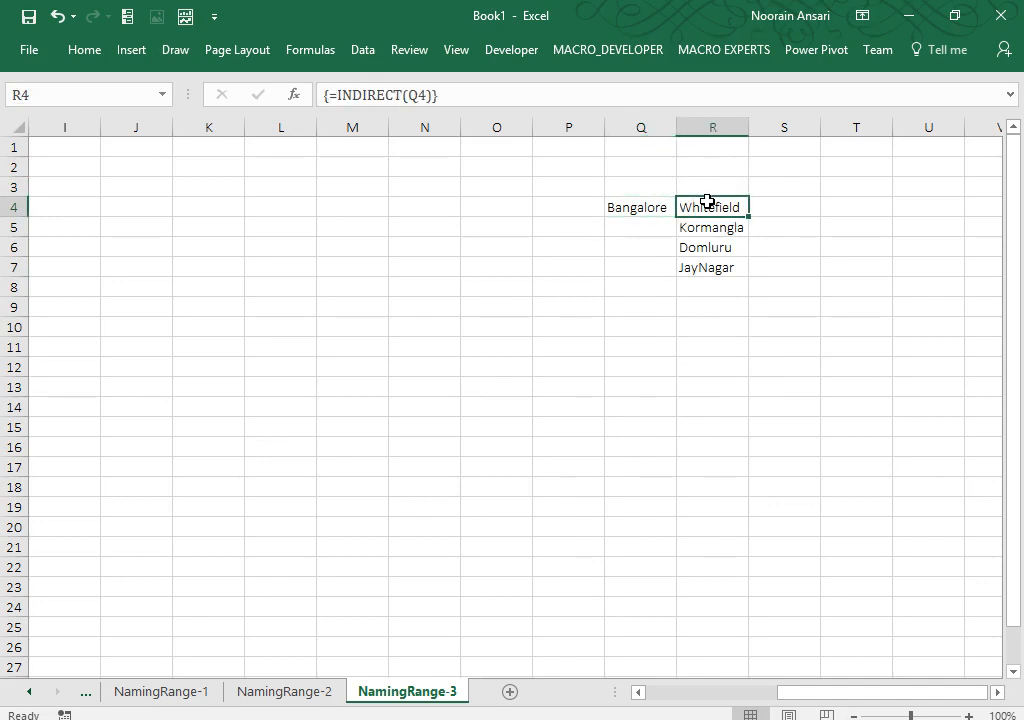
key("shift+Down")
key("shift+Down")
key("shift+Down")
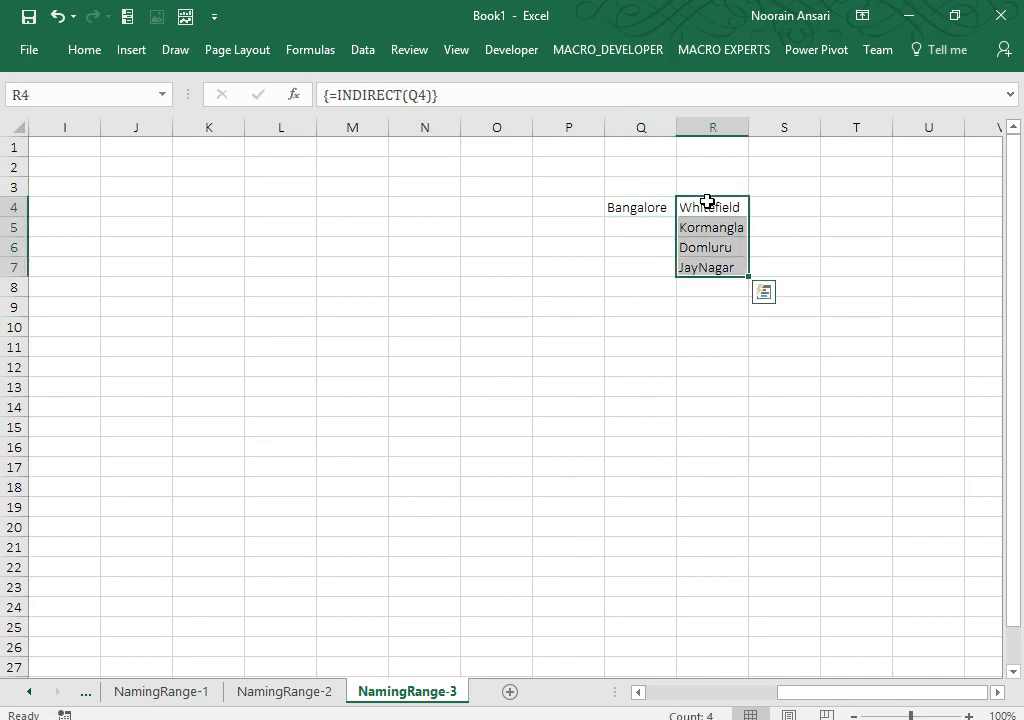
key("Right")
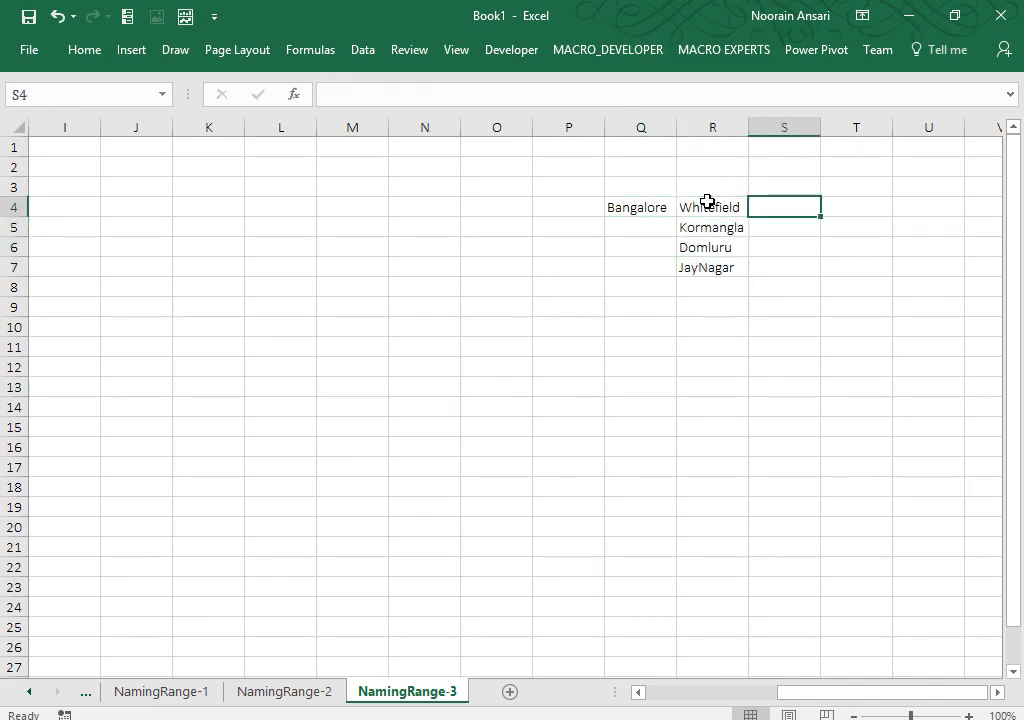
Step: Add list data validation to S4 with source =Indirect($Q$4)
left_click(366, 52)
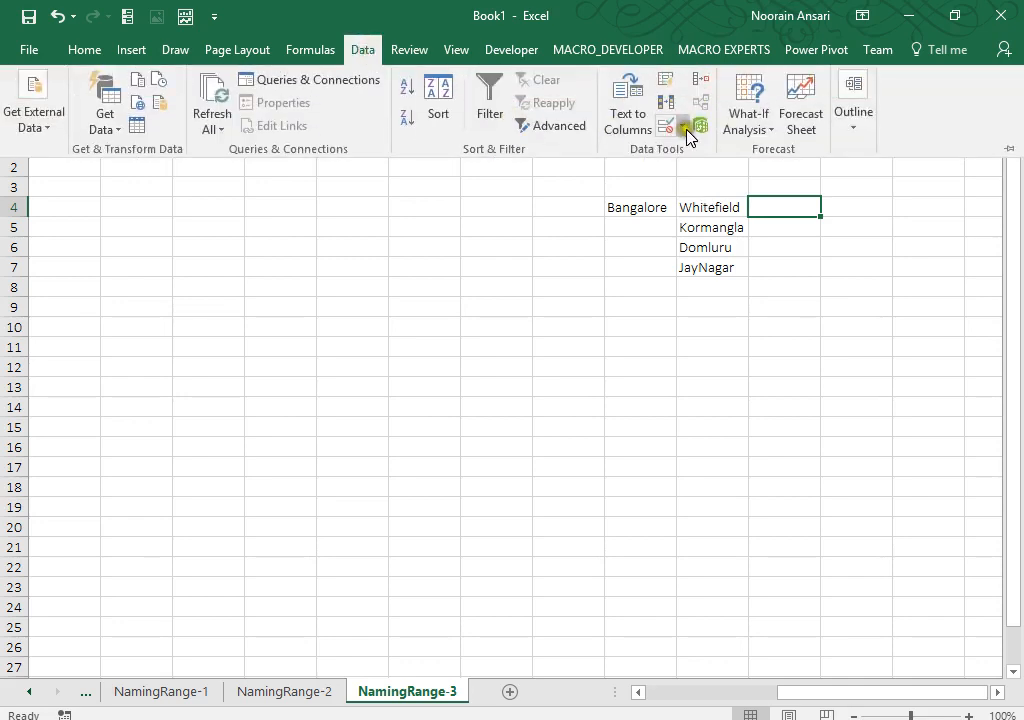
left_click(685, 128)
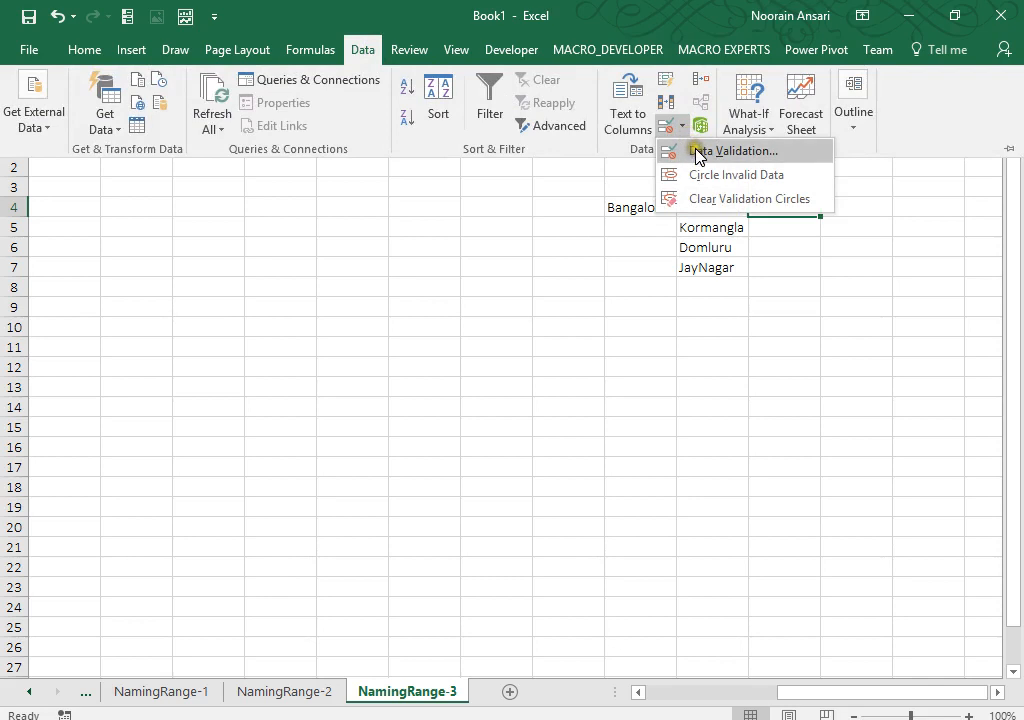
left_click(697, 152)
left_click(427, 325)
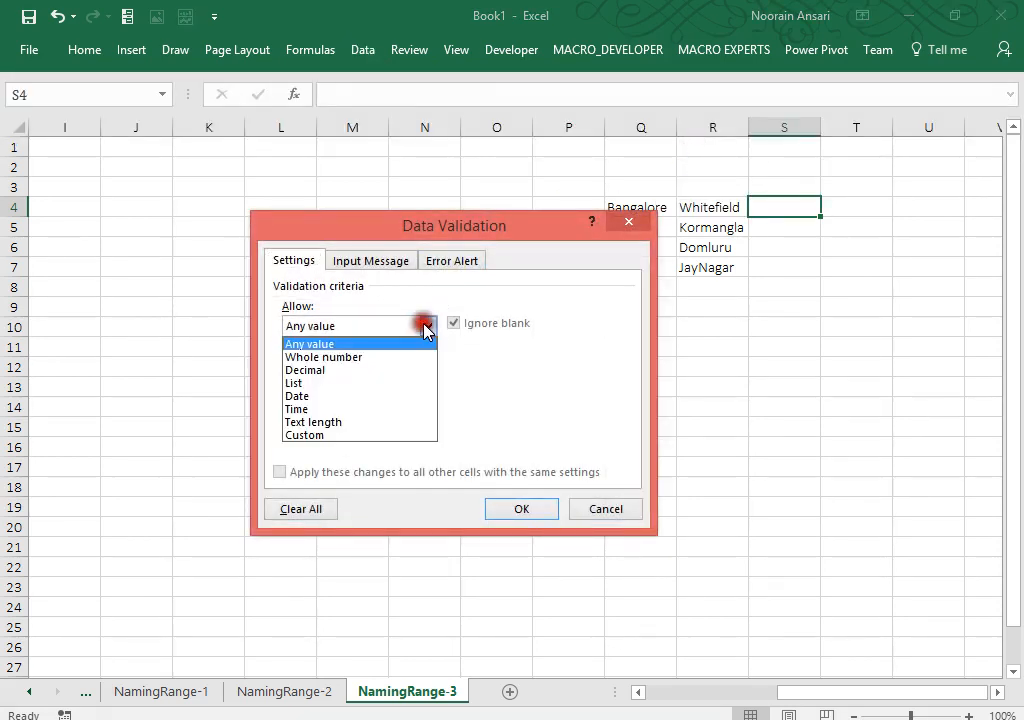
left_click(331, 384)
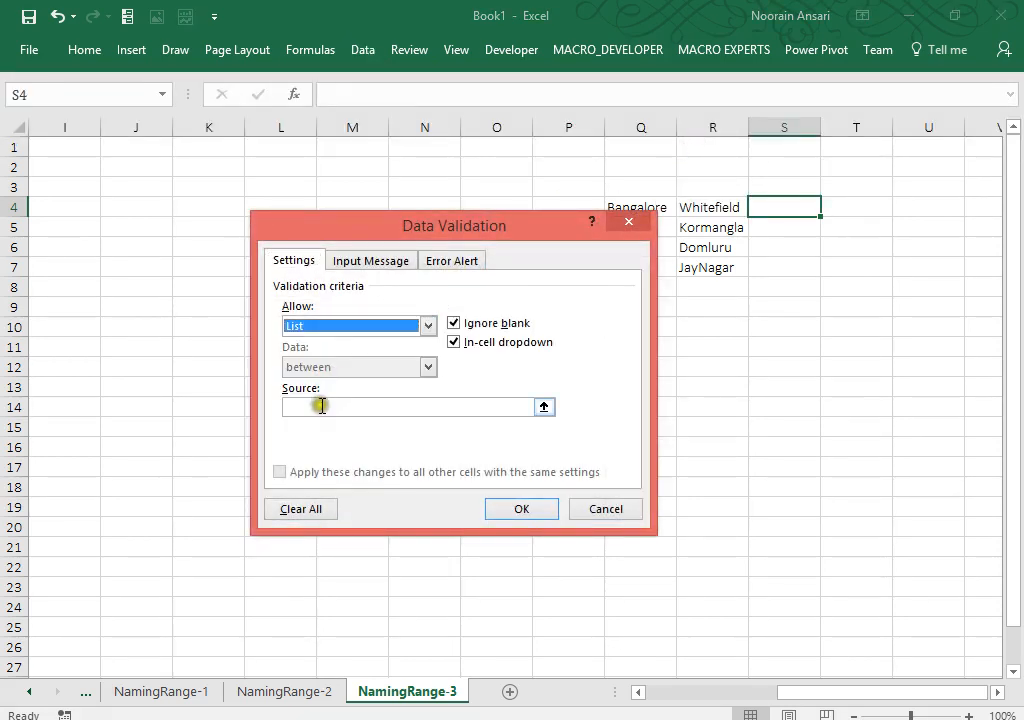
left_click(321, 405)
type("=Indirect(")
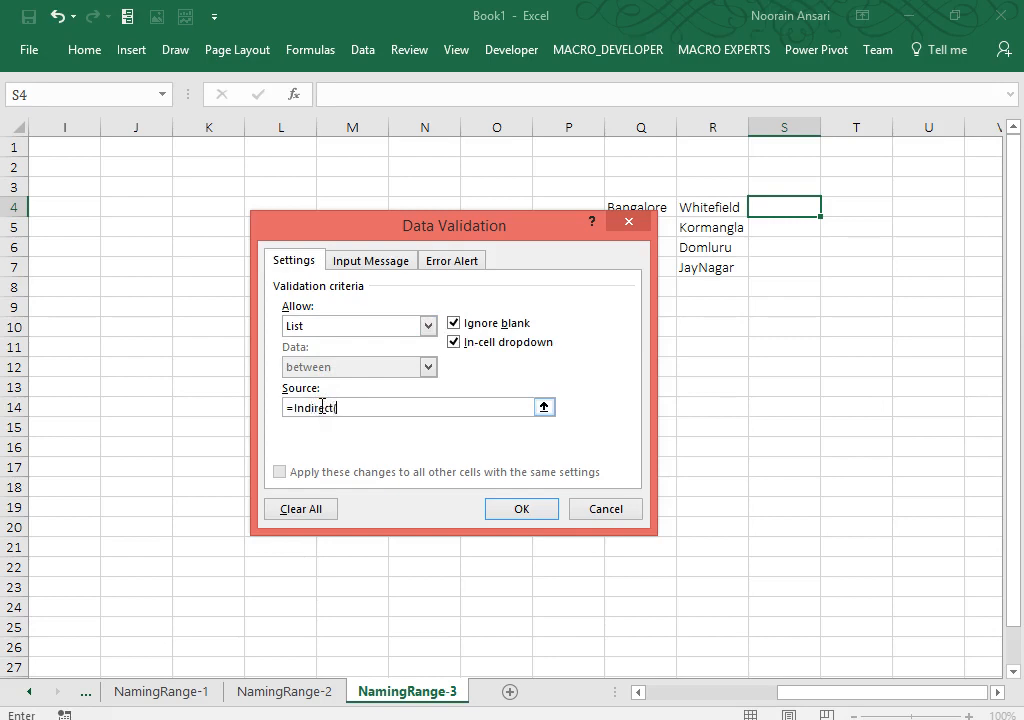
left_click_drag(457, 224, 362, 221)
type("Indirect(")
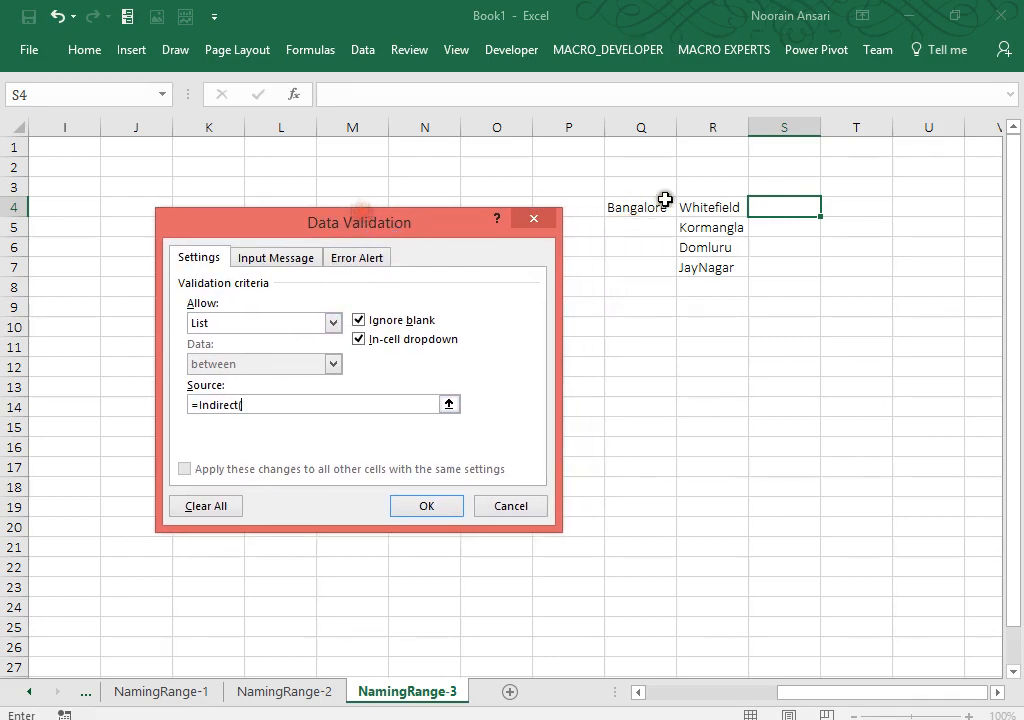
left_click(651, 208)
type(")")
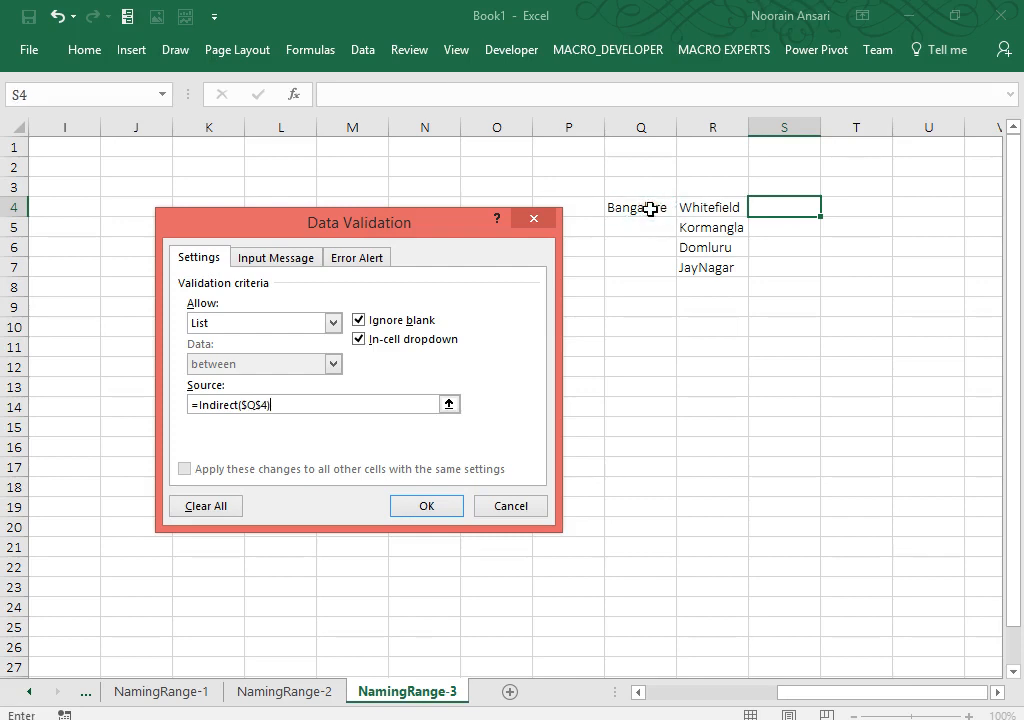
left_click(441, 506)
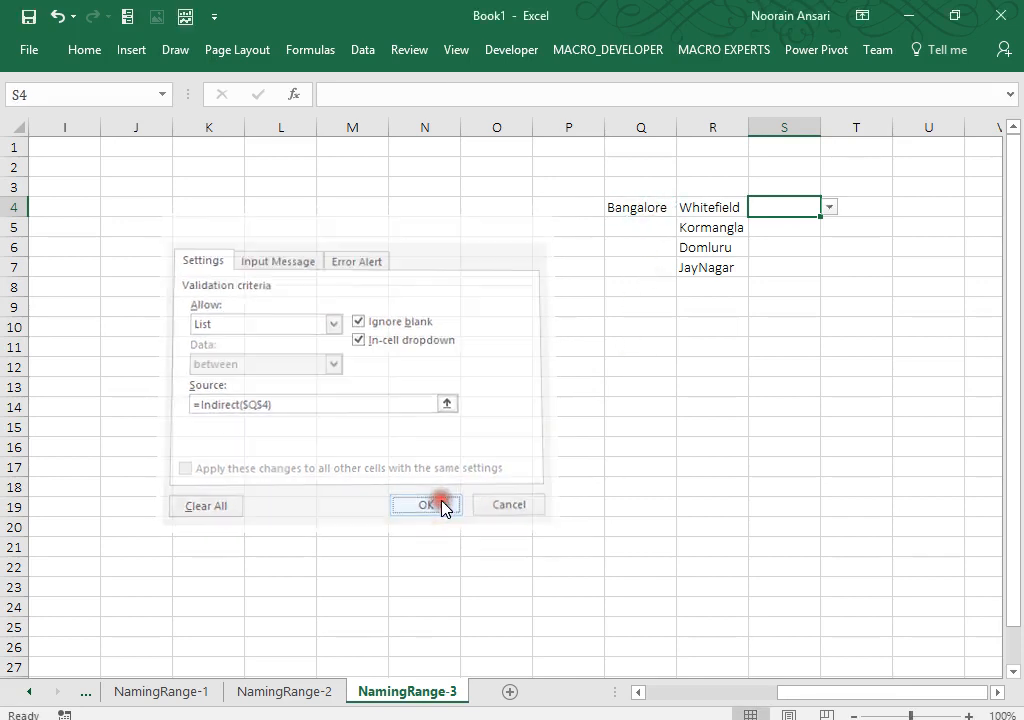
Step: Test the new S4 dropdown by choosing Kormangla from its area list
key("Left")
key("Left")
key("Right")
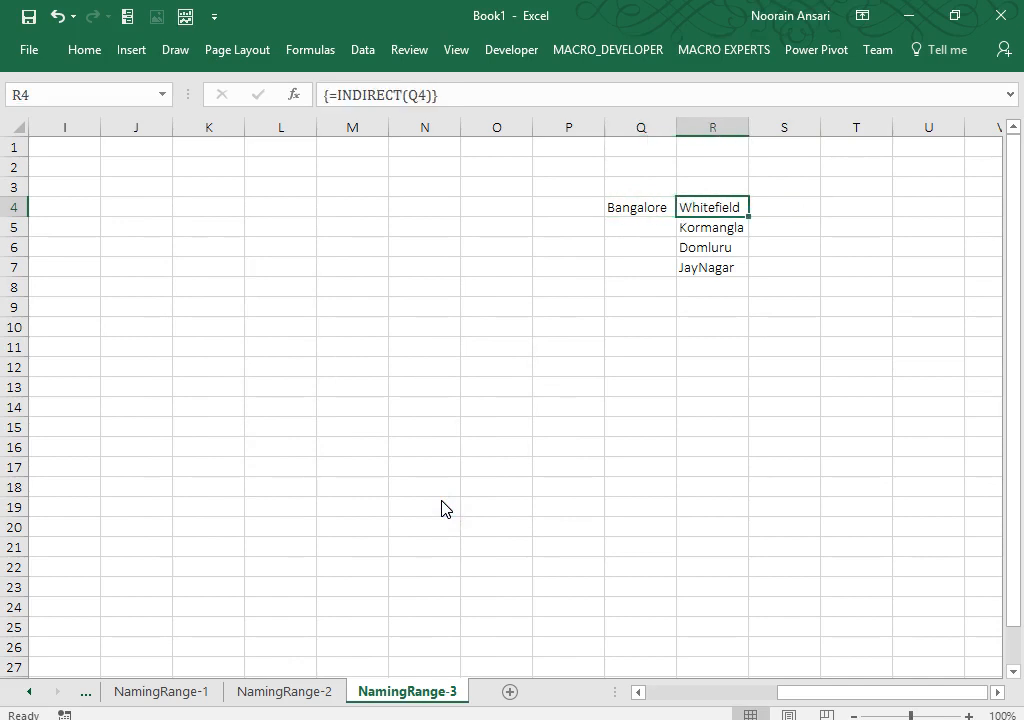
key("Right")
key("alt+Down")
key("Down")
key("Down")
key("Return")
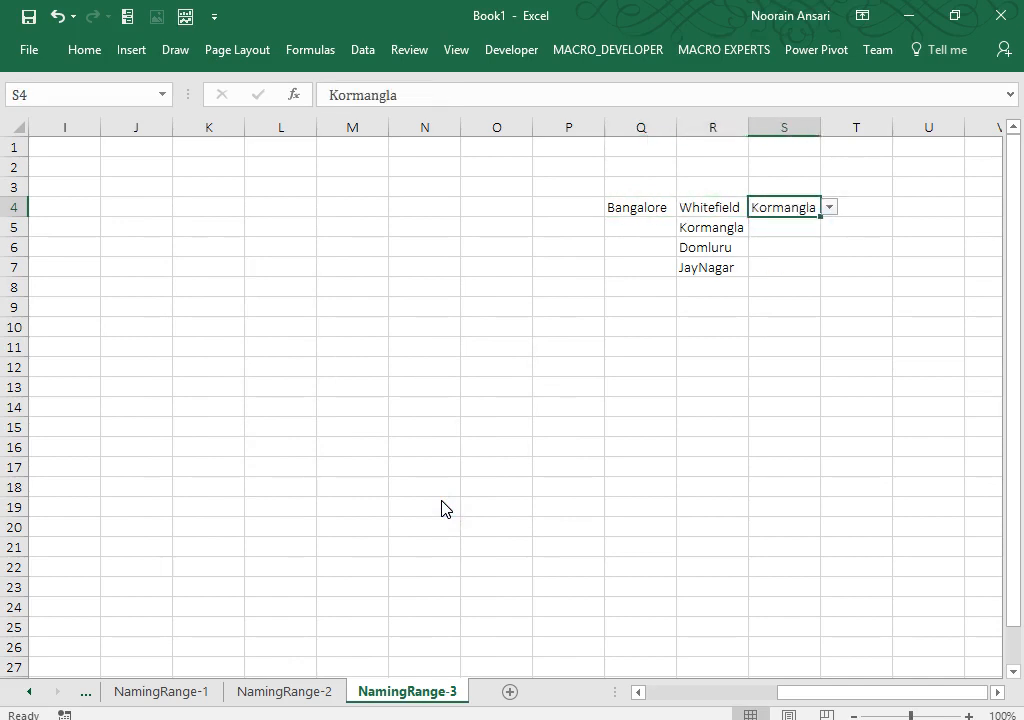
Step: Switch the city in Q4 to Delhi and pick nehru Place in S4
key("Left")
key("Left")
key("alt+Down")
key("Up")
key("Up")
key("Up")
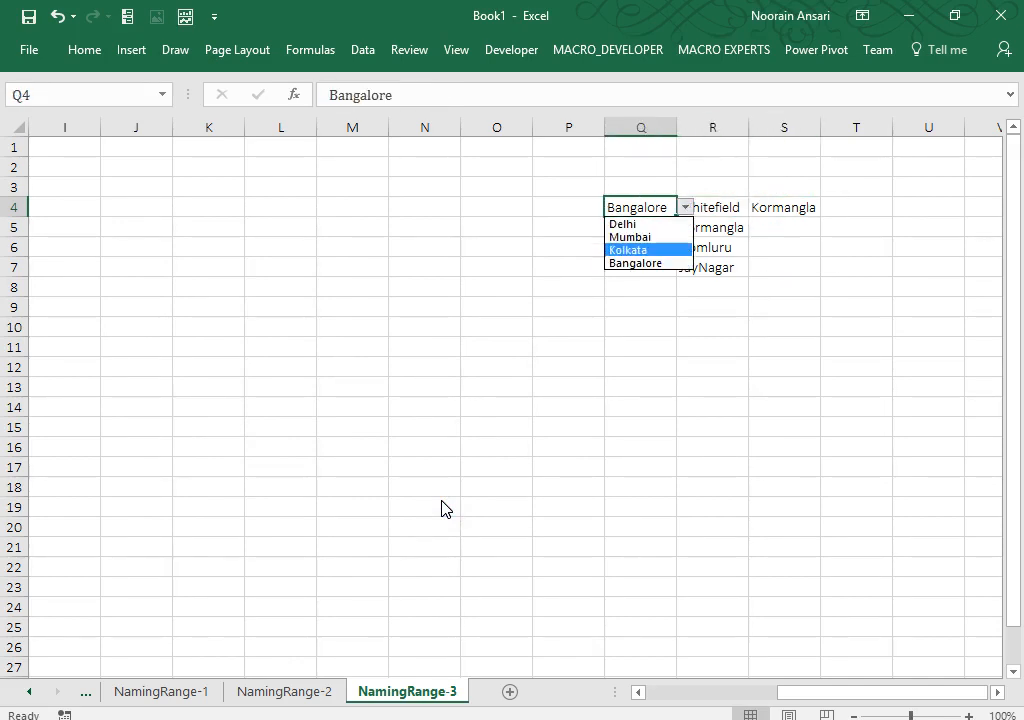
key("Return")
key("Right")
key("Right")
key("alt+Down")
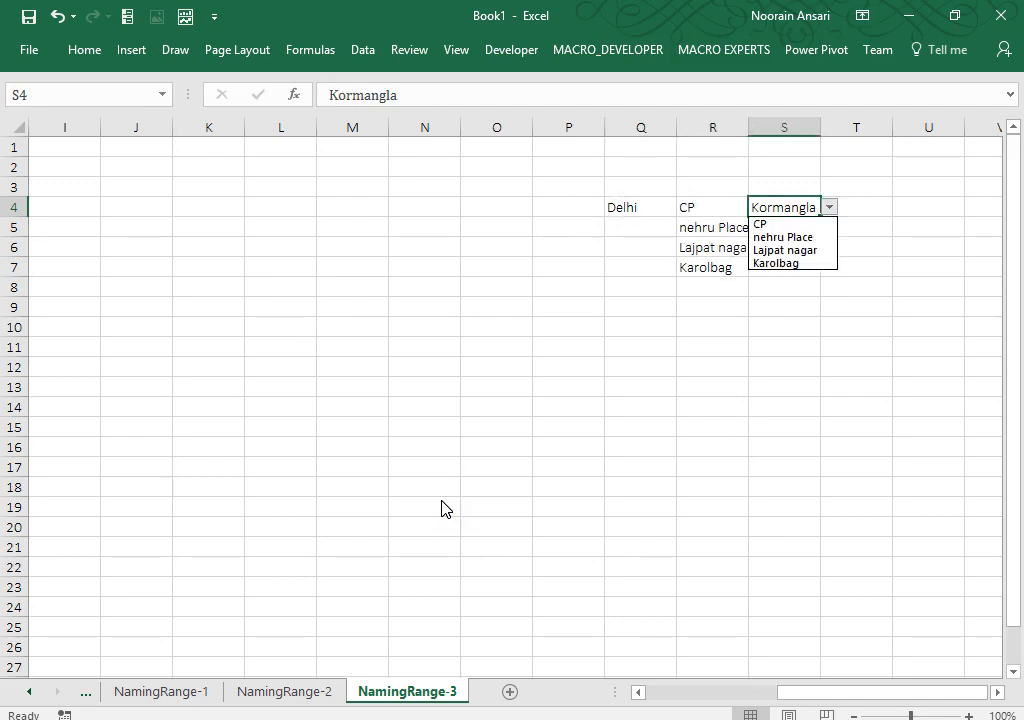
key("Down")
key("Down")
key("Return")
Step: Enter the headings Multiple in R3 and Single in S3
key("Up")
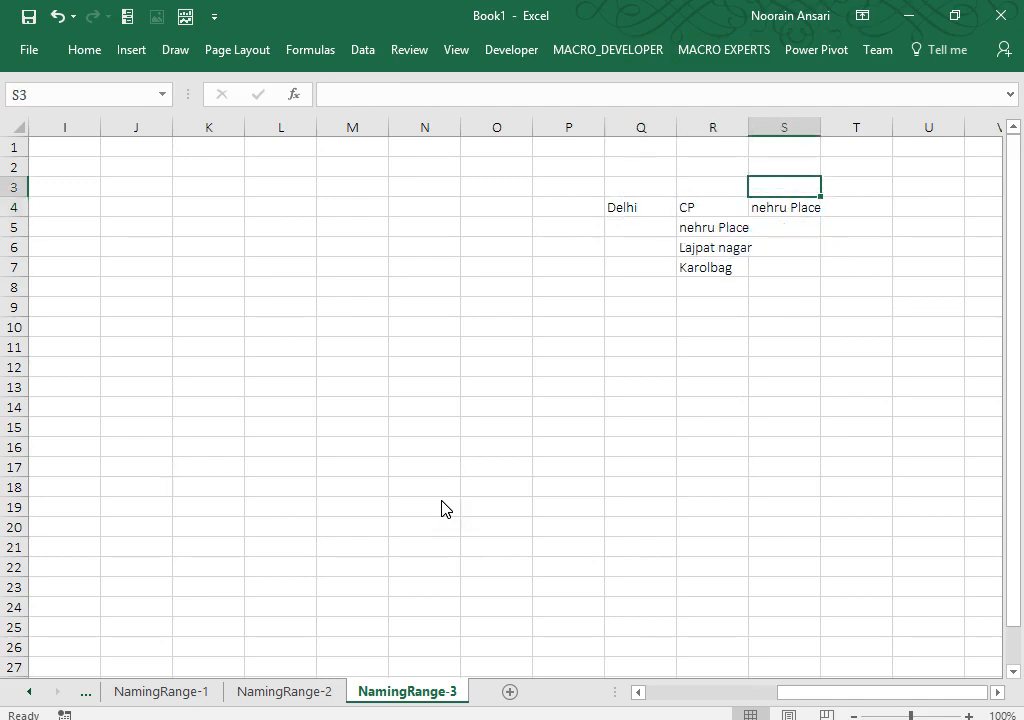
key("Left")
type("Mult")
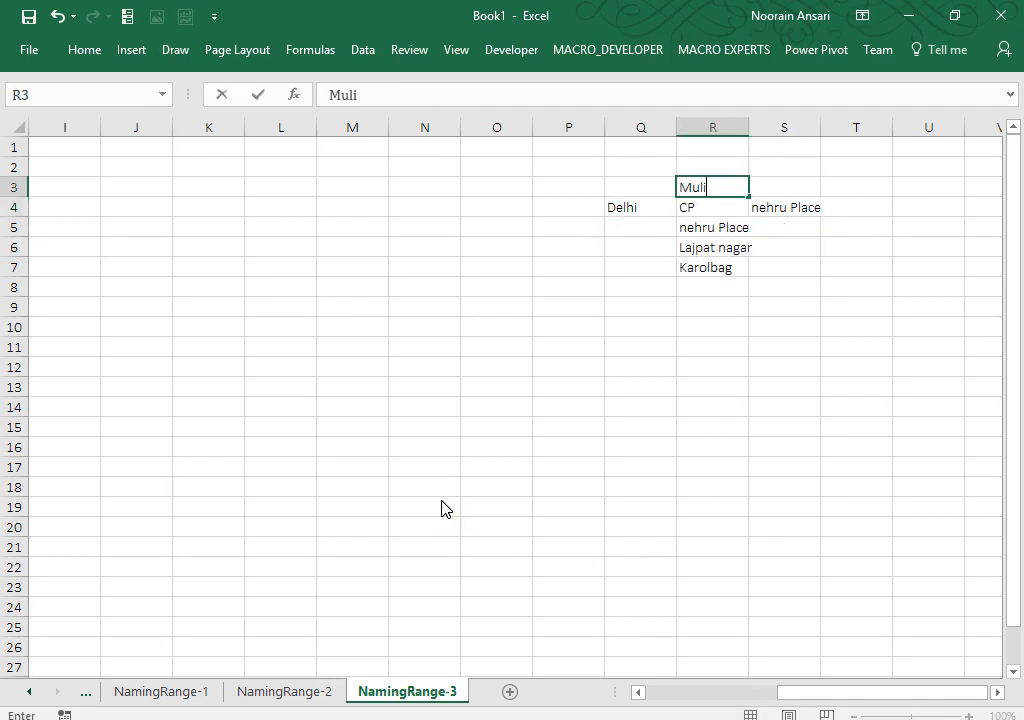
type("iple")
key("ctrl+Return")
key("Right")
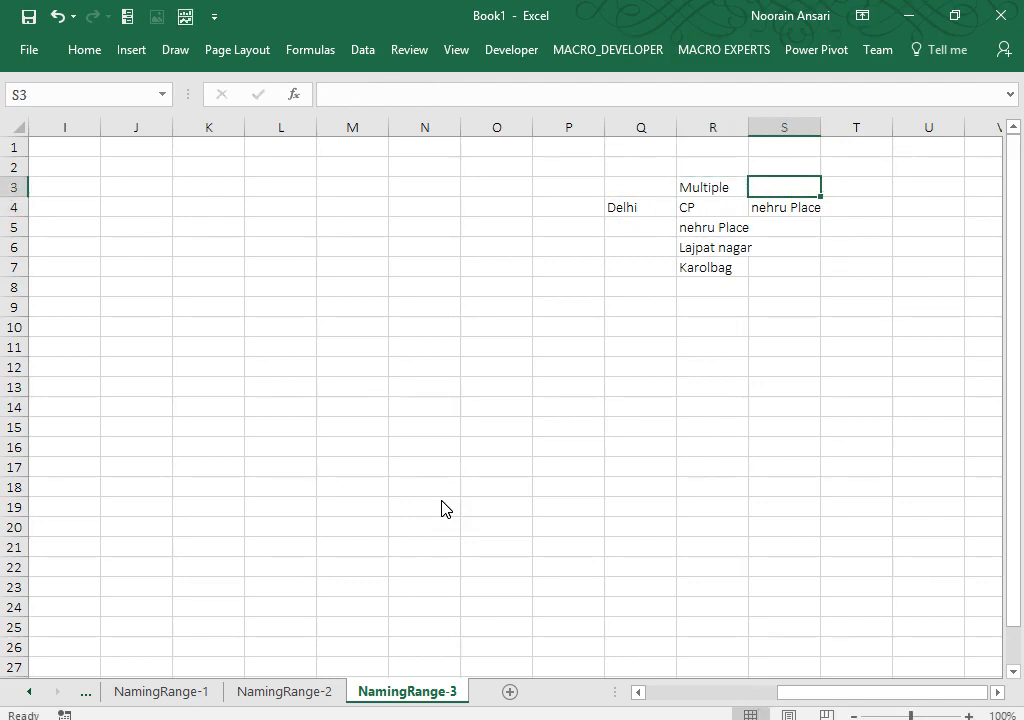
type("Single")
key("Return")
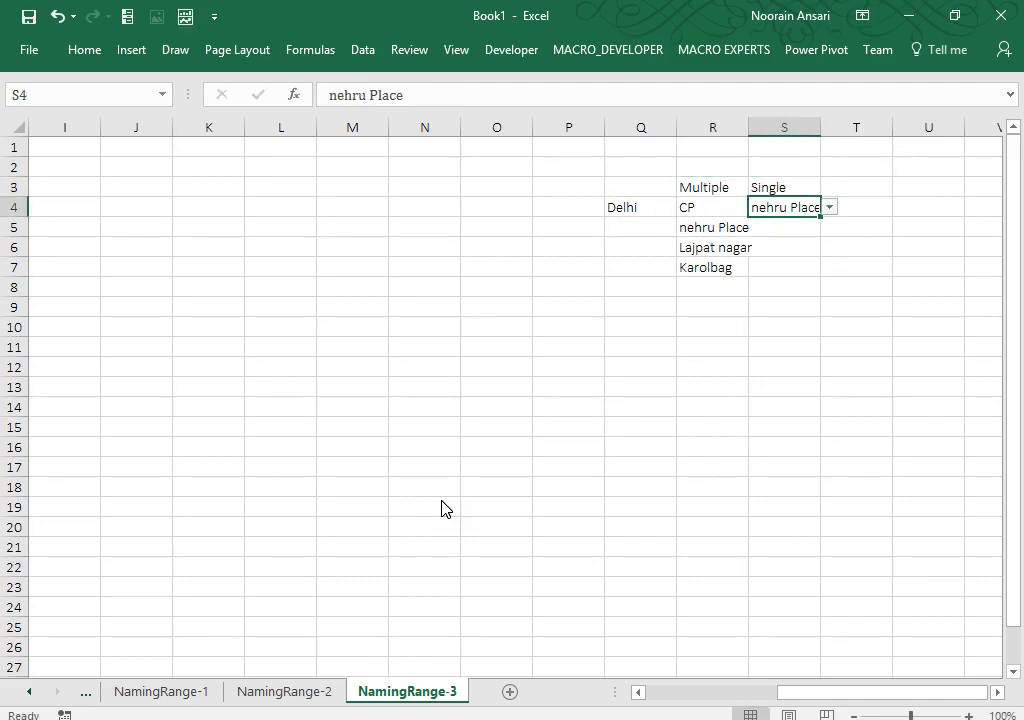
key("Up")
key("Left")
key("Home")
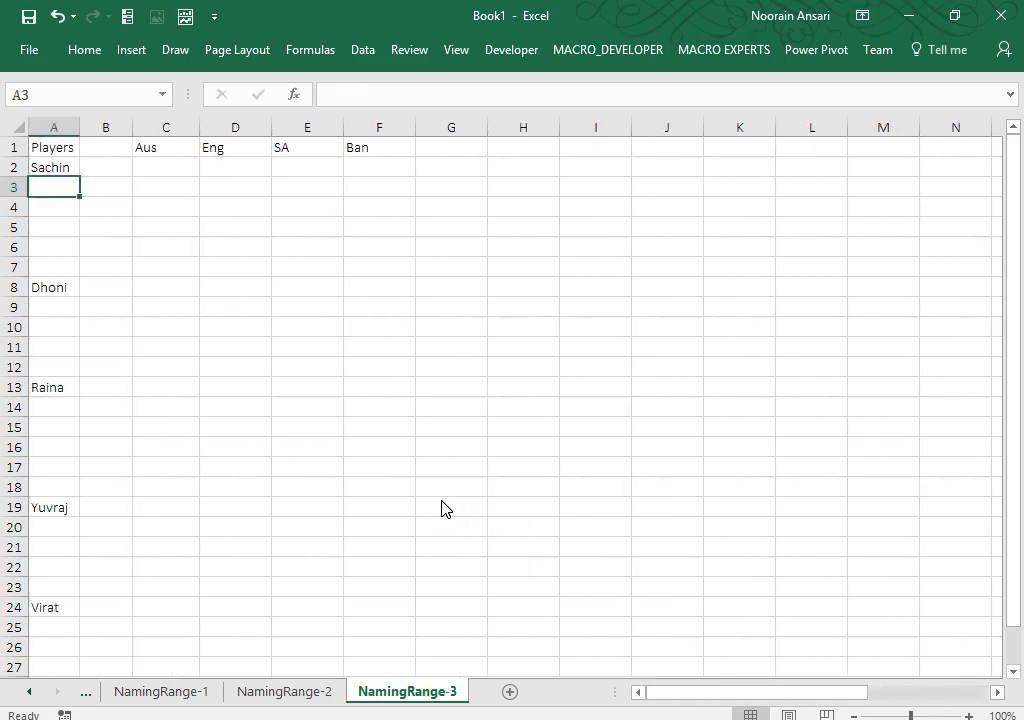
Step: Select C1:F1 and apply All Borders from the Home tab's Borders list
key("Up")
key("Up")
key("ctrl+Right")
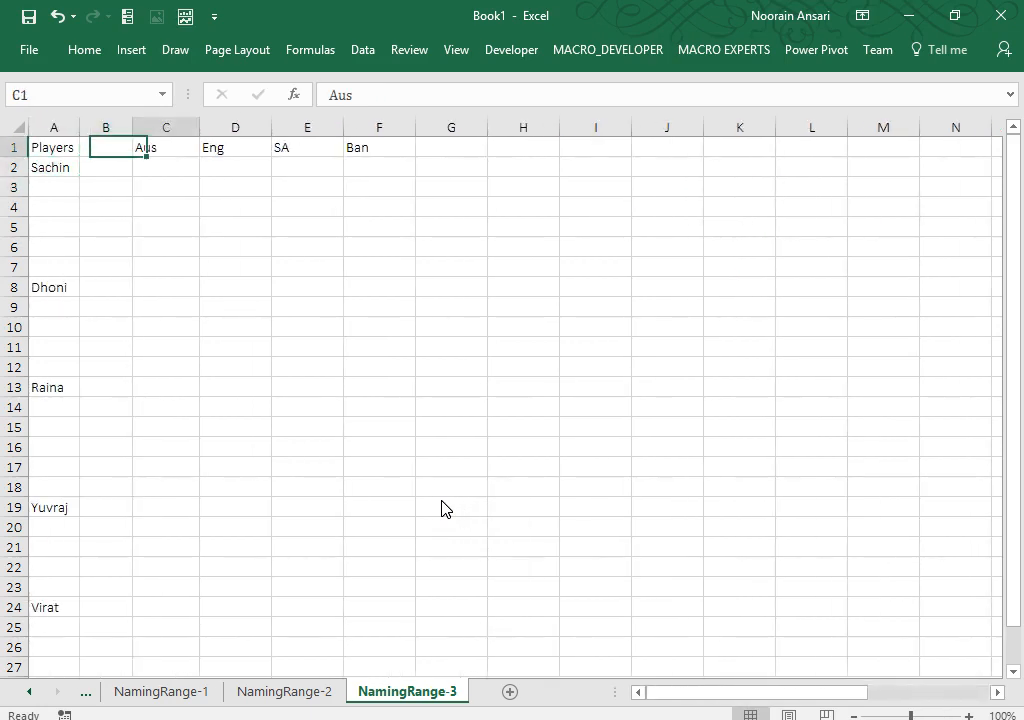
key("ctrl+shift+Right")
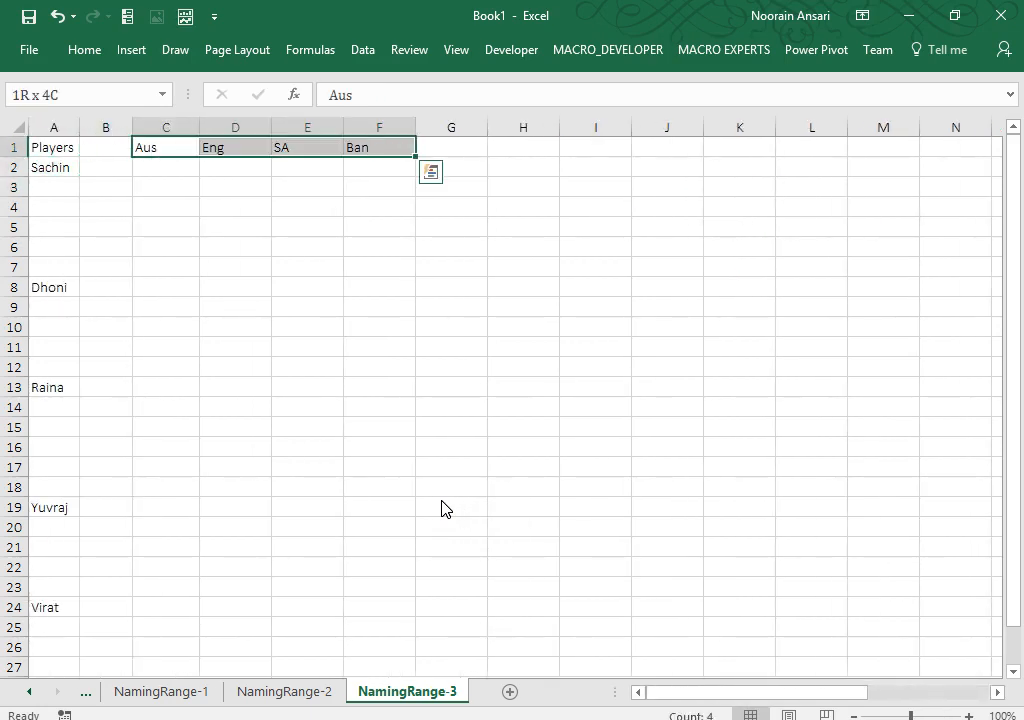
left_click(84, 49)
left_click(204, 117)
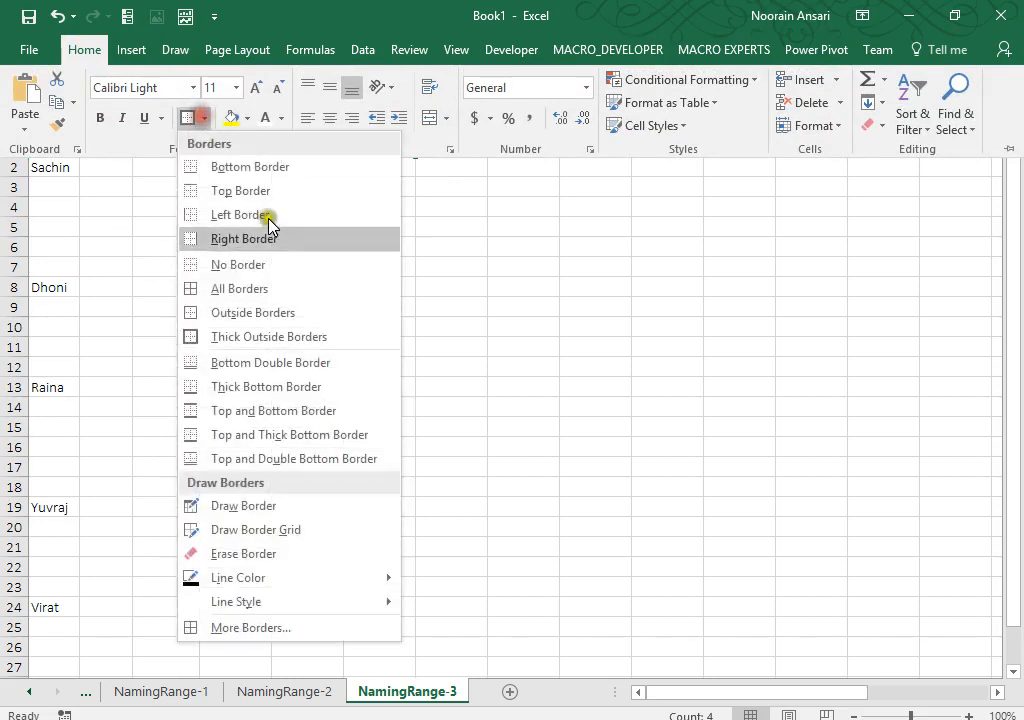
left_click(205, 289)
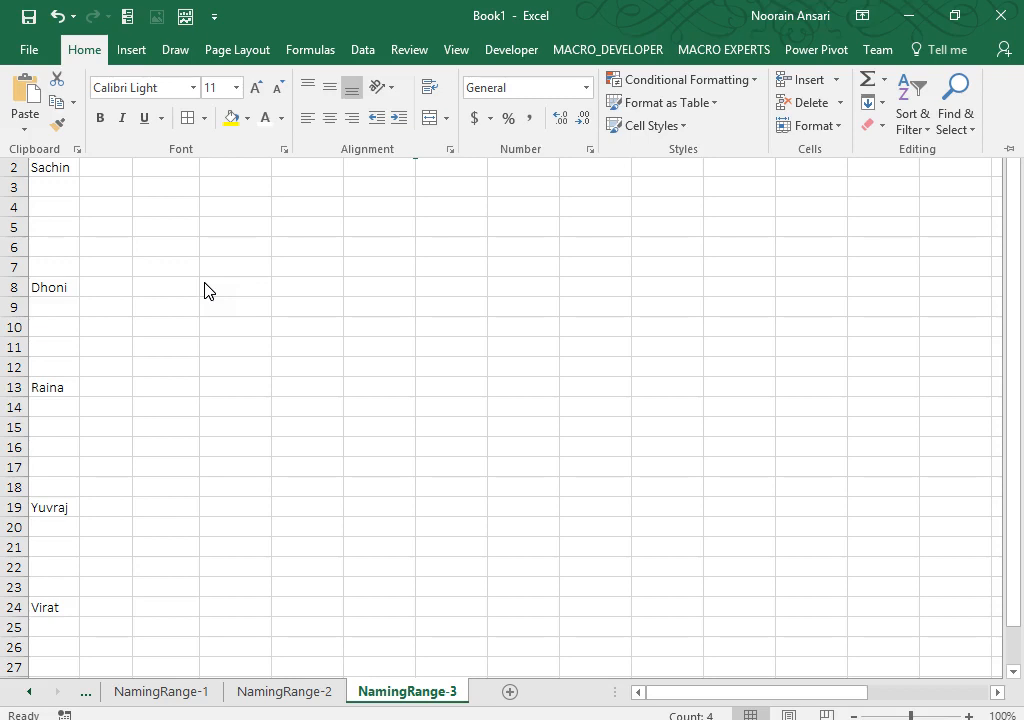
Step: On the NamingRange-2 sheet, select the hidden city lists in G1:K9
left_click(204, 283)
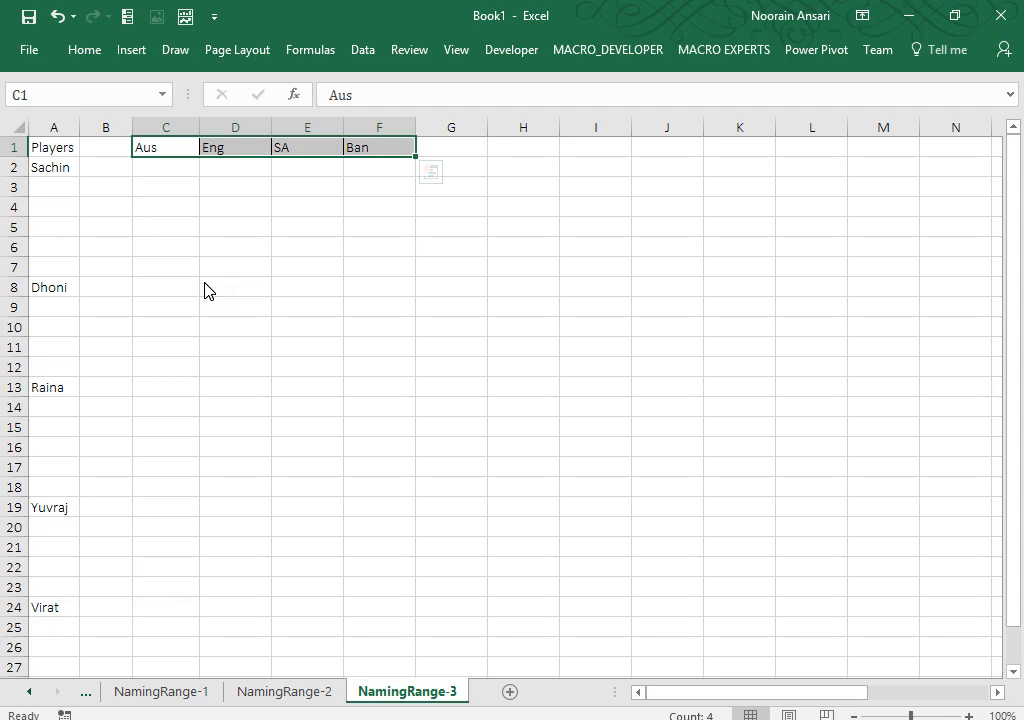
key("Down")
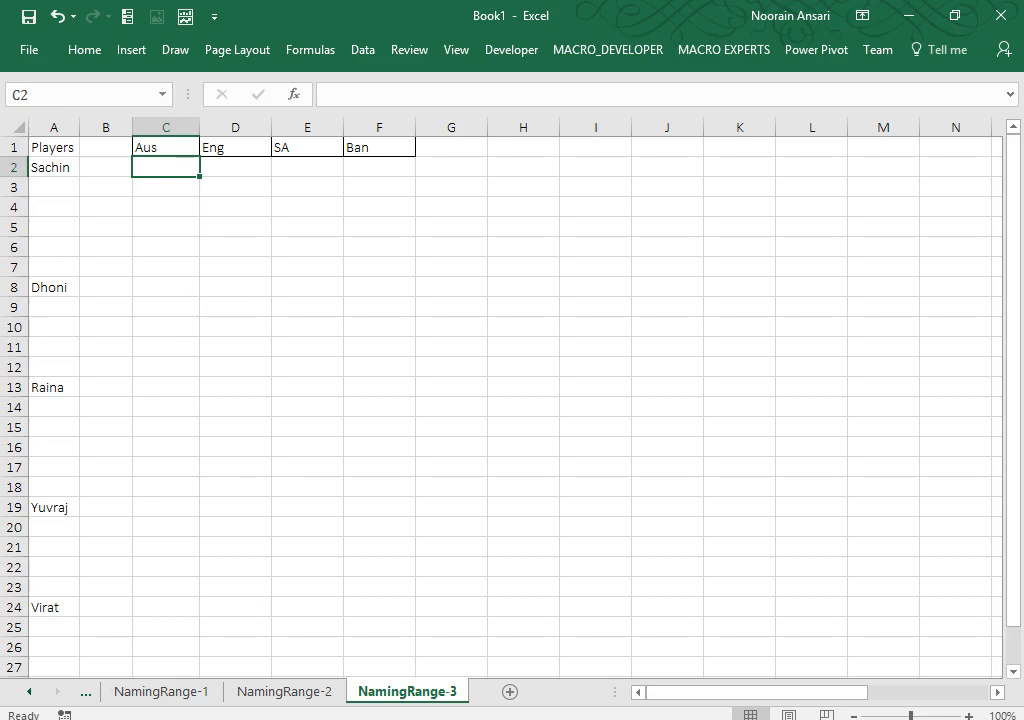
left_click(288, 691)
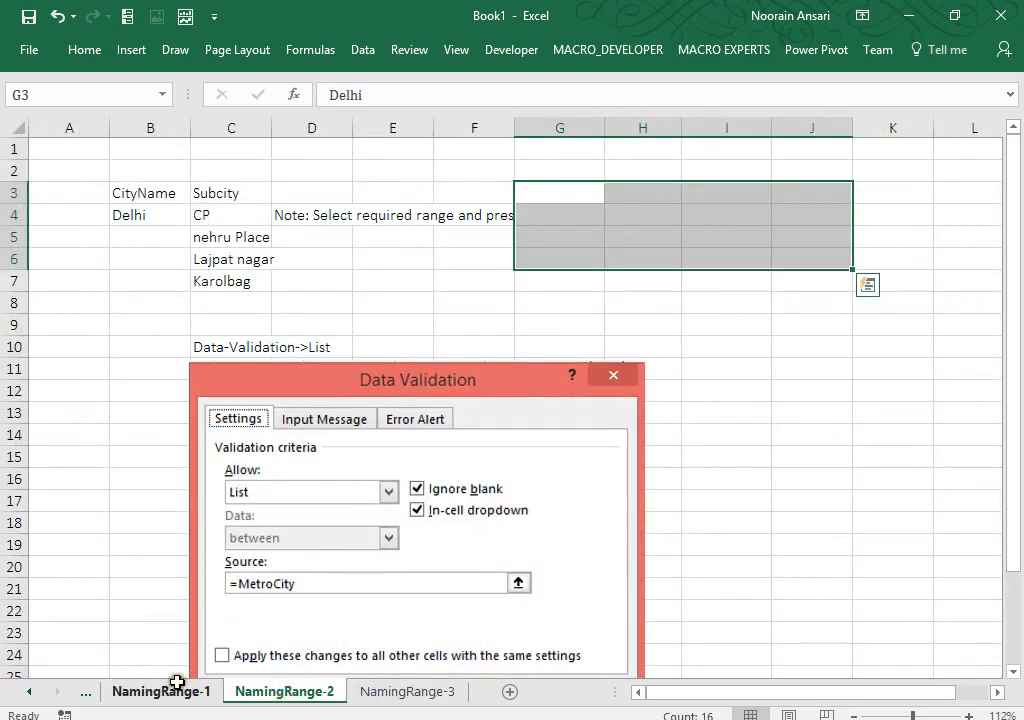
left_click(365, 251)
key("ctrl+Up")
key("ctrl+Right")
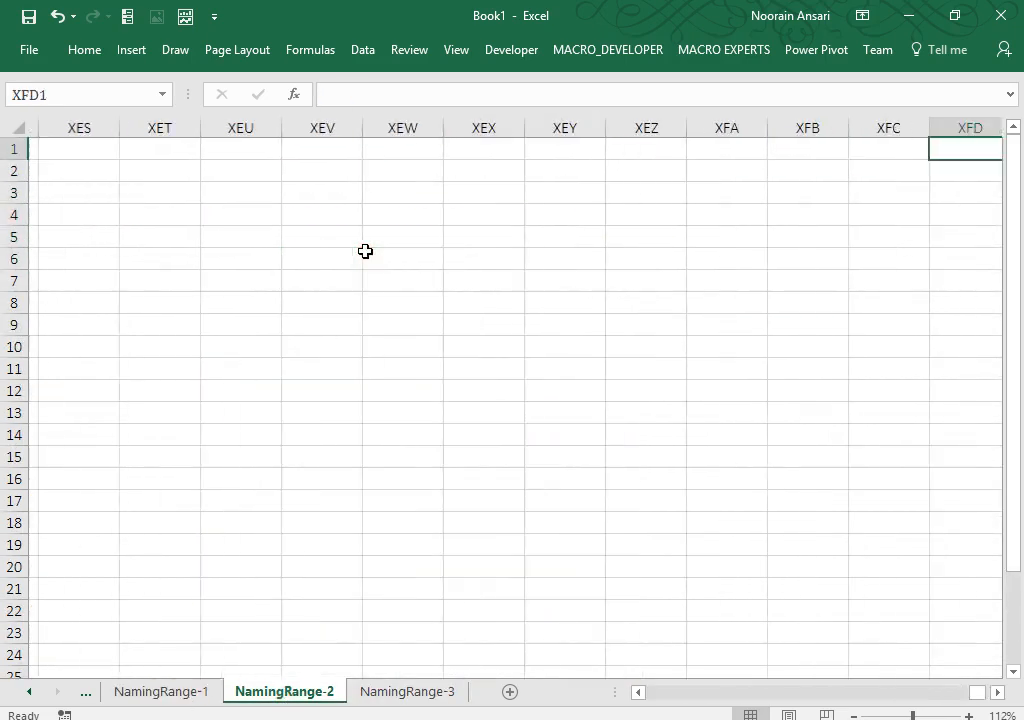
key("ctrl+Left")
key("Right")
key("Right")
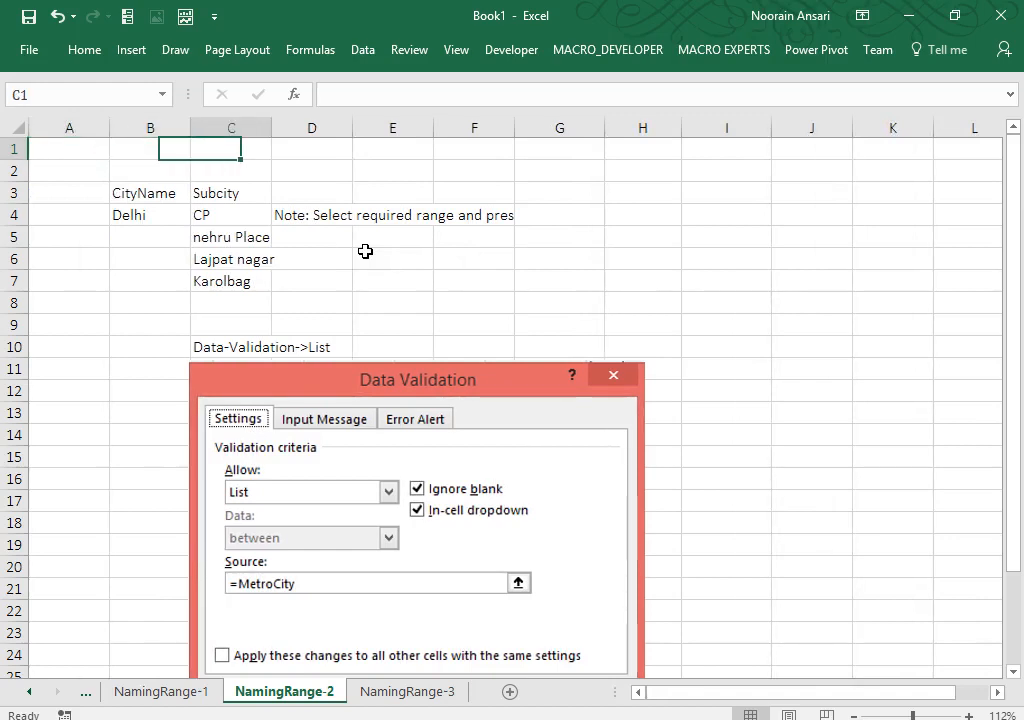
key("Right")
key("Right")
key("Right")
key("Right")
key("shift+Down")
key("shift+Down")
key("shift+Down")
key("shift+Down")
key("shift+Down")
key("shift+Down")
key("shift+Down")
key("shift+Down")
key("shift+Right")
key("shift+Right")
key("shift+Right")
key("shift+Right")
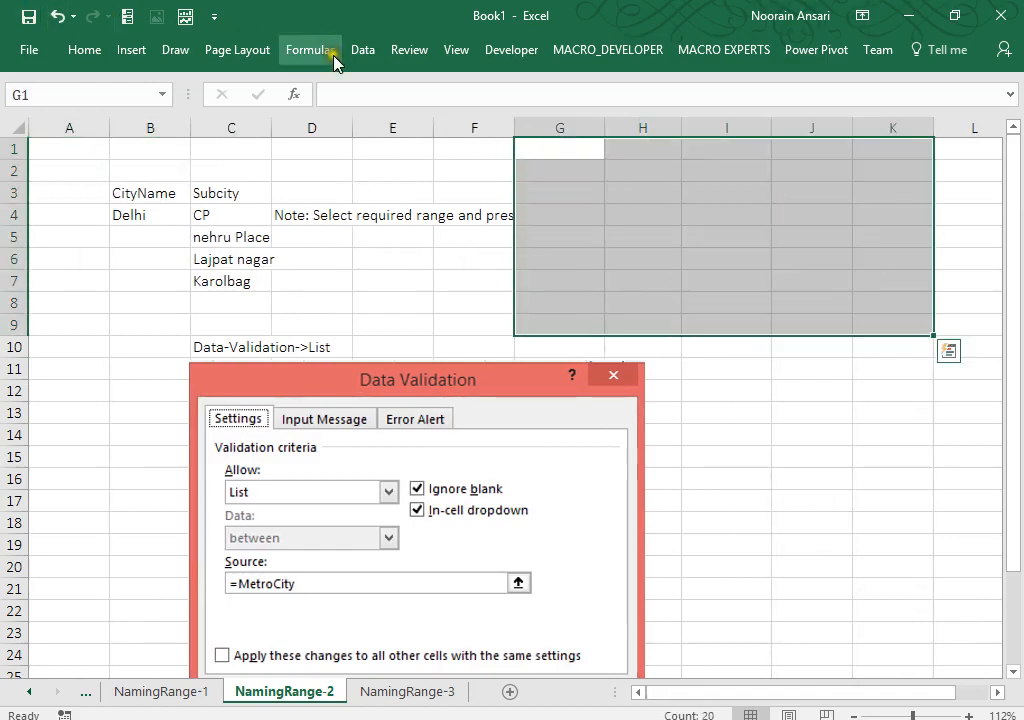
Step: Set the font colour of G1:K9 to black to reveal the city and subcity names
left_click(86, 50)
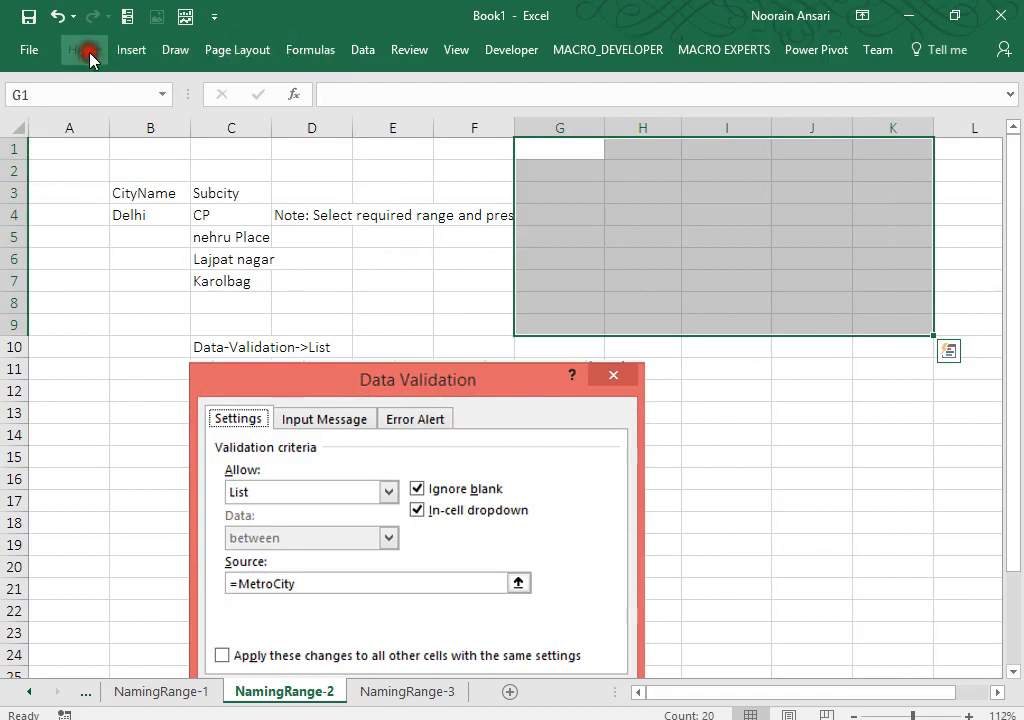
left_click(283, 119)
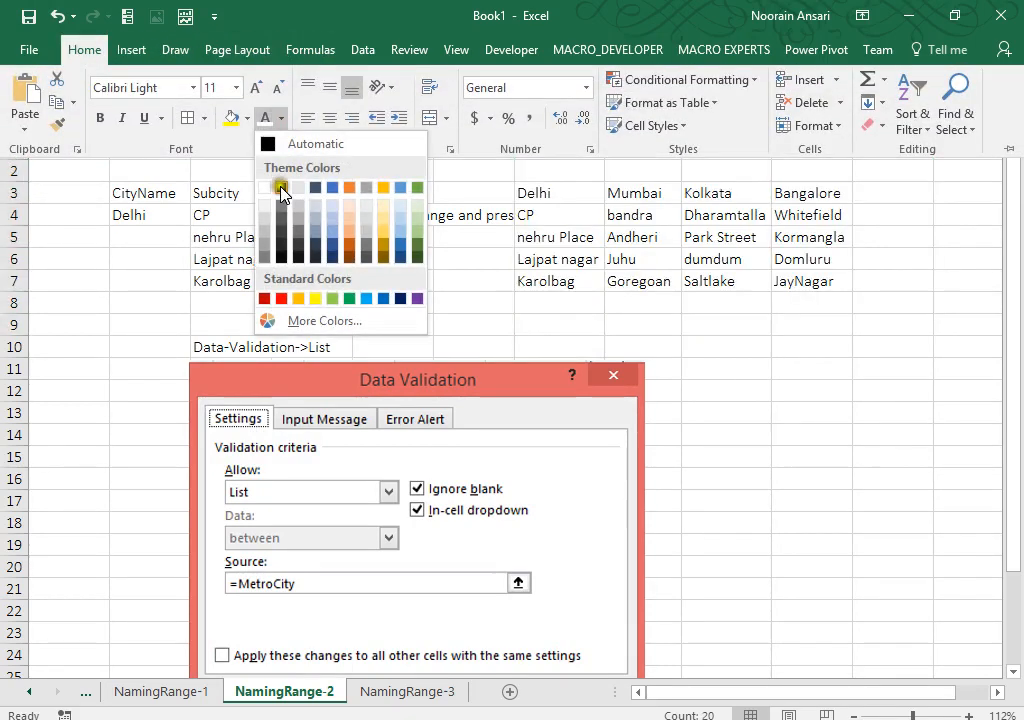
left_click(280, 192)
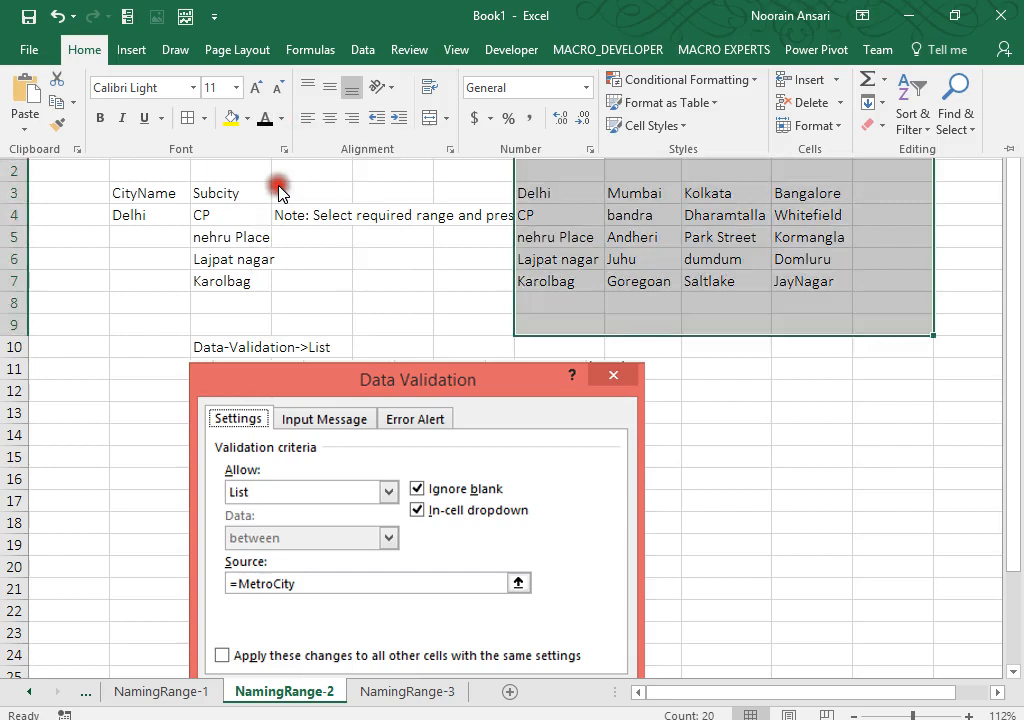
Step: Convert G3:J7, the Delhi, Mumbai, Kolkata and Bangalore lists, into a table with headers
left_click(540, 191)
key("ctrl+shift+Right")
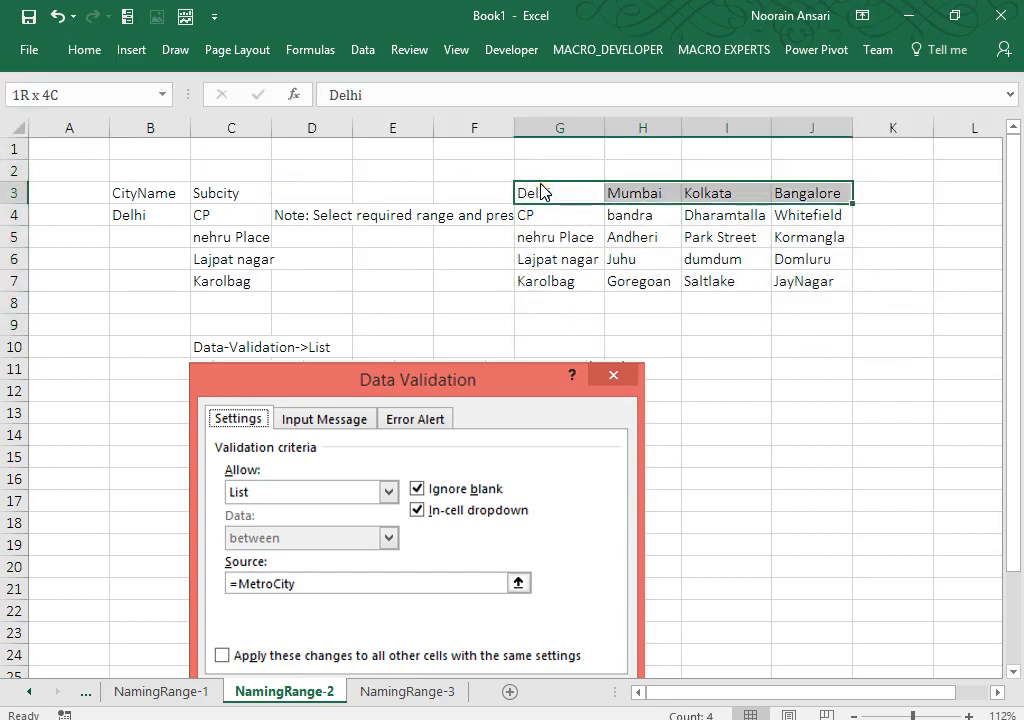
key("ctrl+shift+Down")
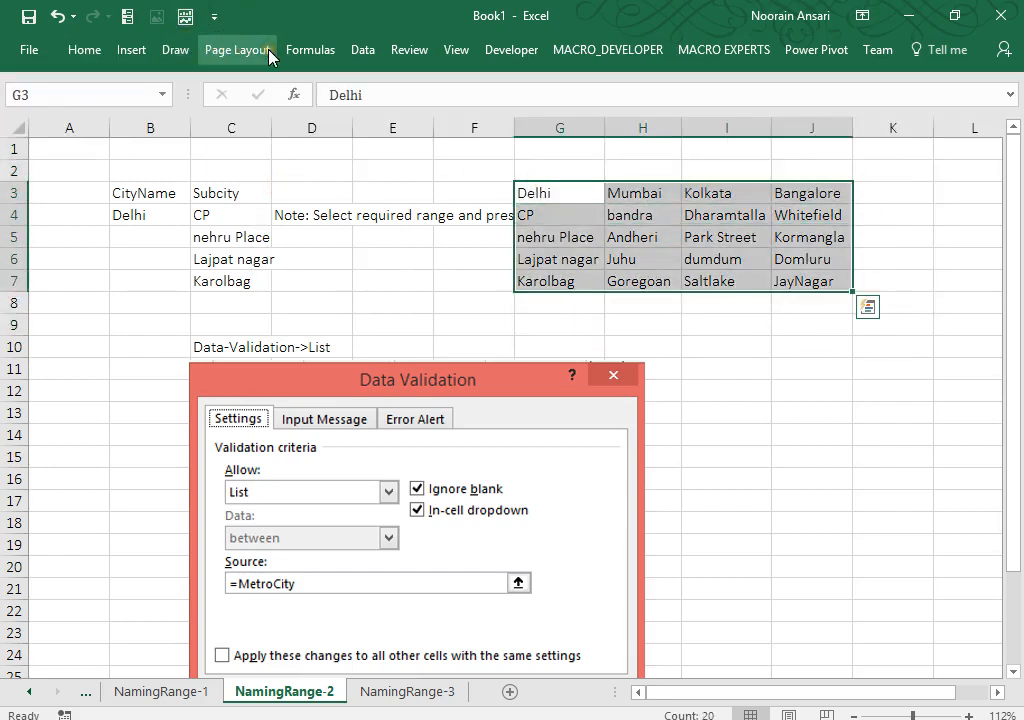
key("ctrl+t")
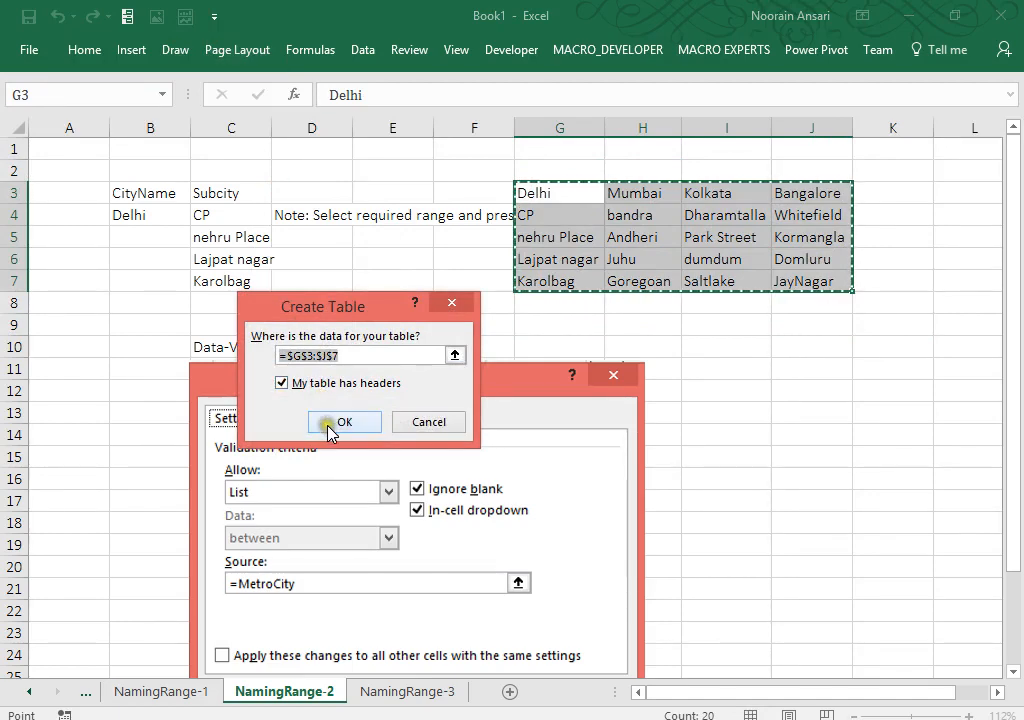
left_click(328, 424)
Step: Check the B4 city dropdown and the C4 INDIRECT formula, then select G8 below Delhi
left_click(545, 296)
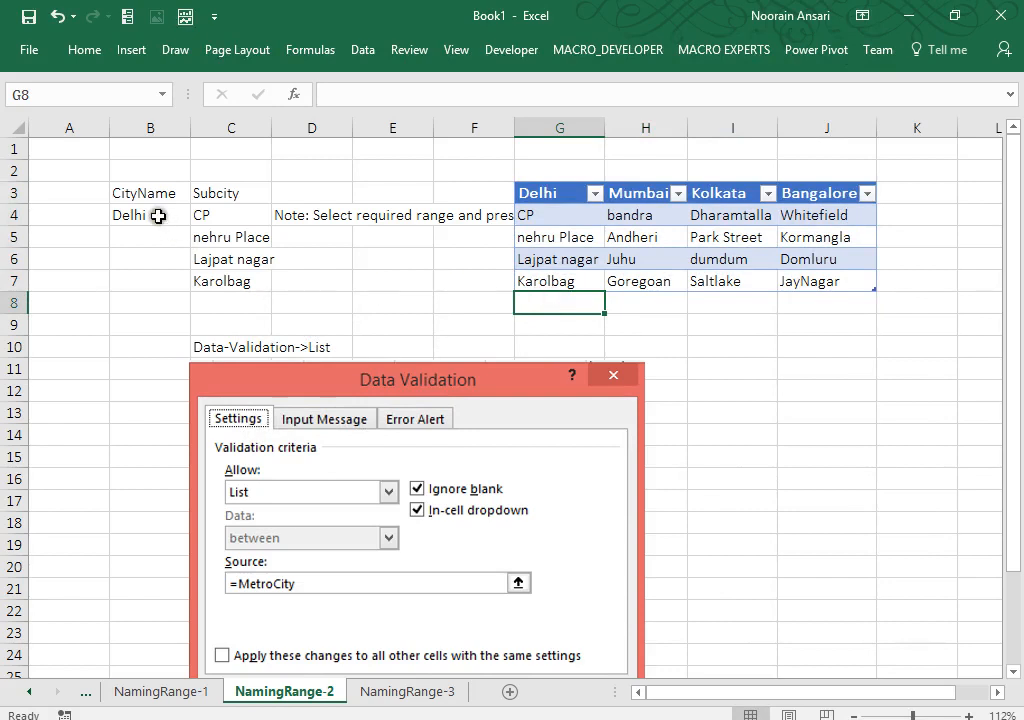
left_click(153, 215)
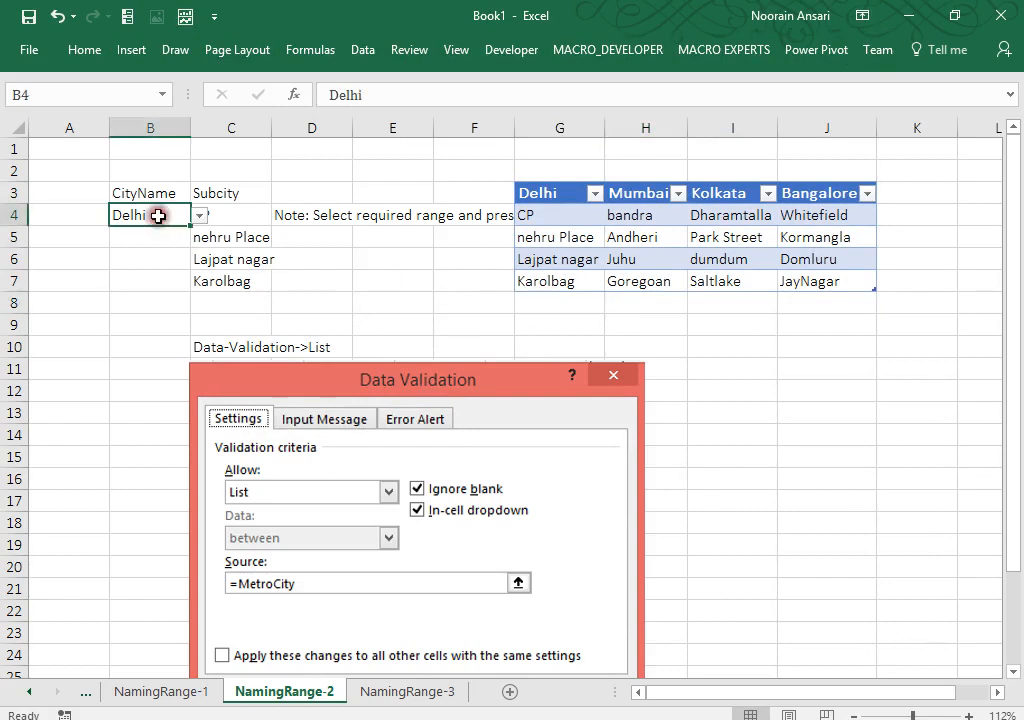
left_click(237, 217)
left_click(552, 299)
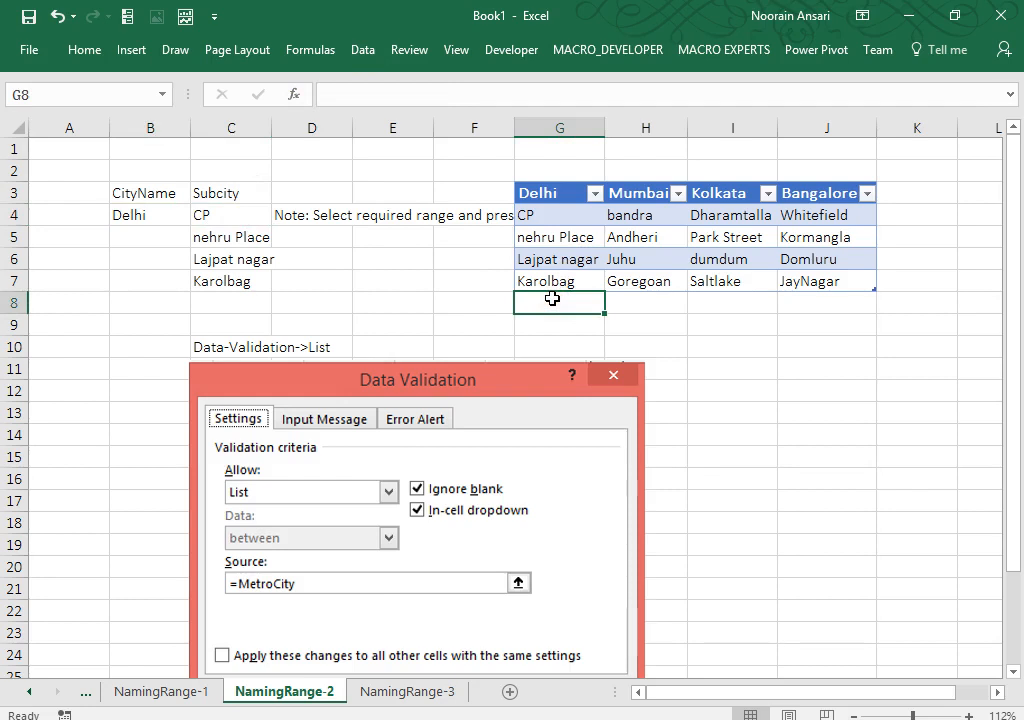
Step: Add New Ashok Nagar in G8 under the Delhi list
type("New Ashok N")
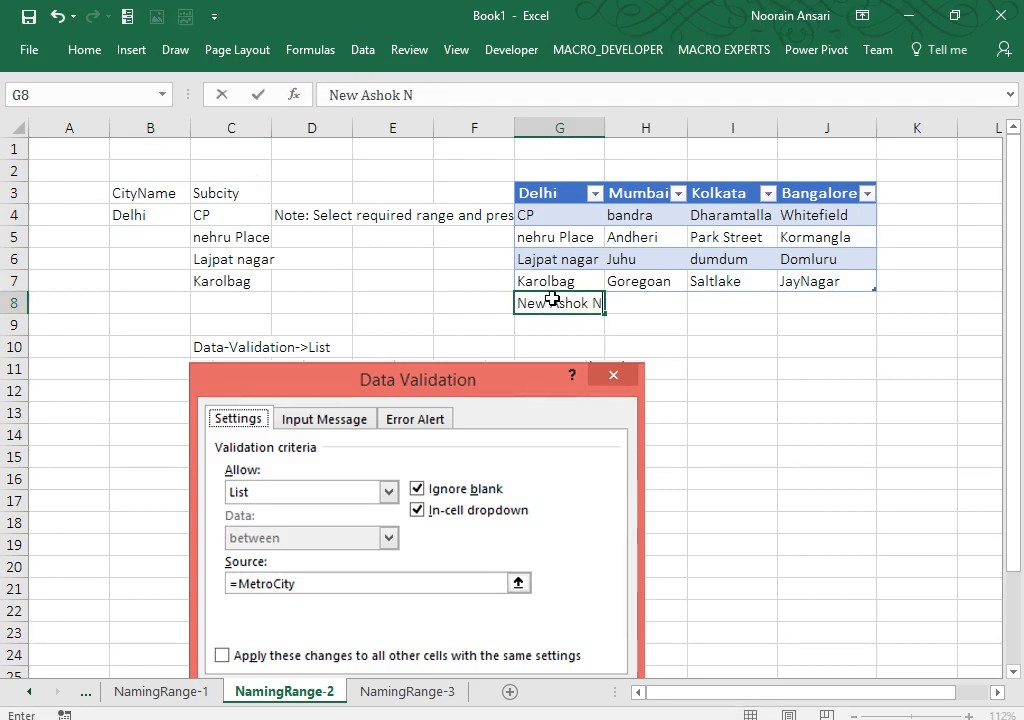
type("agar")
key("Return")
left_click(552, 299)
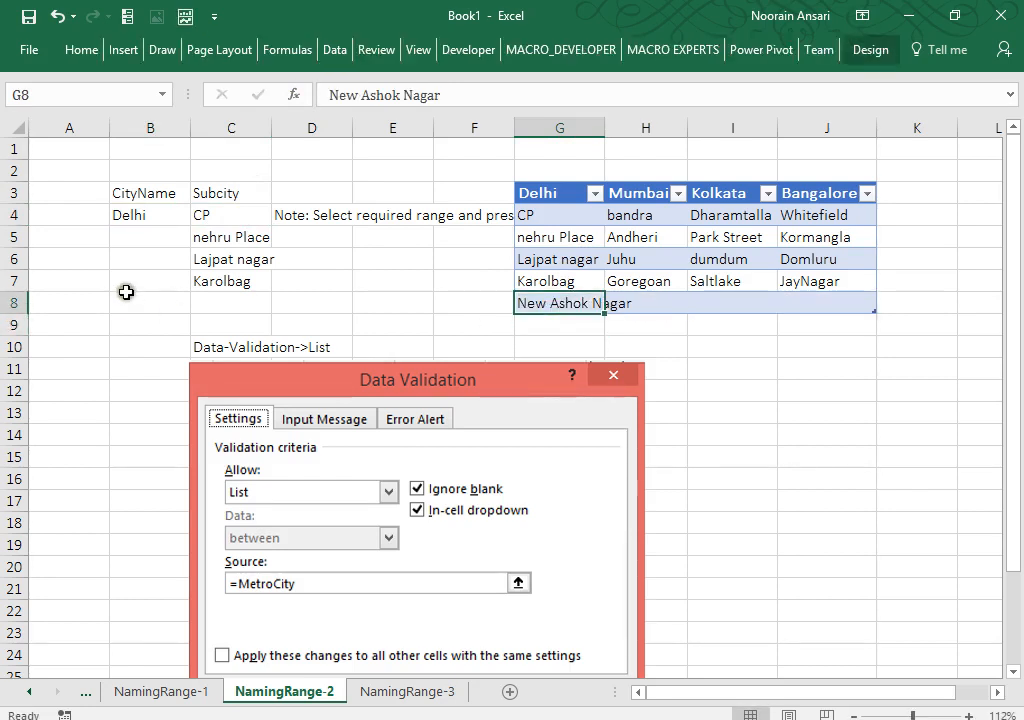
Step: Re-enter =INDIRECT(B4) as an array formula across C4:C8, then go to NamingRange-3
left_click(226, 212)
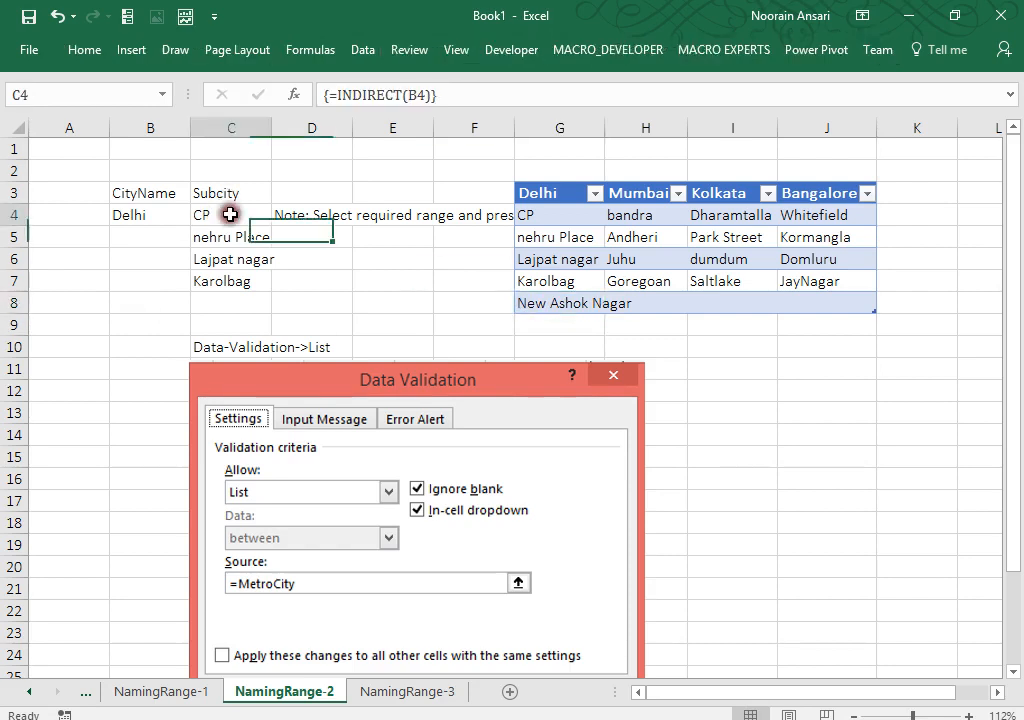
key("shift+Down")
key("shift+Down")
key("shift+Down")
key("shift+Down")
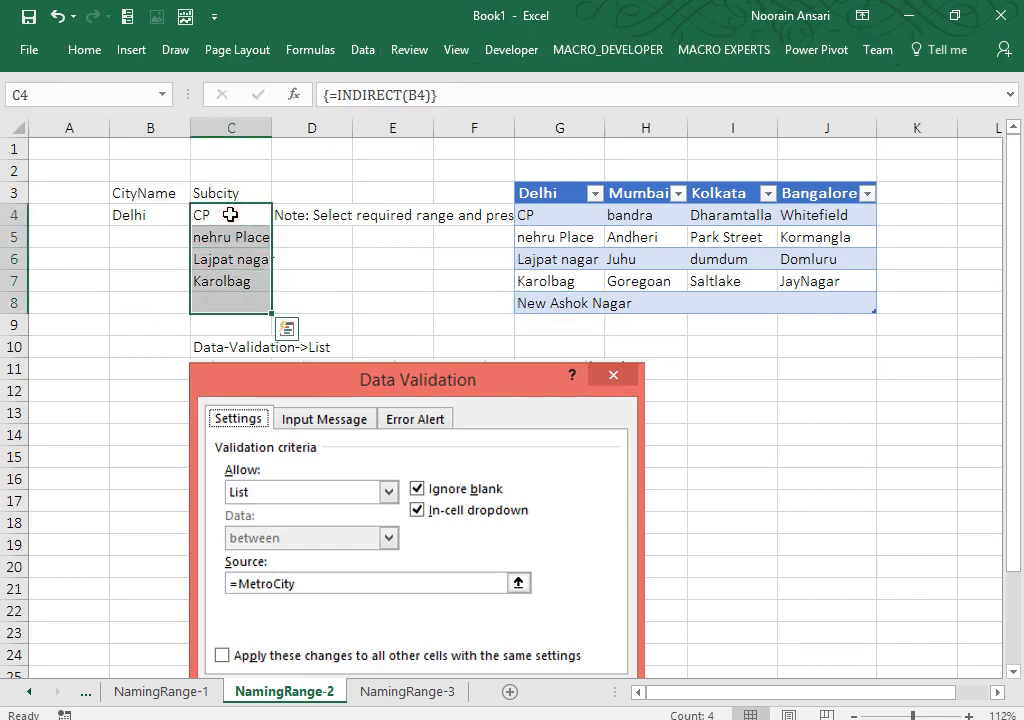
key("Right")
key("Right")
key("Right")
key("Right")
key("shift+Down")
key("shift+Down")
key("shift+Down")
key("shift+Down")
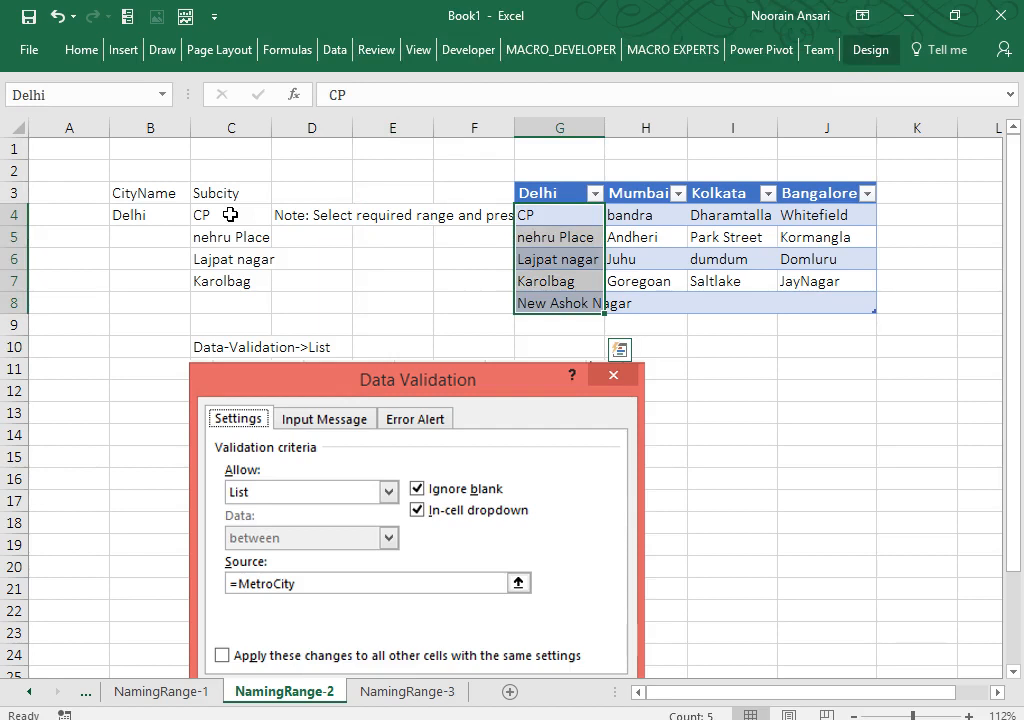
key("Left")
key("Right")
key("shift+Down")
key("shift+Down")
key("shift+Down")
key("shift+Down")
key("Left")
key("Left")
key("Left")
key("Left")
key("shift+Down")
key("shift+Down")
key("shift+Down")
key("shift+Down")
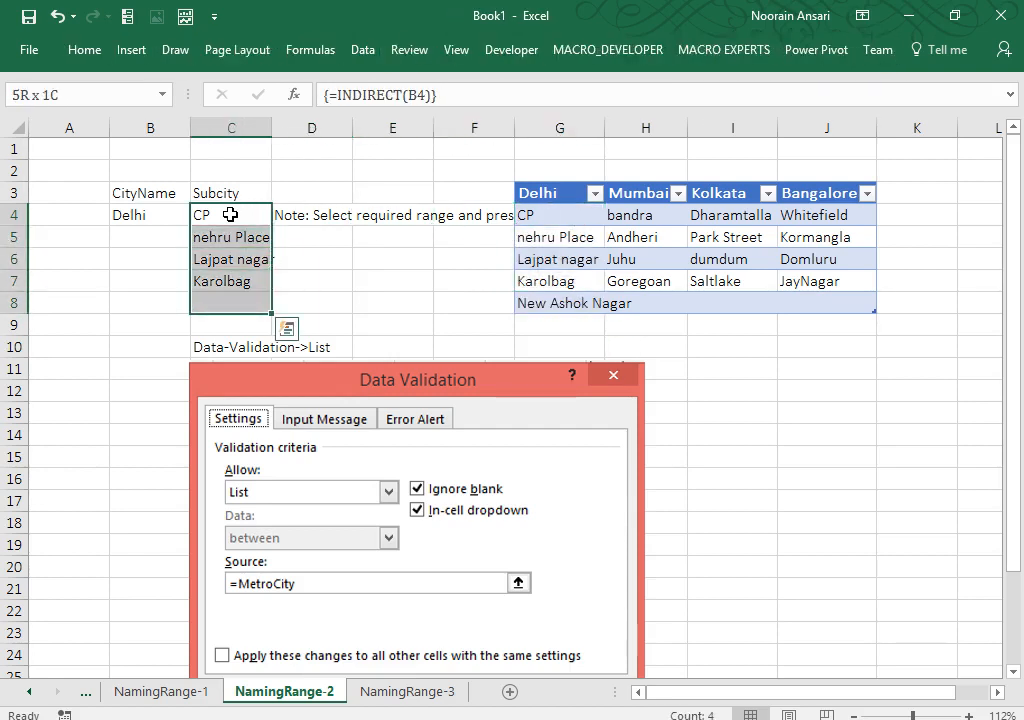
key("F2")
key("ctrl+shift+Return")
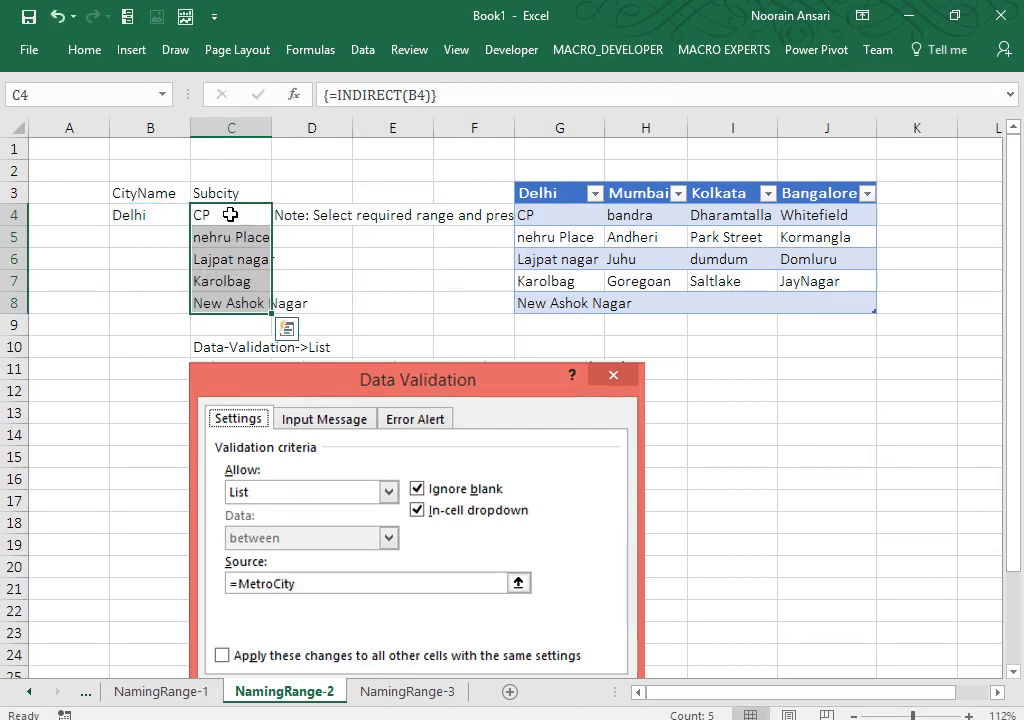
key("Right")
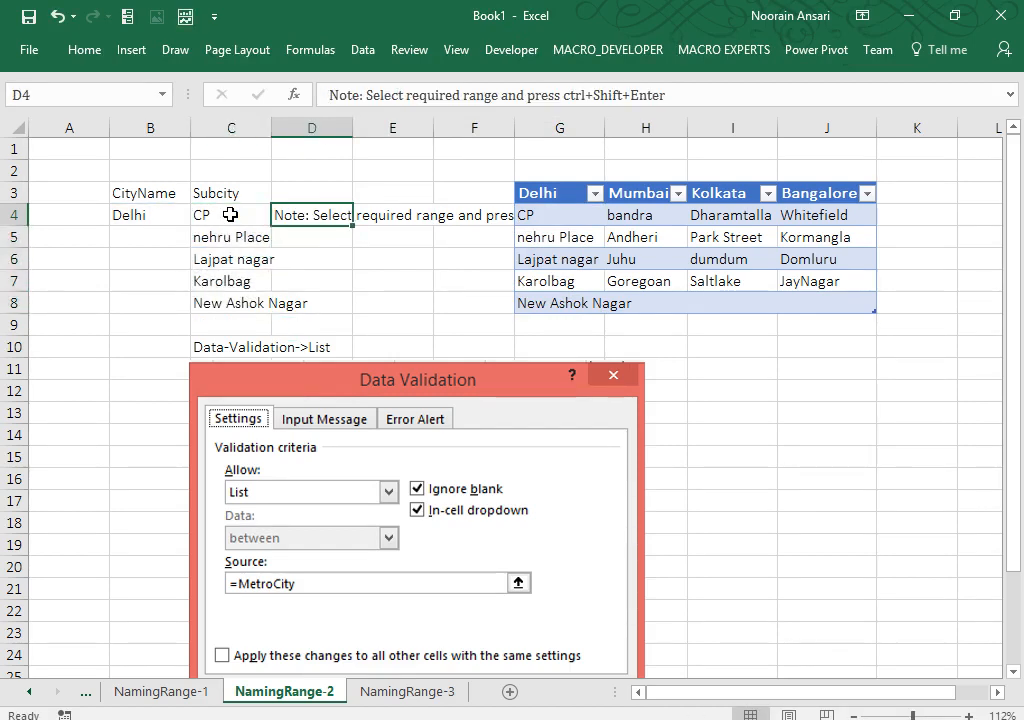
left_click(388, 692)
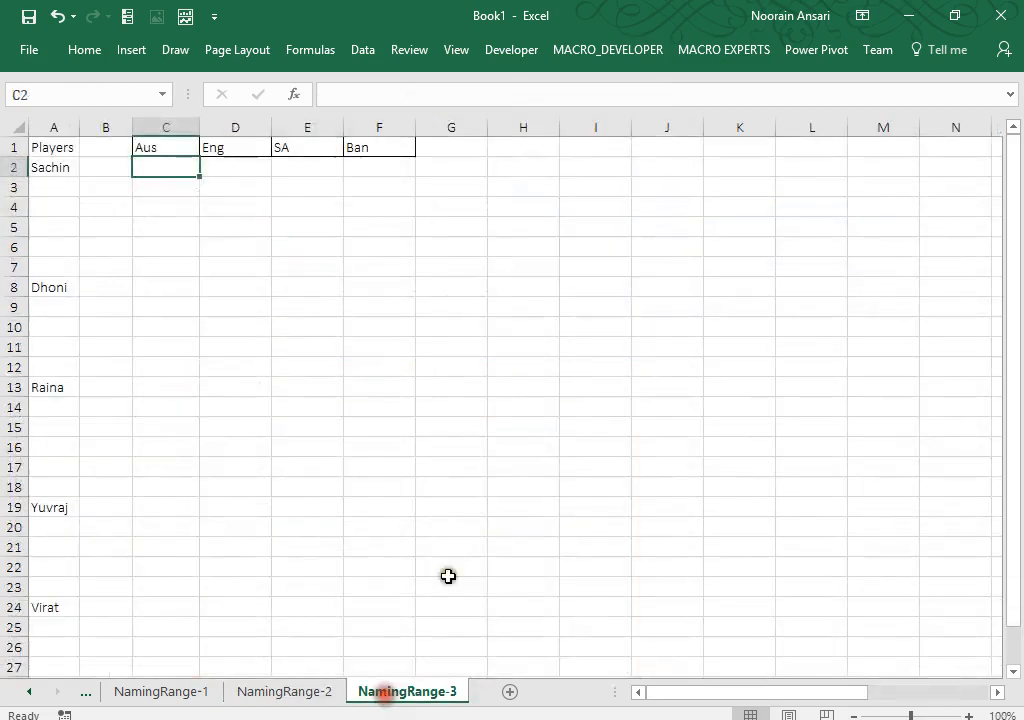
Step: Confirm New Ashok Nagar appears in the S4 subcity dropdown, keeping nehru Place selected
key("Right")
key("Right")
key("Right")
key("Right")
key("Right")
key("Right")
key("Right")
key("Right")
key("Right")
key("Right")
key("Right")
key("Right")
key("Right")
key("Right")
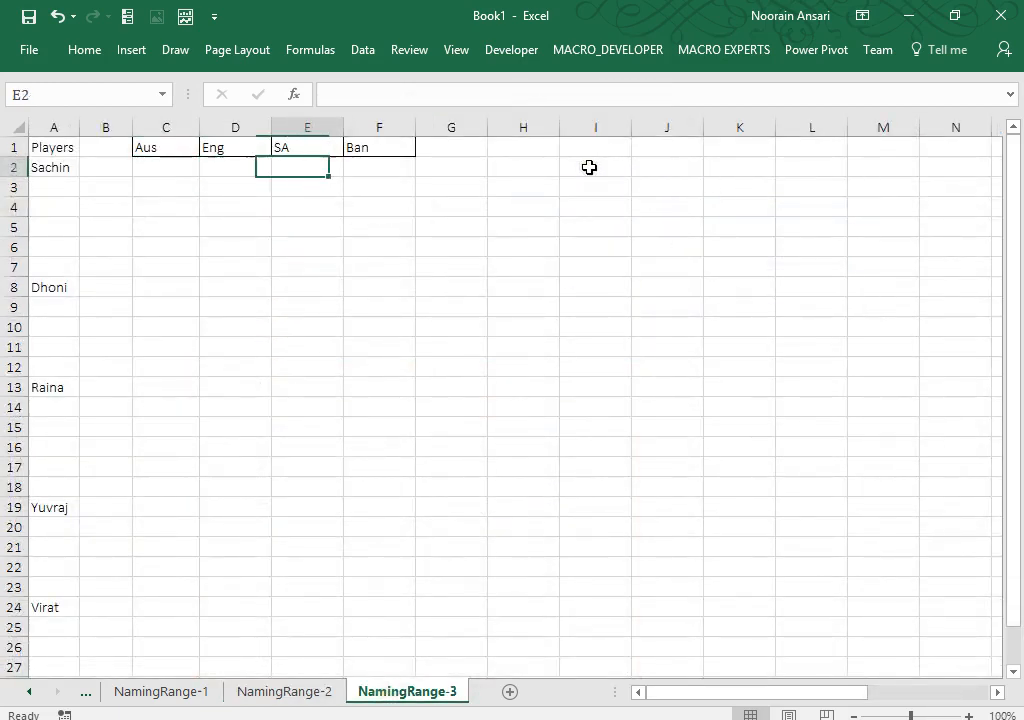
key("Right")
key("Right")
key("Right")
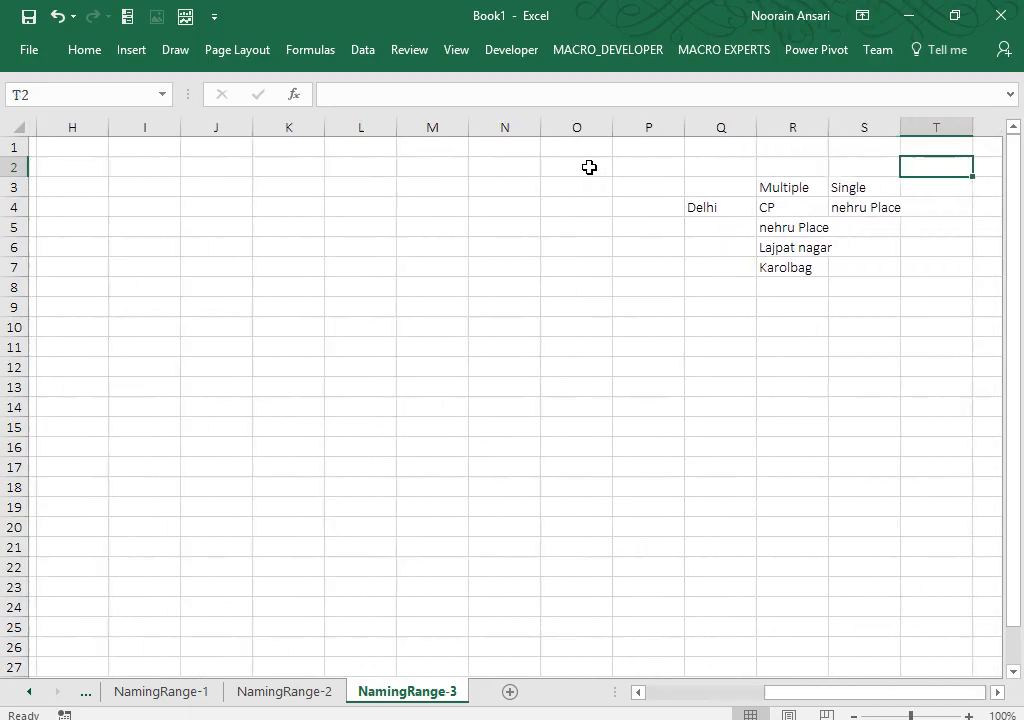
key("Down")
key("Left")
key("Left")
key("Down")
key("Right")
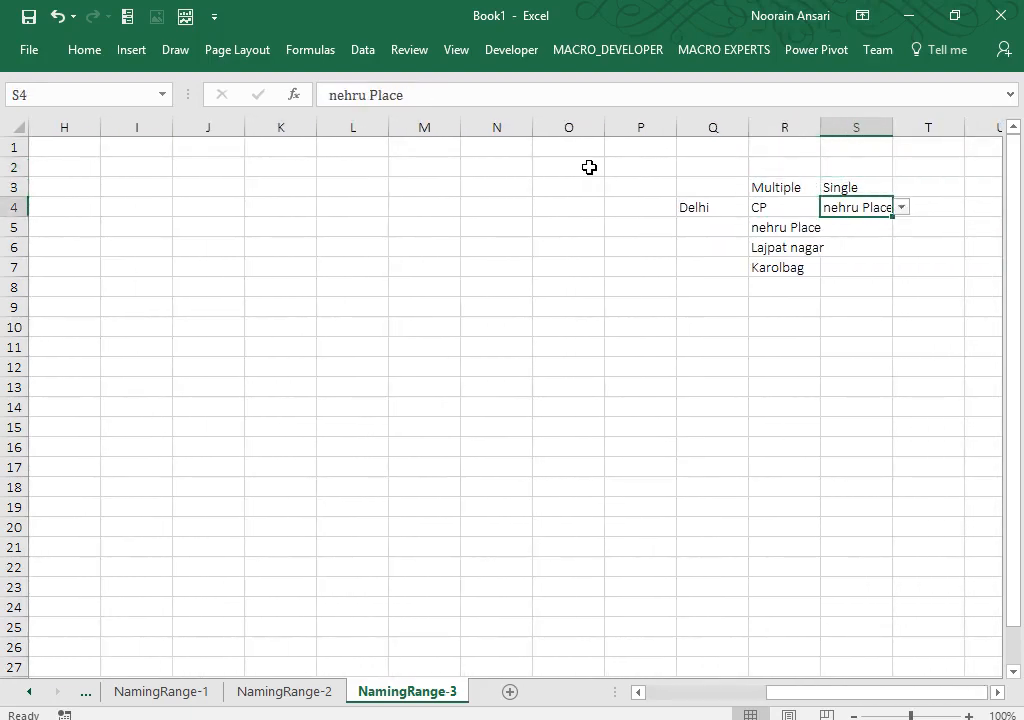
key("alt+Down")
key("Down")
key("Down")
key("Down")
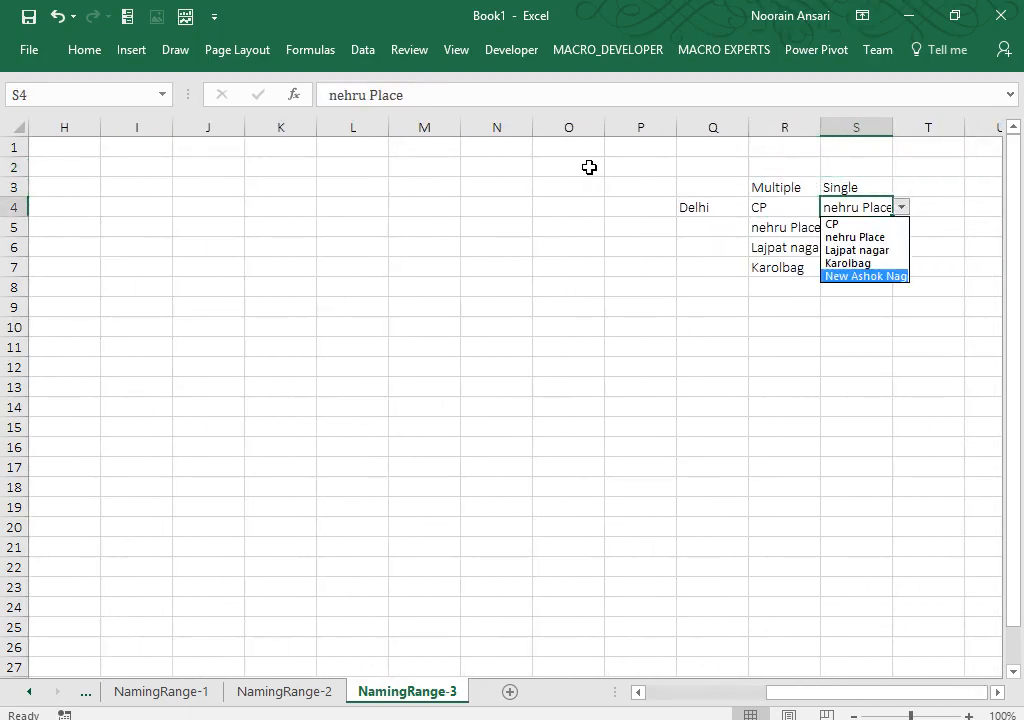
key("Escape")
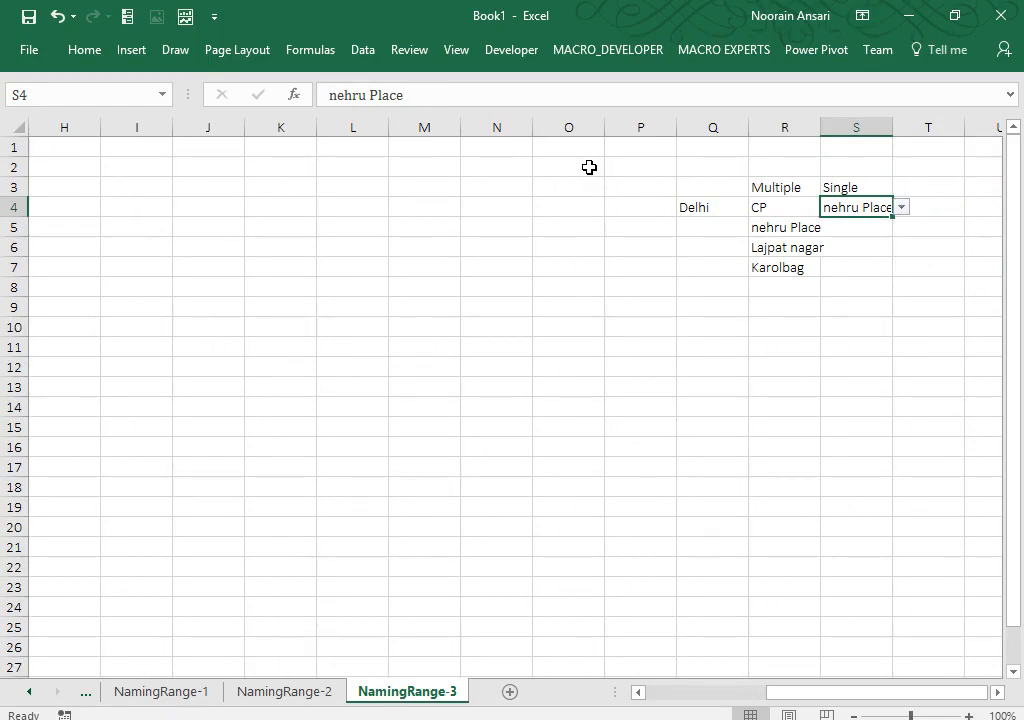
Step: Glance at NamingRange-2, then return to the Players table at A1 on NamingRange-3
left_click(744, 202)
left_click(282, 691)
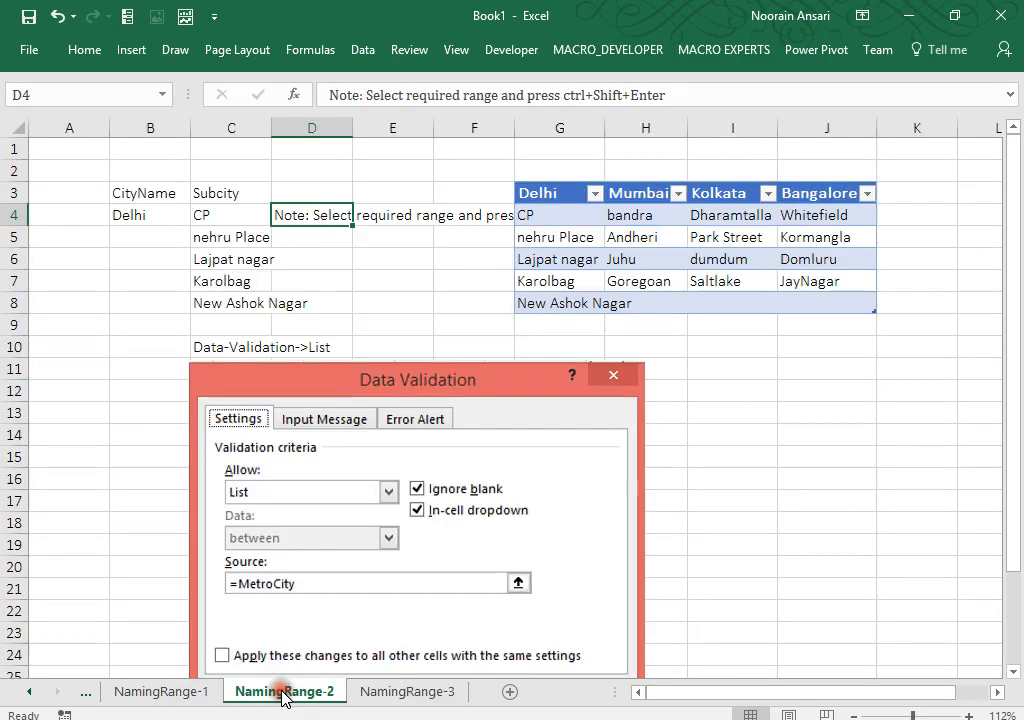
left_click(384, 700)
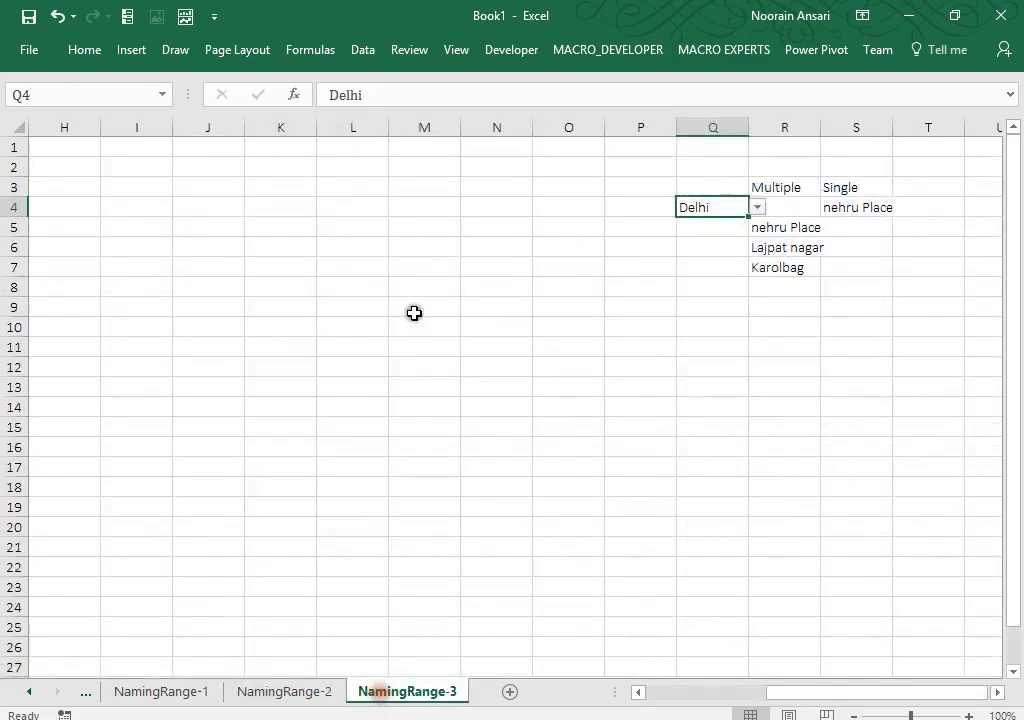
left_click(383, 349)
key("ctrl+Up")
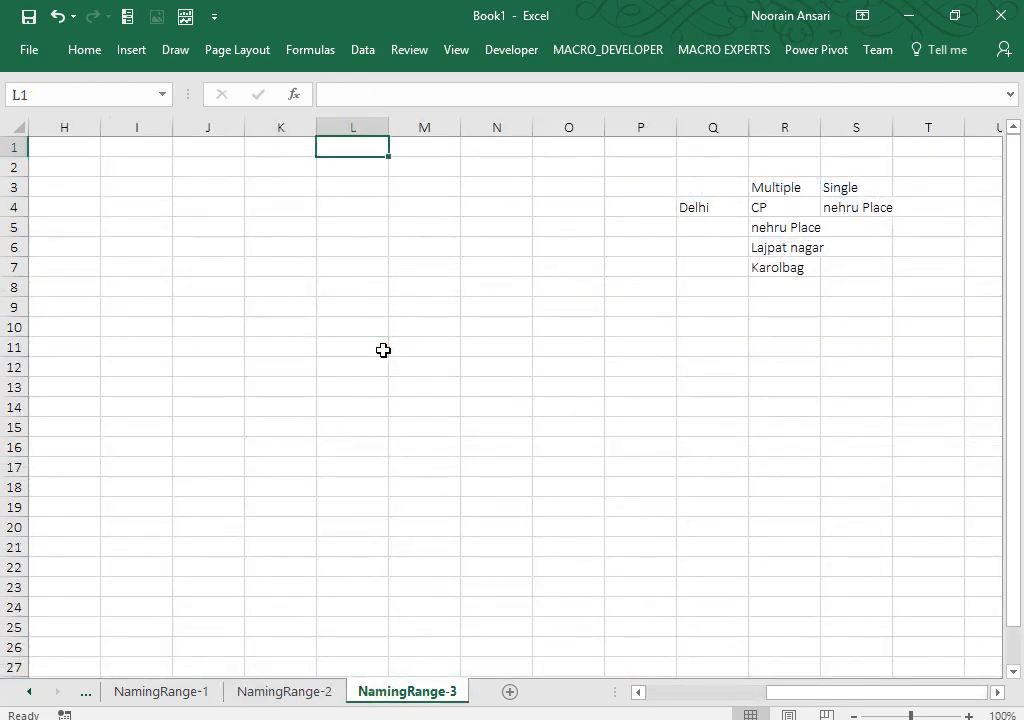
key("ctrl+Left")
key("ctrl+Left")
key("ctrl+Left")
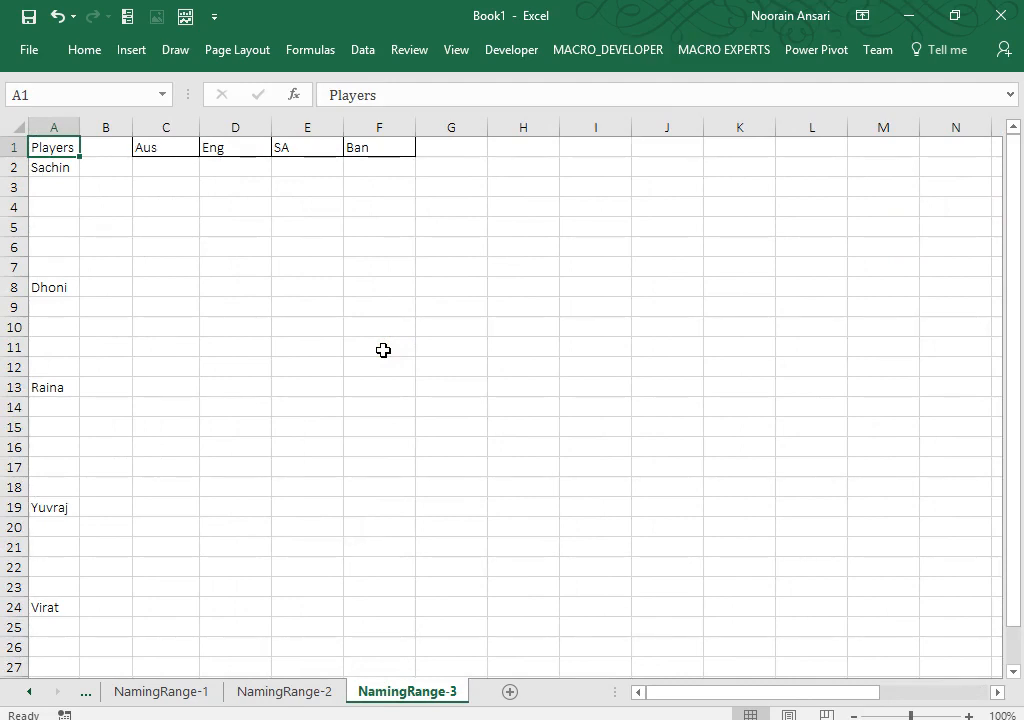
Step: Enter a =RANDBETWEEN(1,100) random score formula in C2
left_click(166, 163)
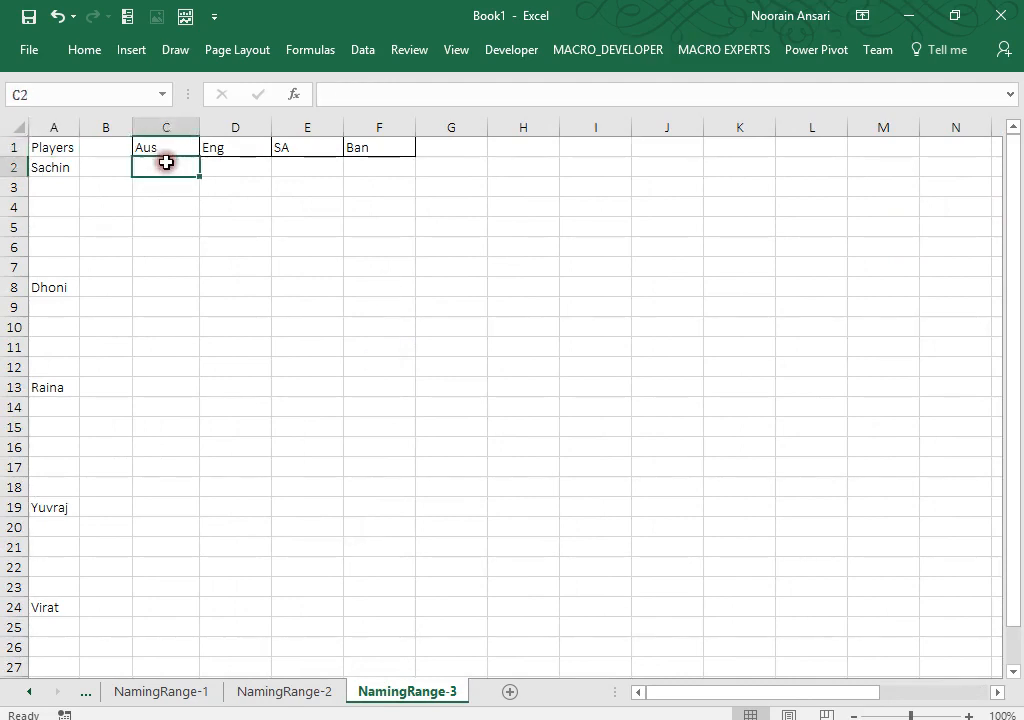
type("=rand")
key("Down")
key("Tab")
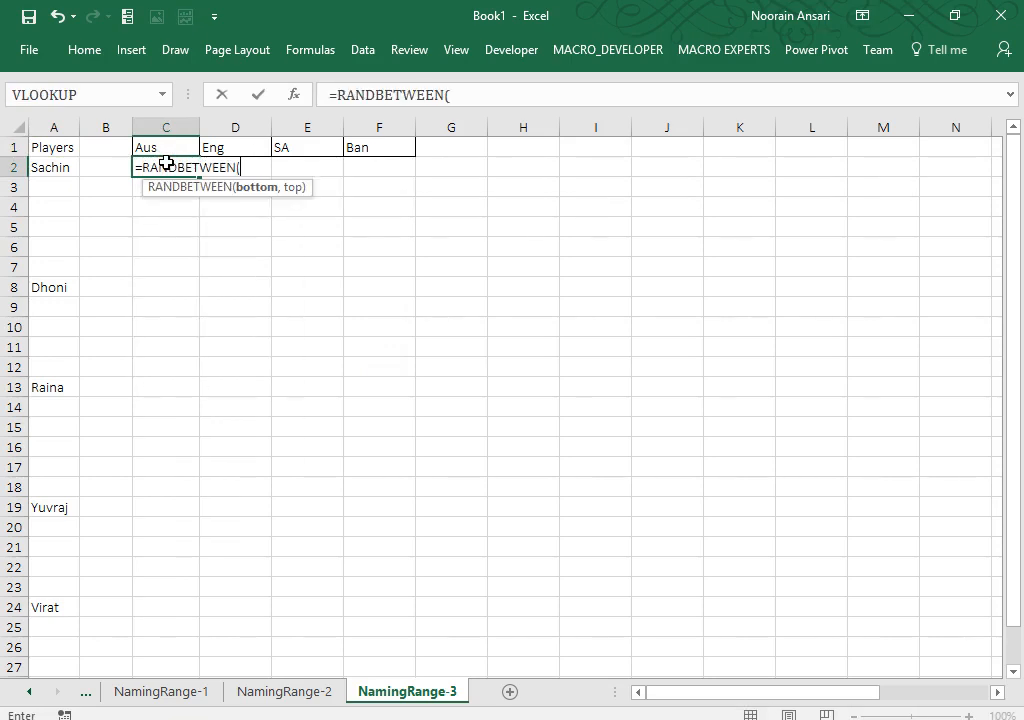
type("1,100")
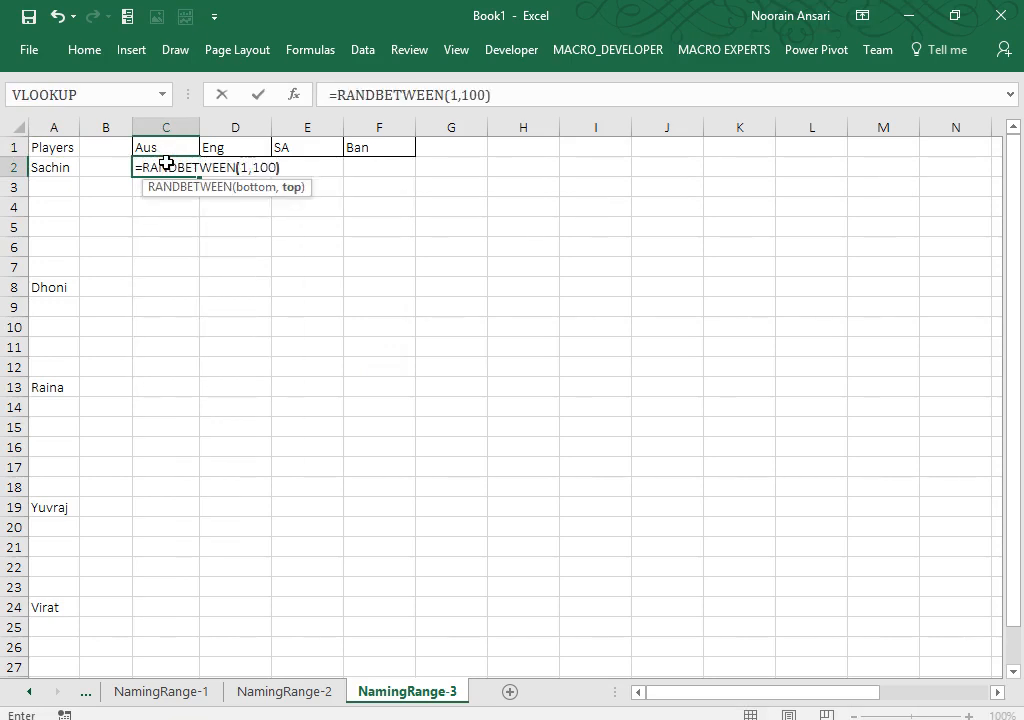
key("Return")
Step: Fill the random score formula through Sachin's block C2:F5
key("Up")
key("shift+Down")
key("shift+Down")
key("shift+Down")
key("shift+Down")
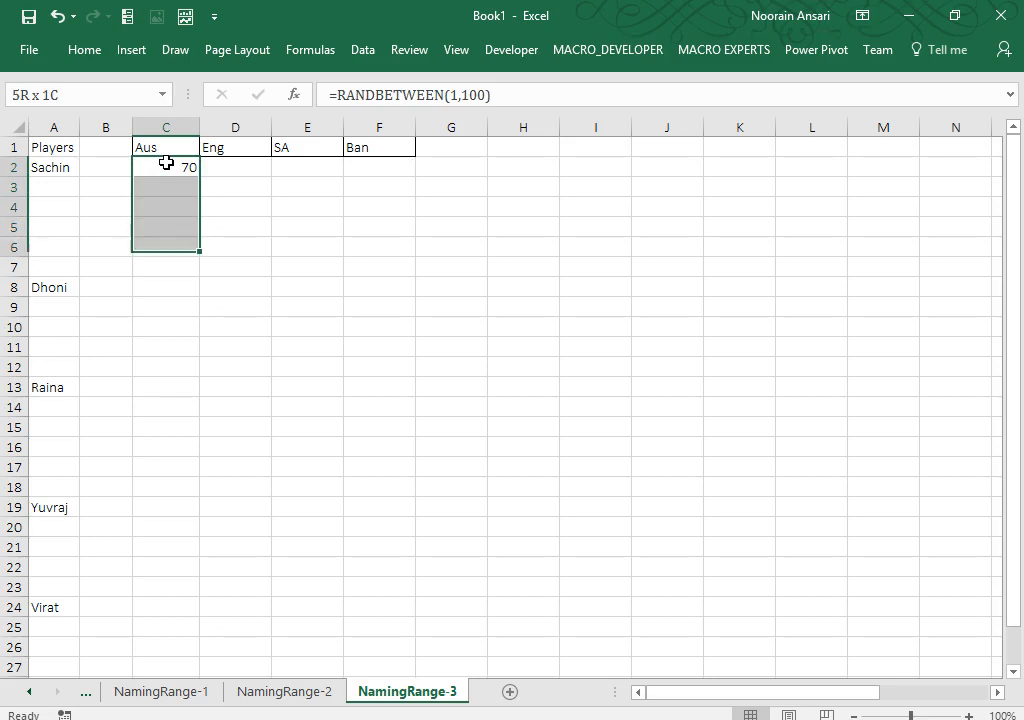
key("shift+Up")
key("ctrl+d")
key("shift+Right")
key("shift+Right")
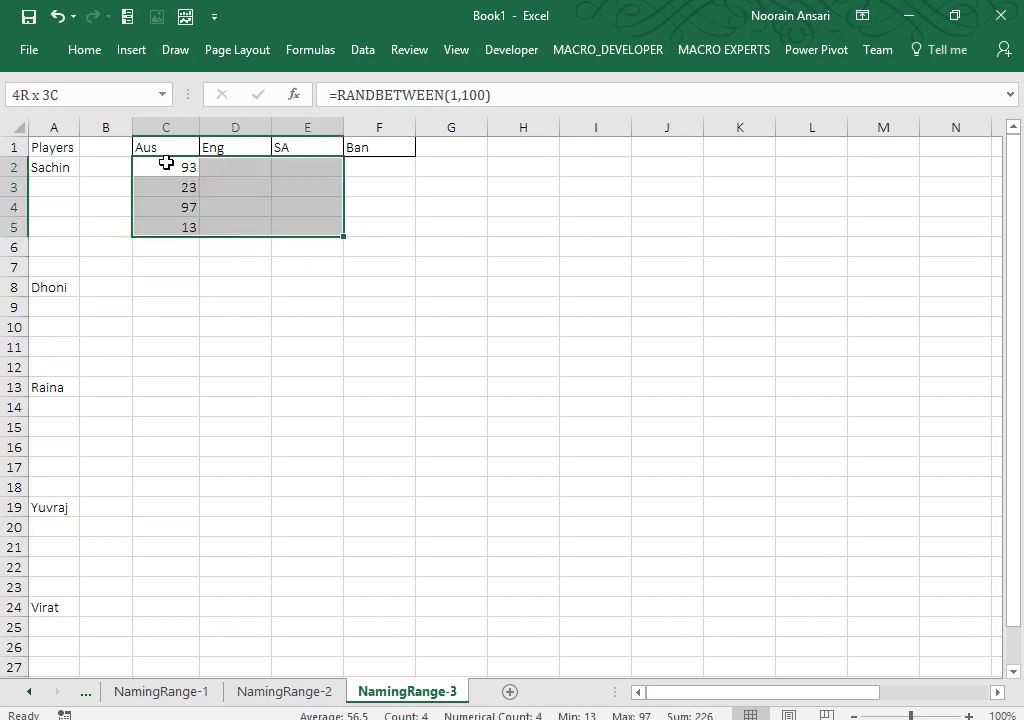
key("shift+Right")
key("ctrl+r")
Step: Copy Sachin's score block into the Dhoni, Raina, Yuvraj, Virat and Sahbag blocks
left_click(166, 163)
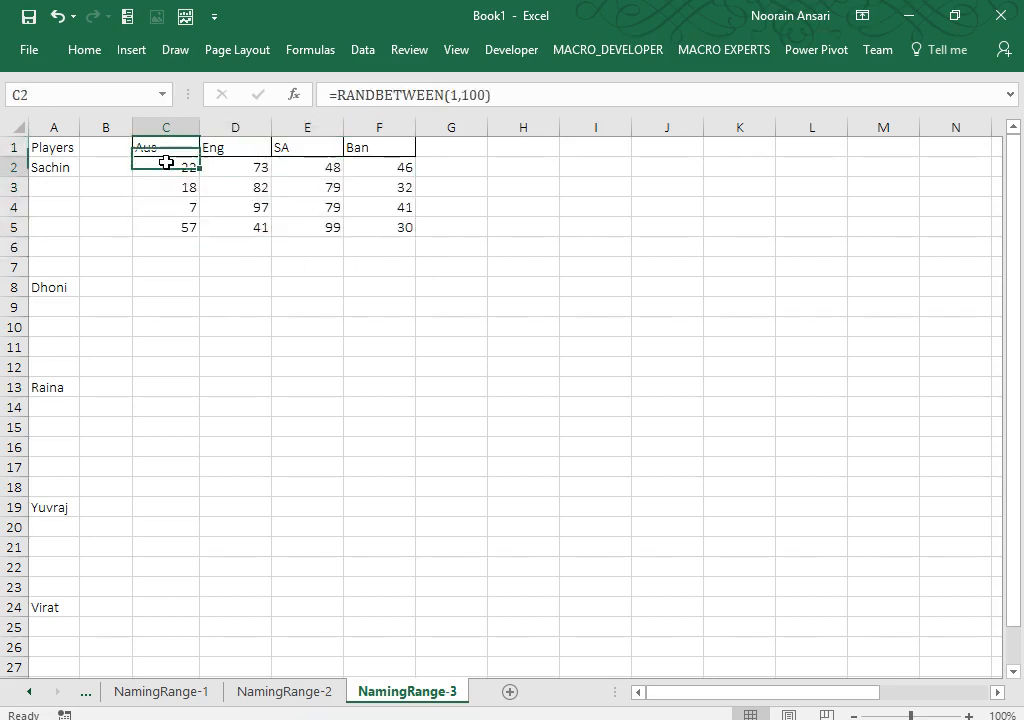
key("shift+Right")
key("shift+Right")
key("shift+Right")
key("shift+Down")
key("shift+Down")
key("shift+Down")
key("ctrl+c")
key("Down")
key("Down")
key("Down")
key("Down")
key("Down")
key("Down")
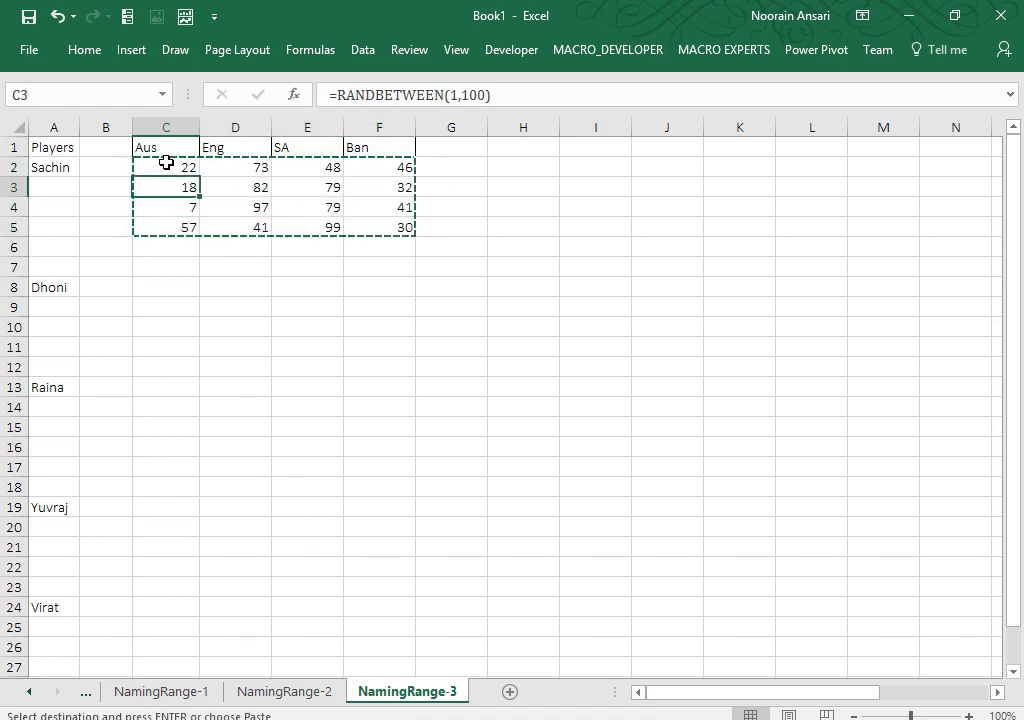
key("ctrl+v")
key("Down")
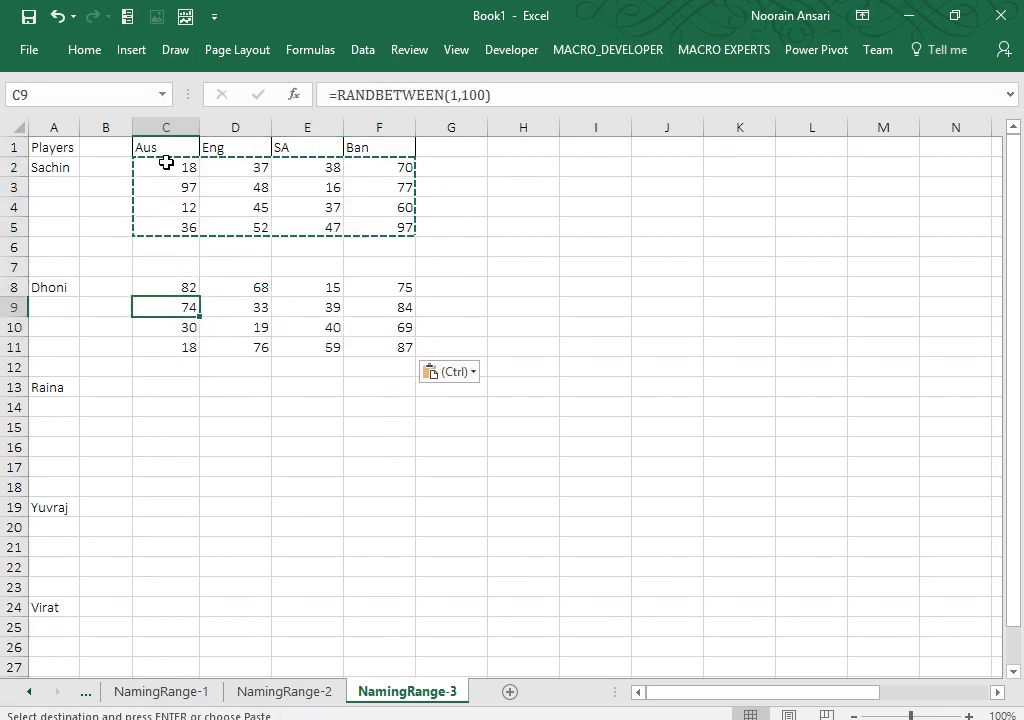
key("Down")
key("Down")
key("Down")
key("Down")
key("Down")
key("Up")
key("ctrl+v")
key("Down")
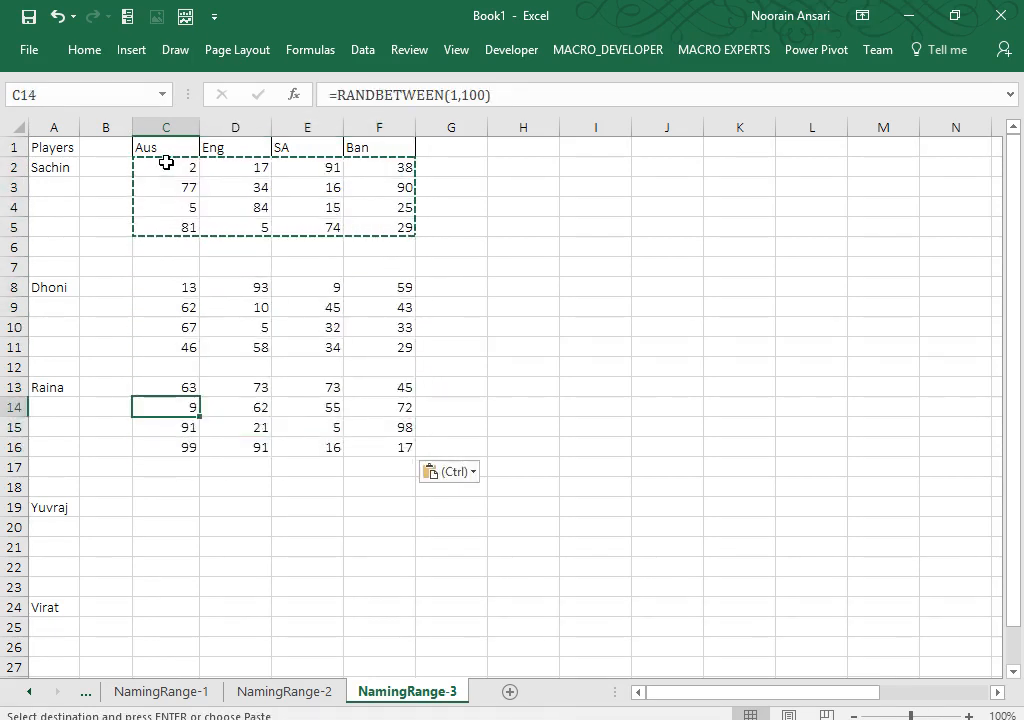
key("Down")
key("Down")
key("Down")
key("Down")
key("Down")
key("ctrl+v")
key("Down")
key("Down")
key("Down")
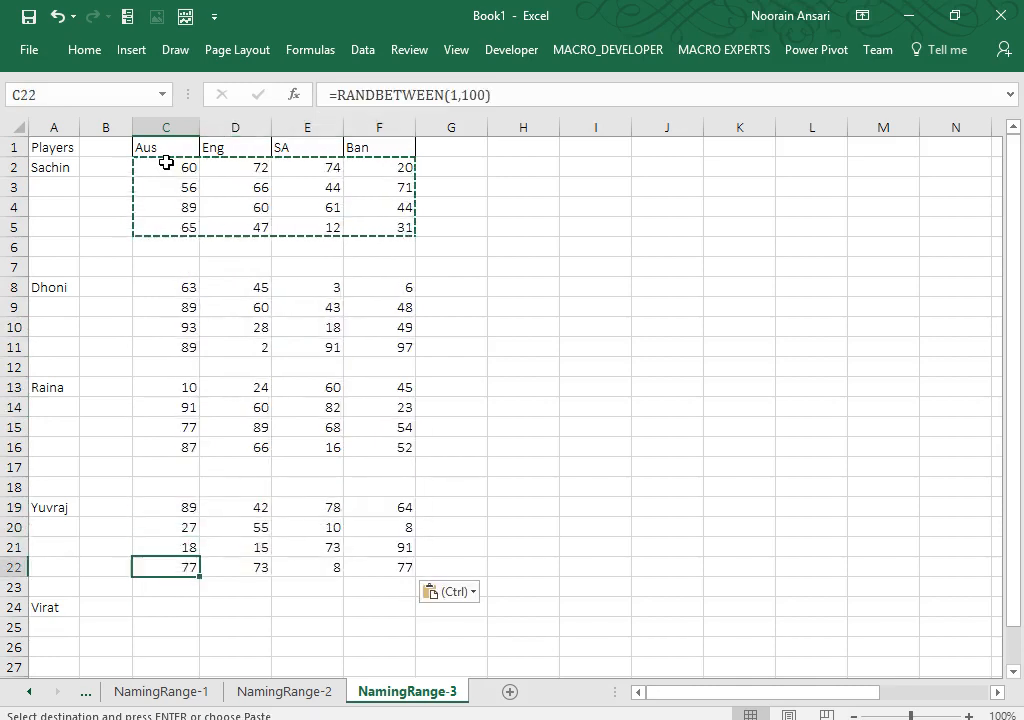
key("Down")
key("Down")
key("ctrl+v")
key("Down")
key("Down")
key("Down")
key("Down")
key("Down")
key("Down")
key("Down")
key("Down")
key("Down")
key("Down")
key("Down")
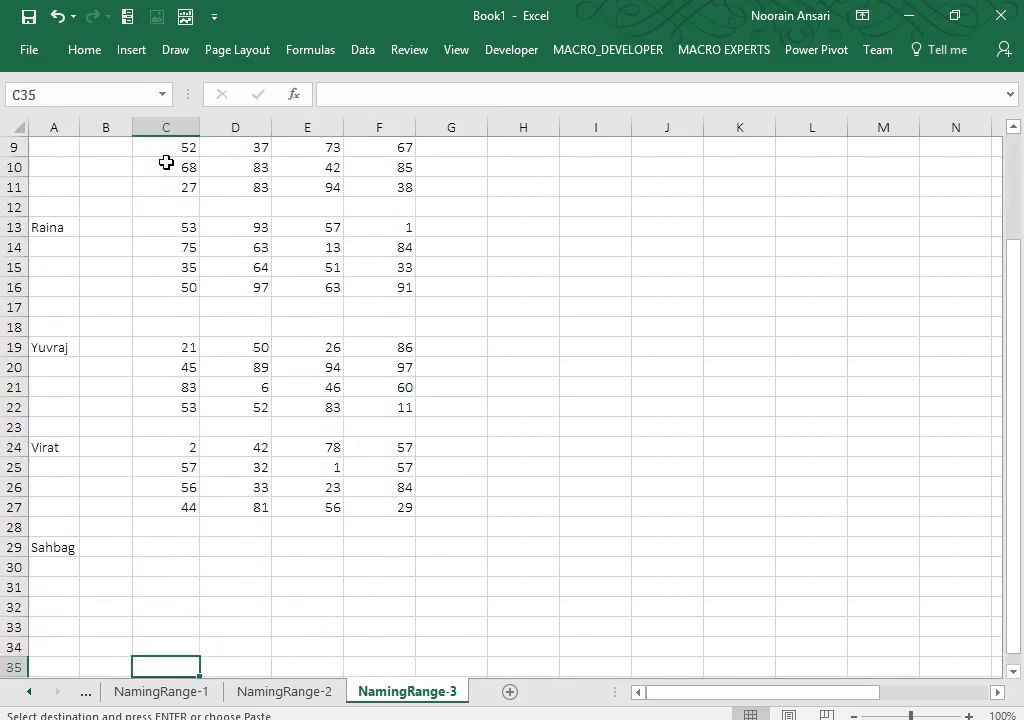
key("Up")
key("Up")
key("Up")
key("Up")
key("Up")
key("Up")
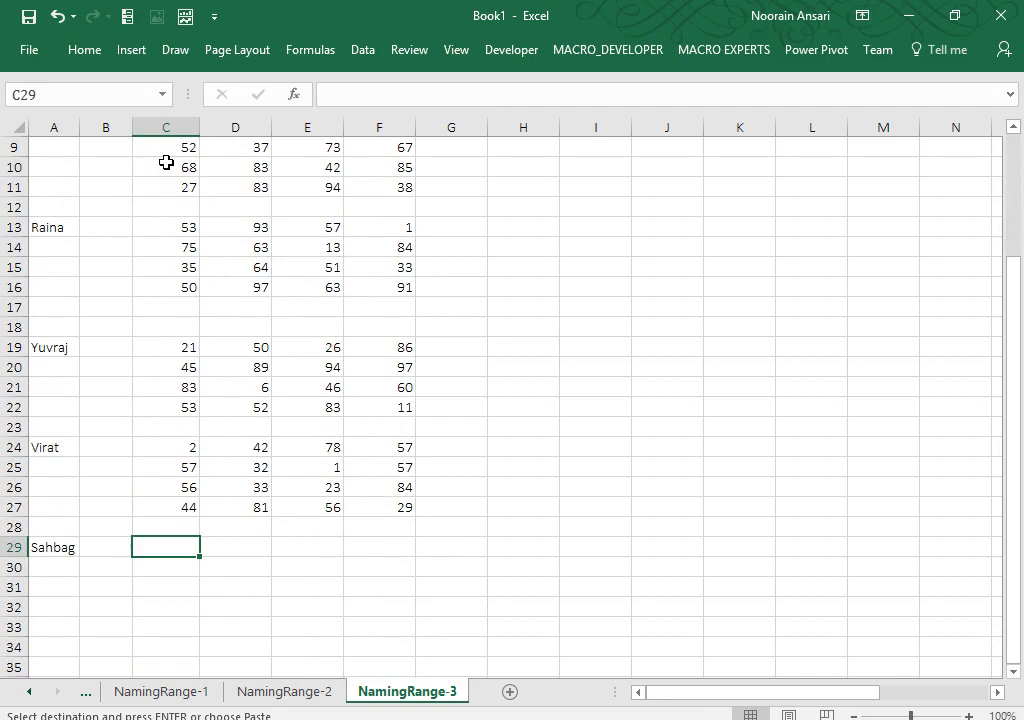
key("ctrl+v")
key("Up")
key("Up")
key("Up")
key("Up")
key("Up")
key("Up")
key("Up")
key("Up")
key("Up")
key("Up")
key("Up")
key("Up")
key("Up")
key("Up")
key("Up")
key("Up")
key("Up")
key("Up")
key("Up")
key("Up")
key("Up")
key("Up")
key("Up")
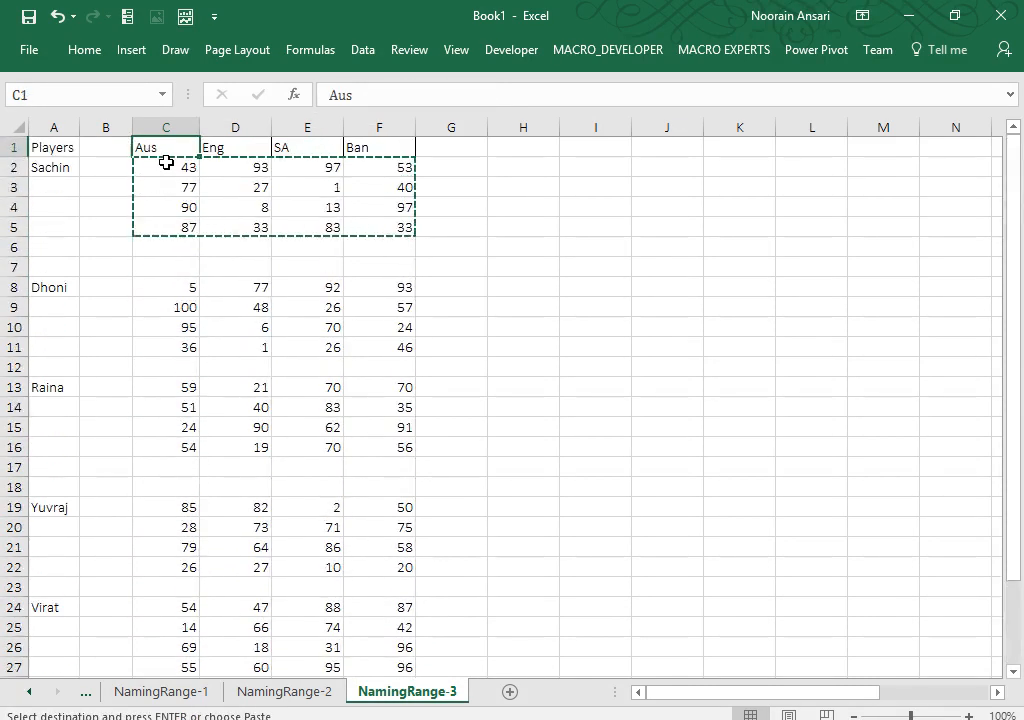
Step: Replace the formulas in C2:F32 with fixed values using Paste Special > Values
key("Down")
key("shift+Right")
key("shift+Right")
key("shift+Right")
key("shift+Down")
key("shift+Down")
key("shift+Down")
key("shift+Down")
key("shift+Down")
key("shift+Down")
key("shift+Down")
key("shift+Down")
key("shift+Down")
key("shift+Down")
key("shift+Down")
key("shift+Down")
key("shift+Down")
key("shift+Down")
key("shift+Down")
key("shift+Down")
key("shift+Down")
key("shift+Down")
key("shift+Down")
key("shift+Down")
key("shift+Down")
key("shift+Down")
key("shift+Down")
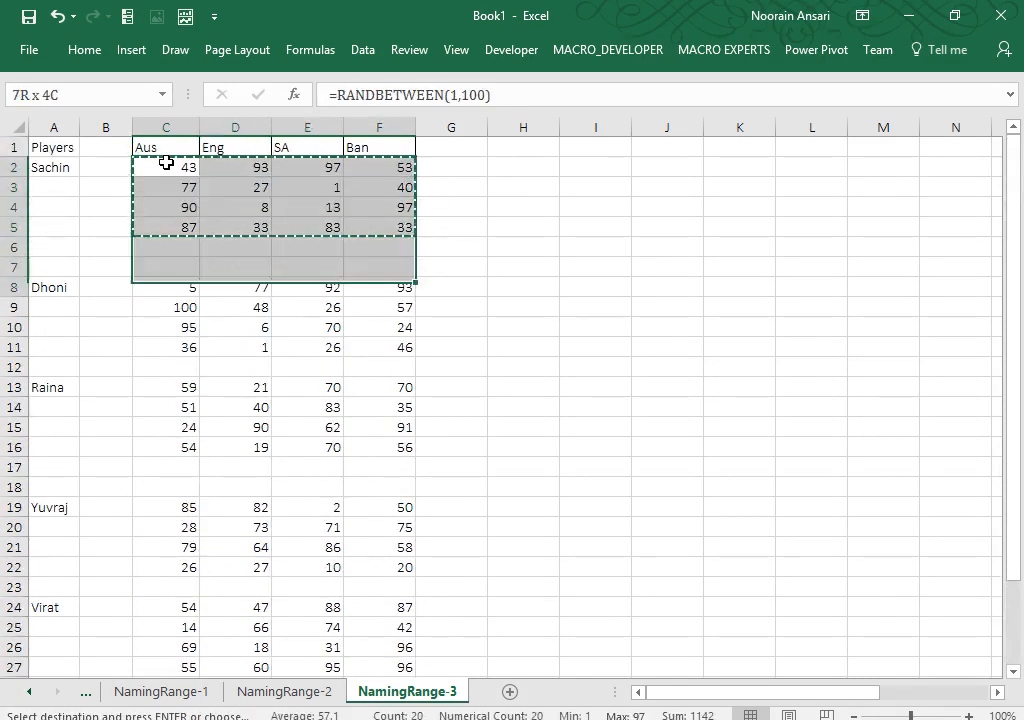
key("shift+Down")
key("shift+Down")
key("shift+Down")
key("shift+Down")
key("shift+Down")
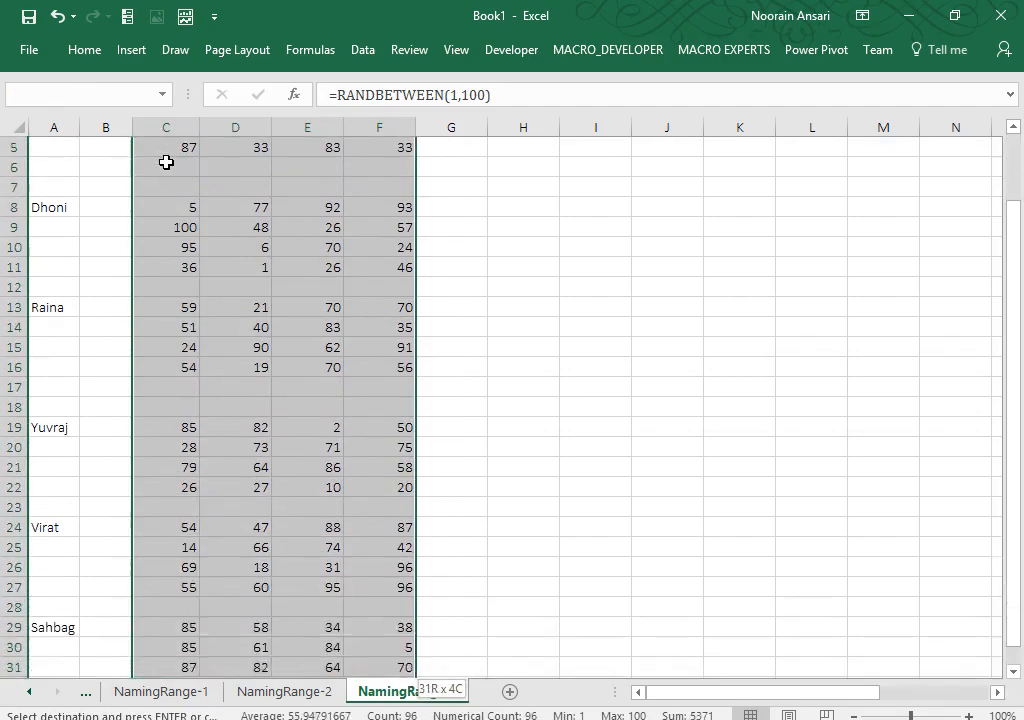
key("ctrl+shift+Down")
key("ctrl+shift+Up")
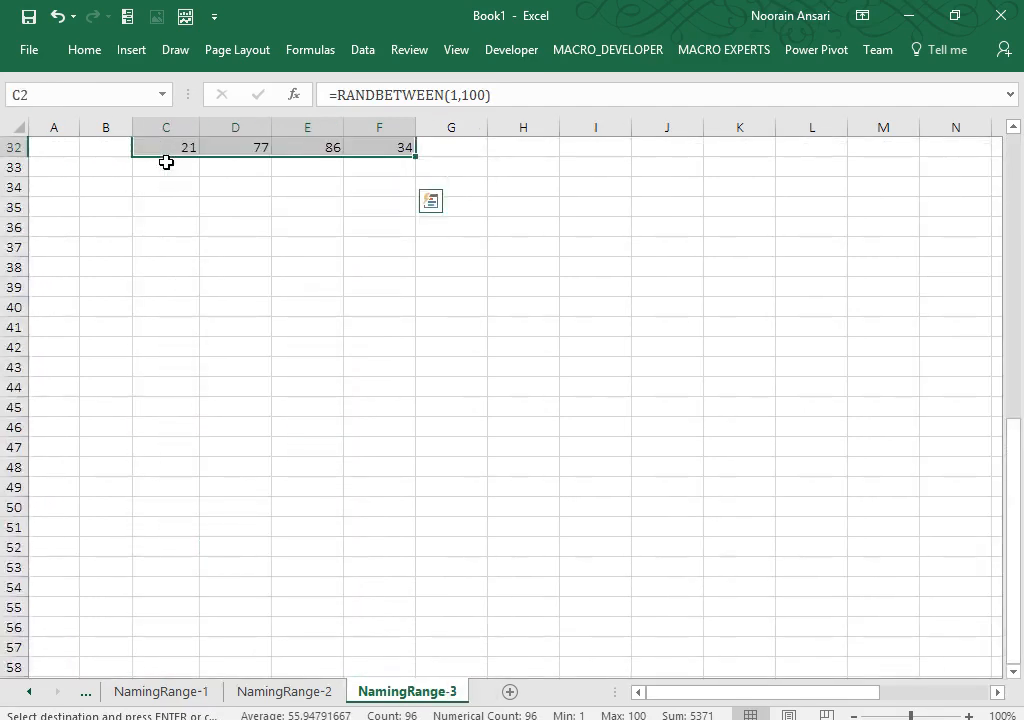
key("alt+e")
key("s")
key("v")
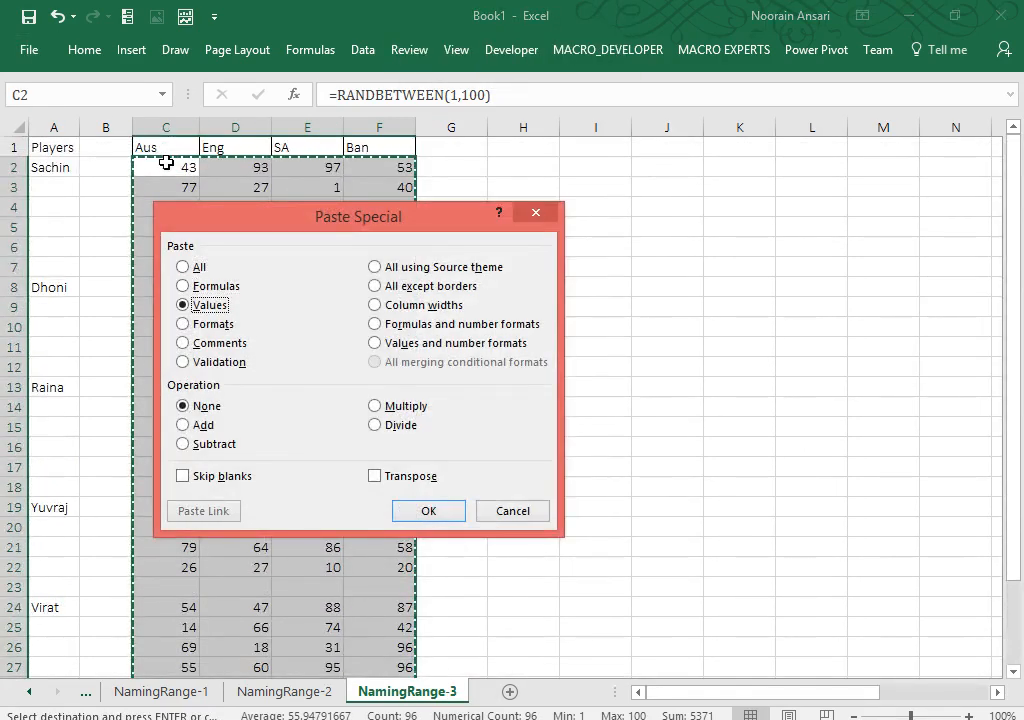
key("Return")
key("Escape")
Step: Select Sachin's score block C2:F5 to check the fixed values
left_click(166, 163)
key("ctrl+shift+Right")
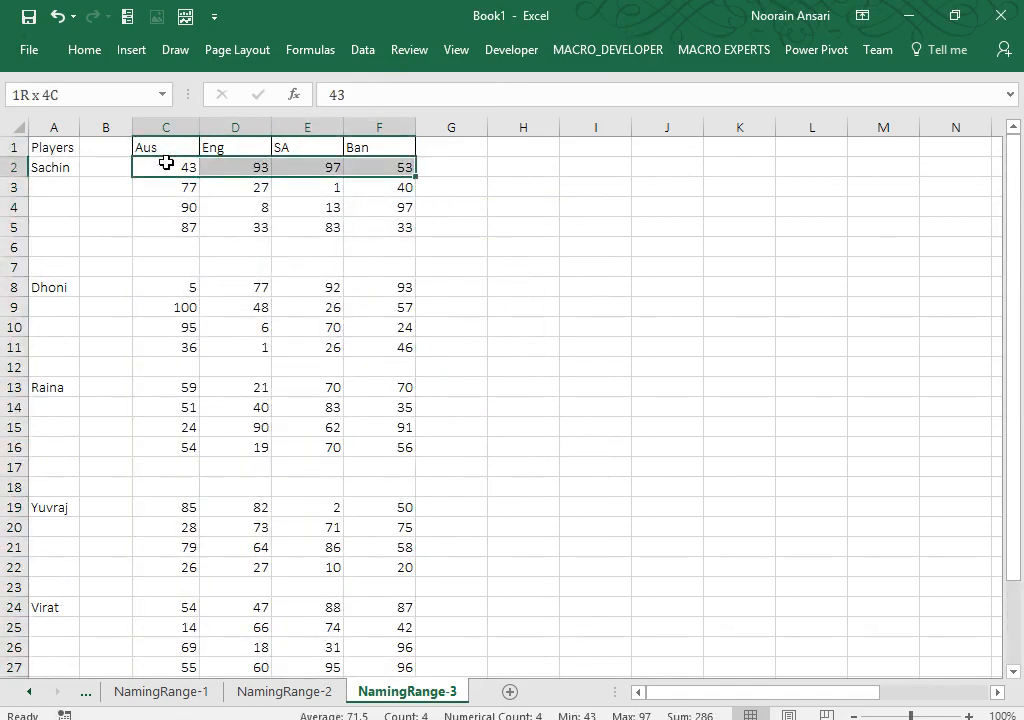
key("shift+Down")
key("shift+Down")
key("shift+Down")
Step: Name Sachin's score block, then name Dhoni's block C8:F11 'Dhoni'
left_click(57, 94)
type("Sachin")
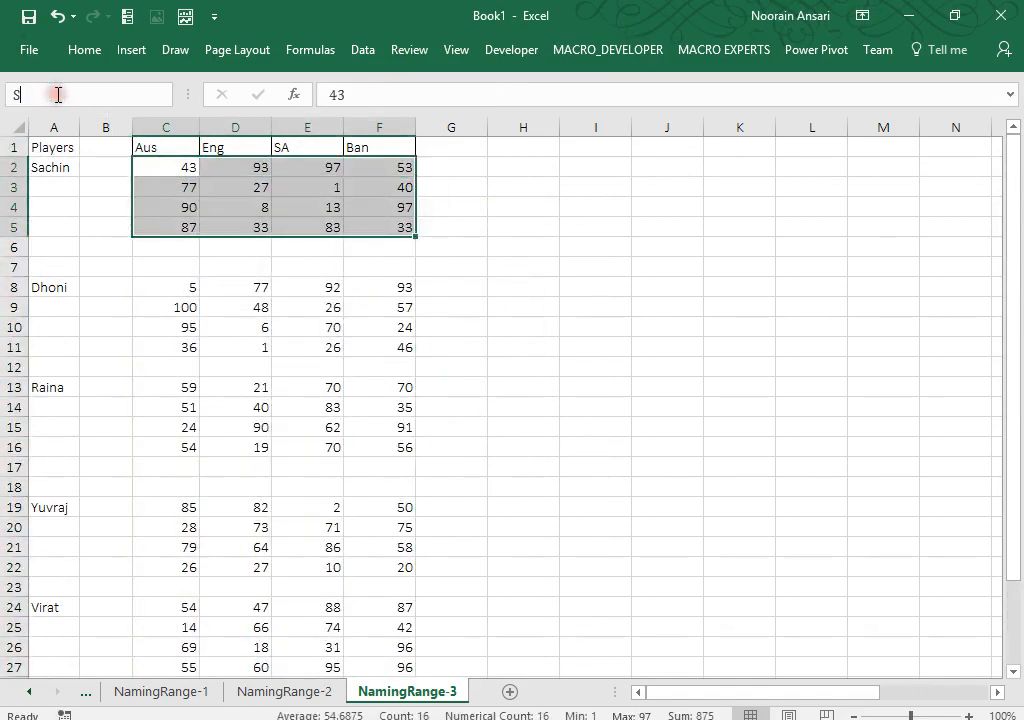
left_click(178, 285)
key("ctrl+shift+Right")
key("shift+Down")
key("shift+Down")
key("shift+Down")
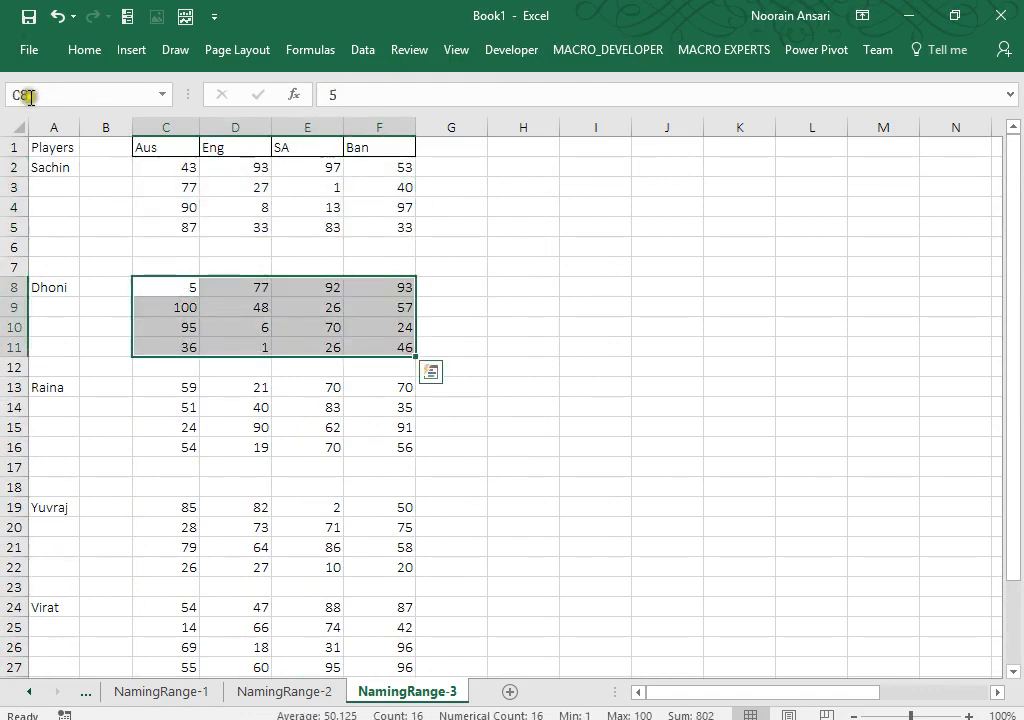
left_click(30, 96)
key("Down")
key("Down")
key("Down")
key("Down")
key("Down")
key("Down")
key("Down")
Step: Name Raina's block C13:F16 'Raina' and Yuvraj's block C19:F22 'Yuvraj'
key("Up")
key("Up")
key("ctrl+shift+Right")
key("shift+Down")
key("shift+Down")
key("shift+Down")
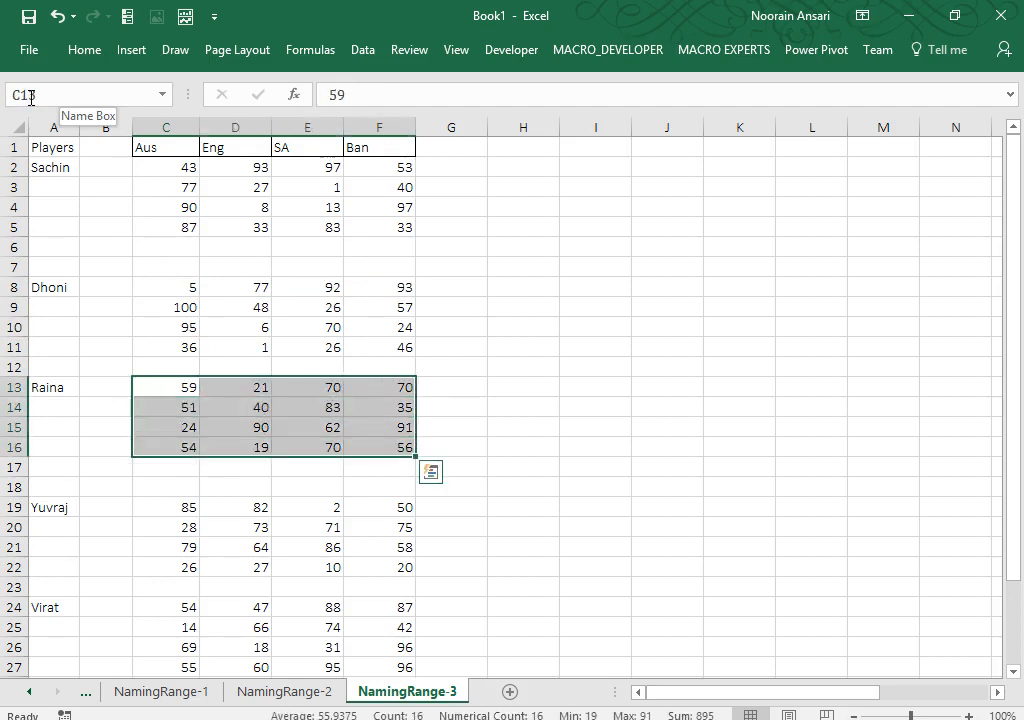
left_click(31, 92)
type("Raina")
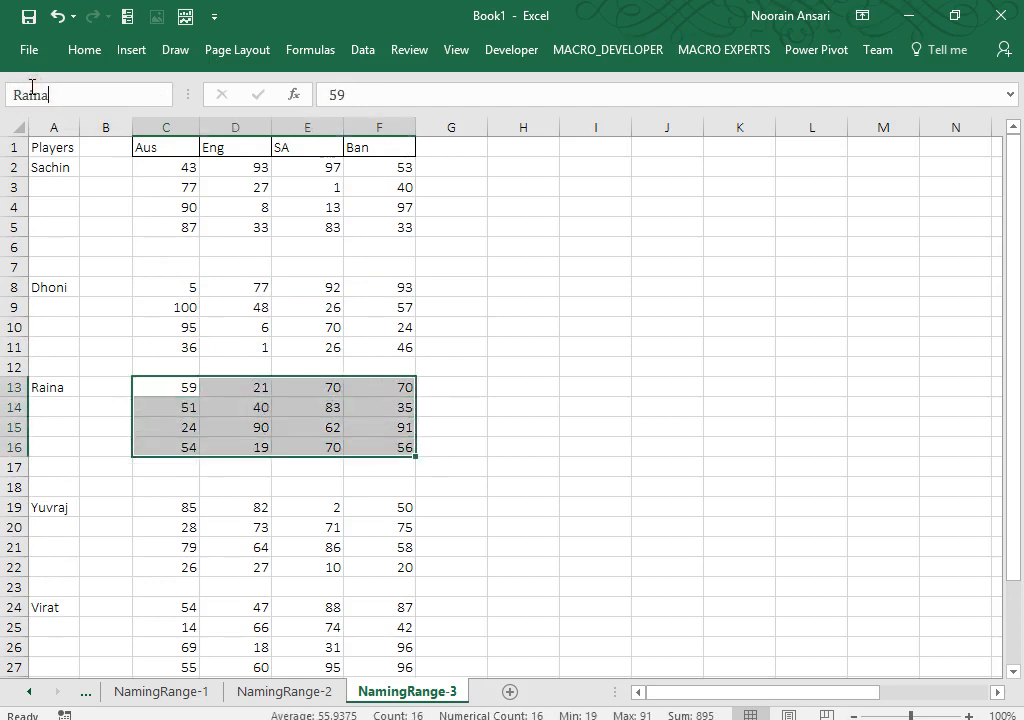
key("Return")
left_click(190, 508)
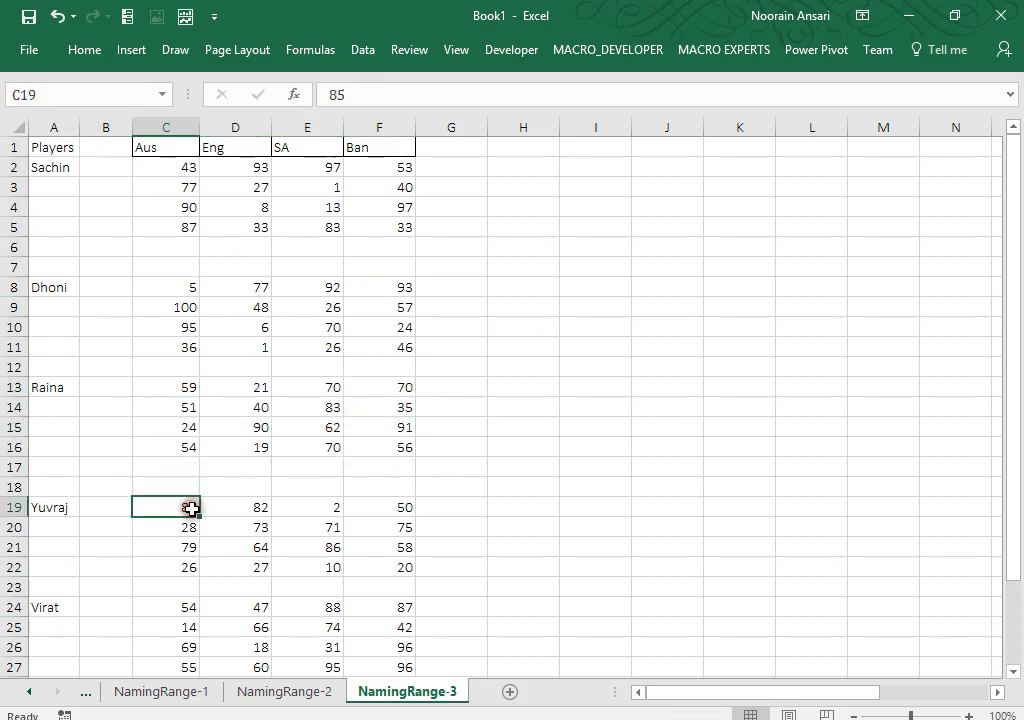
key("ctrl+shift+Right")
key("shift+Down")
key("shift+Down")
key("shift+Down")
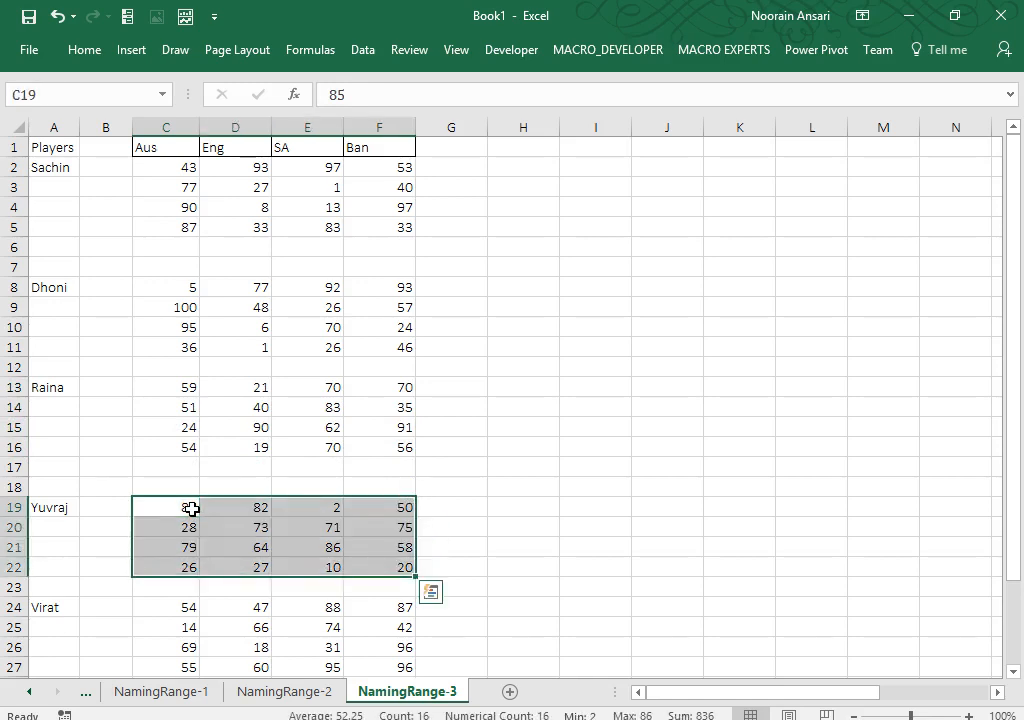
left_click(22, 94)
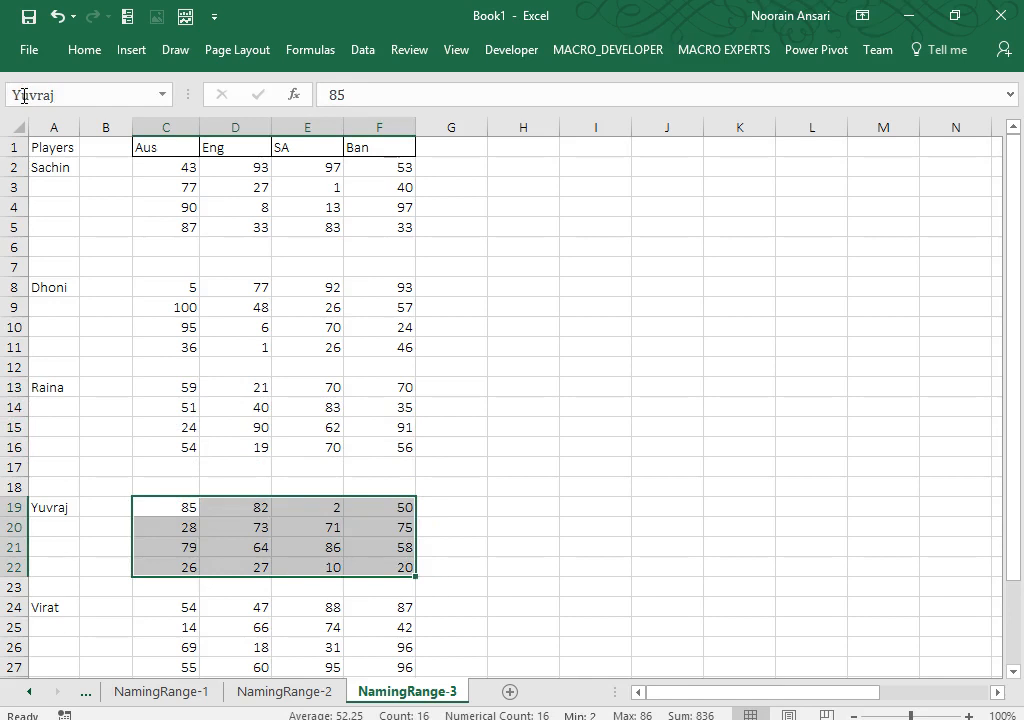
key("Return")
Step: Name Virat's score block C24:F27 'Virat' via the Name Box
key("Down")
key("Down")
key("Down")
key("Down")
key("Down")
key("ctrl+shift+Right")
key("shift+Down")
key("shift+Down")
key("shift+Down")
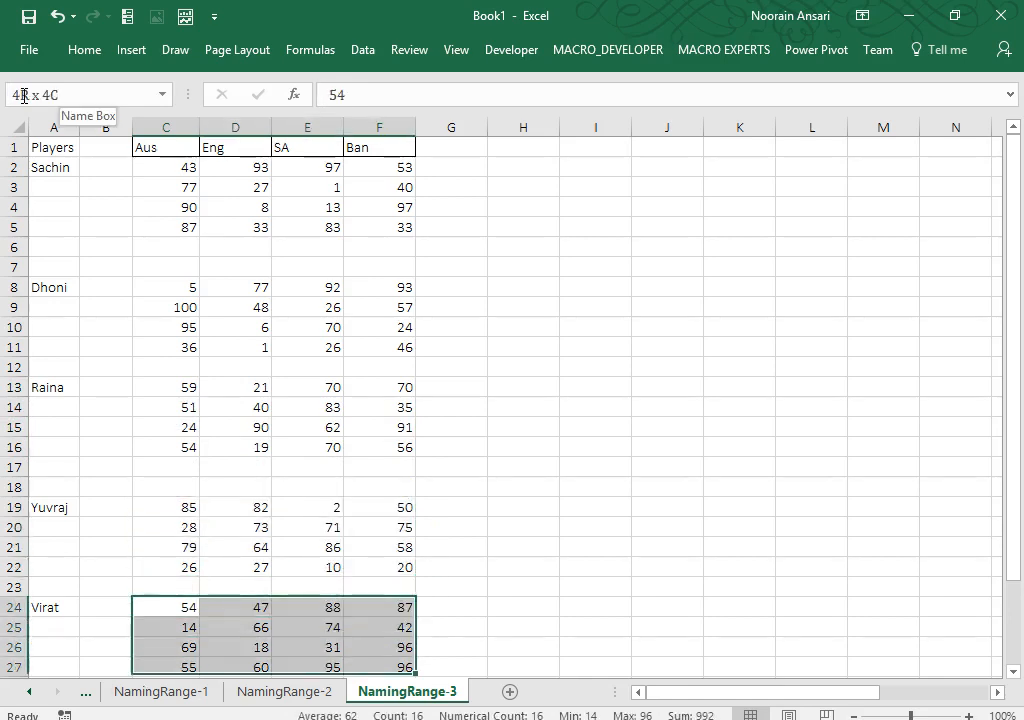
left_click(31, 95)
type("V")
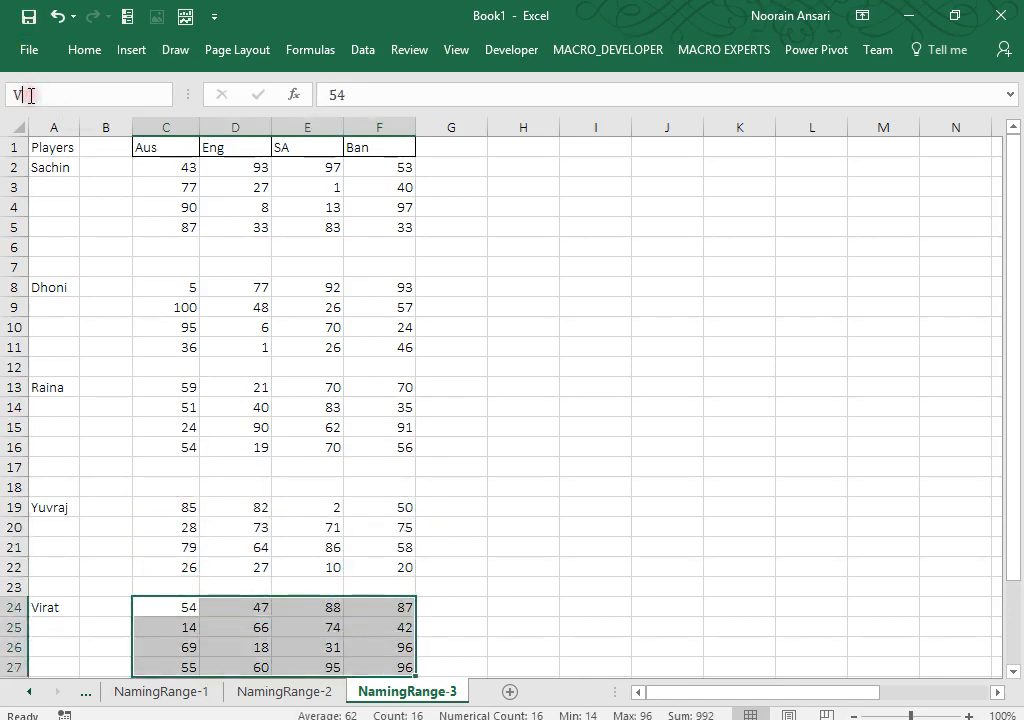
type("irat")
key("Return")
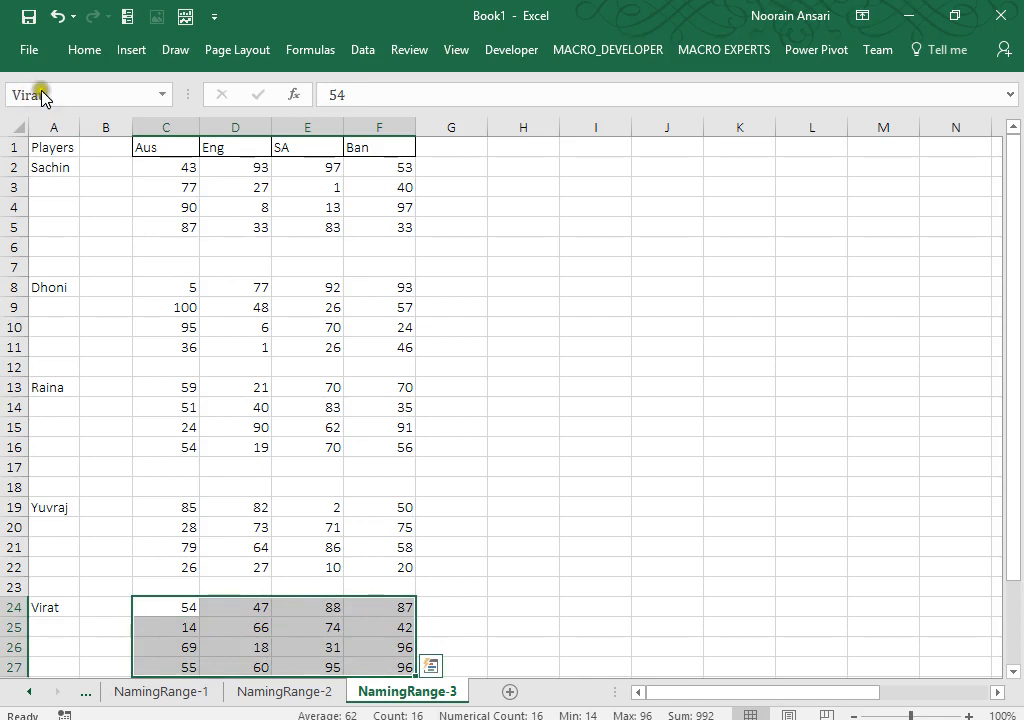
Step: Start a label in cell I2, then cancel it
left_click(533, 213)
key("Up")
key("Up")
key("Up")
key("Right")
key("Down")
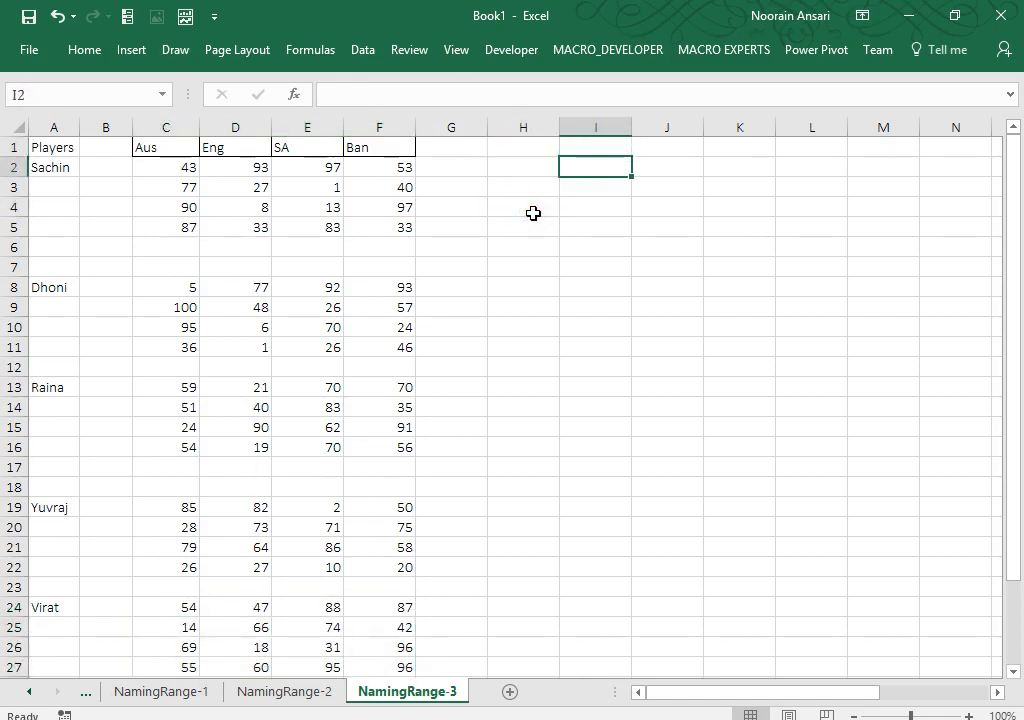
type("Select")
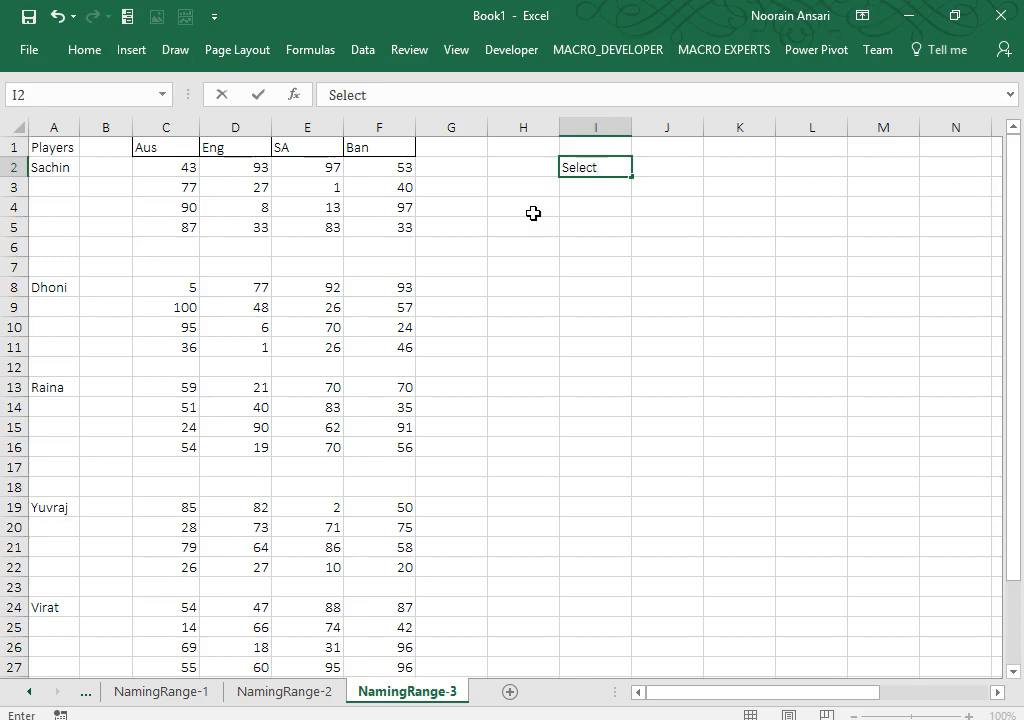
key("Escape")
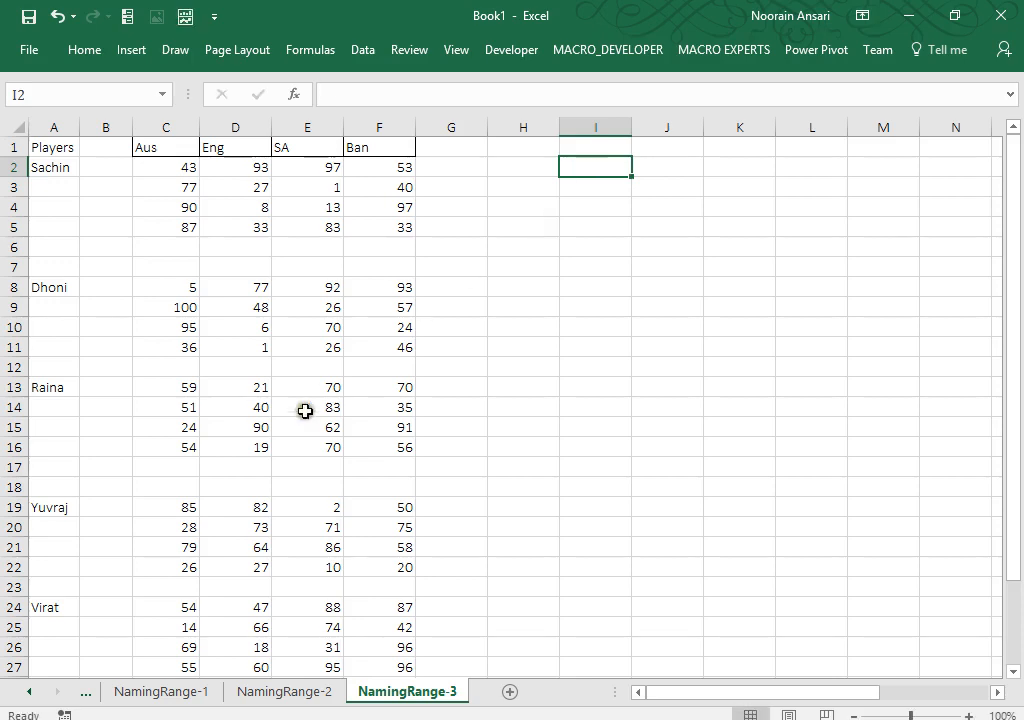
Step: Name Sahbag's score block C29:F32 'Sahbag' via the Name Box
left_click(286, 624)
key("Down")
key("Down")
key("Down")
key("Down")
key("Down")
key("Down")
key("Down")
key("Up")
key("Up")
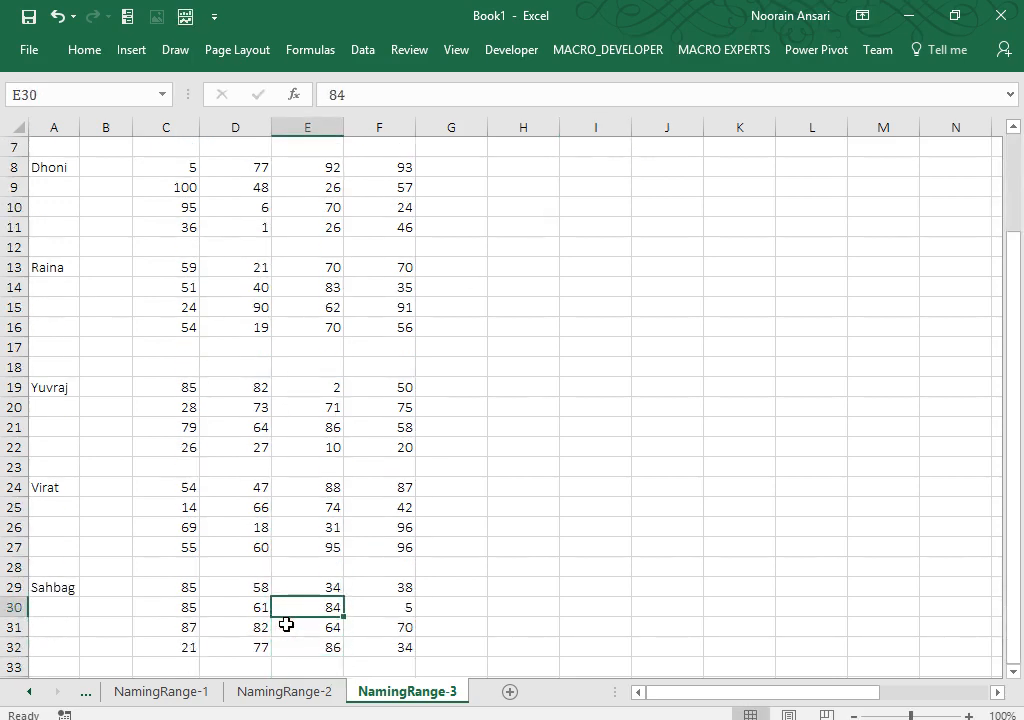
key("Up")
key("Left")
key("Left")
key("shift+Right")
key("shift+Right")
key("shift+Right")
key("shift+Down")
key("shift+Down")
key("shift+Down")
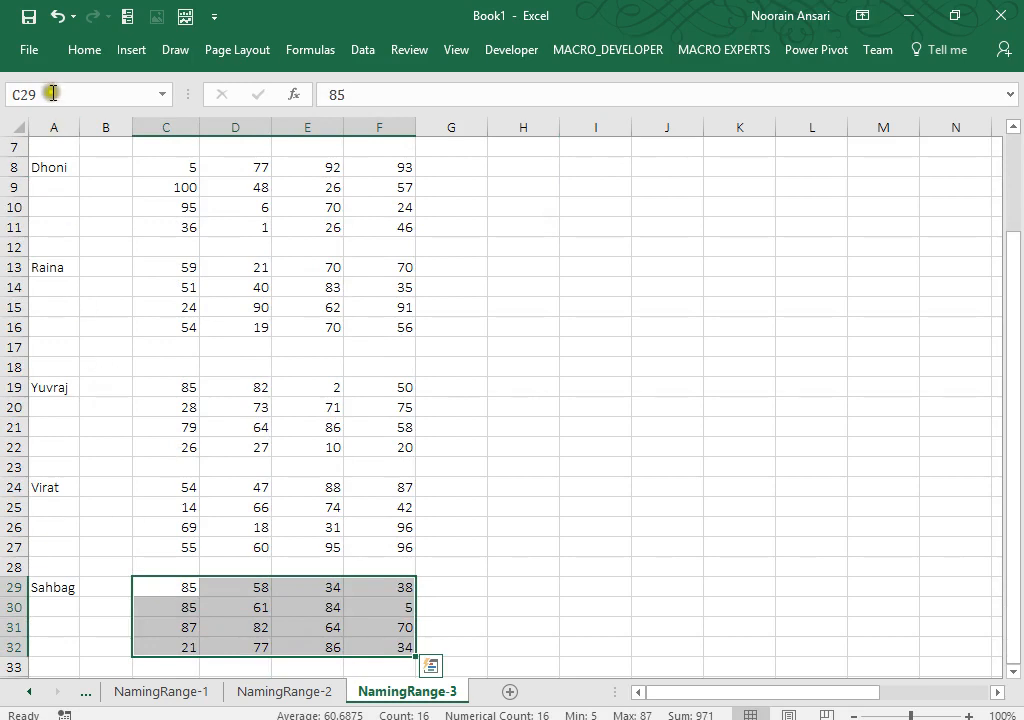
left_click(47, 95)
type("Sah")
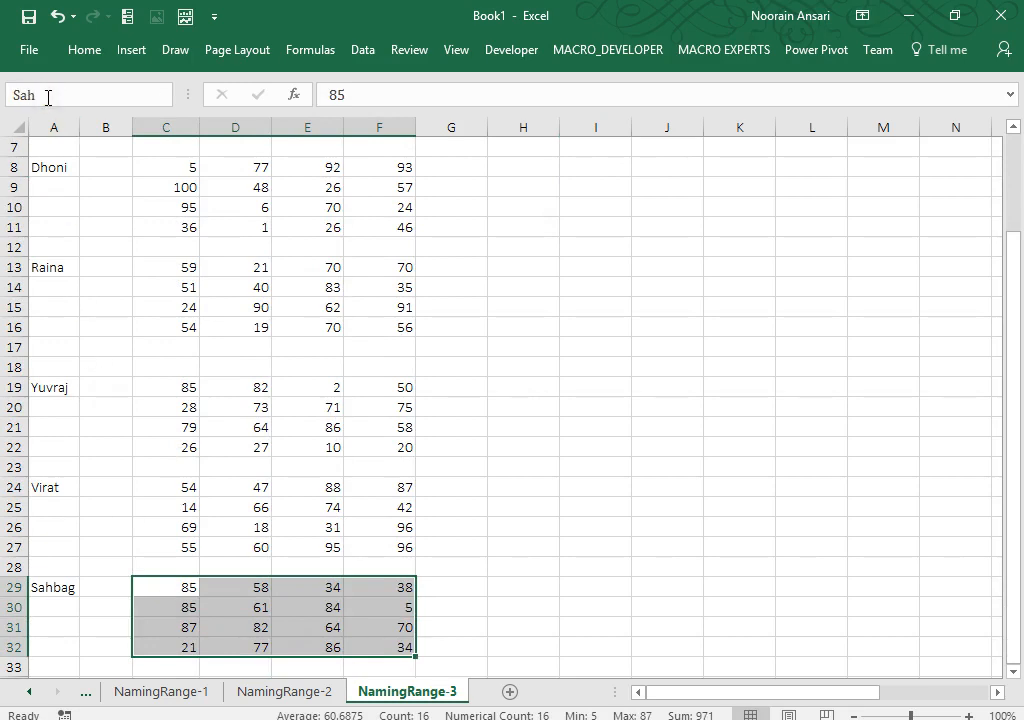
key("Return")
key("Up")
key("Up")
key("Up")
key("Up")
key("Up")
key("Up")
key("Up")
key("Up")
key("Up")
key("Up")
key("Up")
key("Up")
key("Up")
key("Up")
key("Up")
key("Up")
key("Up")
key("Up")
key("Up")
key("Up")
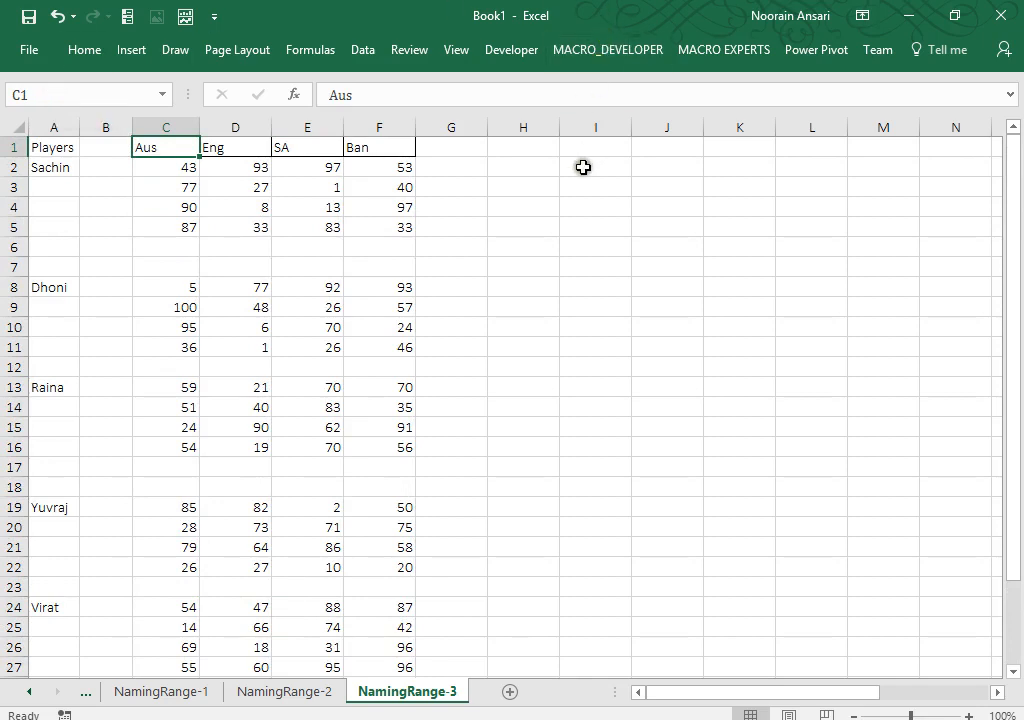
Step: Enter the label 'Players' in cell I2
left_click(583, 167)
type("Players")
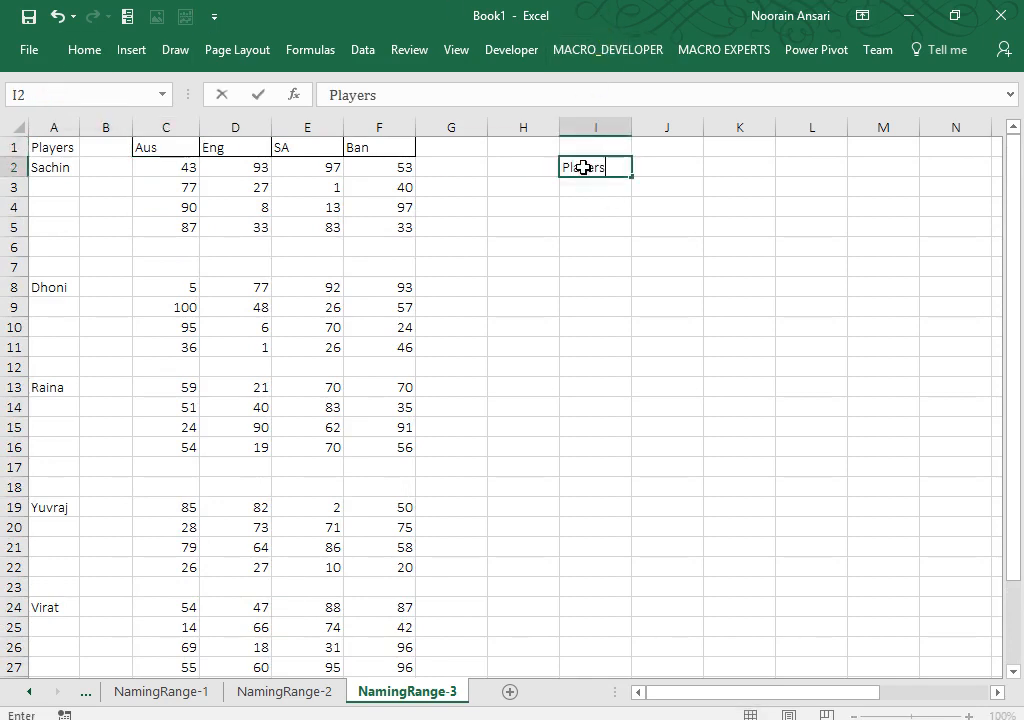
key("Return")
key("Up")
key("Right")
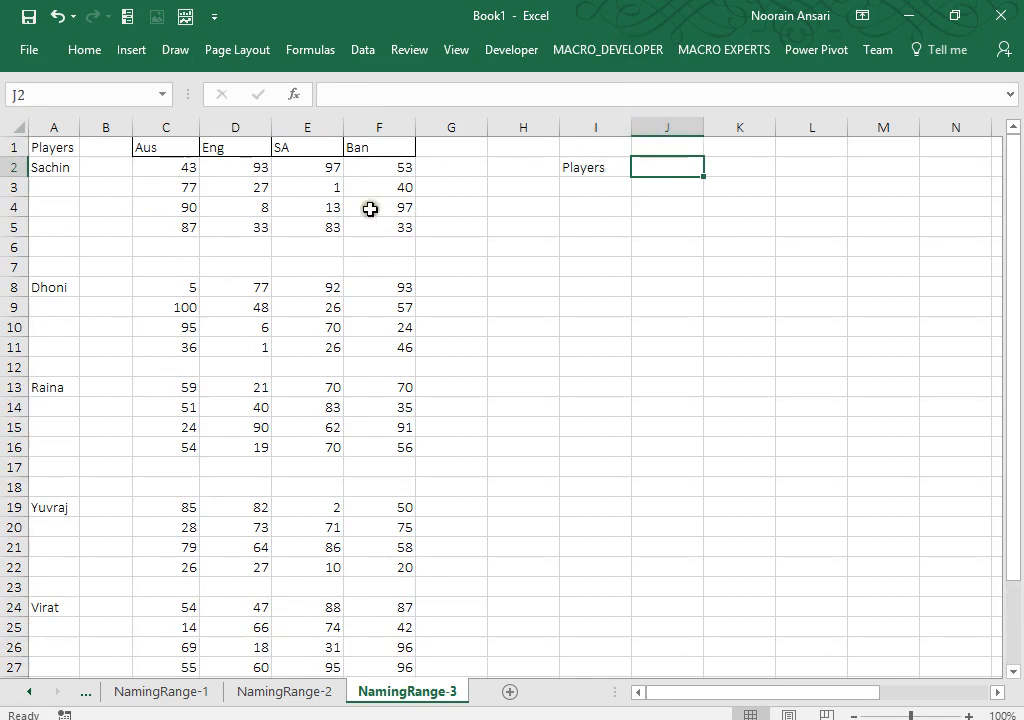
Step: Copy the player names in column A into column O starting at O1
left_click(64, 124)
key("ctrl+c")
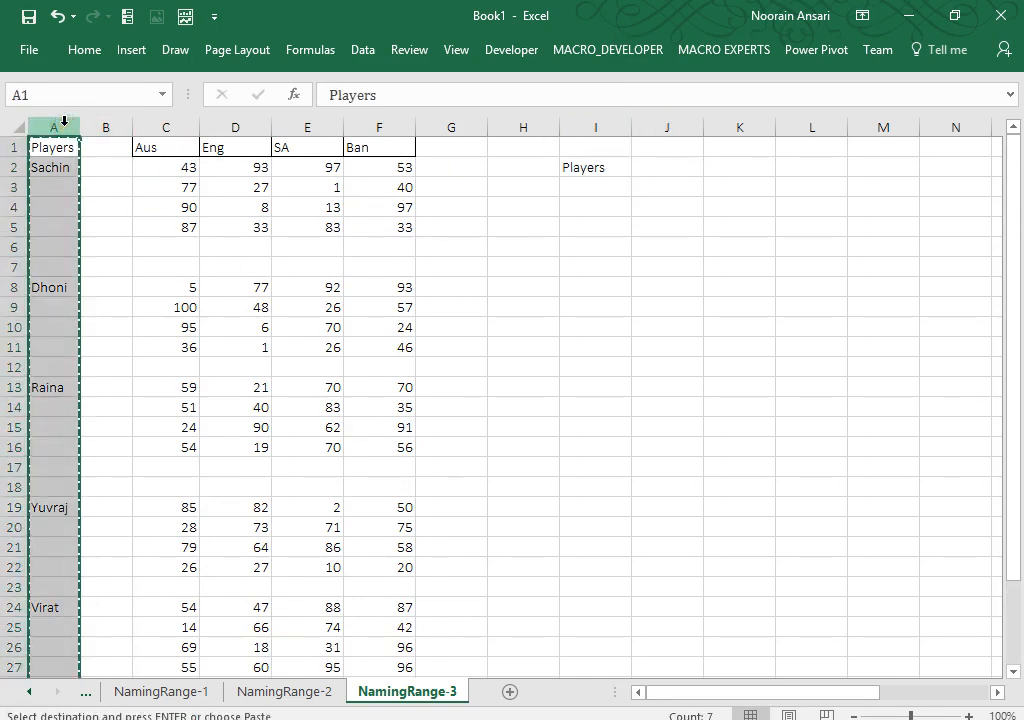
key("Right")
key("Right")
key("Right")
key("Right")
key("Right")
key("Right")
key("Right")
key("Right")
key("Right")
key("Right")
key("Right")
key("Right")
key("Right")
key("Right")
key("Right")
key("Right")
key("Right")
key("Left")
key("Left")
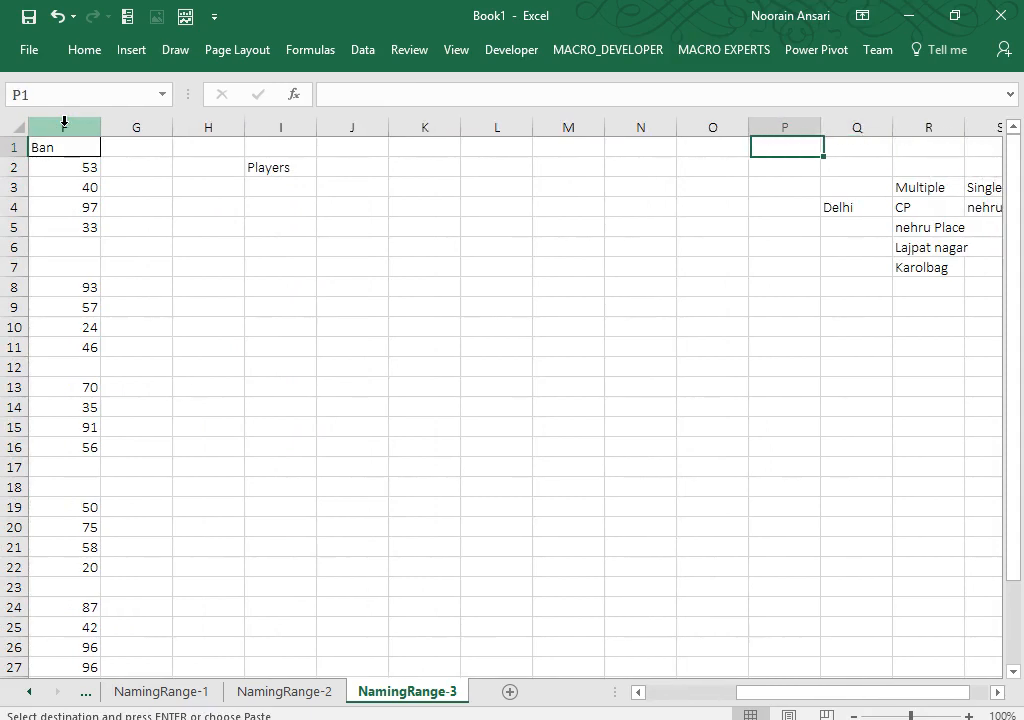
key("Left")
key("Left")
key("Right")
key("ctrl+v")
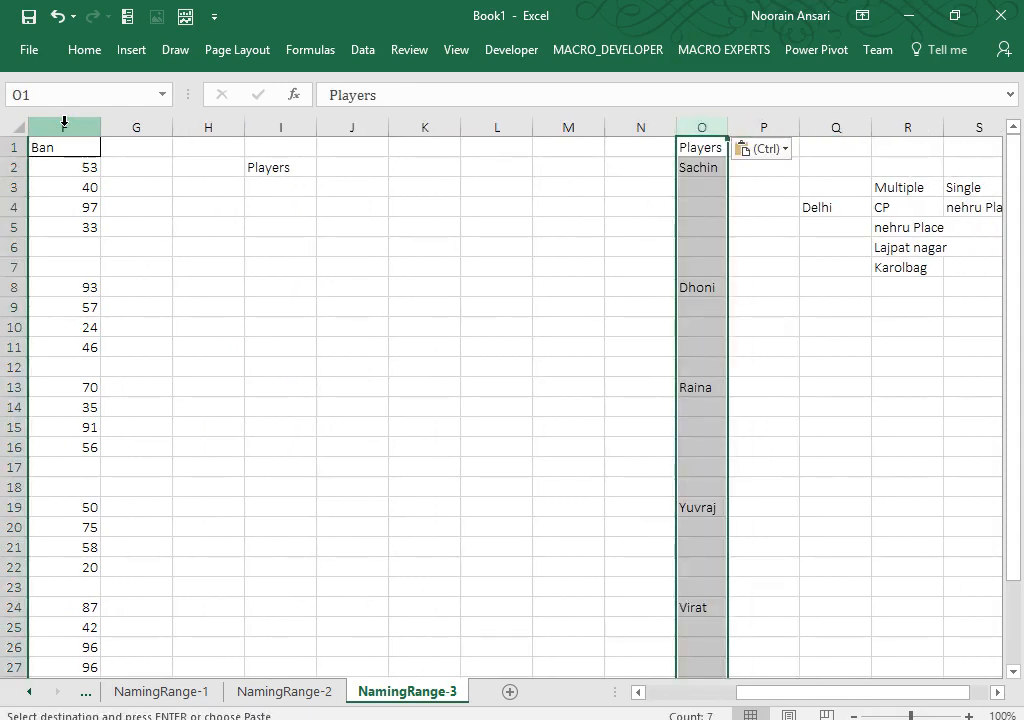
Step: Remove the blank cells in column O with Go To Special > Blanks, shifting cells up
key("F5")
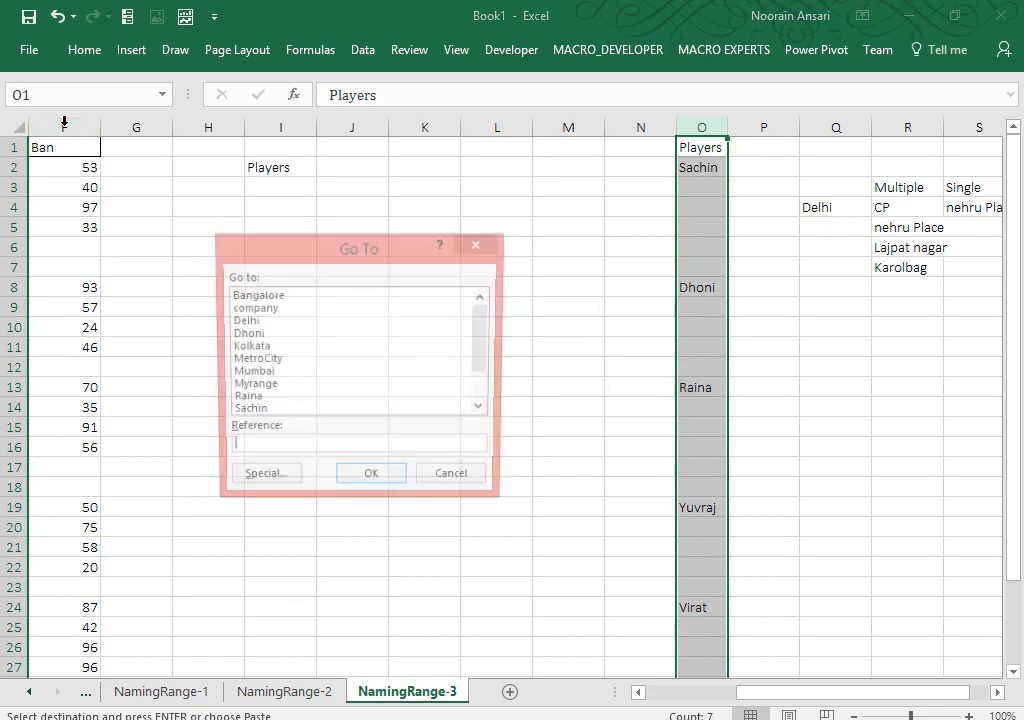
left_click(260, 482)
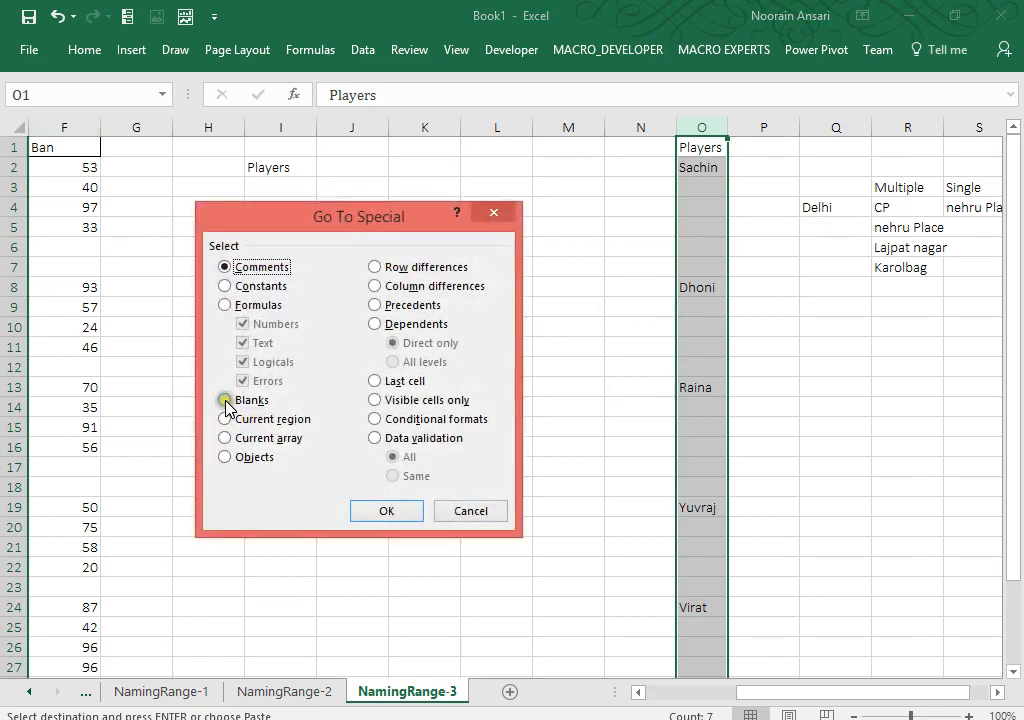
left_click(225, 402)
key("Return")
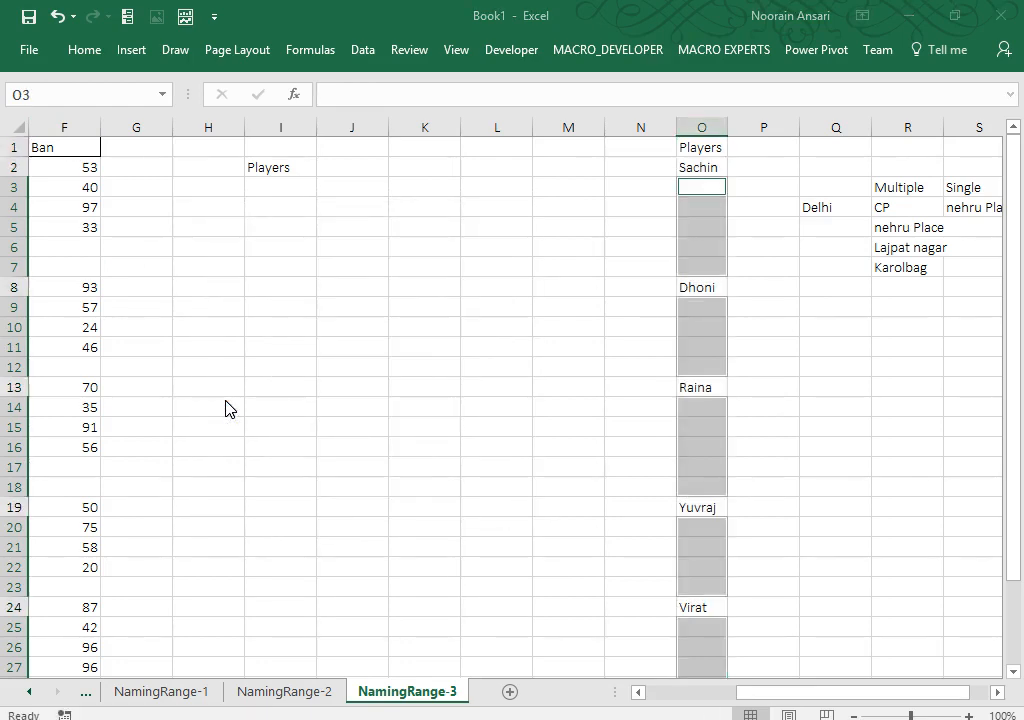
key("ctrl+minus")
key("Down")
key("Return")
key("Up")
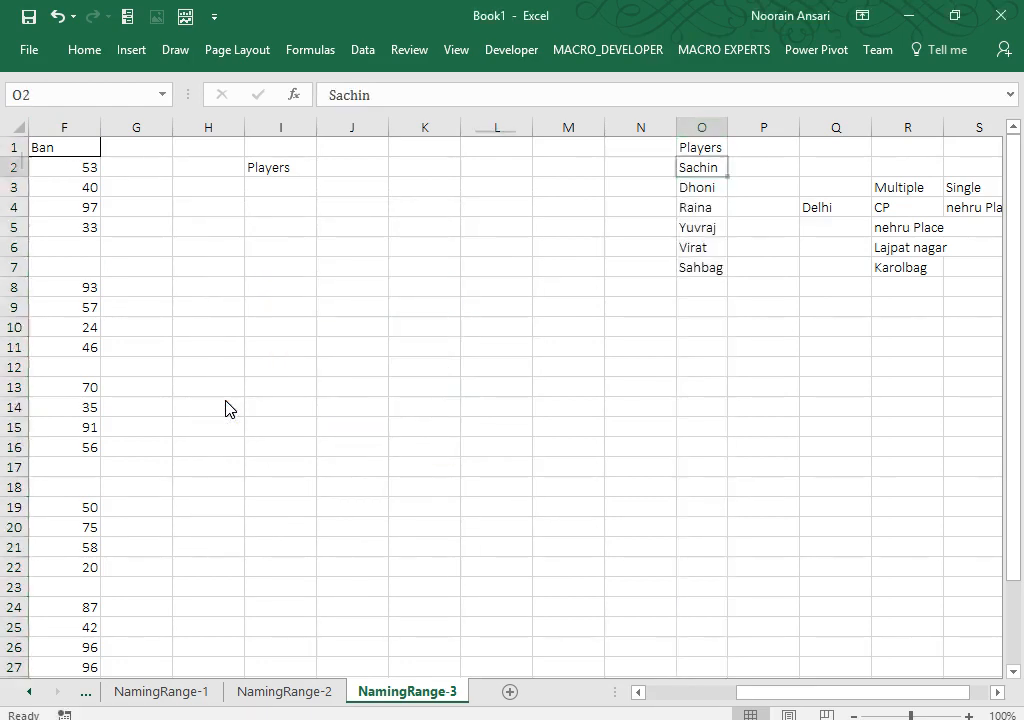
key("ctrl+shift+Down")
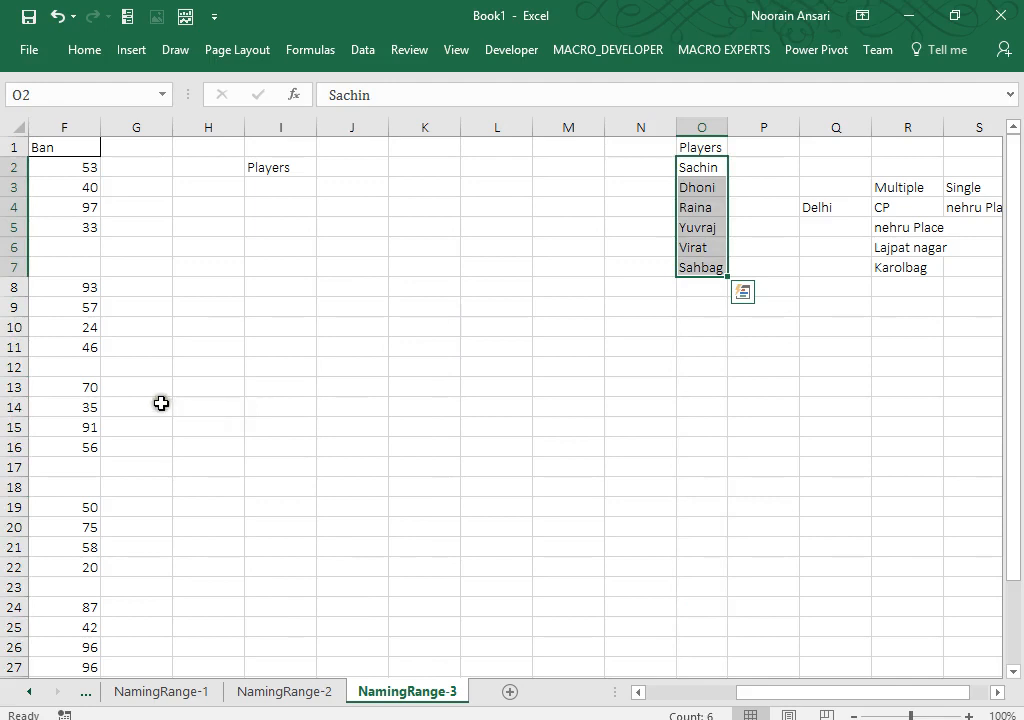
left_click(354, 167)
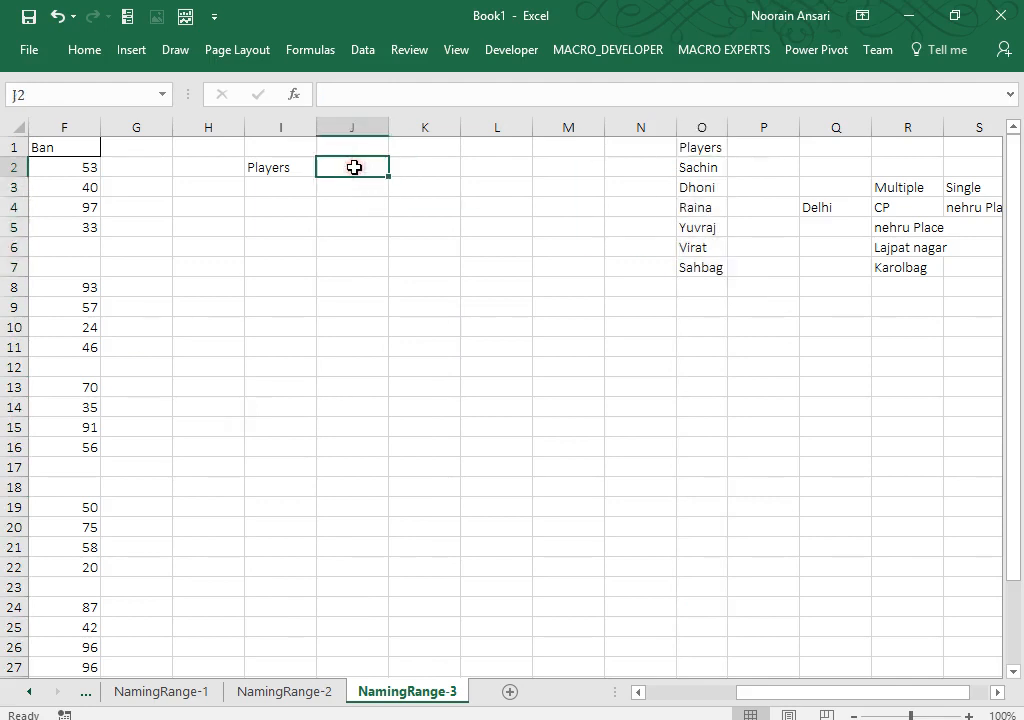
Step: Add a List data validation to J2 sourced from $O$2:$O$7 and choose Sachin
left_click(203, 698)
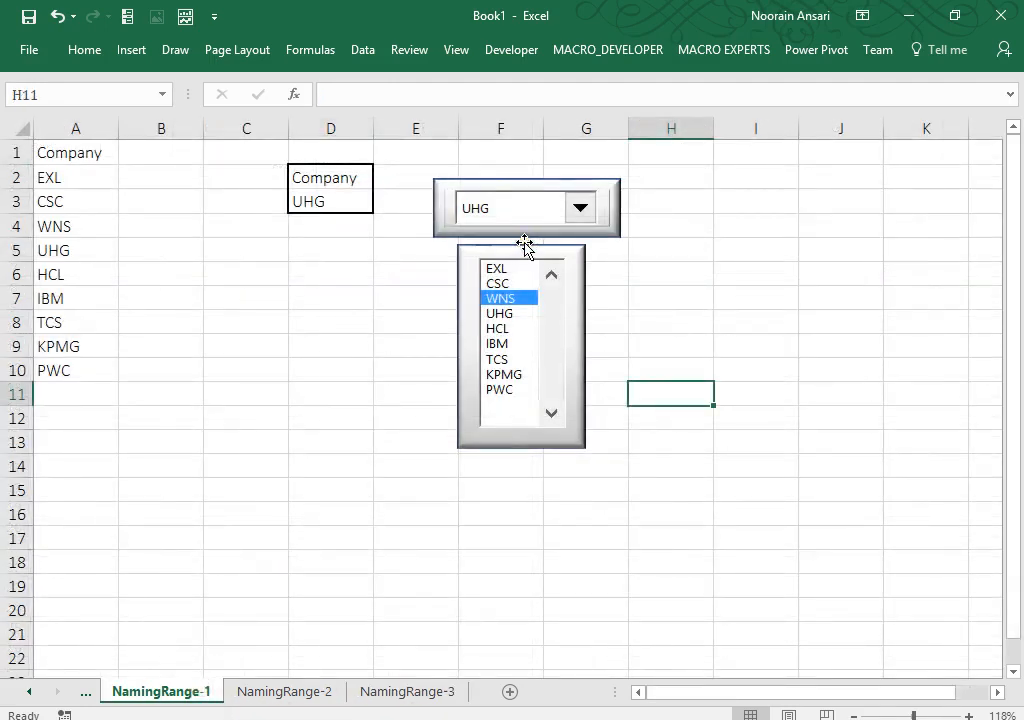
left_click(407, 693)
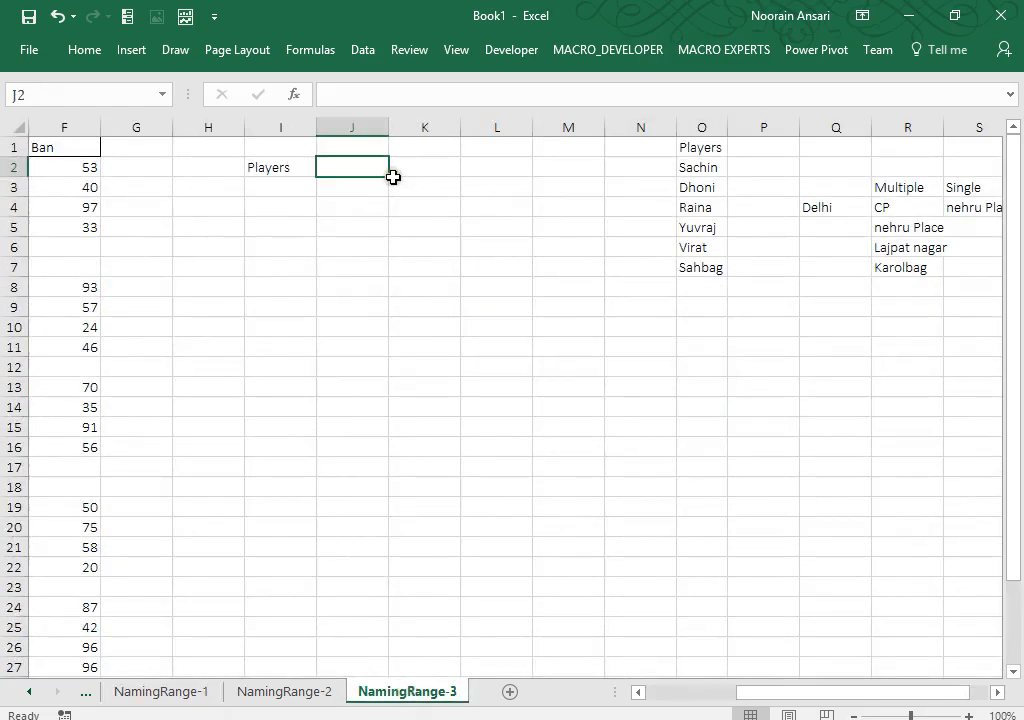
left_click(362, 50)
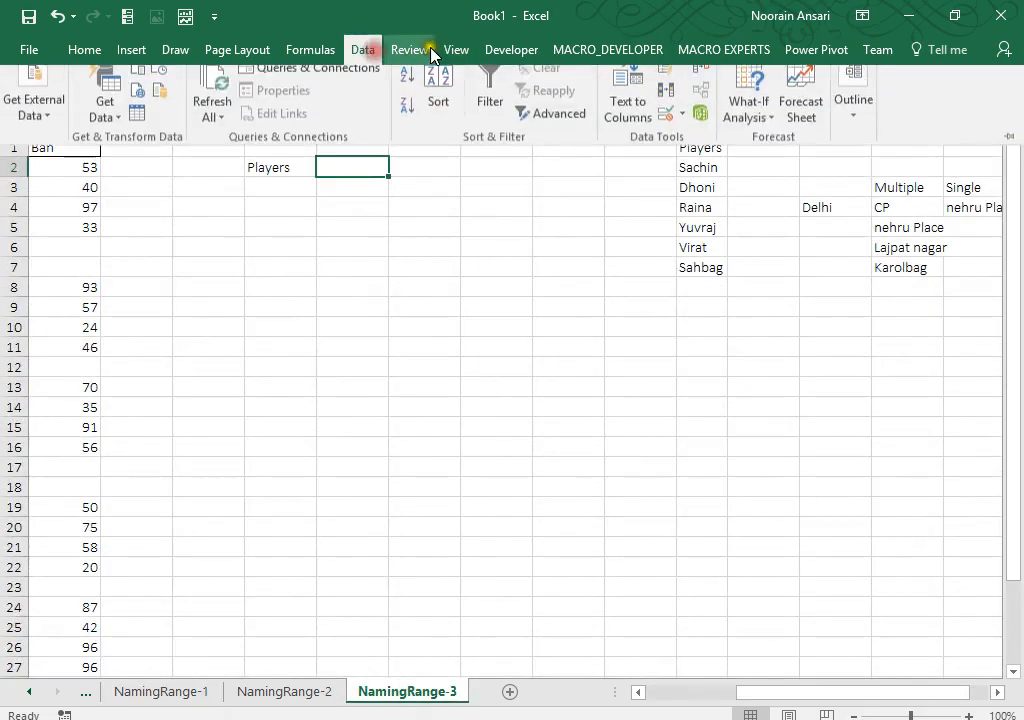
left_click(684, 125)
left_click(684, 150)
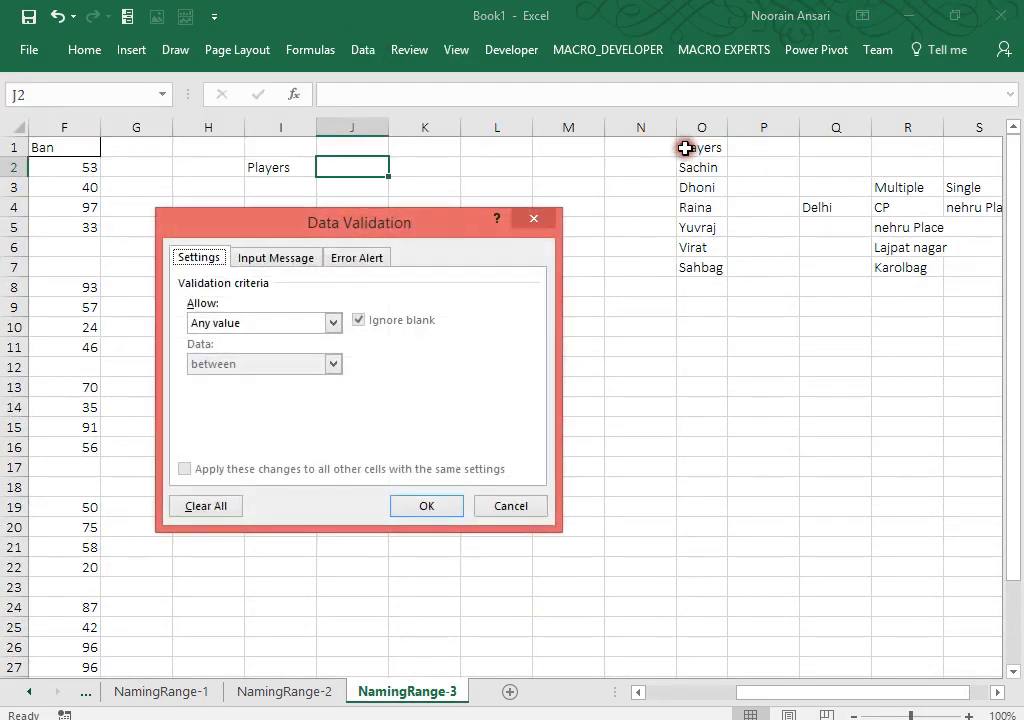
left_click(306, 321)
left_click(250, 381)
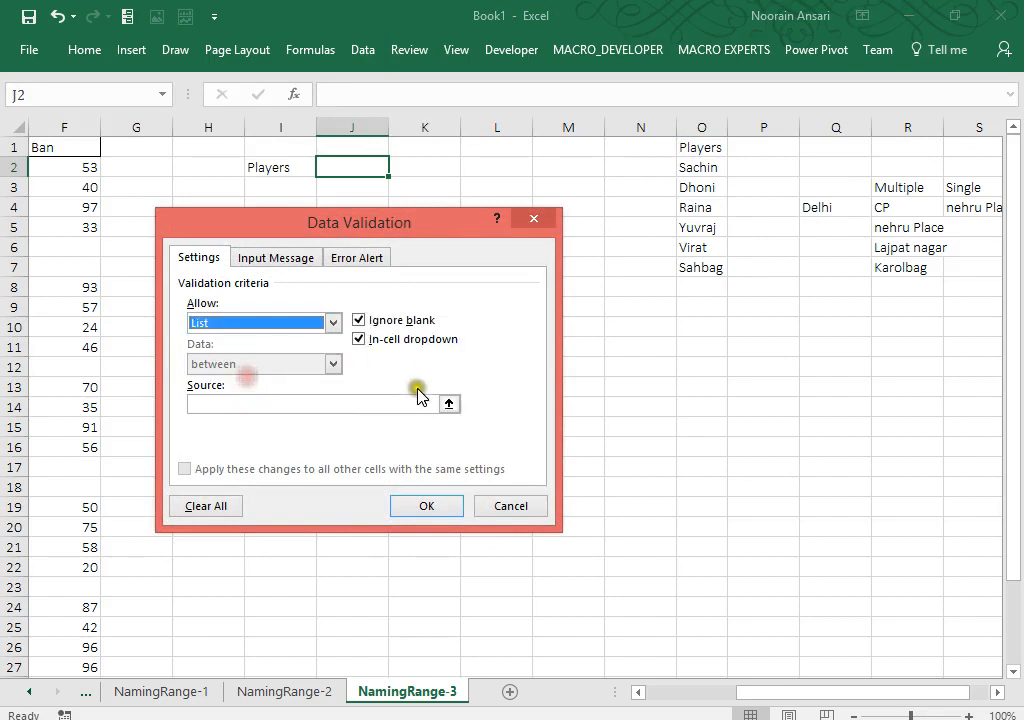
left_click(445, 401)
left_click_drag(712, 166, 697, 256)
key("Return")
key("Return")
key("alt+Down")
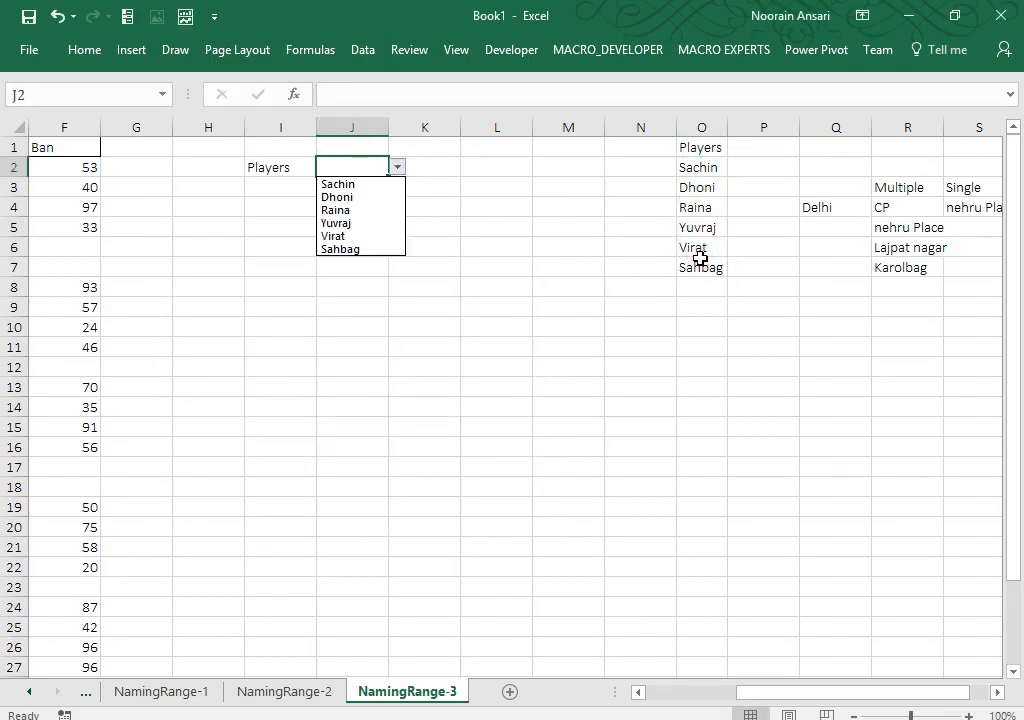
key("Escape")
key("ctrl+Left")
key("ctrl+Left")
key("ctrl+Left")
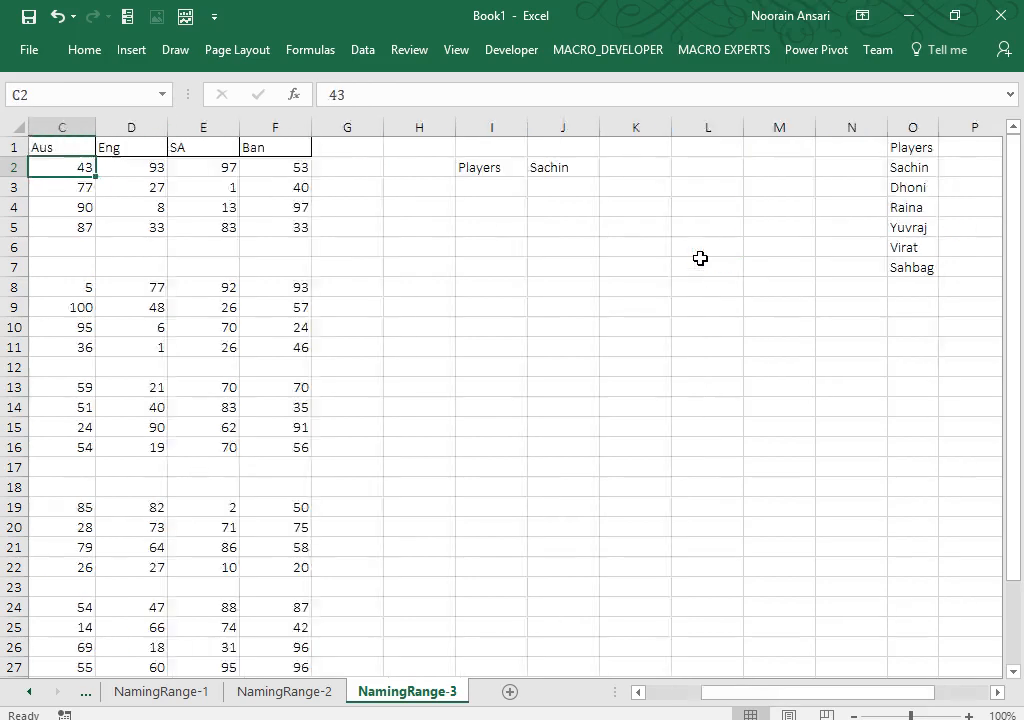
Step: Copy the Aus–Ban country headers from C1:F1 into I5:L5
key("Up")
key("ctrl+shift+Right")
key("ctrl+c")
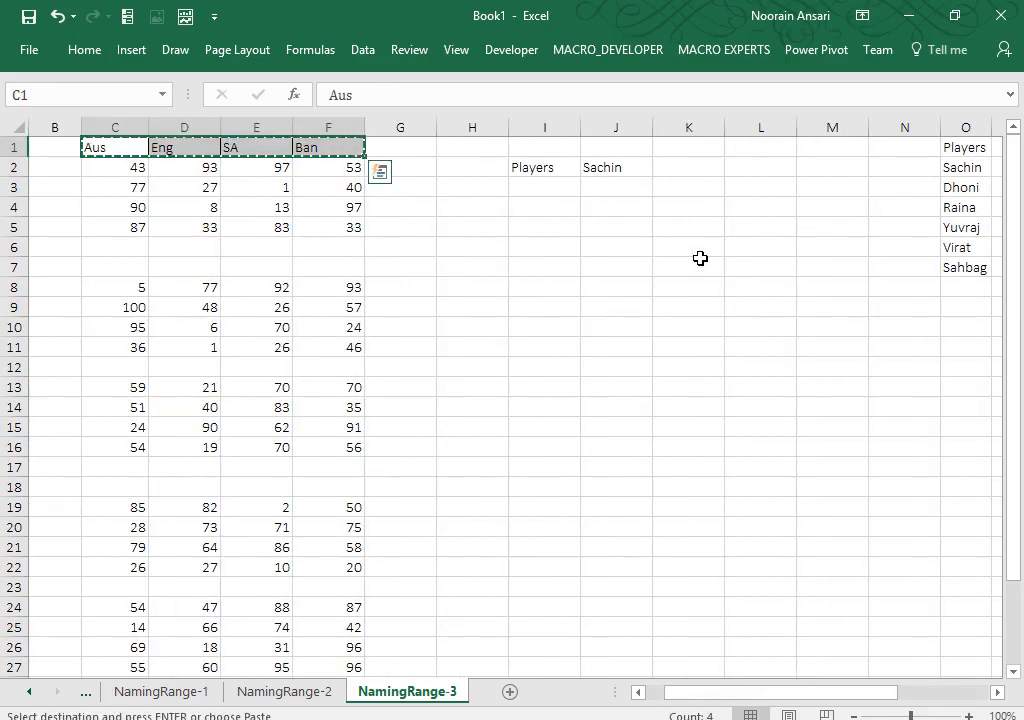
key("Right")
key("Right")
key("Right")
key("Right")
key("Right")
key("Down")
key("Down")
key("Down")
key("Down")
key("Down")
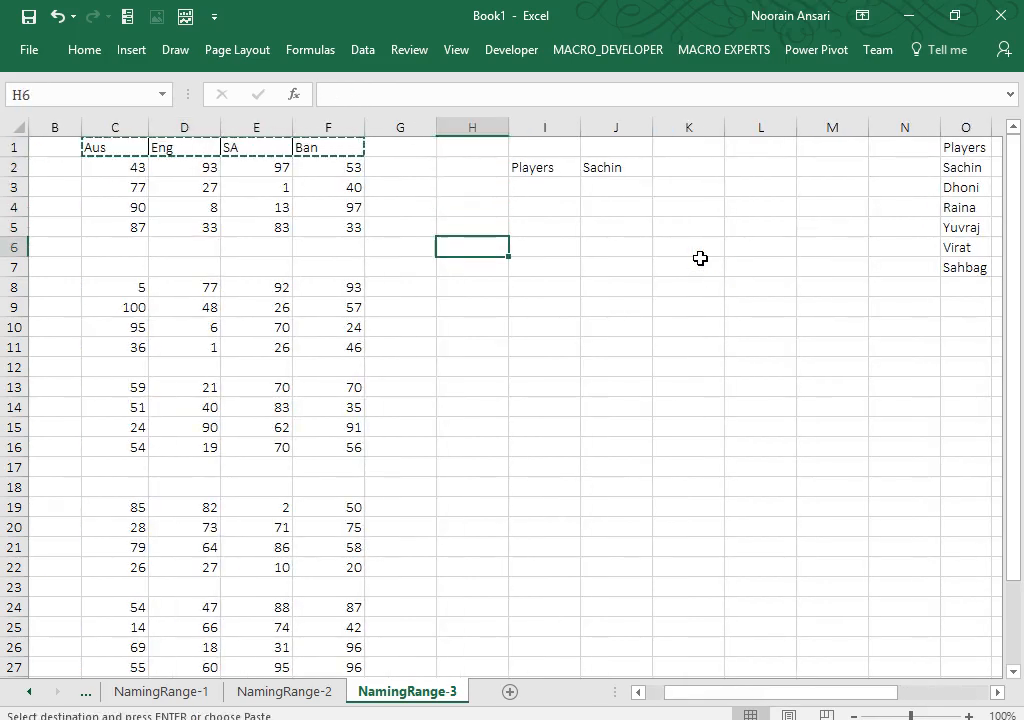
key("Up")
key("Right")
key("ctrl+v")
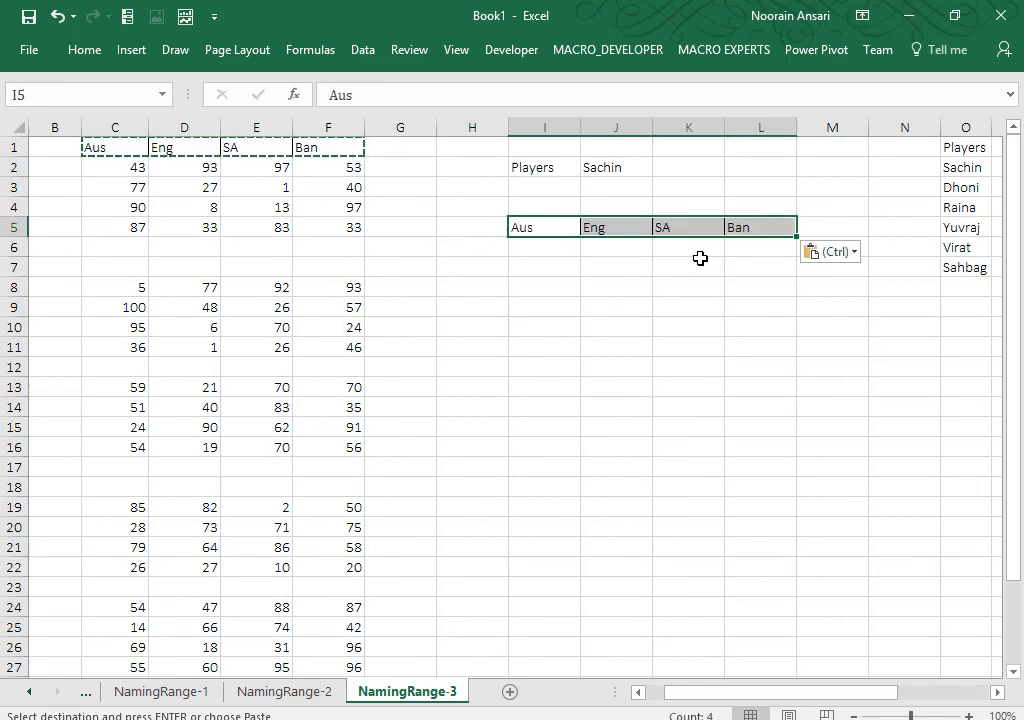
Step: Select the score grid I6:L9 and apply All Borders
key("Down")
key("shift+Down")
key("shift+Down")
key("shift+Down")
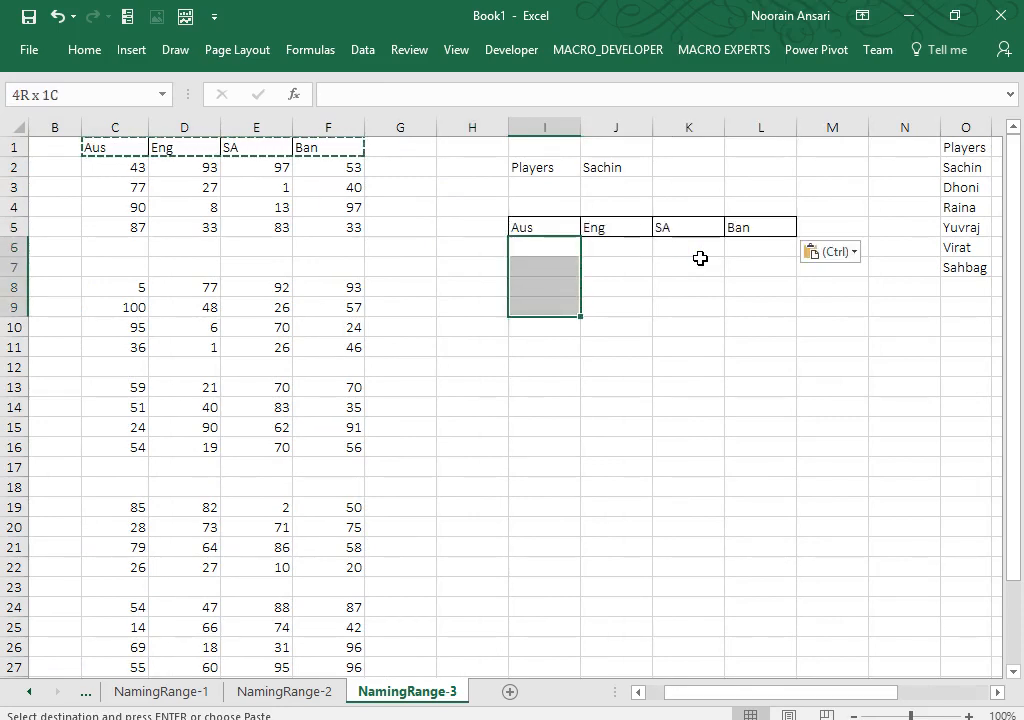
key("shift+Right")
key("shift+Right")
key("shift+Right")
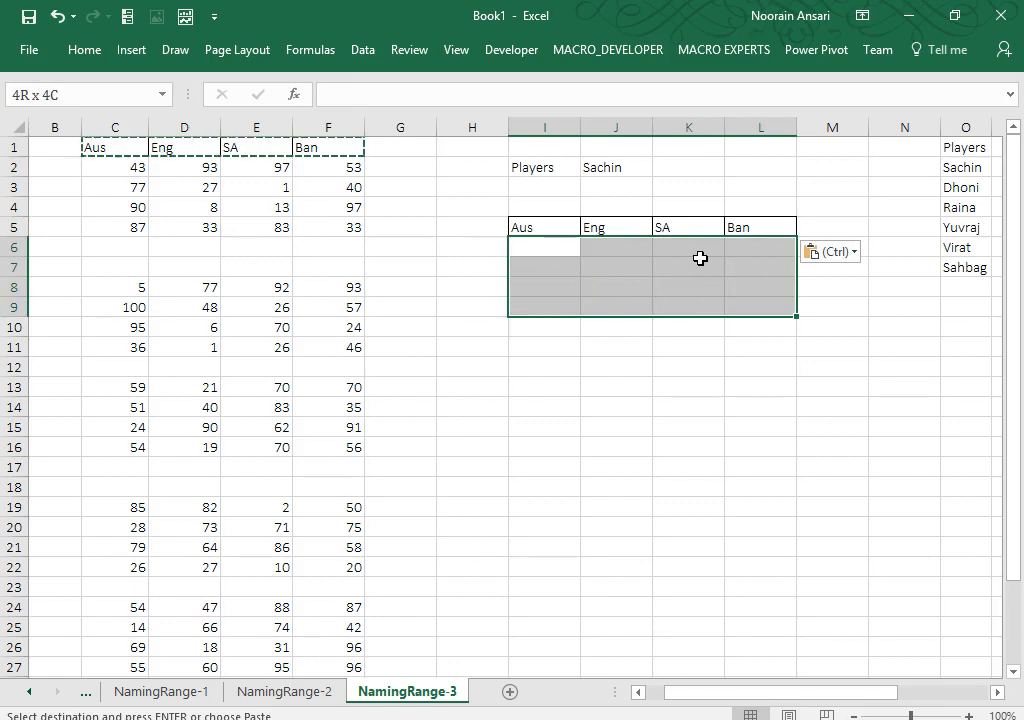
left_click(97, 55)
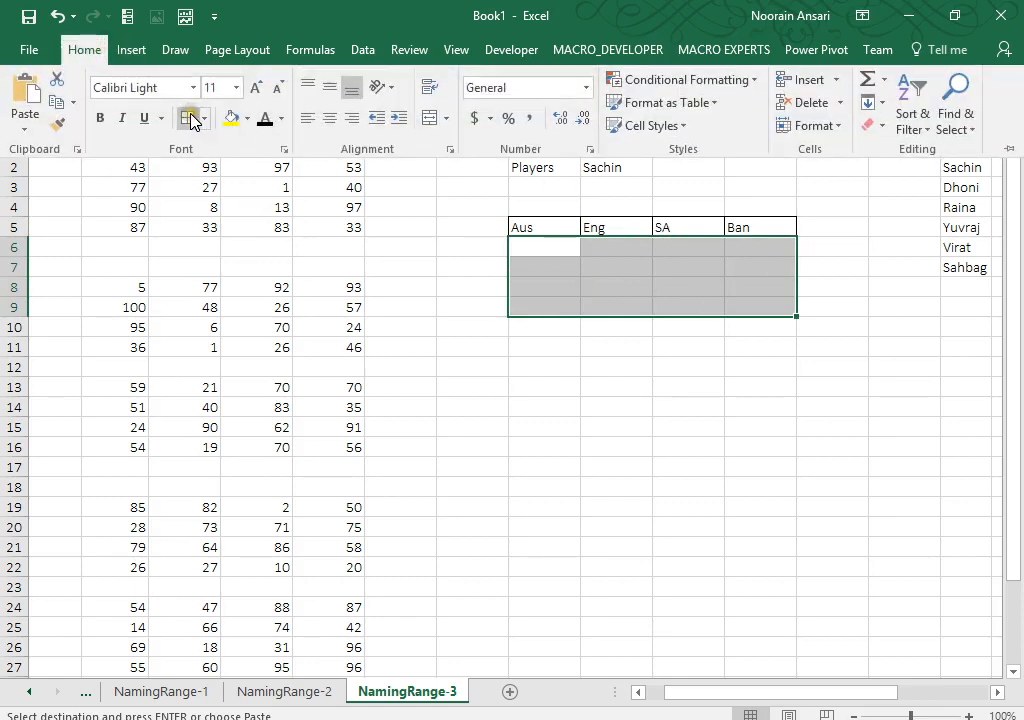
left_click(189, 118)
Step: Fill I6:L9 with the array formula =INDIRECT(J2) using Ctrl+Shift+Enter
type("=indi")
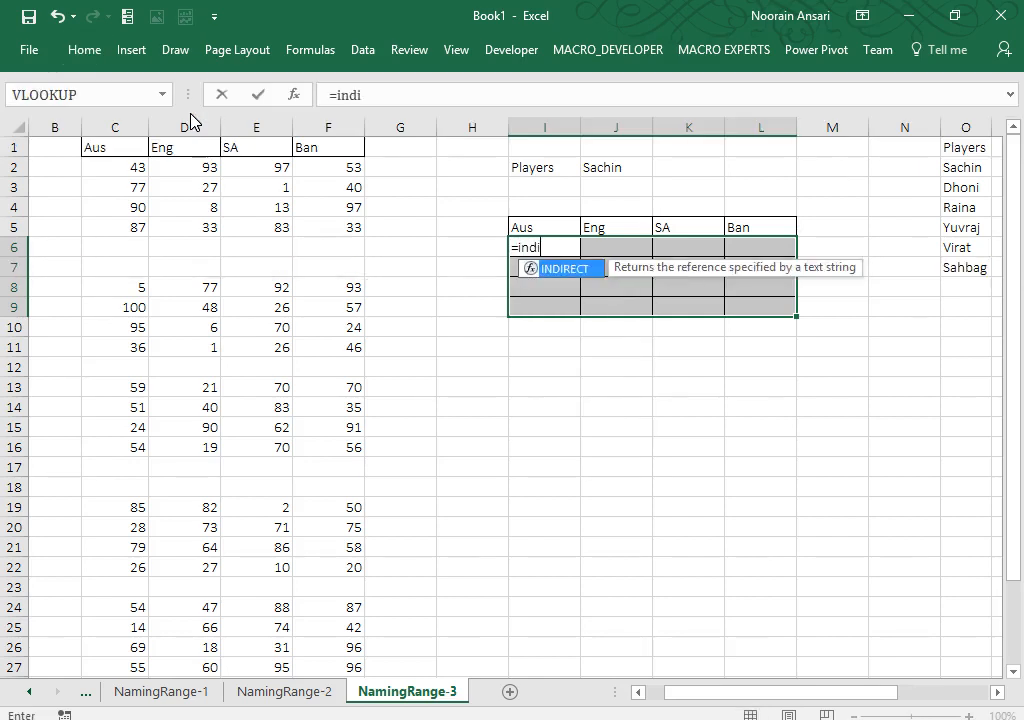
key("Tab")
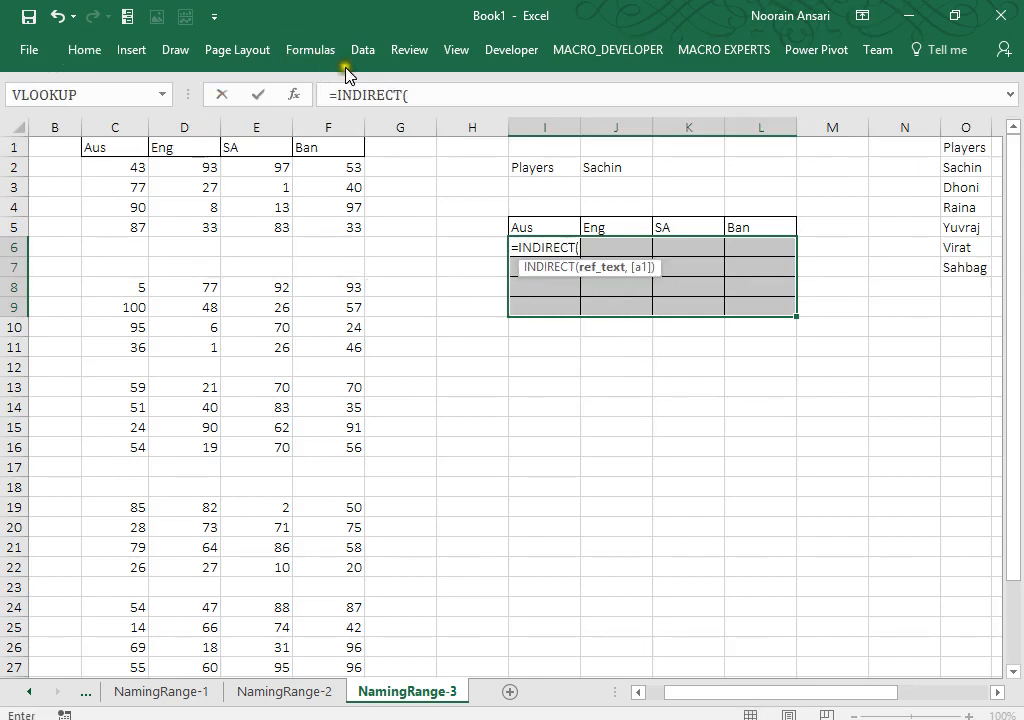
left_click(597, 165)
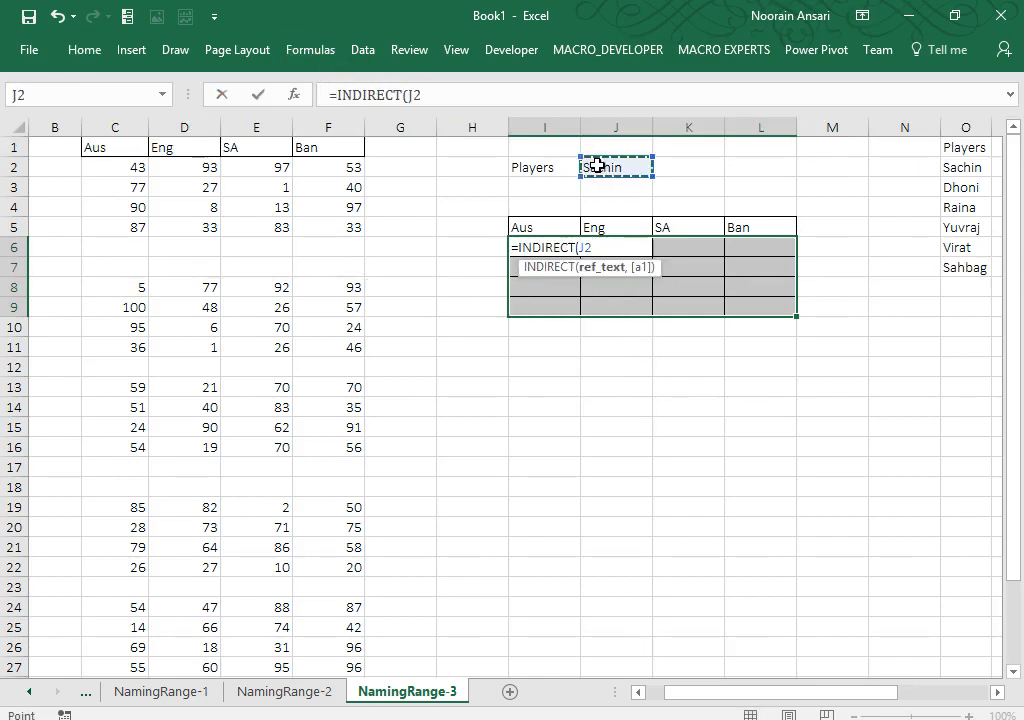
type(")")
key("ctrl+shift+Return")
Step: Pick Dhoni, then Raina, then Yuvraj from J2's dropdown and select the I5:L5 headers
key("Up")
key("Up")
key("Up")
key("Up")
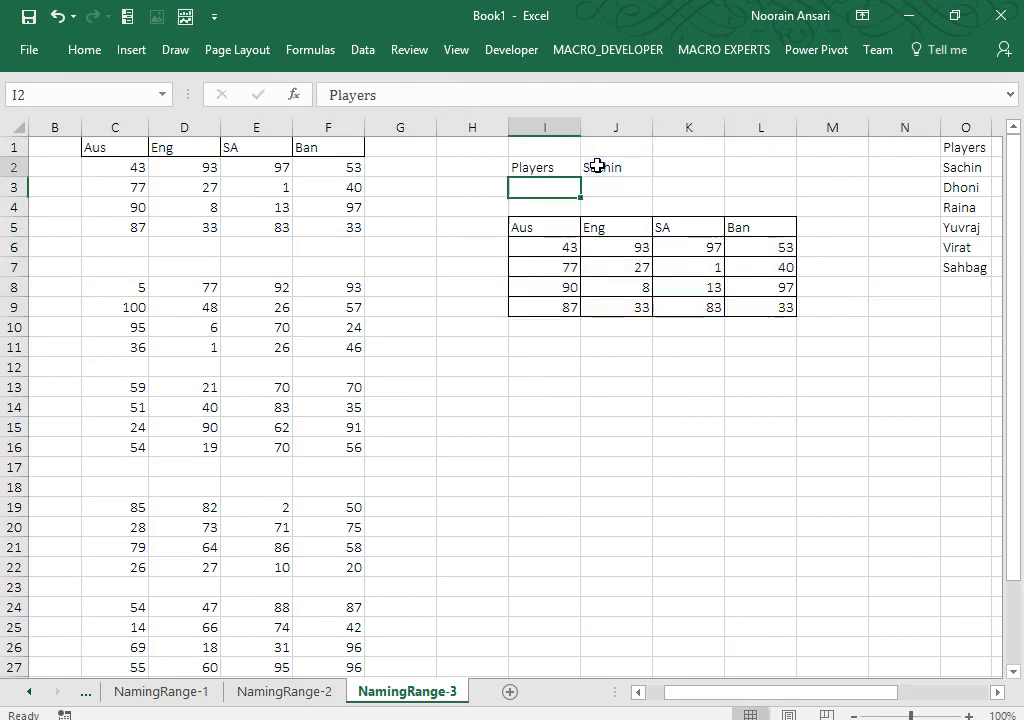
key("Right")
key("alt+Down")
key("Down")
key("Return")
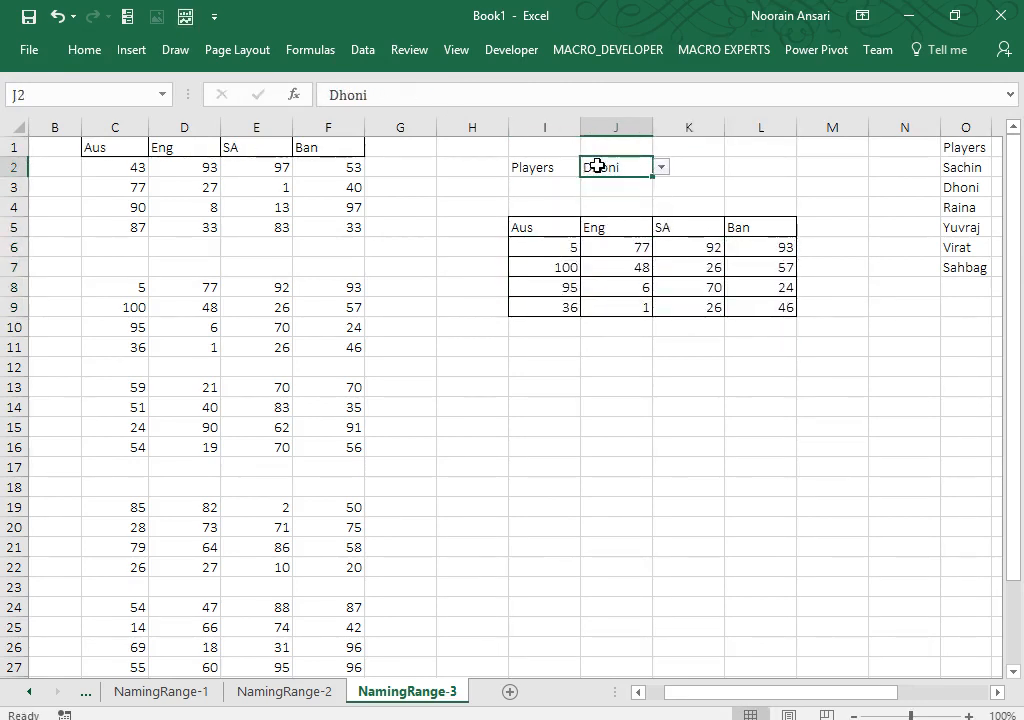
key("alt+Down")
key("Down")
key("Return")
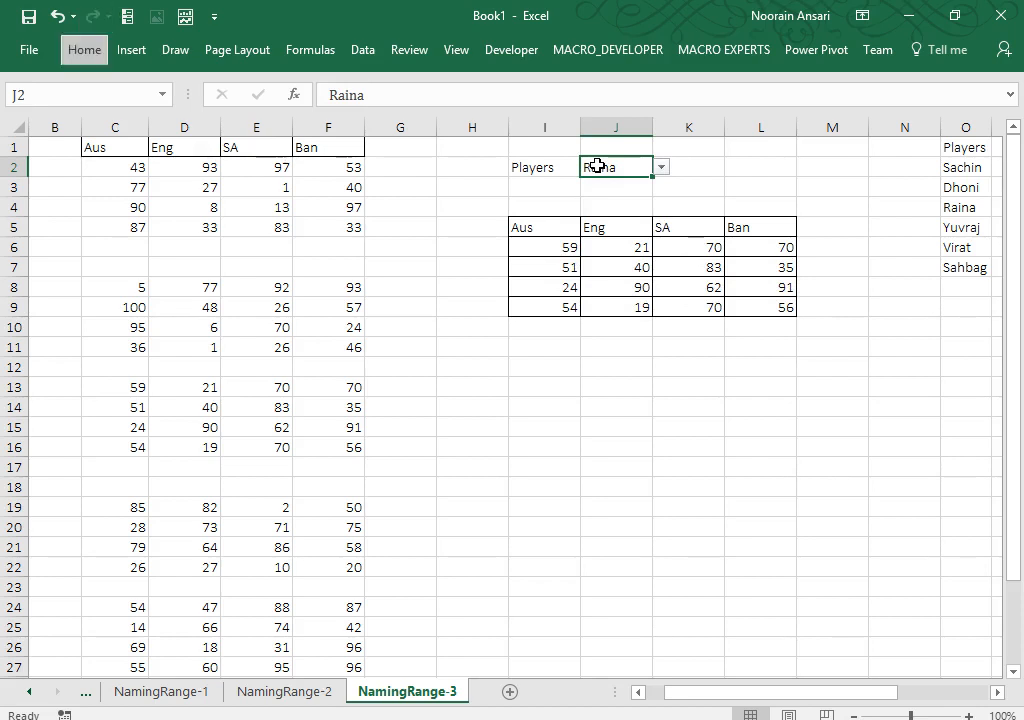
key("alt+Down")
key("Down")
key("Return")
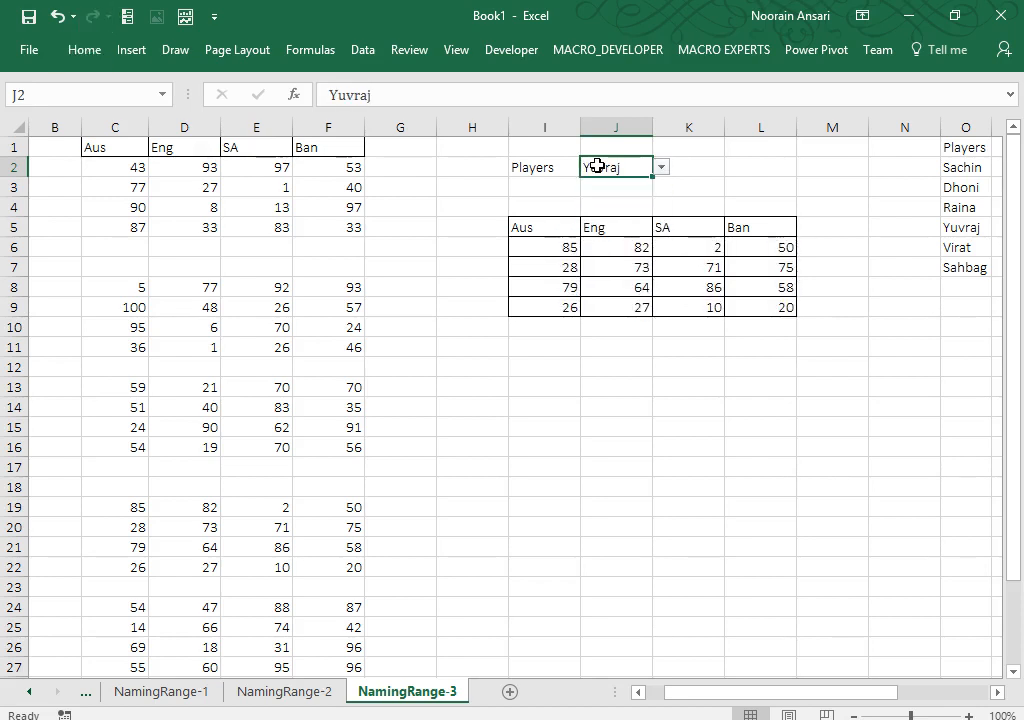
key("Down")
key("Down")
key("Down")
key("Left")
key("ctrl+shift+Right")
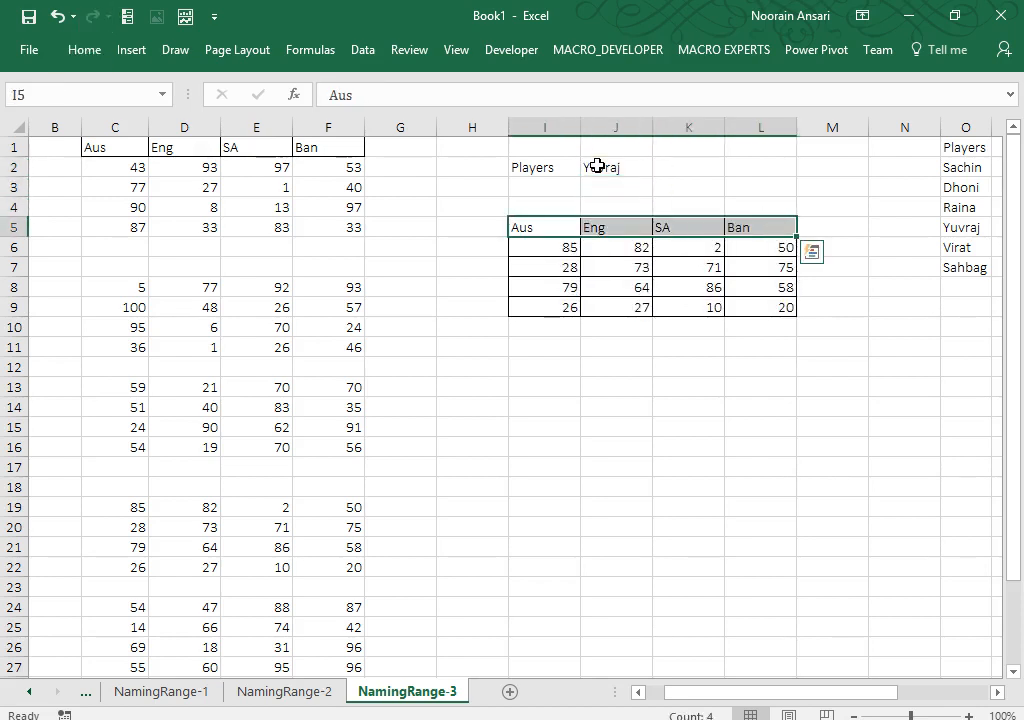
Step: Try a custom fill colour from the colour spectrum picker, then close it
left_click(78, 52)
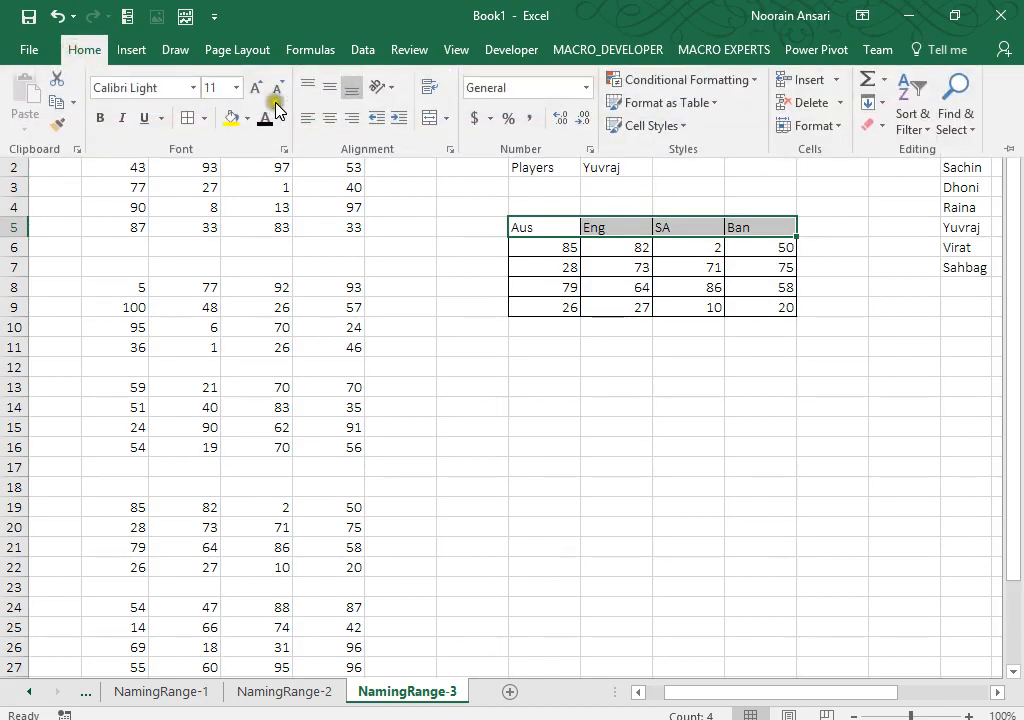
left_click(248, 118)
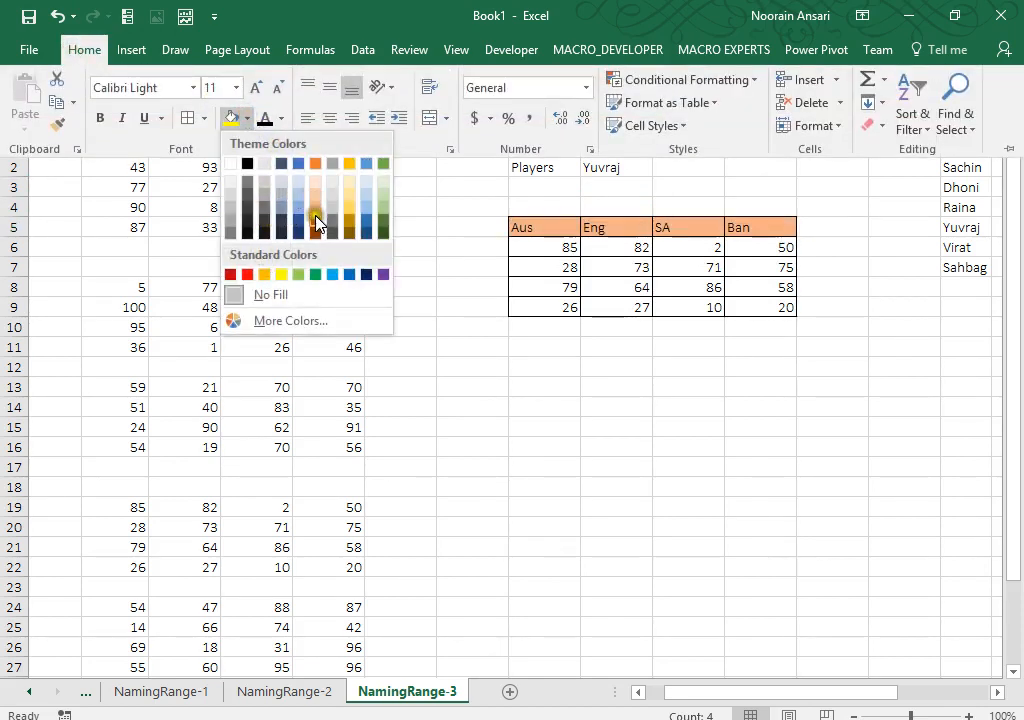
left_click(276, 321)
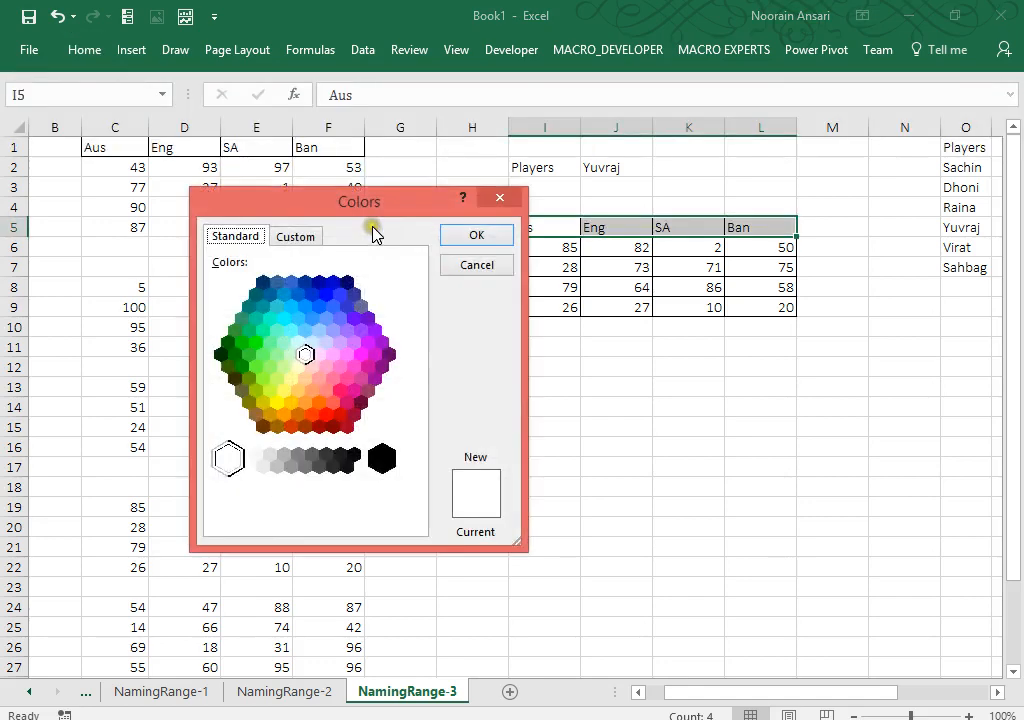
left_click(303, 236)
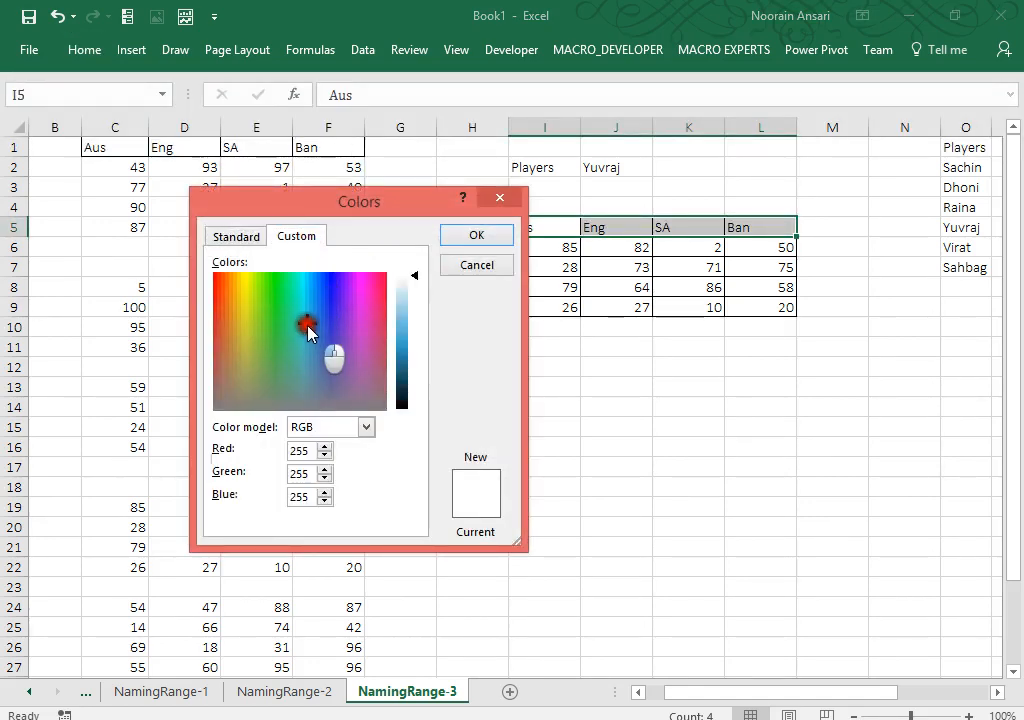
left_click_drag(308, 332, 303, 305)
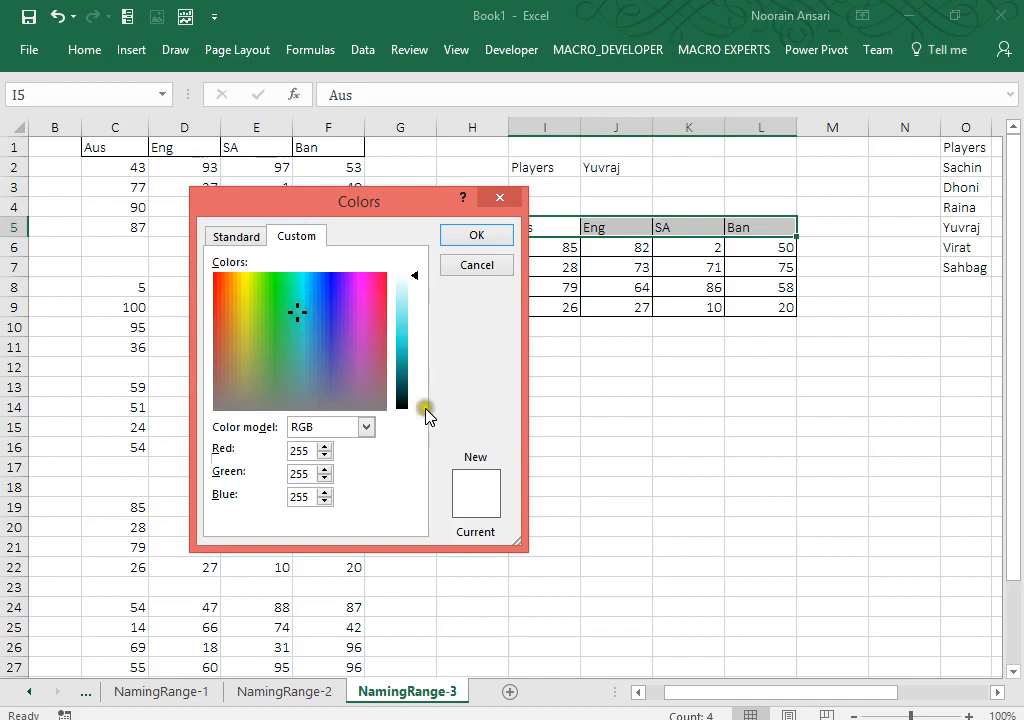
left_click(475, 240)
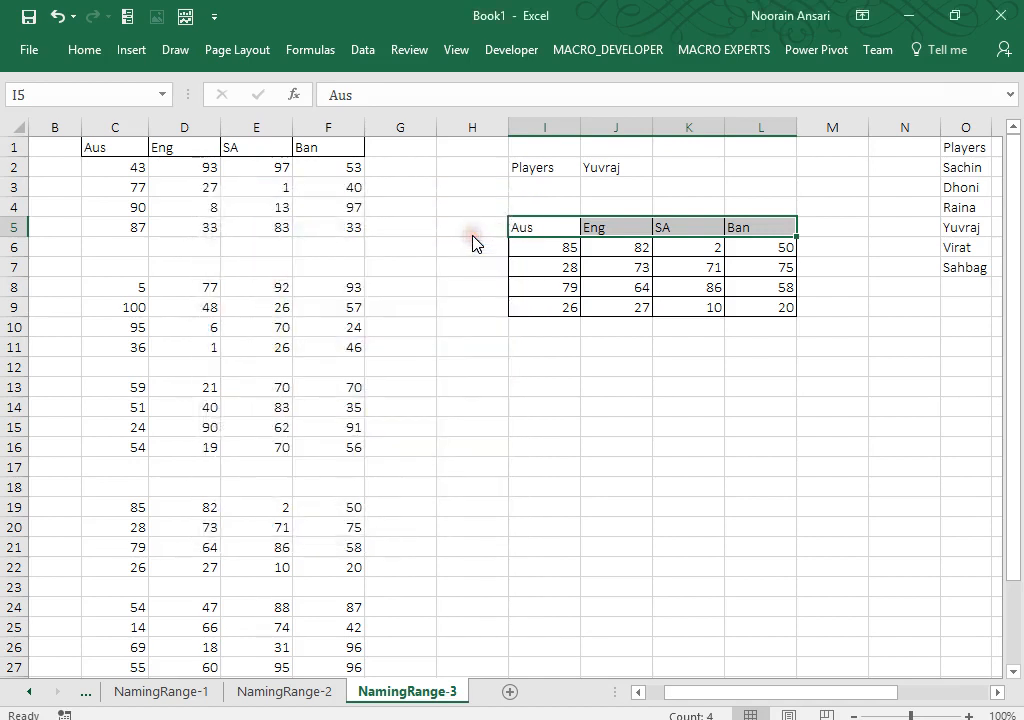
Step: Give the header row a blue fill with bold gold text
left_click(84, 50)
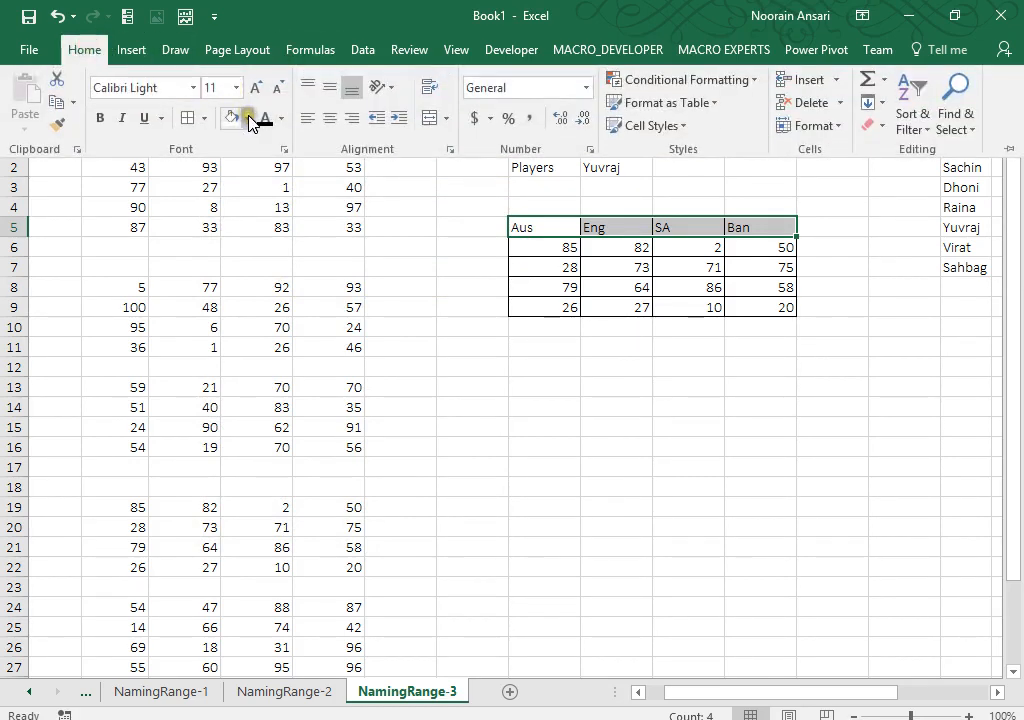
left_click(248, 118)
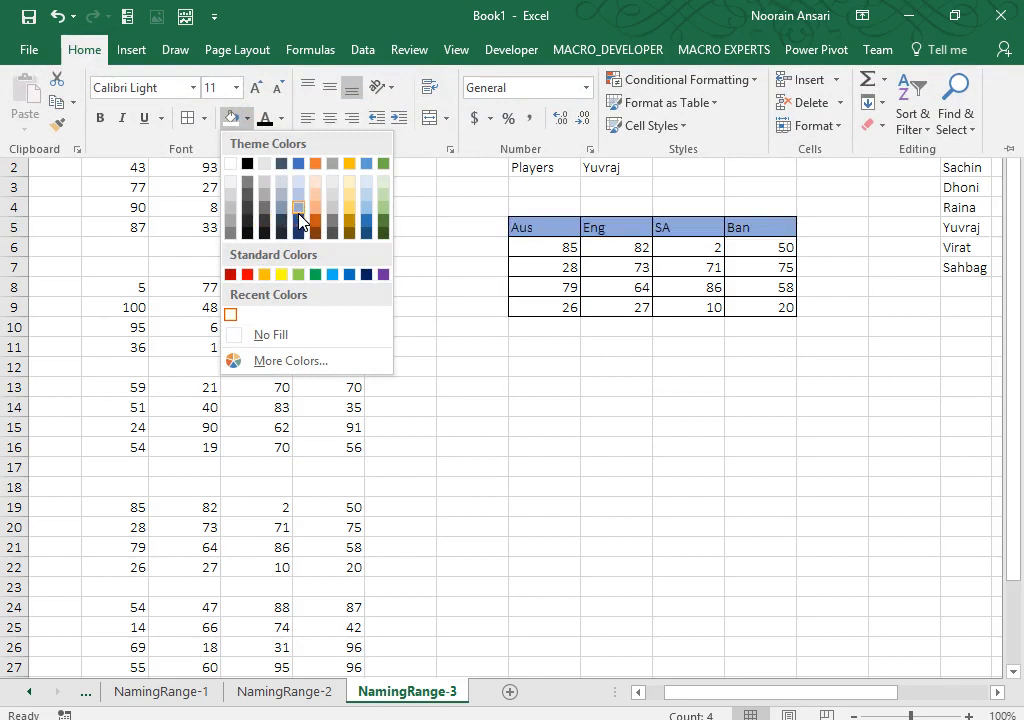
left_click(299, 220)
left_click(280, 119)
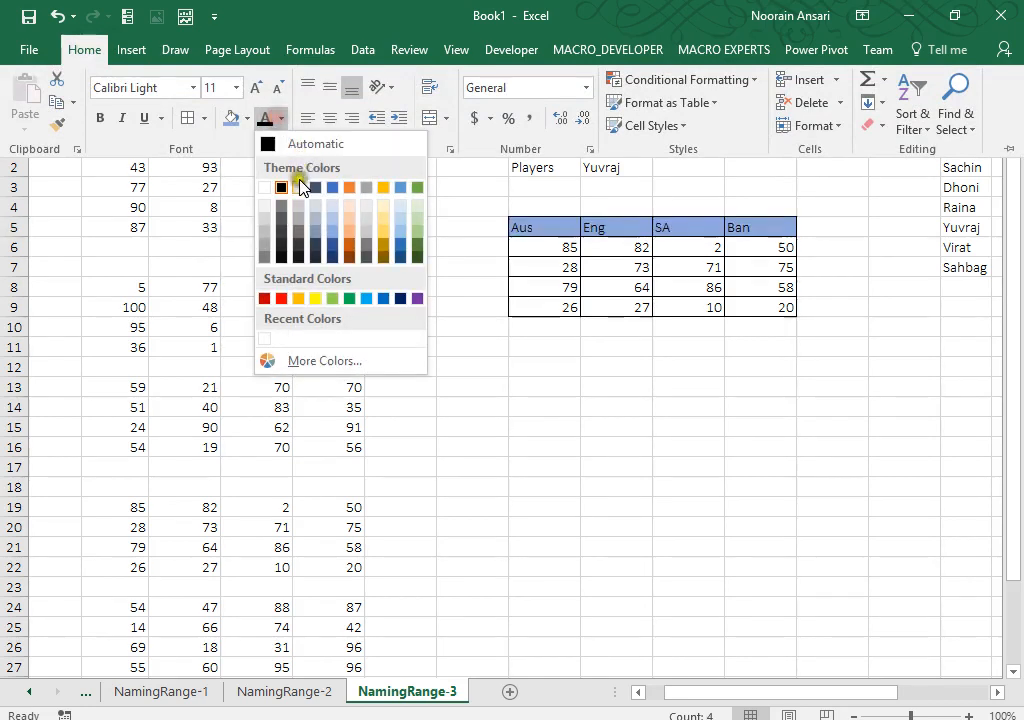
left_click(283, 298)
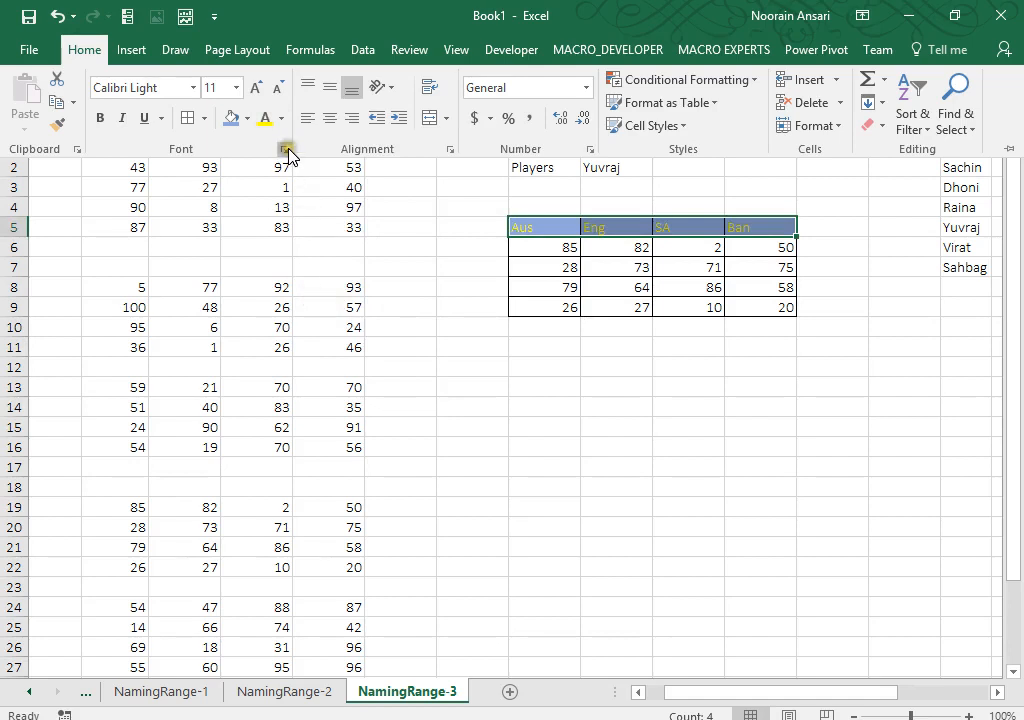
key("ctrl+b")
key("Escape")
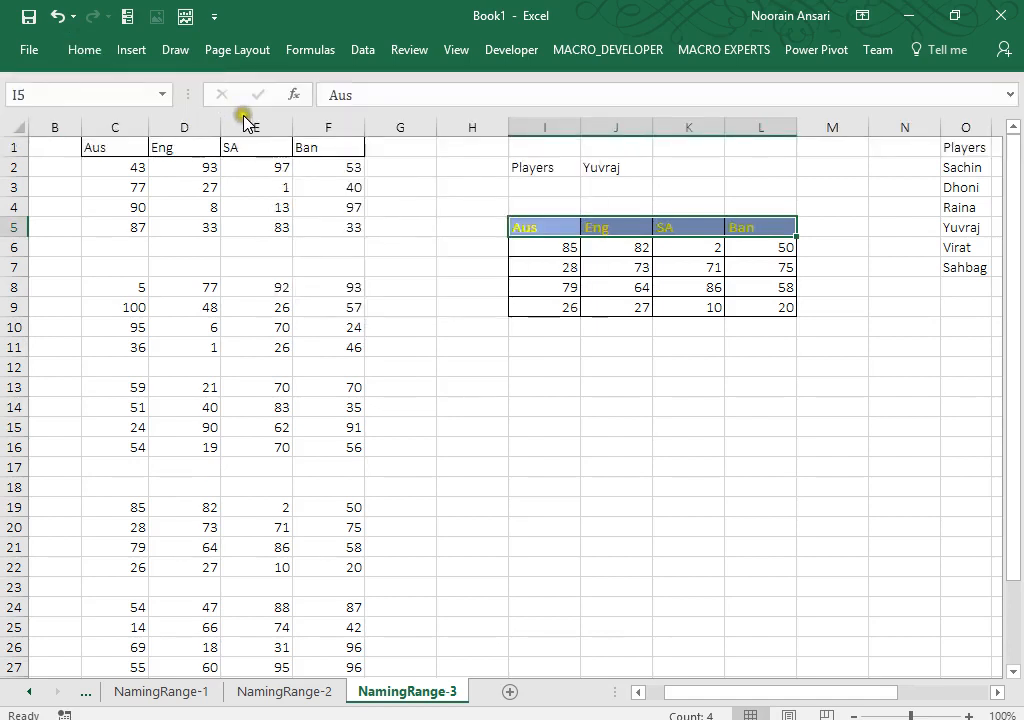
Step: Change the header row fill to a darker colour
left_click(85, 50)
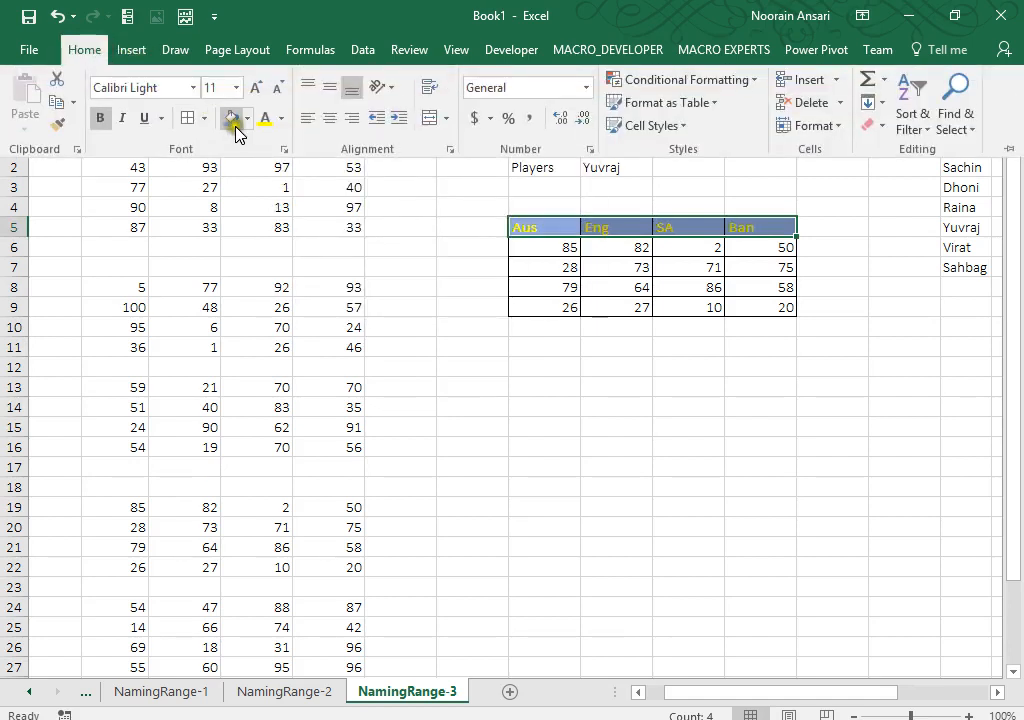
left_click(247, 118)
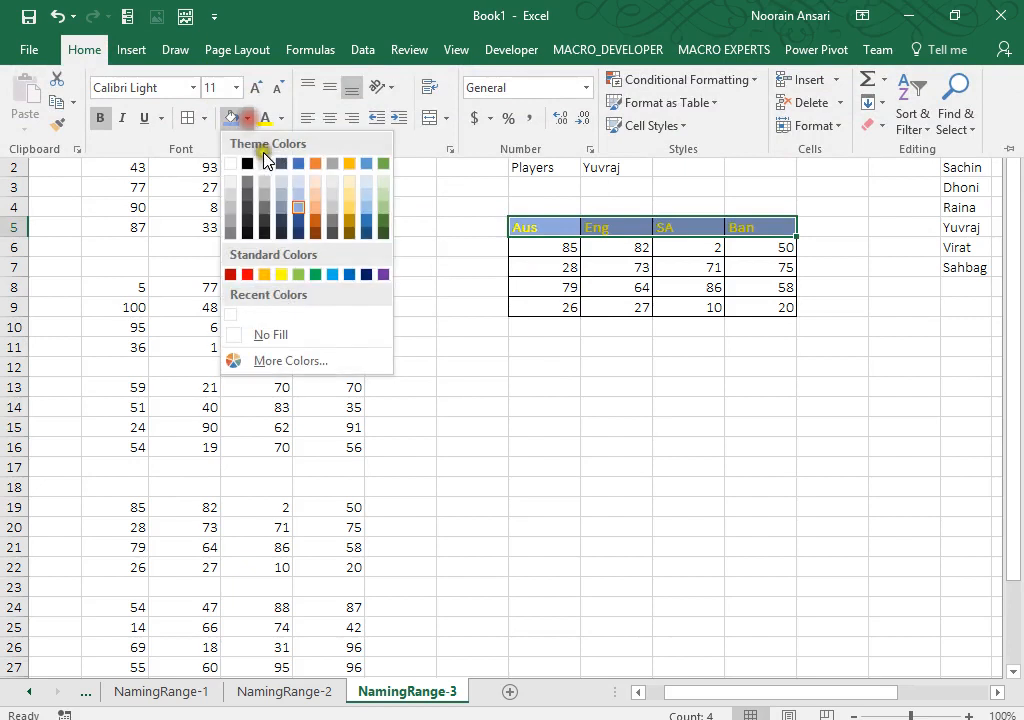
left_click(264, 218)
left_click(591, 395)
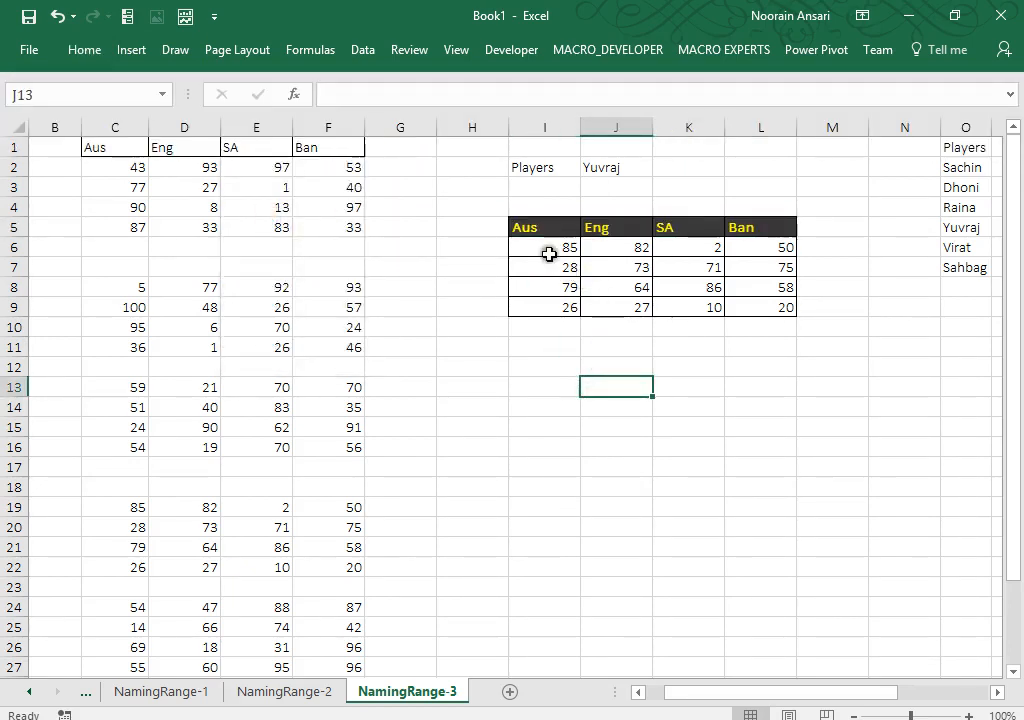
Step: Centre the scores in the I6:L9 grid
left_click_drag(546, 254, 749, 309)
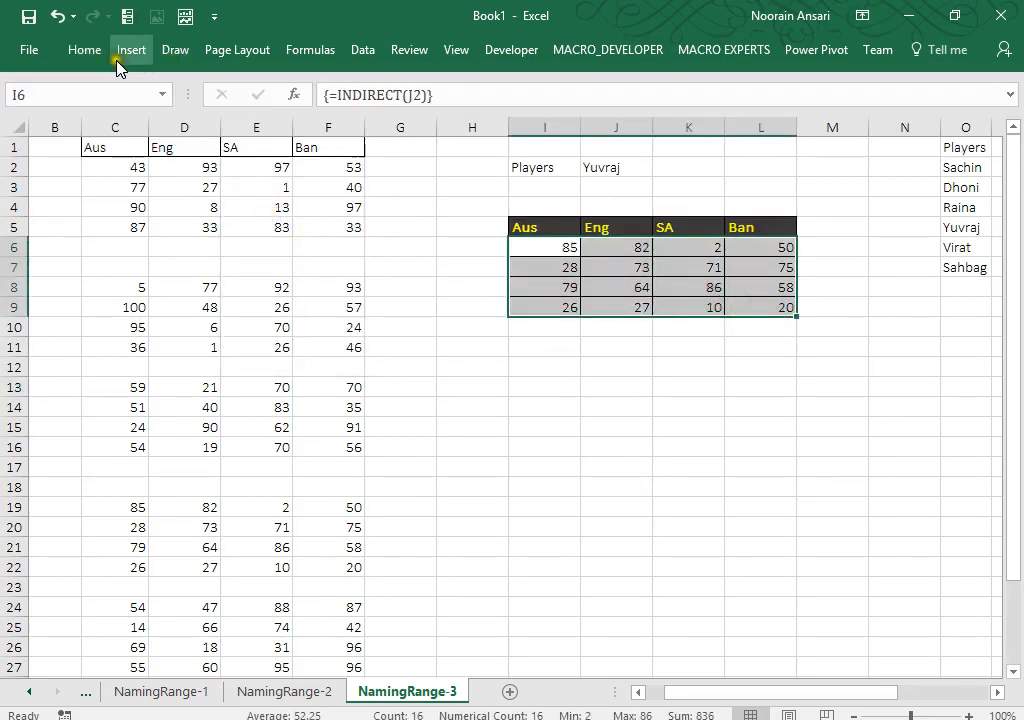
left_click(82, 49)
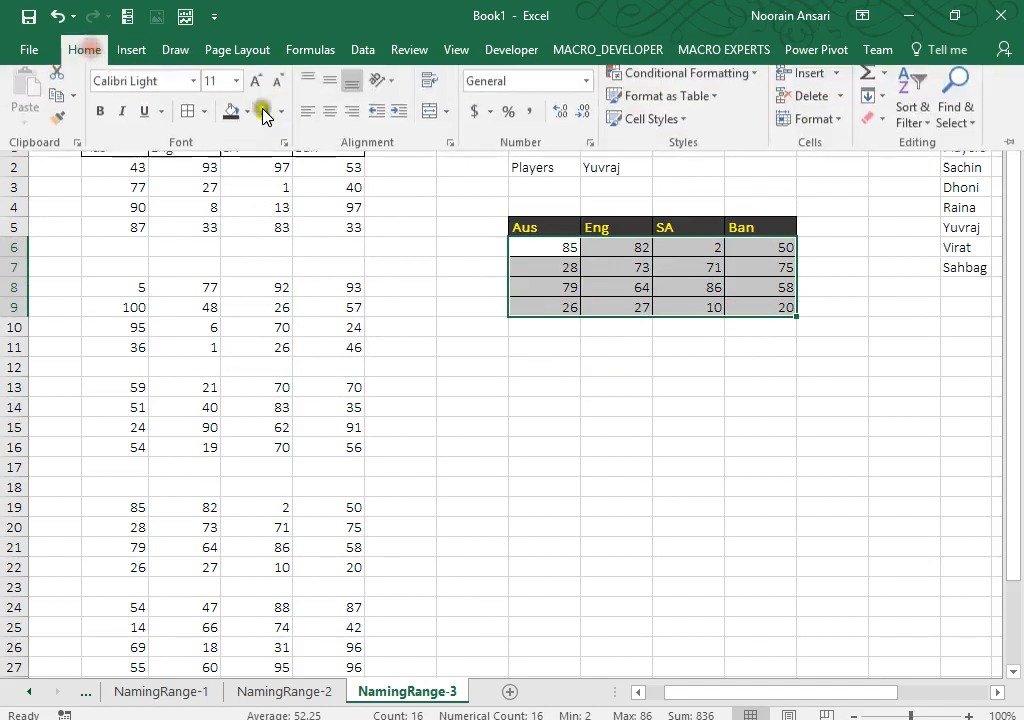
left_click(329, 117)
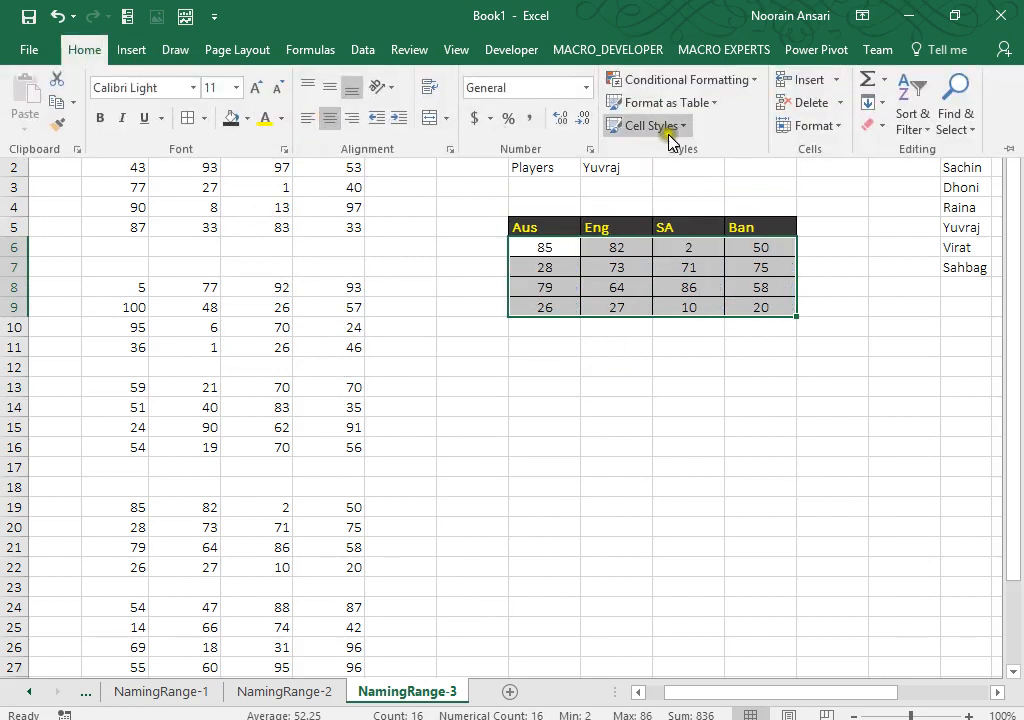
left_click(841, 132)
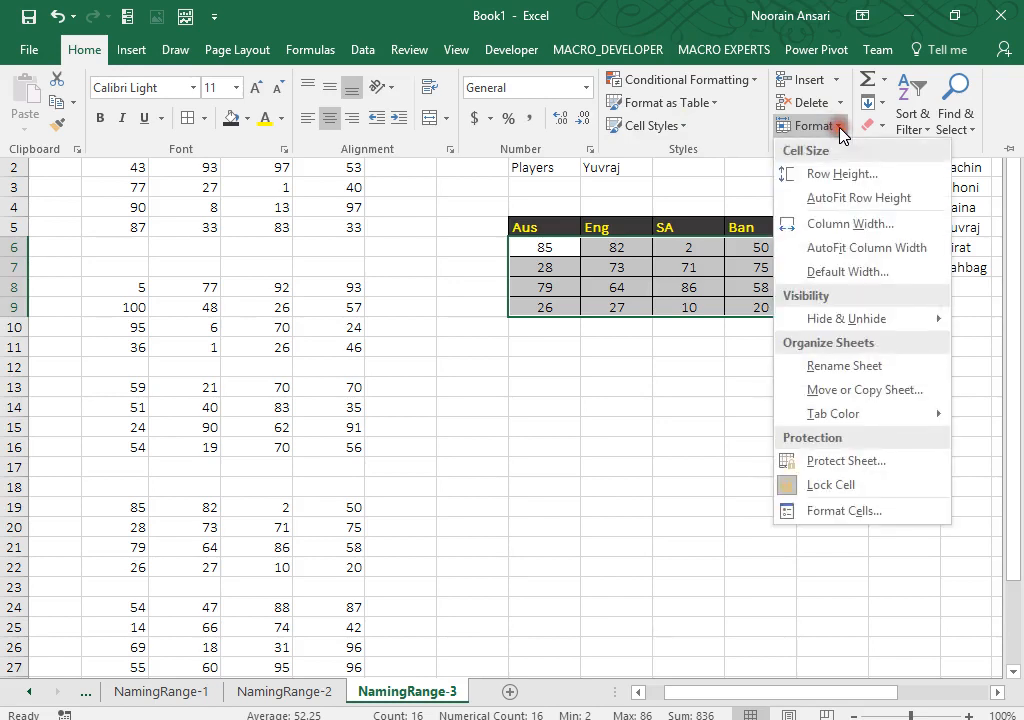
left_click(647, 408)
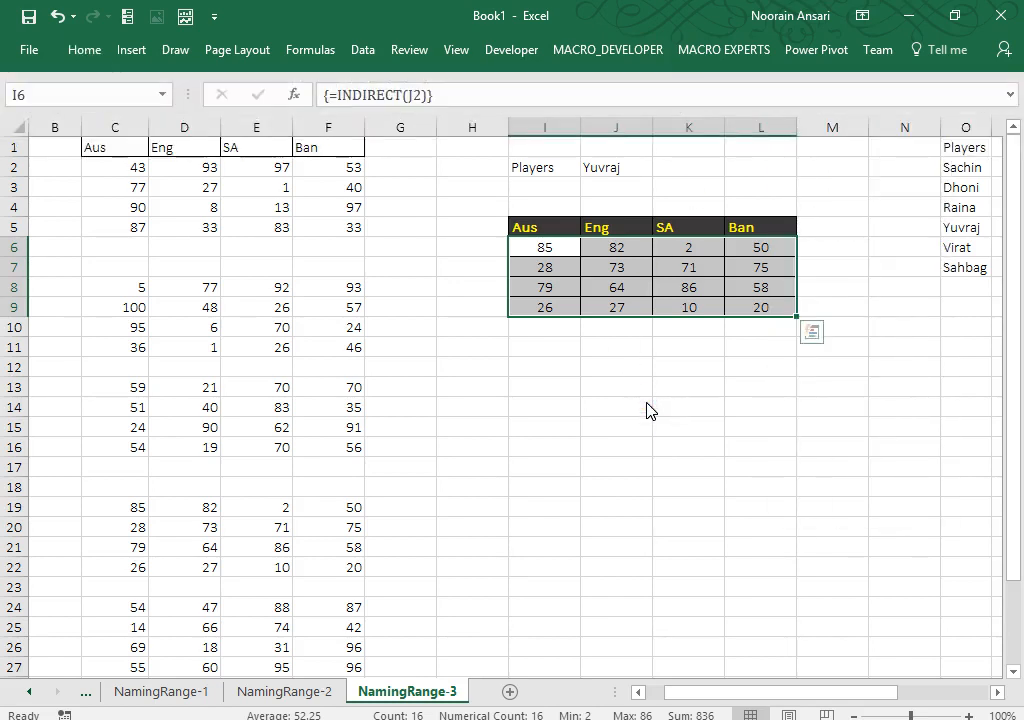
left_click(647, 408)
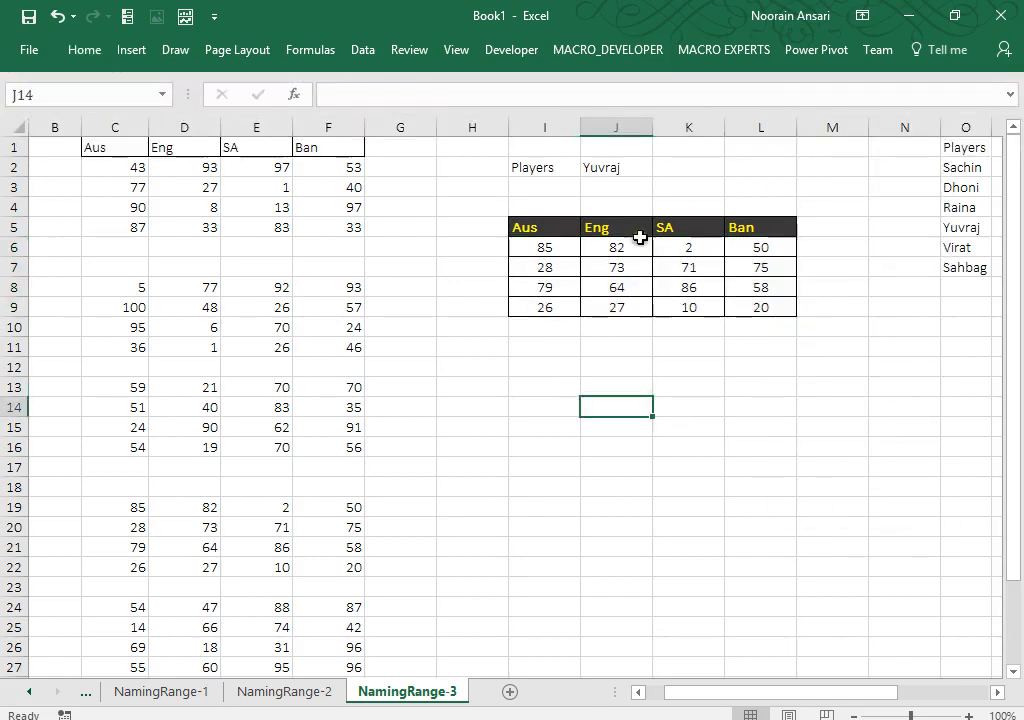
Step: Choose Raina from J2's player dropdown
left_click(633, 172)
key("alt+Down")
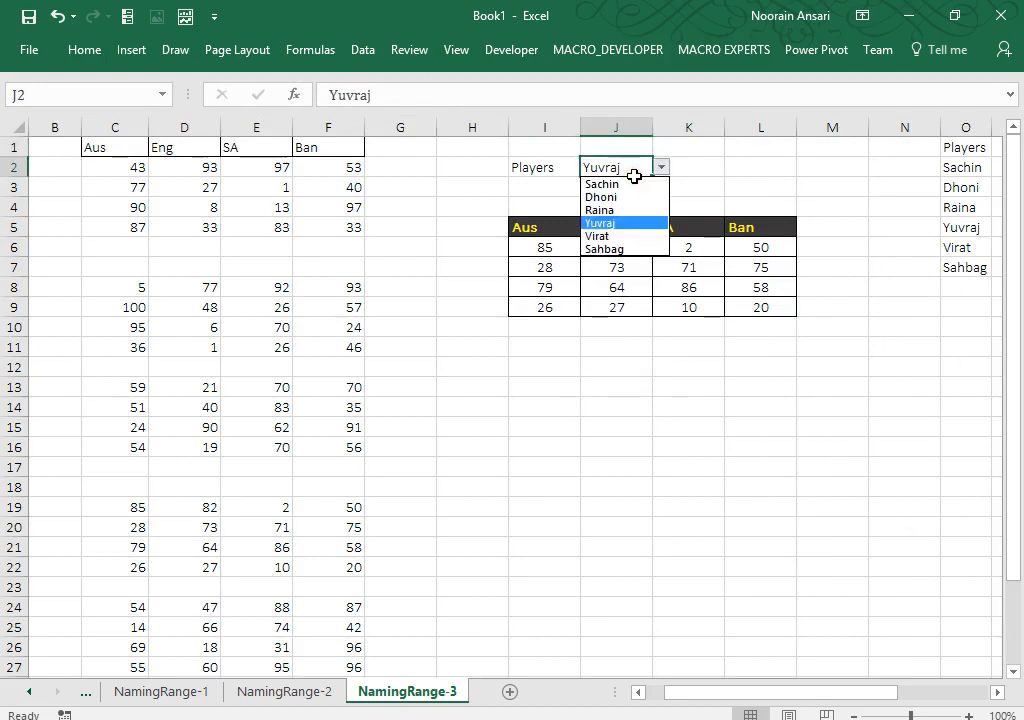
key("Up")
key("Return")
key("Down")
key("Down")
key("Down")
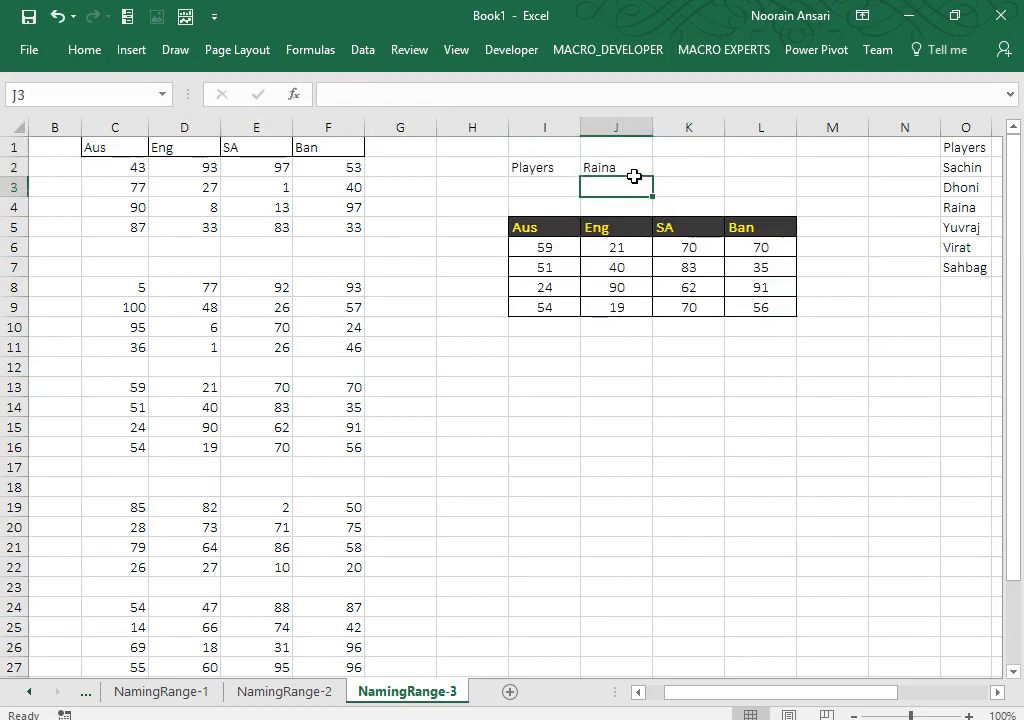
key("Left")
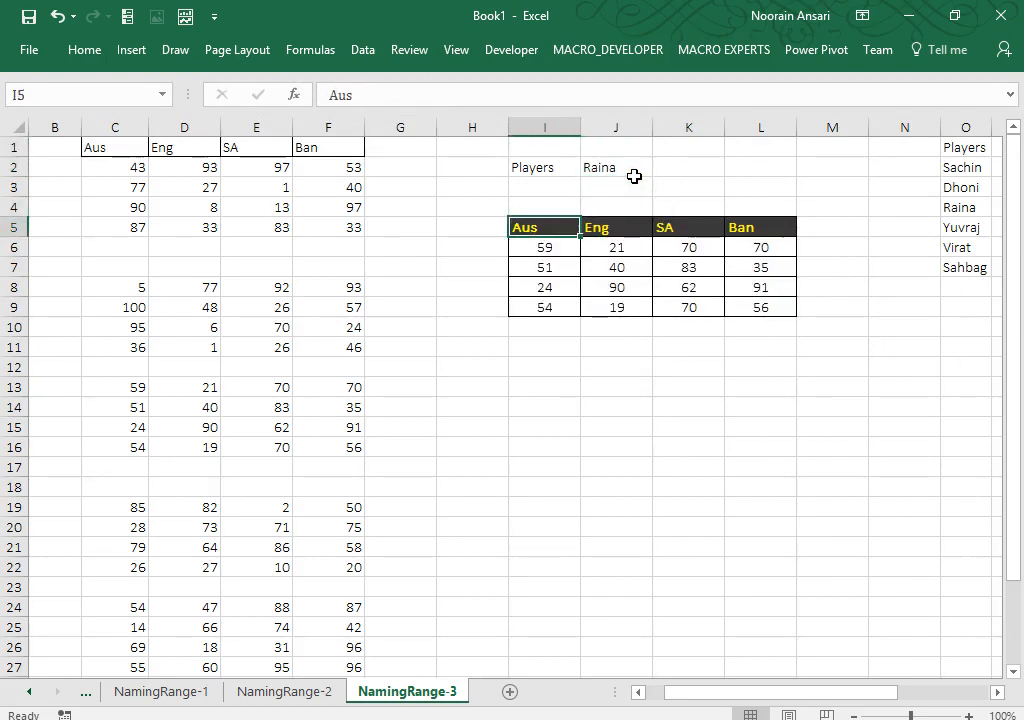
Step: Draw a Rectangle shape below the score grid over about I10:M22, then nudge it and lower its bottom edge
left_click(133, 50)
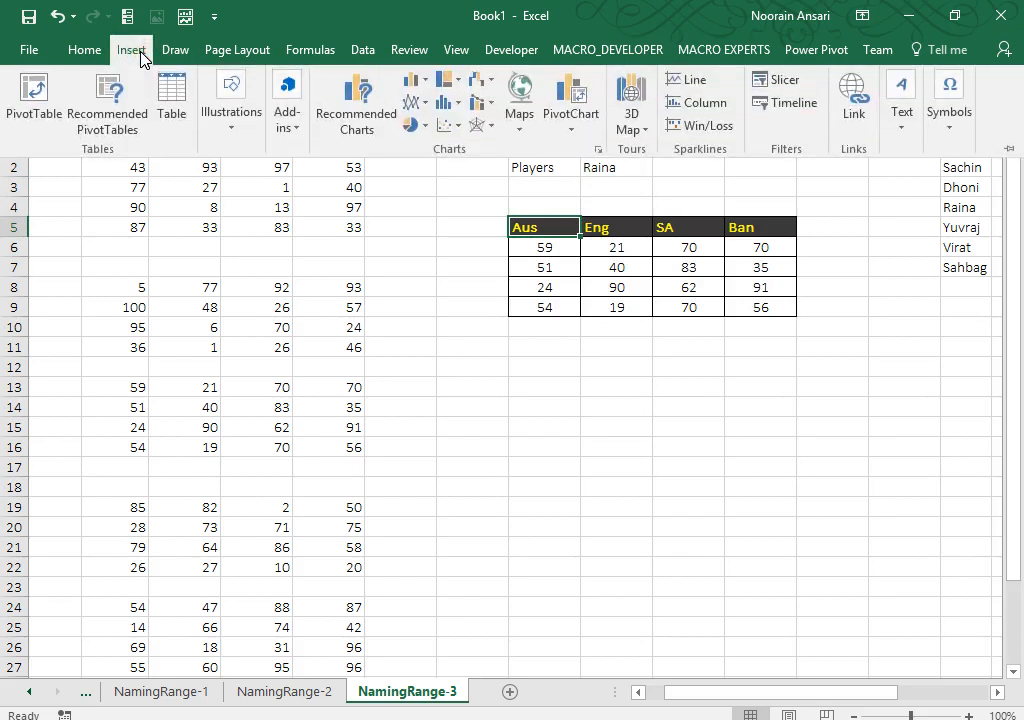
left_click(231, 125)
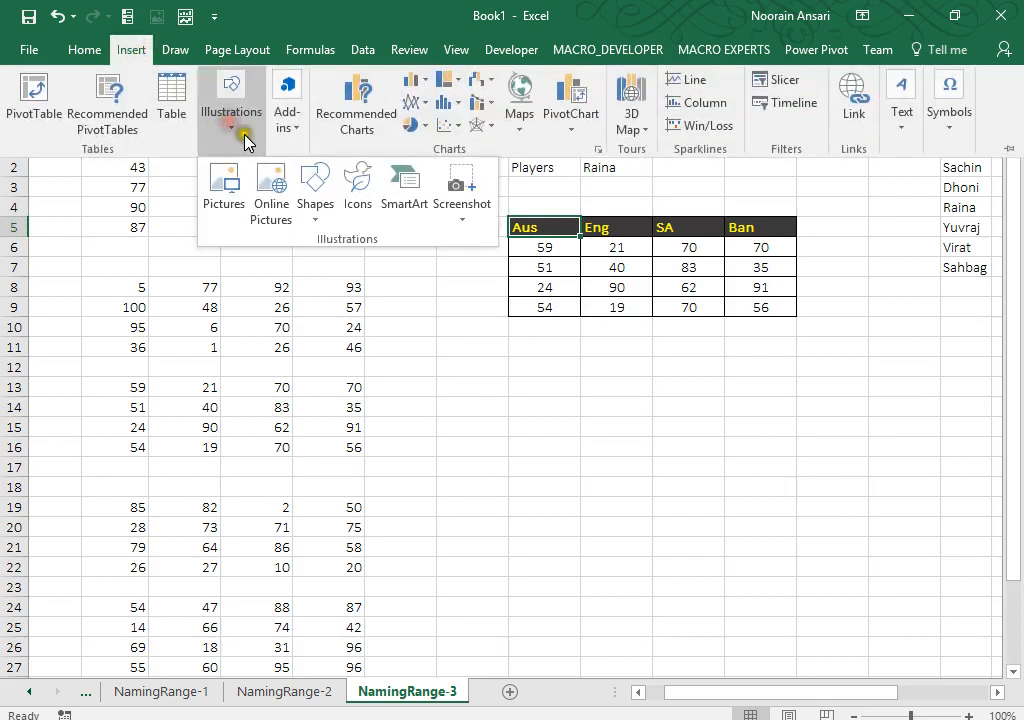
left_click(318, 215)
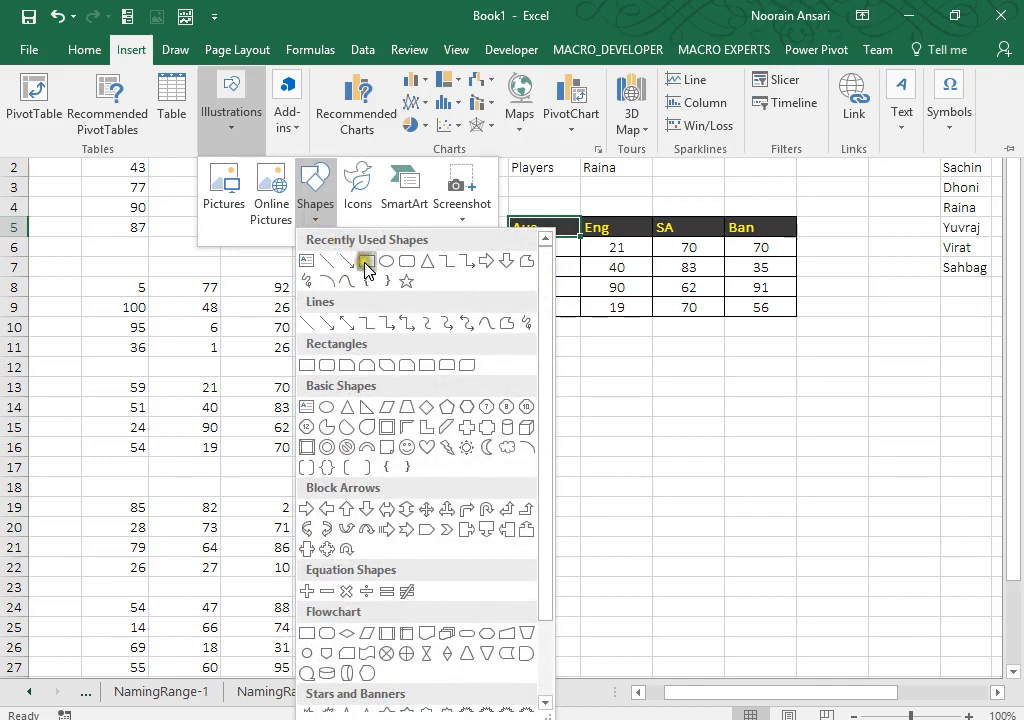
left_click(366, 262)
mouse_move(494, 349)
left_mouse_down()
mouse_move(940, 546)
mouse_move(946, 559)
left_mouse_up()
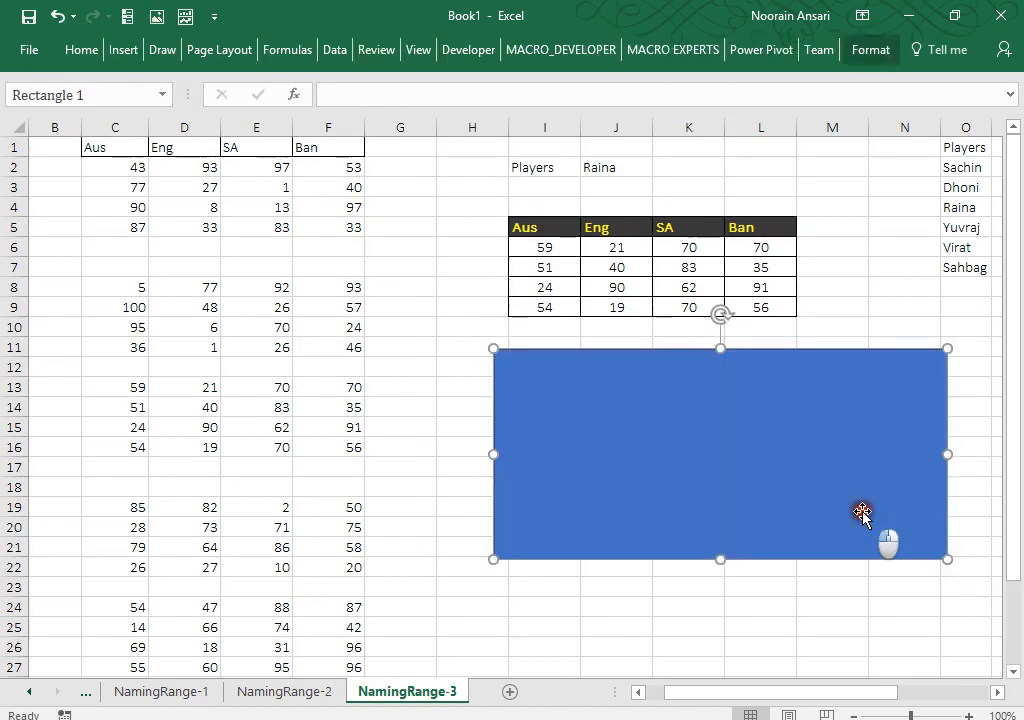
left_click_drag(864, 514, 870, 500)
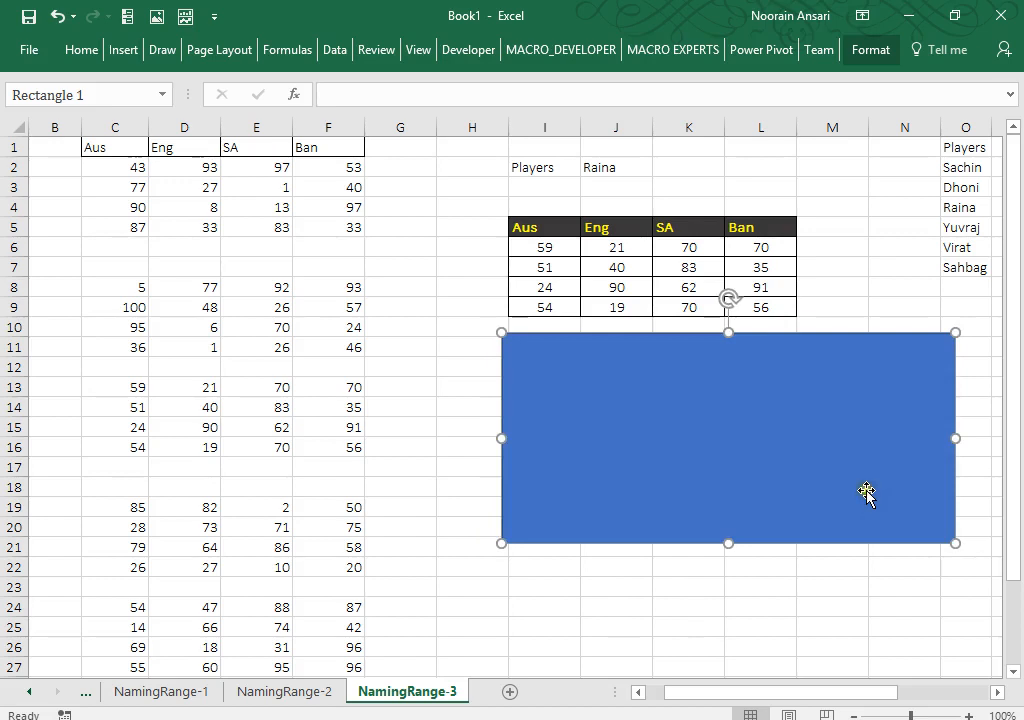
left_click_drag(729, 543, 733, 557)
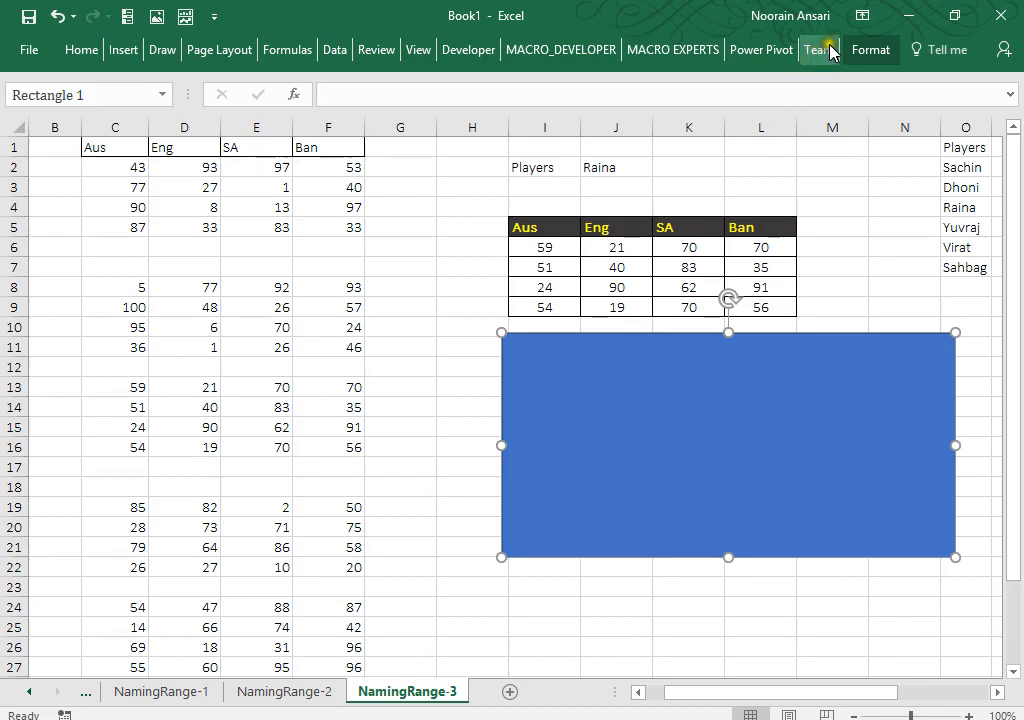
Step: Fill the rectangle with a light grey gradient from the Shape Styles gallery
left_click(864, 52)
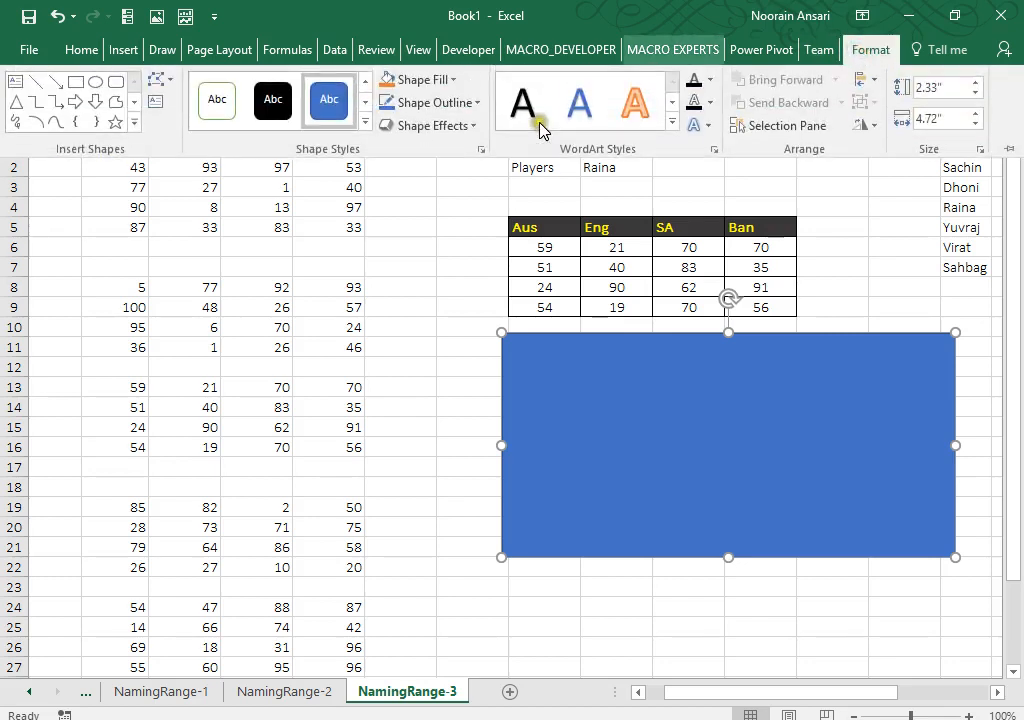
left_click(366, 121)
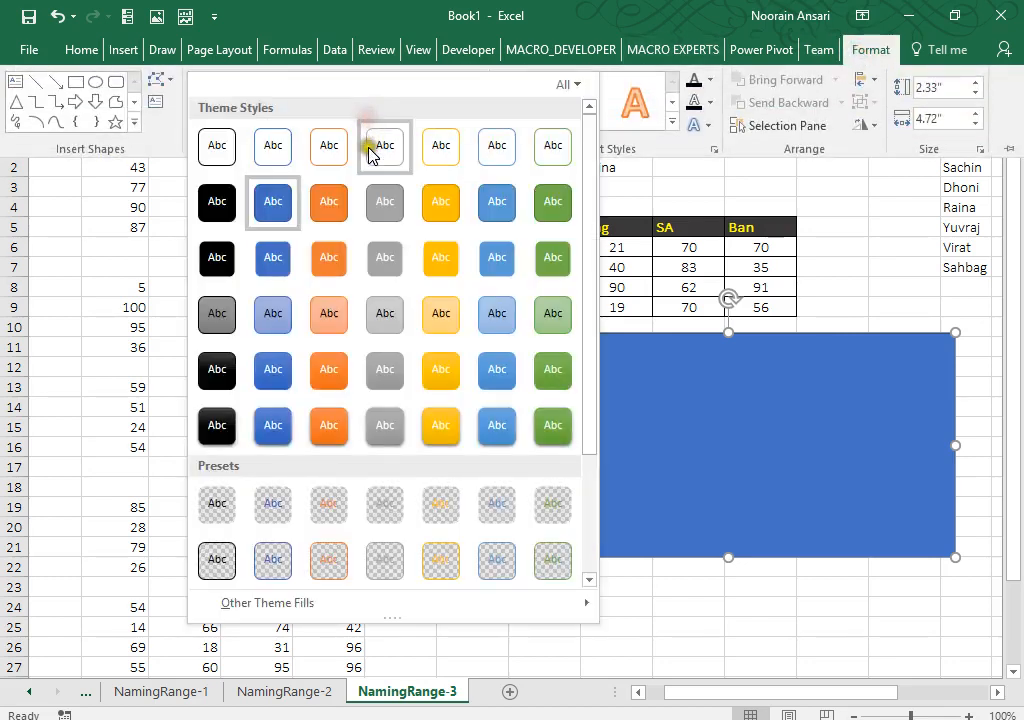
mouse_move(357, 611)
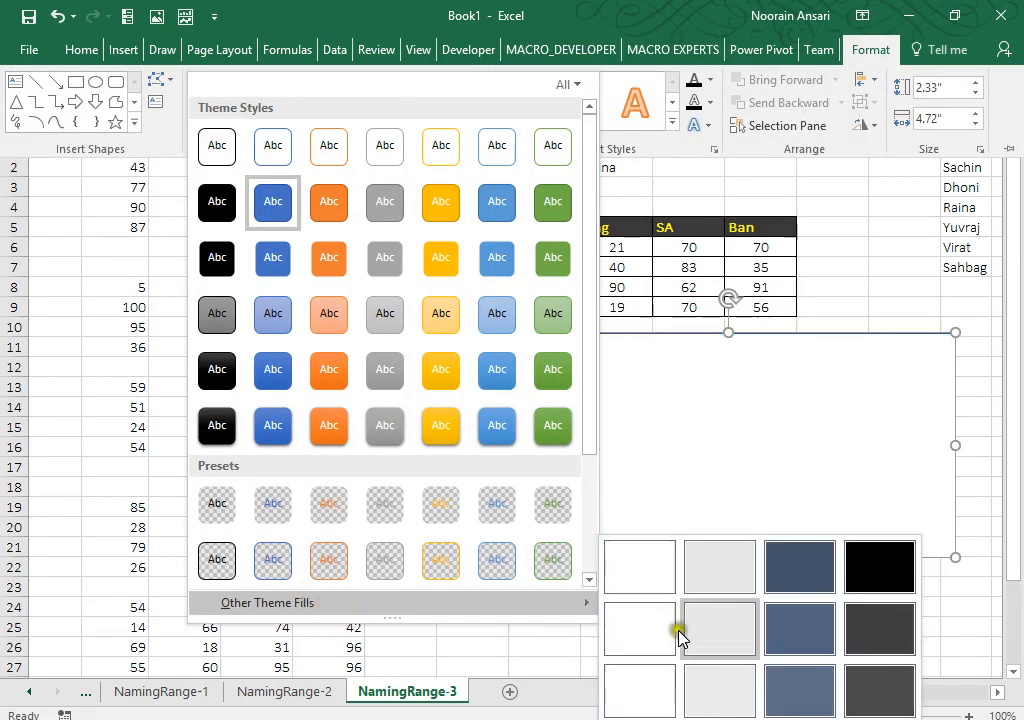
left_click(714, 697)
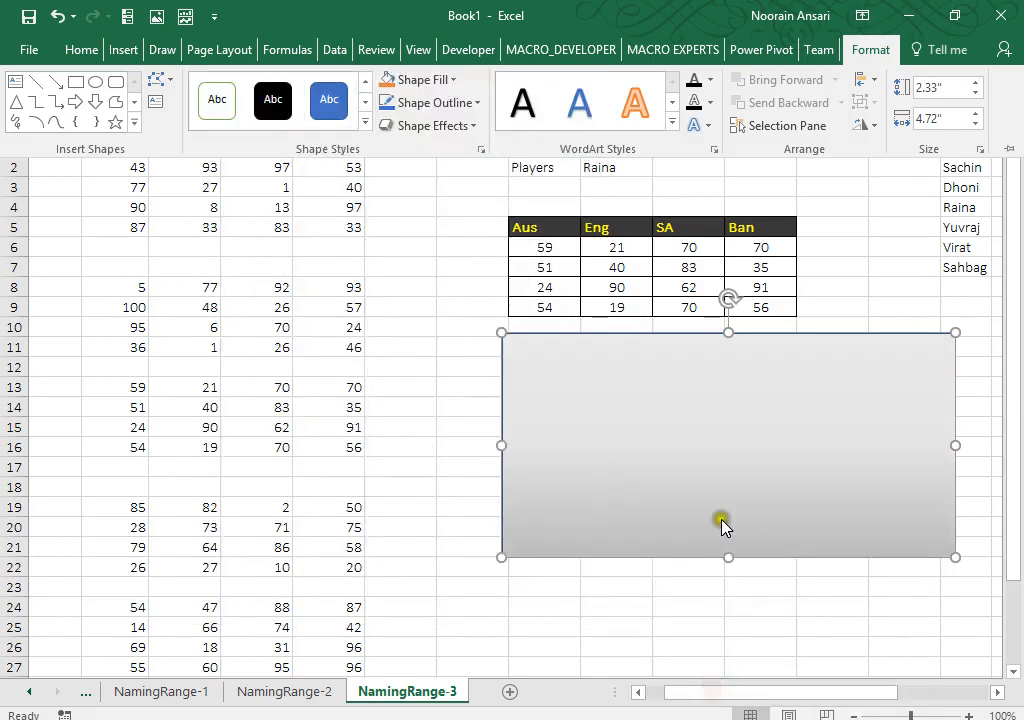
Step: Align the rectangle under the grid at column I, make it slightly taller, and select I5:L9
left_click(721, 455)
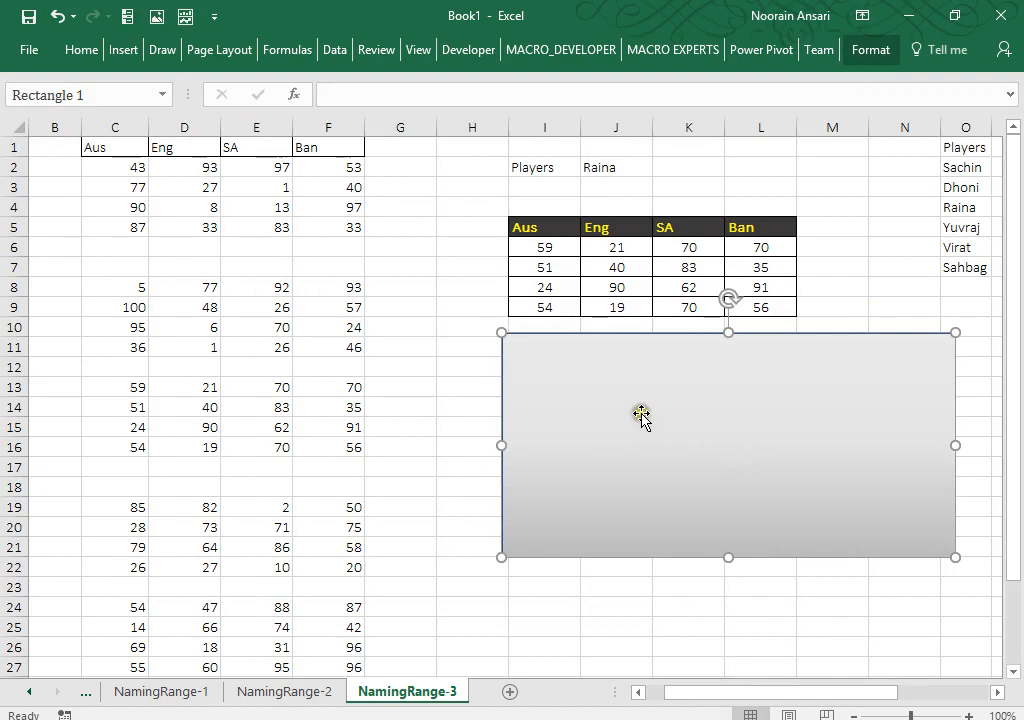
mouse_move(642, 414)
left_mouse_down()
mouse_move(655, 415)
mouse_move(647, 417)
left_mouse_up()
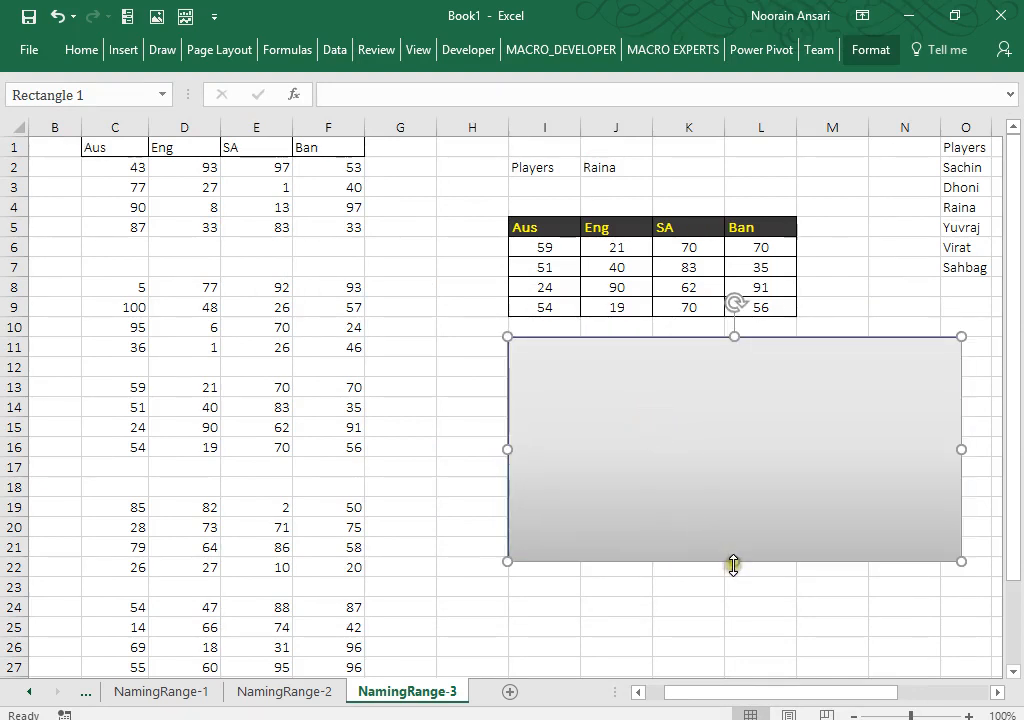
left_click_drag(733, 565, 737, 570)
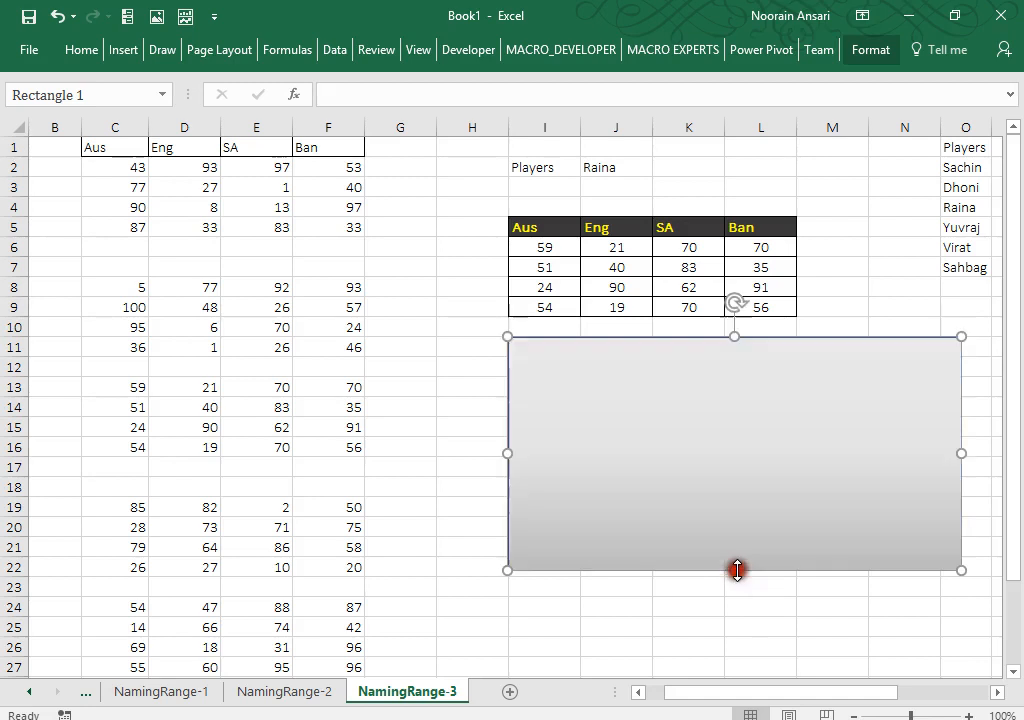
left_click(621, 301)
left_click_drag(533, 226, 759, 305)
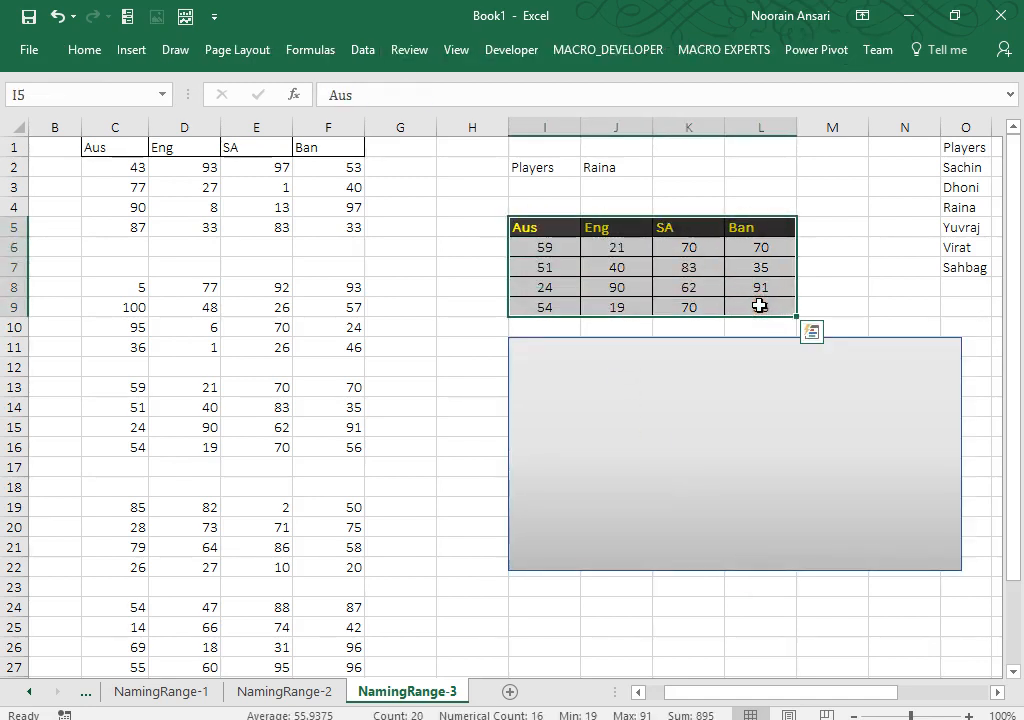
Step: Copy I5:L9, paste it as a Linked Picture, and move it onto the grey rectangle
key("ctrl+c")
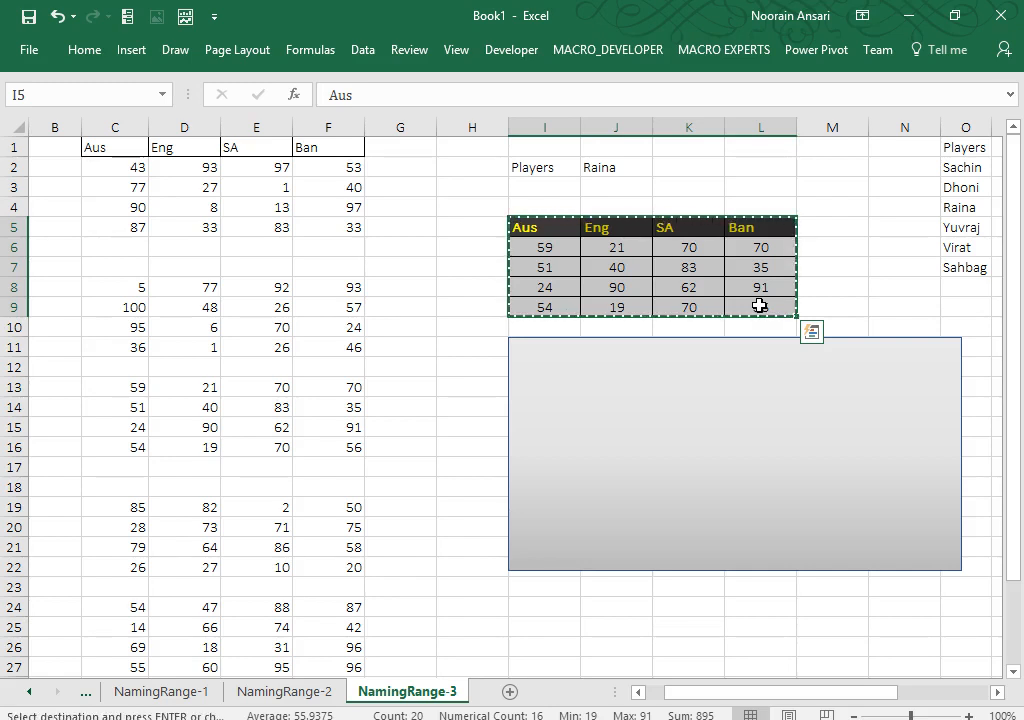
right_click(759, 305)
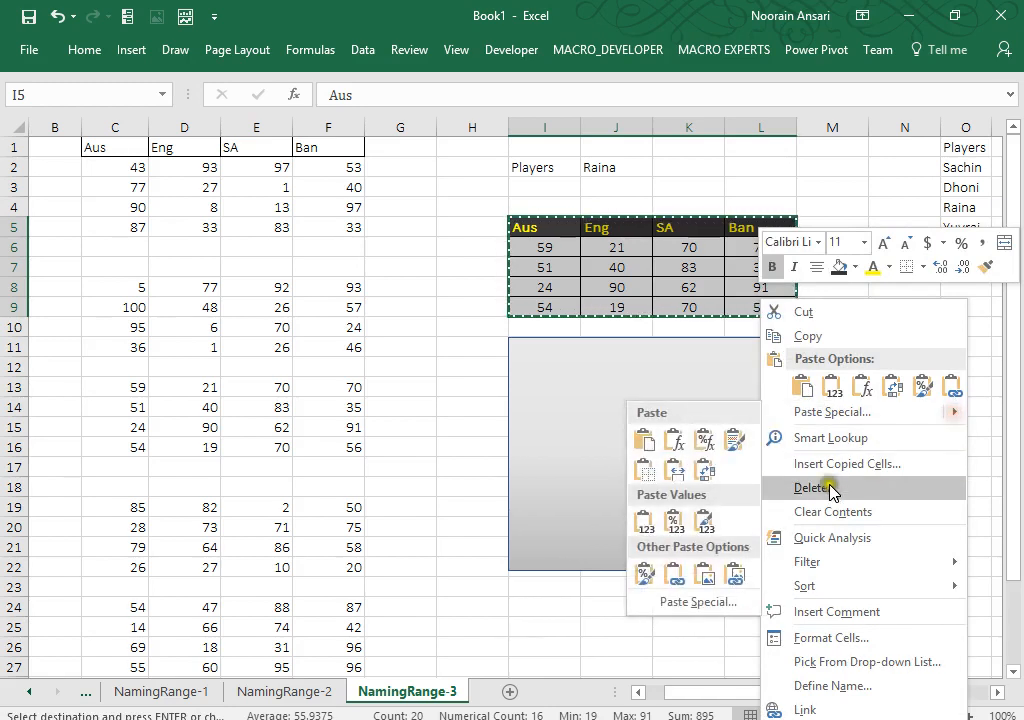
left_click(734, 577)
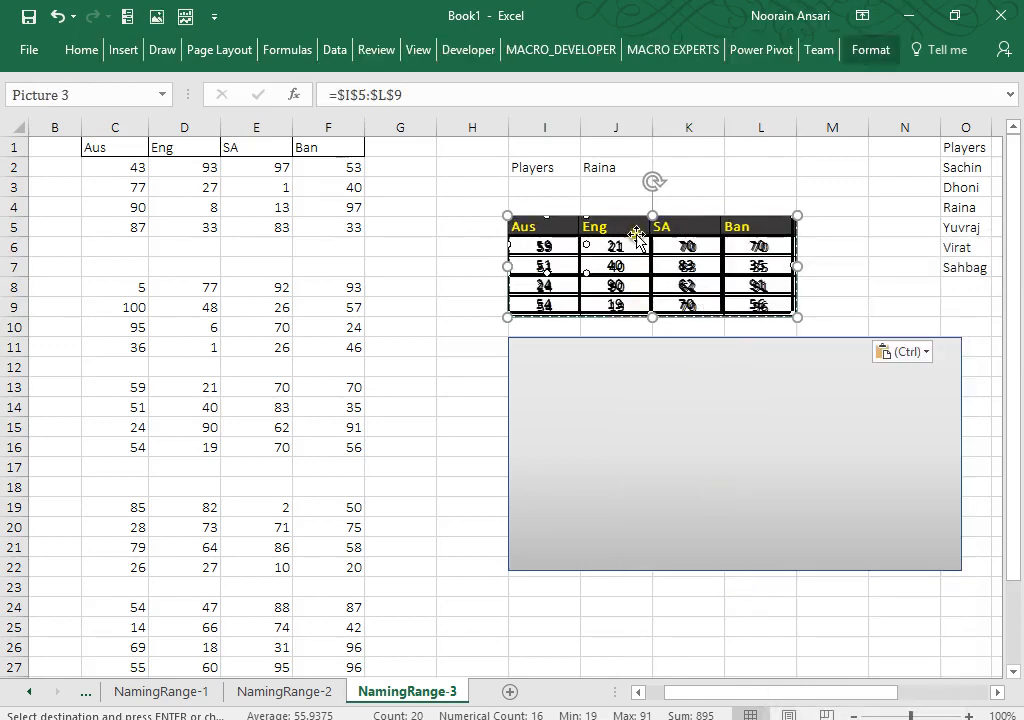
left_click_drag(637, 235, 626, 356)
Step: Narrow the rectangle and extend it down toward row 27, then reselect I5:L9 for charting
left_click(944, 400)
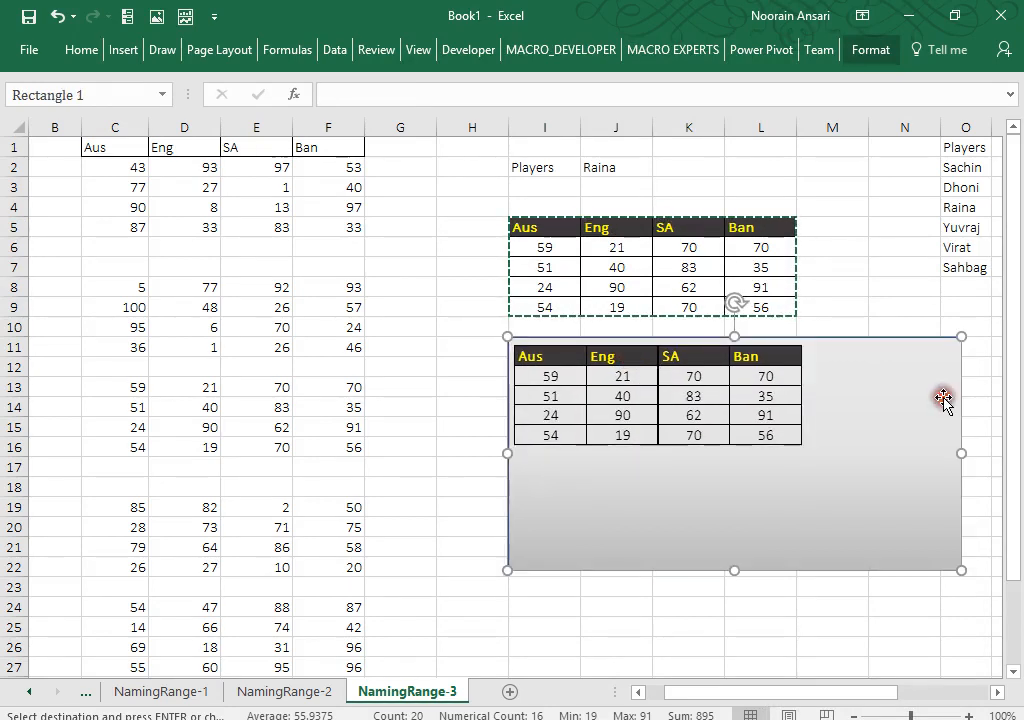
left_click_drag(964, 449, 818, 449)
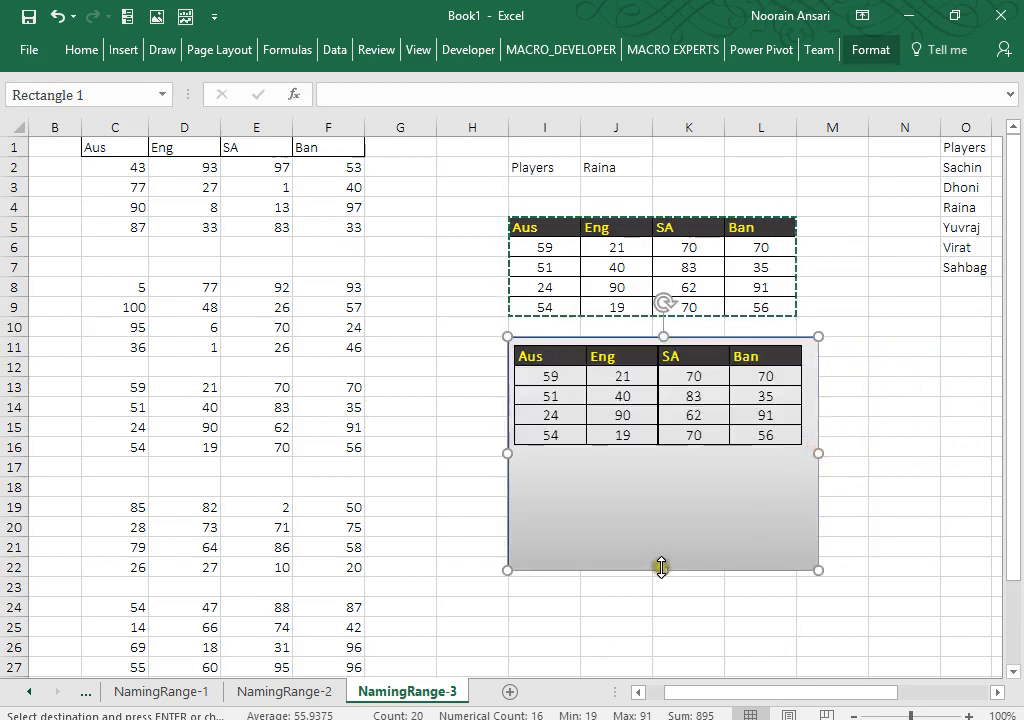
left_click_drag(661, 567, 676, 665)
left_click(834, 570)
key("Escape")
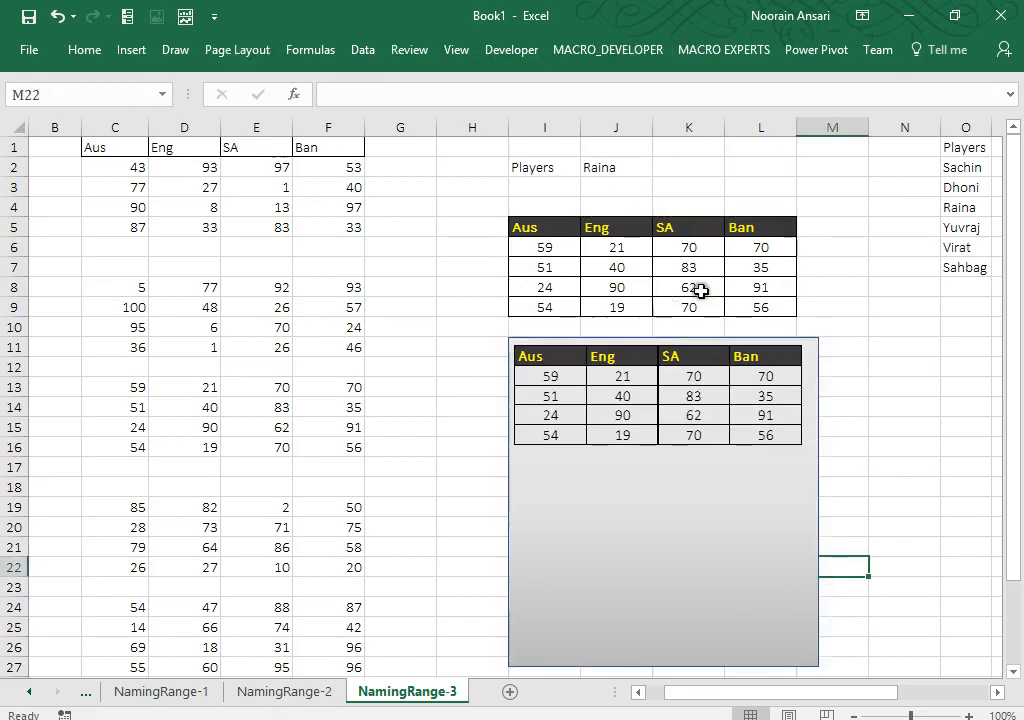
left_click_drag(523, 228, 752, 312)
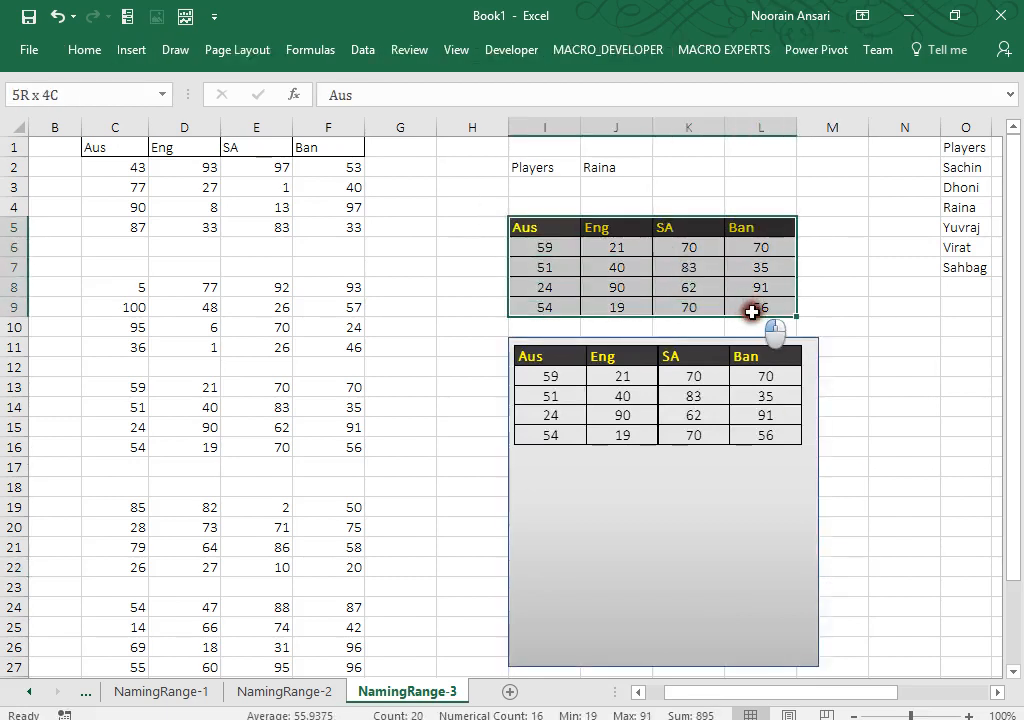
Step: Insert a Pie chart of the I5:L9 scores from the All Charts list
left_click(133, 50)
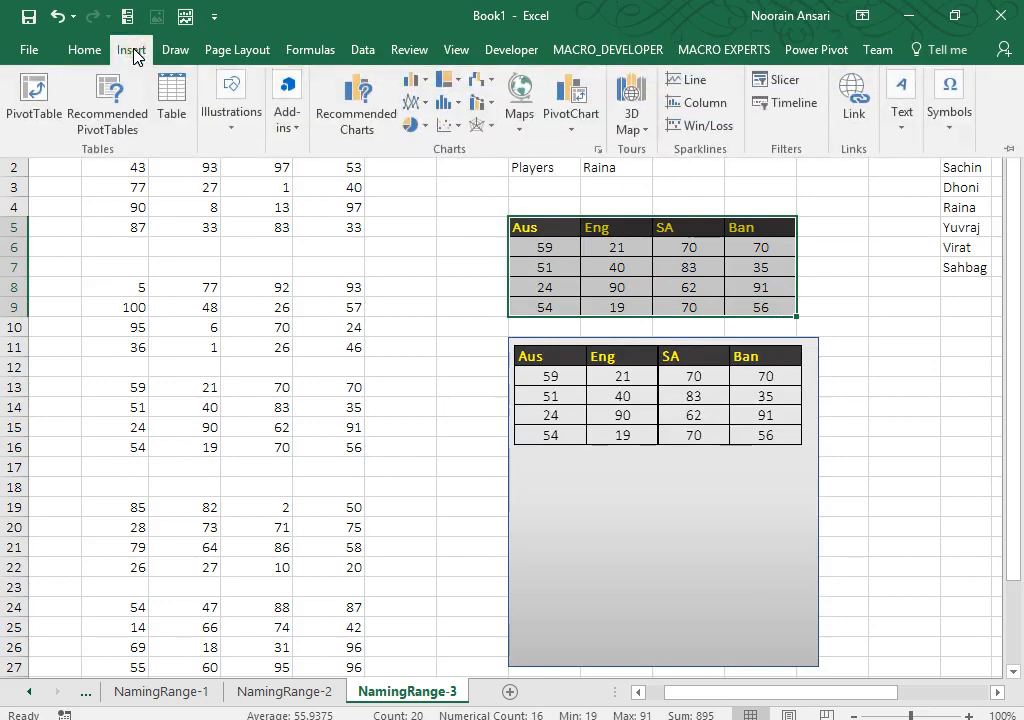
left_click(425, 130)
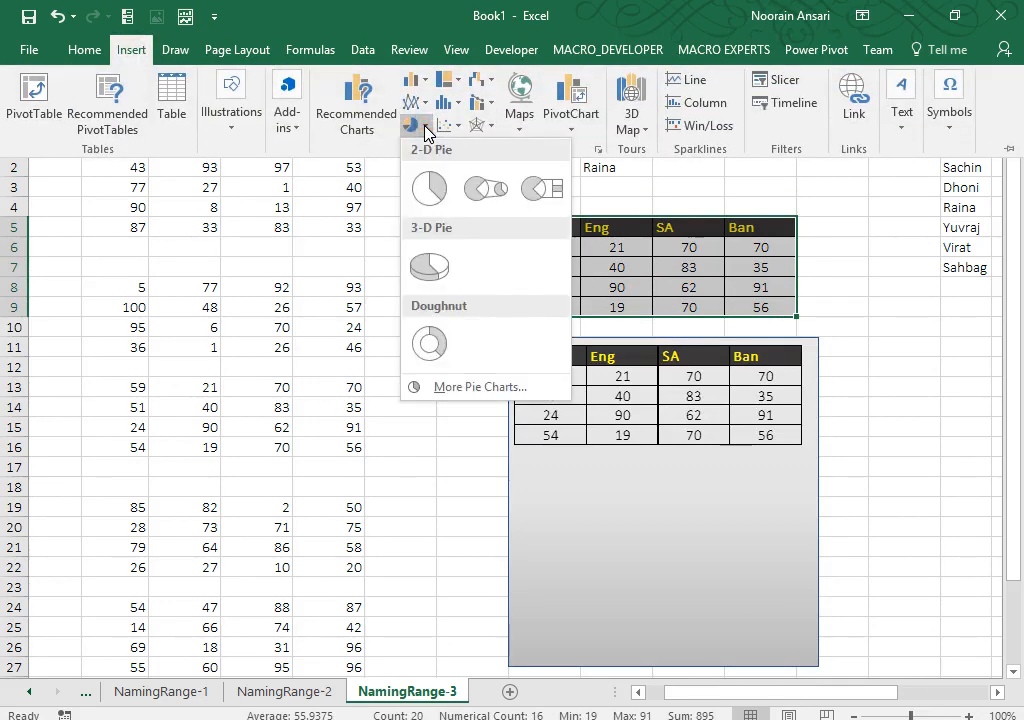
left_click(380, 122)
left_click(368, 118)
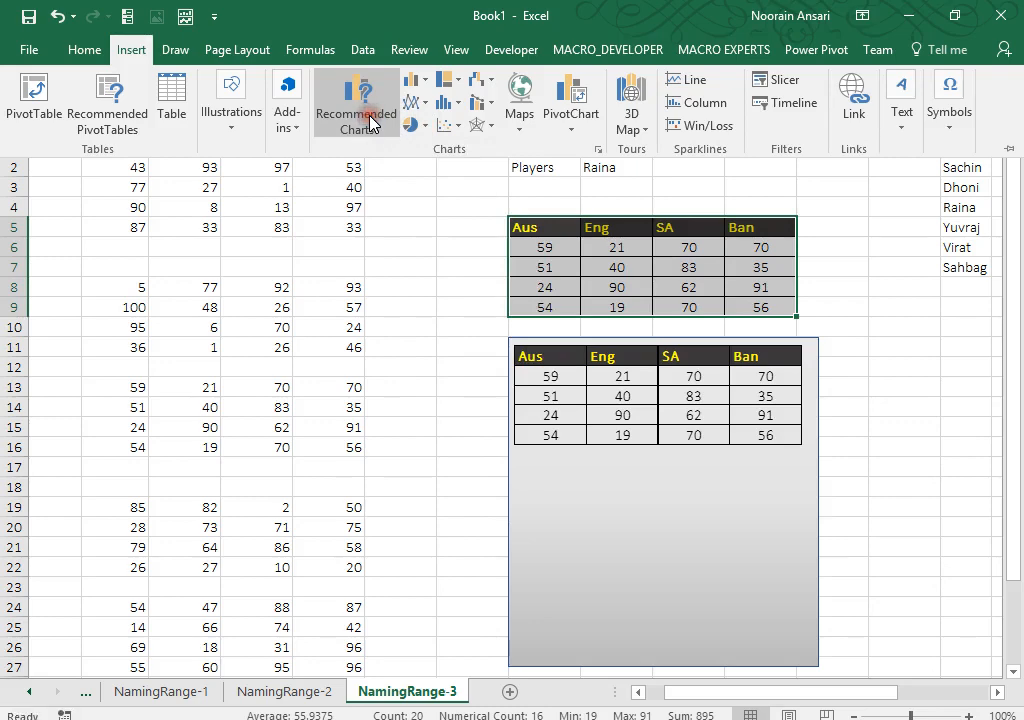
left_click(332, 224)
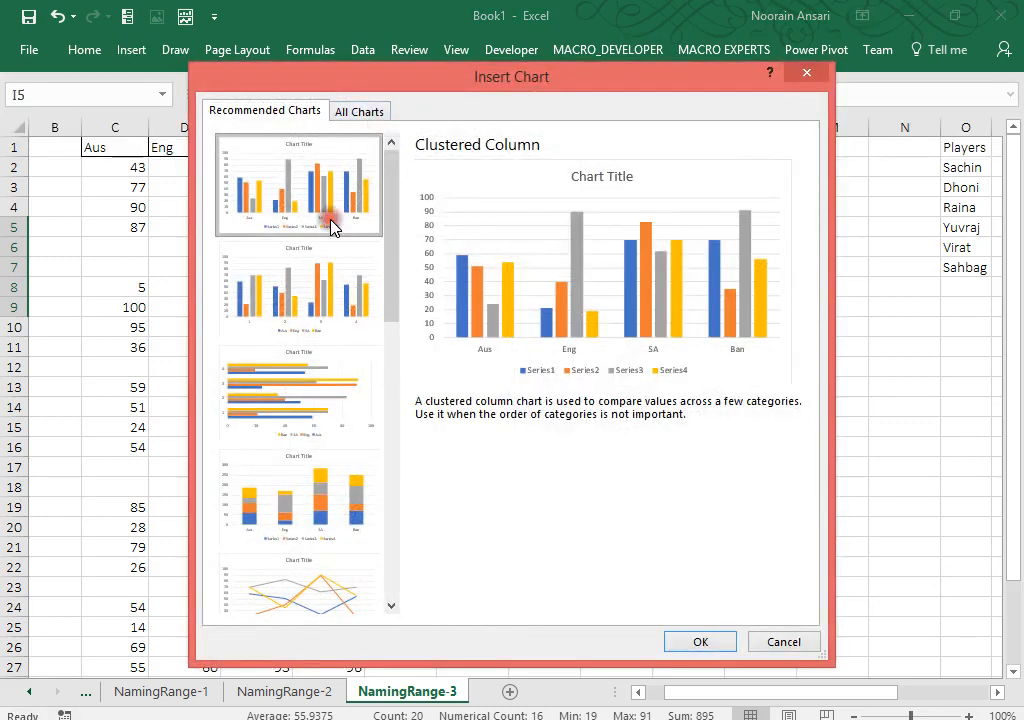
left_click(356, 113)
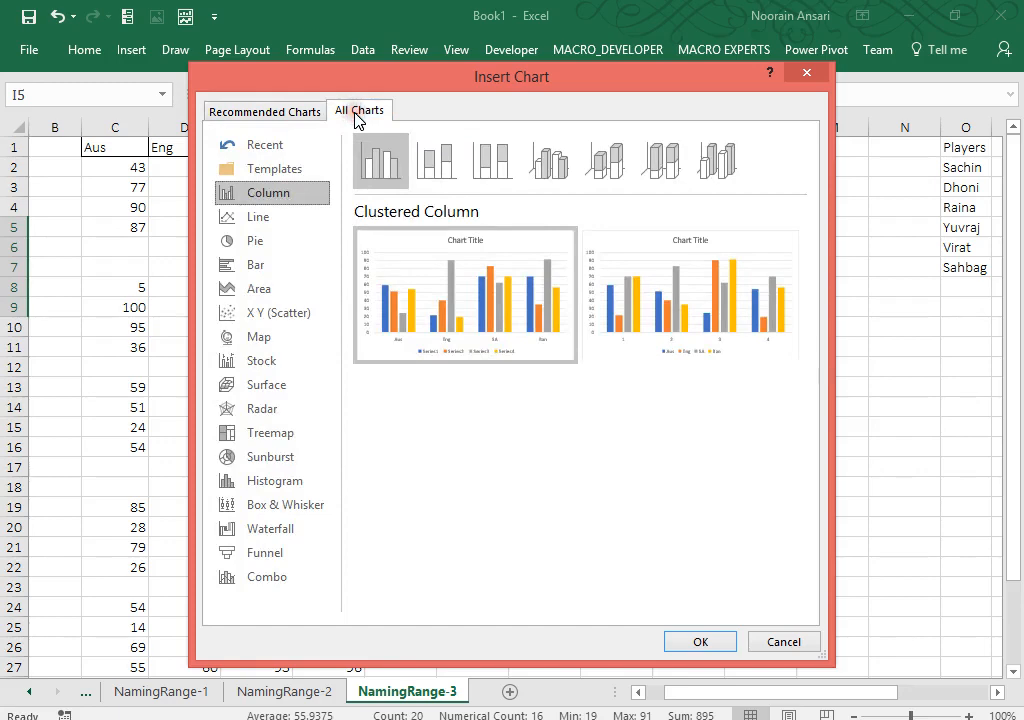
left_click(275, 240)
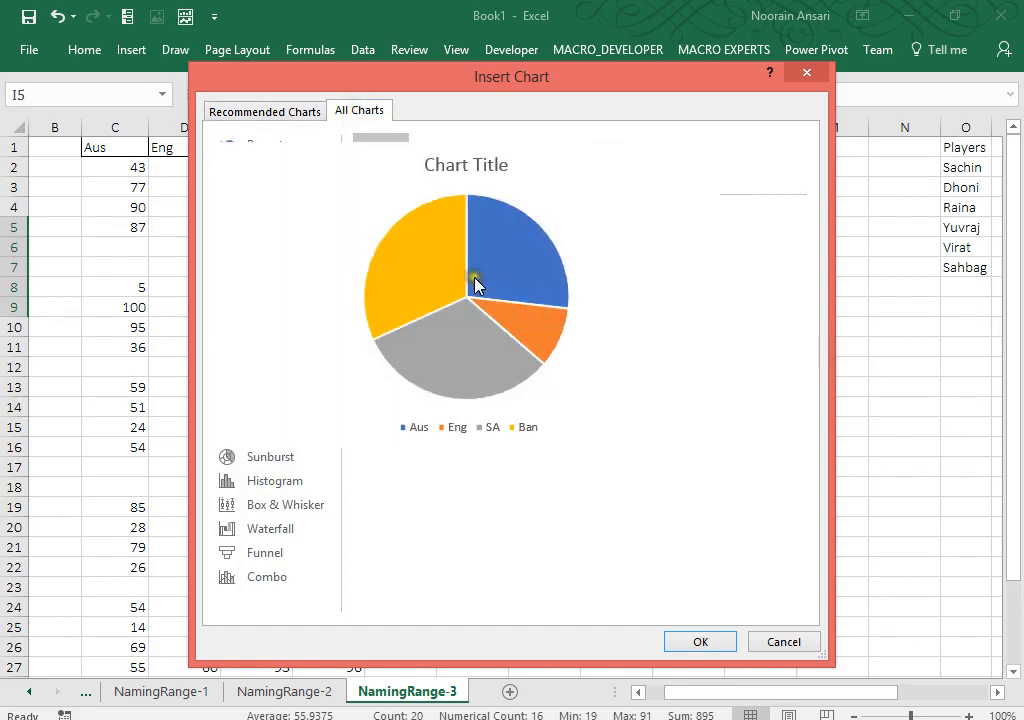
double_click(475, 281)
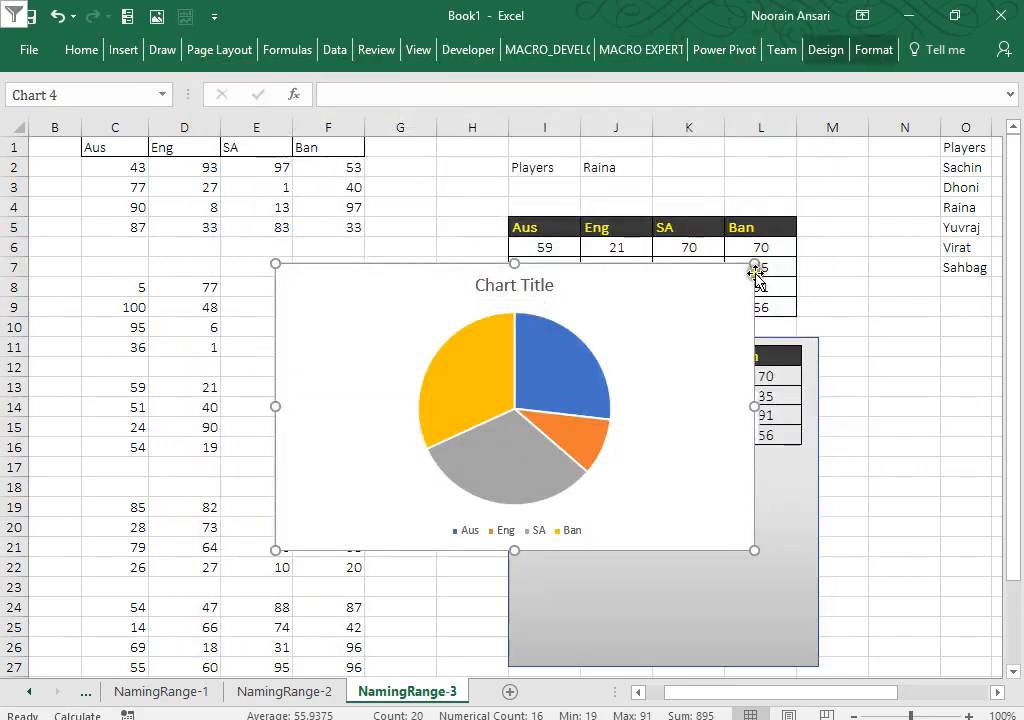
Step: Shrink the pie chart and fit it into the grey area below the second table
left_click_drag(753, 265, 617, 293)
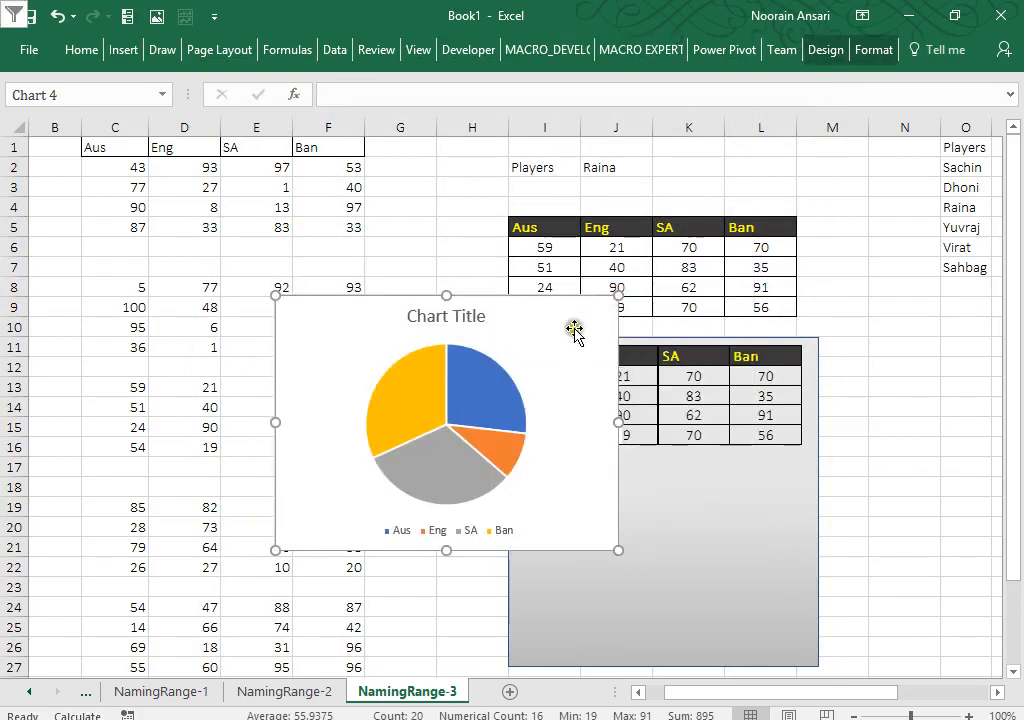
left_click_drag(574, 329, 774, 481)
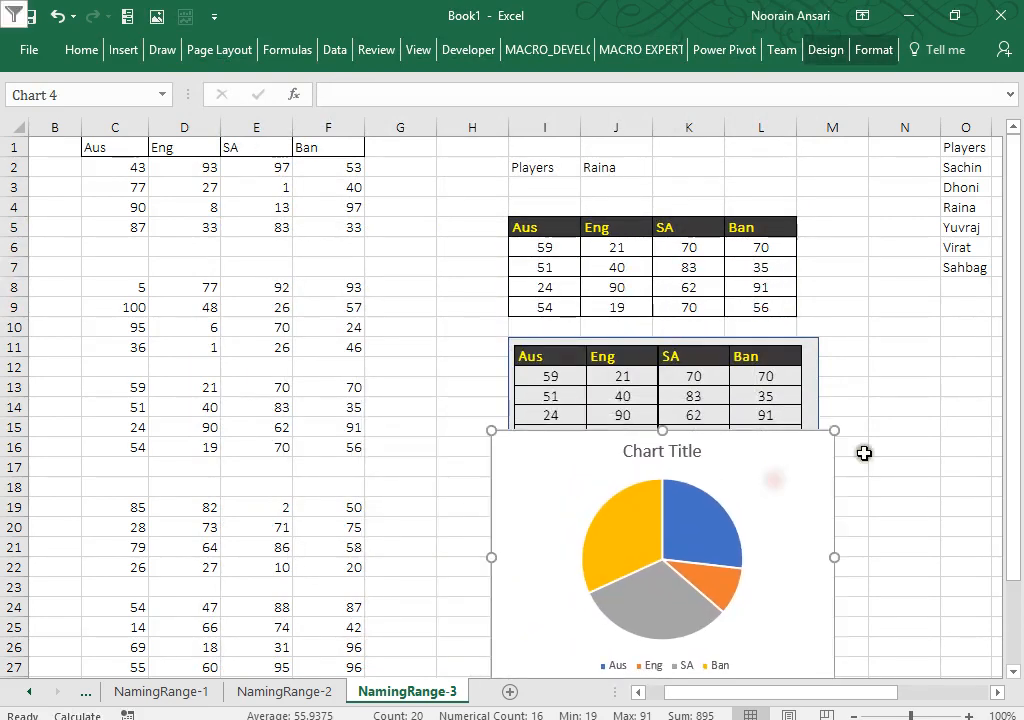
left_click_drag(834, 430, 772, 486)
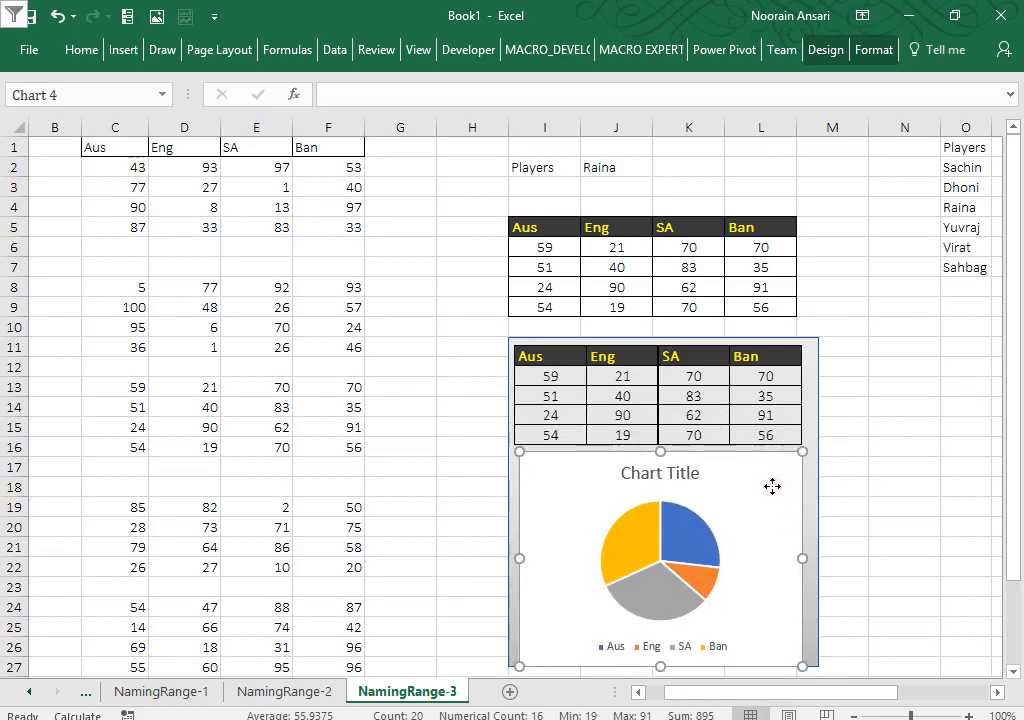
Step: Link the pie chart title to cell J2 with the formula =J2
left_click(690, 476)
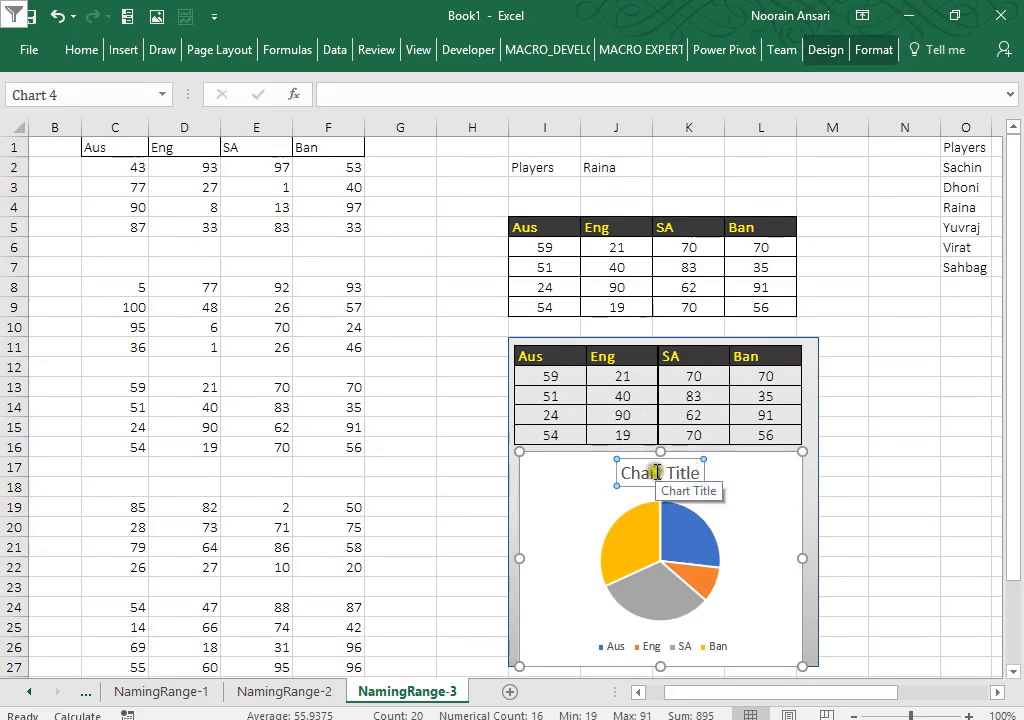
left_click(404, 96)
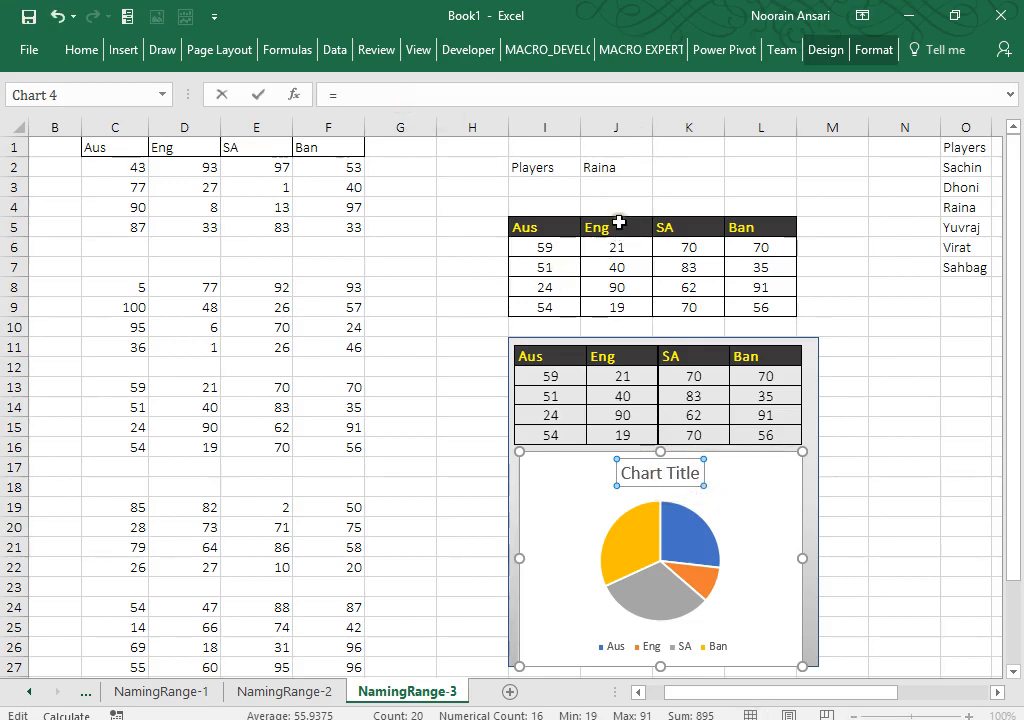
type("=")
left_click(604, 166)
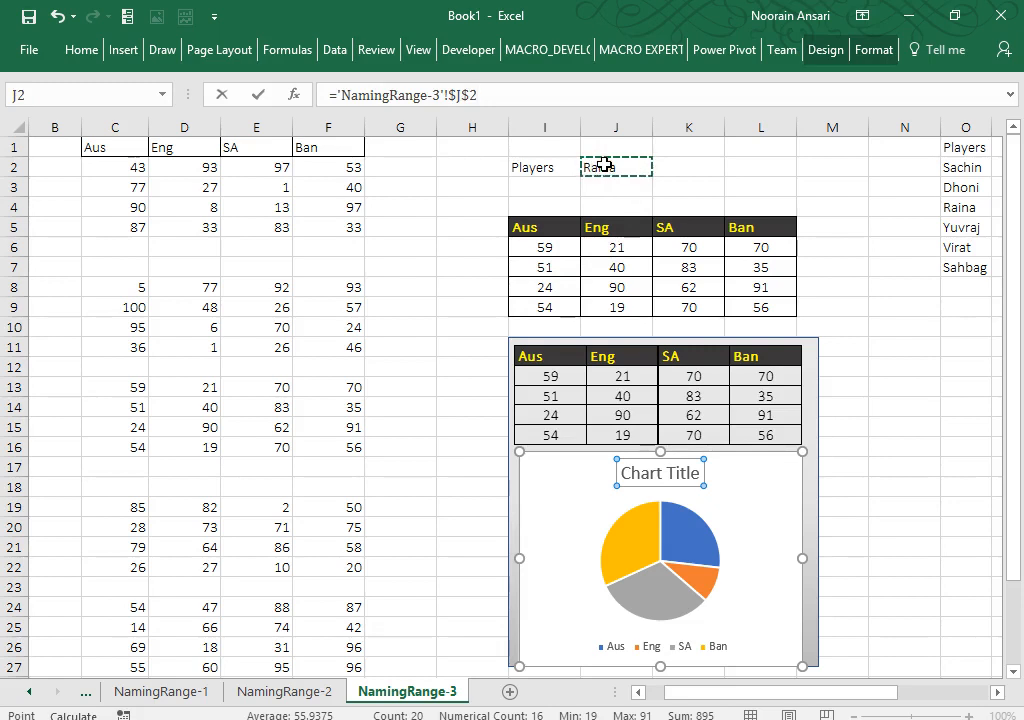
key("Return")
Step: Pick Yuvraj, then Virat, from the J2 player dropdown
left_click(714, 184)
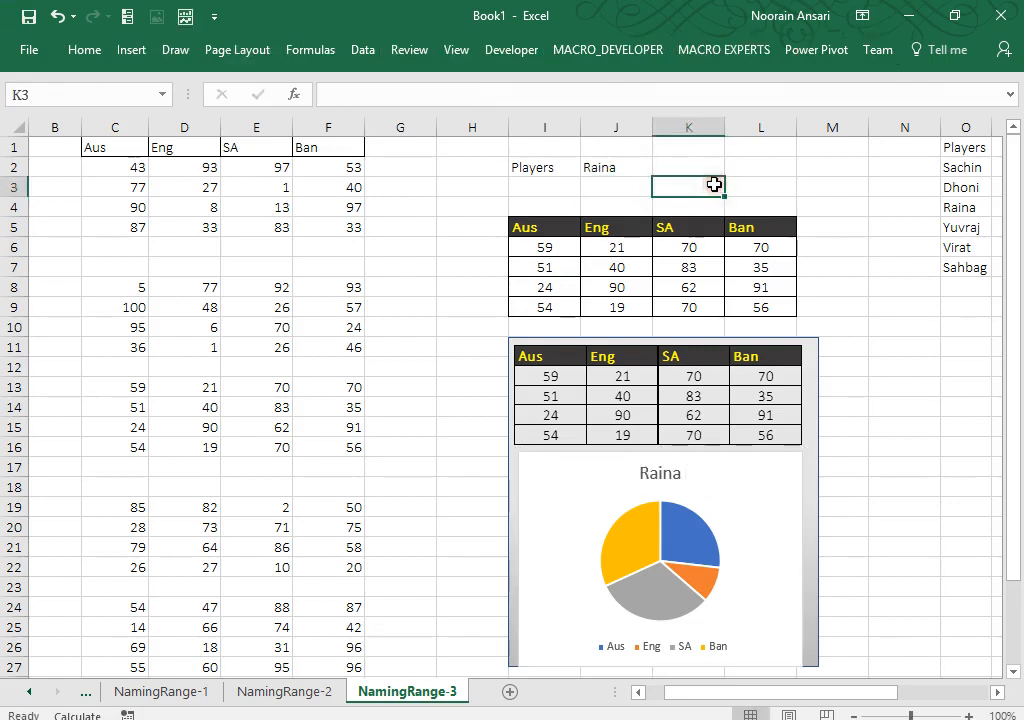
key("Up")
key("Left")
key("alt+Down")
key("Down")
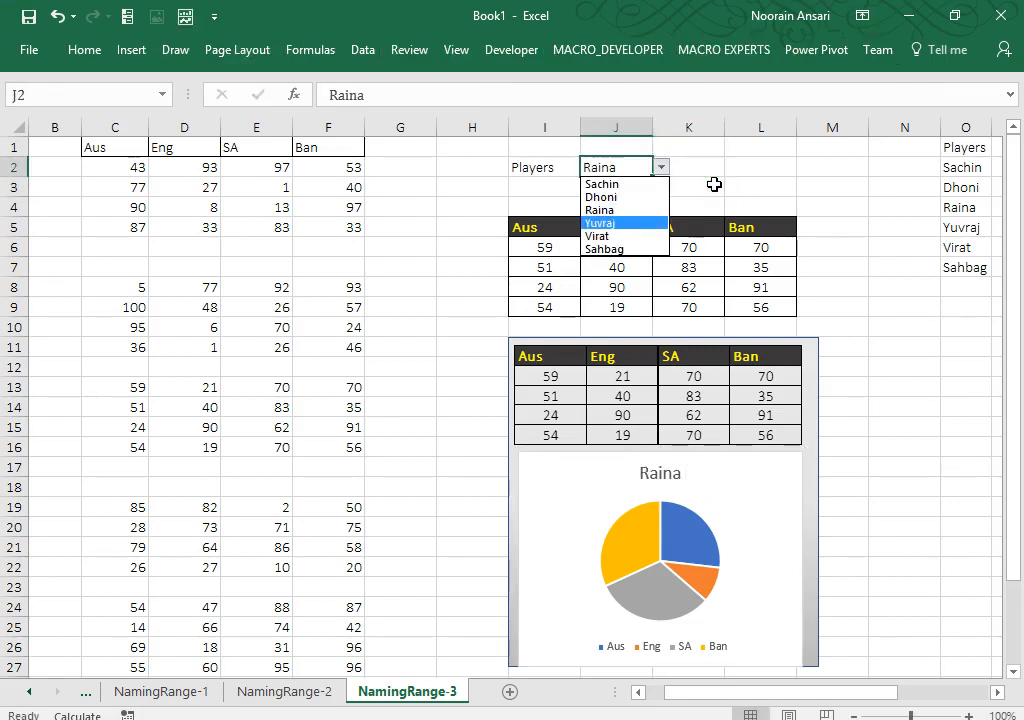
key("Return")
key("alt+Down")
key("Down")
key("Return")
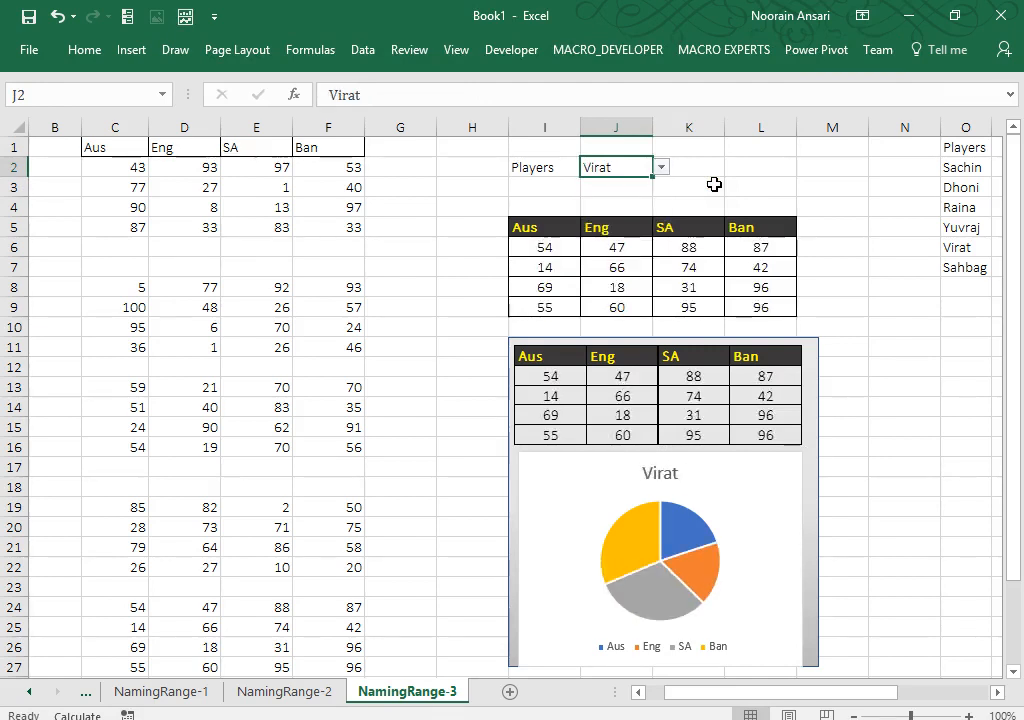
Step: Add data labels to the pie slices showing each score
right_click(684, 522)
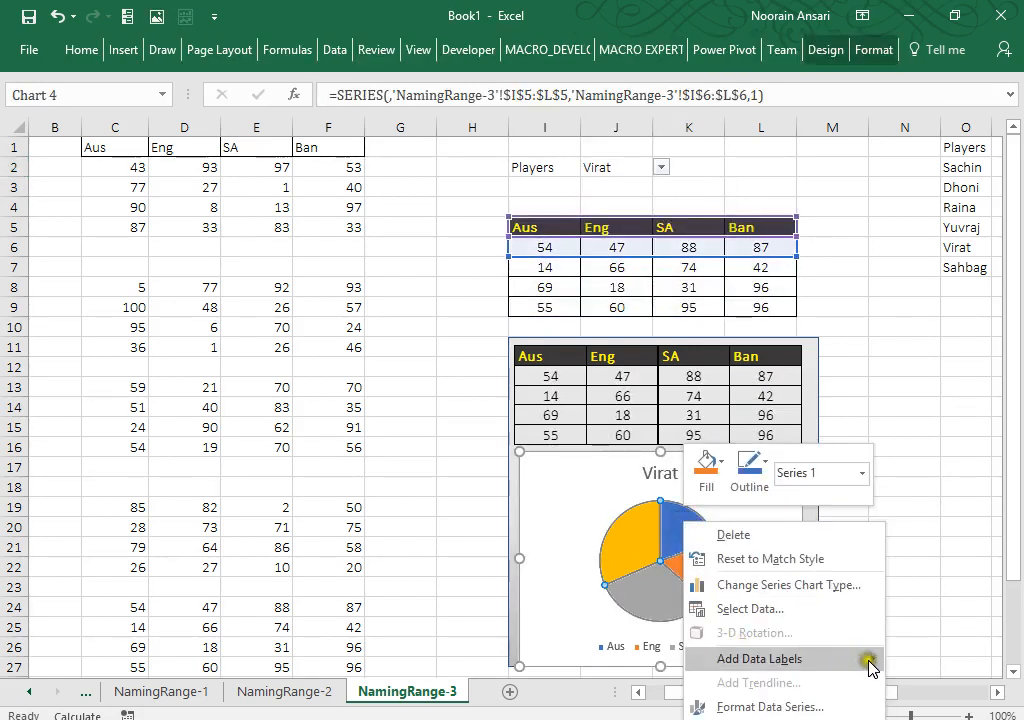
left_click(727, 659)
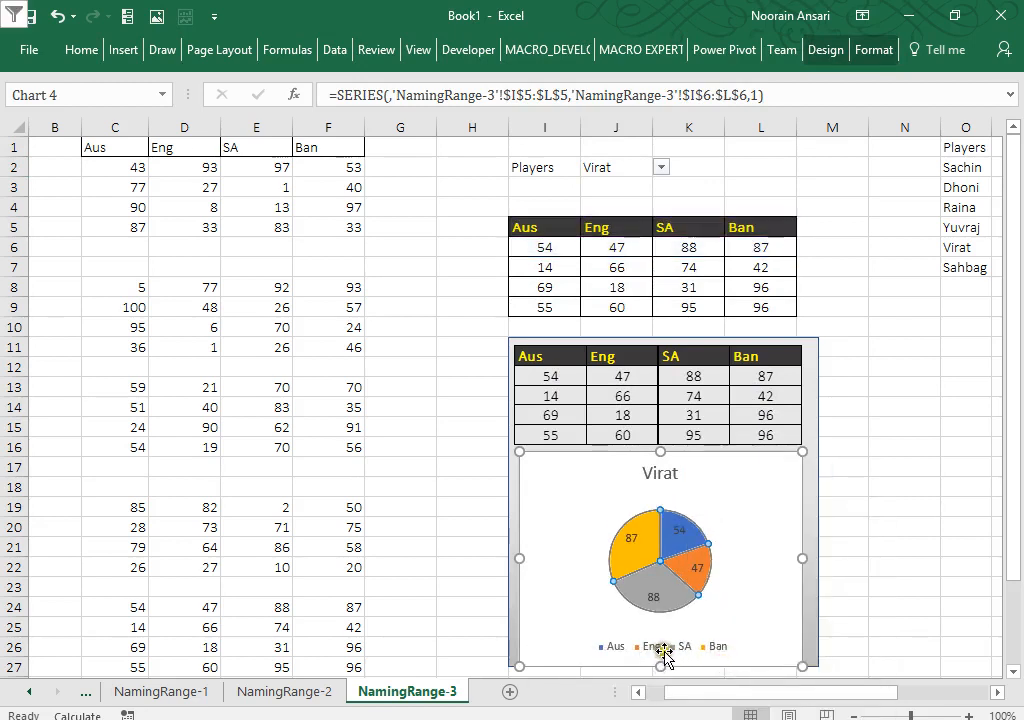
left_click(877, 412)
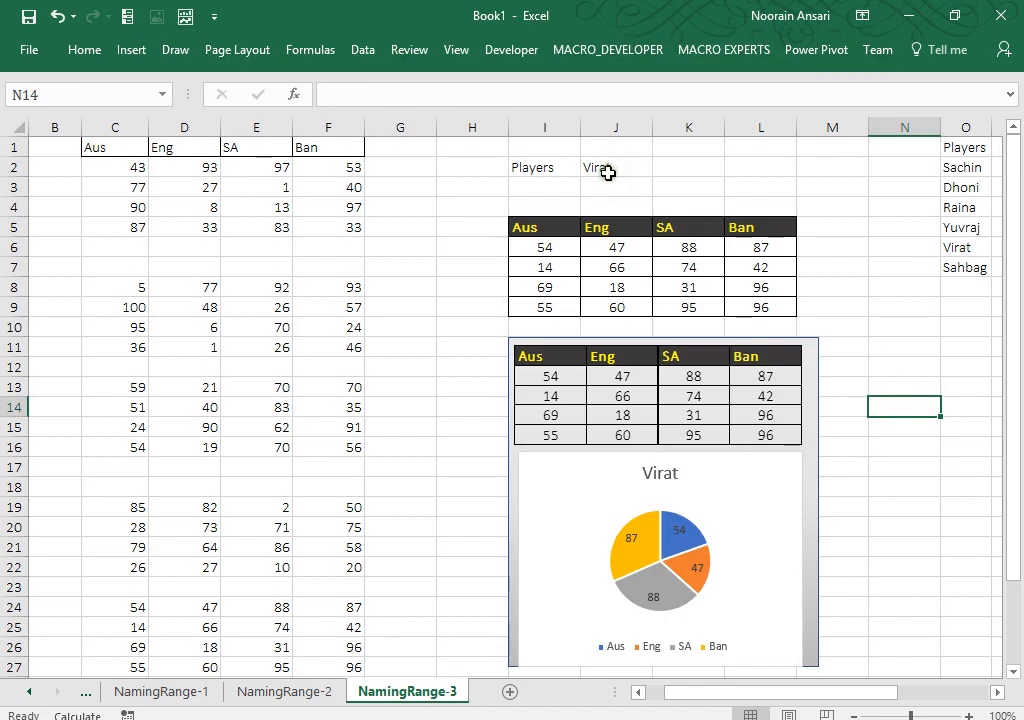
Step: Switch the J2 player to Yuvraj, then to Raina
left_click(607, 168)
key("alt+Down")
key("Up")
key("Return")
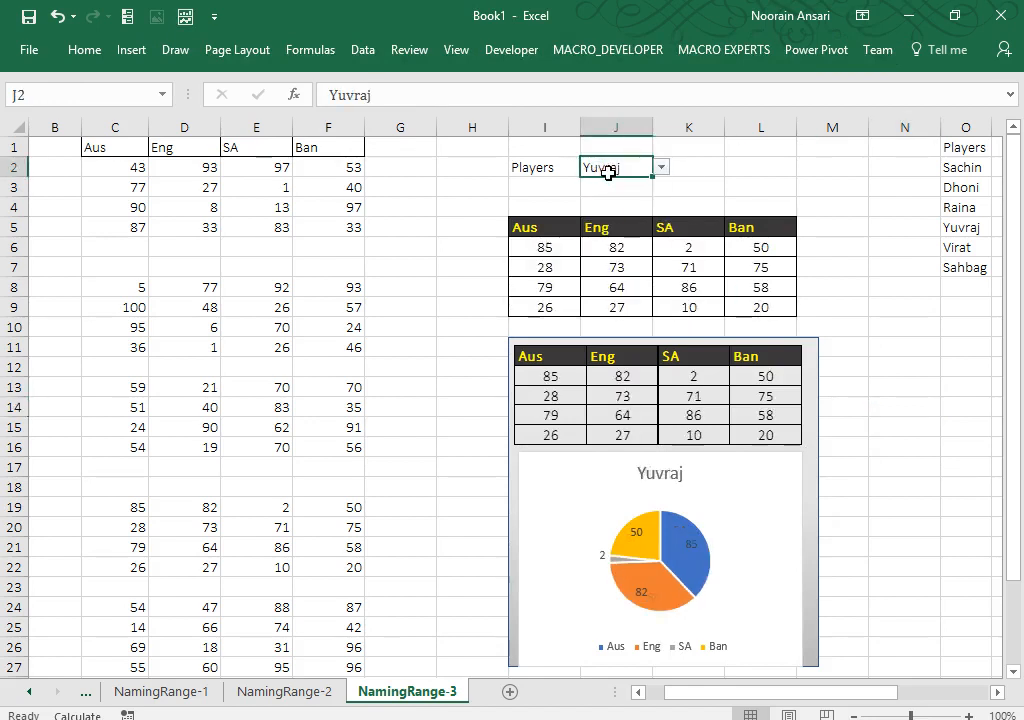
key("alt+Down")
key("Up")
key("Return")
Step: Switch the J2 player to Dhoni, then to Sachin
key("alt+Down")
key("Up")
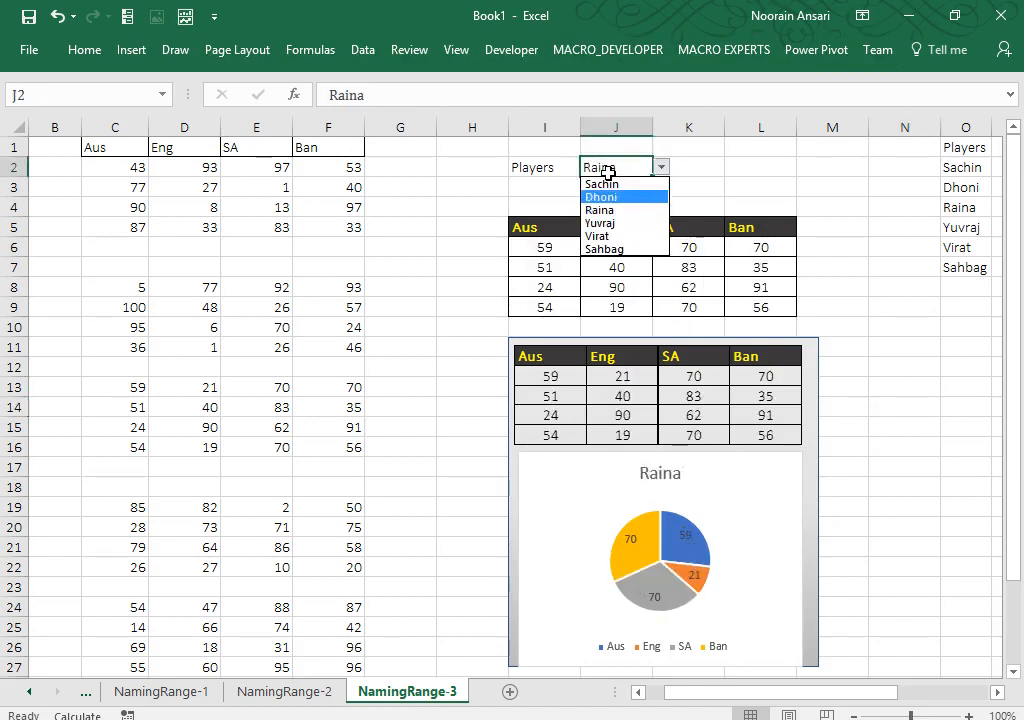
key("Return")
key("alt+Down")
key("Up")
key("Return")
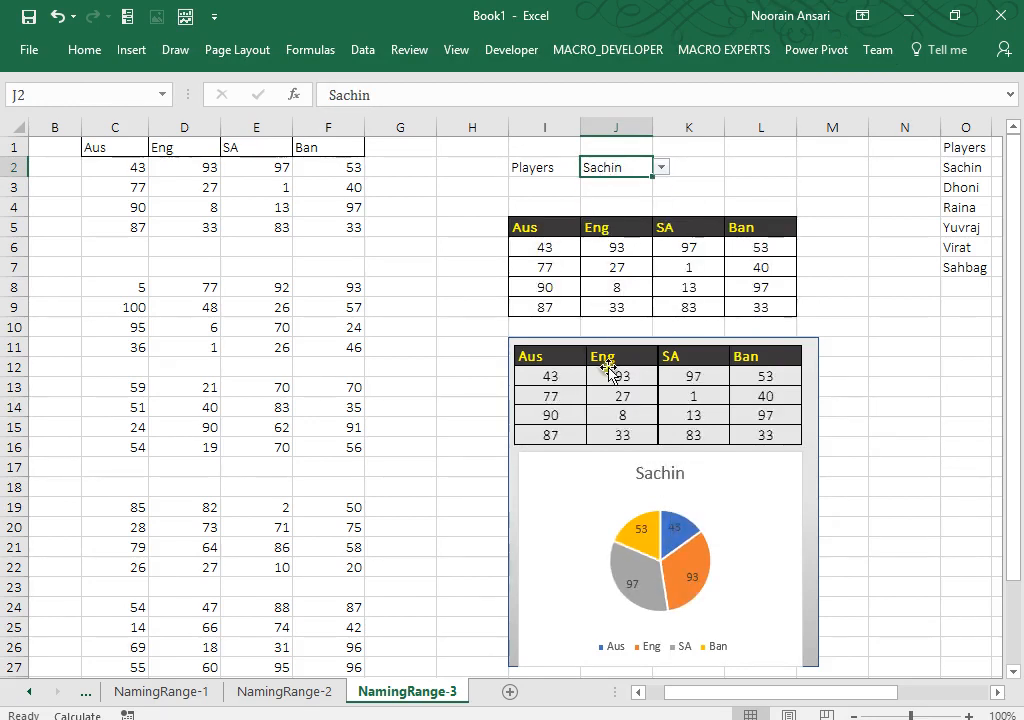
Step: Select the pie chart's data labels
right_click(678, 545)
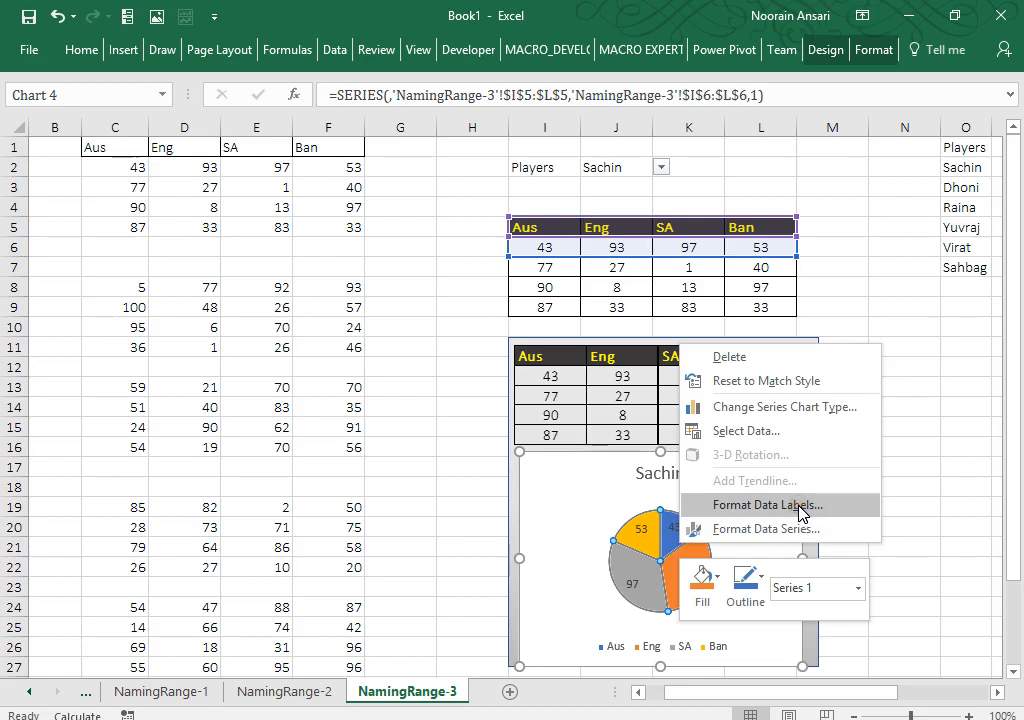
left_click(837, 300)
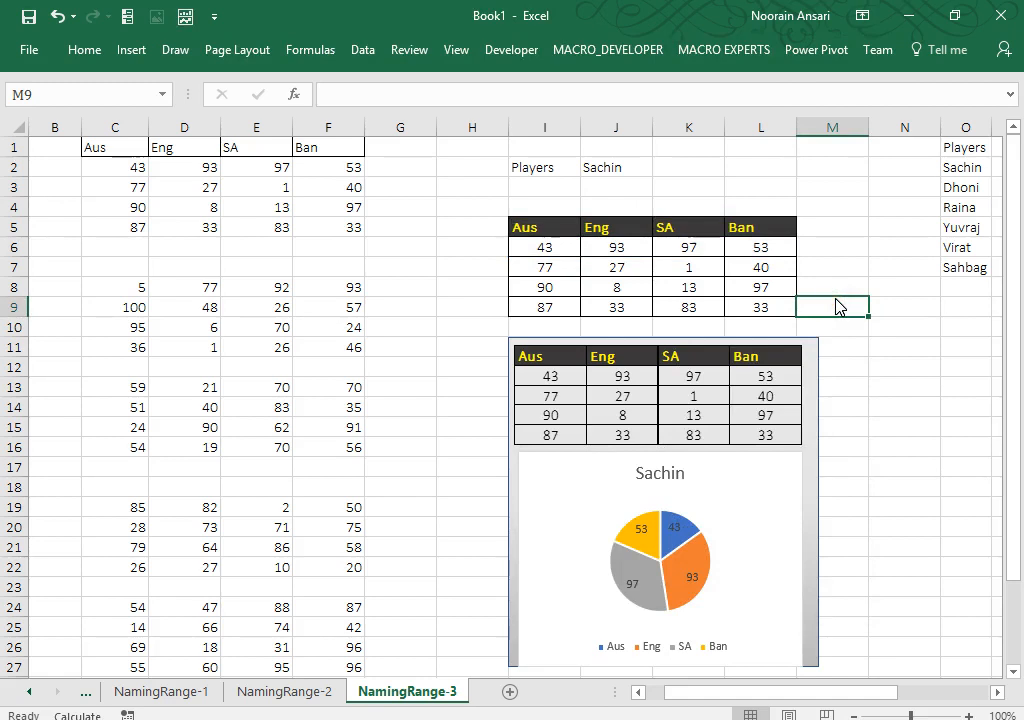
left_click(673, 526)
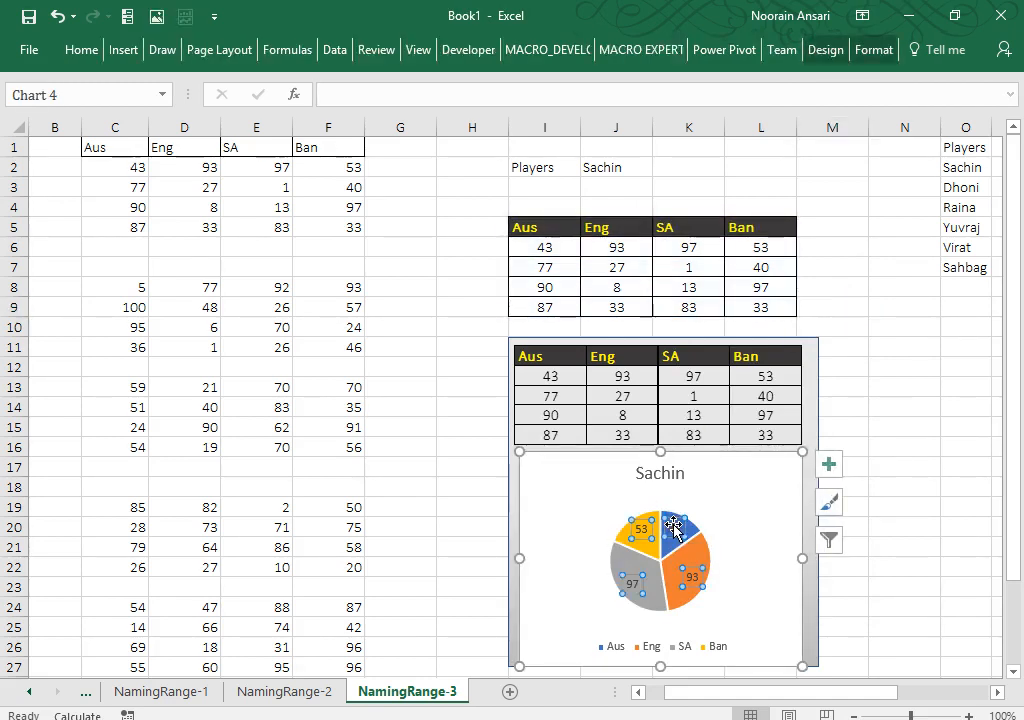
Step: Change the pie data labels from Value to Percentage in Format Data Labels
right_click(673, 526)
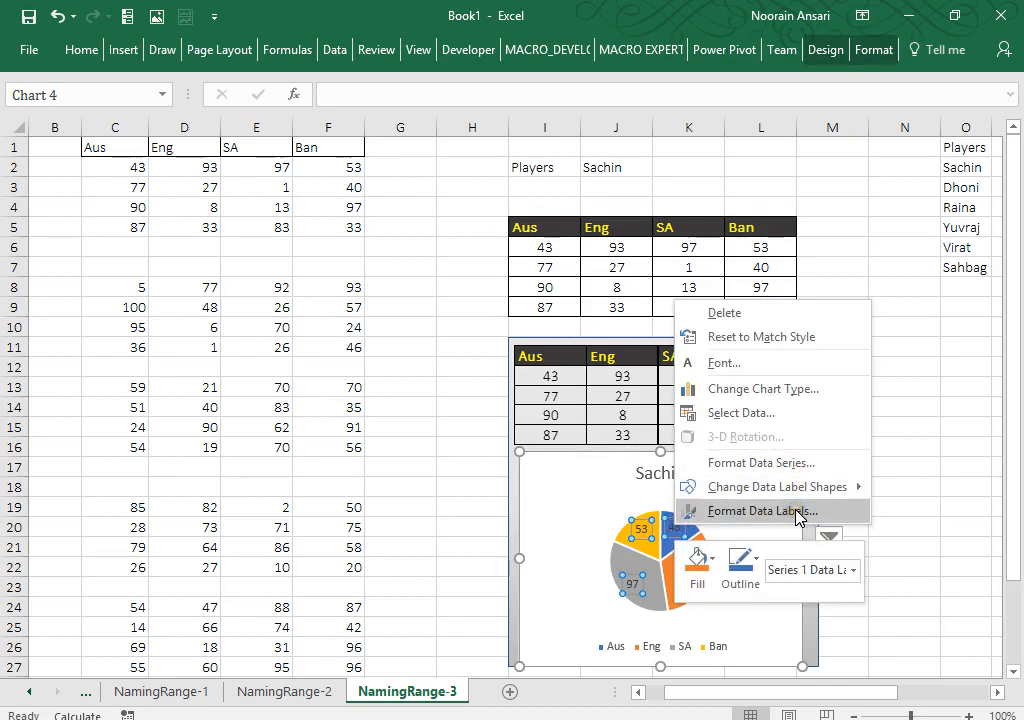
left_click(762, 511)
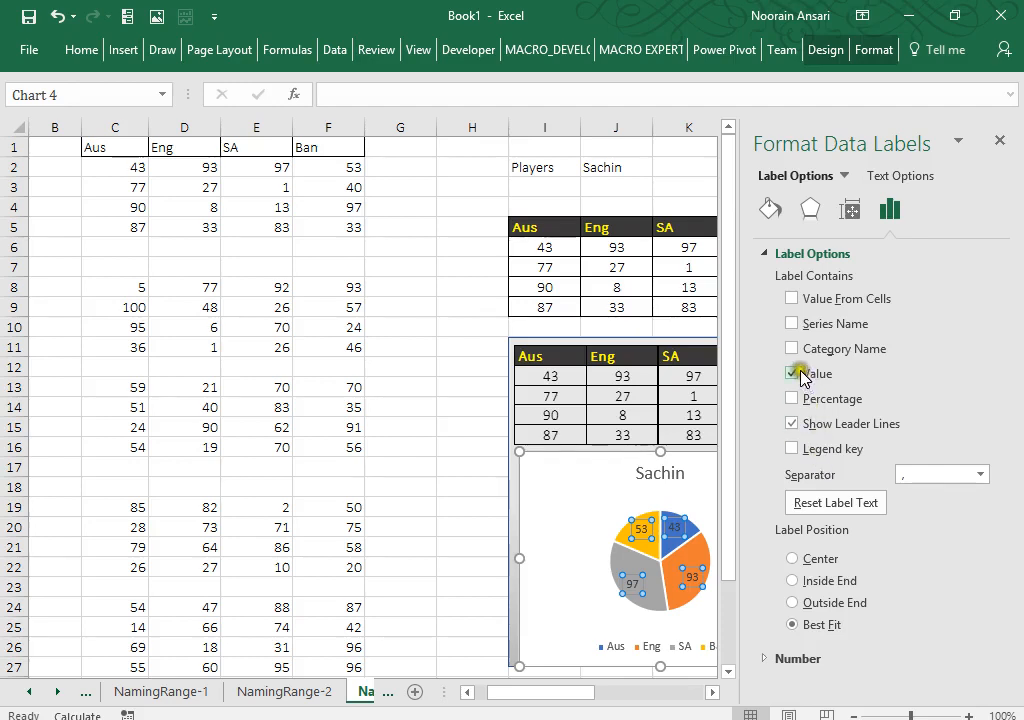
left_click(794, 374)
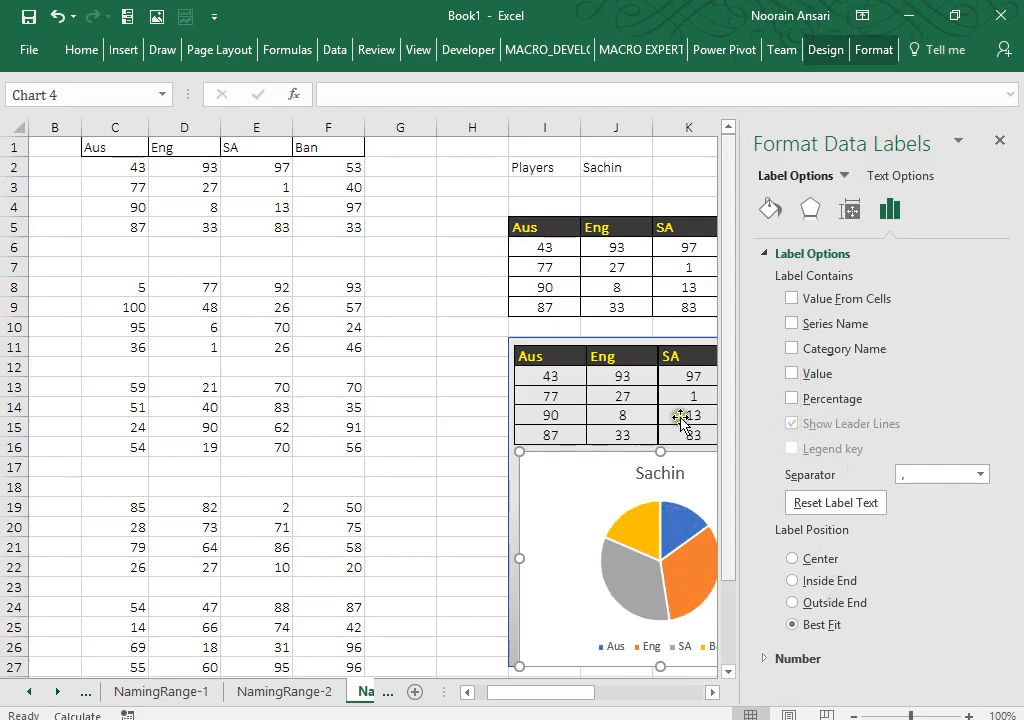
left_click(792, 399)
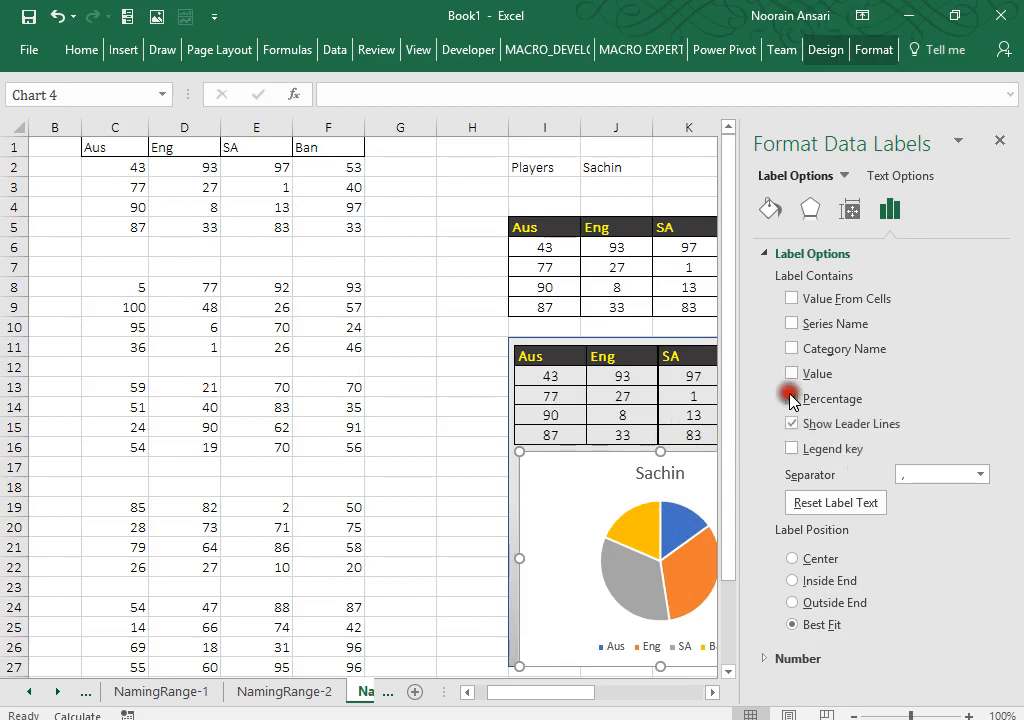
left_click(474, 455)
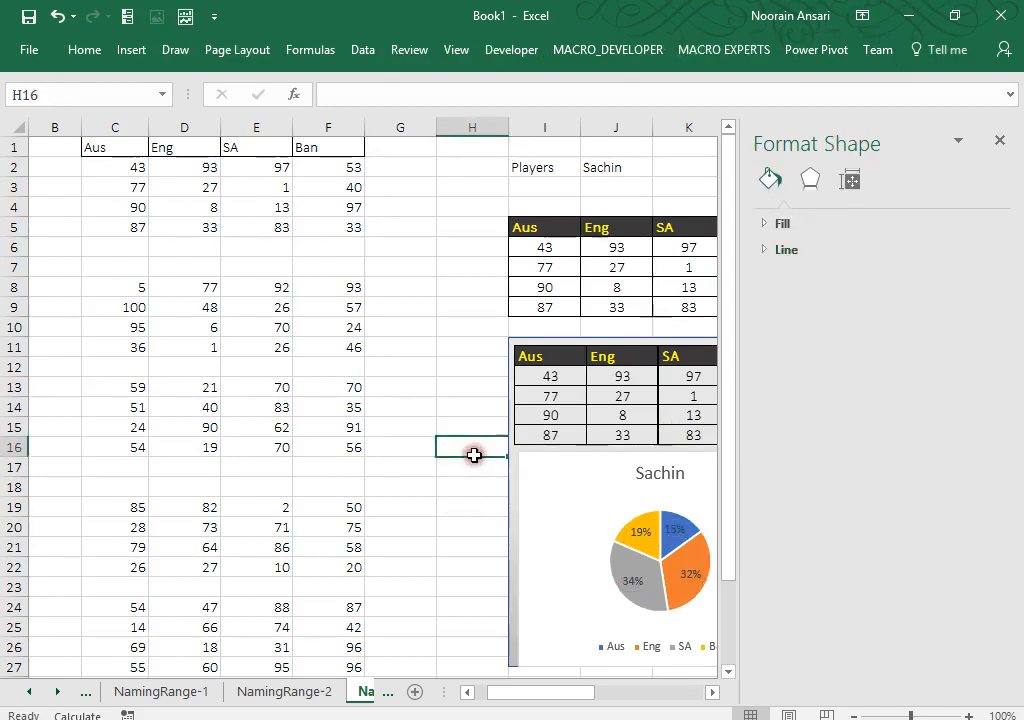
left_click(999, 142)
Step: Choose Dhoni, then Raina, as the player in J2
left_click(926, 291)
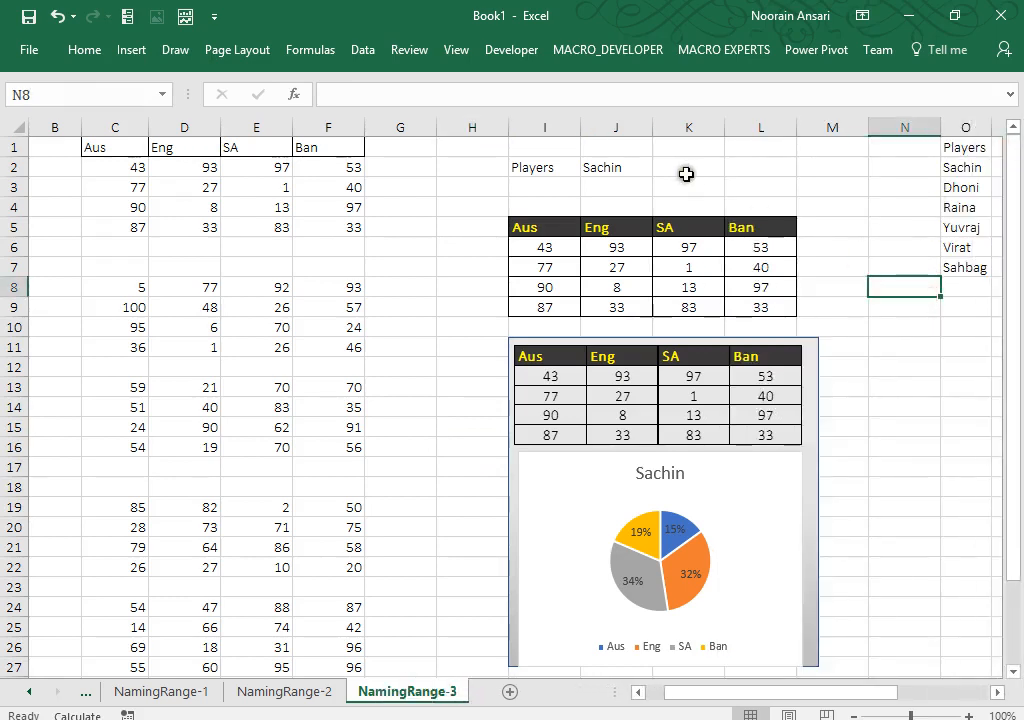
left_click(640, 164)
key("alt")
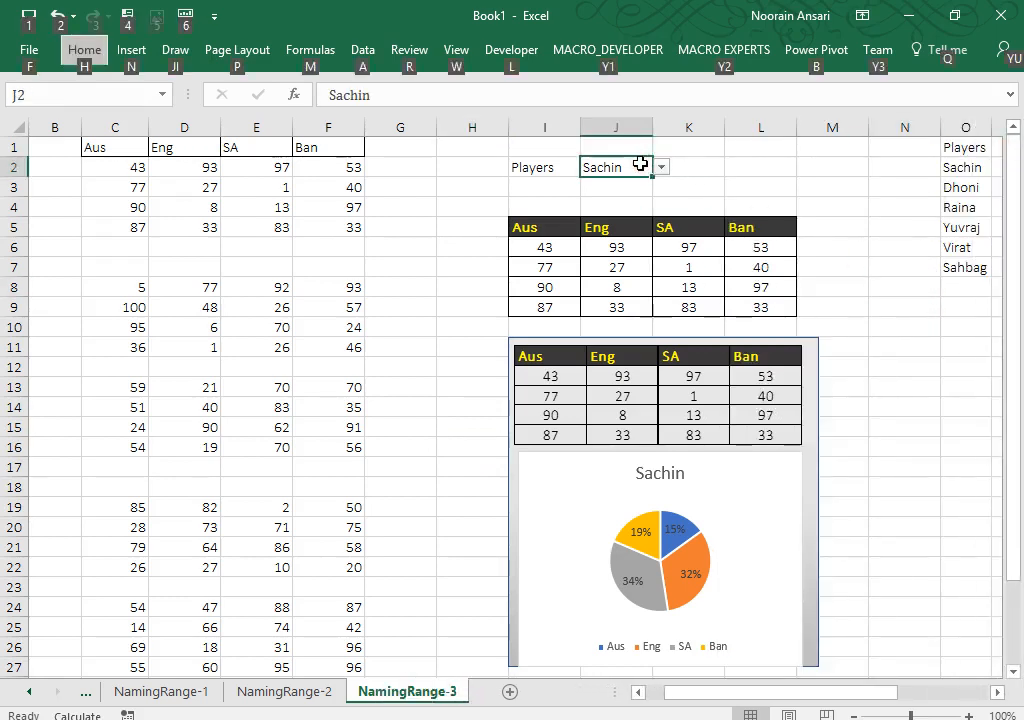
key("alt")
key("alt+Down")
key("Down")
key("Return")
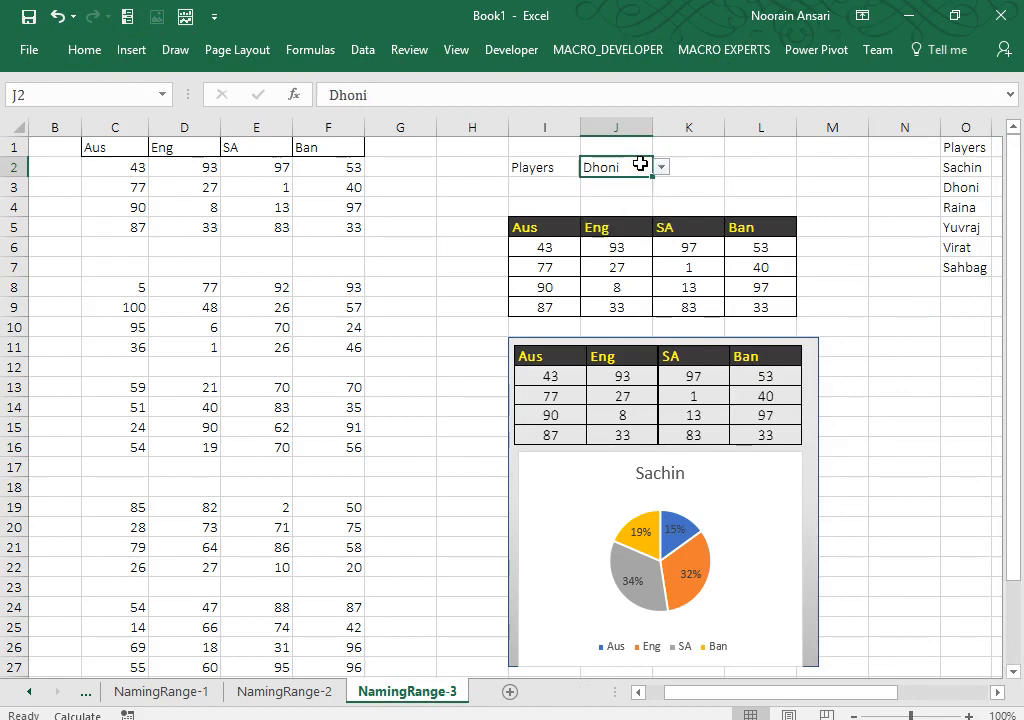
key("alt+Down")
key("Down")
key("Return")
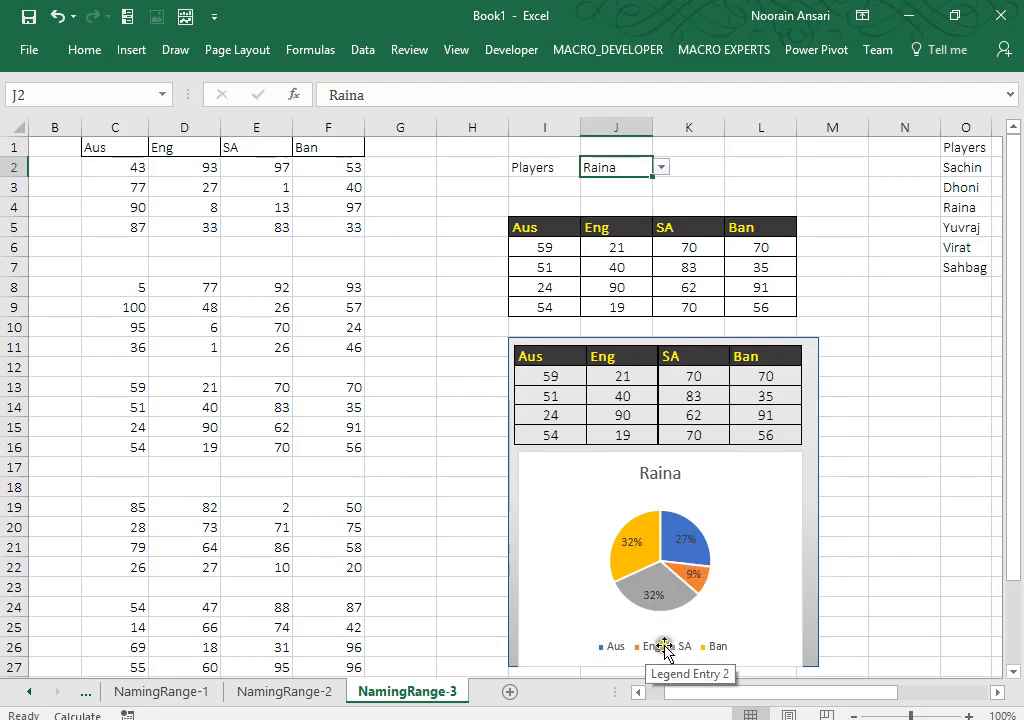
Step: Add Category Name to the pie labels alongside the percentages
right_click(683, 557)
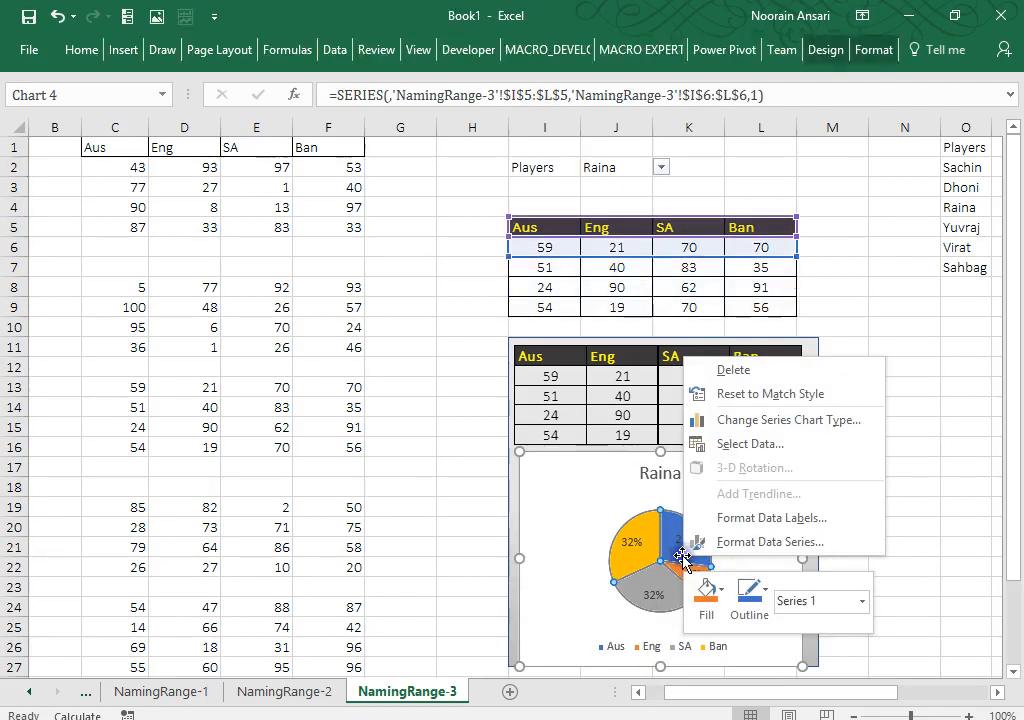
left_click(793, 523)
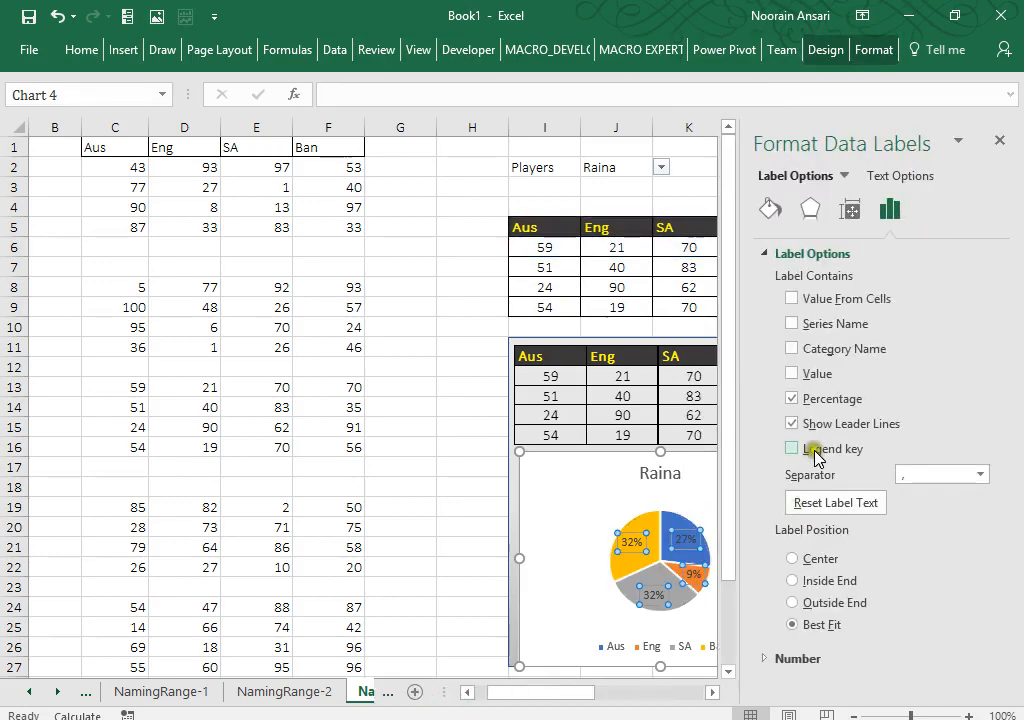
left_click(791, 323)
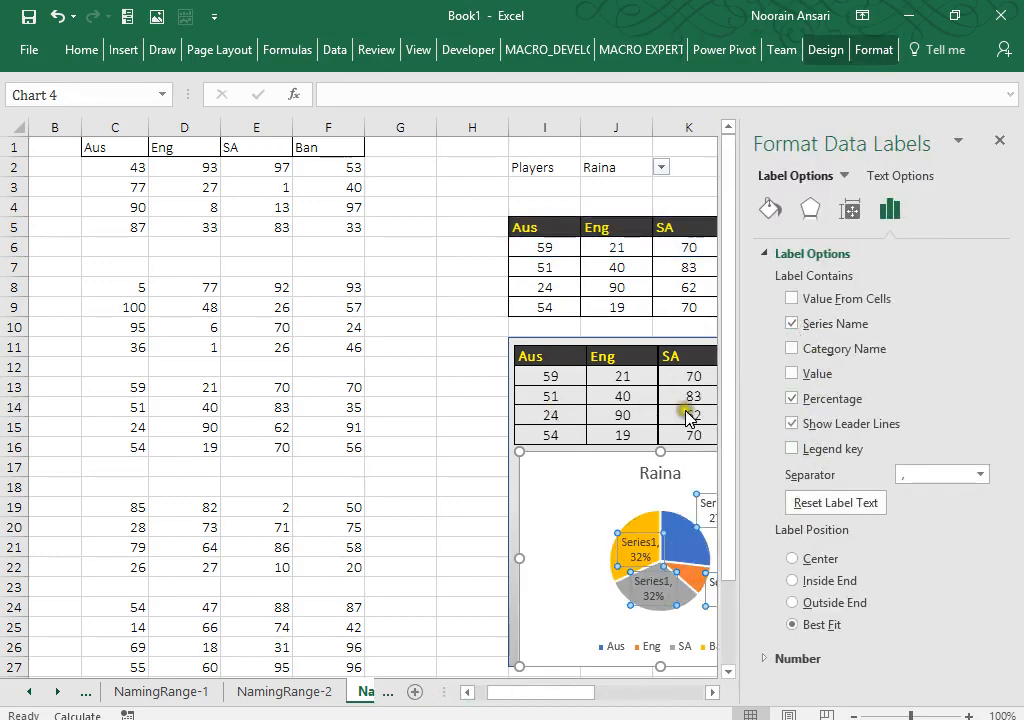
left_click(791, 323)
left_click(791, 348)
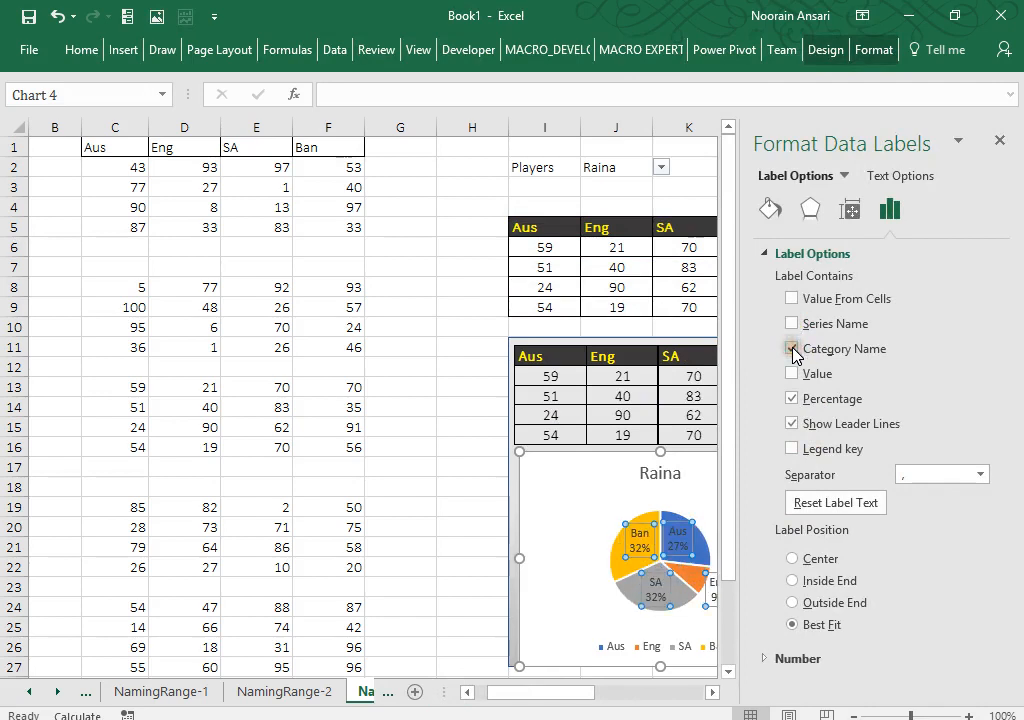
left_click(461, 488)
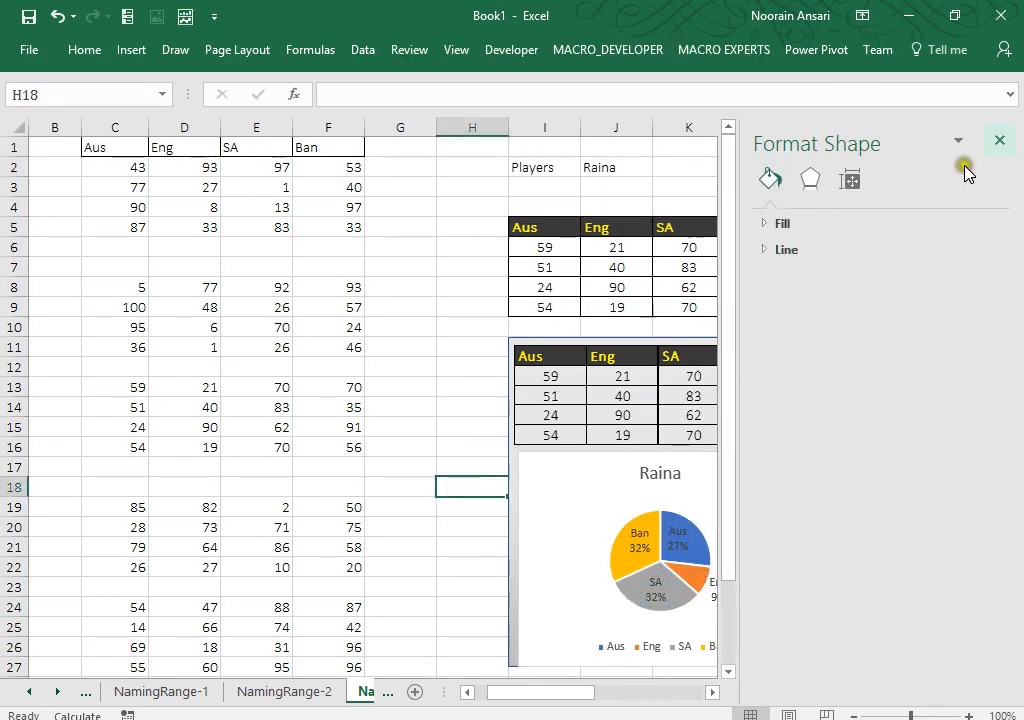
left_click(1001, 140)
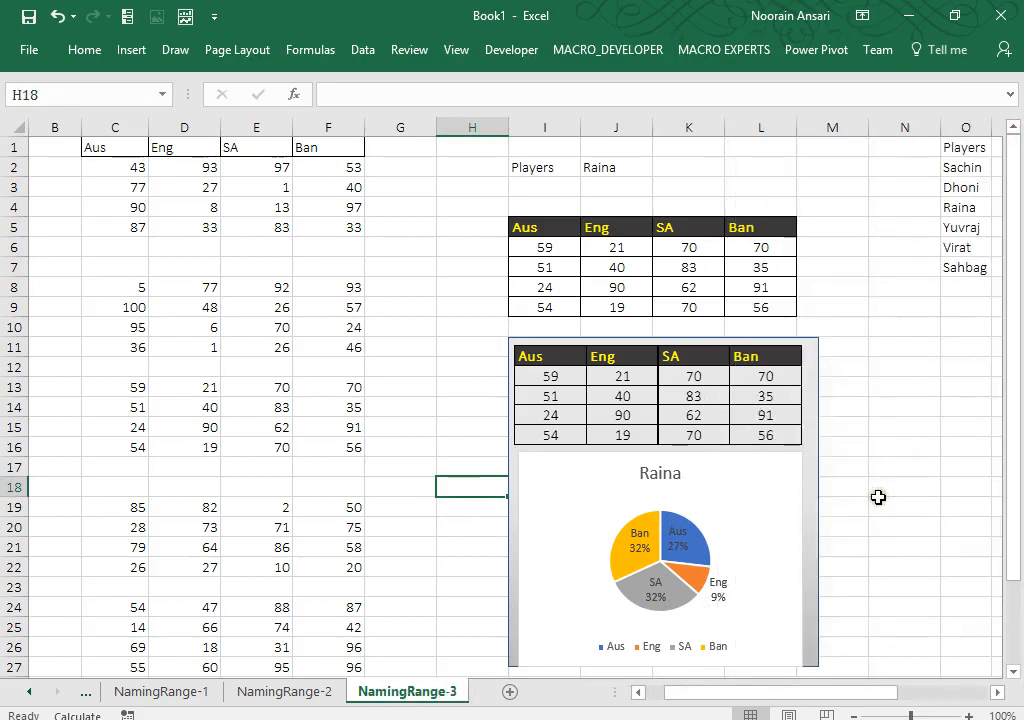
Step: Cycle the J2 player through Yuvraj and Virat to Sahbag
left_click(617, 164)
key("alt+Down")
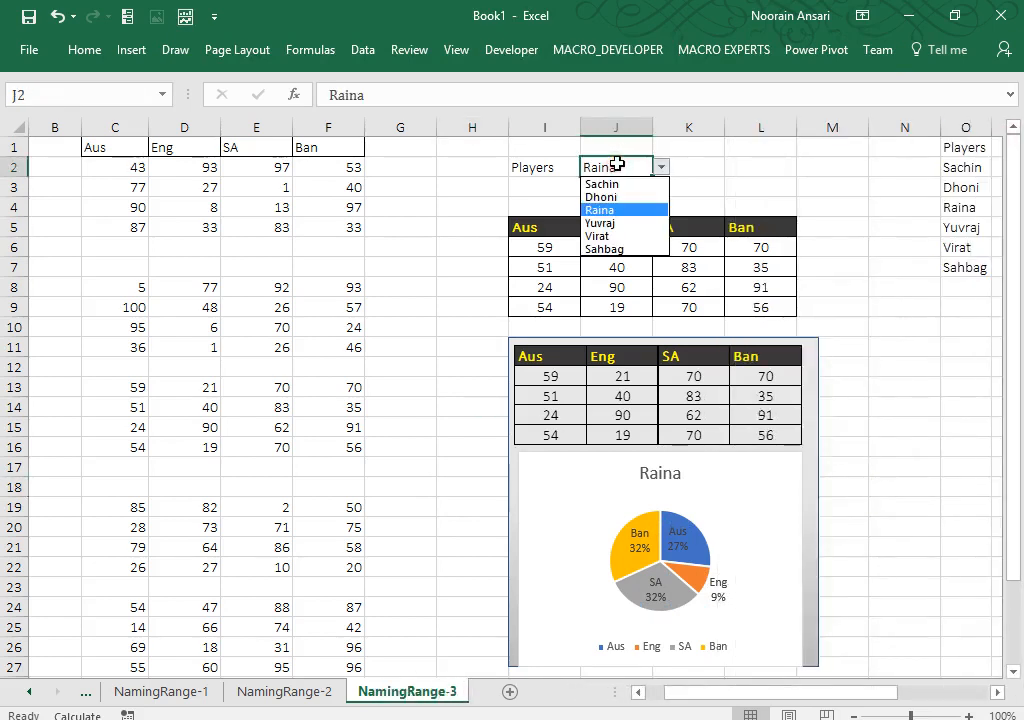
key("Down")
key("Return")
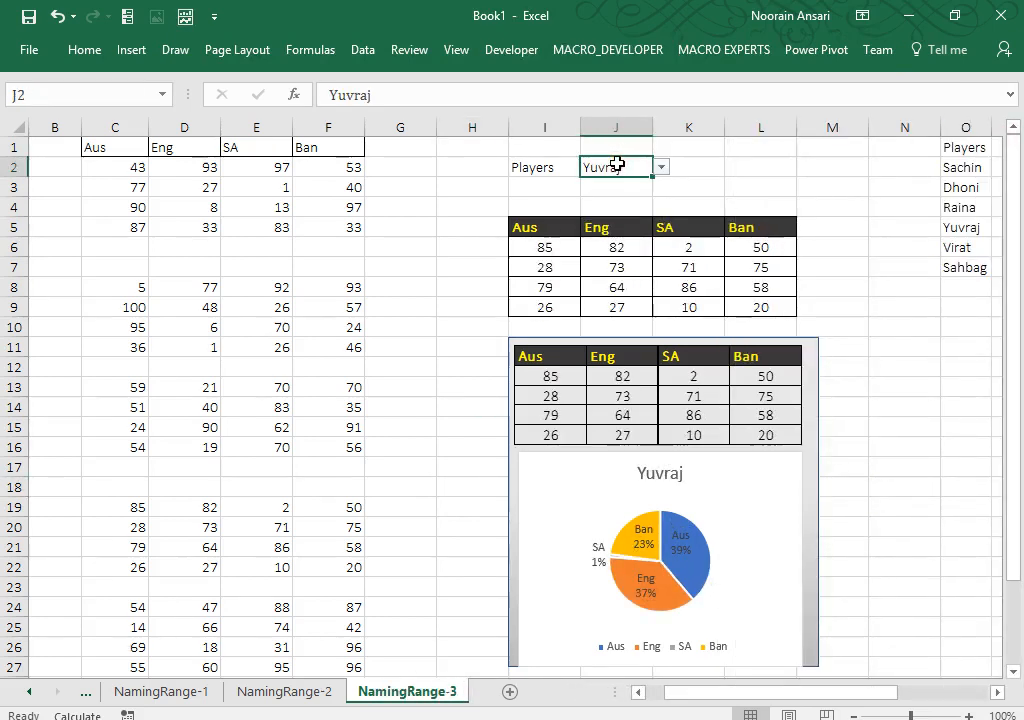
key("alt+Down")
key("Return")
key("alt+Down")
key("Down")
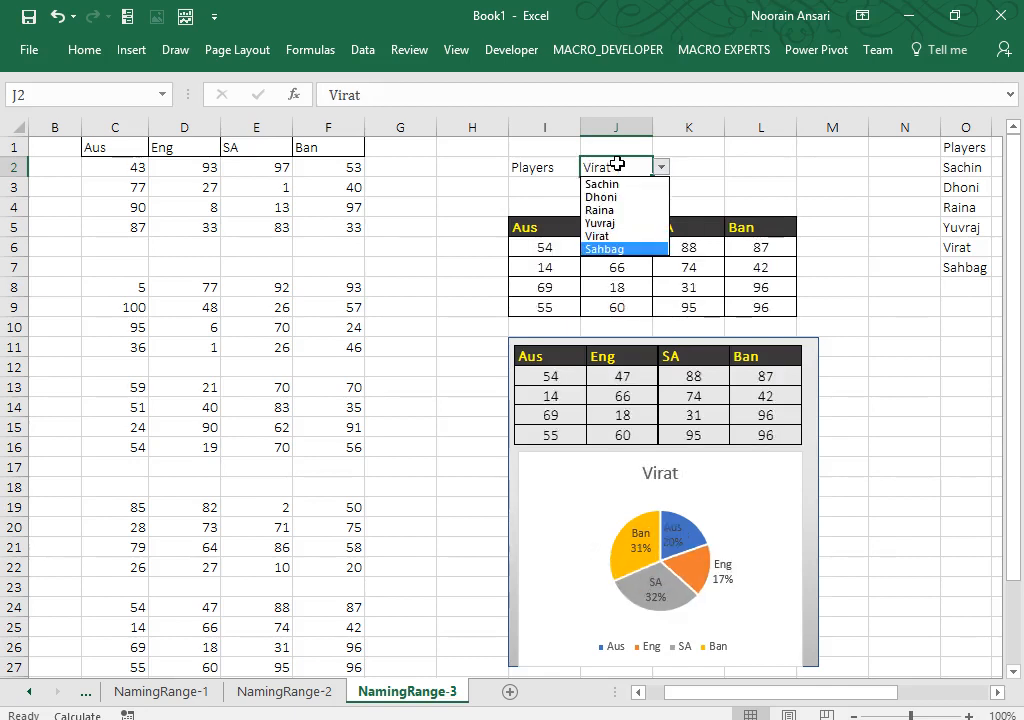
key("Return")
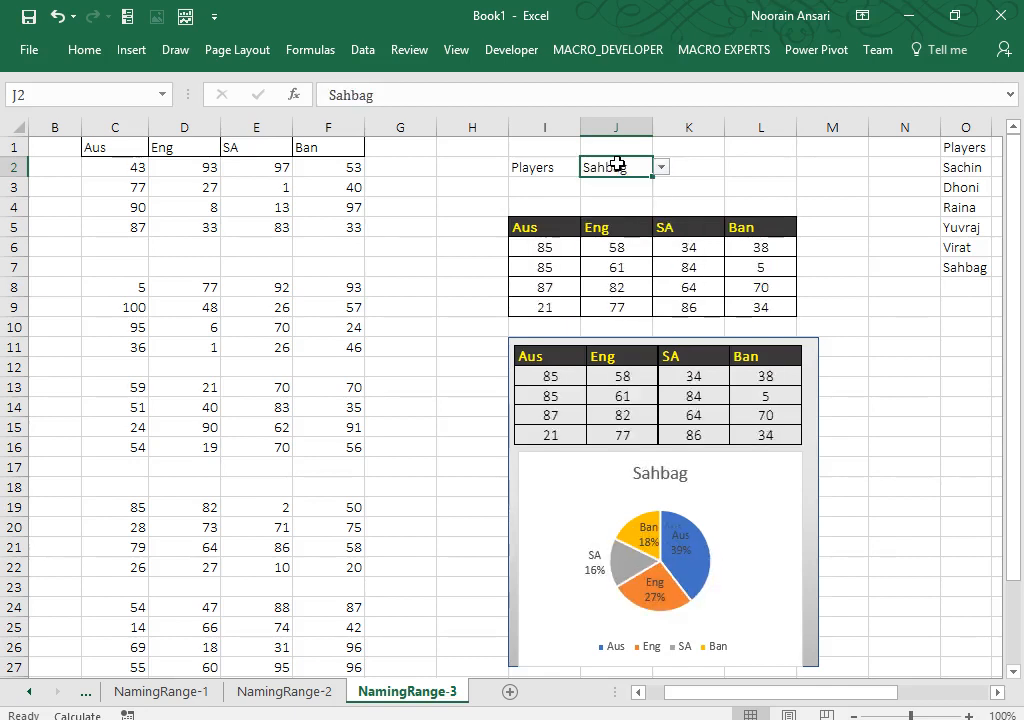
left_click(459, 233)
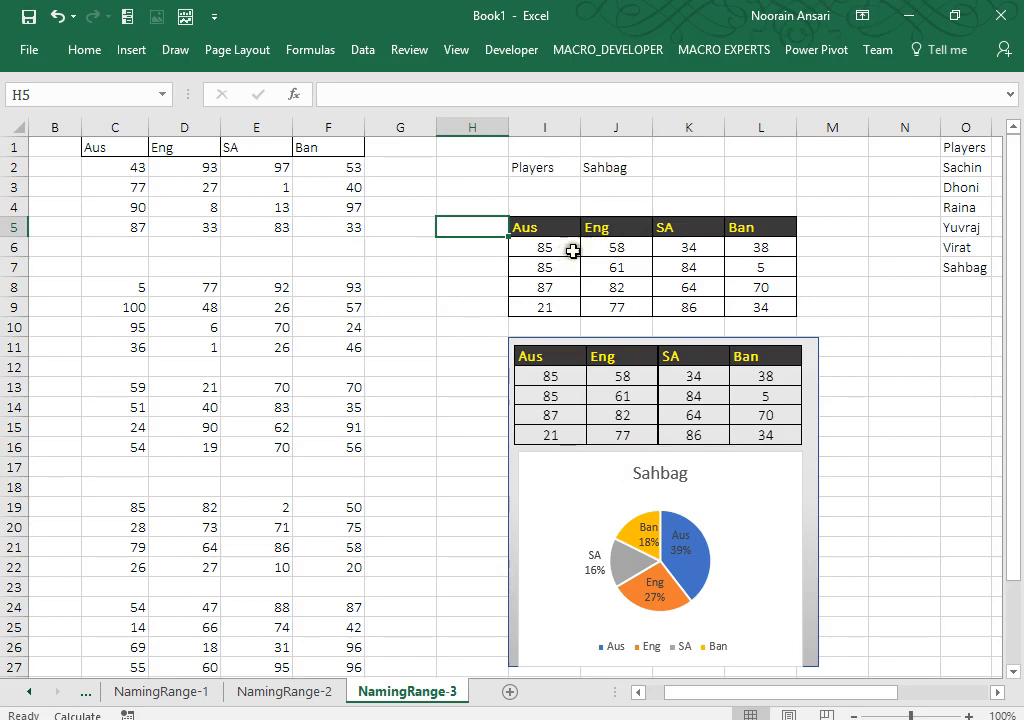
Step: Inspect the INDIRECT formulas in the score table, including L6:L9
left_click_drag(738, 252, 749, 306)
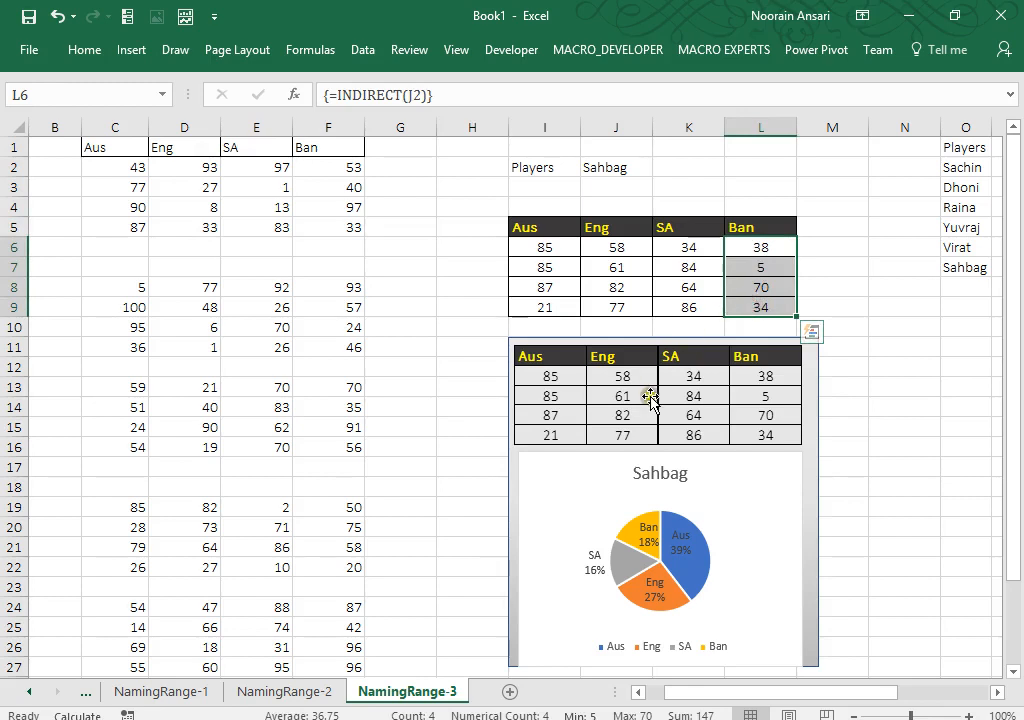
left_click(762, 247)
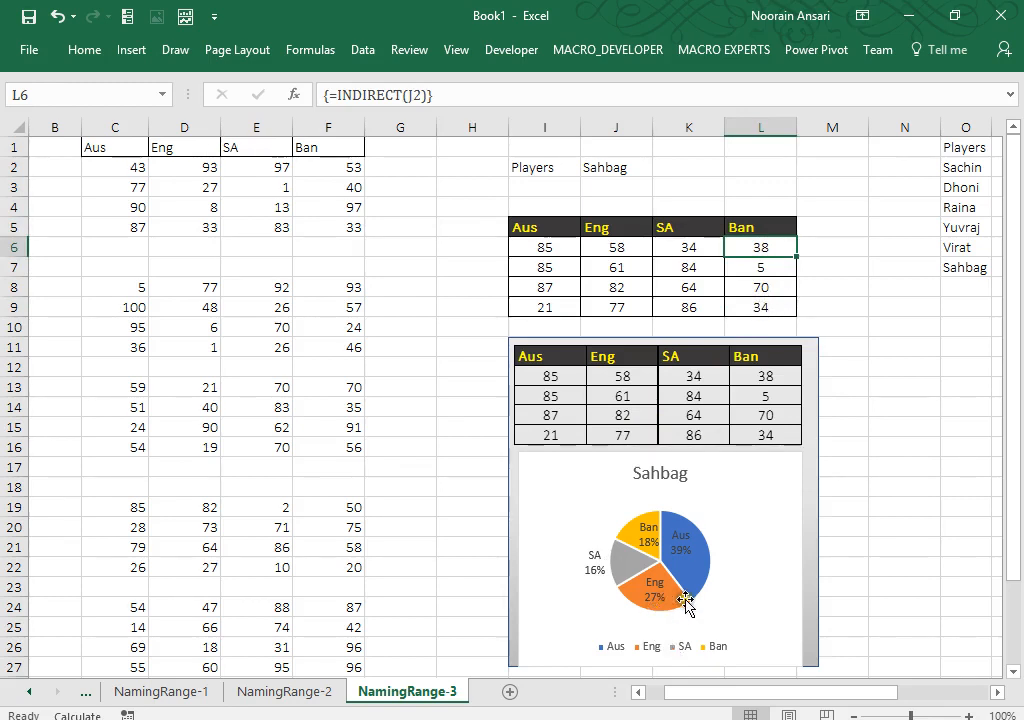
left_click_drag(542, 247, 771, 257)
left_click_drag(574, 266, 790, 278)
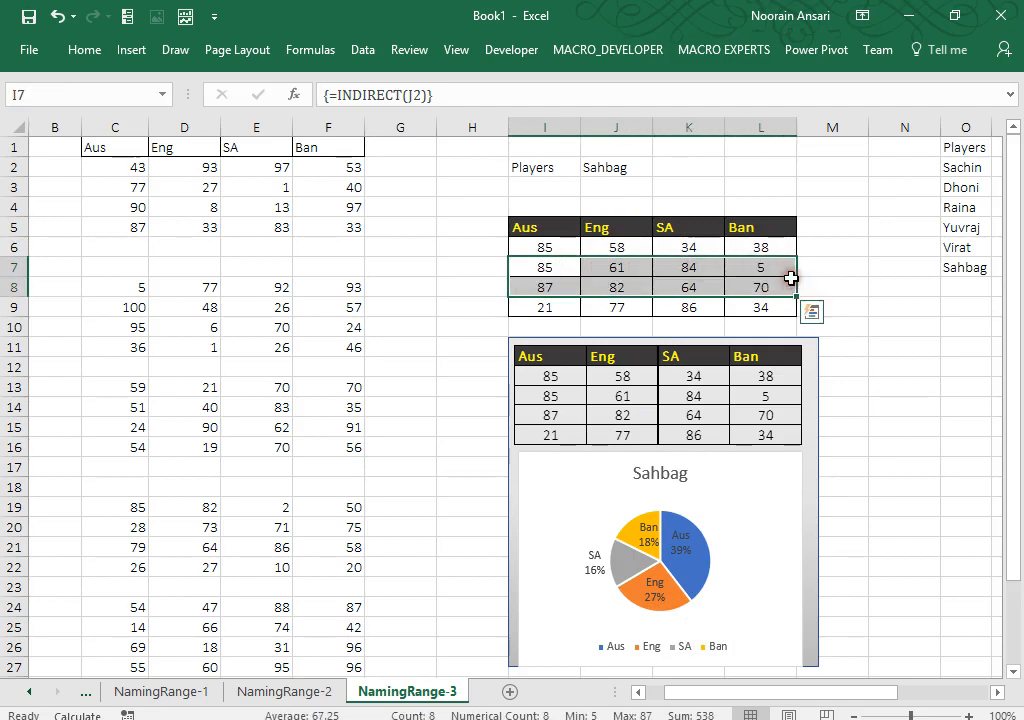
left_click(870, 346)
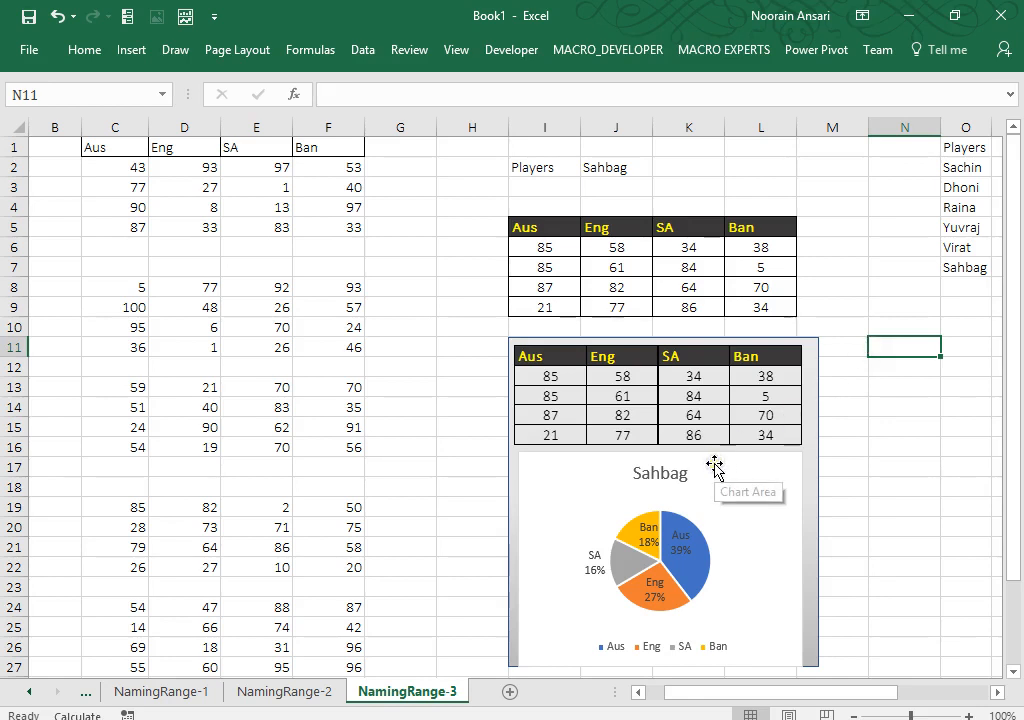
Step: Choose Dhoni in J2 and check the INDIRECT formula in L9
left_click(617, 182)
left_click(617, 170)
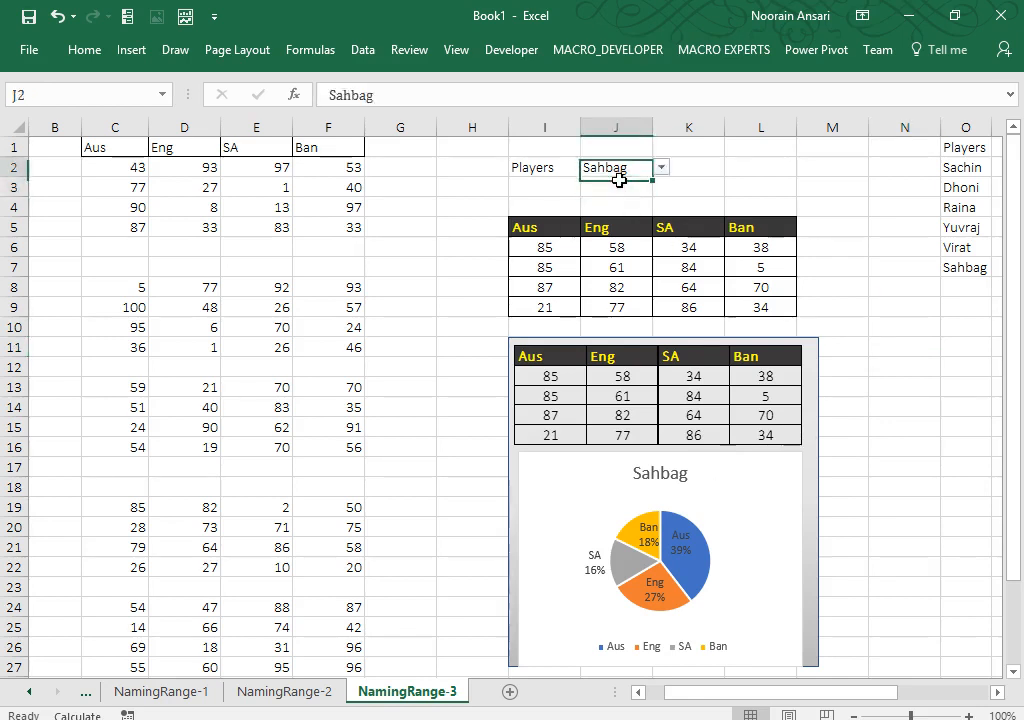
key("alt+Down")
key("Down")
key("Return")
key("alt+Down")
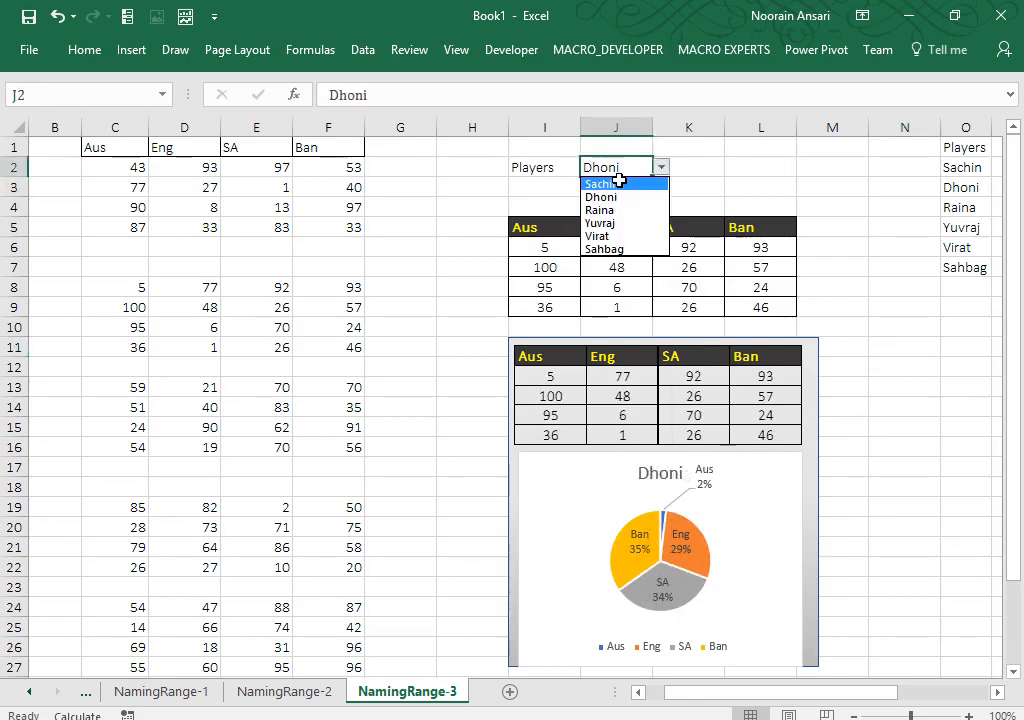
key("Escape")
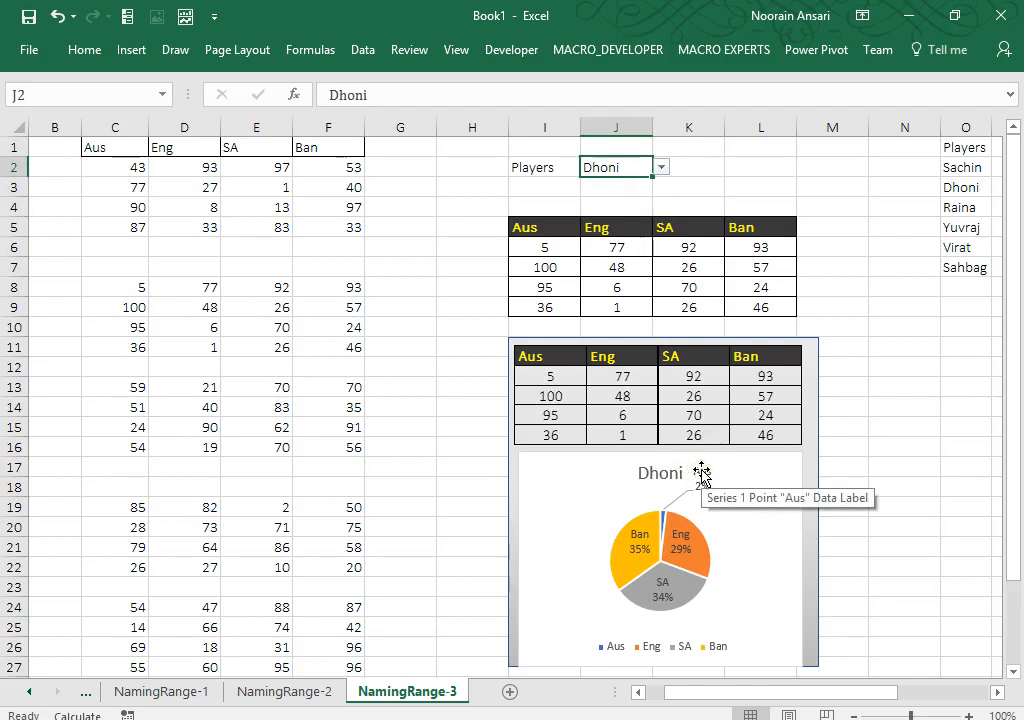
left_click(743, 306)
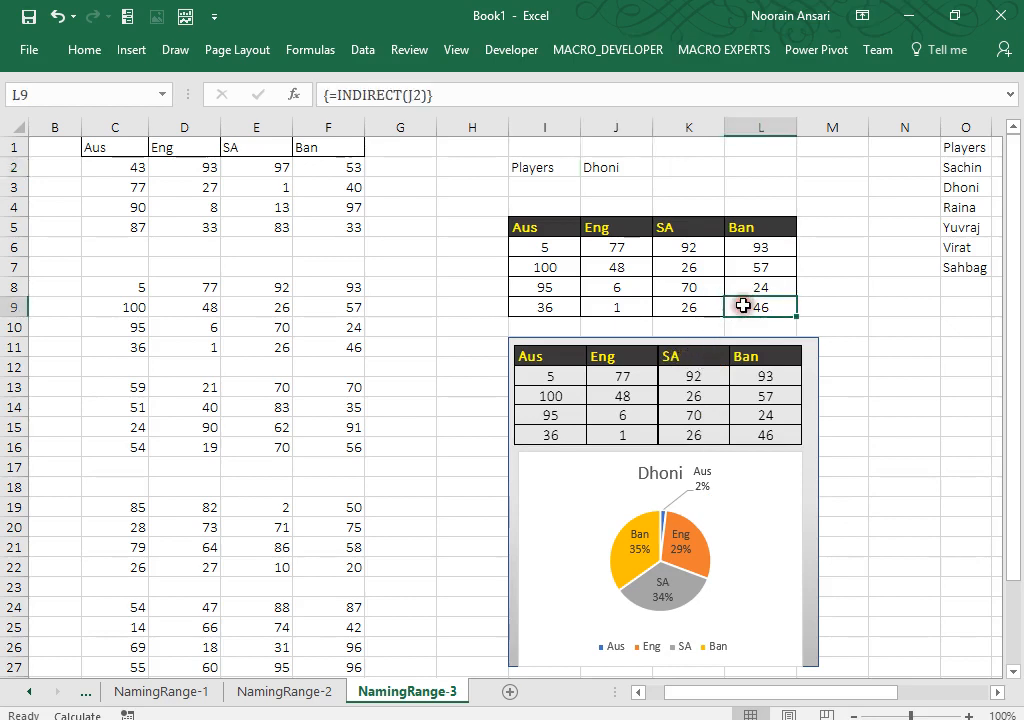
Step: Cycle J2 through Yuvraj and Virat back to Sahbag, then select I5:L9
left_click(629, 169)
key("Down")
key("Down")
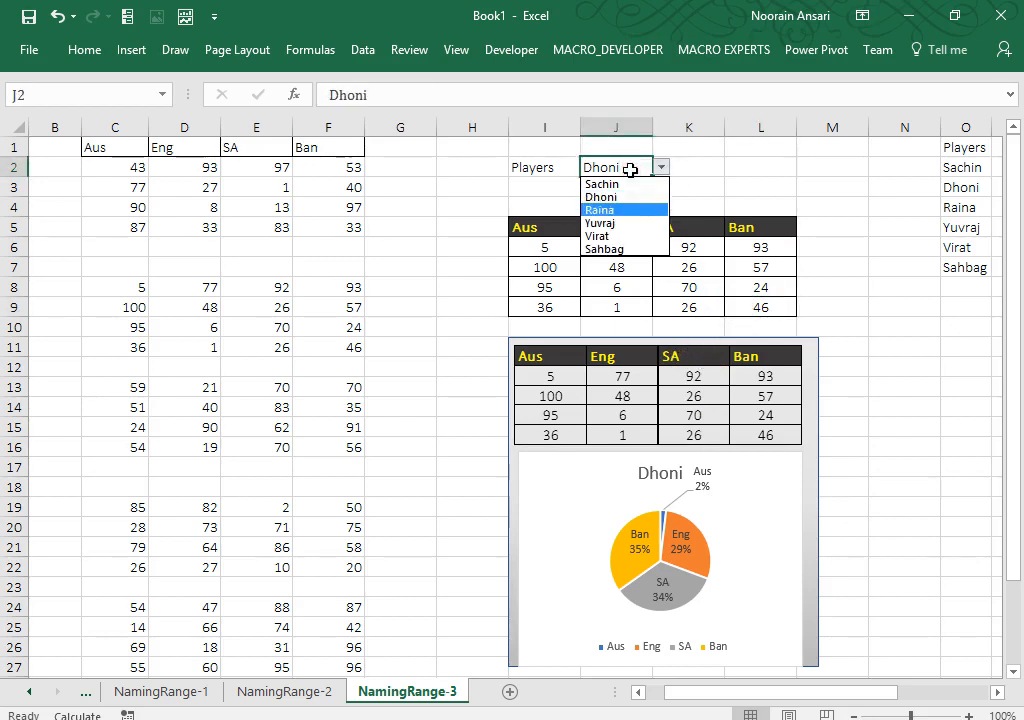
key("Return")
key("alt+Down")
key("Down")
key("Return")
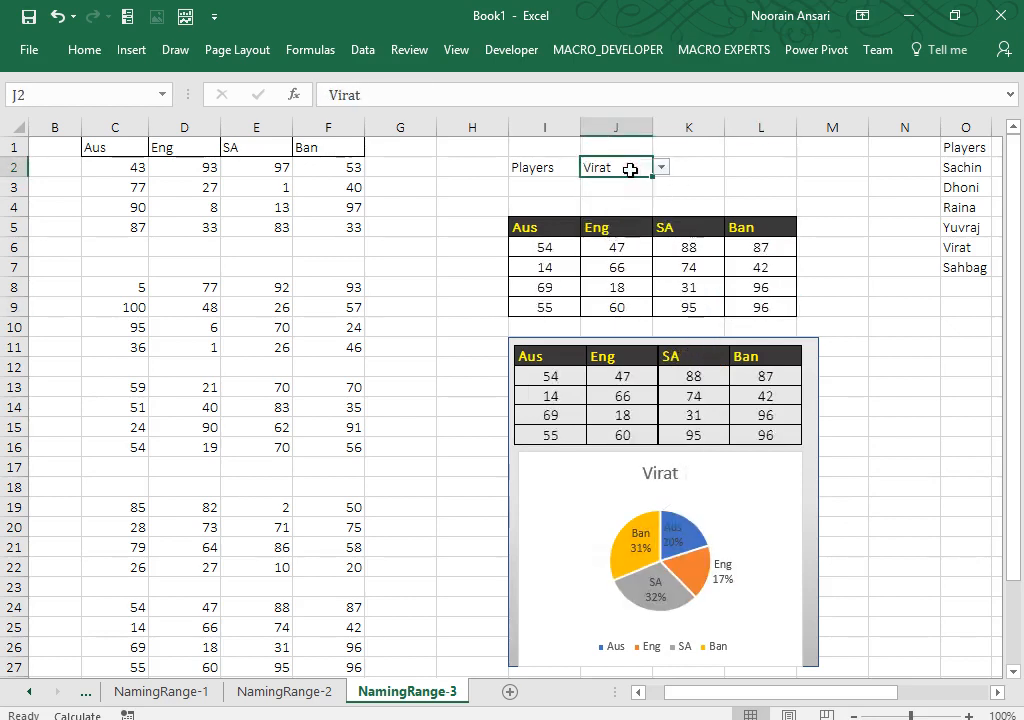
key("alt+Down")
key("Down")
key("Return")
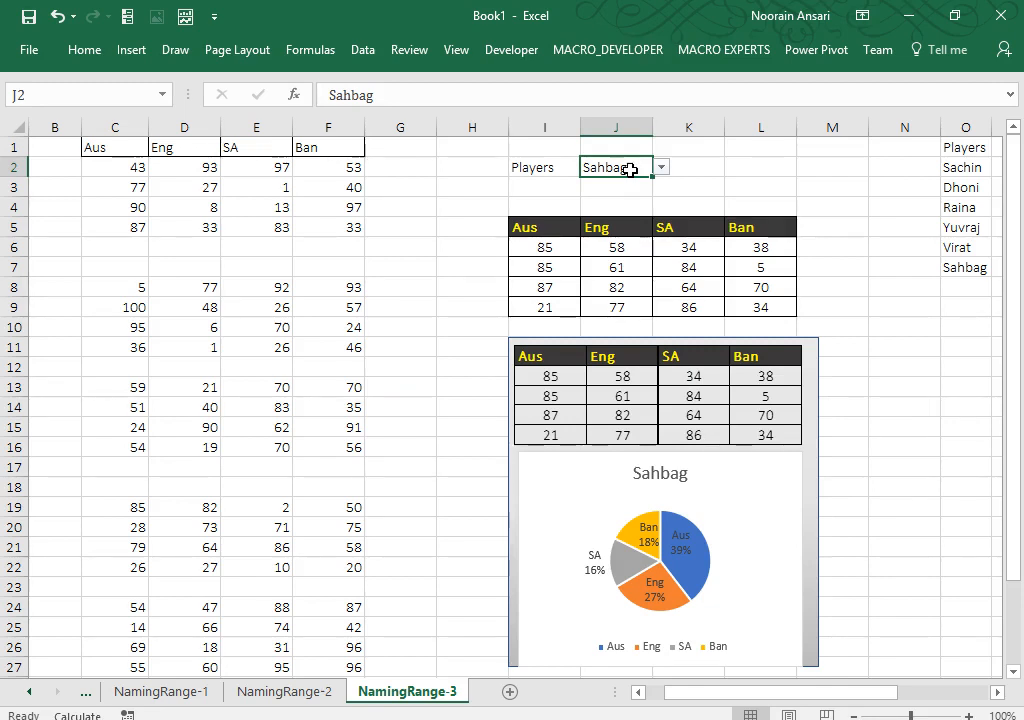
left_click_drag(551, 229, 762, 310)
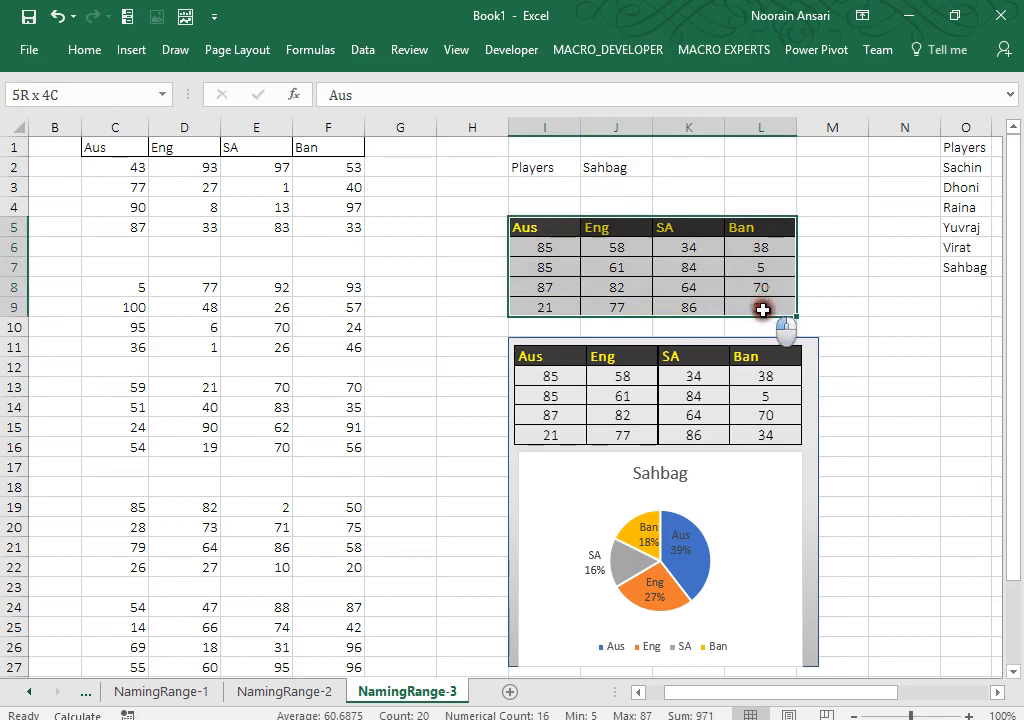
left_click(66, 156)
key("Left")
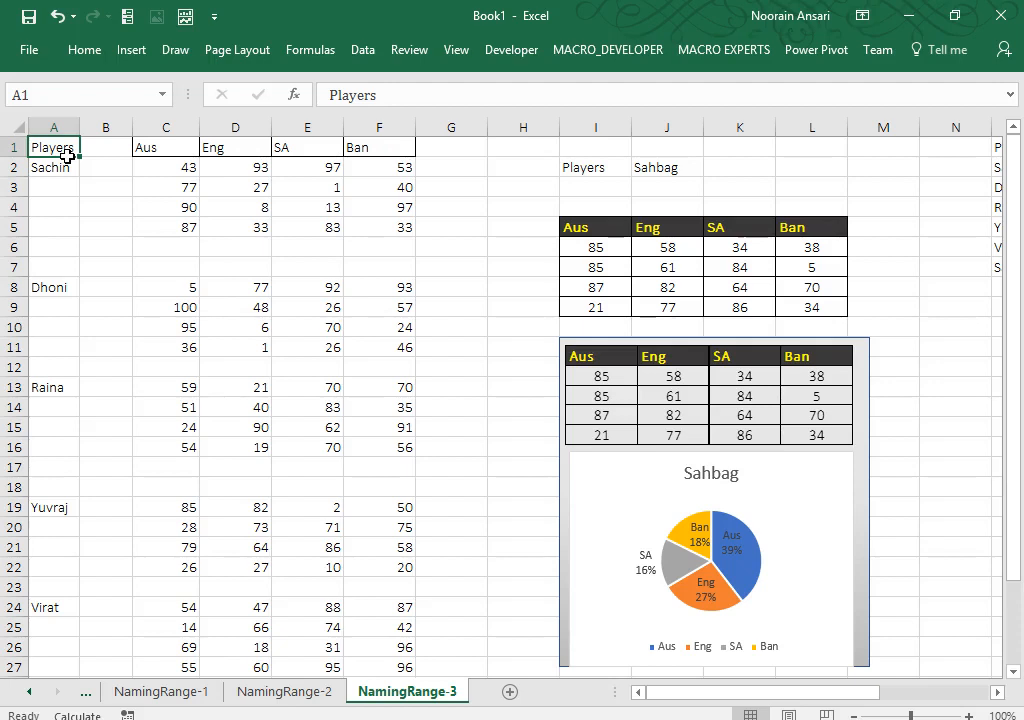
left_click(656, 166)
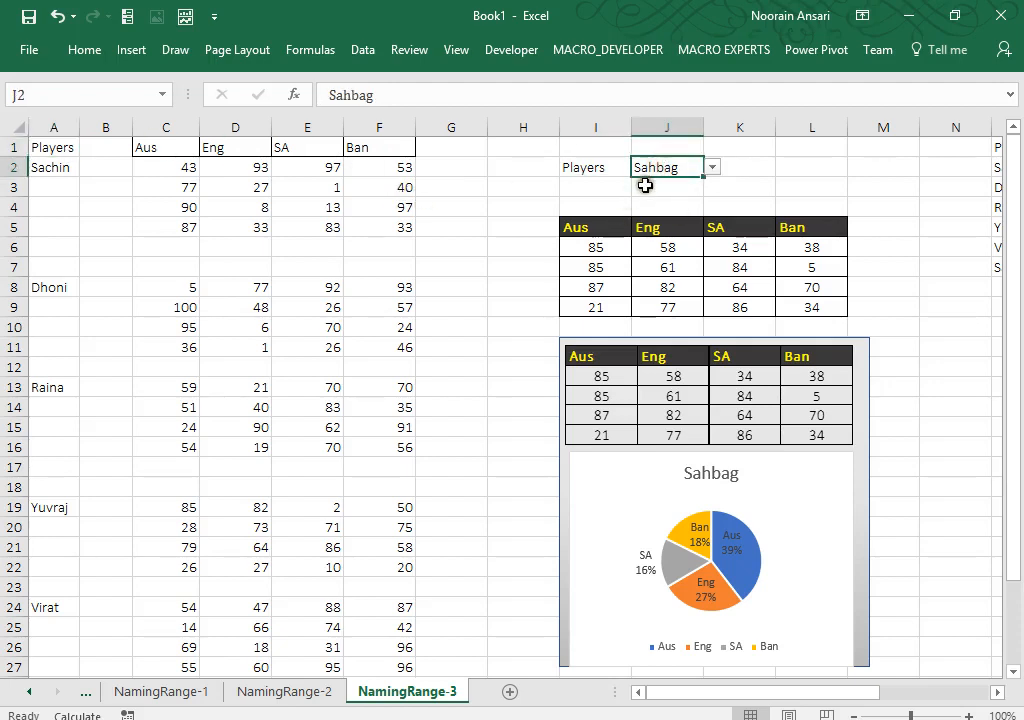
left_click_drag(592, 227, 811, 308)
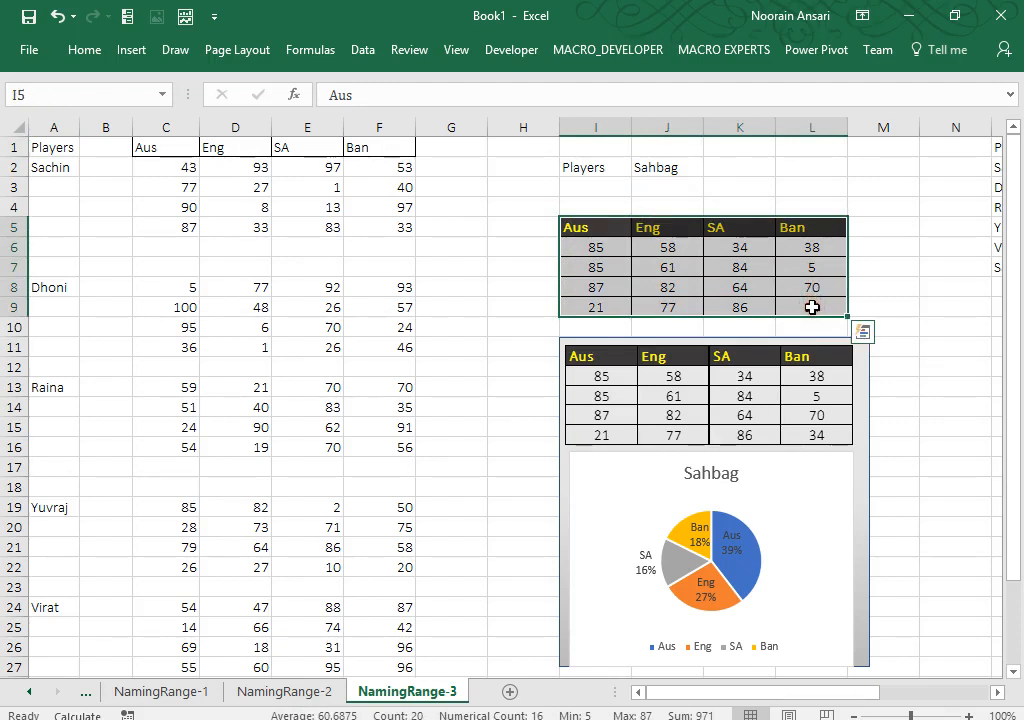
left_click(812, 507)
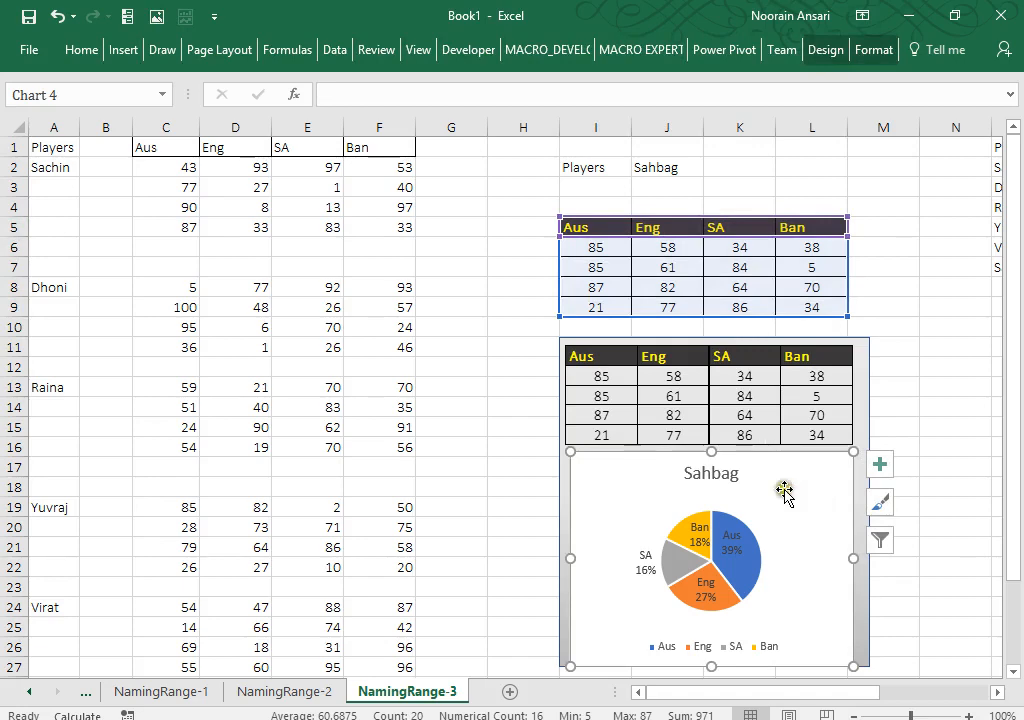
left_click(522, 432)
left_click(510, 692)
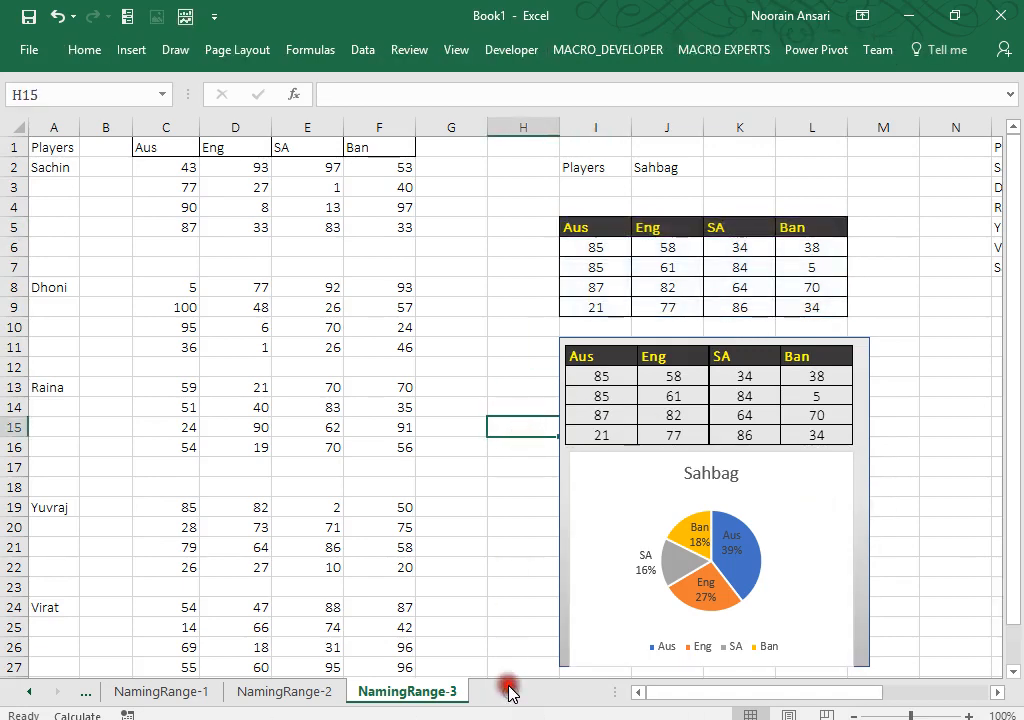
Step: Rename the blank sheet's tab to 'NamingRange-4' and widen column A a little
right_click(500, 691)
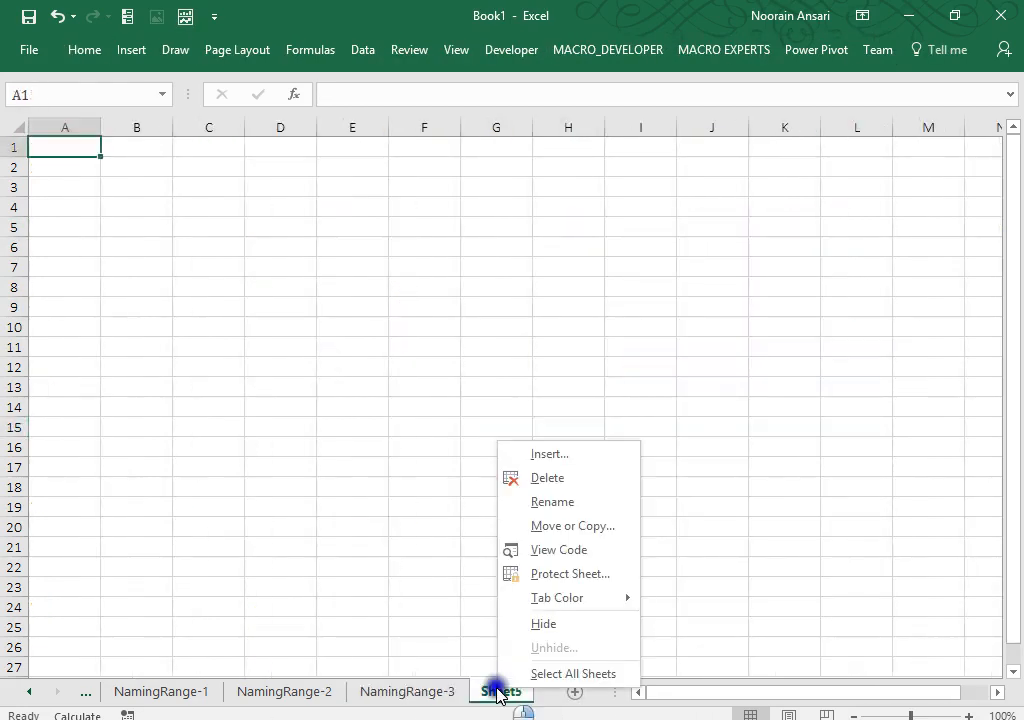
left_click(536, 504)
type("NamingRange")
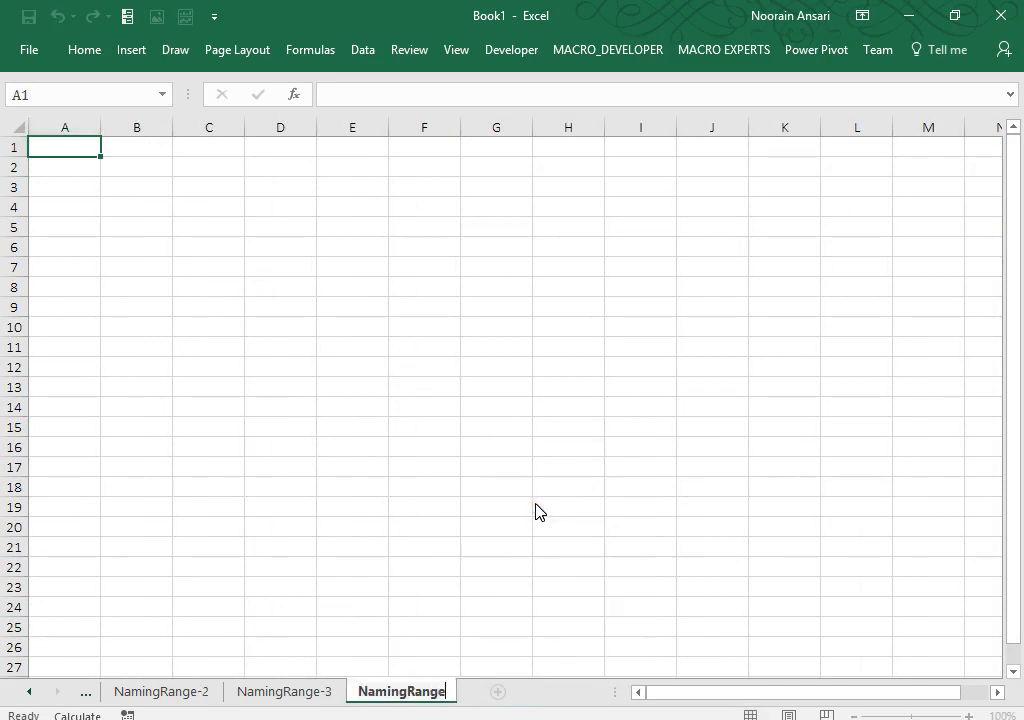
key("Return")
type("-4")
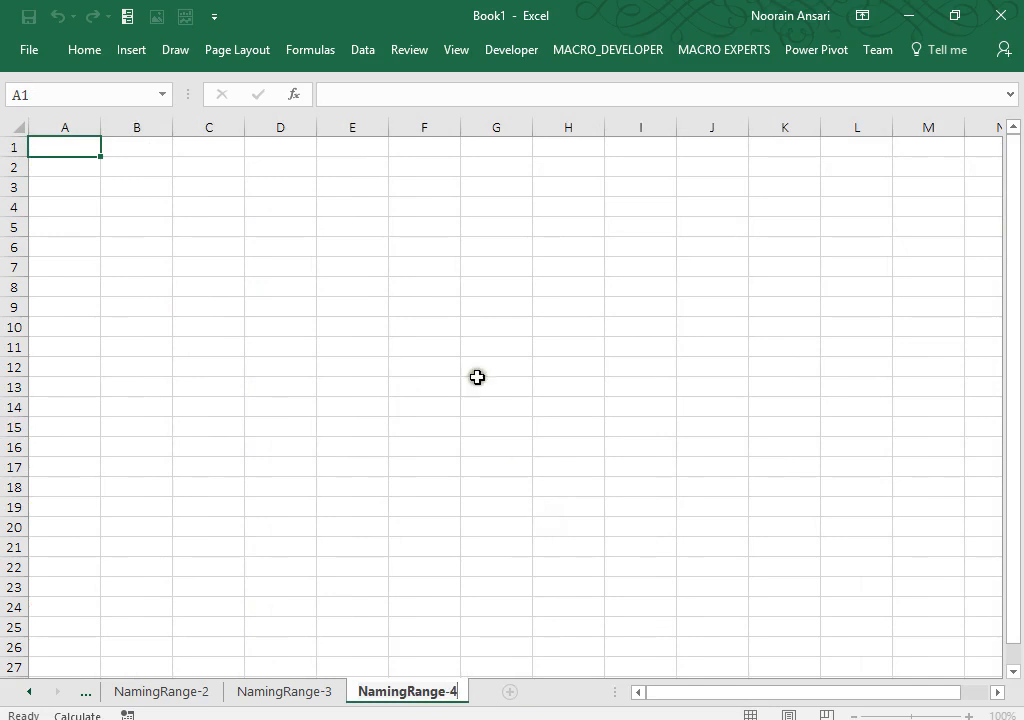
left_click(418, 278)
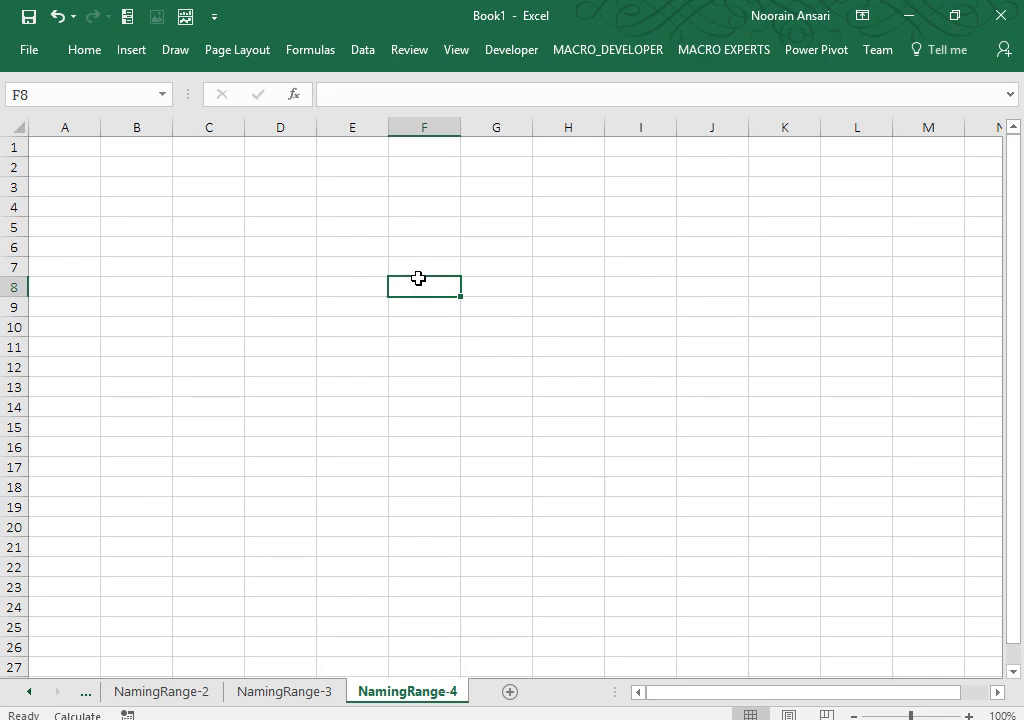
left_click_drag(100, 127, 105, 127)
left_click(168, 220)
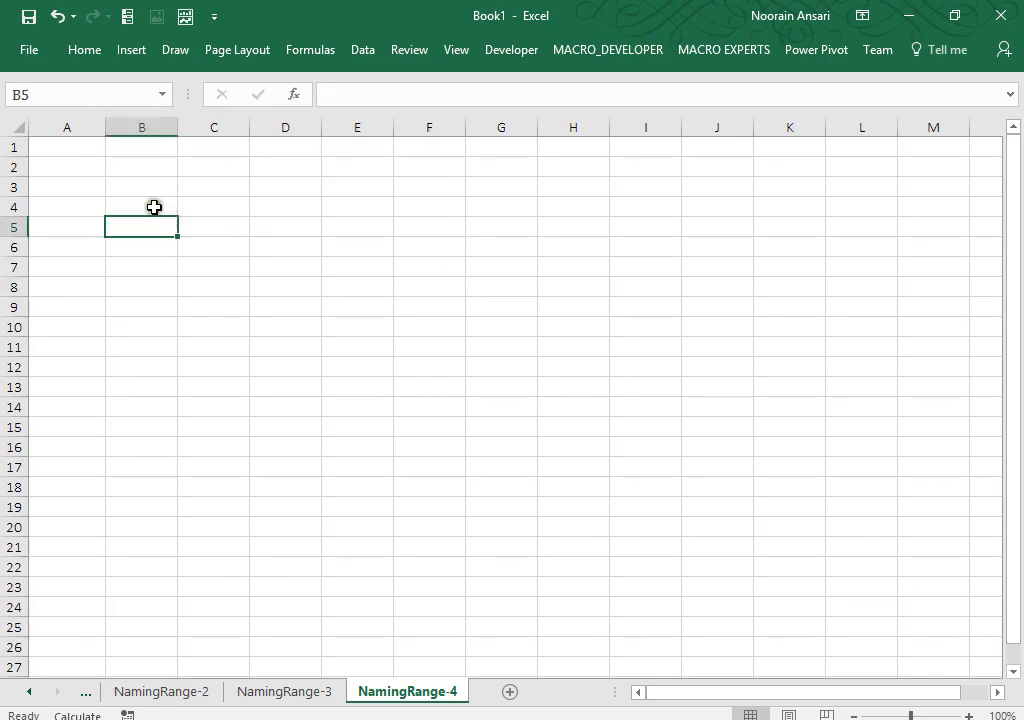
Step: Cancel a stray entry and type the heading 'Data' in cell A1
left_click(91, 146, "shift")
type("Da")
key("Escape")
key("Up")
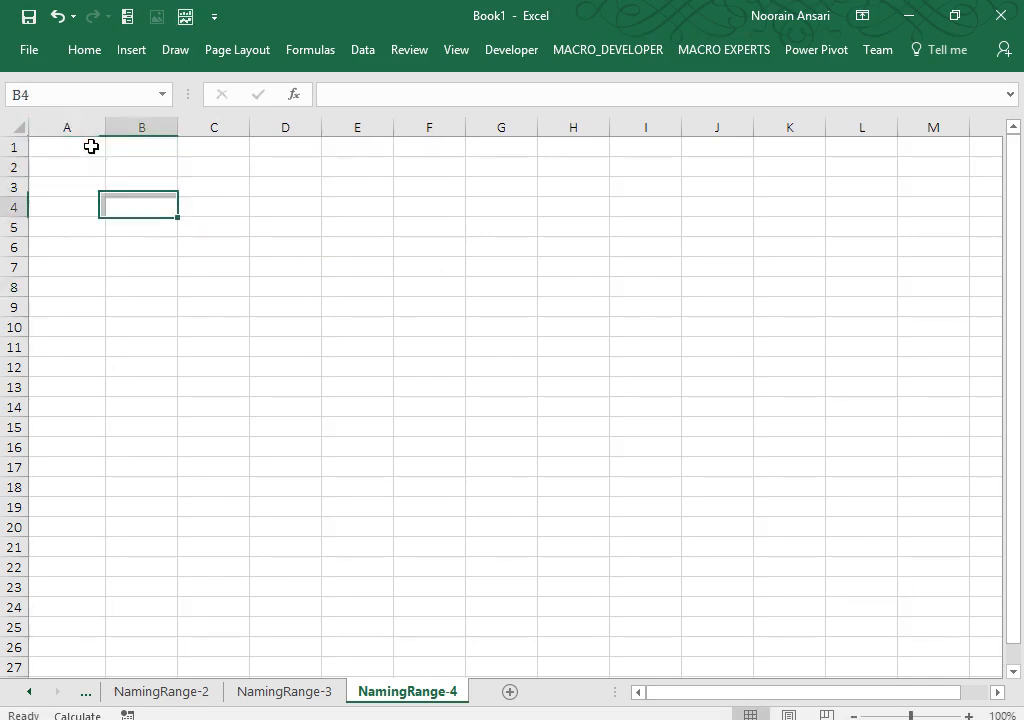
key("Left")
key("Up")
key("Up")
key("Up")
type("Data")
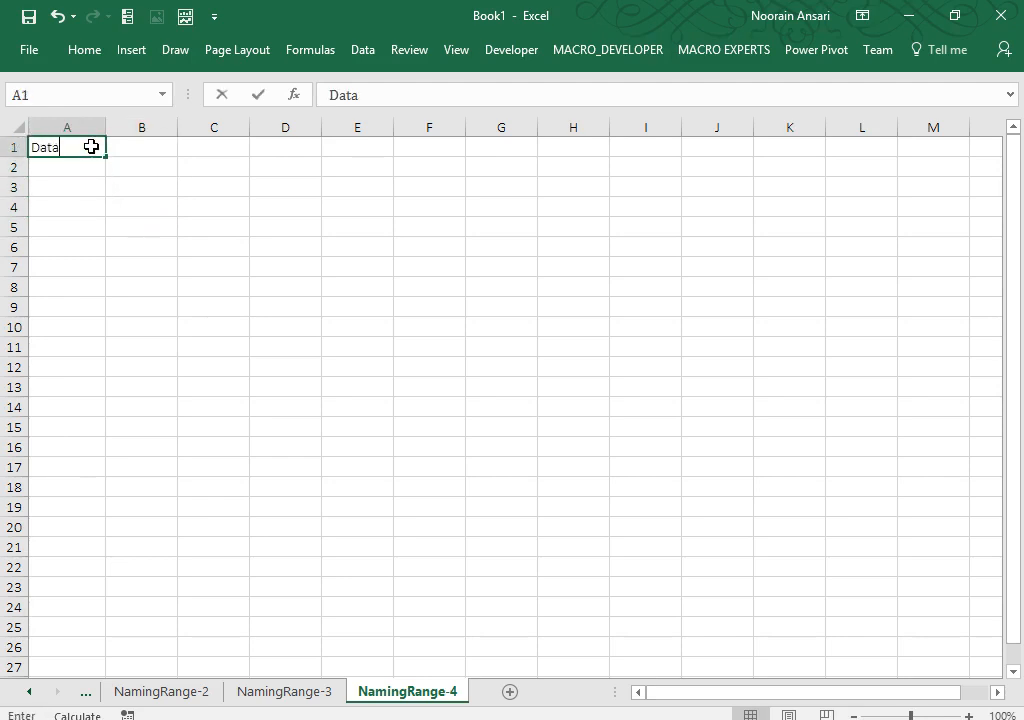
key("Return")
Step: Enter 20+12/100, 34-10+20*1, 12+34/23, 34*12-12, 34+12+32+42 in A2:A6, widen column A, zoom in
type("20+")
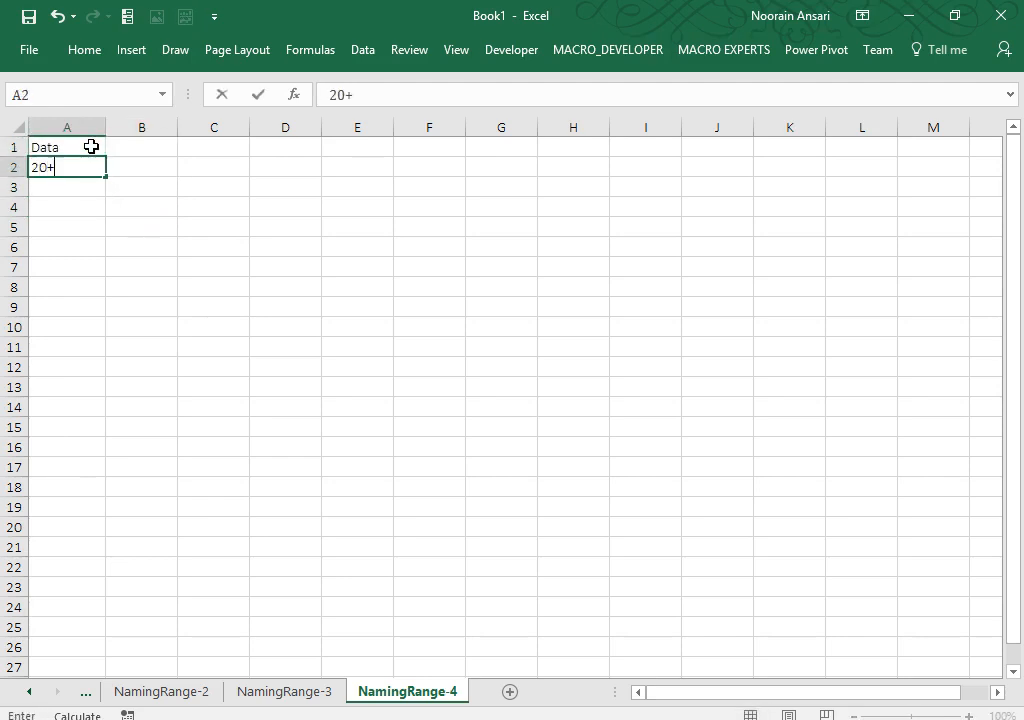
type("12/100")
key("Return")
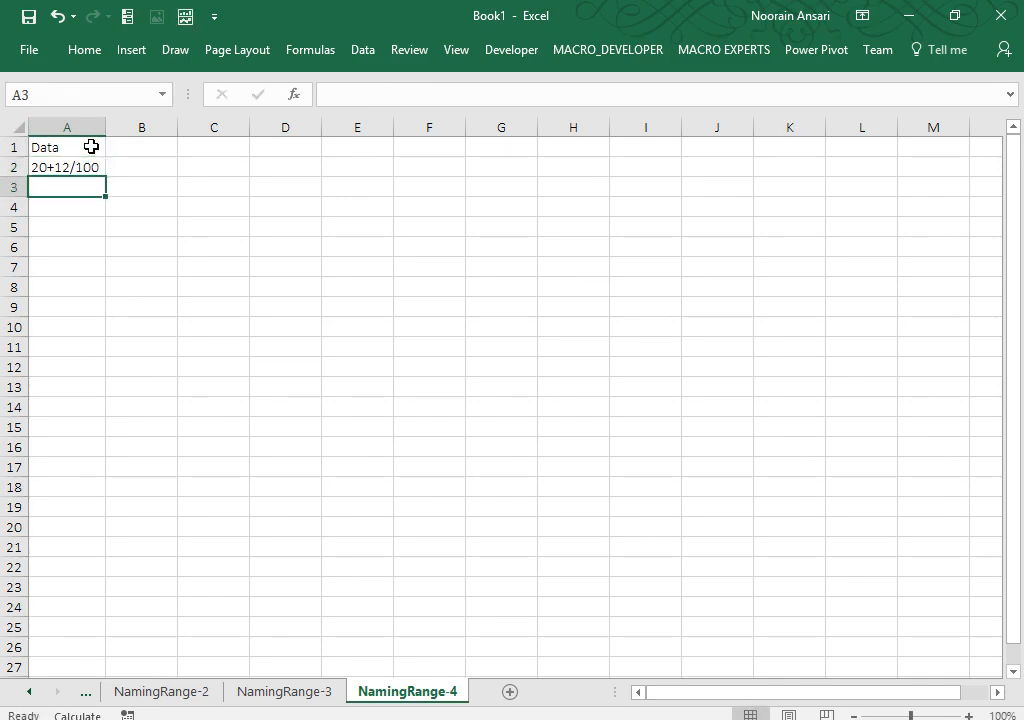
type("34-10")
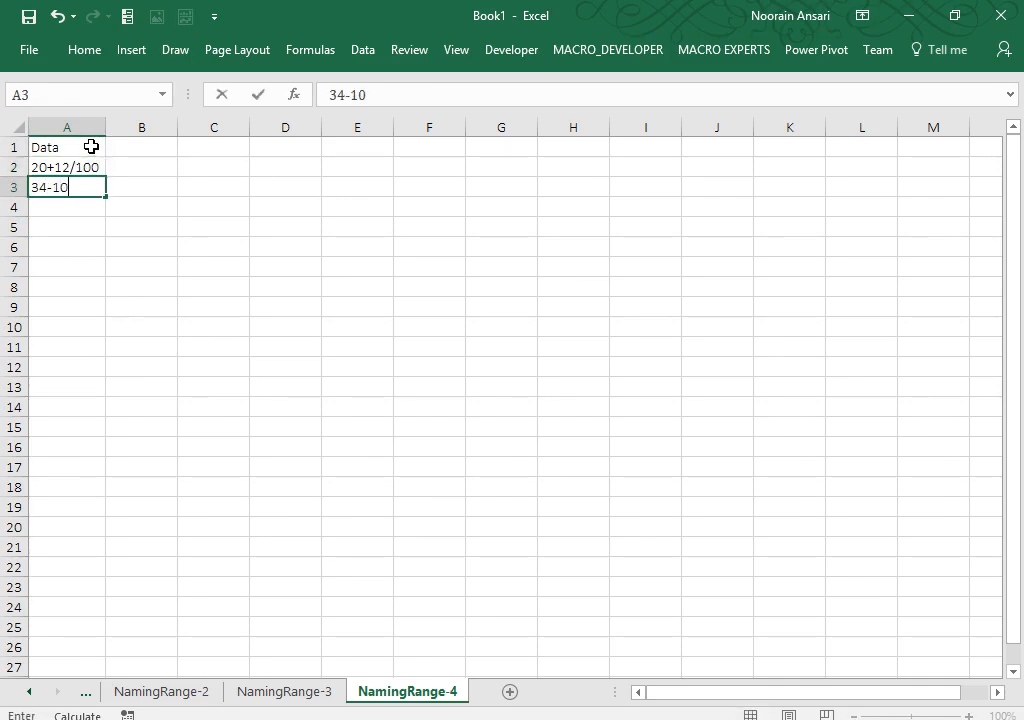
type("+20*1")
key("Return")
type("12")
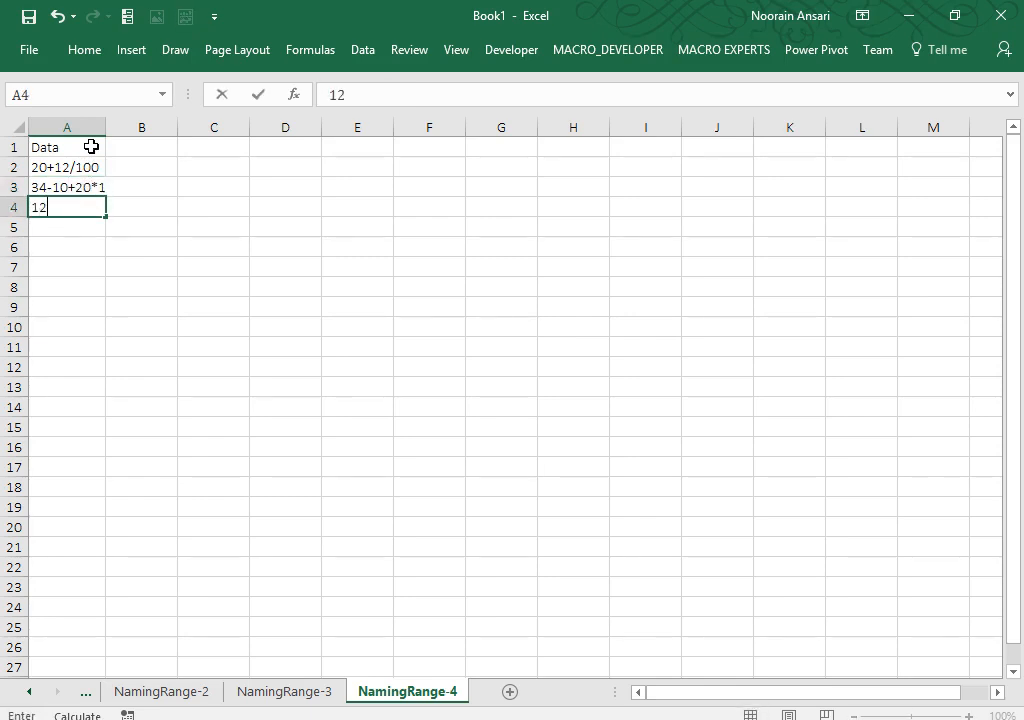
type("+34/23")
key("Return")
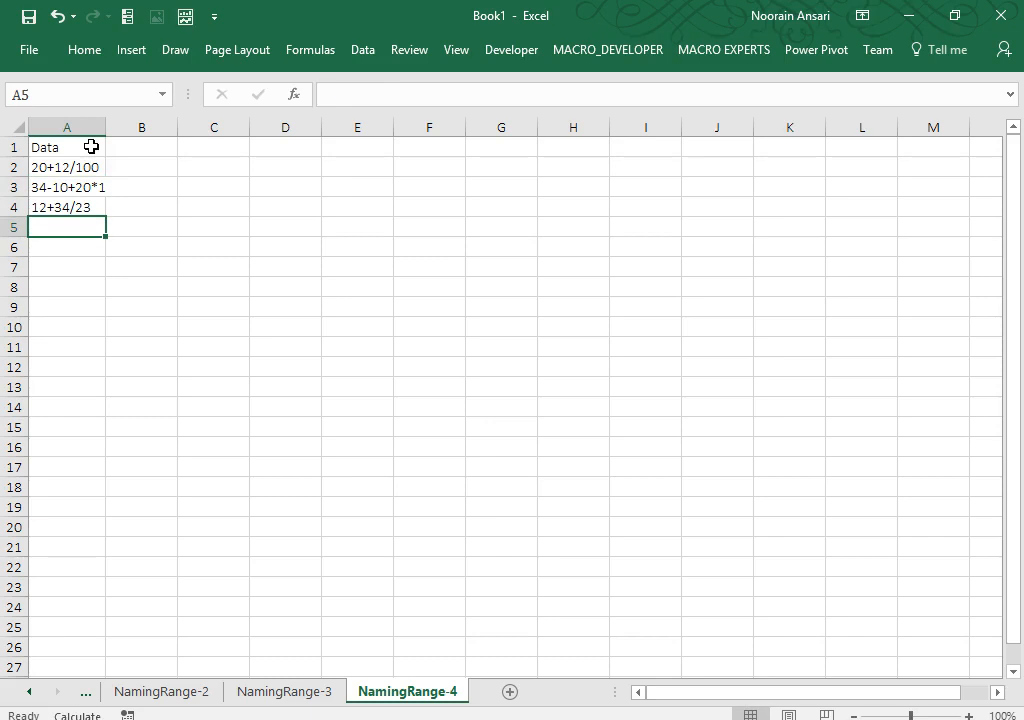
type("34*12")
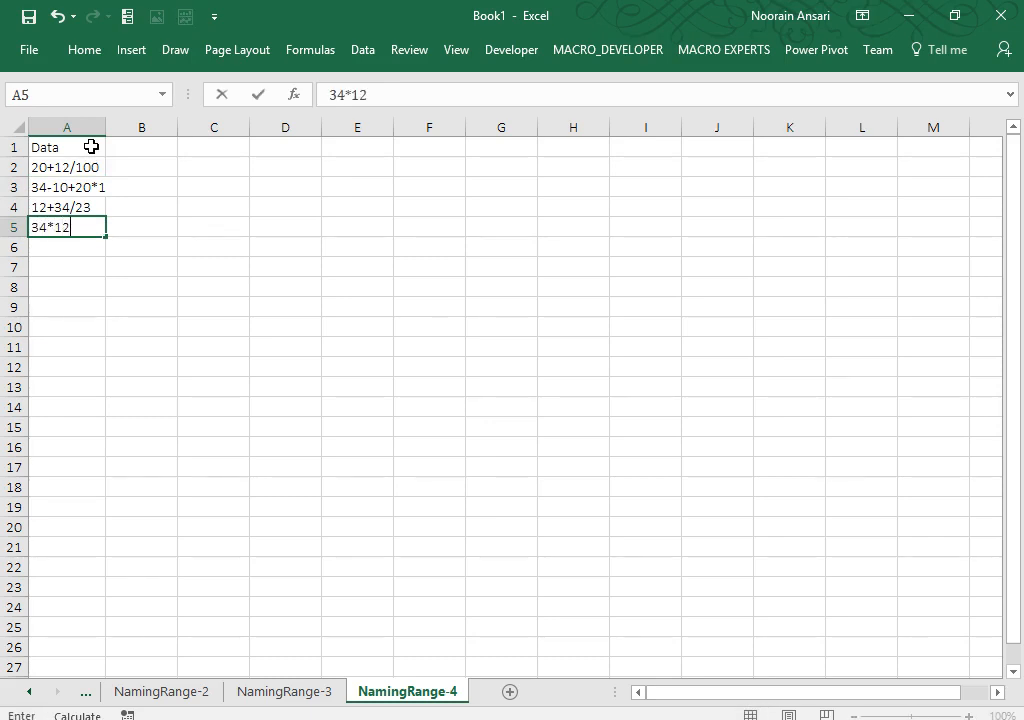
type("-12")
key("Return")
type("34")
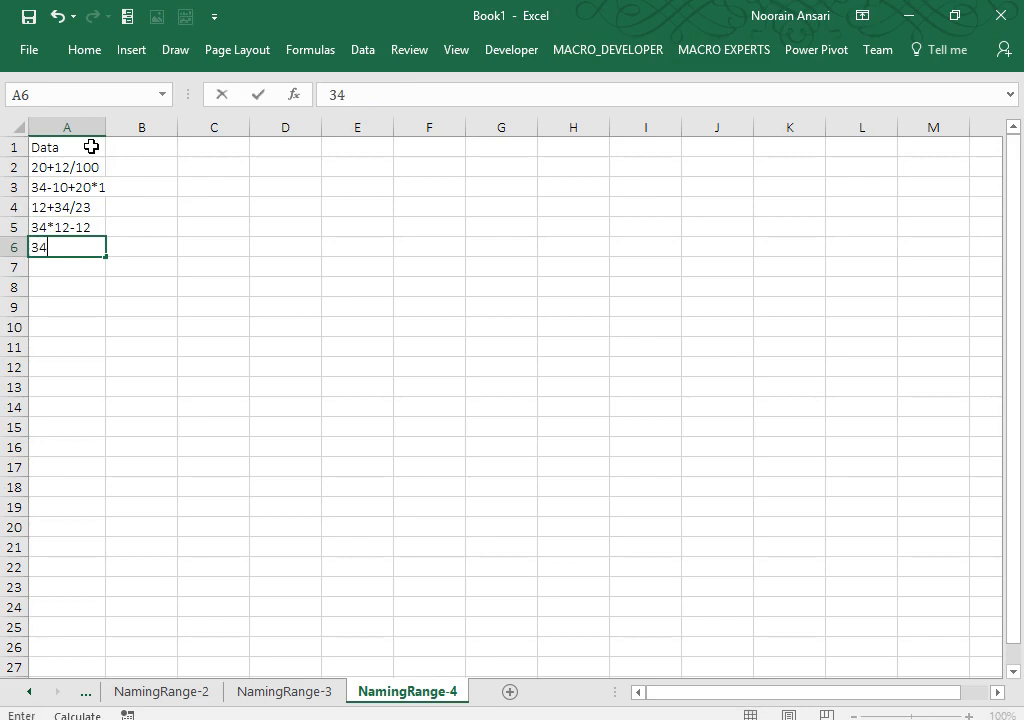
type("+12+32")
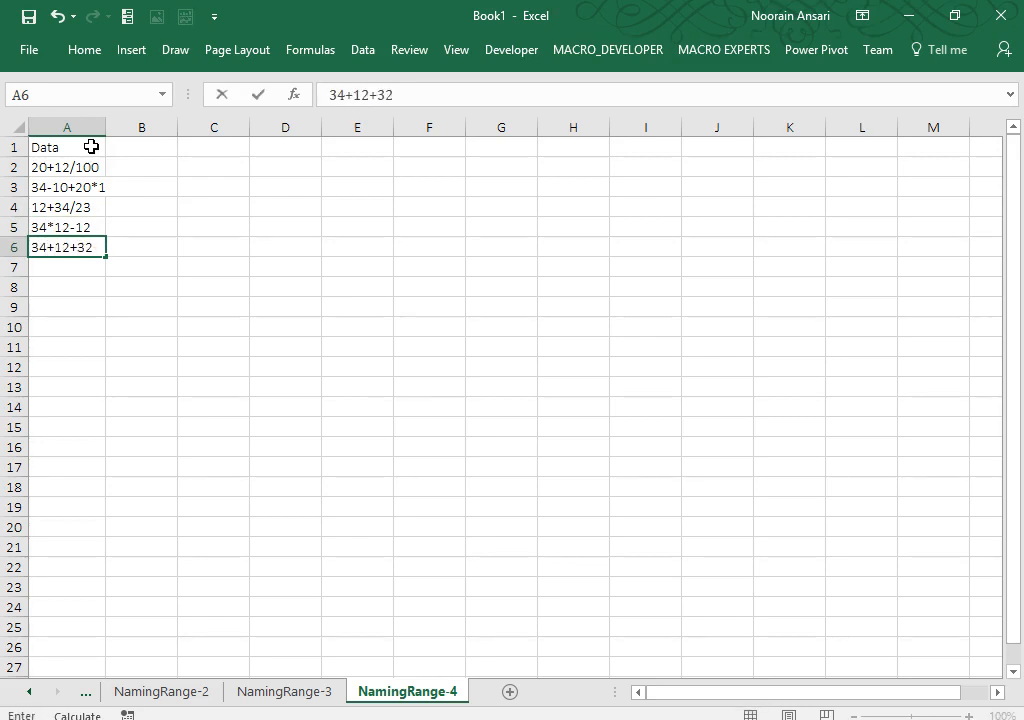
type("+42")
key("Return")
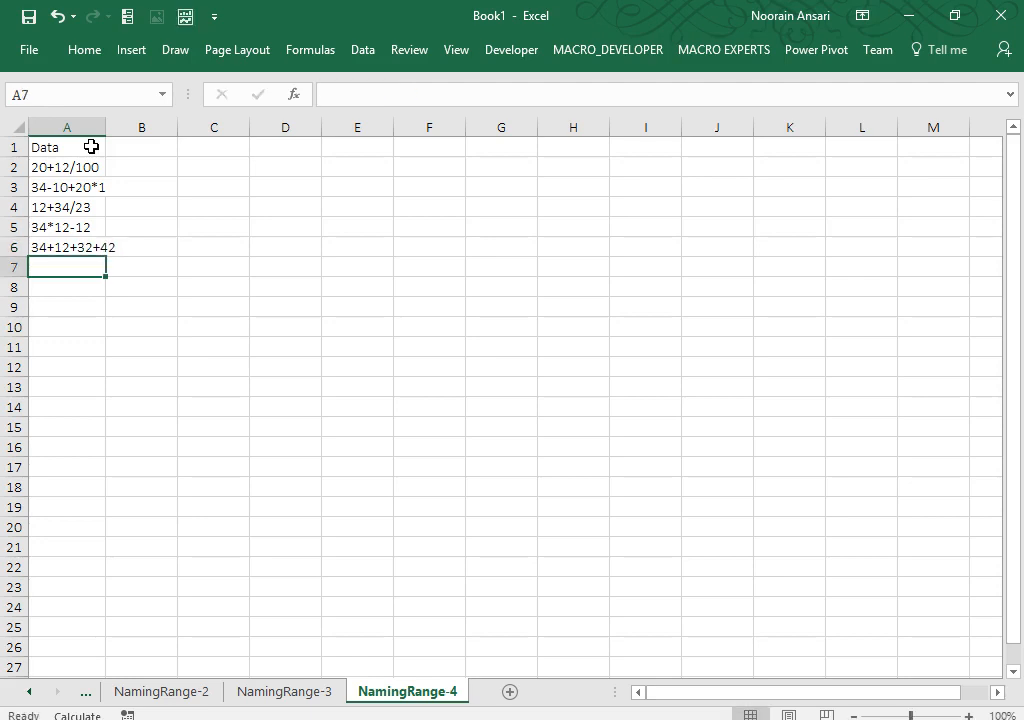
left_click_drag(105, 127, 174, 134)
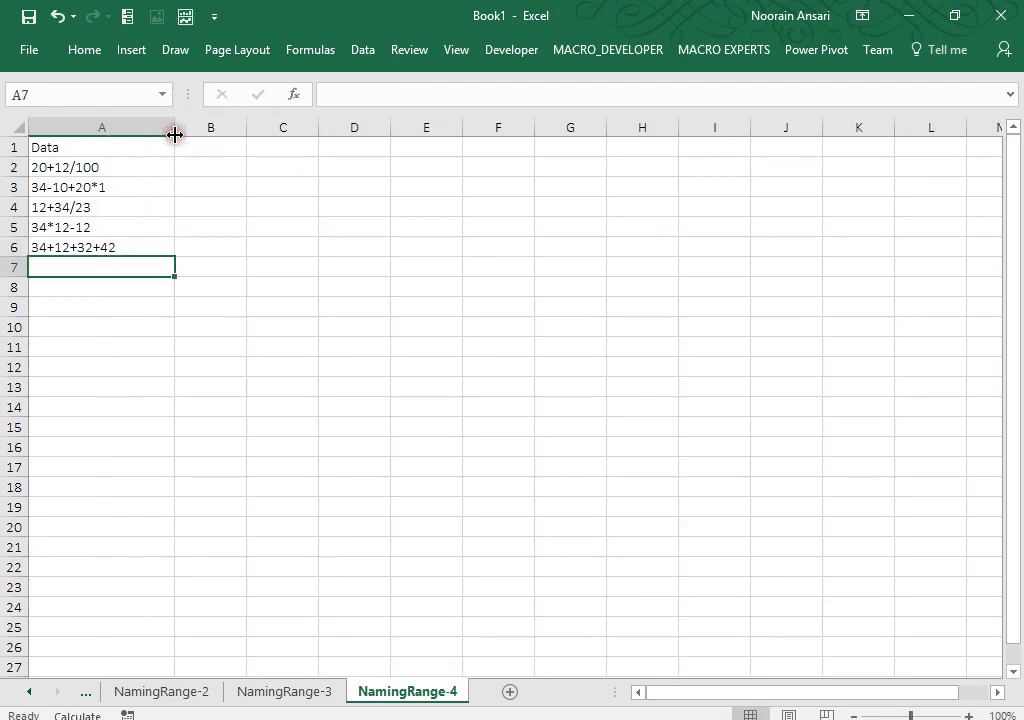
left_click_drag(909, 716, 924, 716)
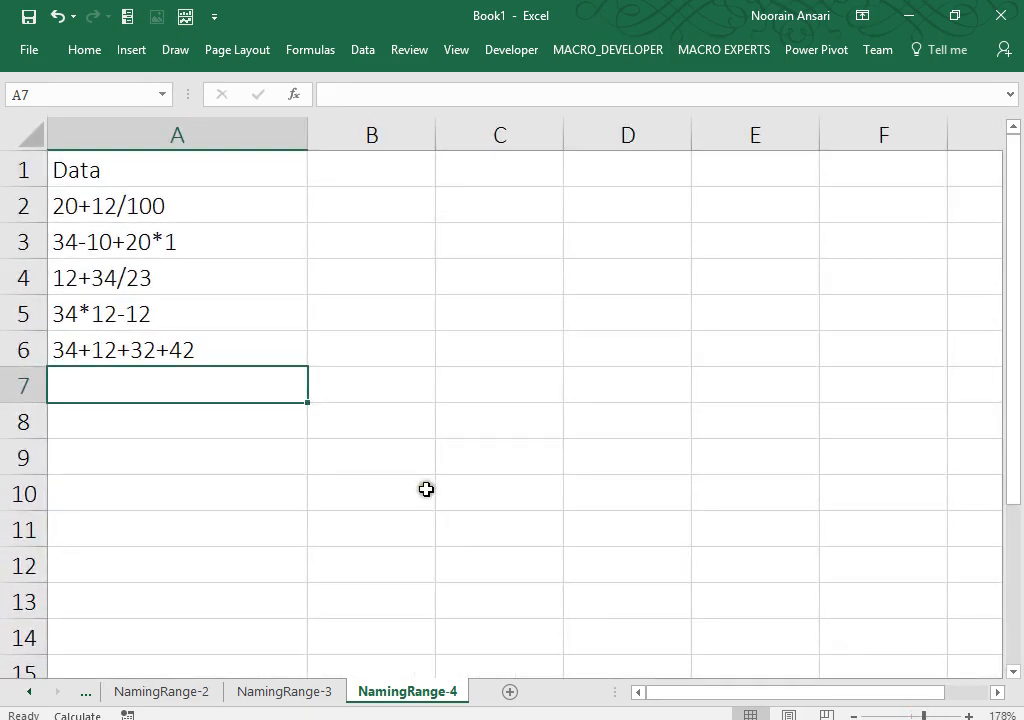
Step: Copy the five expressions in A2:A6 and paste them into A7:A11
left_click(147, 206)
key("ctrl+shift+Down")
key("ctrl+c")
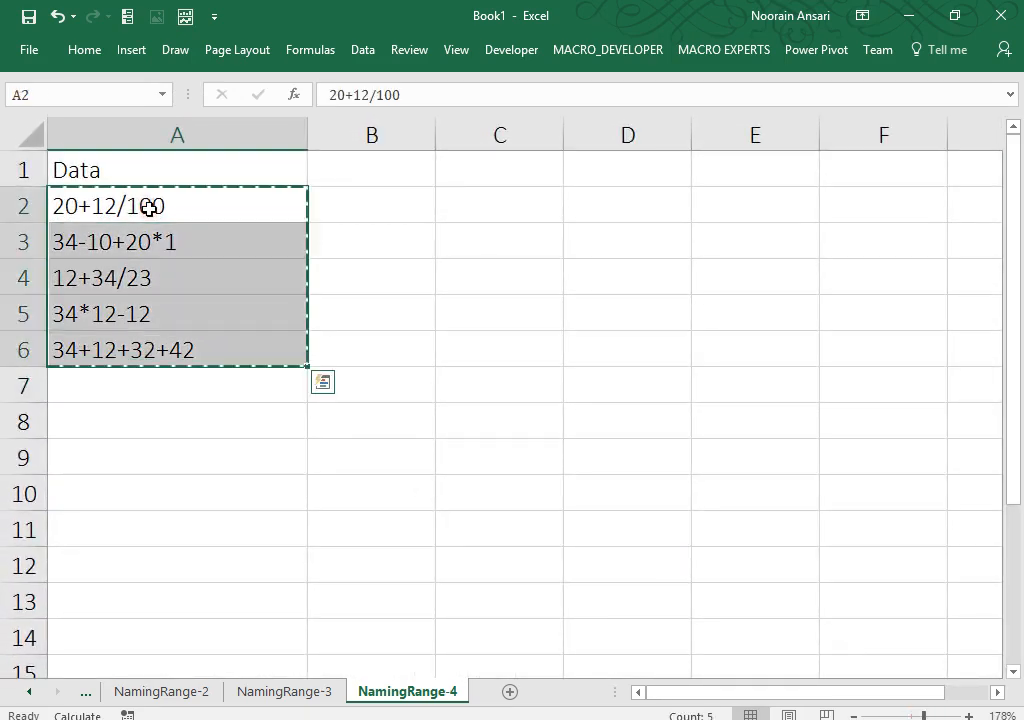
key("ctrl+Down")
key("Down")
key("ctrl+v")
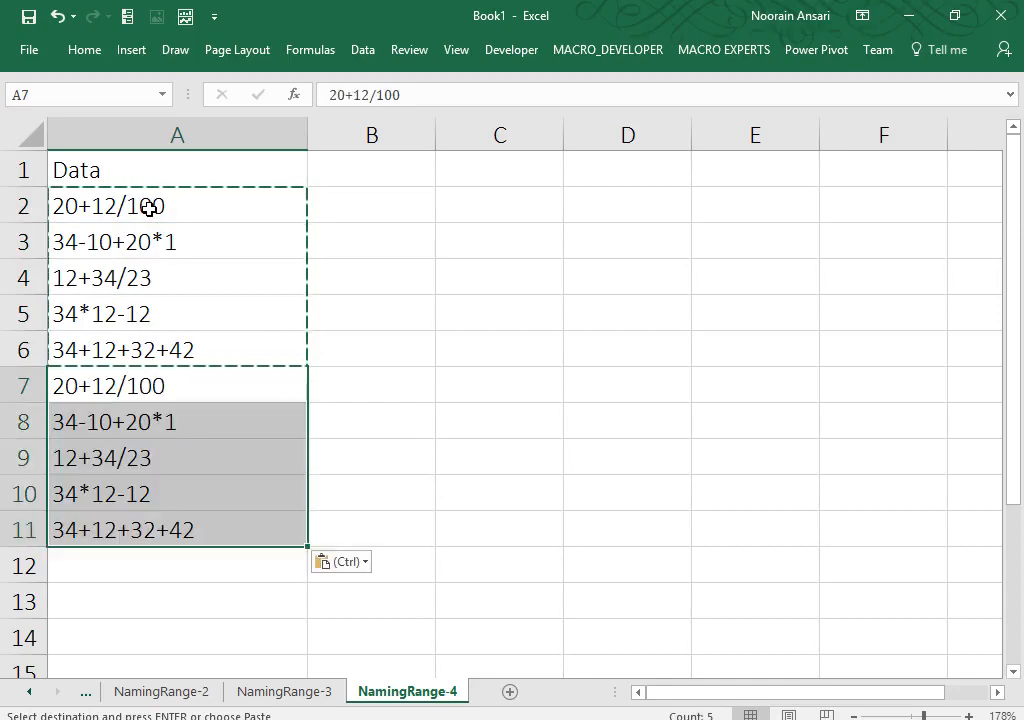
key("Escape")
Step: Add the heading 'Calculation' in cell B1
key("Up")
key("Up")
key("ctrl+Up")
key("Right")
type("C")
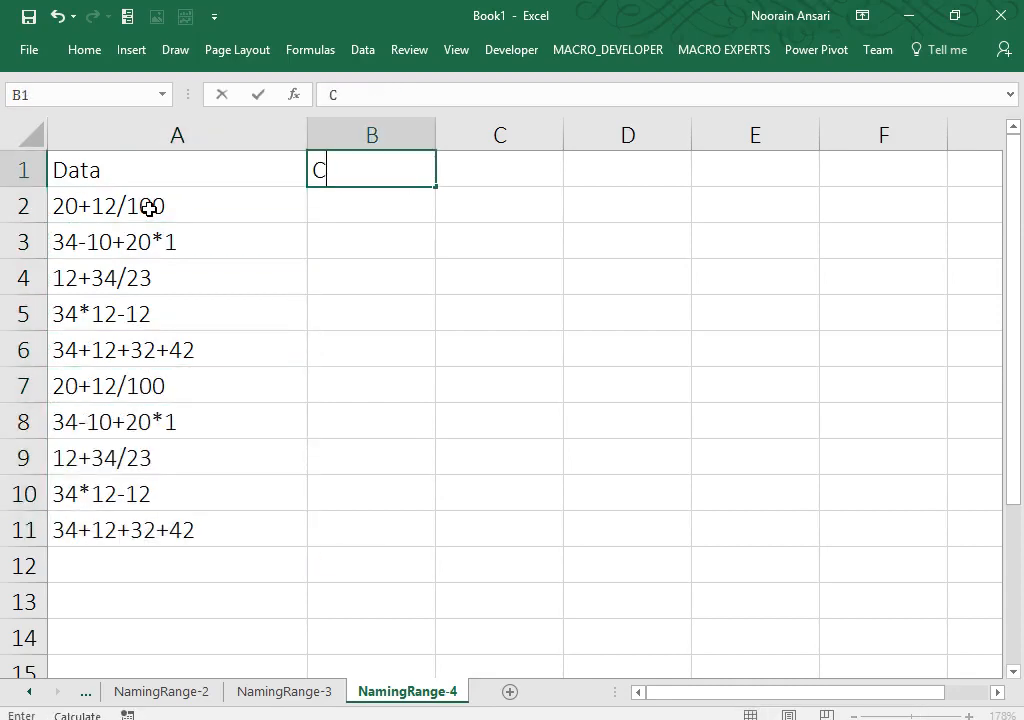
type("alculat")
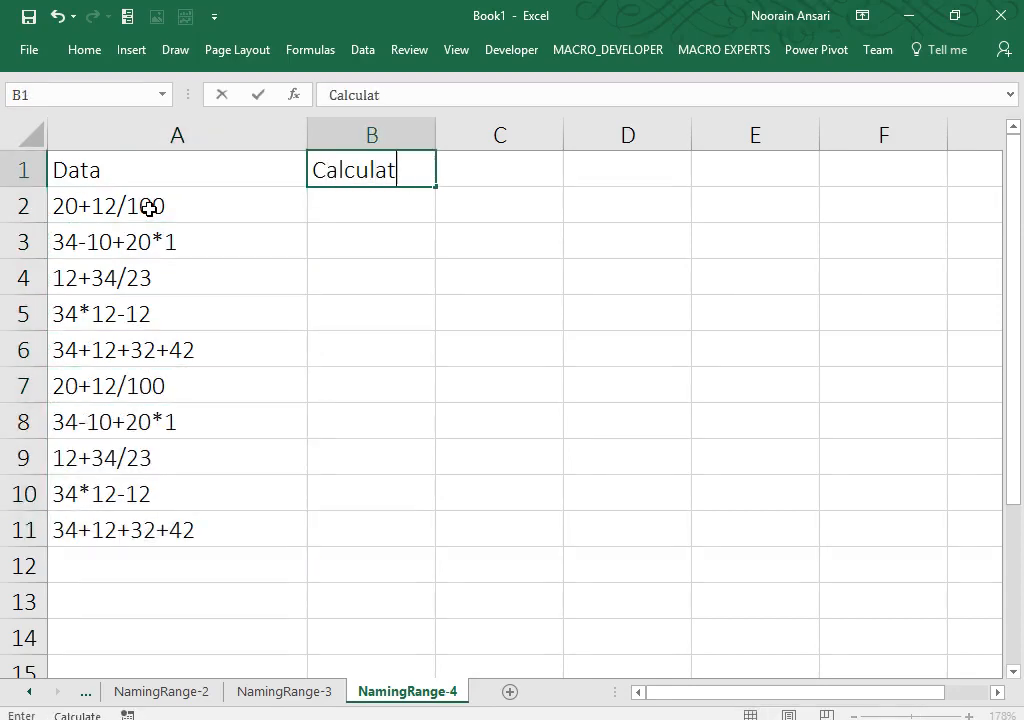
type("ion")
key("Return")
Step: Try the formulas =A2 and ="="&A2 in B2, then clear B2
key("Left")
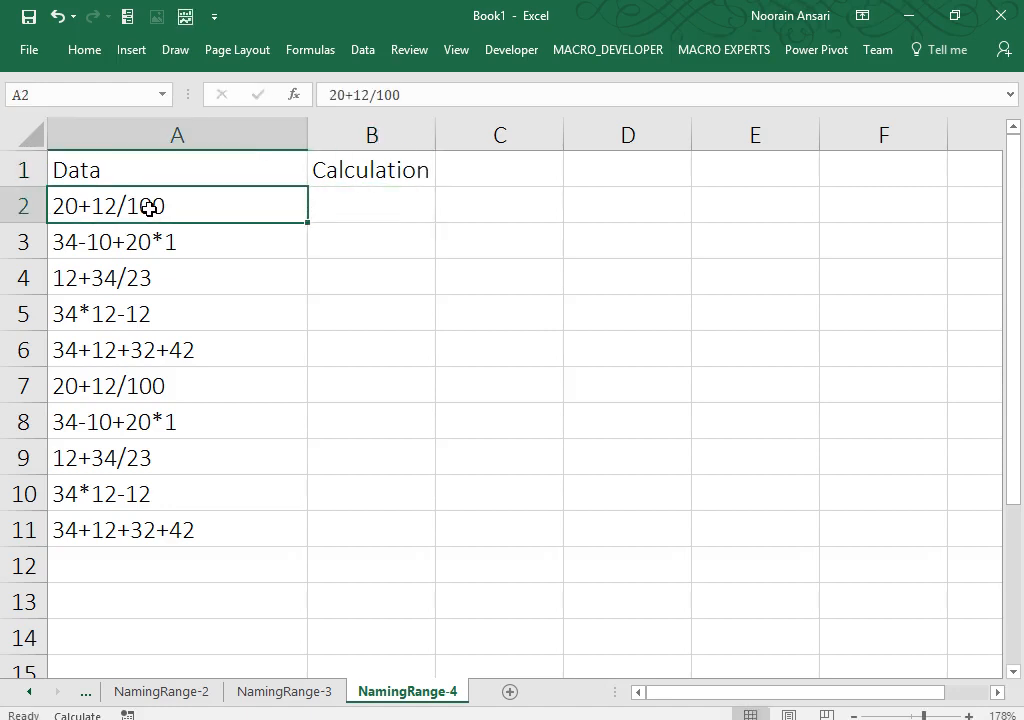
key("Right")
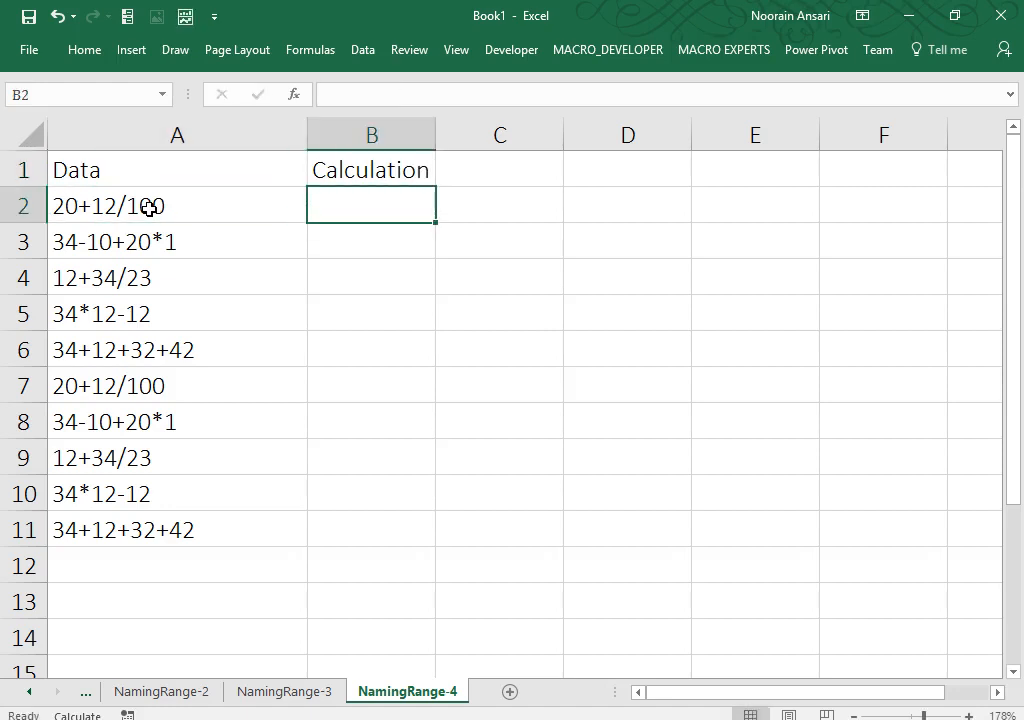
type("=")
key("Left")
key("Return")
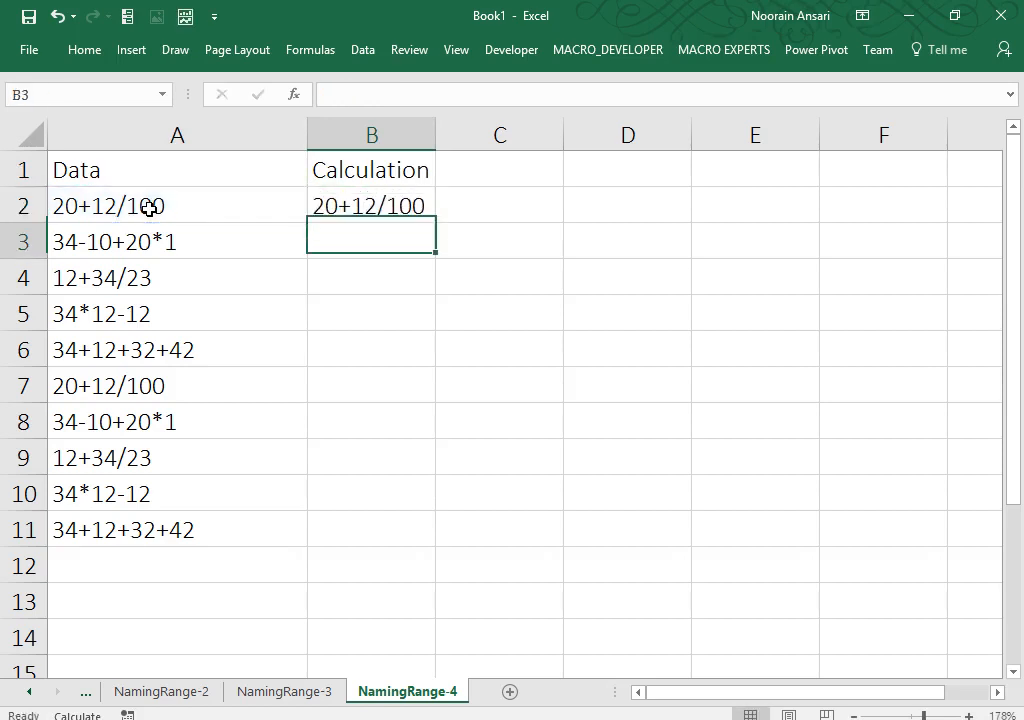
key("Up")
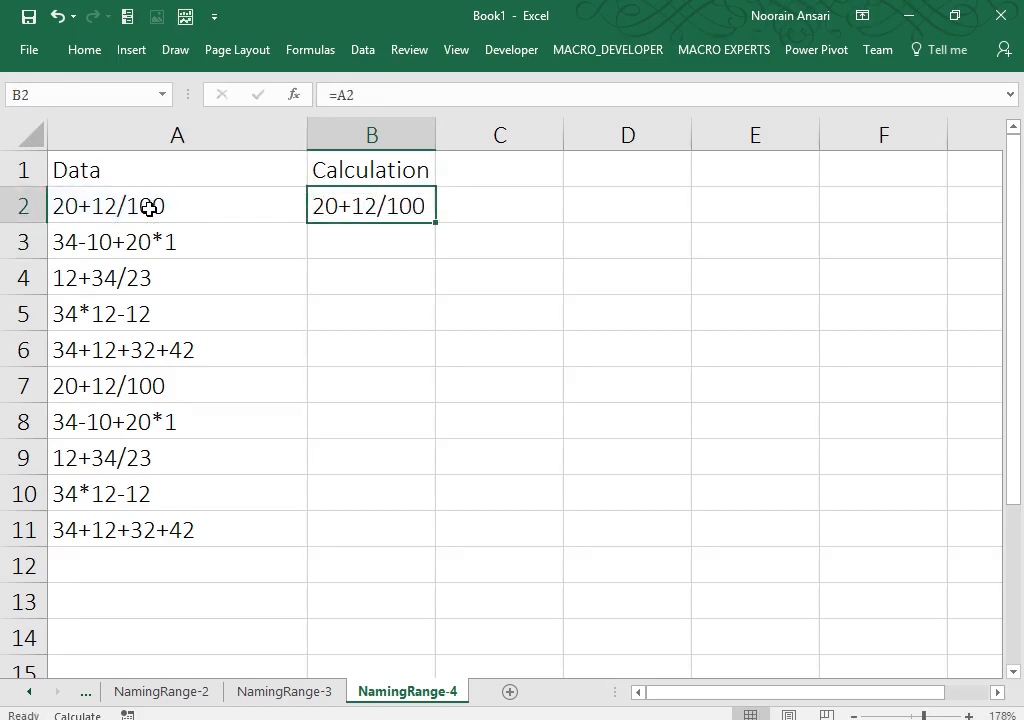
type("=\"=\"")
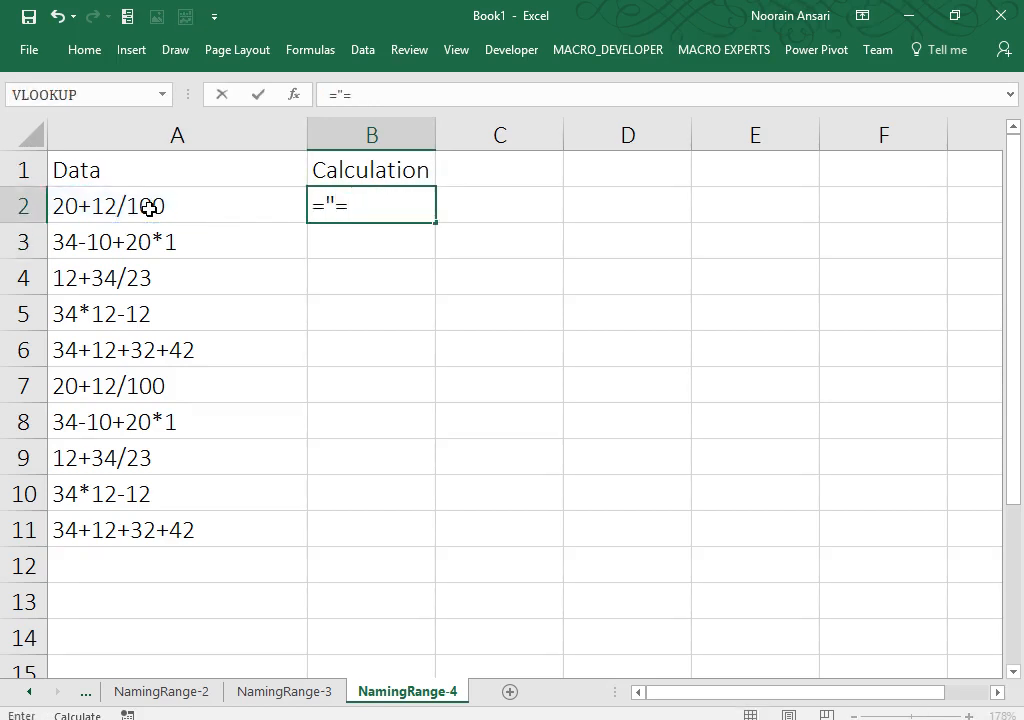
type("&")
left_click(149, 207)
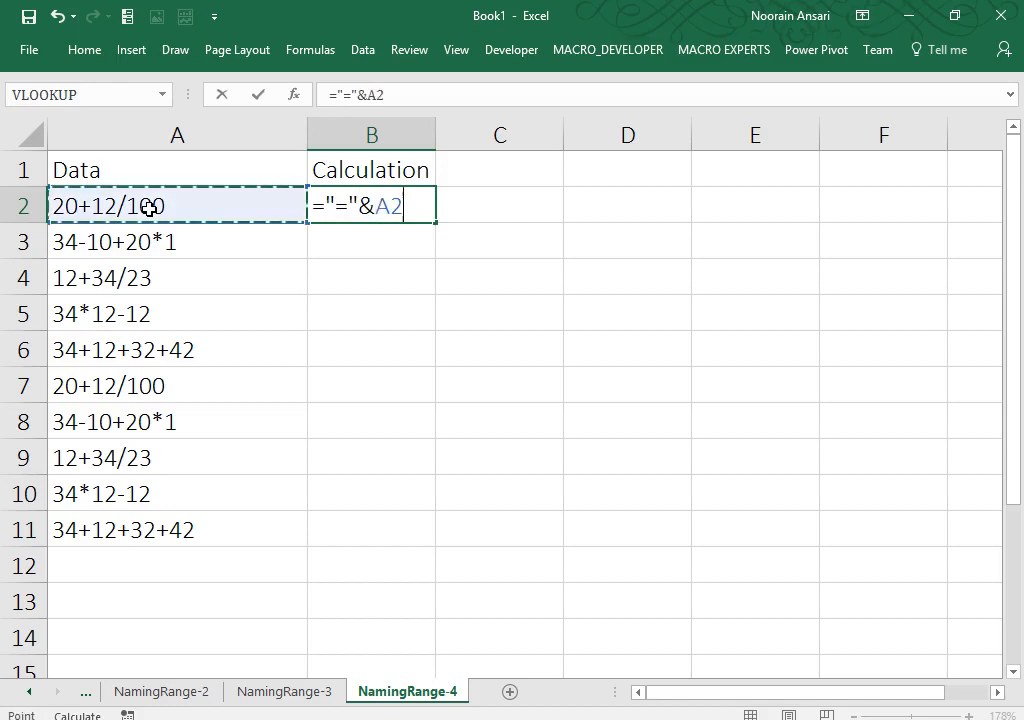
key("Return")
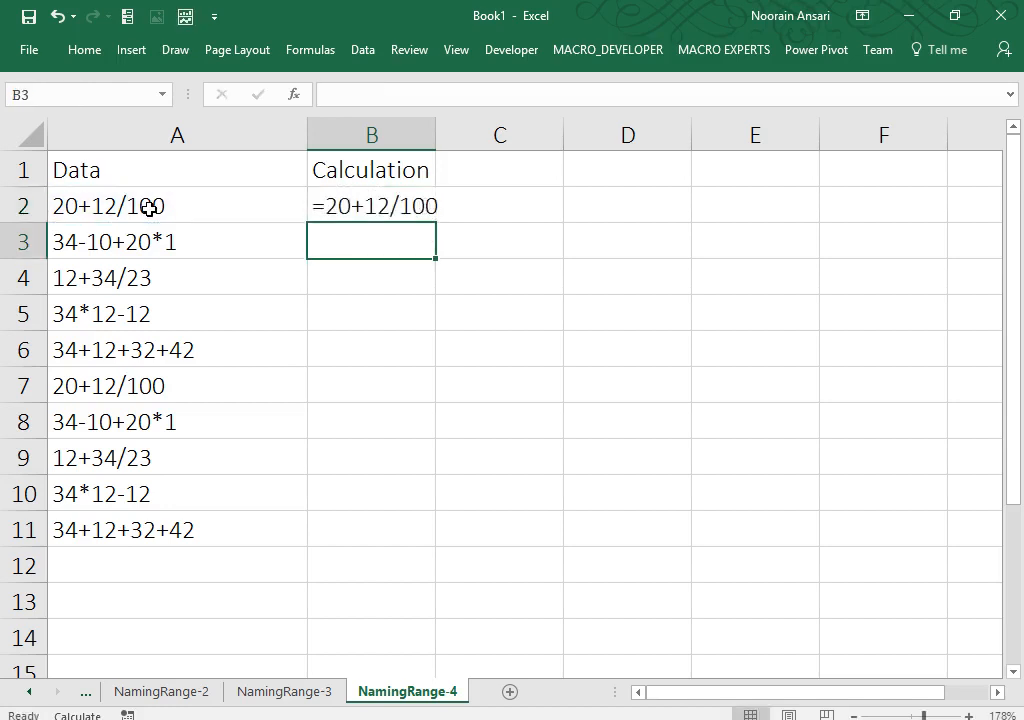
key("Up")
key("Delete")
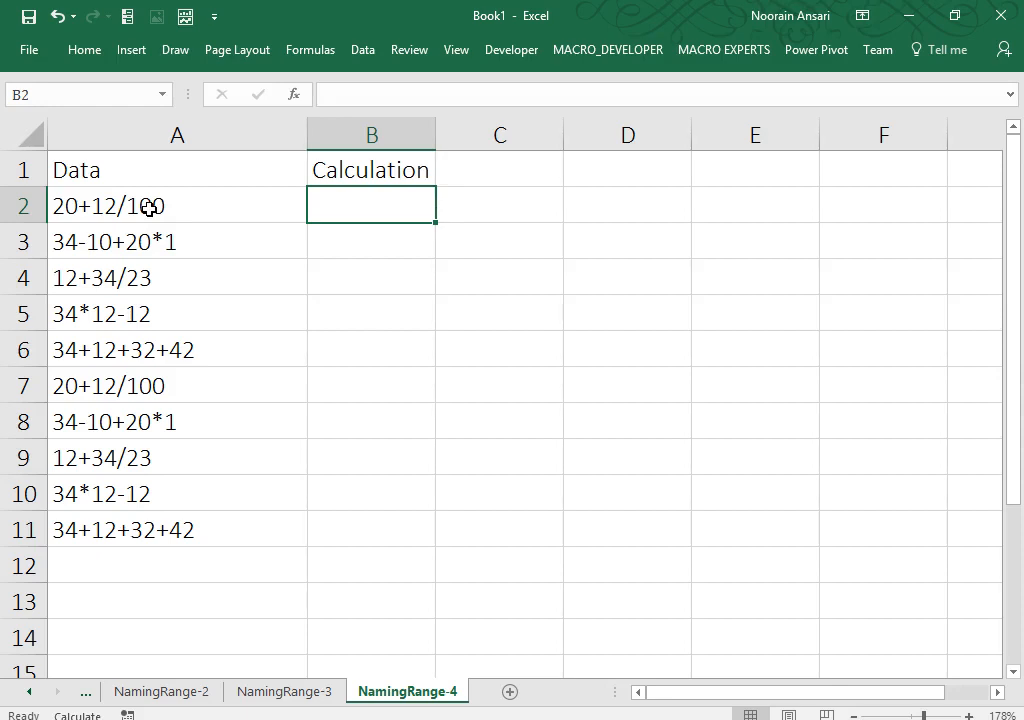
Step: Enter =Evaluate(A2) in B2 and dismiss the 'function isn't valid' error
type("=E")
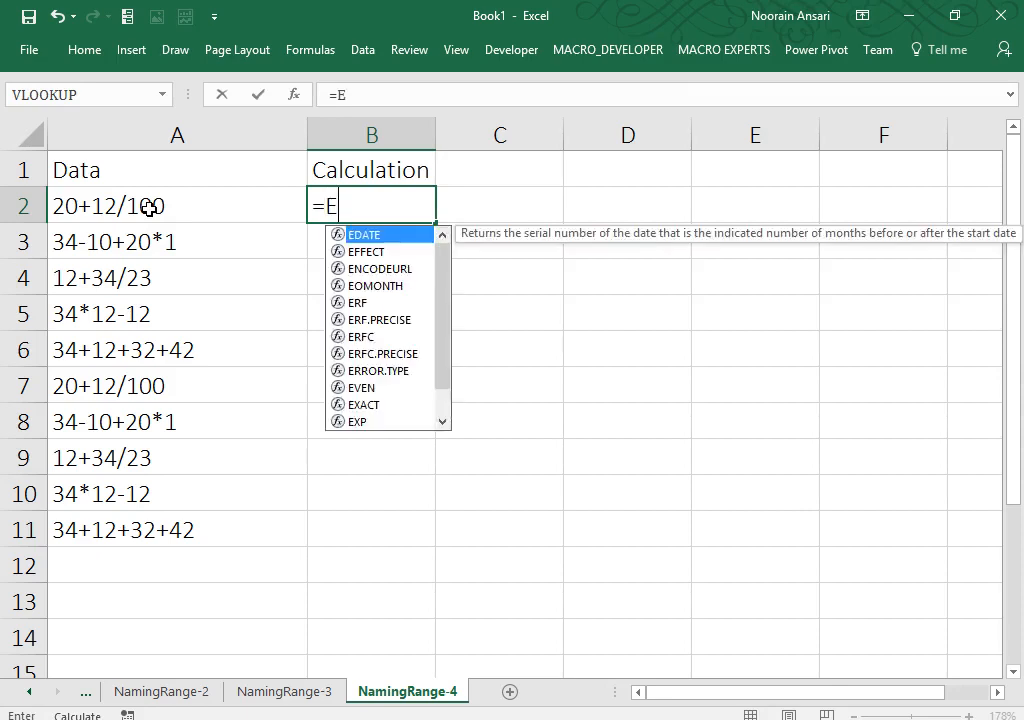
type("valuate")
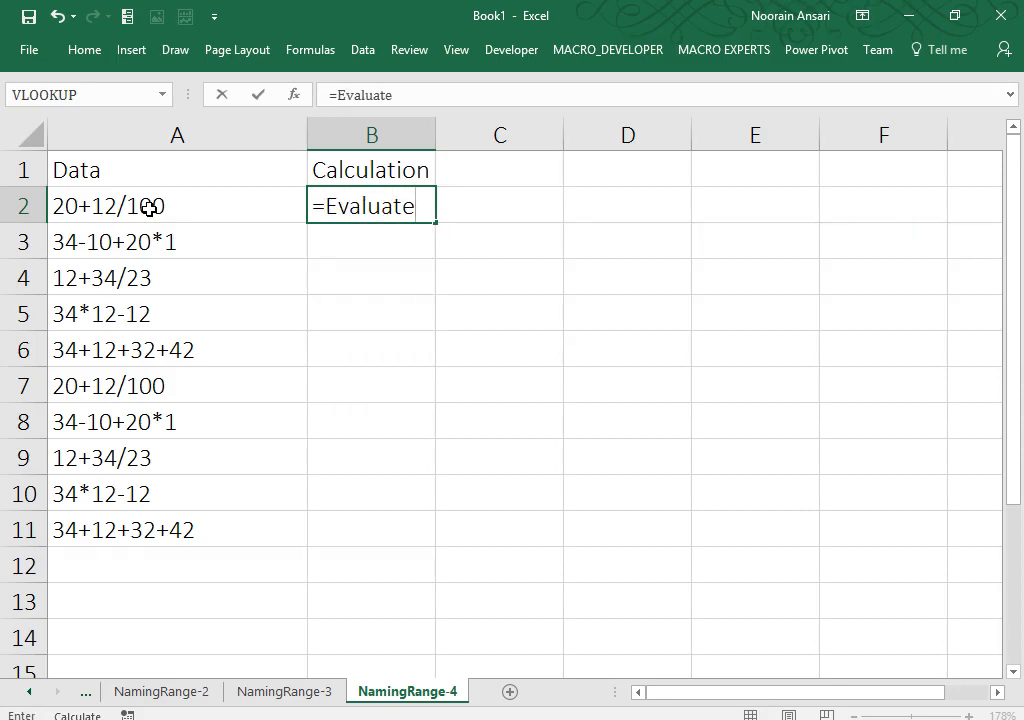
type("(")
left_click(149, 207)
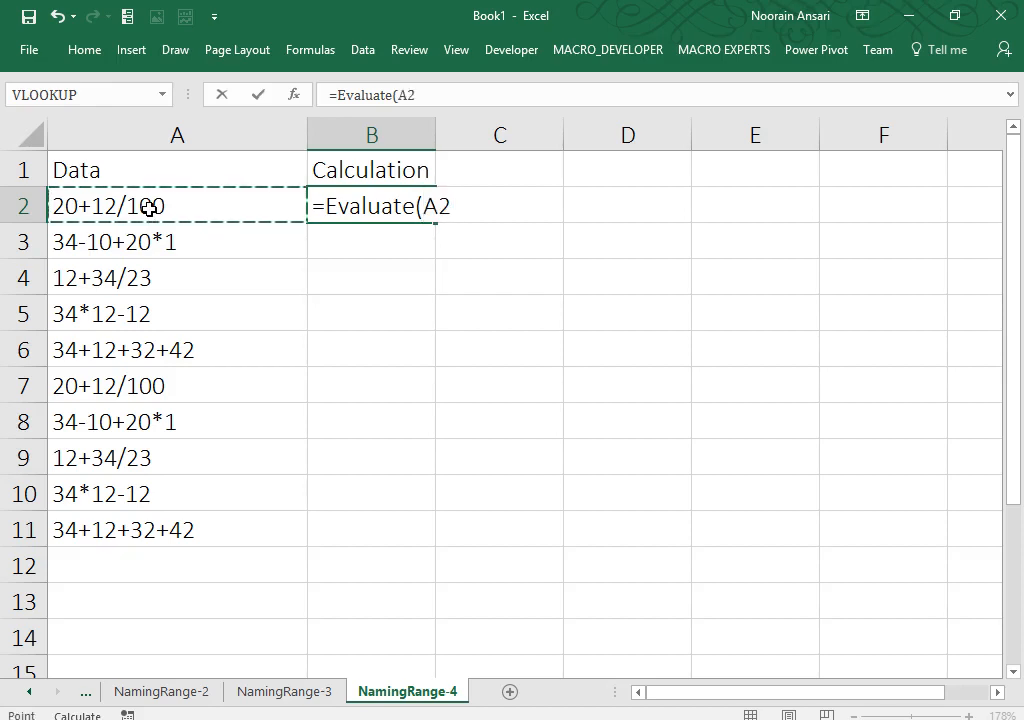
type(")")
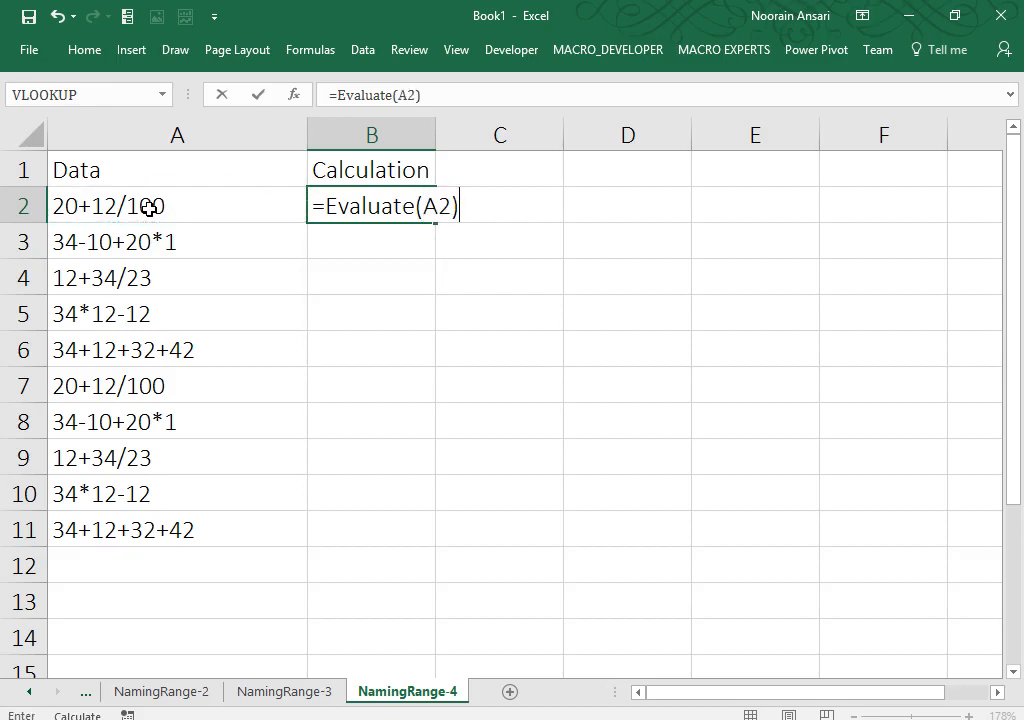
key("Return")
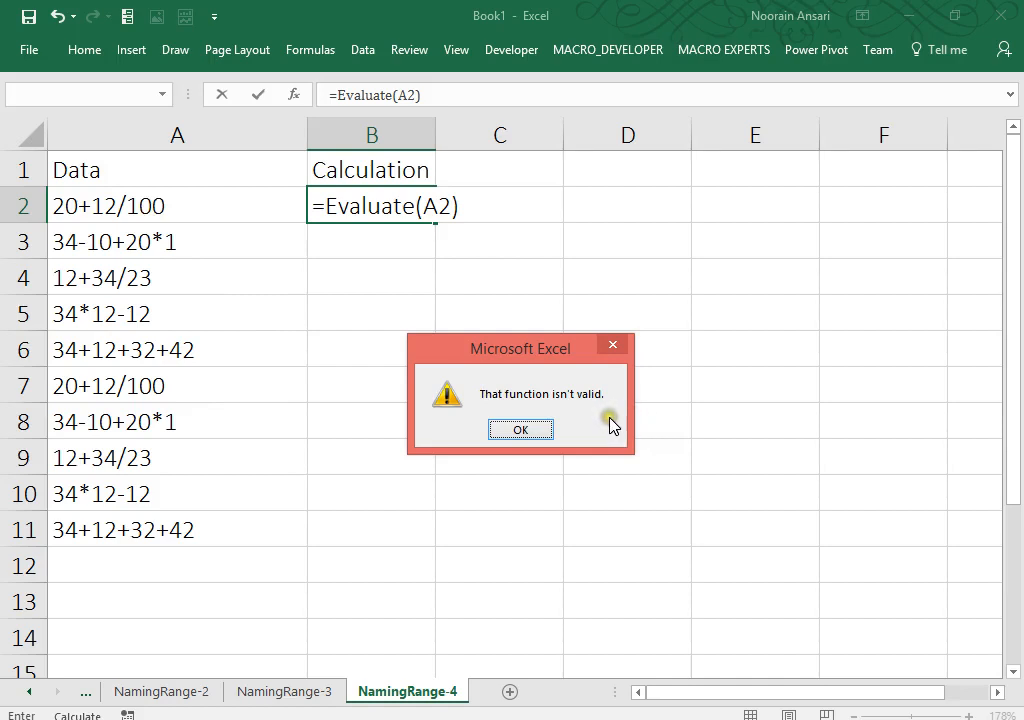
left_click(532, 432)
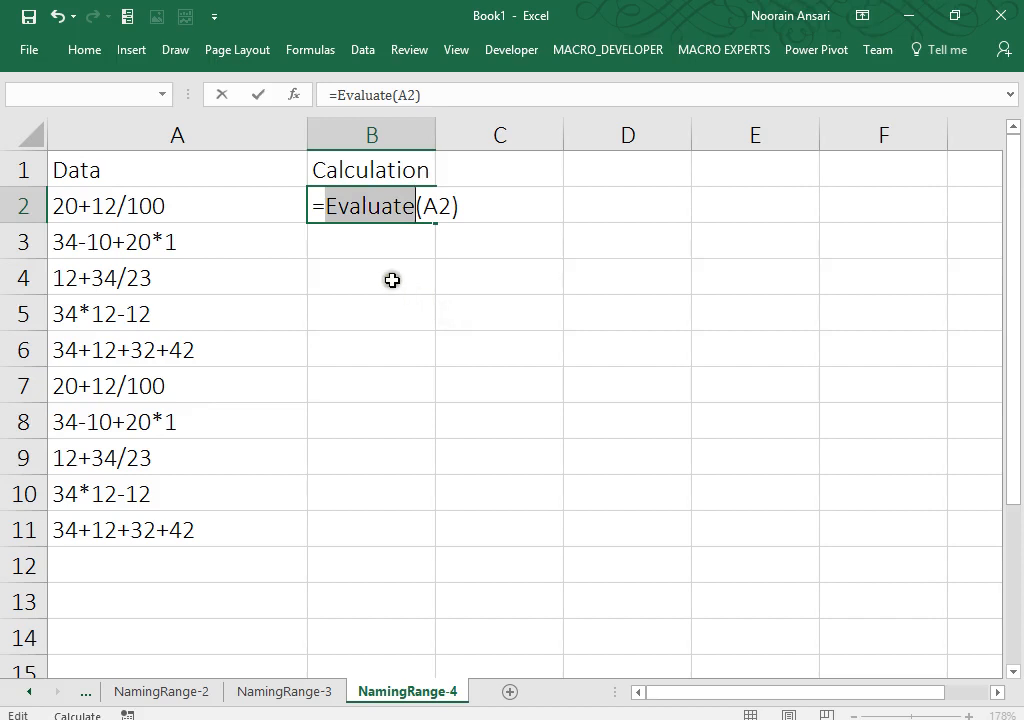
Step: Cancel the rejected formula so B2 stays empty, and show the Formulas ribbon
left_click(314, 206)
left_click_drag(314, 206, 476, 205)
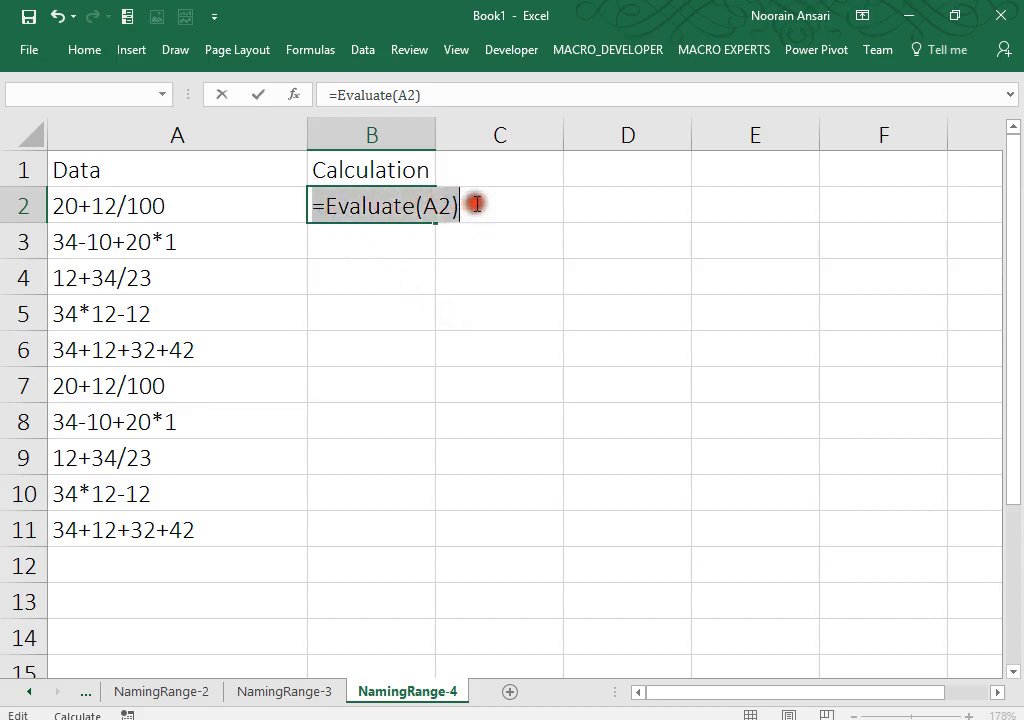
key("Escape")
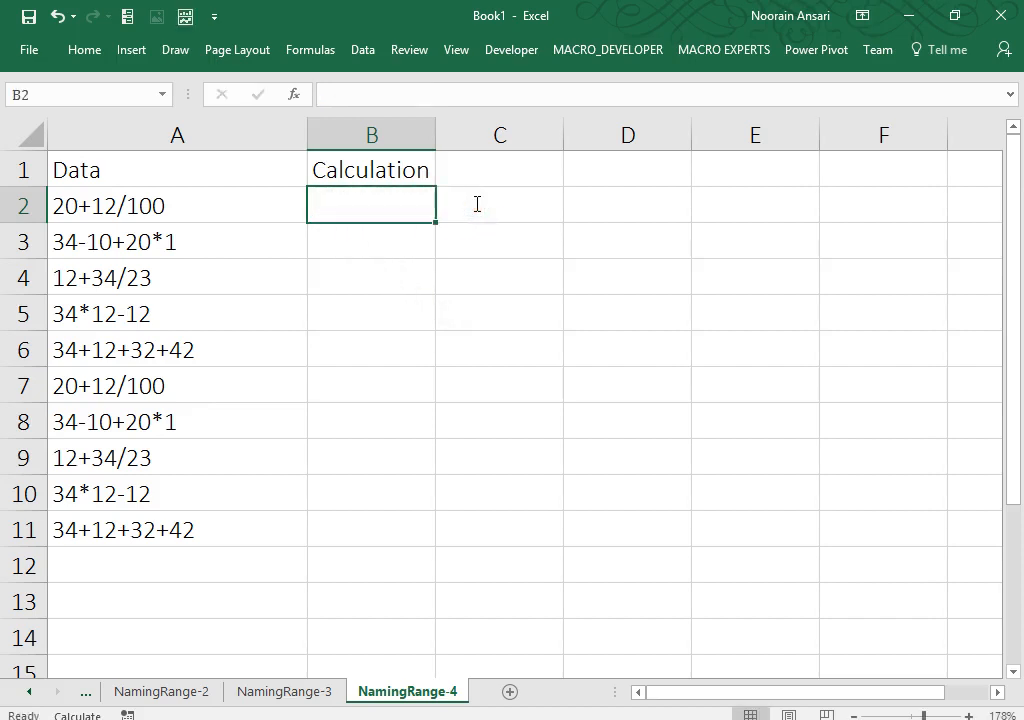
left_click(312, 50)
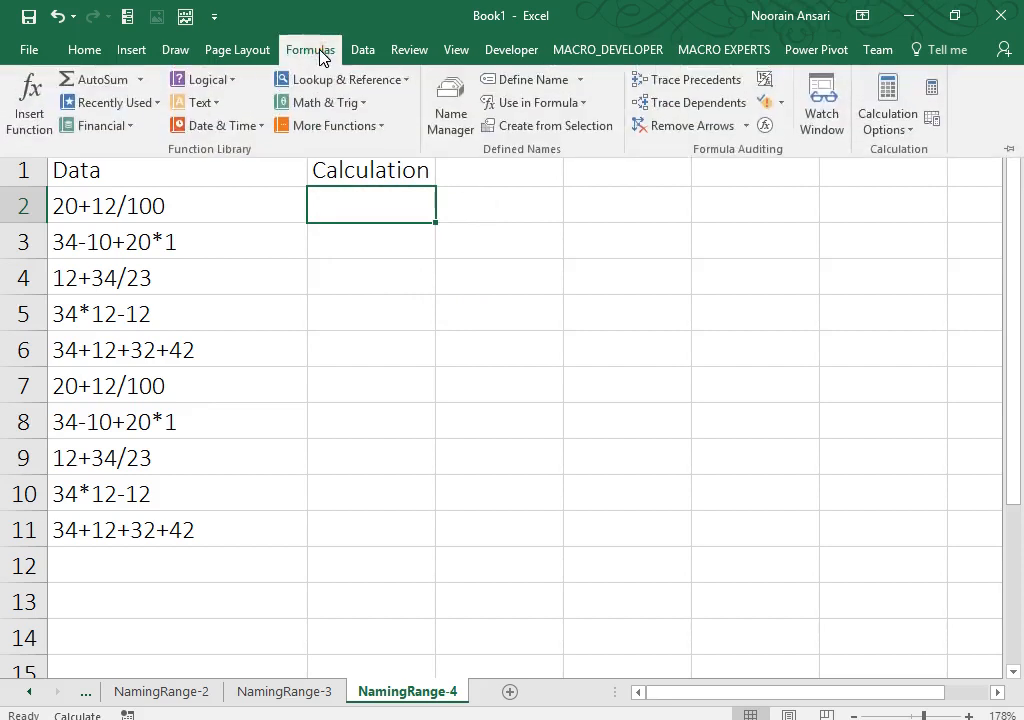
Step: Start a new name called Calculation that refers to =Evaluate(A2)
left_click(510, 86)
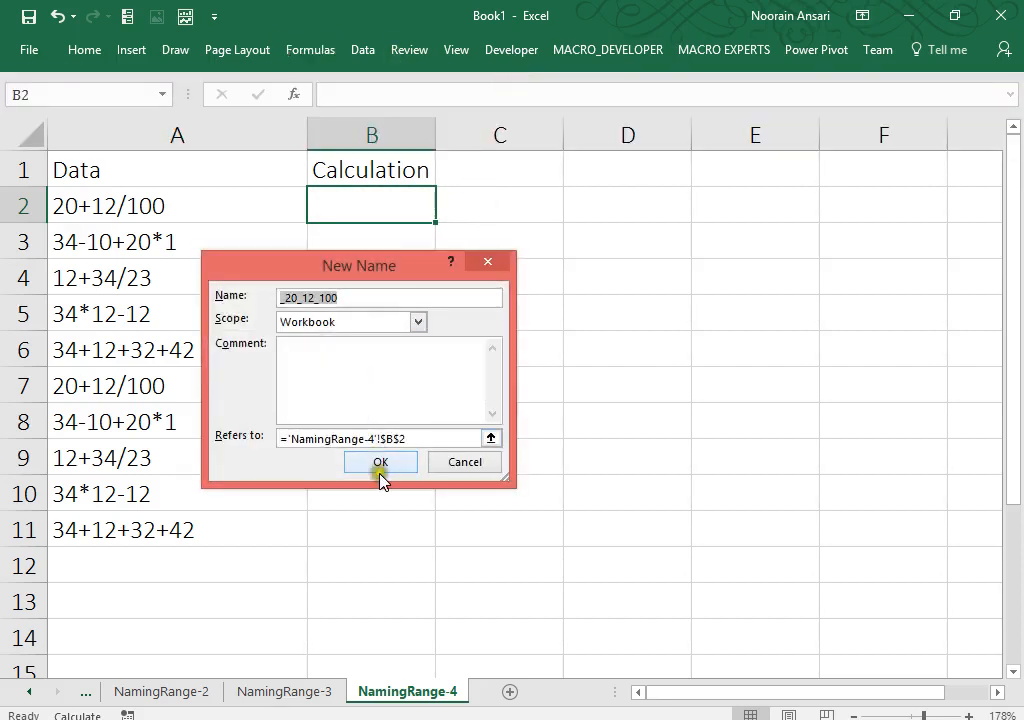
left_click_drag(411, 437, 285, 437)
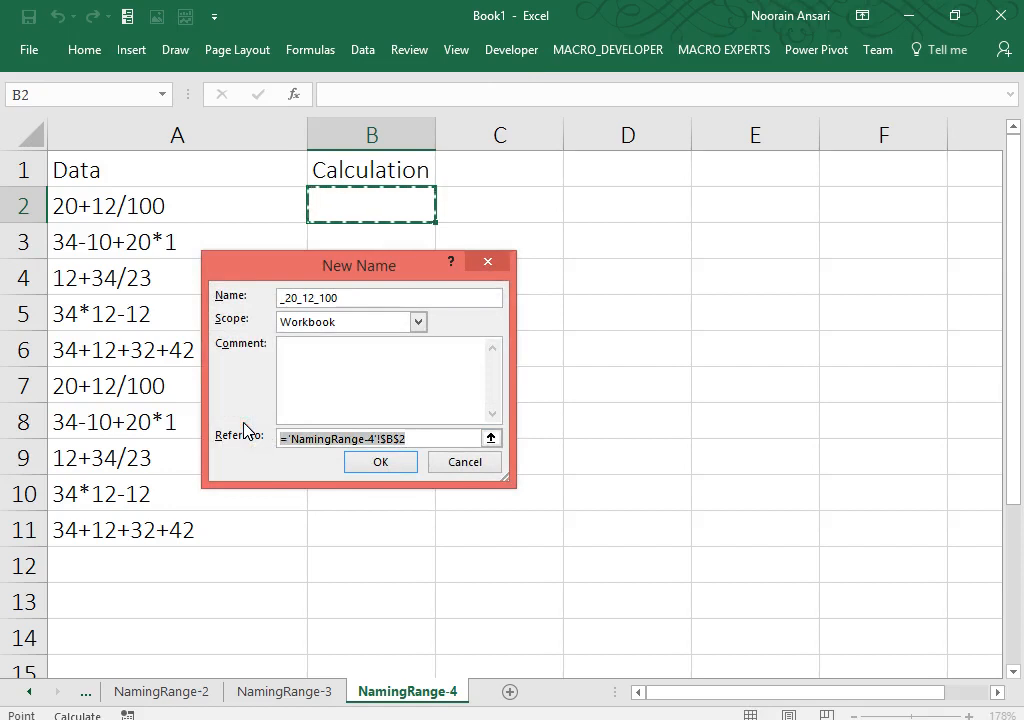
key("ctrl+v")
left_click_drag(338, 296, 237, 287)
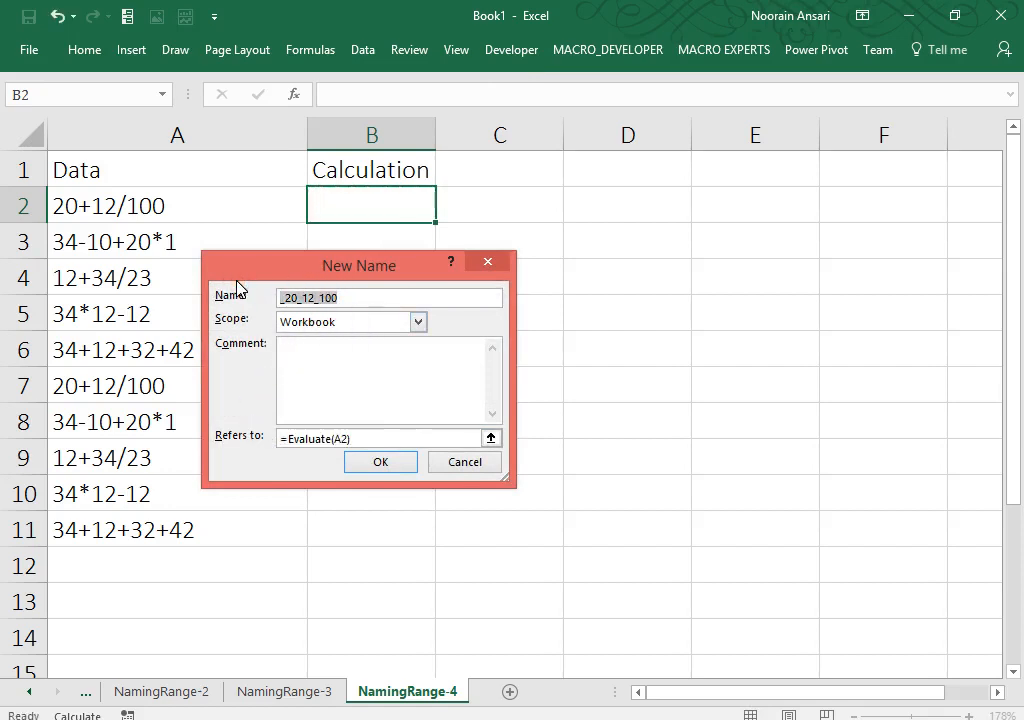
type("Calcu")
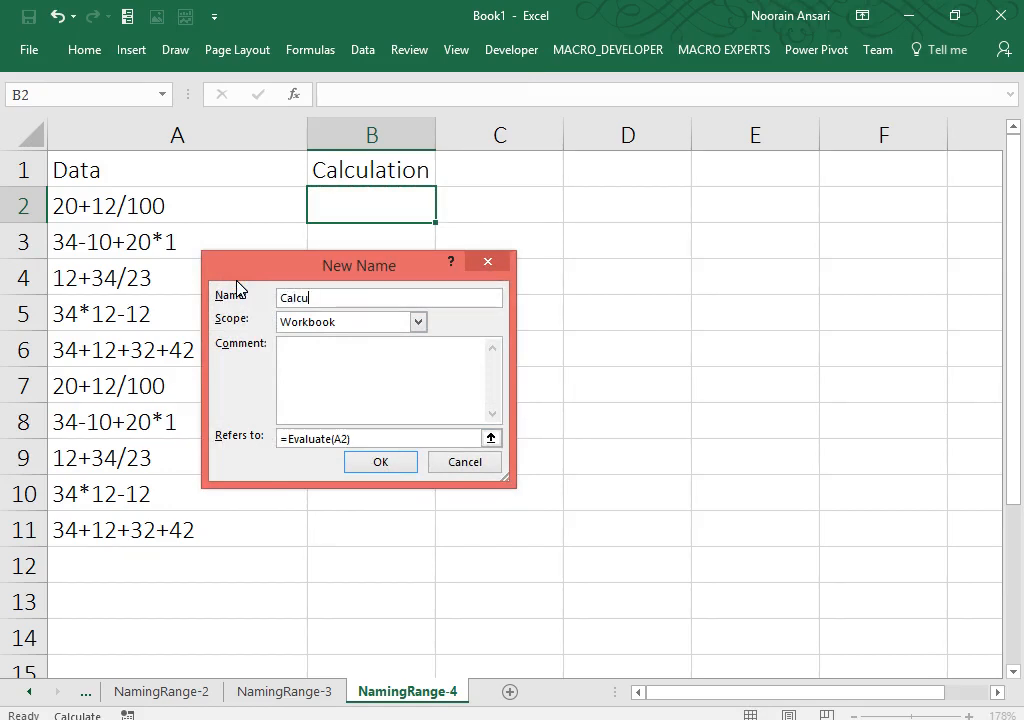
type("lation")
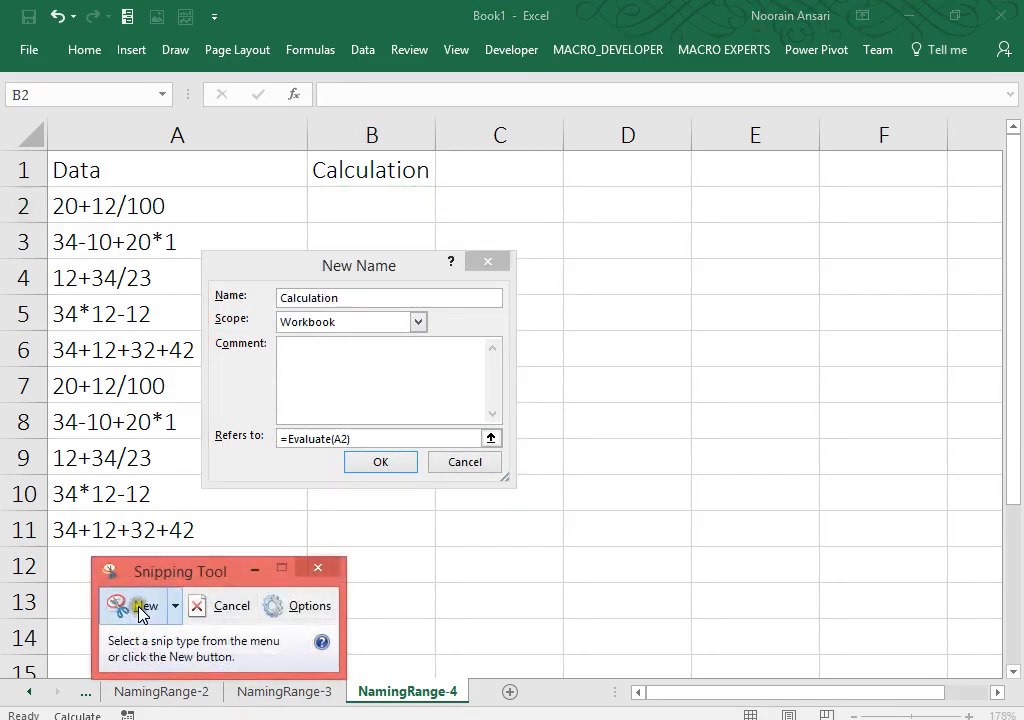
Step: Snip the New Name dialog as a screenshot and confirm the Calculation name
left_click(137, 605)
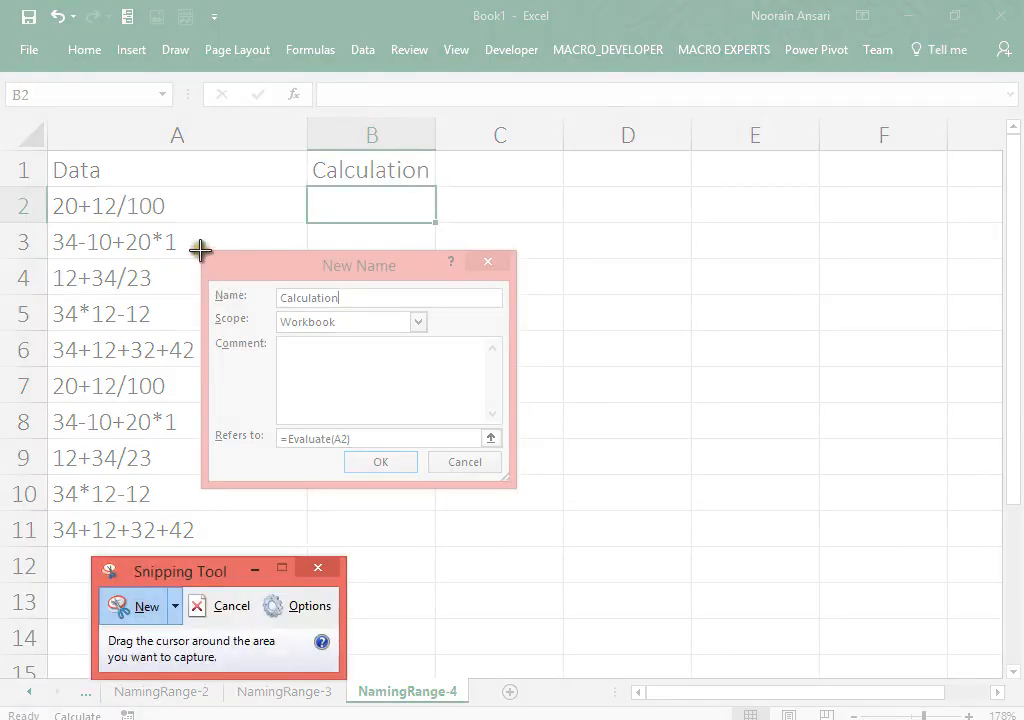
left_click_drag(200, 248, 516, 486)
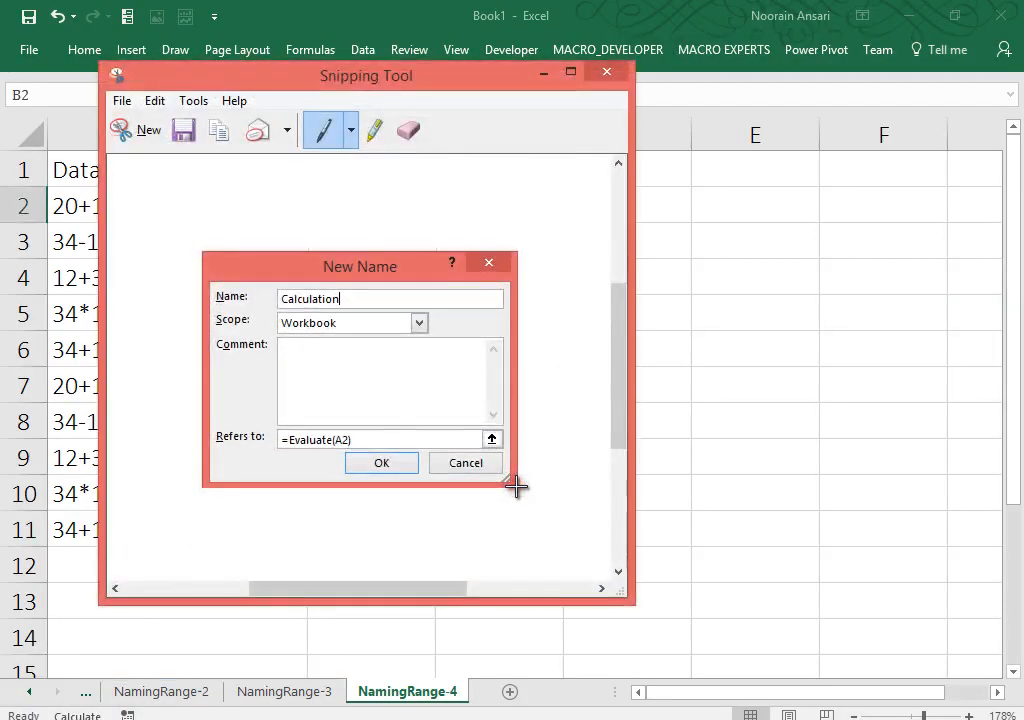
left_click(606, 72)
left_click(409, 462)
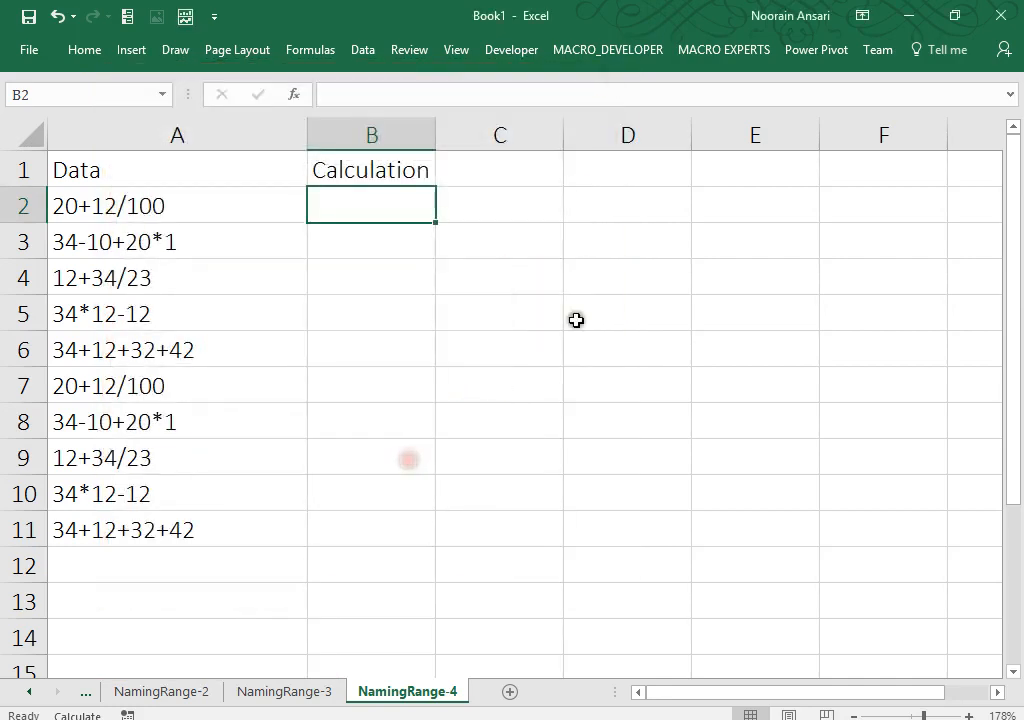
left_click(697, 205)
Step: Paste the dialog snip onto the sheet and enter =Calculation in B2
key("ctrl+v")
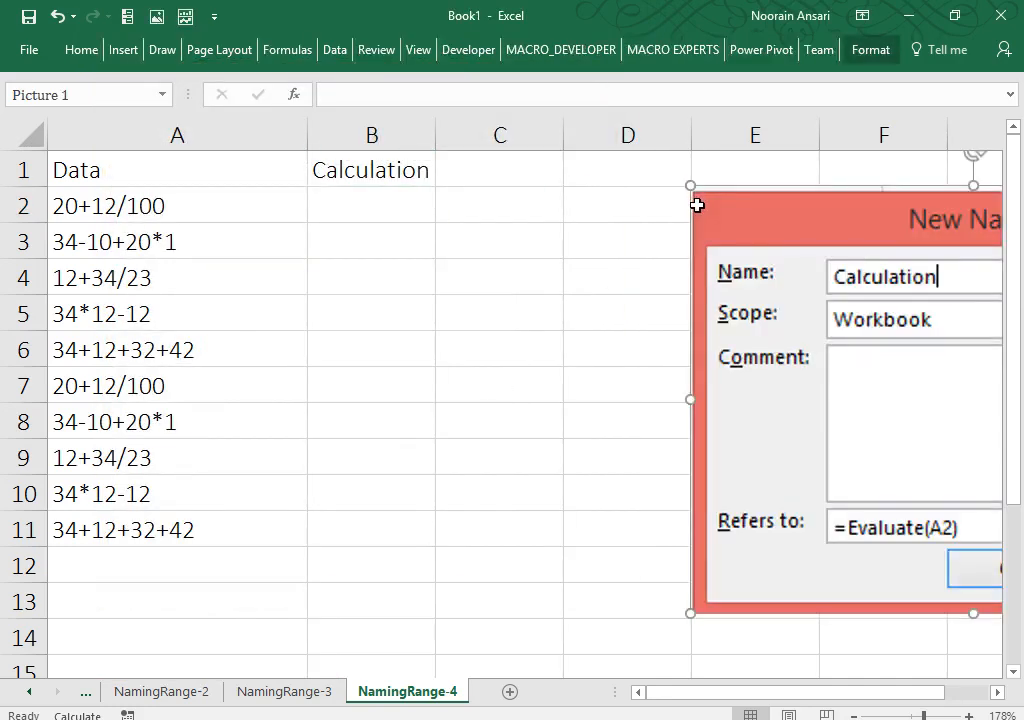
left_click(379, 202)
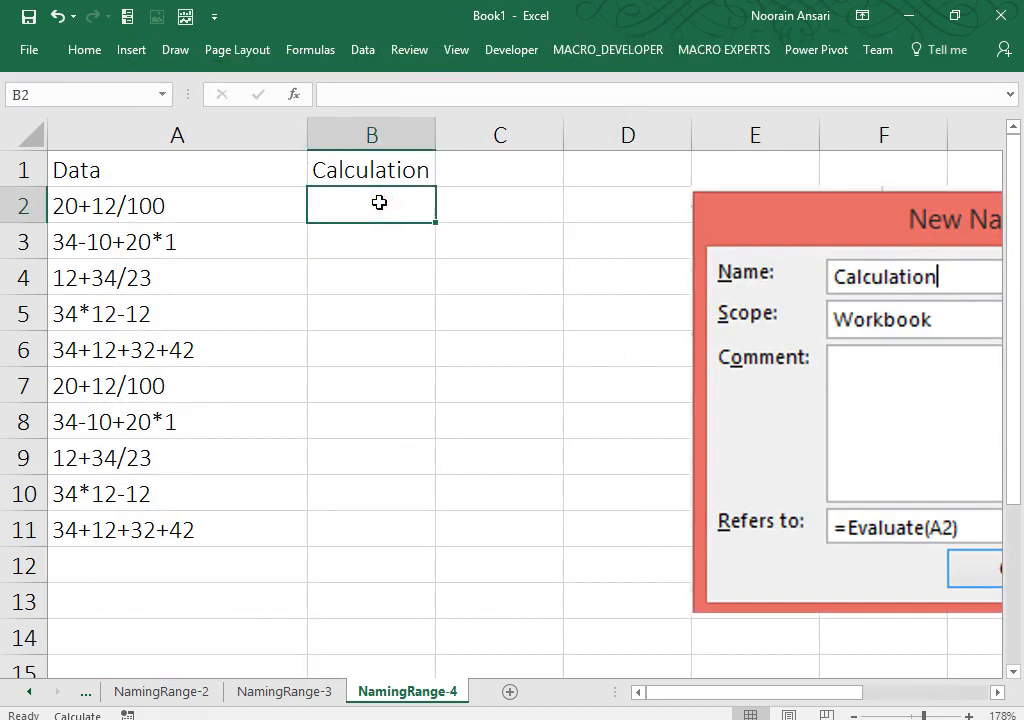
type("=Cal")
key("Tab")
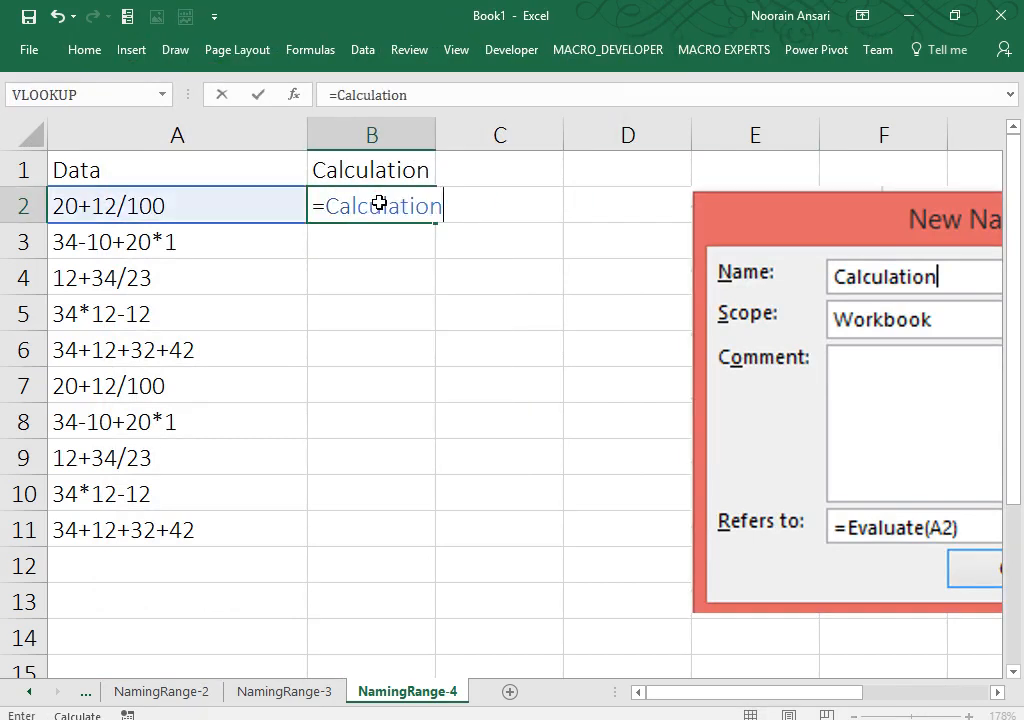
key("Return")
Step: Fill =Calculation down B2:B11 and add a new blank Sheet6
key("Up")
key("Left")
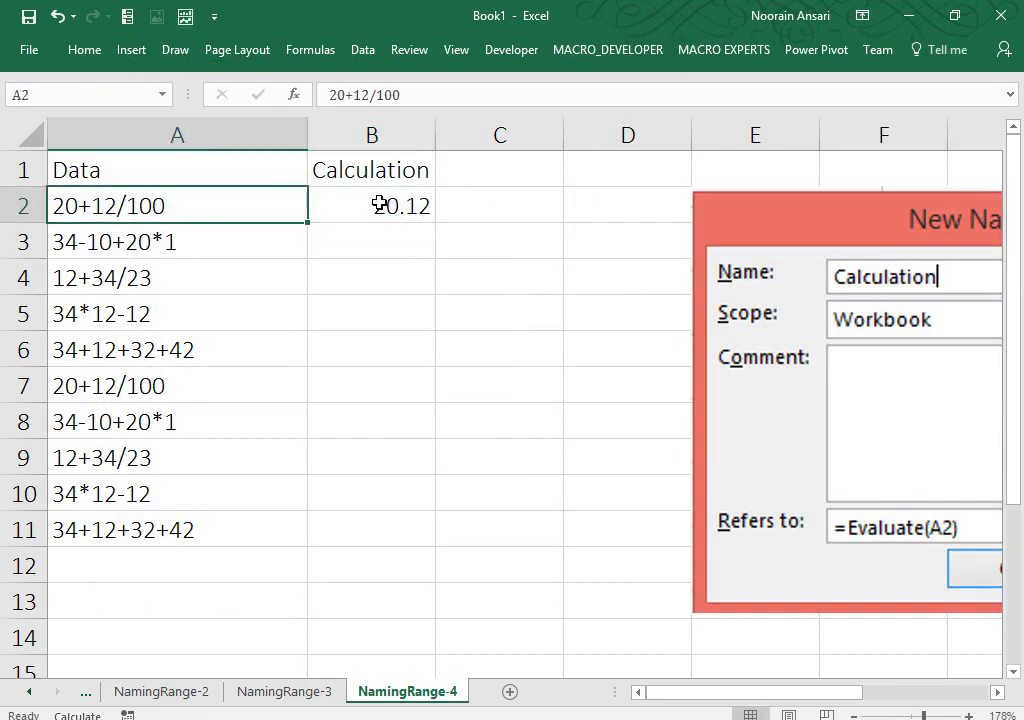
key("ctrl+Down")
key("Right")
key("ctrl+shift+Up")
key("ctrl+d")
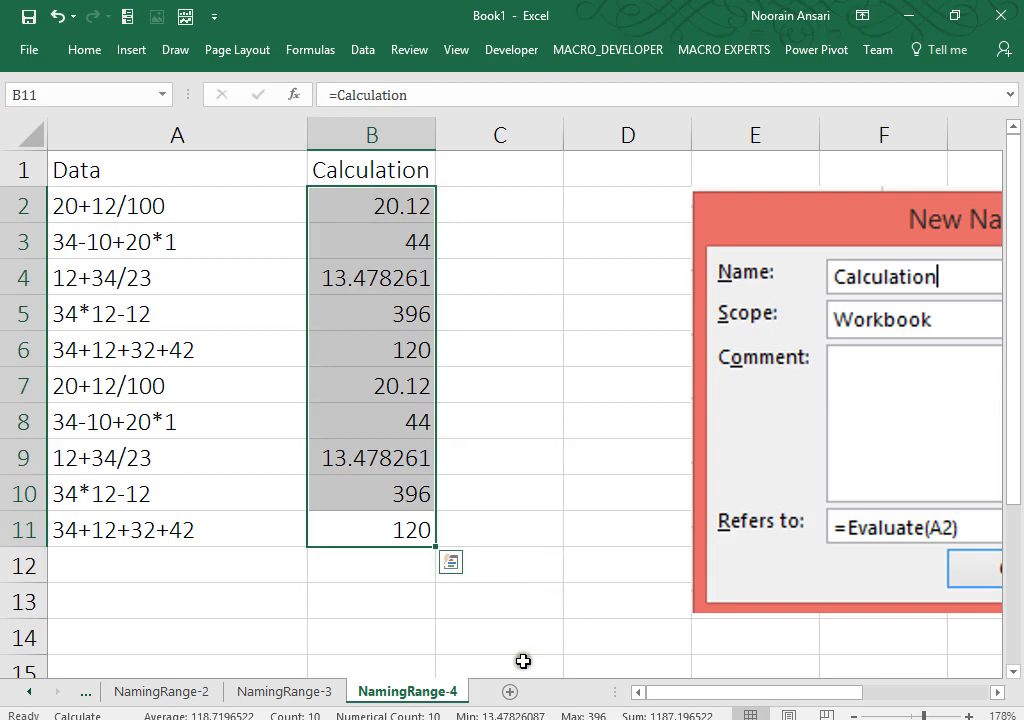
left_click(509, 691)
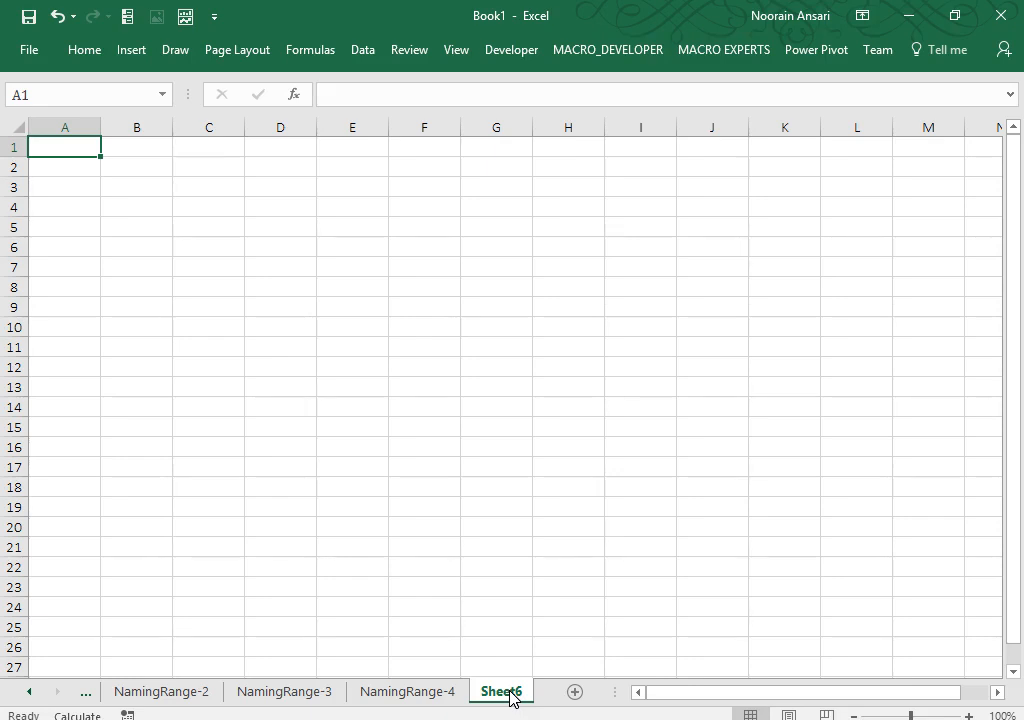
left_click(279, 162)
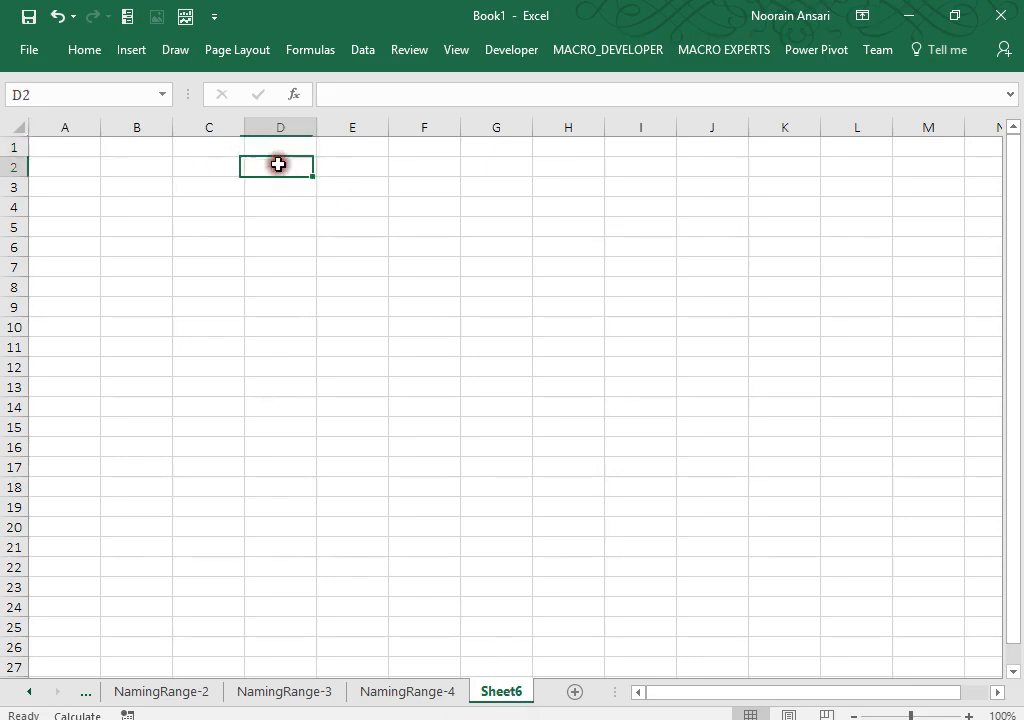
left_click(313, 50)
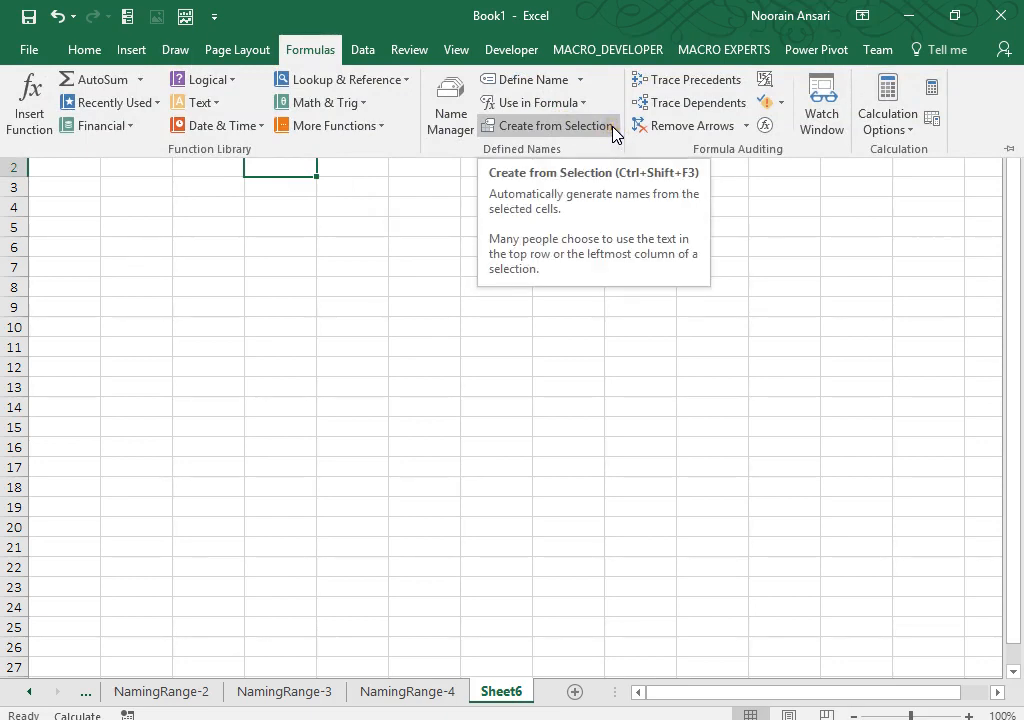
left_click(452, 122)
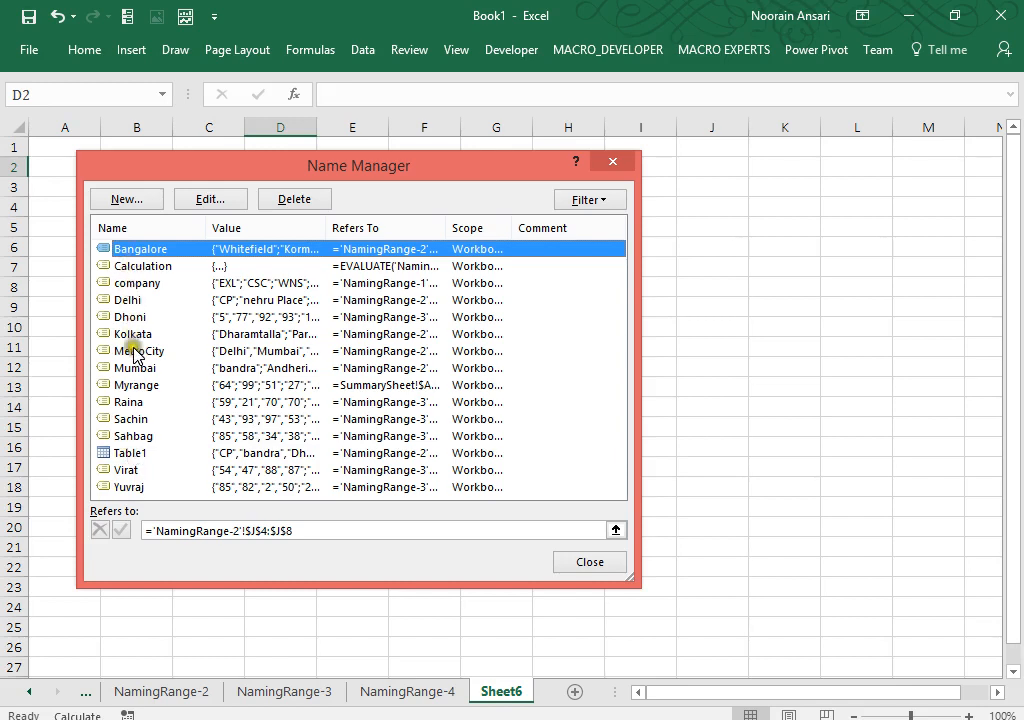
left_click(603, 200)
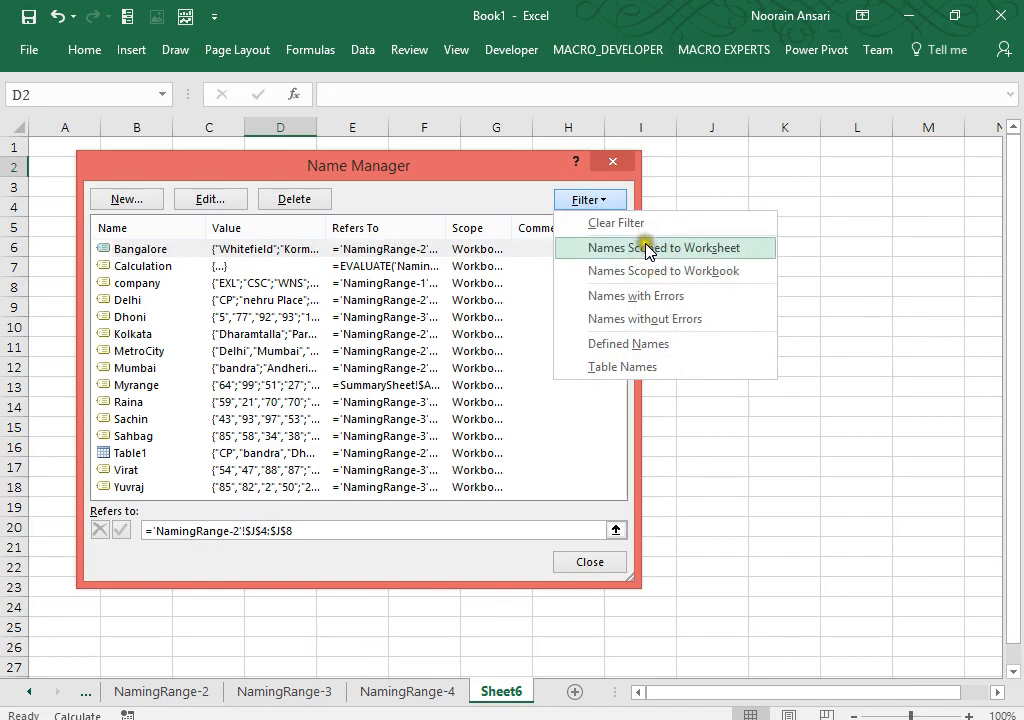
key("Escape")
key("Escape")
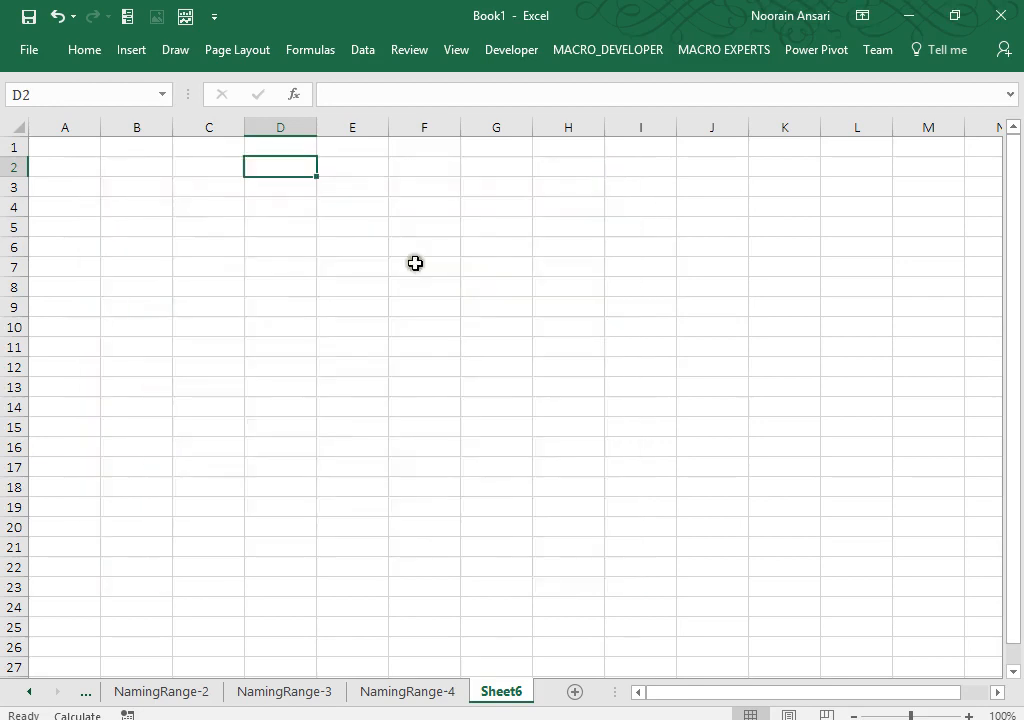
Step: Fill B3:B11 with =RANDBETWEEN(1,1000) and copy the range
left_click(120, 189)
type("=rand")
key("Down")
key("Tab")
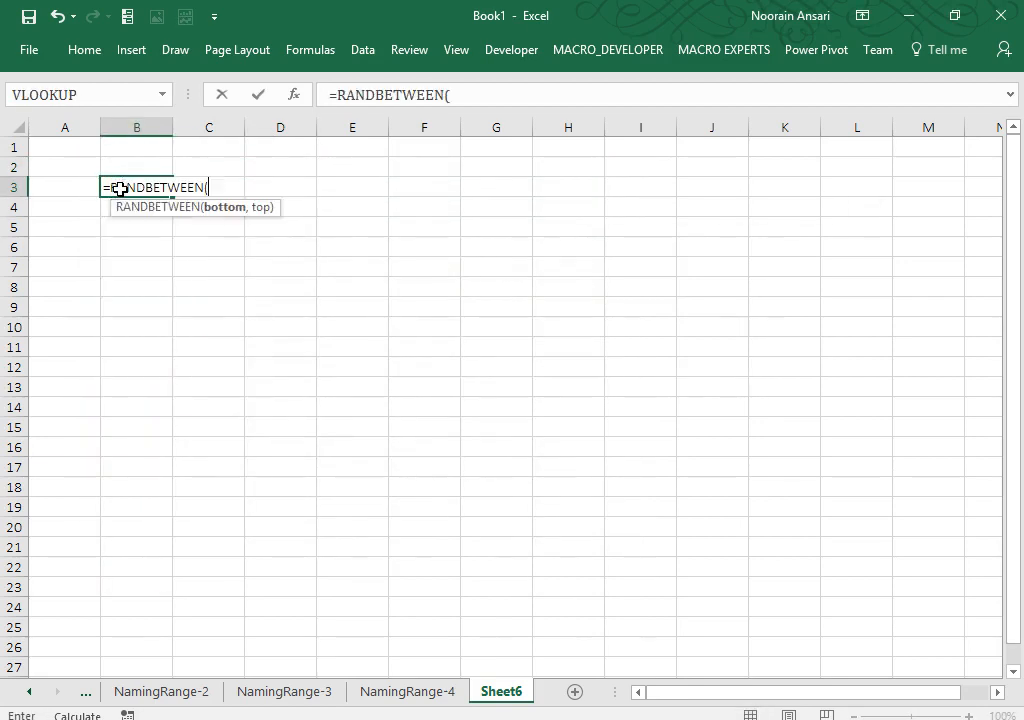
type("1,1000)")
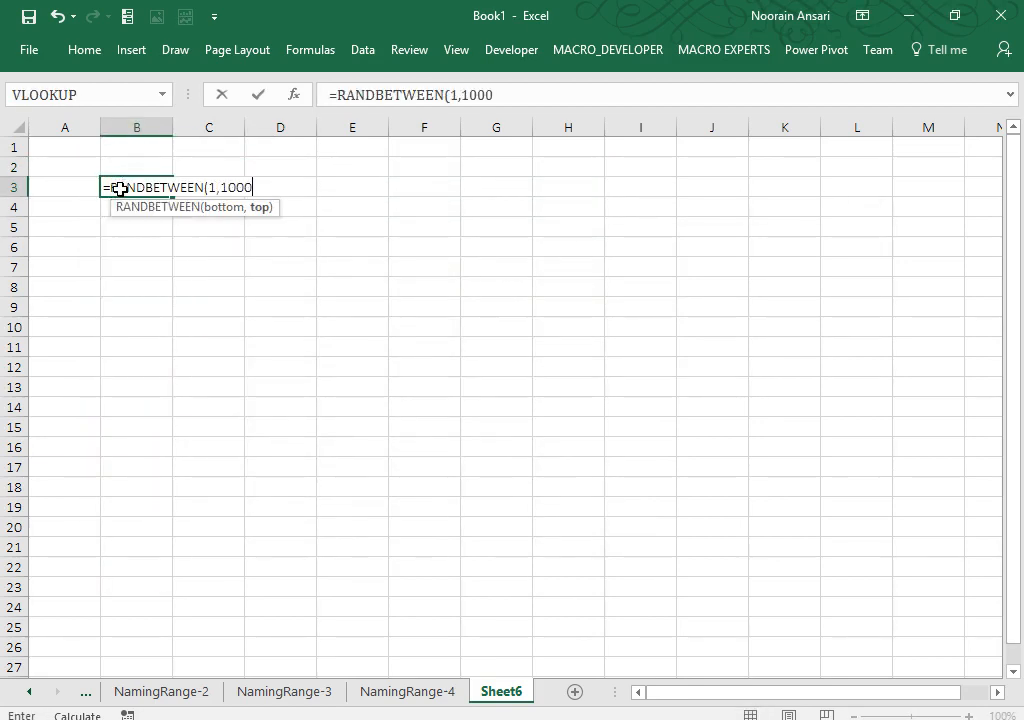
key("ctrl+Return")
key("shift+Down")
key("shift+Down")
key("shift+Down")
key("shift+Down")
key("shift+Down")
key("shift+Down")
key("shift+Down")
key("shift+Down")
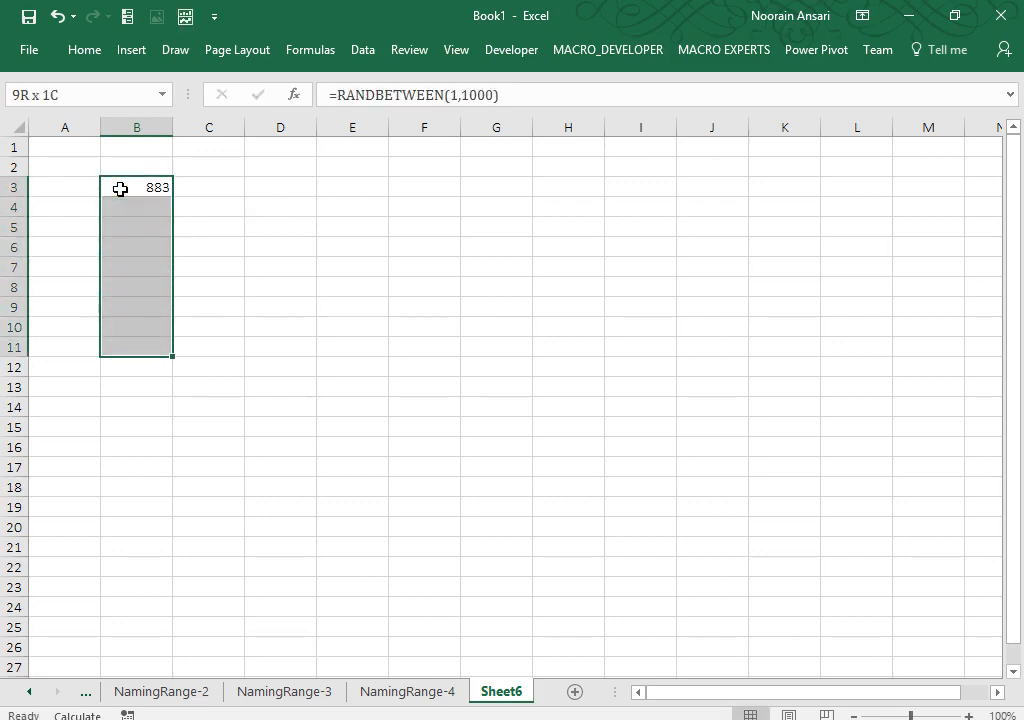
key("ctrl+d")
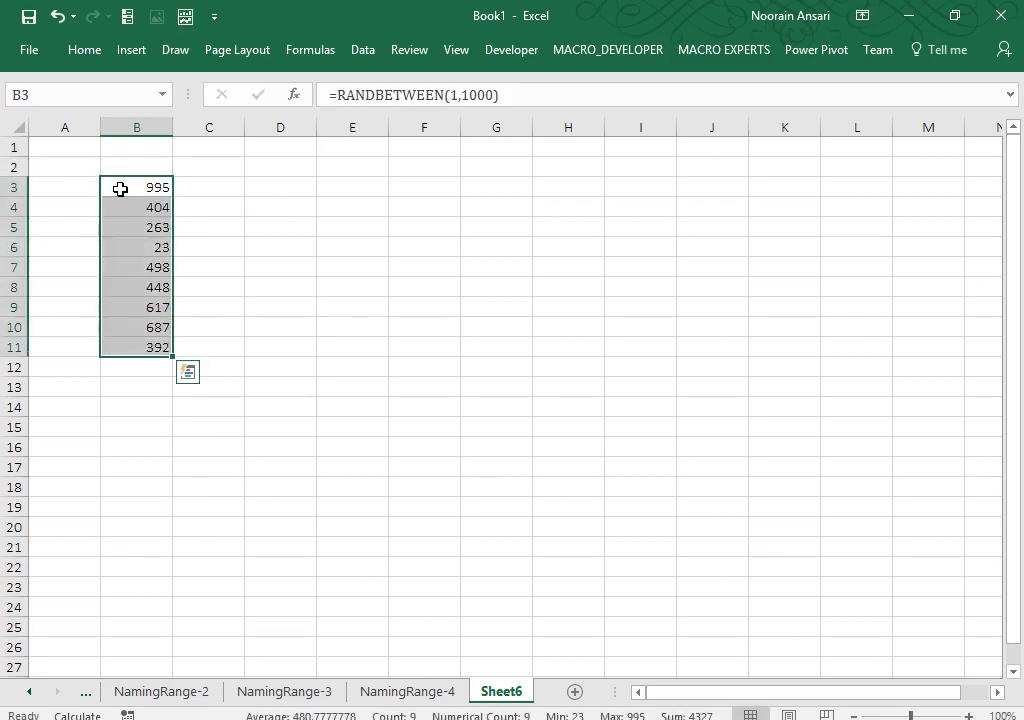
key("ctrl+c")
Step: Paste B3:B11 back over itself as plain values and reselect the numbers
key("ctrl+alt+v")
key("v")
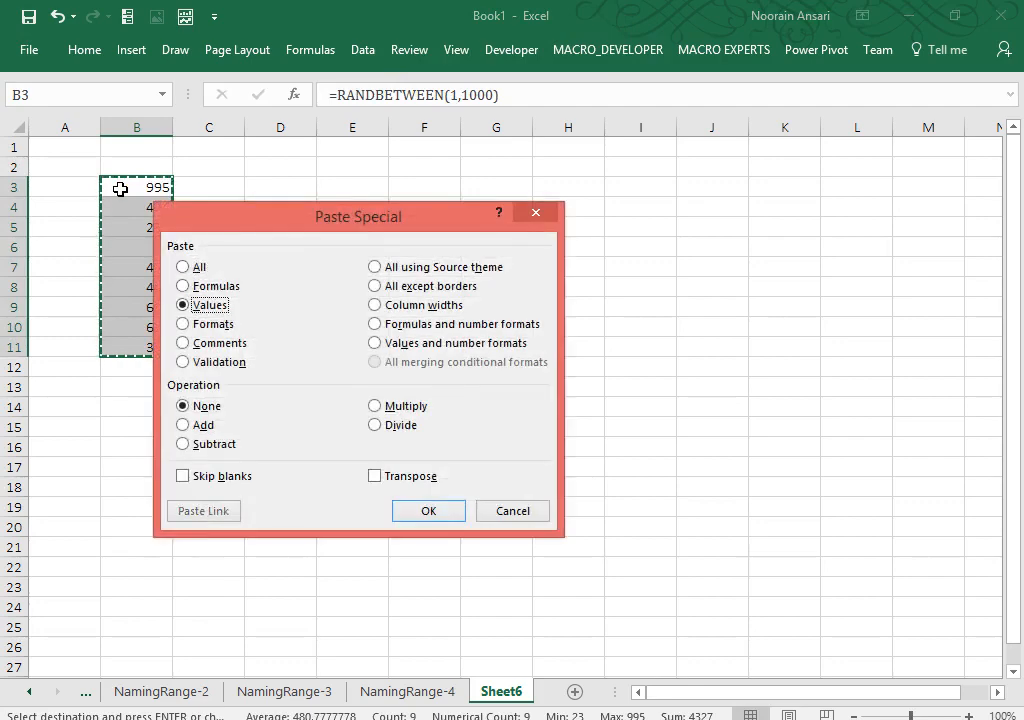
key("Return")
key("Escape")
key("Up")
key("Down")
key("ctrl+shift+Down")
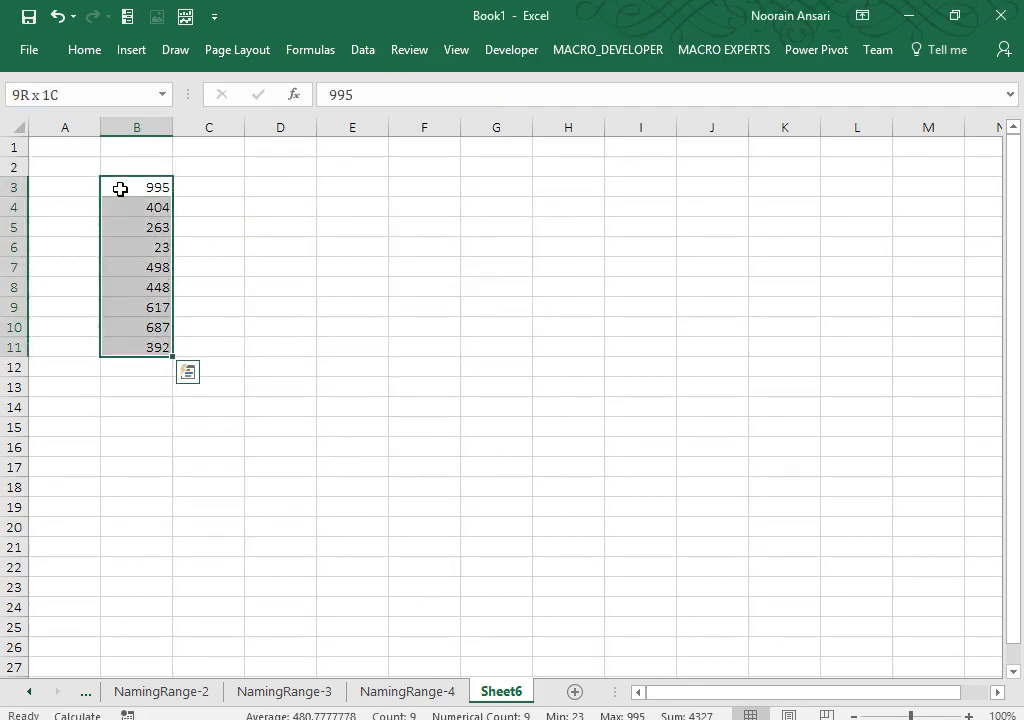
Step: Define a name for B3:B11 with its scope limited to Sheet6
left_click(300, 50)
left_click(522, 81)
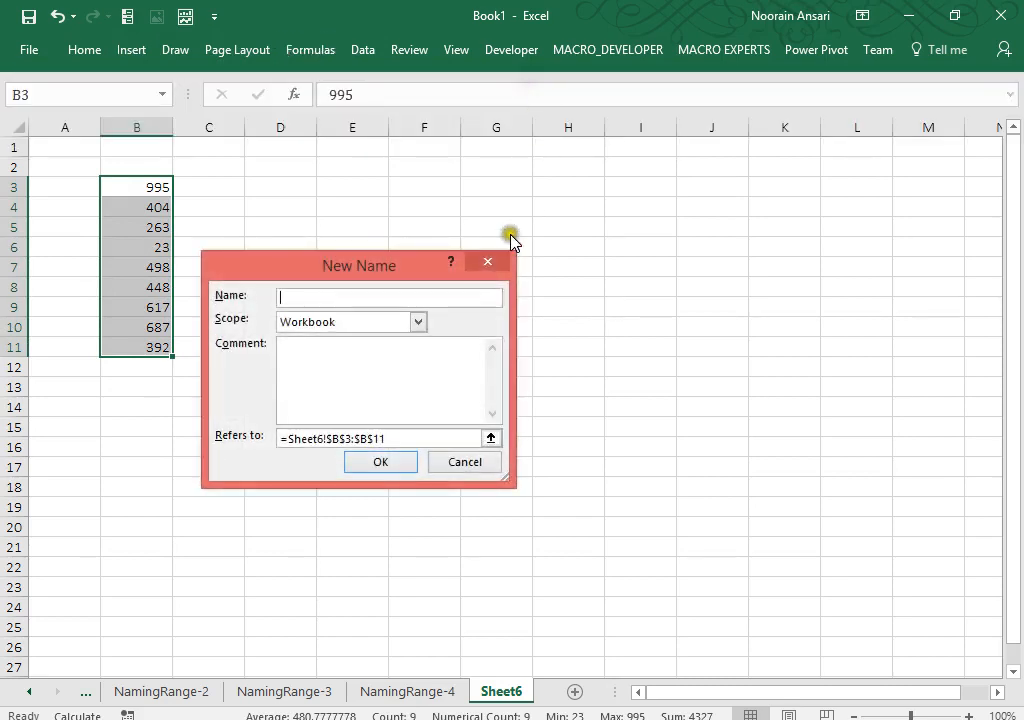
left_click(357, 322)
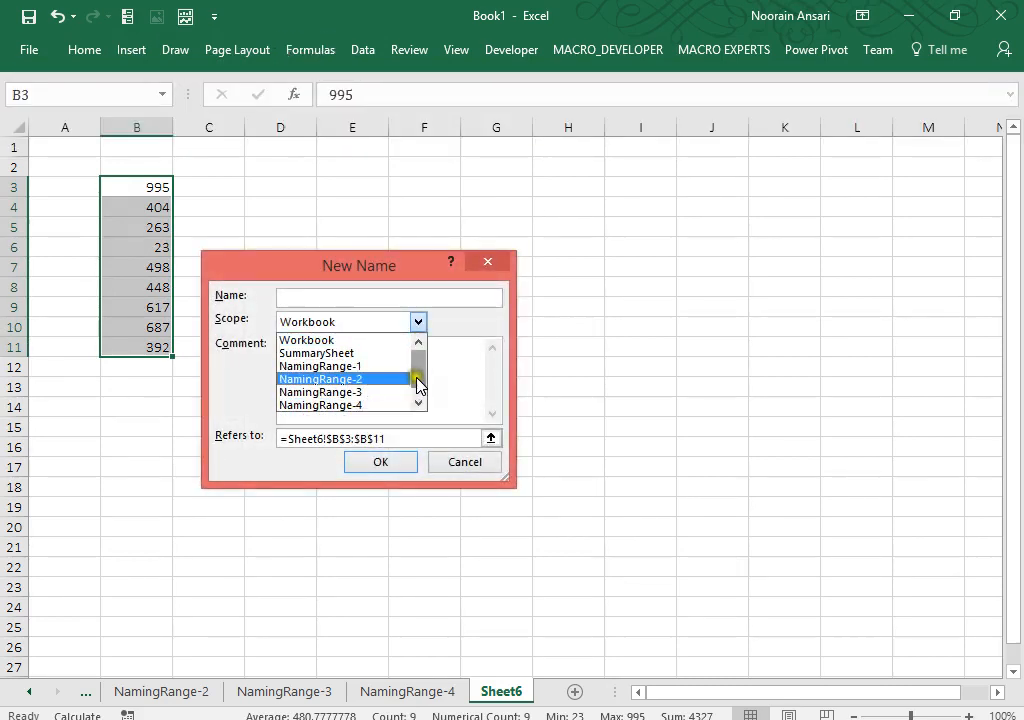
left_click_drag(418, 385, 416, 395)
left_click(334, 407)
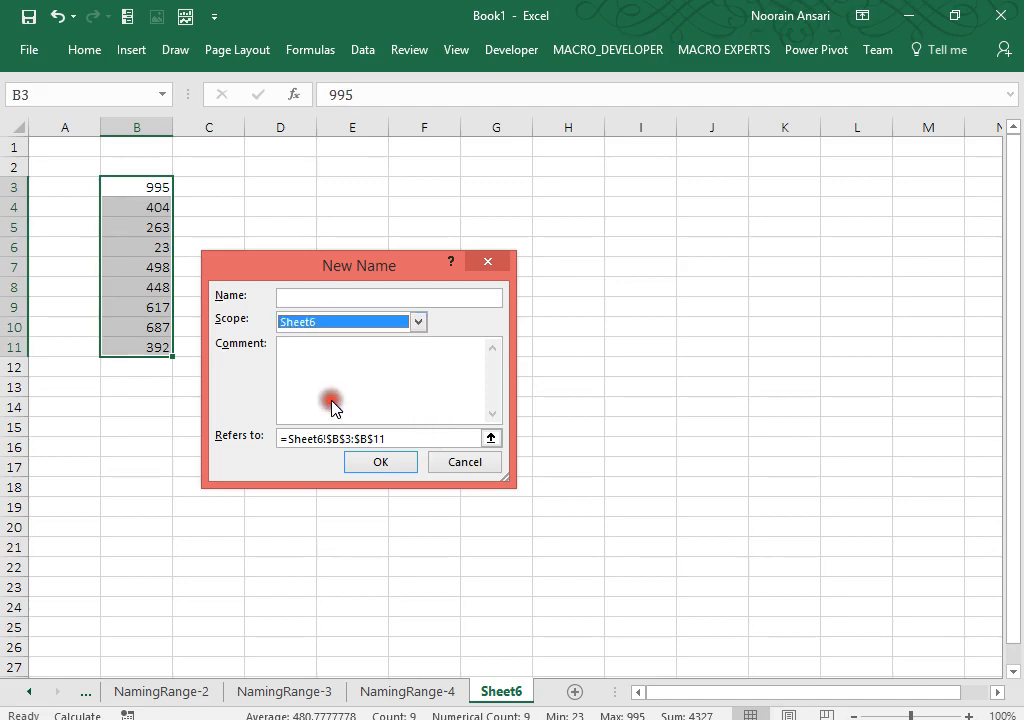
left_click(300, 295)
type("Kejriwal")
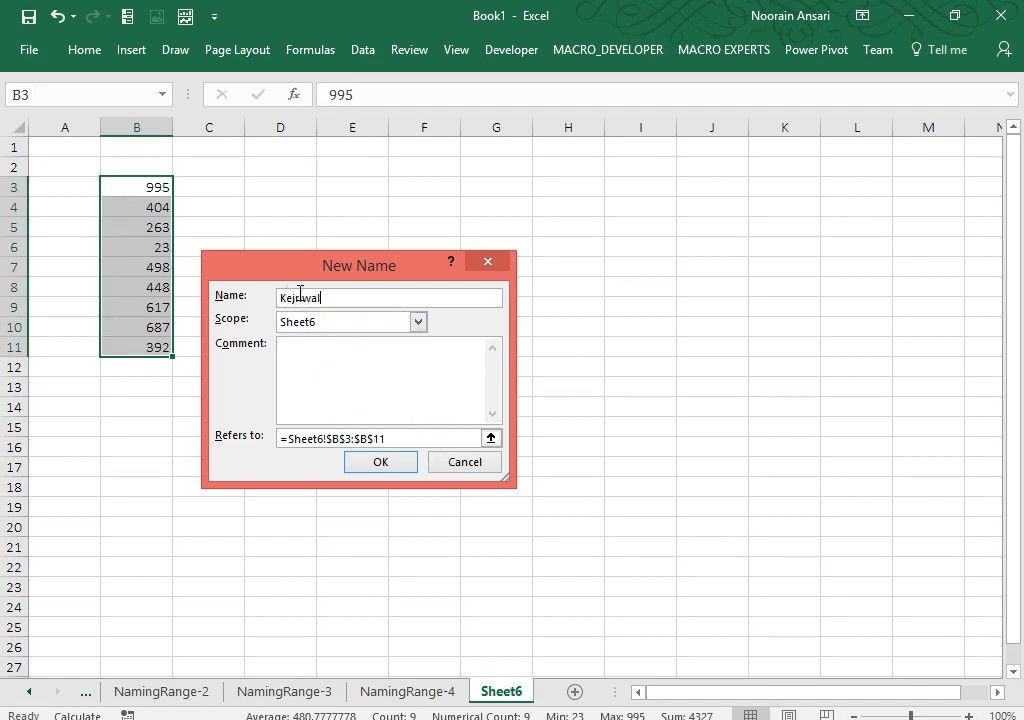
key("Return")
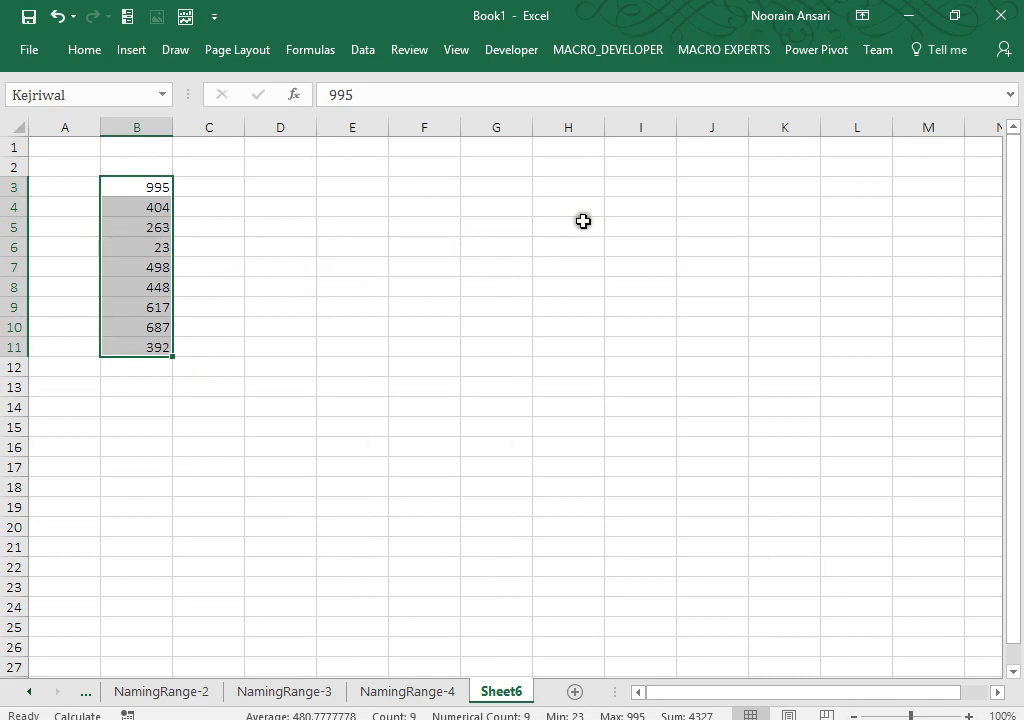
Step: Enter the new name as an array formula across I7:I14
left_click_drag(629, 267, 621, 414)
type("=e")
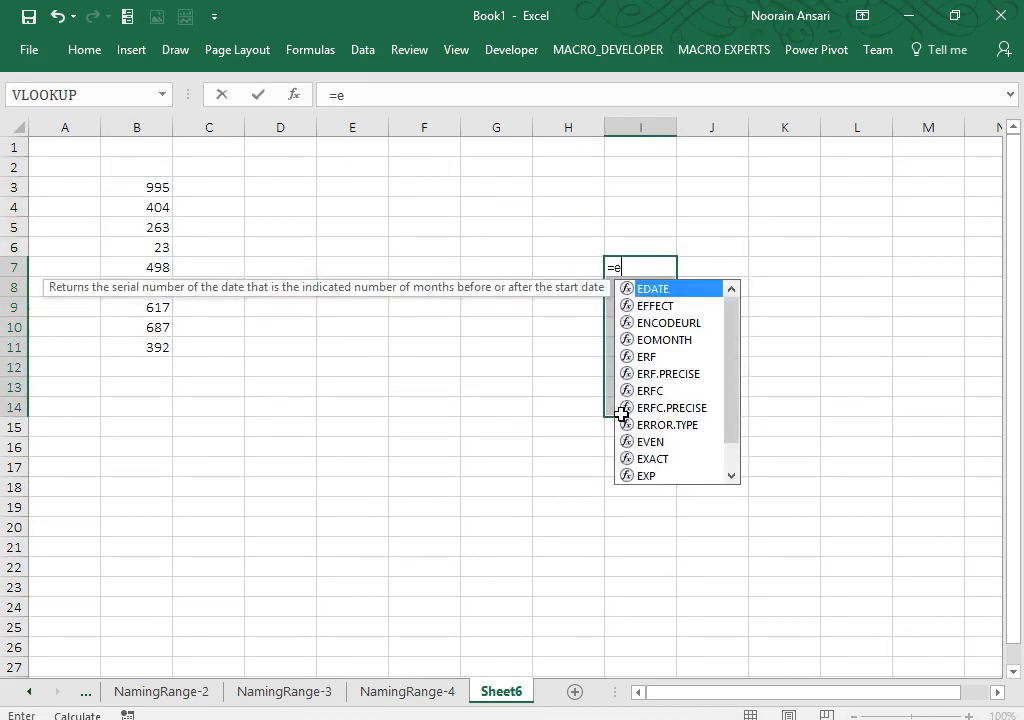
key("BackSpace")
type("kej")
key("Tab")
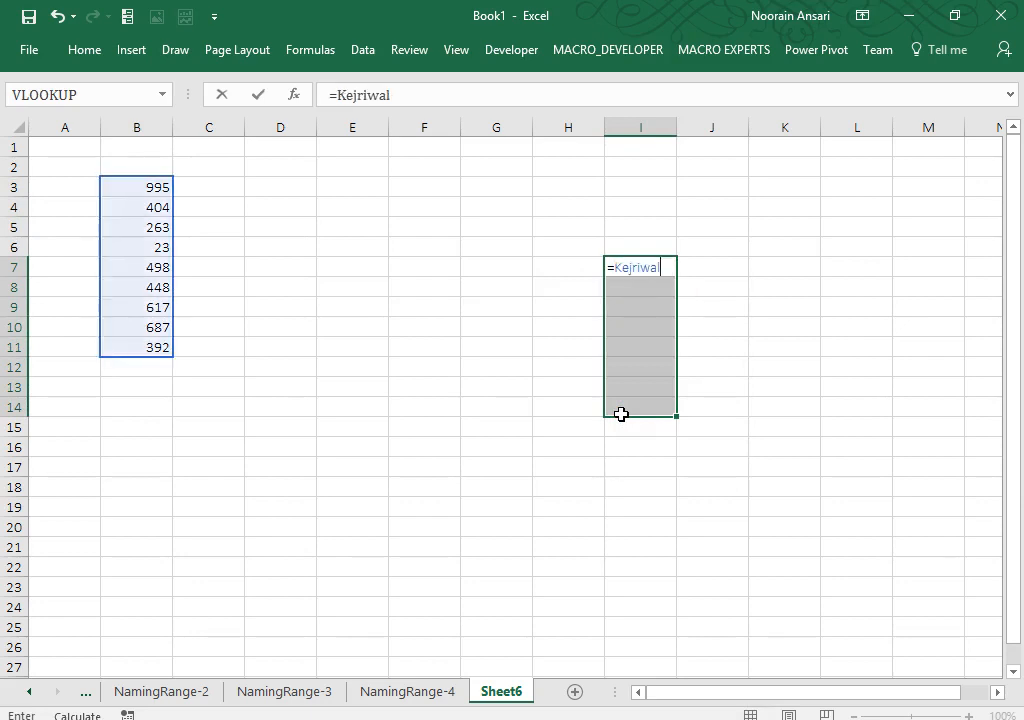
key("ctrl+shift+Return")
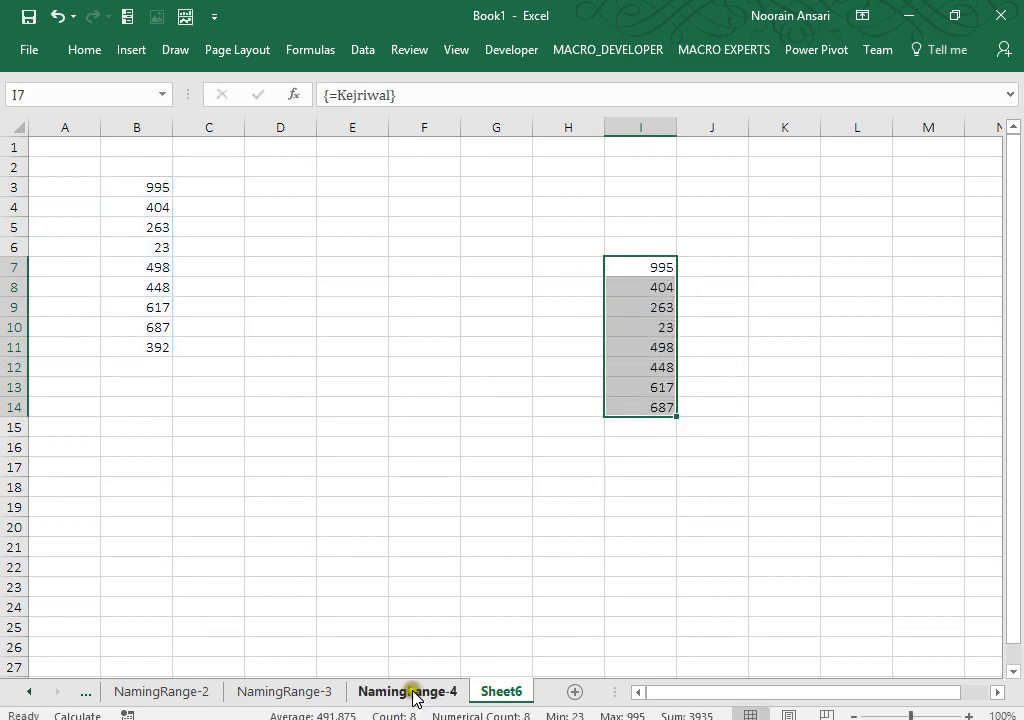
Step: Try the name in D4:D11 on NamingRange-4, delete the #NAME? results, and clear Sheet6's I7:I14
left_click(415, 688)
left_click_drag(613, 281, 608, 512)
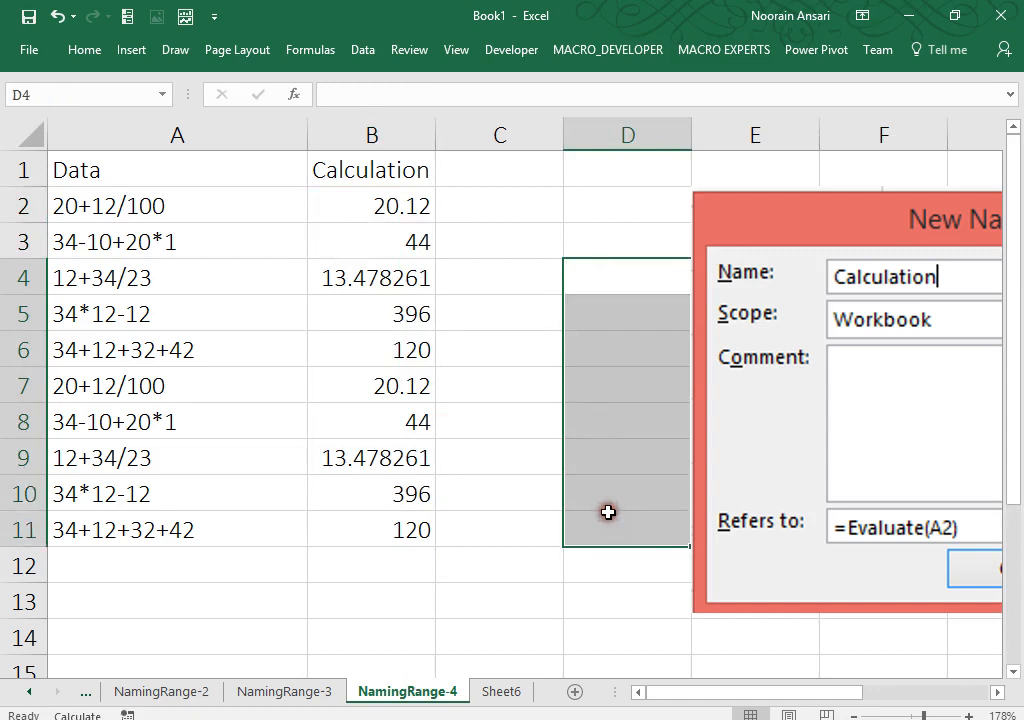
type("=kejr")
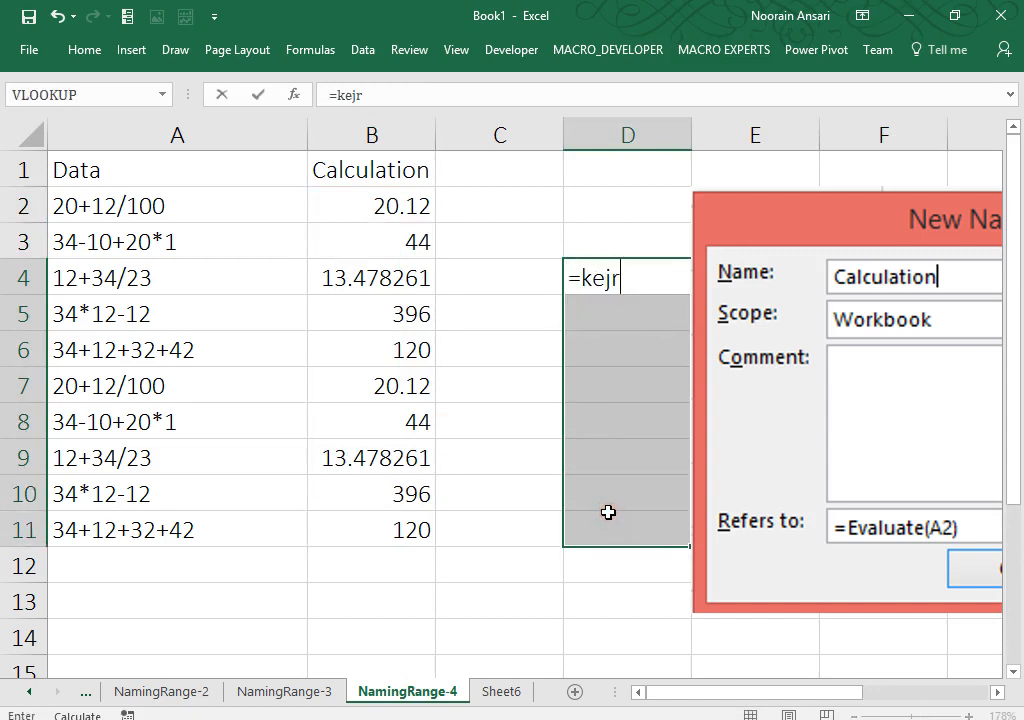
type("iwal")
key("ctrl+shift+Return")
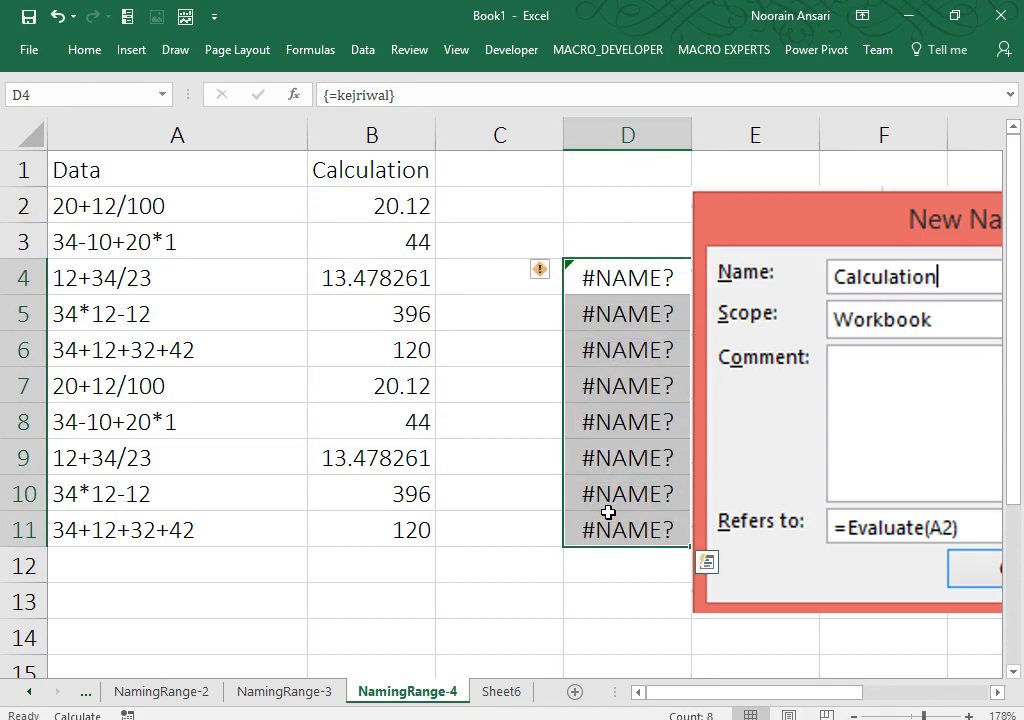
key("Delete")
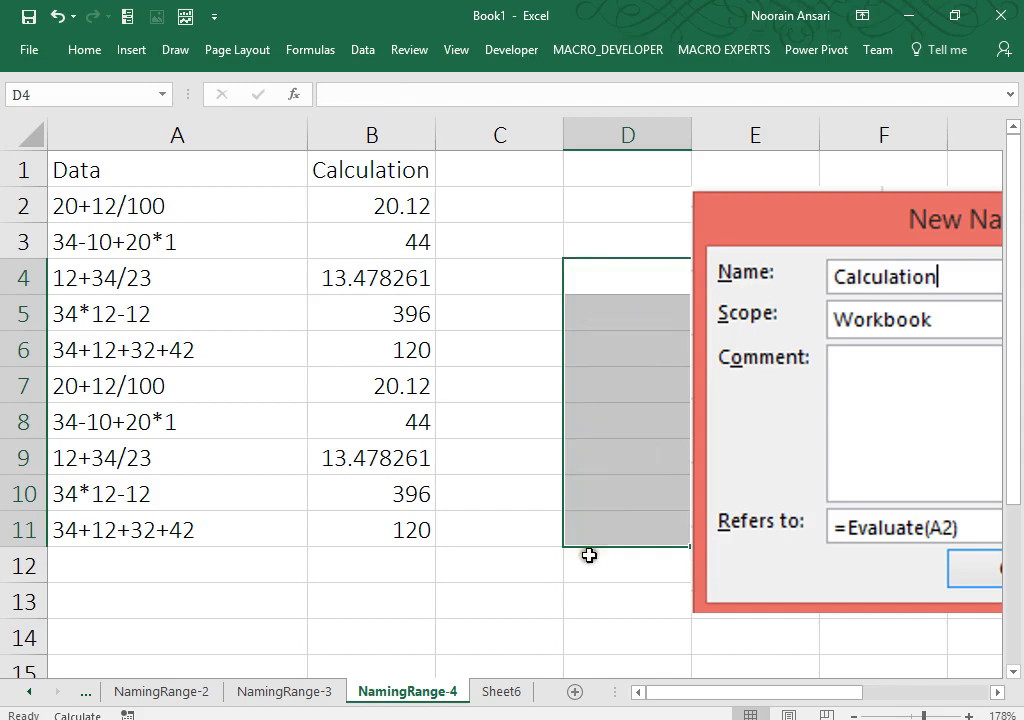
left_click(495, 692)
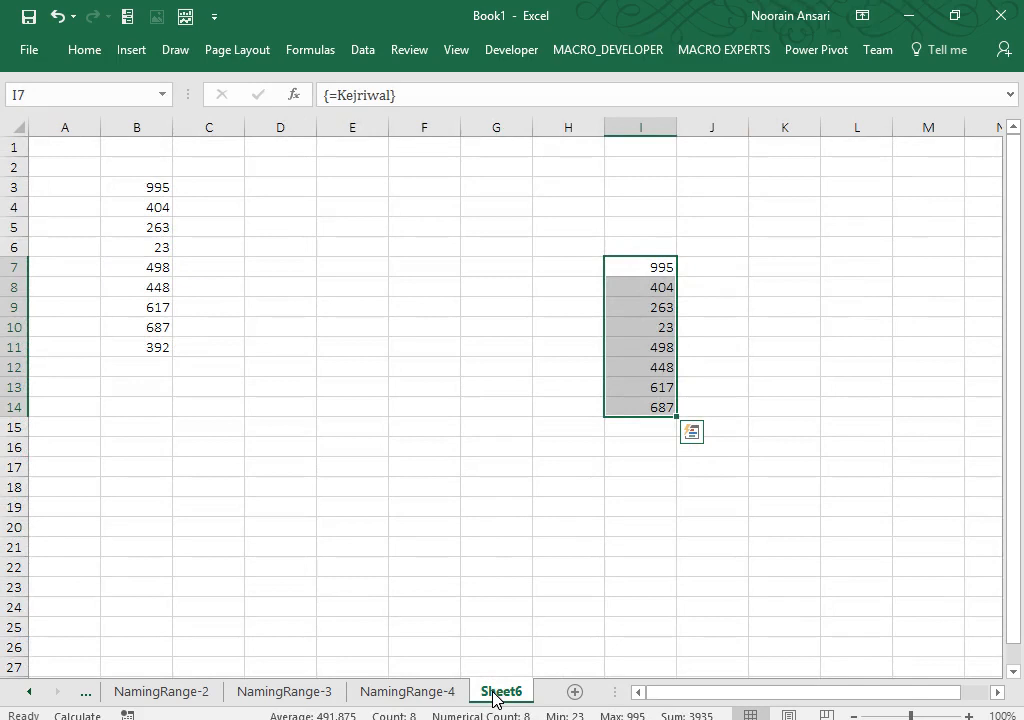
key("Delete")
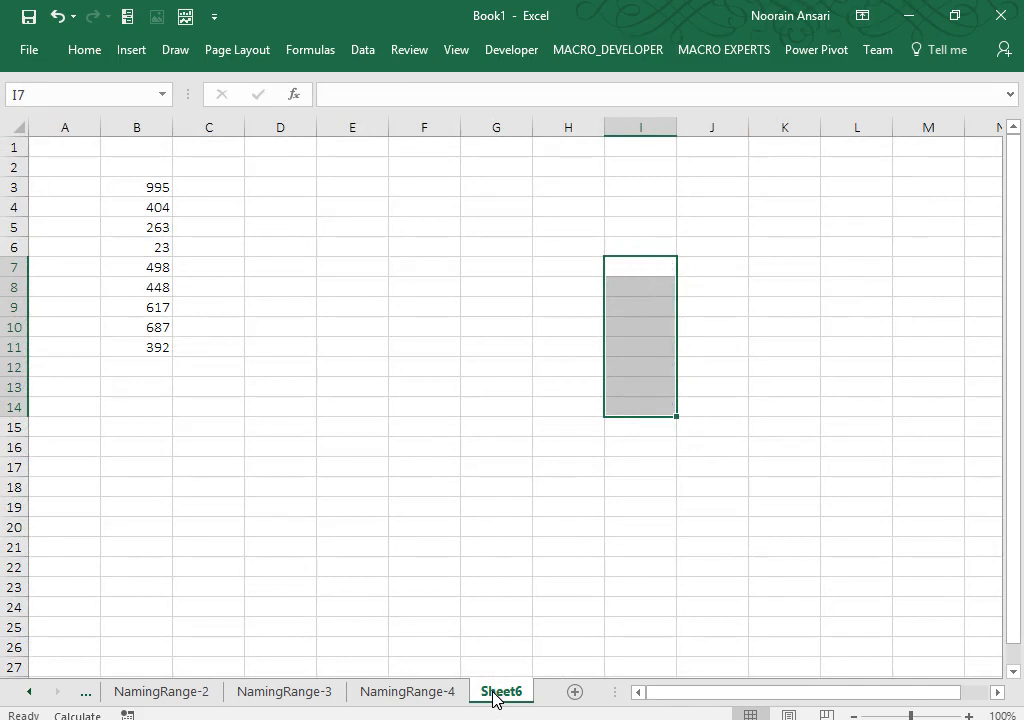
left_click(330, 205)
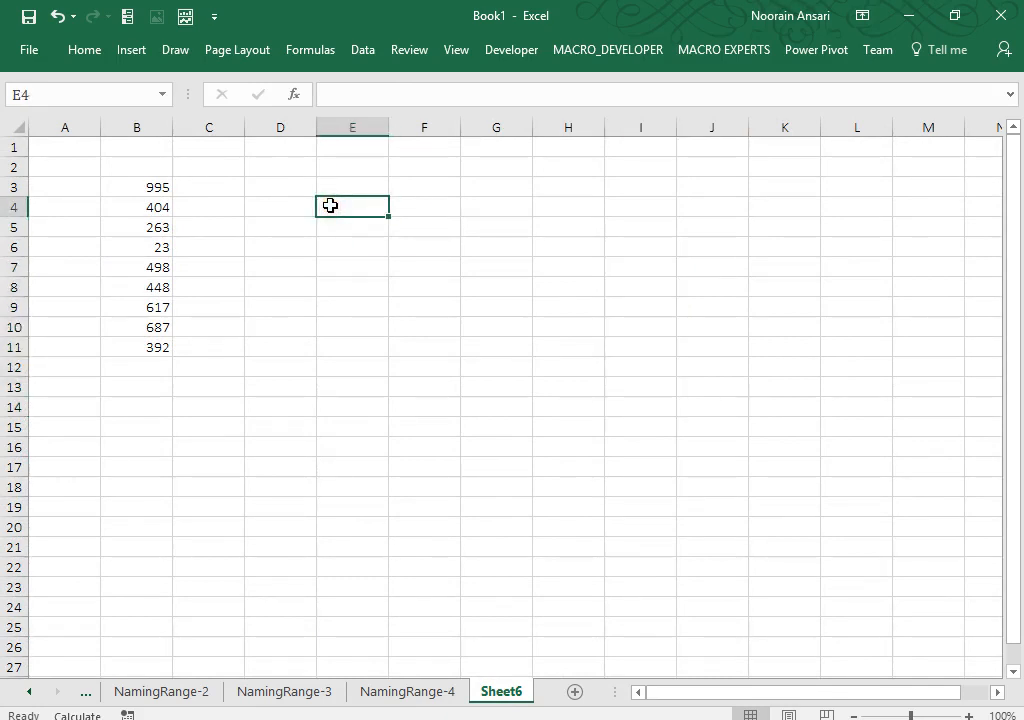
left_click(312, 52)
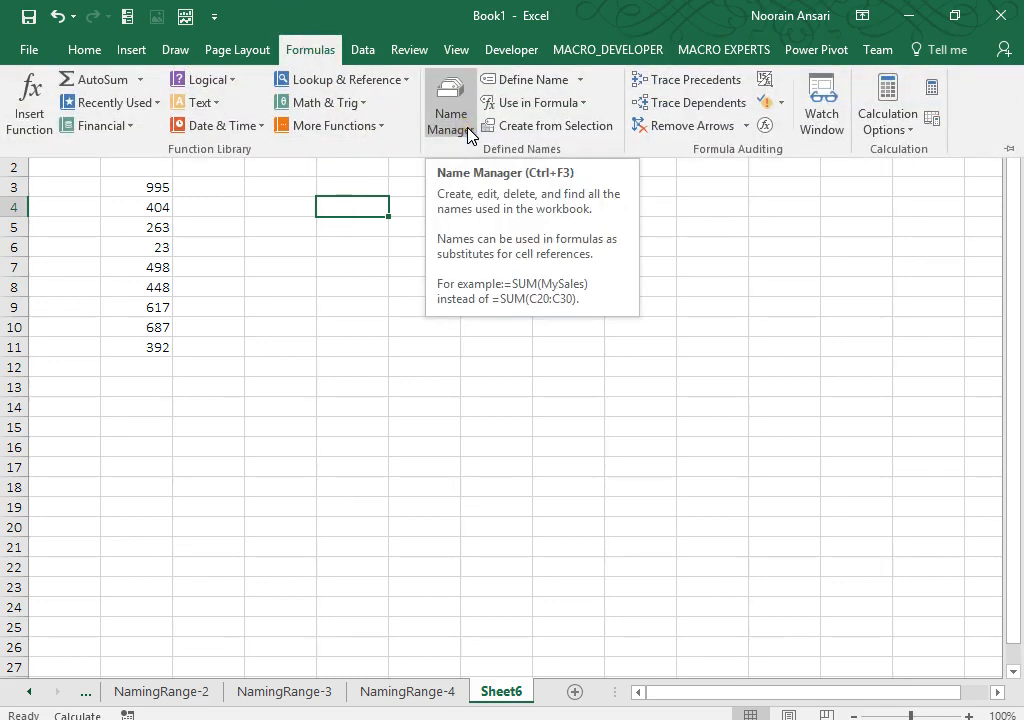
left_click(469, 135)
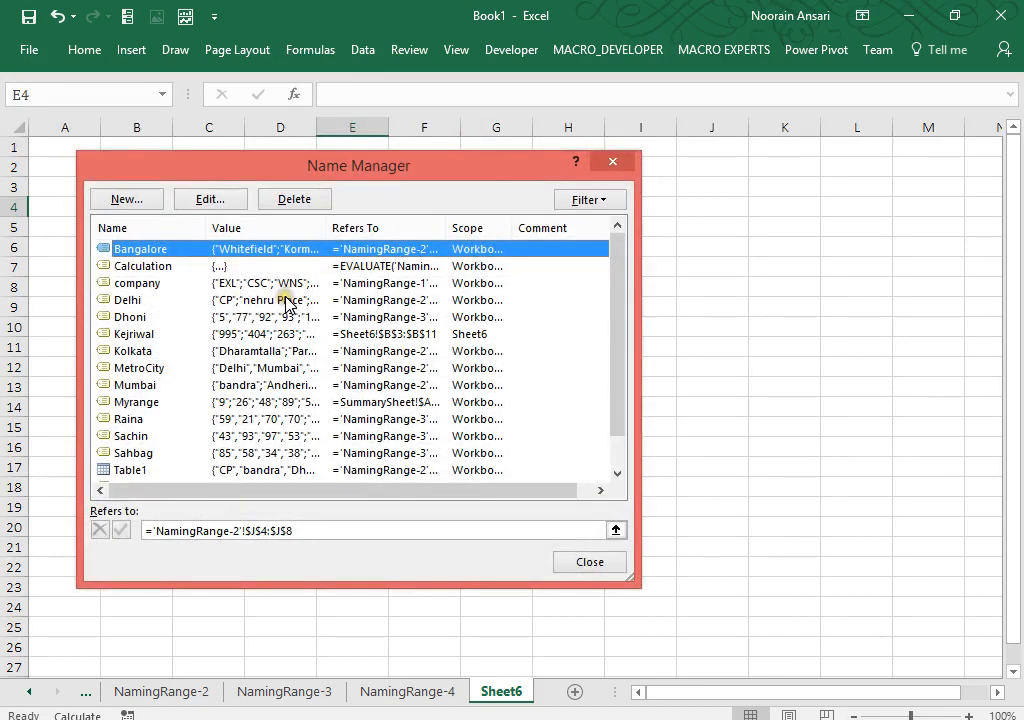
left_click(285, 300)
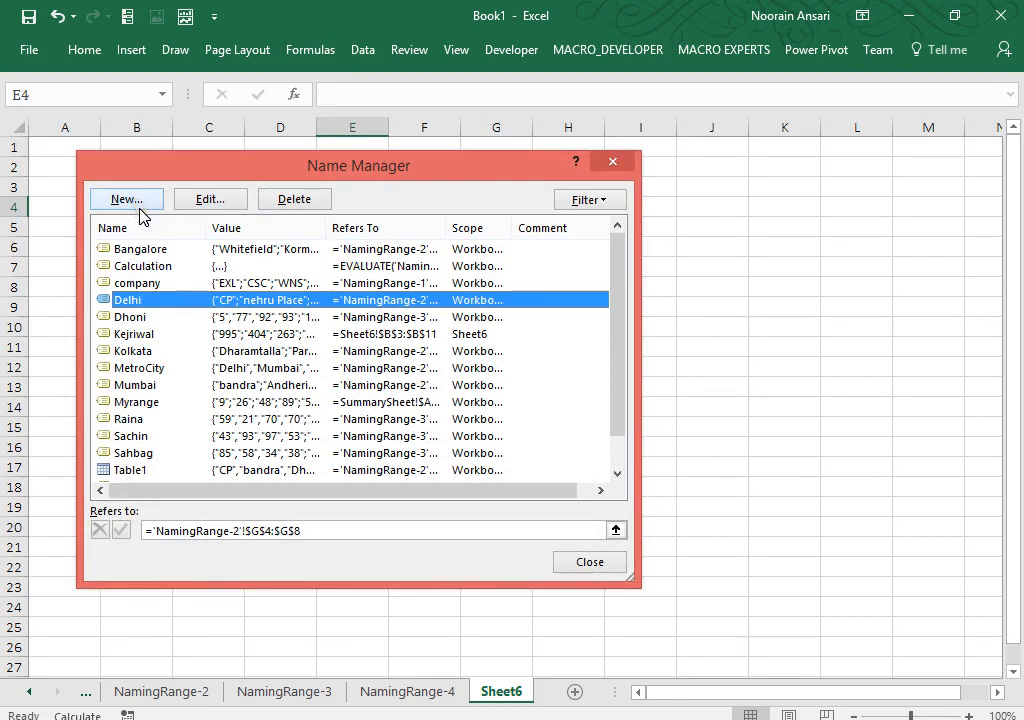
left_click(605, 203)
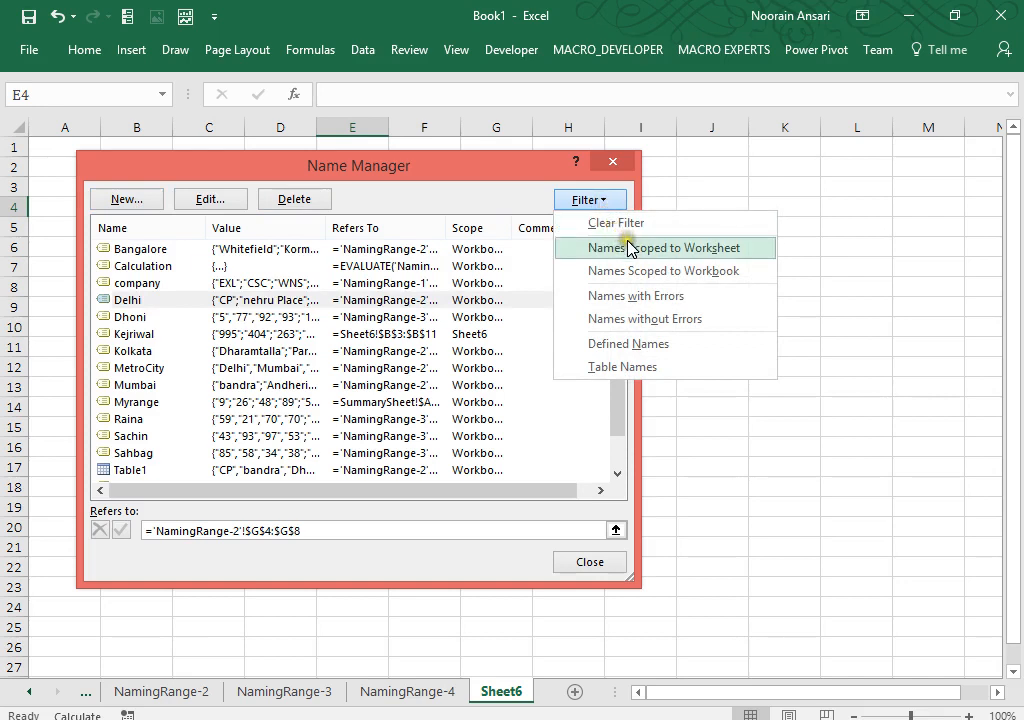
left_click(630, 247)
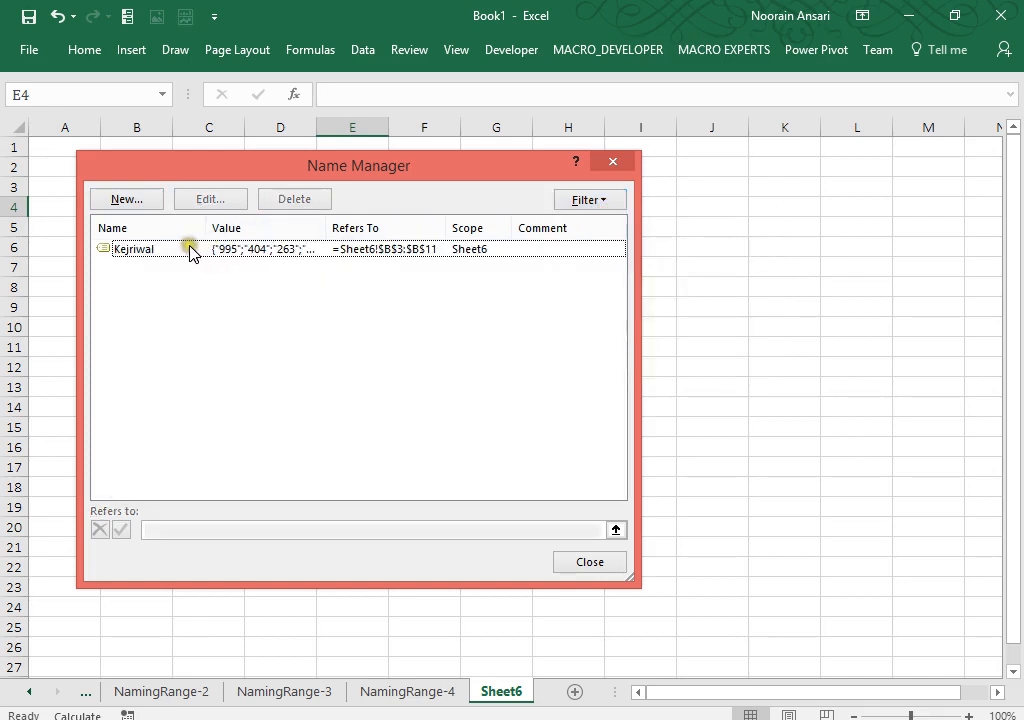
left_click(605, 208)
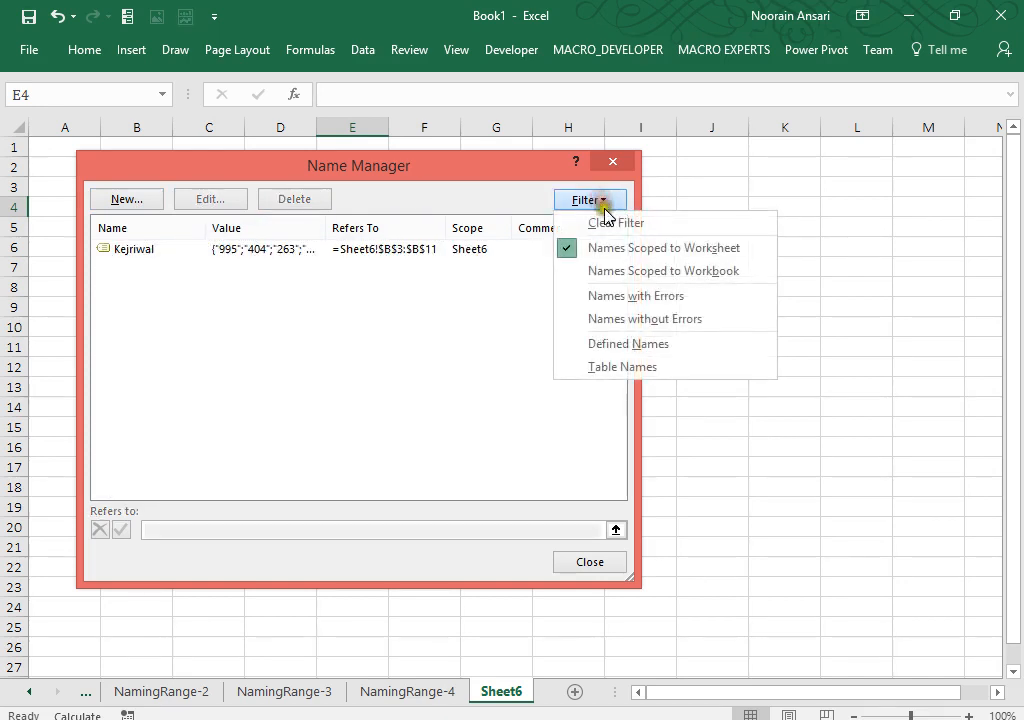
left_click(621, 271)
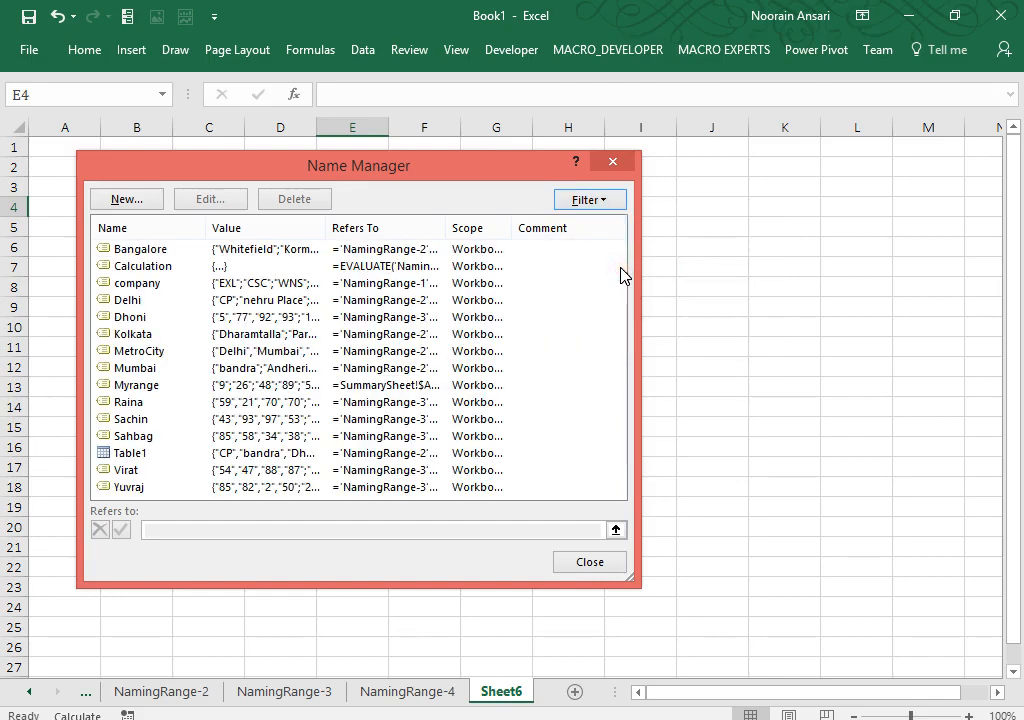
left_click(611, 201)
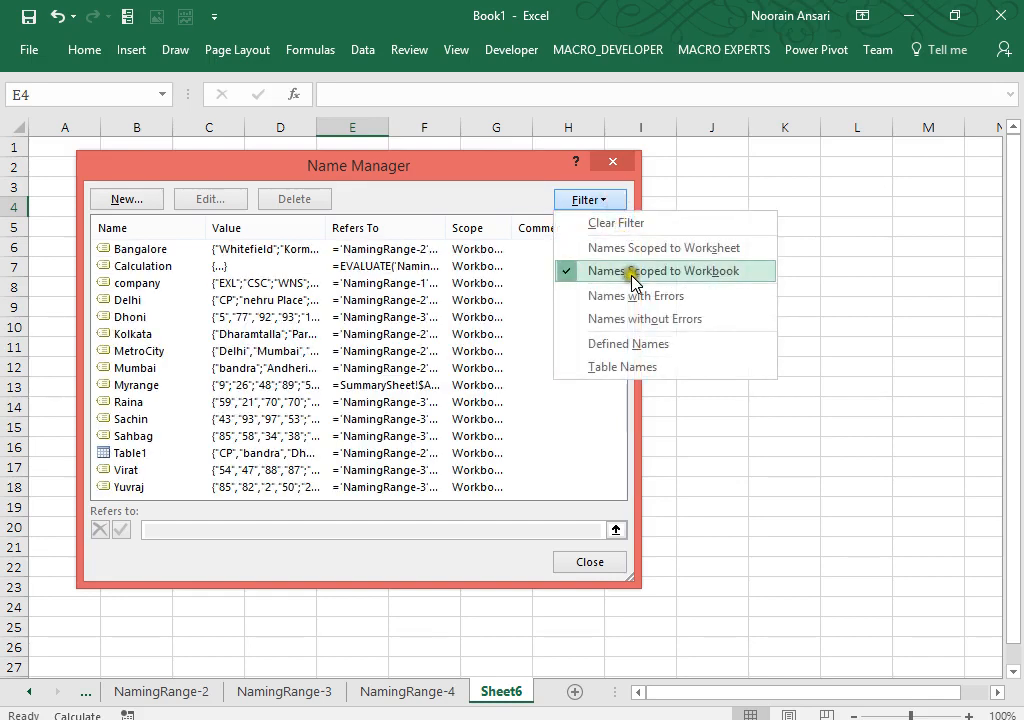
left_click(635, 367)
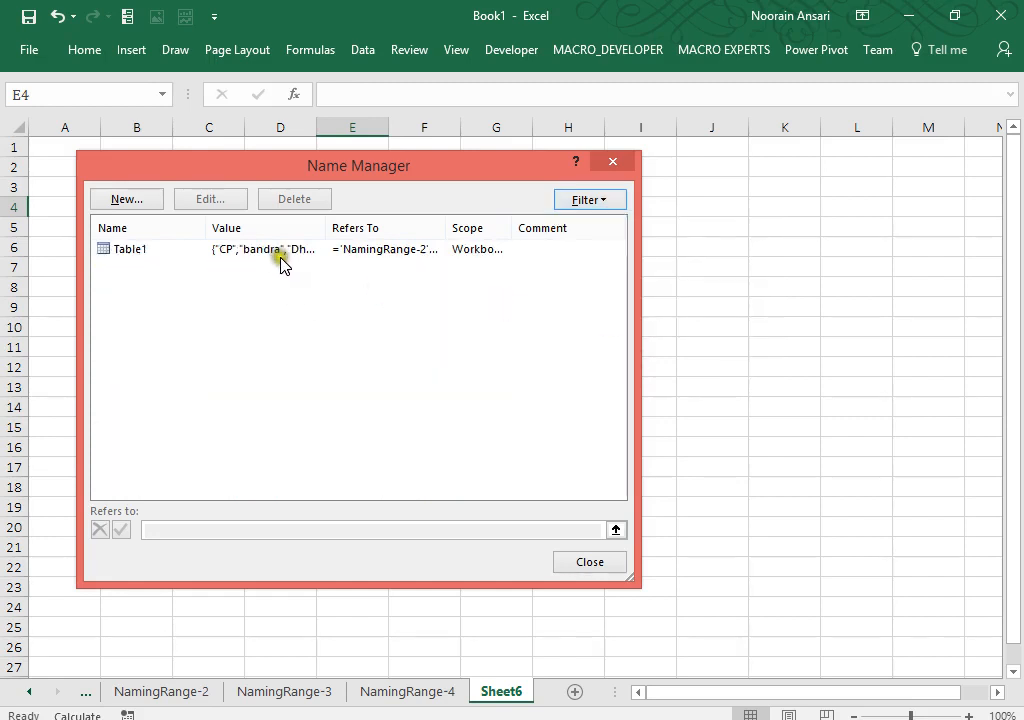
left_click(614, 206)
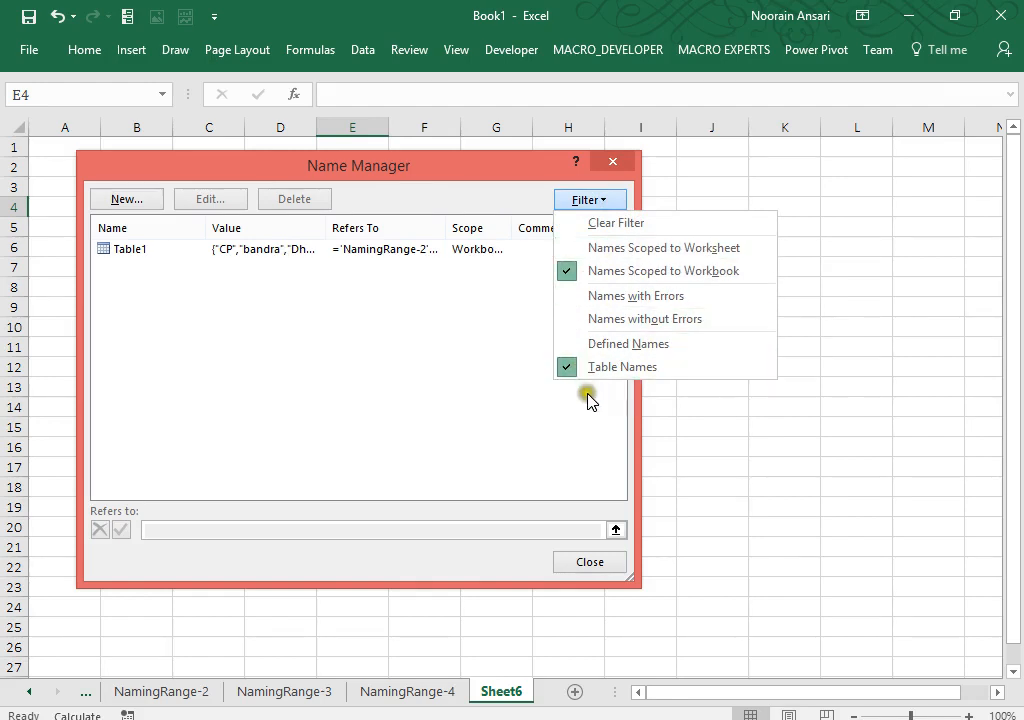
left_click(475, 381)
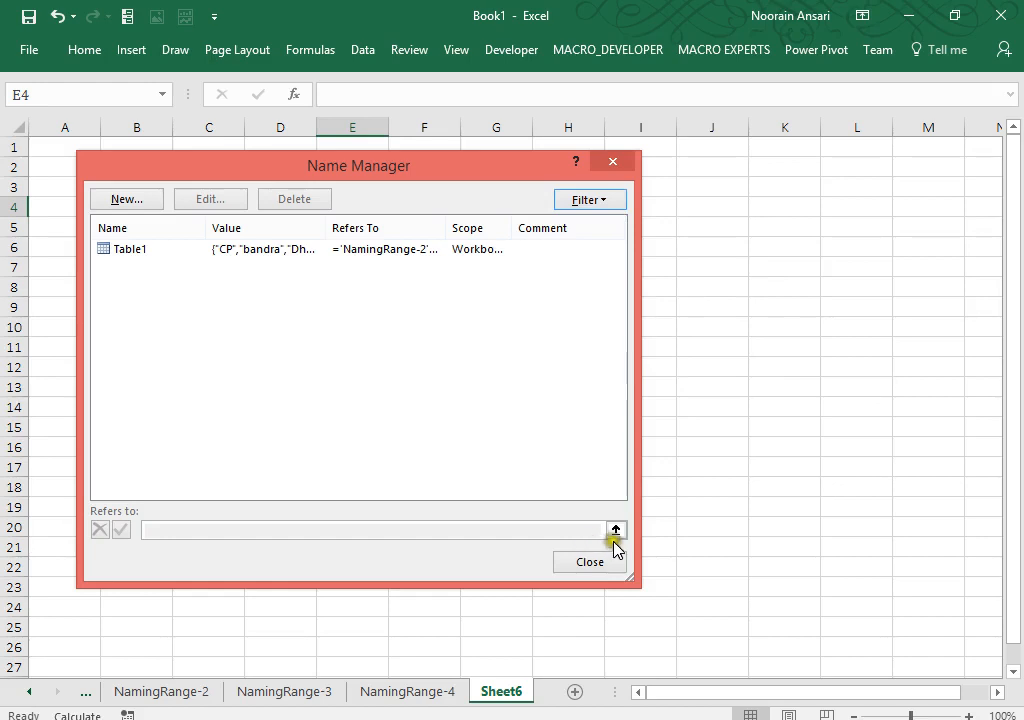
left_click(589, 563)
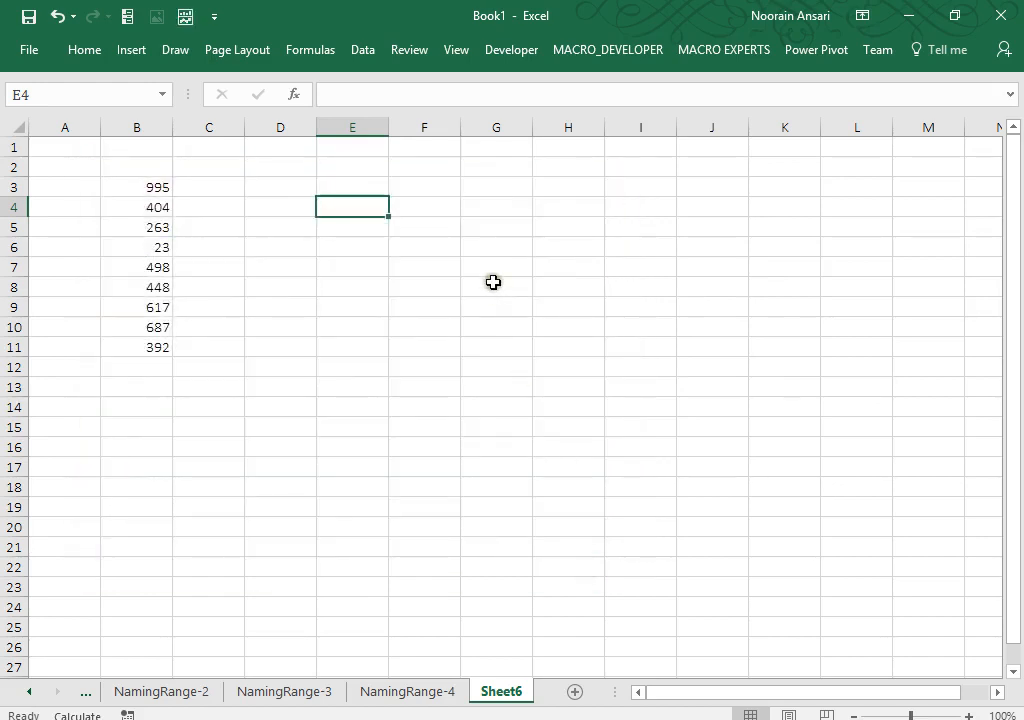
Step: Paste a list of all 15 defined names with their references into E4:F18
left_click(316, 47)
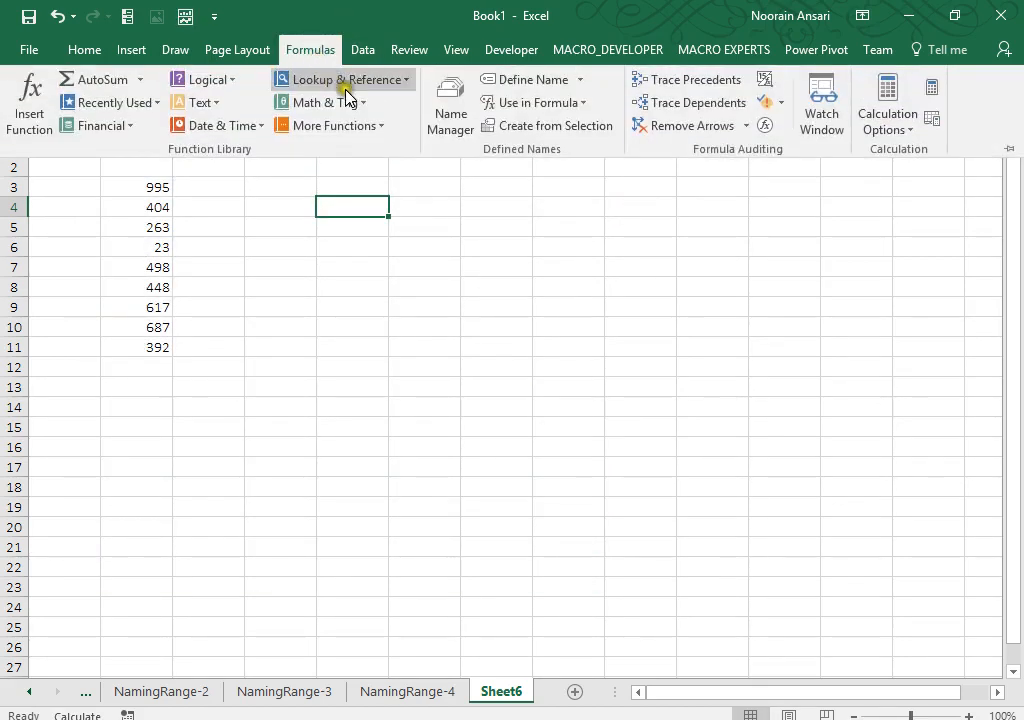
left_click(588, 103)
left_click(555, 489)
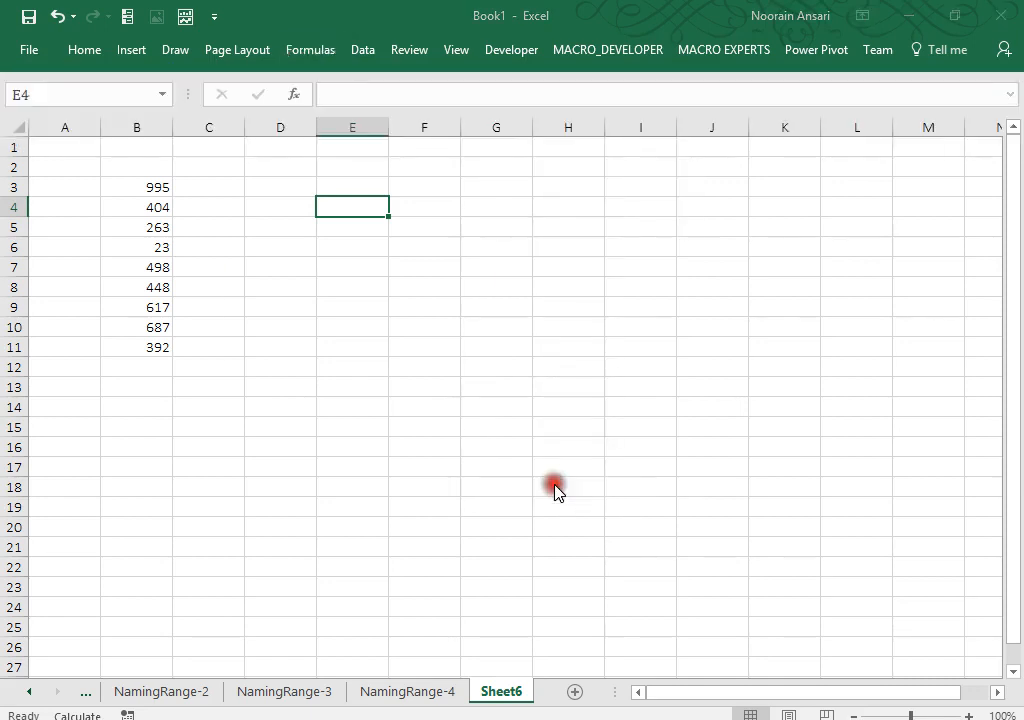
left_click(272, 447)
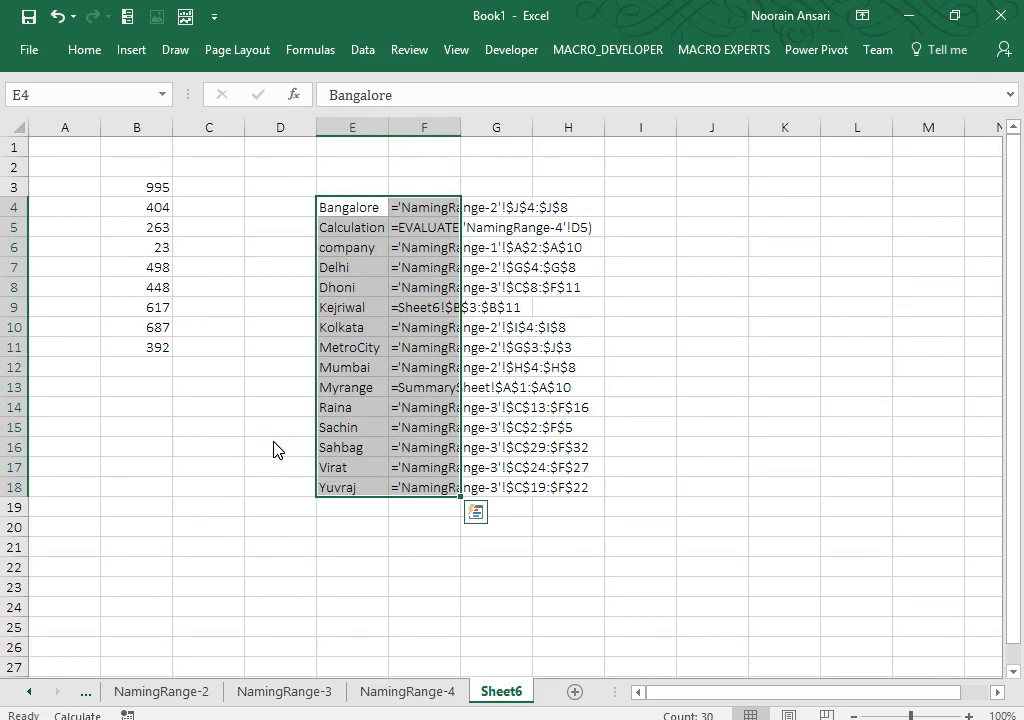
Step: Select the Calculation entry and its formula, then begin renaming the Sheet6 tab
left_click(377, 250)
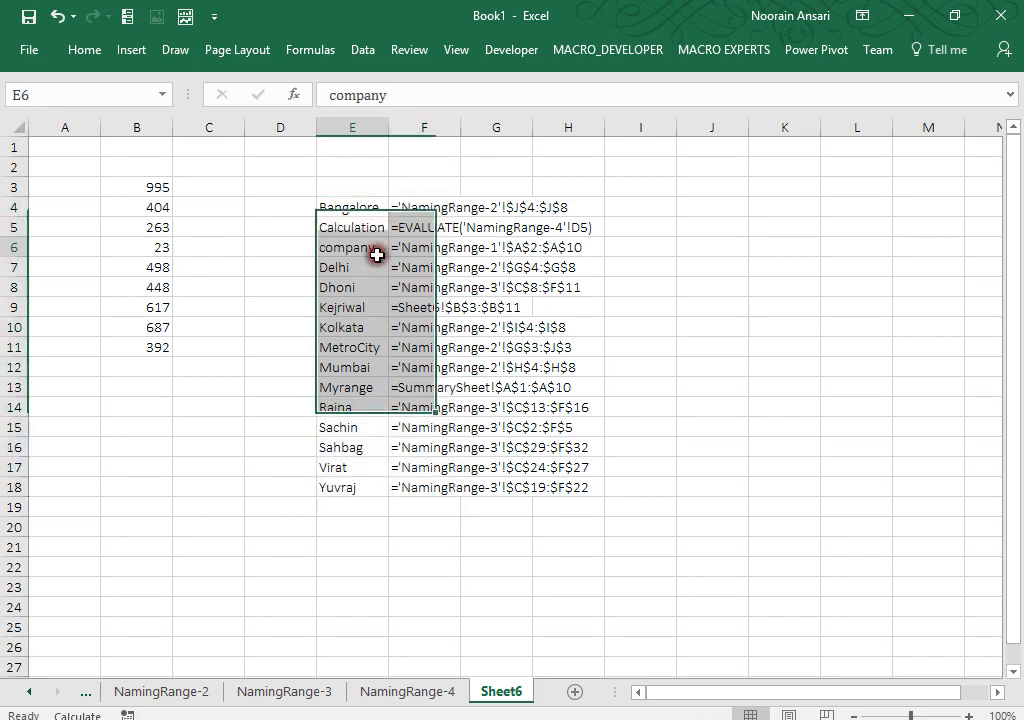
left_click_drag(347, 229, 592, 227)
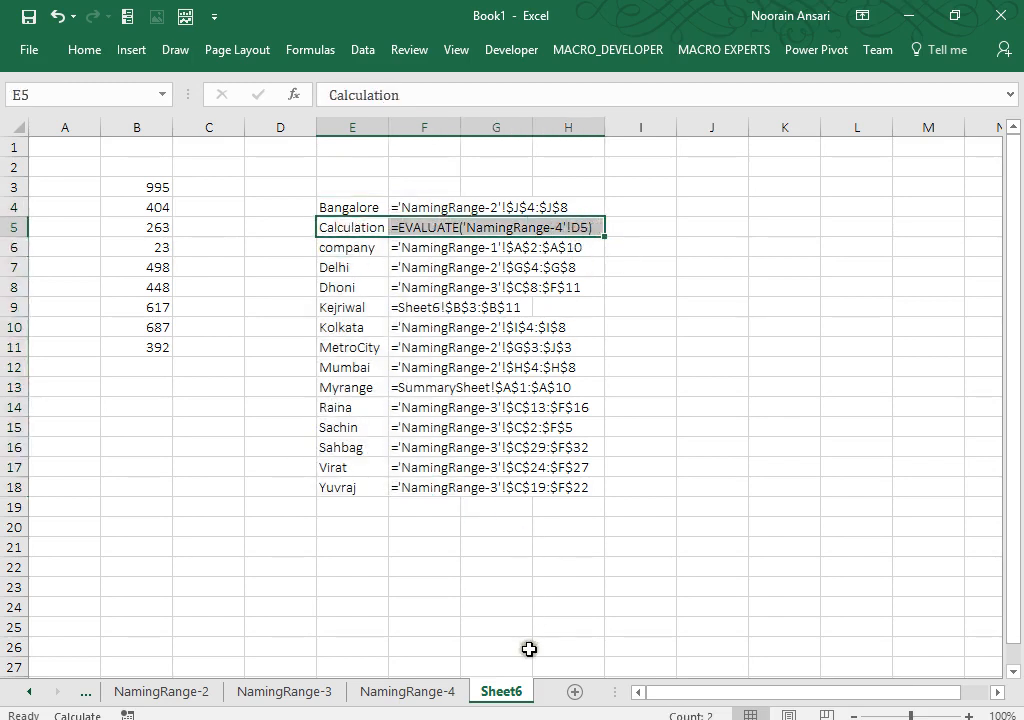
right_click(510, 690)
left_click(561, 505)
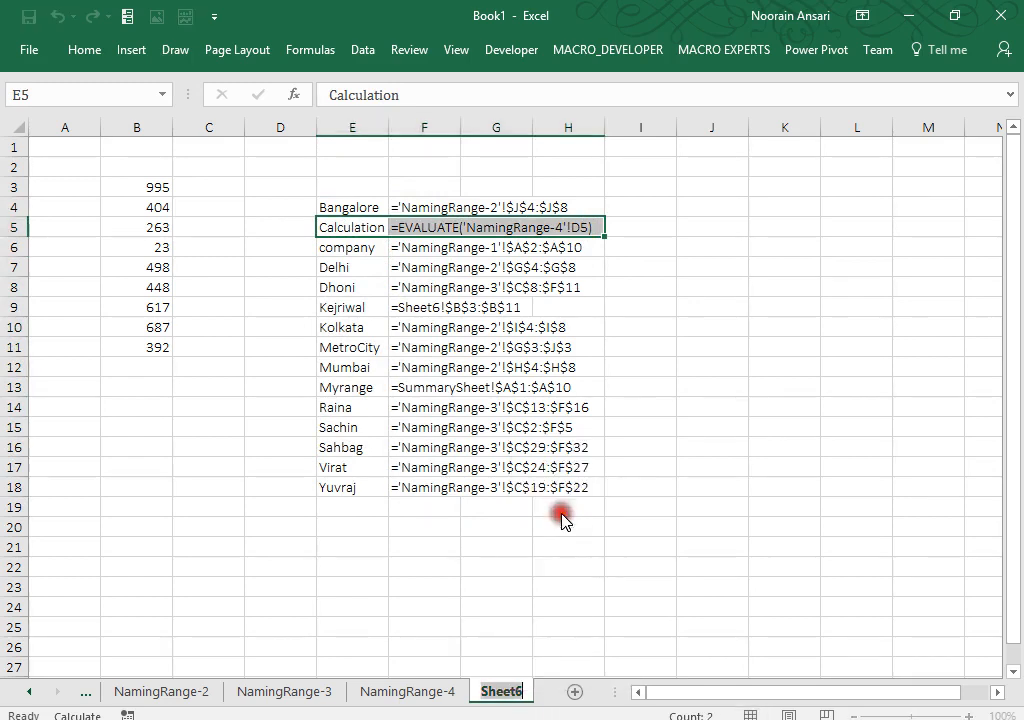
Step: Name the sheet NamingRange-5, then add a new sheet and name it HomeTask
type("NamingRange-5")
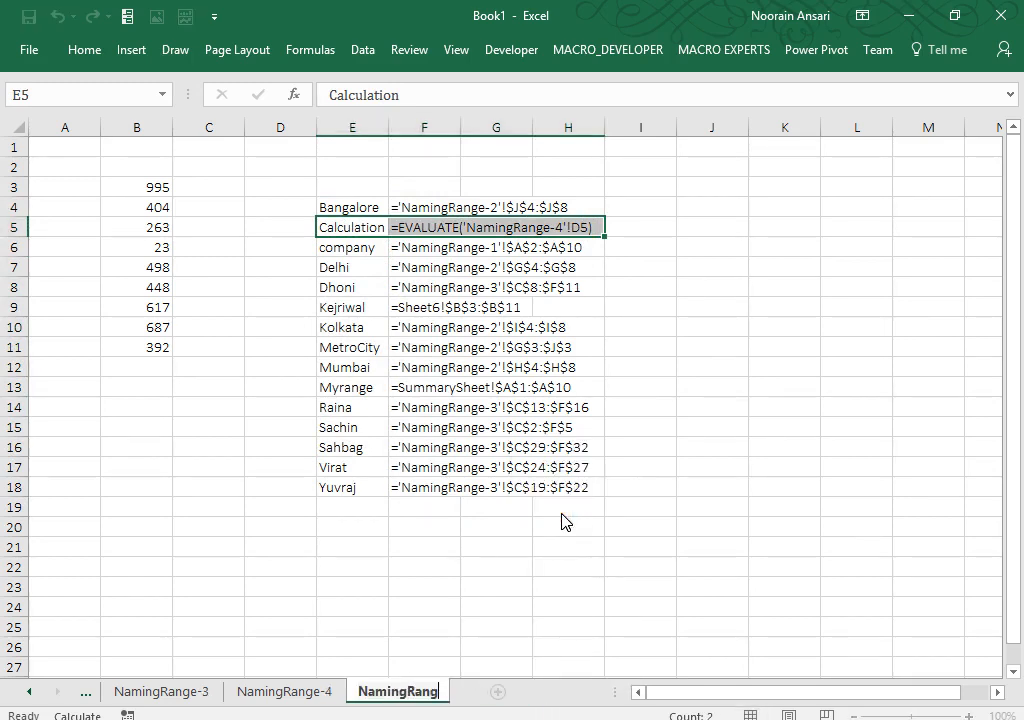
left_click(456, 543)
left_click(508, 697)
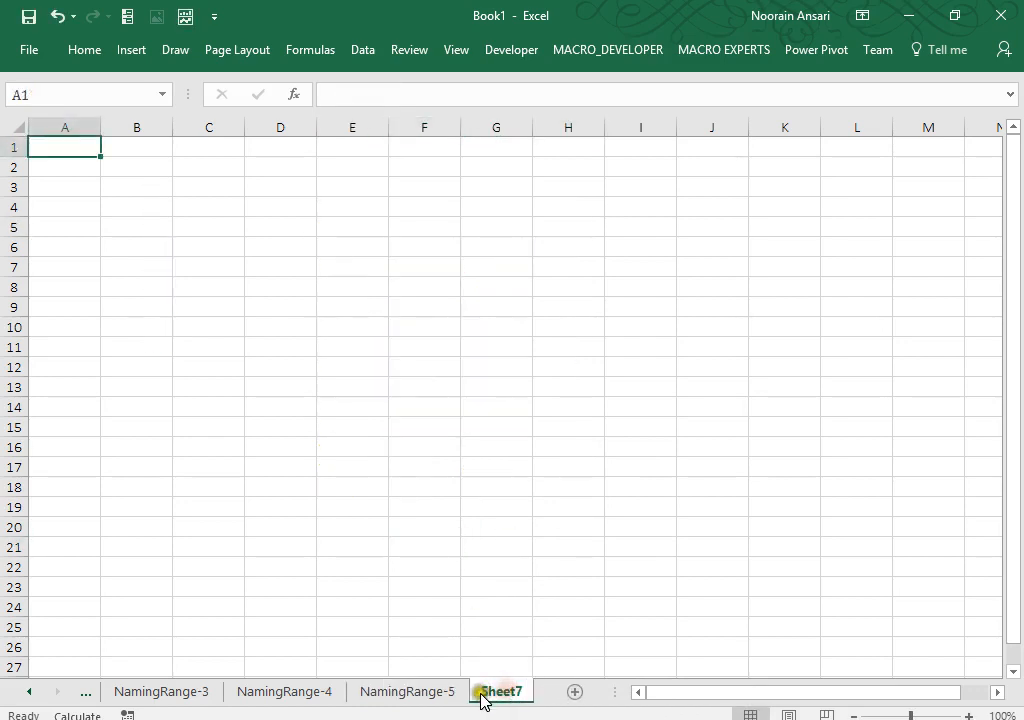
right_click(484, 696)
left_click(528, 509)
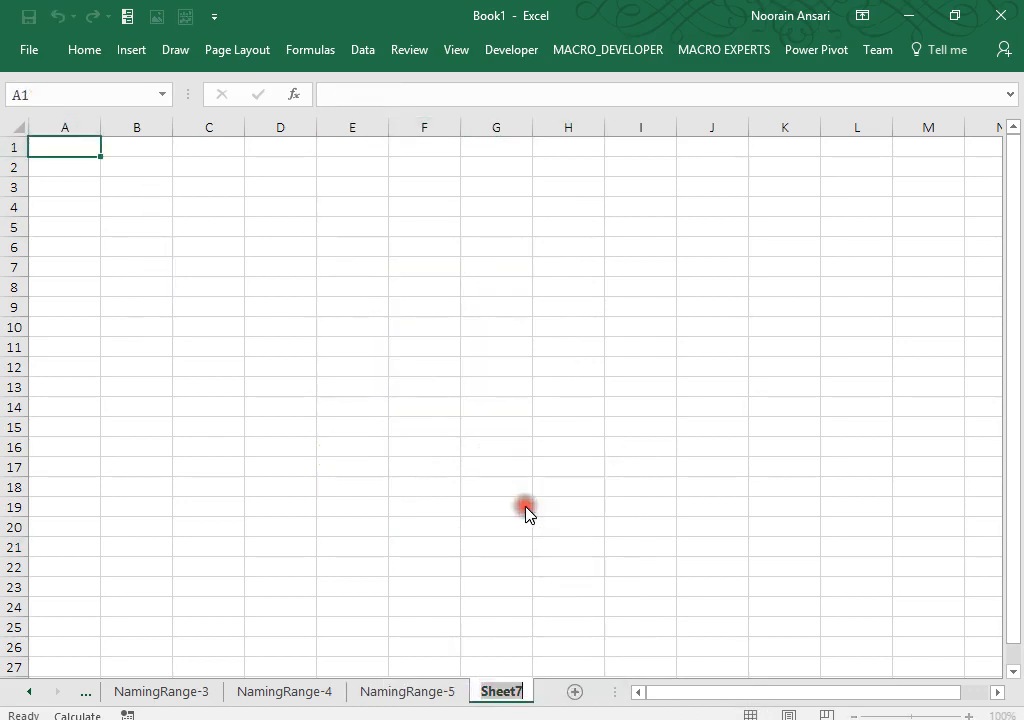
type("HomeTask")
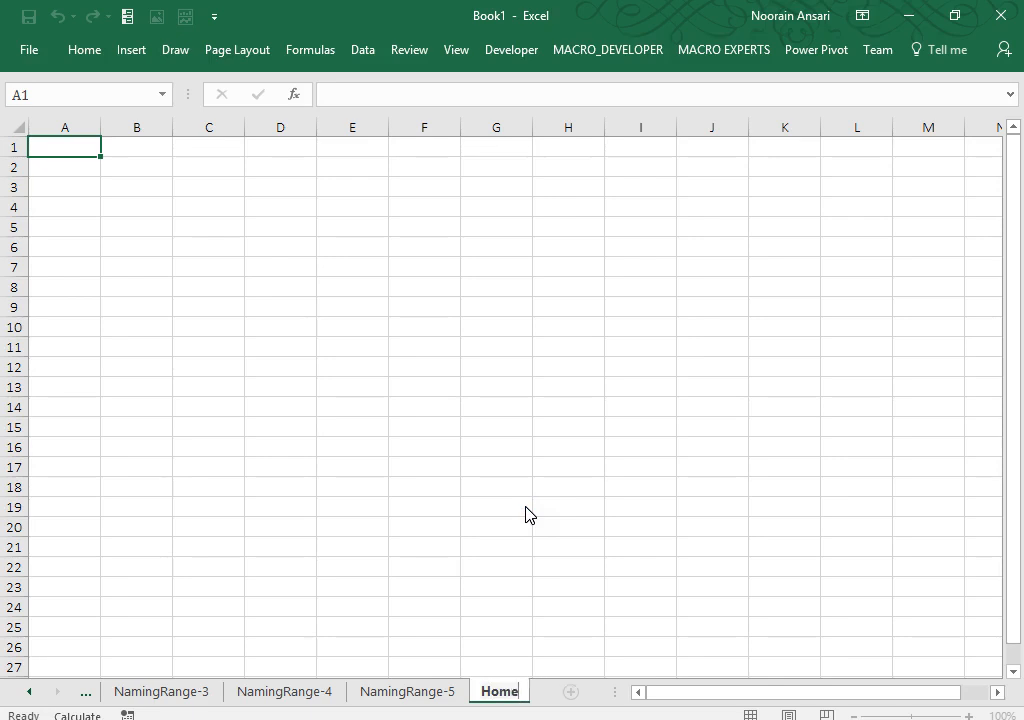
left_click(210, 292)
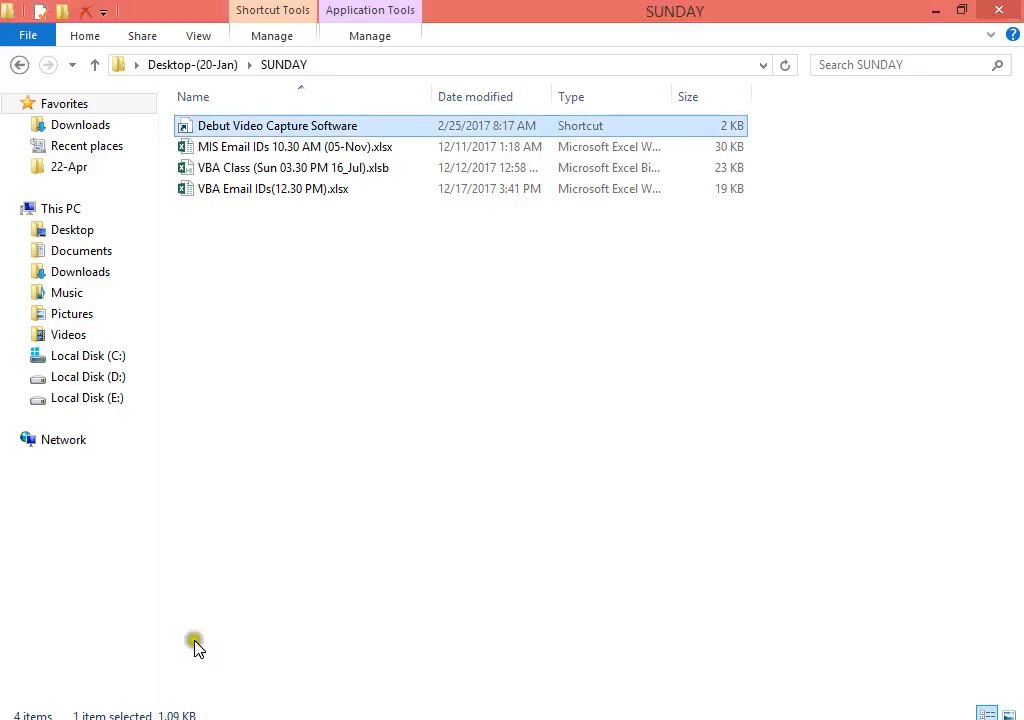
Step: Browse Desktop > Jan-18 > 20-Jan > MIS & ANALYTICS CLASS(20-Jan), then back up to Jan-18
left_click(71, 231)
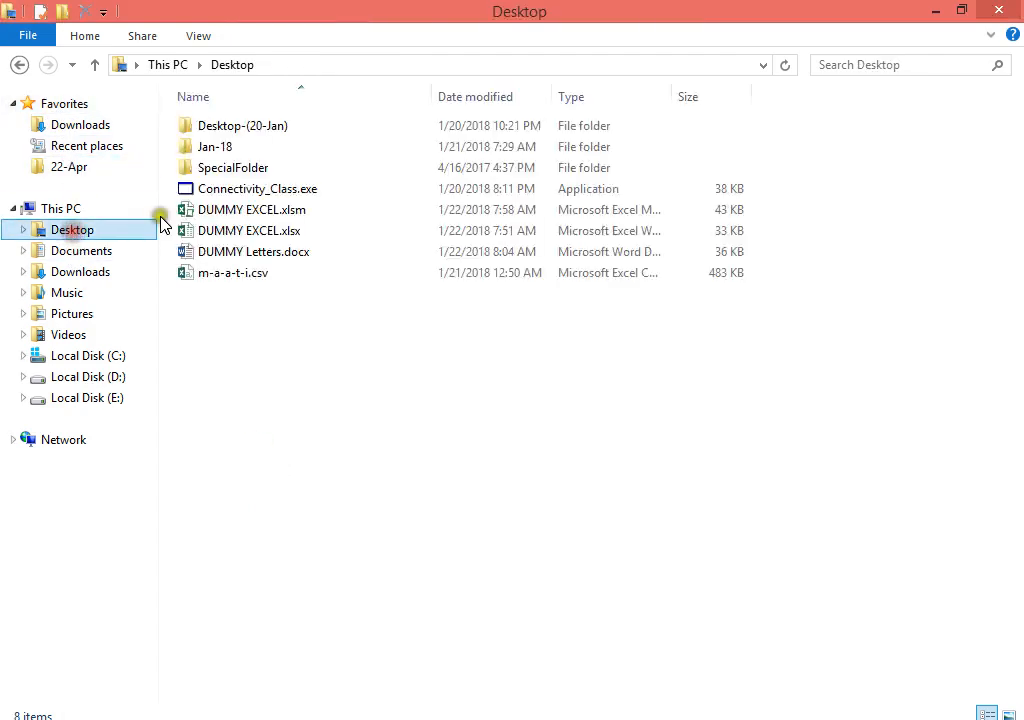
double_click(226, 148)
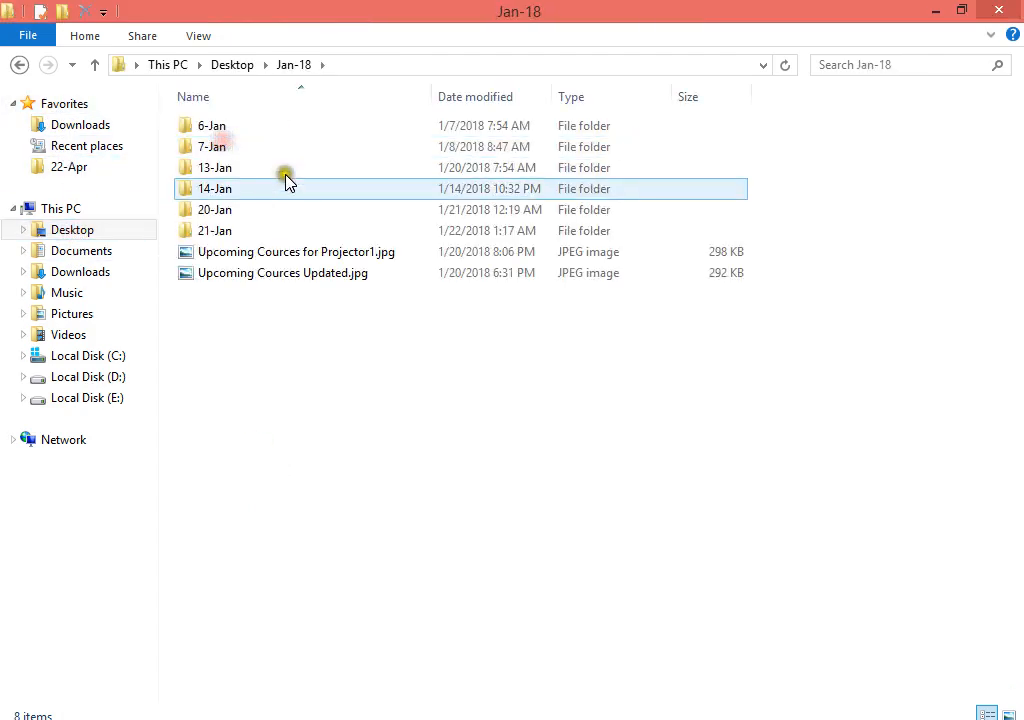
double_click(230, 209)
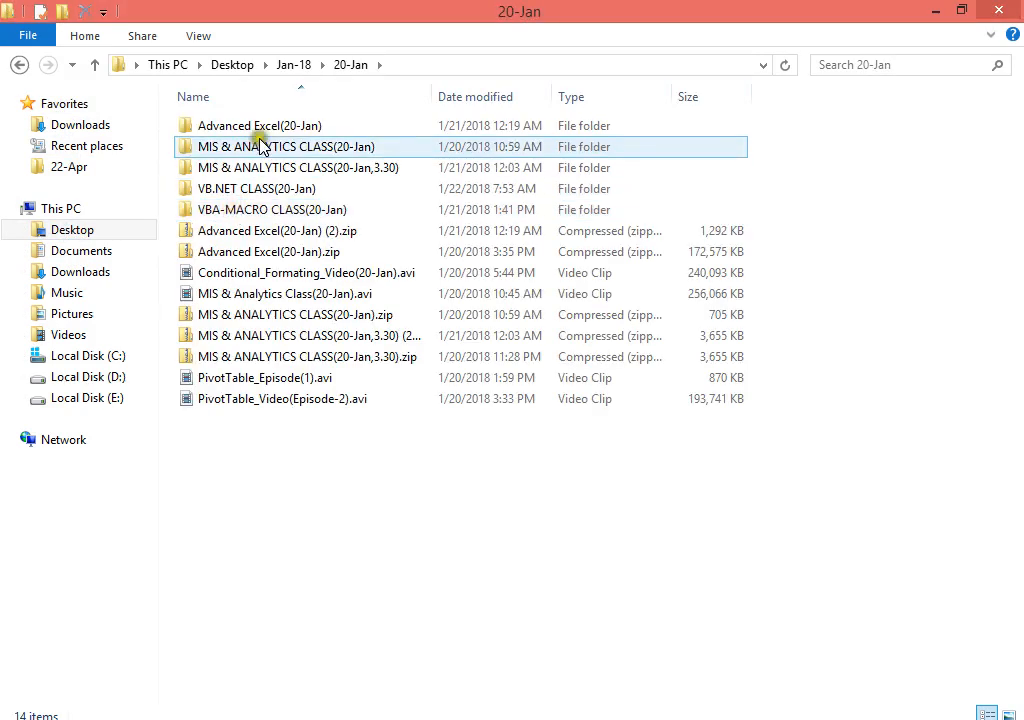
double_click(279, 151)
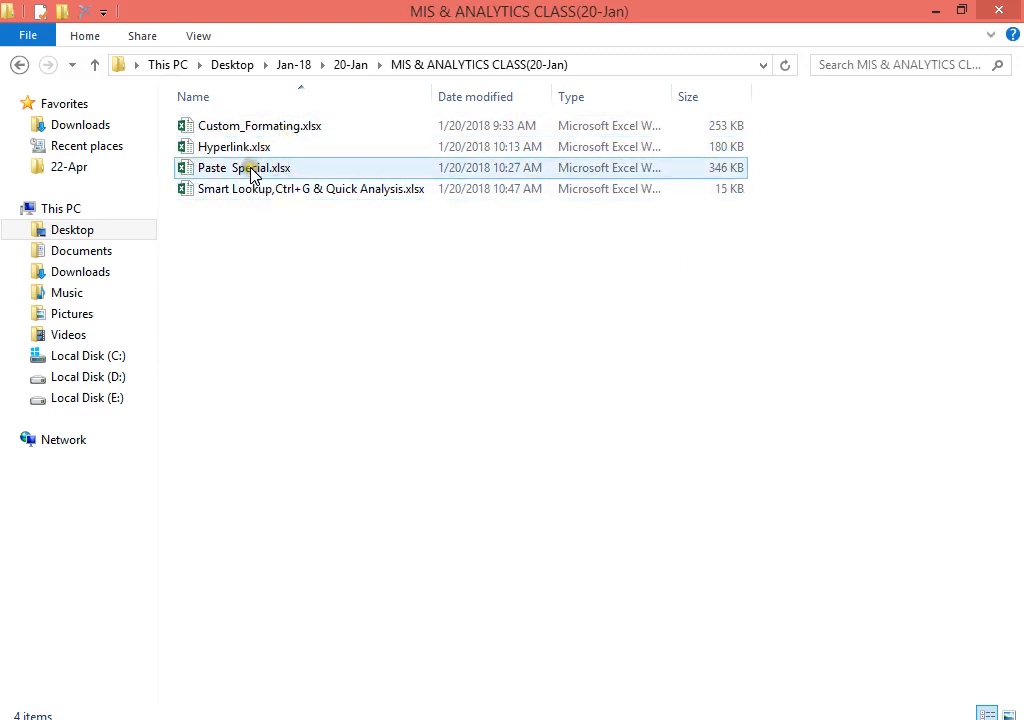
left_click(19, 66)
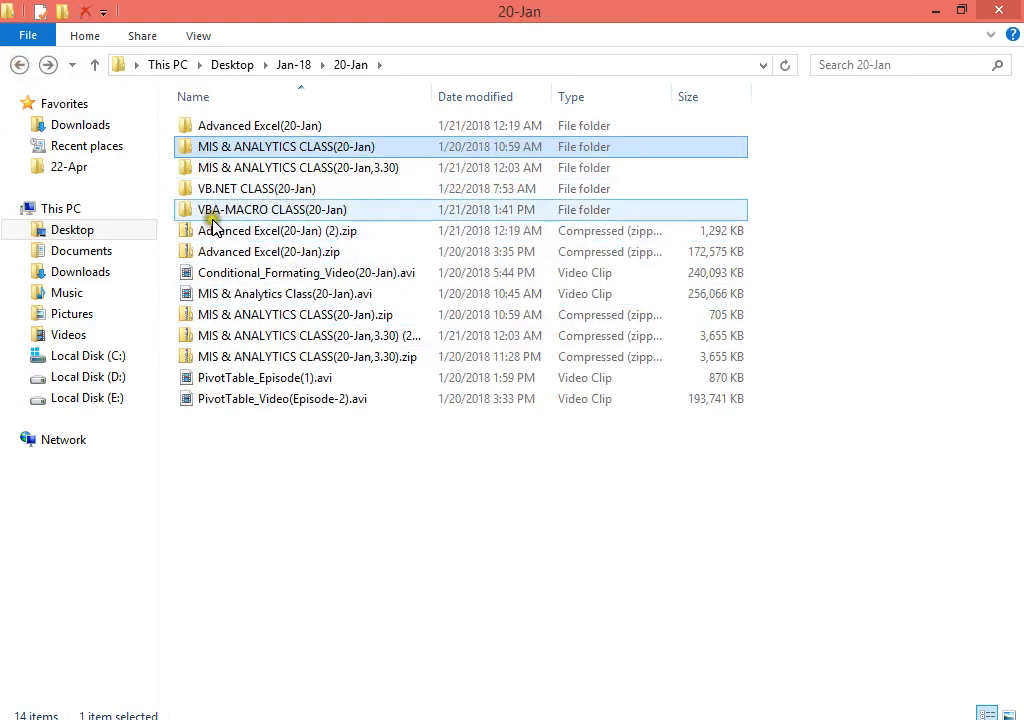
left_click(20, 64)
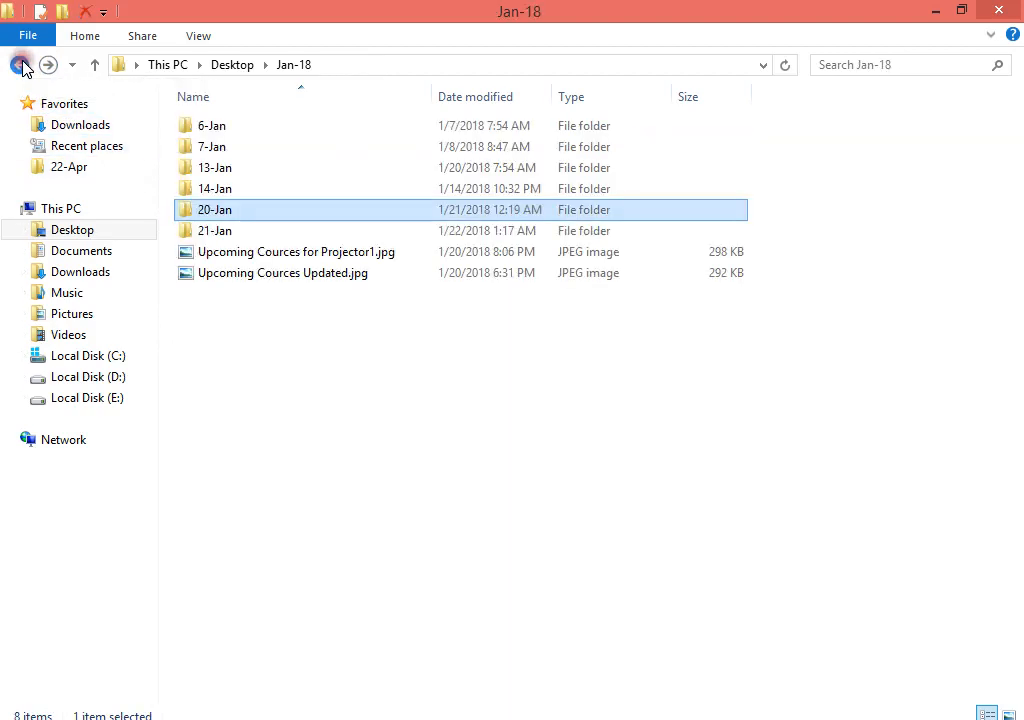
Step: Go into 13-Jan > MIS & ANALYTICS CLASS(19-jan) > Naming range and open NamingRange.xlsm
double_click(210, 170)
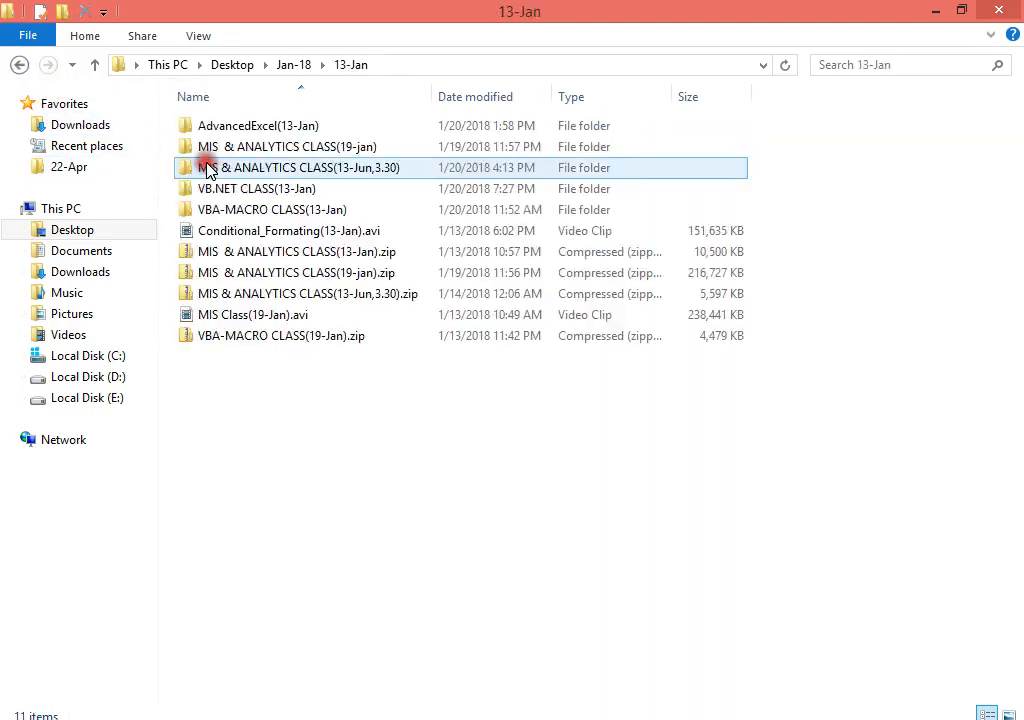
left_click(265, 150)
double_click(265, 150)
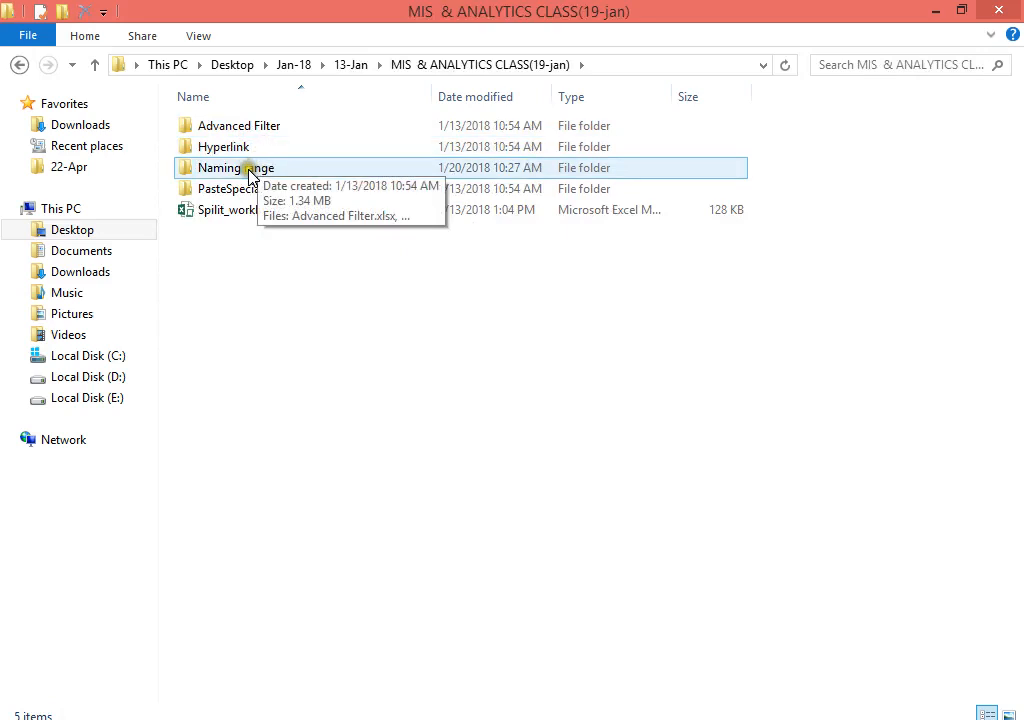
double_click(249, 169)
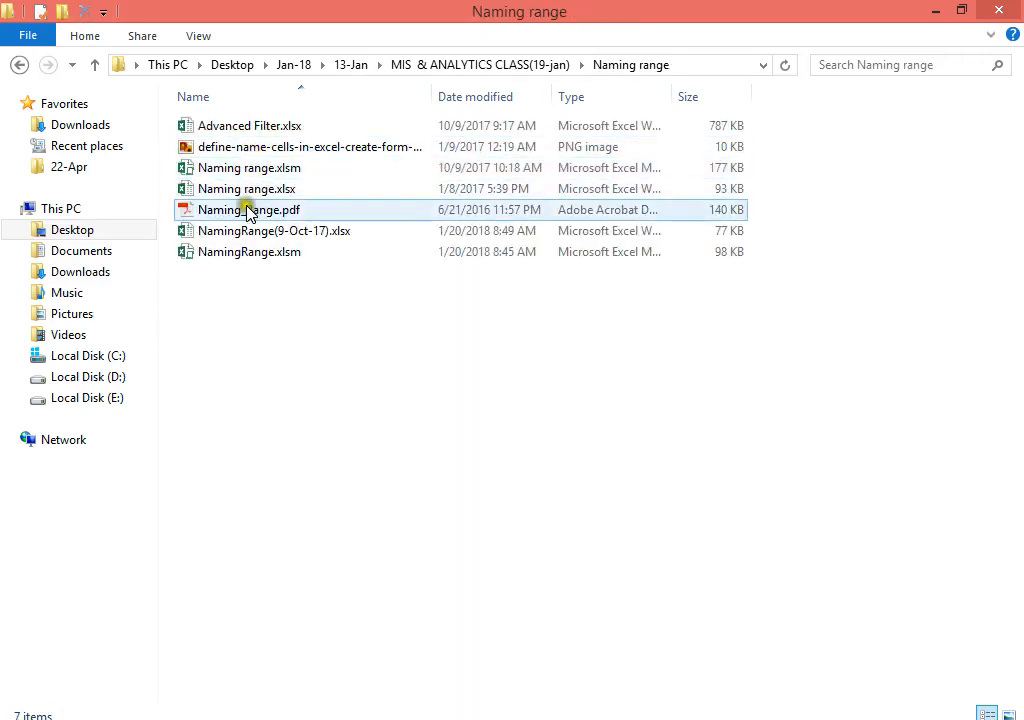
left_click(256, 236)
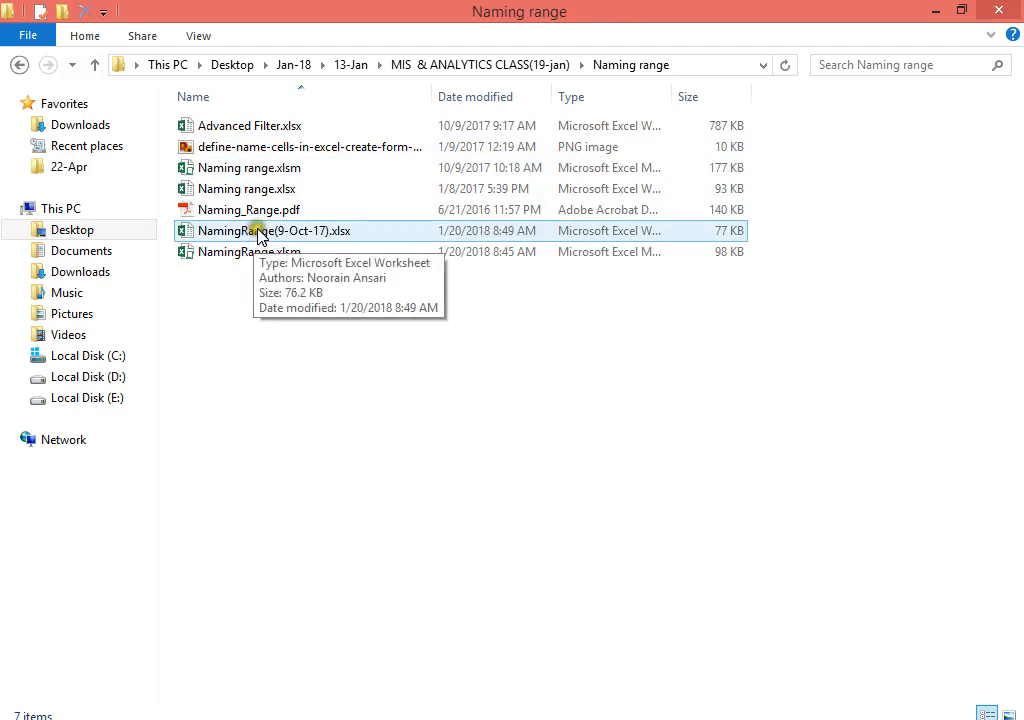
left_click(264, 253)
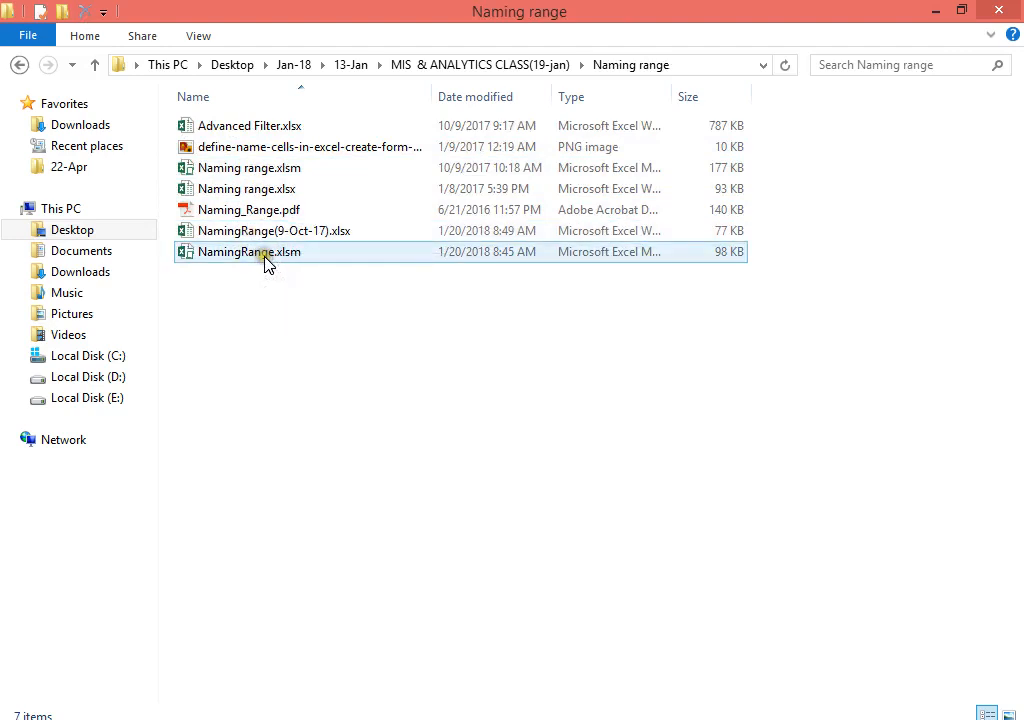
left_click(274, 234)
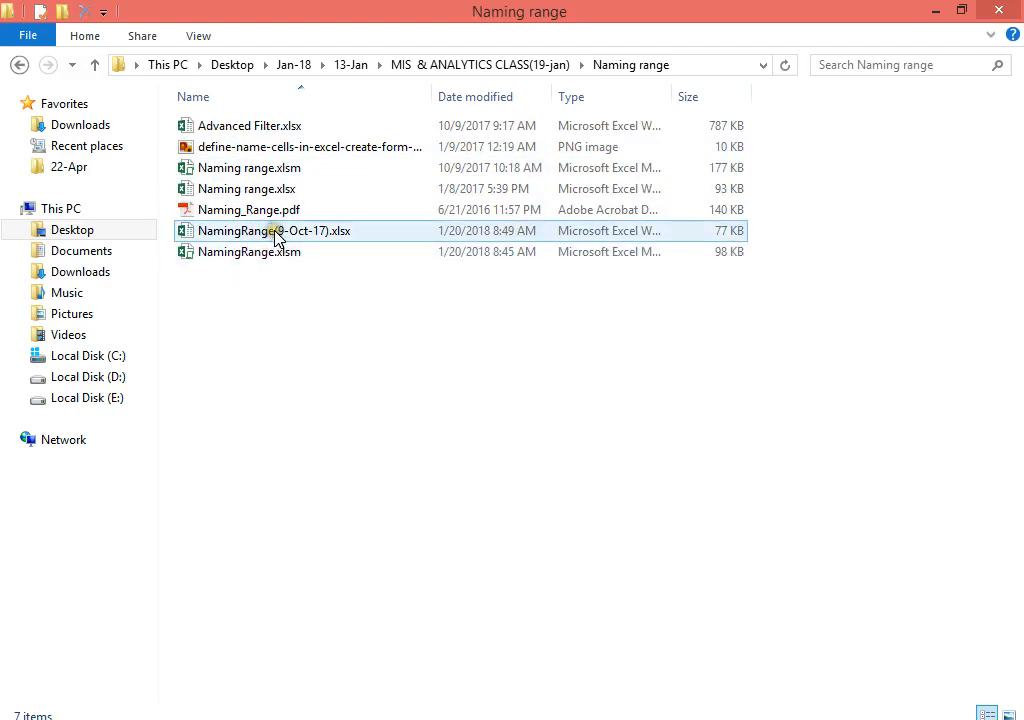
left_click(272, 250)
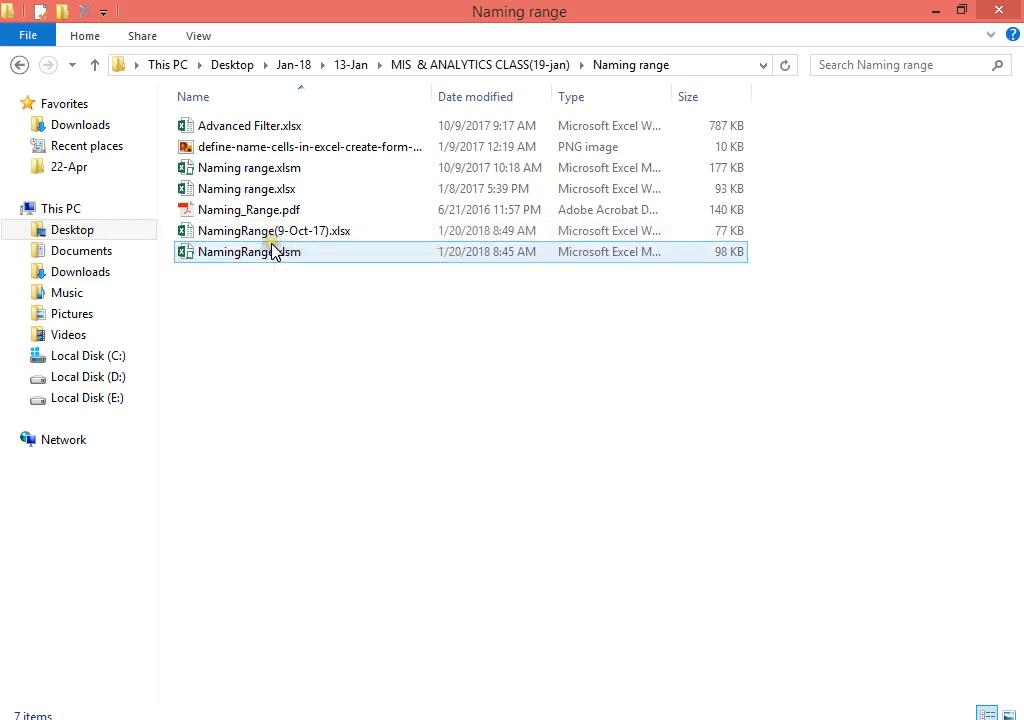
double_click(272, 251)
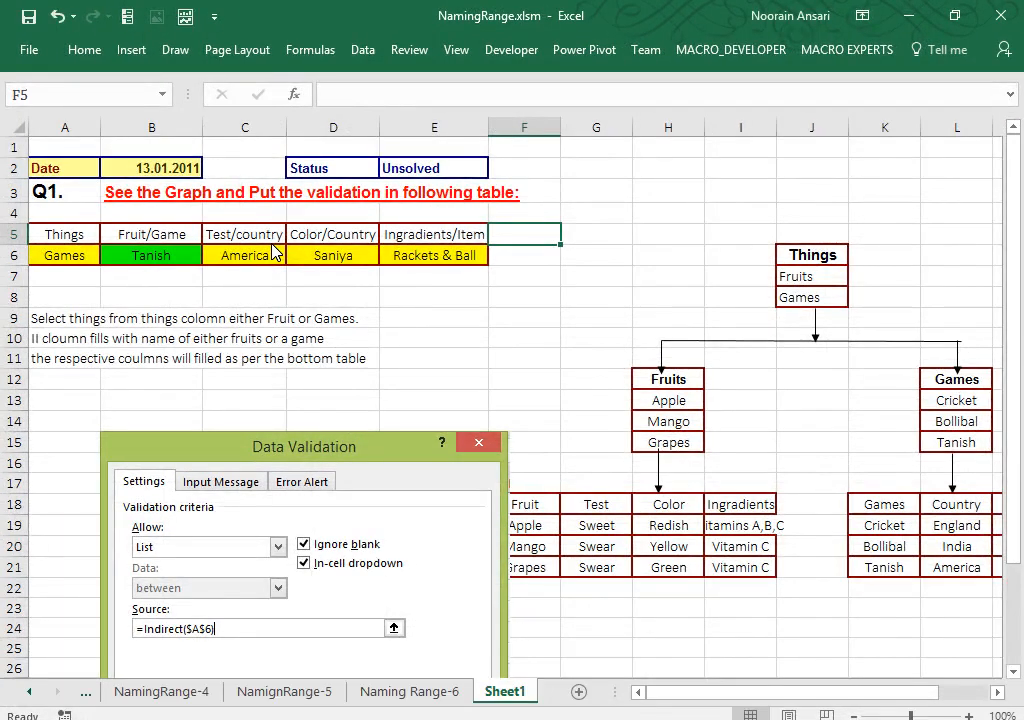
Step: Delete the validation dialog picture and copy the whole NamingRange.xlsm worksheet
left_click(307, 450)
key("Delete")
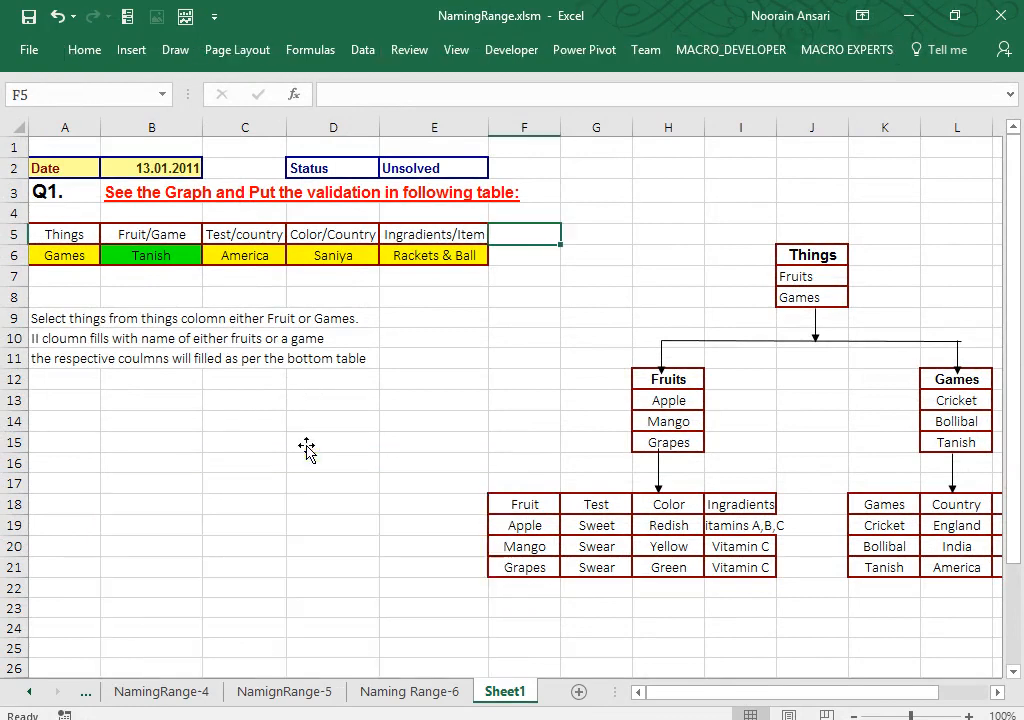
key("ctrl+a")
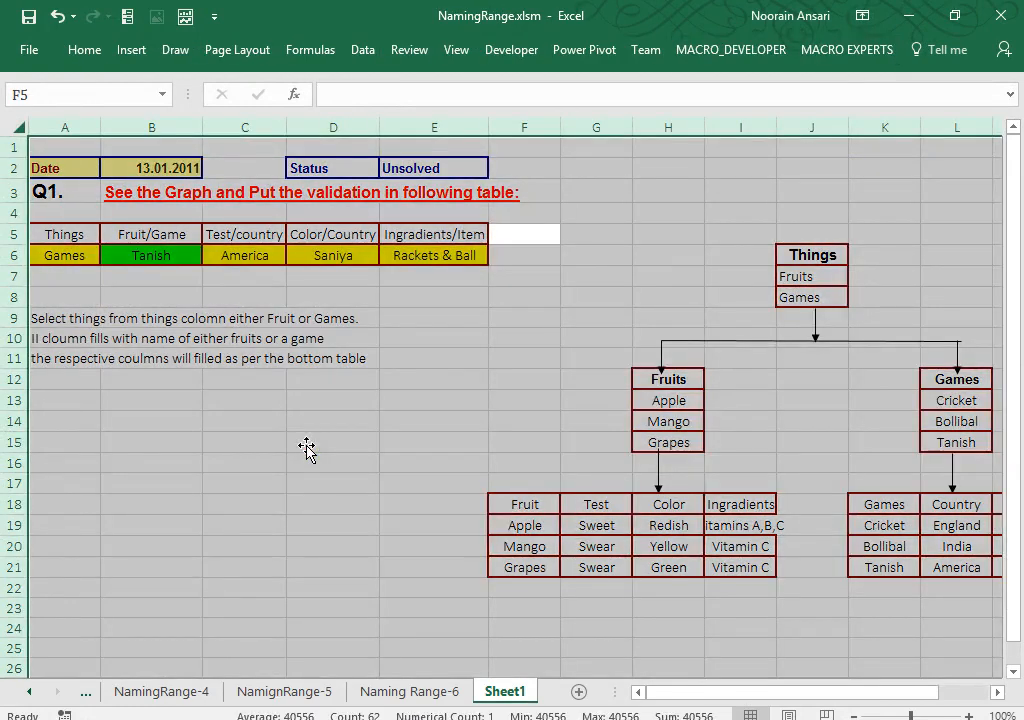
key("ctrl+c")
Step: Paste the exercise into Book1's HomeTask sheet at A1 and clear the answer rows A6:E7
key("ctrl+Tab")
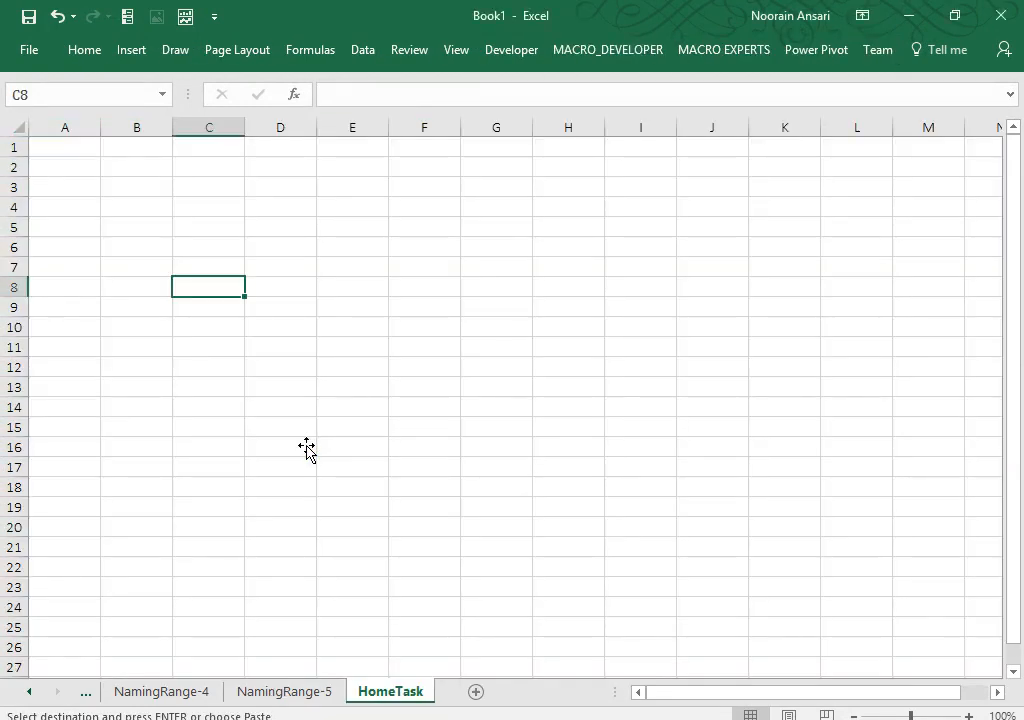
left_click(53, 145)
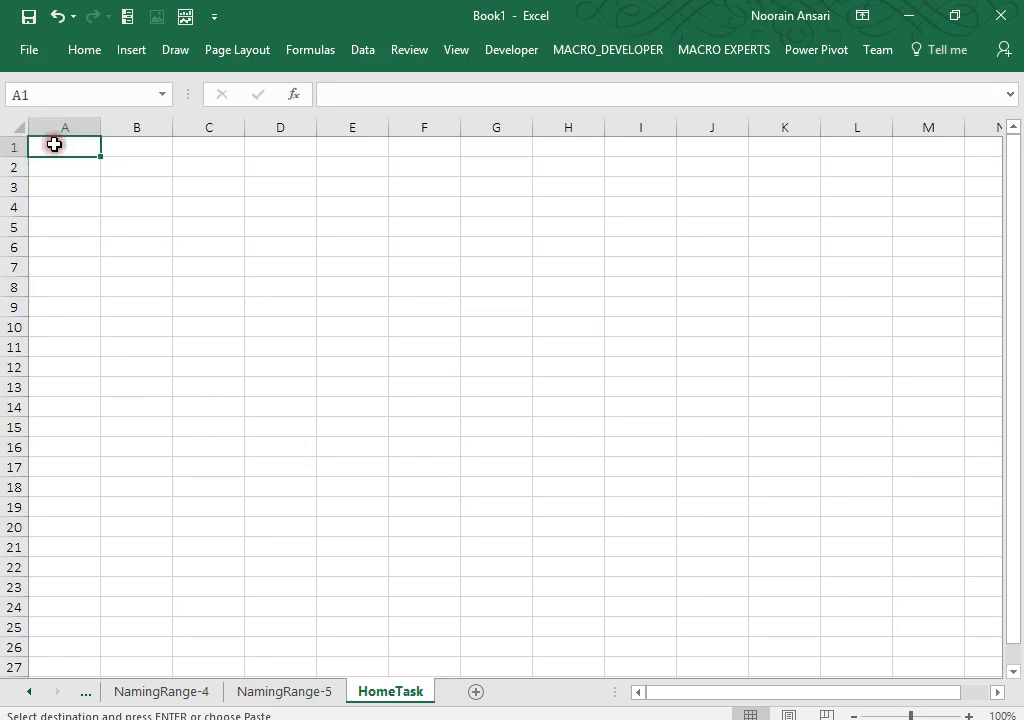
key("ctrl+v")
left_click(137, 458)
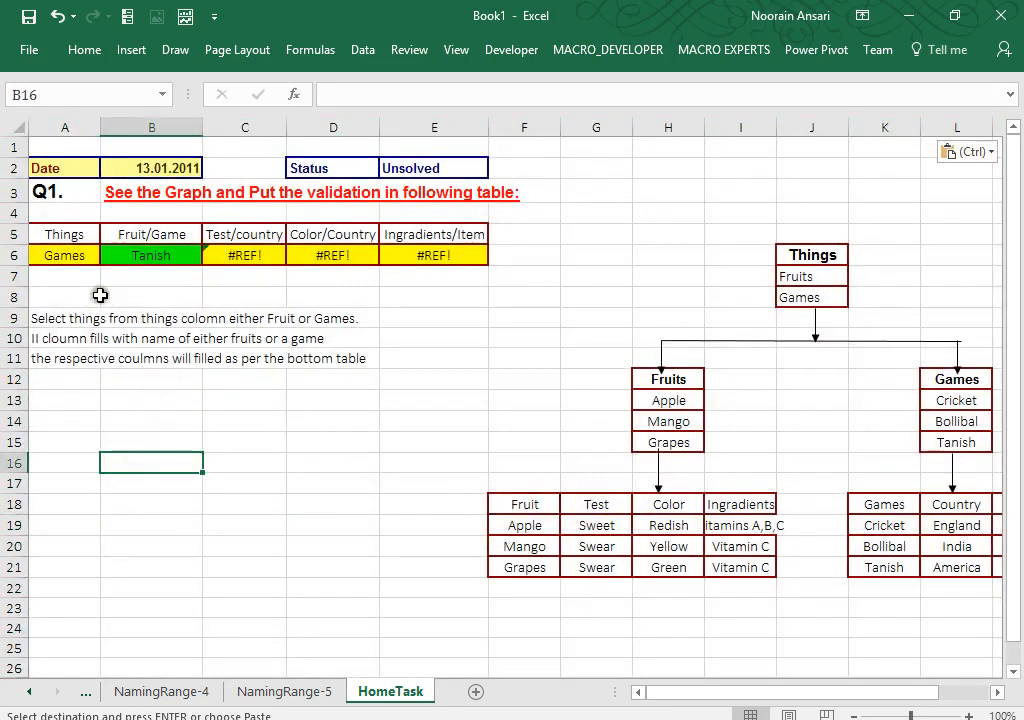
left_click(61, 275)
left_click_drag(61, 275, 430, 260)
key("Delete")
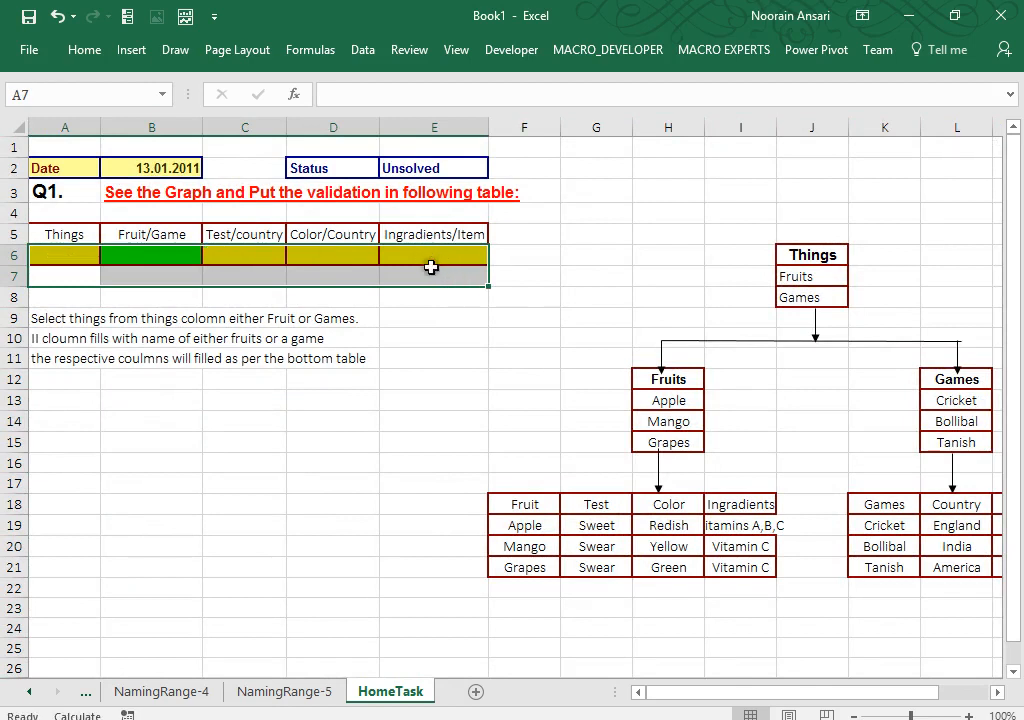
left_click(469, 338)
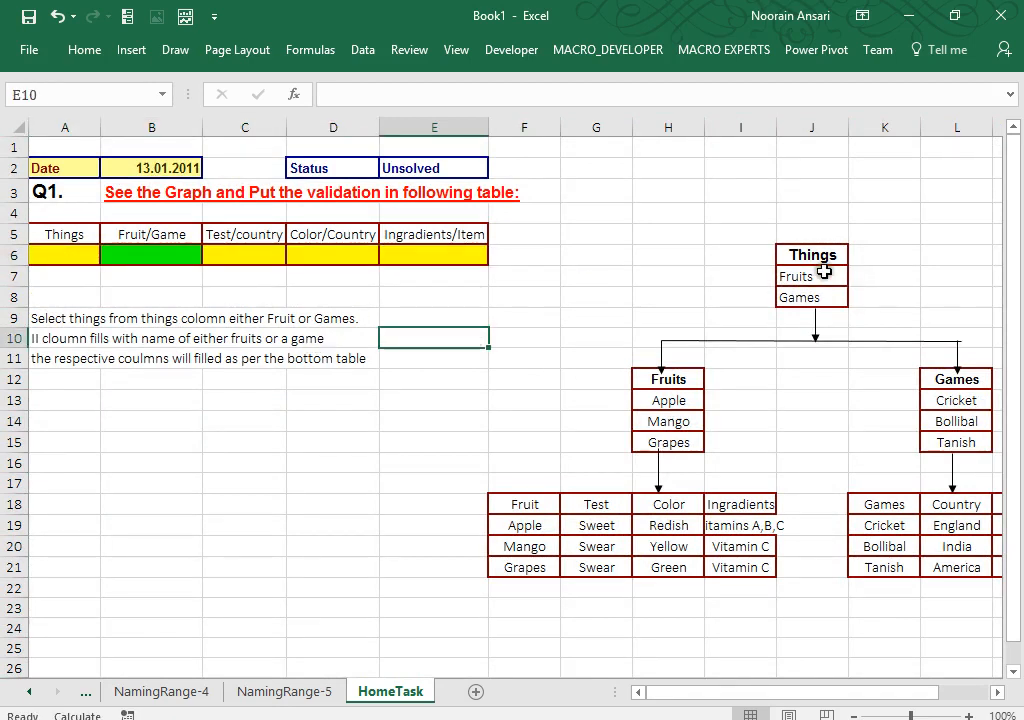
mouse_move(823, 274)
left_mouse_down()
mouse_move(837, 299)
mouse_move(823, 293)
left_mouse_up()
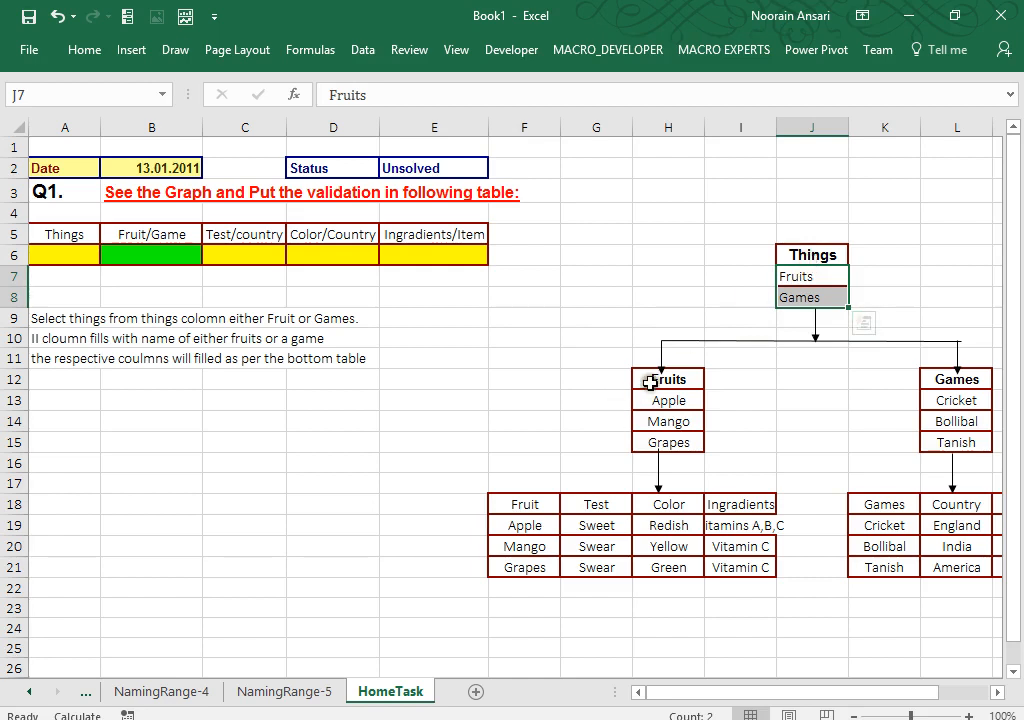
left_click_drag(672, 403, 670, 442)
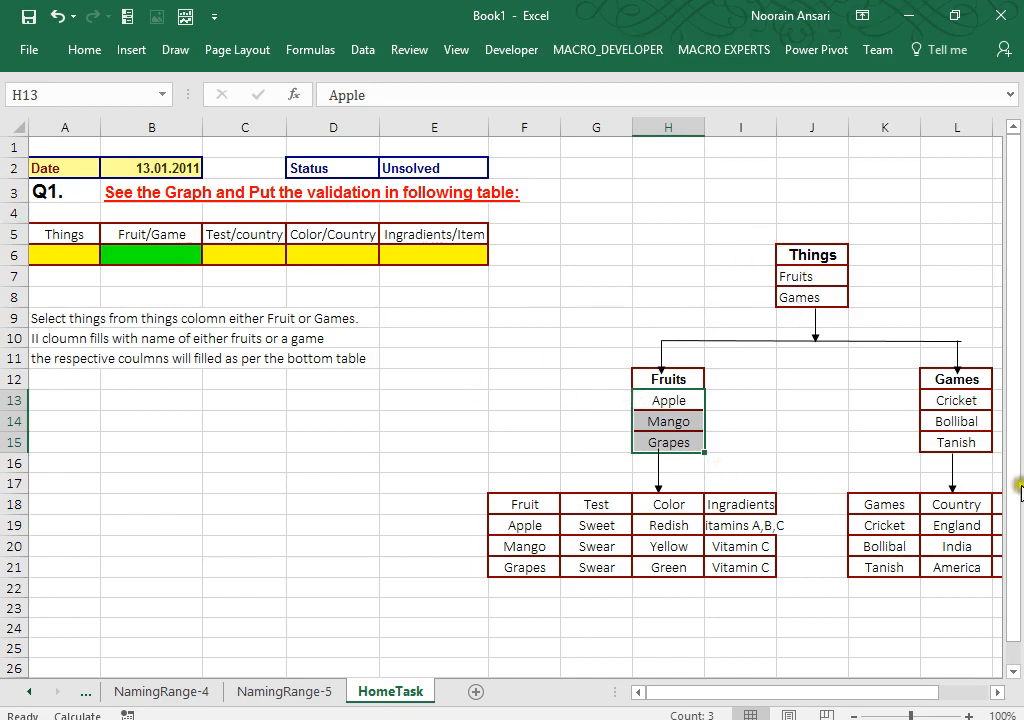
left_click_drag(956, 400, 960, 460)
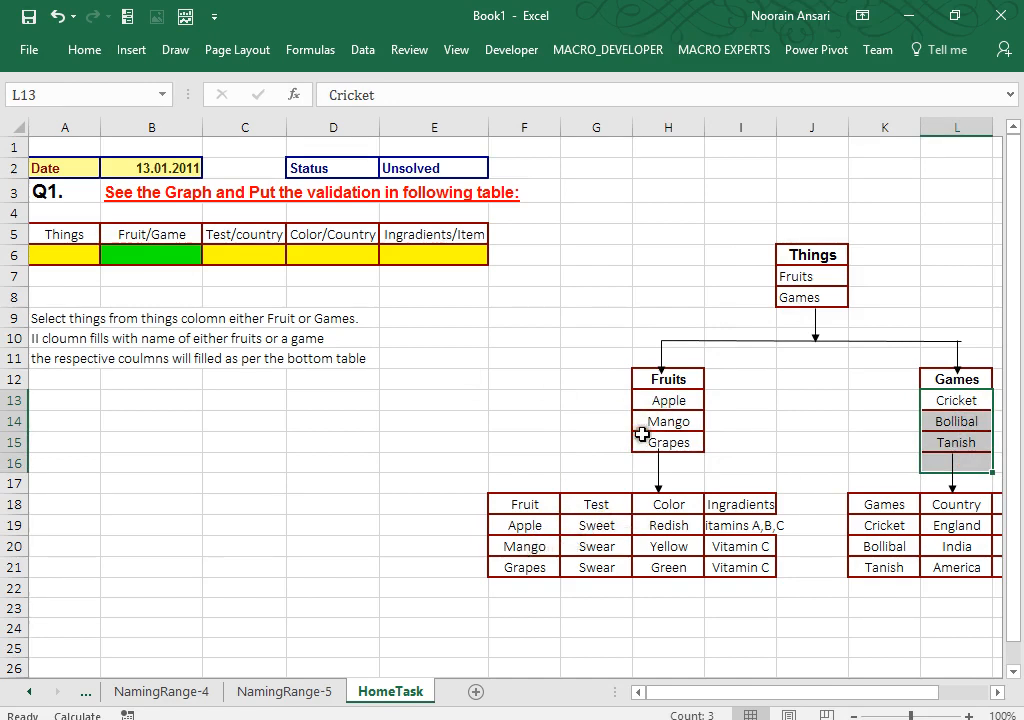
left_click(528, 524)
left_click_drag(590, 522, 741, 519)
left_click_drag(224, 256, 433, 255)
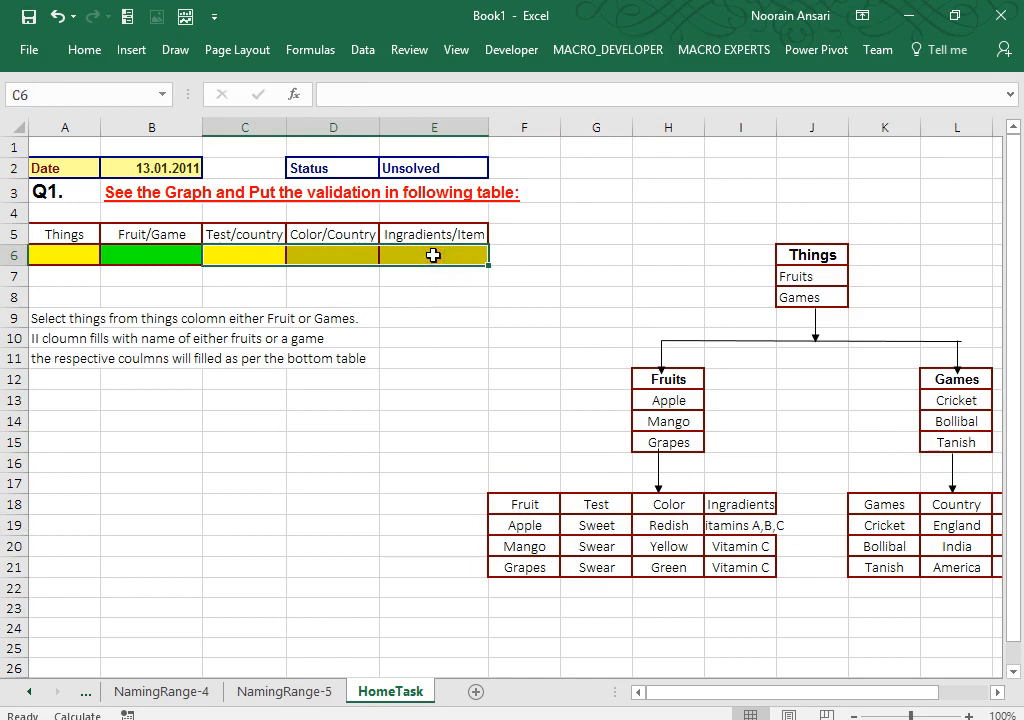
left_click(149, 245)
left_click_drag(224, 254, 428, 247)
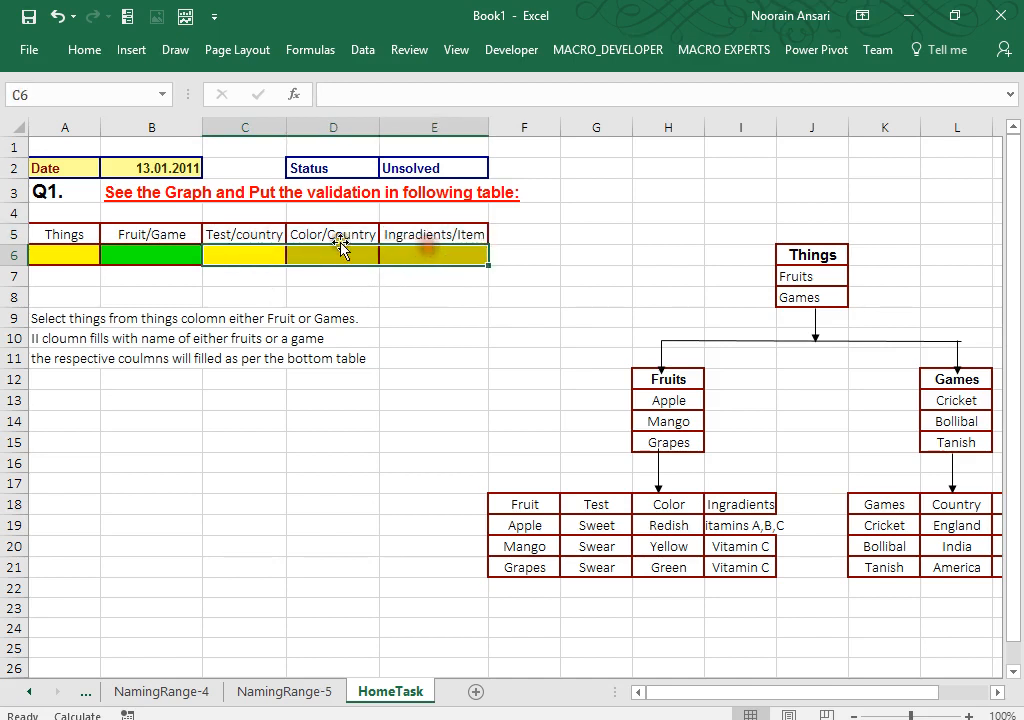
left_click(152, 247)
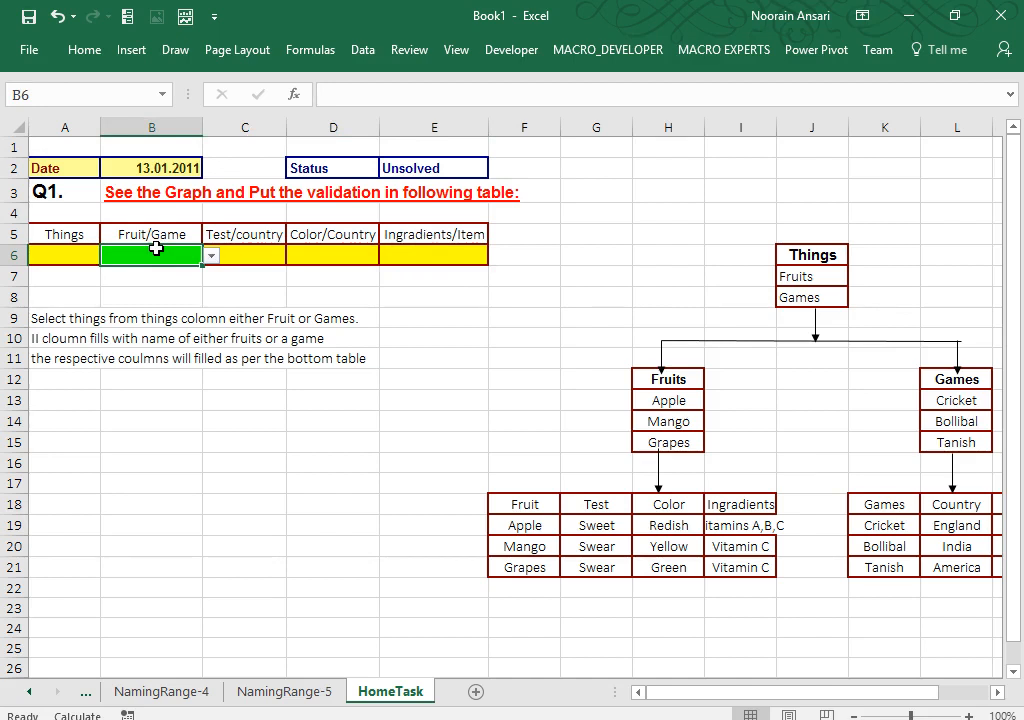
Step: Bring up the full Save As dialog via File > Save As > This PC, showing Documents
left_click(32, 49)
left_click(64, 238)
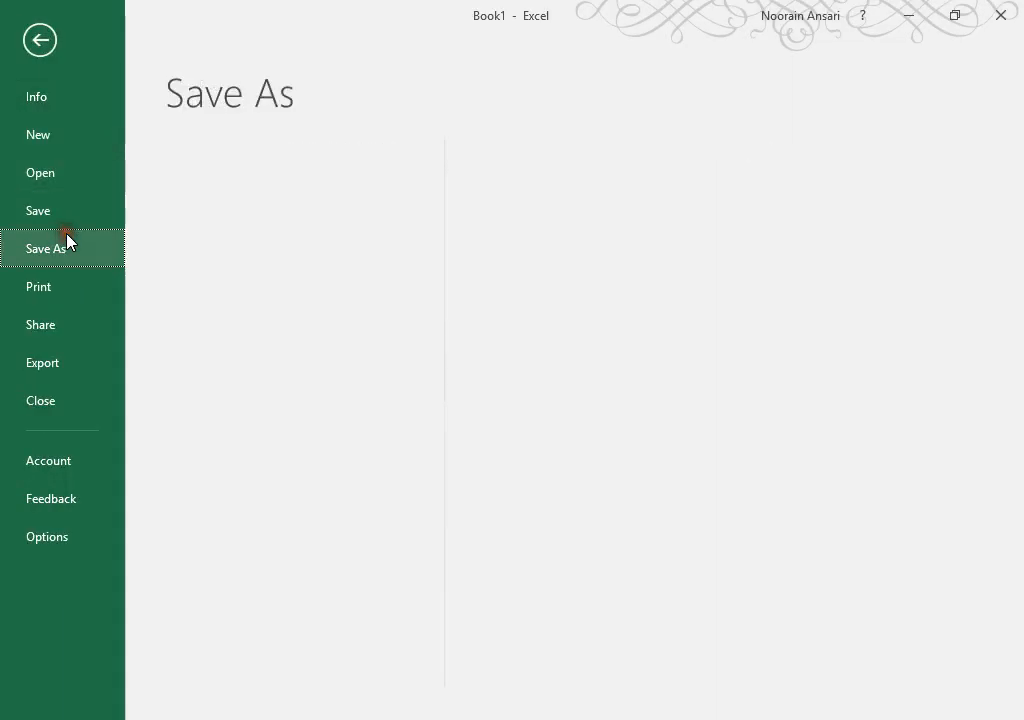
double_click(212, 286)
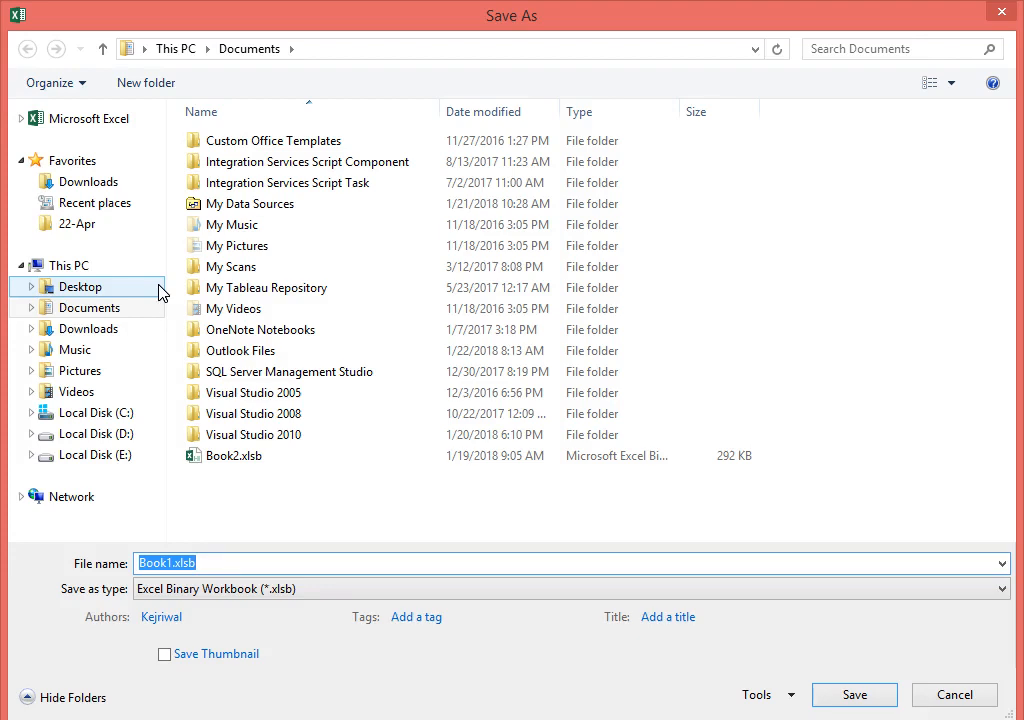
Step: Create and open a new 22-Jan folder in Desktop-(20-Jan) > MIS & ANALYTICS GROUP > Jan
left_click(93, 291)
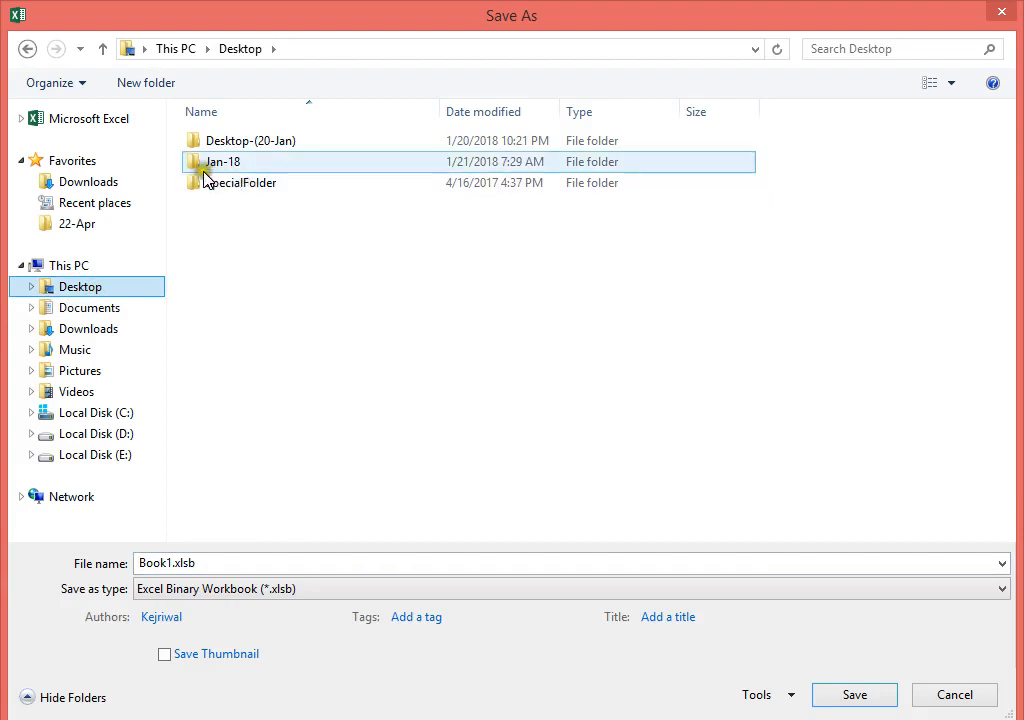
double_click(263, 146)
double_click(276, 266)
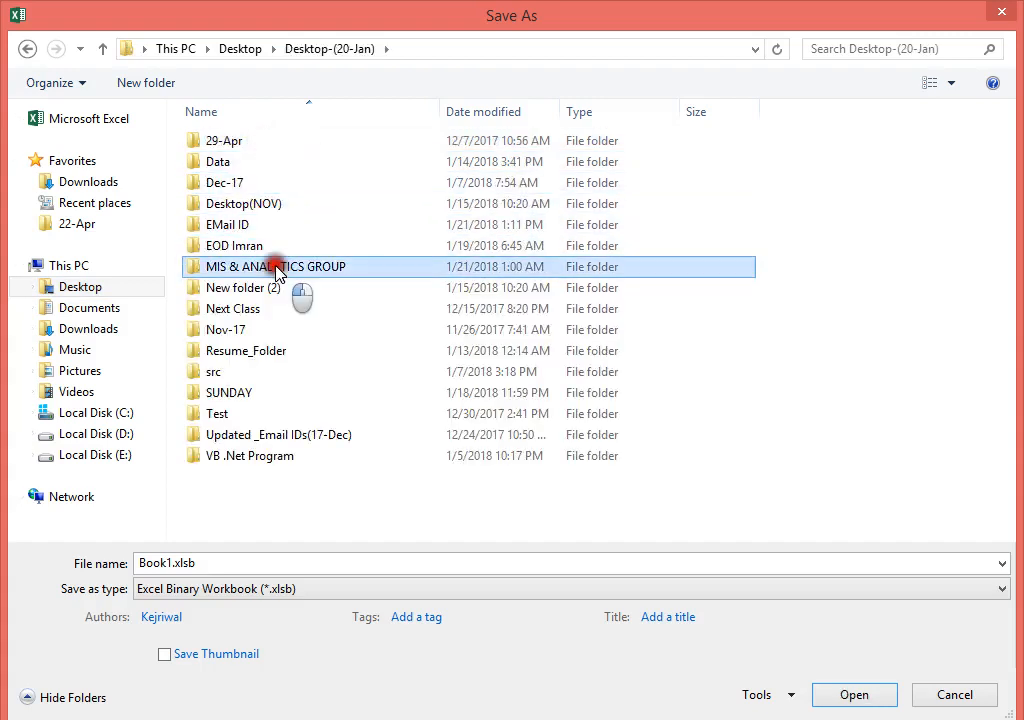
double_click(219, 142)
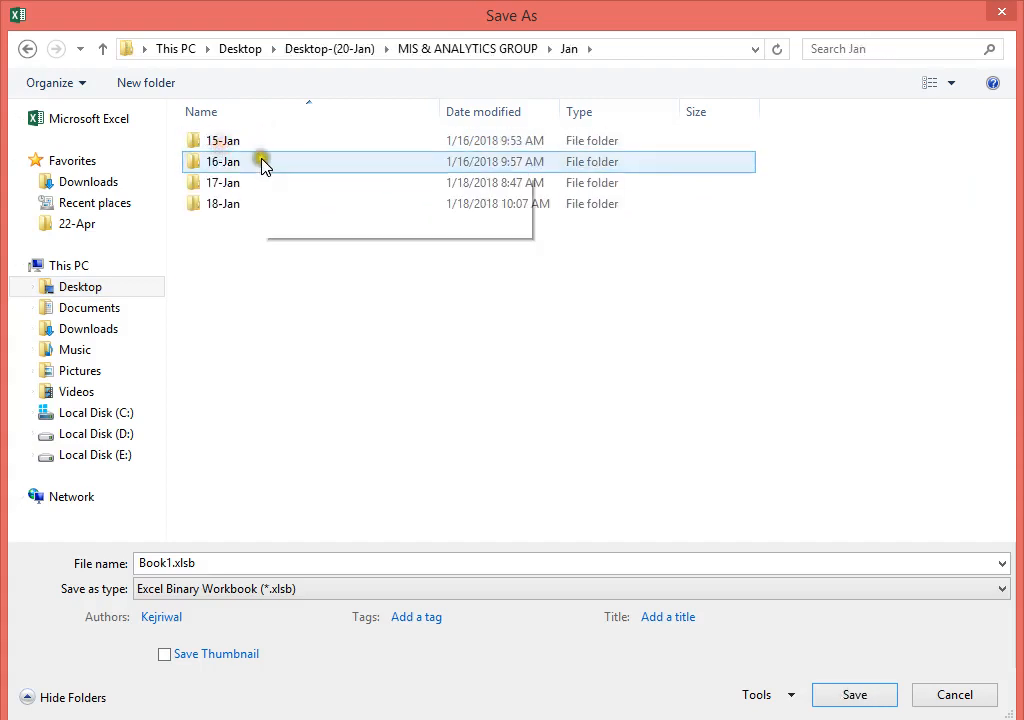
right_click(194, 248)
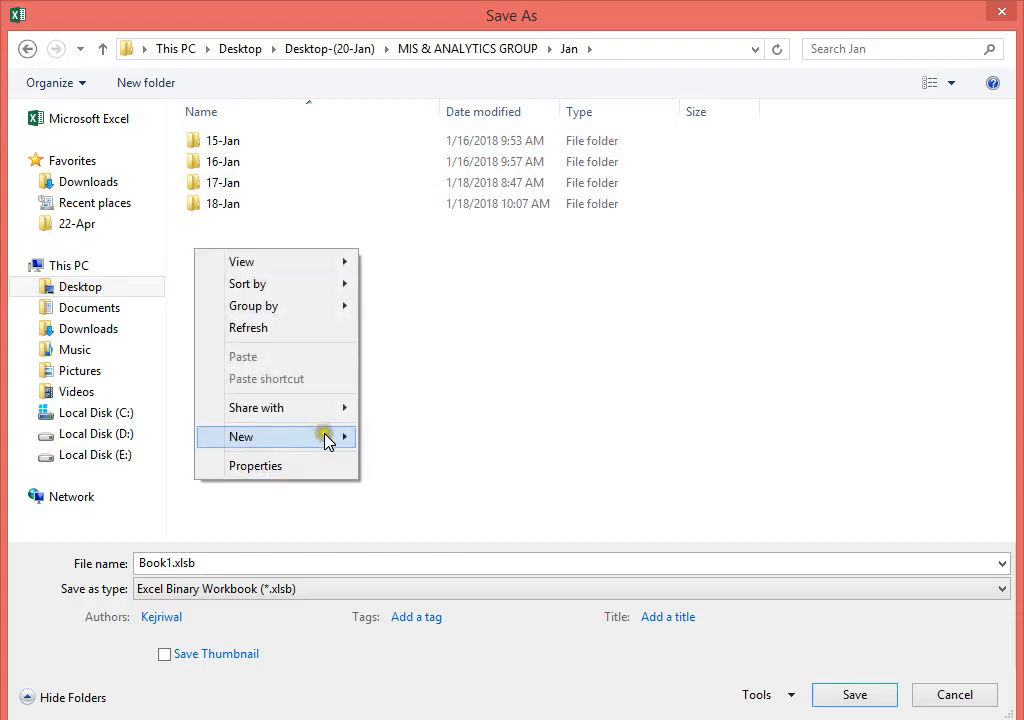
mouse_move(352, 441)
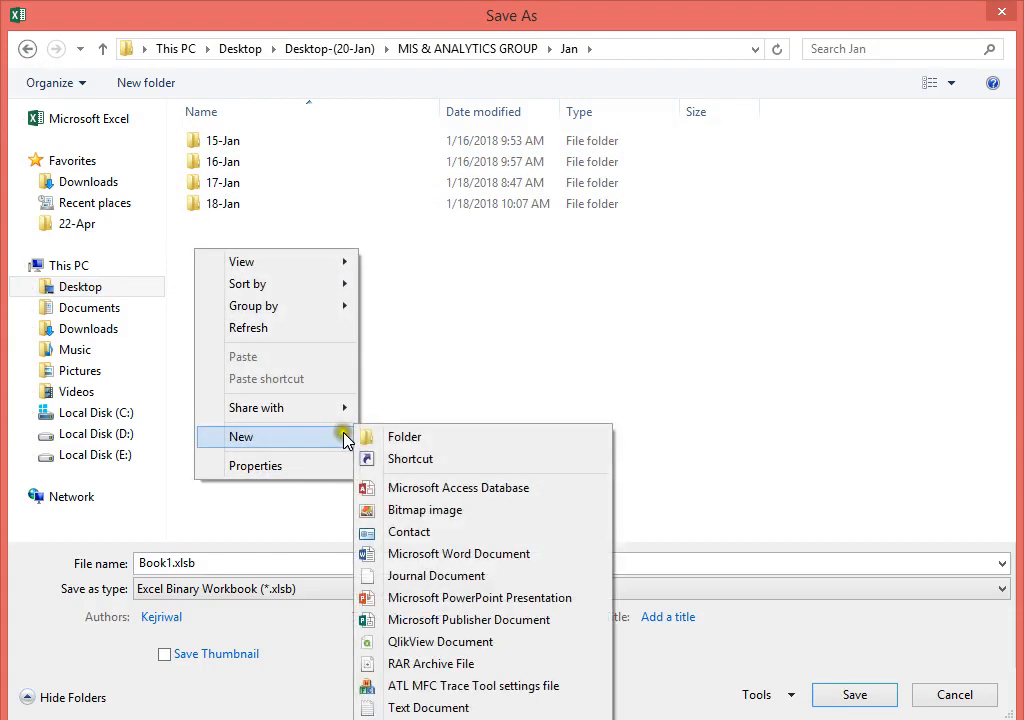
left_click(395, 441)
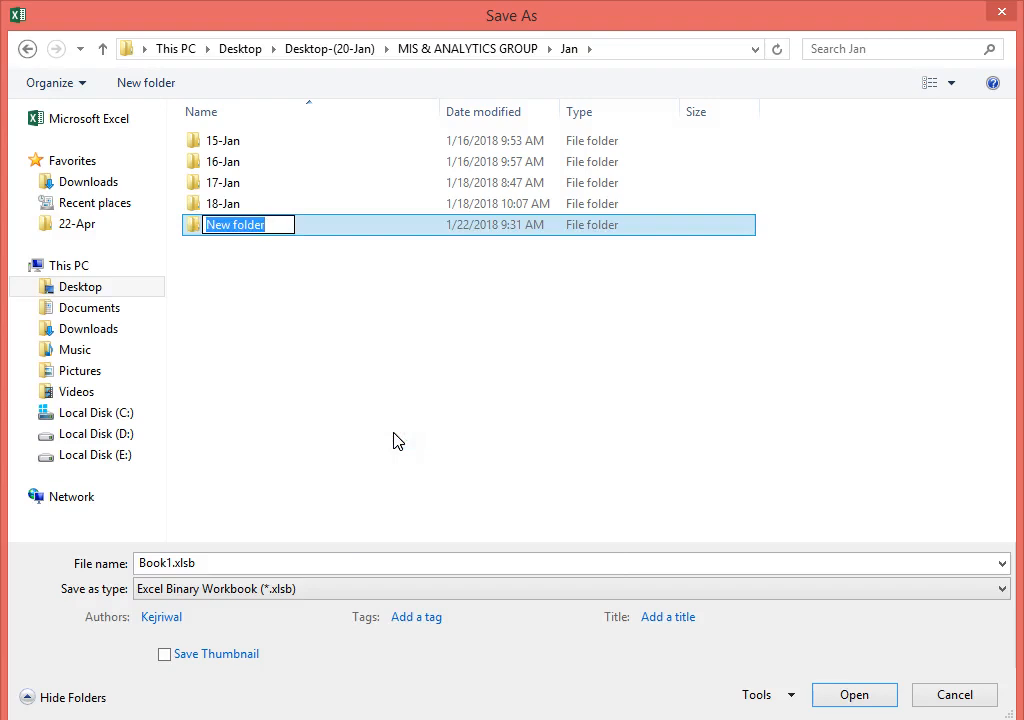
type("22-")
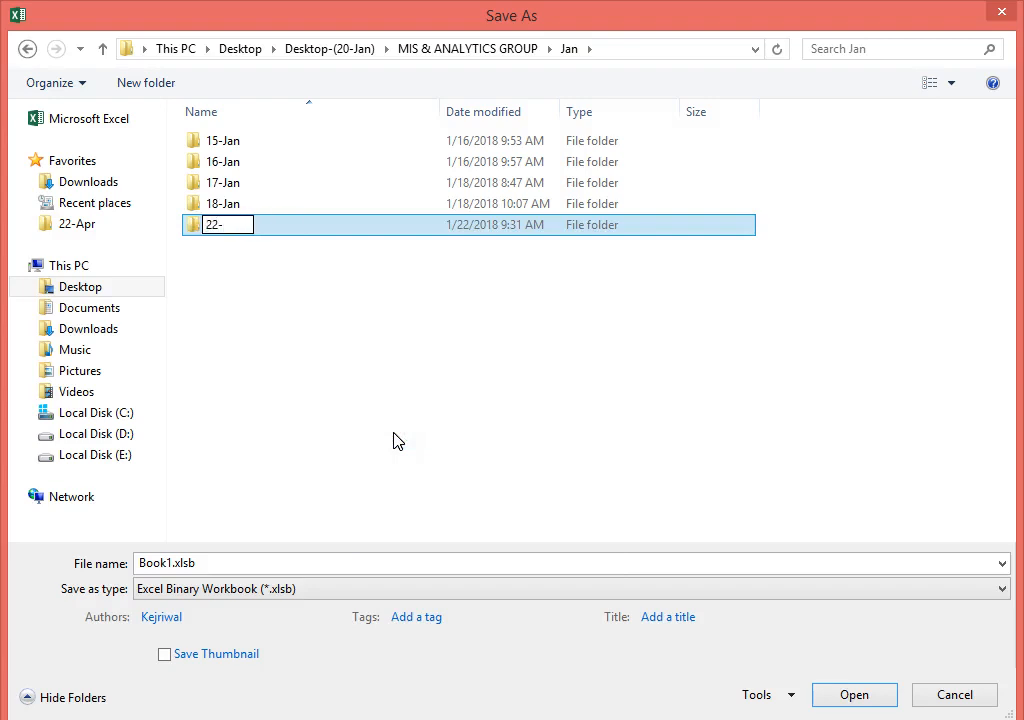
type("Jan")
left_click(195, 228)
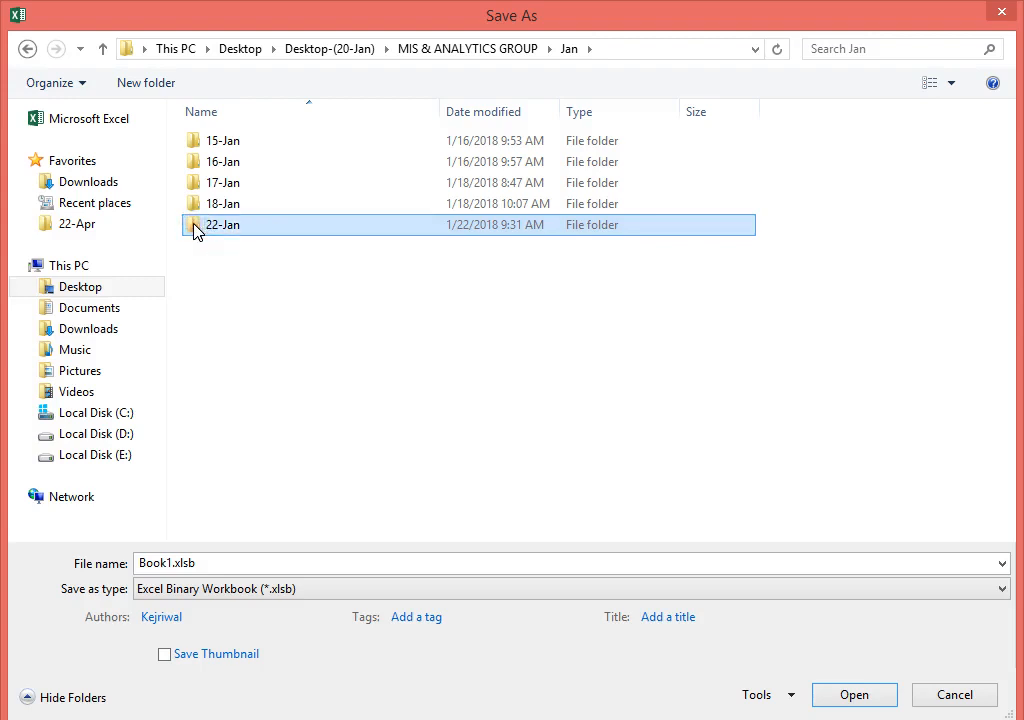
double_click(196, 229)
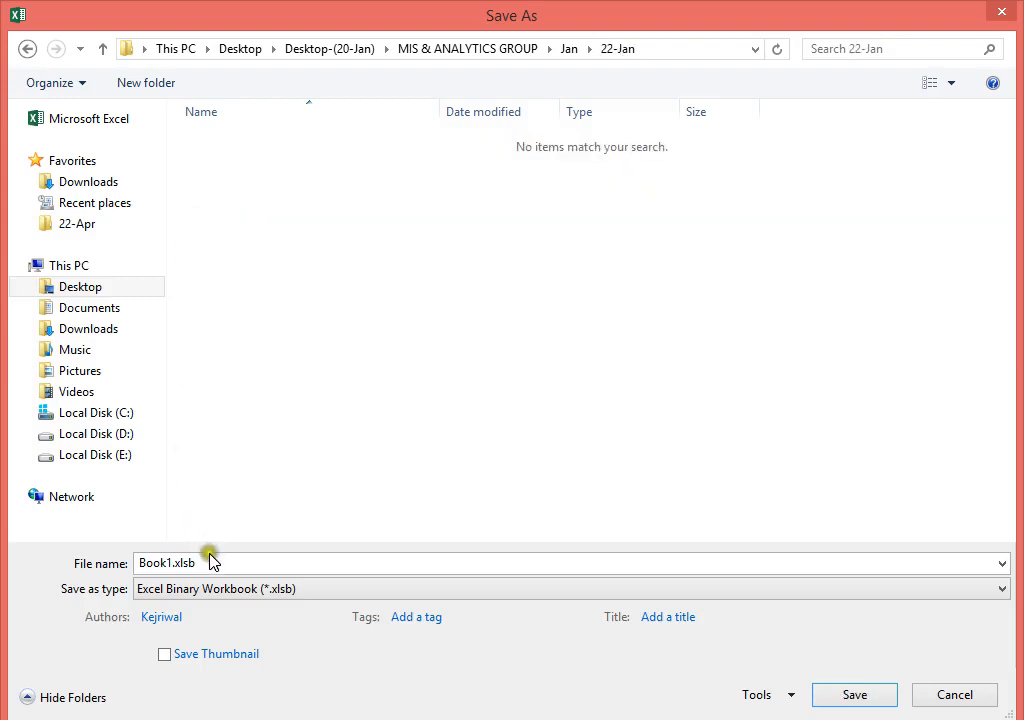
Step: Save the workbook there as macro-enabled NamingRange(22-Jan).xlsm, then close it
left_click(202, 590)
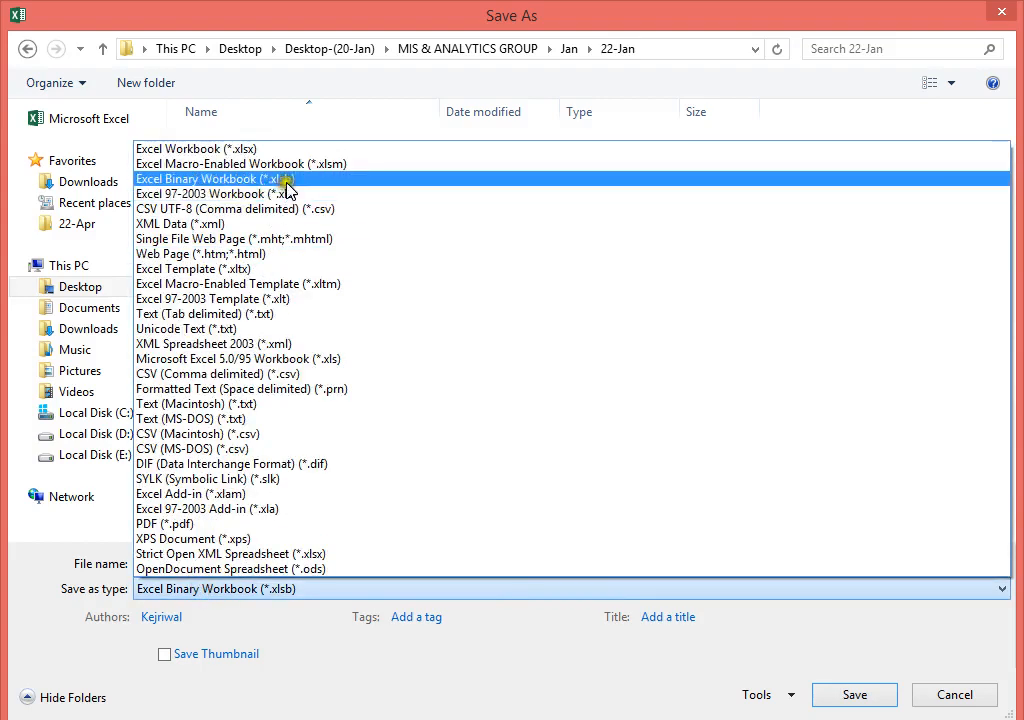
left_click(298, 166)
double_click(174, 562)
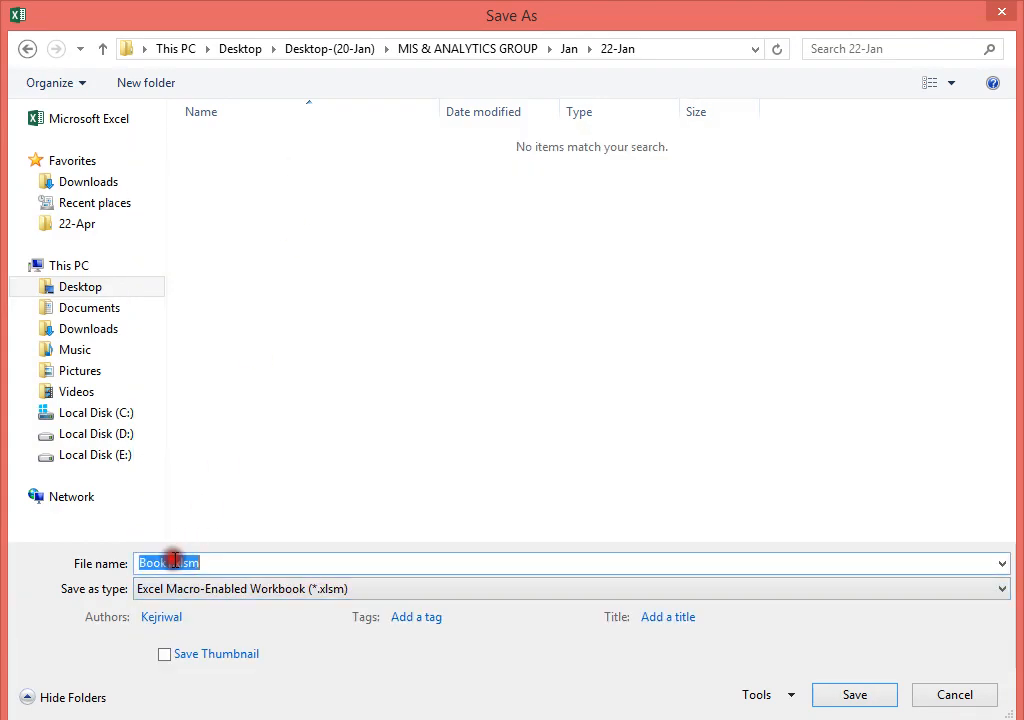
type("Nam")
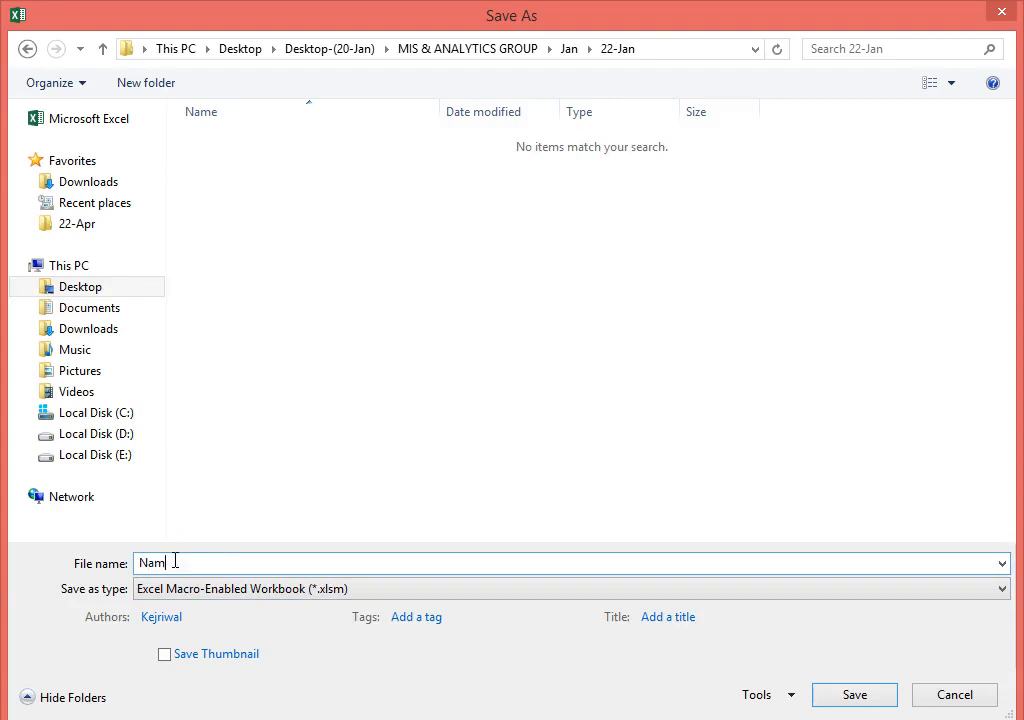
type("ingRange")
key("Return")
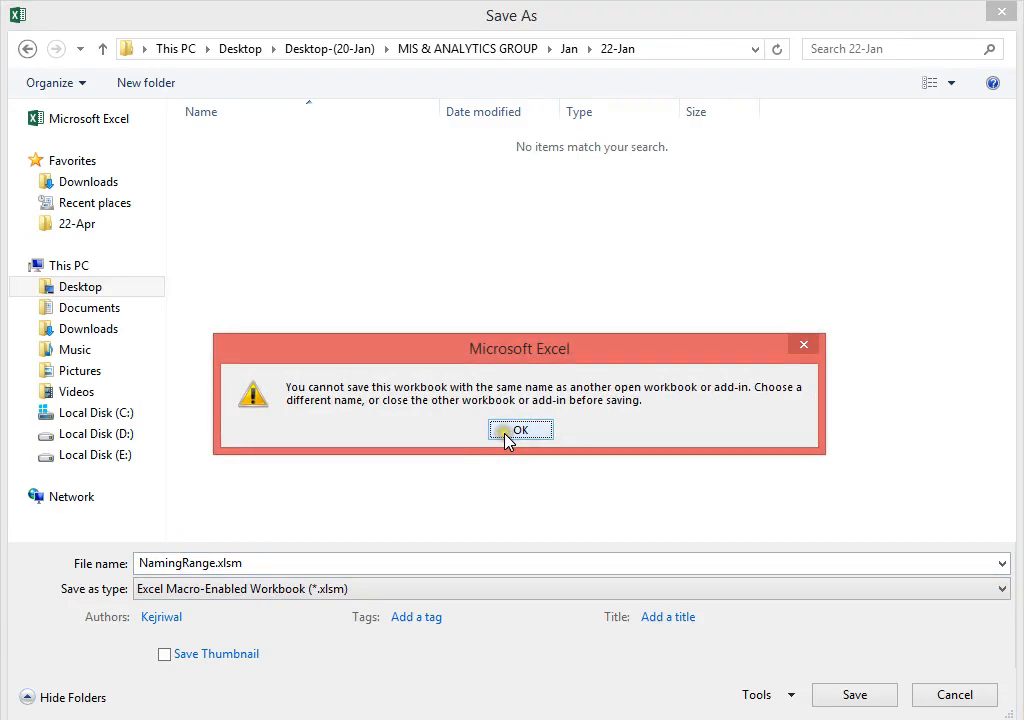
left_click(507, 438)
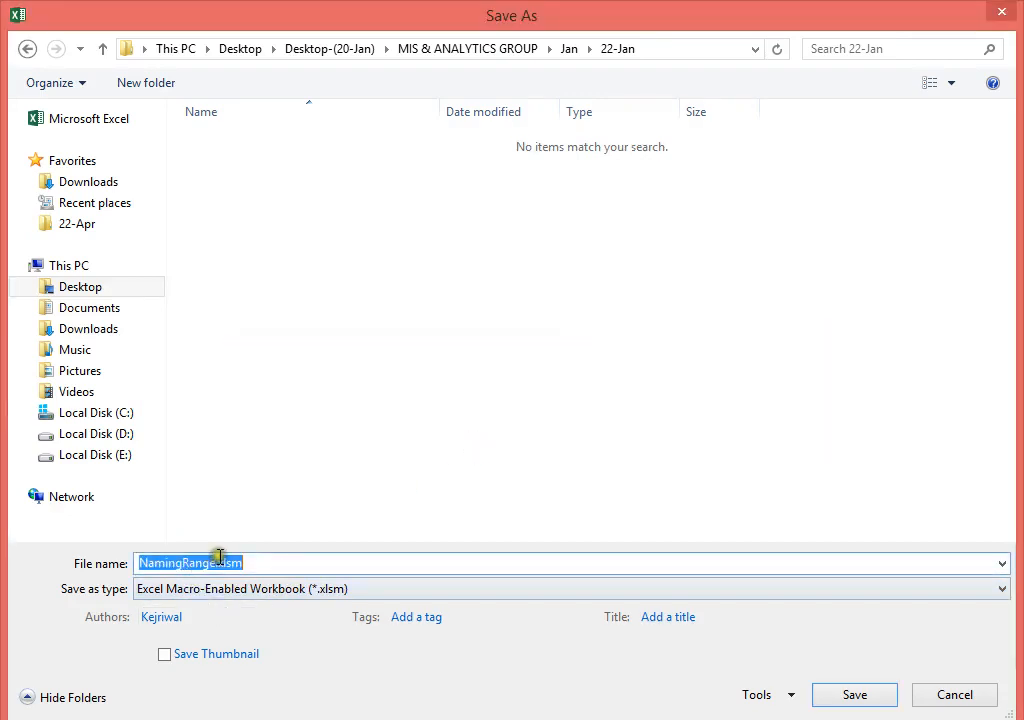
left_click(217, 562)
type("(")
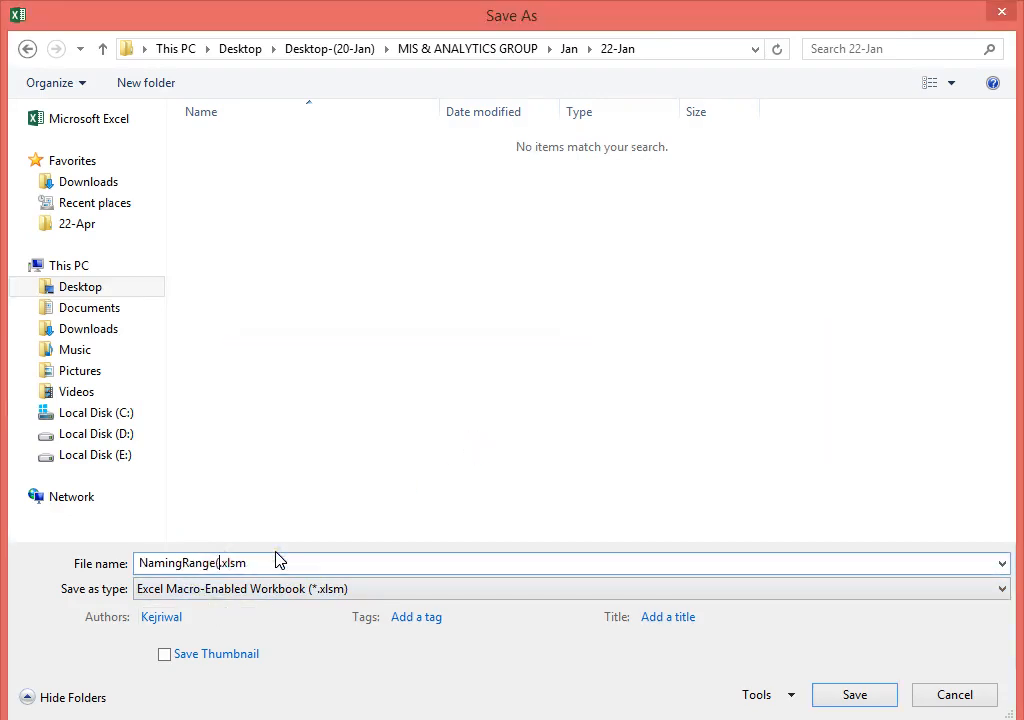
type("22-Jan")
type(")")
key("Return")
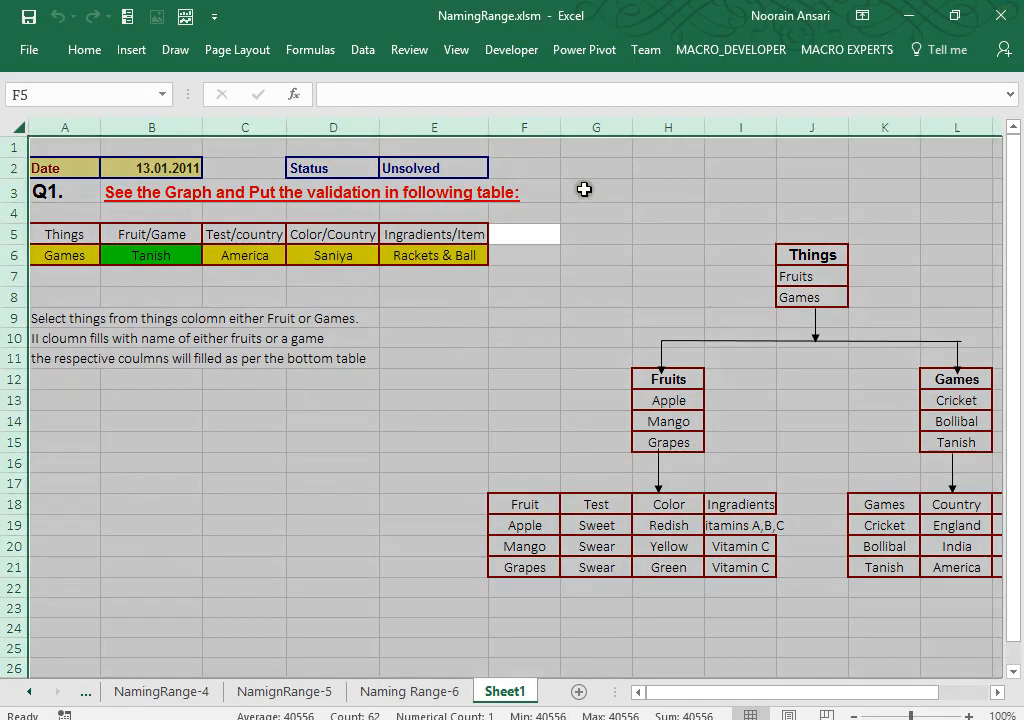
left_click(997, 18)
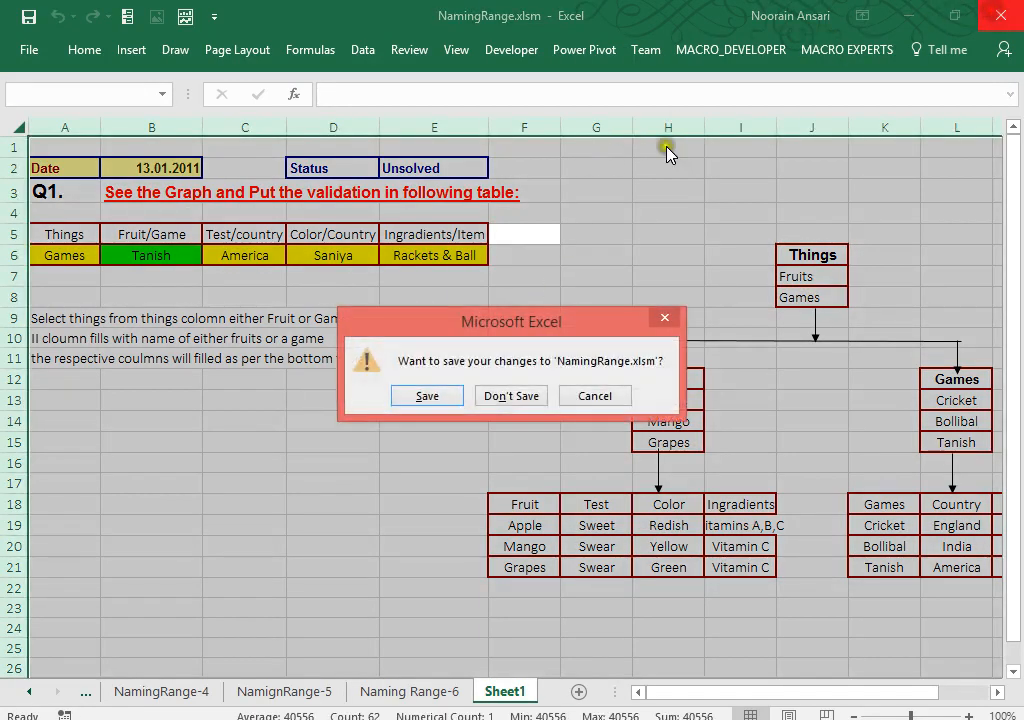
Step: Close NamingRange.xlsm without saving and relaunch Excel with a new blank workbook
left_click(522, 394)
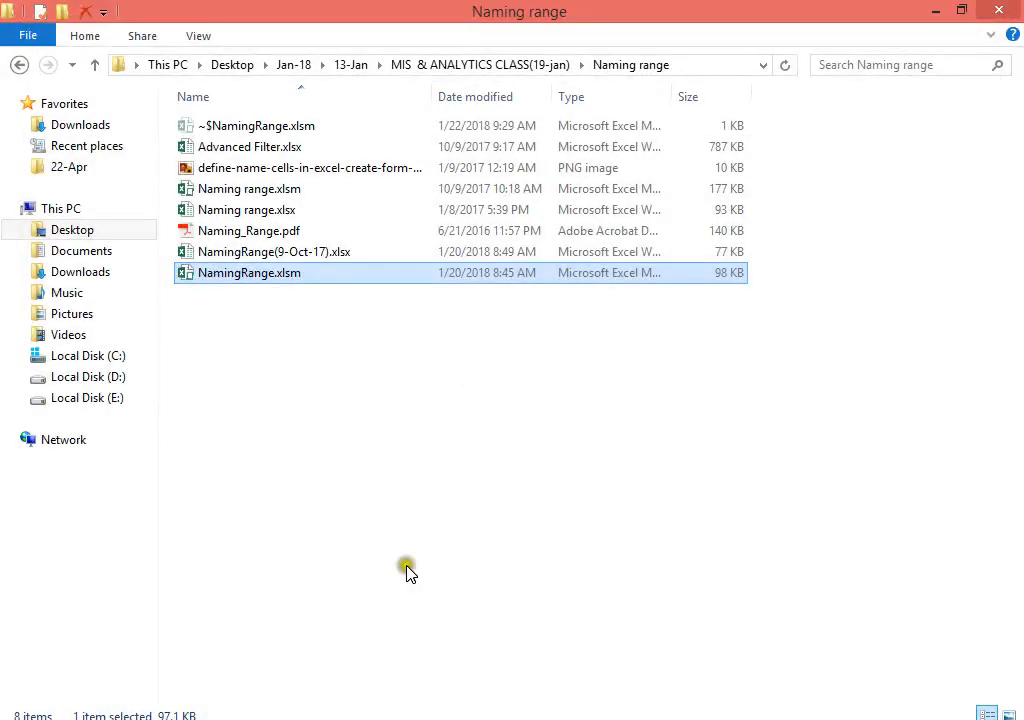
key("super+r")
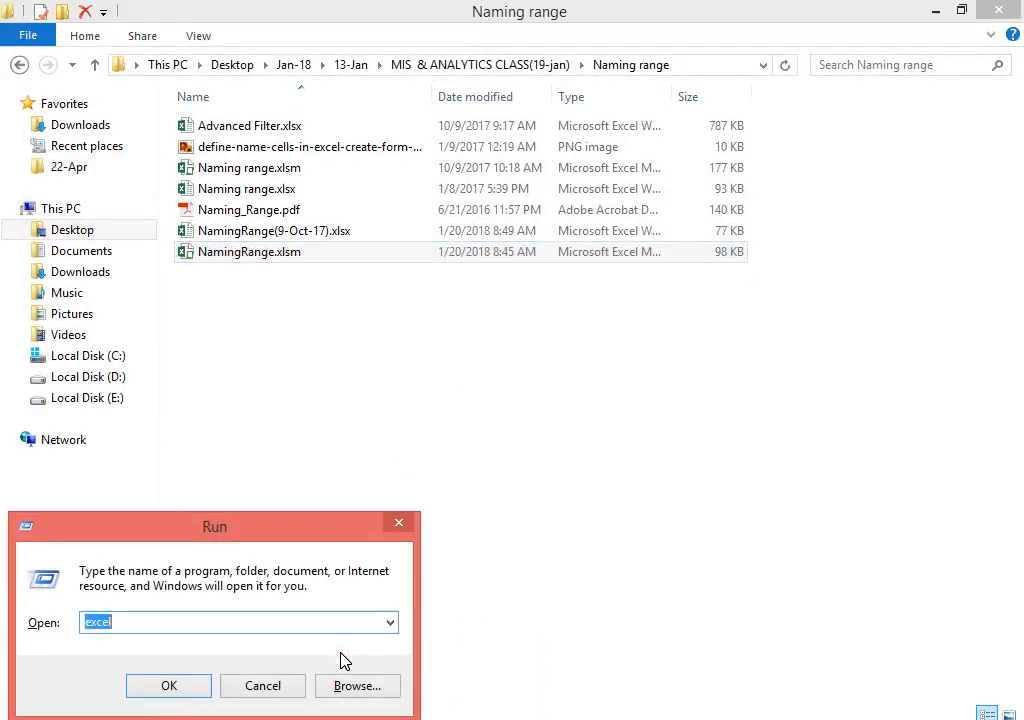
type("excel")
key("Return")
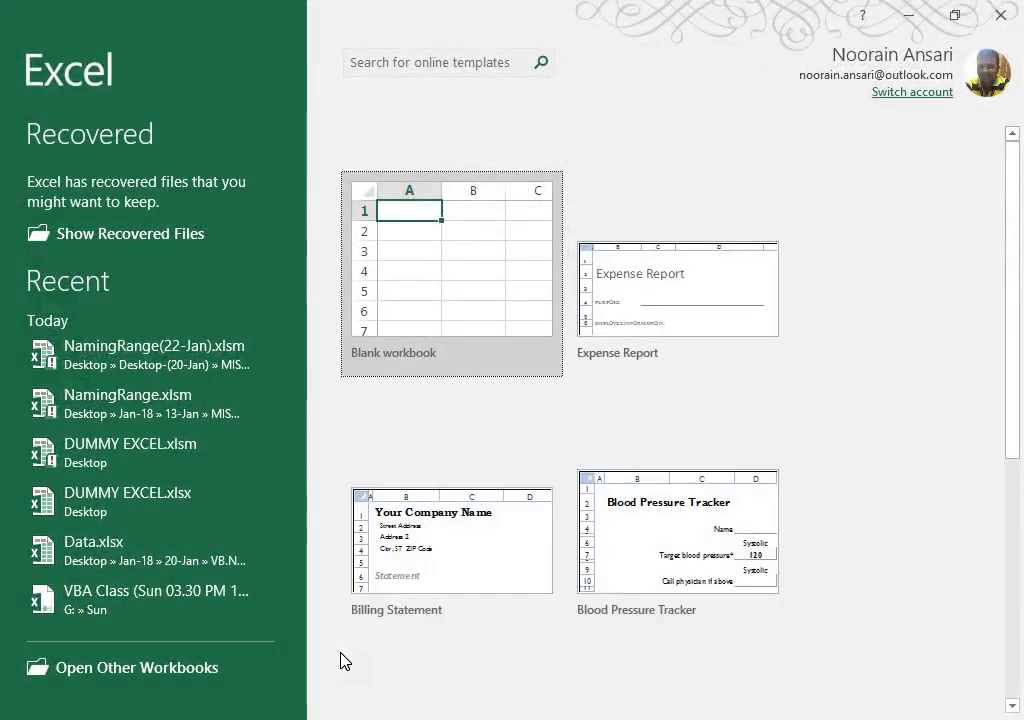
left_click(407, 213)
left_click(407, 213)
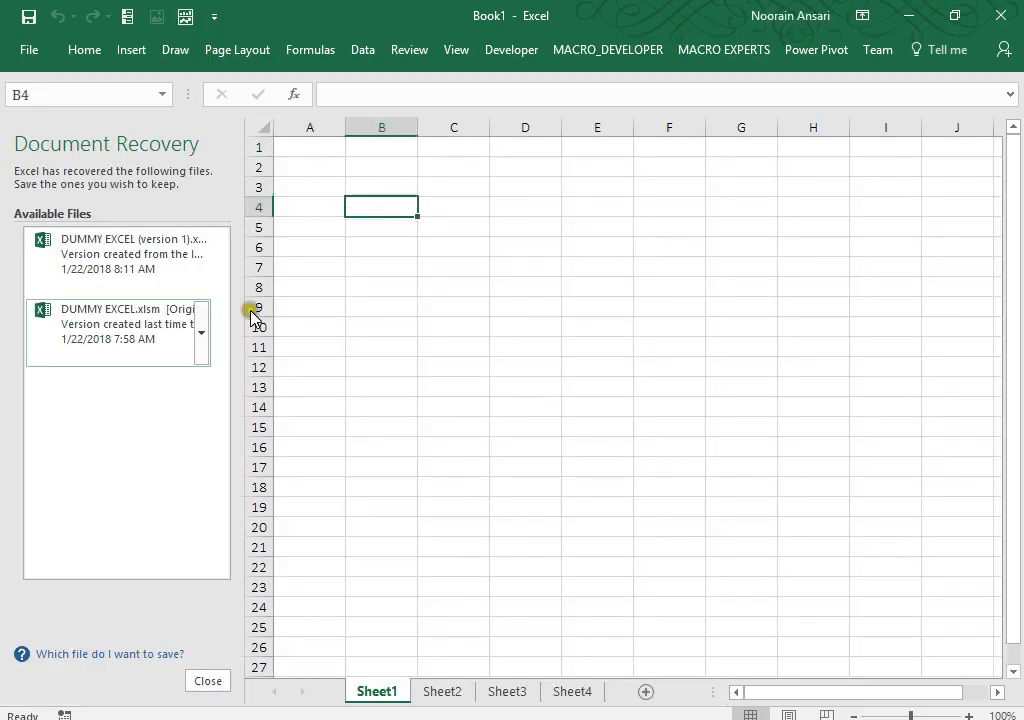
Step: Dismiss the Document Recovery pane, keeping the recovered files to view later
left_click(206, 680)
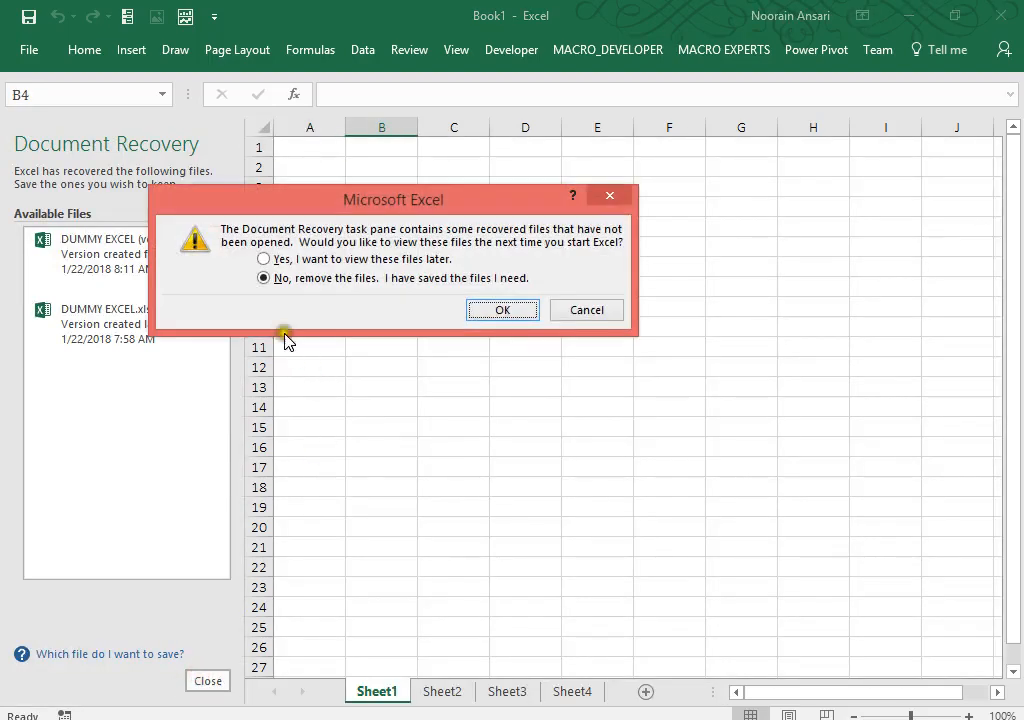
left_click(265, 258)
left_click(503, 310)
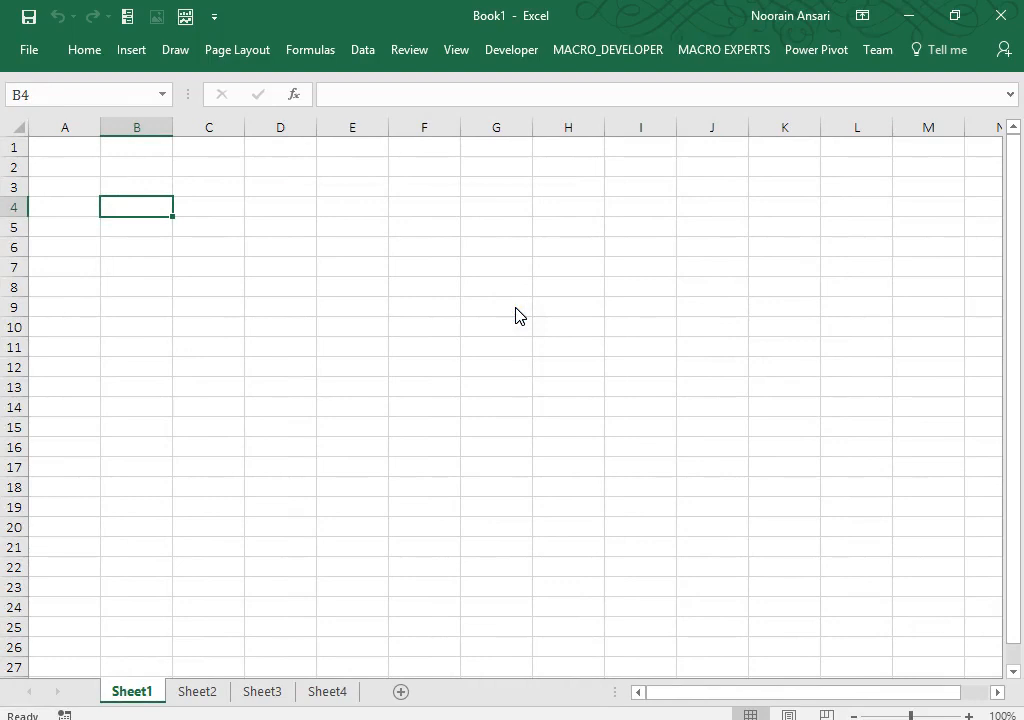
right_click(309, 180)
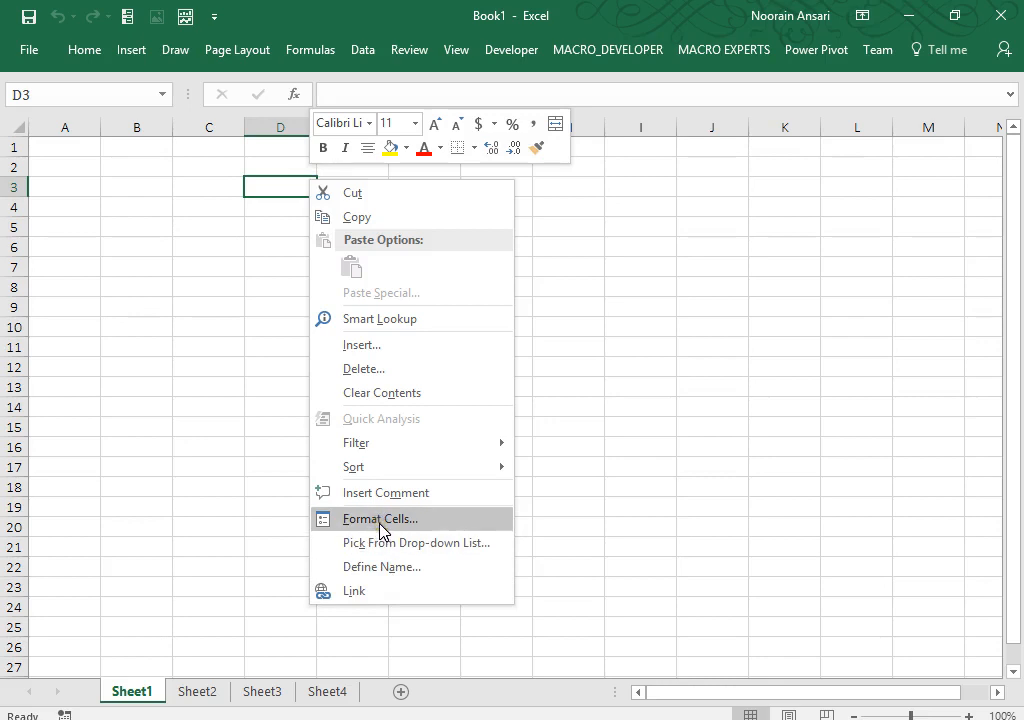
Step: Merge and centre D1:J3 and enter the heading FORMAT CELL
left_click(634, 344)
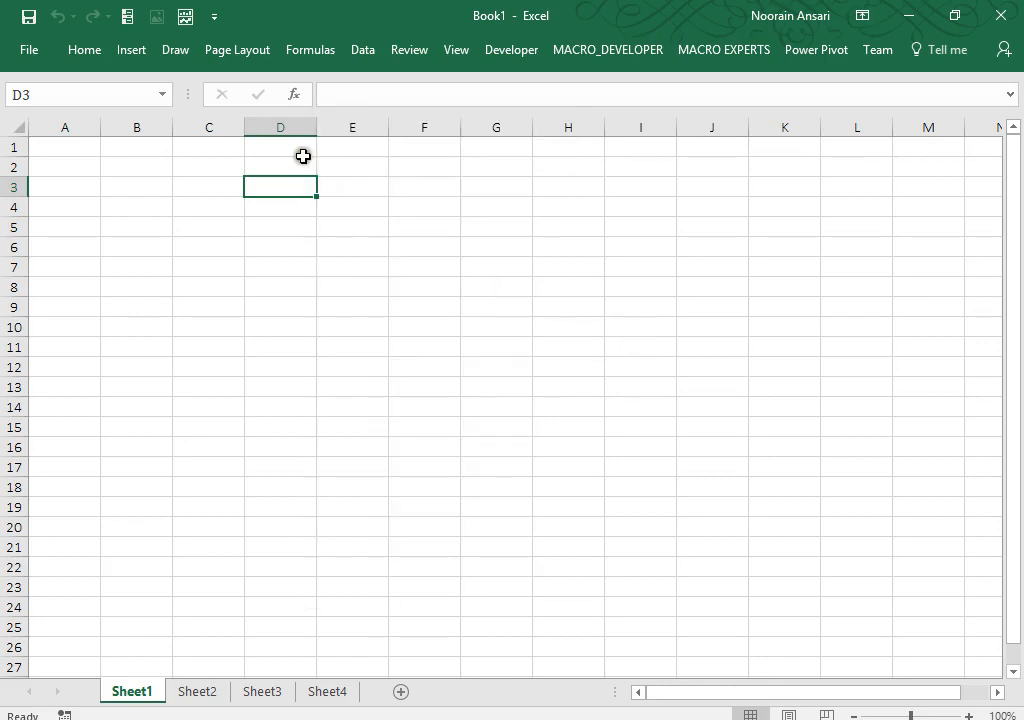
left_click_drag(302, 152, 718, 193)
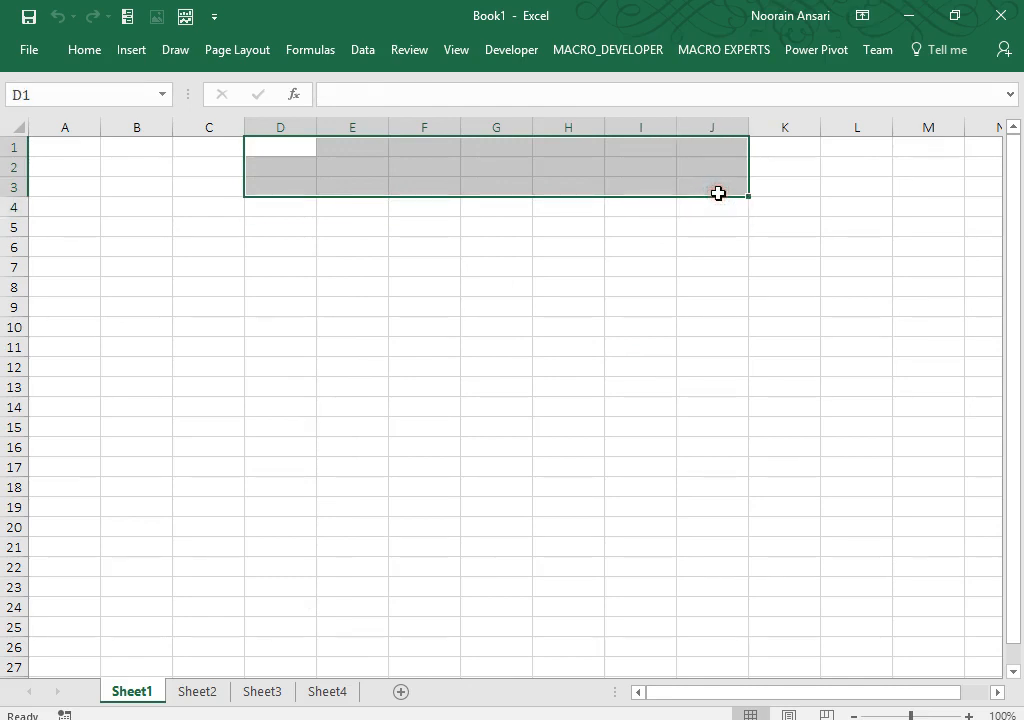
left_click(86, 49)
left_click(430, 119)
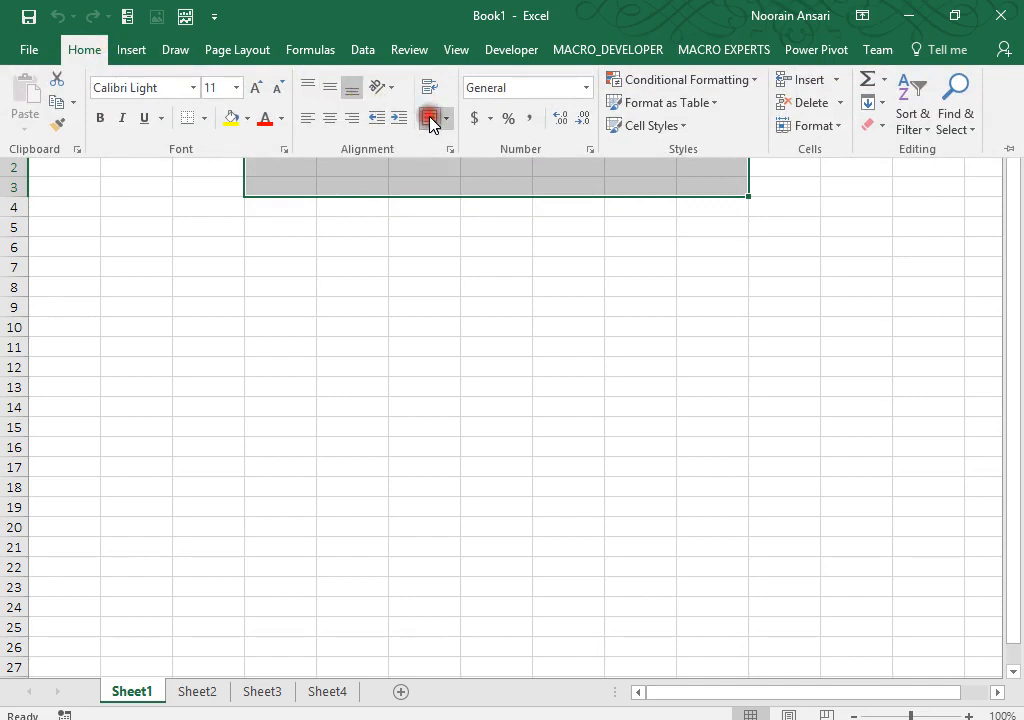
type("FORM")
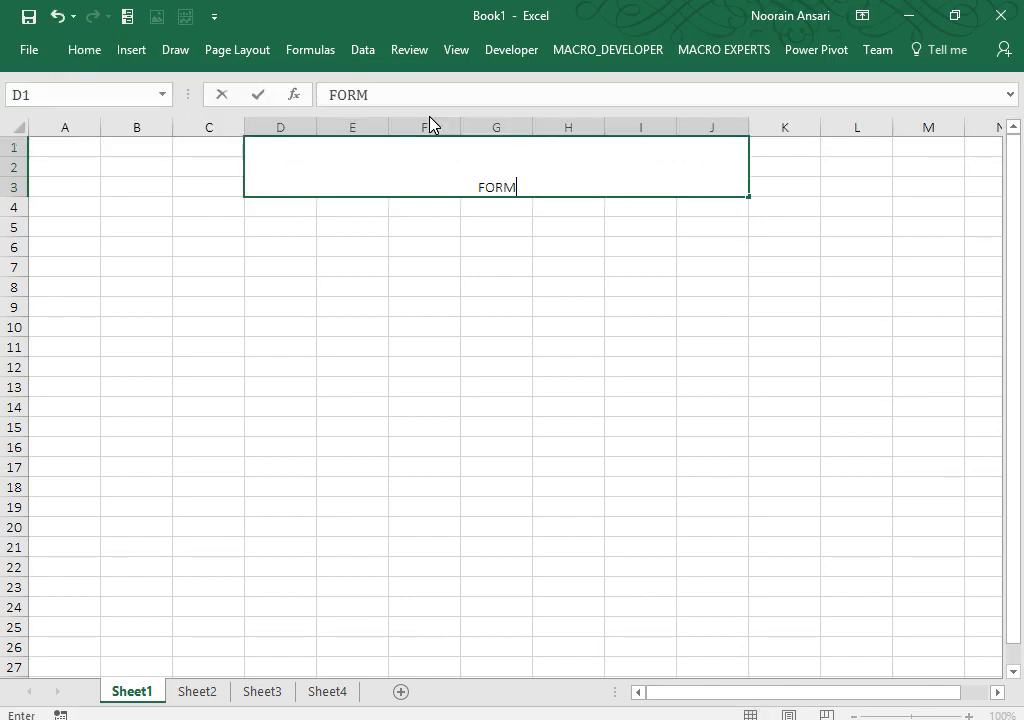
type("AT CELL")
key("Return")
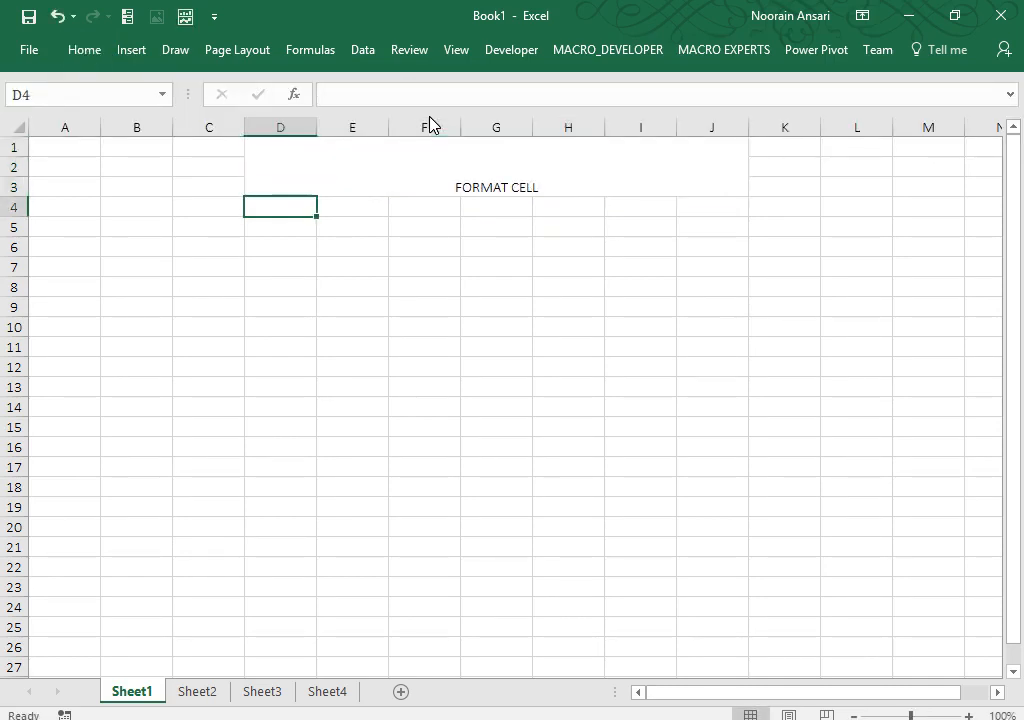
key("Up")
Step: Middle-align the heading, apply the Title cell style, and append (CTRL+1) to it
left_click(88, 50)
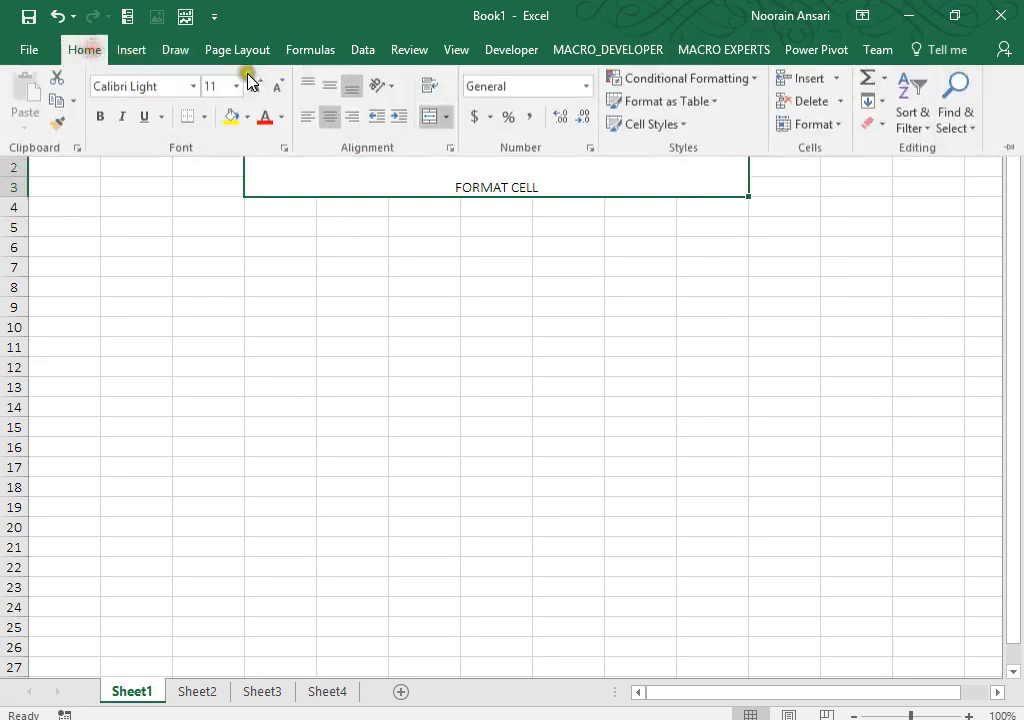
left_click(329, 88)
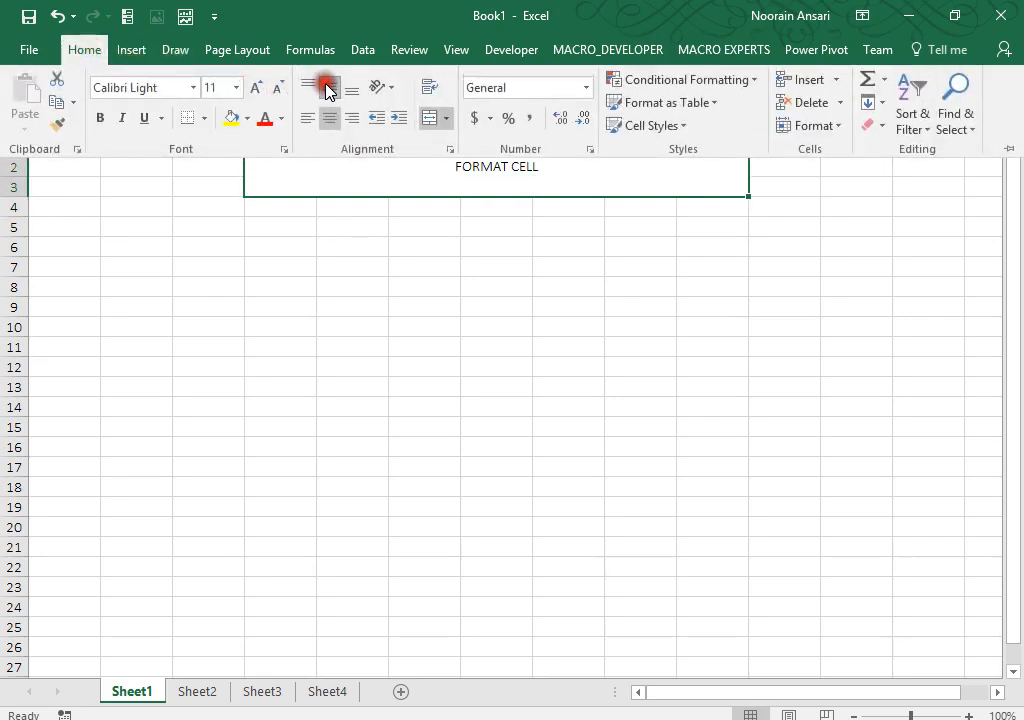
left_click(659, 127)
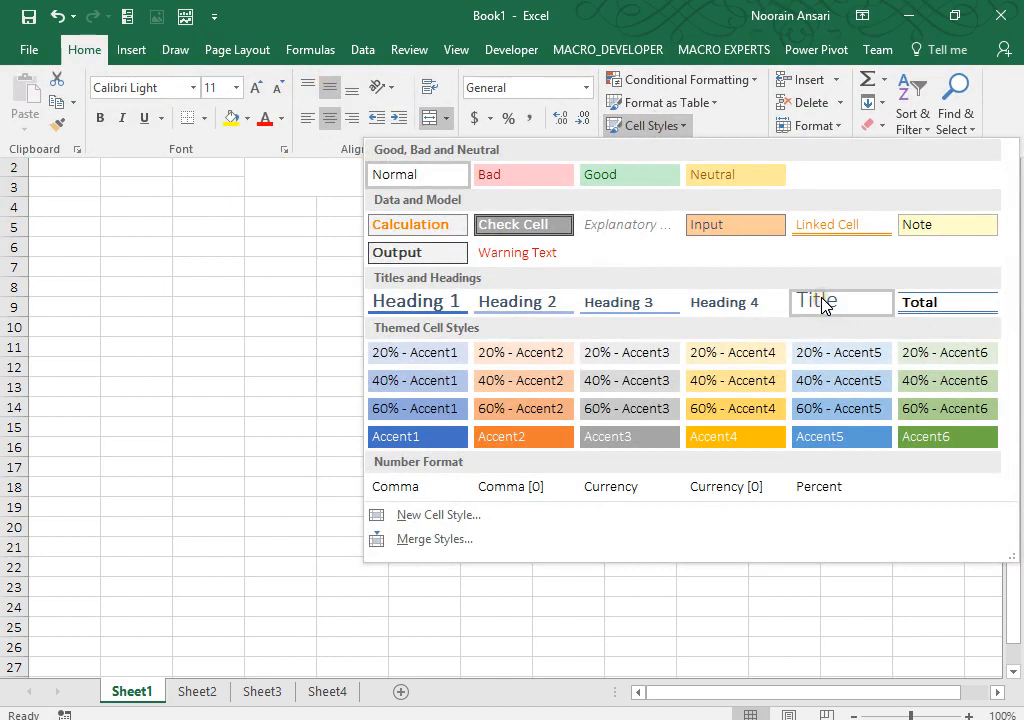
left_click(820, 302)
key("F2")
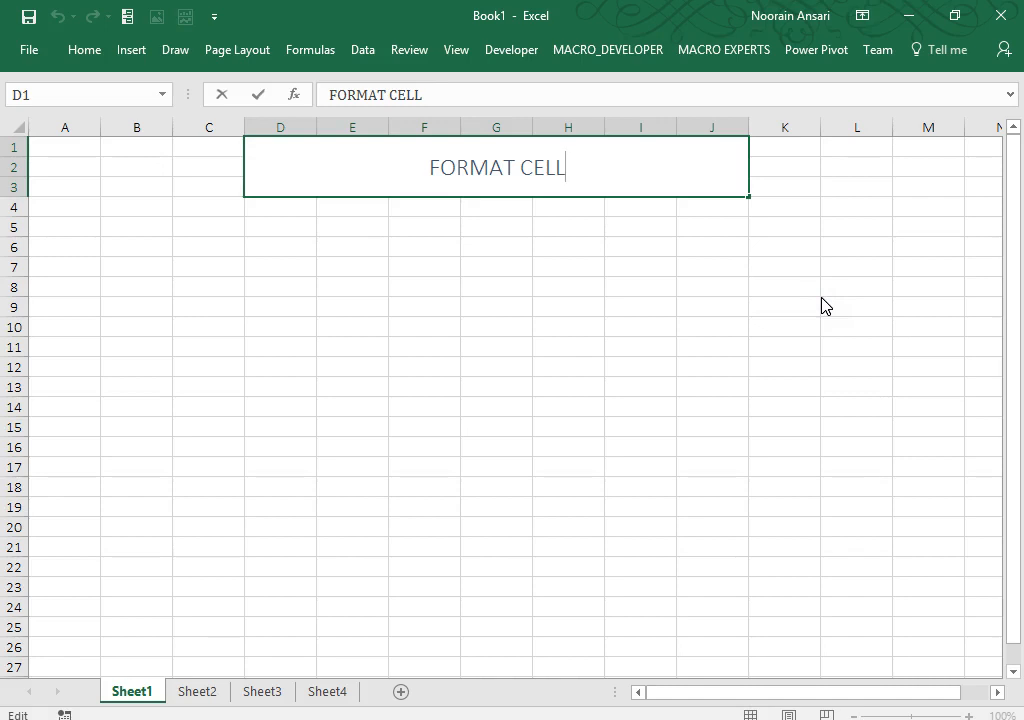
type("(CTR")
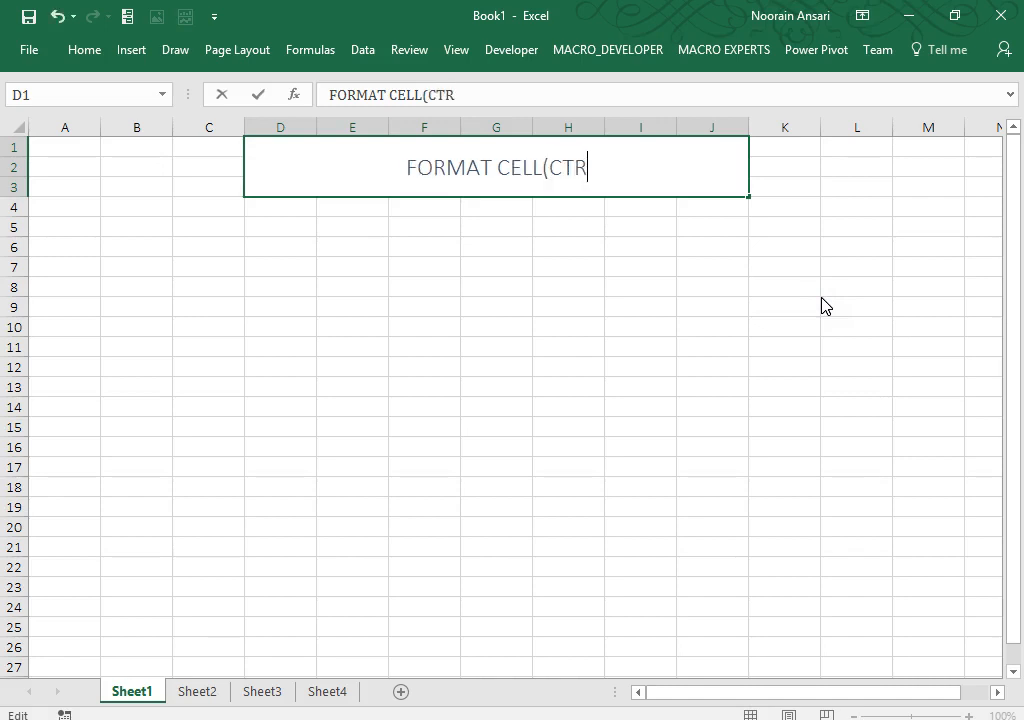
type("L+1)")
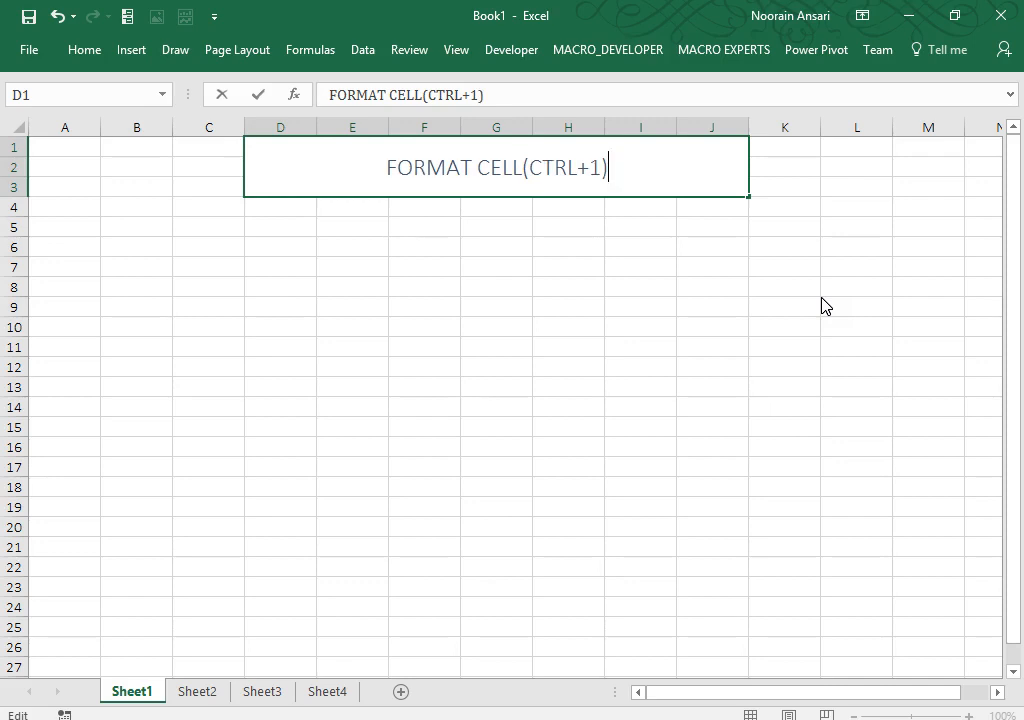
key("Return")
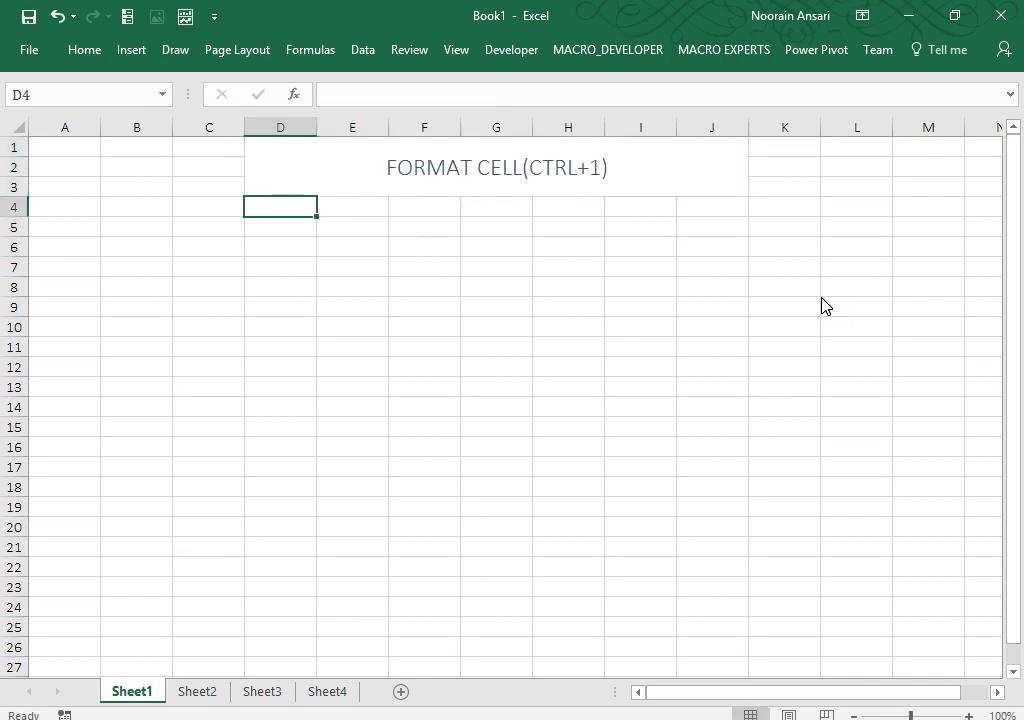
Step: Correct the heading spacing so it reads FORMAT CELL (CTRL+1)
left_click(585, 201)
left_click(530, 168)
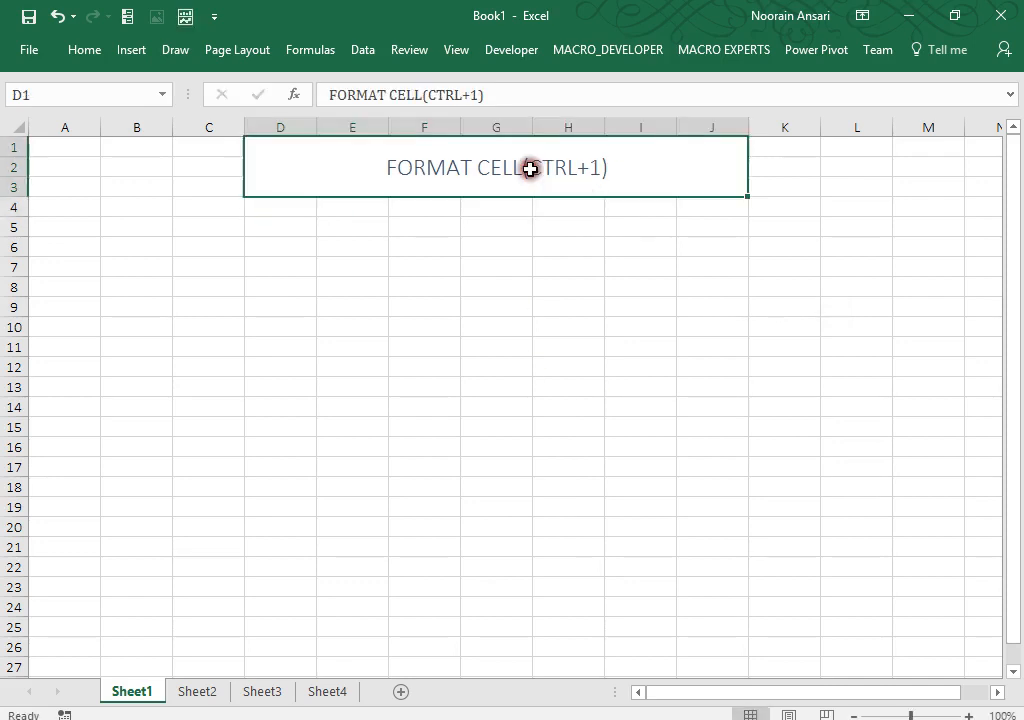
left_click(424, 93)
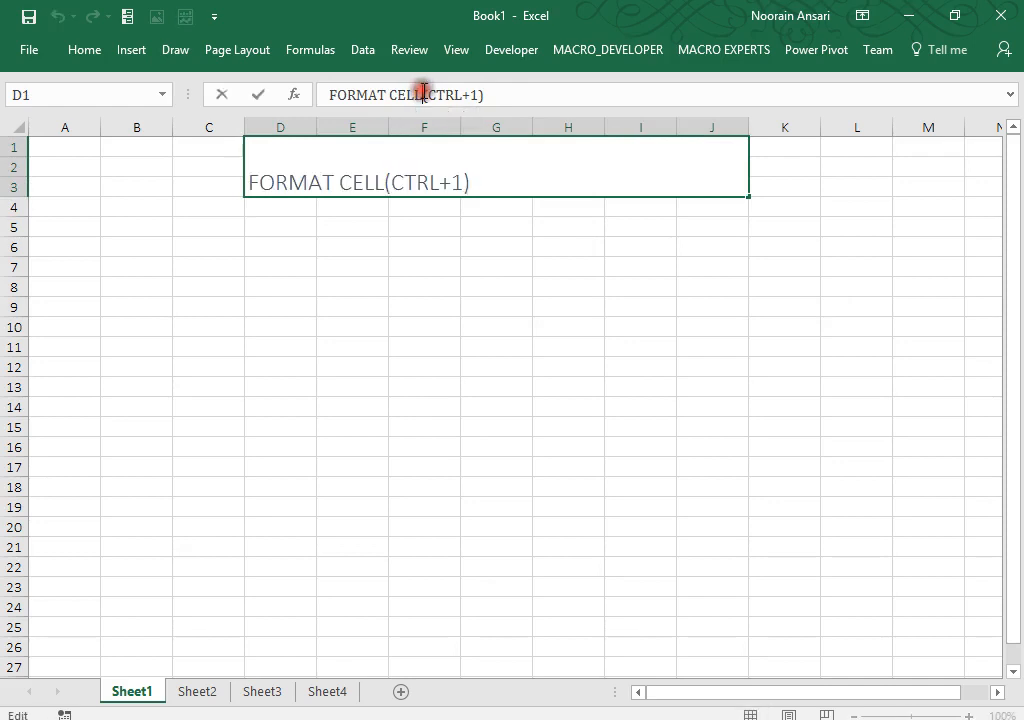
key("Return")
key("Up")
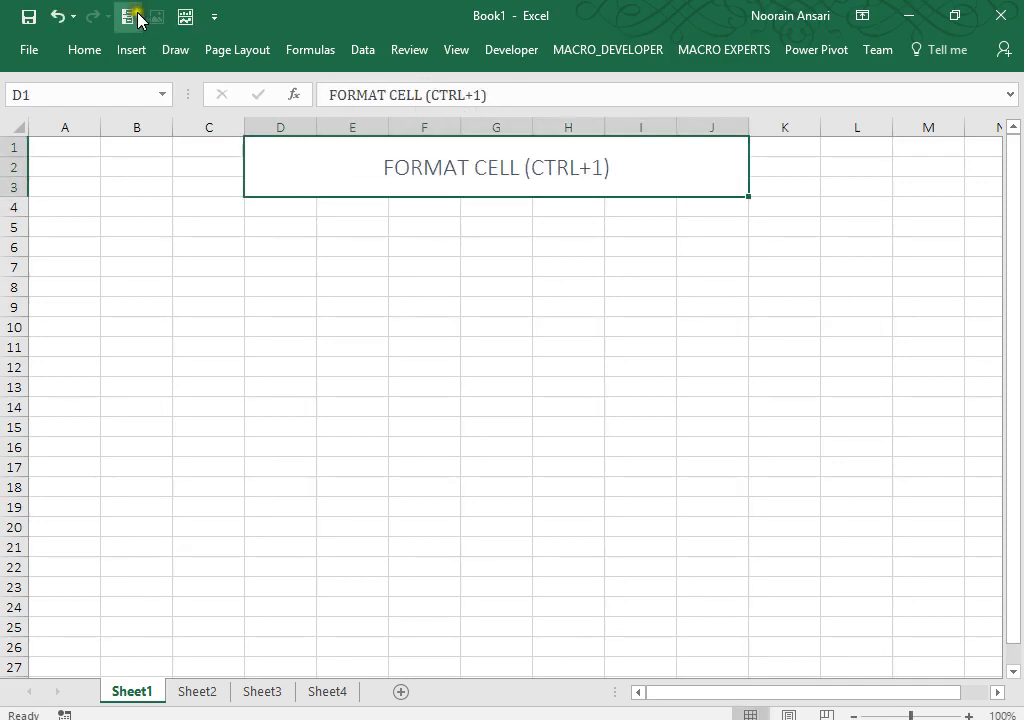
Step: Fill the merged D1:J3 heading with yellow
left_click(88, 52)
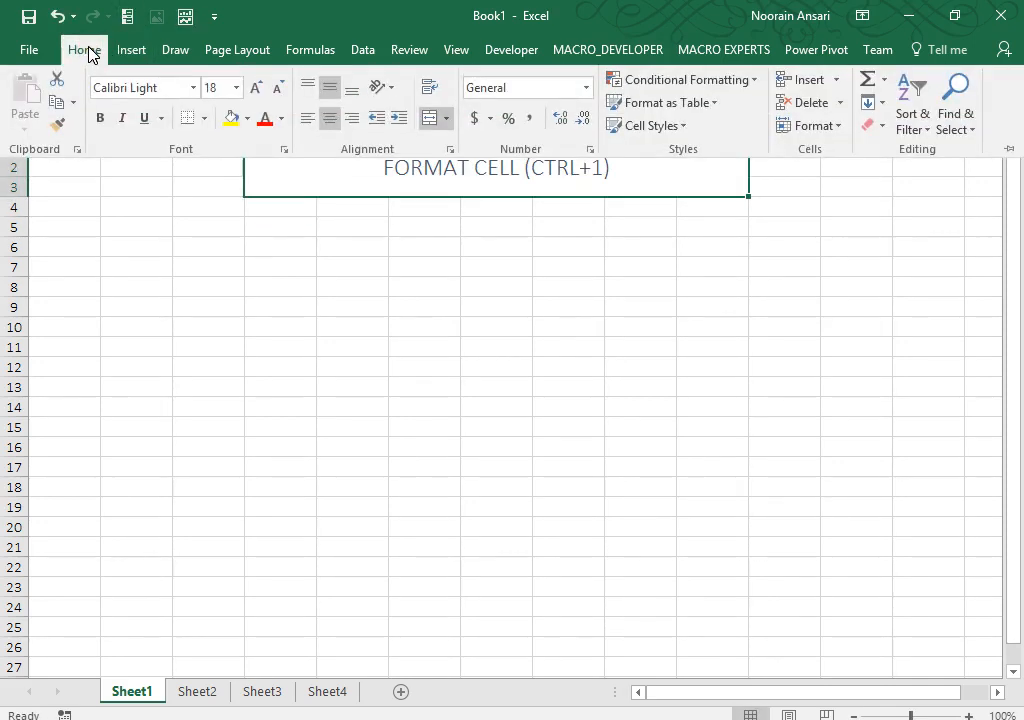
left_click(231, 118)
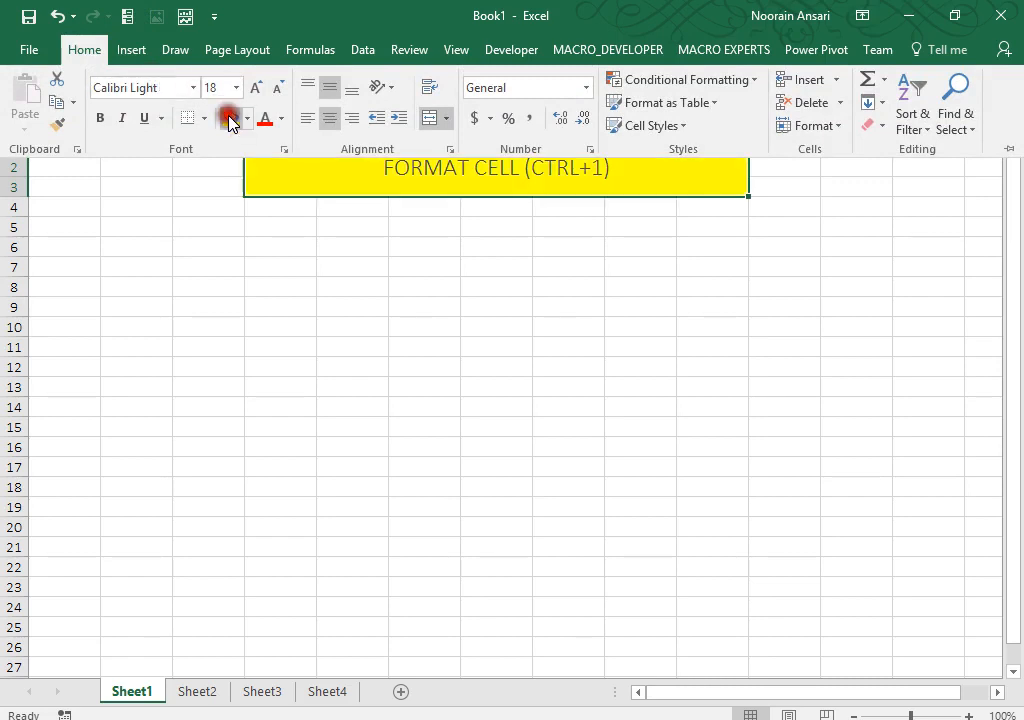
left_click(393, 322)
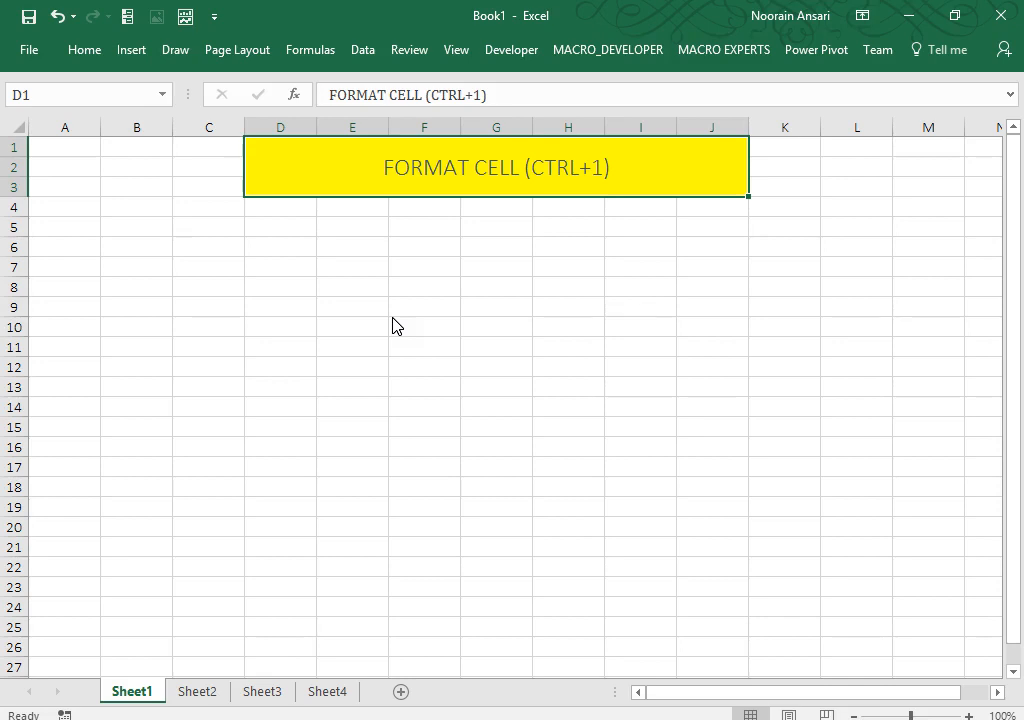
left_click(305, 299)
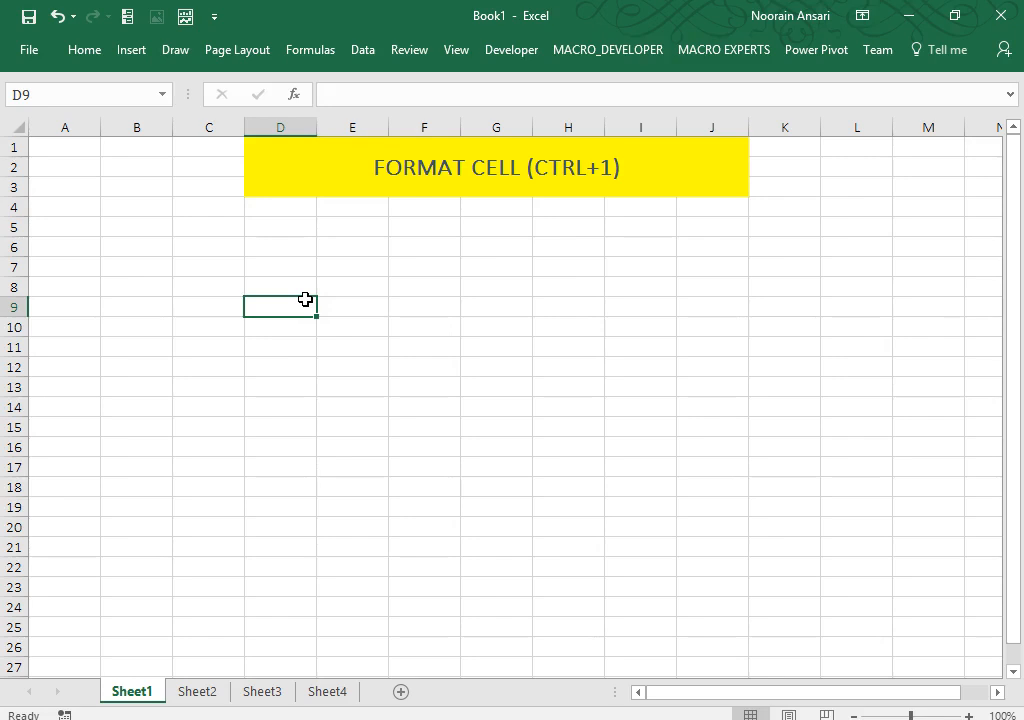
Step: Add a thick dark outside border around the yellow heading
left_click(272, 171)
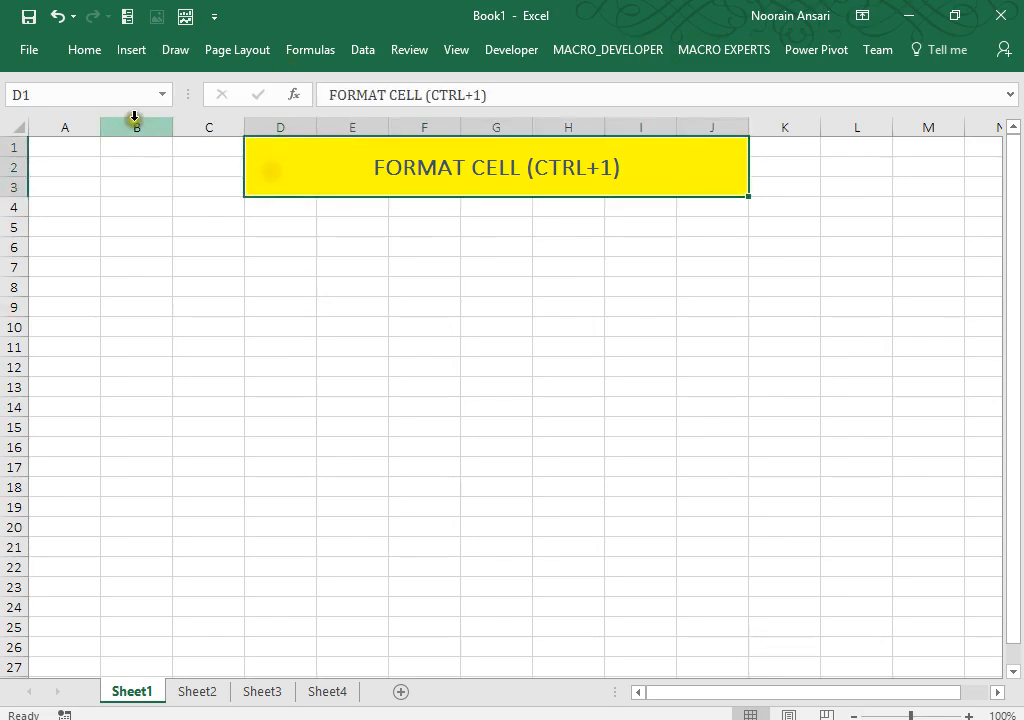
left_click(84, 50)
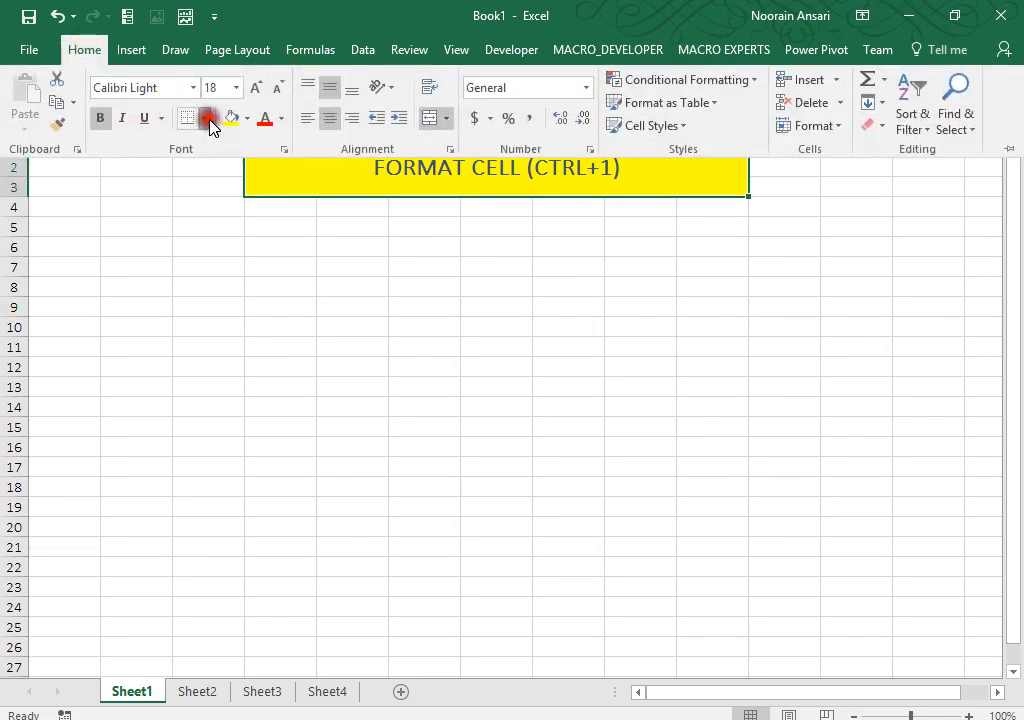
left_click(208, 119)
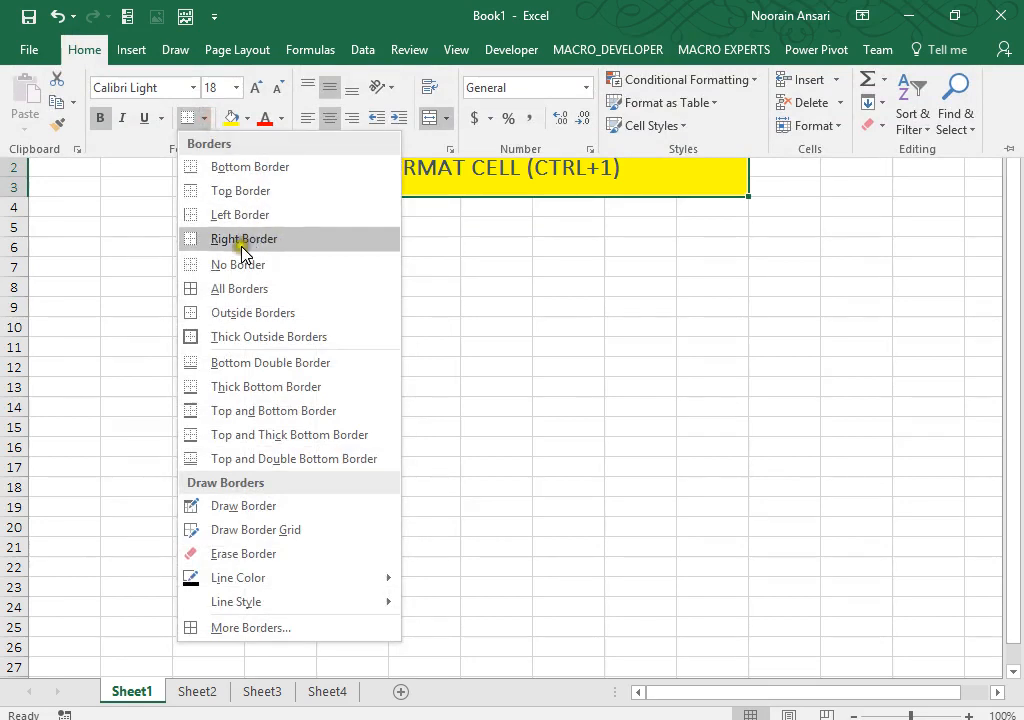
left_click(213, 336)
left_click(442, 249)
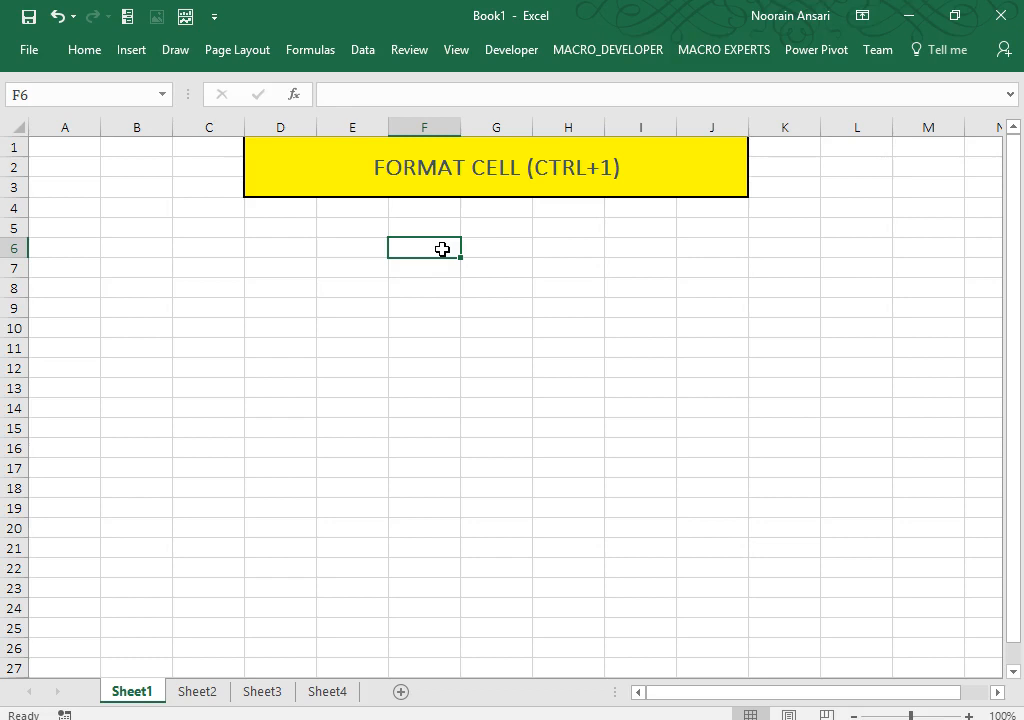
left_click(420, 202)
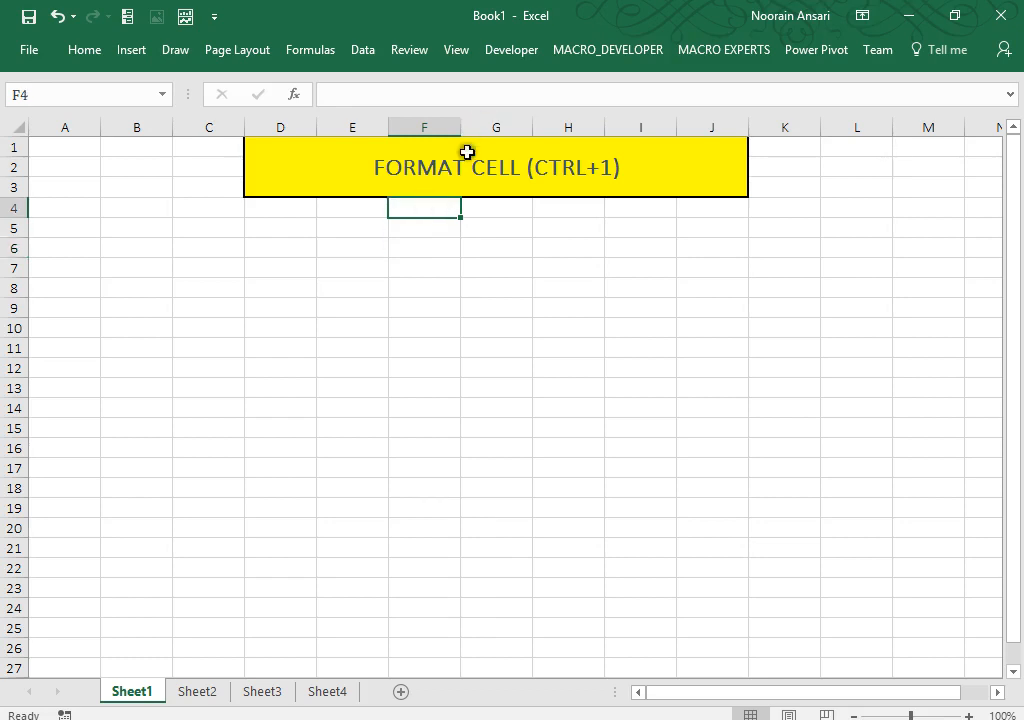
left_click(465, 166)
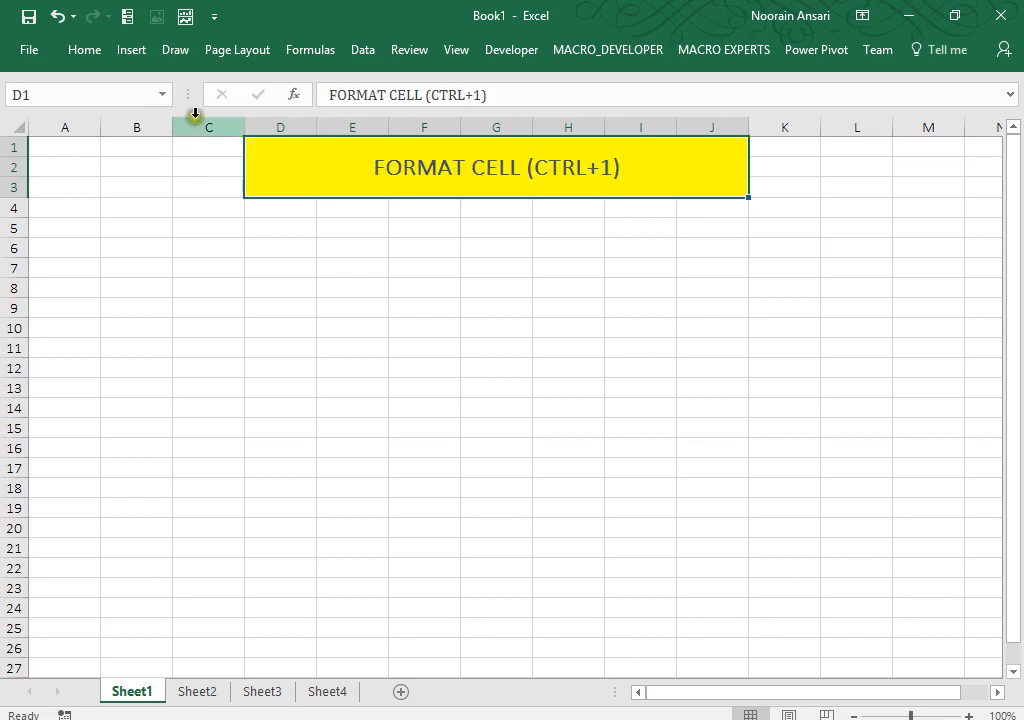
left_click(82, 50)
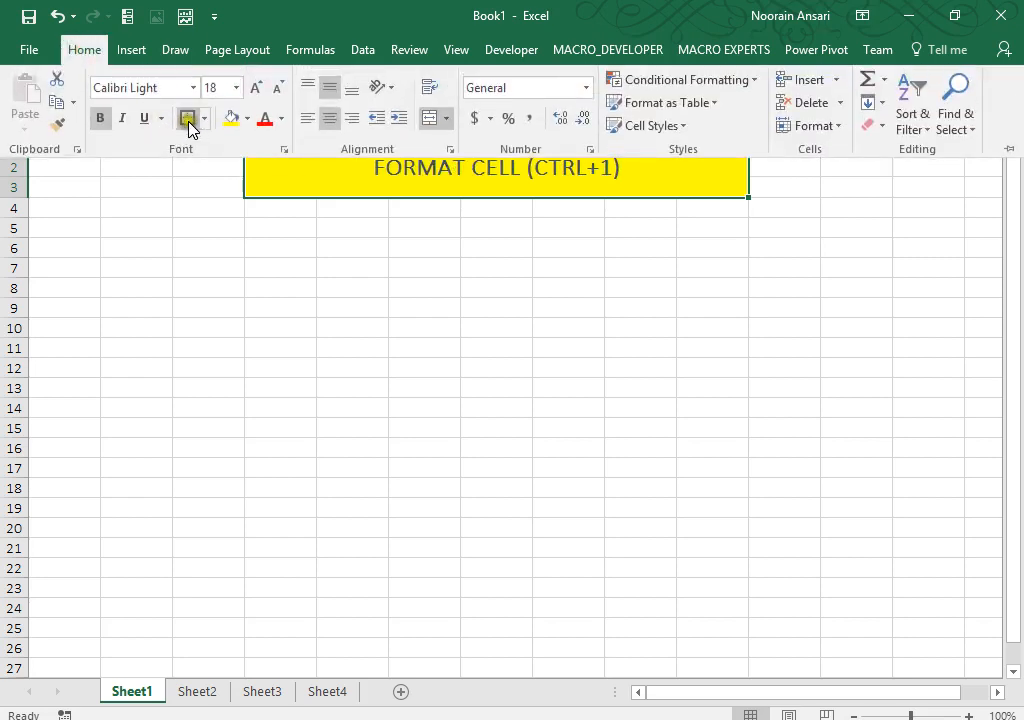
left_click(187, 119)
left_click(386, 250)
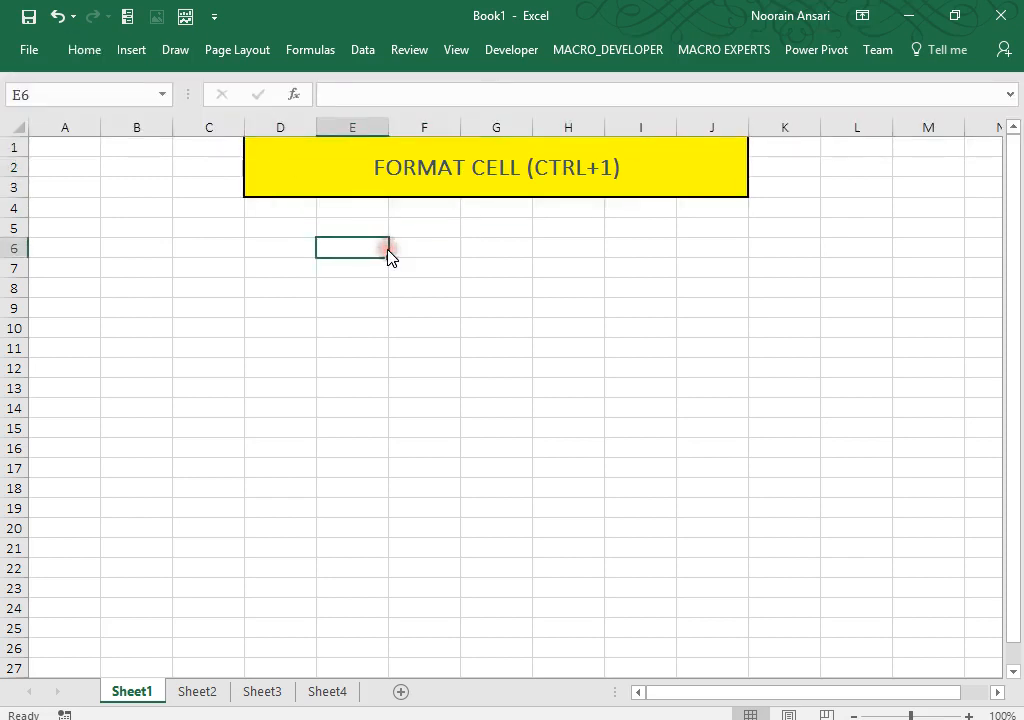
left_click(304, 233)
key("shift+Right")
key("shift+Right")
key("shift+Right")
key("shift+Right")
key("shift+Right")
key("shift+Right")
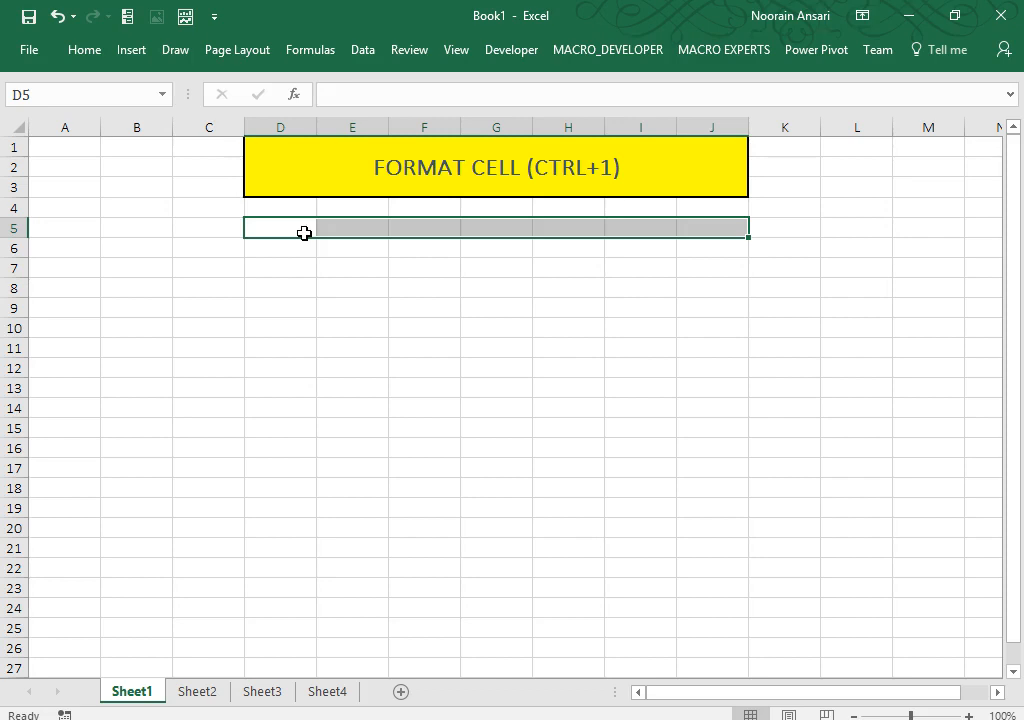
key("Up")
key("Down")
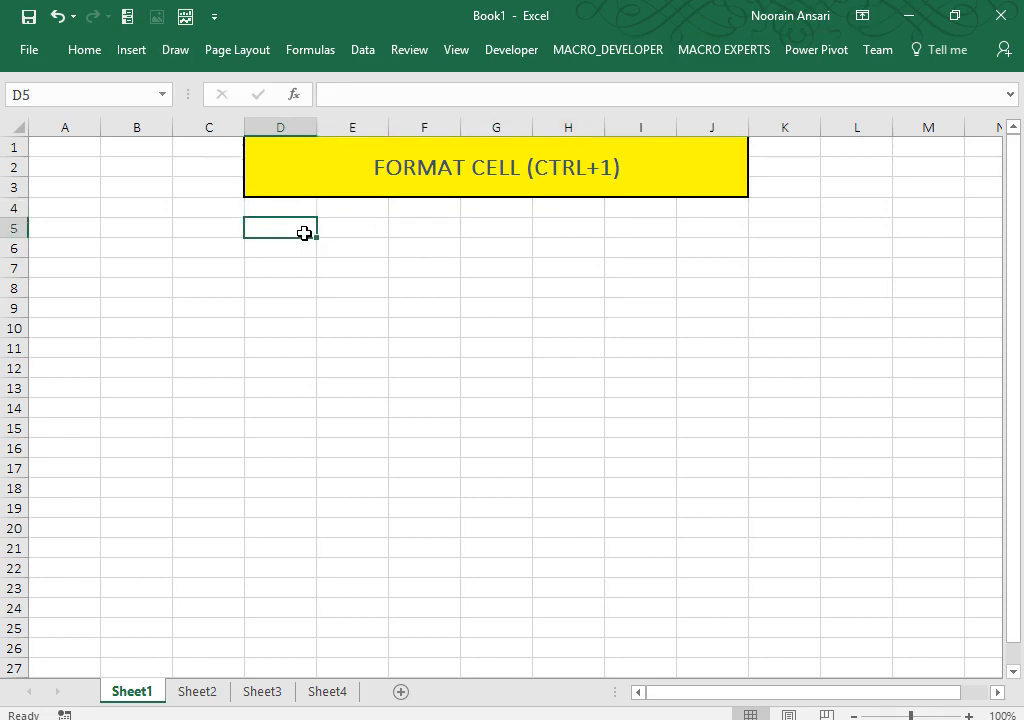
key("shift+Right")
key("shift+Right")
key("shift+Right")
key("shift+Right")
key("shift+Right")
key("shift+Right")
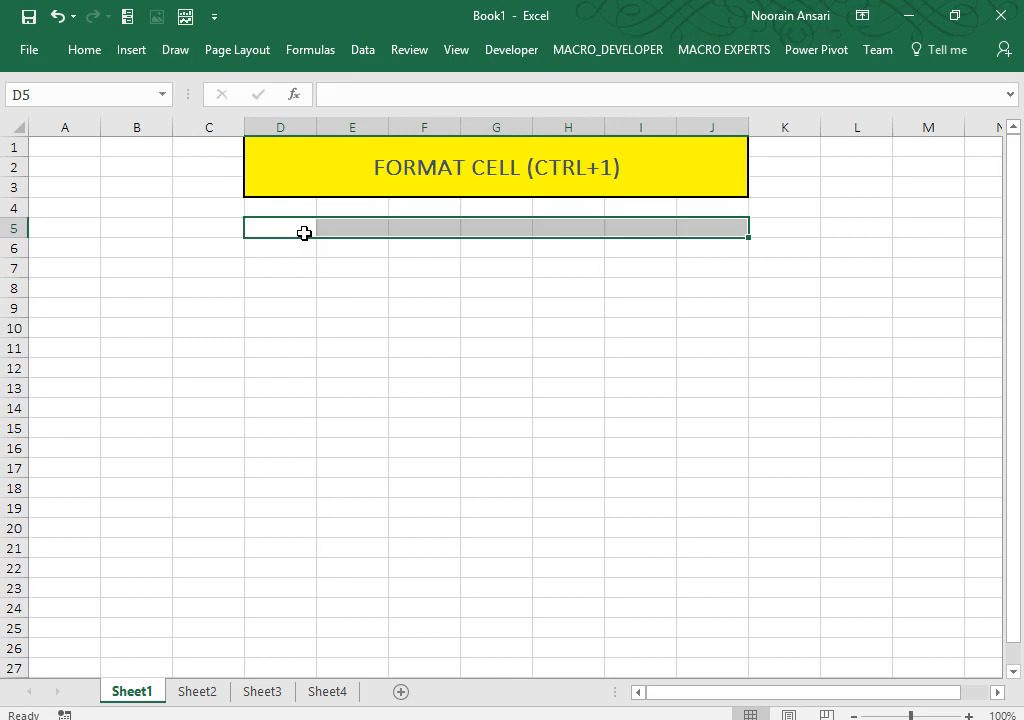
left_click(286, 266)
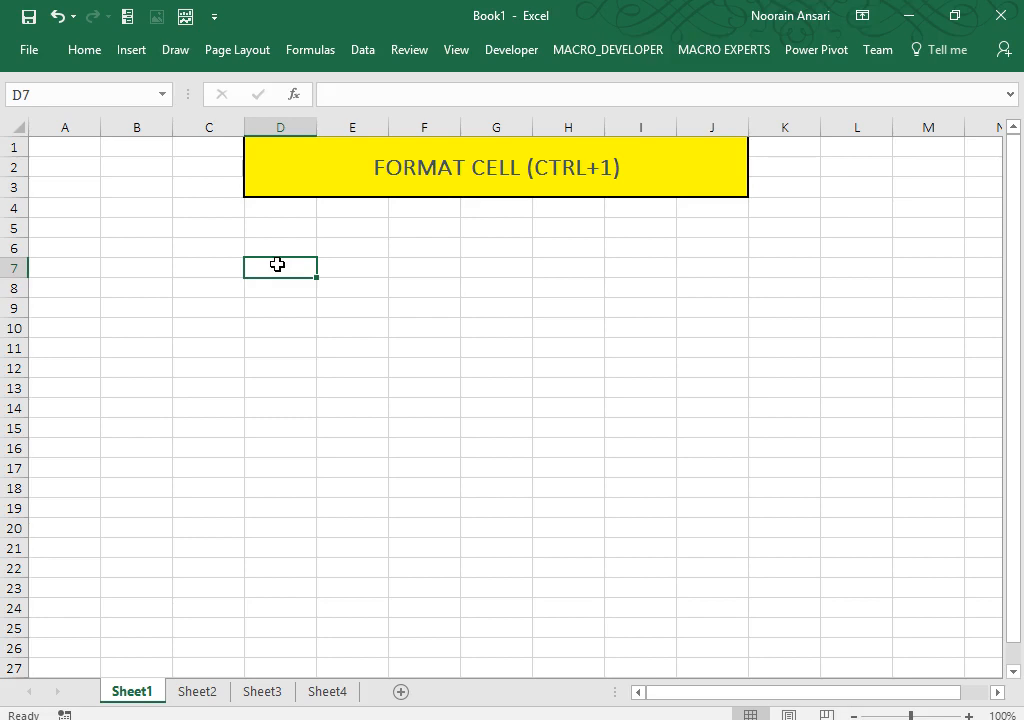
Step: From C7, browse the Custom format codes in Format Cells, return to General, and cancel
key("Left")
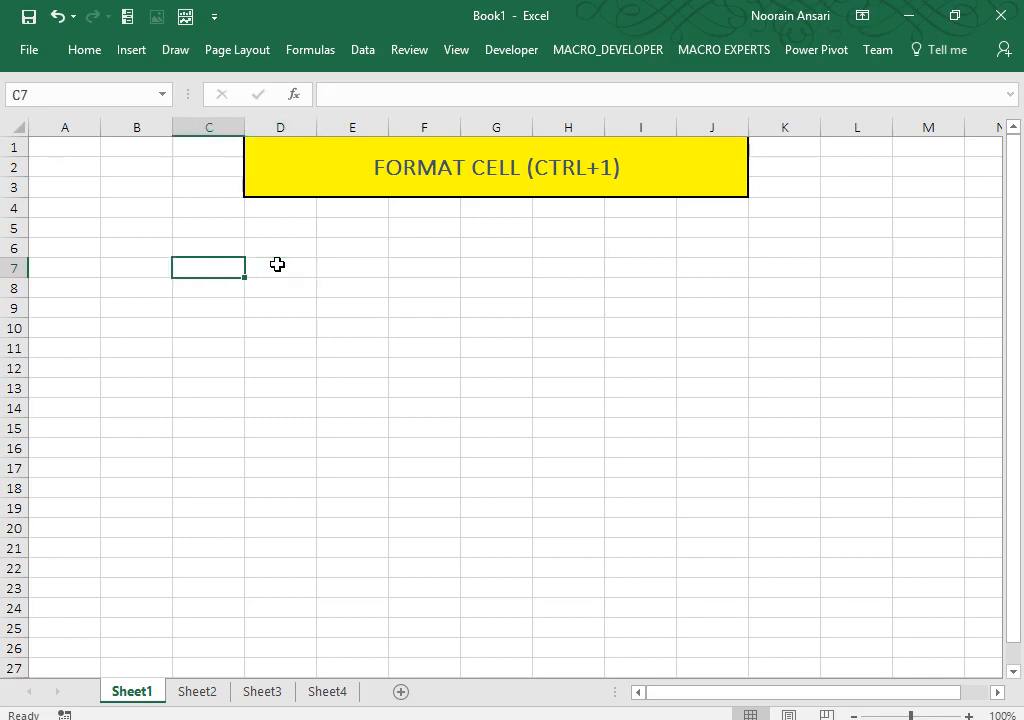
key("ctrl+1")
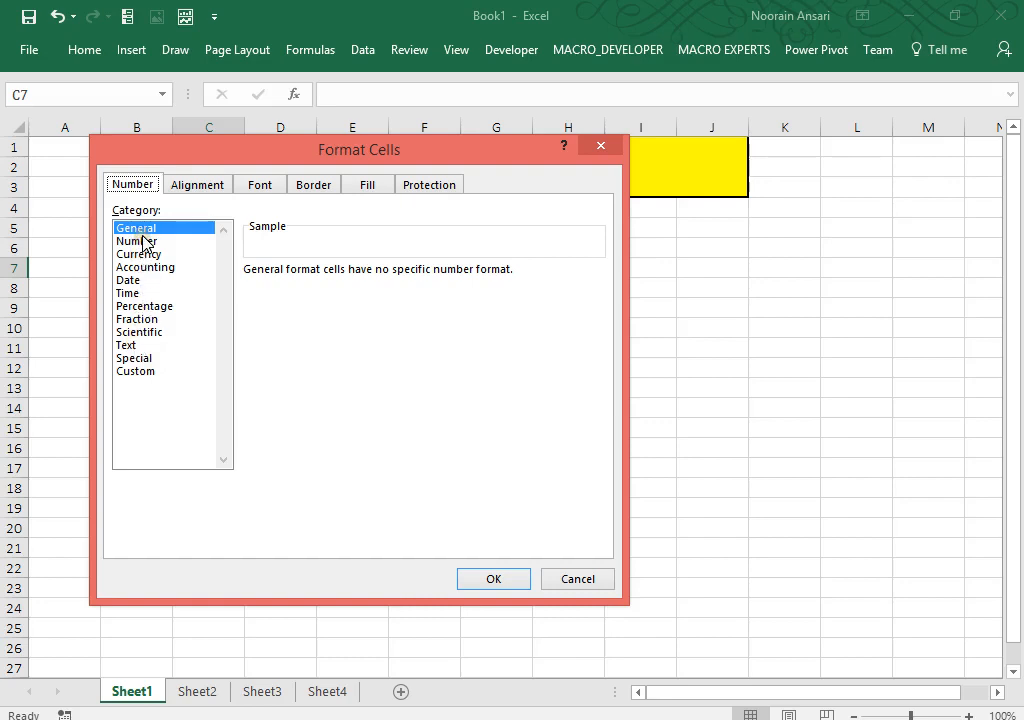
left_click(130, 373)
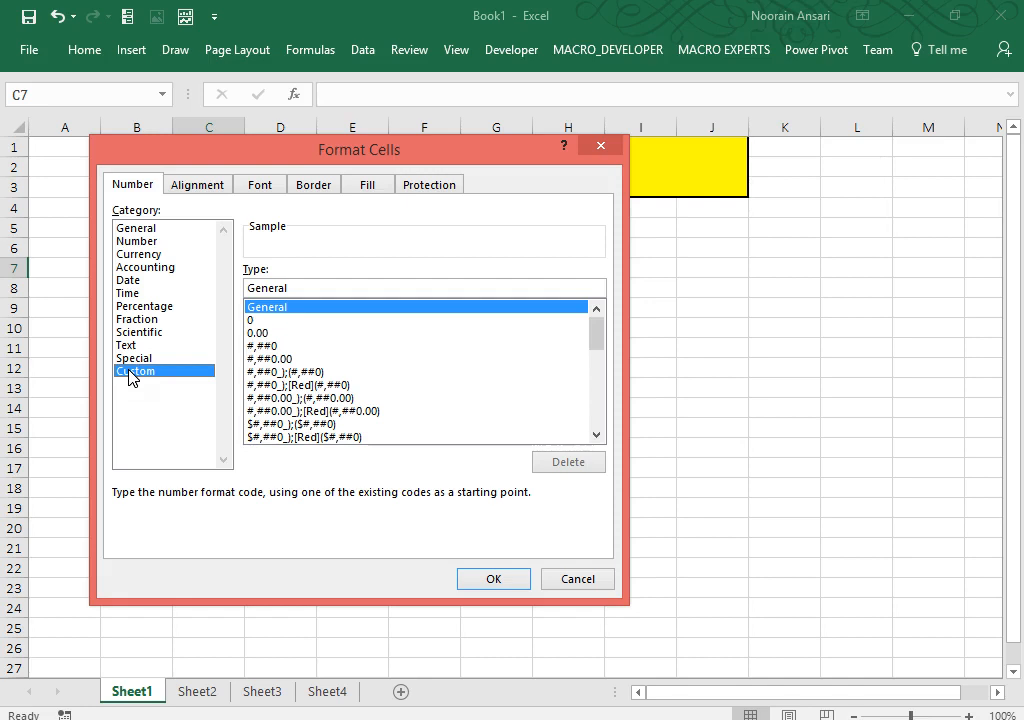
left_click(270, 368)
key("Down")
key("Down")
key("Down")
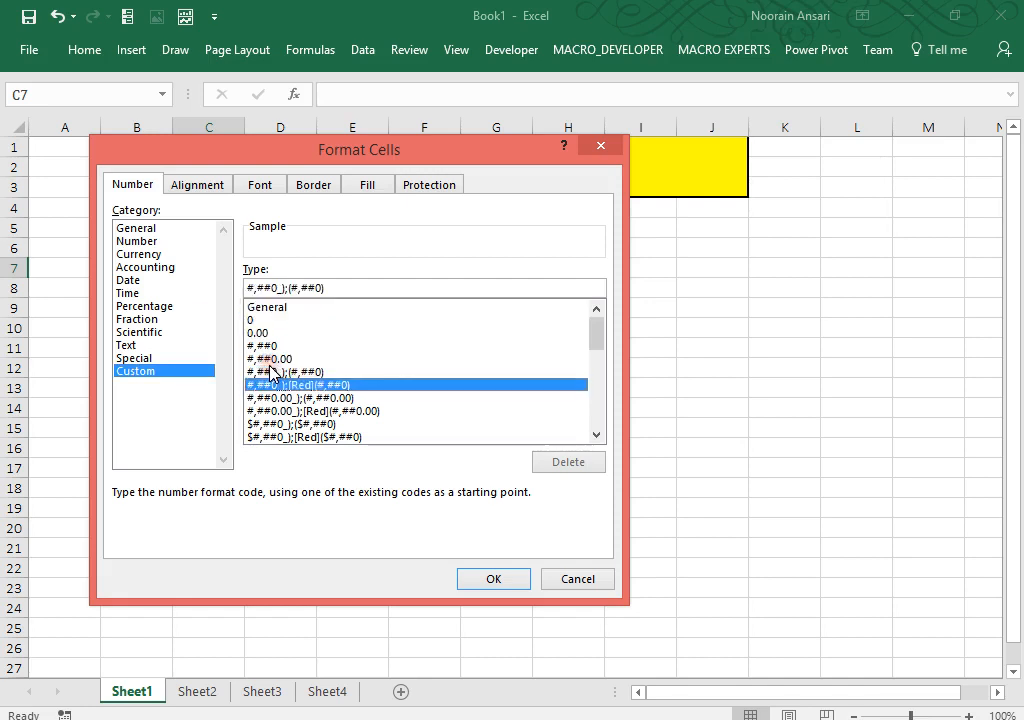
key("Down")
key("Down")
key("Down")
key("Down")
key("Down")
key("Down")
key("Down")
key("Down")
key("Down")
key("Down")
key("Down")
key("Down")
key("Down")
key("Down")
key("Down")
key("Down")
key("Down")
key("Down")
key("Down")
key("Down")
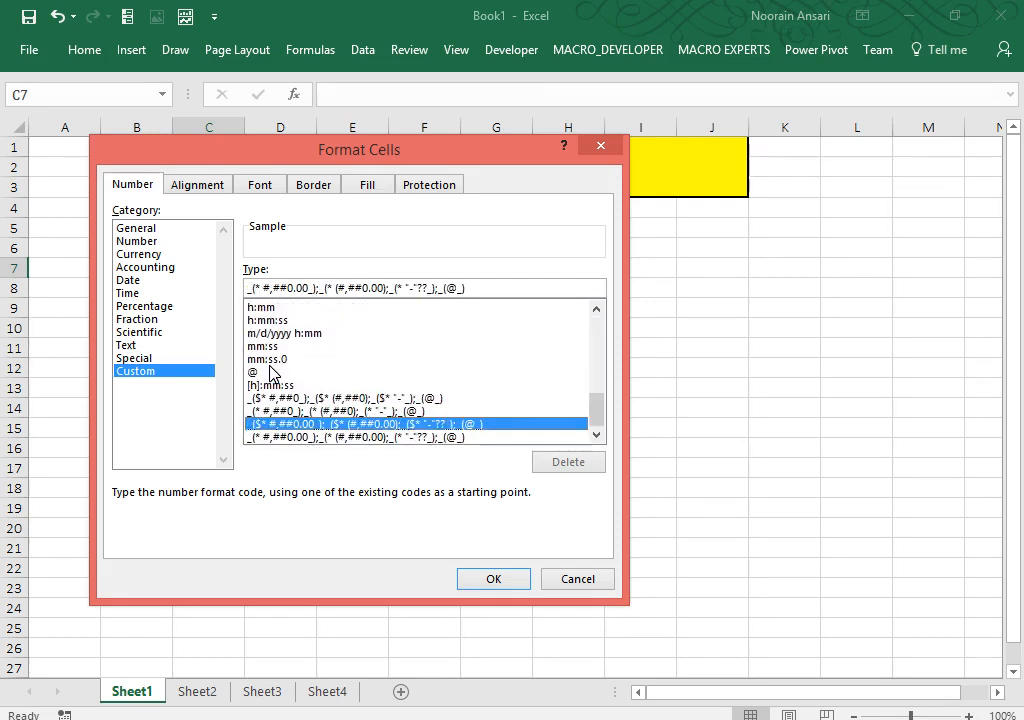
scroll(270, 372, "up", 1)
scroll(272, 374, "up", 7)
key("Home")
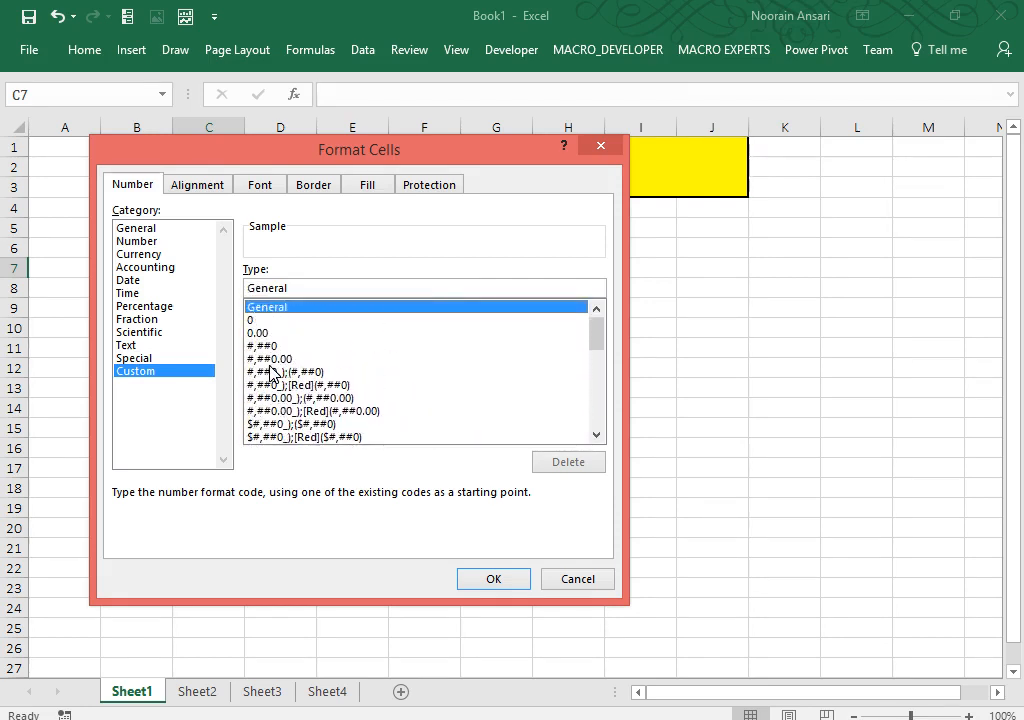
left_click(580, 587)
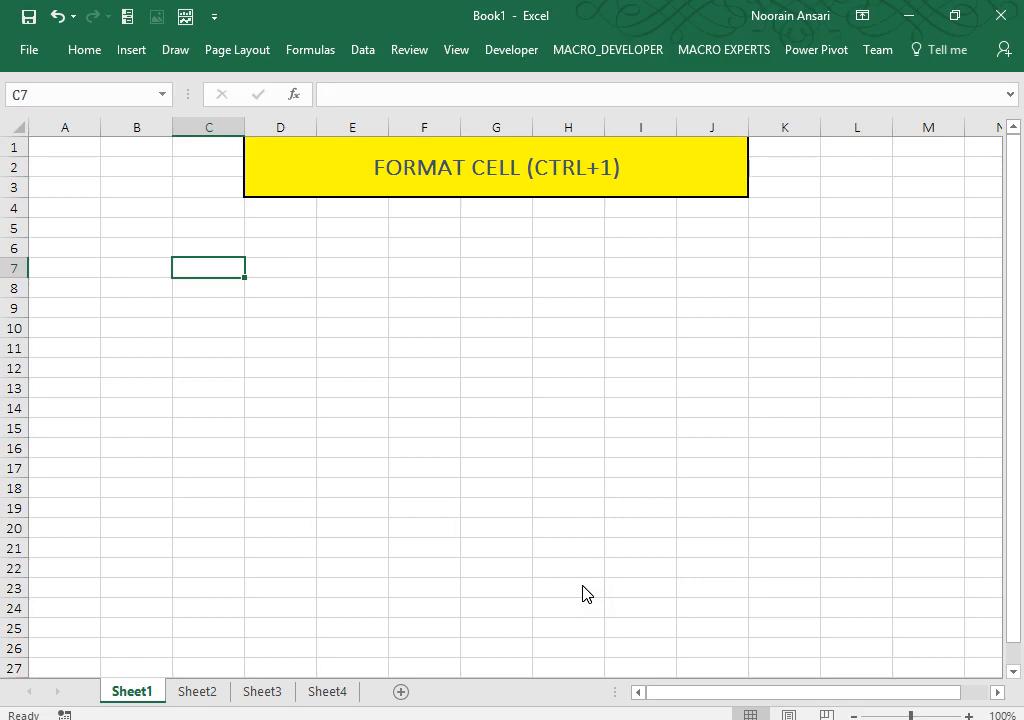
left_click(281, 248)
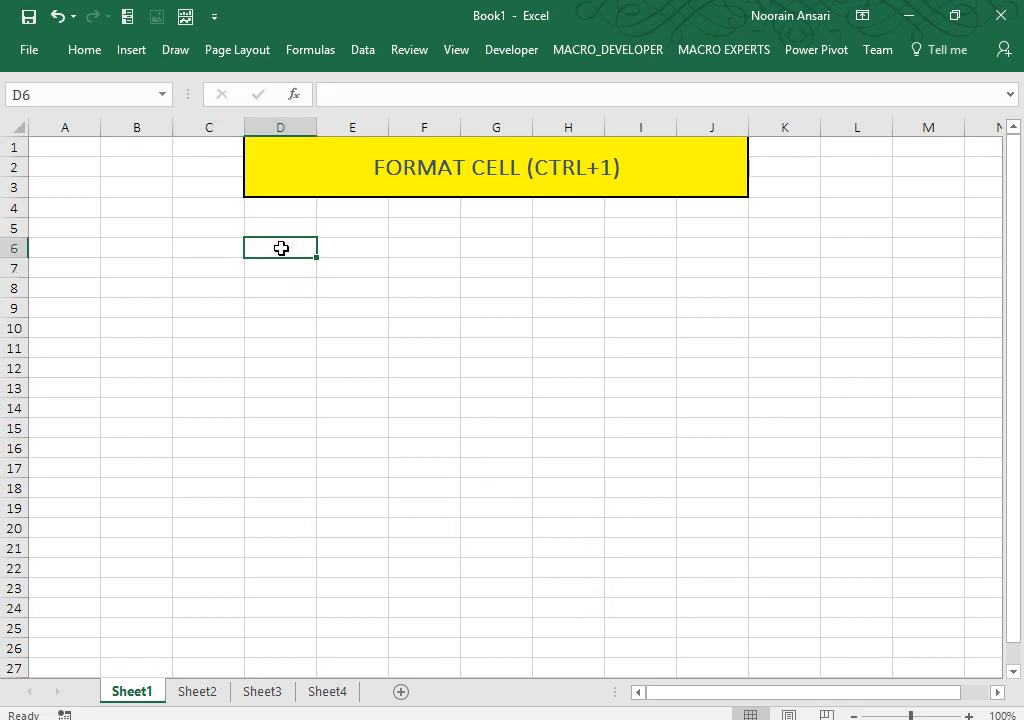
type("Mob")
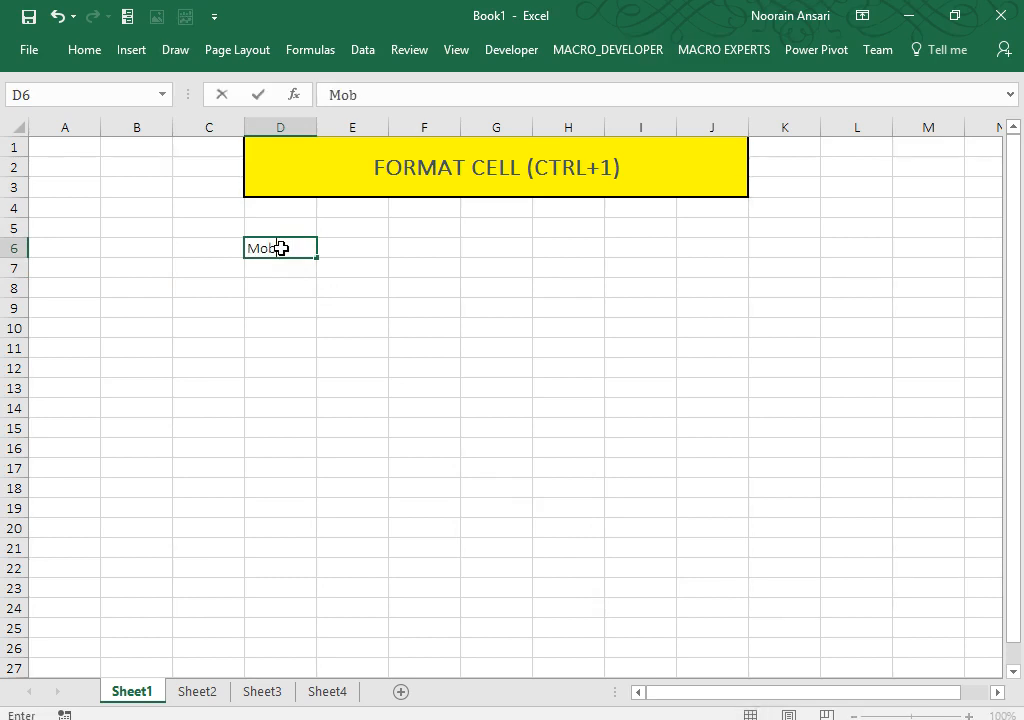
type("ileNo")
key("Return")
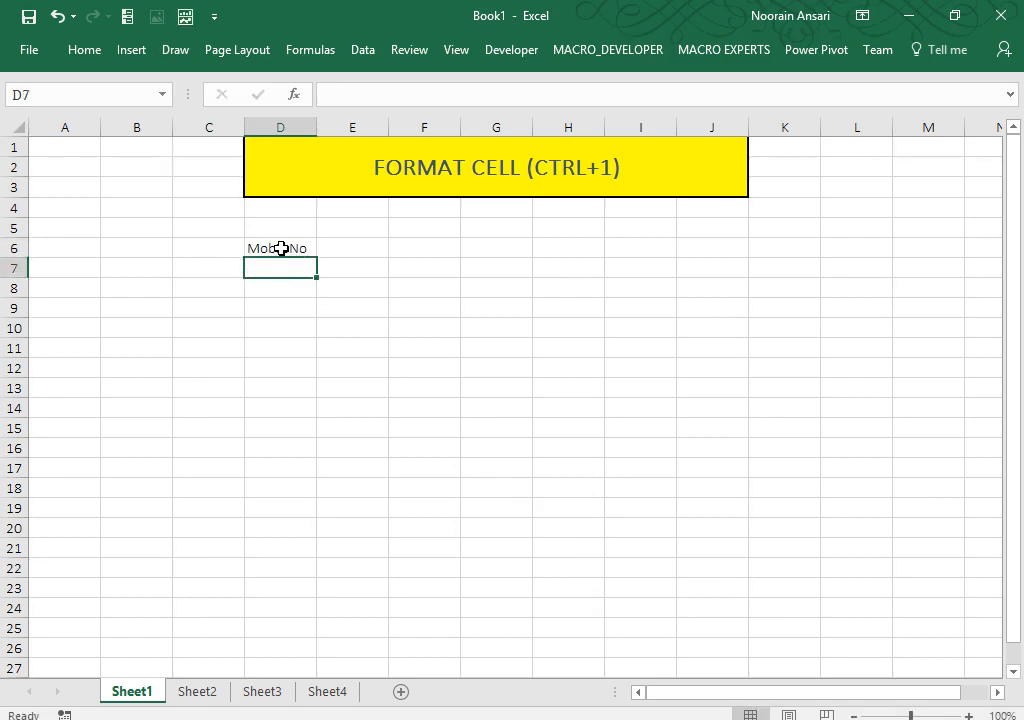
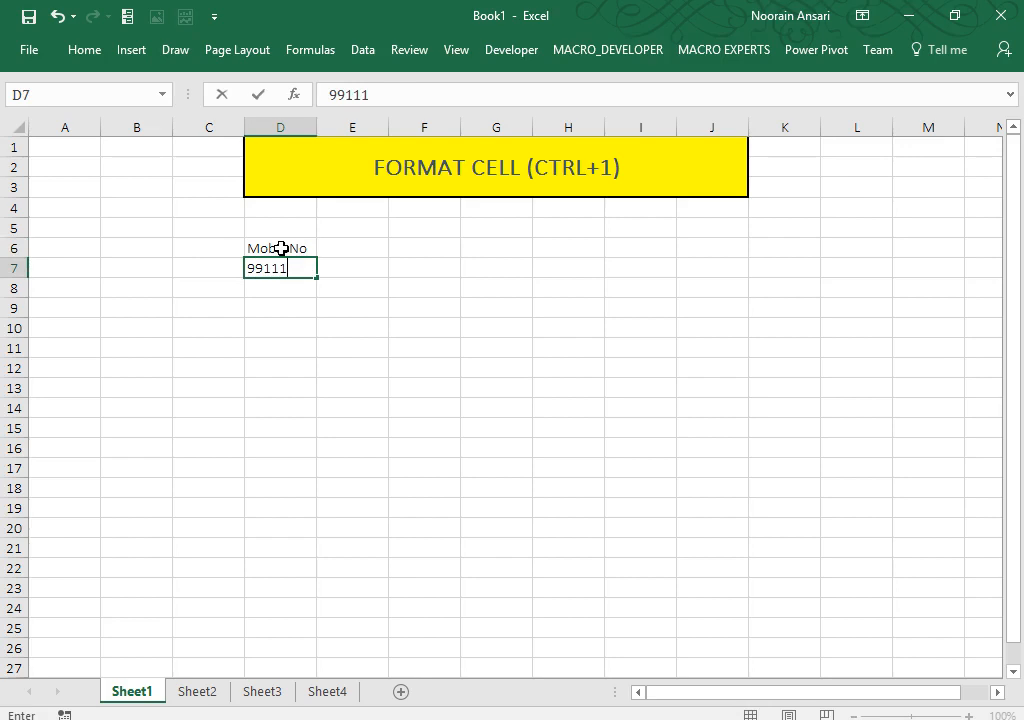
key("Return")
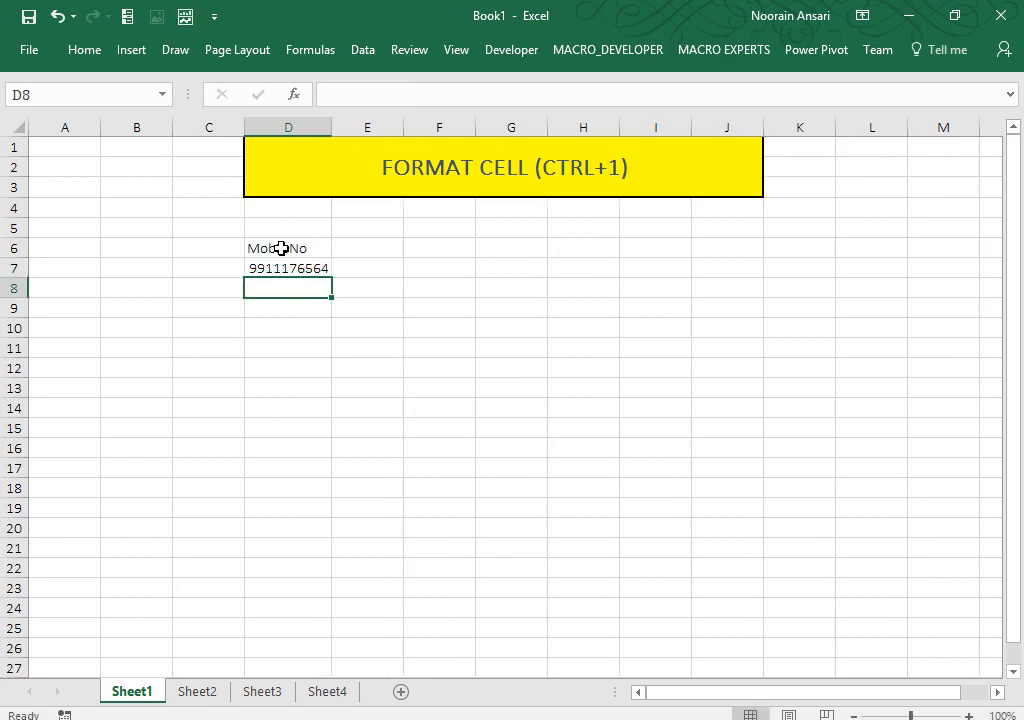
type("=")
key("Up")
type("+1")
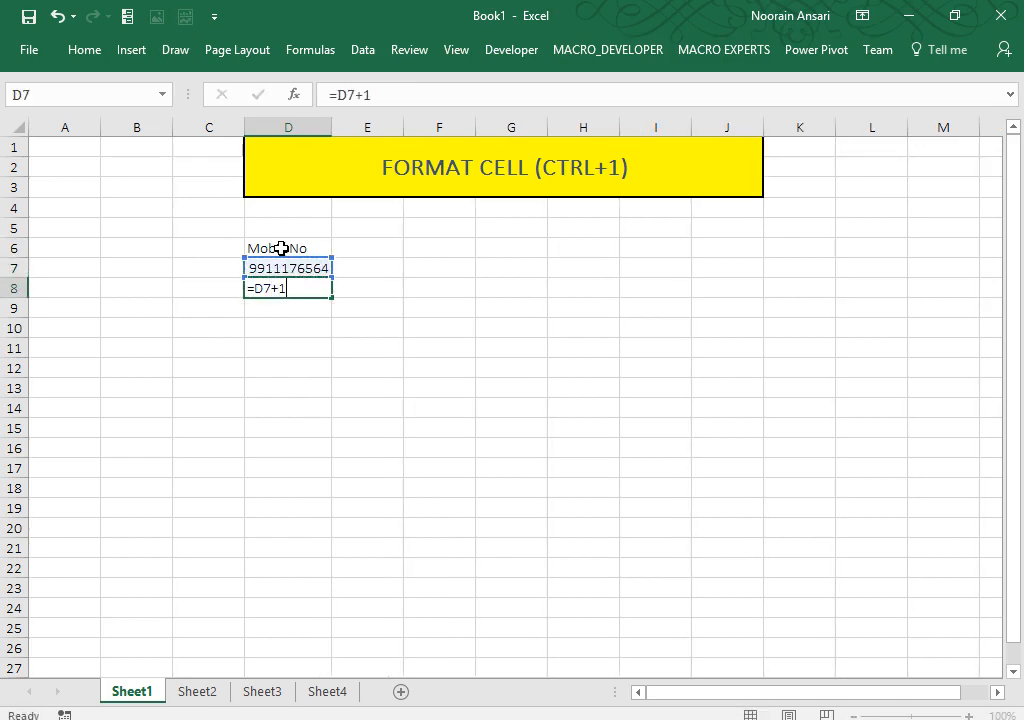
key("ctrl+Return")
key("shift+Down")
key("shift+Down")
key("shift+Down")
key("shift+Down")
key("shift+Down")
key("shift+Down")
key("shift+Down")
key("shift+Down")
key("shift+Down")
key("shift+Down")
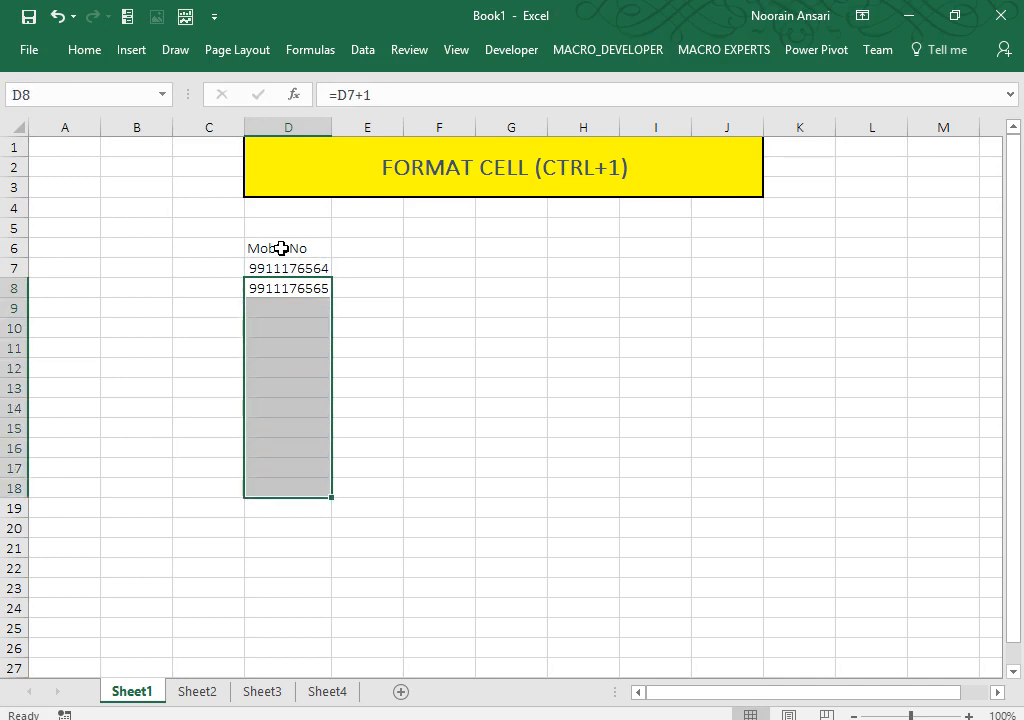
key("ctrl+d")
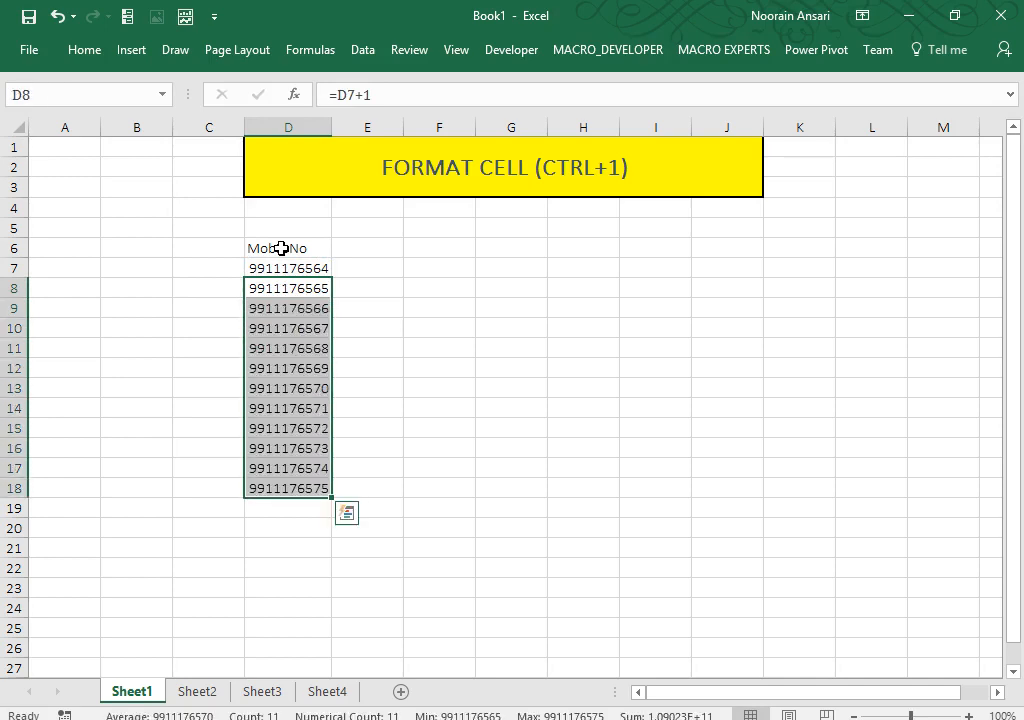
Step: Widen column D and prefix the D7 number with a leading zero
left_click_drag(332, 128, 370, 131)
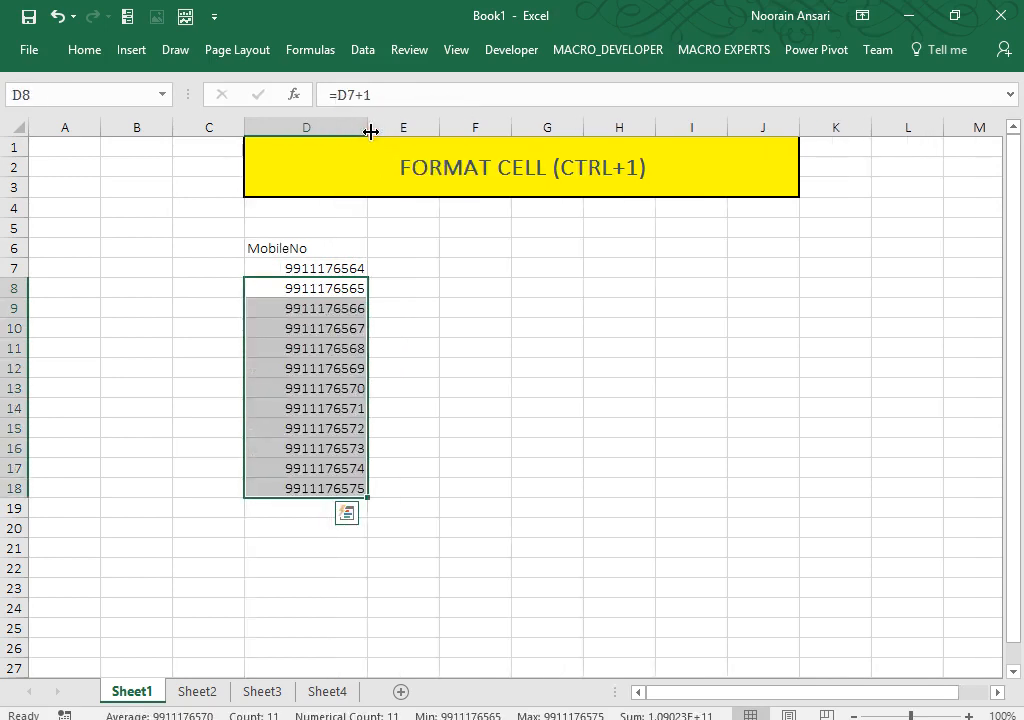
key("Up")
key("ctrl+shift+Down")
key("ctrl+q")
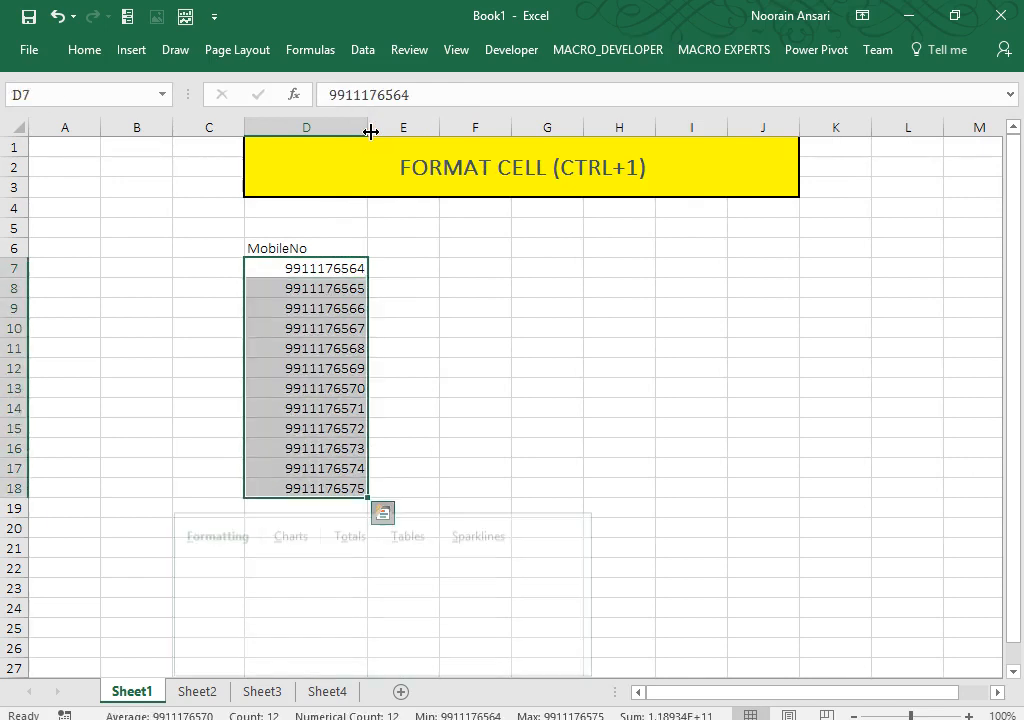
key("Escape")
key("Escape")
key("Up")
key("Down")
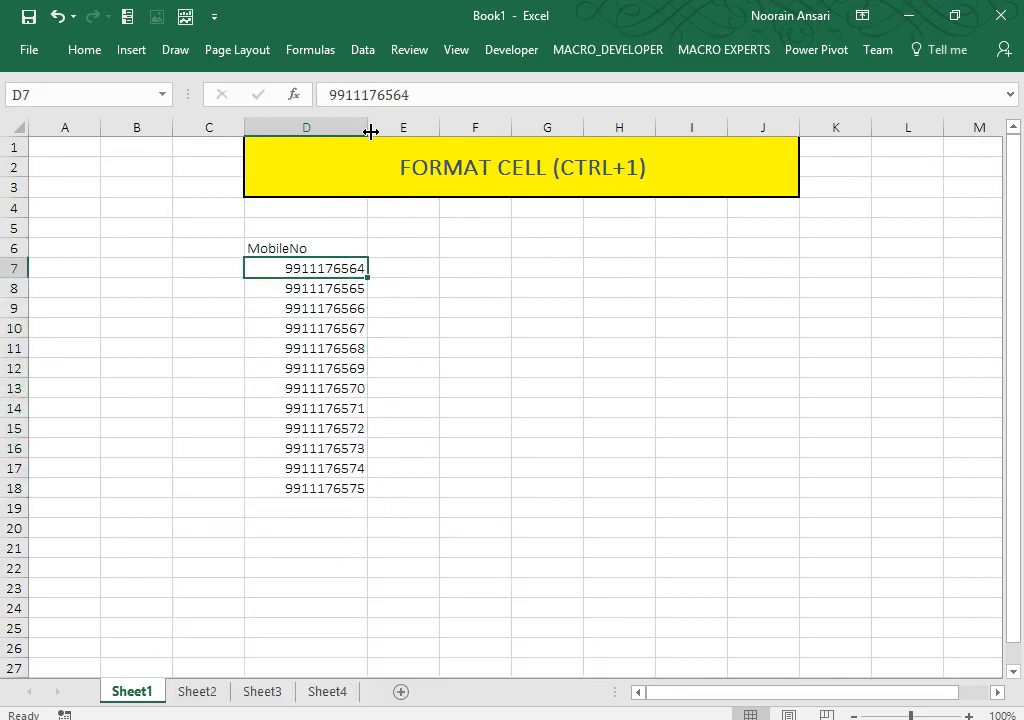
key("F2")
key("Left")
key("Left")
key("Left")
key("Left")
key("Left")
key("Left")
key("Left")
key("Left")
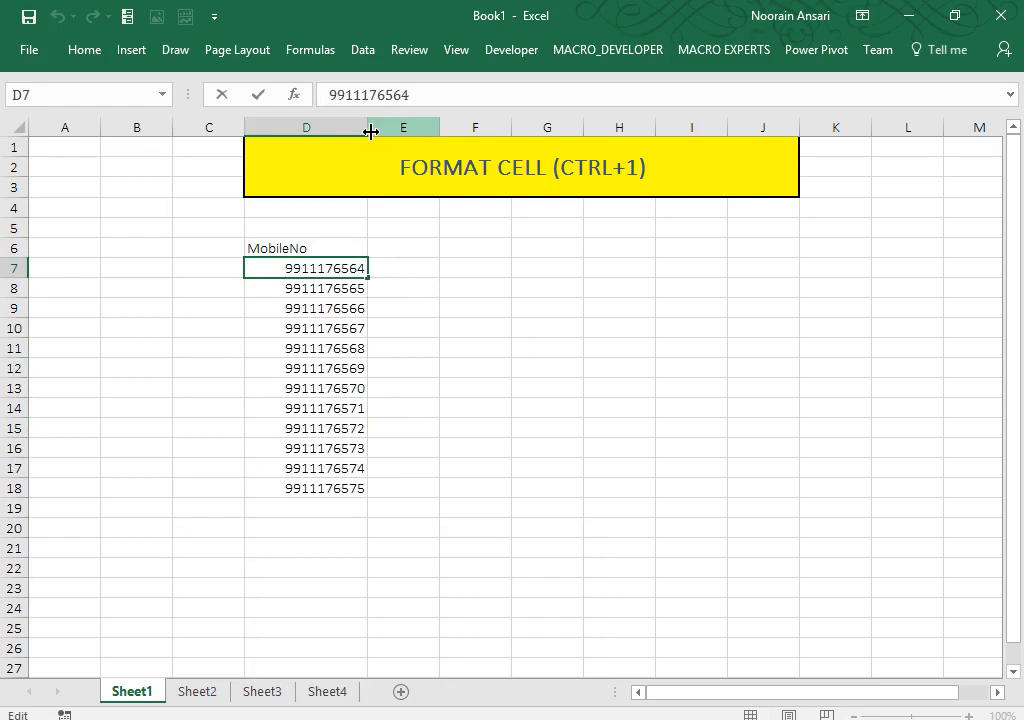
type("0")
key("Return")
Step: Copy the mobile numbers D7:D18 and close Paste Special without applying it
key("Down")
key("Down")
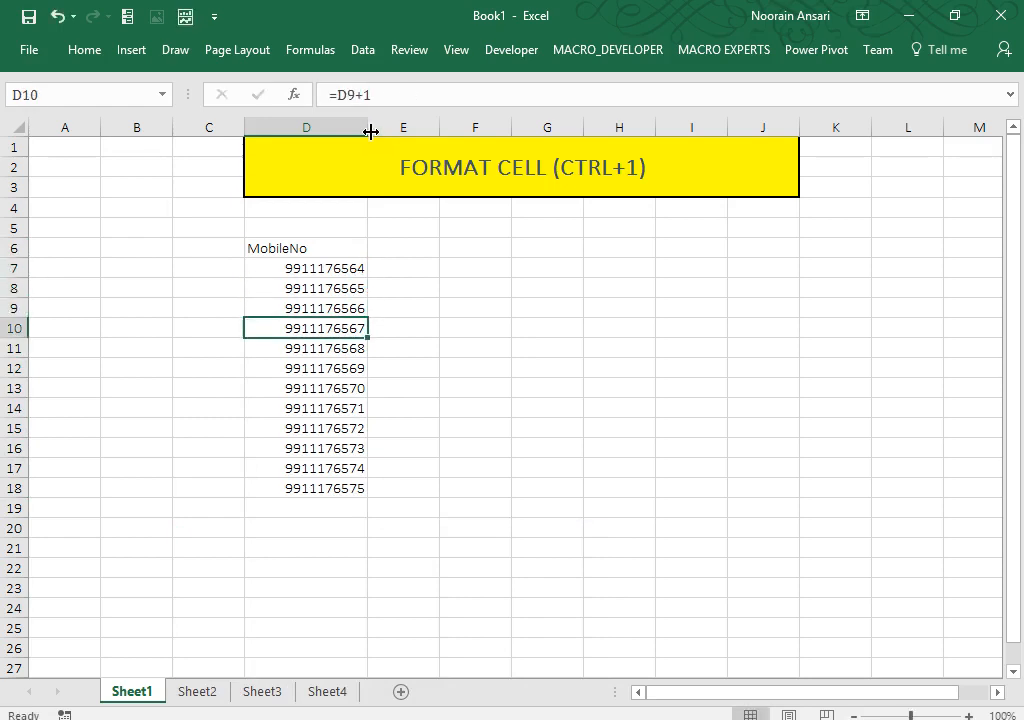
key("F2")
key("Escape")
key("Up")
key("Up")
key("Up")
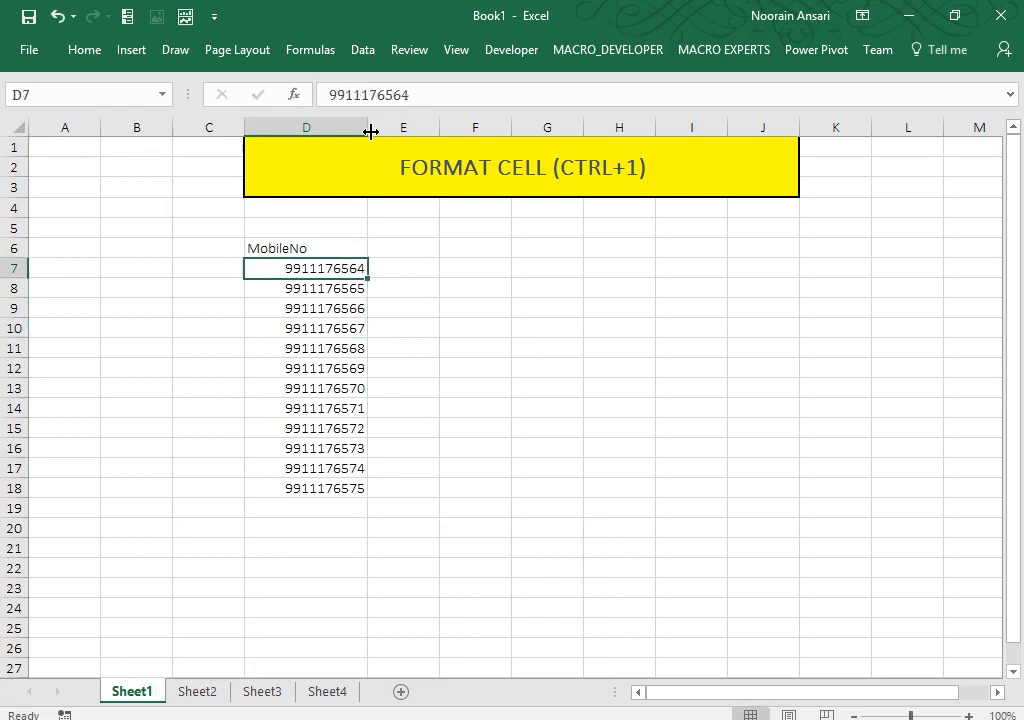
key("ctrl+shift+Down")
key("ctrl+c")
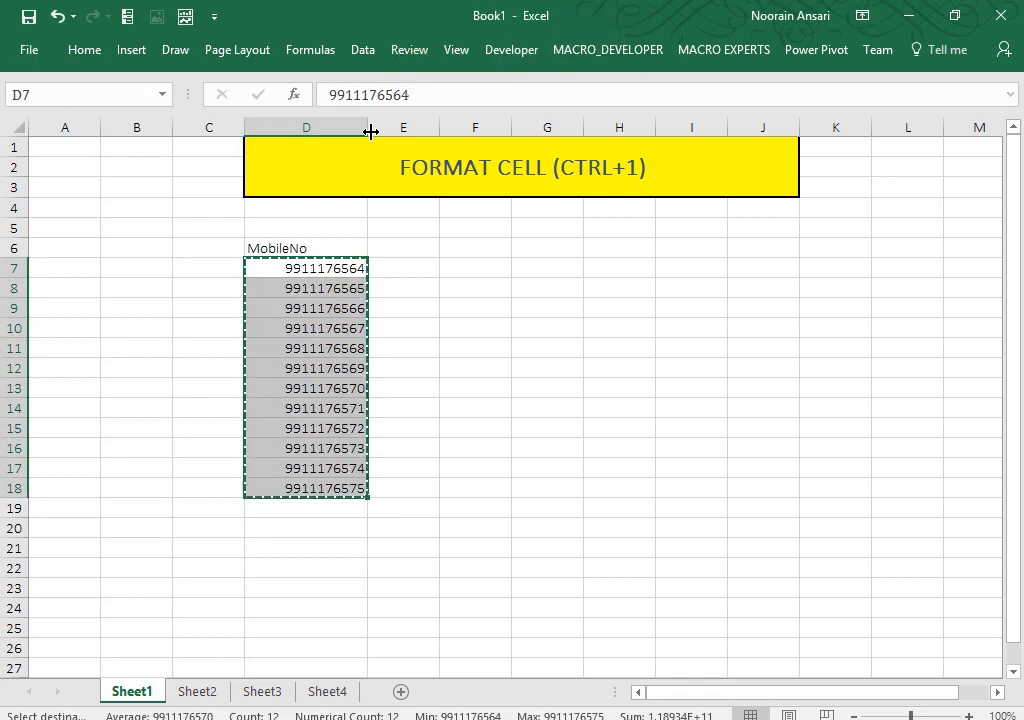
key("ctrl+alt+v")
key("Return")
Step: Check the formulas down column D, then clear the filled formulas in D8:D18
key("Down")
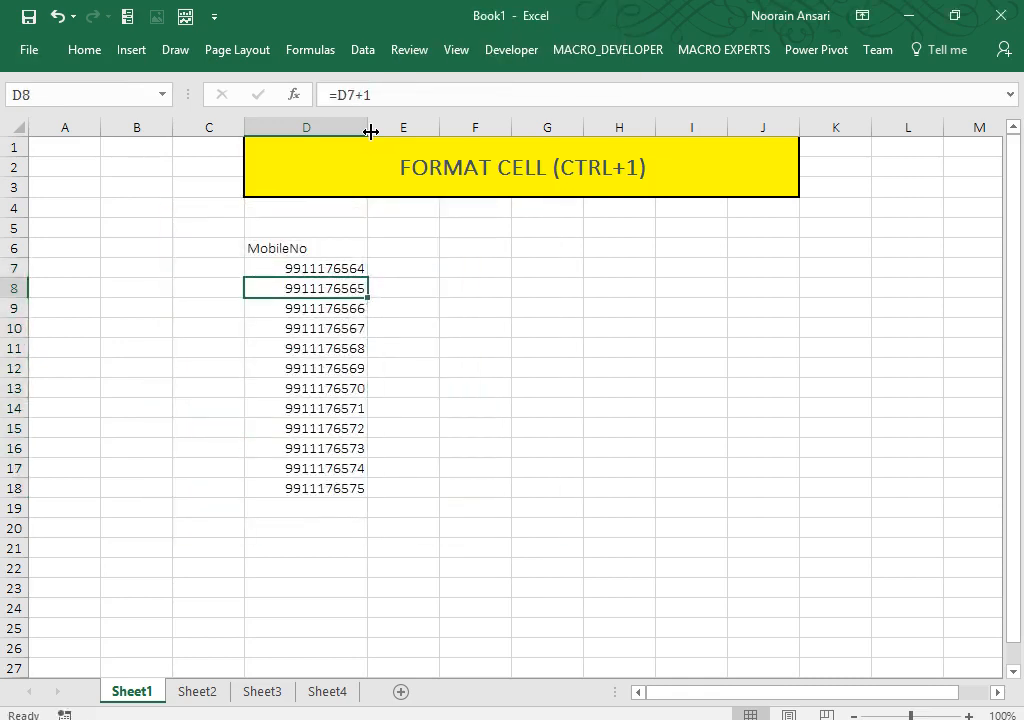
key("Up")
key("Down")
key("Down")
key("Down")
key("Down")
key("Down")
key("Down")
key("Down")
key("Down")
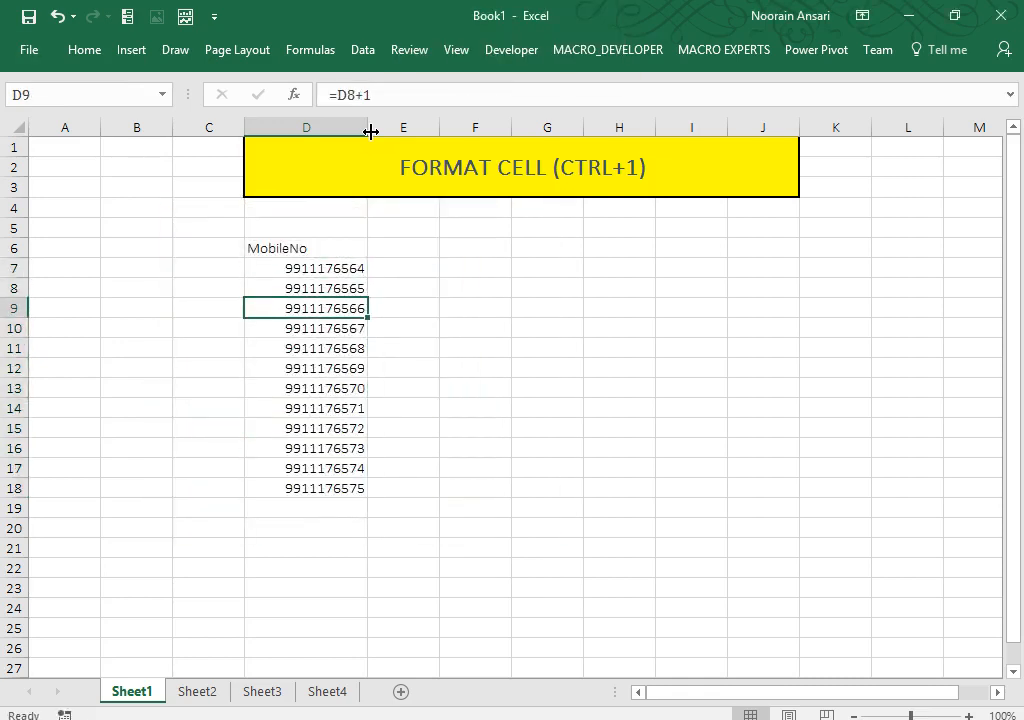
key("Up")
key("Up")
key("Up")
key("Up")
key("Up")
key("Up")
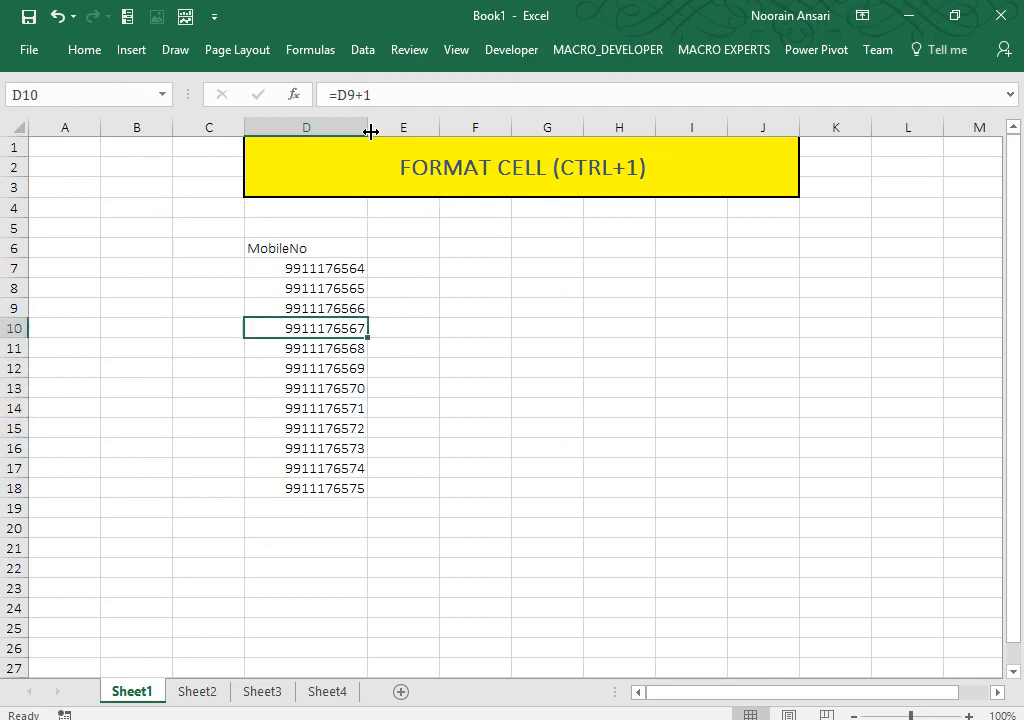
key("Down")
key("Down")
key("Down")
key("Down")
key("Down")
key("Down")
key("Down")
key("Down")
key("Down")
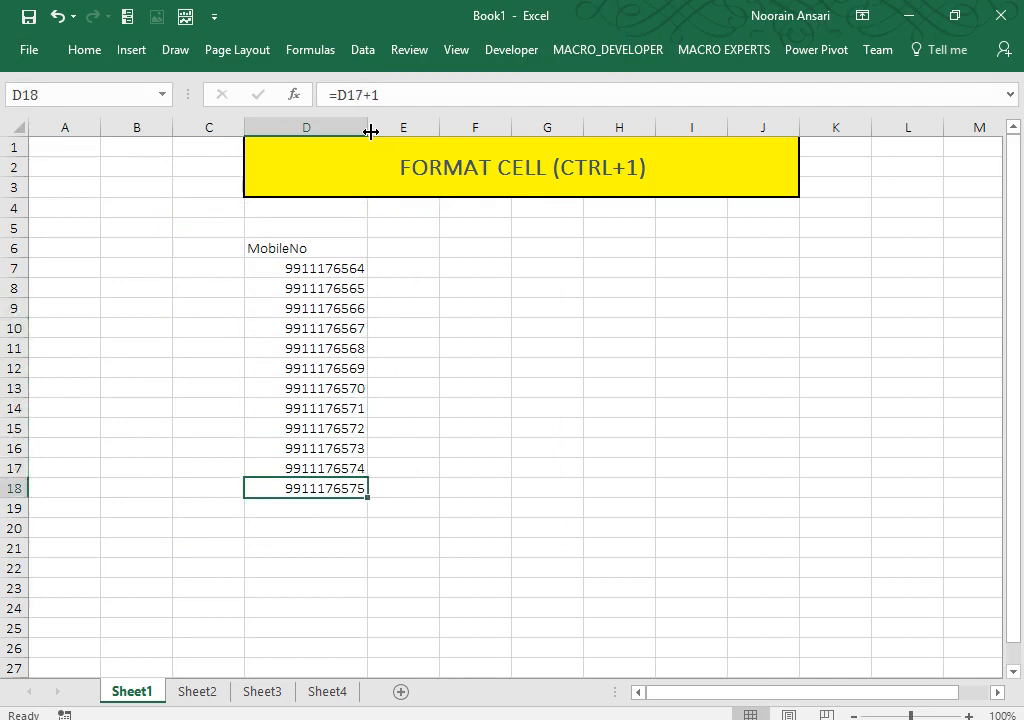
key("Up")
key("Up")
key("Up")
key("Up")
key("Up")
key("Up")
key("Up")
key("ctrl+shift+Down")
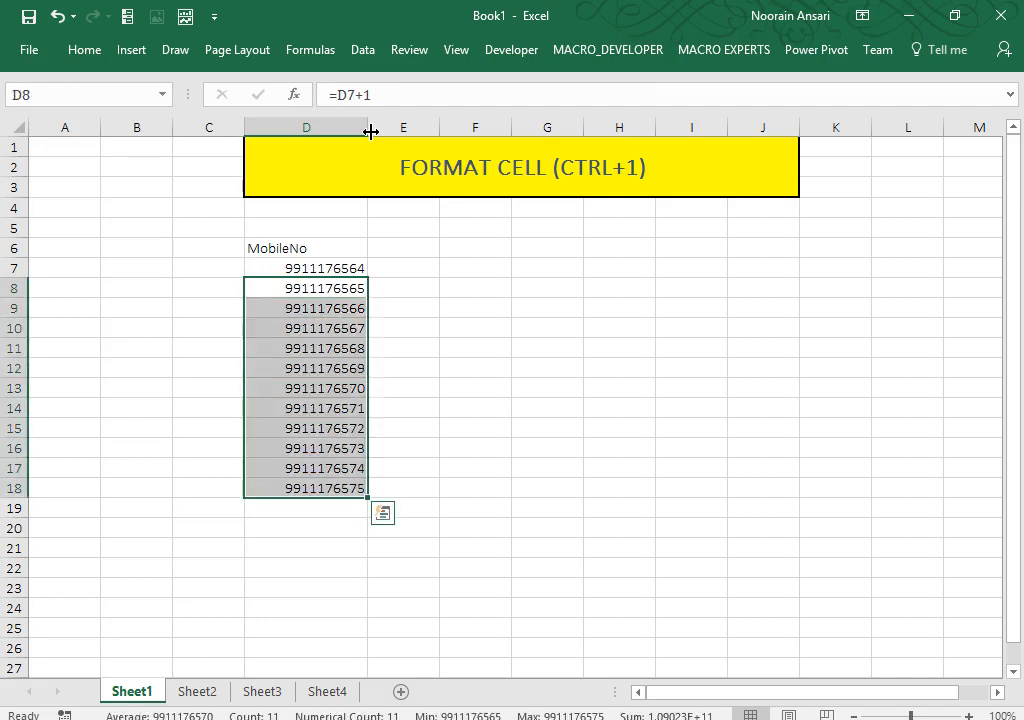
key("Delete")
key("Up")
Step: Re-enter =D7+1 in D8 and fill it down through D22
key("Down")
type("=")
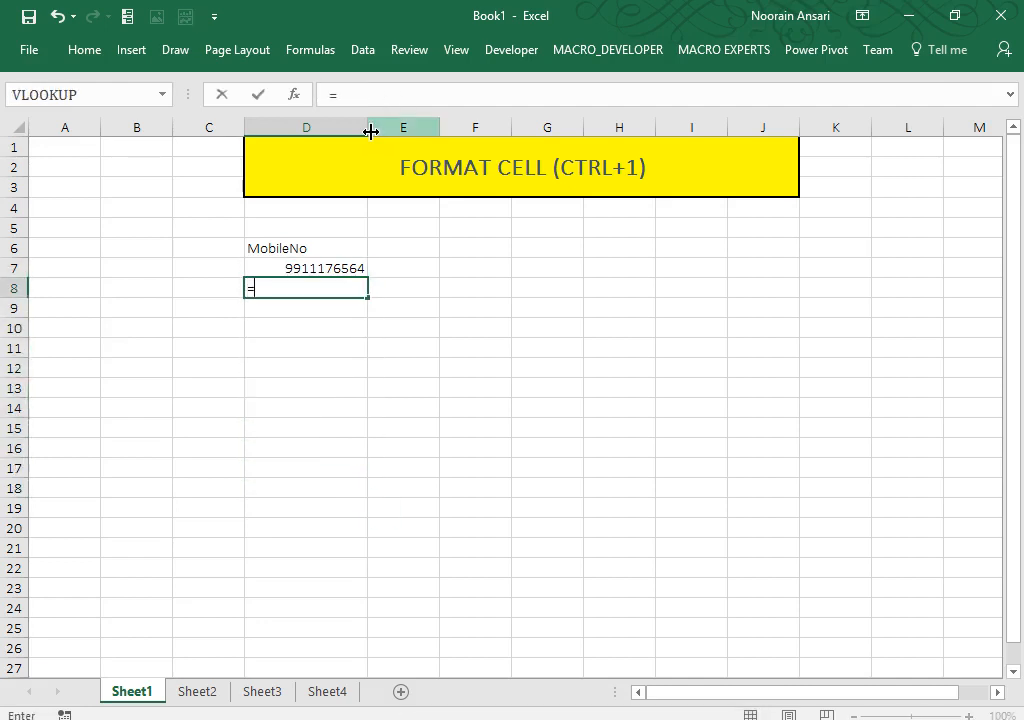
key("Up")
type("+1")
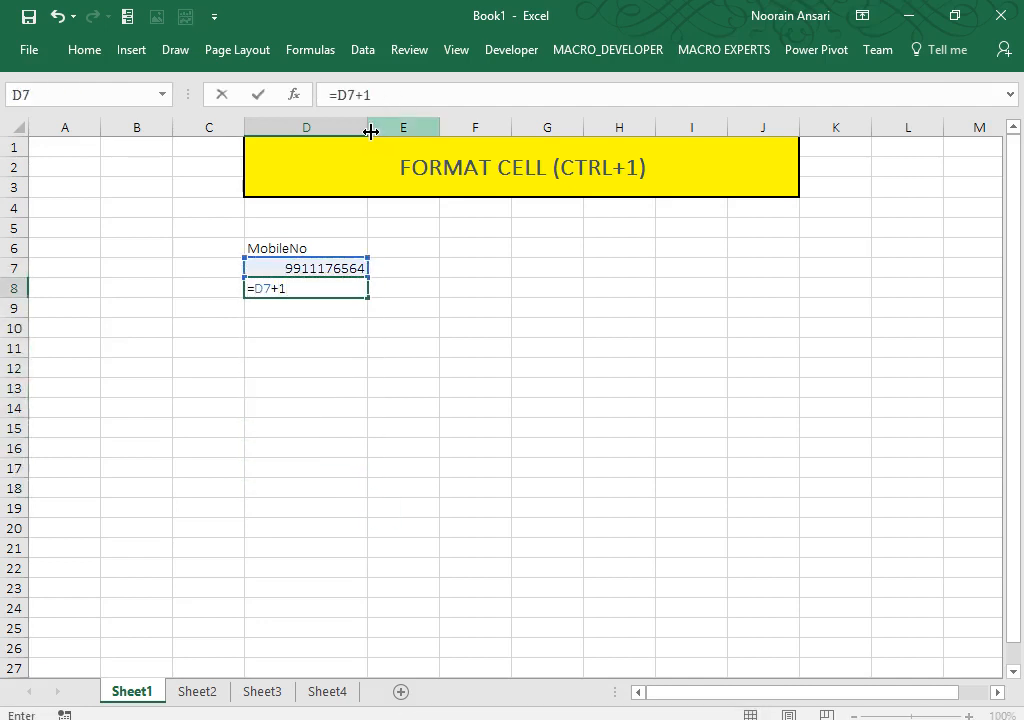
key("Return")
key("Up")
key("shift+Down")
key("shift+Down")
key("shift+Down")
key("shift+Down")
key("shift+Down")
key("shift+Down")
key("shift+Down")
key("shift+Down")
key("shift+Down")
key("shift+Down")
key("shift+Down")
key("shift+Down")
key("shift+Down")
key("shift+Down")
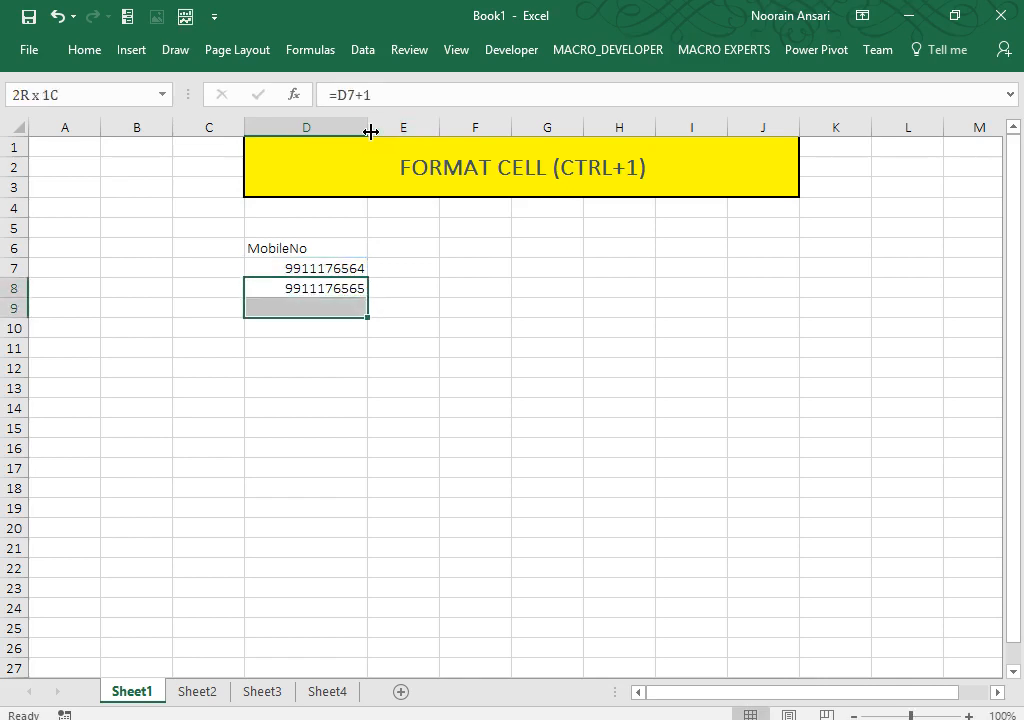
key("ctrl+d")
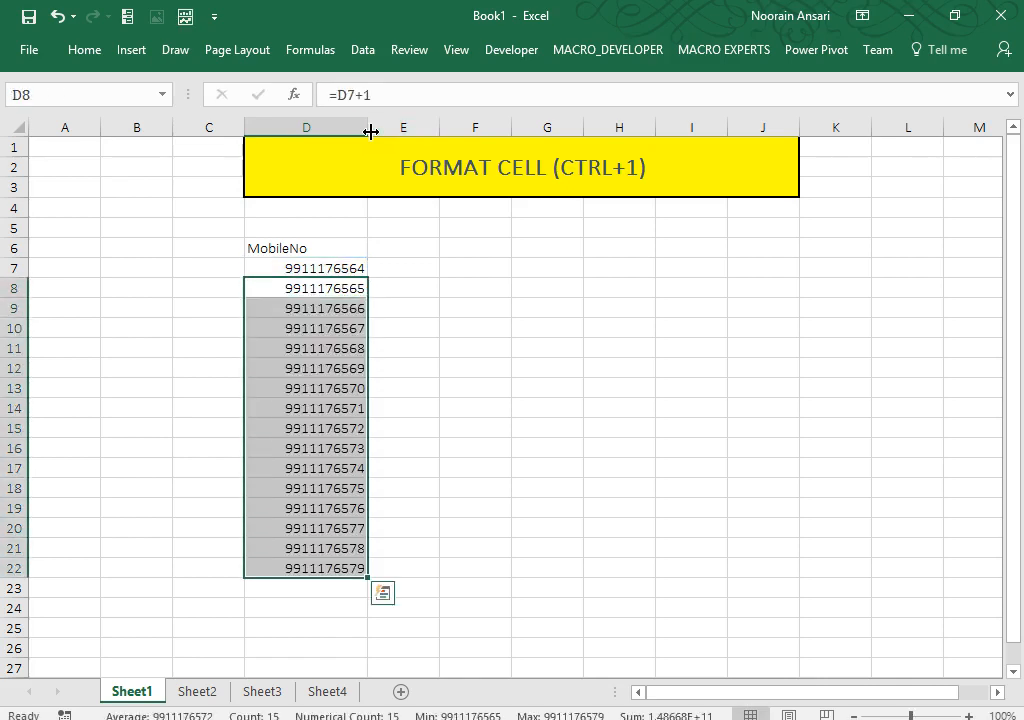
Step: Prefix the D7 number with a leading zero, select D7:D22 and open Format Cells
key("Up")
key("Up")
key("Down")
key("F2")
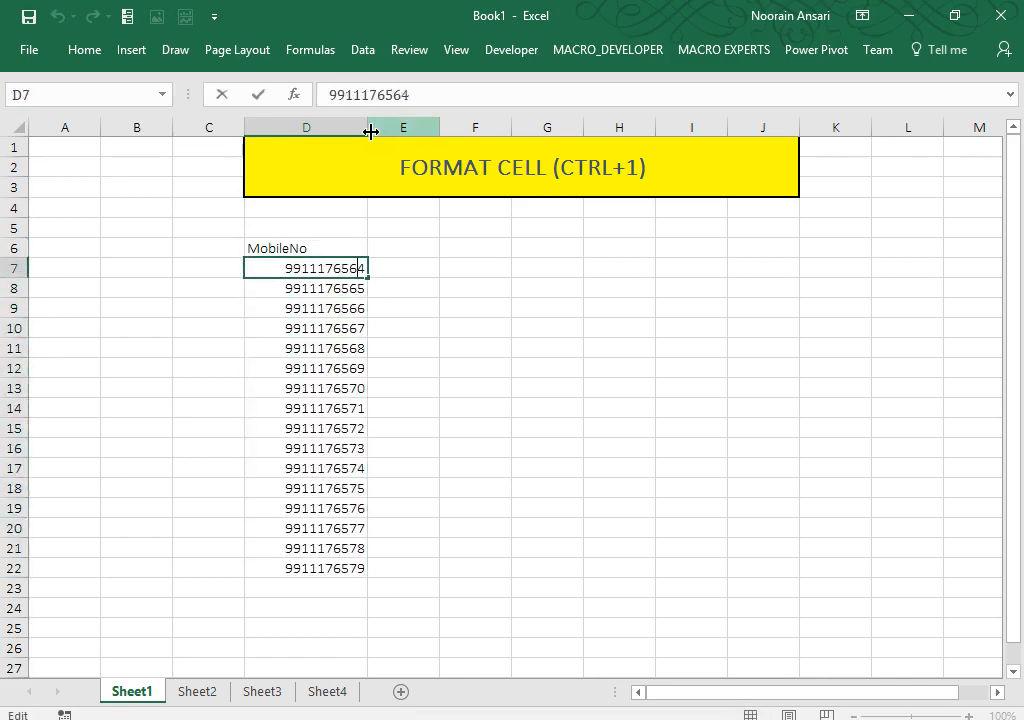
key("Left")
key("Left")
key("Left")
key("Left")
key("Left")
key("Left")
key("Left")
key("Left")
key("Left")
key("Left")
type("0")
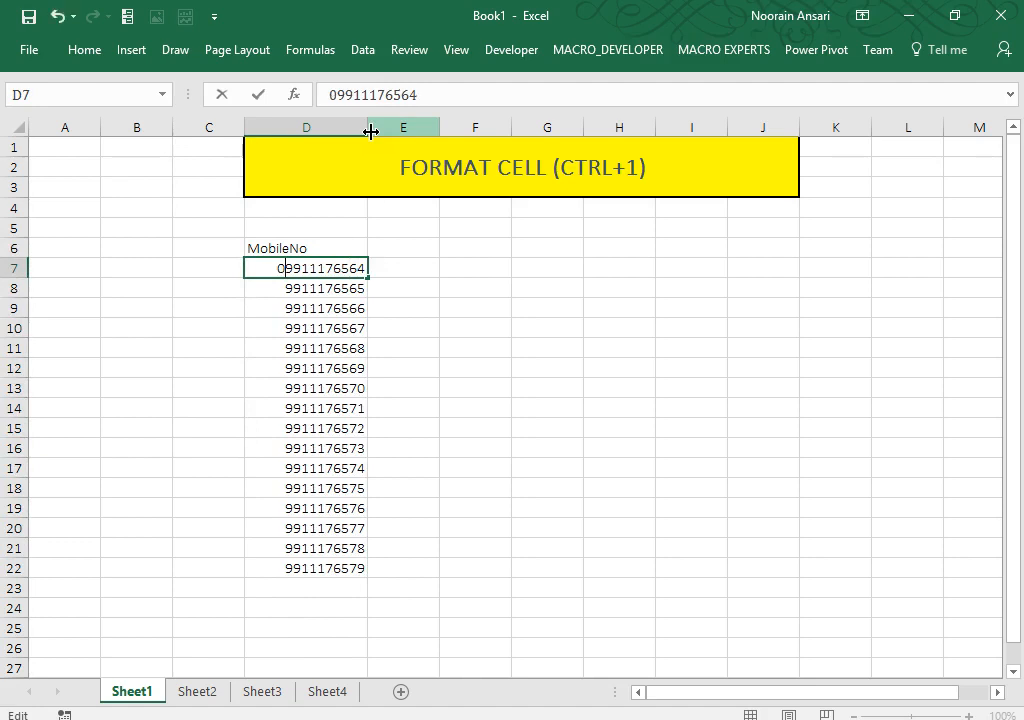
key("Return")
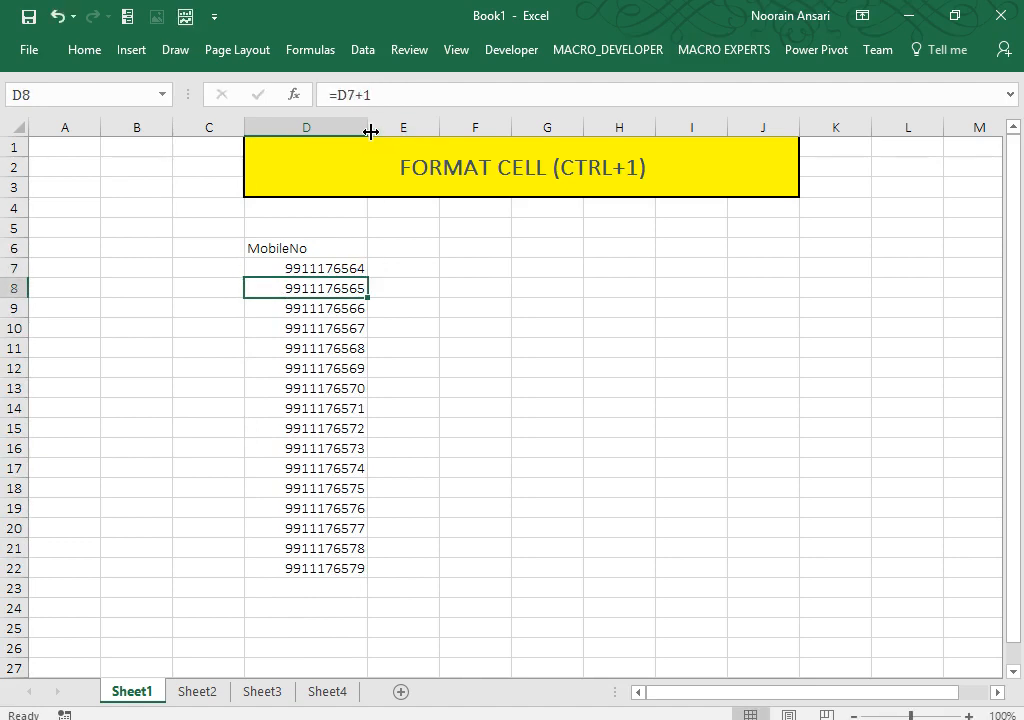
key("Up")
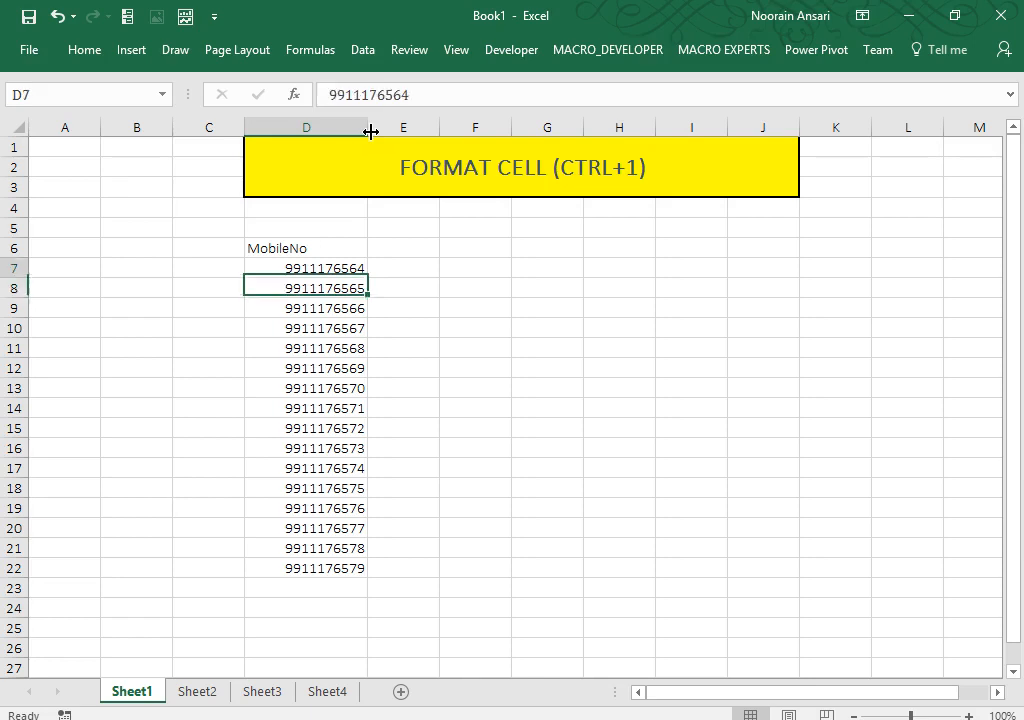
key("shift+Down")
key("shift+Down")
key("shift+Down")
key("shift+Down")
key("shift+Down")
key("shift+Down")
key("shift+Down")
key("shift+Down")
key("shift+Down")
key("shift+Down")
key("shift+Down")
key("shift+Down")
key("shift+Down")
key("shift+Down")
key("shift+Down")
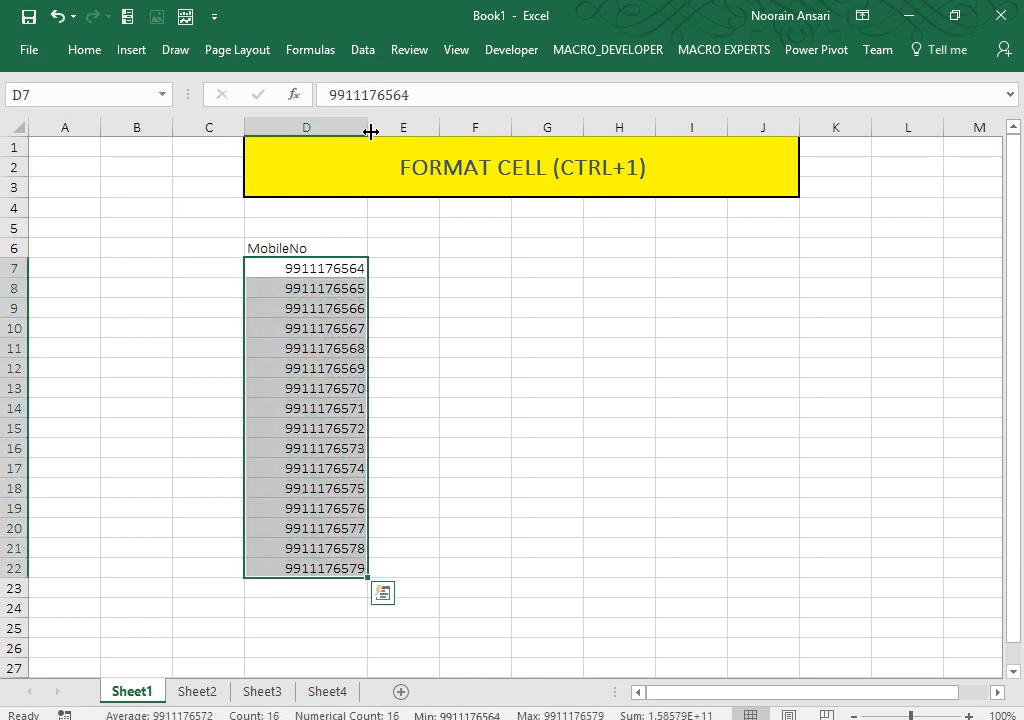
key("ctrl+1")
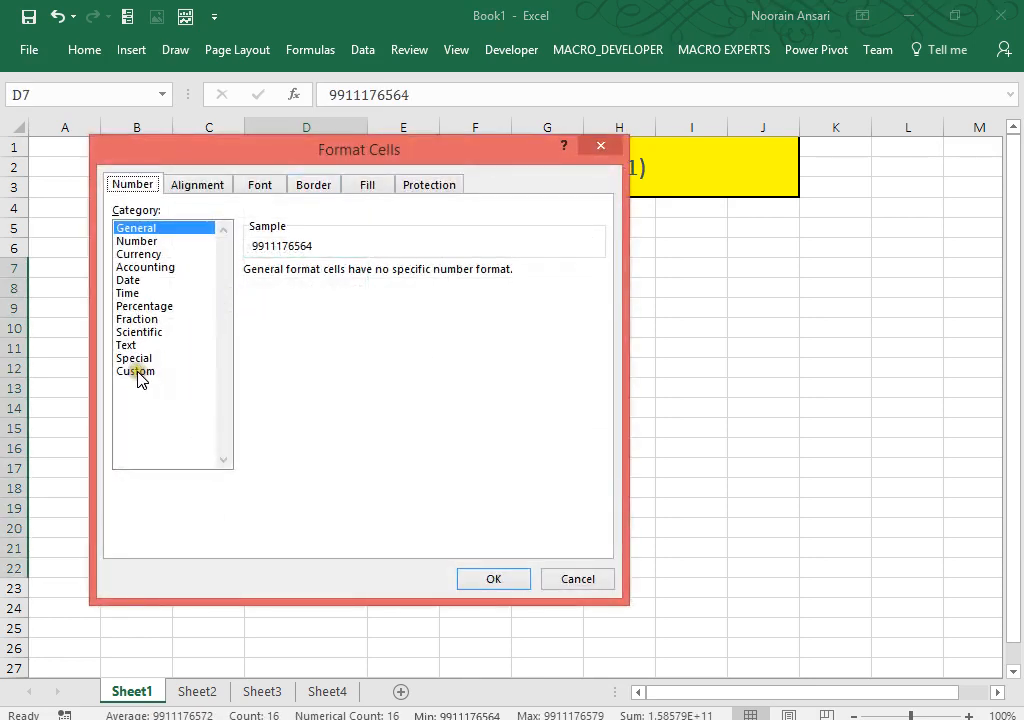
left_click(138, 374)
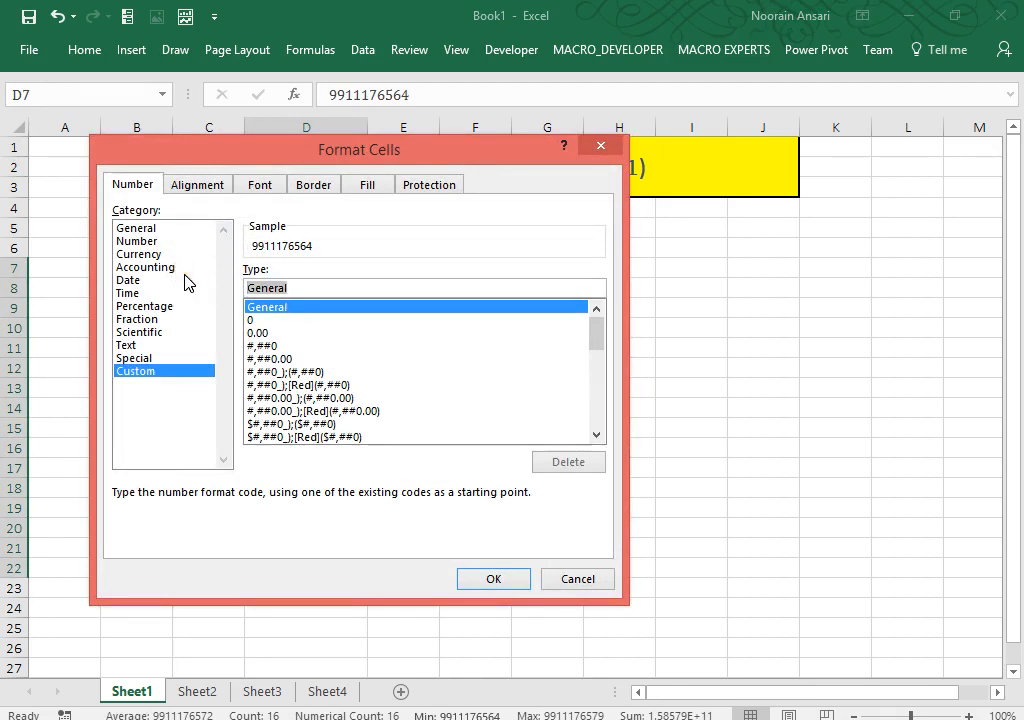
type("\"")
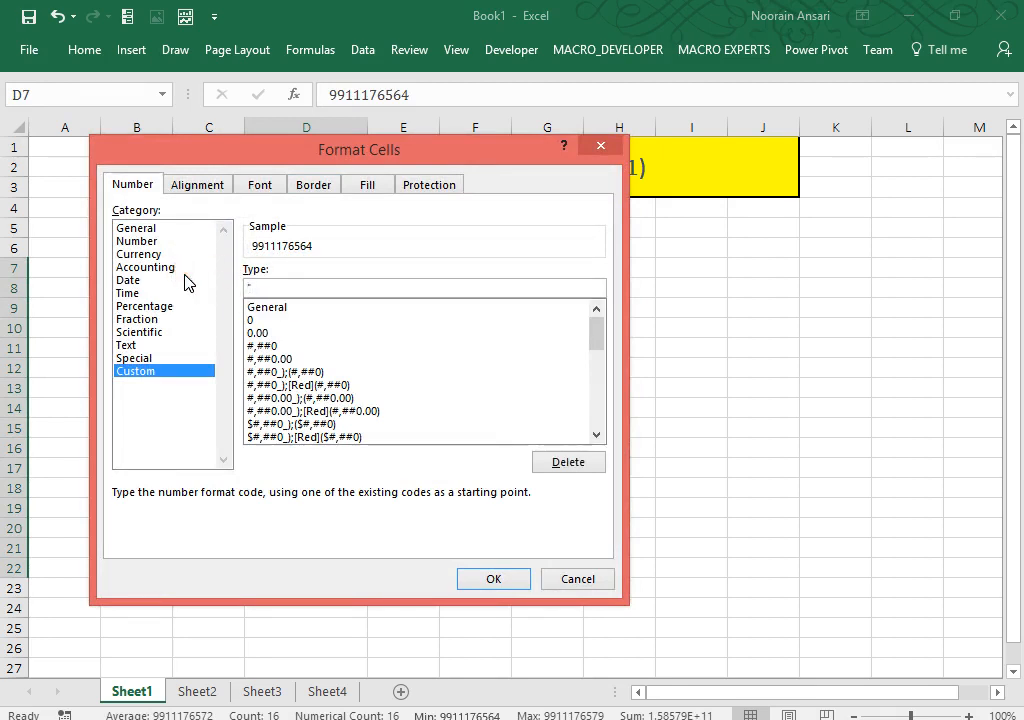
type("0\"#")
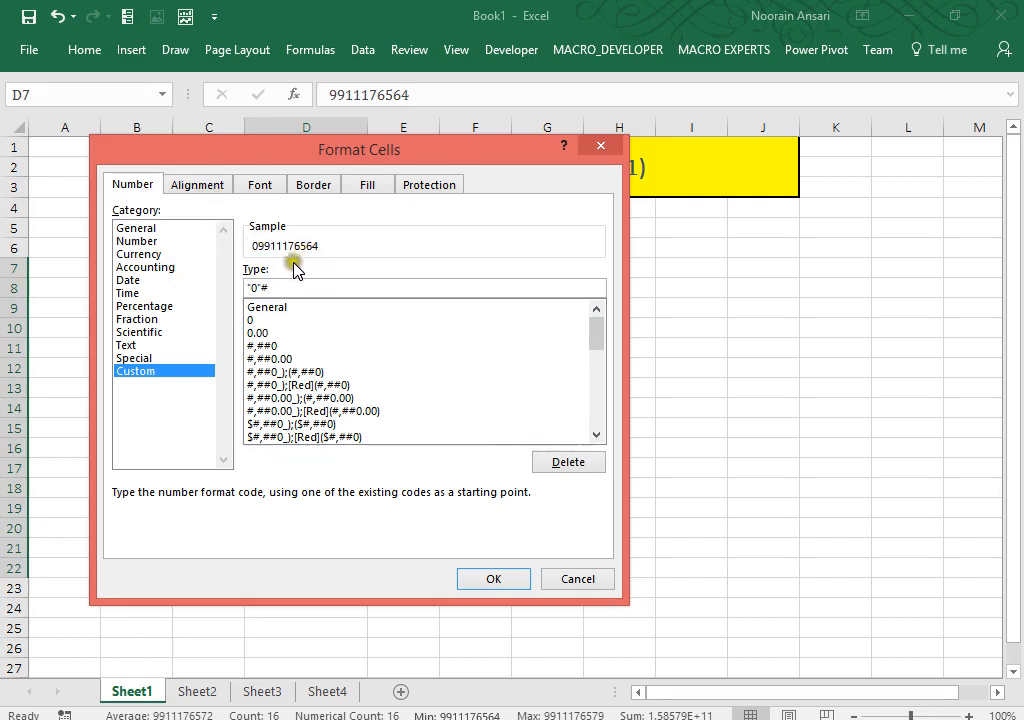
left_click(275, 287)
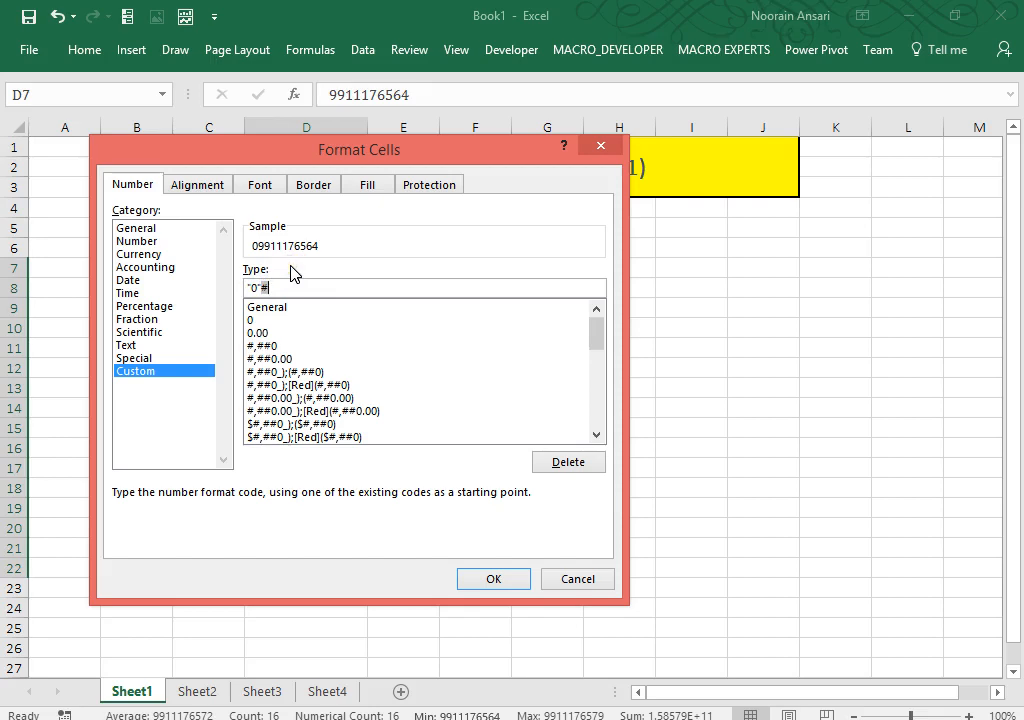
left_click(491, 581)
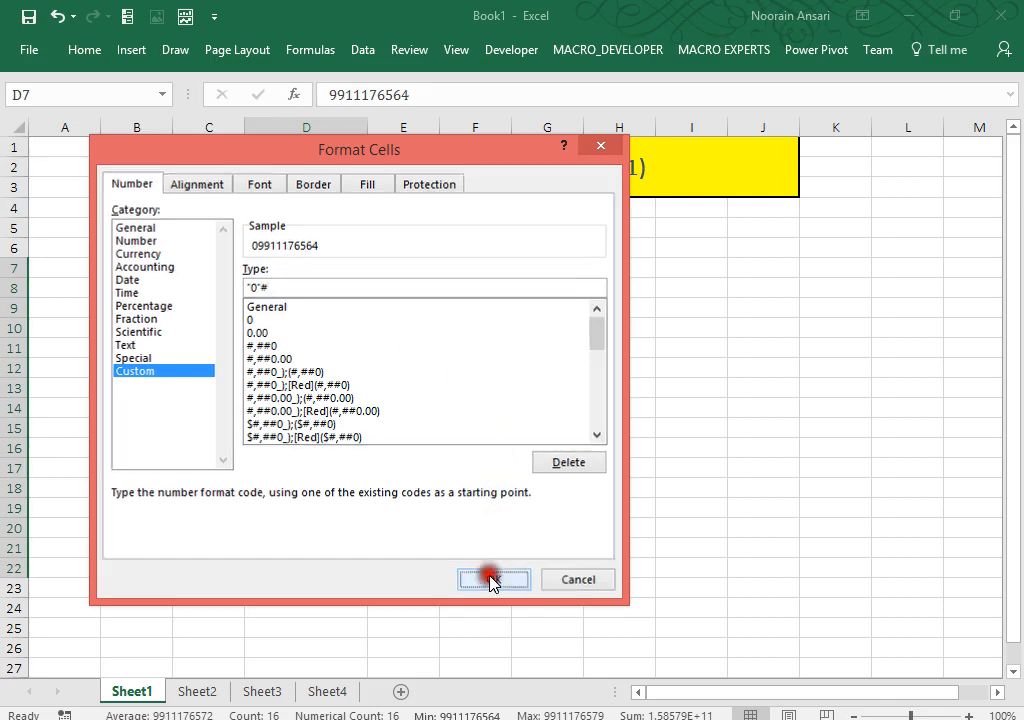
left_click(446, 341)
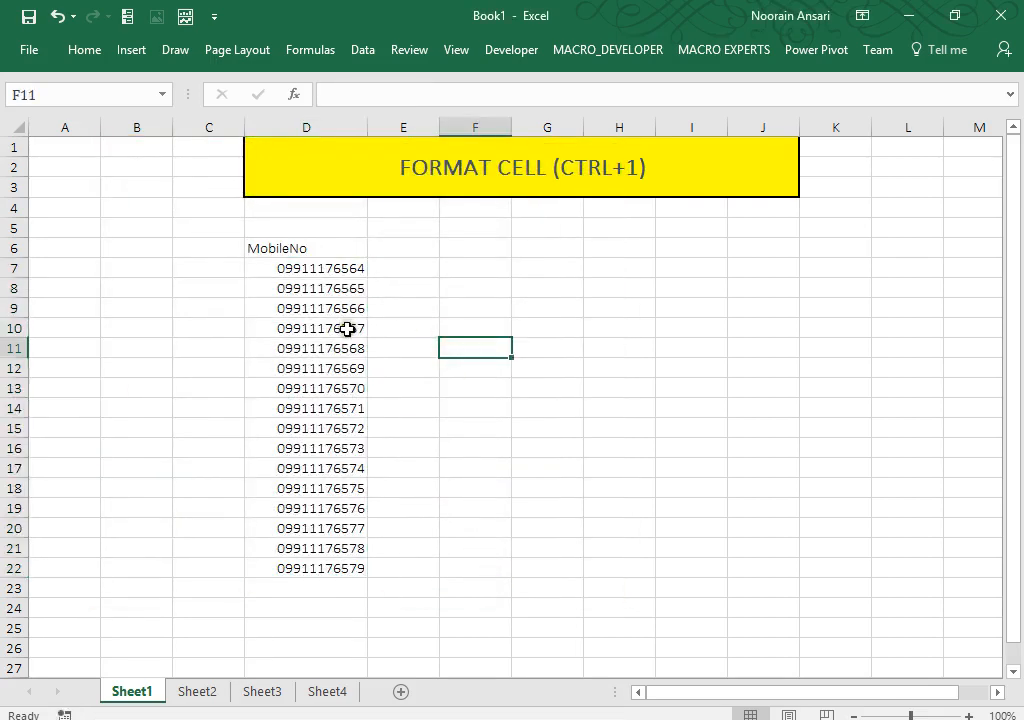
left_click(347, 329)
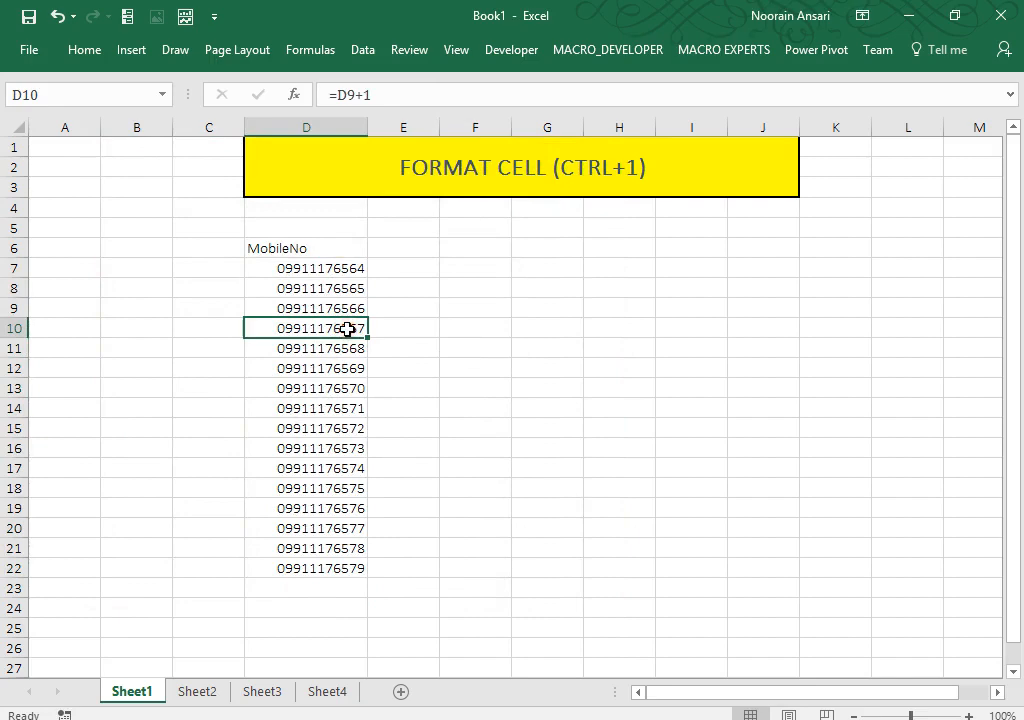
key("ctrl+1")
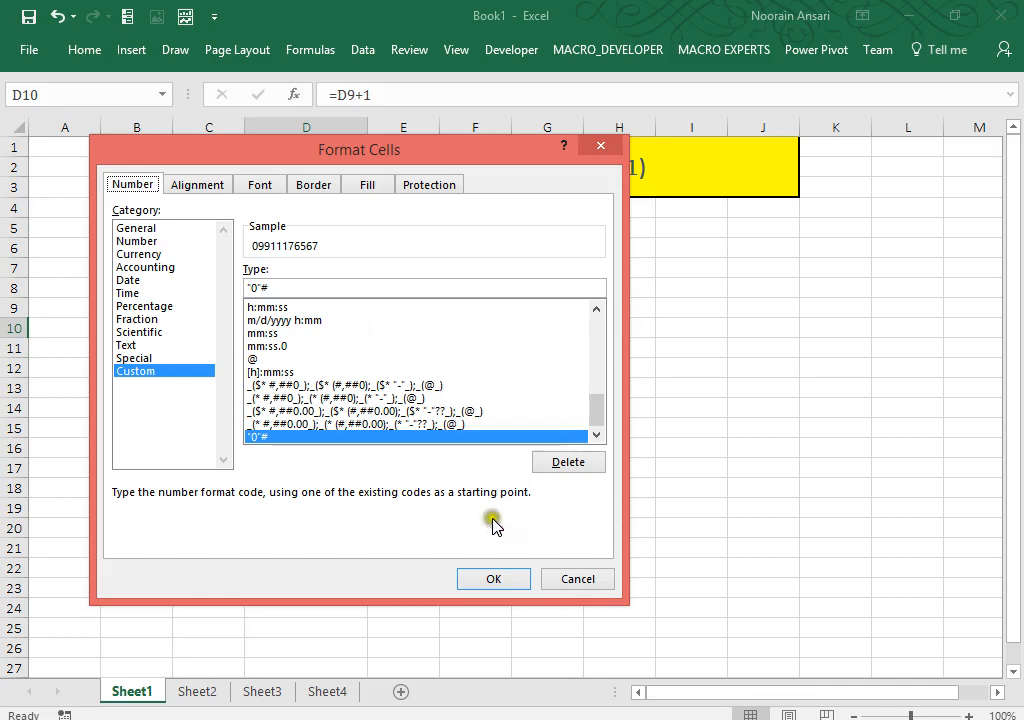
left_click(556, 581)
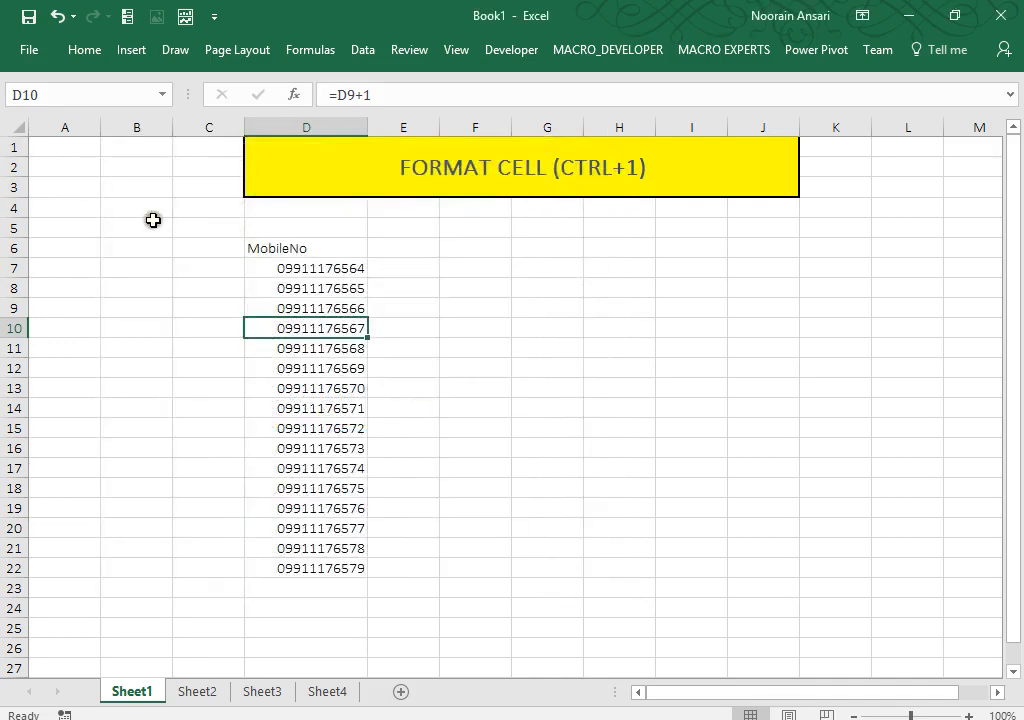
left_click(153, 221)
Step: Enter the note '#-Number' in cell B4
left_click(153, 216)
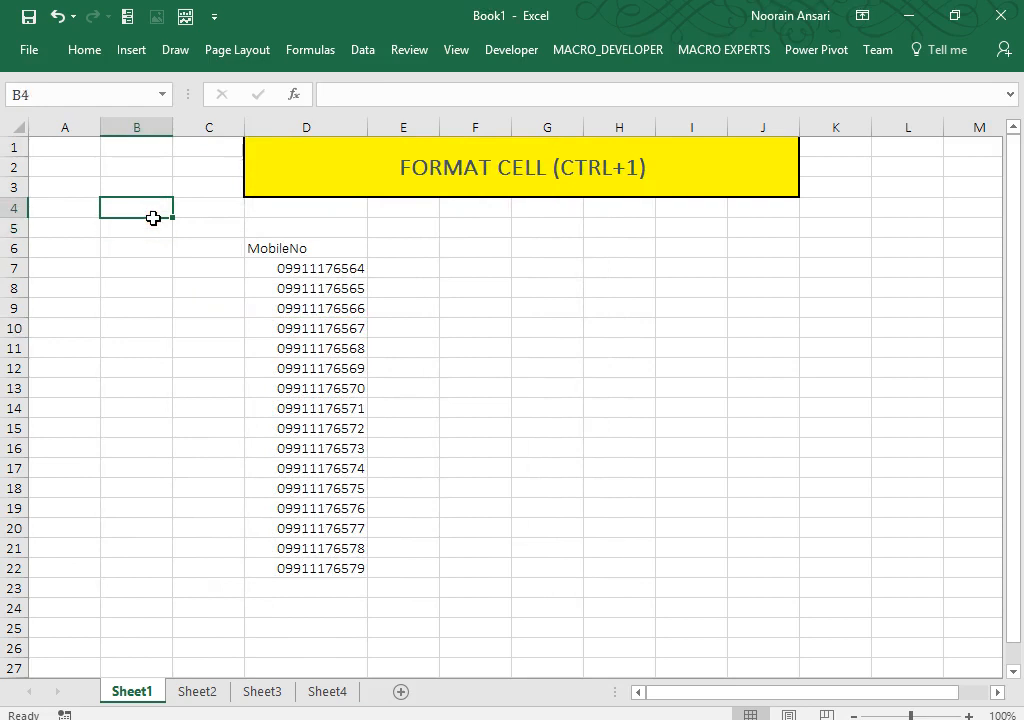
type("#")
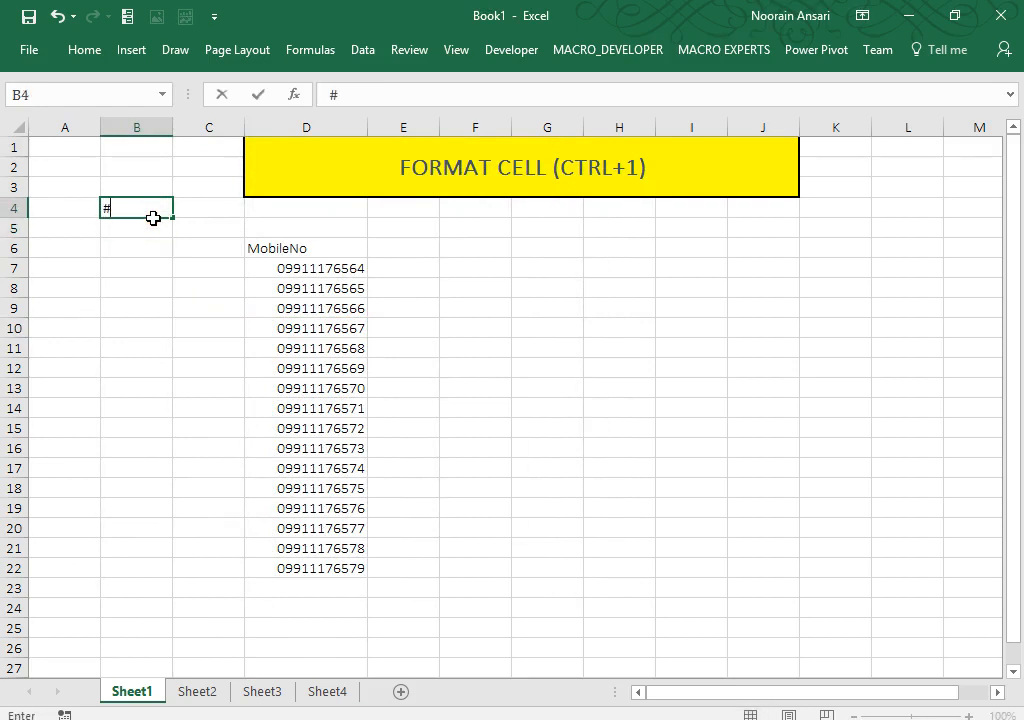
type("-Number")
key("Return")
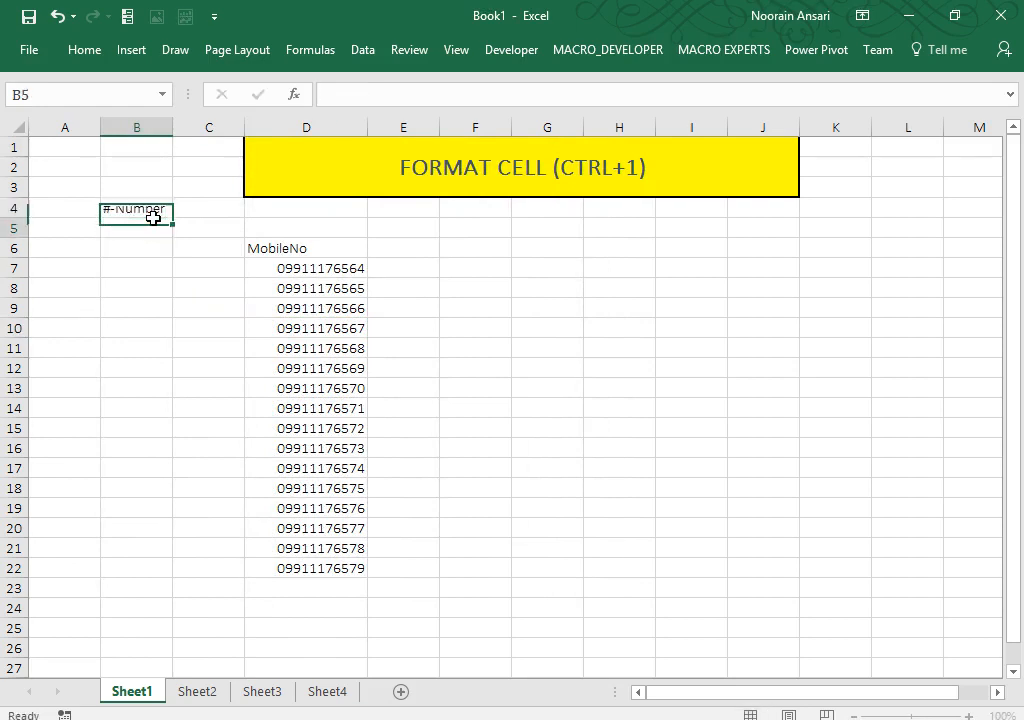
Step: Retitle the D6 header to 'Insert o before MobileNo'
key("Right")
key("Right")
key("Down")
key("Down")
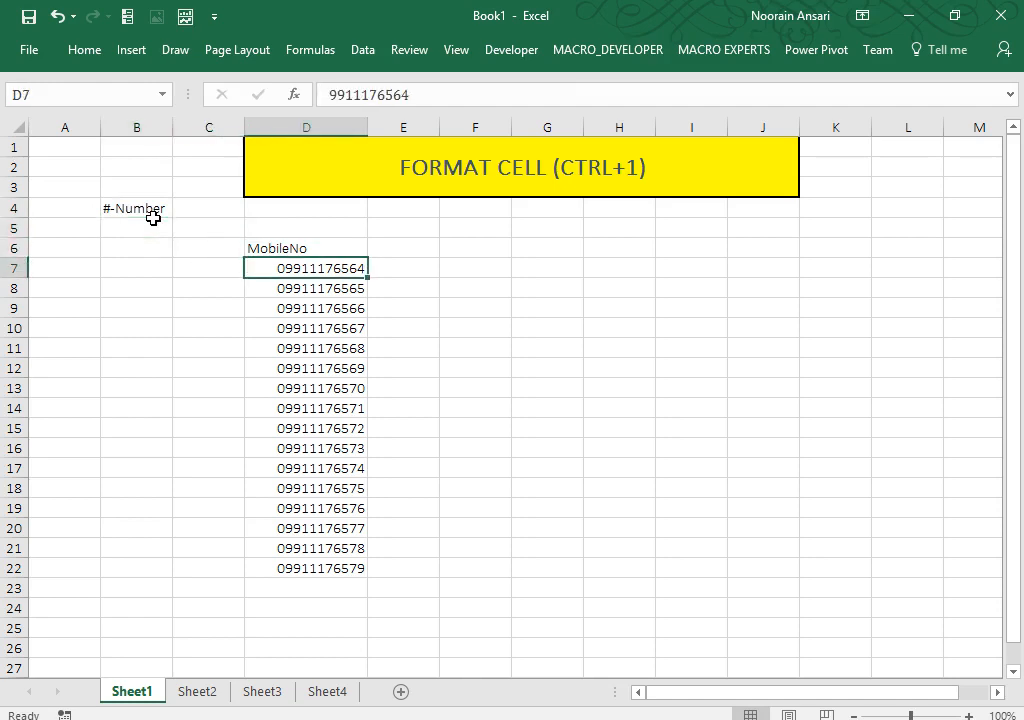
key("Up")
key("F2")
key("Left")
key("Home")
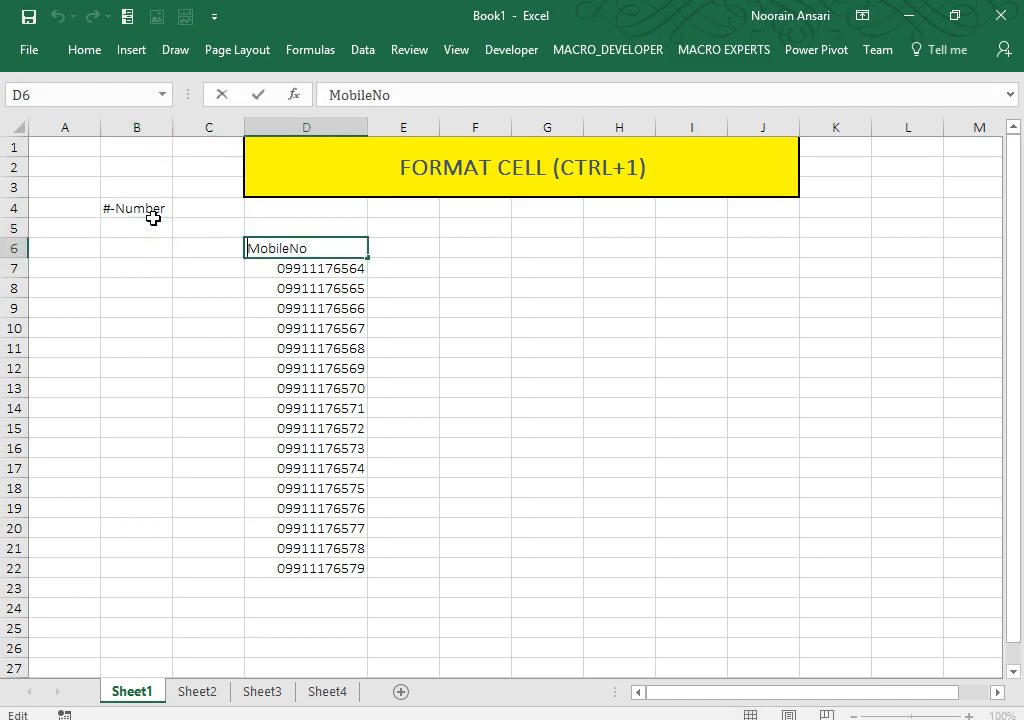
type("Insert o be")
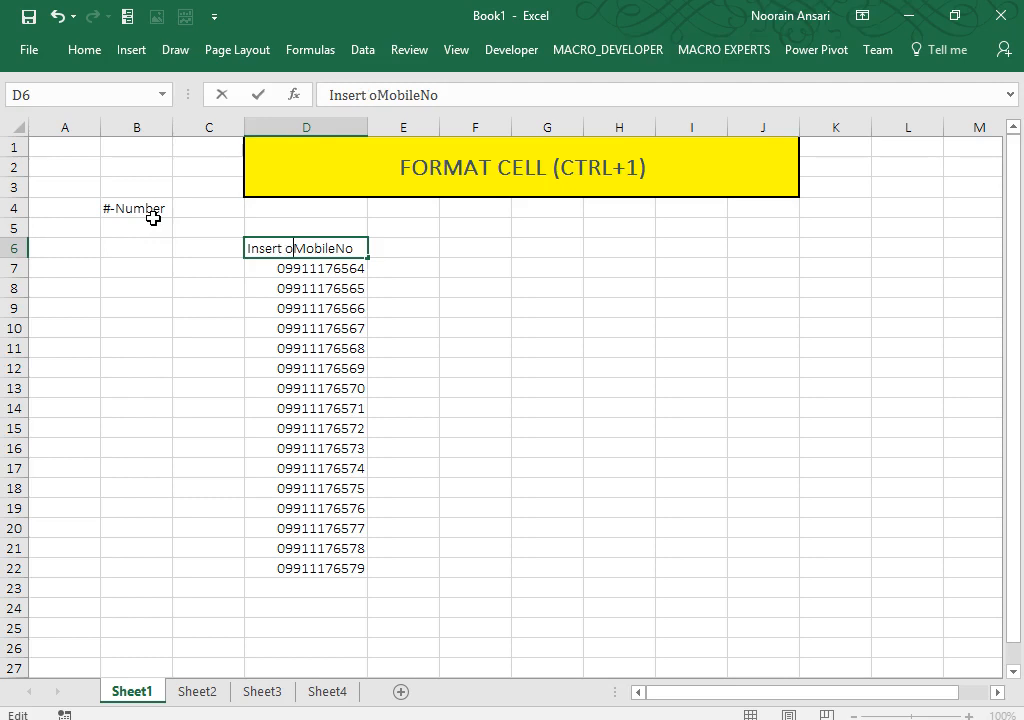
type("fore")
key("Return")
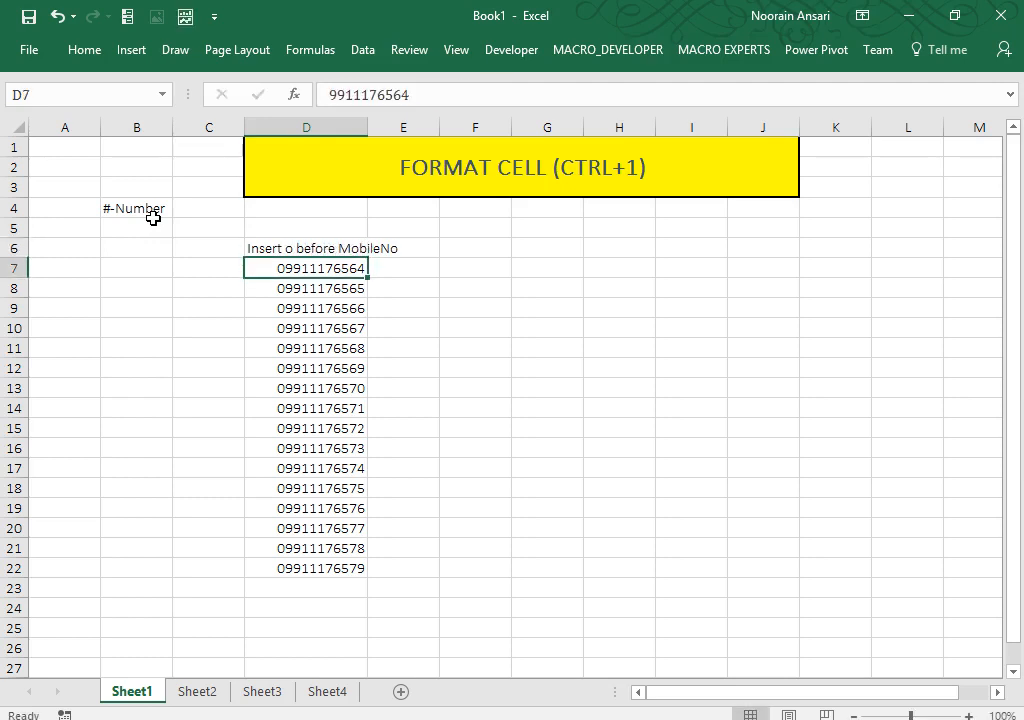
Step: Autofit column D to the longer header and check the D7:D22 mobile numbers
double_click(367, 123)
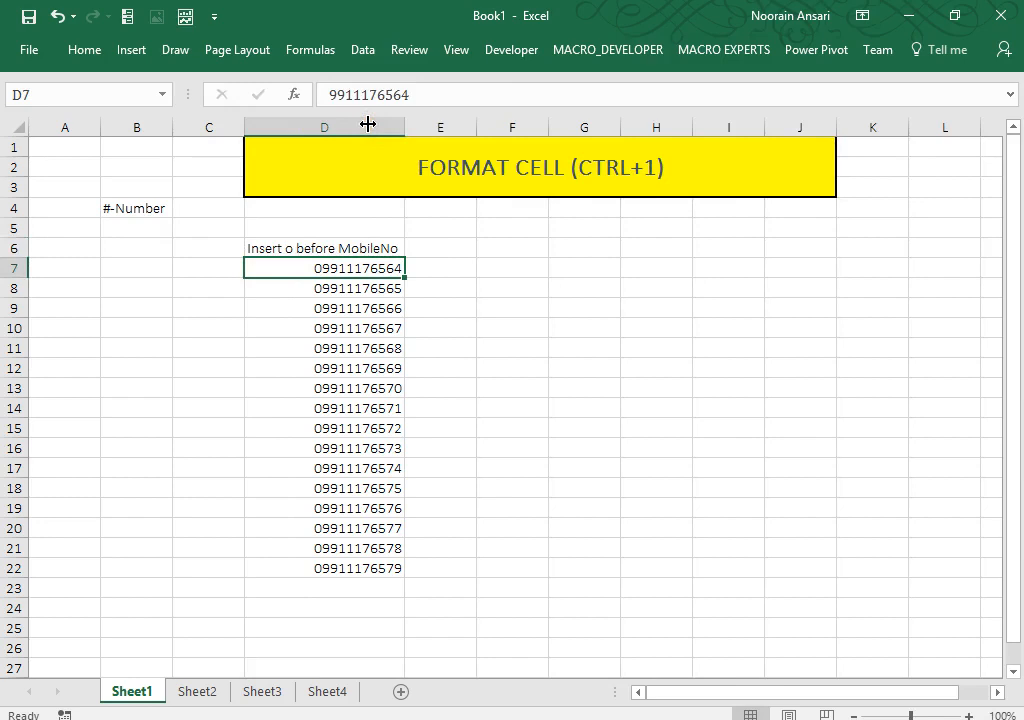
key("ctrl+shift+Down")
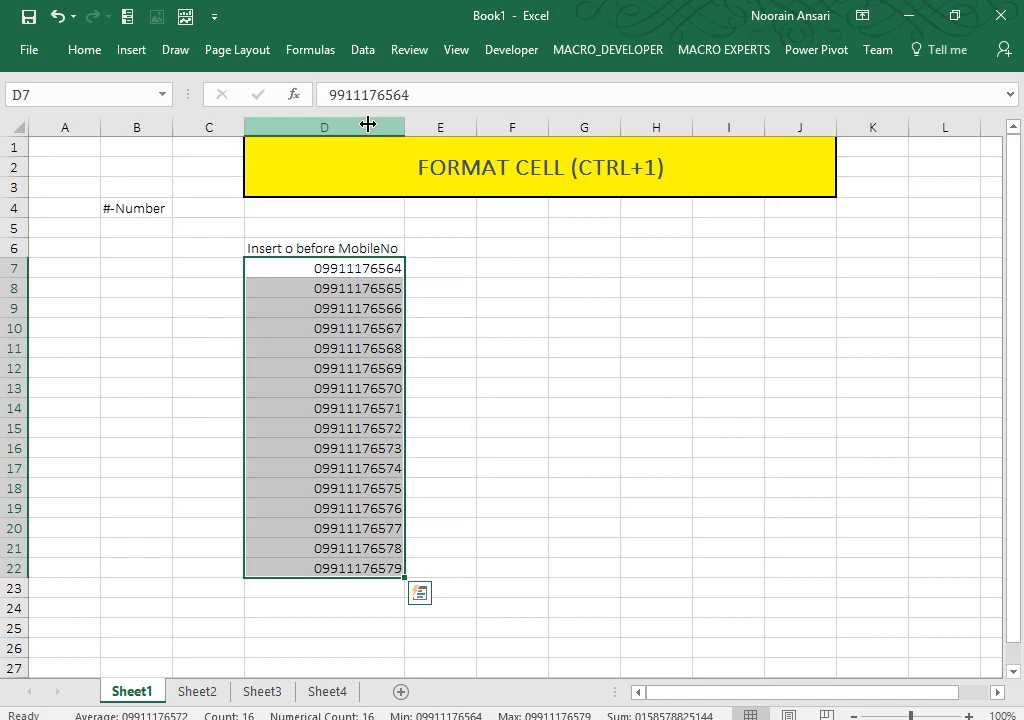
key("Up")
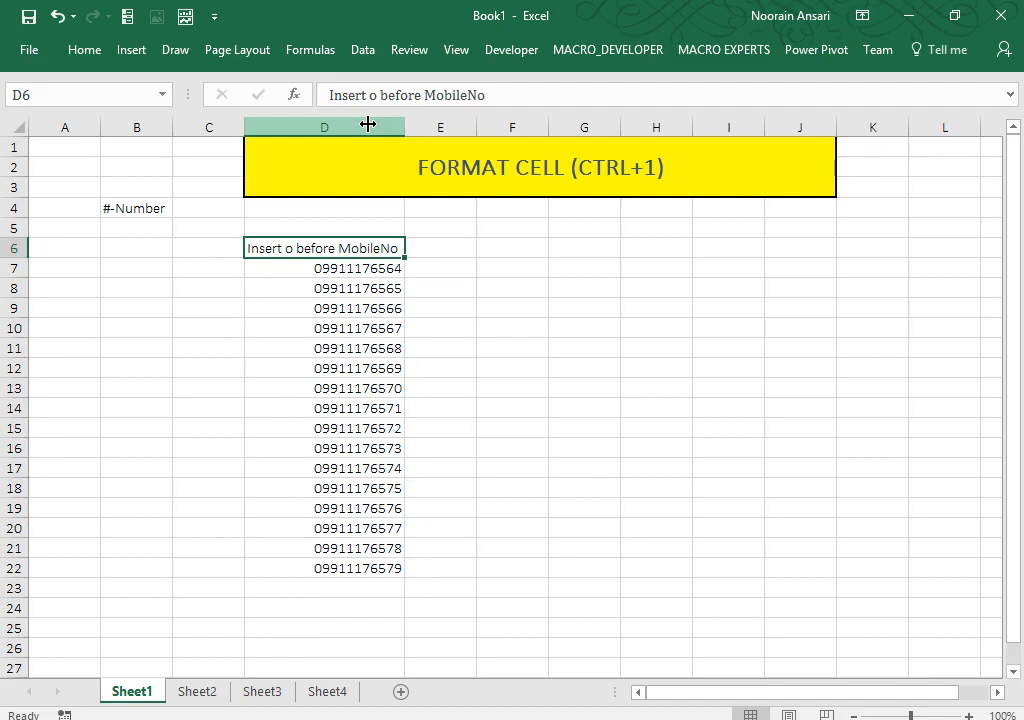
key("Right")
key("Right")
Step: Put the heading 'Name' in F6 and four sample first names in F7:F10
type("Name")
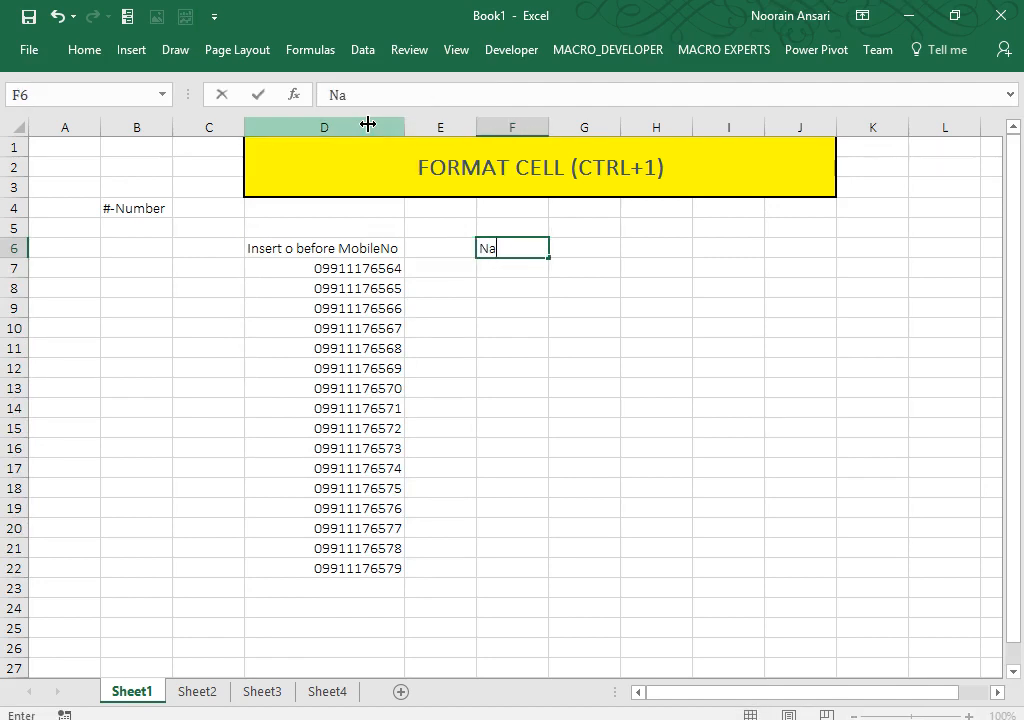
key("Return")
type("rajesh")
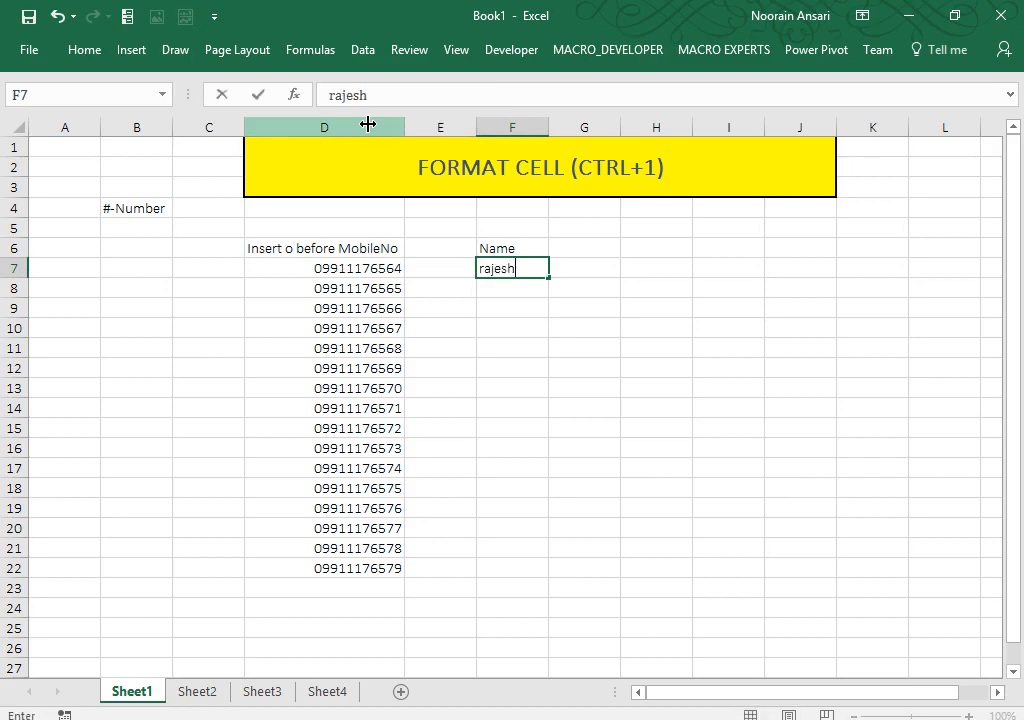
key("Return")
type("mohit")
key("Return")
type("Chandan")
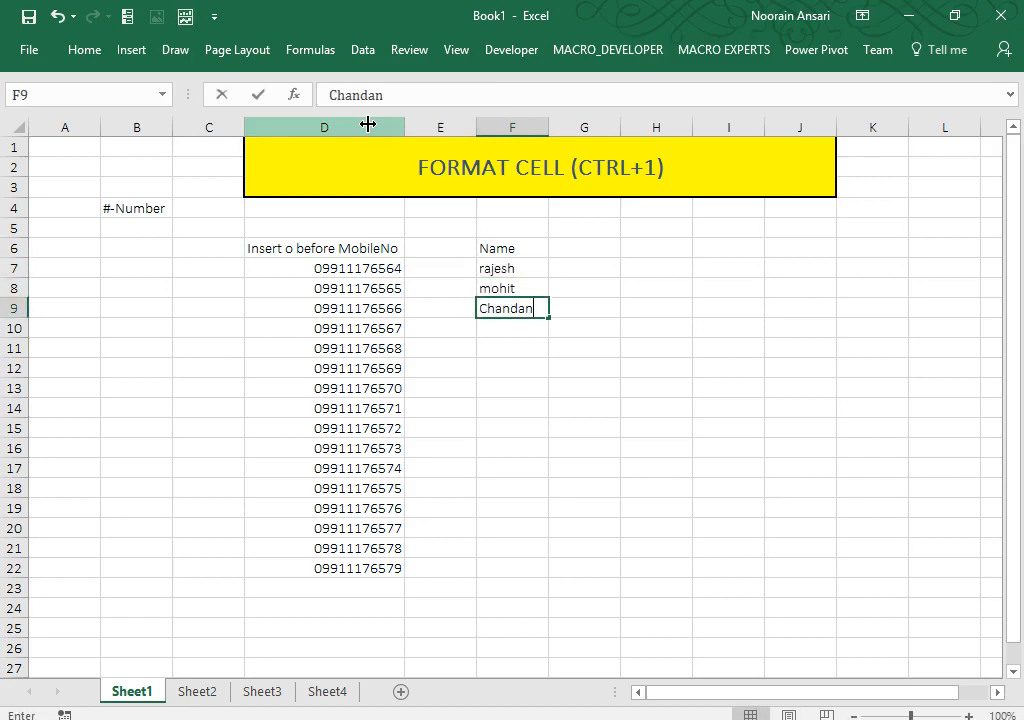
key("Return")
type("Lokesh")
key("Return")
Step: Add five more first names in F11:F15, then select the list F7:F15
type("Deepak")
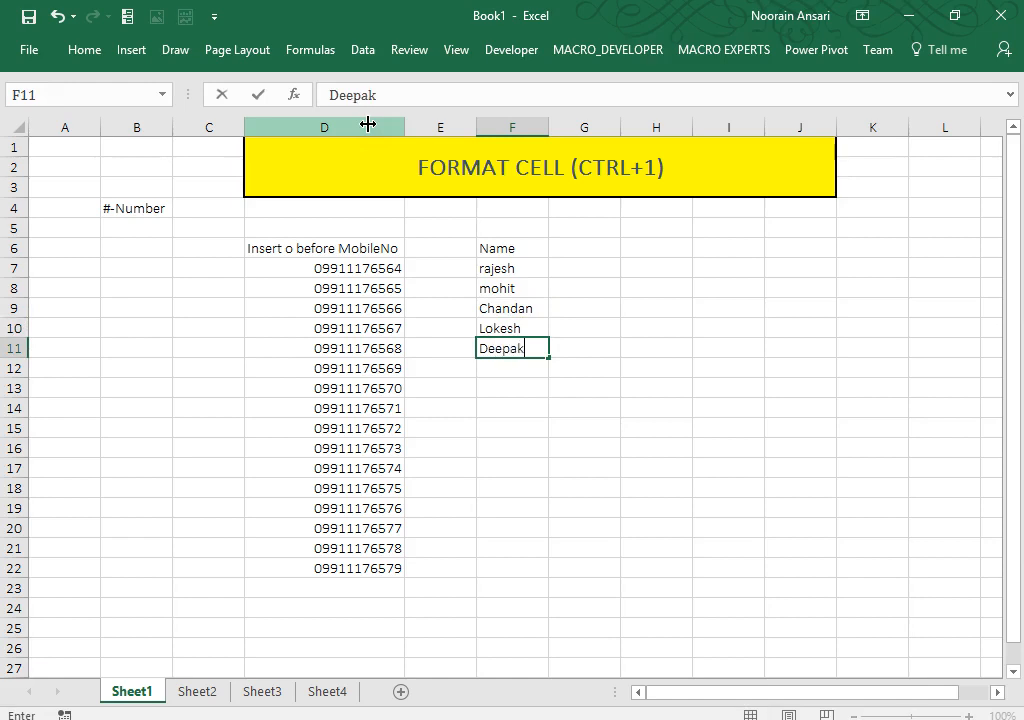
key("Return")
type("Varun")
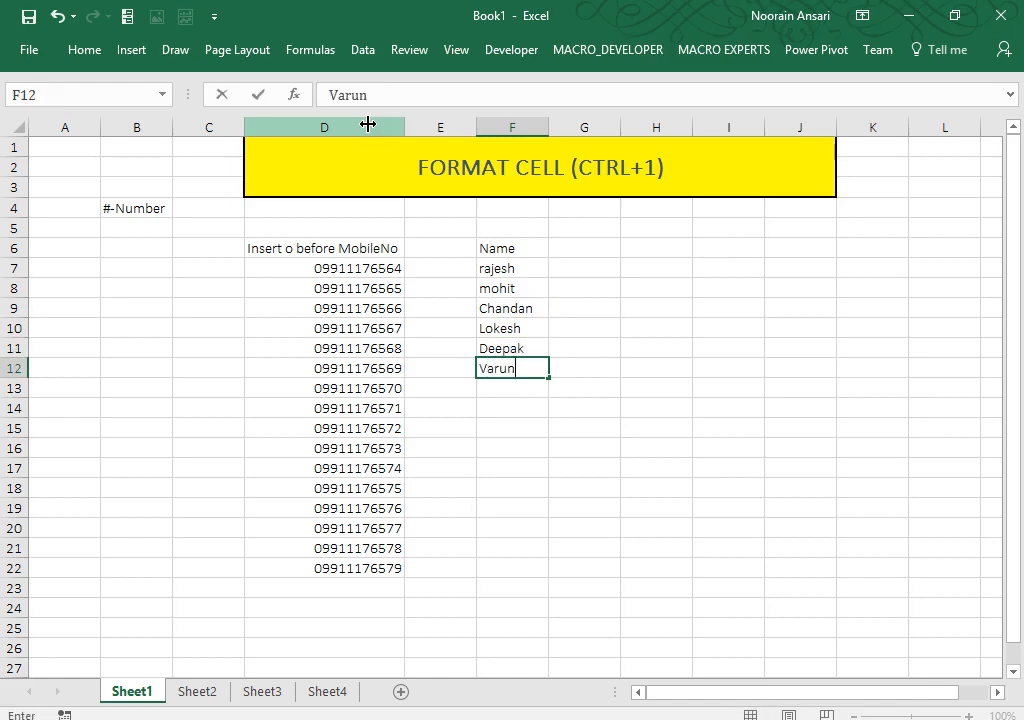
key("Return")
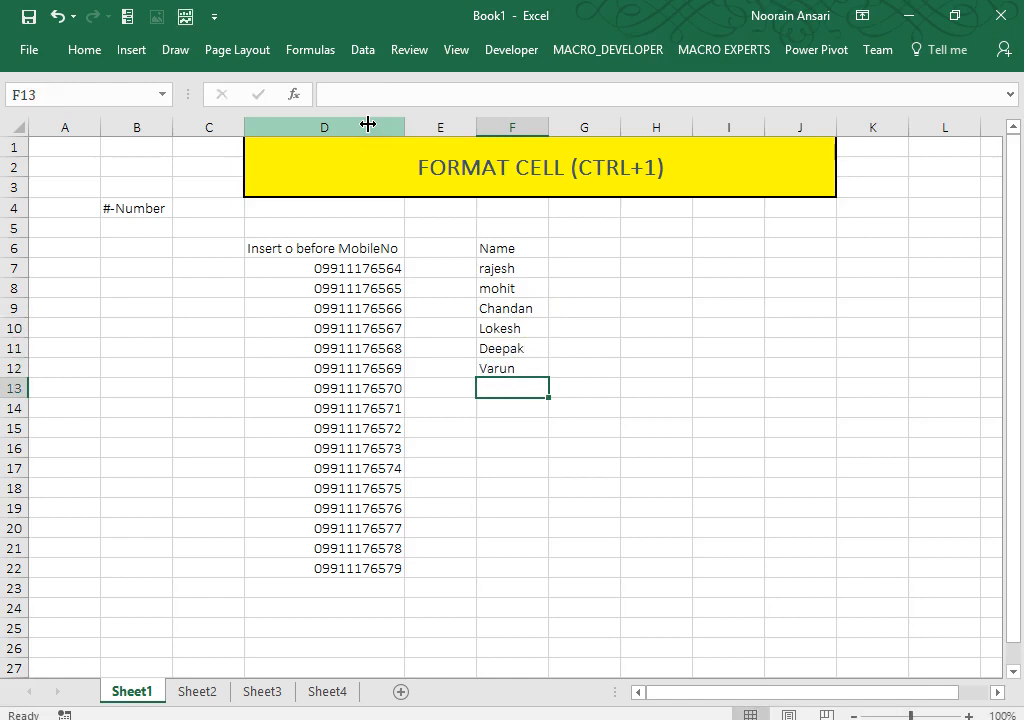
type("Ritesh")
key("Return")
type("Sa")
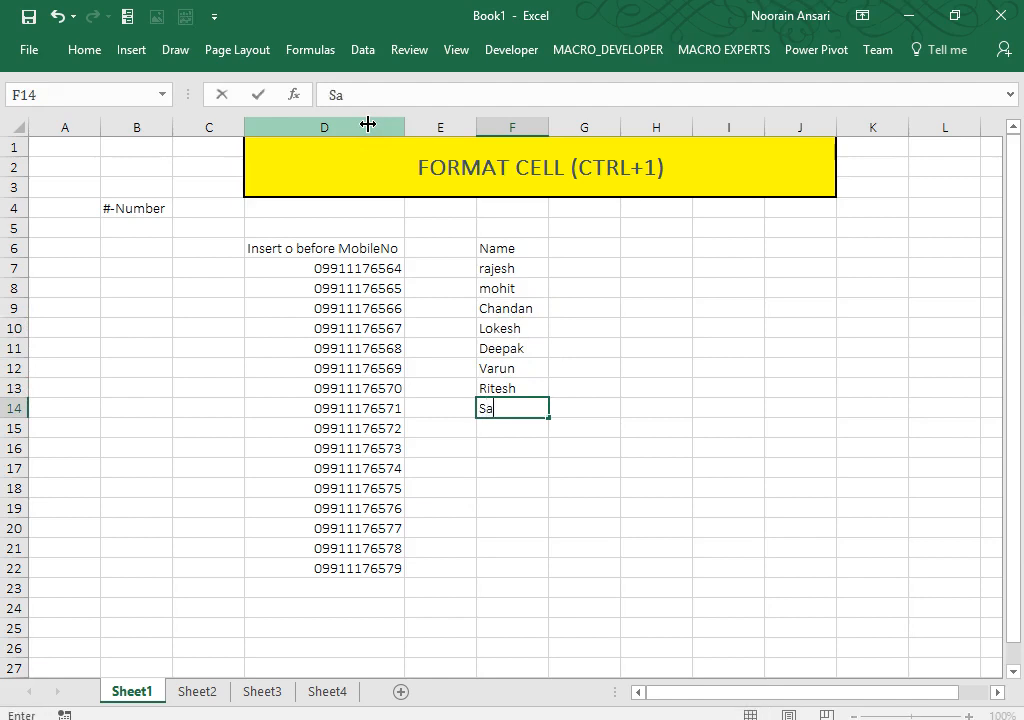
type("njeev")
key("Return")
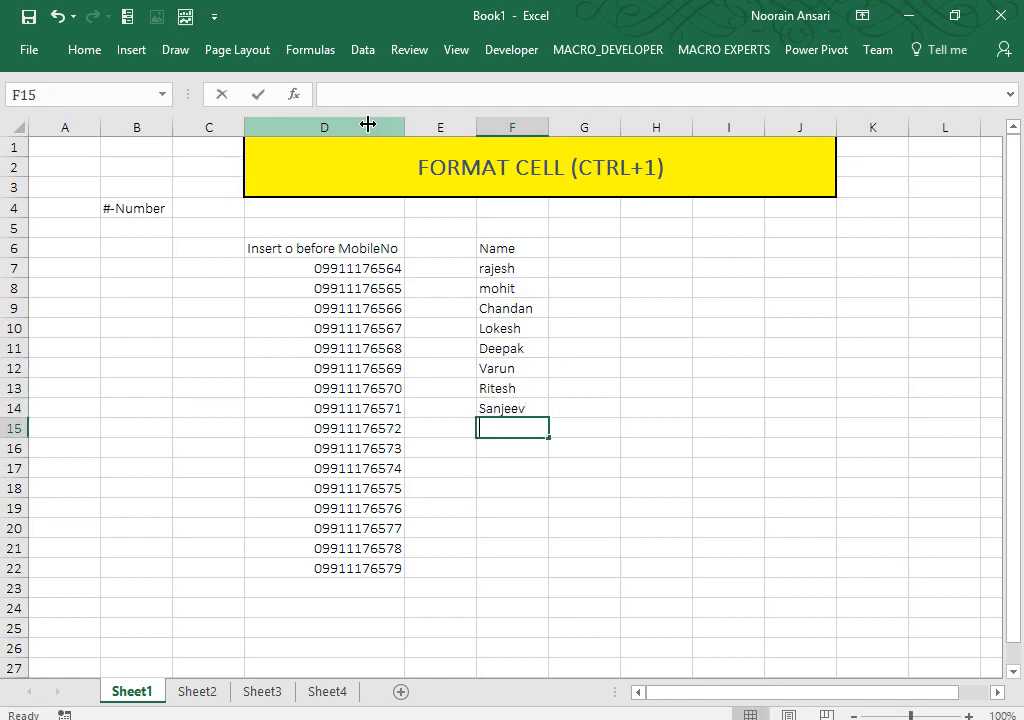
type("Bhupesh")
key("Return")
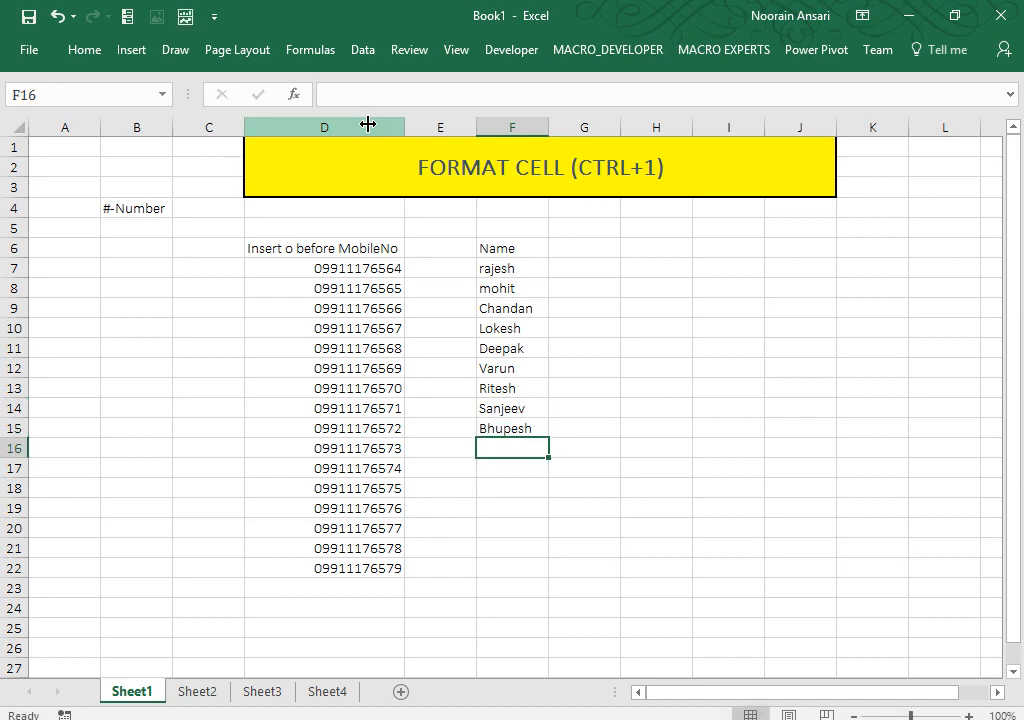
key("ctrl+Up")
key("ctrl+Up")
key("Down")
key("ctrl+shift+Down")
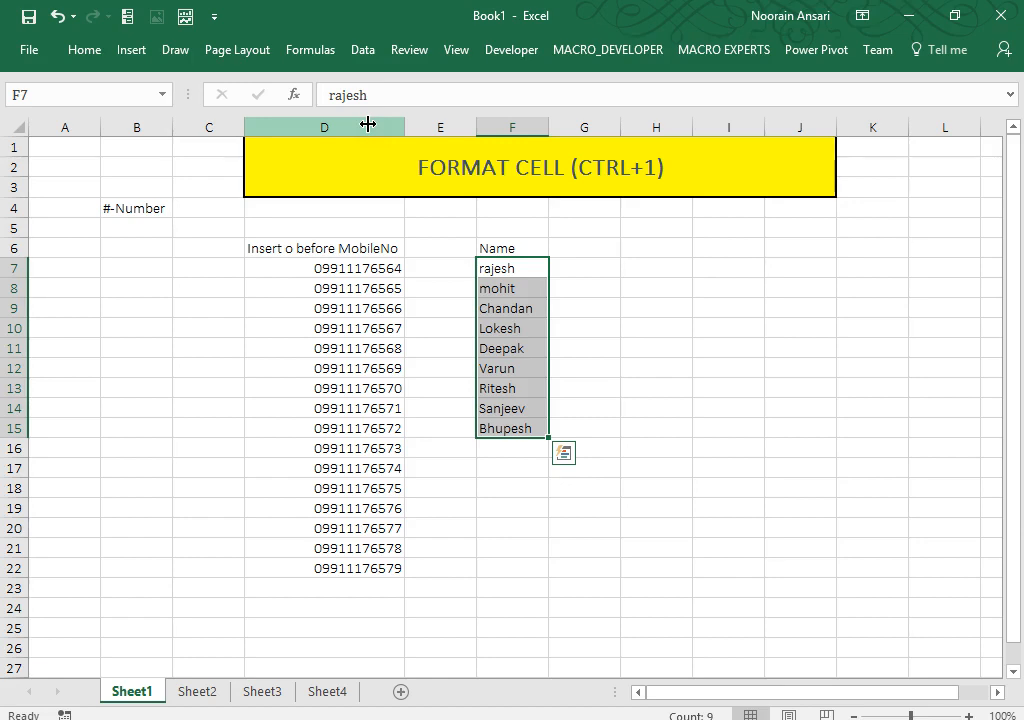
Step: Edit F6 to read 'Insert Mr. Before Name', then select the names below it
key("Up")
key("F2")
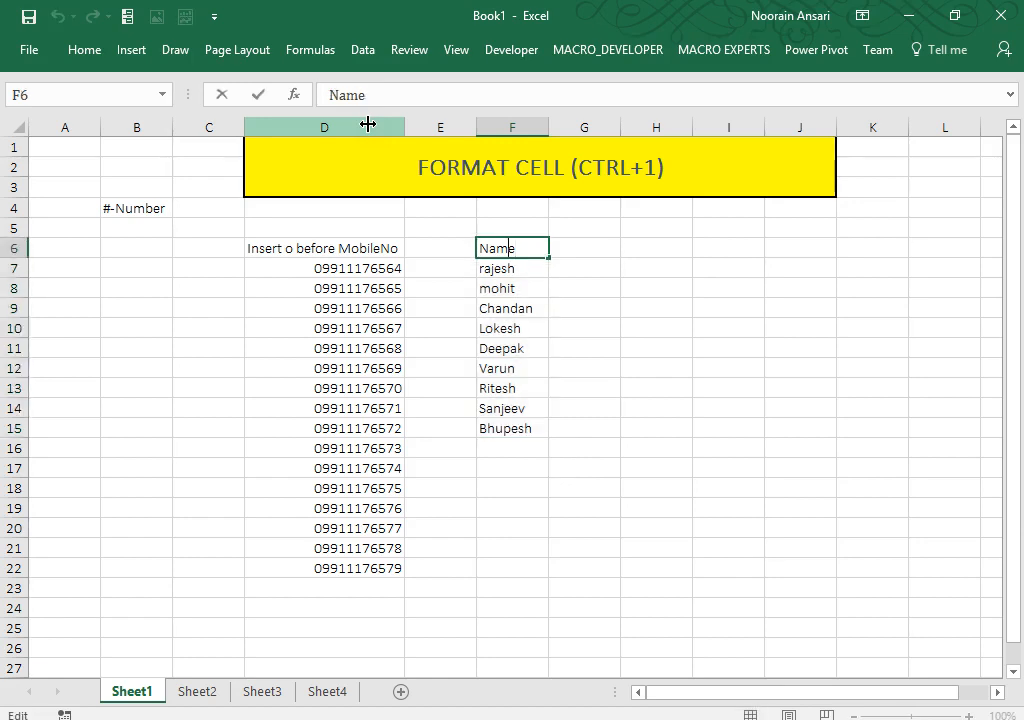
type("Insert M")
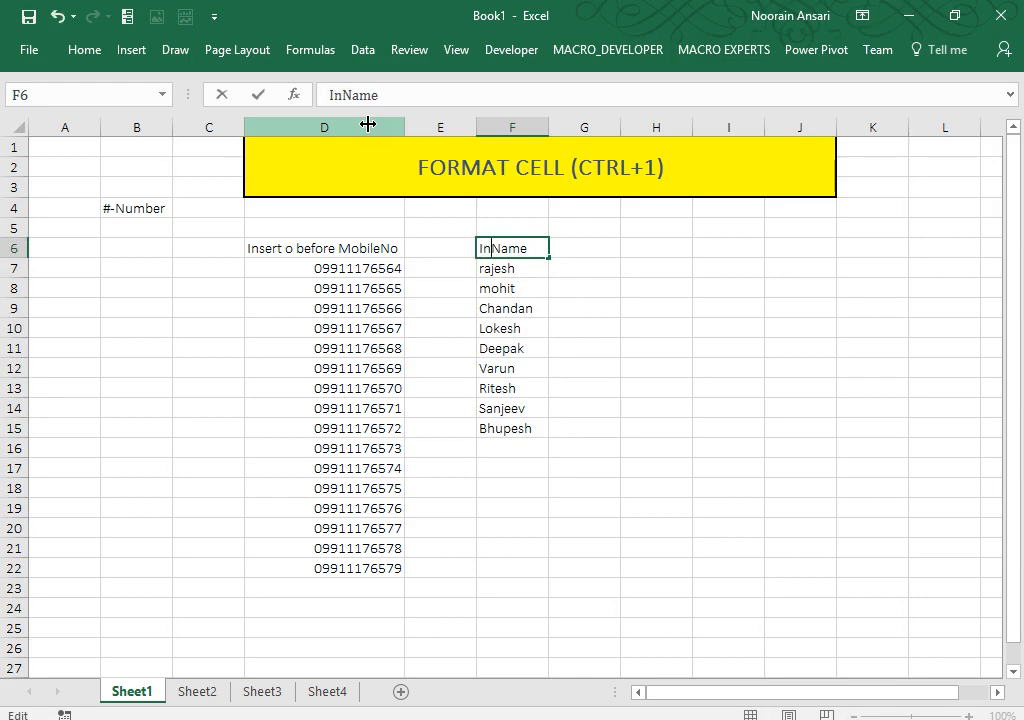
type("r. Before")
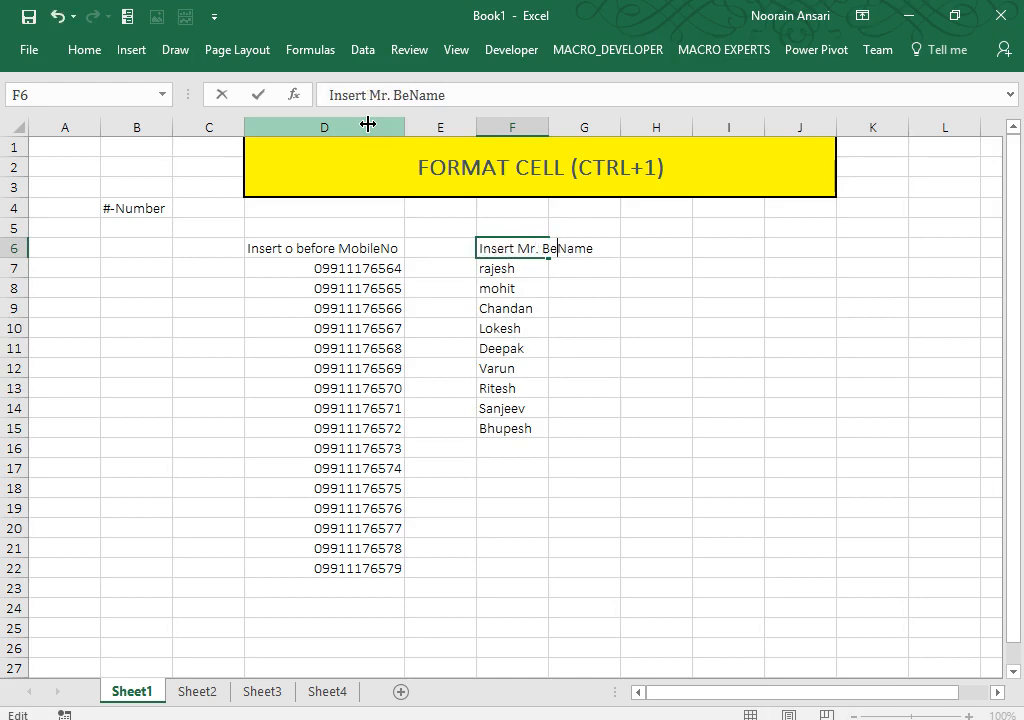
key("Return")
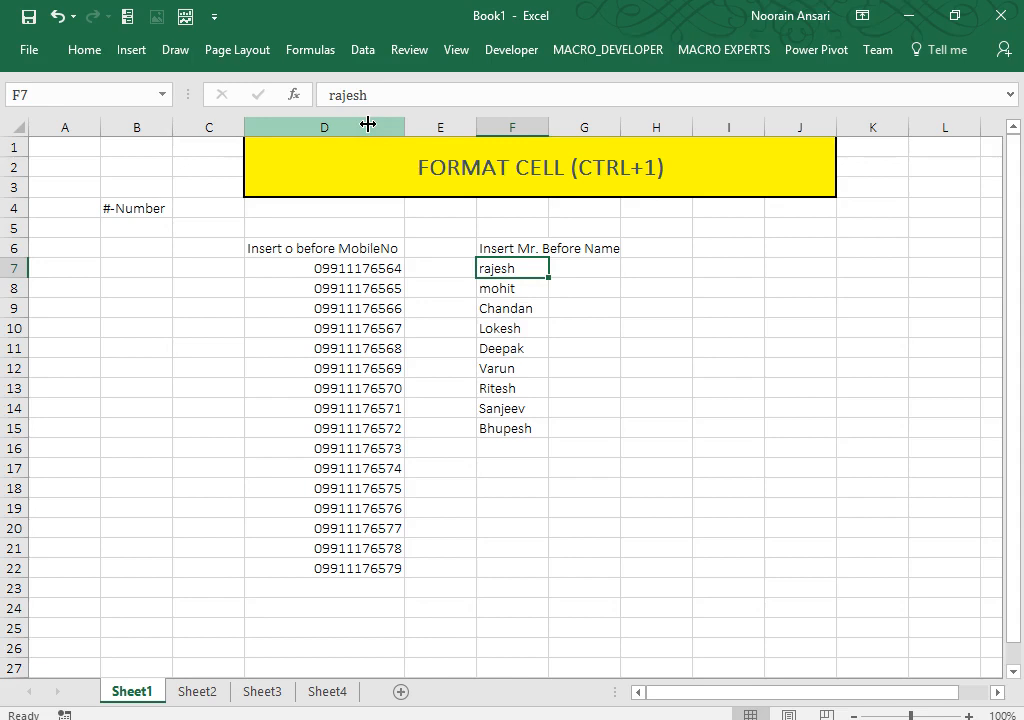
key("shift+Down")
key("shift+Down")
key("shift+Down")
key("shift+Down")
key("shift+Down")
key("shift+Down")
key("shift+Down")
key("shift+Down")
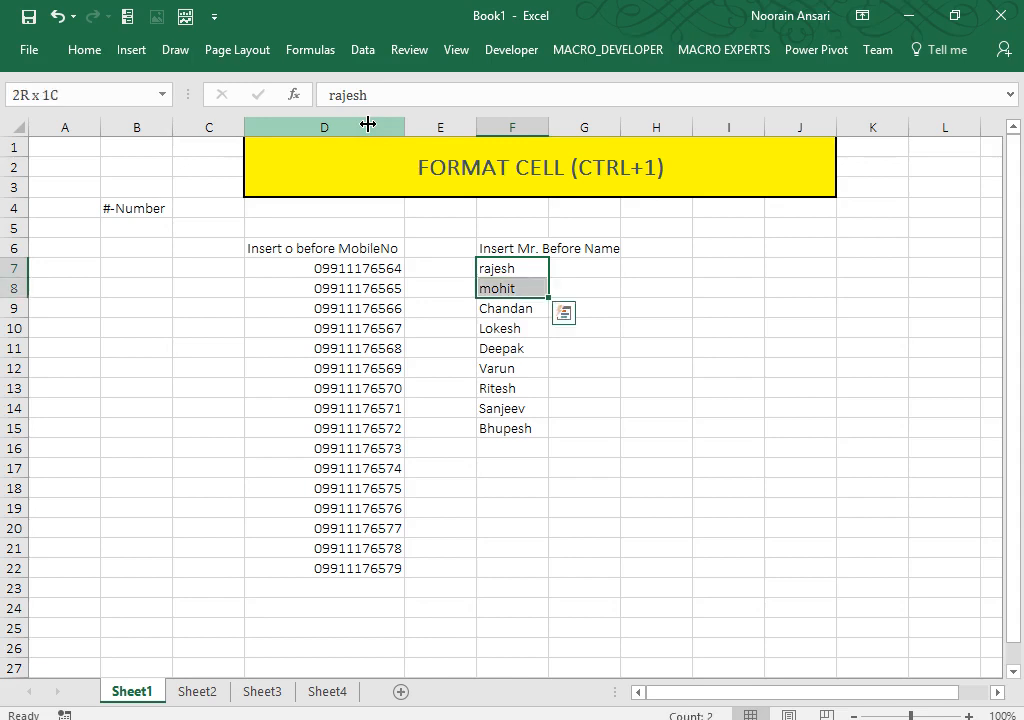
Step: Apply the custom format "Mr. "@ to F7:F15 and widen column F
key("ctrl+1")
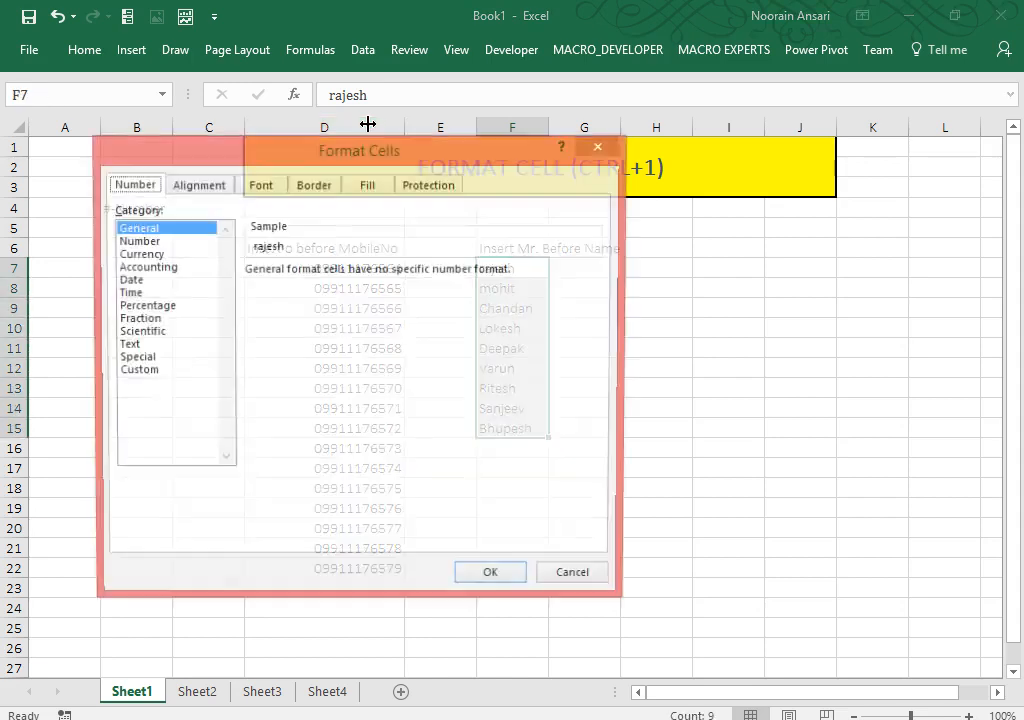
left_click(125, 372)
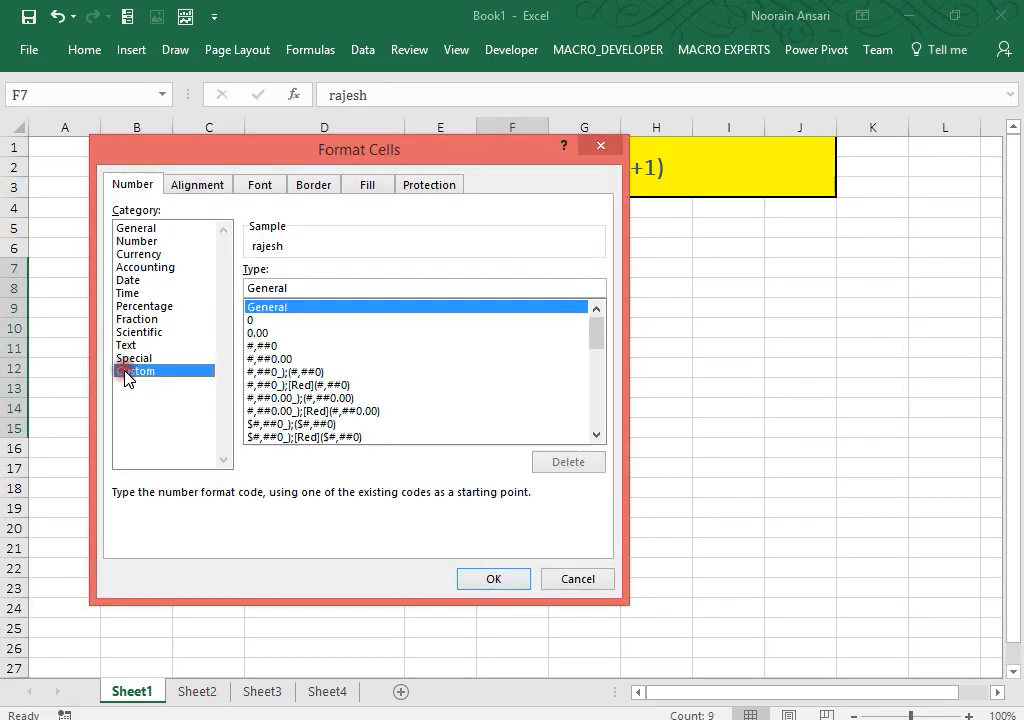
left_click_drag(254, 288, 157, 276)
type("\"Mr.")
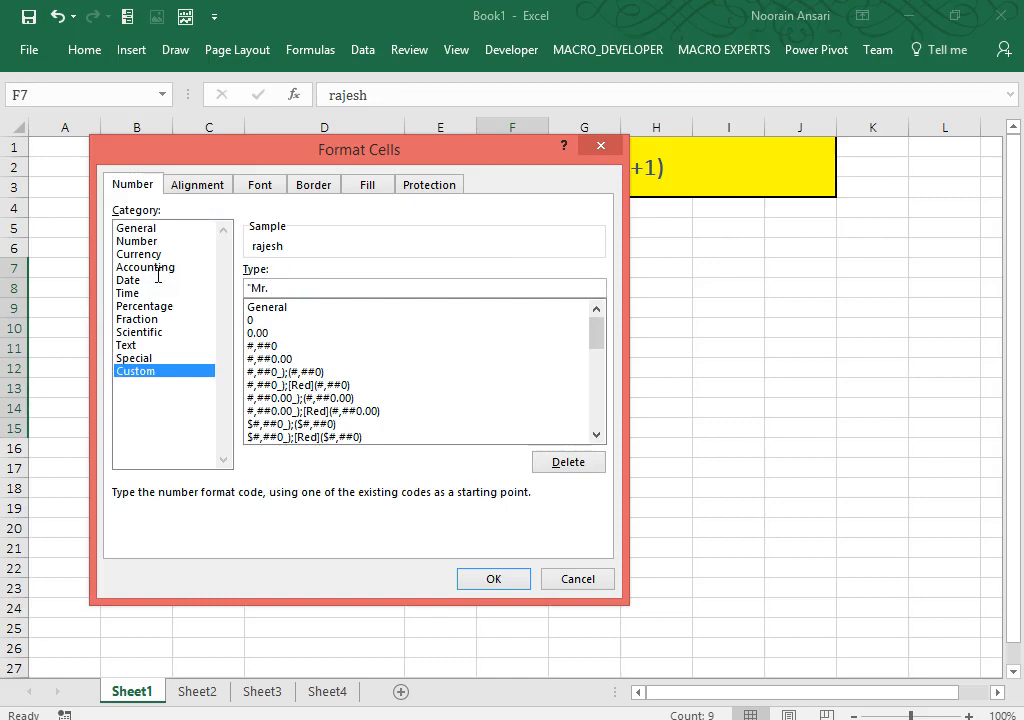
type(" \"@")
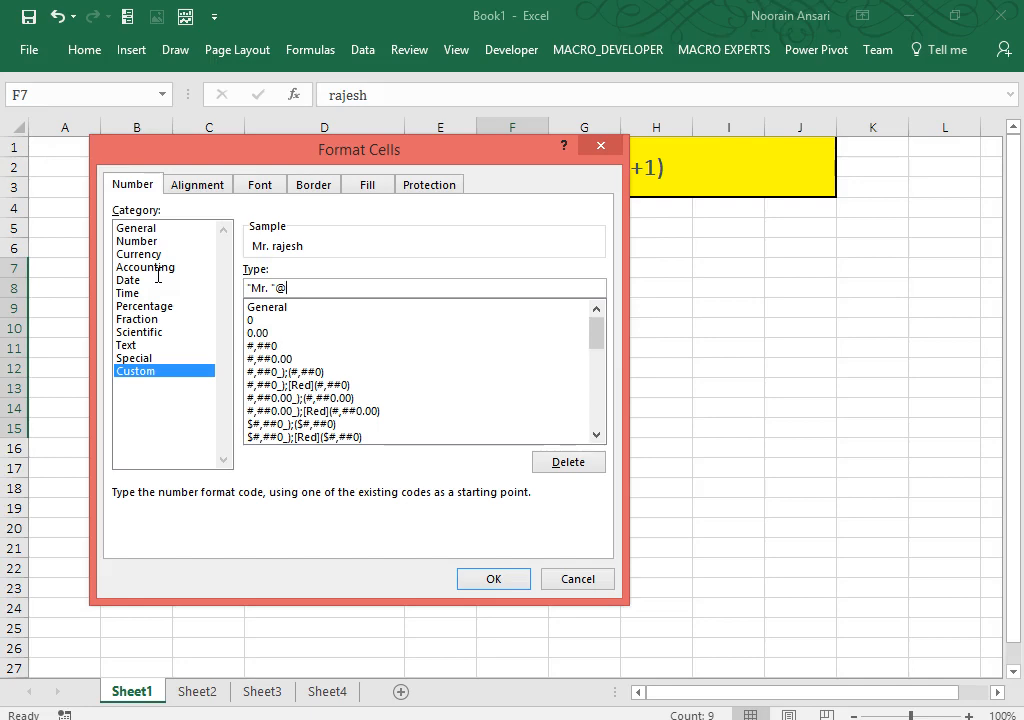
left_click(474, 578)
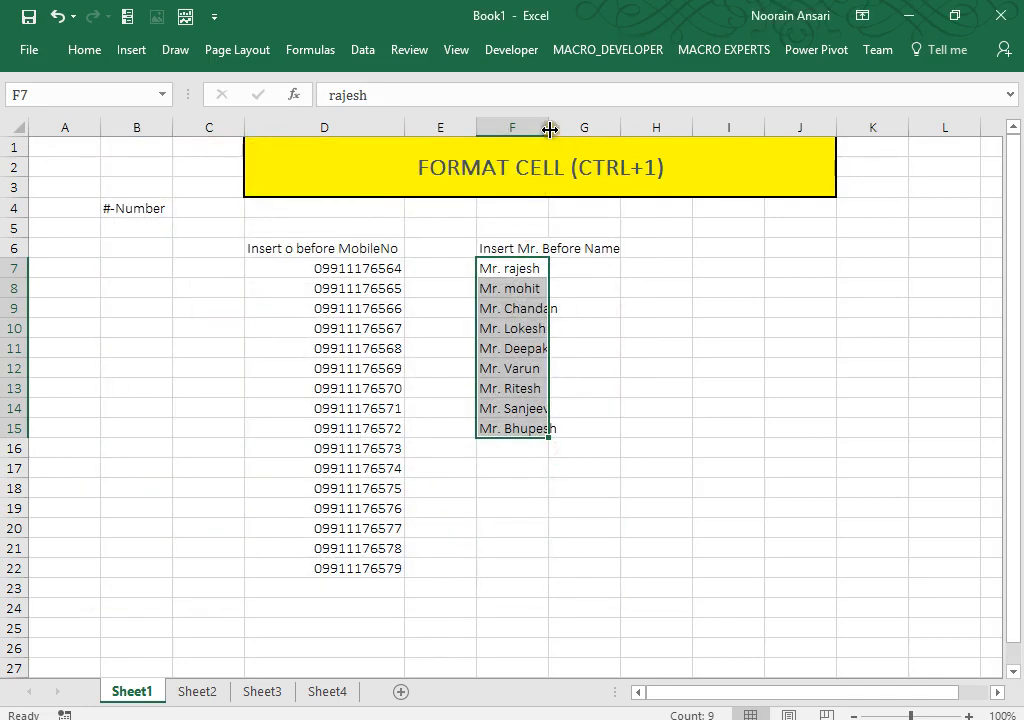
left_click_drag(549, 127, 587, 127)
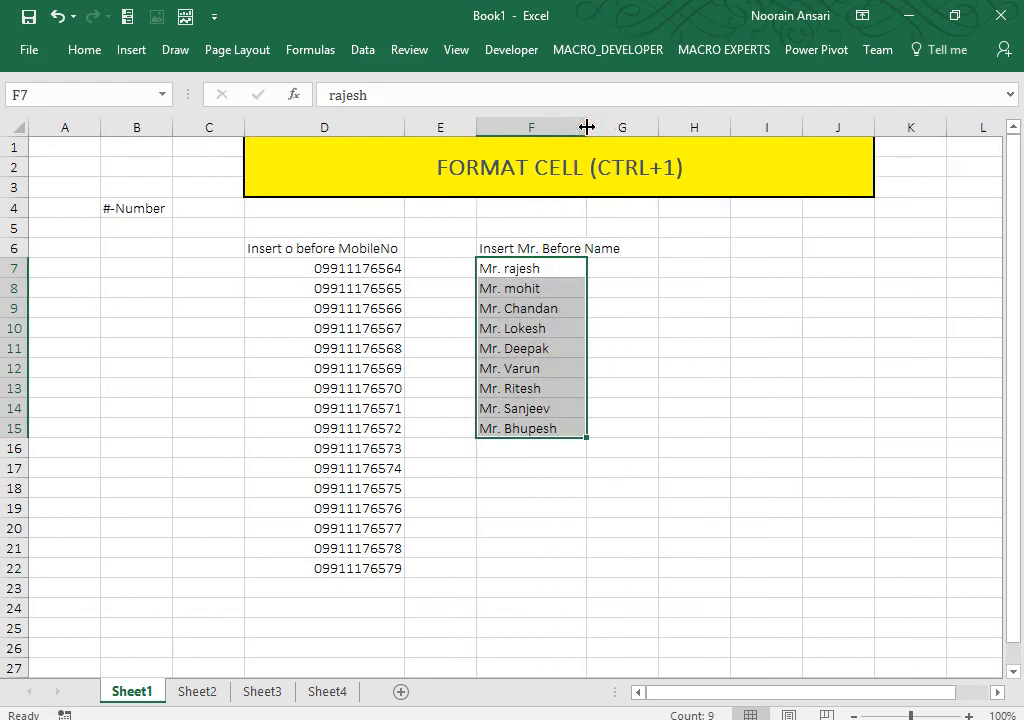
Step: Type a first draft of the note, '@-Other Number', in cell B5
left_click(118, 223)
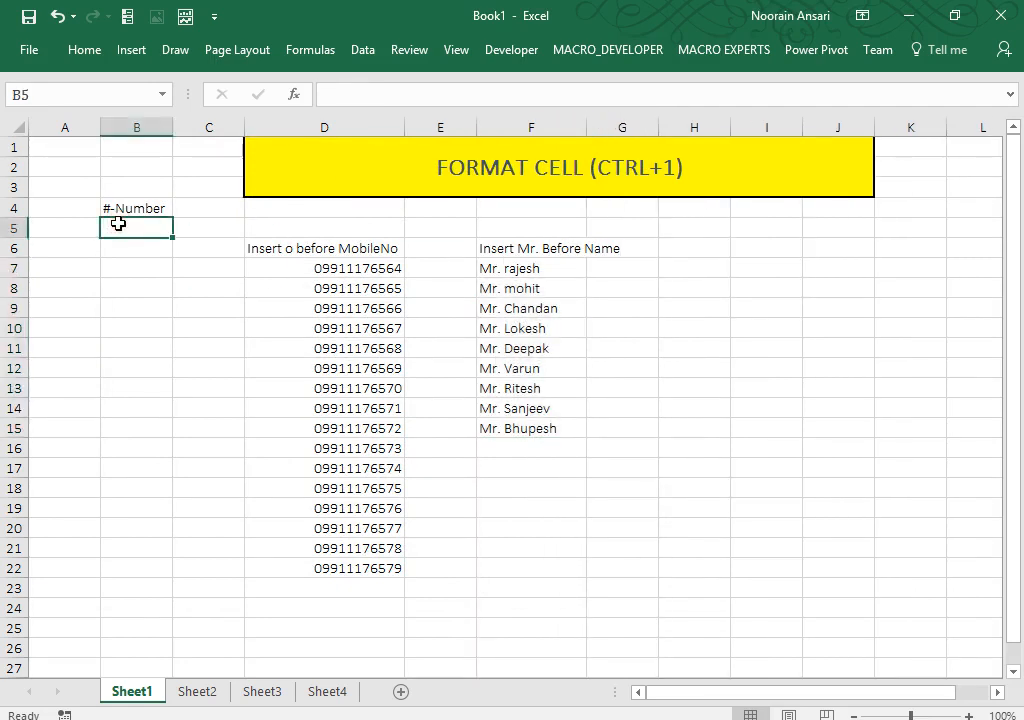
type("@")
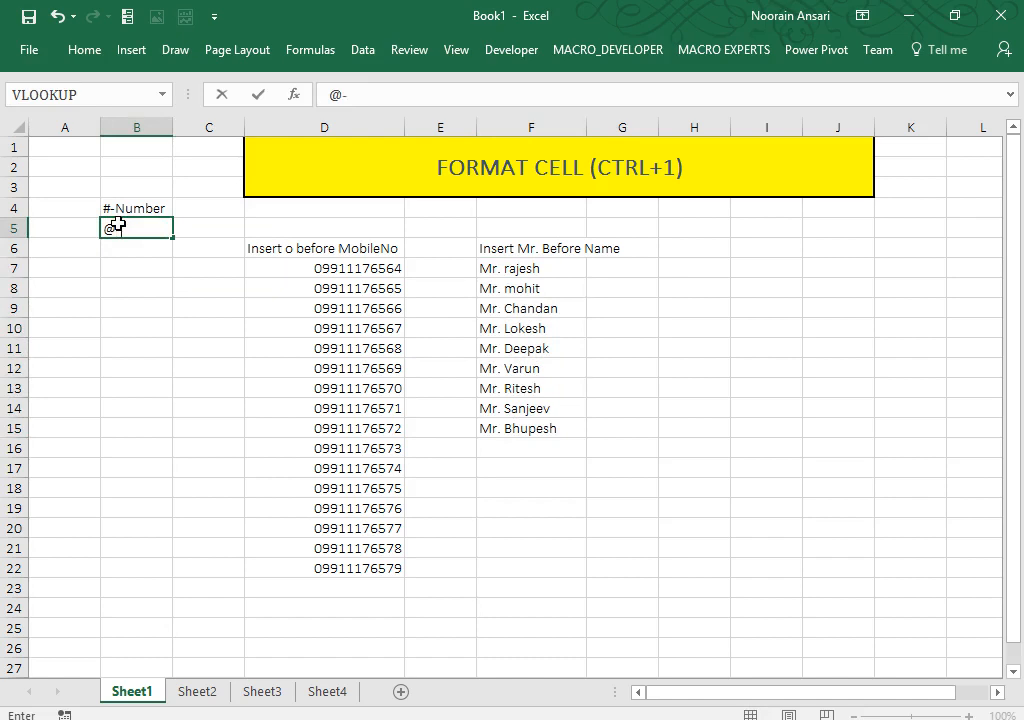
type("-T")
key("BackSpace")
type("Other Number")
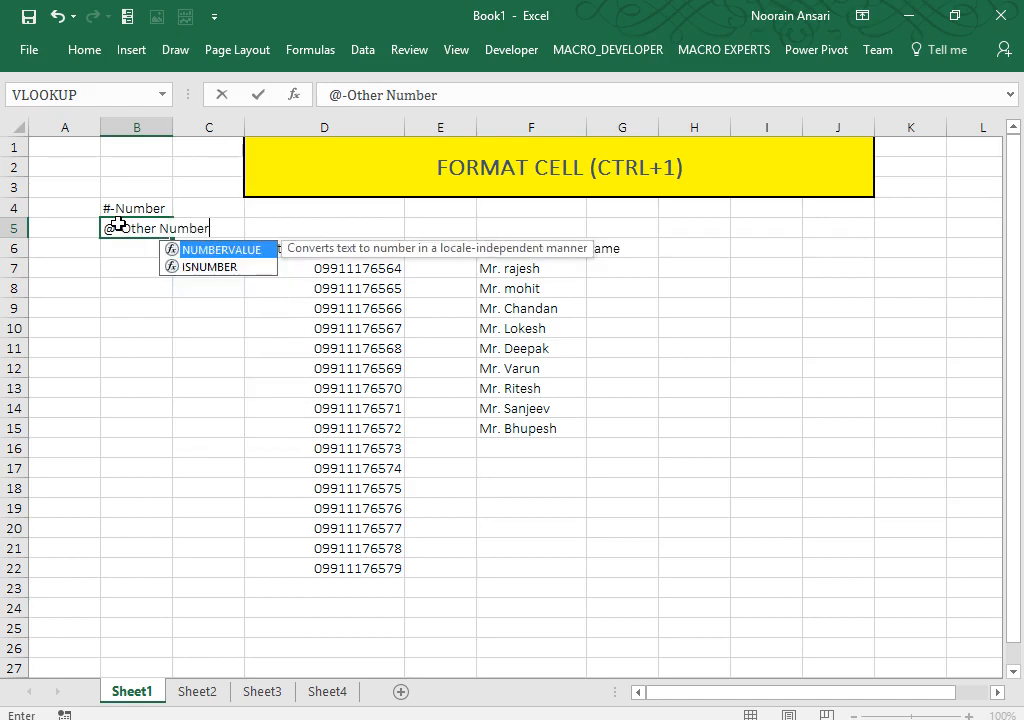
Step: Correct the B5 note to '@-Other than Number(Text)' and select the prefixed names
left_click(326, 91)
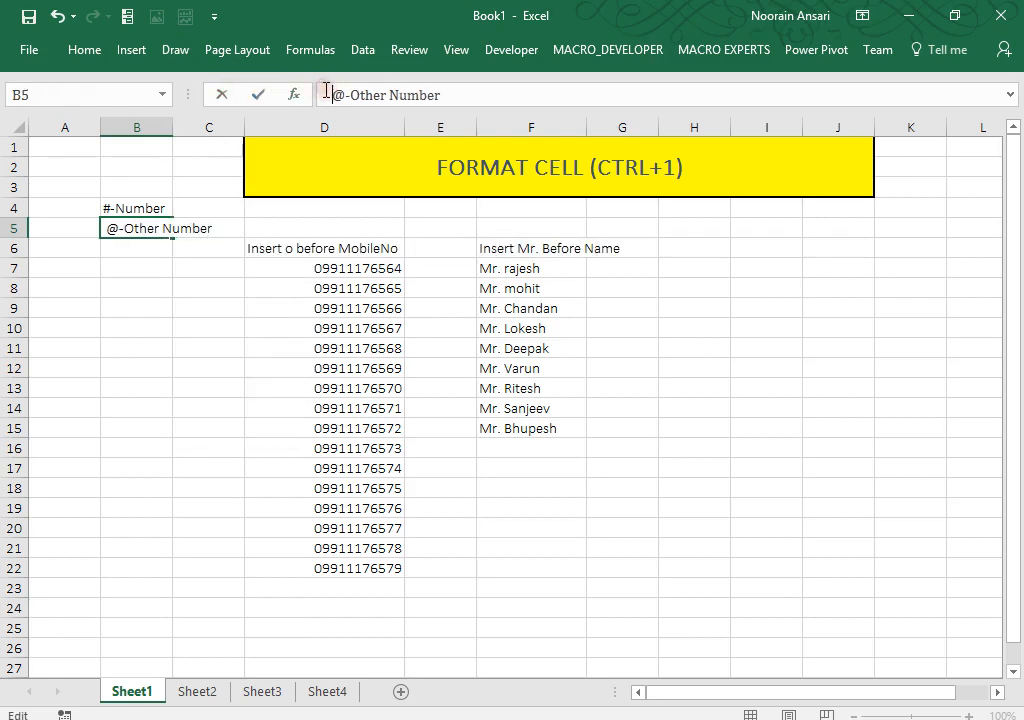
key("Right")
key("Right")
key("Right")
key("Right")
key("Right")
key("Right")
key("Right")
key("Right")
key("Right")
key("Right")
key("Right")
key("Right")
key("Right")
key("Right")
key("Left")
key("Left")
key("Left")
key("Left")
key("Left")
key("Left")
type("than")
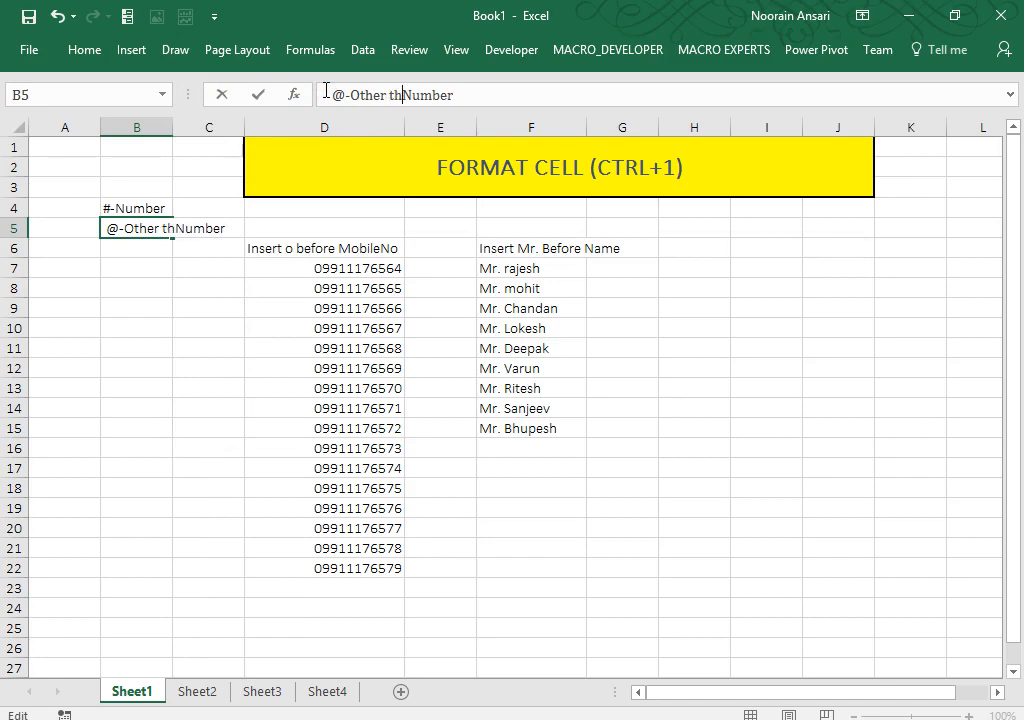
key("Right")
key("Right")
key("Right")
key("Right")
key("Right")
key("Right")
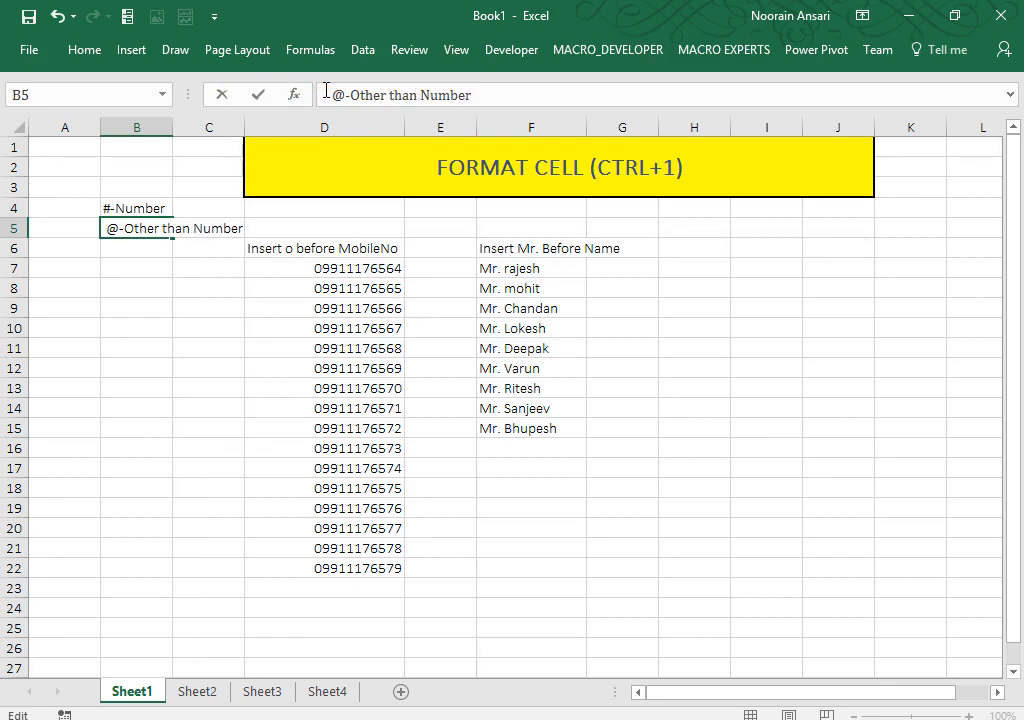
type("(Text)")
key("ctrl+Return")
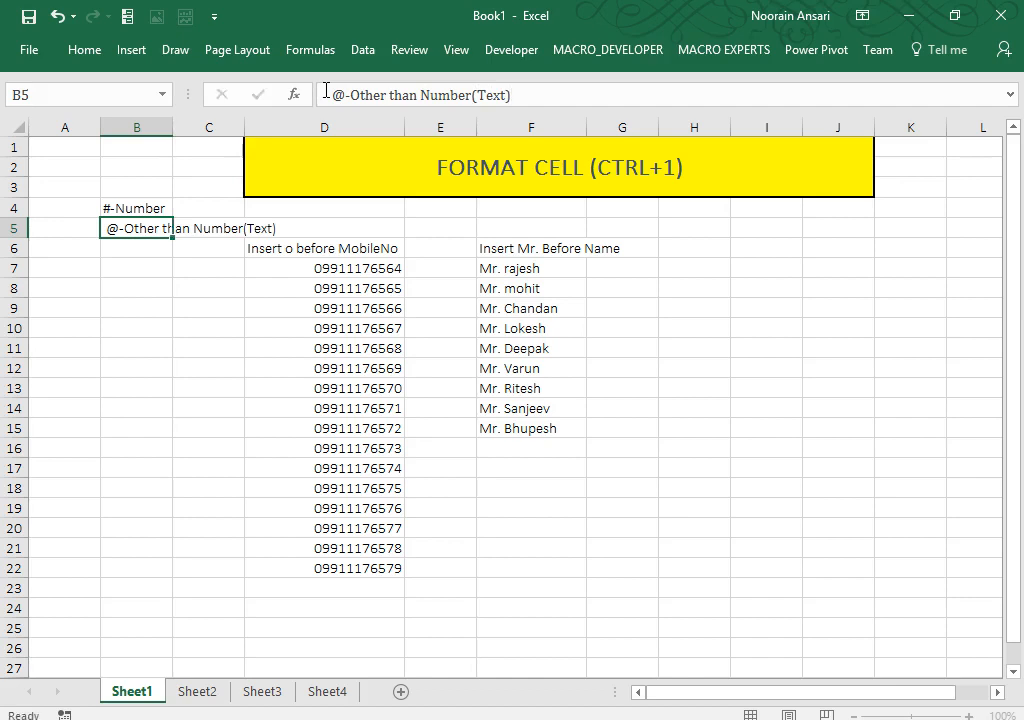
key("Return")
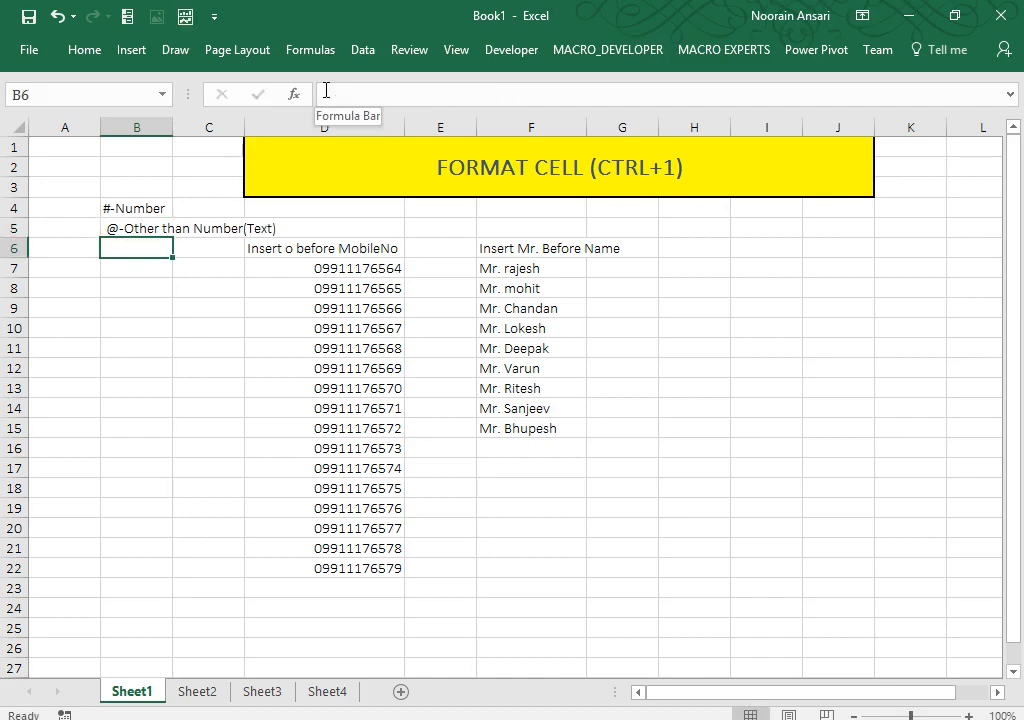
left_click_drag(515, 268, 517, 450)
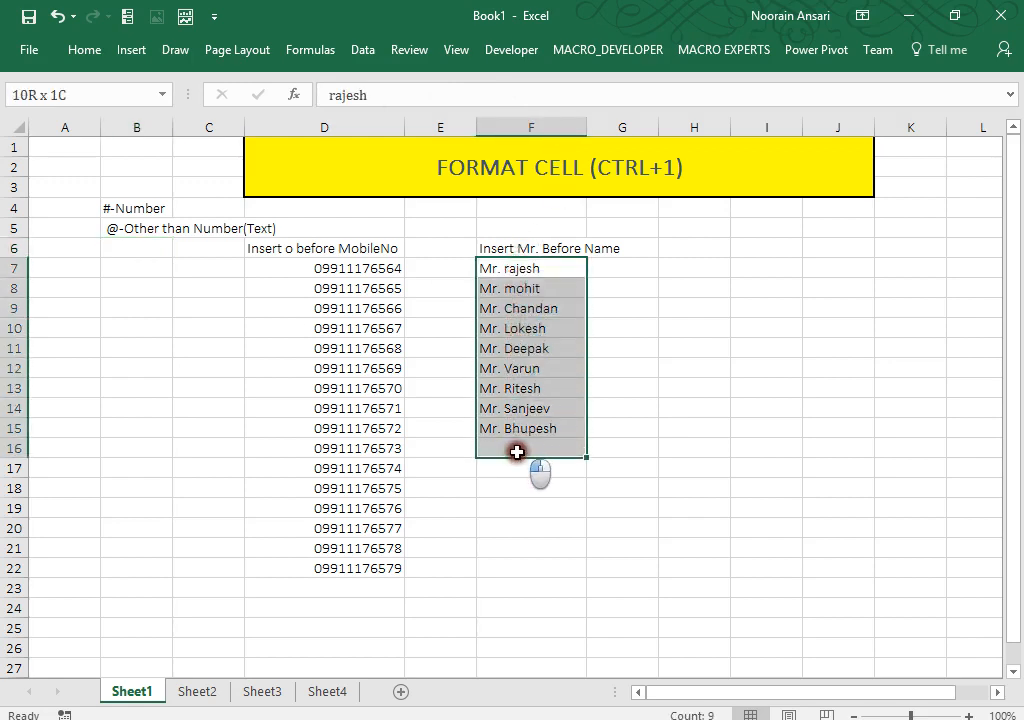
left_click(740, 254)
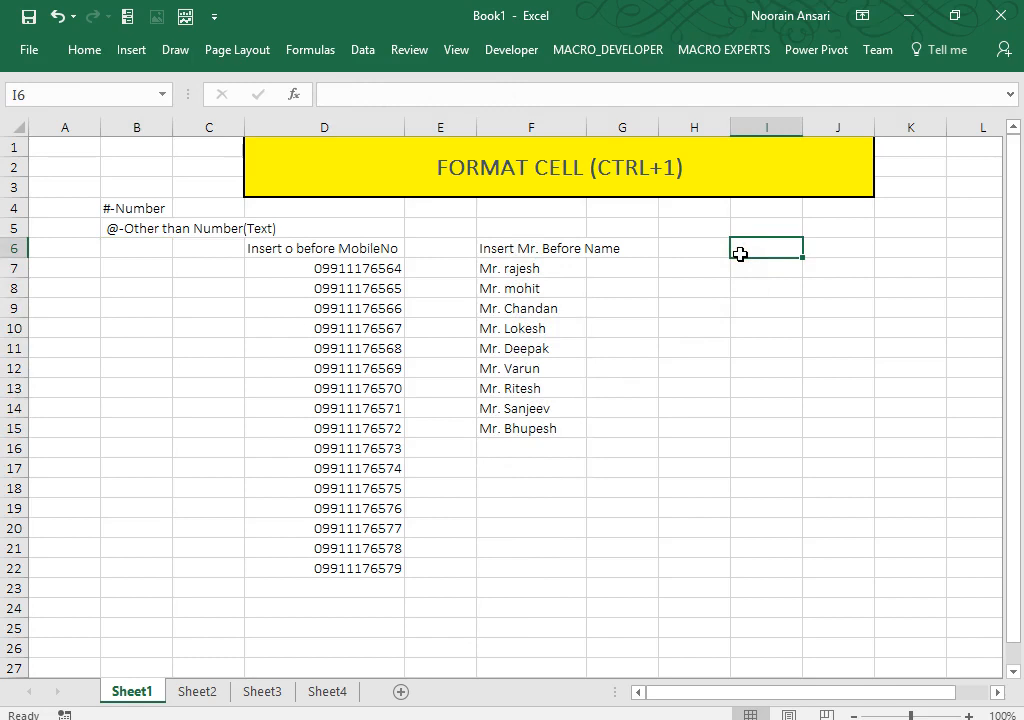
type("Insert o")
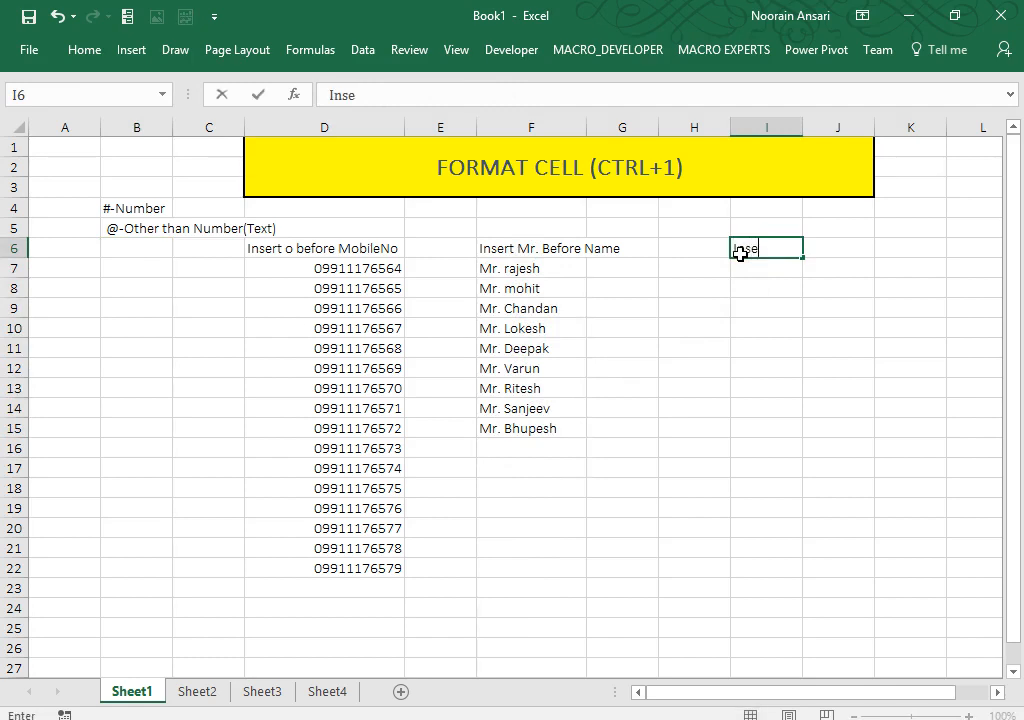
key("BackSpace")
key("BackSpace")
key("BackSpace")
key("BackSpace")
key("BackSpace")
key("BackSpace")
key("BackSpace")
key("Escape")
key("Up")
key("Up")
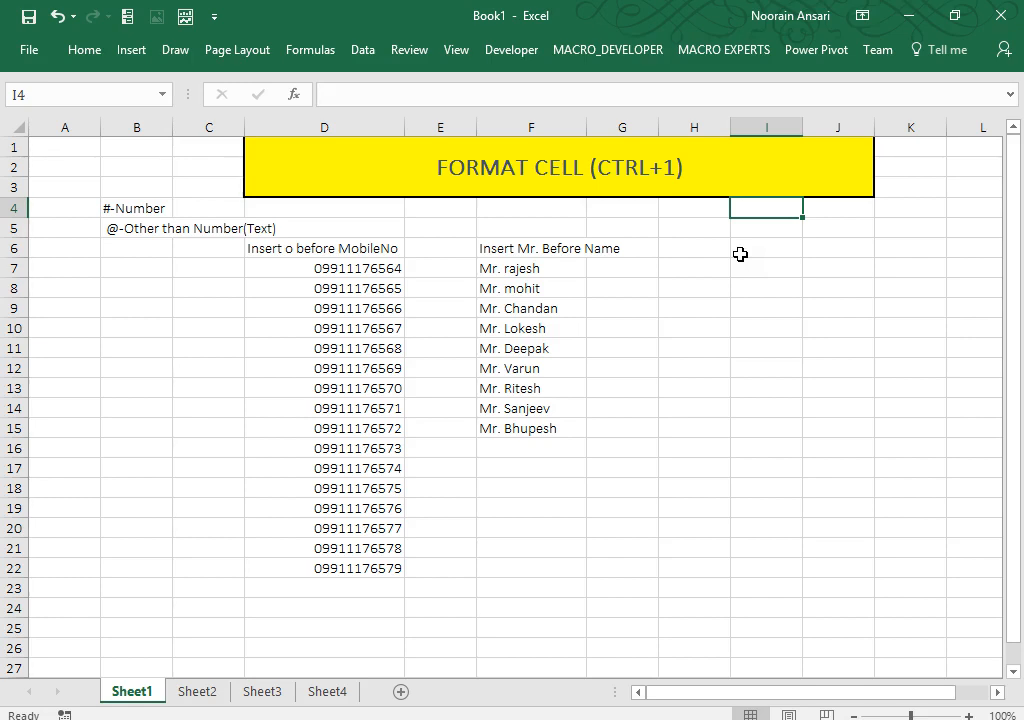
left_click(83, 48)
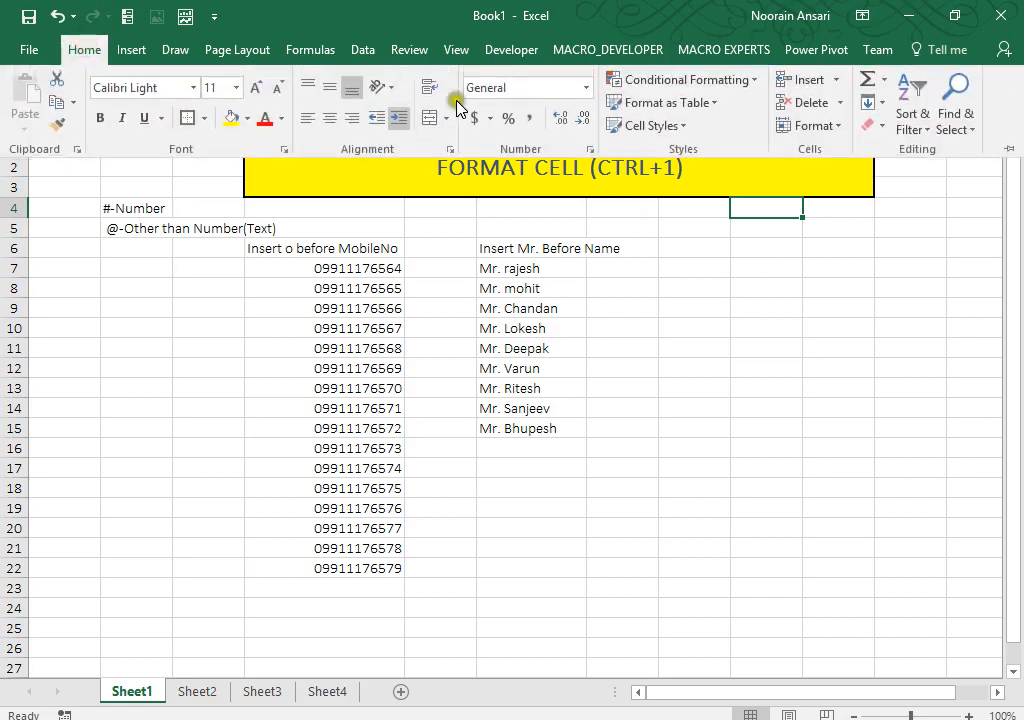
left_click(752, 86)
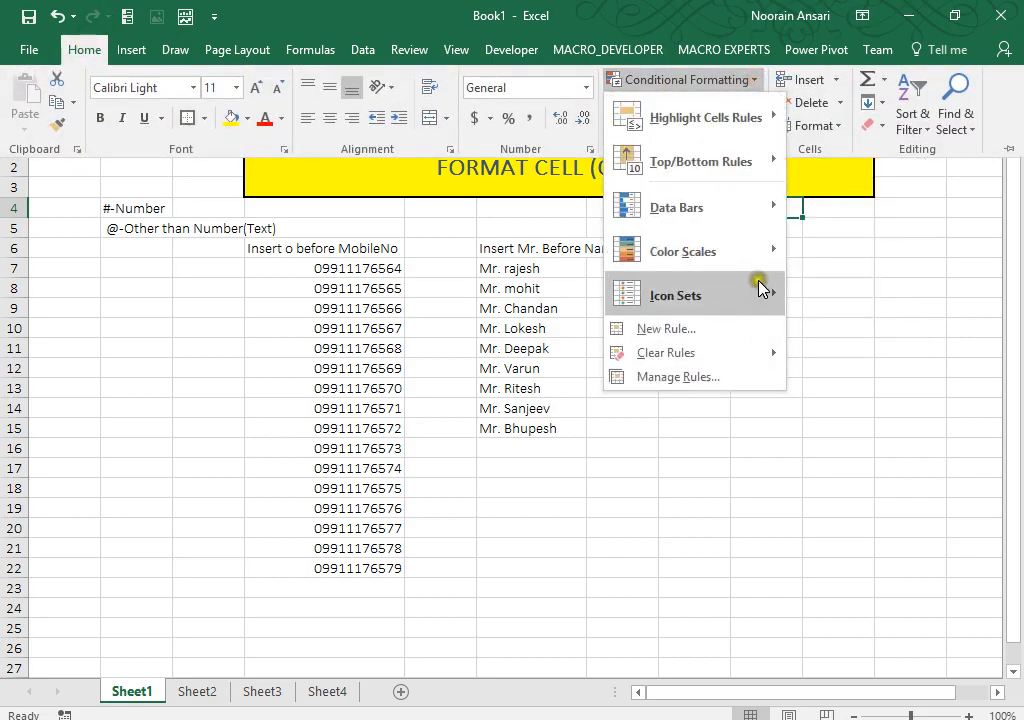
left_click(645, 516)
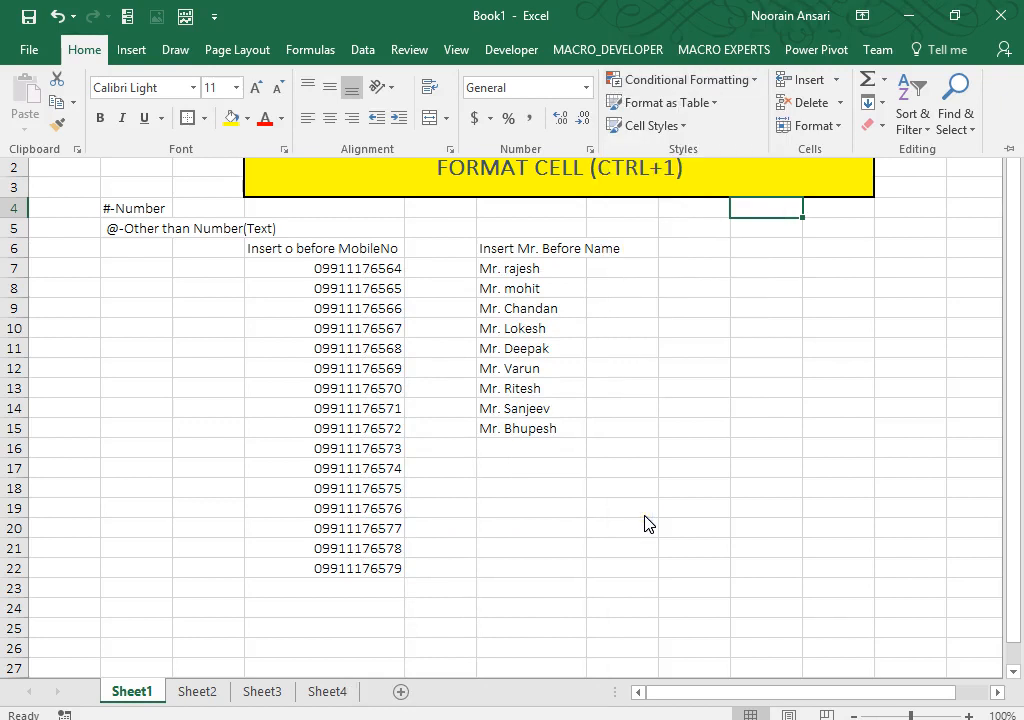
left_click(645, 516)
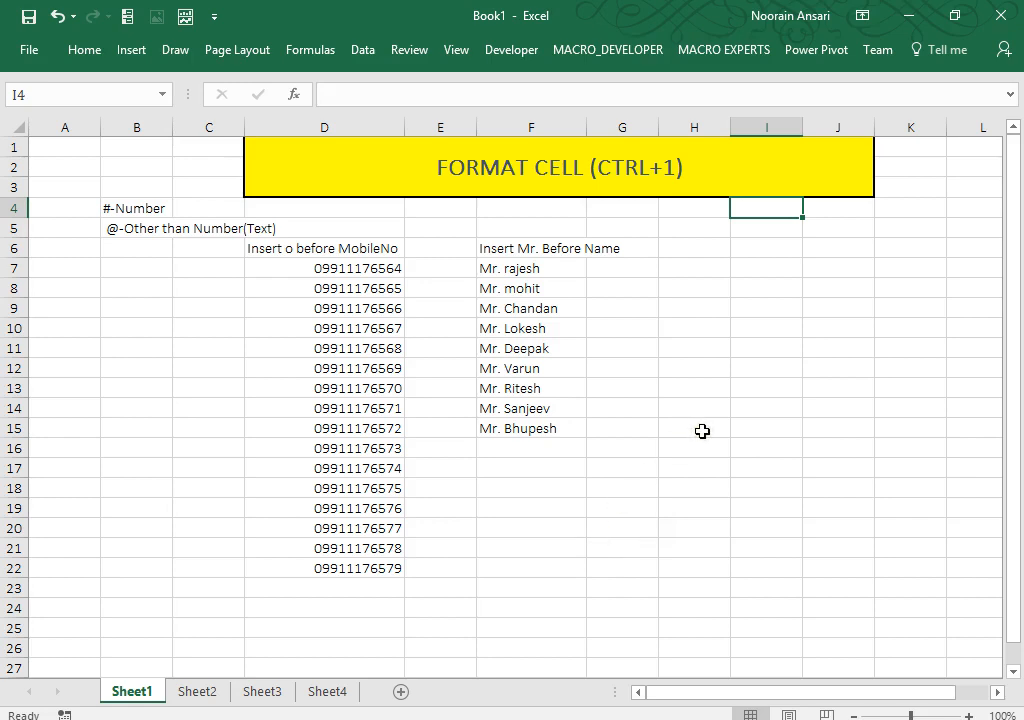
Step: Type the notes '<100 (Red)' in I4 and '>100(Green) other Blue' in I5
type("<110")
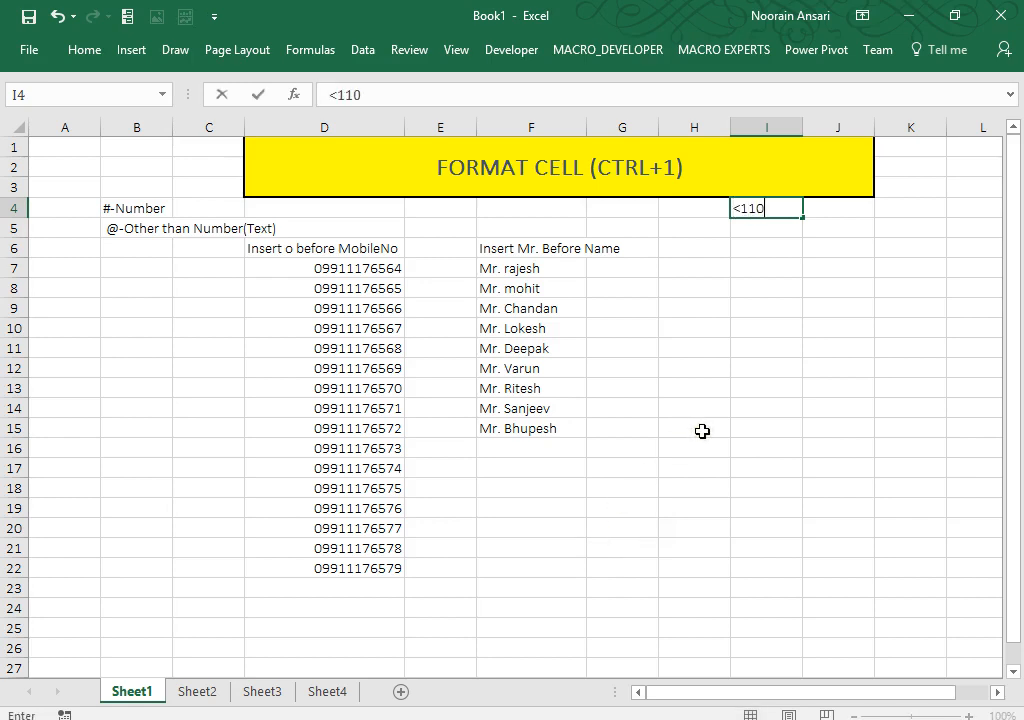
key("BackSpace")
key("BackSpace")
type("00 (Red)")
key("Return")
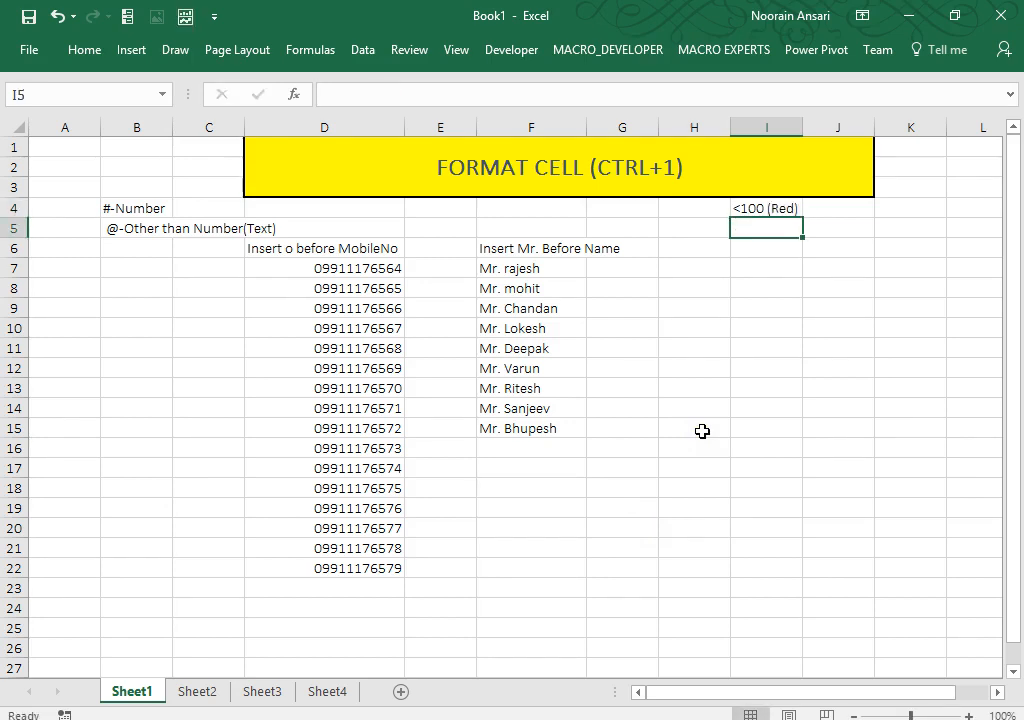
type(">100")
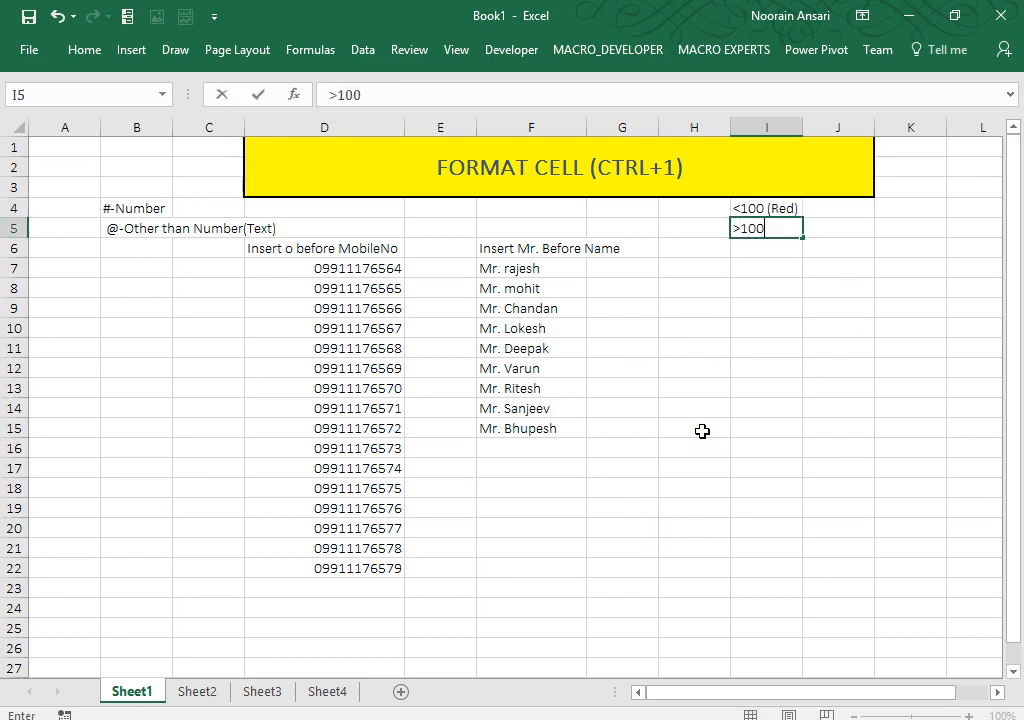
type("(Green")
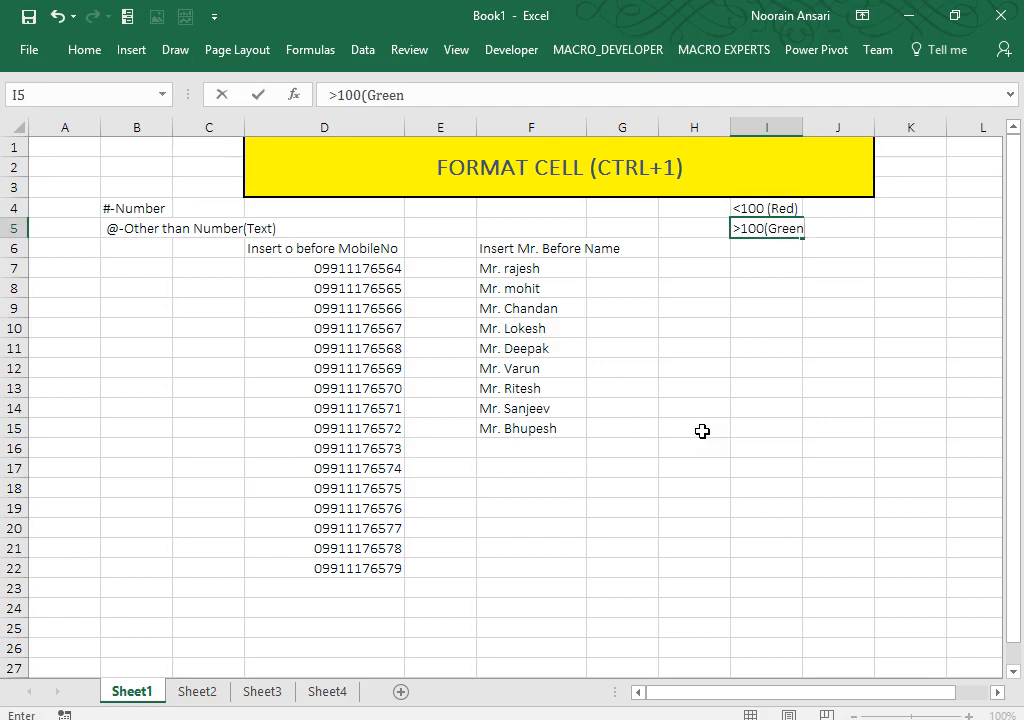
type(") other B")
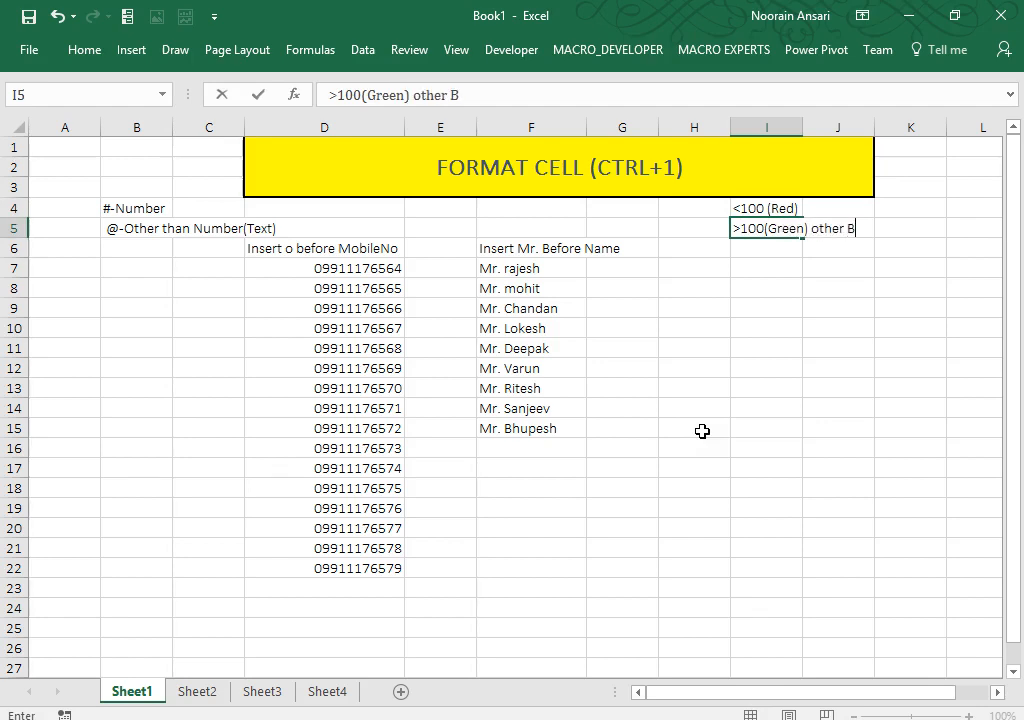
type("lue")
key("Return")
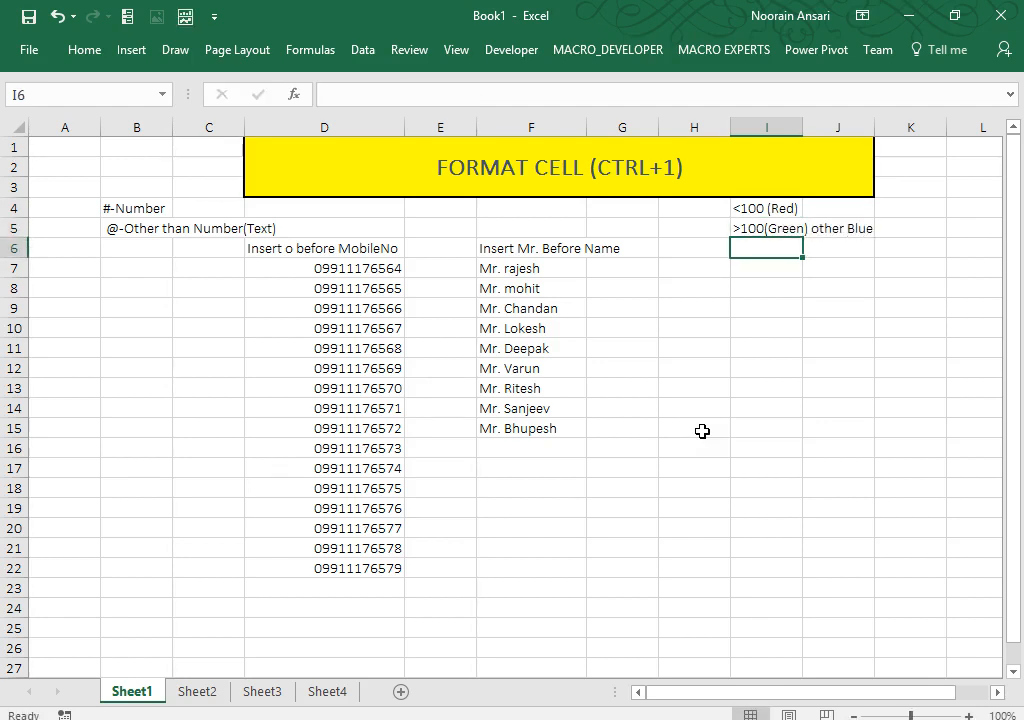
Step: Apply All Borders to the range I7:I22
key("Down")
key("shift+Down")
key("shift+Down")
key("shift+Down")
key("shift+Down")
key("shift+Down")
key("shift+Down")
key("shift+Down")
key("shift+Down")
key("shift+Down")
key("shift+Down")
key("shift+Down")
key("shift+Down")
key("shift+Down")
key("shift+Down")
key("shift+Down")
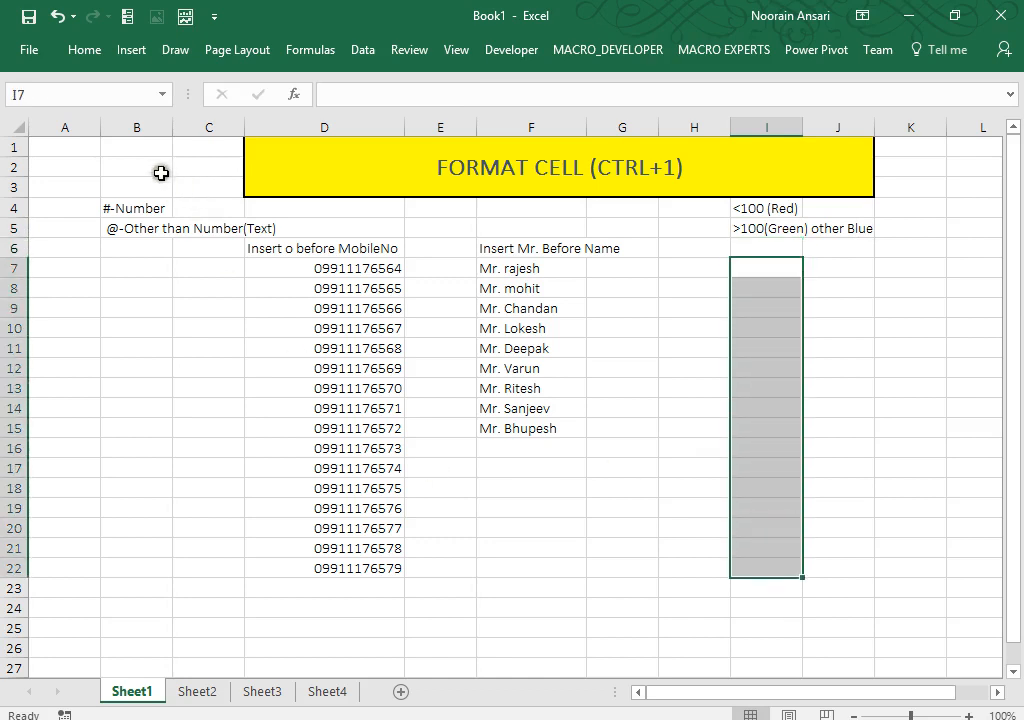
left_click(84, 49)
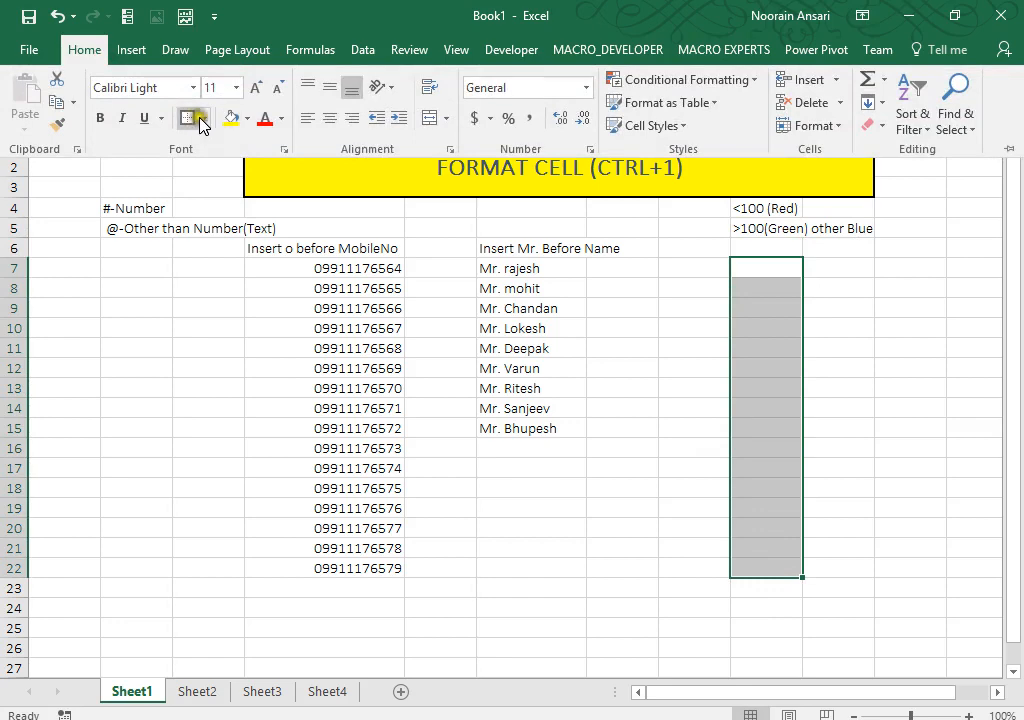
left_click(204, 118)
left_click(213, 290)
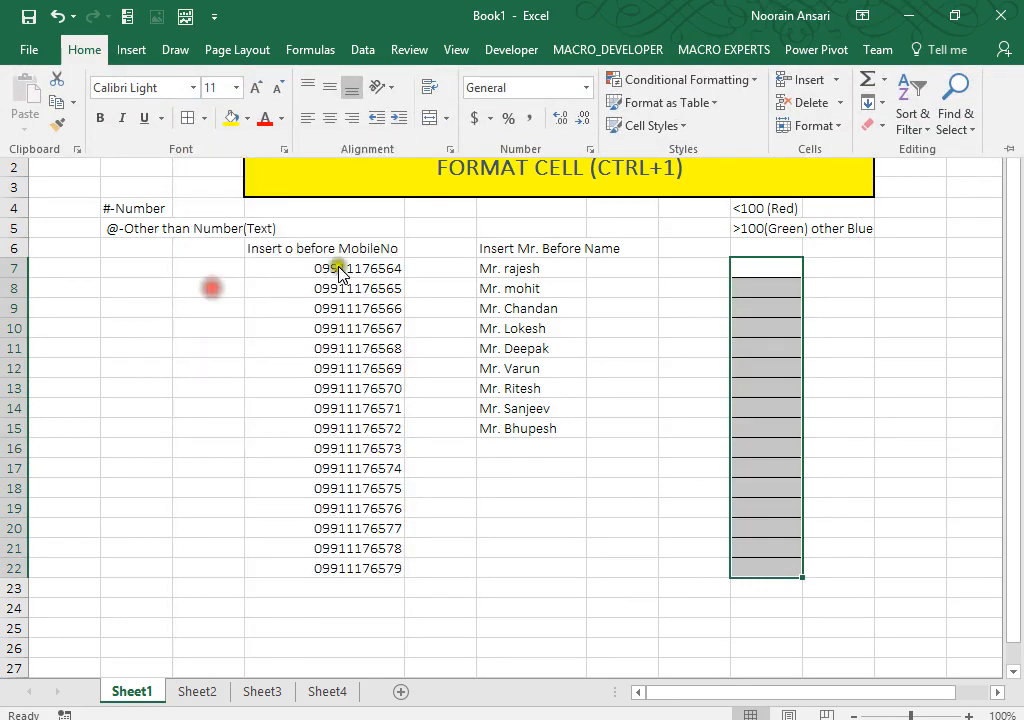
key("ctrl+1")
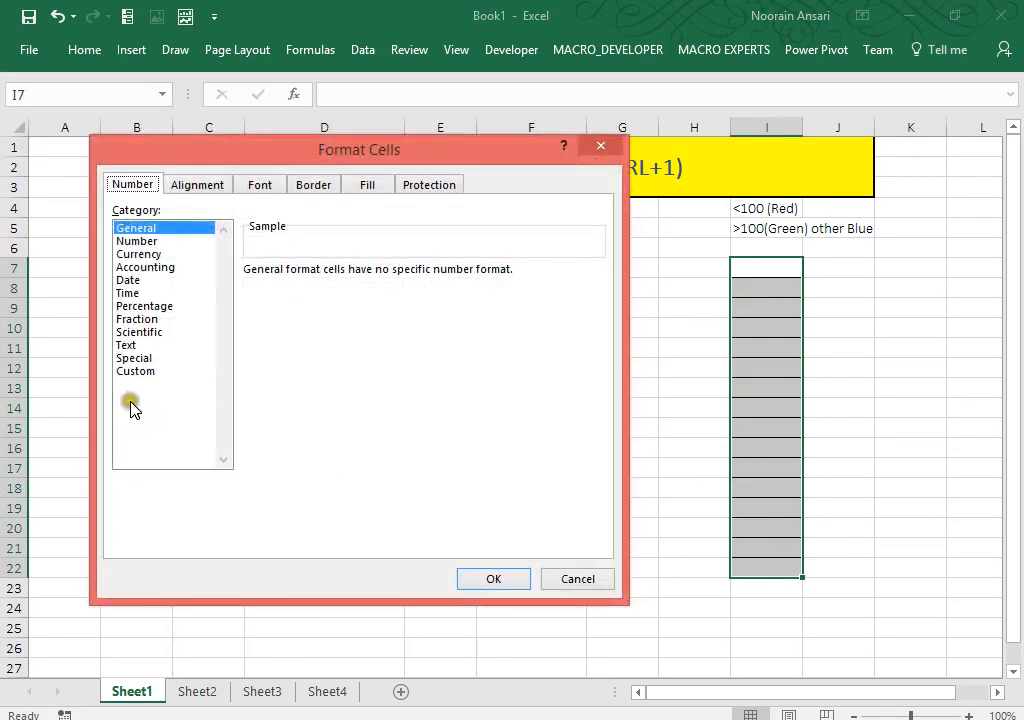
left_click(136, 371)
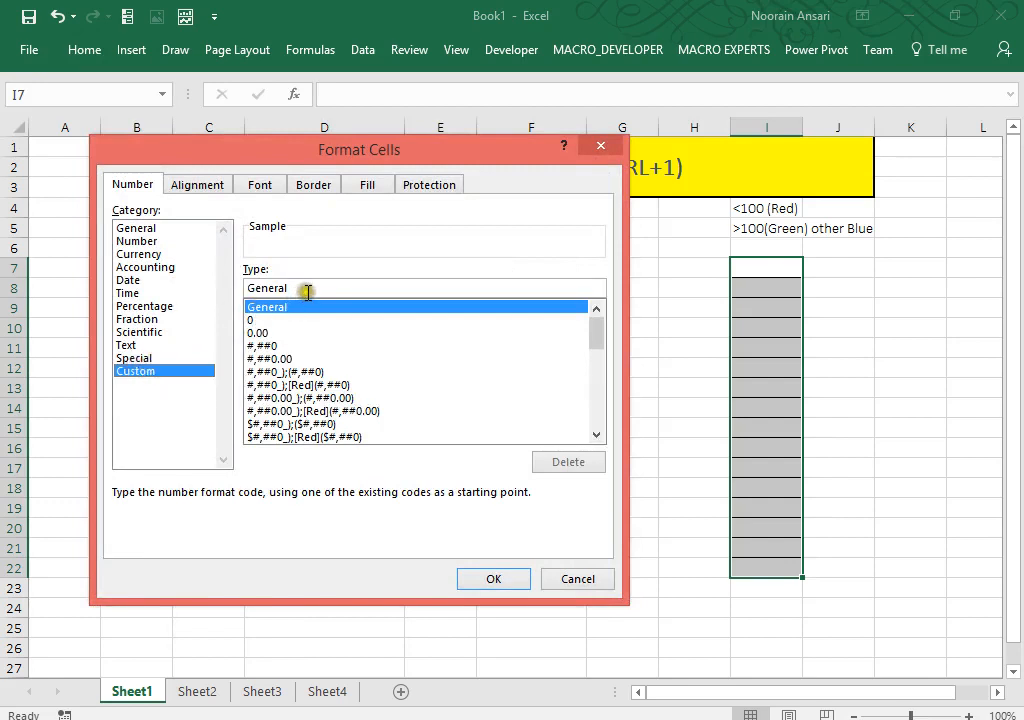
double_click(256, 289)
key("BackSpace")
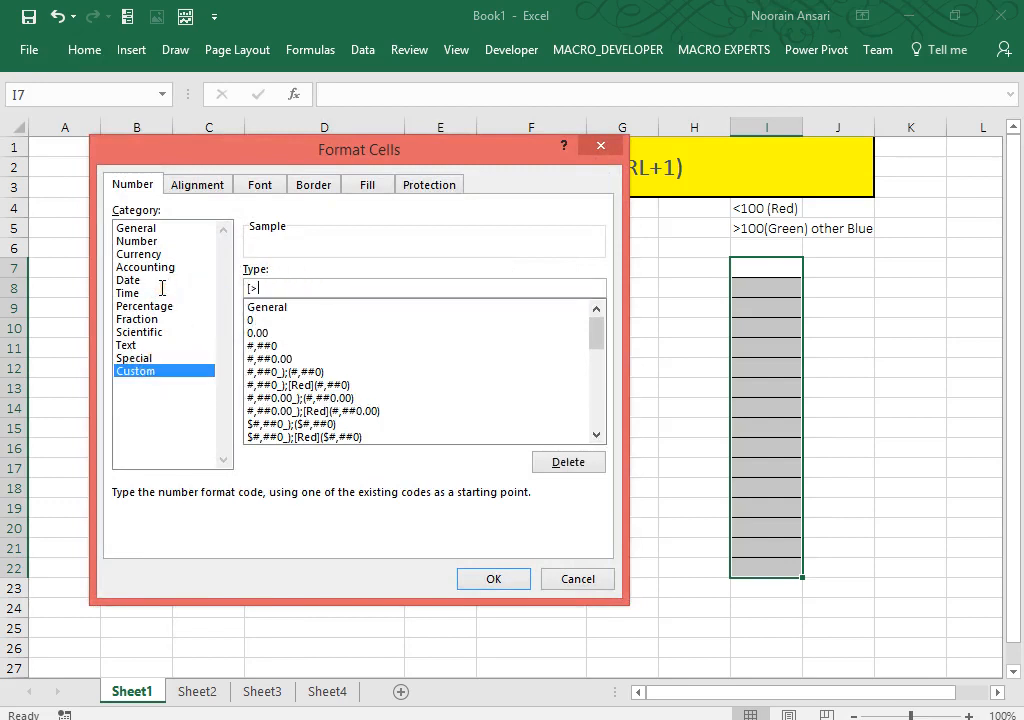
type("[>")
key("BackSpace")
type("Red]")
key("BackSpace")
key("BackSpace")
key("BackSpace")
key("BackSpace")
type("Green][>0")
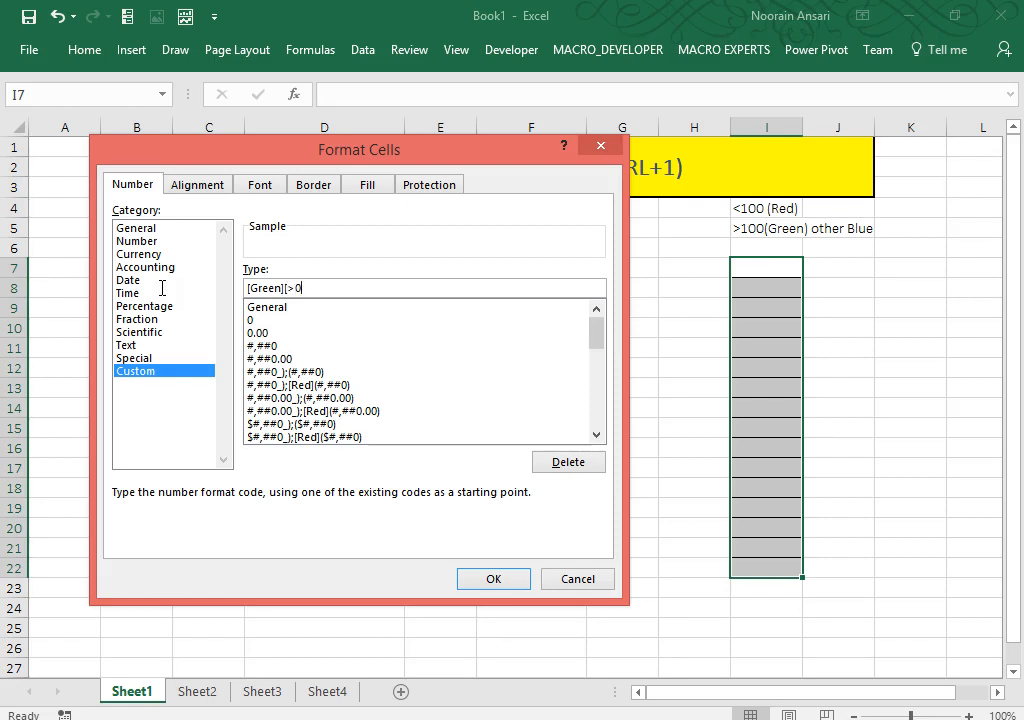
type("]#")
left_click_drag(296, 288, 301, 288)
type("100")
left_click(334, 289)
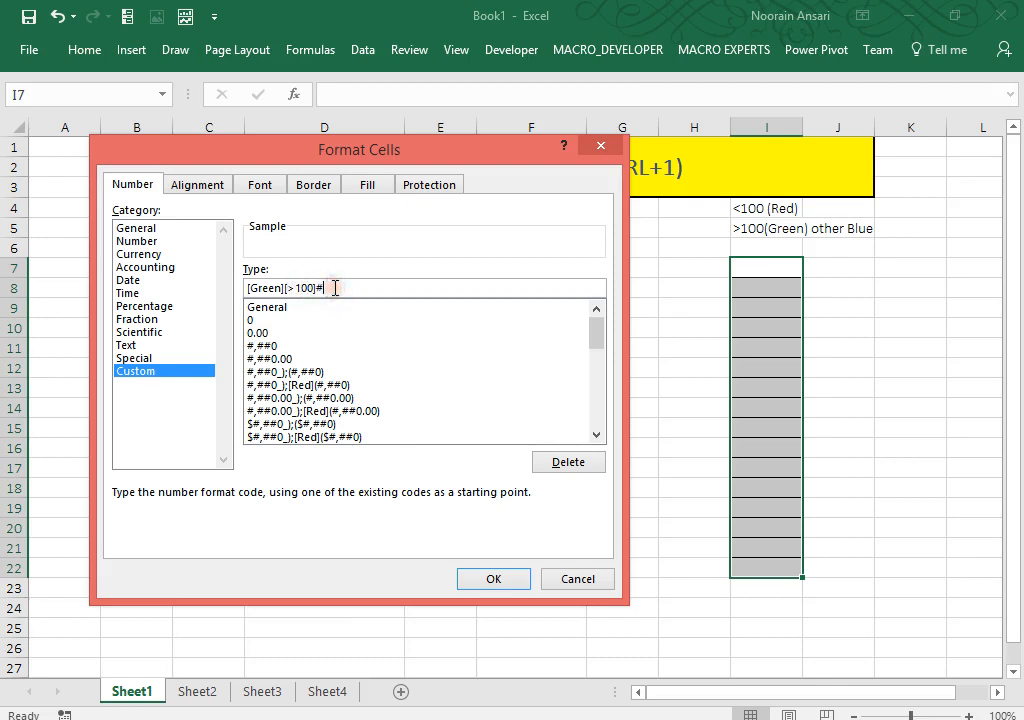
left_click(634, 643)
left_click_drag(498, 155, 517, 64)
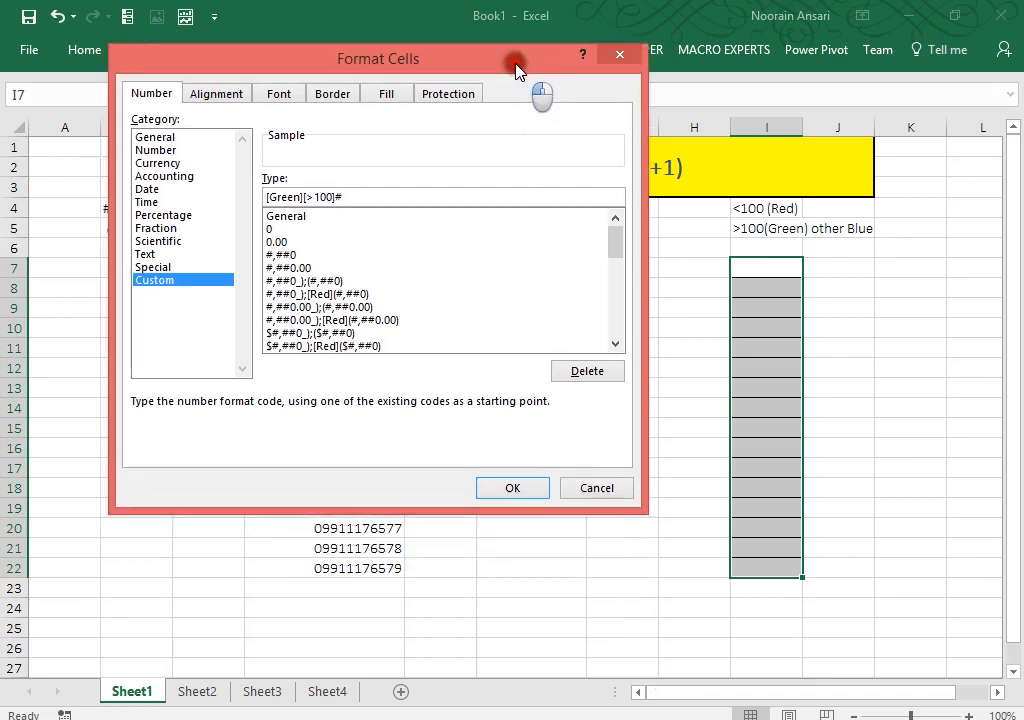
left_click(415, 495)
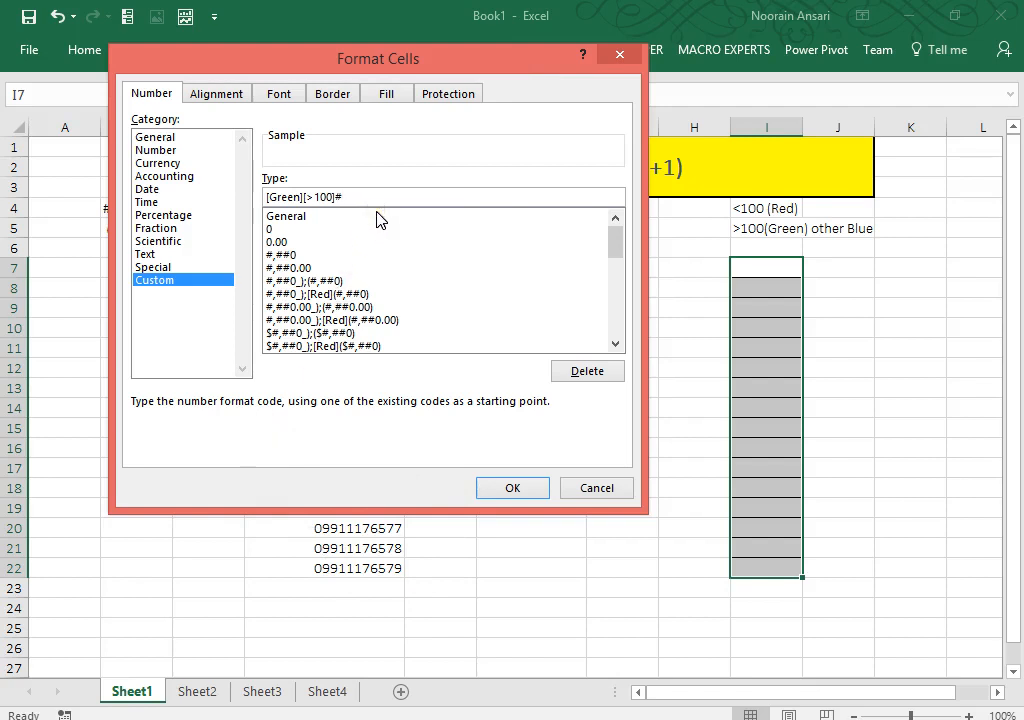
type(";")
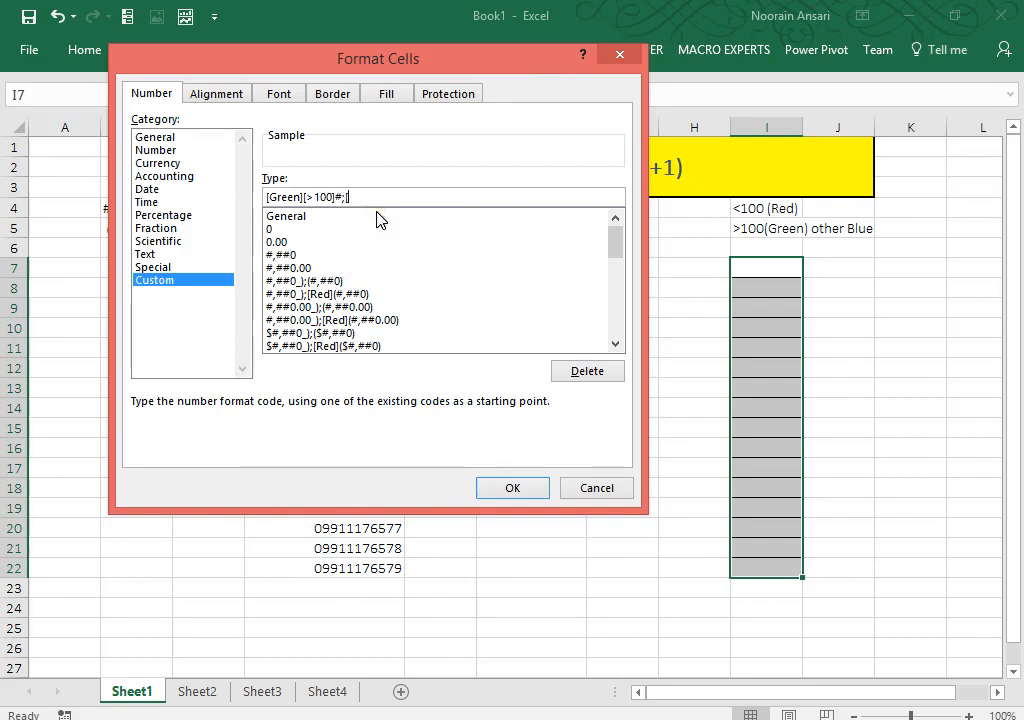
type("[Red]")
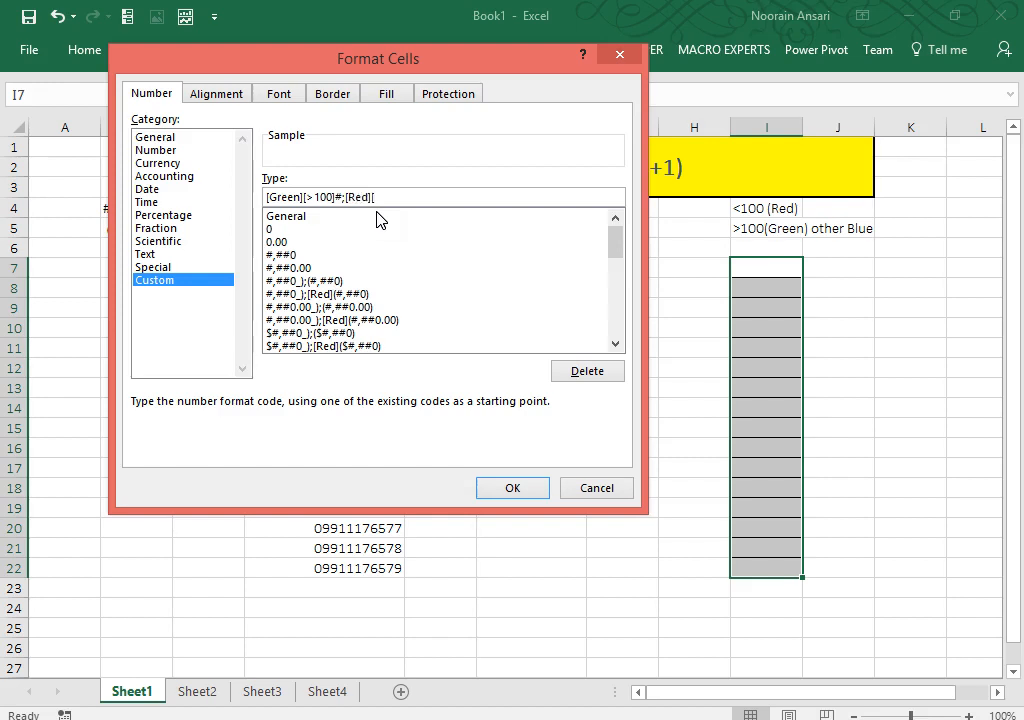
type("[<100]#;")
left_click(342, 197)
left_click(410, 197)
type("[B")
key("BackSpace")
key("BackSpace")
type("[Blue]@")
left_click_drag(462, 196, 213, 171)
key("ctrl+c")
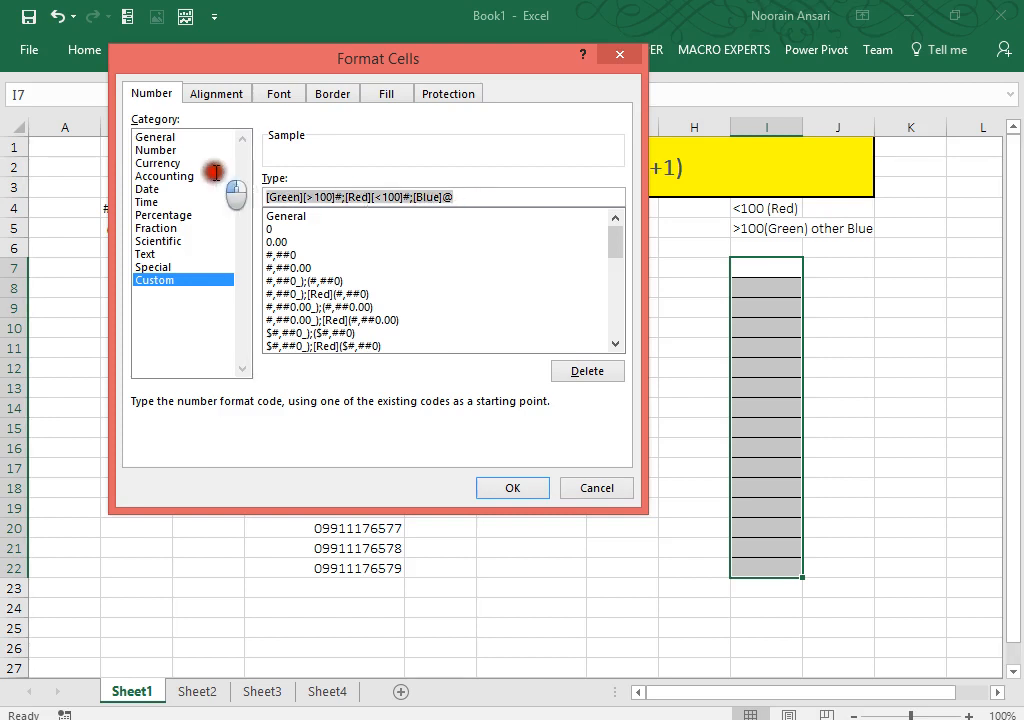
key("Return")
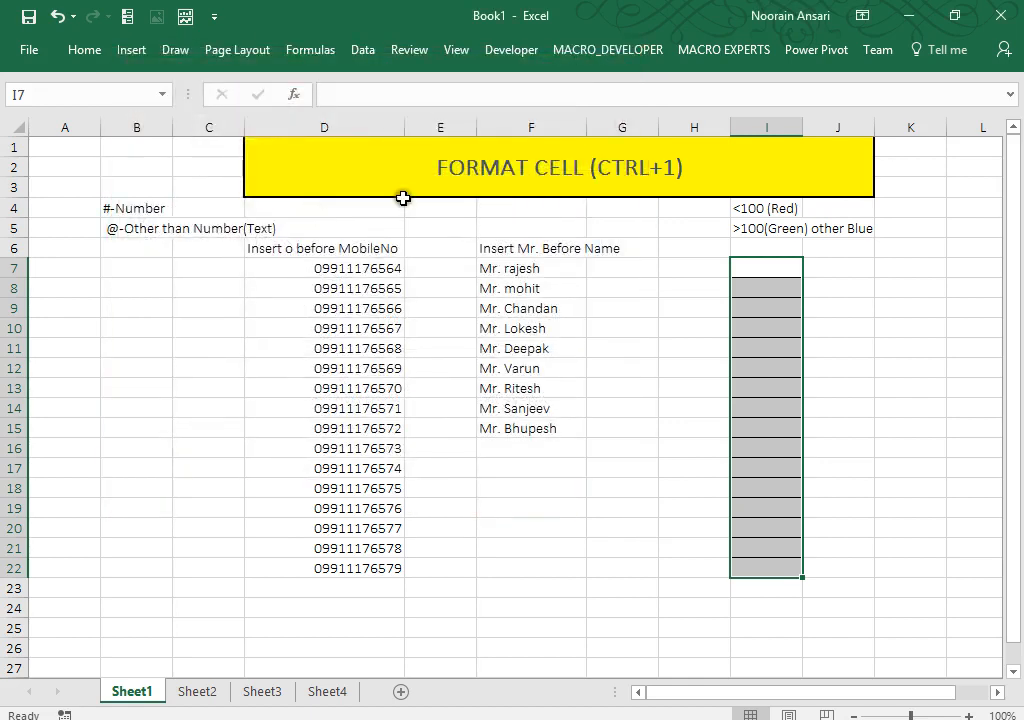
Step: Paste the format code into I6, then enter and delete a test value of 123
left_click(776, 243)
key("ctrl+v")
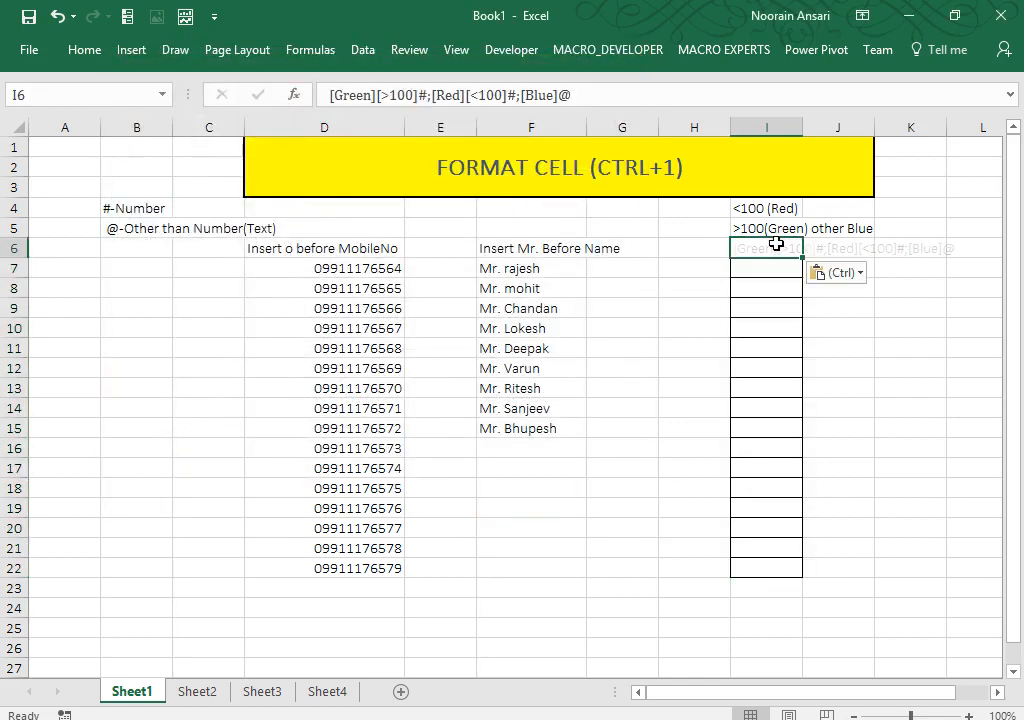
key("Down")
key("Down")
key("Down")
key("Down")
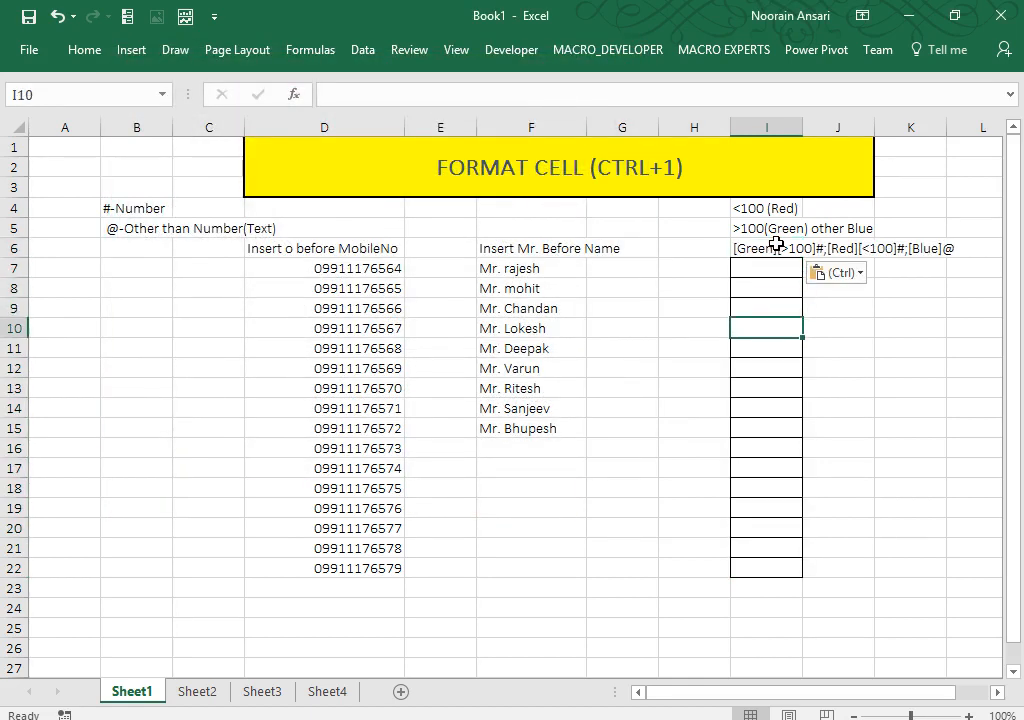
type("123")
key("Return")
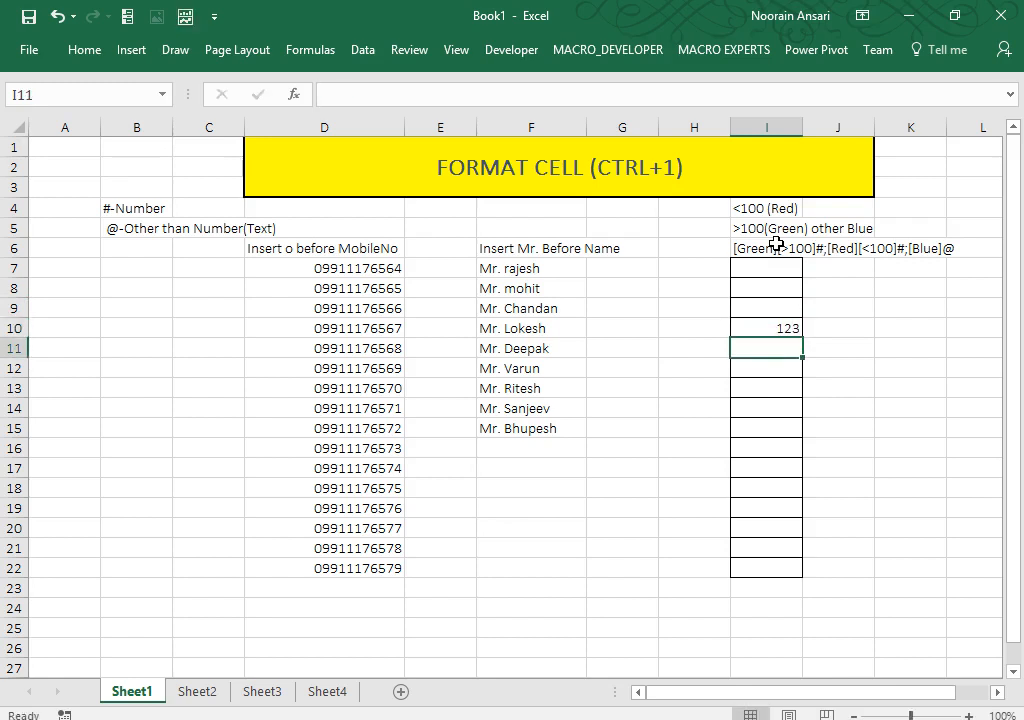
key("Up")
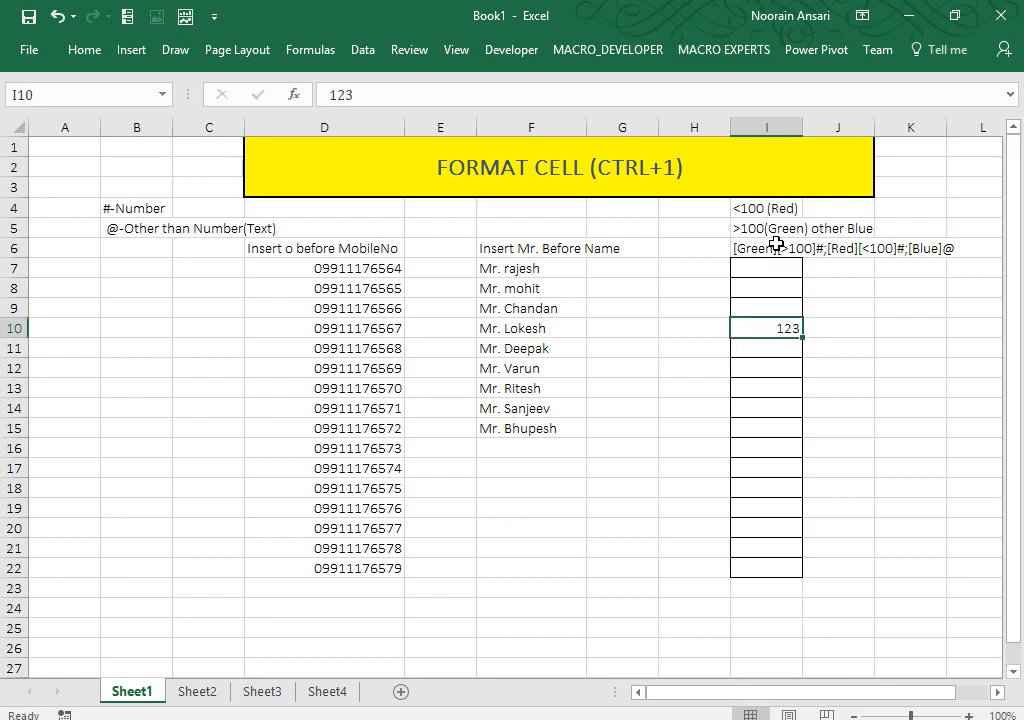
key("Delete")
Step: Give I7:I22 the custom format [Green][>100]#;[Red][<100]#;[Blue]@
key("Up")
key("Up")
key("Up")
key("shift+Down")
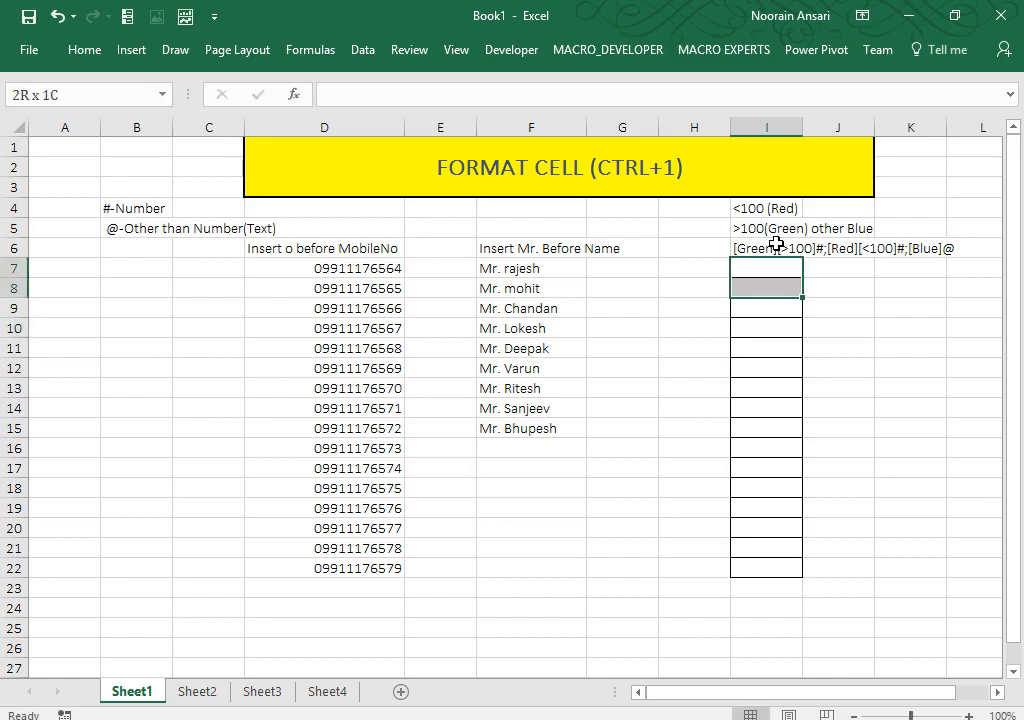
key("shift+Down")
key("shift+Down")
key("shift+Down")
key("shift+Down")
key("shift+Down")
key("shift+Down")
key("shift+Down")
key("shift+Down")
key("shift+Down")
key("shift+Down")
key("shift+Down")
key("shift+Down")
key("shift+Down")
left_click(776, 244)
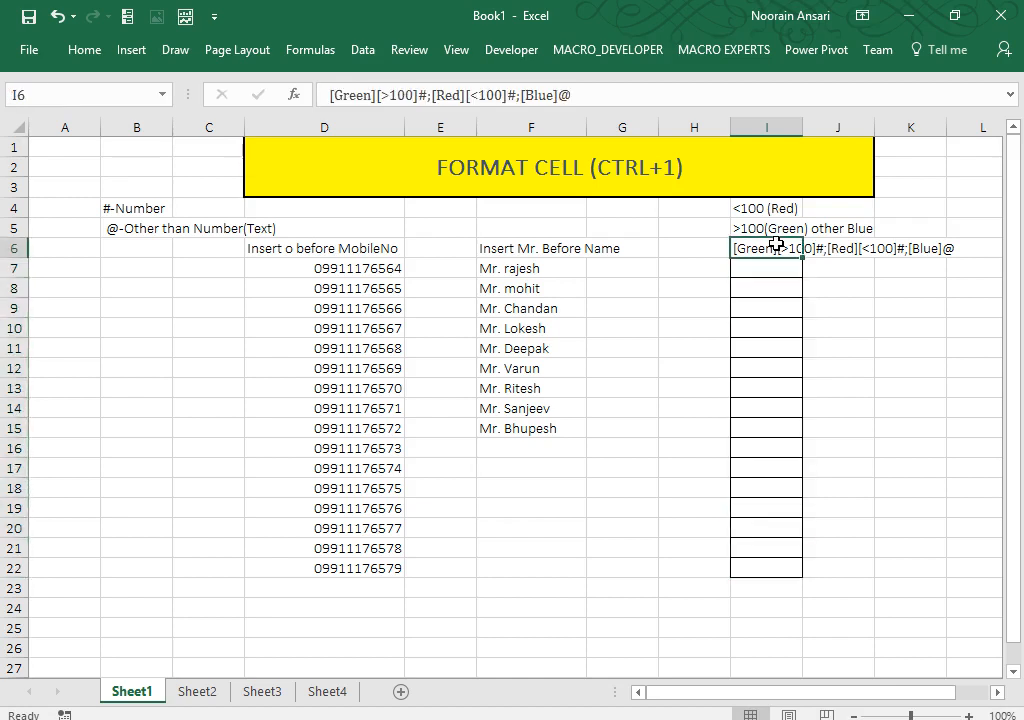
key("Down")
key("shift+Down")
key("shift+Down")
key("shift+Down")
key("shift+Down")
key("shift+Down")
key("shift+Down")
key("shift+Down")
key("shift+Down")
key("shift+Down")
key("shift+Down")
key("shift+Down")
key("shift+Down")
key("shift+Down")
key("shift+Down")
key("shift+Down")
key("shift+Down")
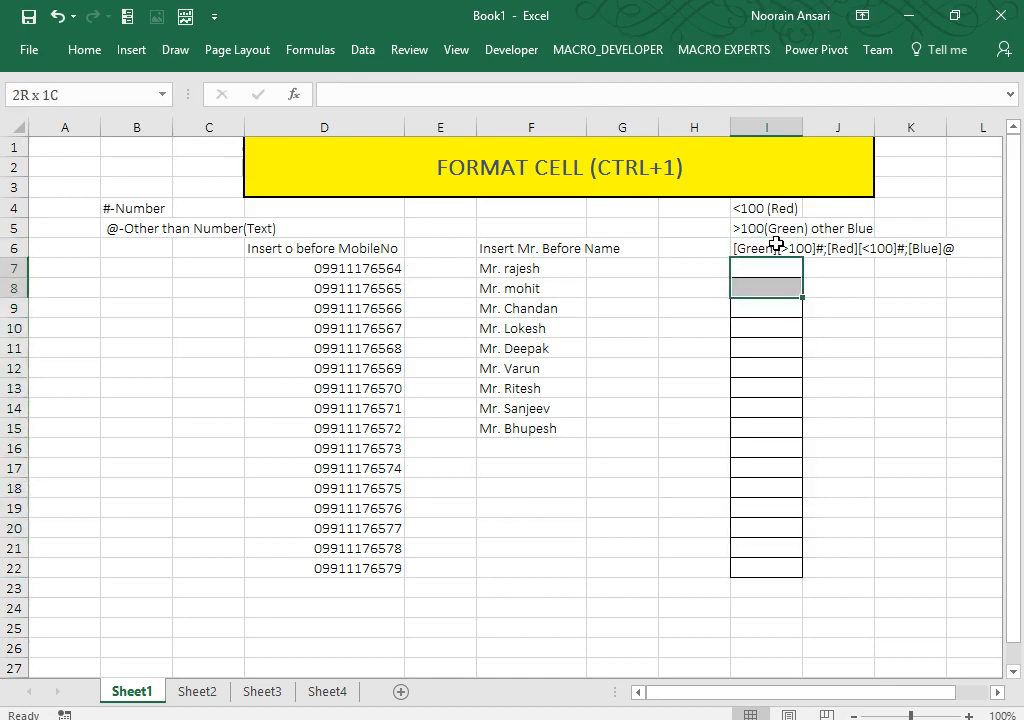
key("shift+Up")
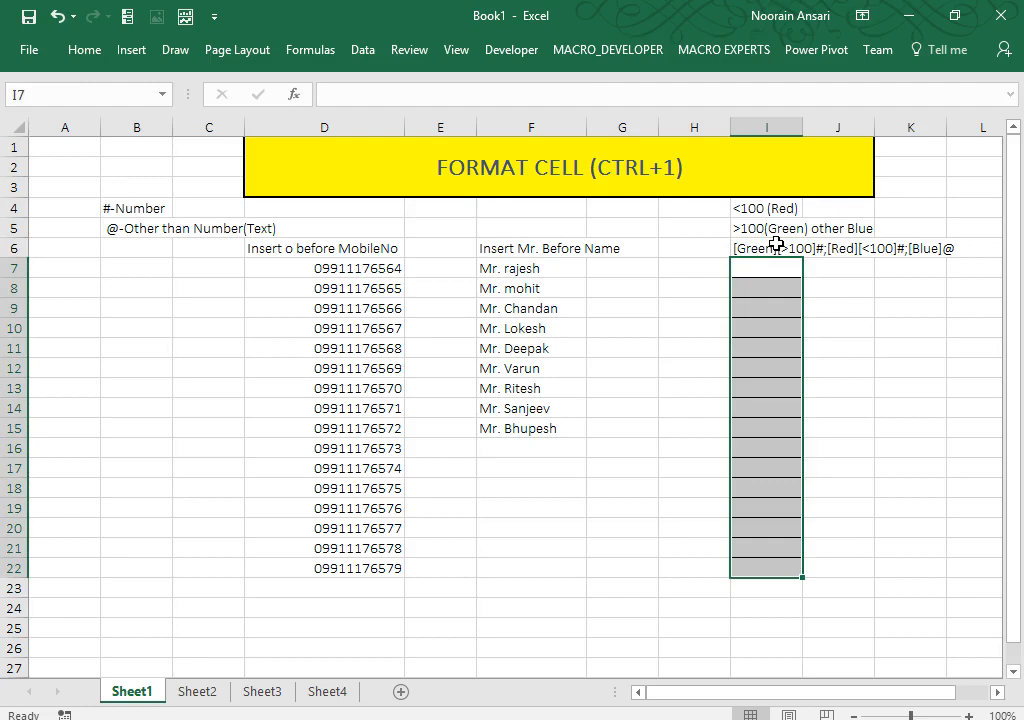
key("ctrl+1")
left_click(159, 282)
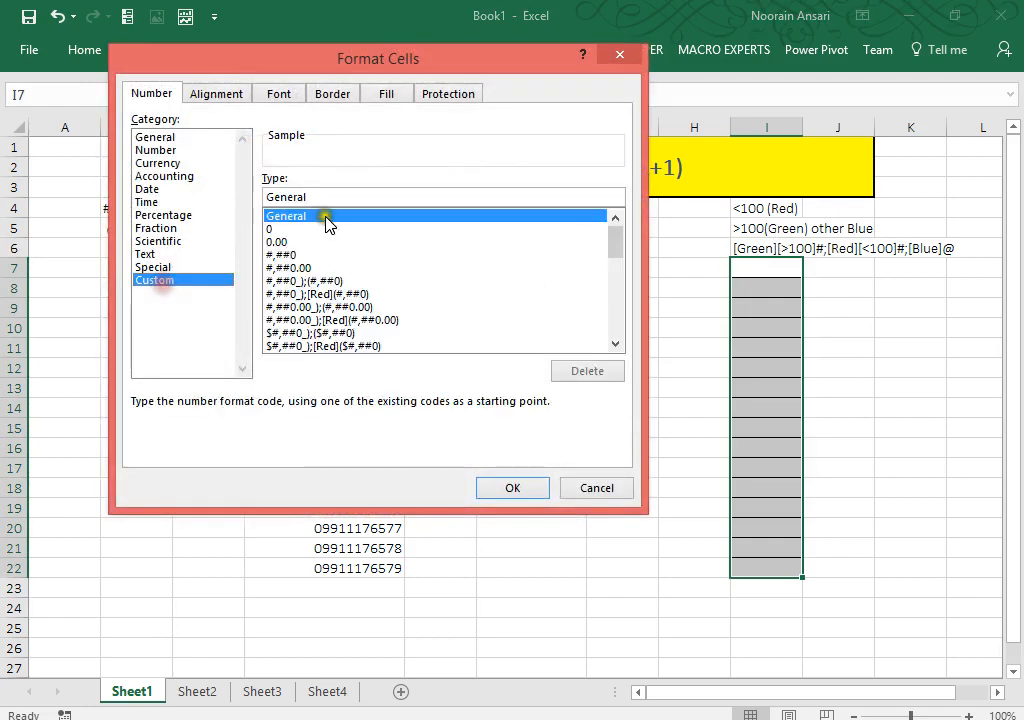
left_click_drag(326, 197, 182, 190)
key("ctrl+v")
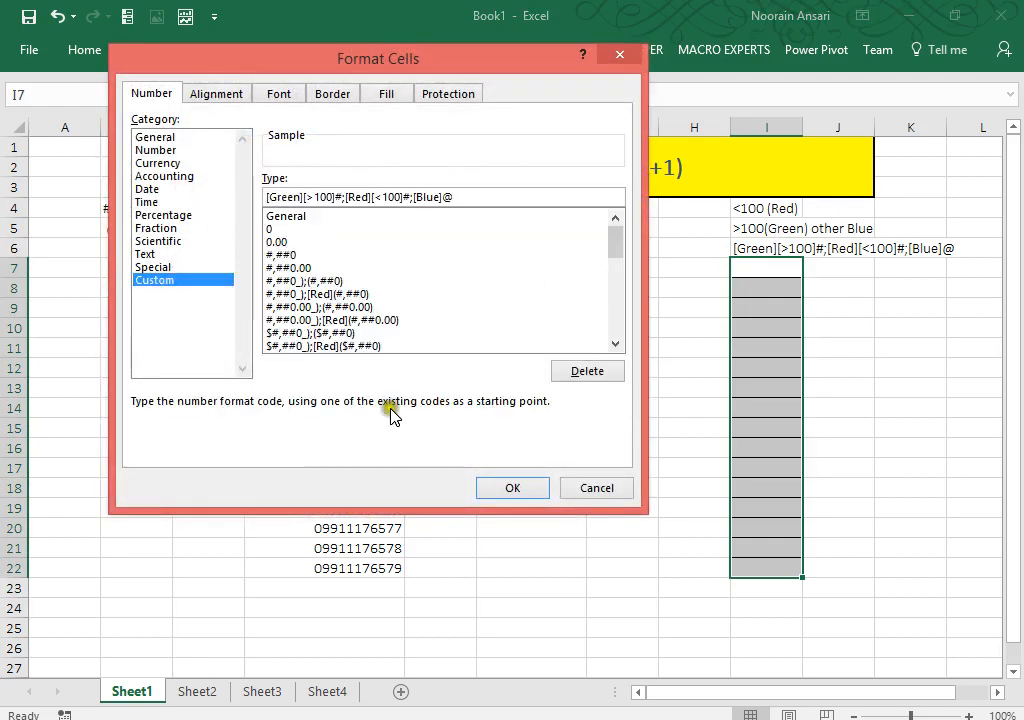
left_click(510, 489)
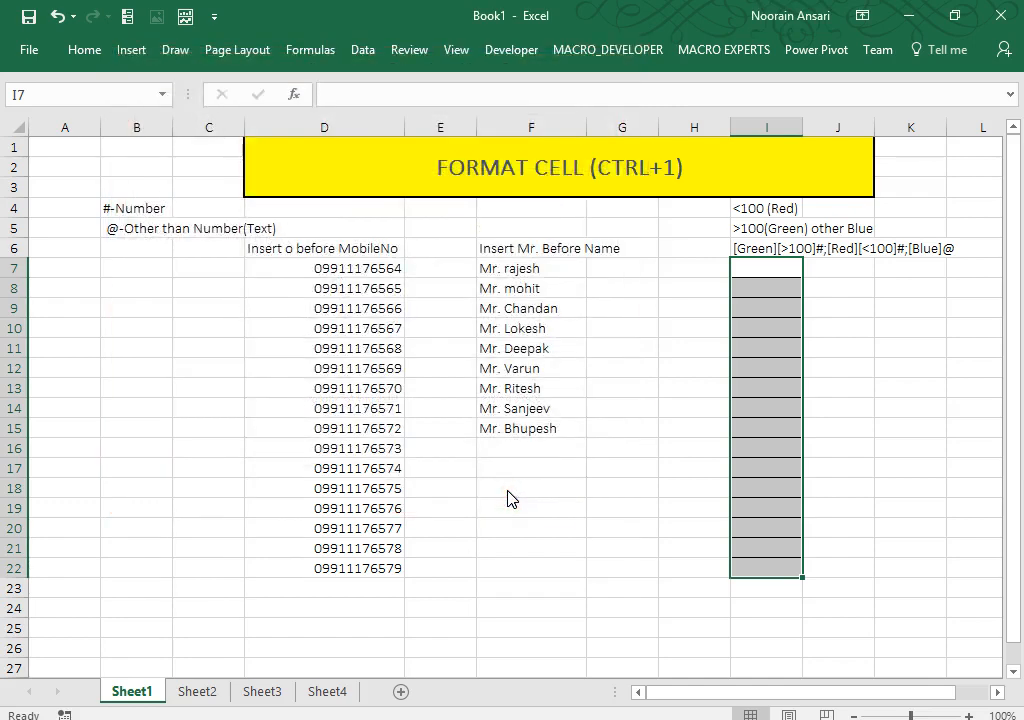
Step: Enter test numbers 123 in I9 and 34 in I12
left_click(794, 313)
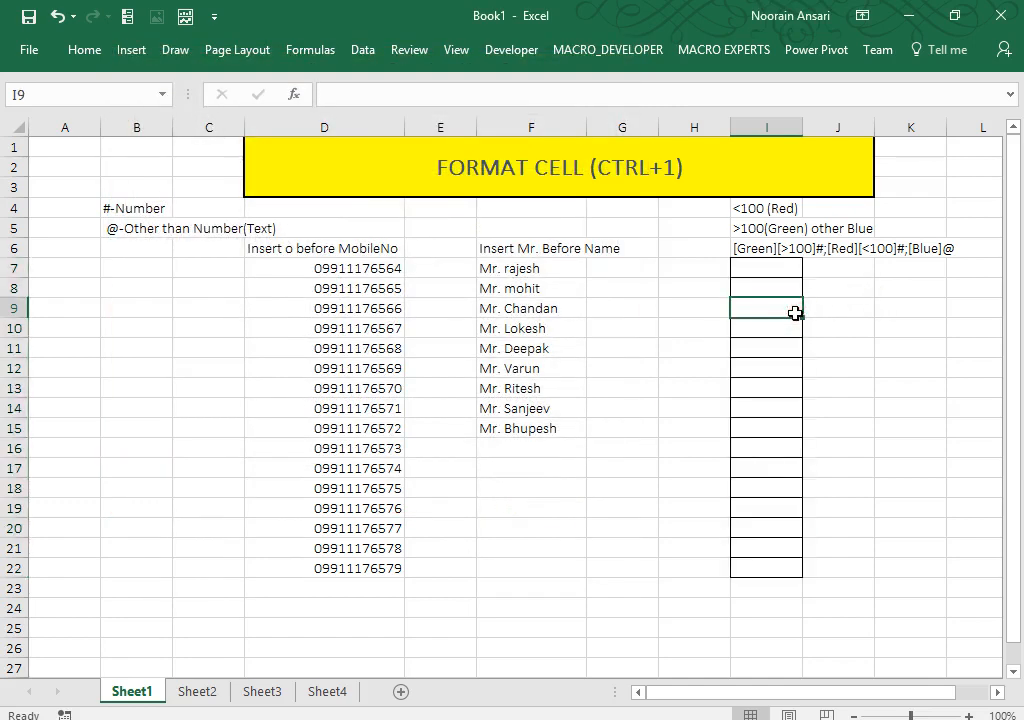
key("Up")
key("Down")
key("Up")
key("Down")
type("123")
key("Return")
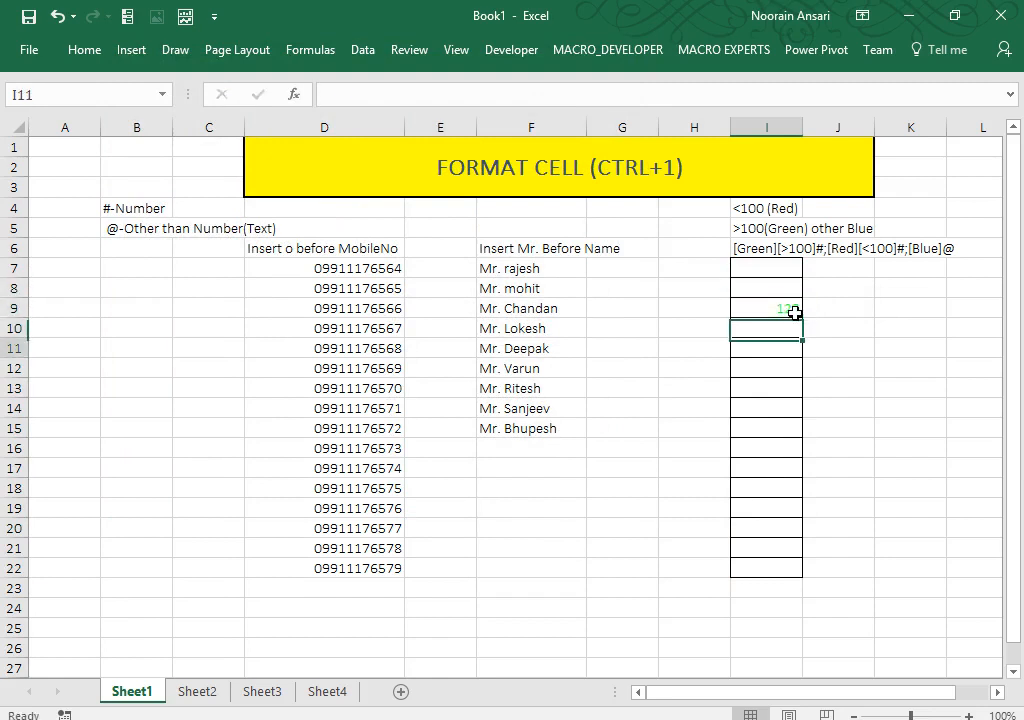
key("Down")
key("Down")
type("34")
key("Return")
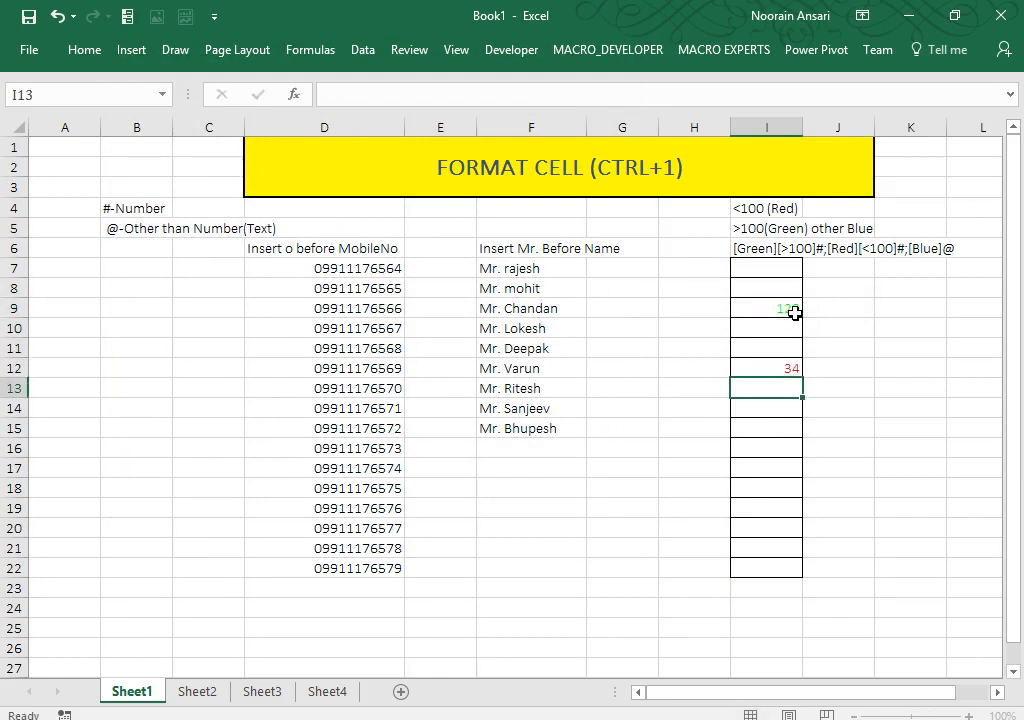
Step: Enter the text entries ff, dfsd and dsf in I14, I16 and I18
key("Down")
type("ff")
key("Return")
key("Down")
type("dfsd")
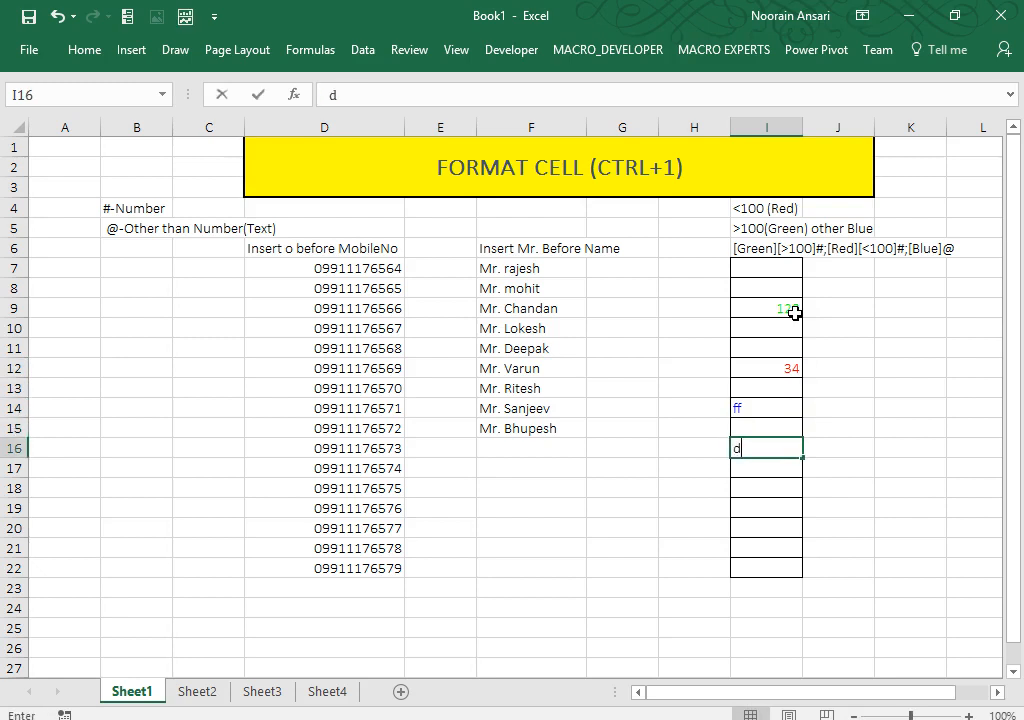
key("Return")
key("Down")
type("dsf")
key("Return")
Step: Enter 54 in I20 and 345 in I21, then review the coloured results
key("Down")
type("54")
key("Return")
type("345")
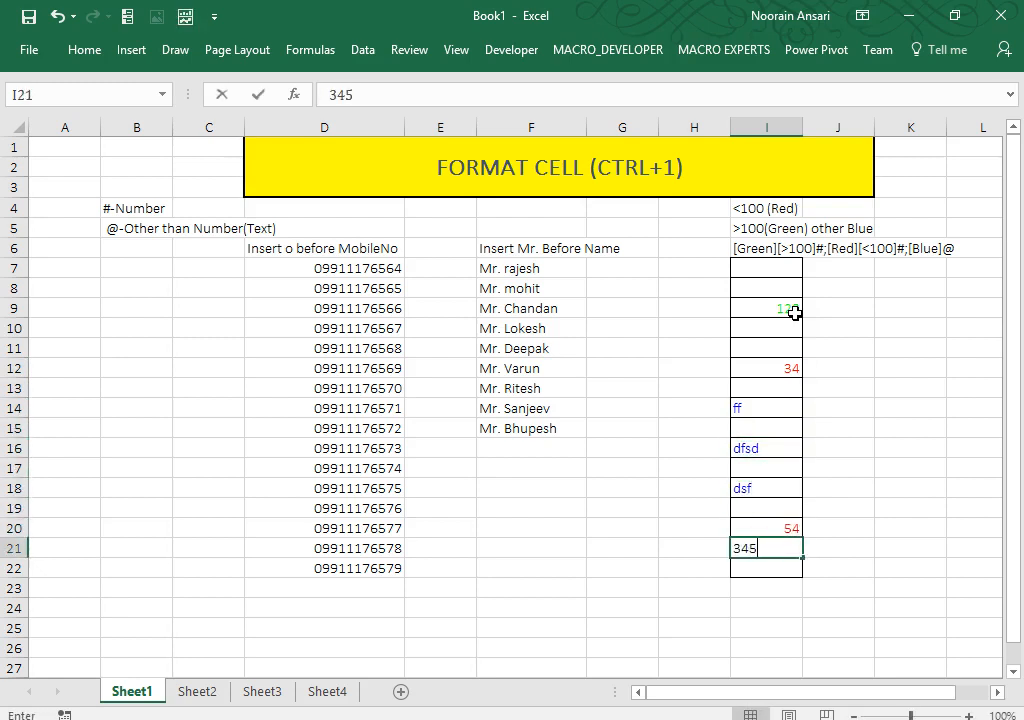
key("Return")
key("Up")
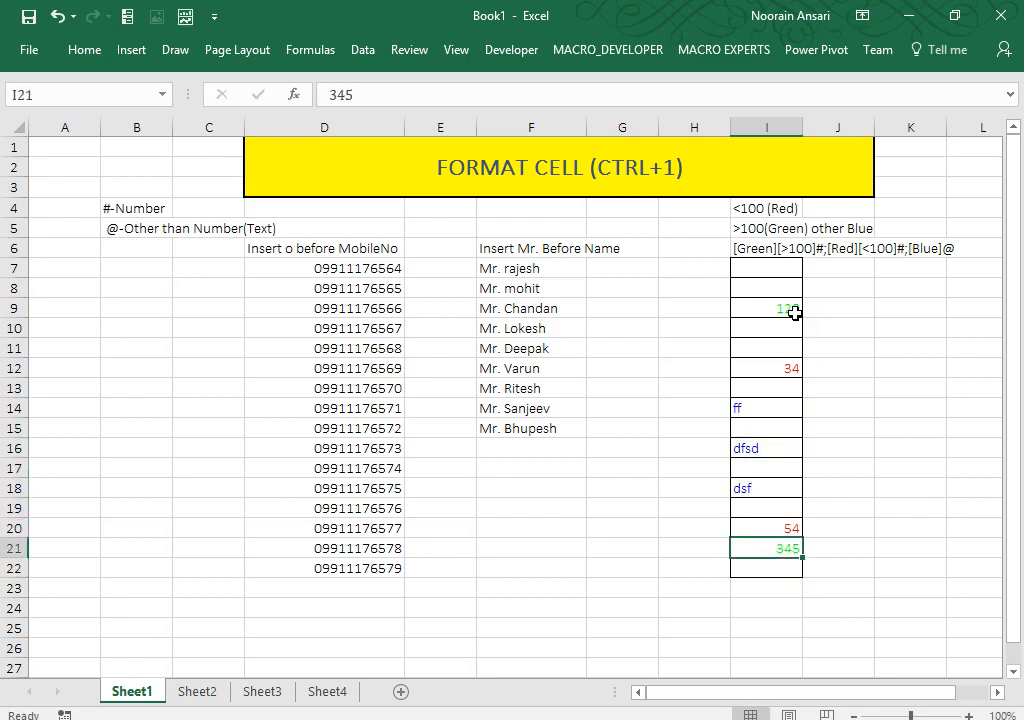
left_click(794, 313)
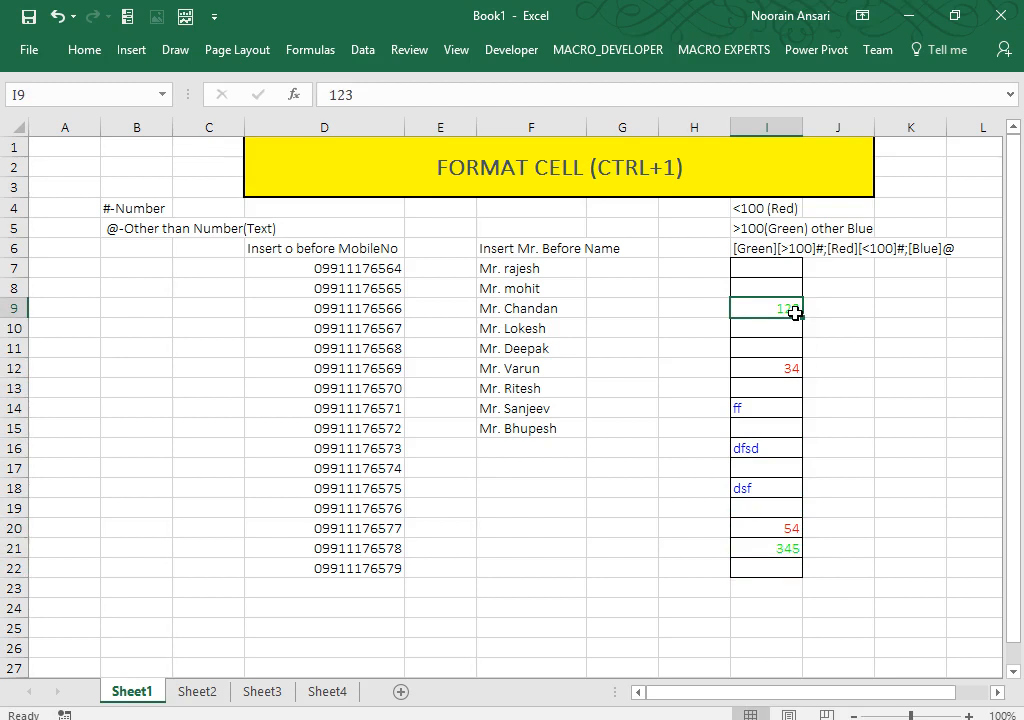
key("Up")
key("Up")
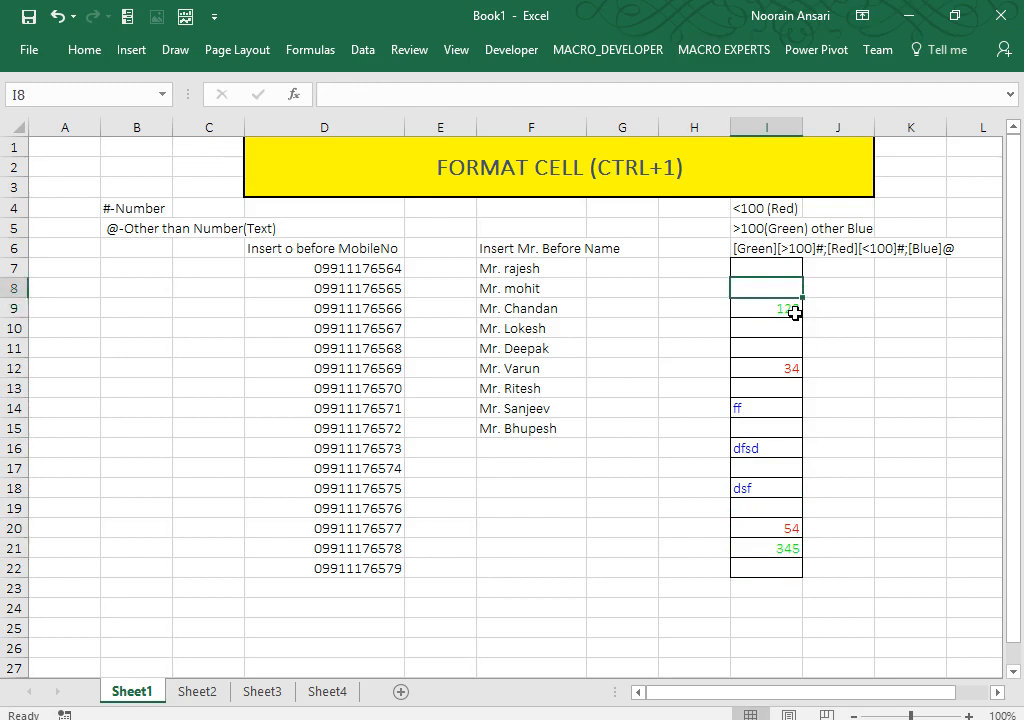
key("shift+Down")
key("shift+Down")
key("shift+Down")
key("shift+Down")
key("shift+Down")
key("shift+Down")
key("shift+Down")
key("shift+Down")
key("shift+Down")
key("shift+Down")
key("shift+Down")
key("shift+Down")
key("shift+Down")
key("shift+Down")
key("shift+Down")
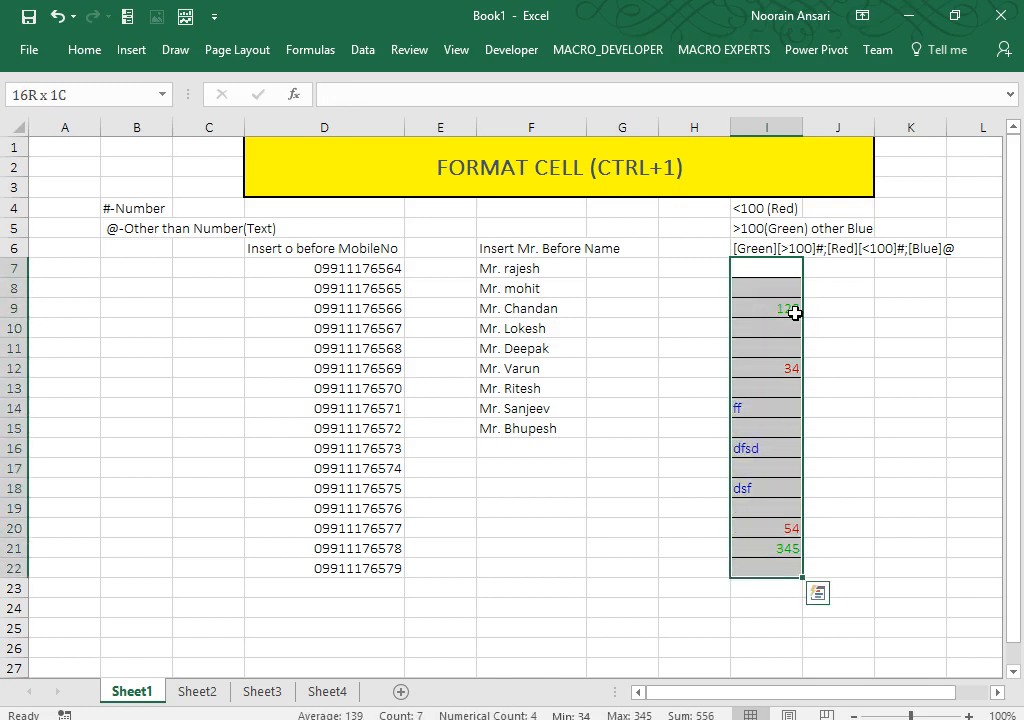
key("Left")
key("Left")
key("Left")
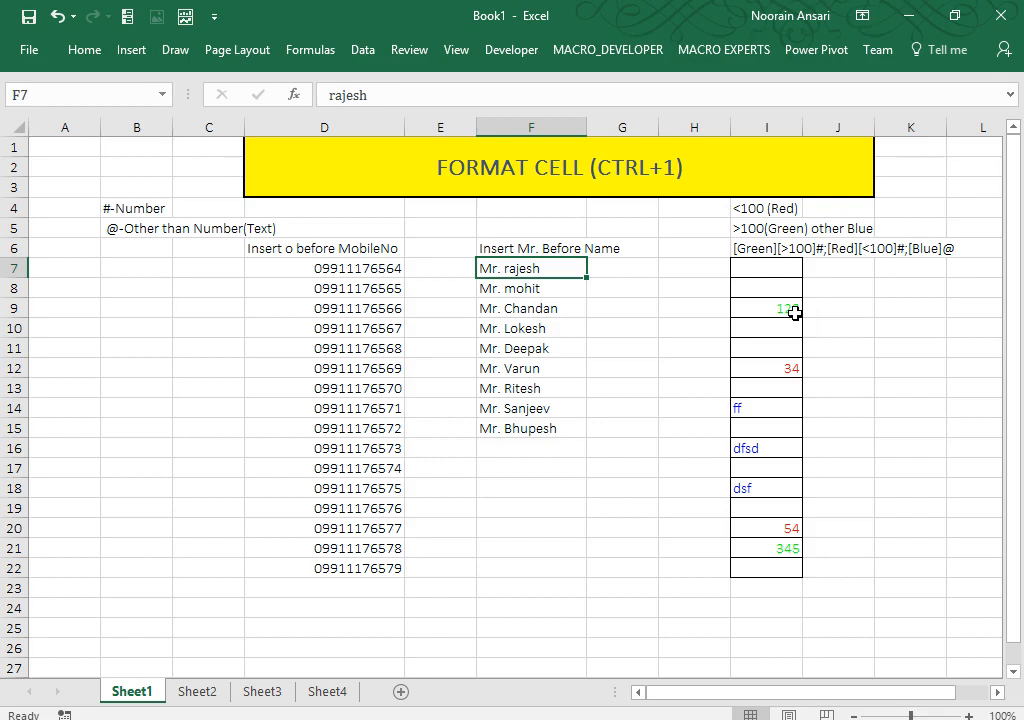
Step: Clear Mr. Deepak from F11 by pasting blank G11, then type Deepa
key("Right")
key("Down")
key("Down")
key("Down")
key("Down")
key("Down")
key("Down")
key("Down")
key("Down")
key("Down")
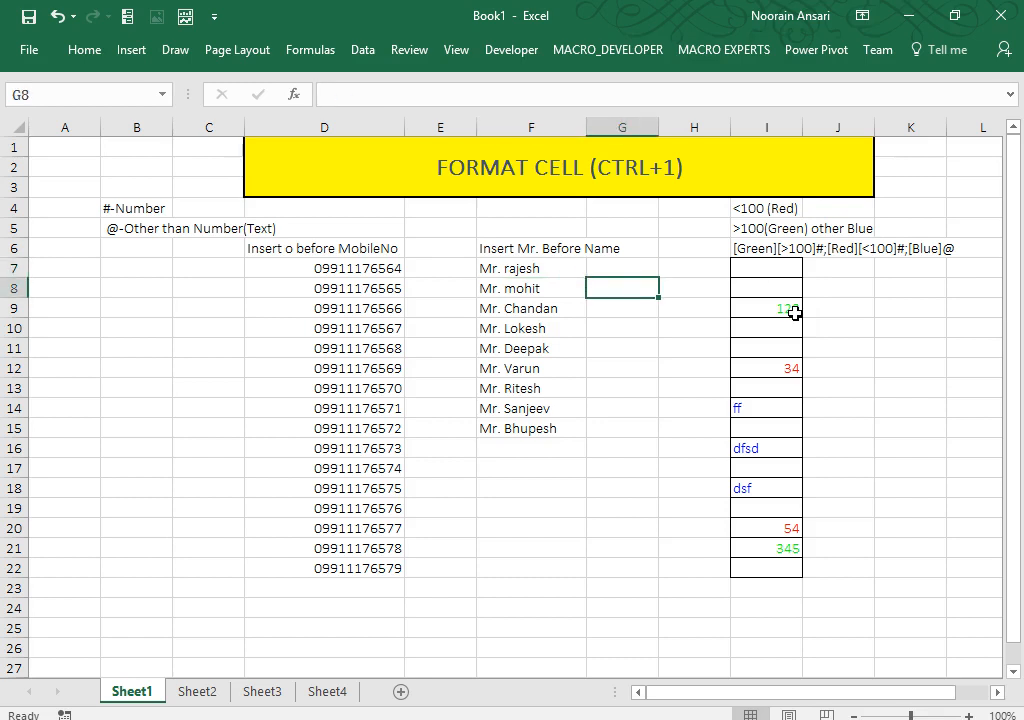
key("Left")
key("Up")
key("Up")
key("Up")
key("Up")
key("Up")
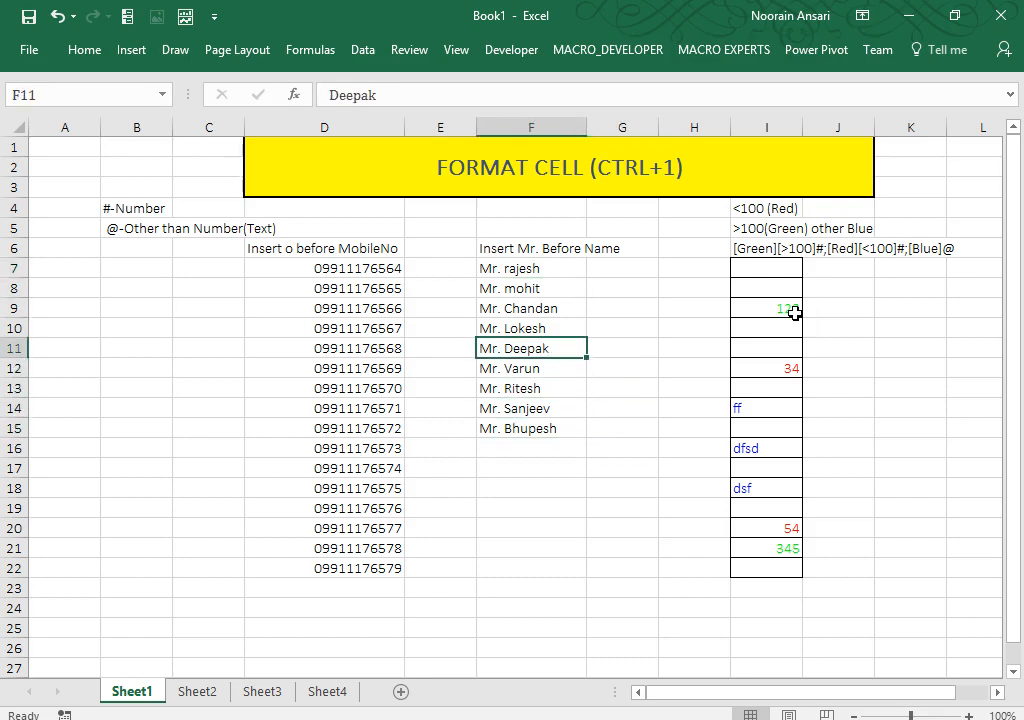
key("Right")
key("ctrl+c")
key("Left")
key("ctrl+v")
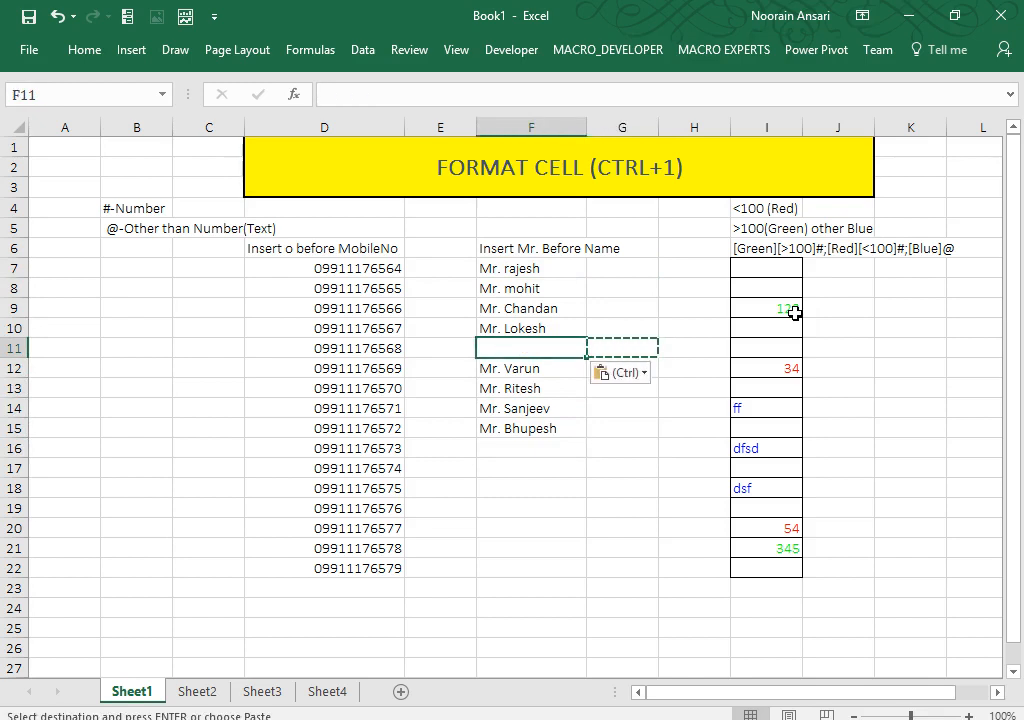
key("Down")
key("Down")
key("Down")
key("Down")
key("Down")
key("Up")
key("Up")
key("Up")
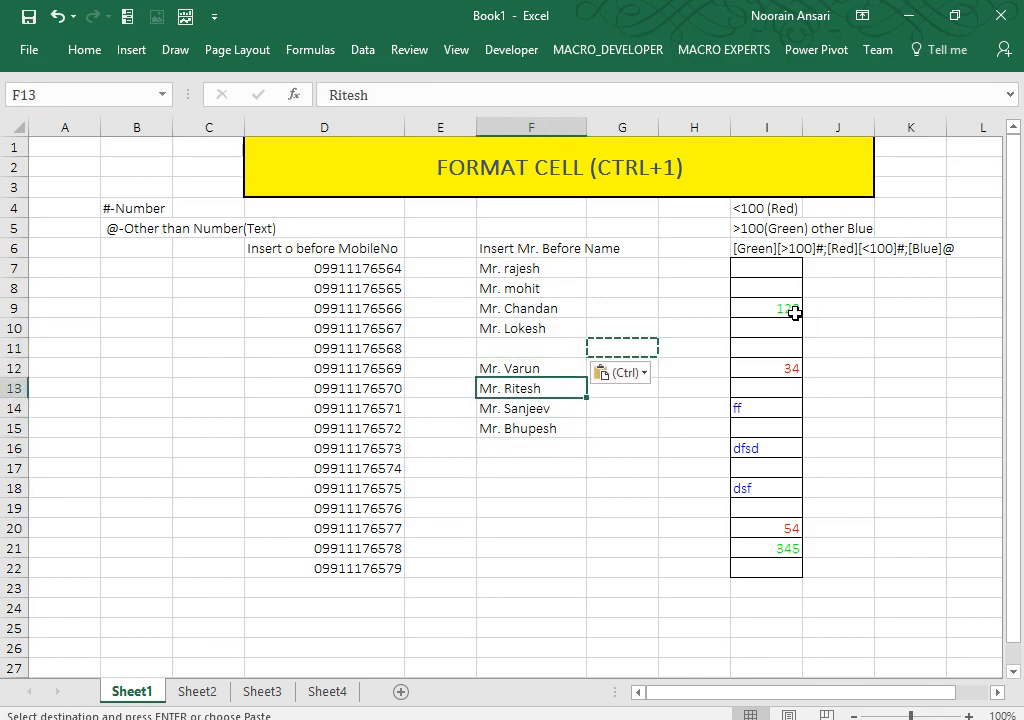
Step: Paste only G11's plain format onto F11 so Deepa shows without Mr
key("Up")
key("Up")
type("Deepa")
key("Return")
key("Up")
key("Down")
key("Down")
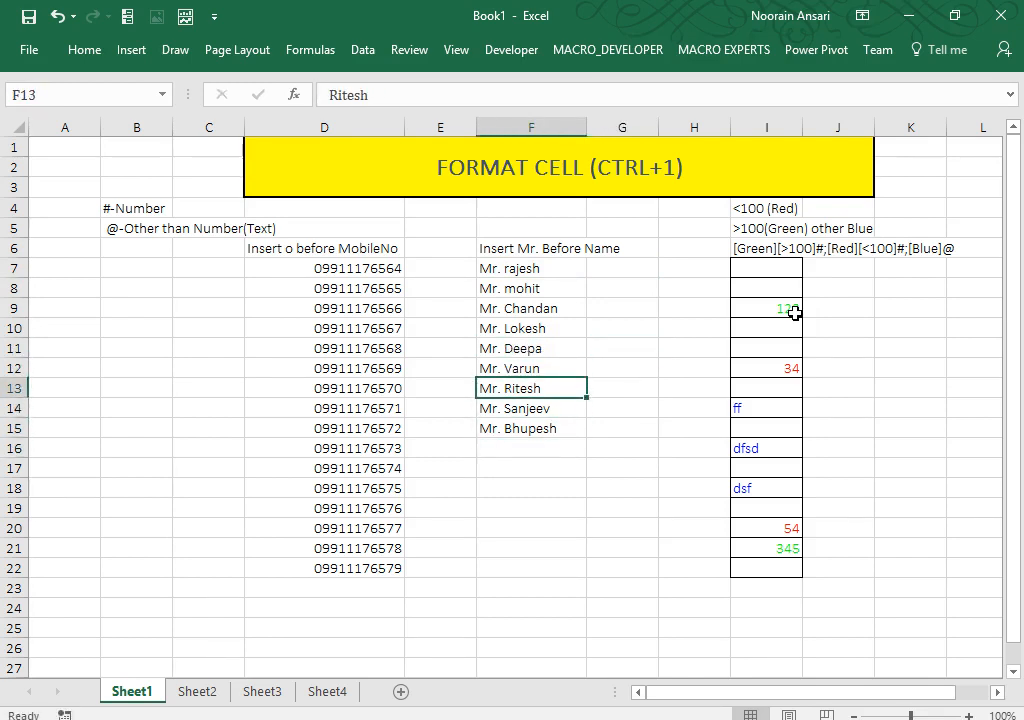
key("Up")
key("Up")
key("Right")
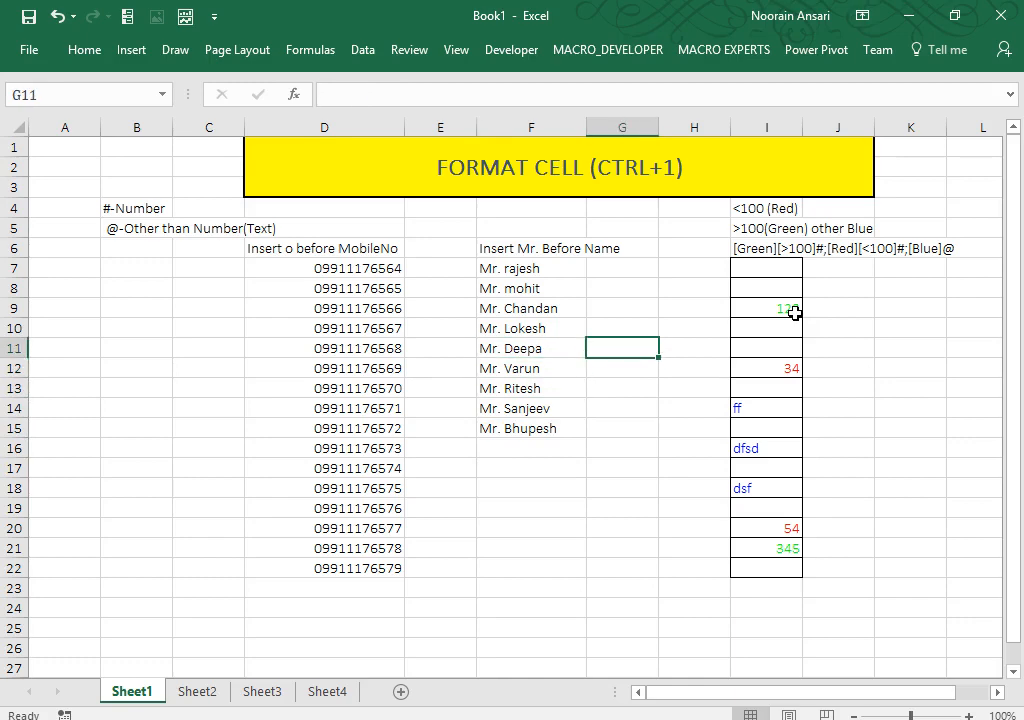
key("ctrl+c")
key("Left")
key("ctrl+alt+v")
key("t")
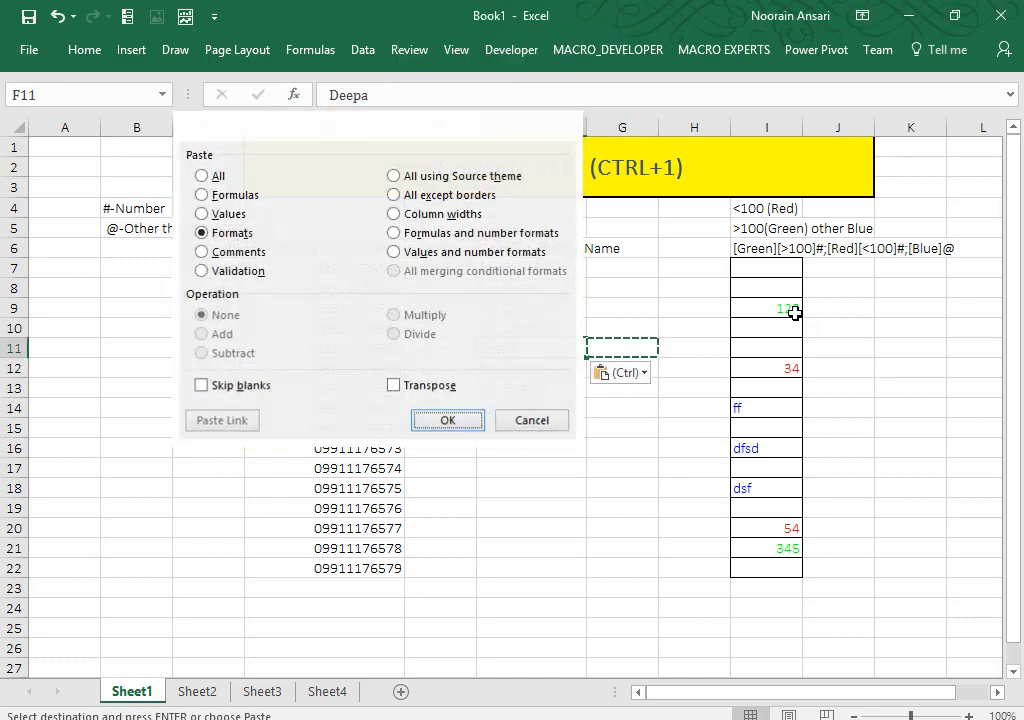
key("Return")
Step: Type neha in F16 and paste G16's plain format onto it
key("Down")
key("Down")
key("Down")
key("Down")
key("Down")
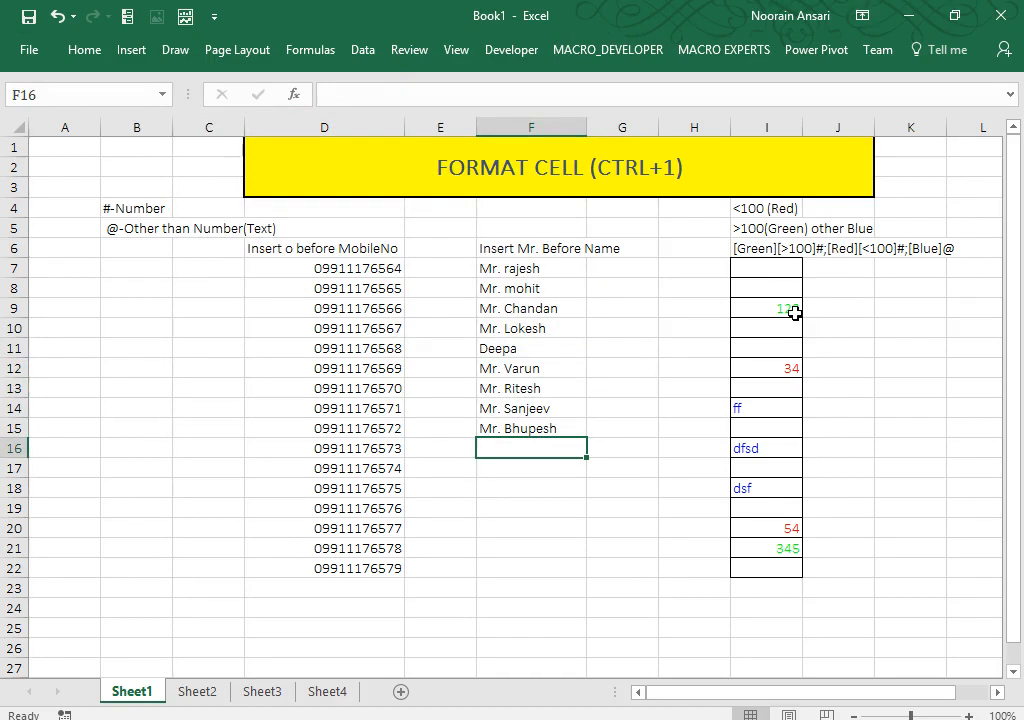
type("neha")
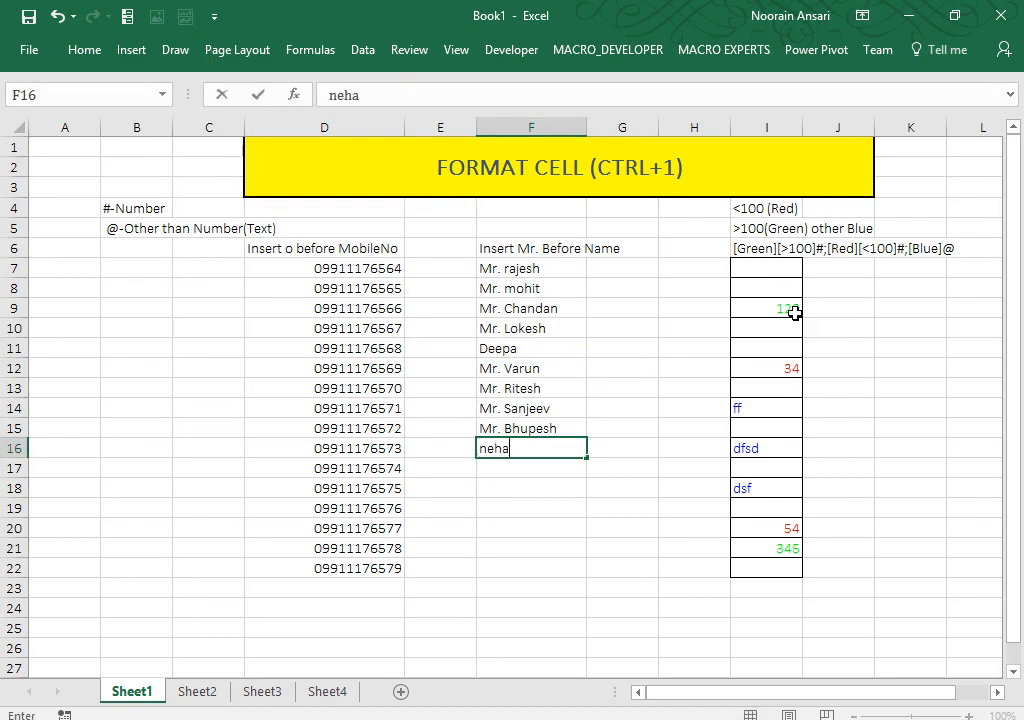
key("Return")
key("Up")
key("Right")
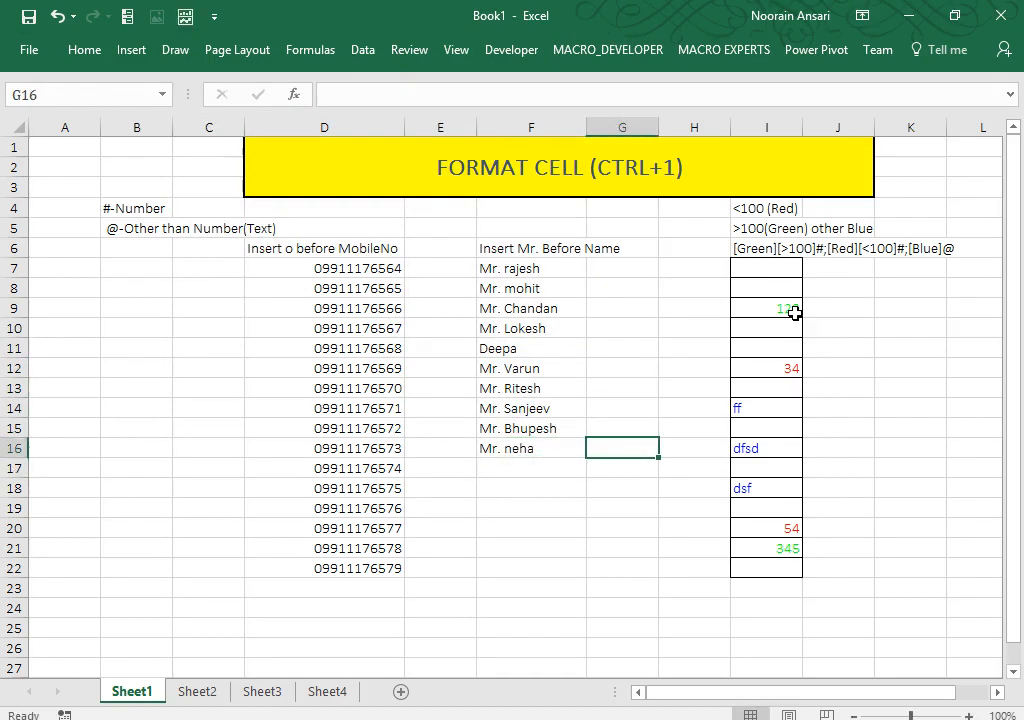
key("ctrl+c")
key("Left")
key("ctrl+alt+v")
key("t")
key("Return")
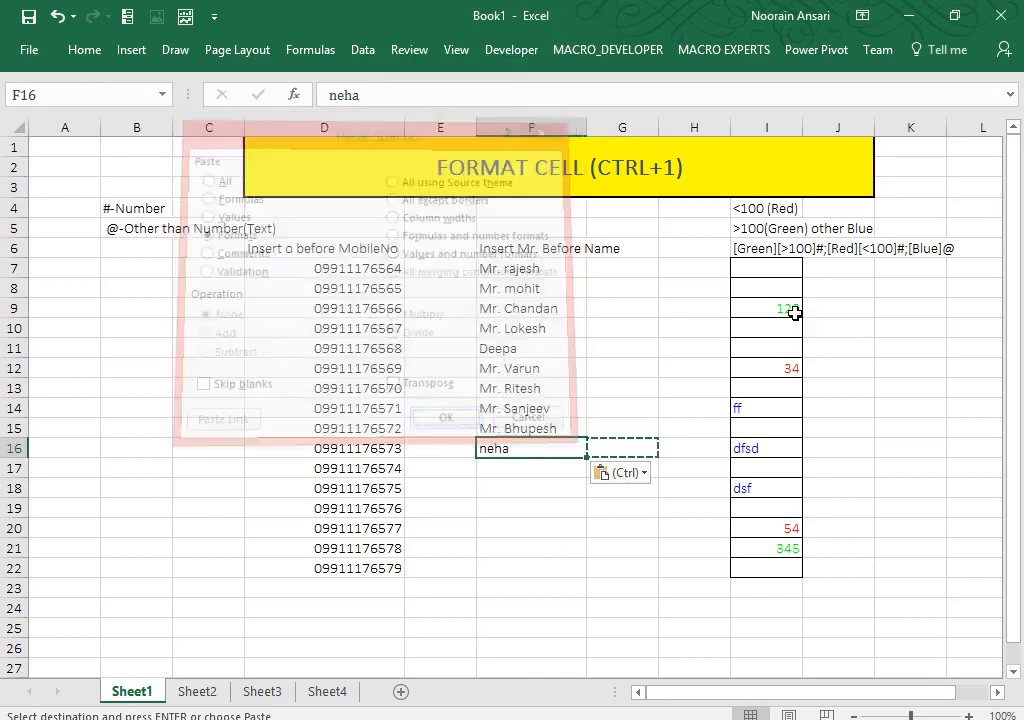
key("Escape")
key("Up")
key("Up")
key("Up")
key("Up")
key("Up")
key("Up")
key("Up")
key("Up")
key("Up")
key("Right")
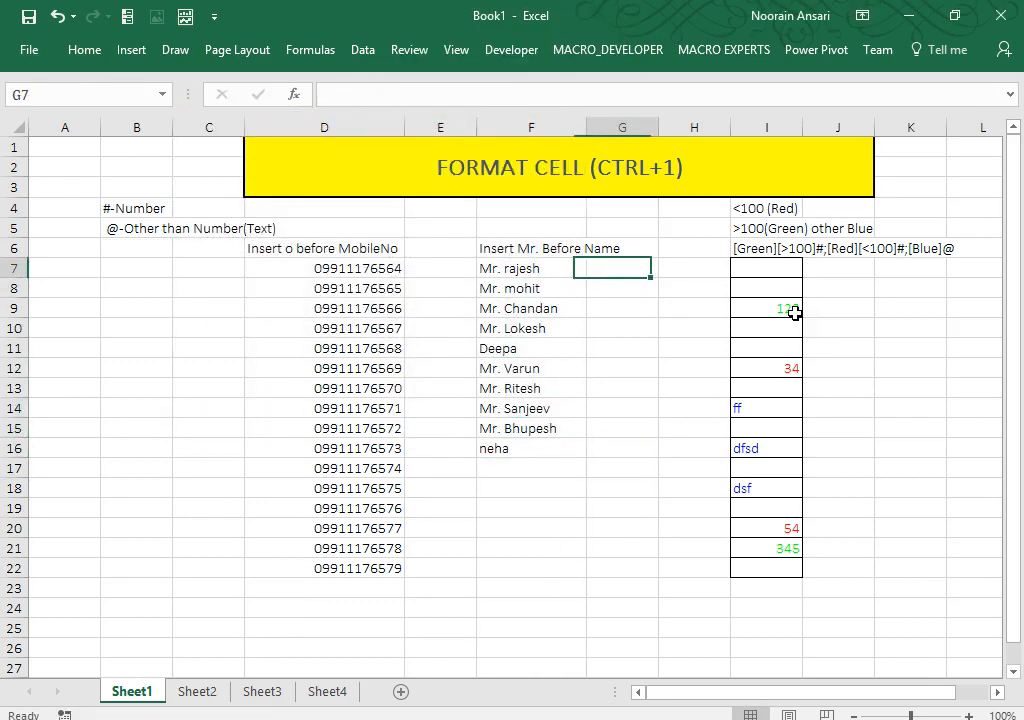
Step: Fill Male into G7:G10 with Ctrl+D and enter Female in G11
type("Male")
key("ctrl+Return")
key("shift+Down")
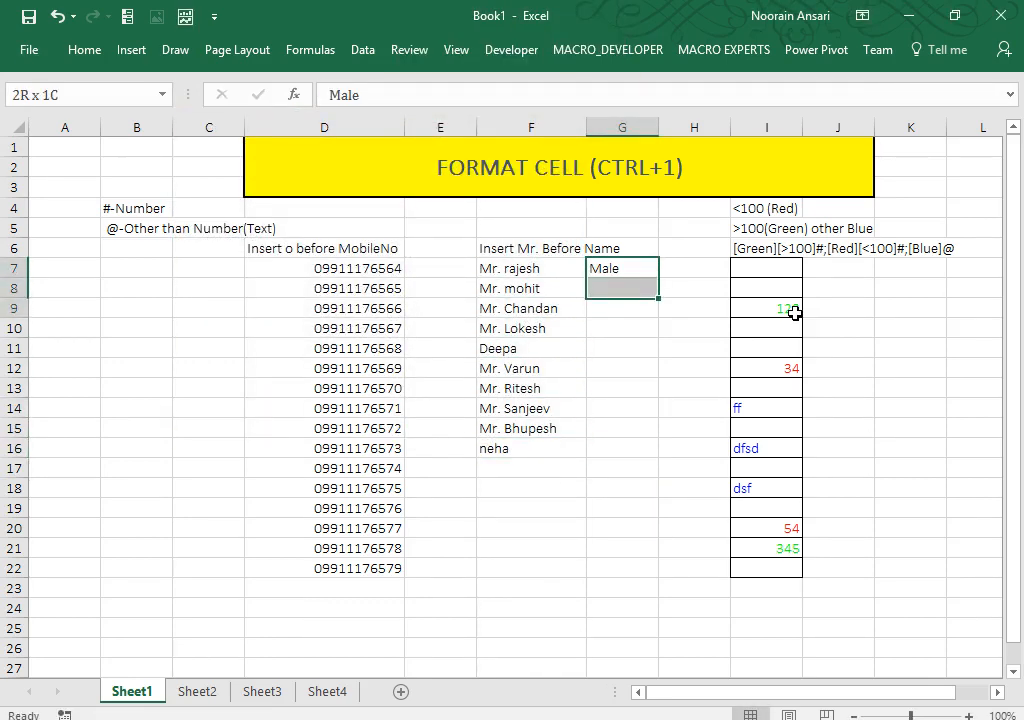
key("shift+Down")
key("shift+Down")
key("ctrl+d")
key("ctrl+Down")
key("Down")
type("F")
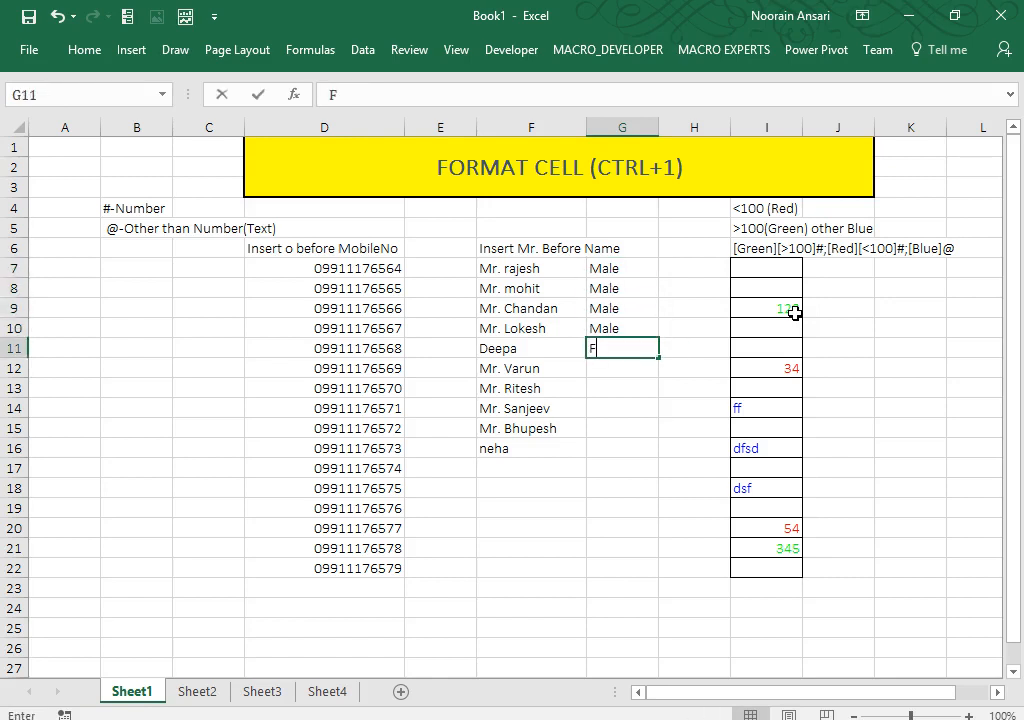
type("emale")
key("Return")
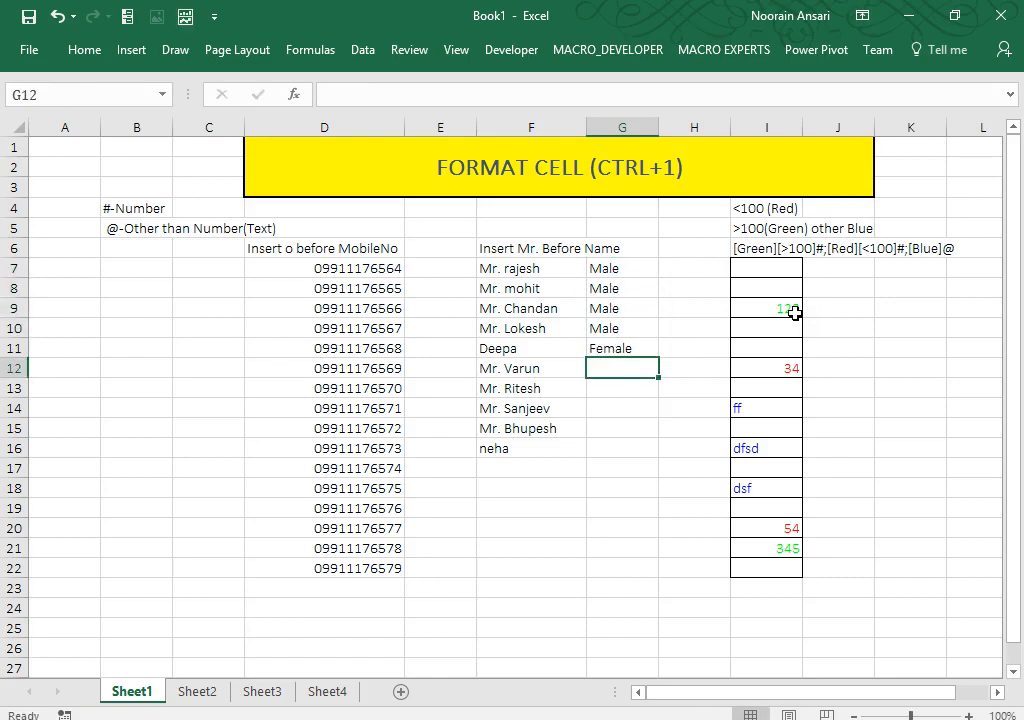
Step: Fill Male into G12:G15 and enter Female in G16
type("Male")
key("ctrl+Return")
key("shift+Down")
key("shift+Down")
key("shift+Down")
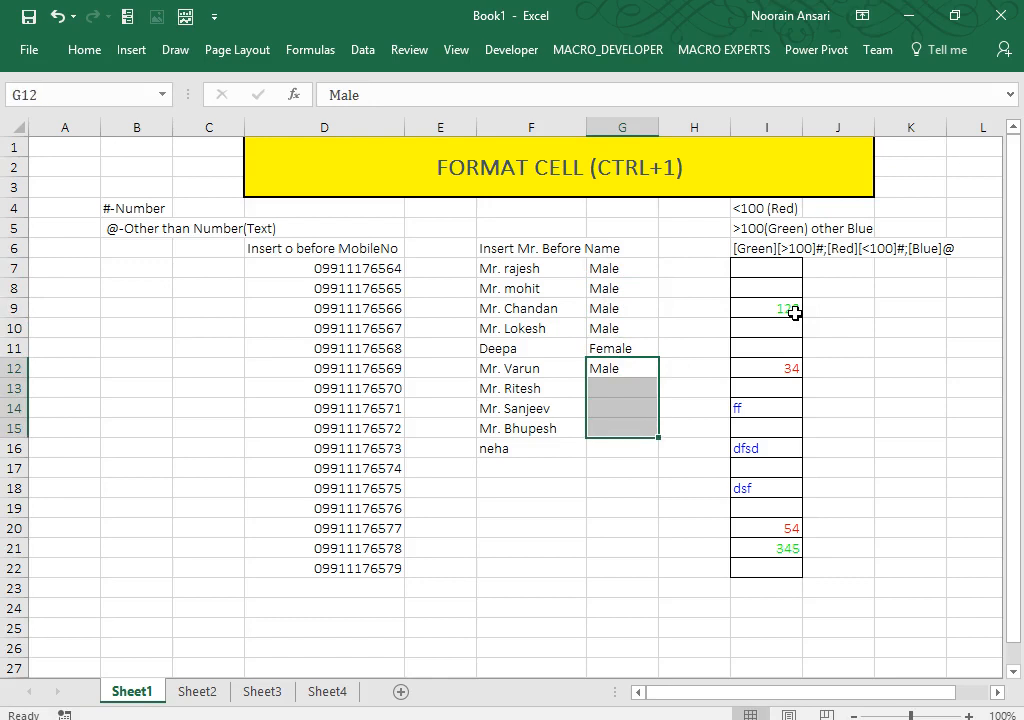
key("ctrl+d")
key("Down")
key("Down")
key("Down")
key("Down")
type("Female")
key("Return")
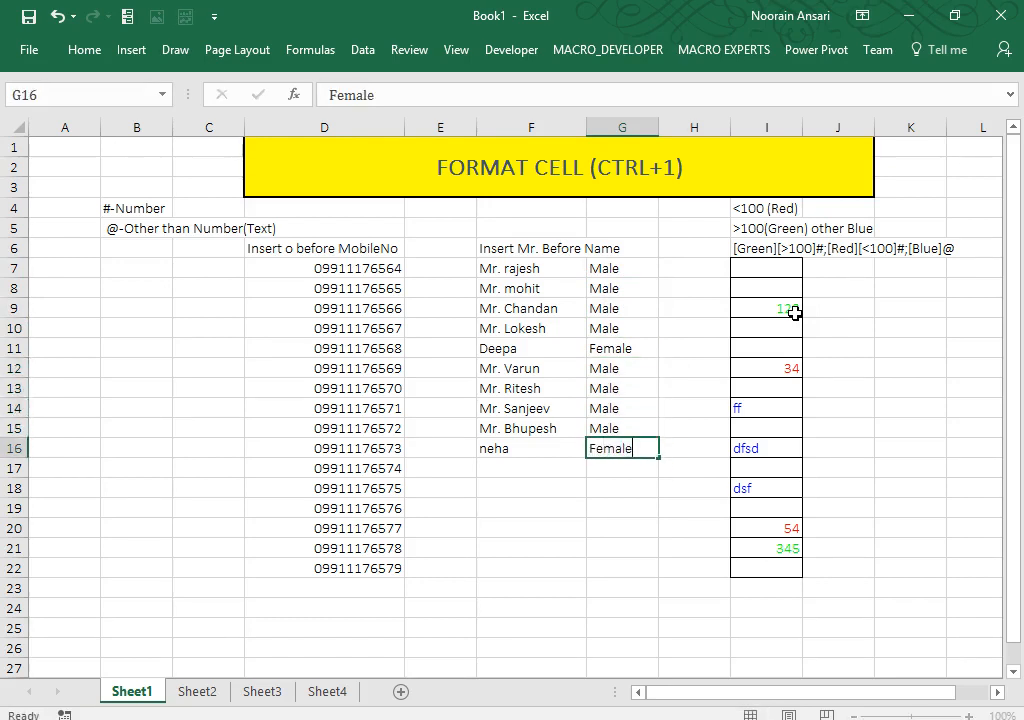
key("Up")
key("Up")
key("Up")
key("Up")
key("Up")
key("Up")
key("Up")
key("Up")
key("Up")
key("Up")
key("shift+Left")
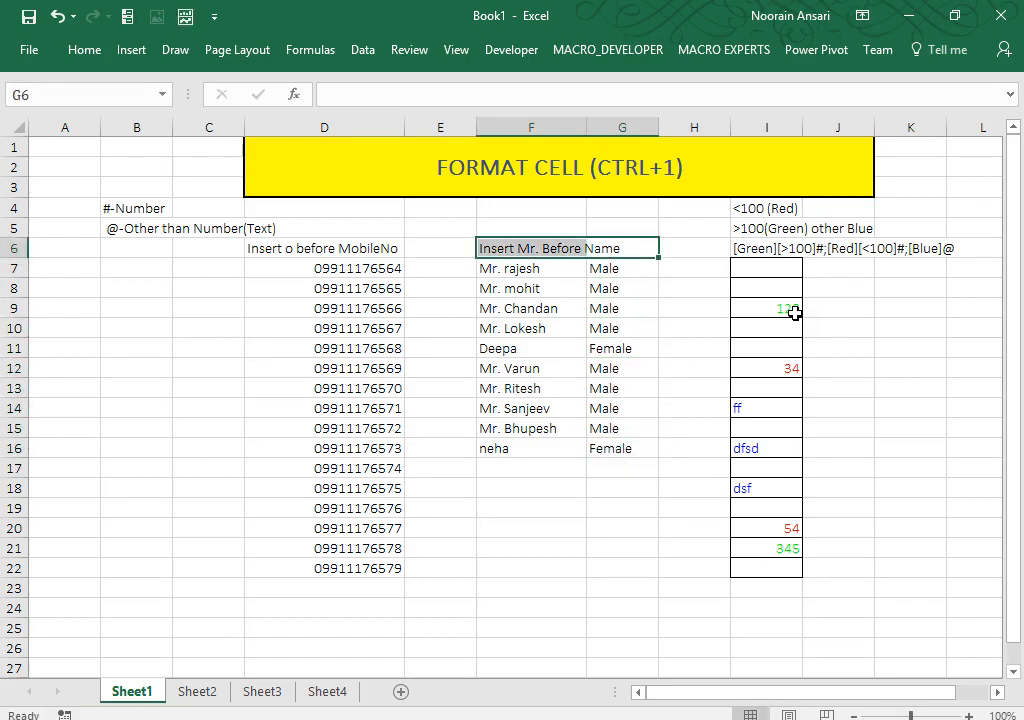
Step: Filter the gender column to show only Female rows
key("alt+d")
key("f")
key("f")
key("Down")
key("Up")
key("alt+Down")
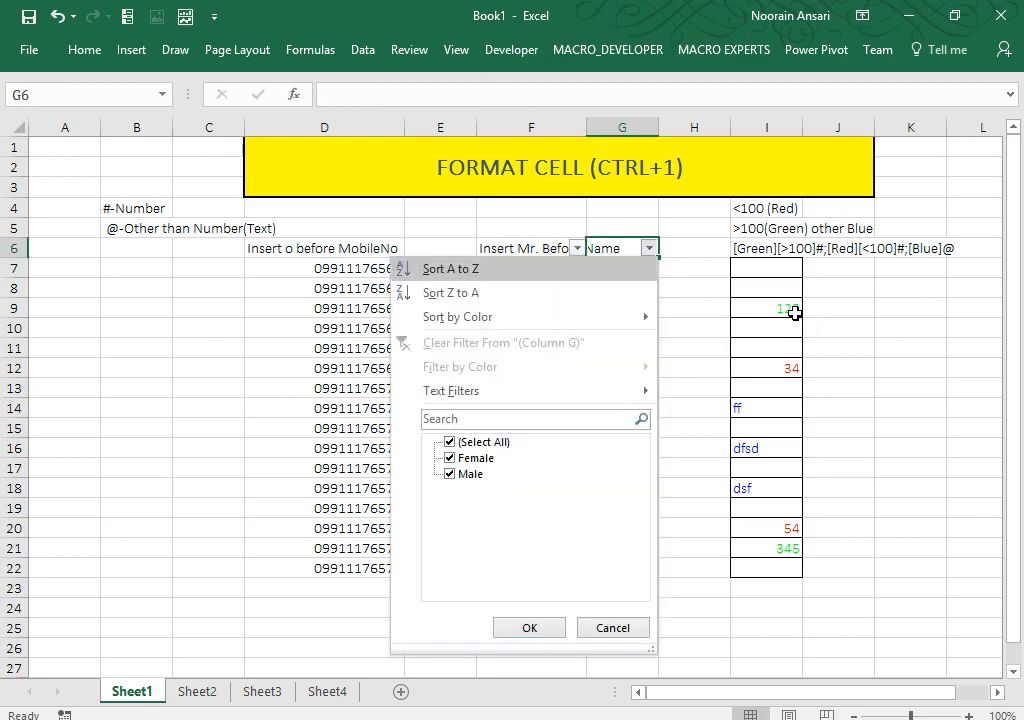
key("Down")
key("Down")
key("Down")
key("Down")
key("Down")
key("Down")
key("Down")
key("space")
key("Return")
Step: Apply the custom format "Mrs. "@ to the Deepa and neha cells
key("Down")
key("Left")
key("shift+Down")
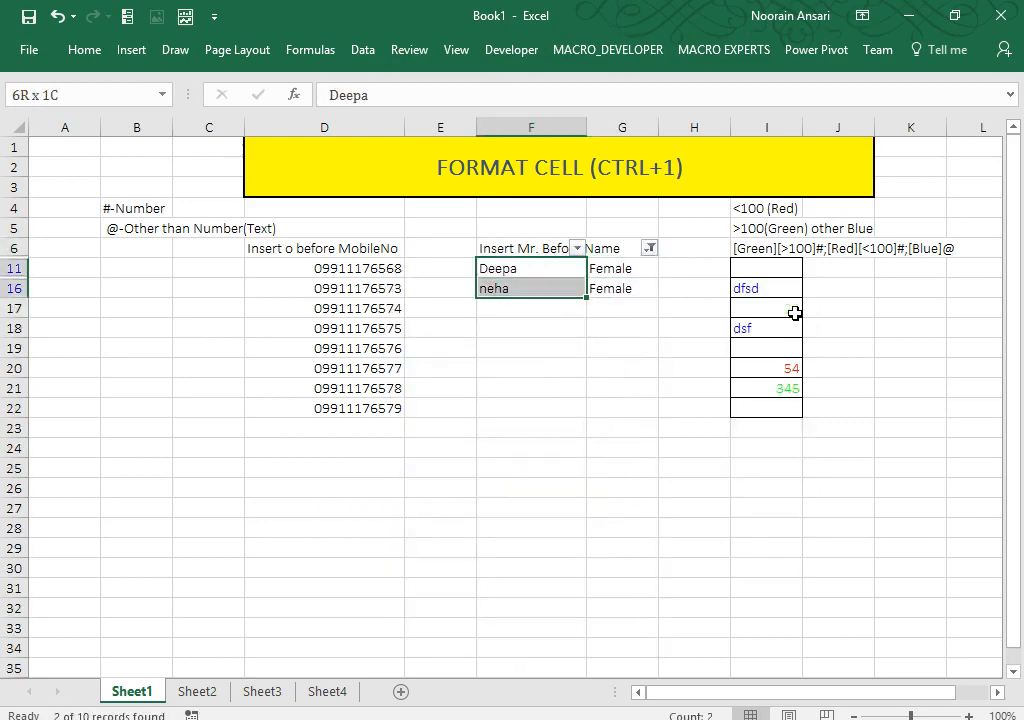
key("ctrl+1")
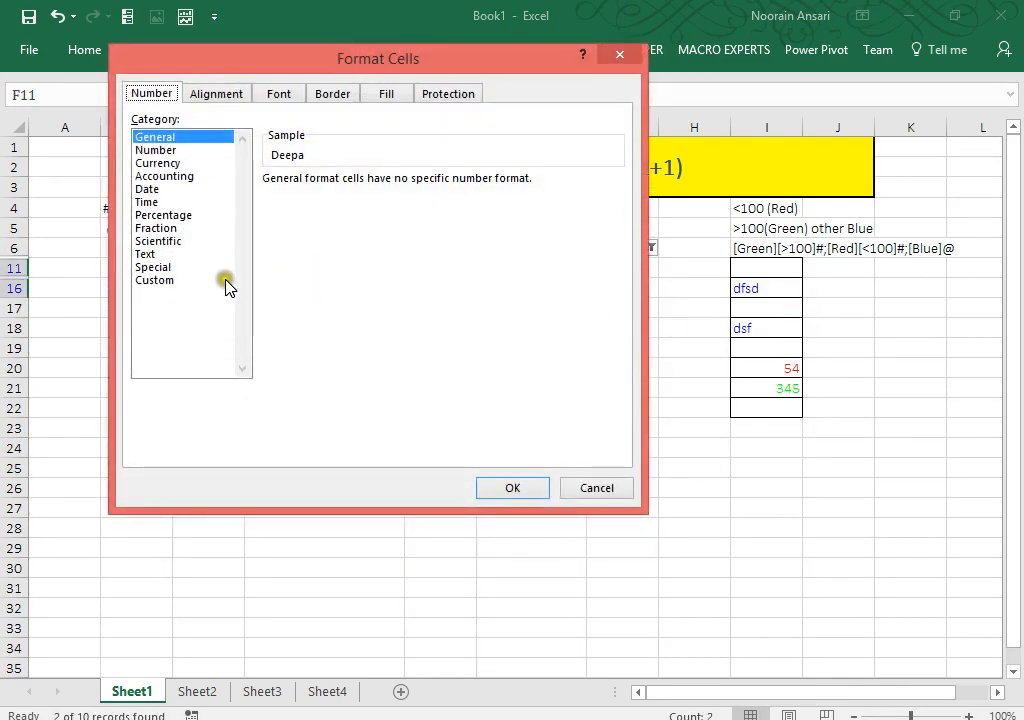
left_click(158, 281)
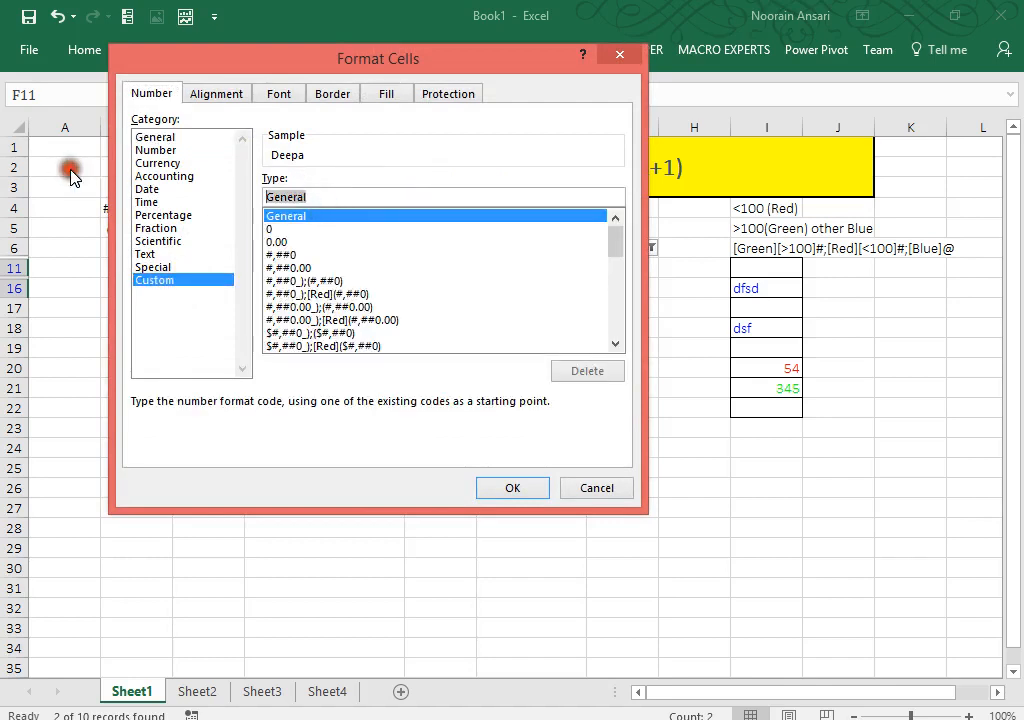
type("\"Mrs")
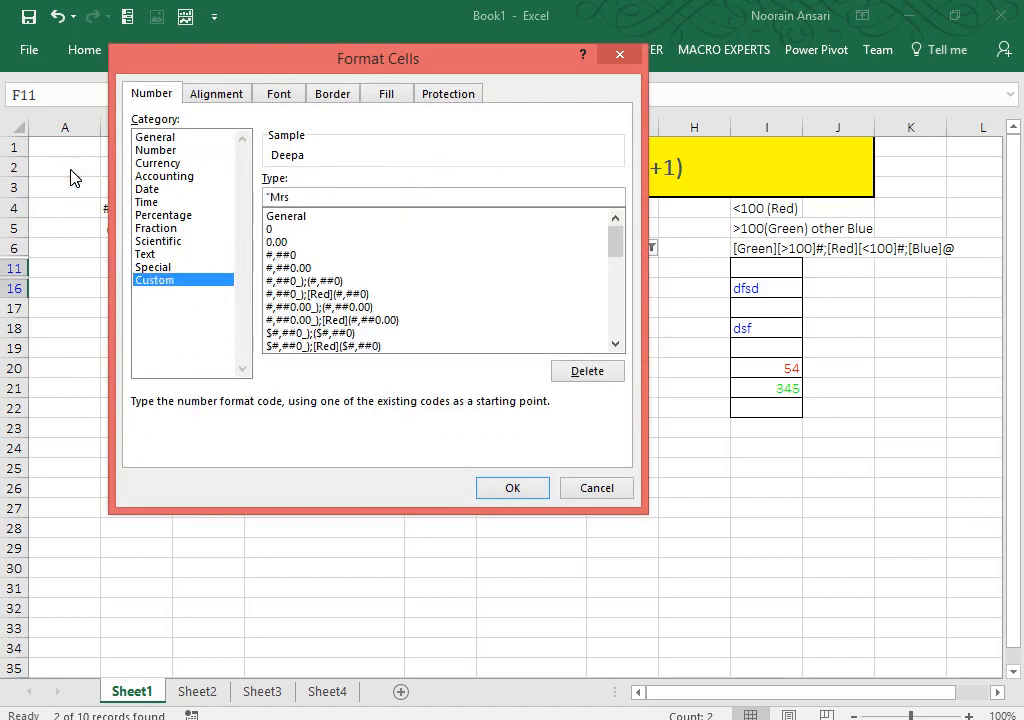
type(". \"@")
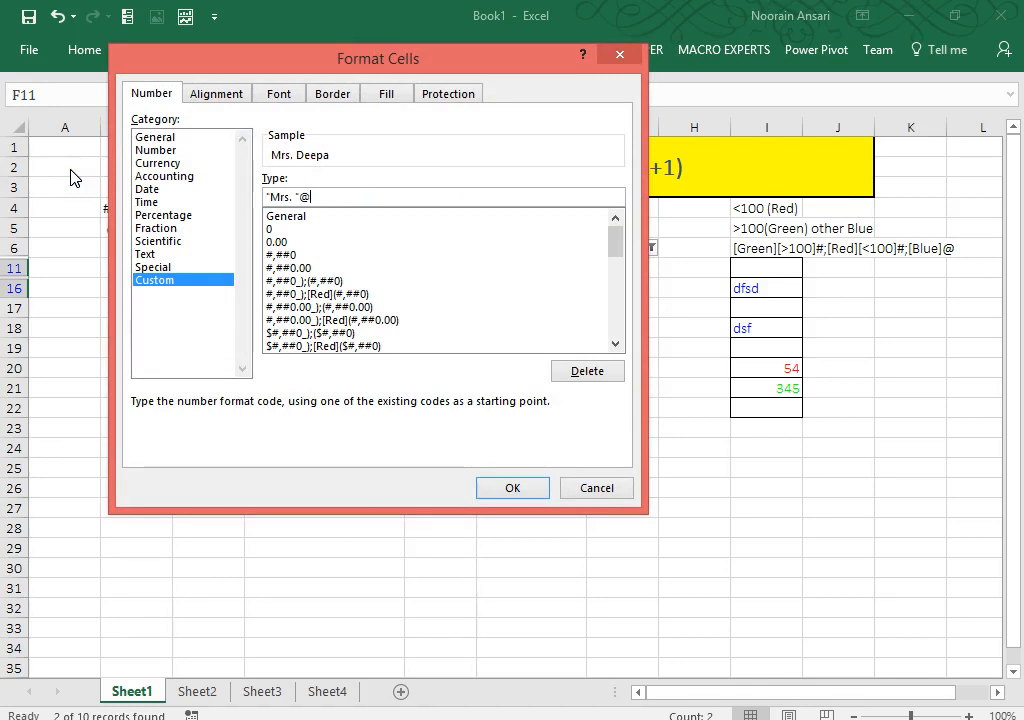
left_click(507, 488)
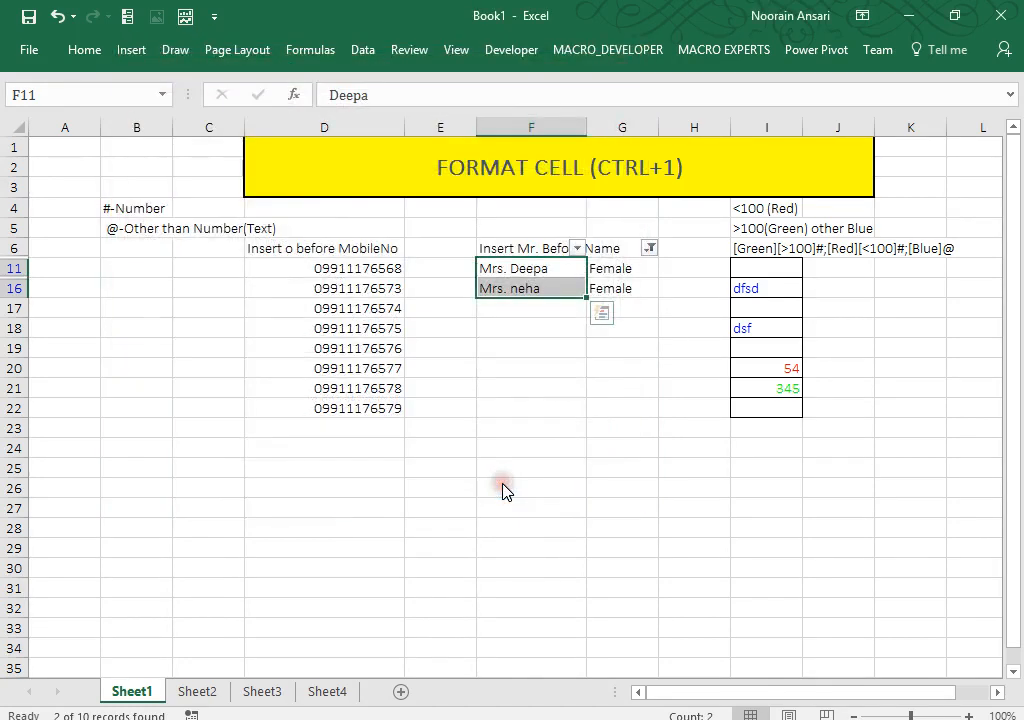
Step: Turn off the filter so all rows show again
key("Up")
key("alt+d")
key("f")
key("f")
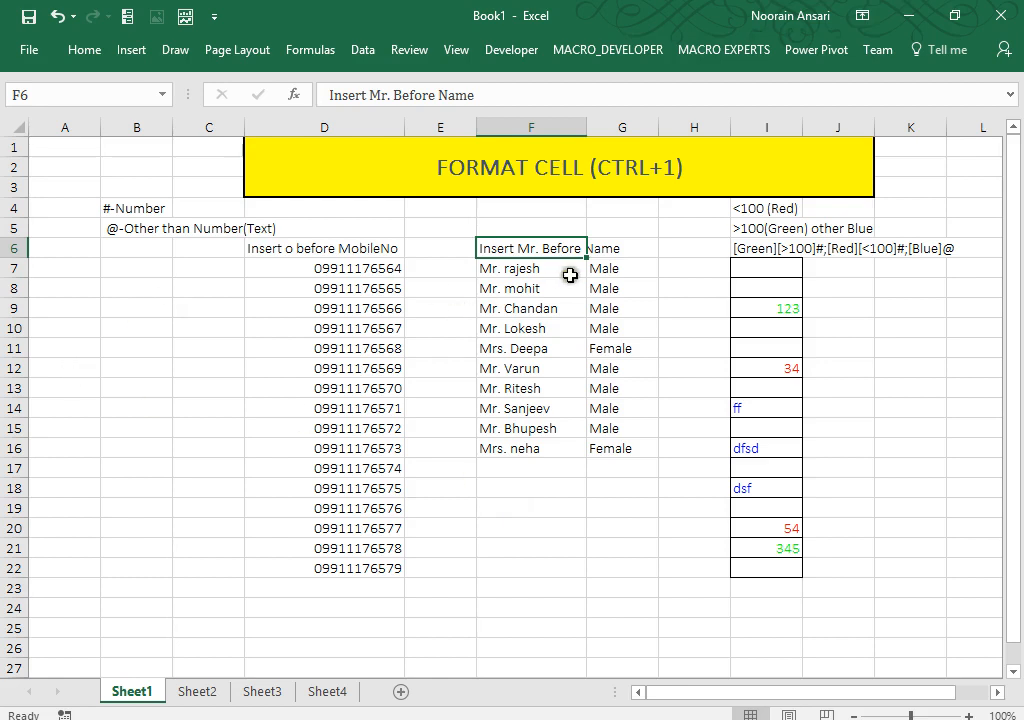
Step: Apply the custom format @" Kumar" to F7:F16, e.g. rajesh Kumar
left_click_drag(565, 276, 535, 441)
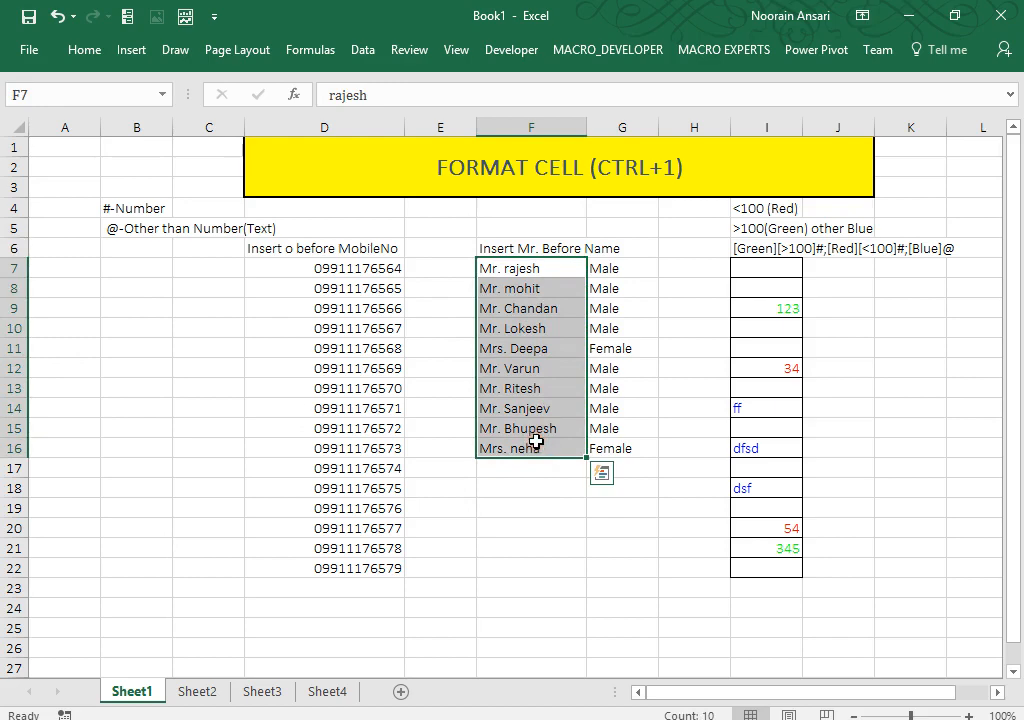
key("ctrl+1")
left_click(160, 280)
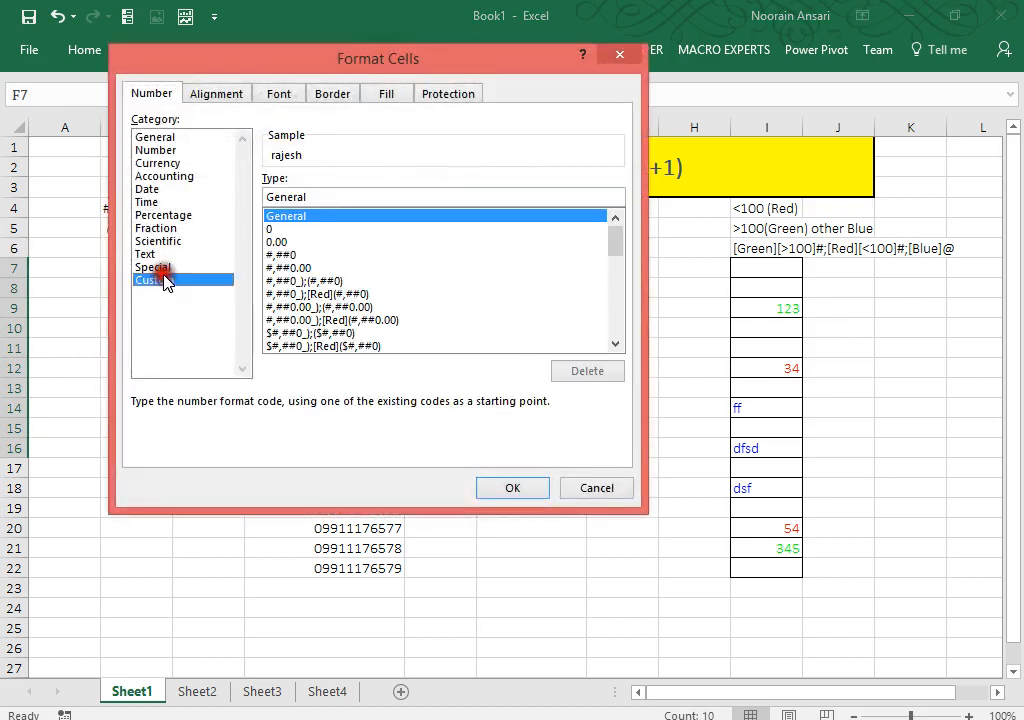
left_click_drag(333, 197, 210, 170)
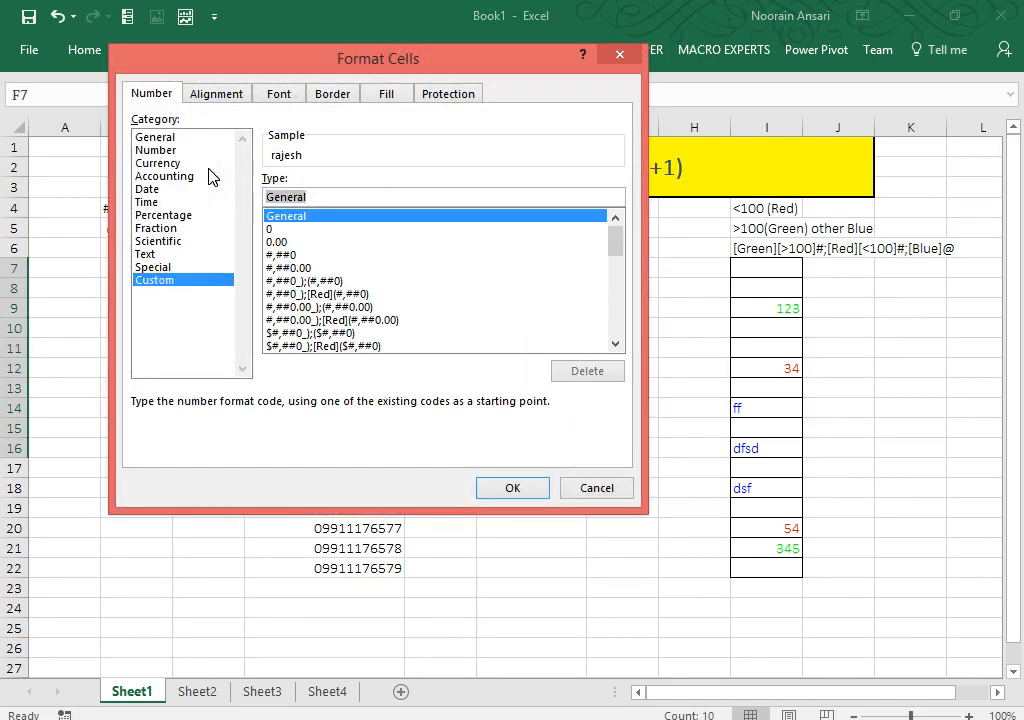
type("@")
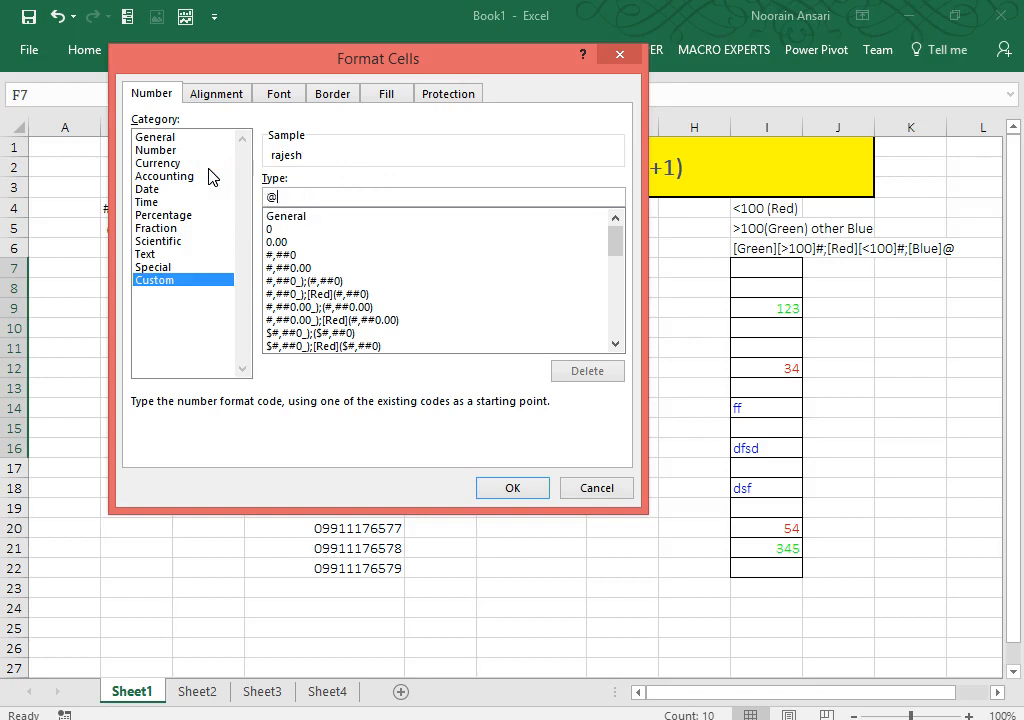
type("\" Kumar\"")
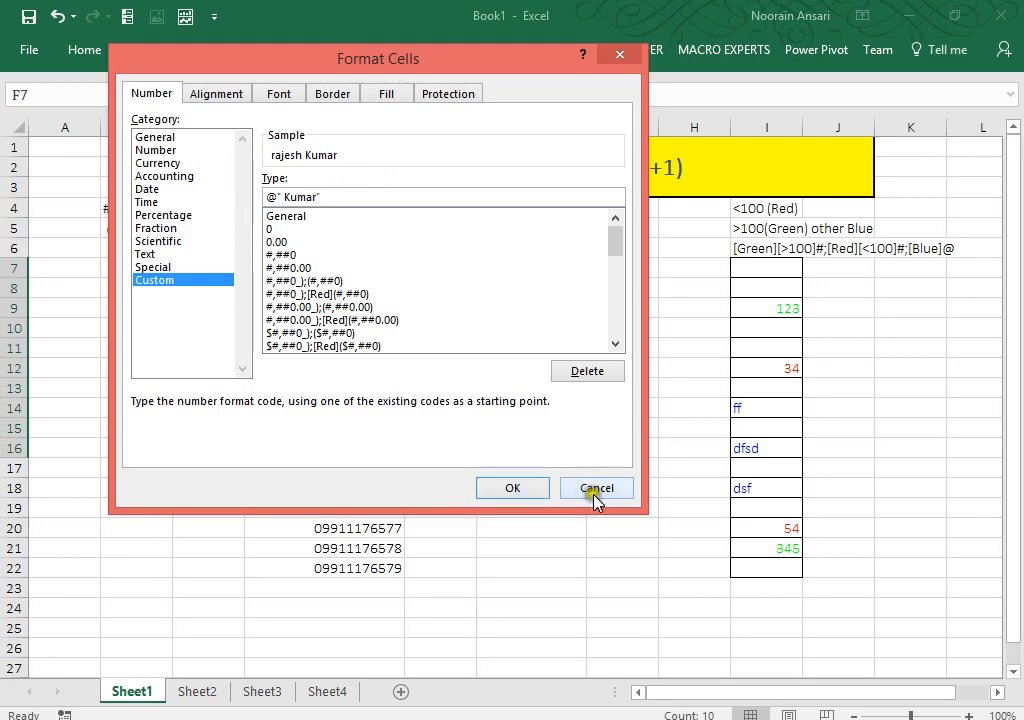
left_click(512, 487)
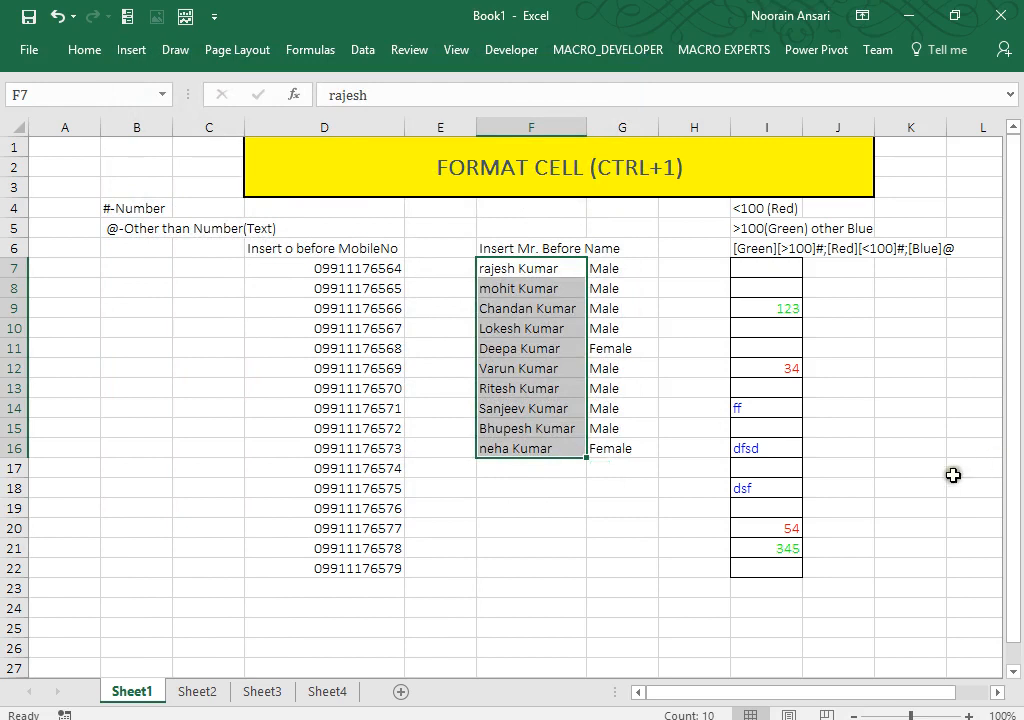
left_click(553, 631)
Step: Fill the whole of row 25 with blue
key("shift+space")
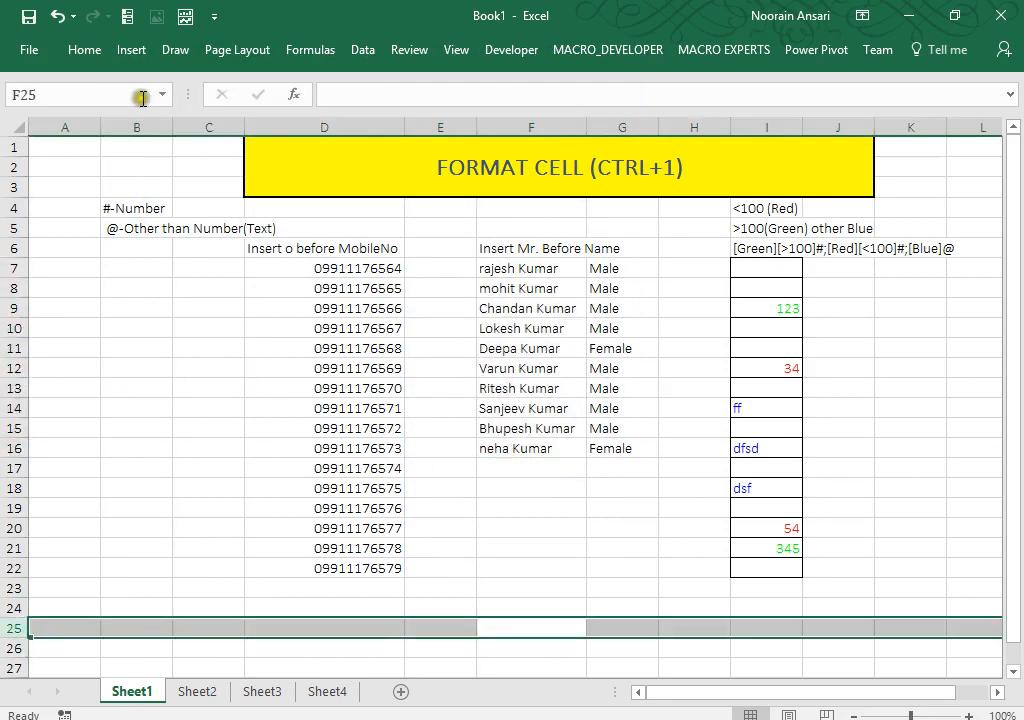
left_click(86, 48)
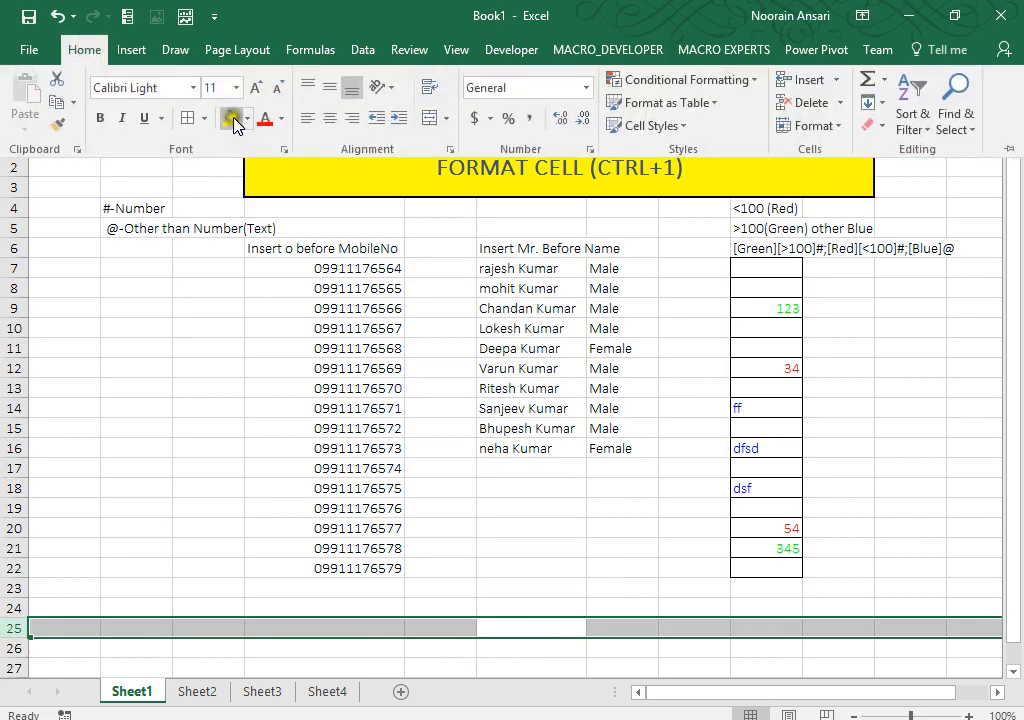
left_click(248, 119)
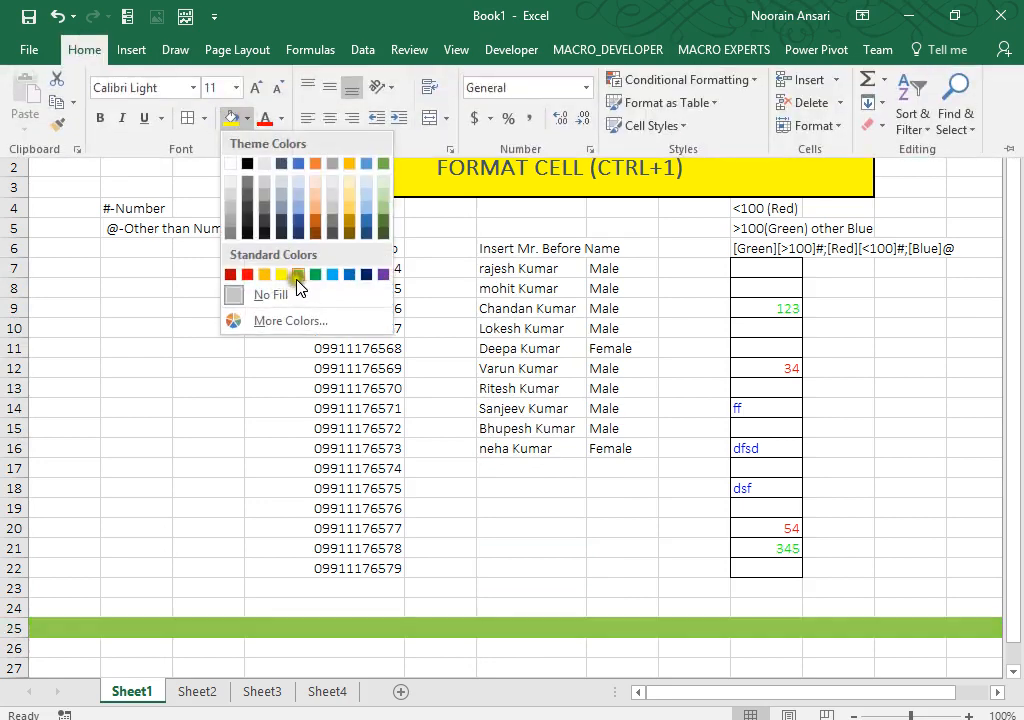
left_click(331, 272)
left_click(295, 469)
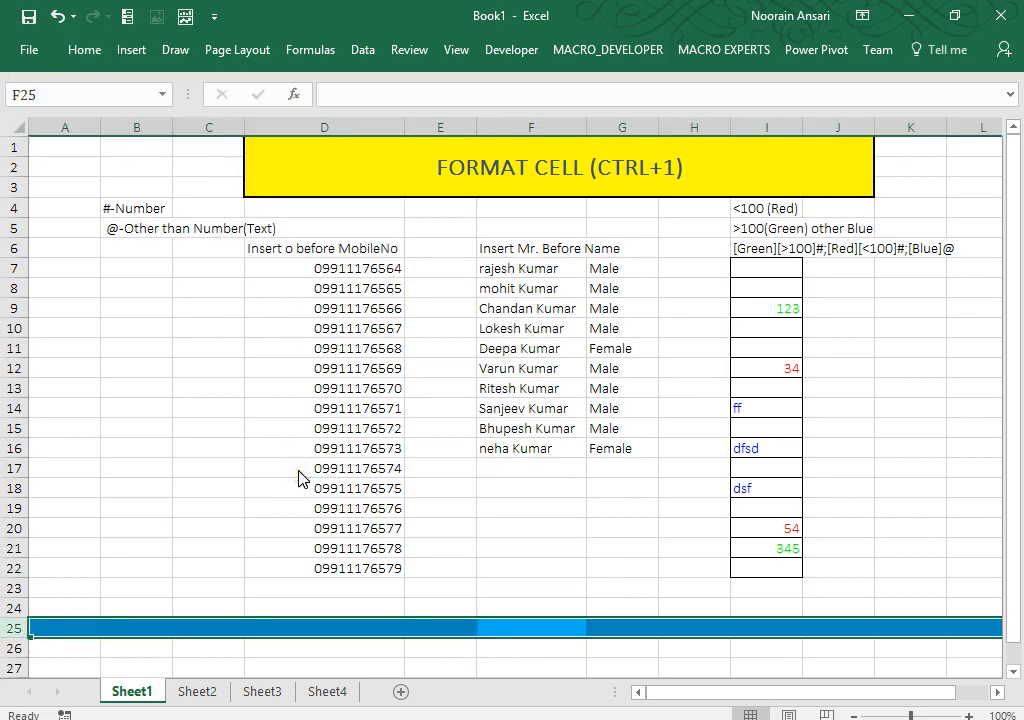
Step: Type the heading 'Enter Only Positive Value' in M6 and make it bold
key("Down")
key("Down")
key("Down")
key("Down")
key("Down")
key("Down")
key("Down")
key("Down")
key("Down")
key("Down")
key("Down")
key("Down")
key("Up")
key("Up")
key("Up")
key("Up")
key("Up")
key("Up")
key("Up")
key("Up")
key("Up")
key("Up")
key("Up")
key("Up")
key("Up")
key("Up")
key("Up")
key("Up")
key("Up")
key("Up")
key("Up")
key("Up")
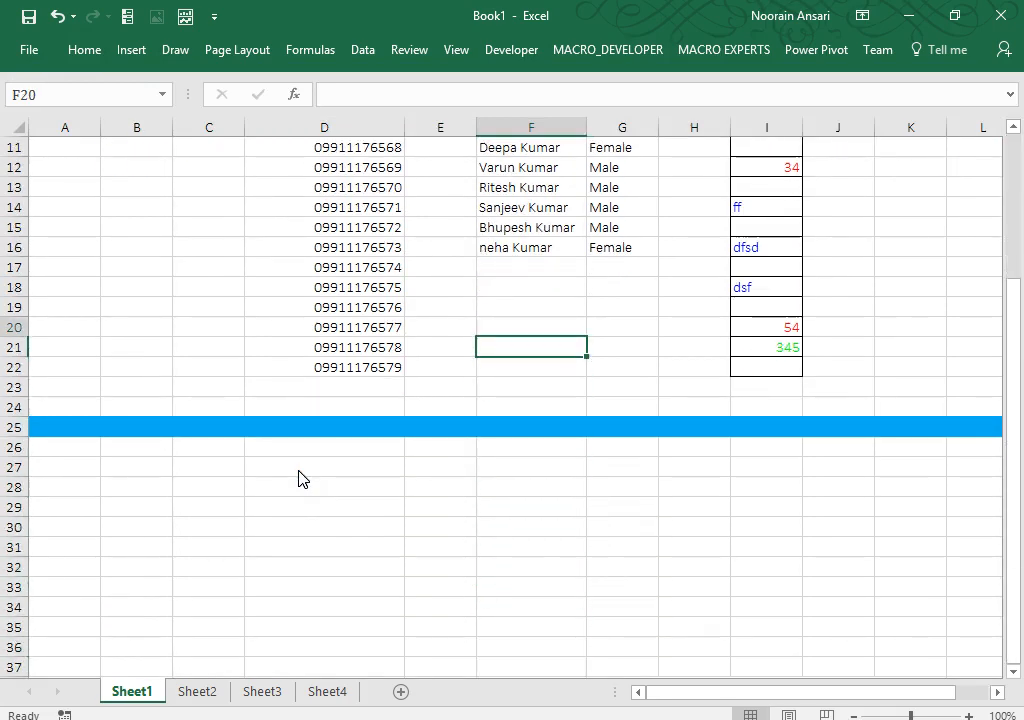
key("Right")
key("Right")
key("Right")
key("Right")
key("Right")
key("Right")
key("Right")
key("Right")
key("Right")
key("Left")
key("Left")
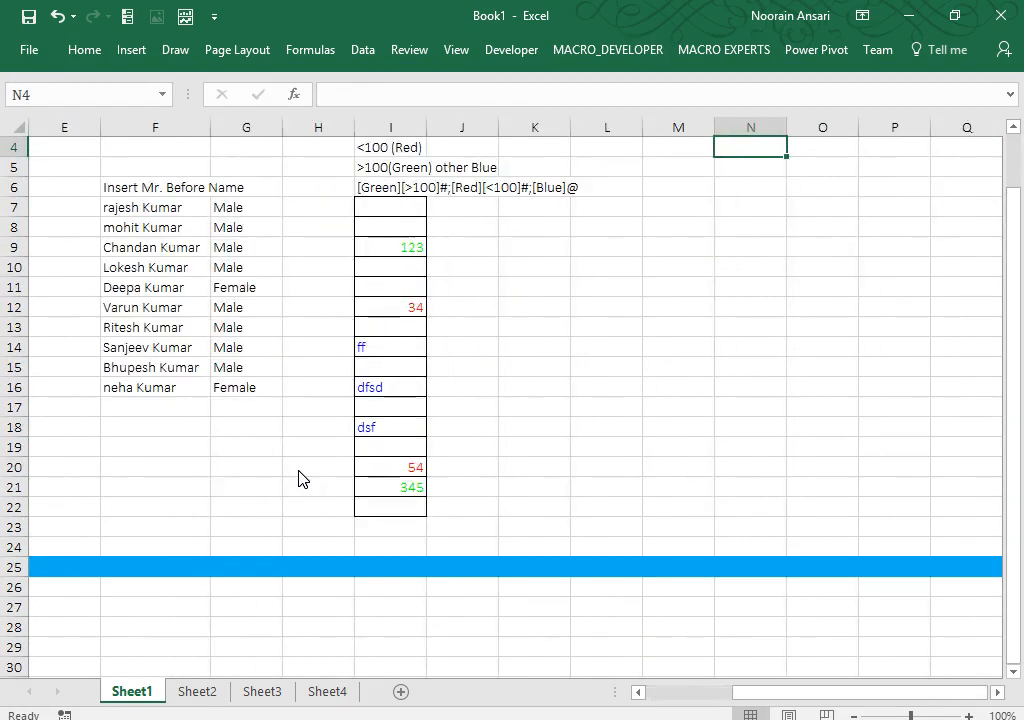
key("Down")
key("Down")
key("Left")
key("Right")
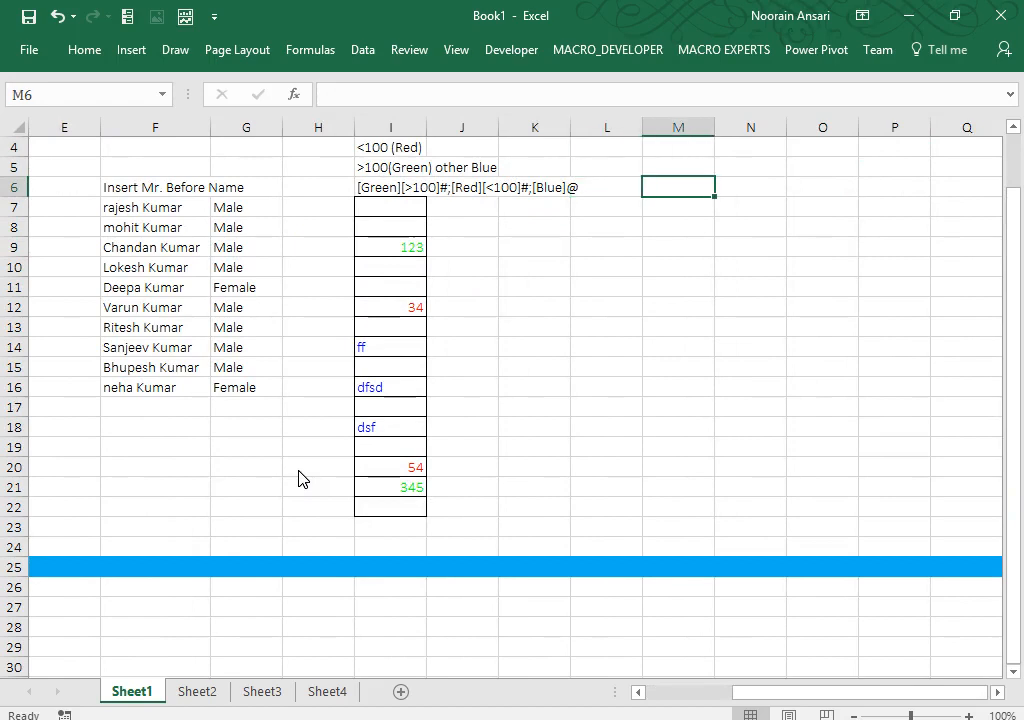
key("Down")
key("Up")
type("Ent")
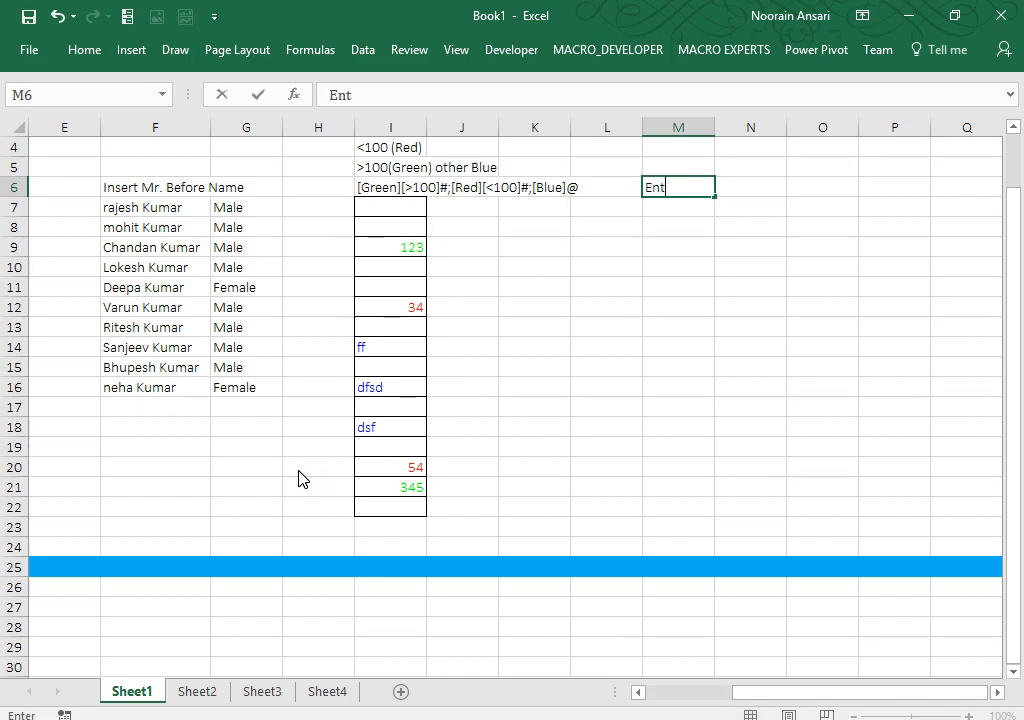
type("er Only Psoi")
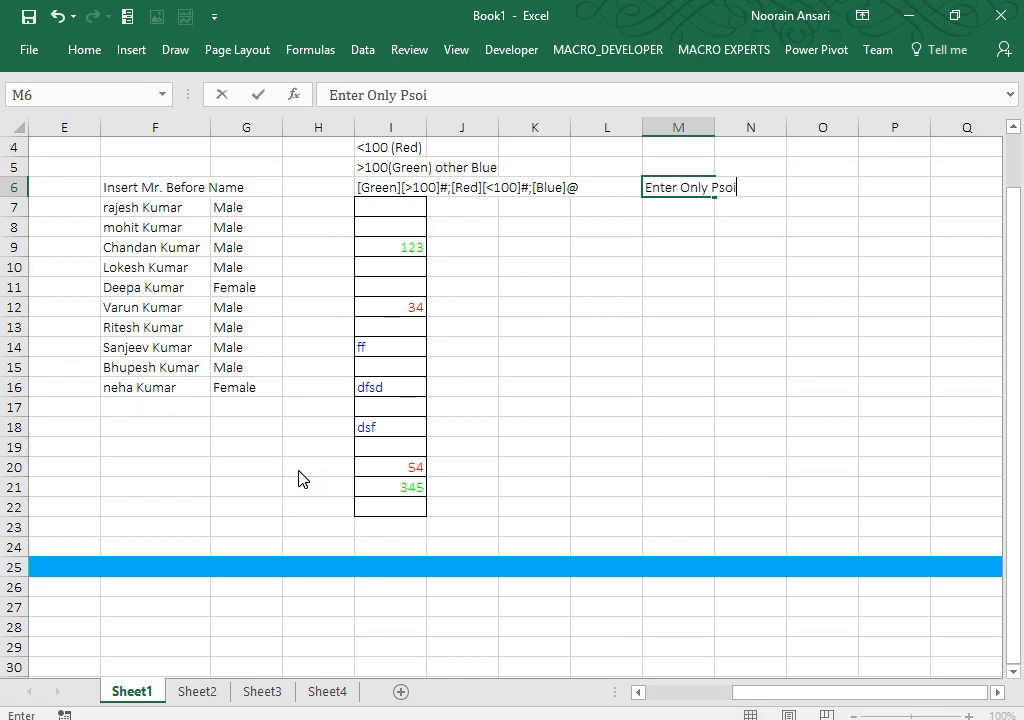
key("BackSpace")
key("BackSpace")
key("BackSpace")
type("ositive  Value")
key("Return")
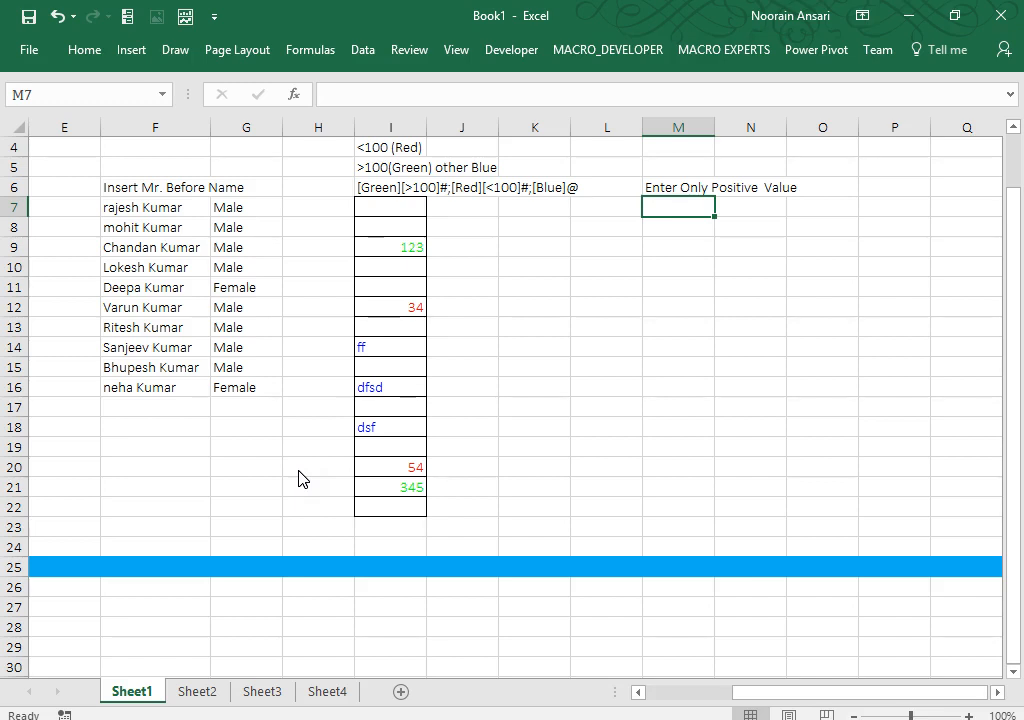
key("Up")
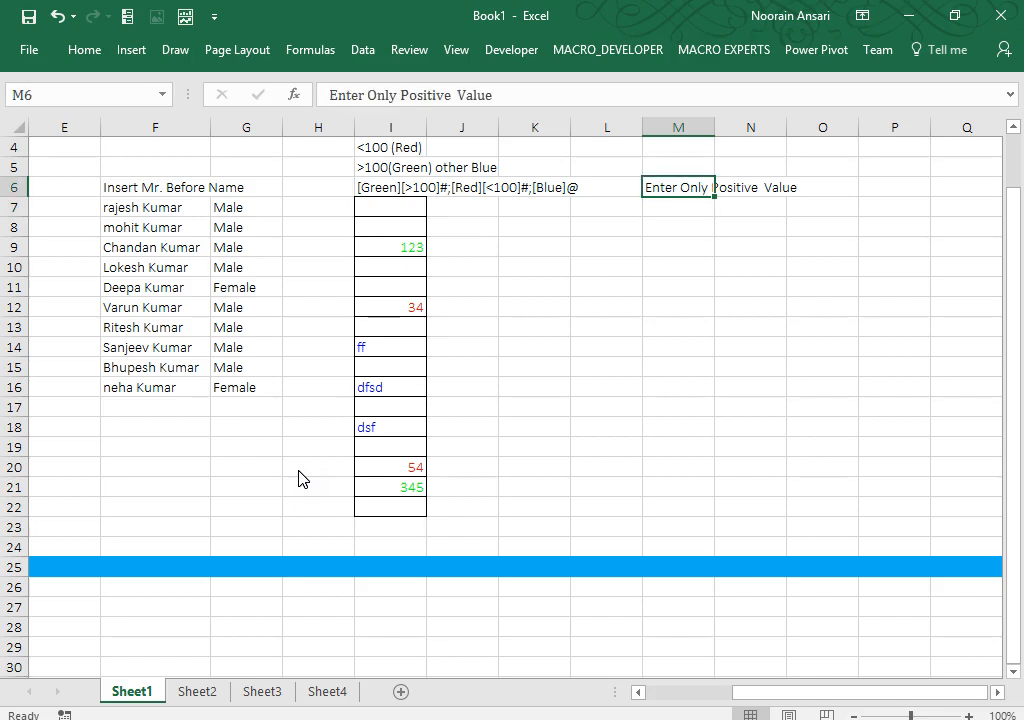
key("ctrl+b")
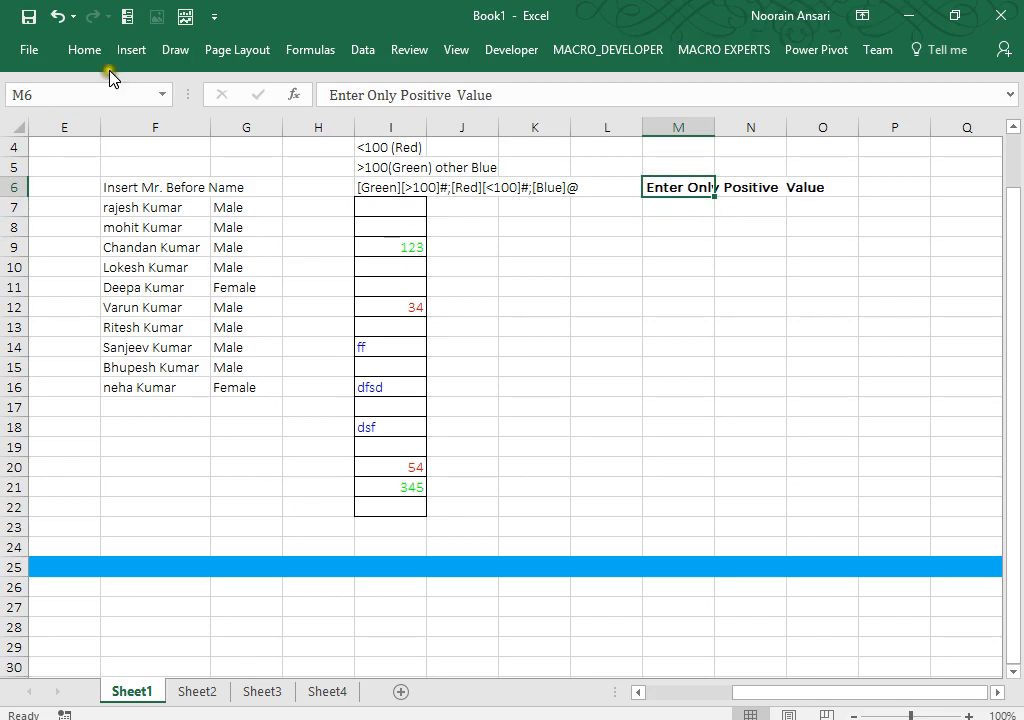
Step: Fill heading cell M6 with blue and widen column M to fit it
left_click(80, 45)
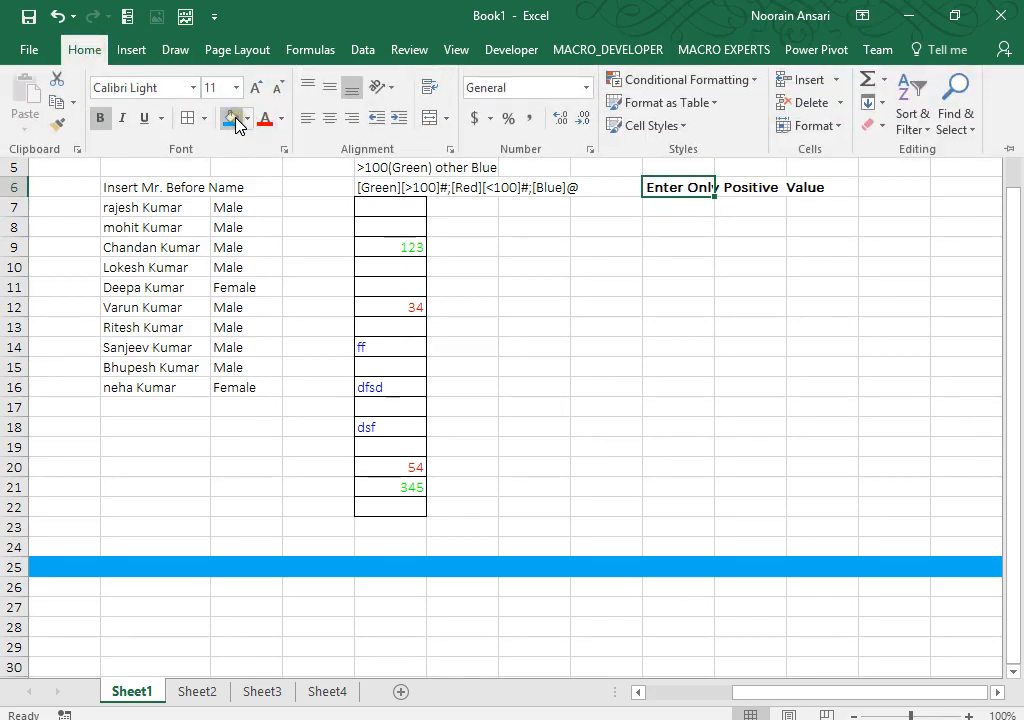
left_click(236, 122)
left_click(649, 253)
left_click_drag(715, 126, 830, 127)
Step: Add All Borders to the range M8:M22
left_click(724, 240)
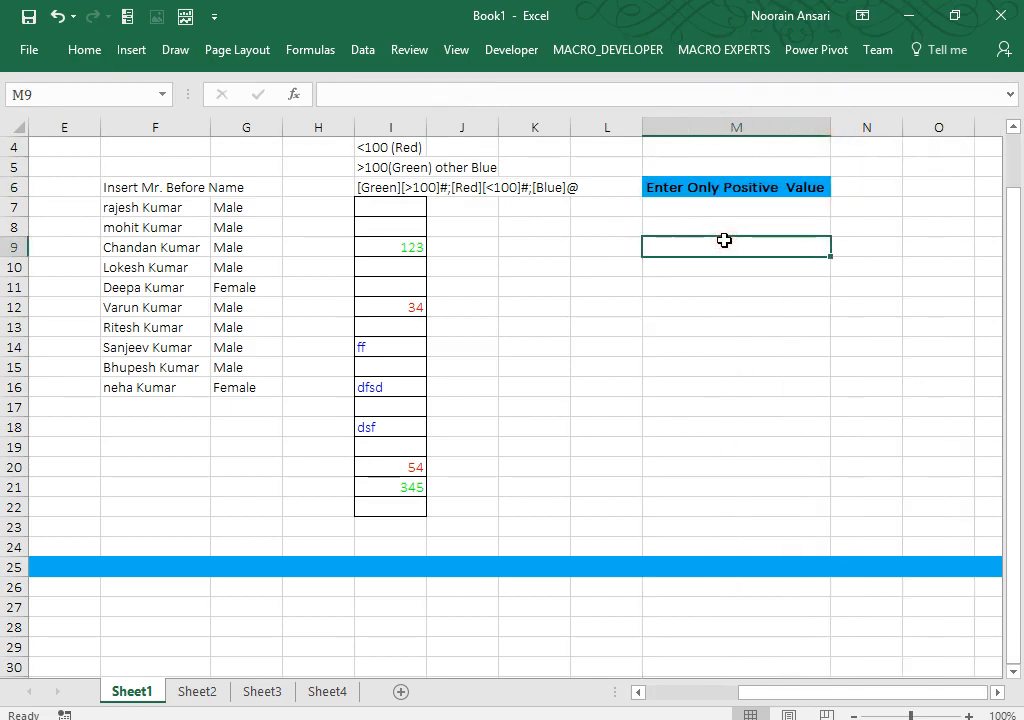
key("Up")
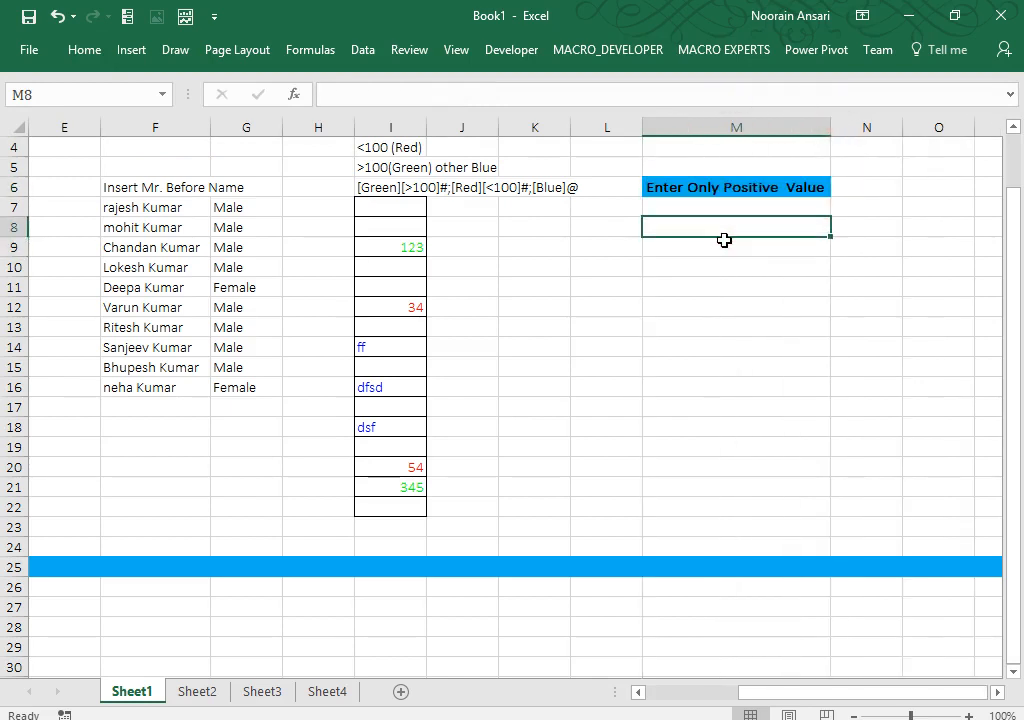
key("shift+Down")
key("shift+Down")
key("shift+Down")
key("shift+Down")
key("shift+Down")
key("shift+Down")
key("shift+Down")
key("shift+Down")
key("shift+Down")
key("shift+Down")
key("shift+Down")
key("shift+Down")
key("shift+Down")
key("shift+Down")
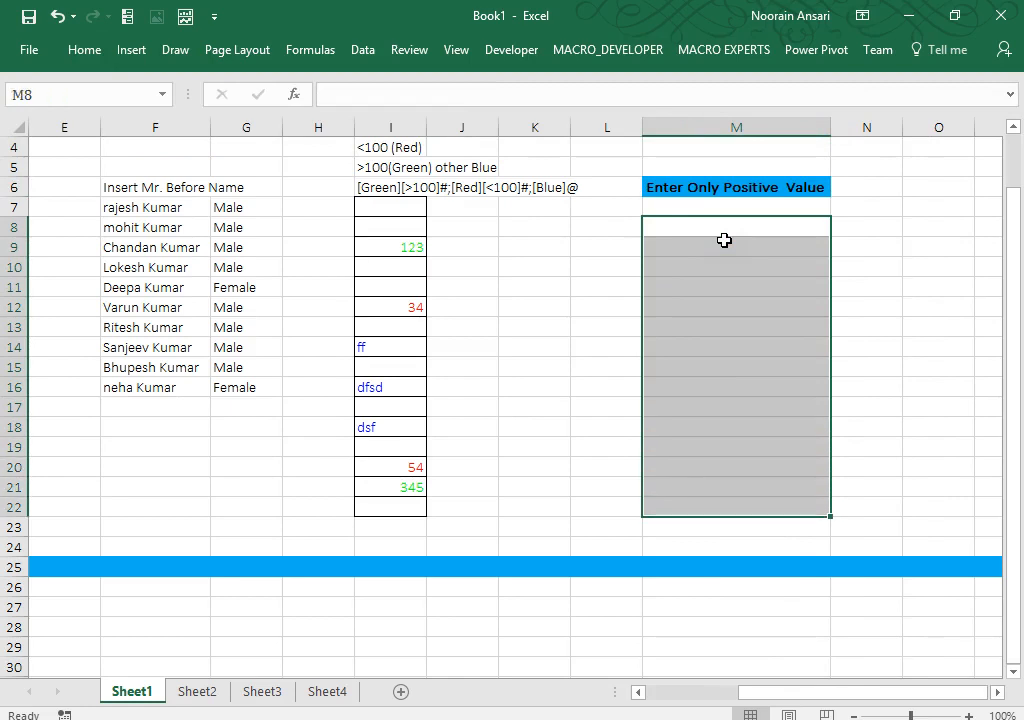
left_click(84, 49)
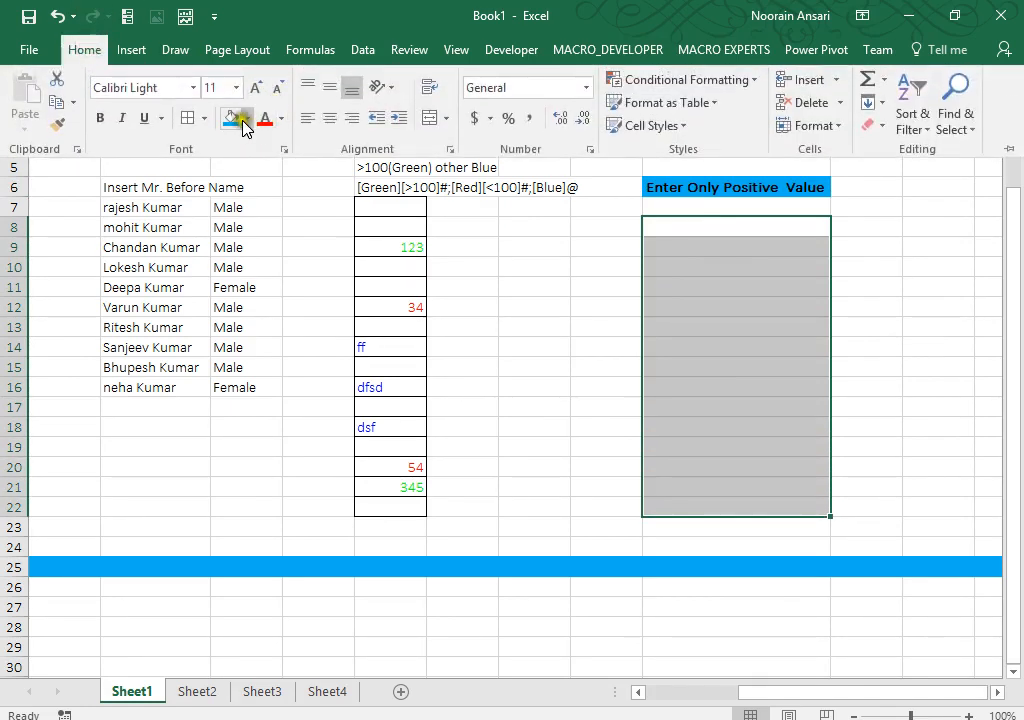
left_click(188, 118)
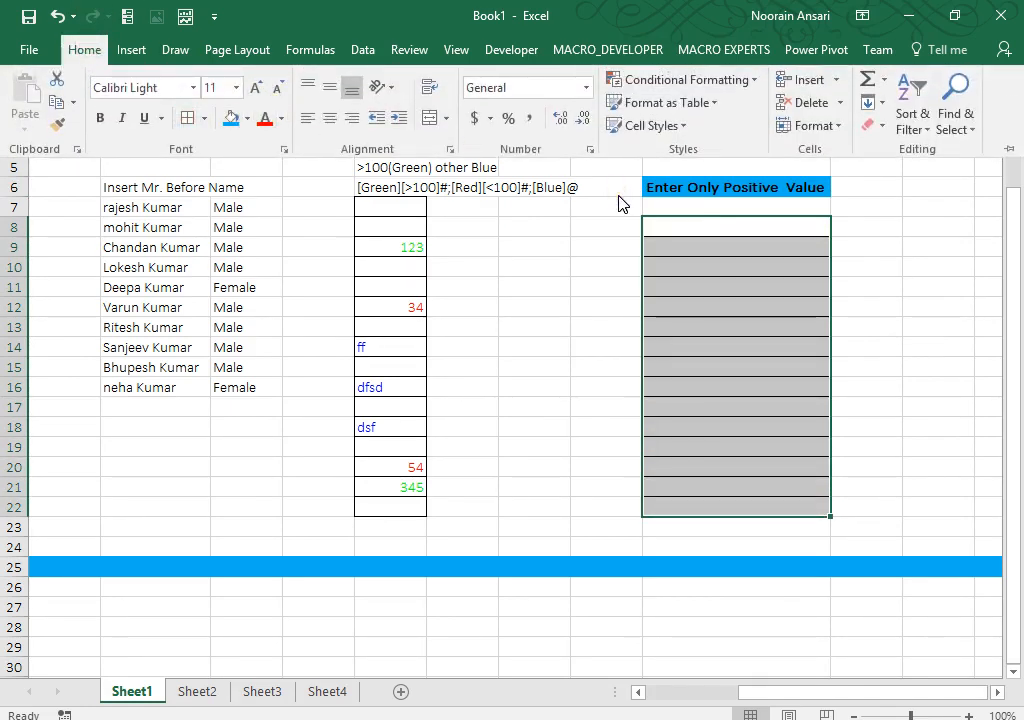
Step: Apply the custom number format [>0]#;[Enter Only Positive Value] to M8:M22
key("ctrl+1")
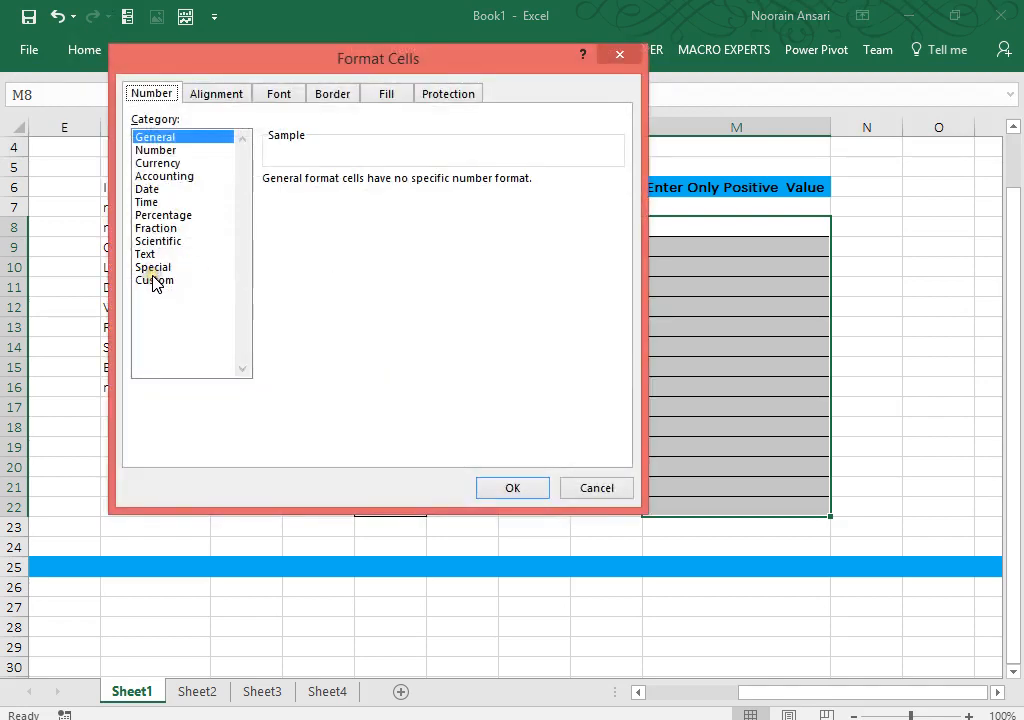
left_click(155, 281)
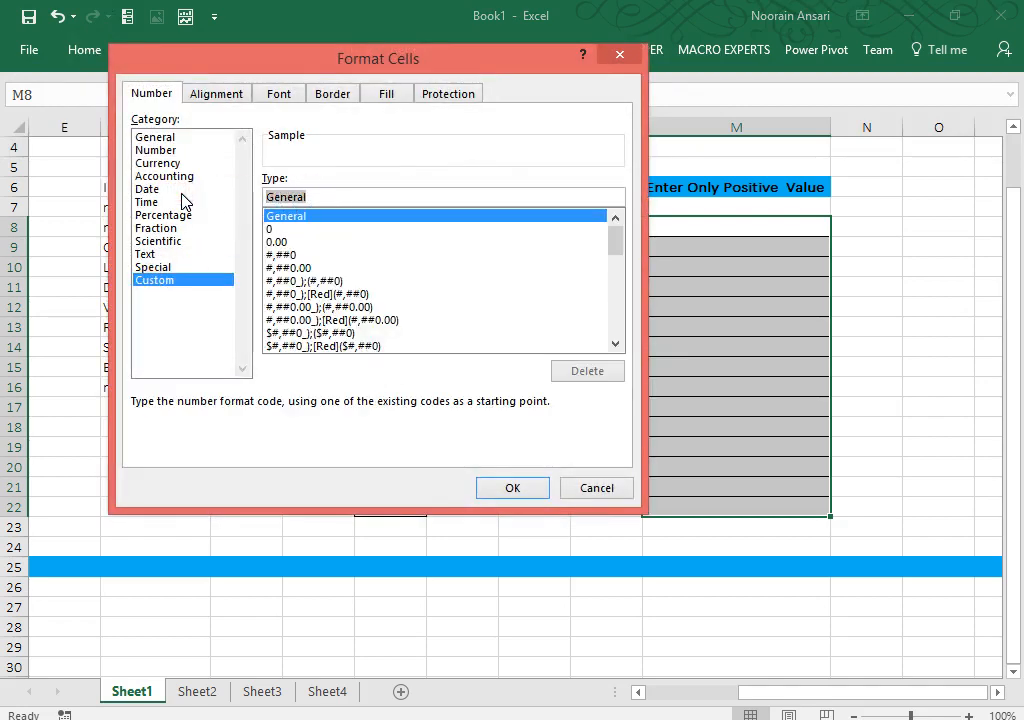
type("[>0]")
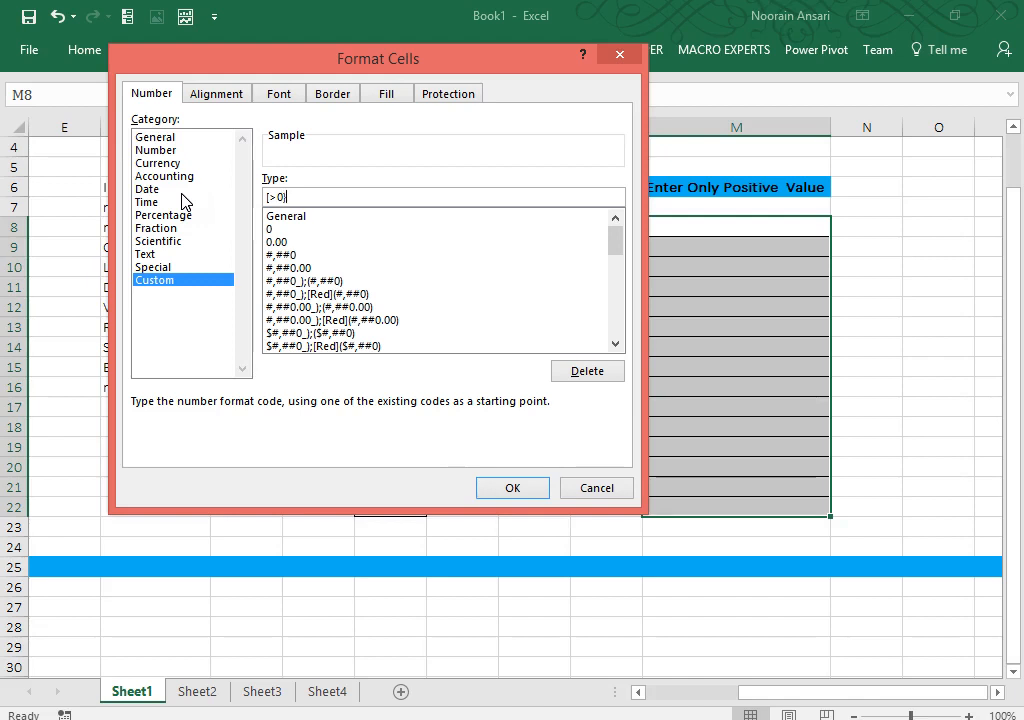
type("#;[Enter Only Positive Value")
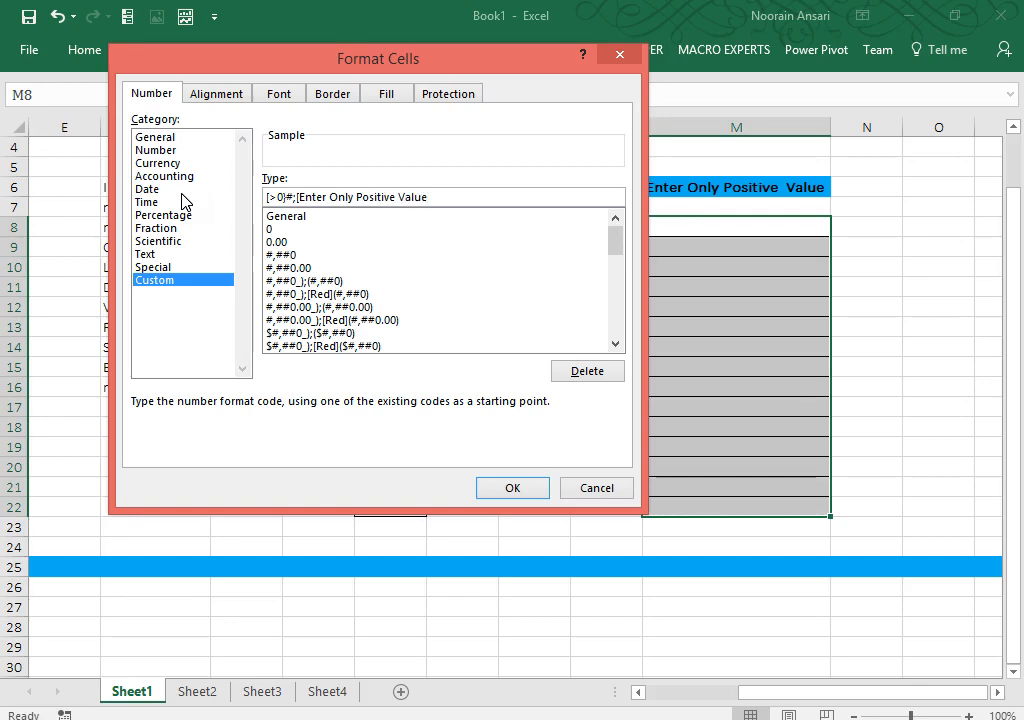
left_click(514, 488)
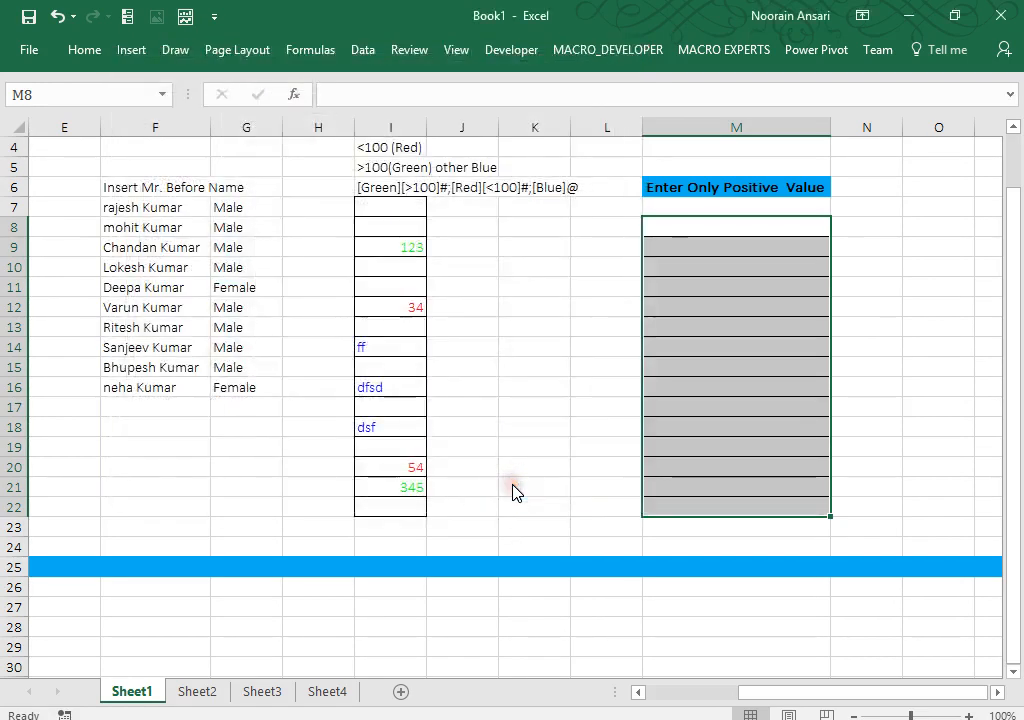
Step: Enter test values 123 in M10 and -21 in M12
left_click(702, 247)
key("Return")
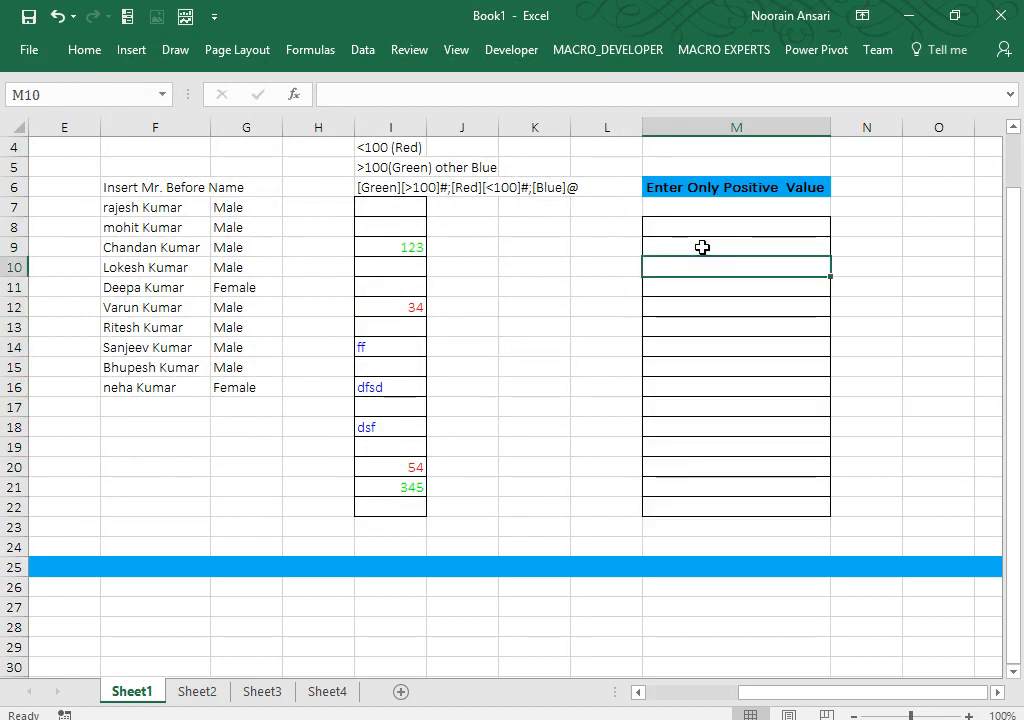
type("123")
key("Return")
key("Return")
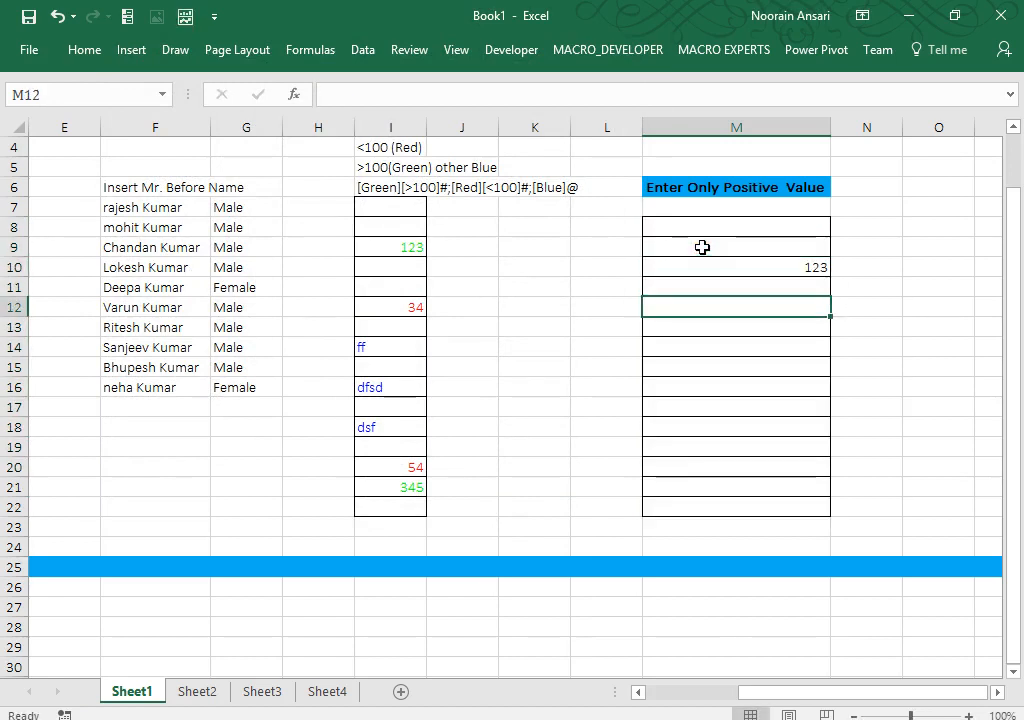
type("-21")
key("ctrl+Return")
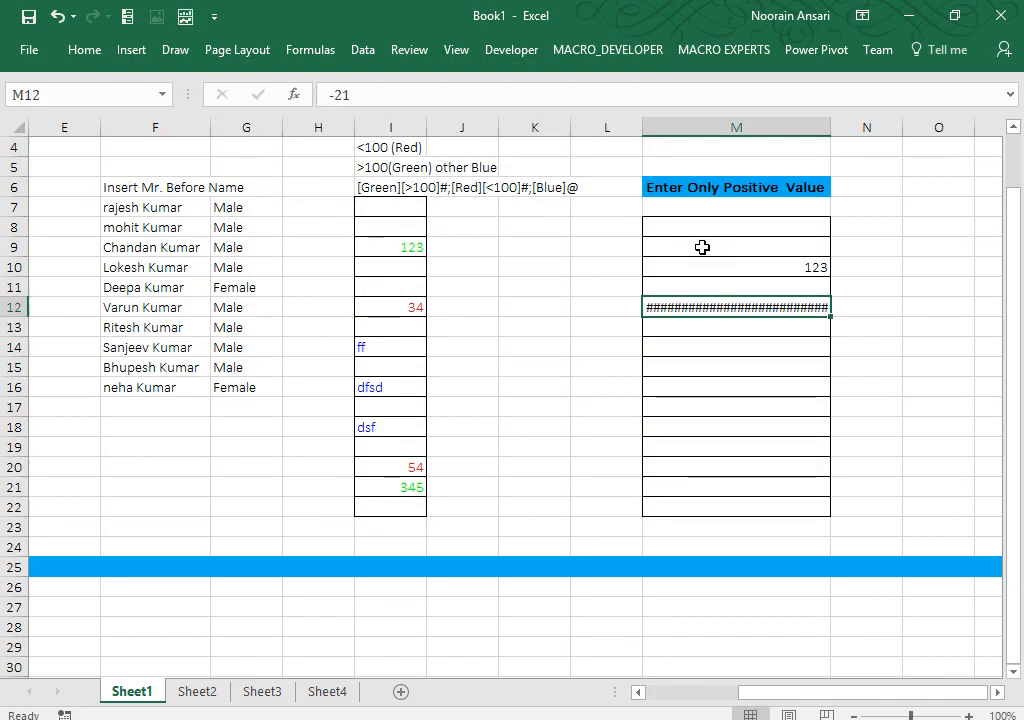
key("Up")
Step: Widen column M and reopen Format Cells for the M8:M22 range
double_click(836, 122)
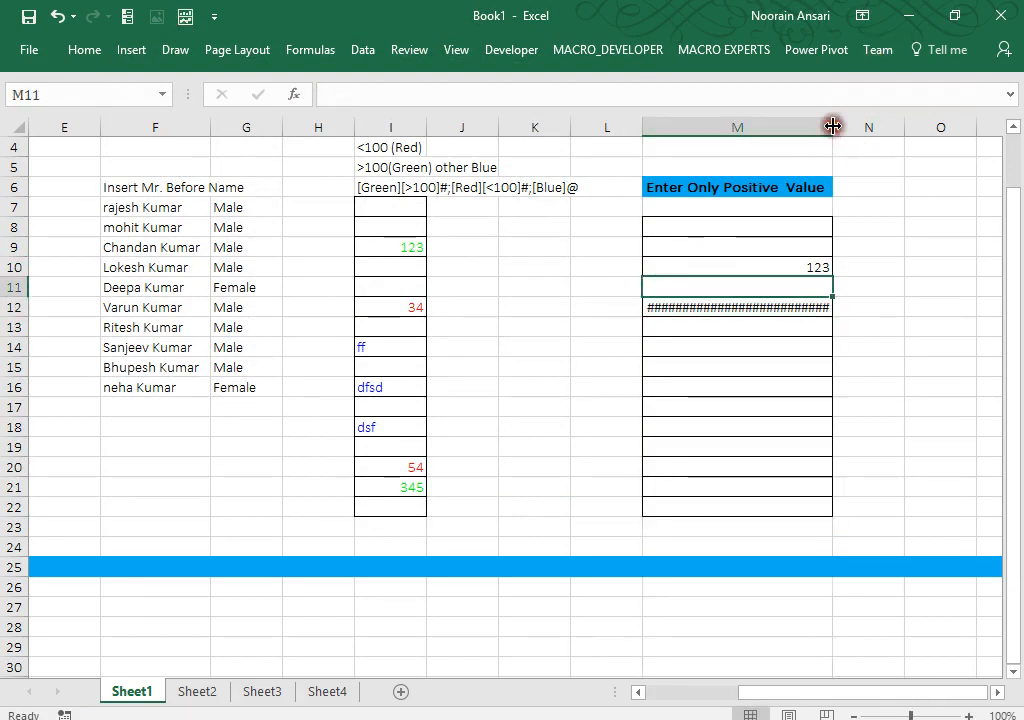
left_click_drag(832, 126, 884, 127)
key("Up")
key("Up")
key("Up")
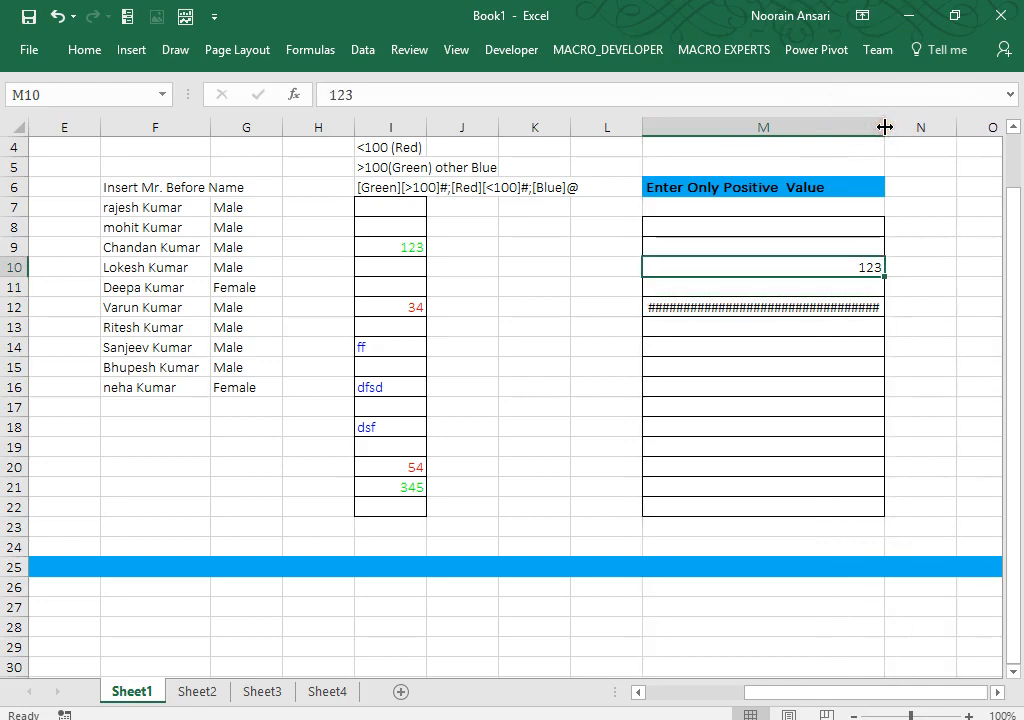
key("shift+Down")
key("shift+Down")
key("shift+Down")
key("shift+Down")
key("shift+Down")
key("shift+Down")
key("shift+Down")
key("shift+Down")
key("shift+Down")
key("shift+Down")
key("shift+Down")
key("shift+Down")
key("shift+Down")
key("shift+Down")
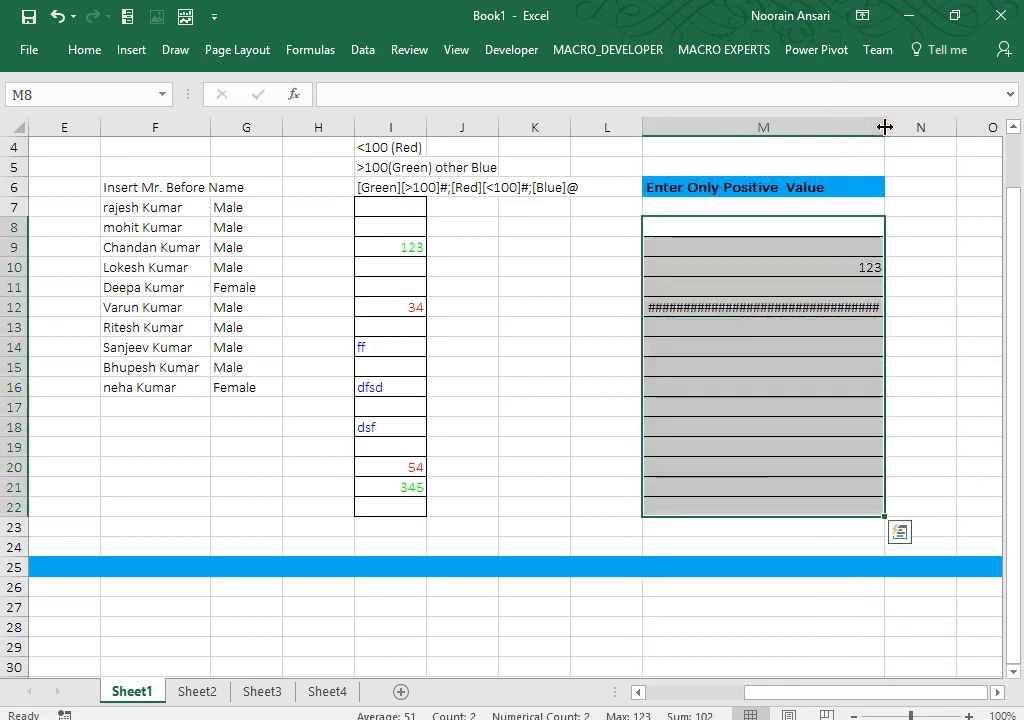
key("ctrl+1")
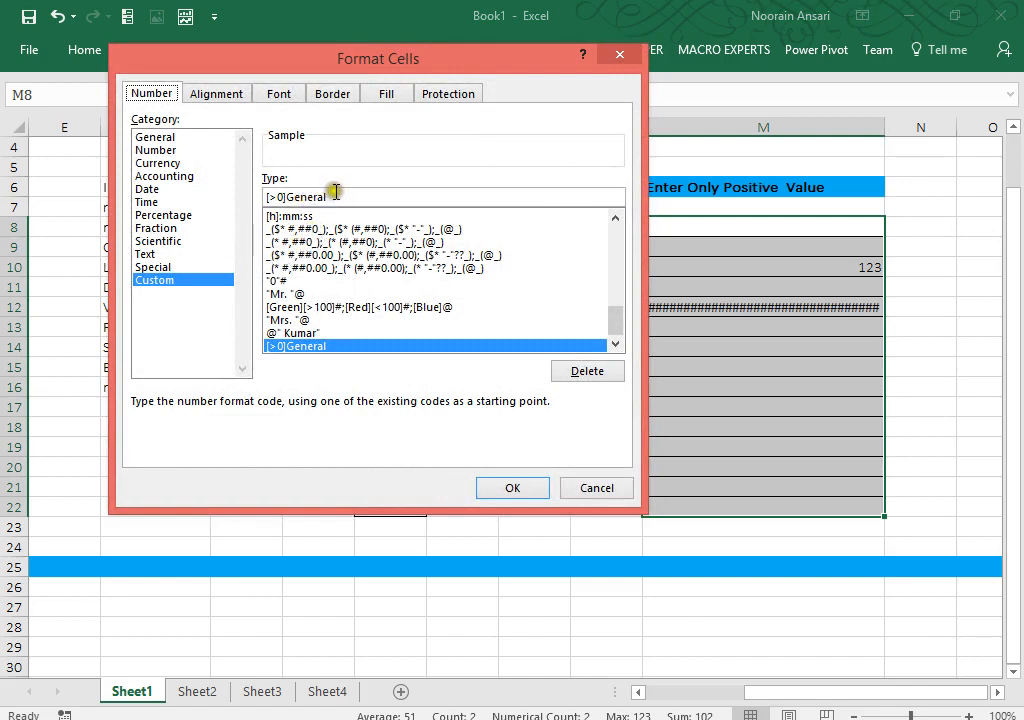
Step: Try the code [>0];[Enter Only Positive Value], which Excel rejects as invalid
left_click(289, 197)
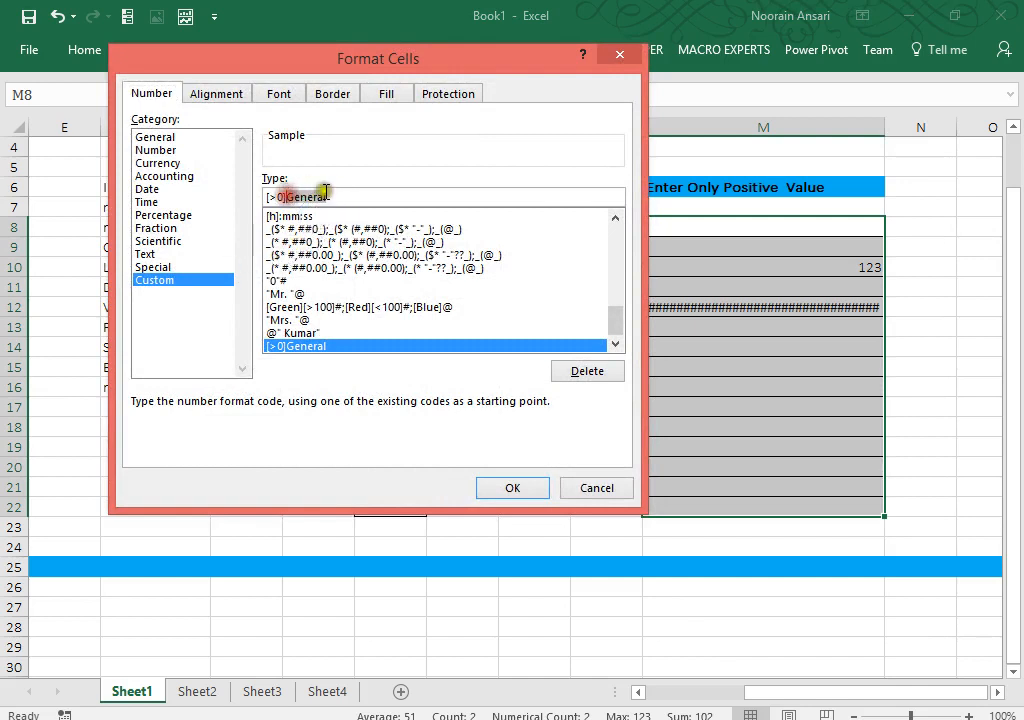
key("Delete")
key("Delete")
key("Delete")
key("Delete")
key("Delete")
key("Delete")
key("Delete")
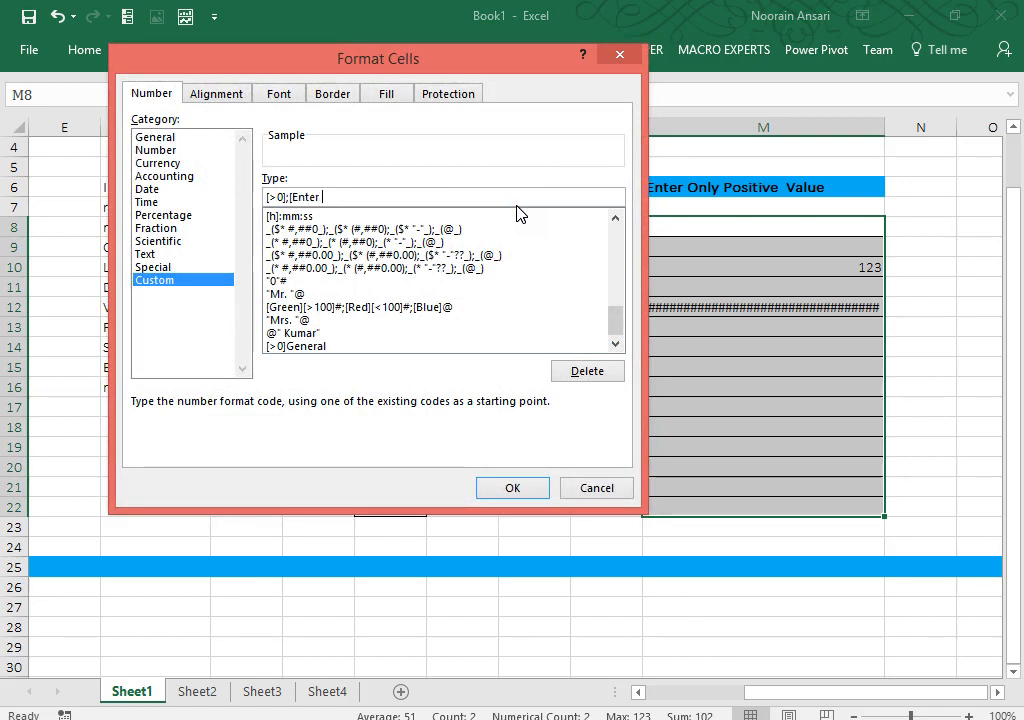
type(";[Enter Only Positive  Value")
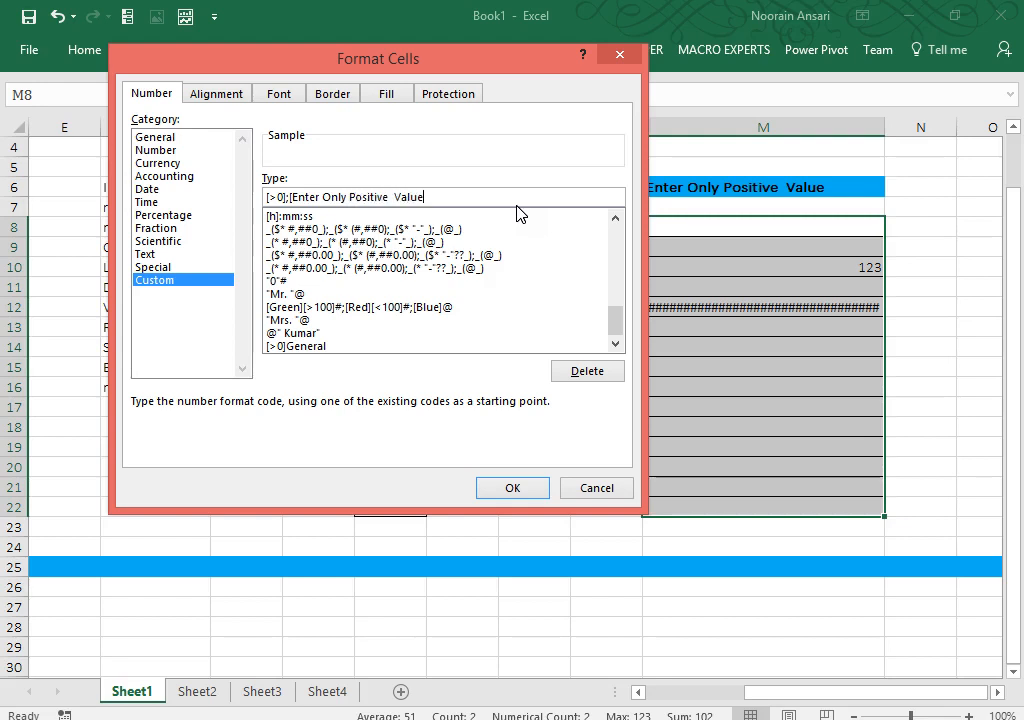
left_click(535, 488)
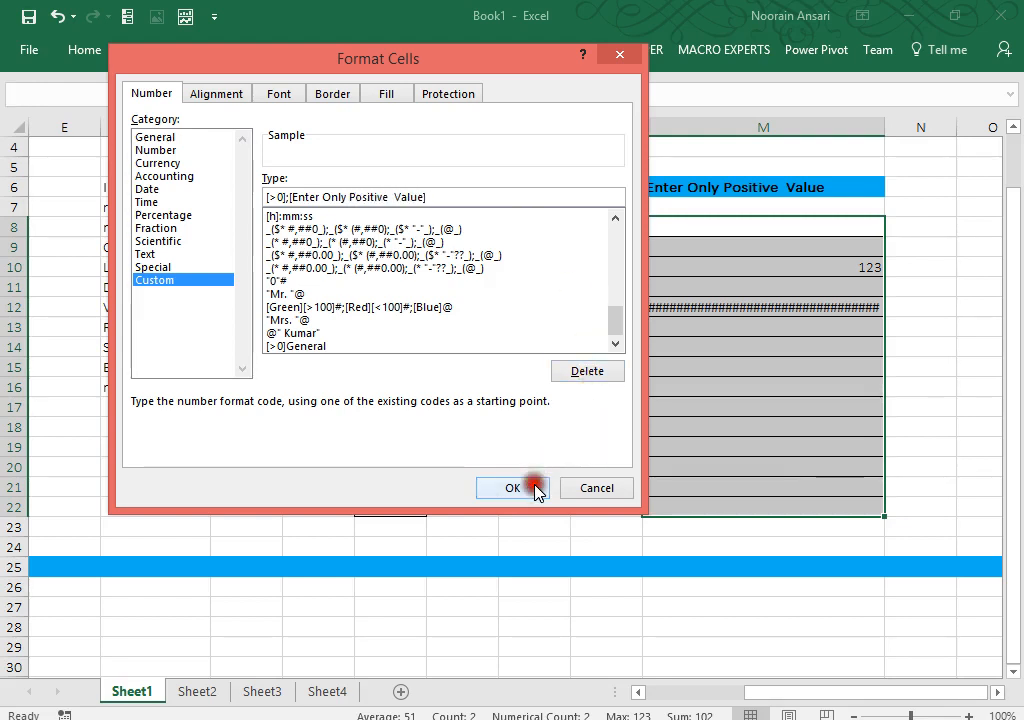
left_click(484, 450)
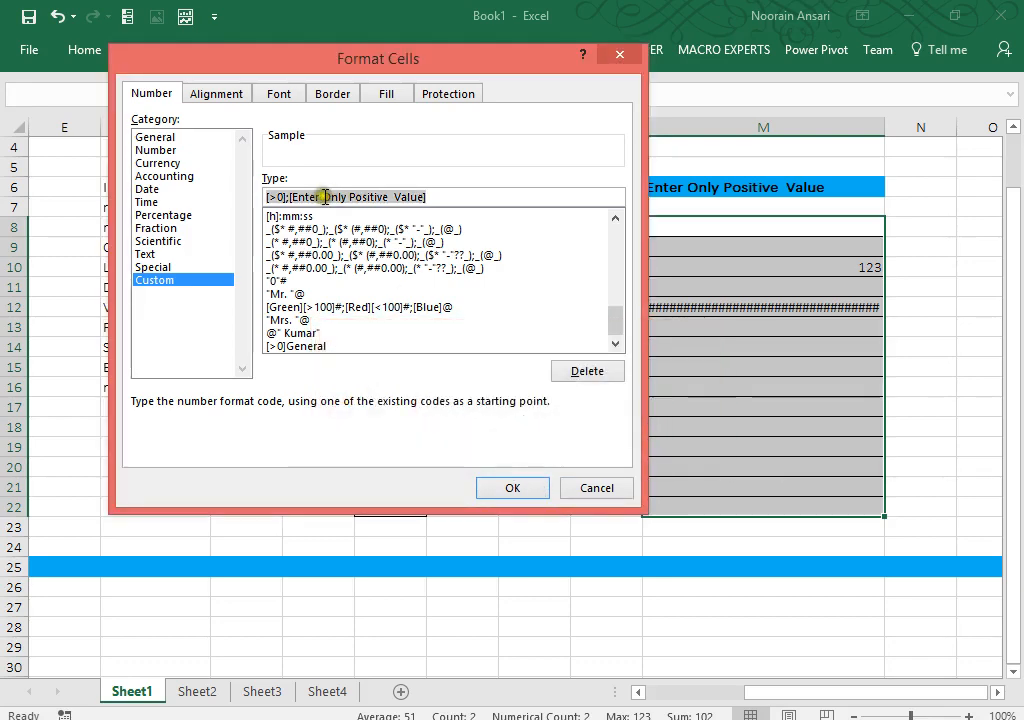
Step: Swap the brackets for quotes, applying [>0];"Enter Only Positive Value"
left_click(296, 197)
left_click(292, 197)
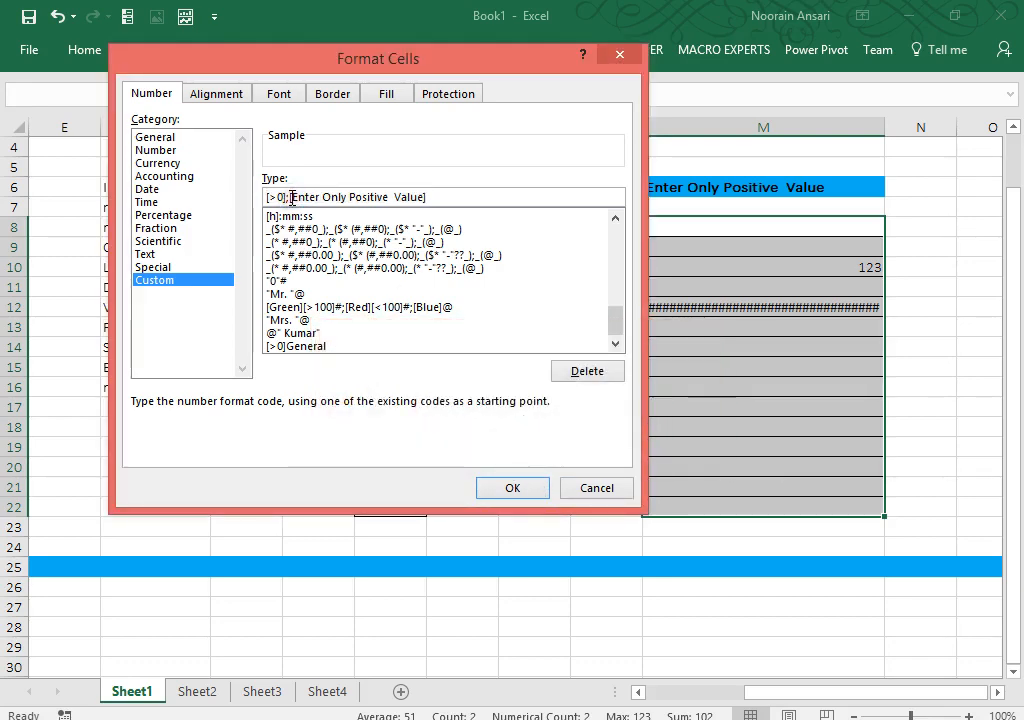
key("BackSpace")
type("\"")
left_click(453, 194)
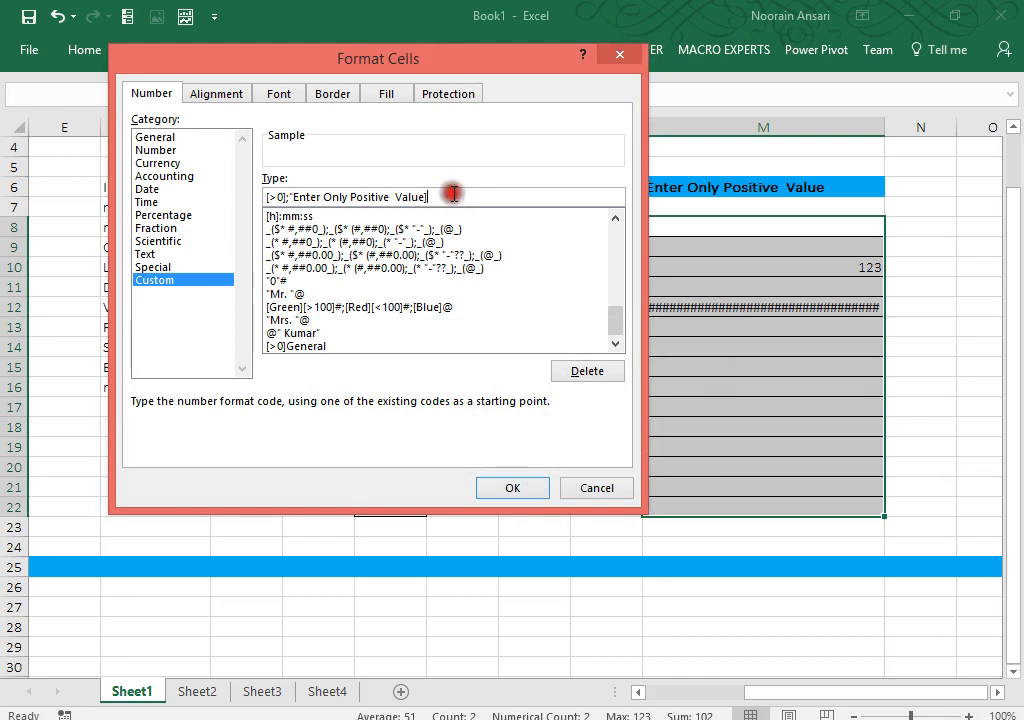
key("BackSpace")
type("\"")
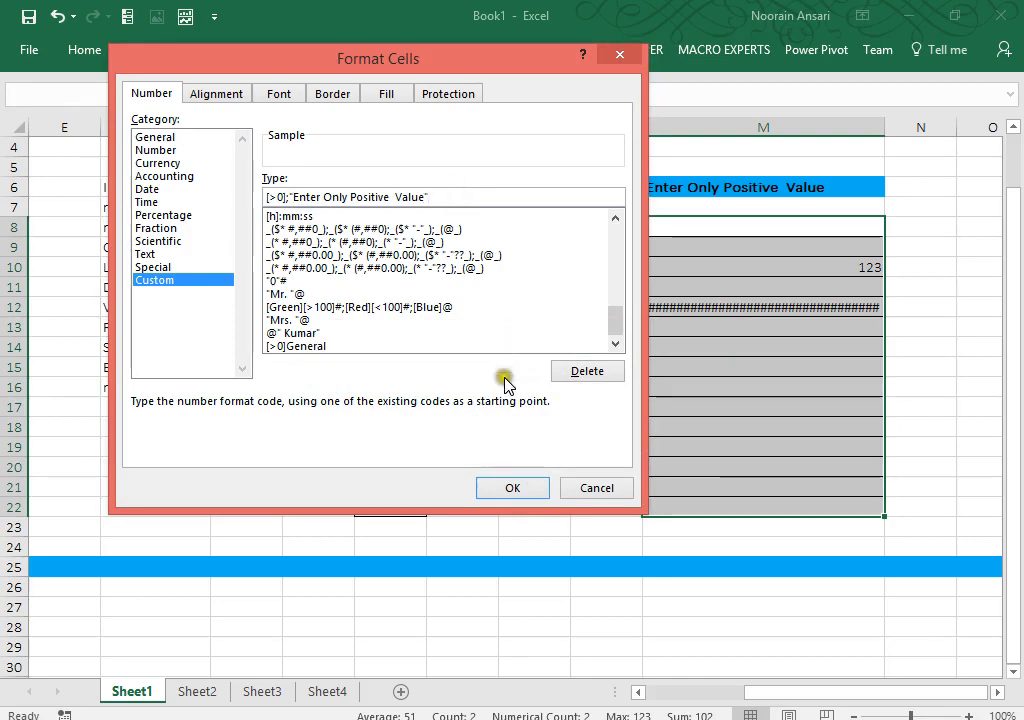
left_click(510, 488)
left_click(768, 376)
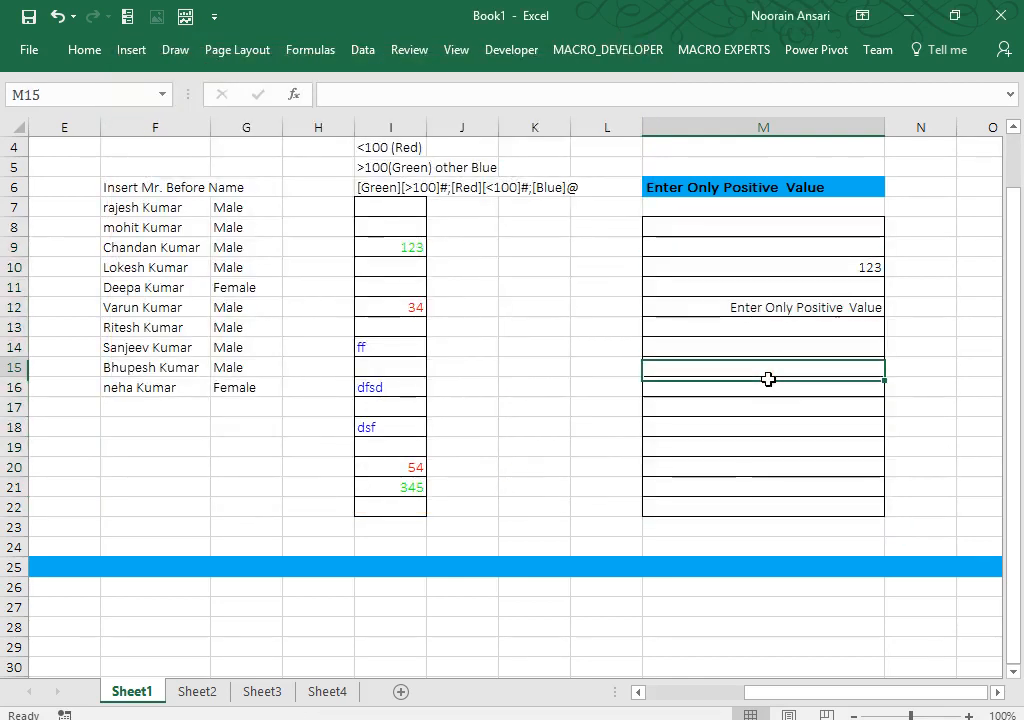
Step: Enter 21 in M14, 34 in M15 and -23 in M17, then return to column A
key("Up")
type("21")
key("Return")
type("34")
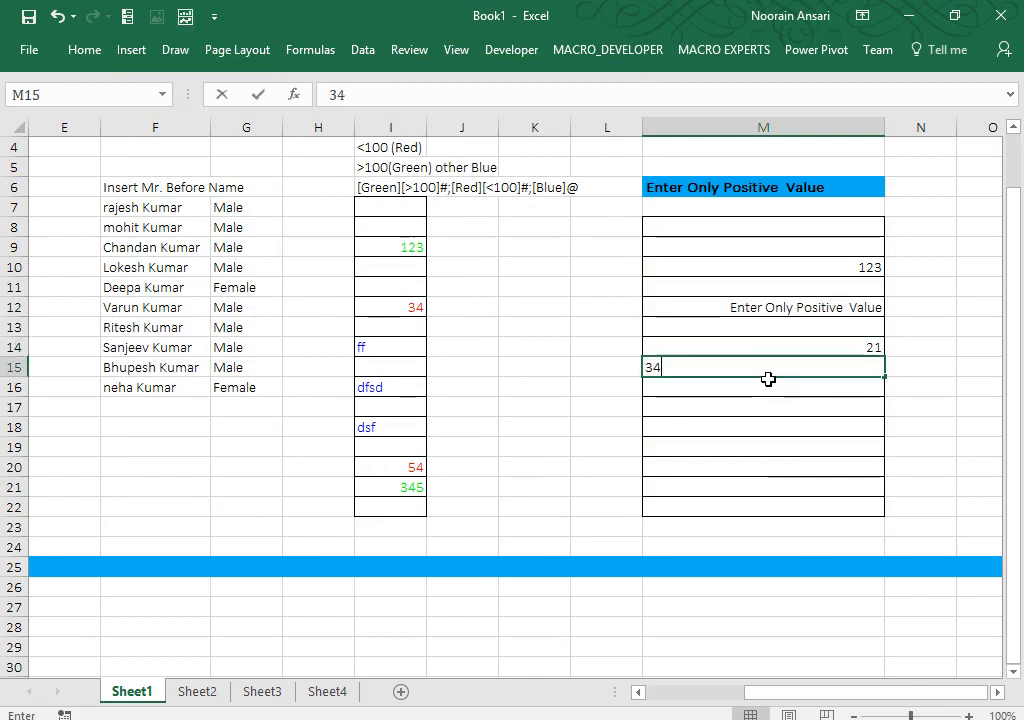
key("Return")
key("Return")
type("-23")
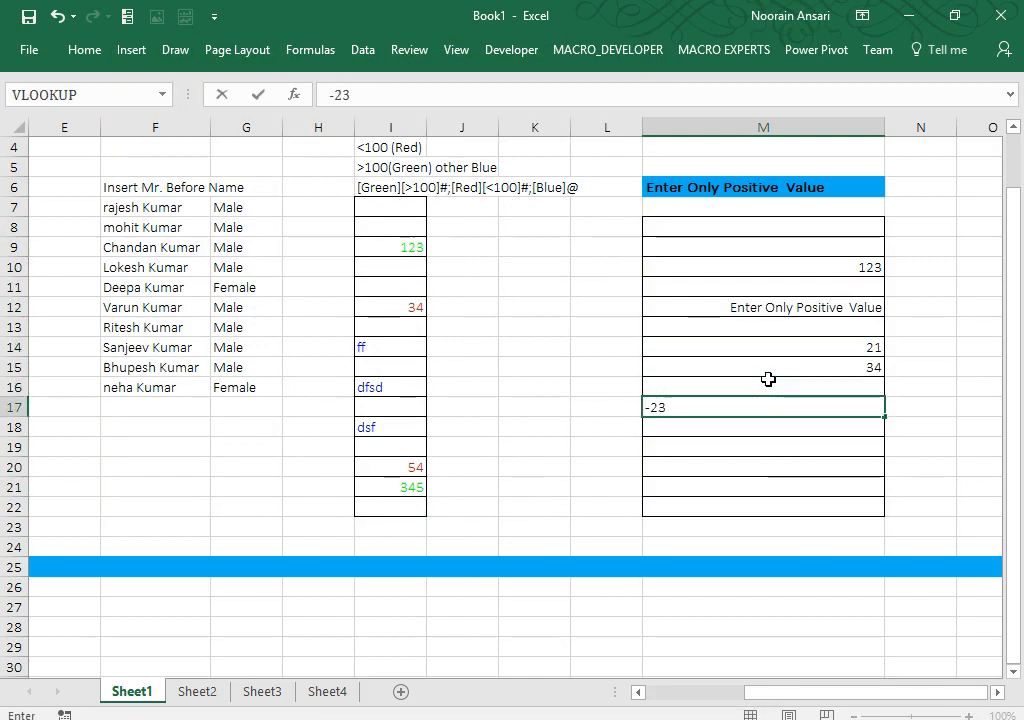
key("Return")
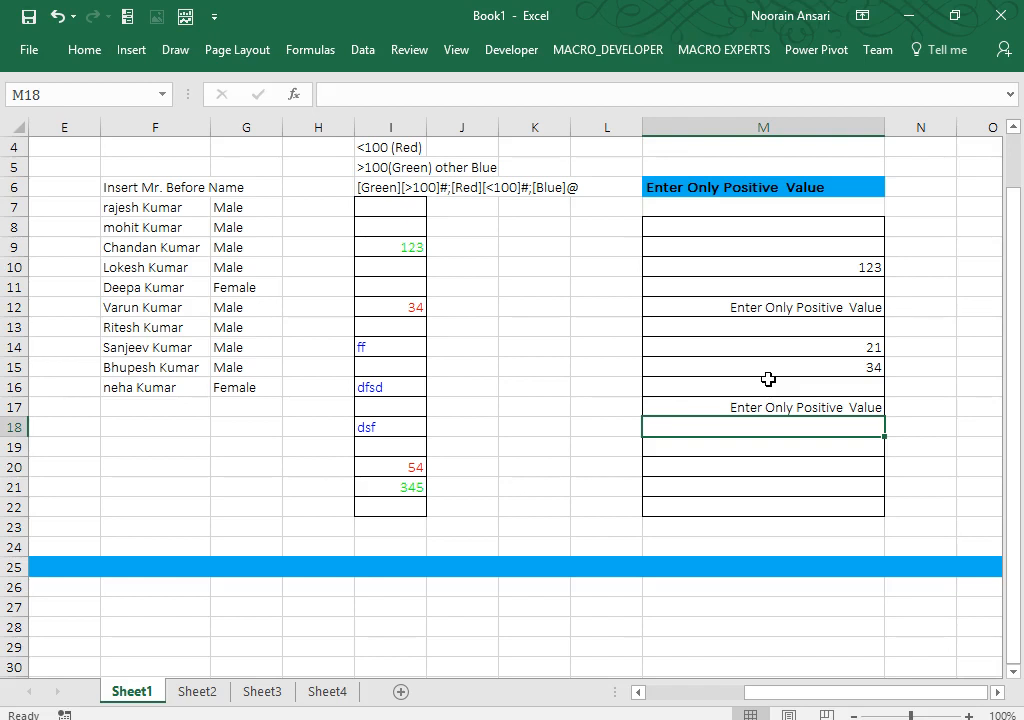
key("Up")
key("Up")
key("Up")
key("Up")
key("Up")
key("Up")
key("Up")
key("Up")
key("Up")
key("Up")
key("Left")
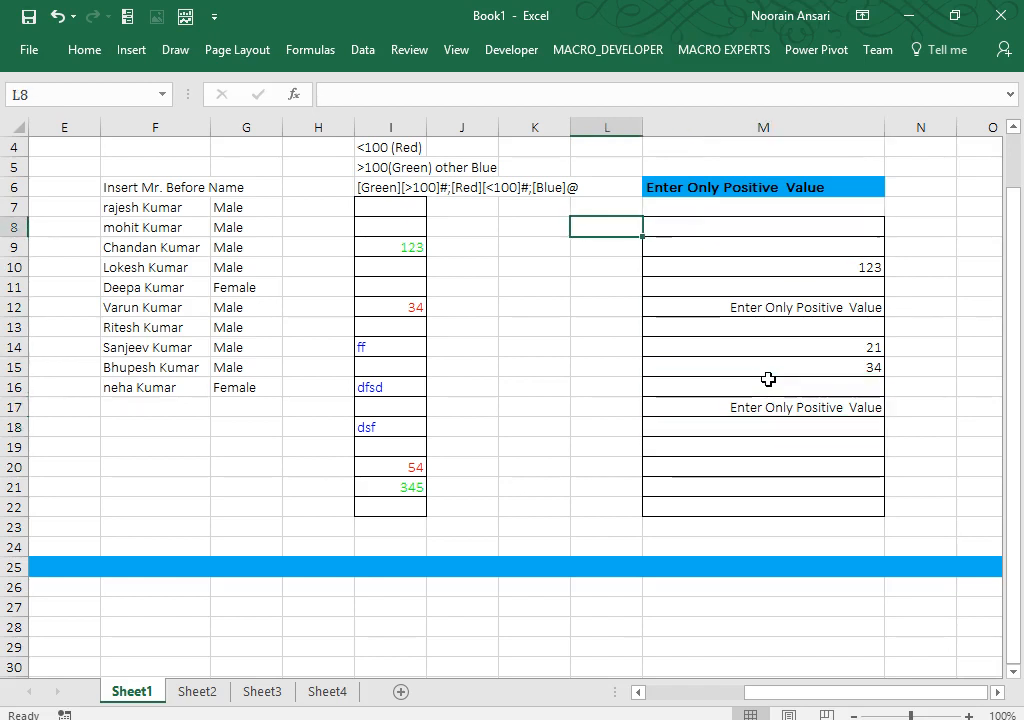
key("Home")
key("Down")
key("Down")
key("Down")
key("Down")
key("Down")
key("Down")
key("Down")
key("Down")
key("Down")
key("Down")
key("Down")
key("Down")
key("Down")
key("Down")
key("Down")
key("Down")
key("Down")
key("Down")
key("Down")
key("Down")
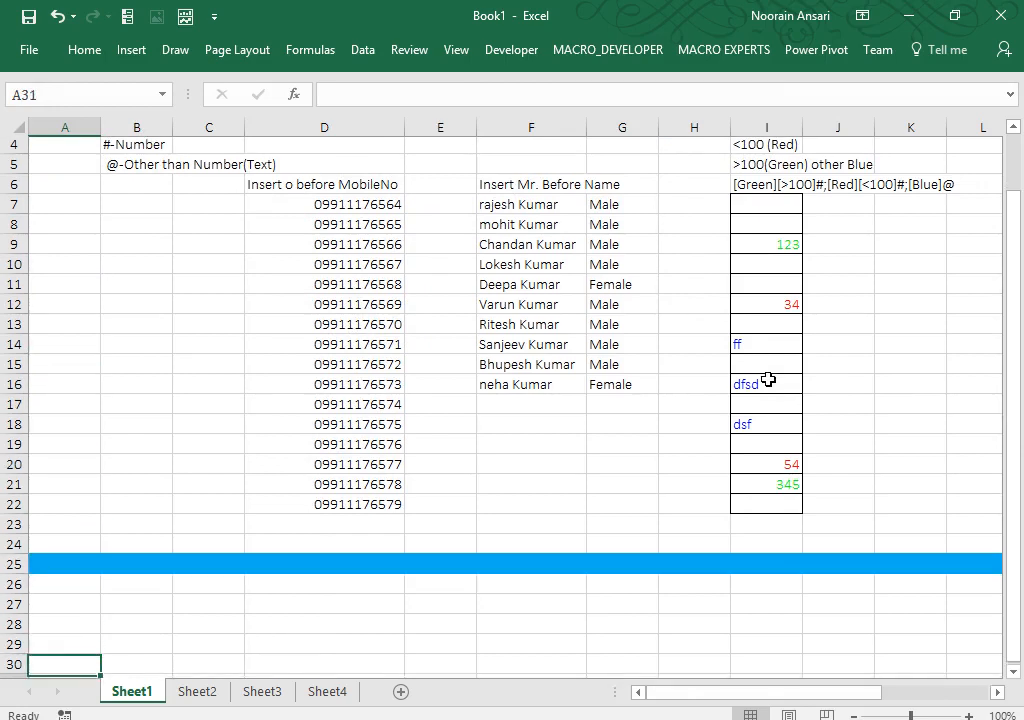
Step: Type the note 'Enter only Positive value' in cell B28
key("Up")
key("Up")
key("Up")
key("Up")
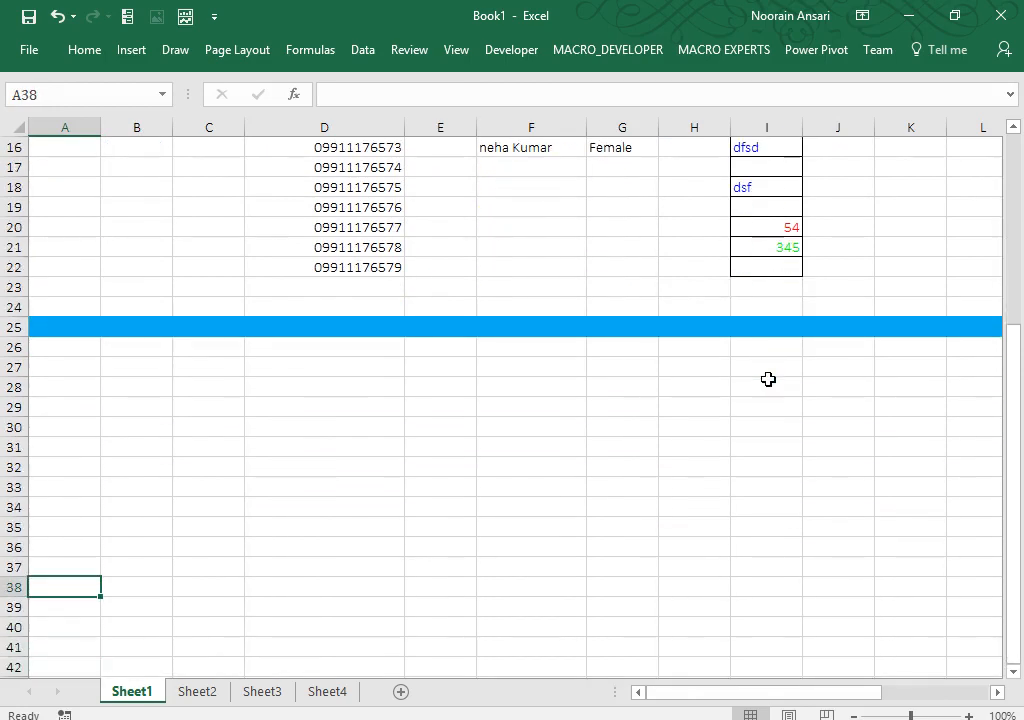
key("Up")
key("Up")
key("Up")
key("Up")
key("Up")
key("Up")
key("Up")
key("Up")
key("Up")
key("Up")
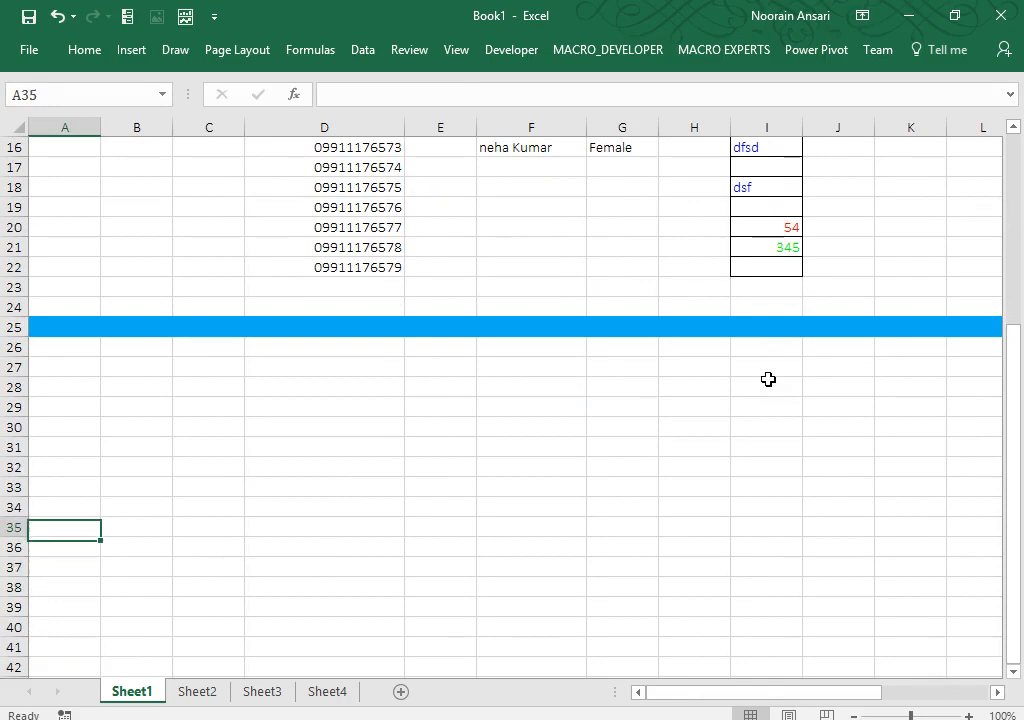
key("Right")
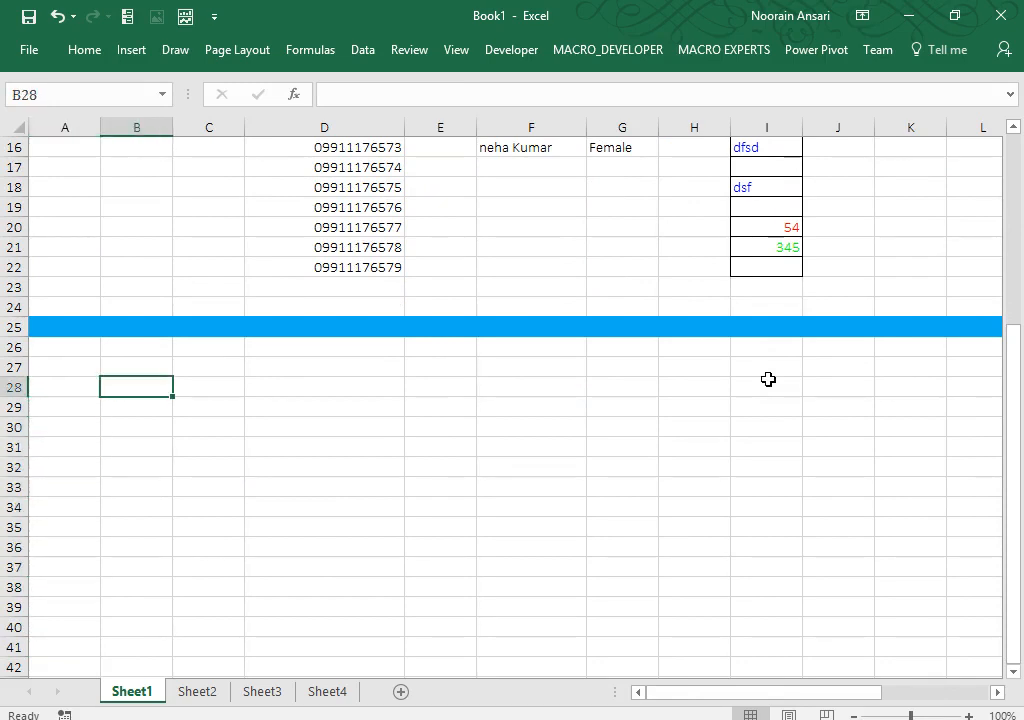
type("Enter on")
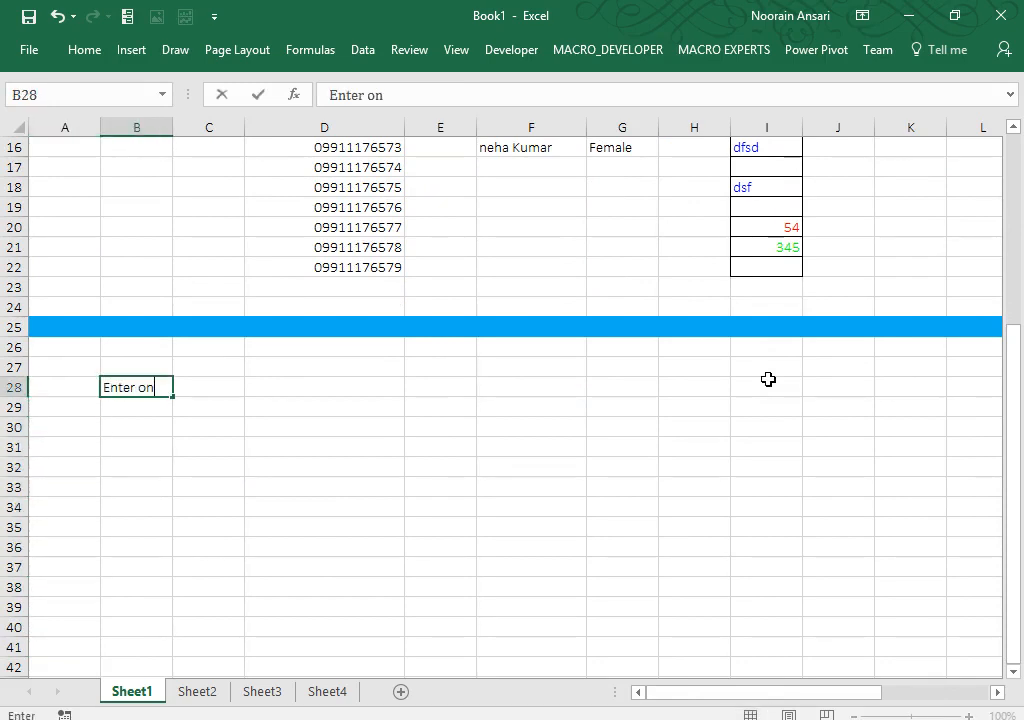
type("ly Positive ")
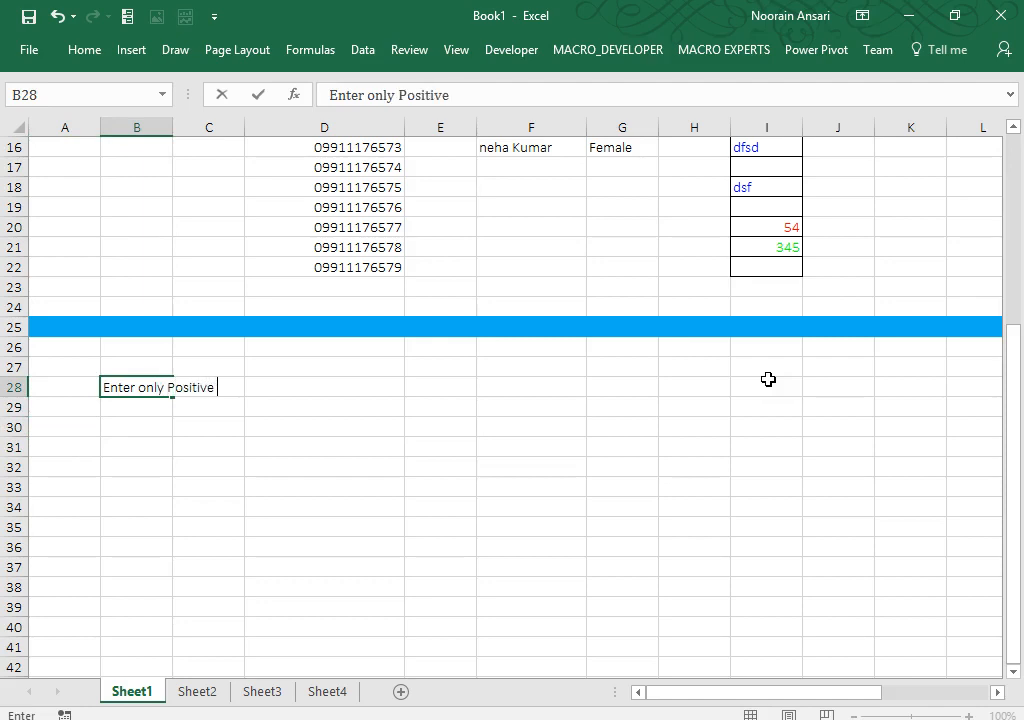
type("value")
Step: Commit the B28 note and add borders to every cell of B30:B43
key("Return")
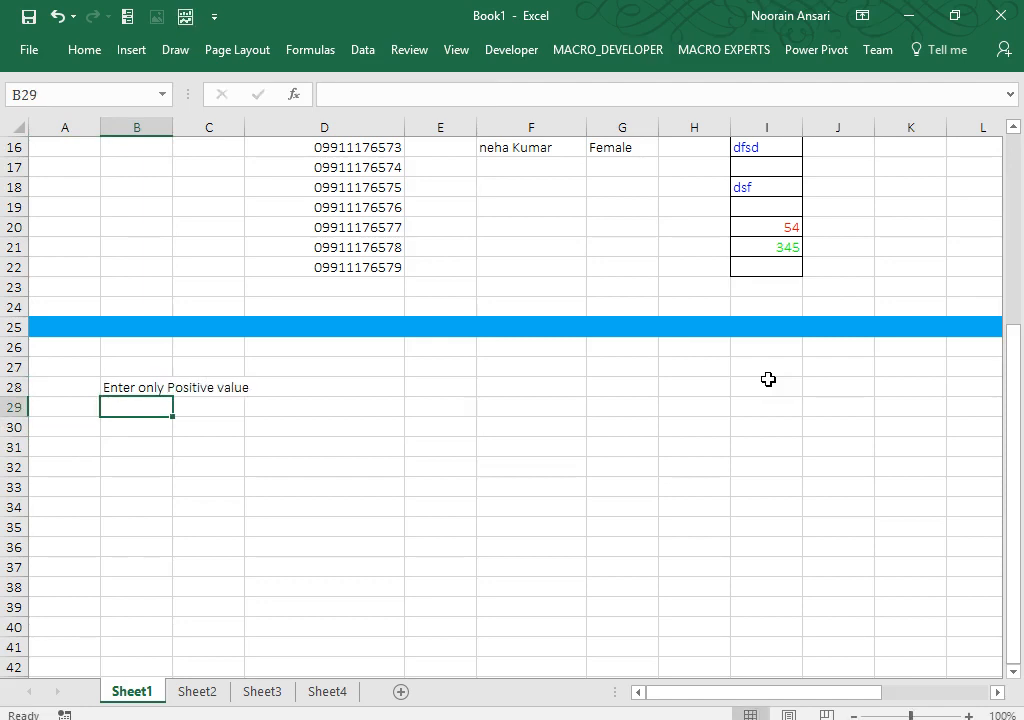
key("Down")
key("shift+Down")
key("shift+Down")
key("shift+Down")
key("shift+Down")
key("shift+Down")
key("shift+Down")
key("shift+Down")
key("shift+Down")
key("shift+Down")
key("shift+Down")
key("shift+Down")
key("shift+Down")
key("shift+Down")
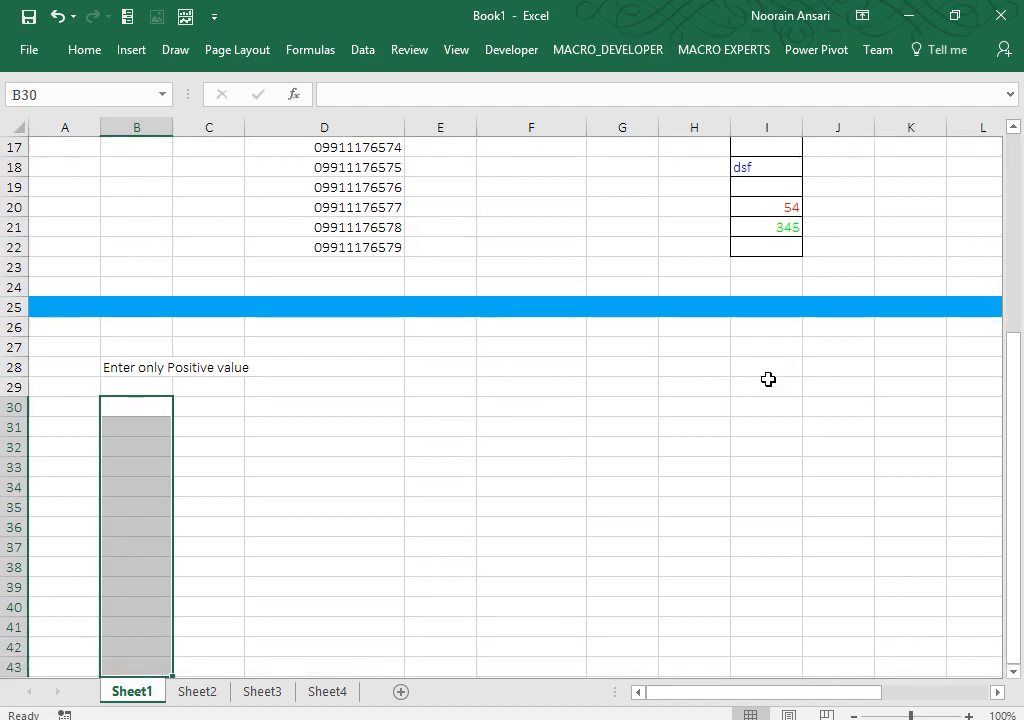
left_click(88, 50)
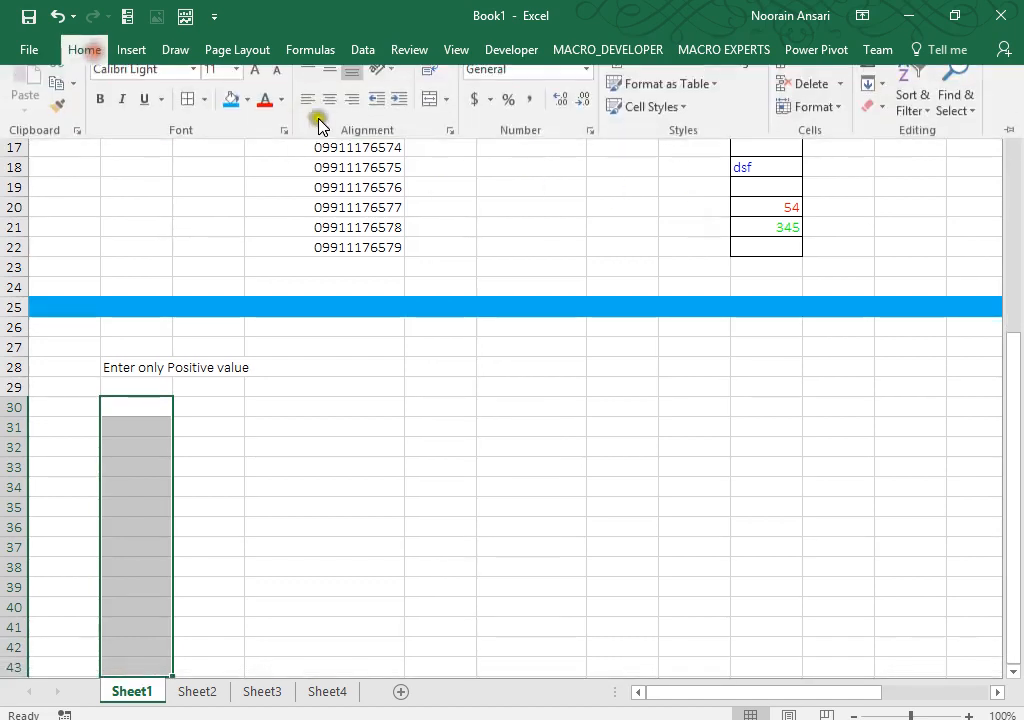
left_click(190, 118)
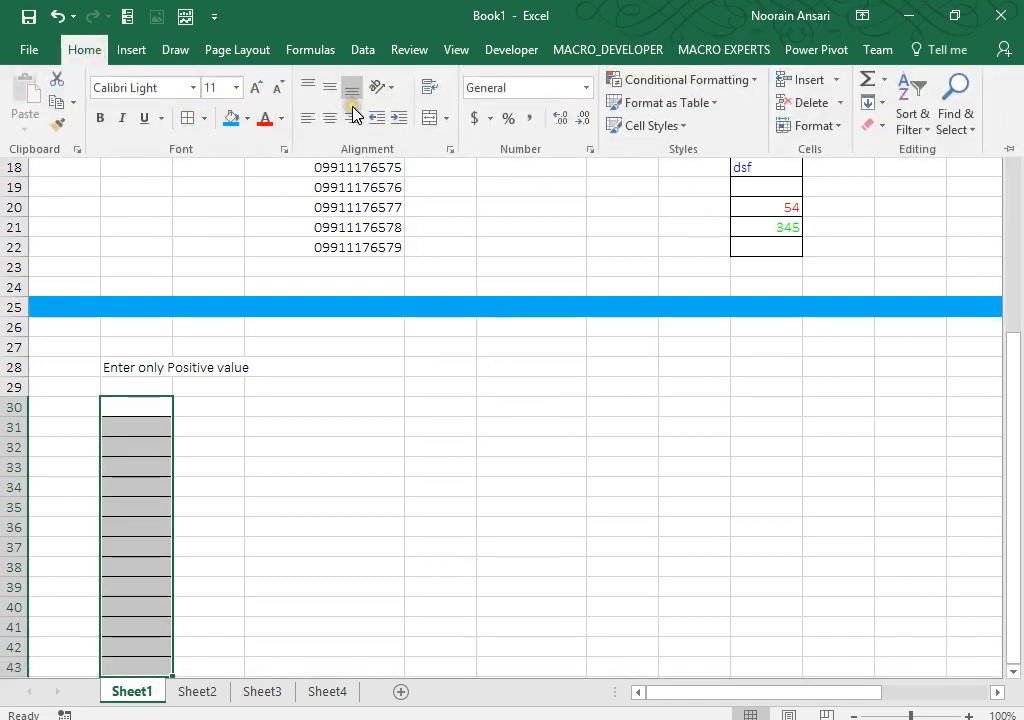
Step: Apply the custom number format [>0];; to B30:B43
key("ctrl+1")
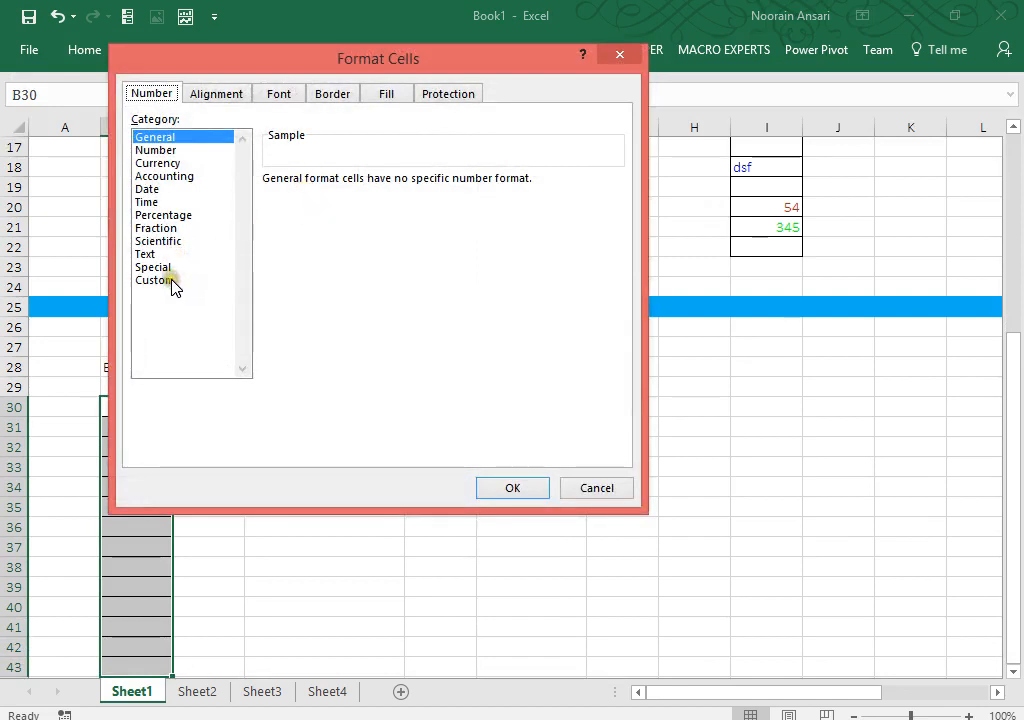
left_click(170, 281)
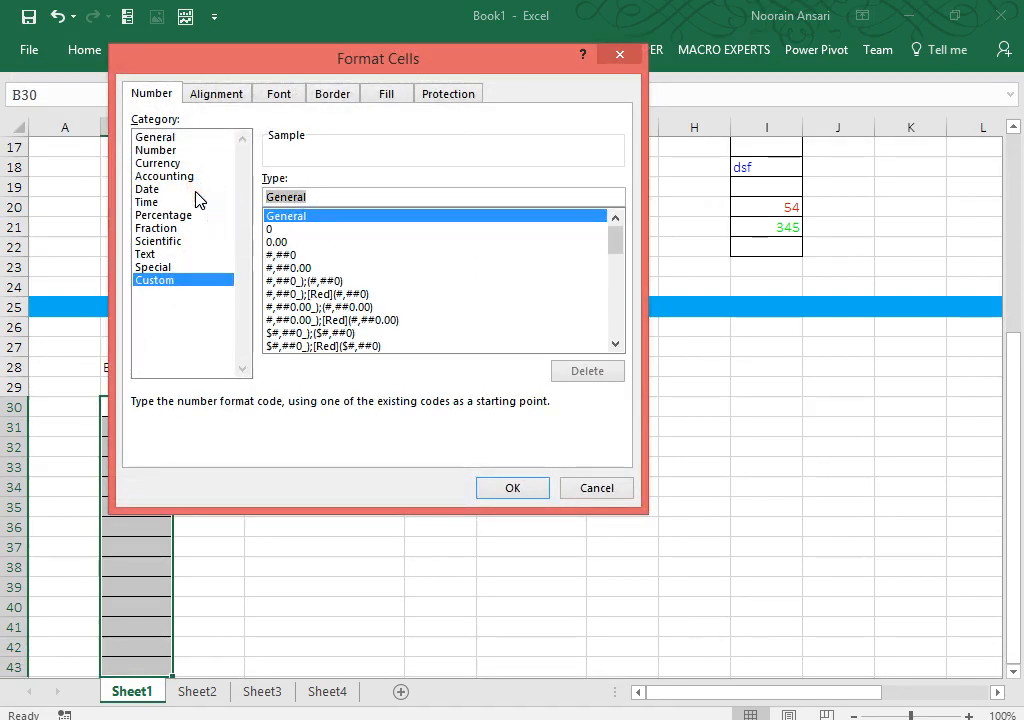
type("[")
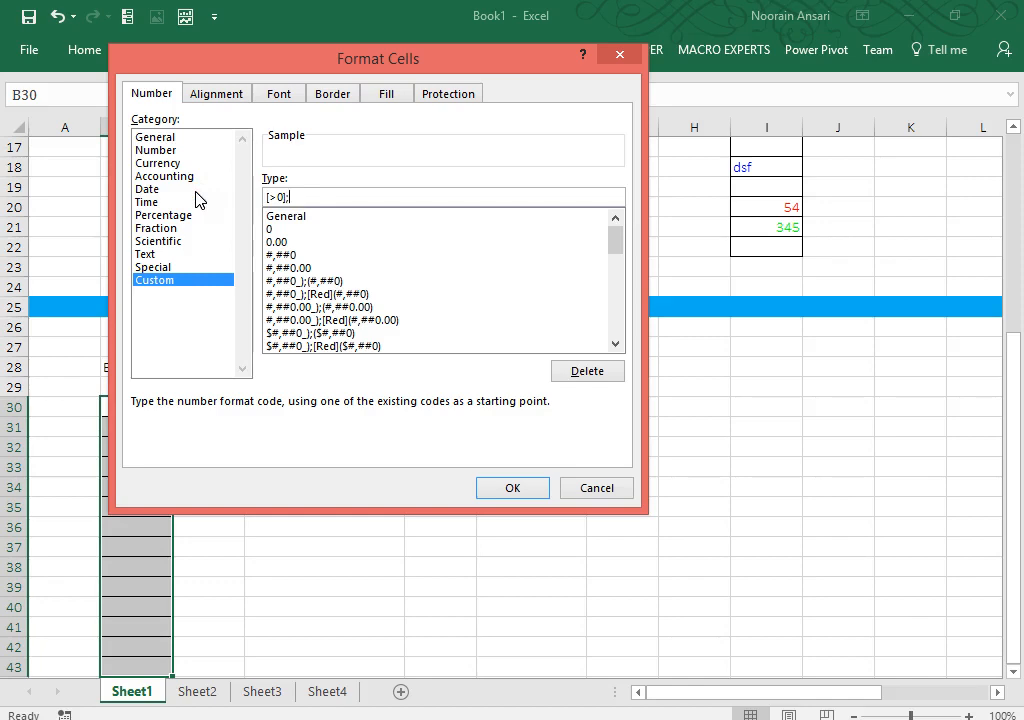
left_click(511, 487)
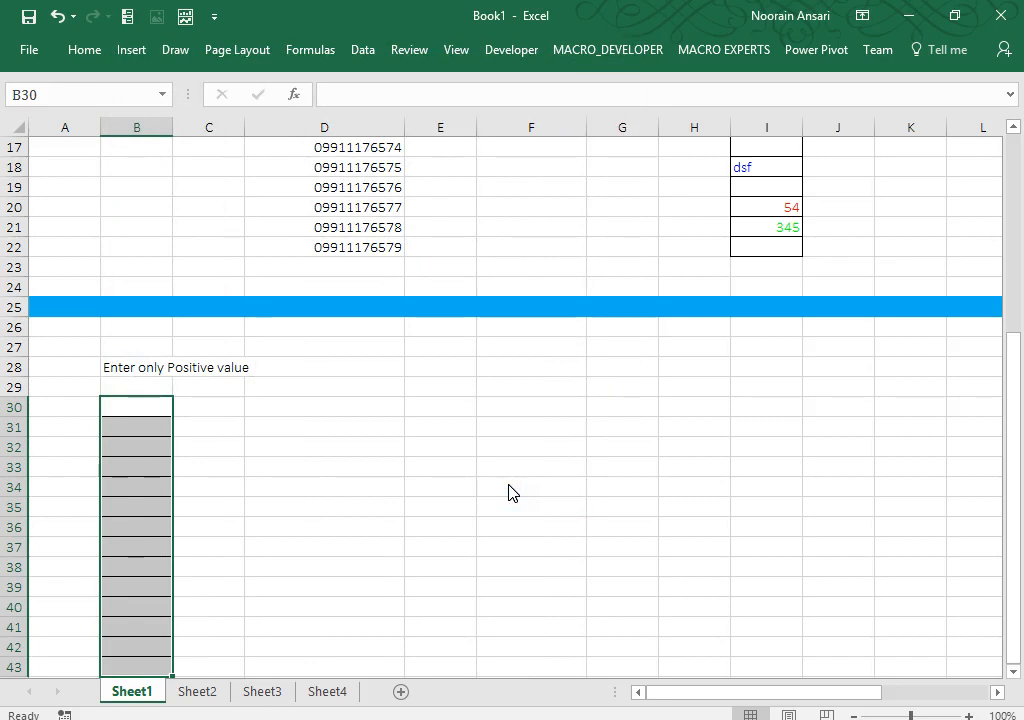
Step: Enter 434, 23, 4 and -53 down column B starting at B33
left_click(148, 422)
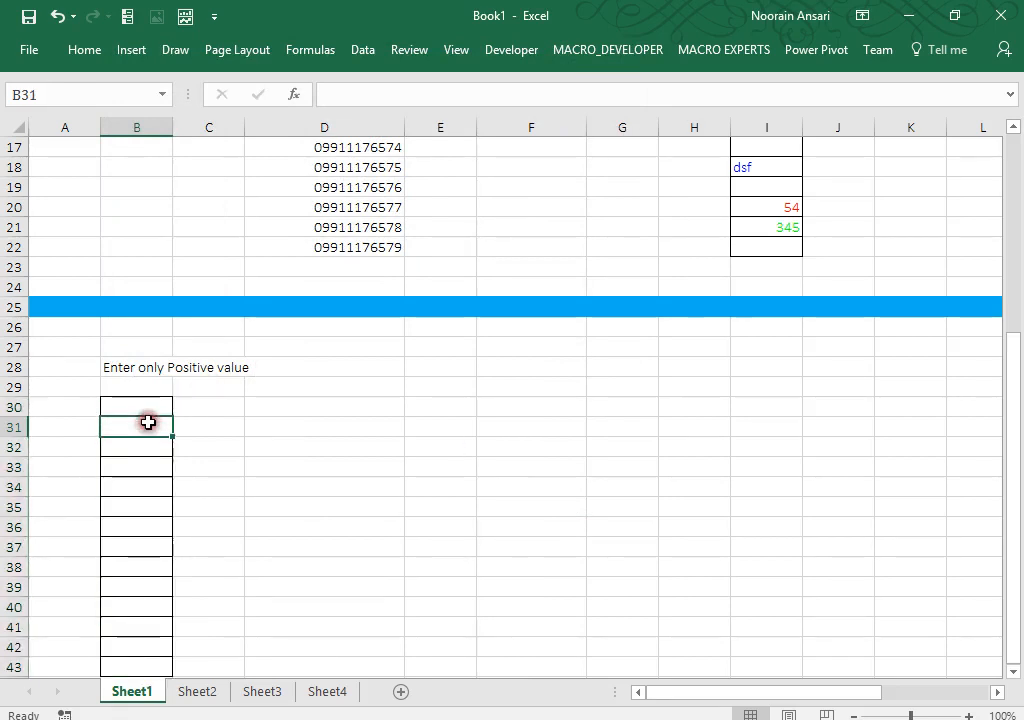
double_click(145, 460)
type("434")
key("Return")
type("23")
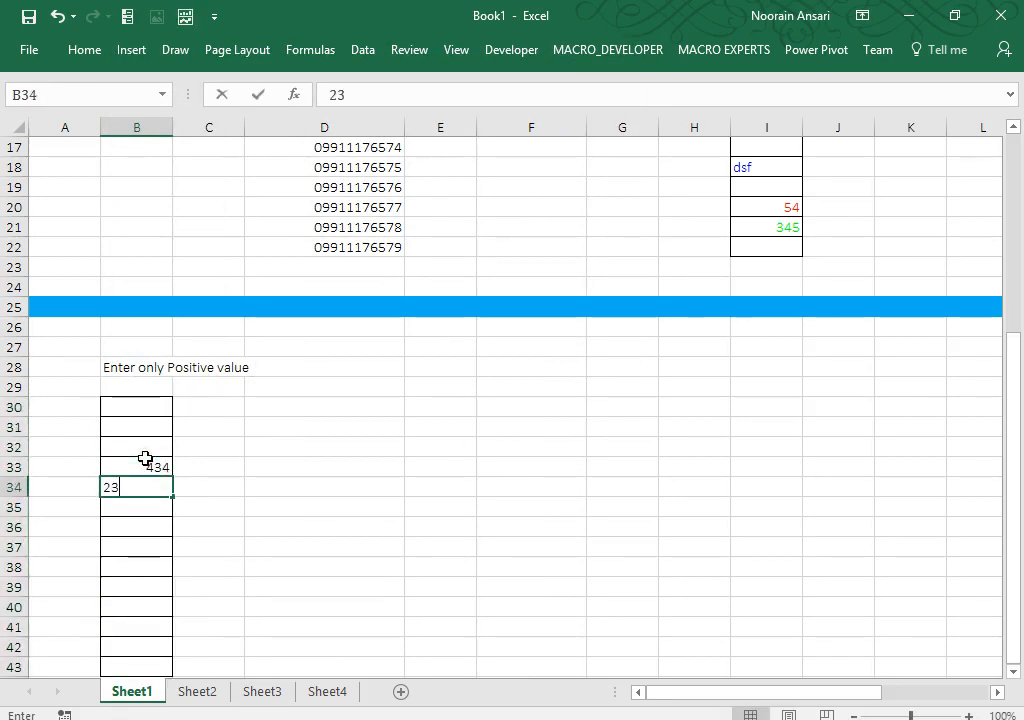
key("Return")
type("4")
key("Return")
type("-53")
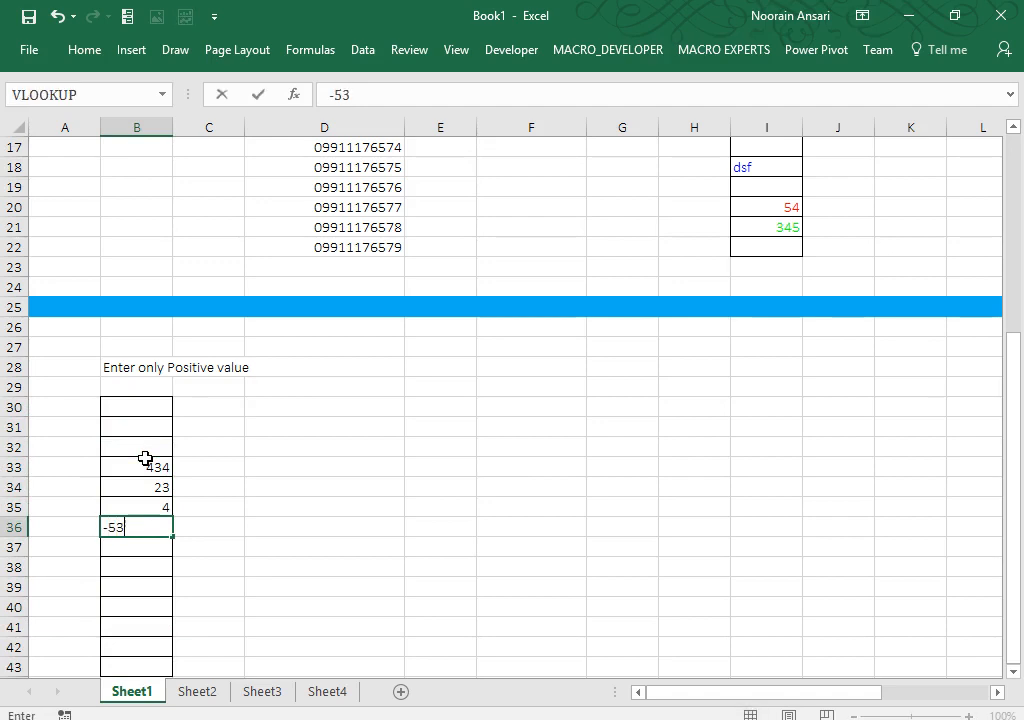
key("Return")
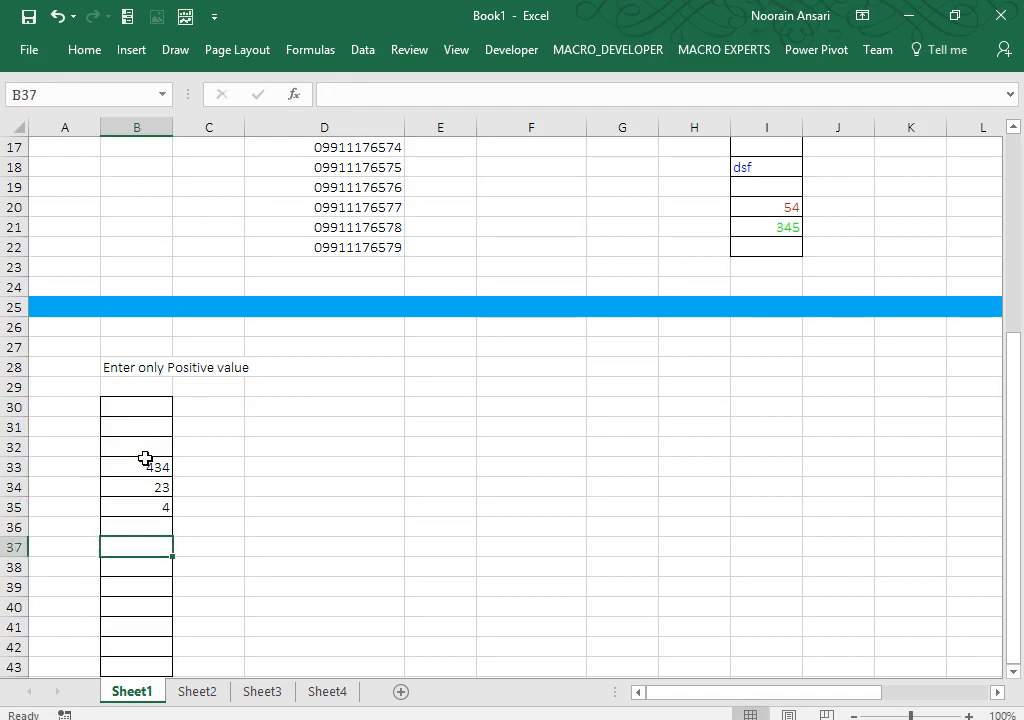
Step: Enter -354, 54, 34 and 4 down to B42, fixing a mistyped entry
key("Return")
type("-3r")
key("Return")
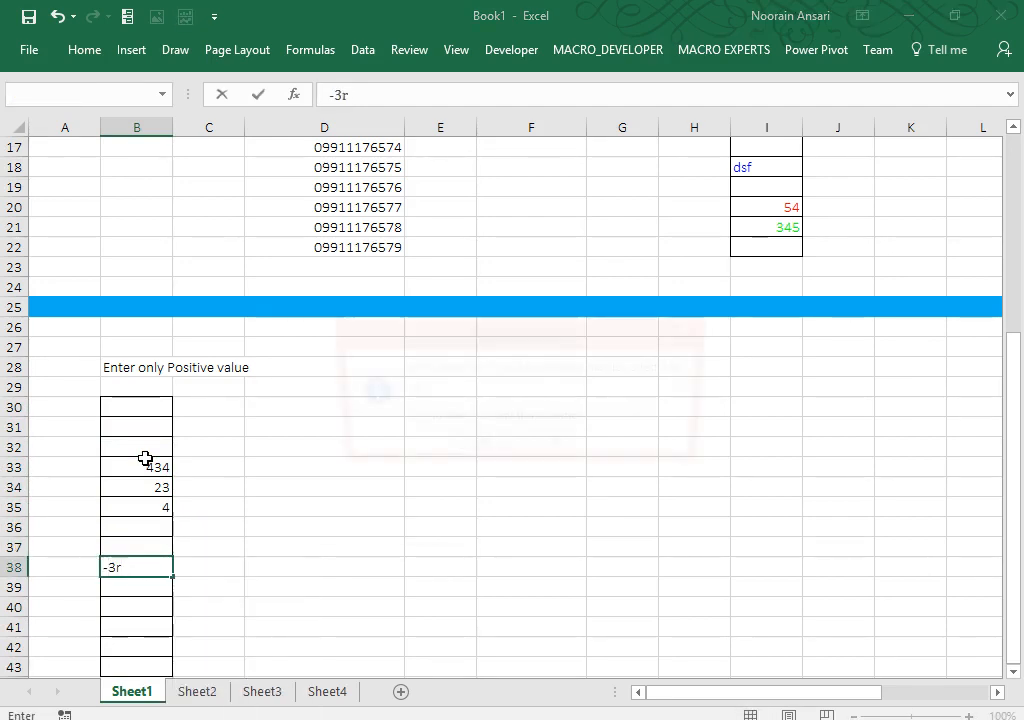
key("n")
key("Return")
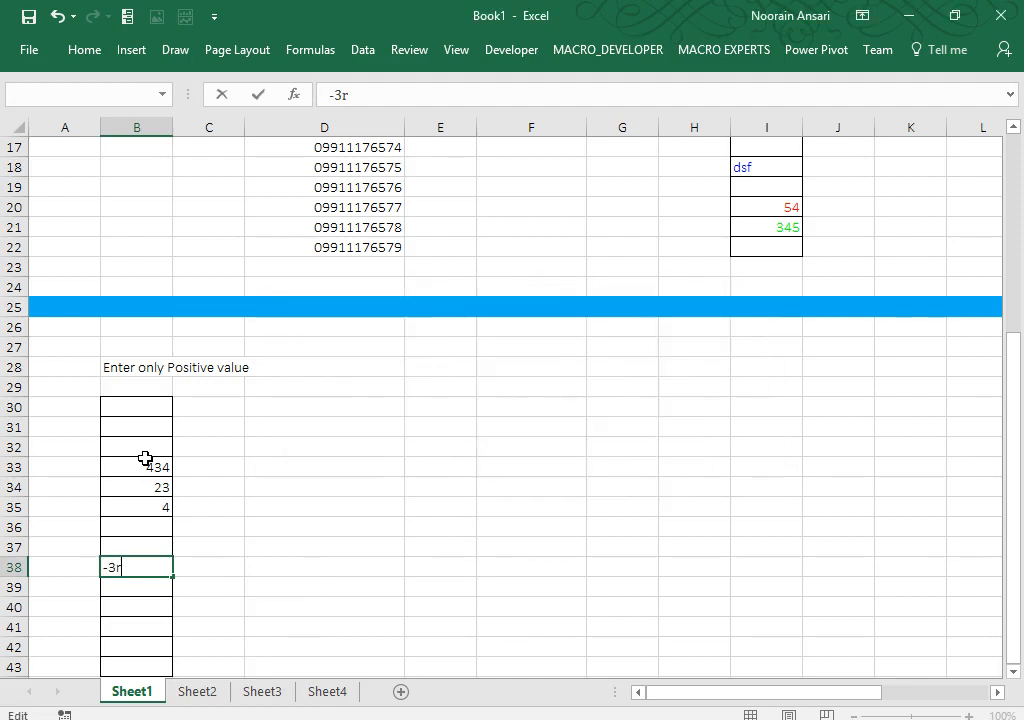
key("BackSpace")
type("54")
key("Return")
key("Return")
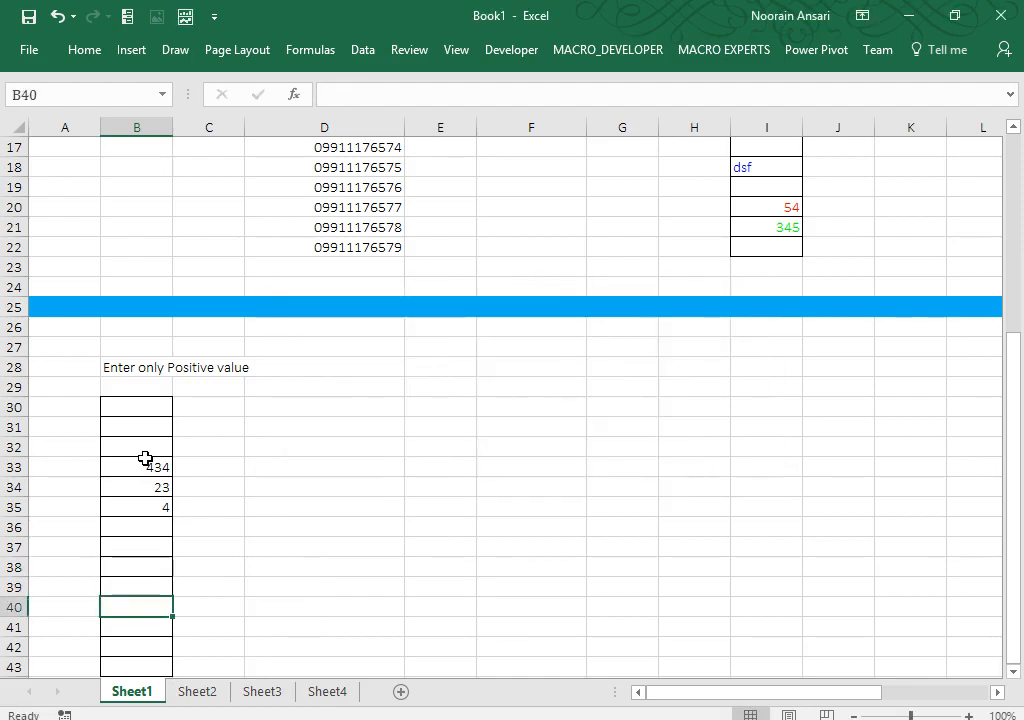
type("54")
key("Return")
type("34")
key("Return")
type("4")
key("Return")
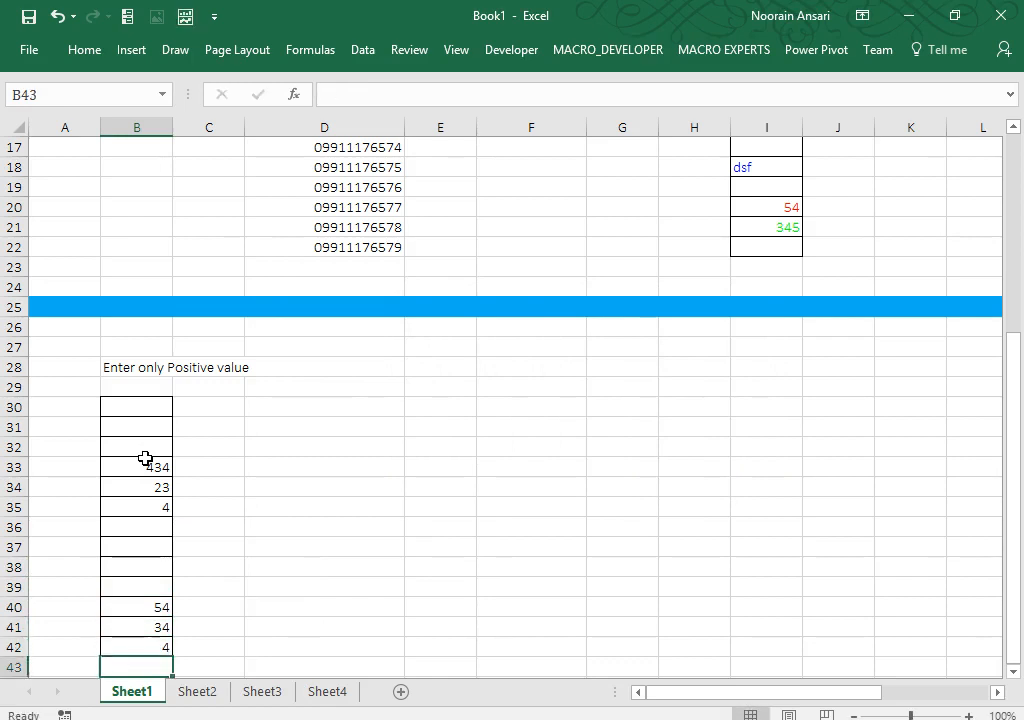
key("Up")
key("Up")
key("Up")
key("Up")
key("Up")
key("Up")
key("Up")
key("ctrl+Home")
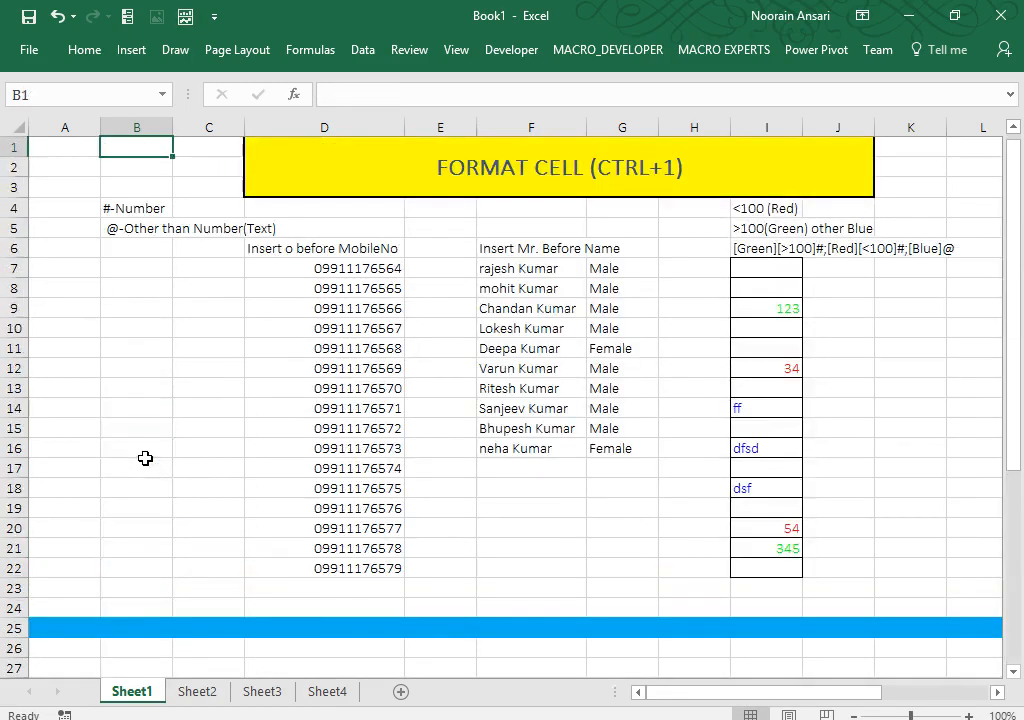
Step: Copy the entire Sheet1 worksheet and paste it into Sheet2
key("ctrl+a")
key("ctrl+c")
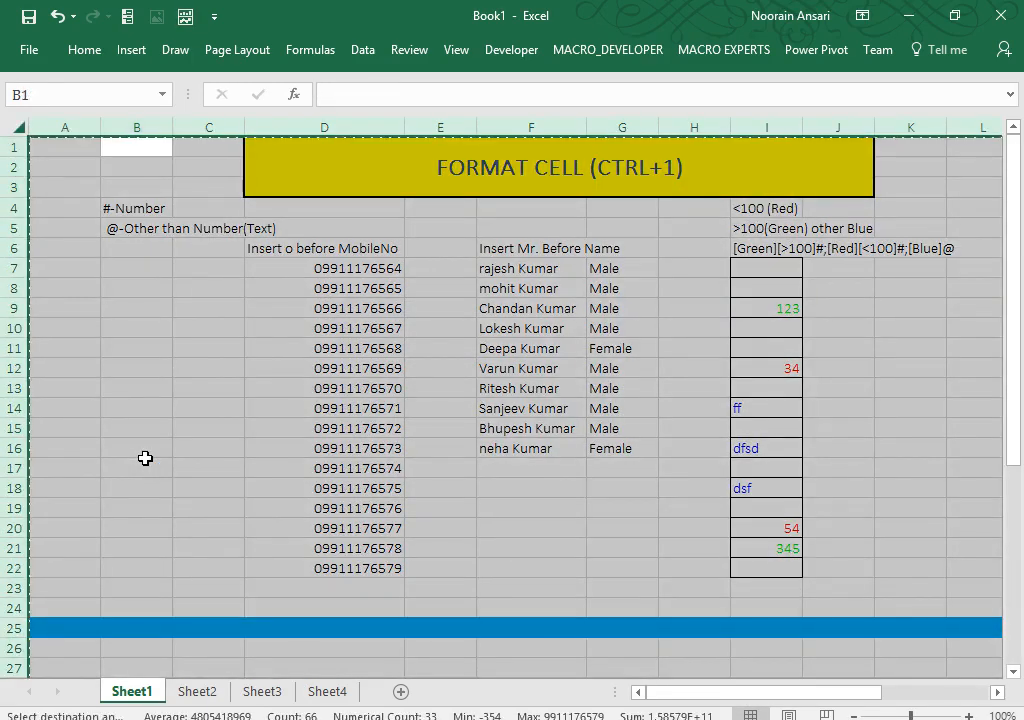
left_click(197, 692)
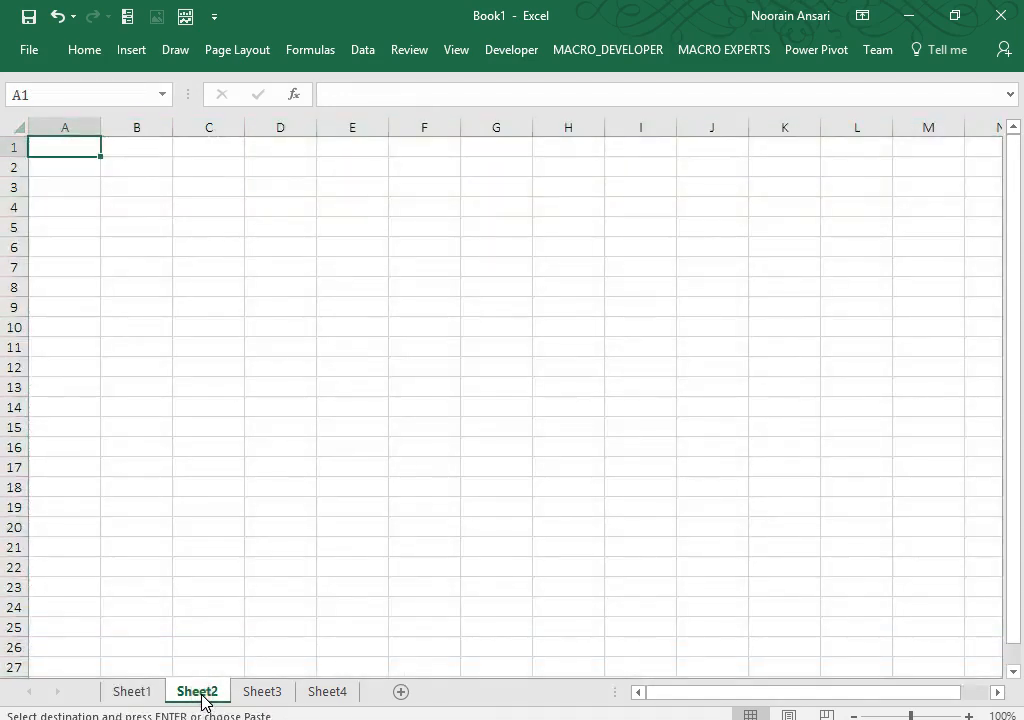
key("ctrl+v")
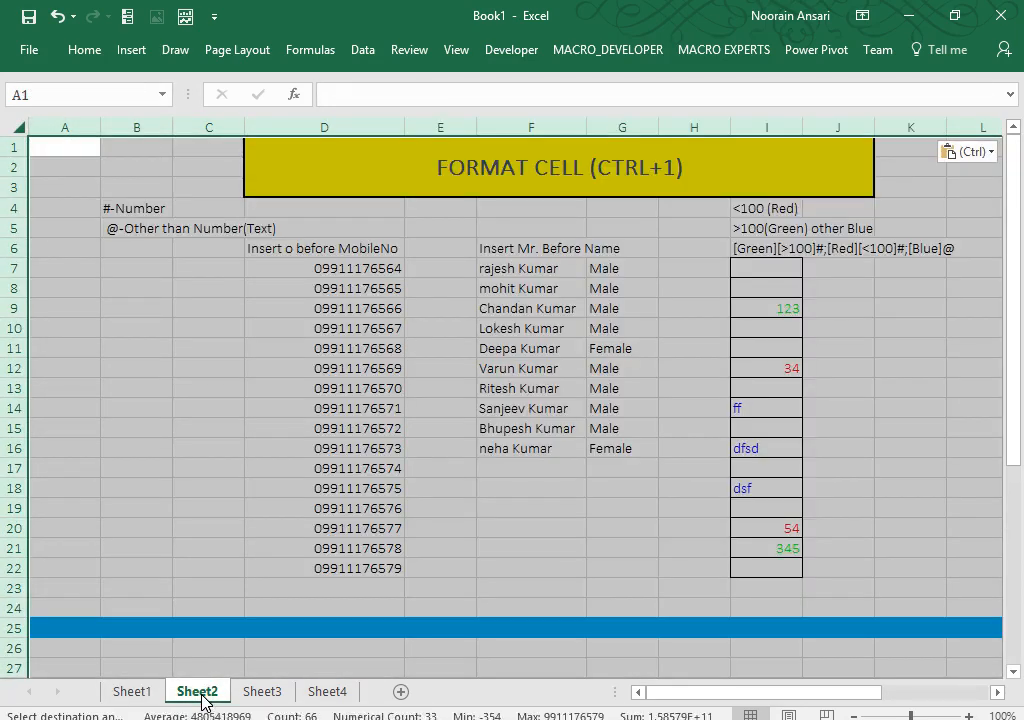
Step: Apply the custom format ; so numbers are hidden and only text shows
key("ctrl+1")
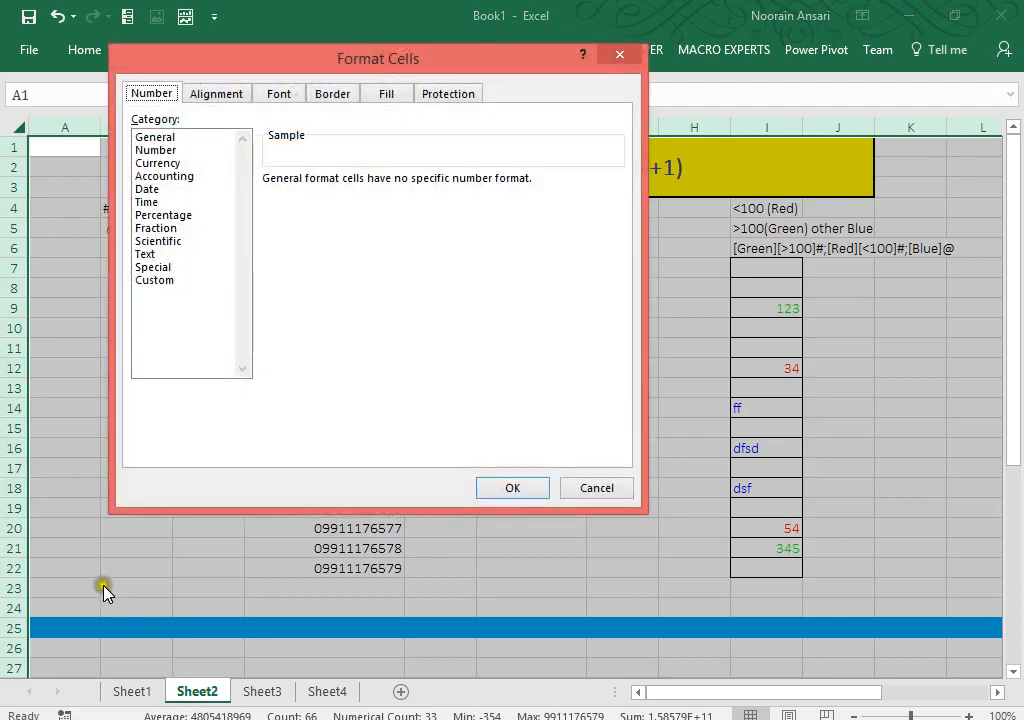
left_click(145, 280)
left_click(292, 197)
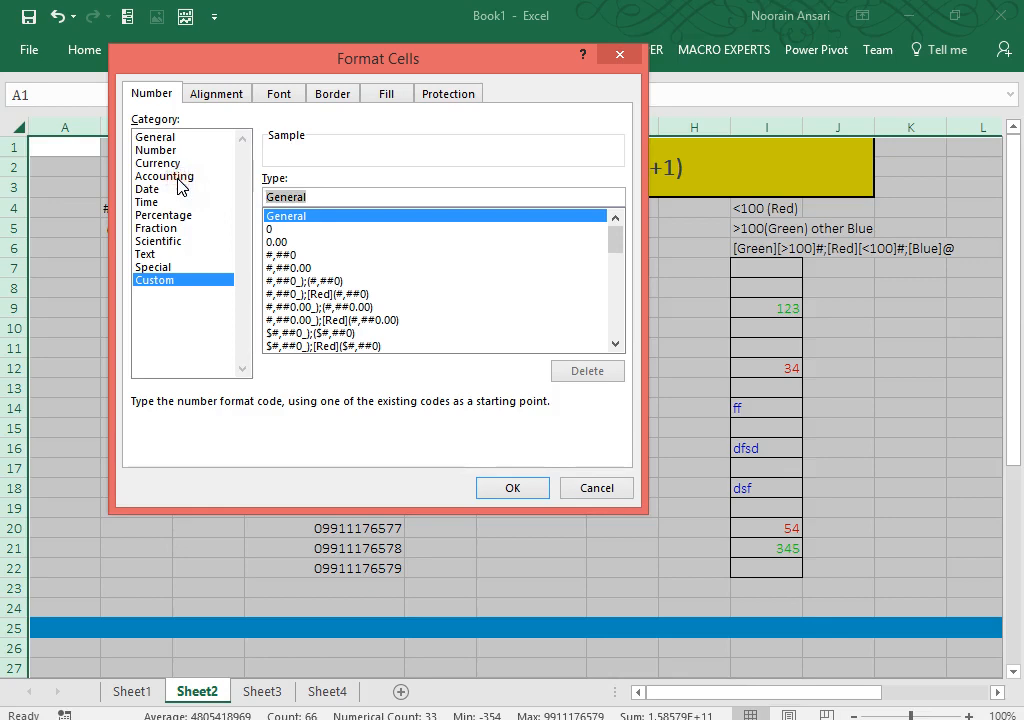
type(";")
left_click(481, 488)
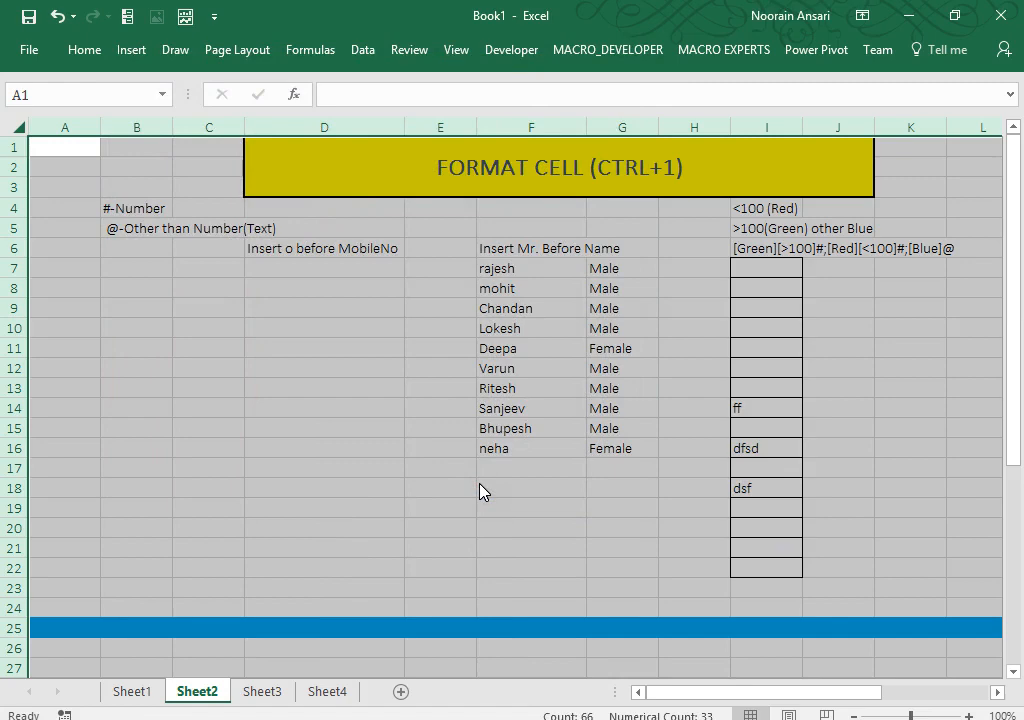
Step: Clear the sheet's custom format code so the cell contents reappear
key("ctrl+1")
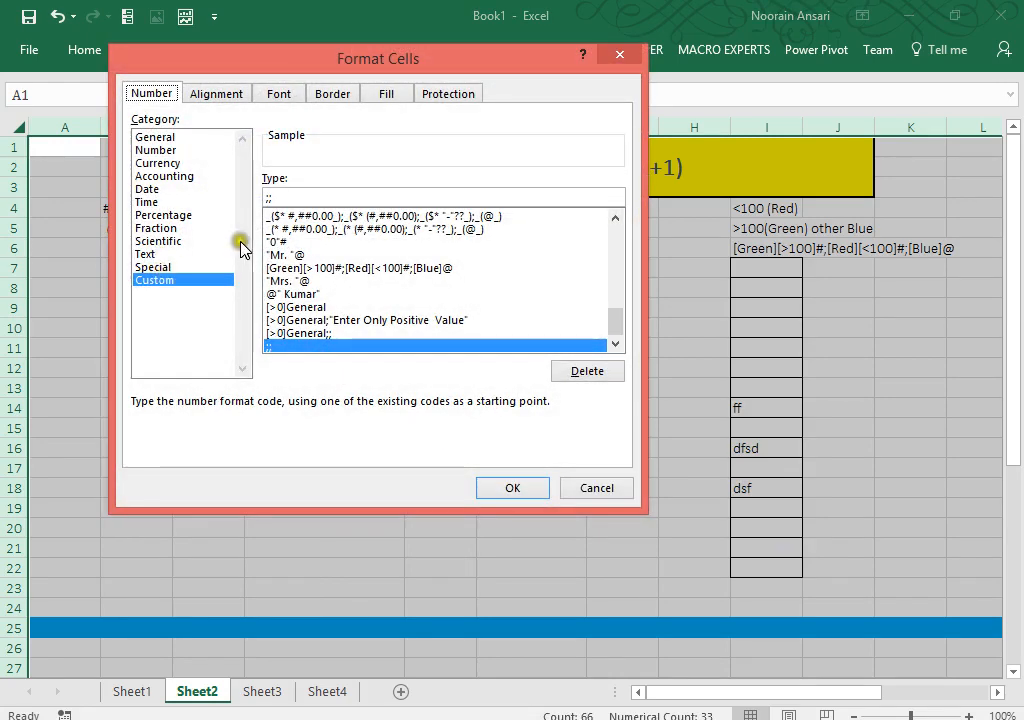
double_click(290, 197)
key("BackSpace")
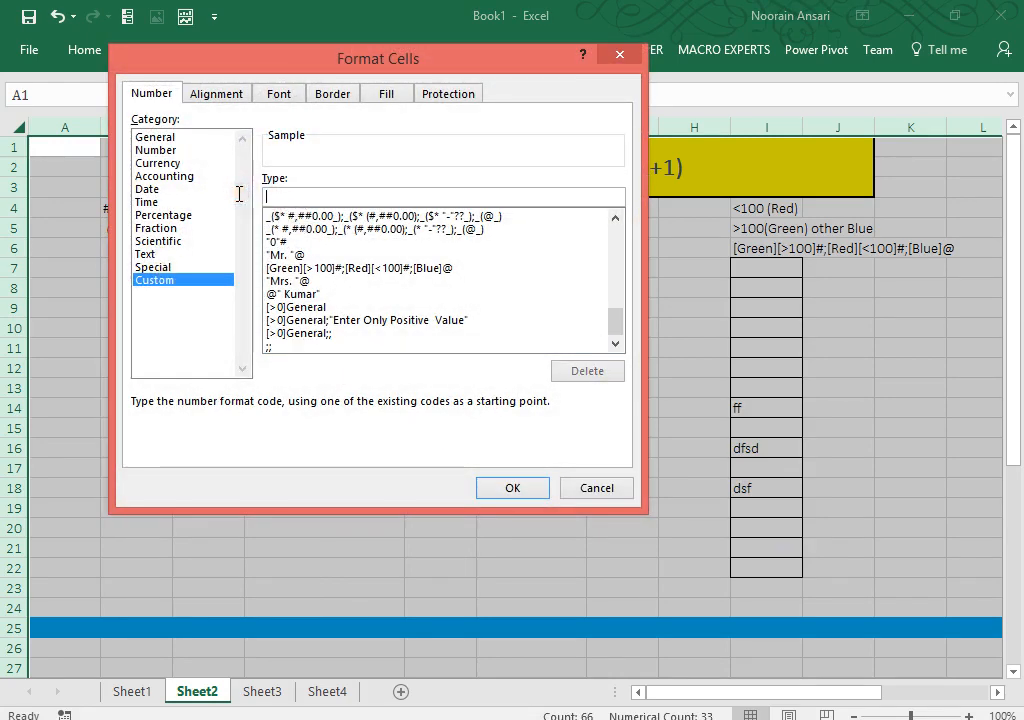
key("Return")
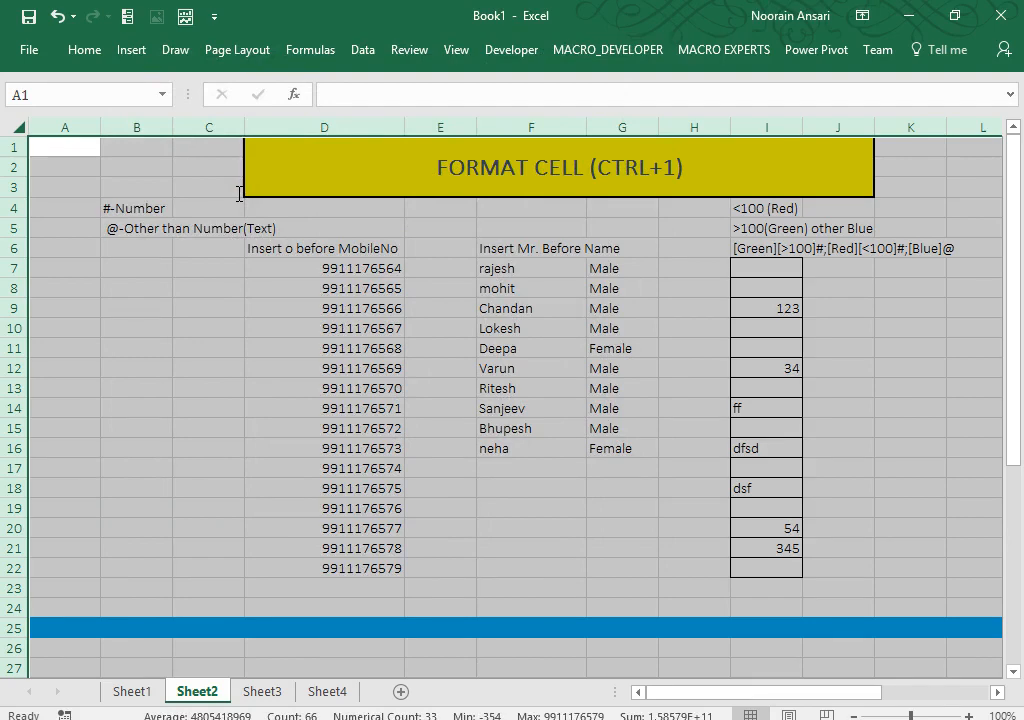
Step: Apply the ;;; custom format to hide all contents on Sheet2
key("ctrl+1")
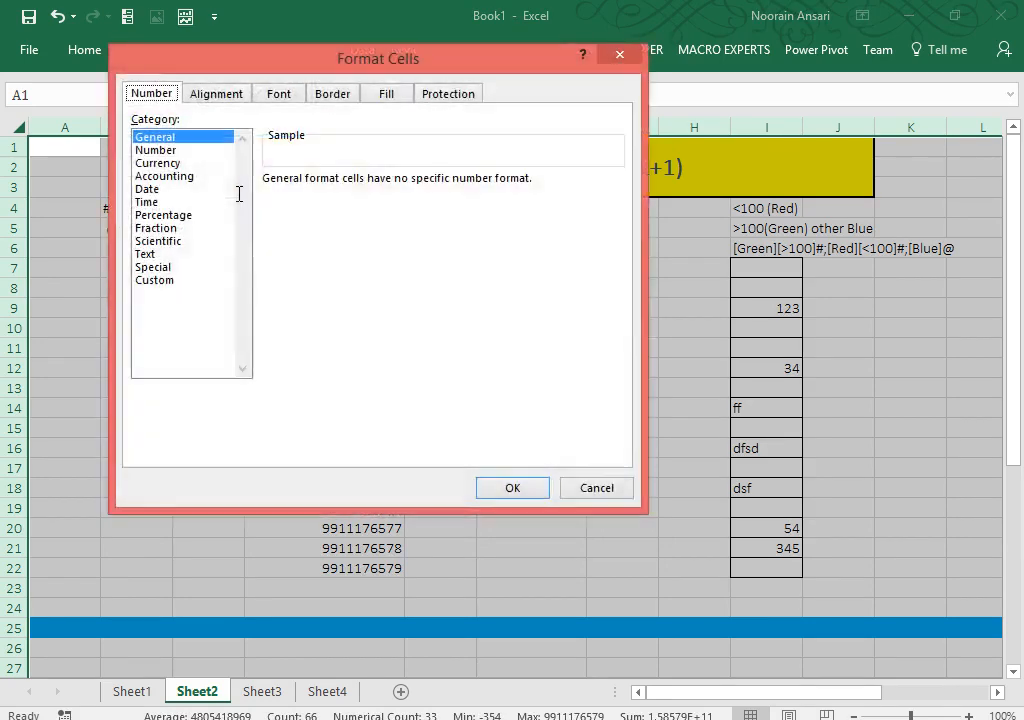
left_click(160, 280)
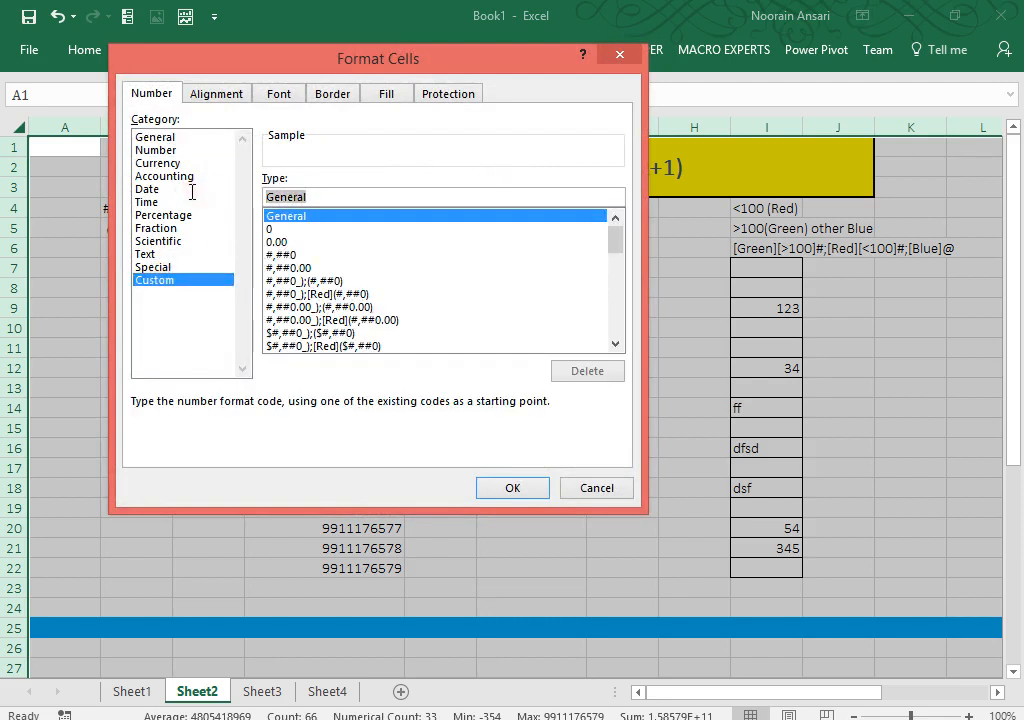
type(";;;")
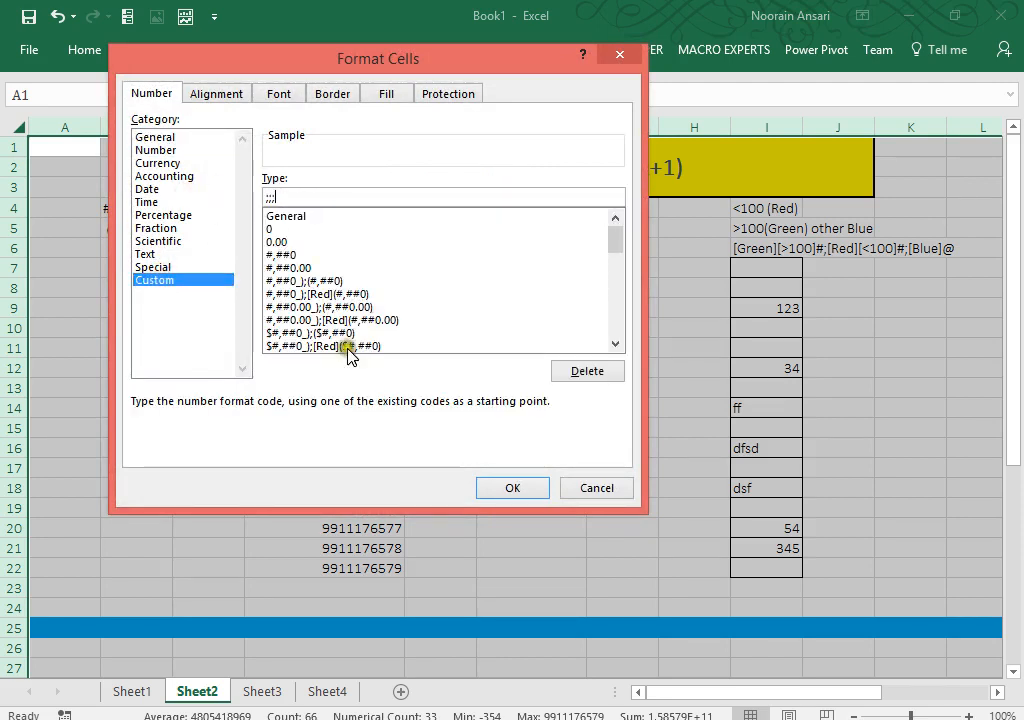
left_click(507, 488)
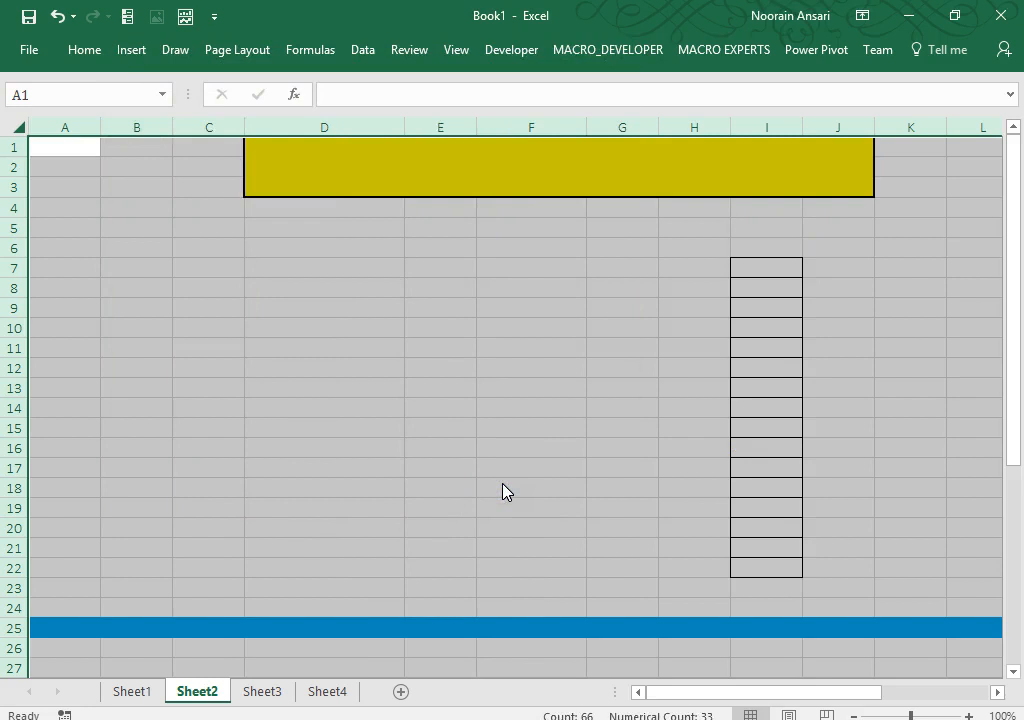
Step: Delete the ;;; format code again and deselect, restoring Sheet2's visible values
key("ctrl+1")
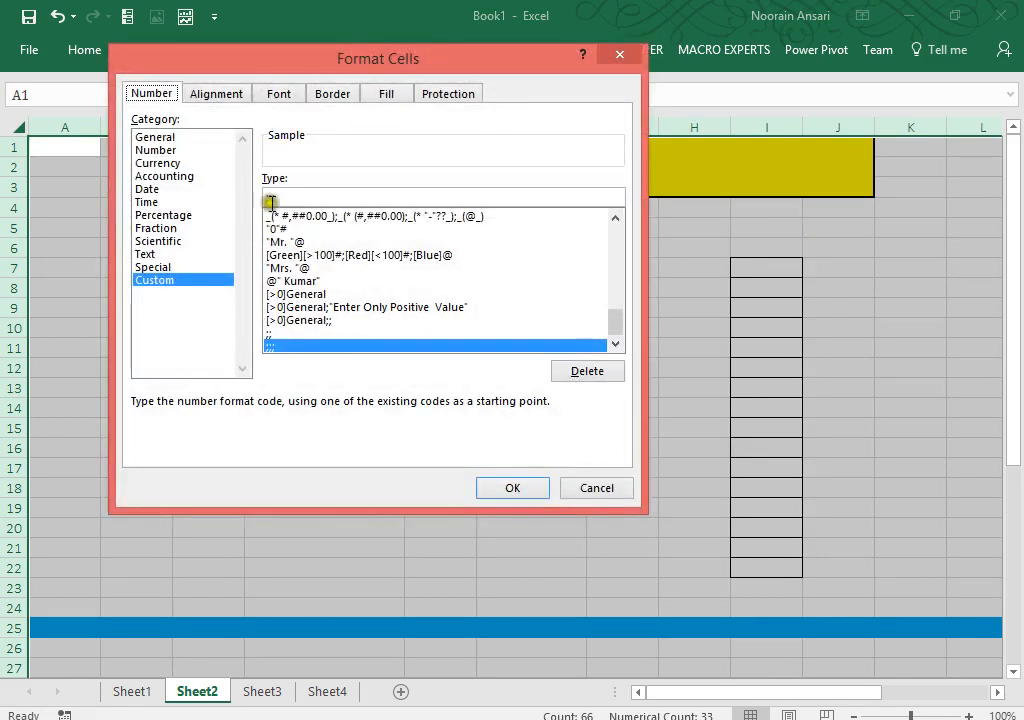
left_click_drag(270, 200, 233, 194)
key("BackSpace")
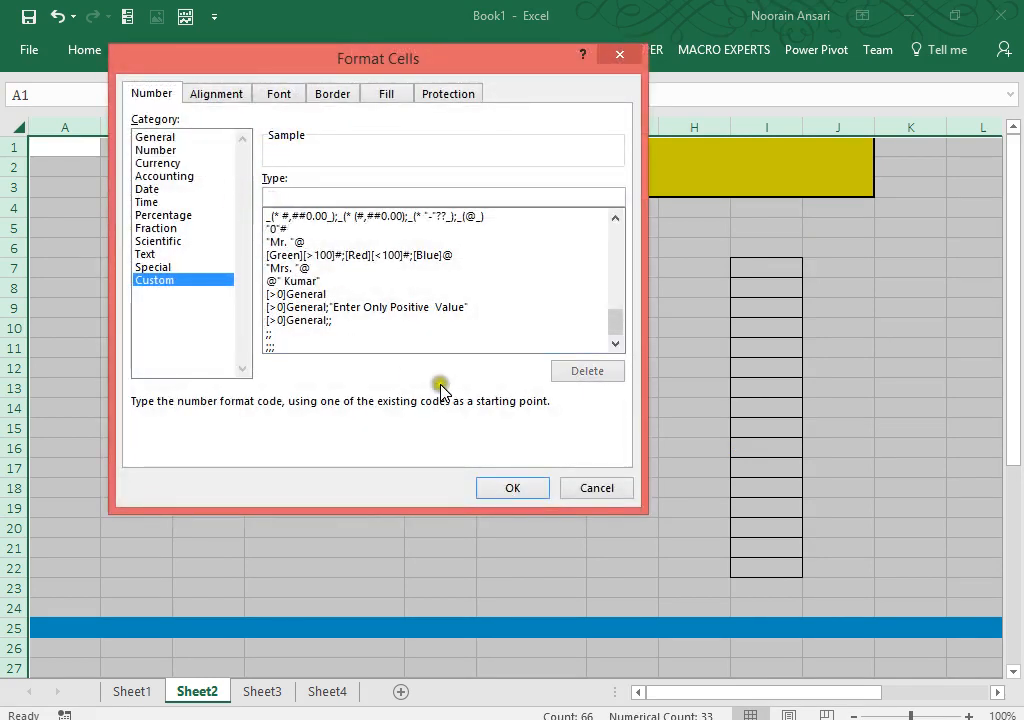
left_click(500, 488)
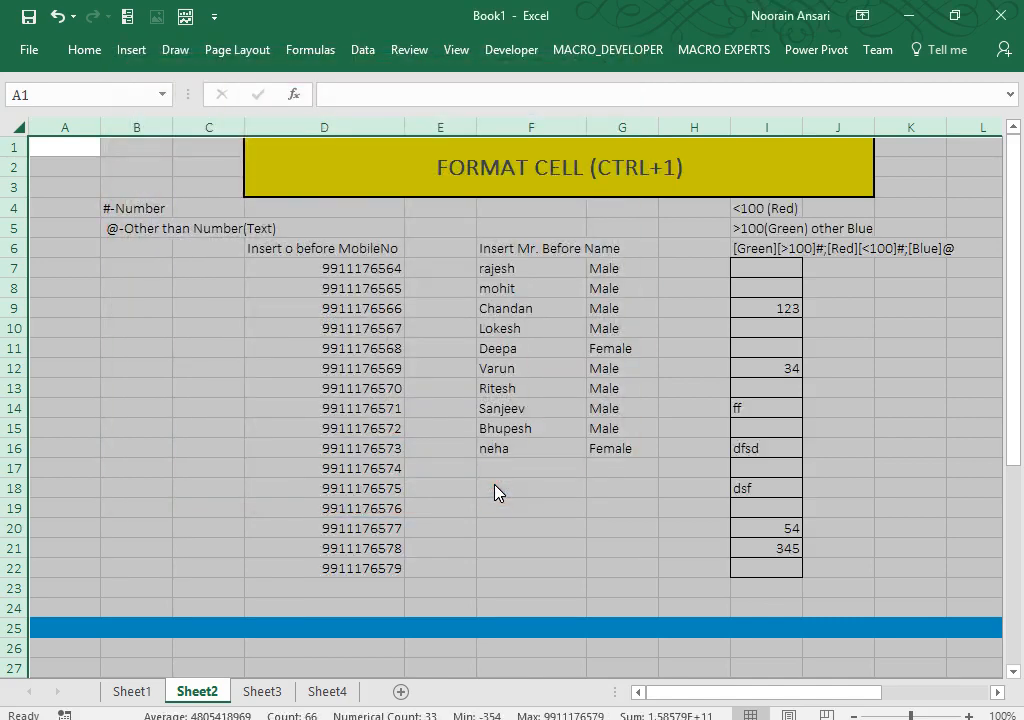
left_click(498, 490)
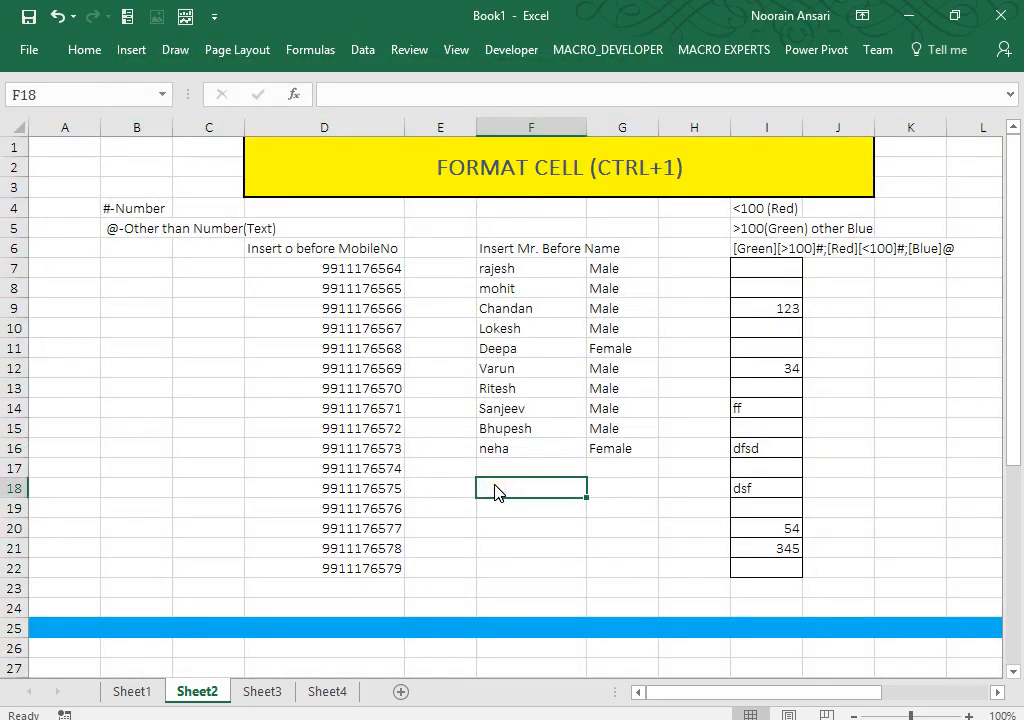
Step: On Sheet1, enter '; or ;;' in B8 and 'Number' in C8
left_click(140, 691)
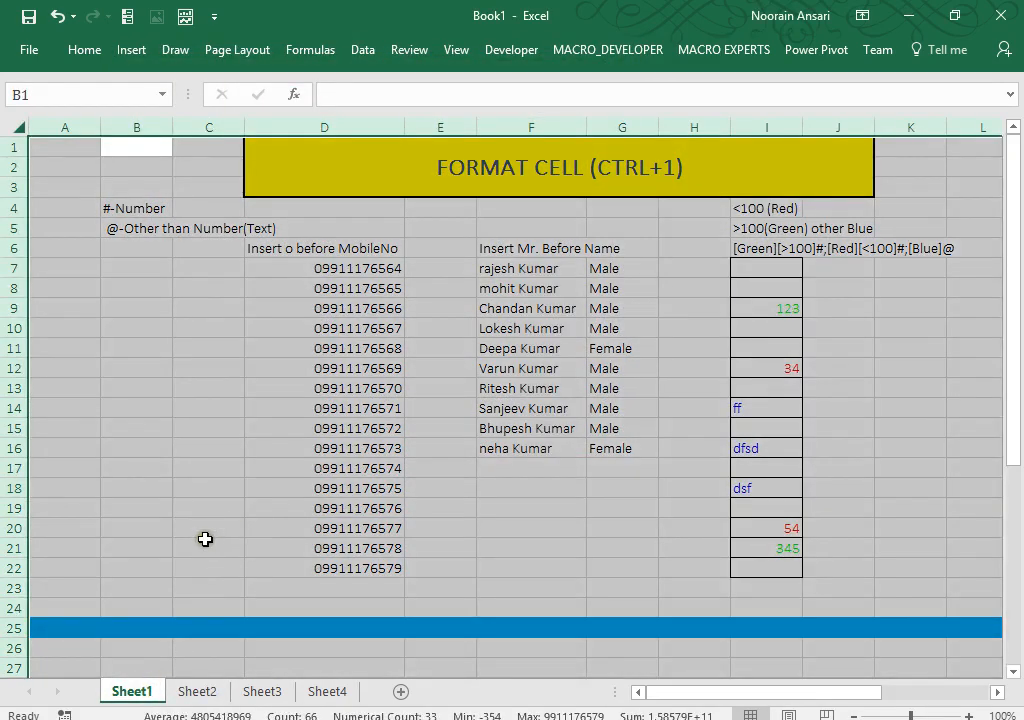
left_click(205, 539)
key("Down")
key("Up")
key("Up")
key("Up")
key("Up")
key("Up")
key("Up")
key("Up")
key("Up")
key("Up")
key("Up")
key("Up")
key("Up")
key("Up")
key("Up")
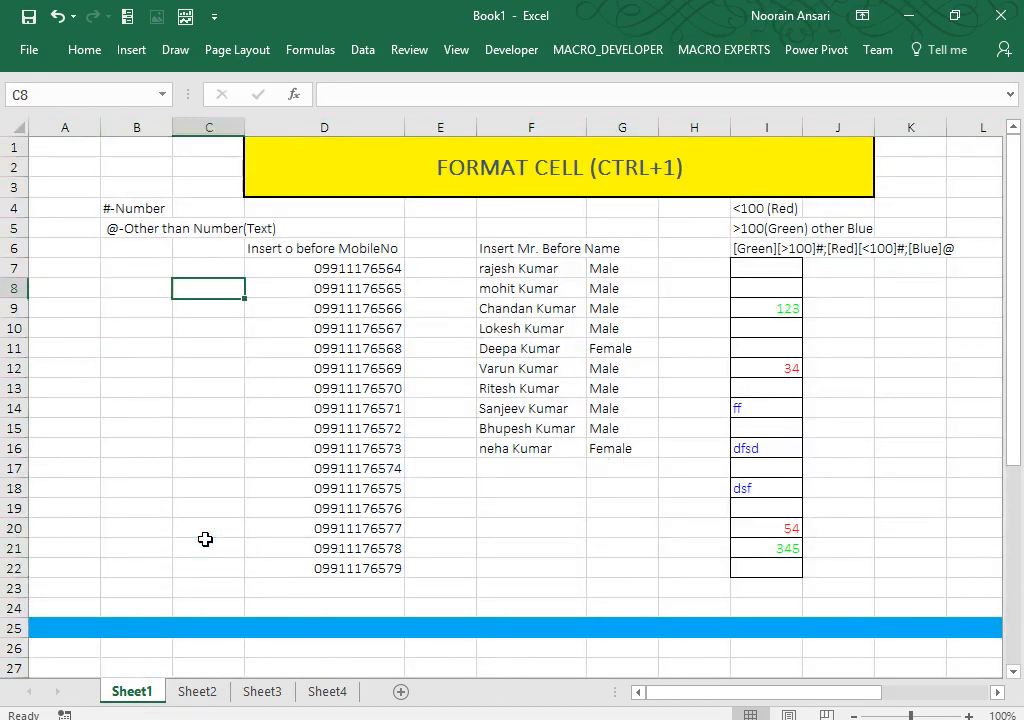
key("Left")
type("; or")
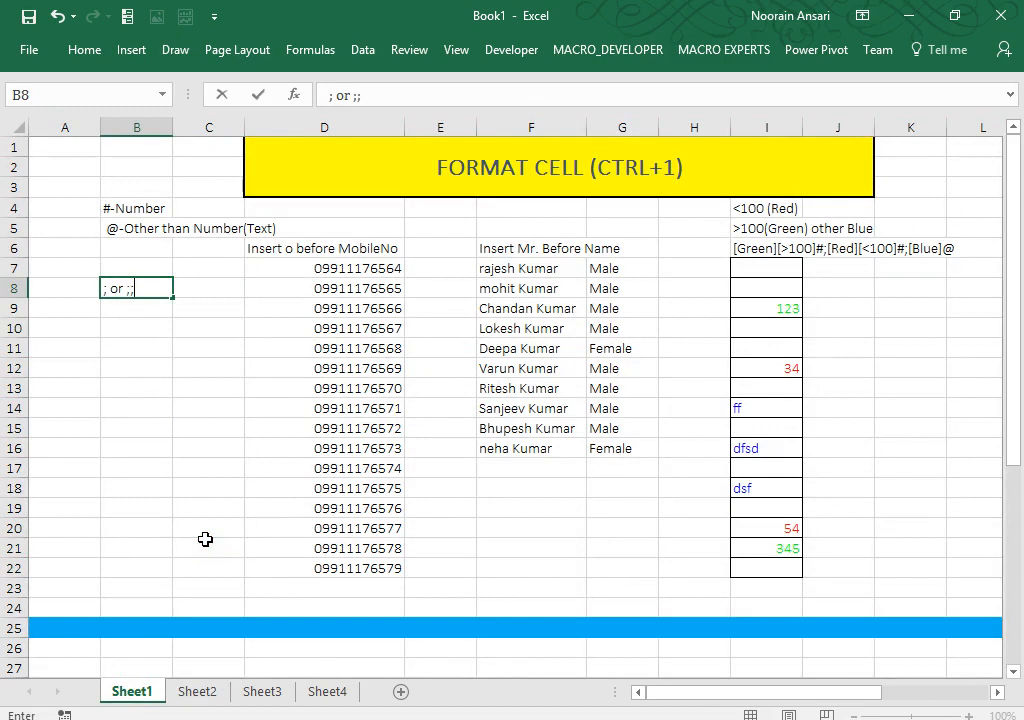
key("Tab")
type("Nm")
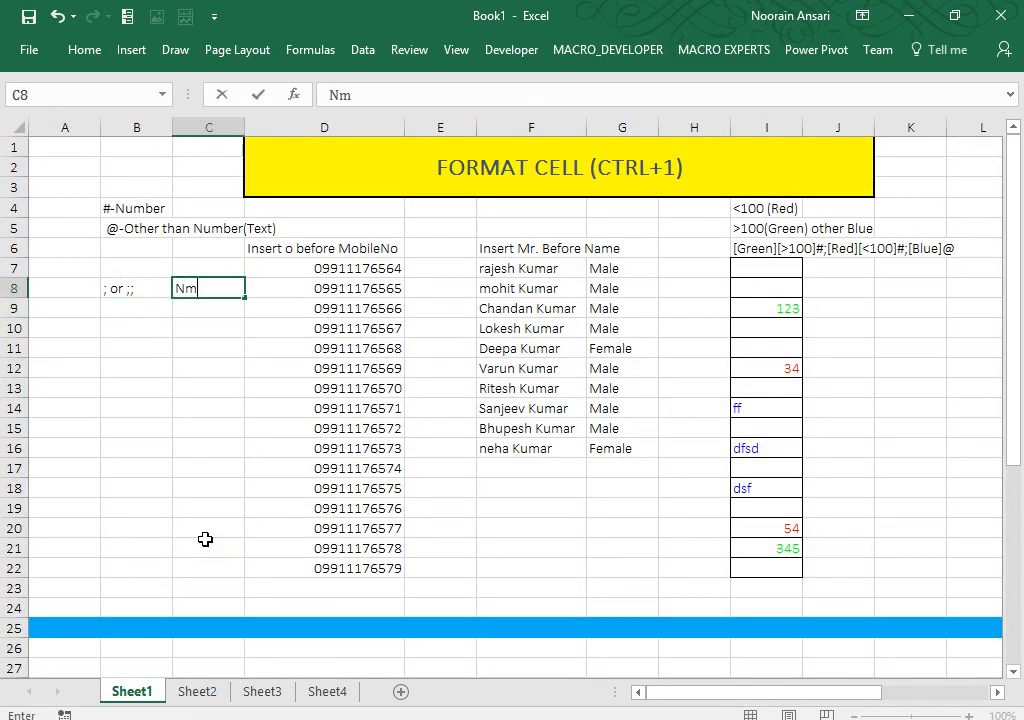
key("BackSpace")
type("umber")
key("Return")
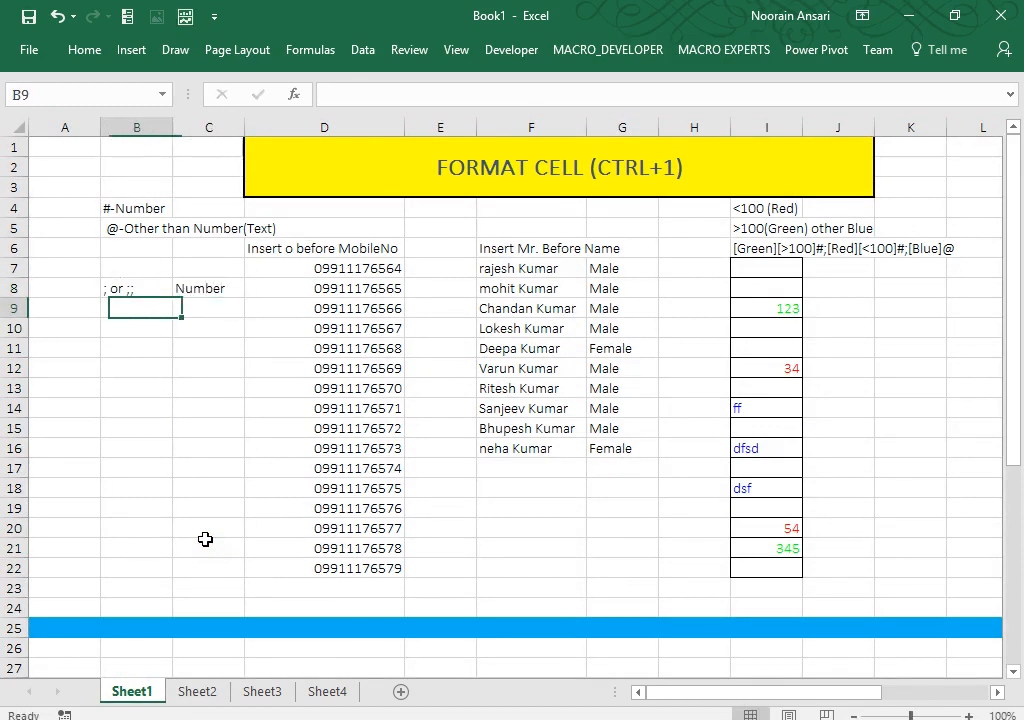
Step: Enter ';;;' in B9 and 'Number & text' in C9
type(";;;")
key("Tab")
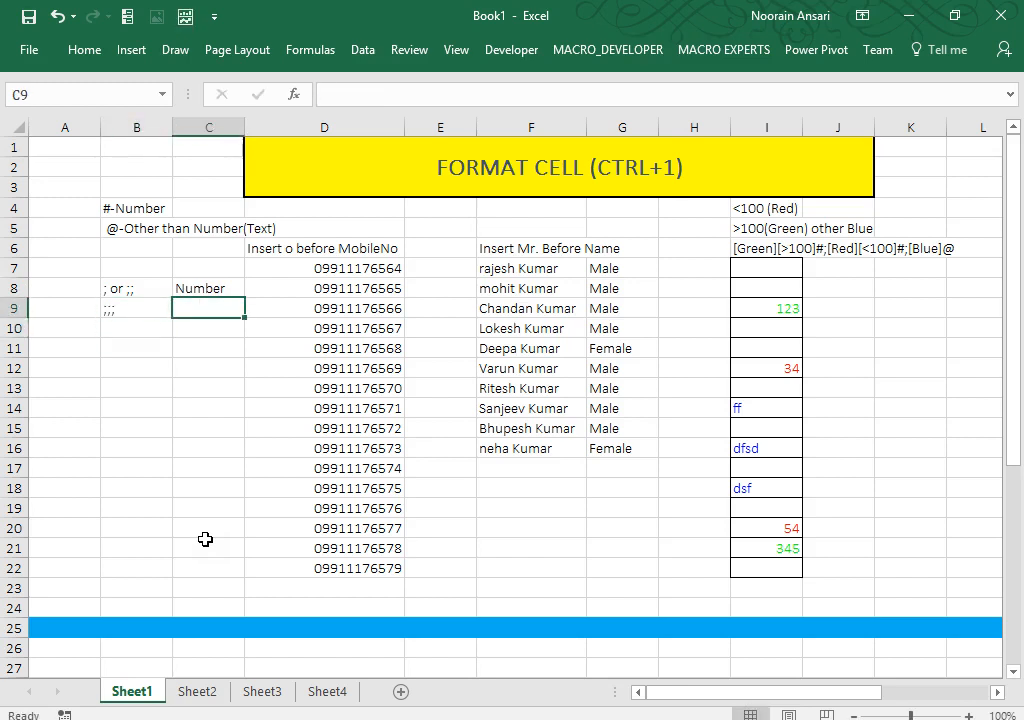
type("Numer &")
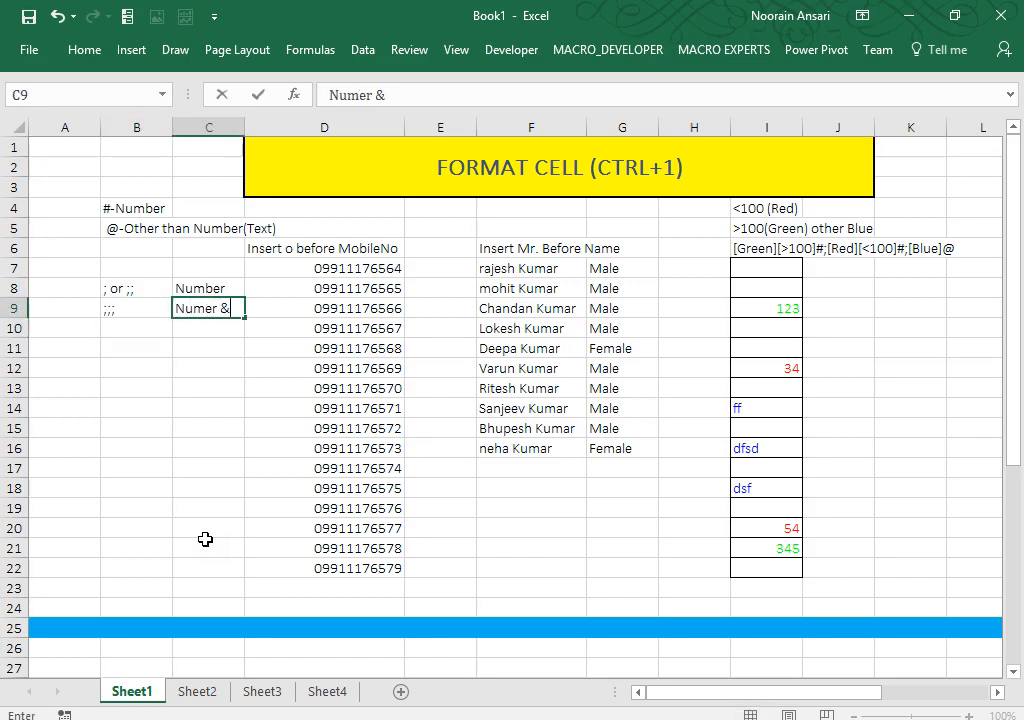
key("BackSpace")
key("BackSpace")
key("BackSpace")
key("BackSpace")
type("ber & text")
Step: Commit the C9 note and enter =RANDBETWEEN(-20,100) in D30
key("Return")
key("Down")
key("Down")
key("Down")
key("Down")
key("Down")
key("Down")
key("Down")
key("Down")
key("Down")
key("Down")
key("Down")
key("Down")
key("Down")
key("Down")
key("Down")
key("Down")
key("Down")
key("Down")
key("Down")
key("Down")
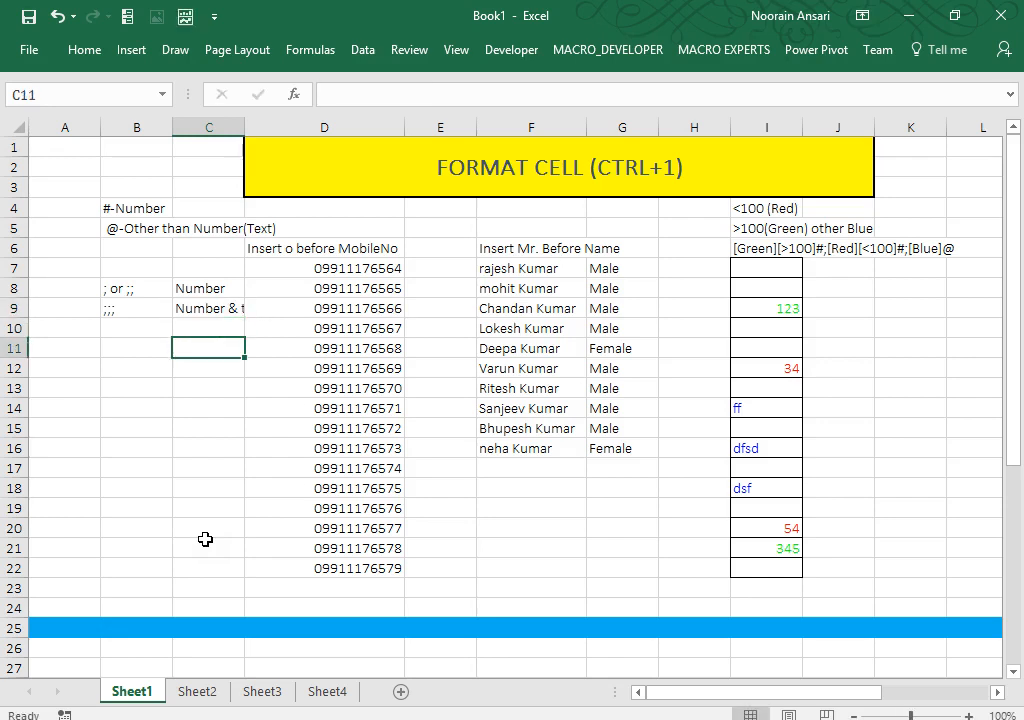
key("Up")
key("Up")
key("Up")
key("Up")
key("Up")
key("Up")
key("Up")
key("Up")
key("Up")
key("Up")
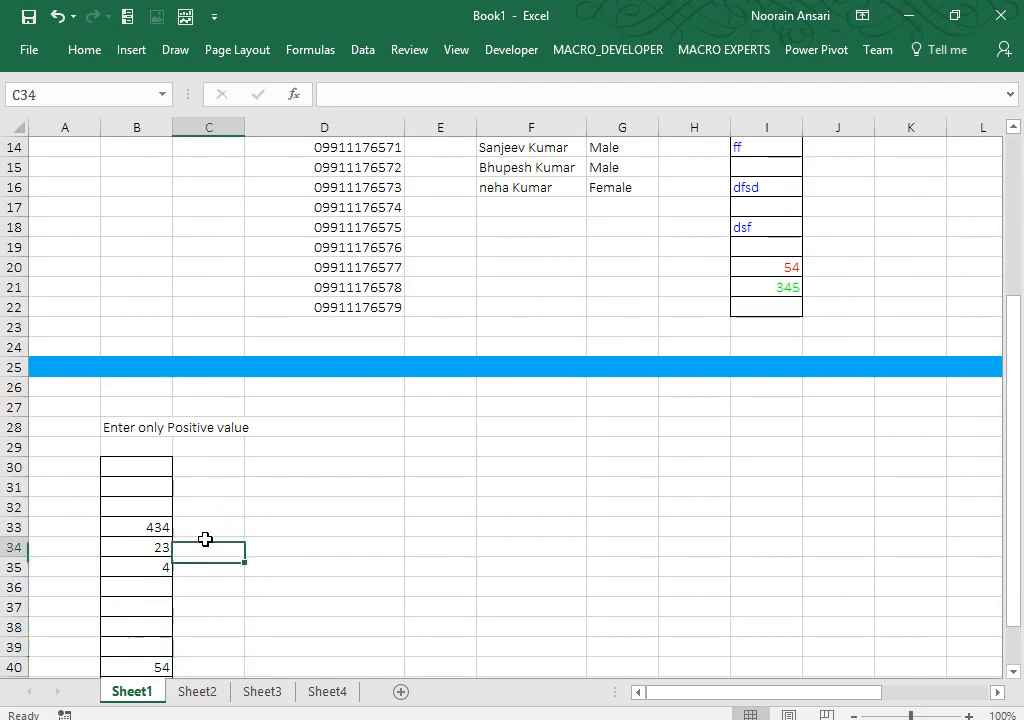
key("Right")
key("Right")
key("Down")
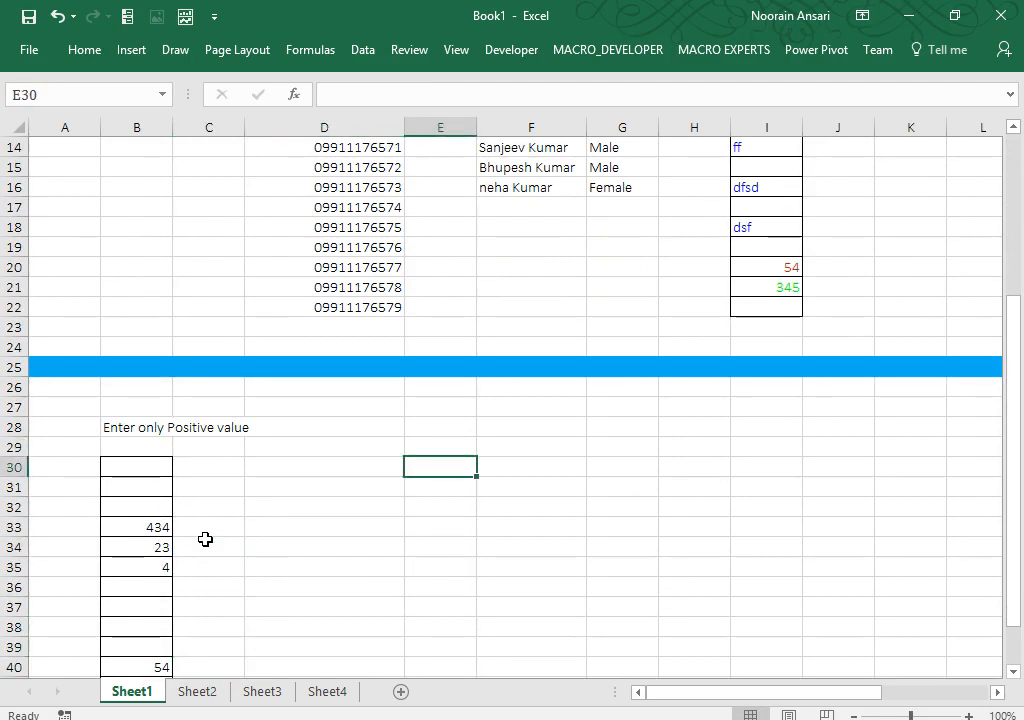
key("Left")
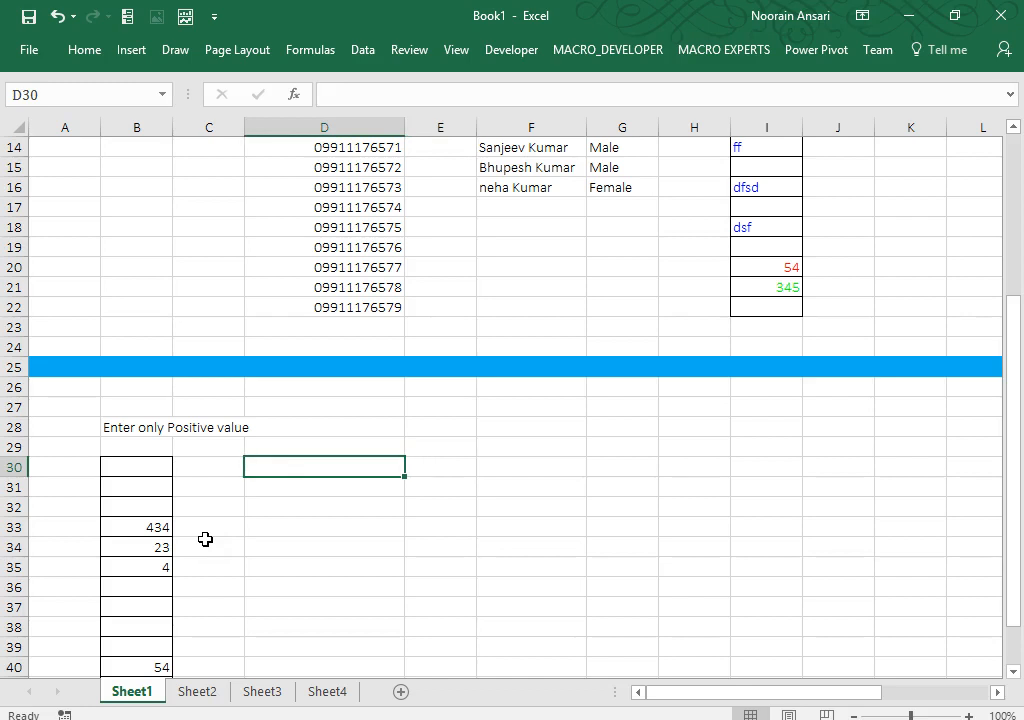
type("=rand")
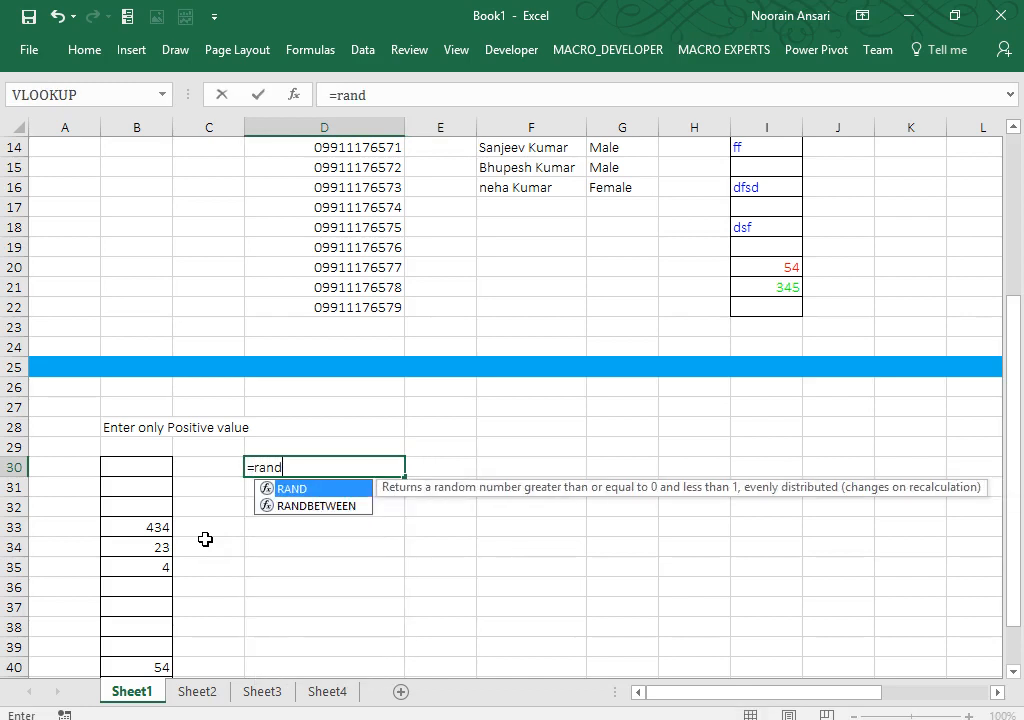
key("Down")
key("Tab")
type("1,1")
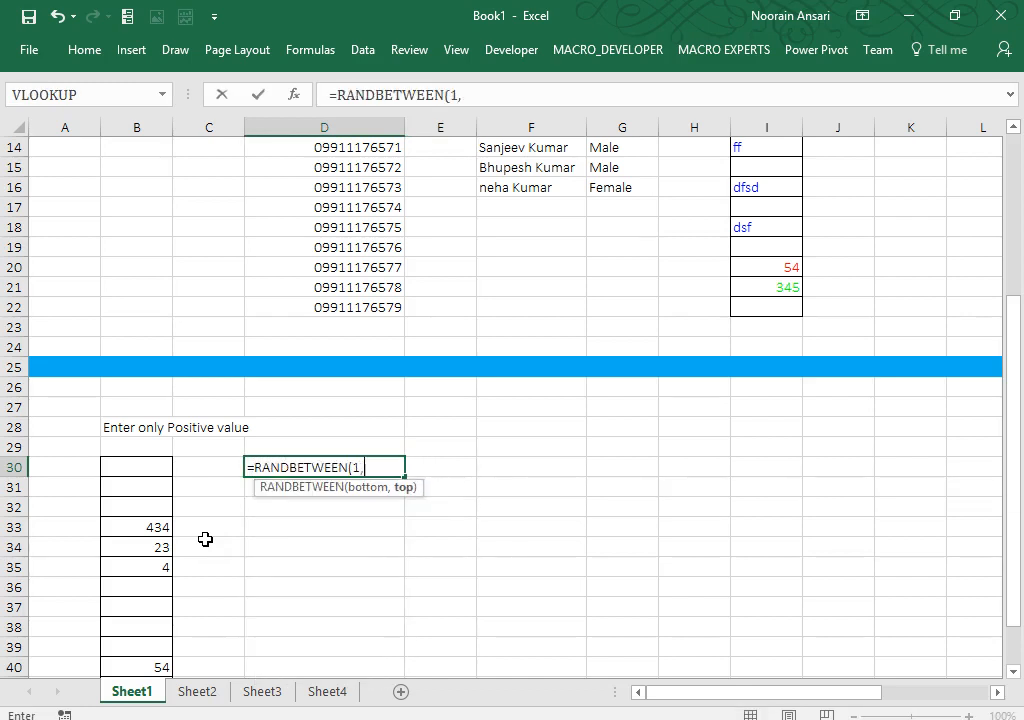
key("BackSpace")
key("BackSpace")
key("BackSpace")
type("-")
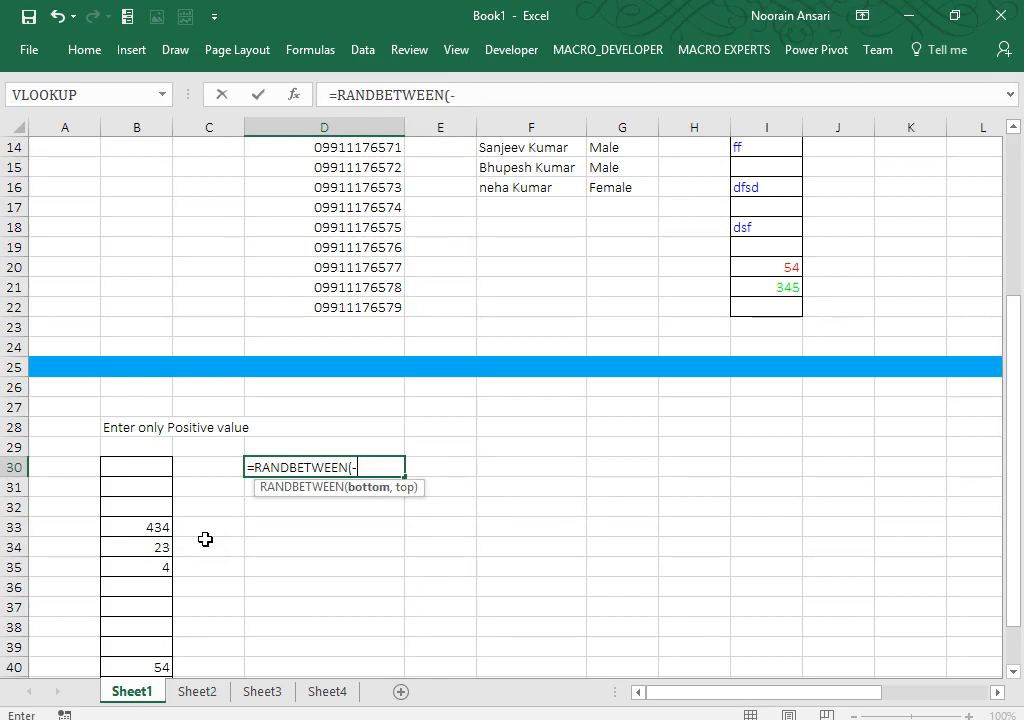
type("20,100)")
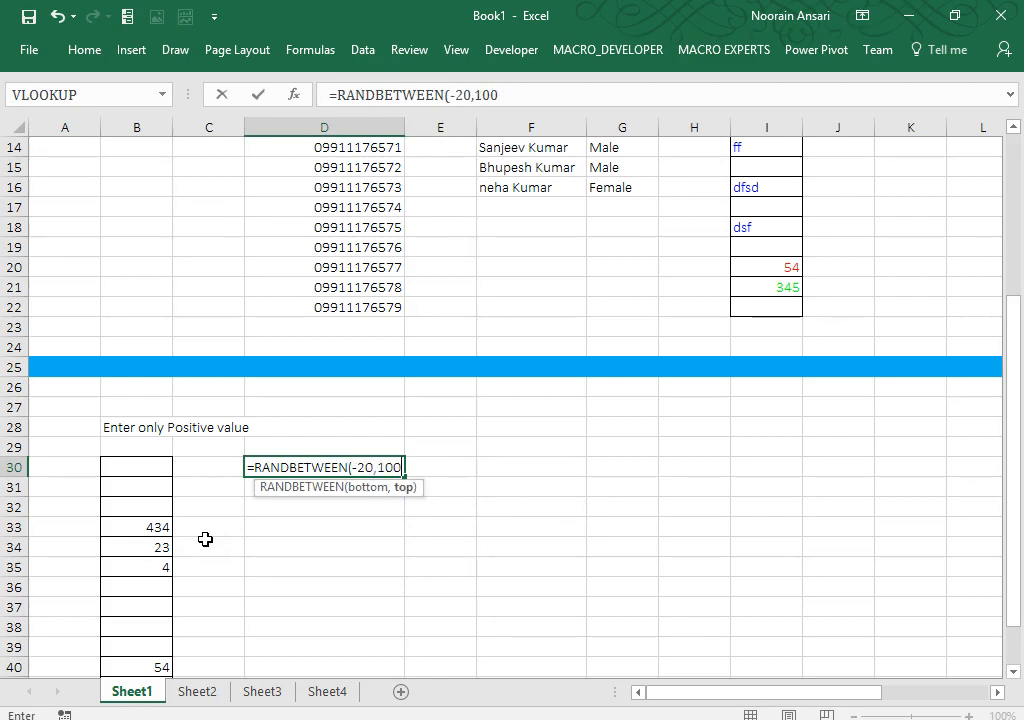
key("ctrl+Return")
Step: Fill the RANDBETWEEN formula down to D43 and across to column J
key("shift+Down")
key("shift+Down")
key("shift+Down")
key("shift+Down")
key("shift+Down")
key("shift+Down")
key("shift+Down")
key("shift+Down")
key("shift+Down")
key("shift+Down")
key("shift+Down")
key("shift+Down")
key("shift+Down")
key("shift+Down")
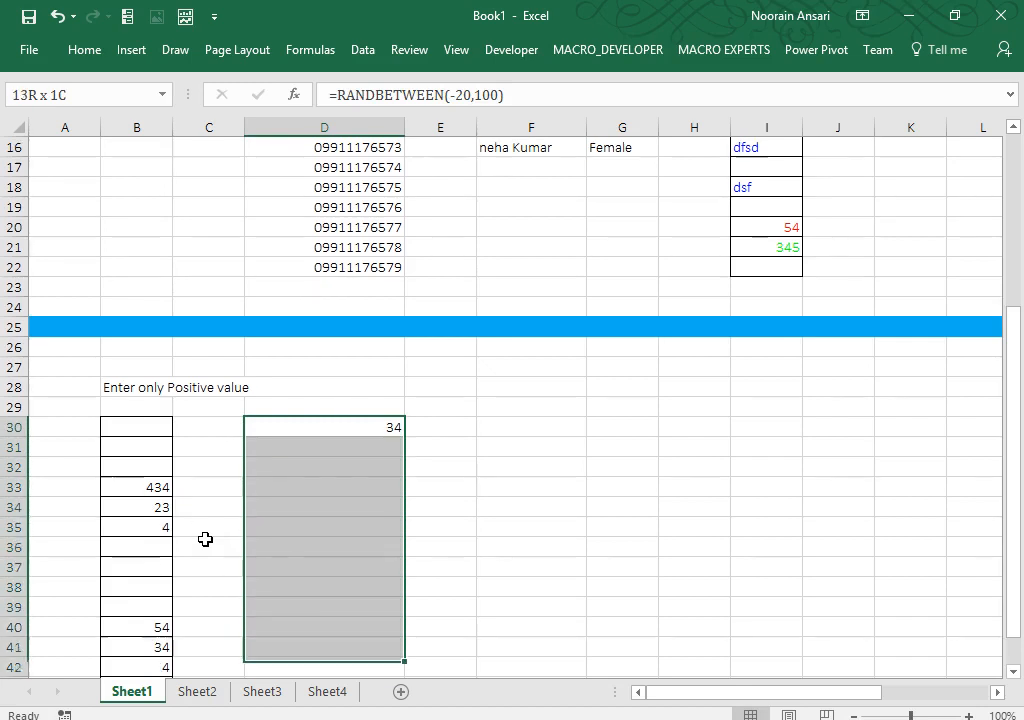
key("shift+Up")
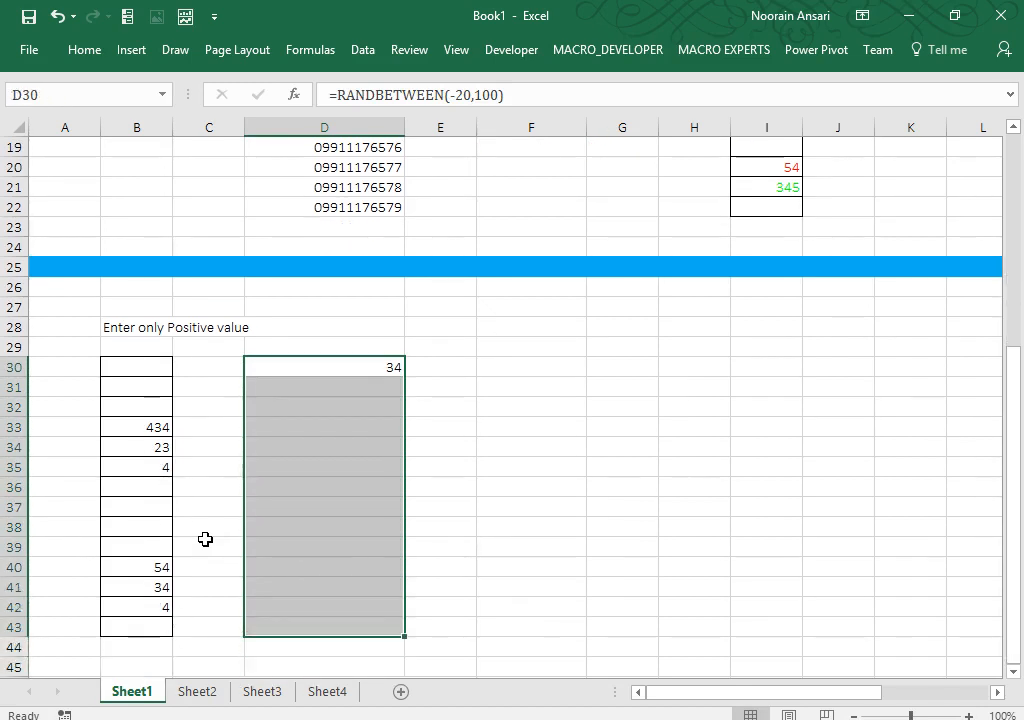
key("ctrl+d")
key("shift+Right")
key("shift+Right")
key("shift+Right")
key("shift+Right")
key("shift+Right")
key("shift+Right")
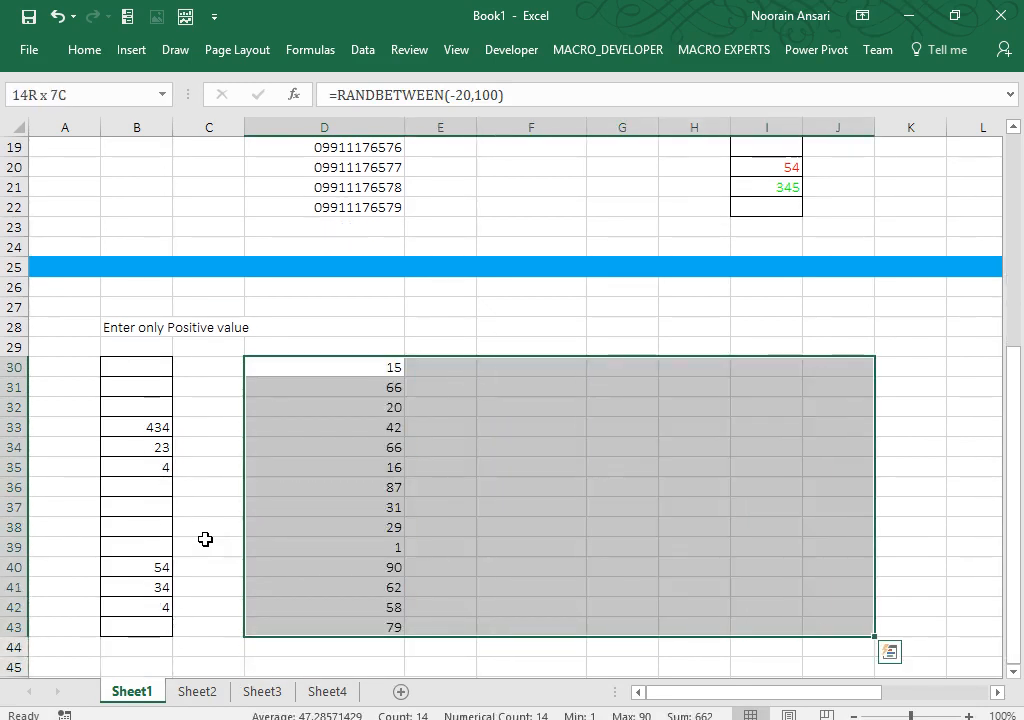
key("ctrl+r")
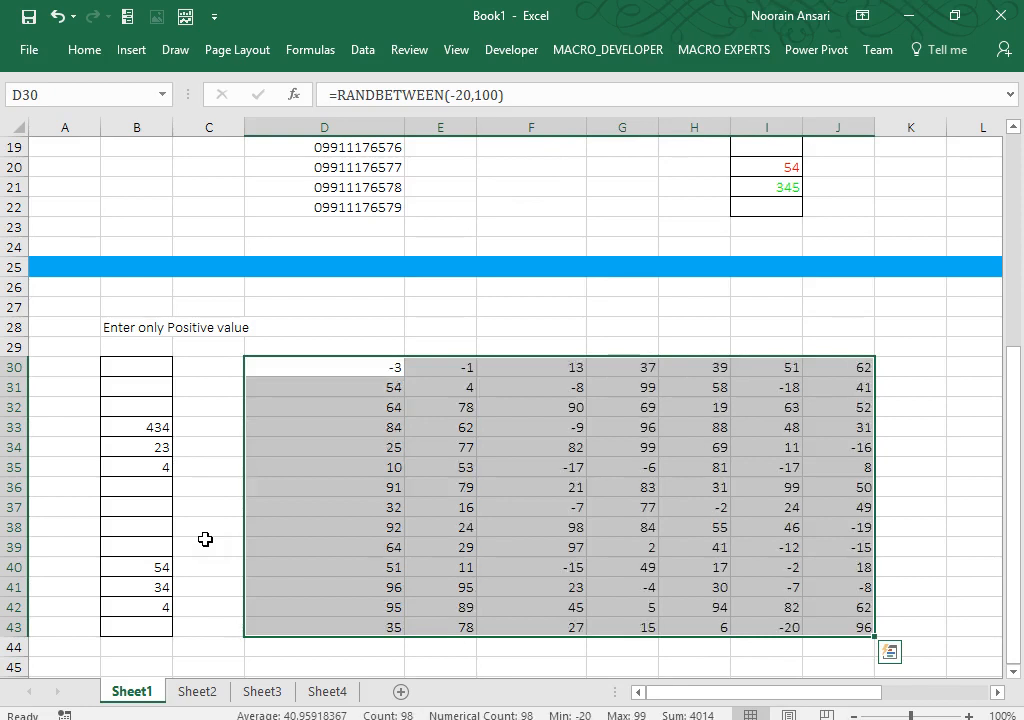
key("Up")
key("Down")
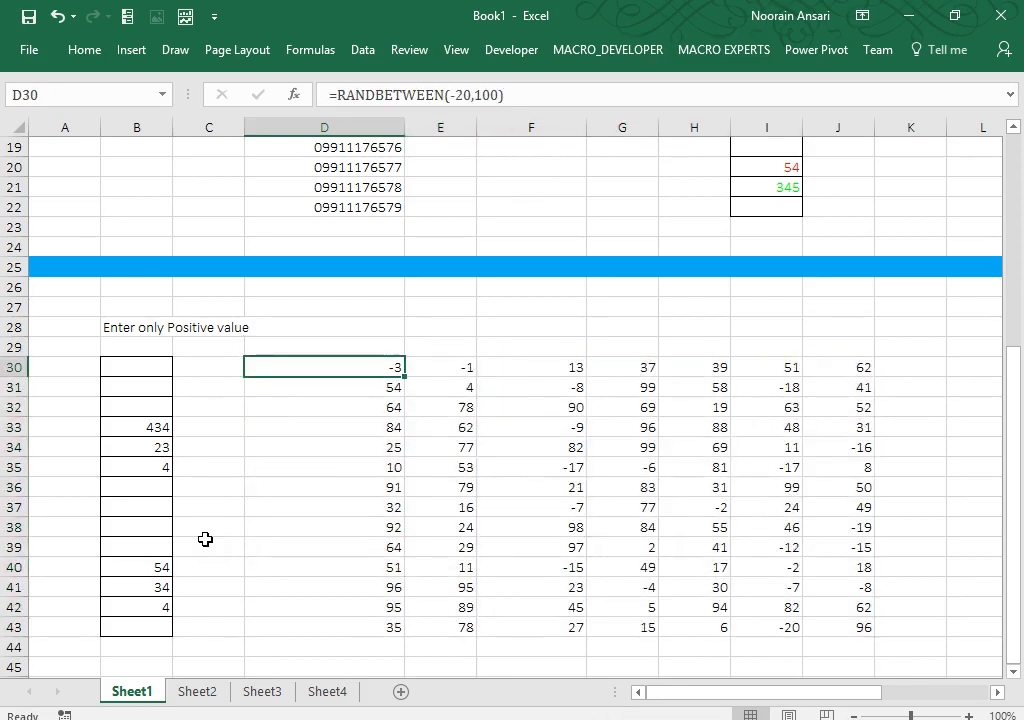
Step: Recalculate the random numbers and copy the D30:J43 block
key("Return")
key("Up")
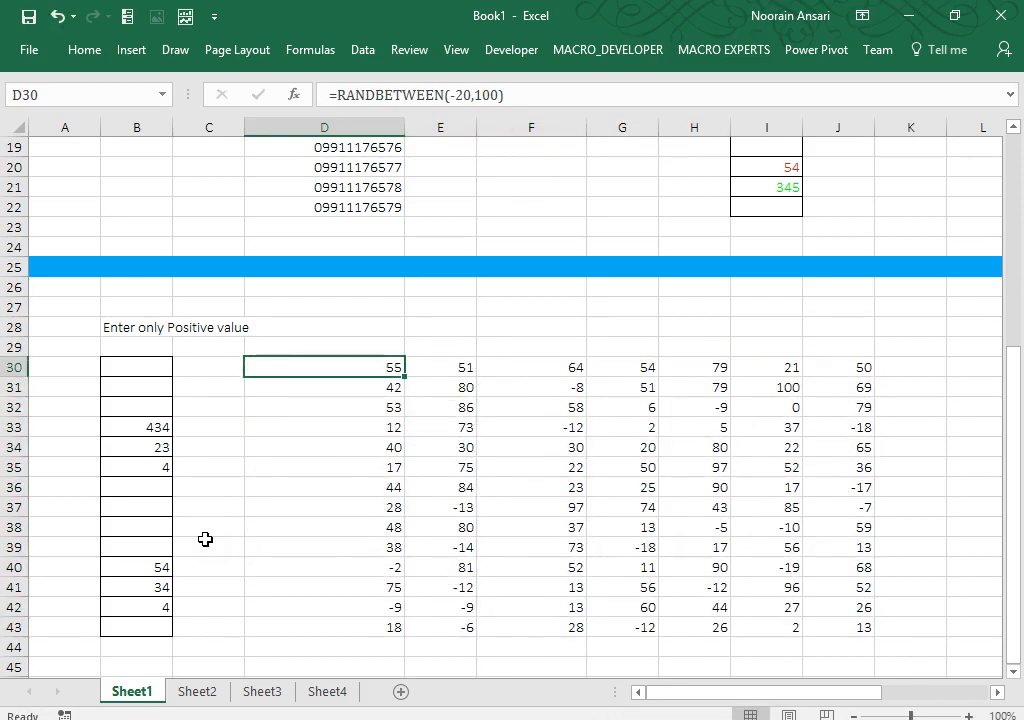
key("Down")
key("Up")
key("ctrl+a")
key("ctrl+c")
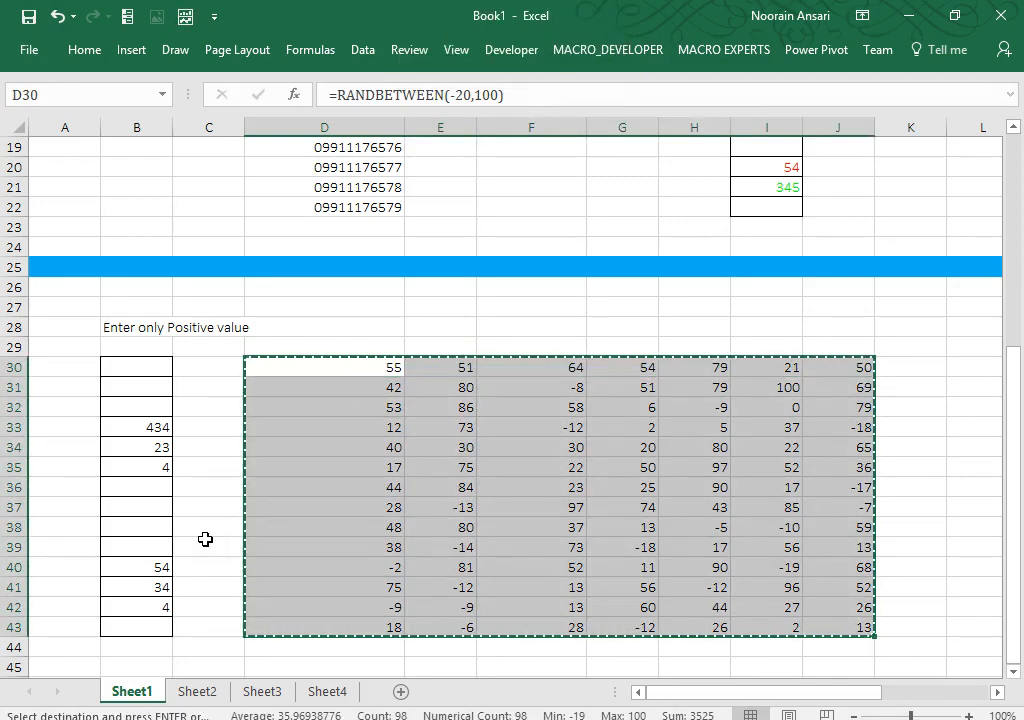
Step: Paste the copied random numbers back over D30:J43 as values only
key("ctrl+alt+v")
key("v")
key("Return")
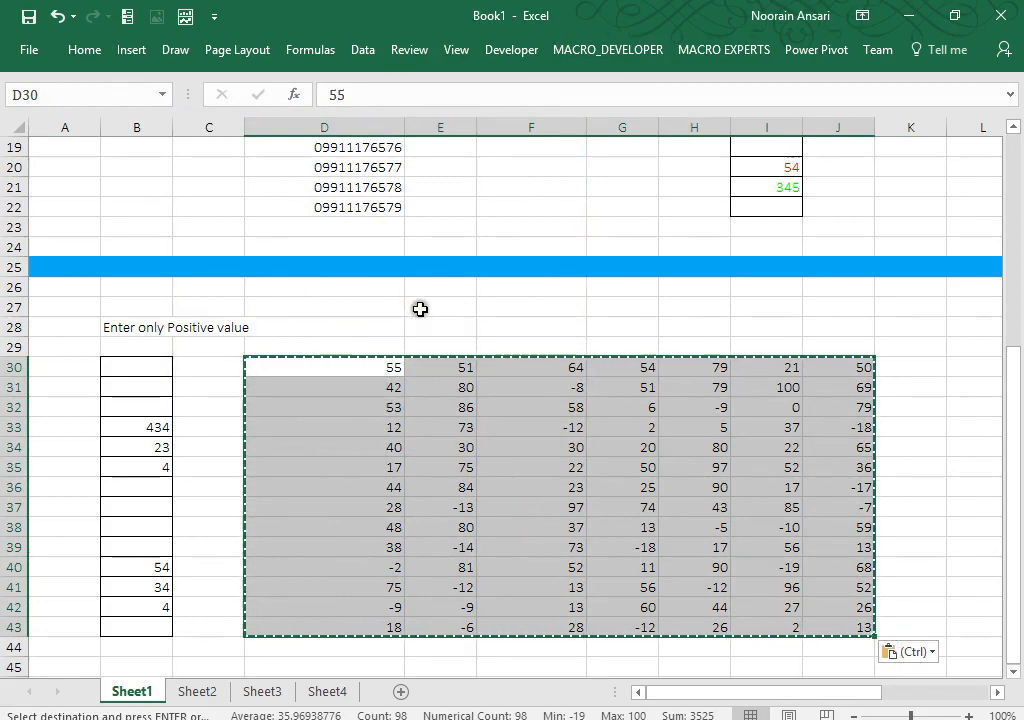
Step: Merge and centre E27:H27 into a single heading cell
left_click_drag(420, 309, 717, 307)
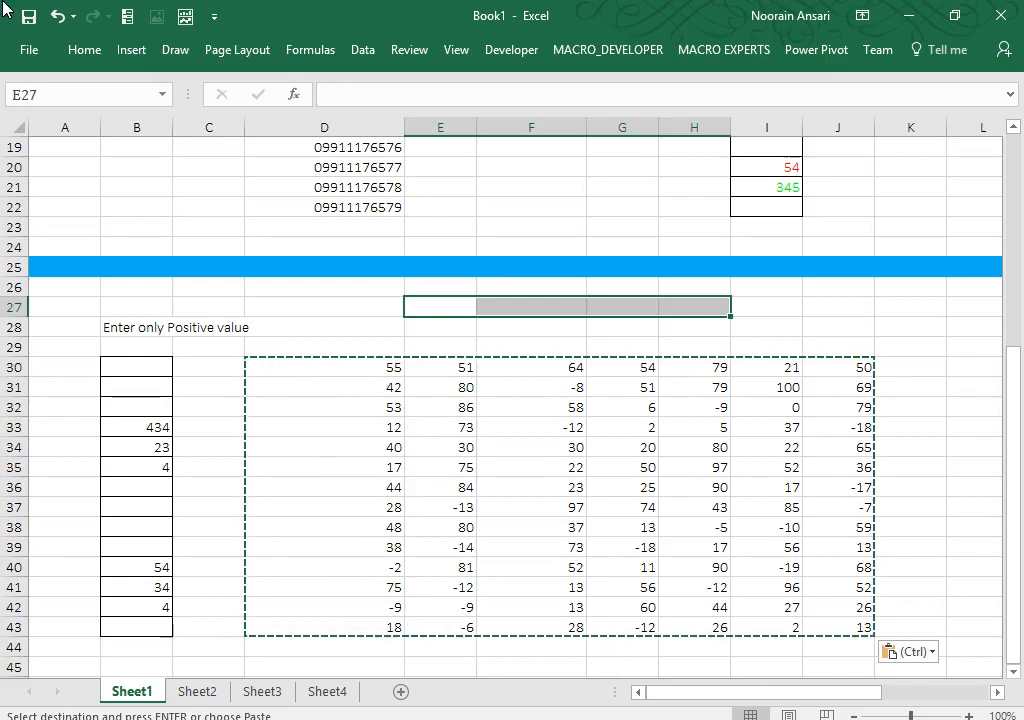
left_click(78, 48)
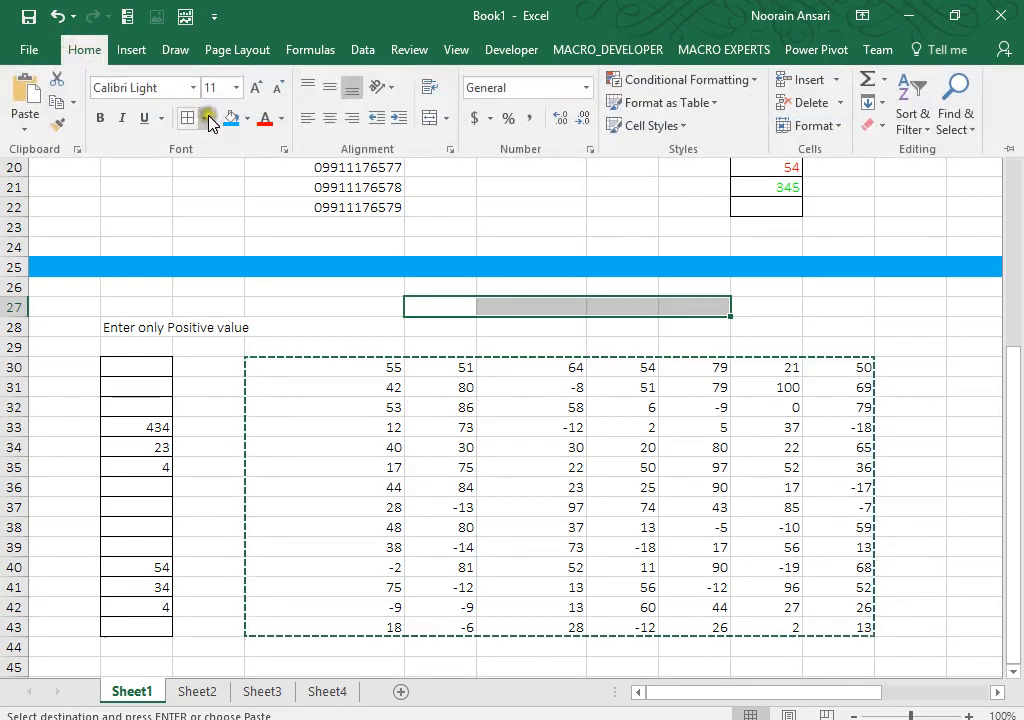
left_click(428, 120)
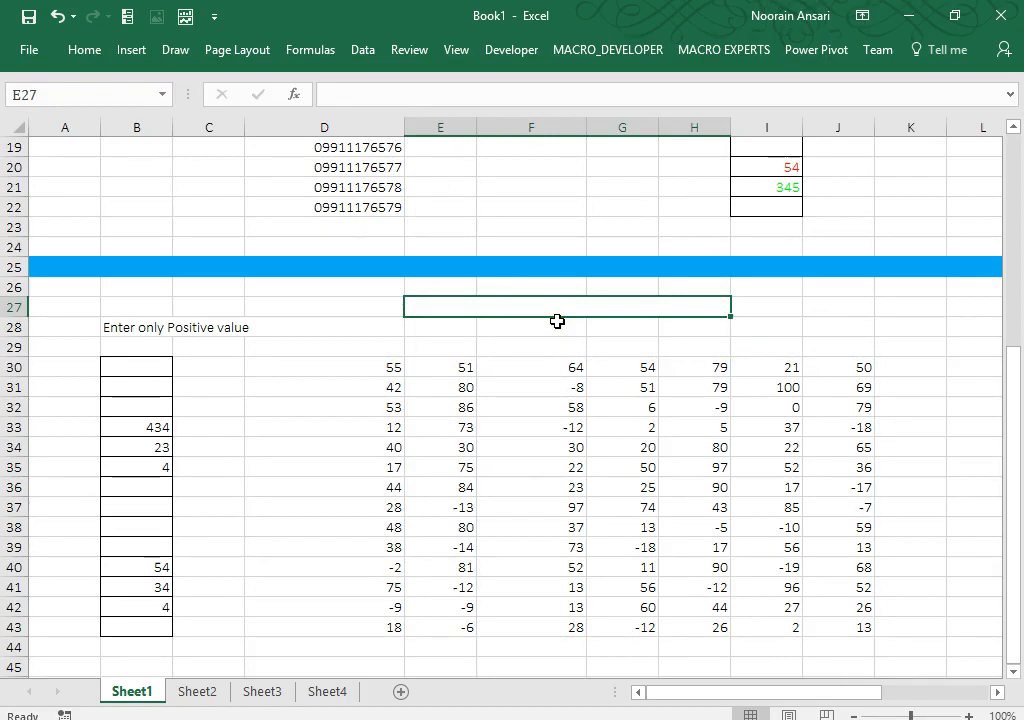
Step: Type 'negative value should be in brack with red color' into merged cell E27
type("net")
key("BackSpace")
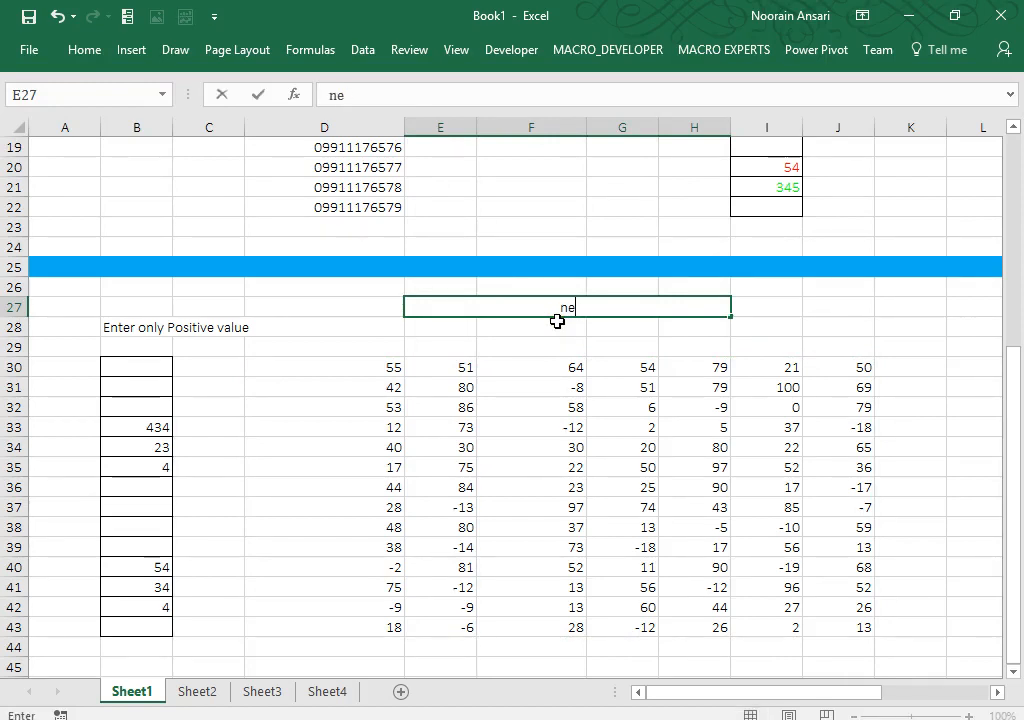
type("gatv")
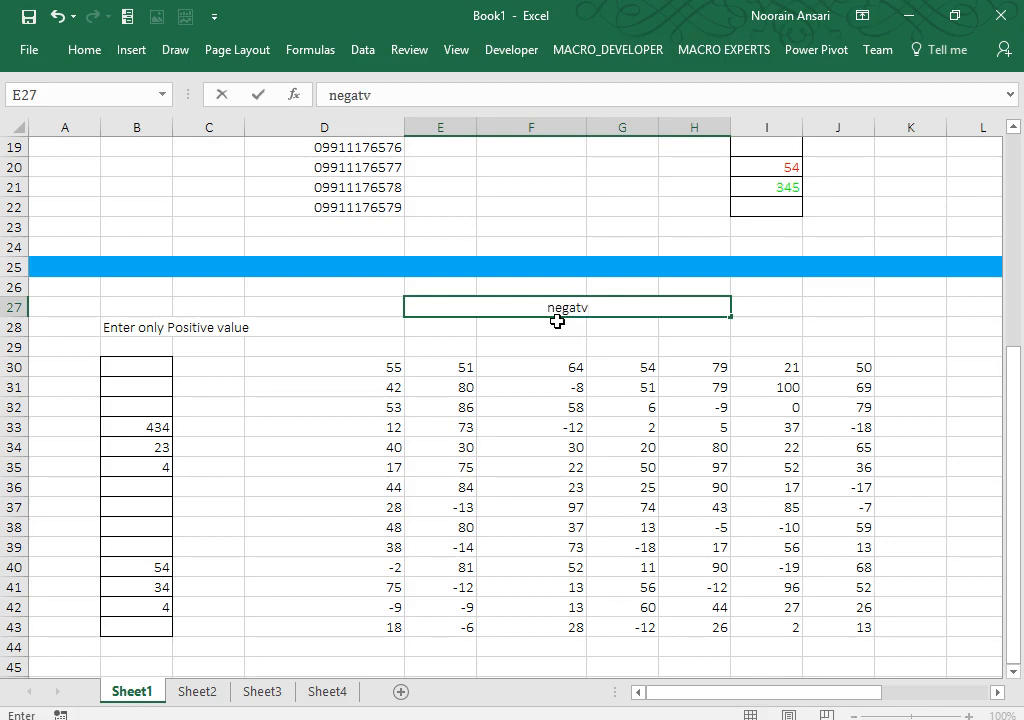
key("BackSpace")
key("BackSpace")
type("tive value should be in ")
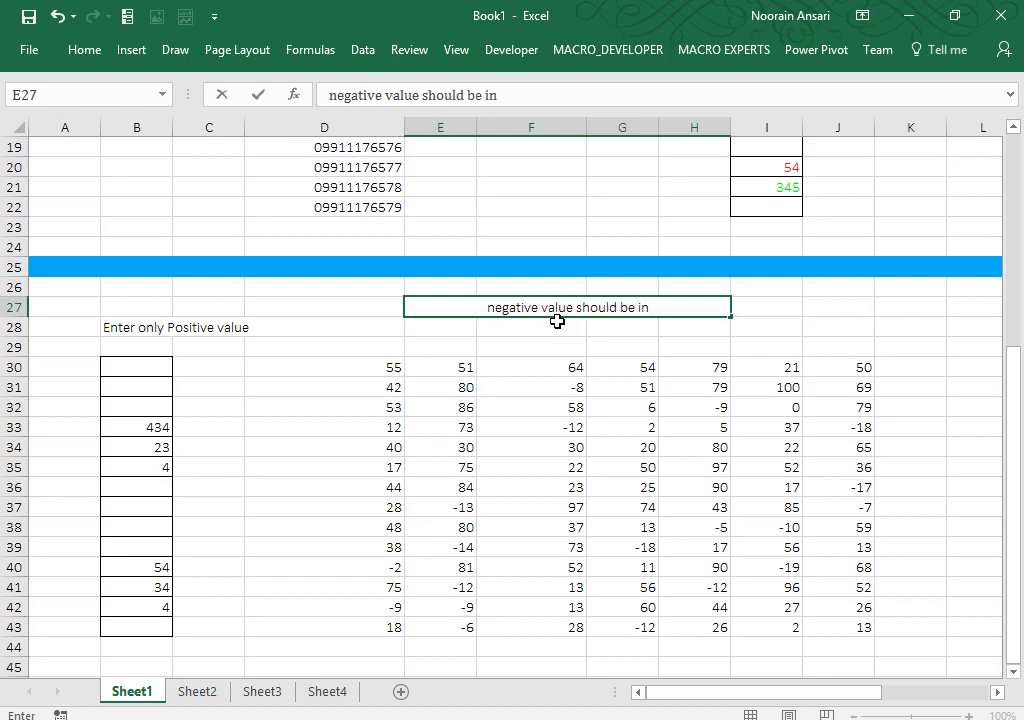
type("bra")
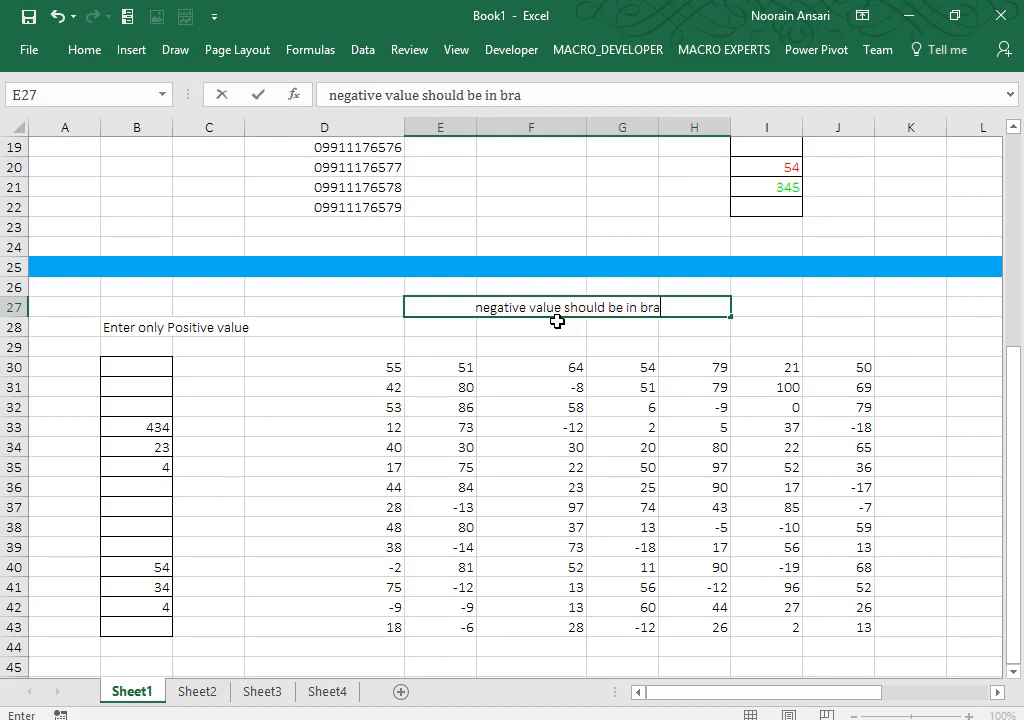
type("ck with r")
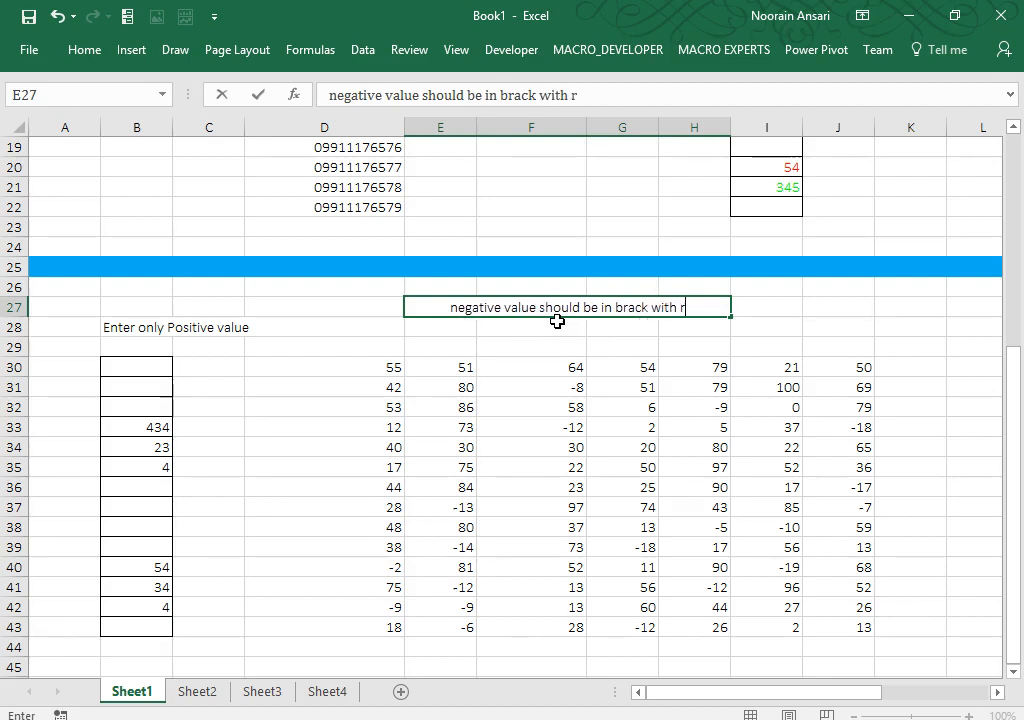
type("ed color")
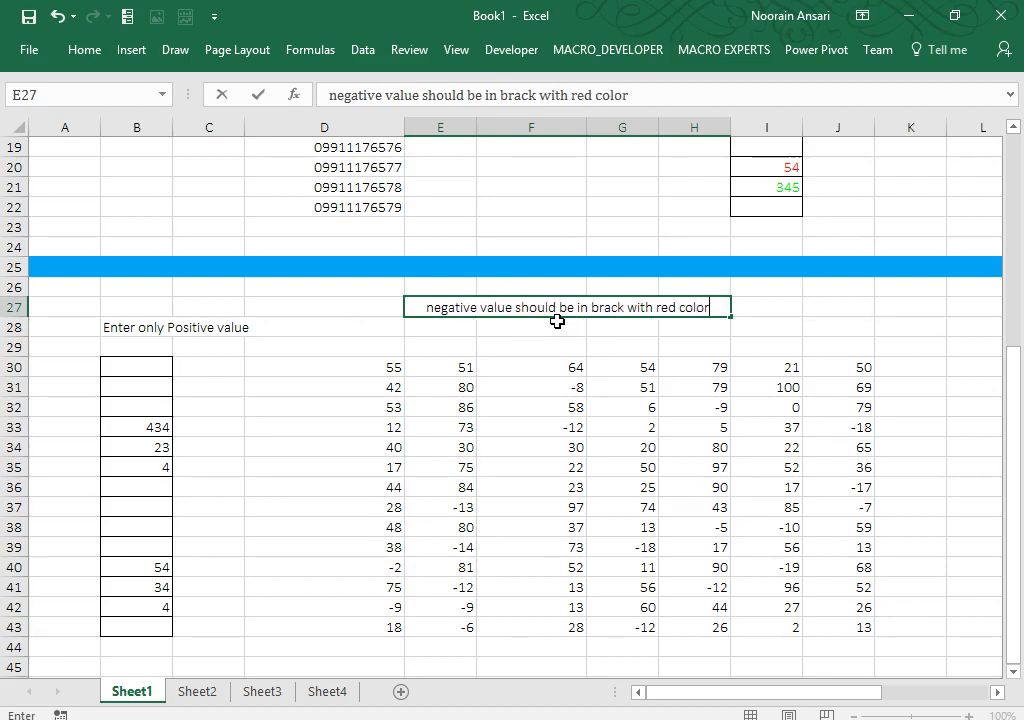
key("Return")
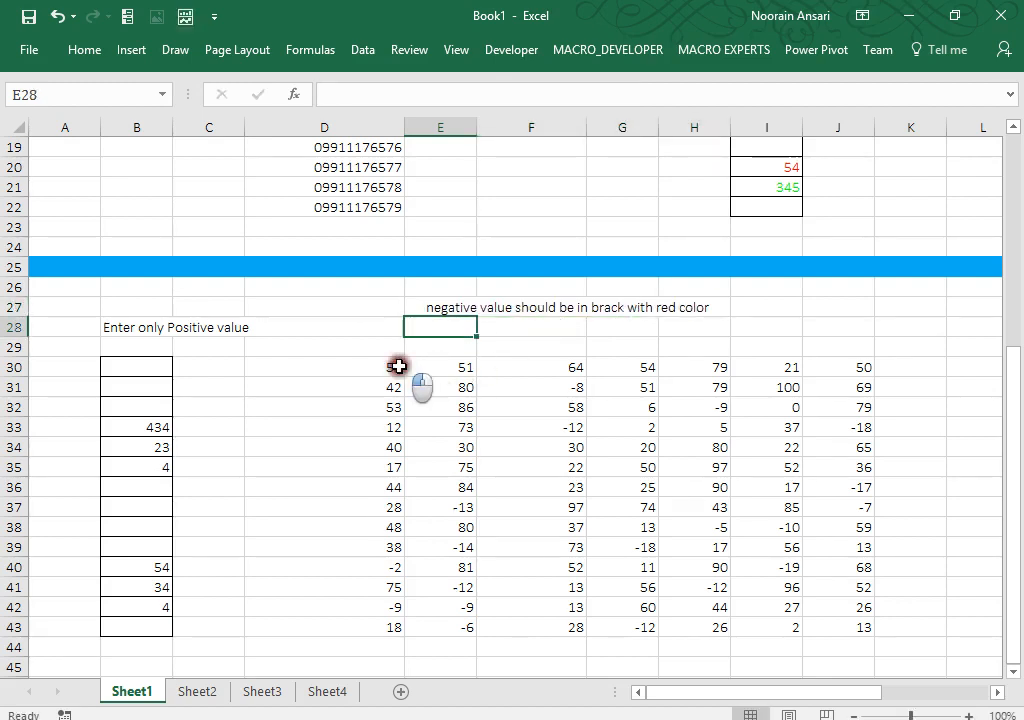
Step: Give D30:J43 the custom format [>0]#;[Red](-#) so negatives show red in brackets
left_click_drag(395, 365, 852, 622)
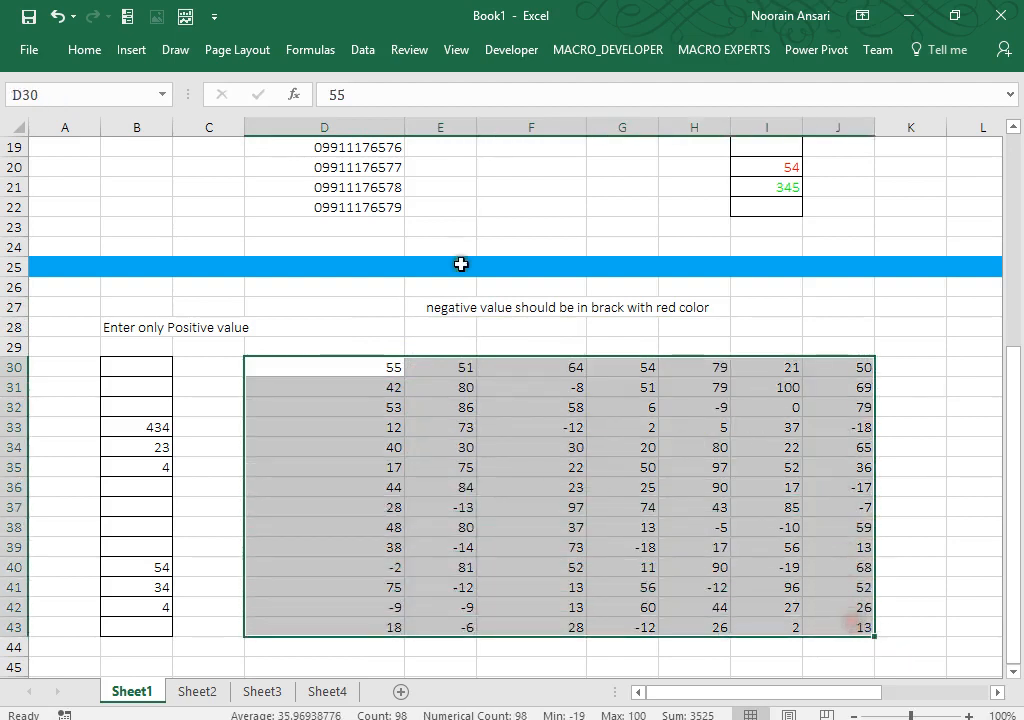
left_click(80, 51)
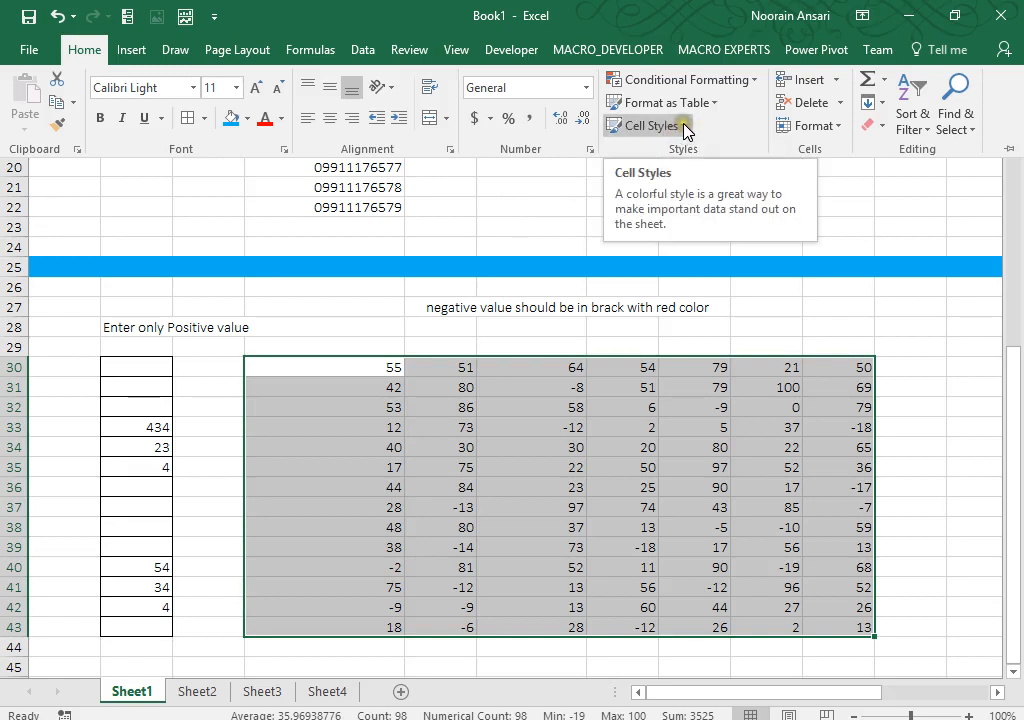
left_click(752, 80)
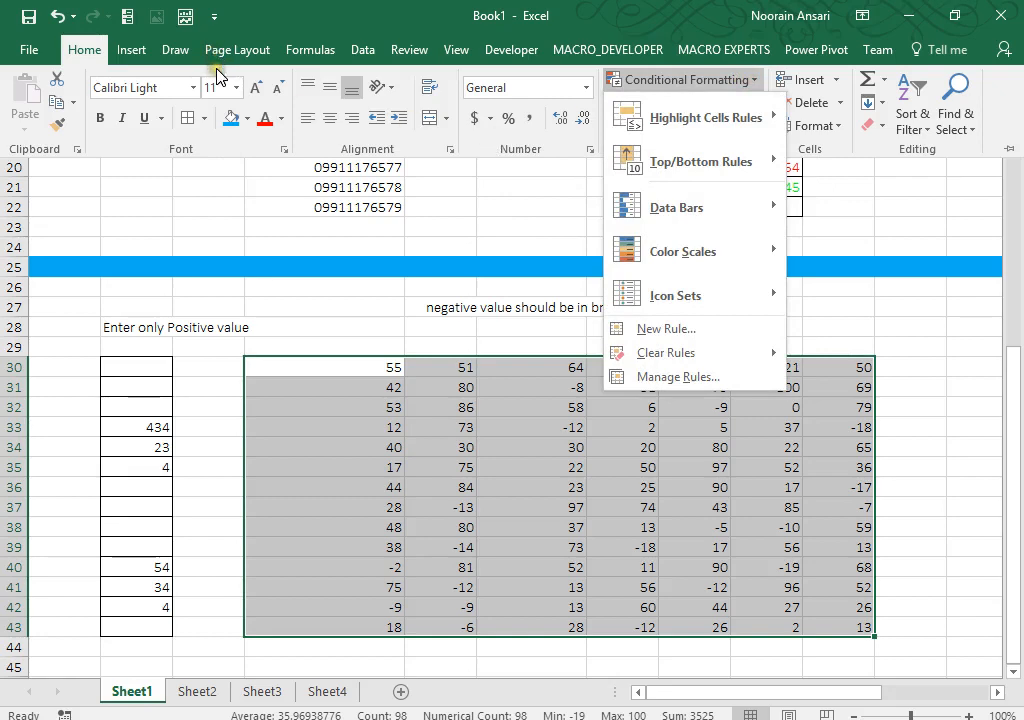
key("Escape")
key("ctrl+1")
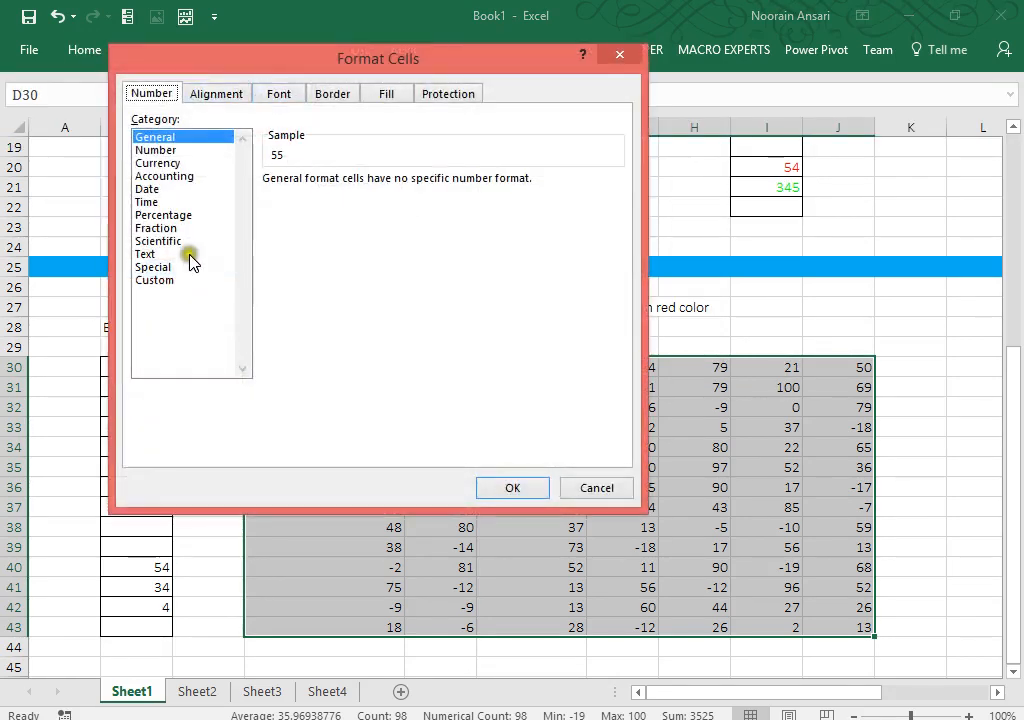
left_click(155, 280)
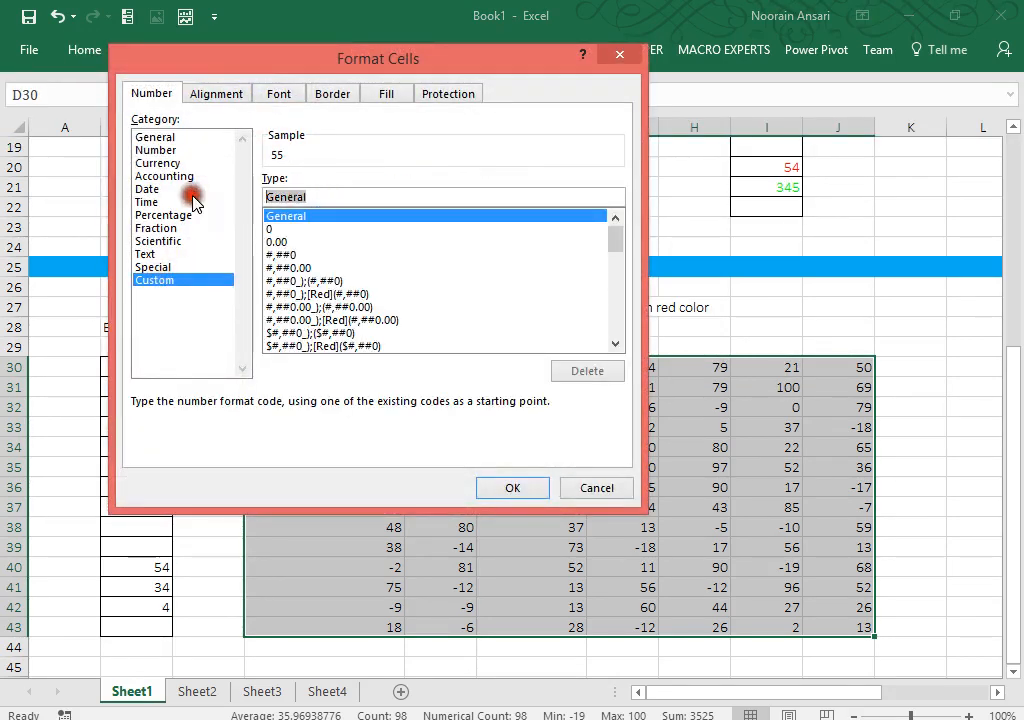
type("[>0")
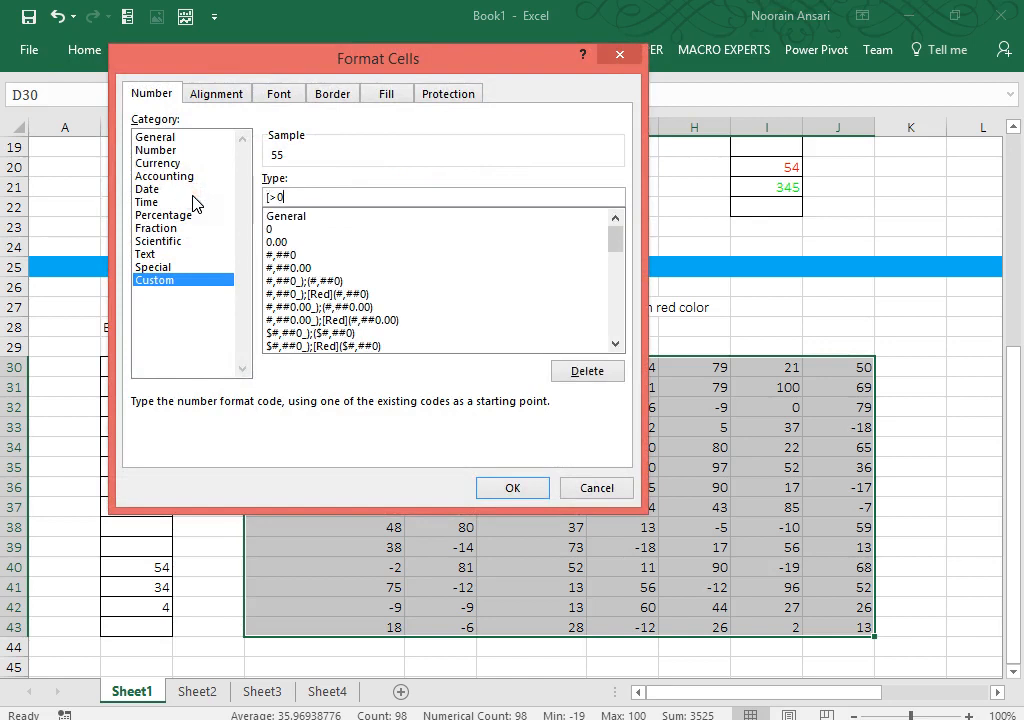
type("]#;[Red")
key("BackSpace")
key("BackSpace")
type("ed")
type("][")
type("-")
type("#)")
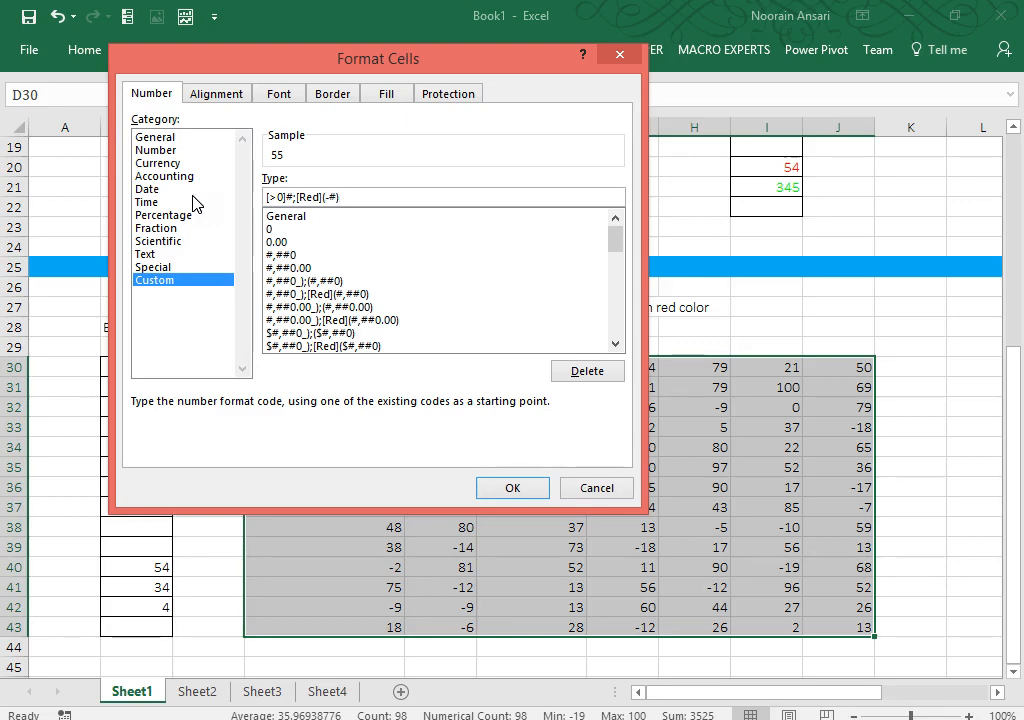
left_click(491, 488)
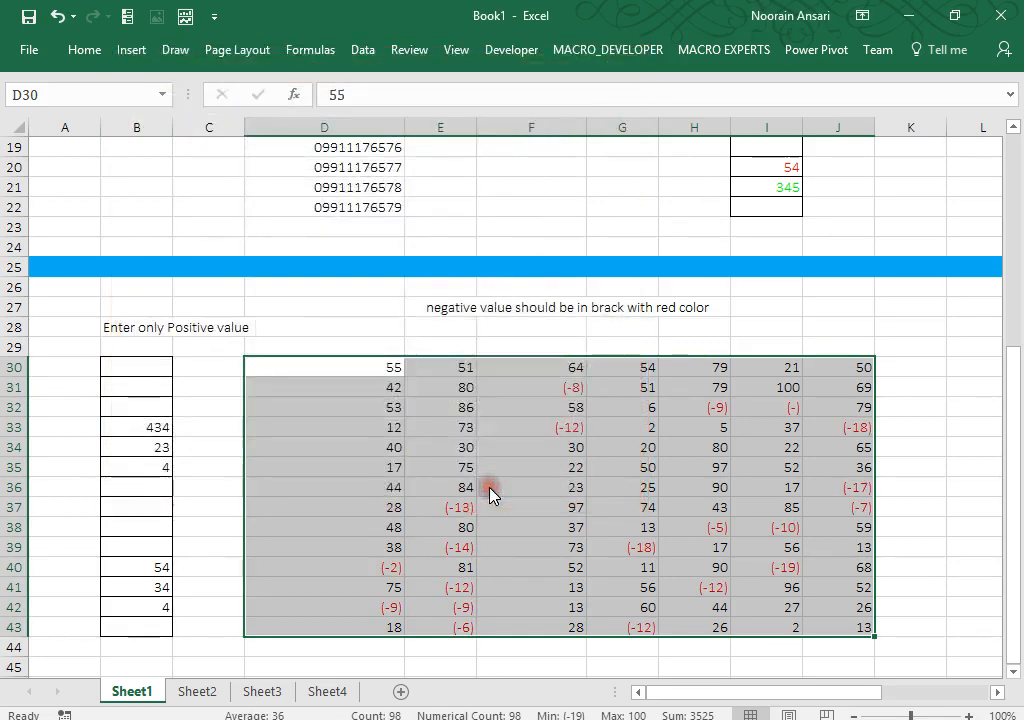
Step: Deselect the block and type 'Always in 10 Digit' into cell M28
left_click(912, 523)
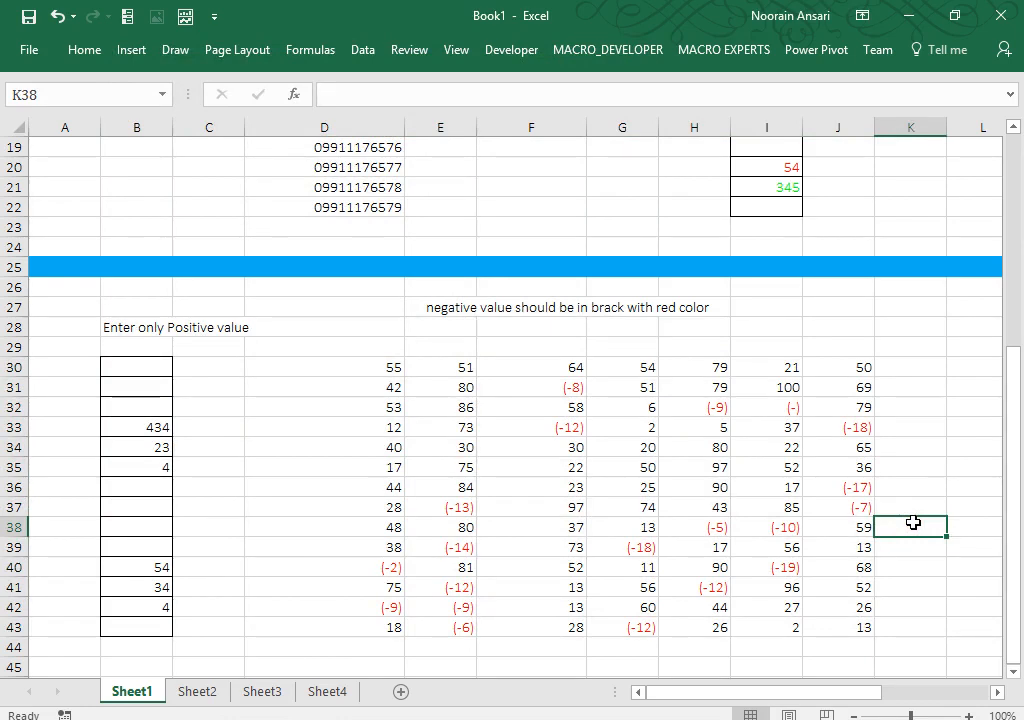
key("Up")
key("Up")
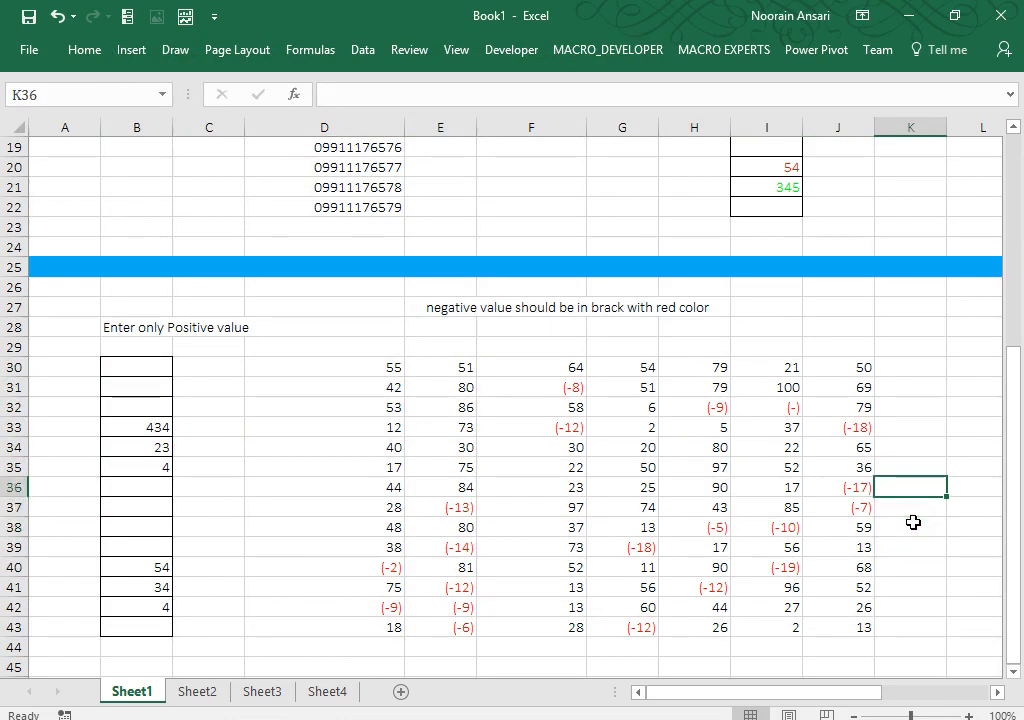
key("Up")
key("Up")
key("Up")
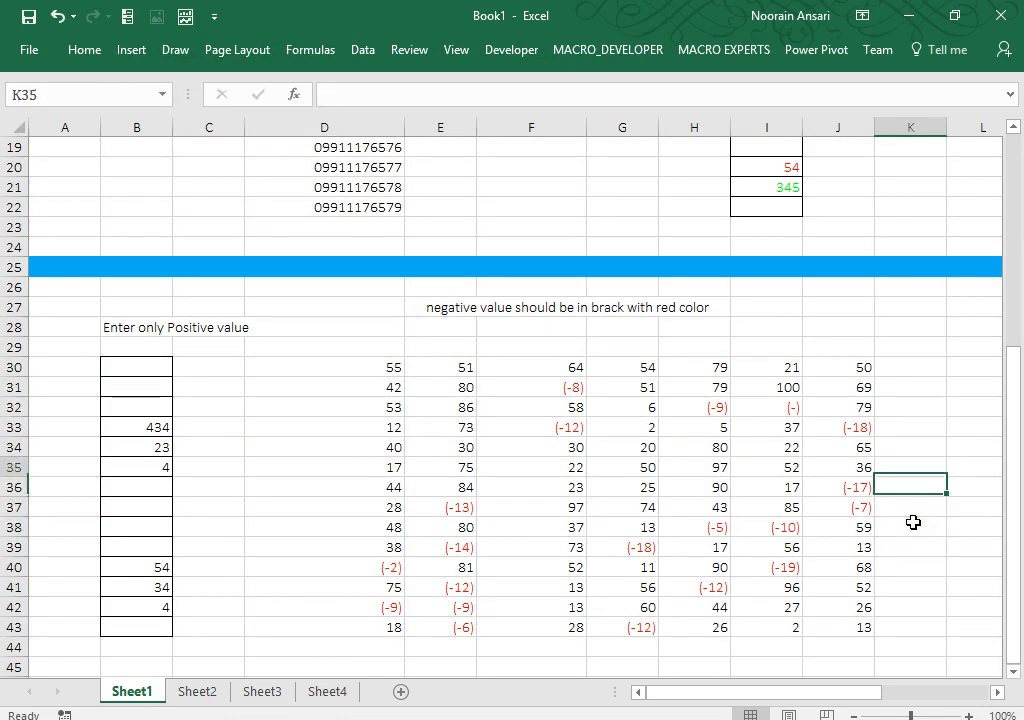
key("Right")
key("Right")
key("Right")
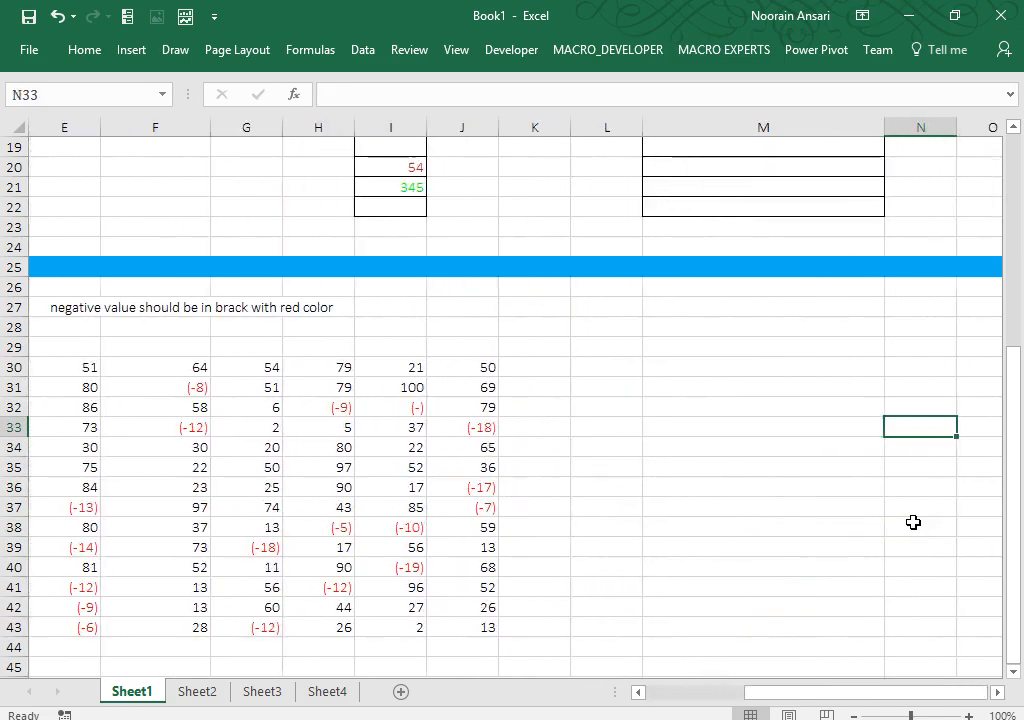
key("Left")
key("Up")
key("Up")
key("Up")
key("Up")
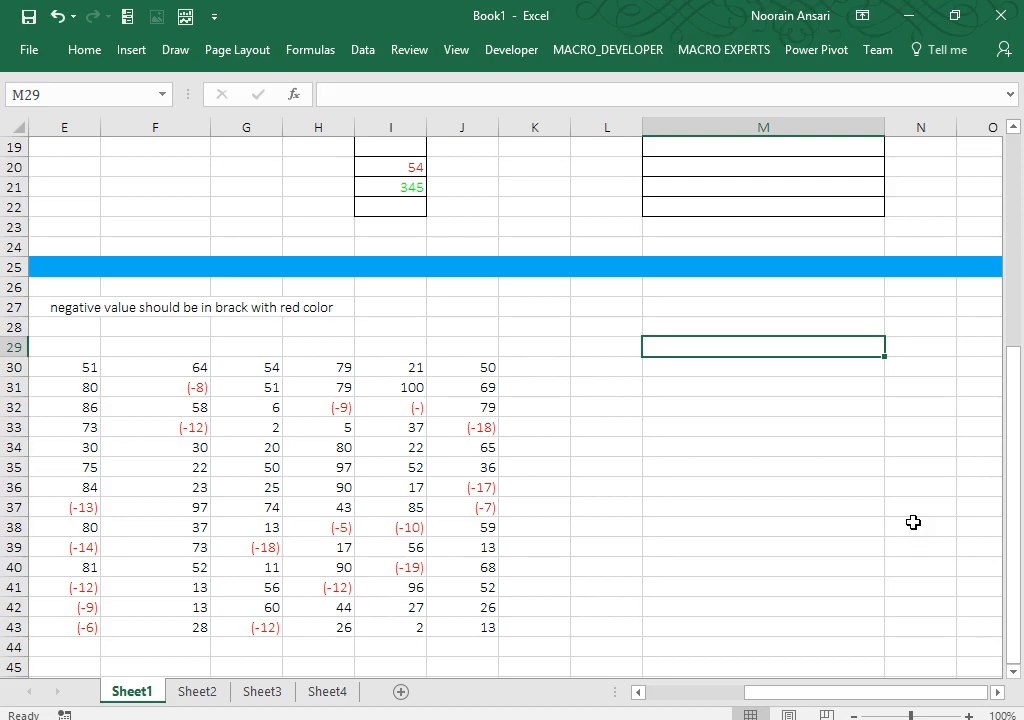
key("Up")
type("Alwys")
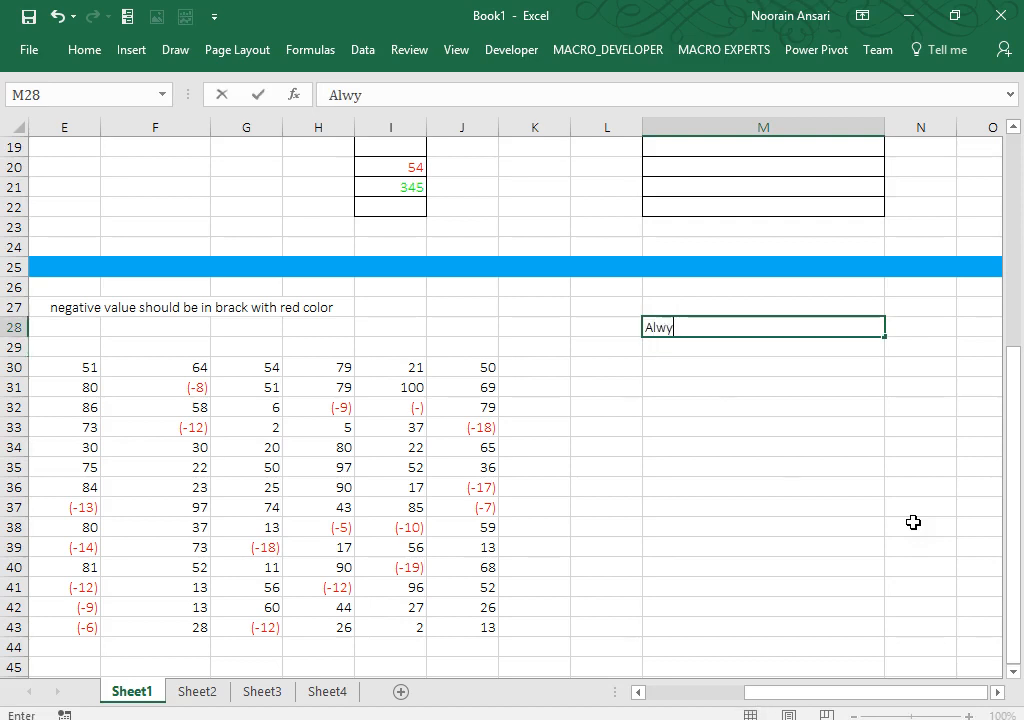
key("BackSpace")
key("BackSpace")
type("ays in 10")
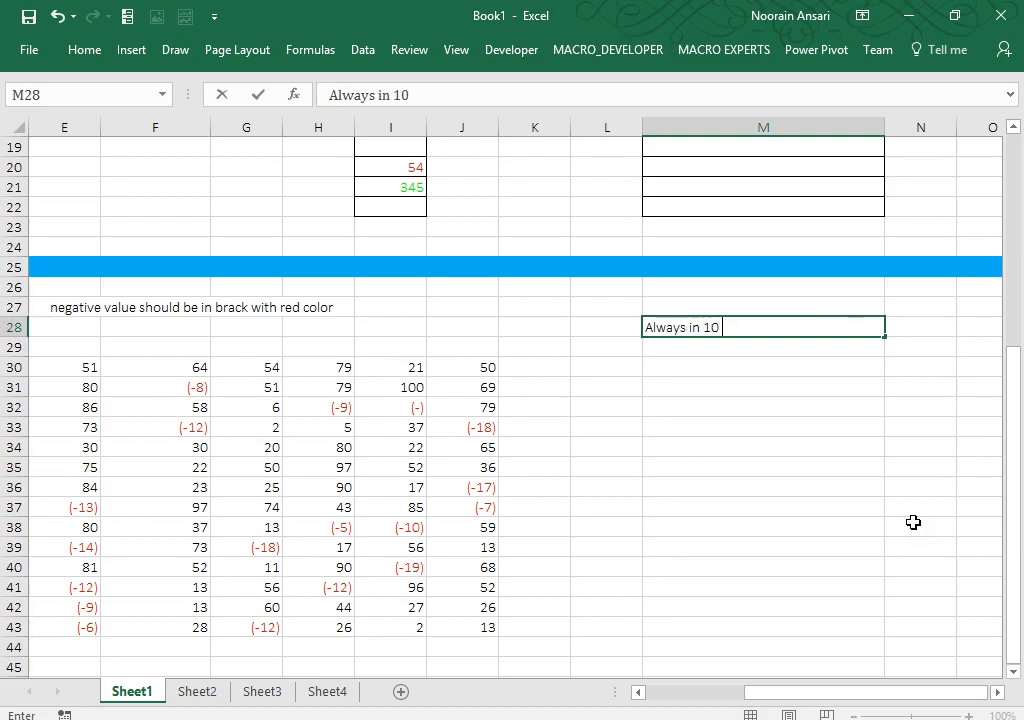
type(" Digit")
Step: Make the M28 heading bold with a blue fill
key("ctrl+Return")
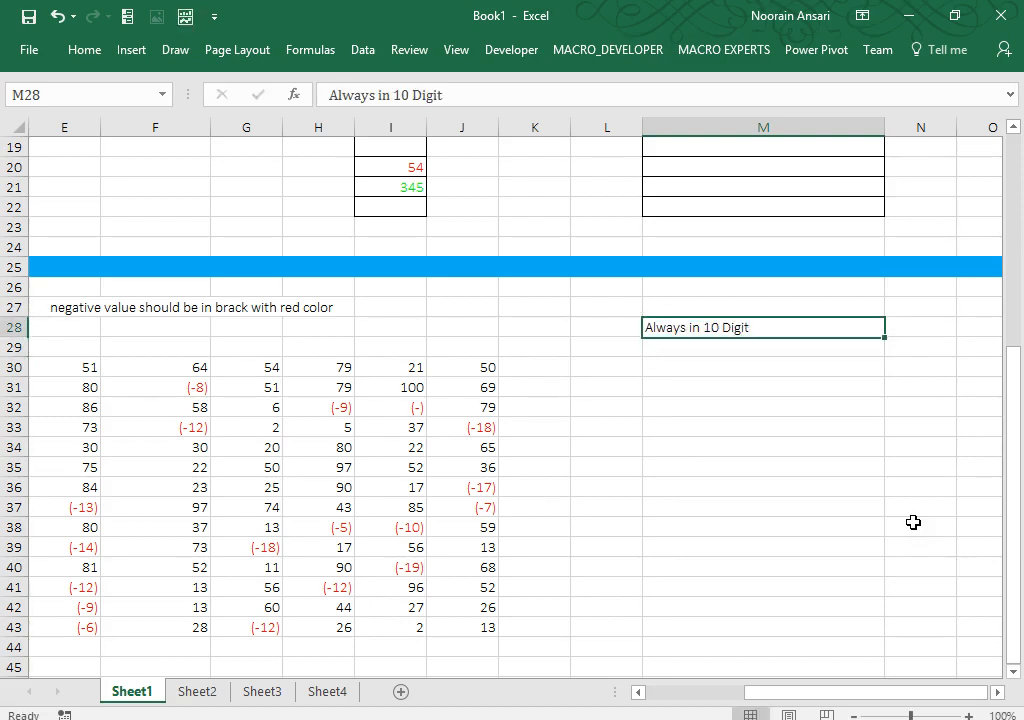
key("ctrl+b")
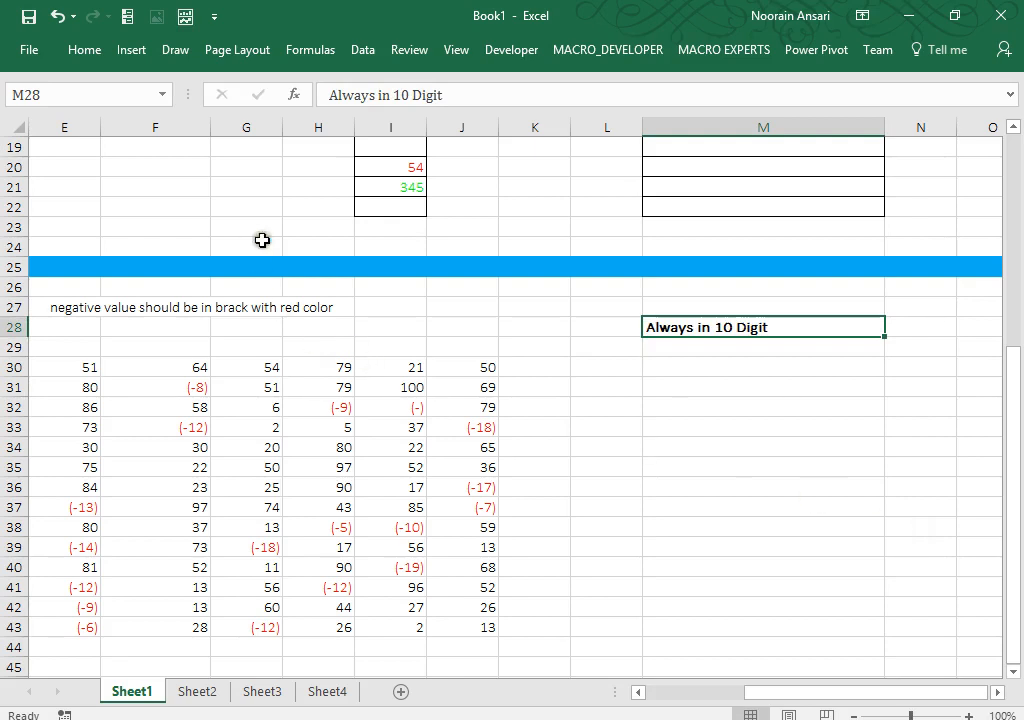
left_click(88, 51)
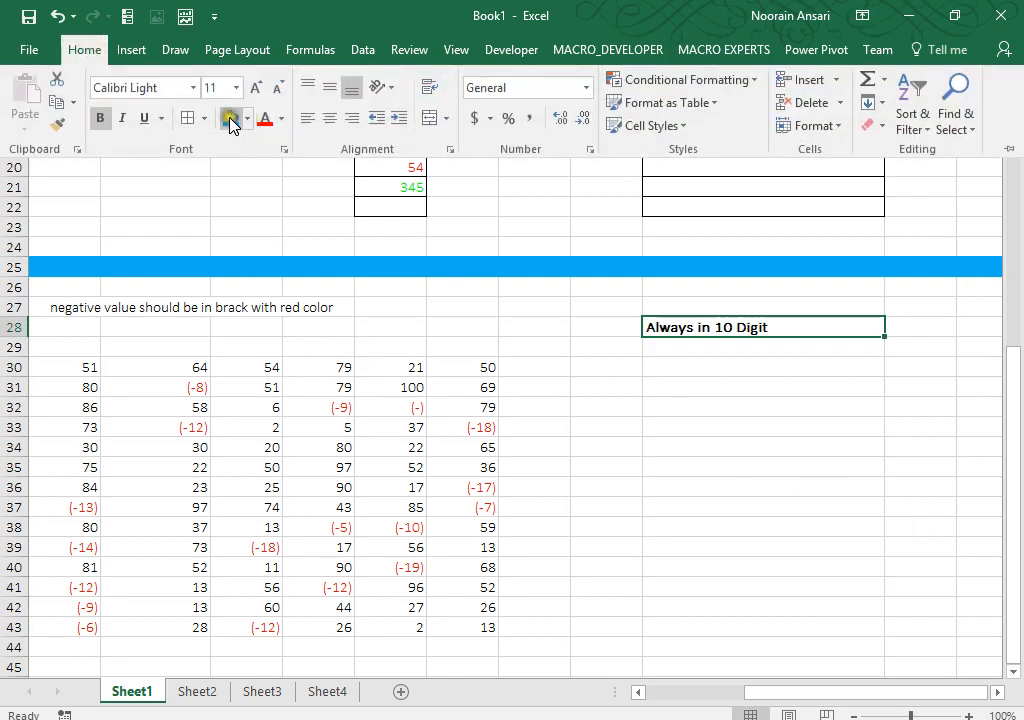
left_click(231, 118)
Step: Select M30:M43 as the range for the 10-digit number format
left_click(652, 369)
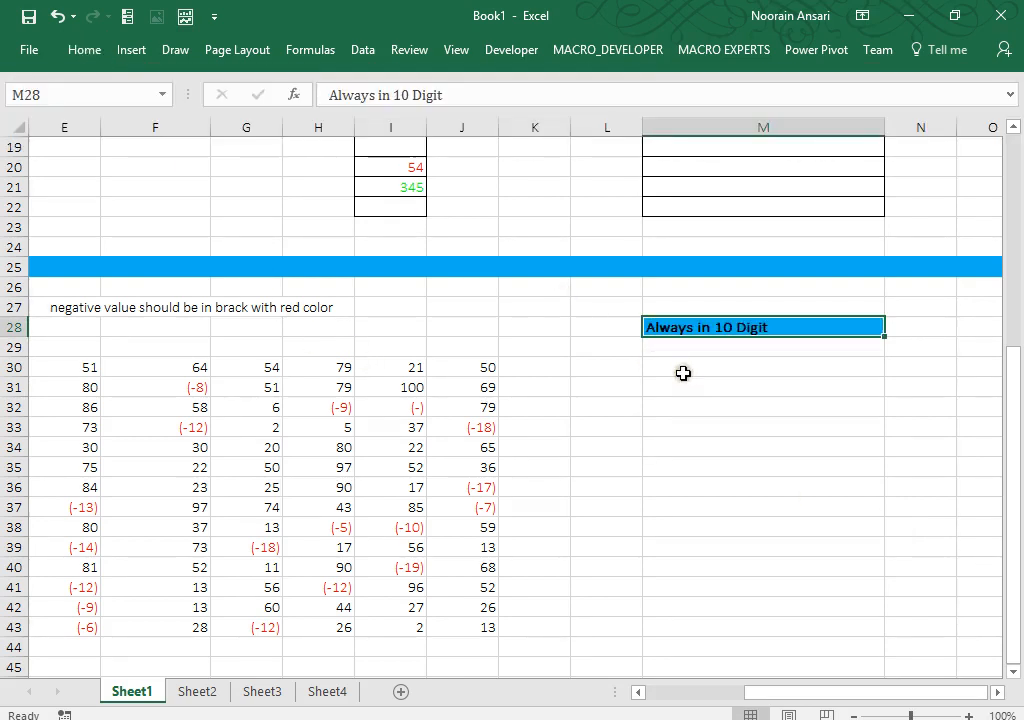
left_click_drag(683, 372, 683, 627)
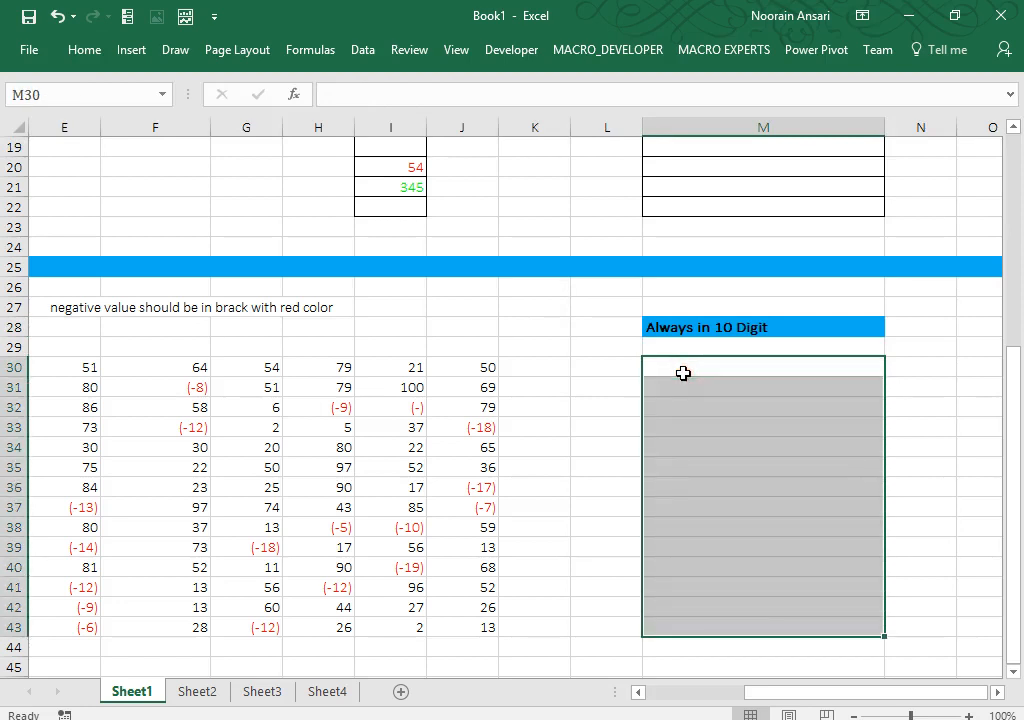
type("=")
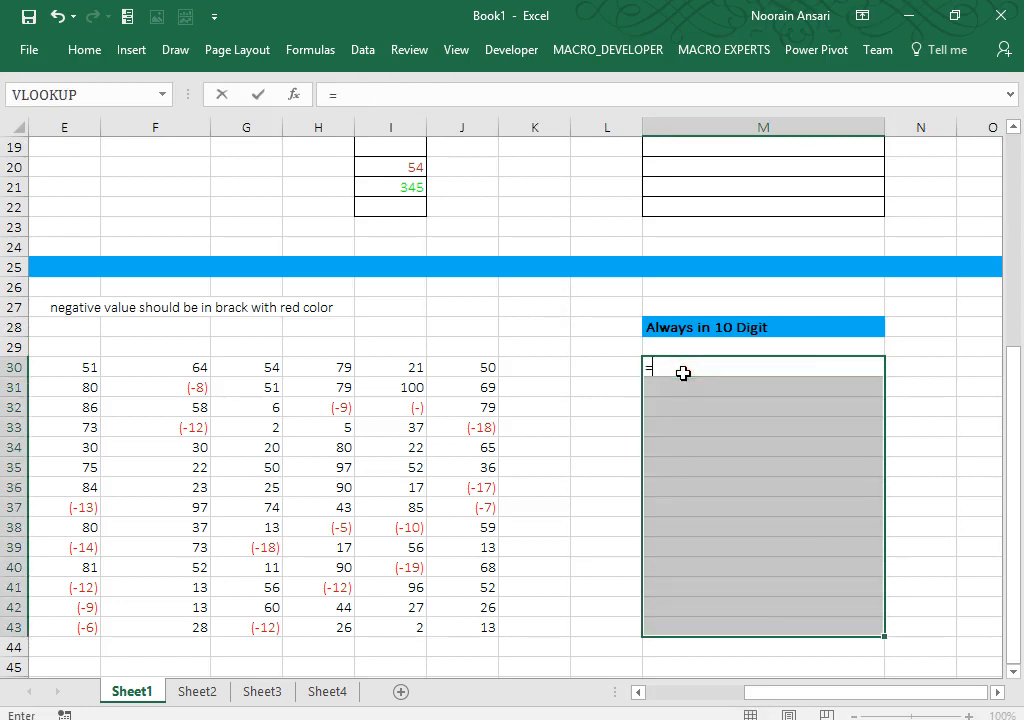
key("Escape")
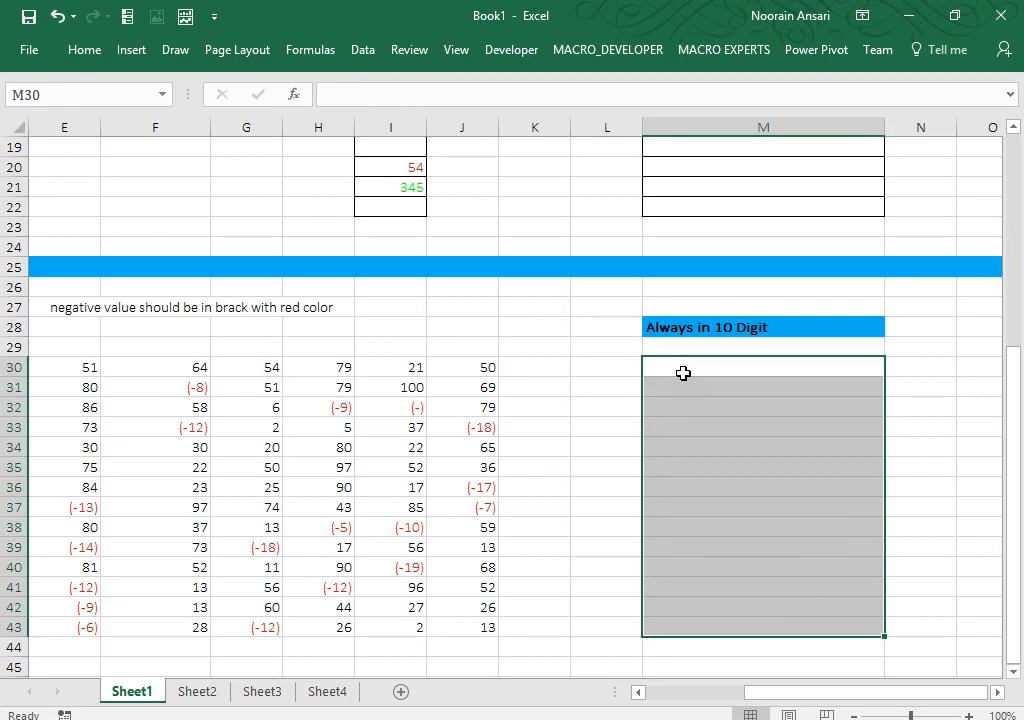
key("ctrl+1")
left_click(163, 282)
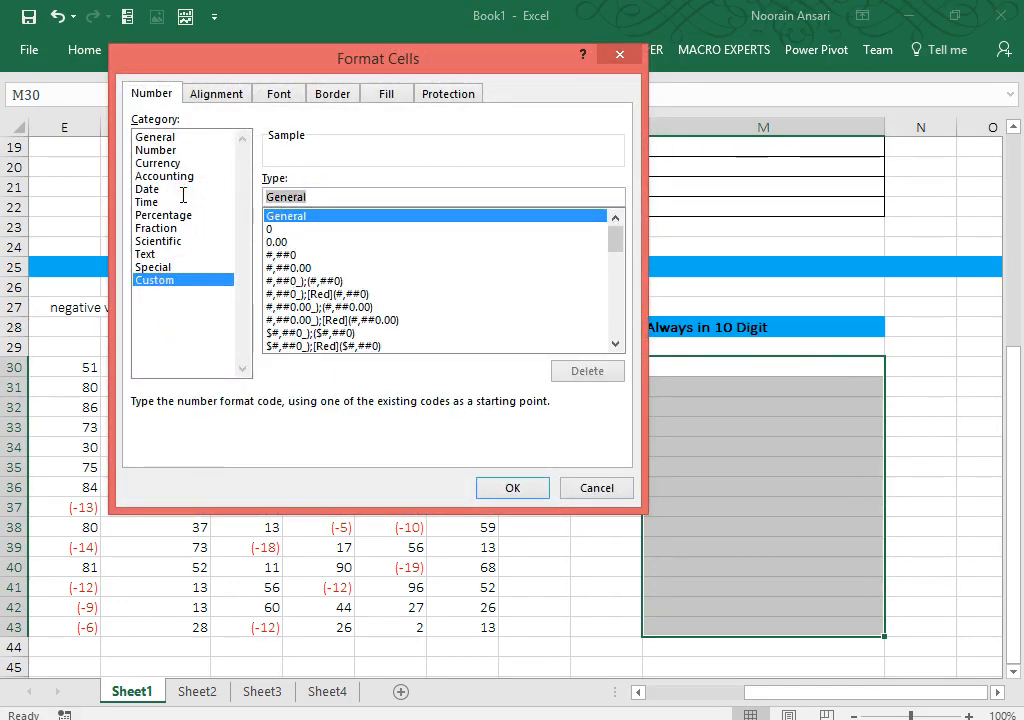
type("00")
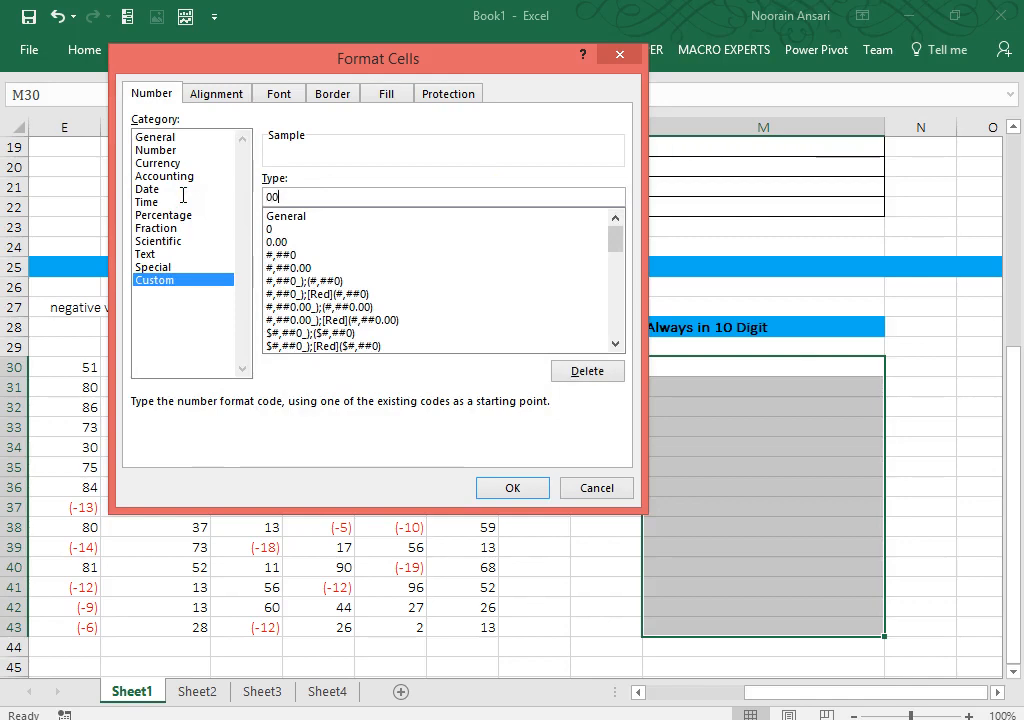
type("00000000")
key("Return")
key("Down")
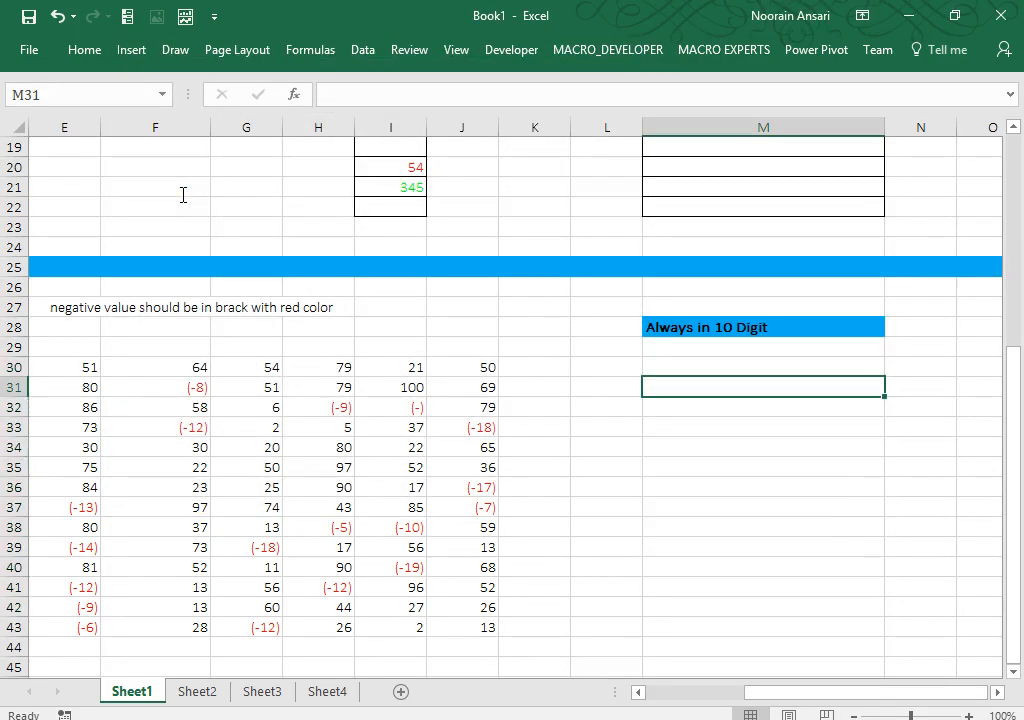
Step: Enter test values 123, 123456789 and 23456 in M31:M33 to show zero padding
type("123")
key("Return")
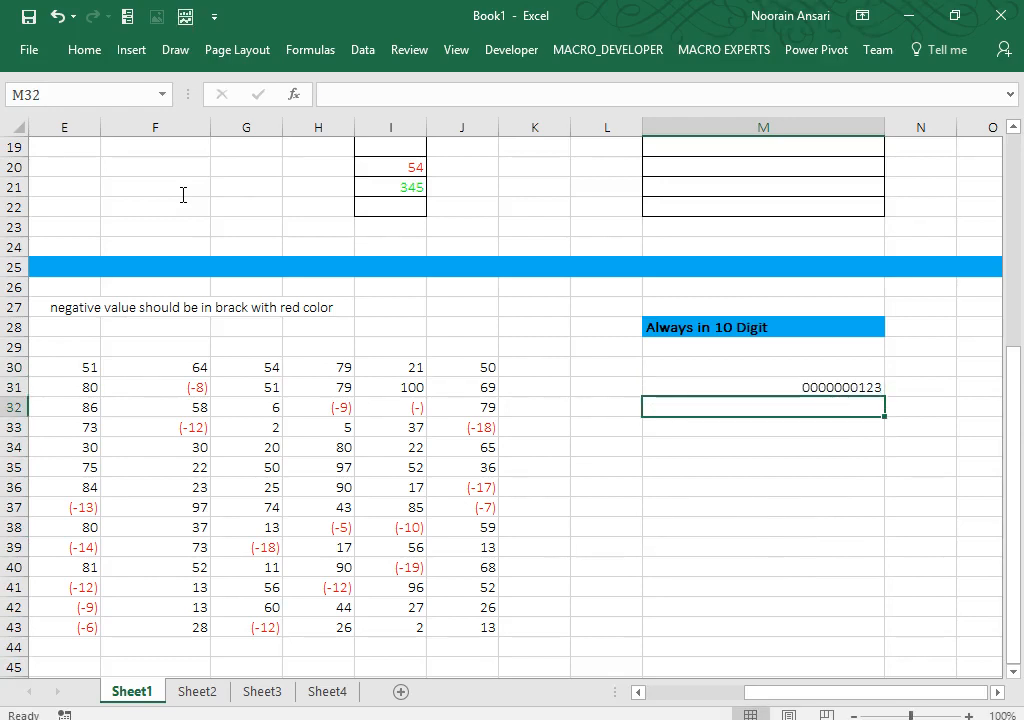
type("1234567")
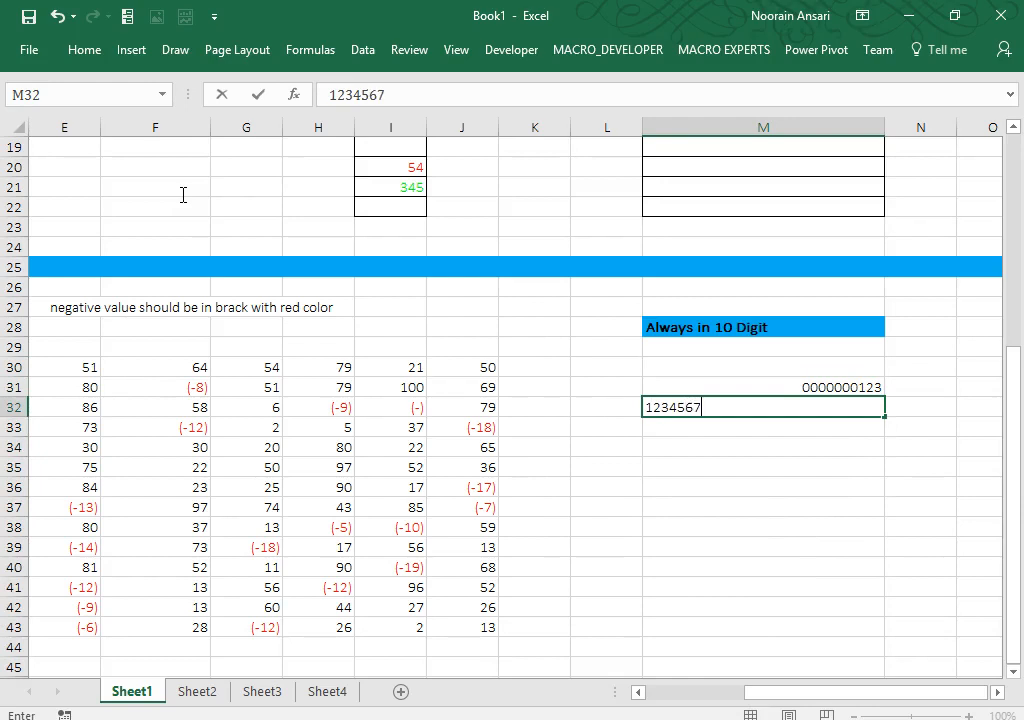
type("89")
key("Return")
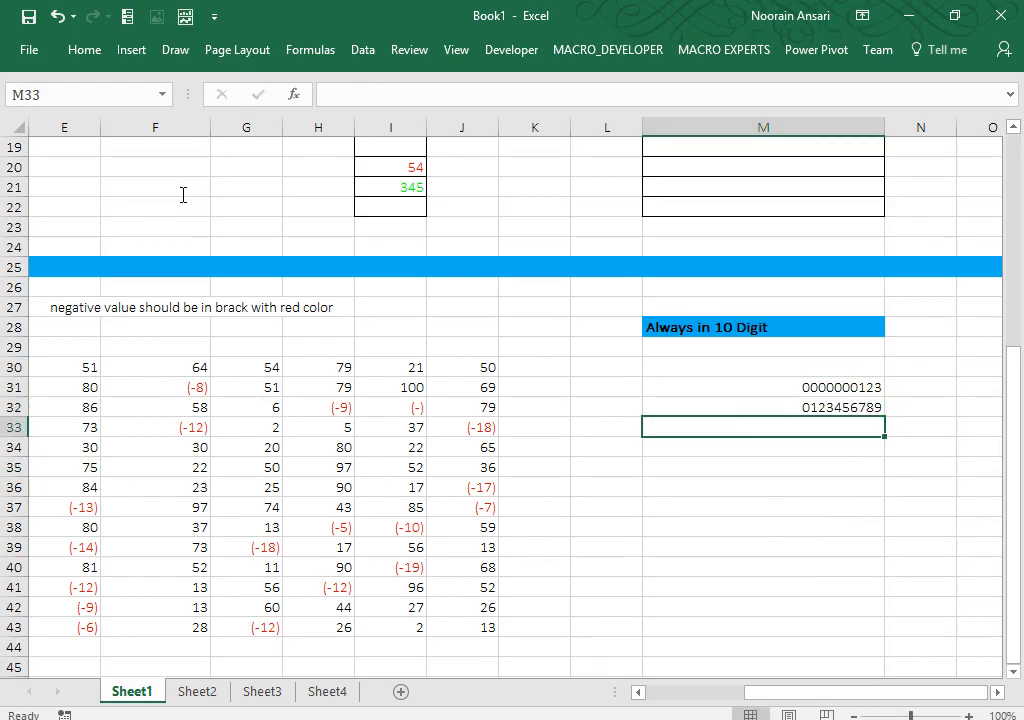
type("23456")
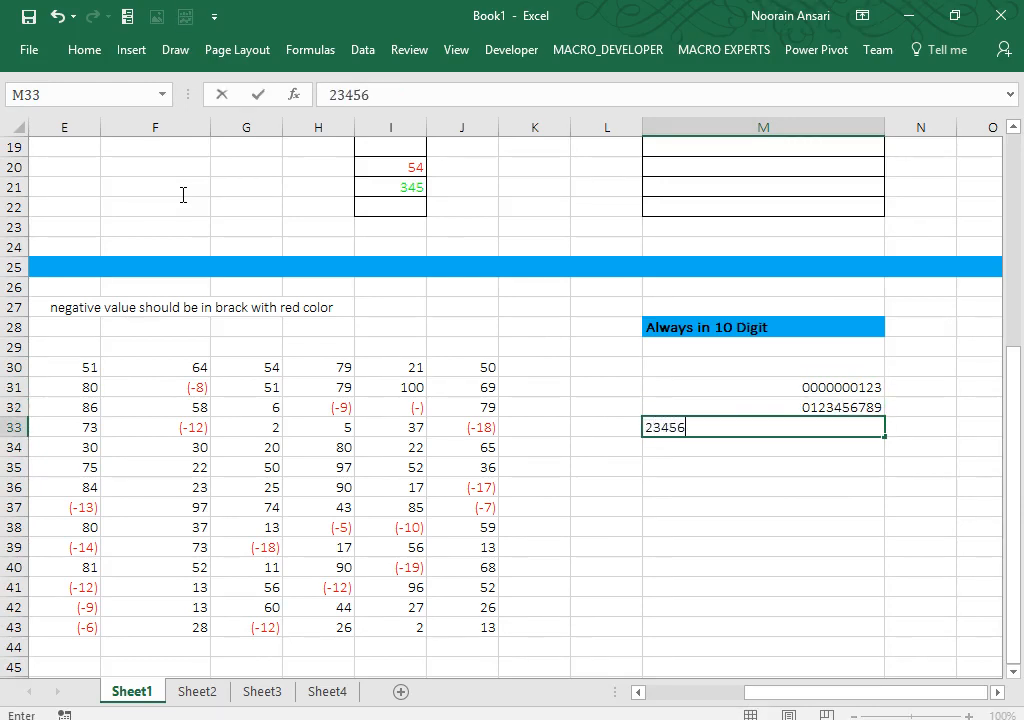
key("Return")
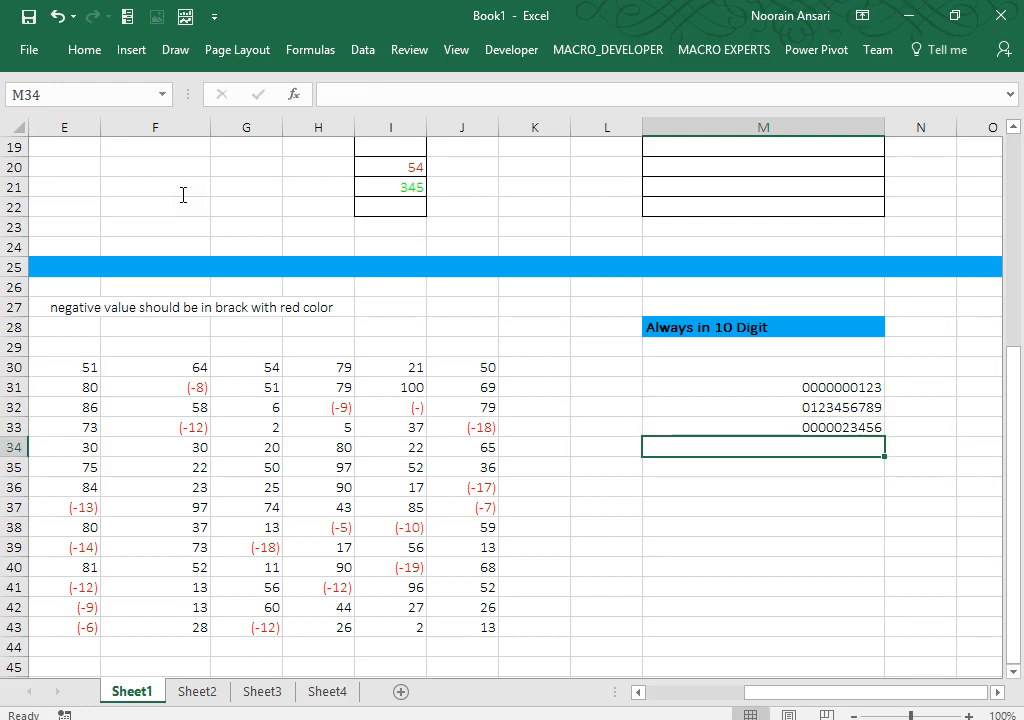
key("Up")
key("Up")
key("Up")
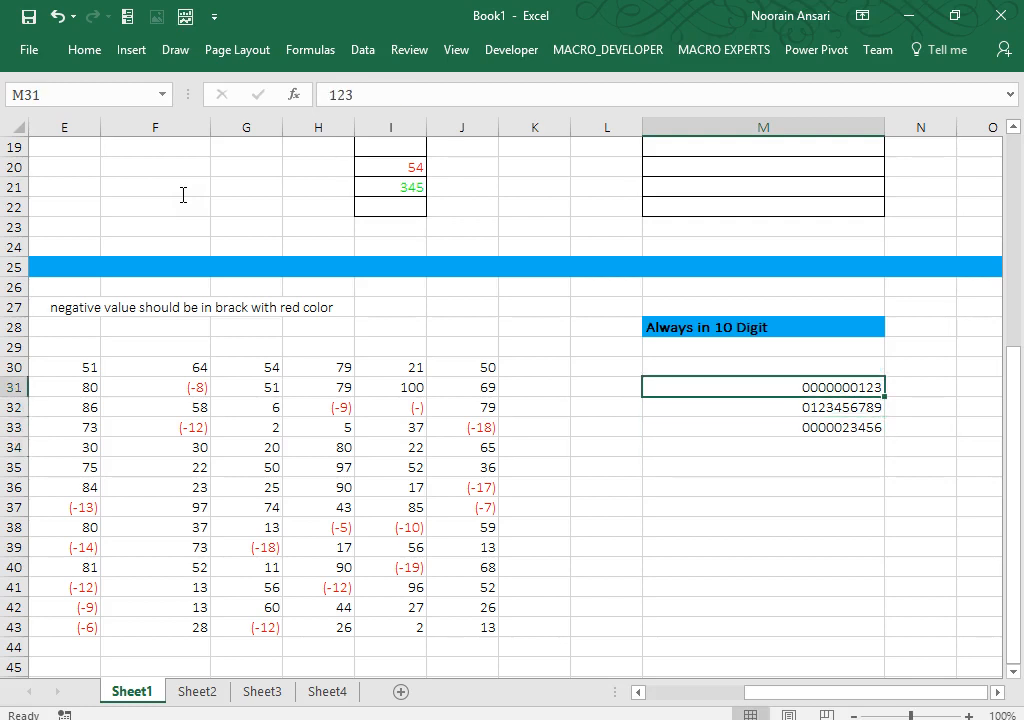
key("Right")
key("Right")
key("Right")
key("Right")
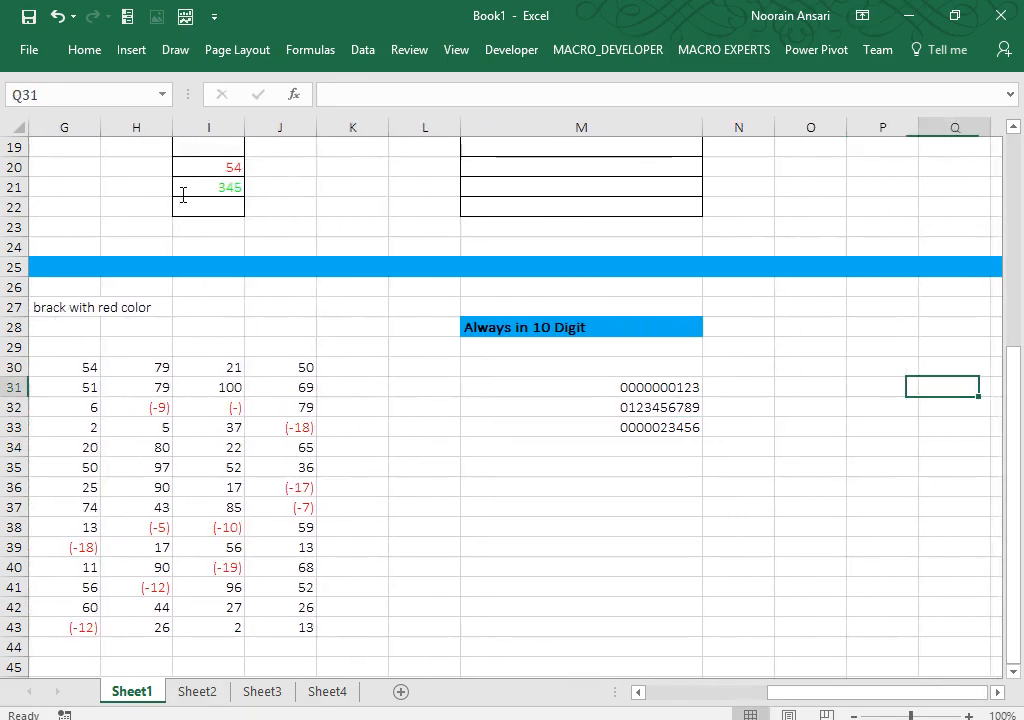
Step: Enter the labels 'Remark....' in P28 and 'Details....' in P29
key("Up")
key("Up")
key("Left")
key("Up")
type("Rem")
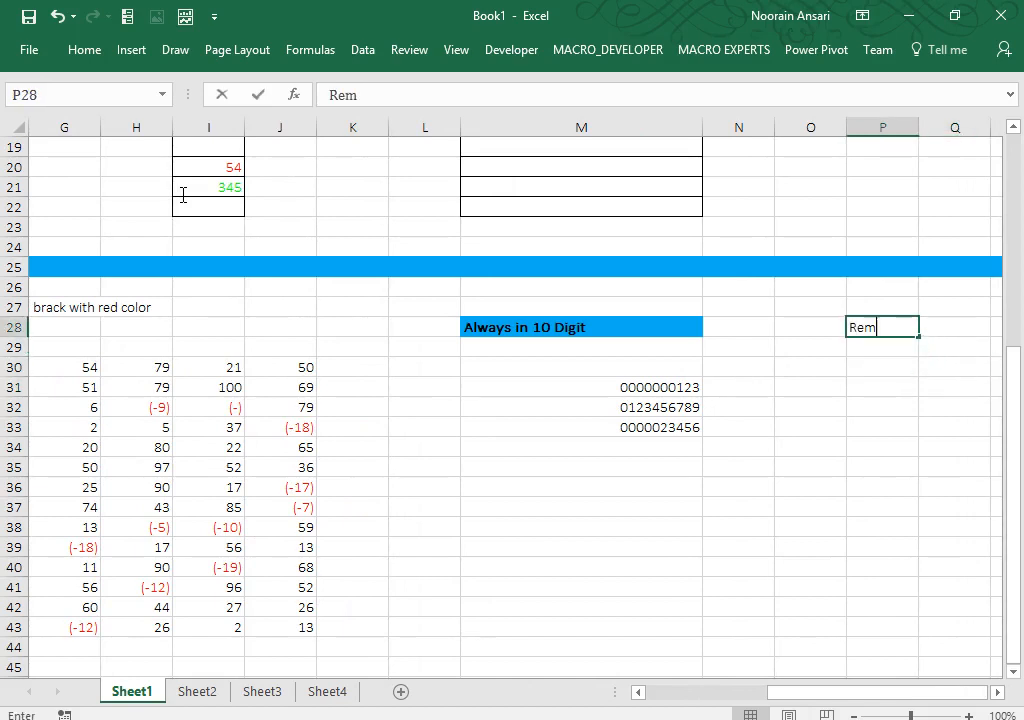
type("ark....")
key("Return")
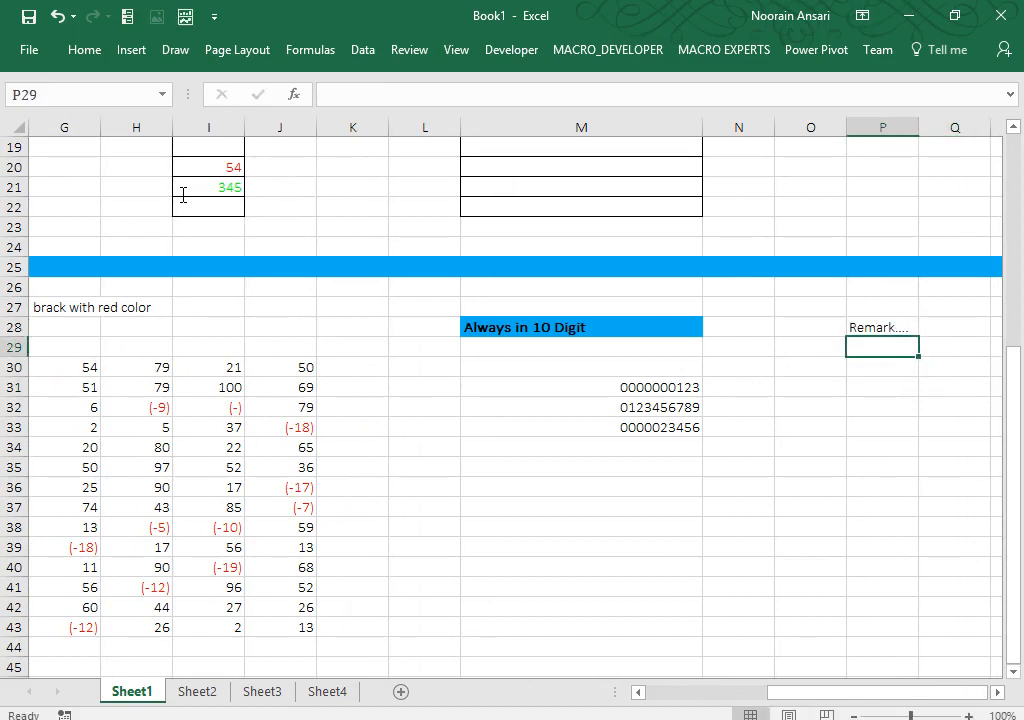
type("Detail")
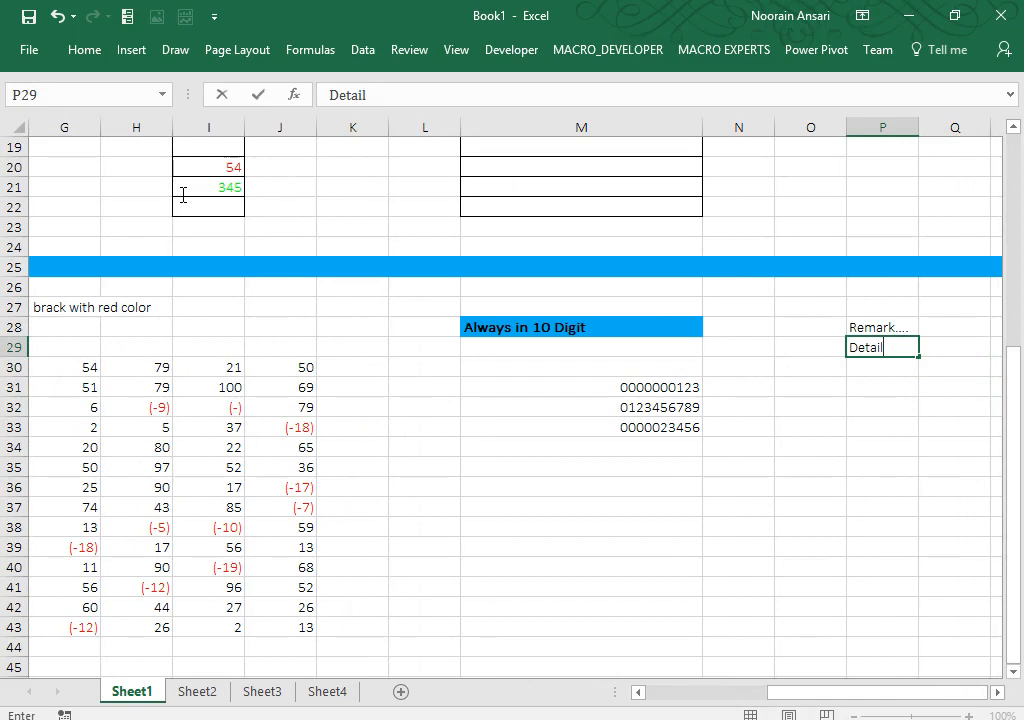
type("s....")
key("Return")
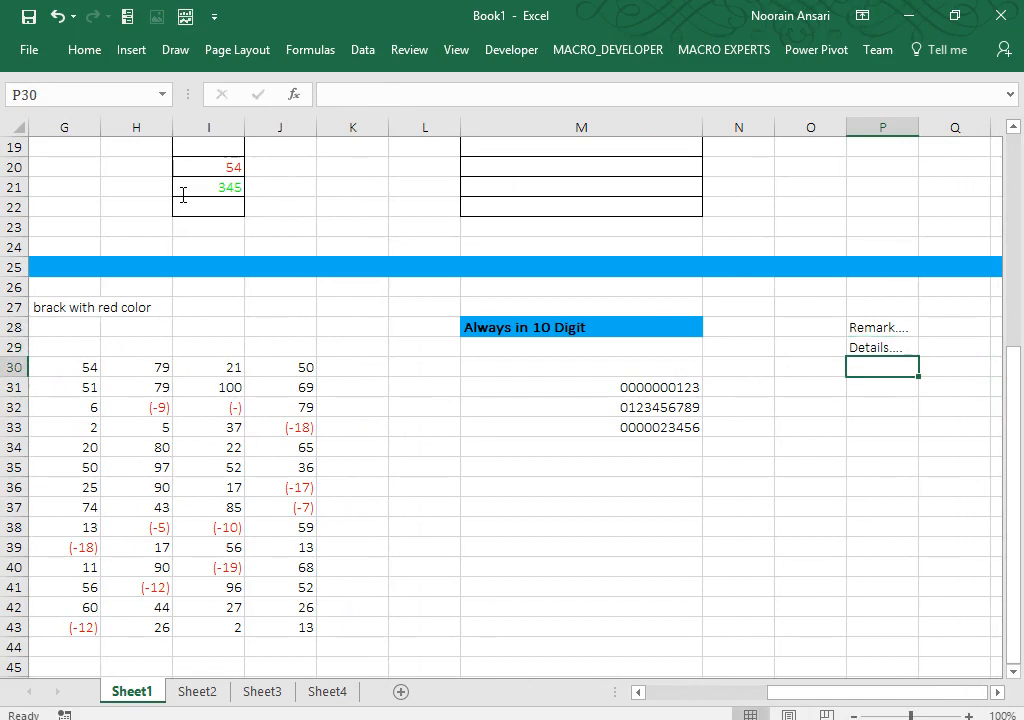
Step: Select P30:P40 for formatting
key("Down")
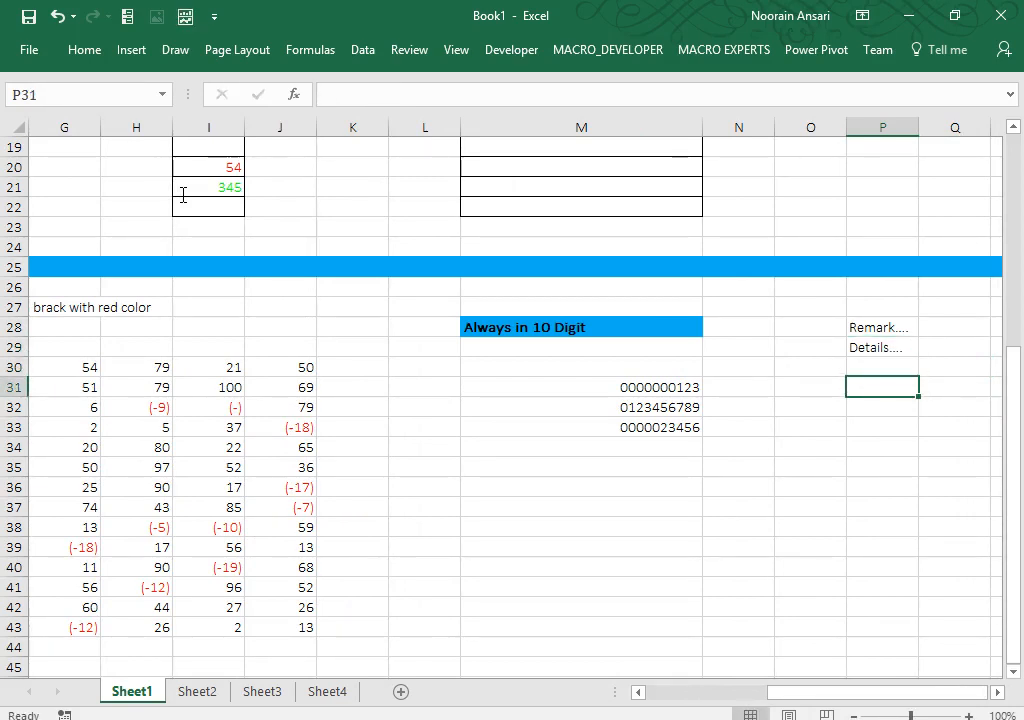
key("Up")
key("shift+Down")
key("shift+Down")
key("shift+Down")
key("shift+Down")
key("shift+Down")
key("shift+Down")
key("shift+Down")
key("shift+Down")
key("shift+Down")
key("shift+Down")
key("shift+Down")
key("shift+Down")
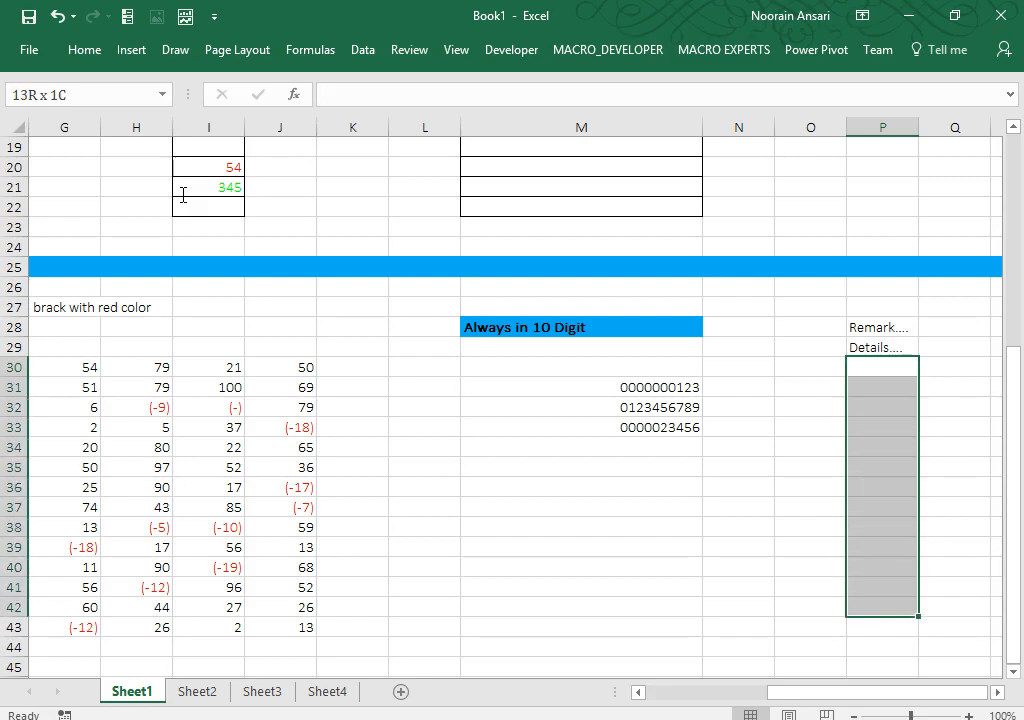
Step: Start the custom number format code @* for P30:P40 in Format Cells
left_click(84, 49)
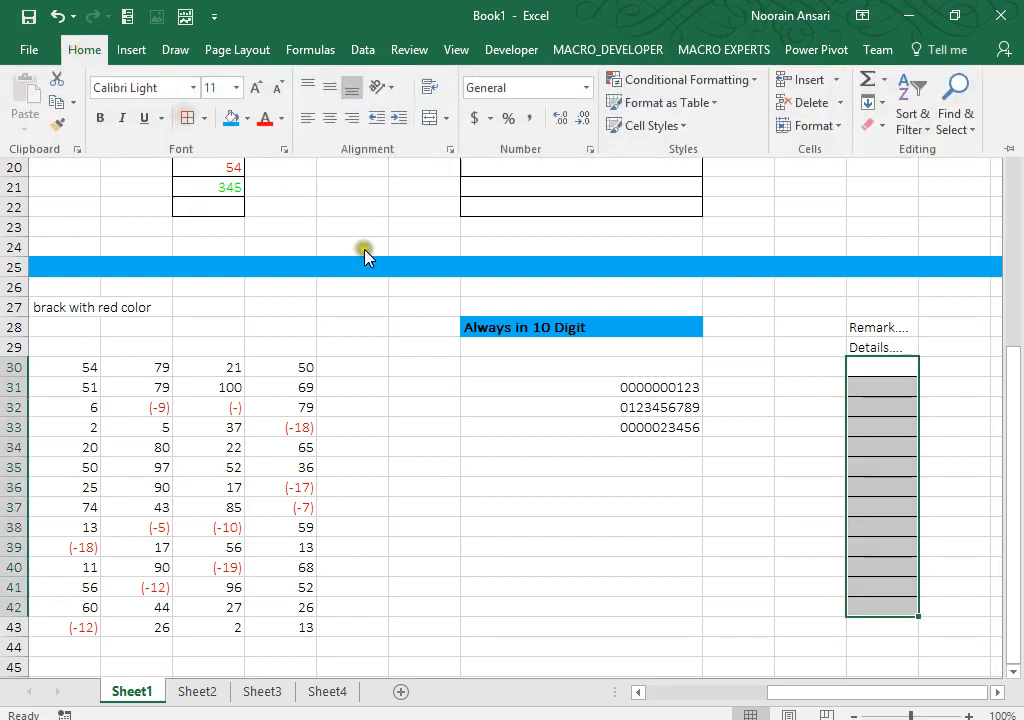
key("ctrl+1")
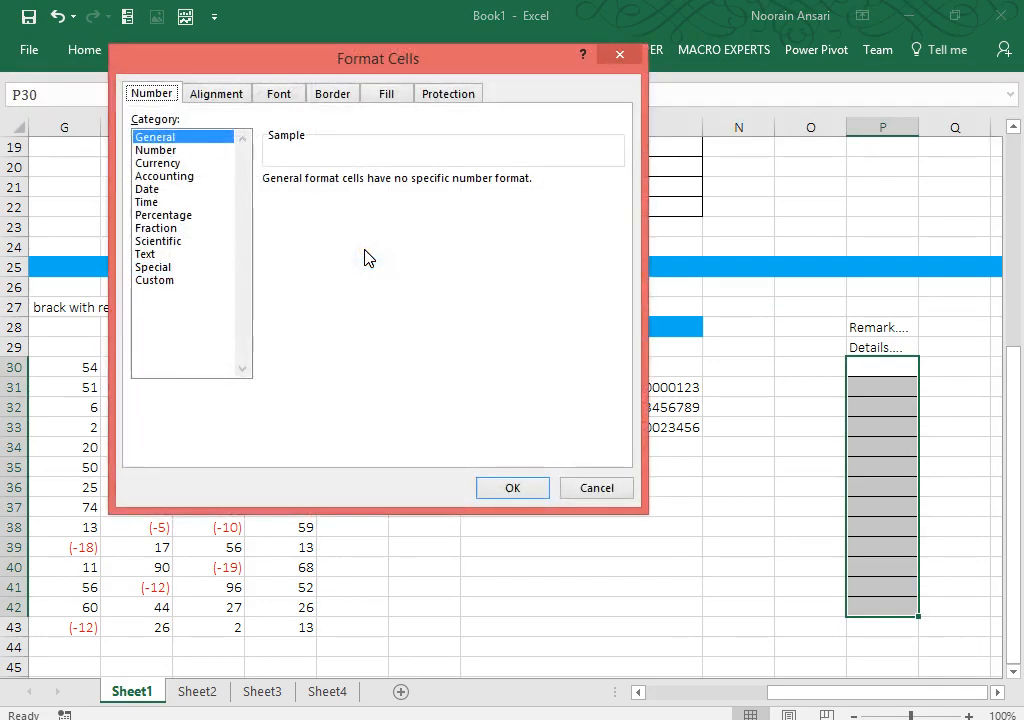
left_click(158, 280)
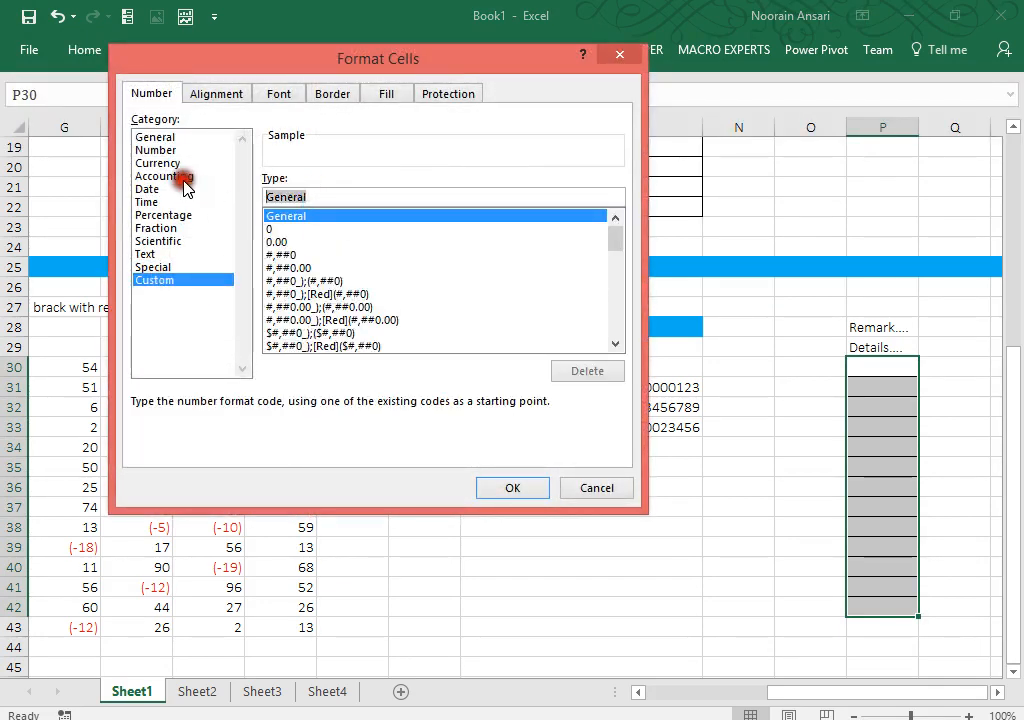
type("@")
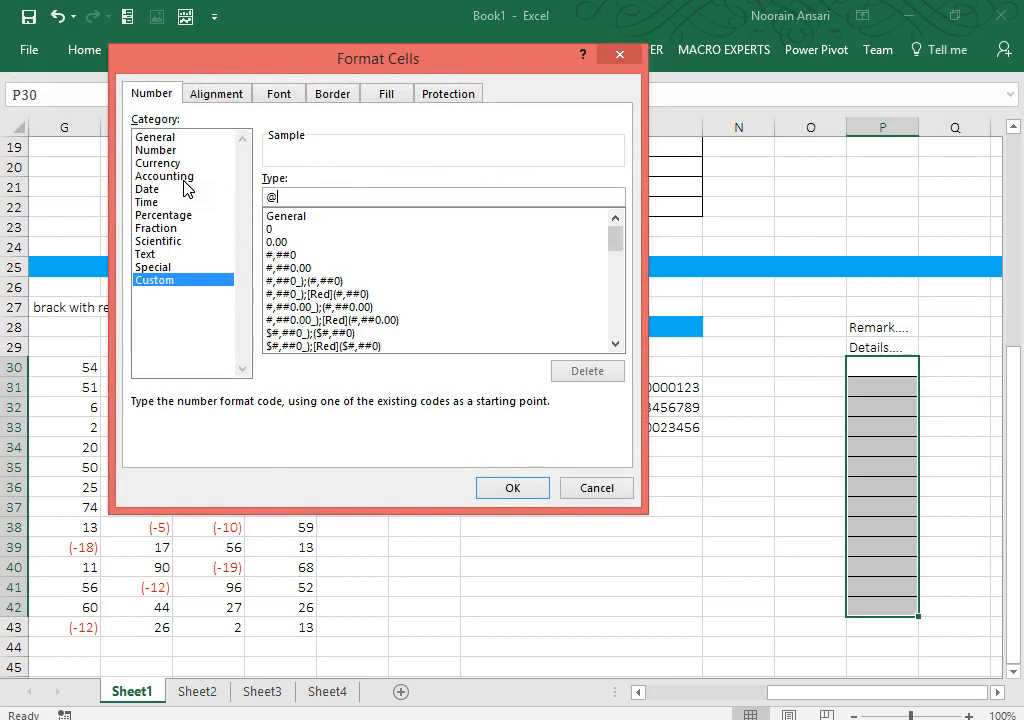
type("*")
Step: Apply the dot-fill format, widen column P to 11.75, and enter Details in P32
left_click(511, 494)
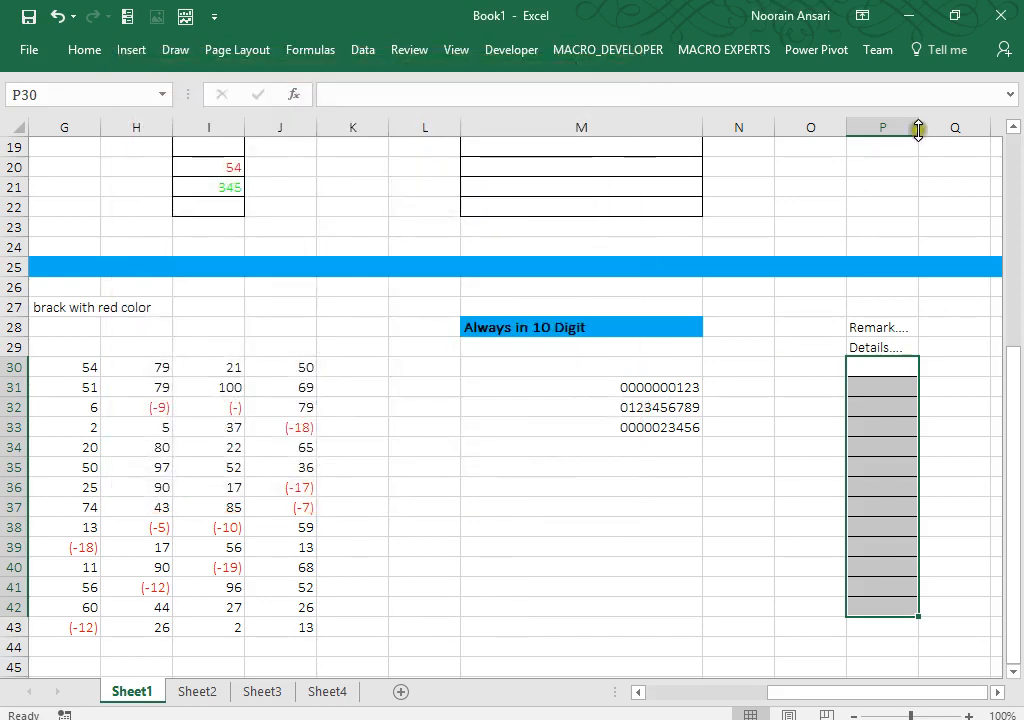
left_click_drag(917, 129, 945, 128)
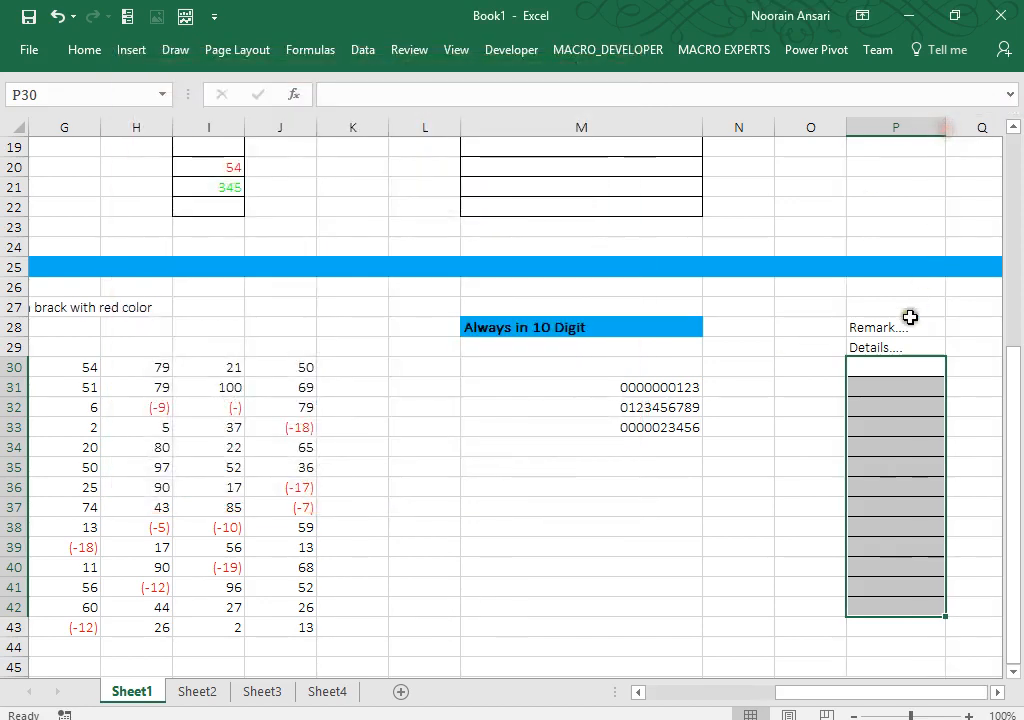
left_click(880, 405)
type("Details")
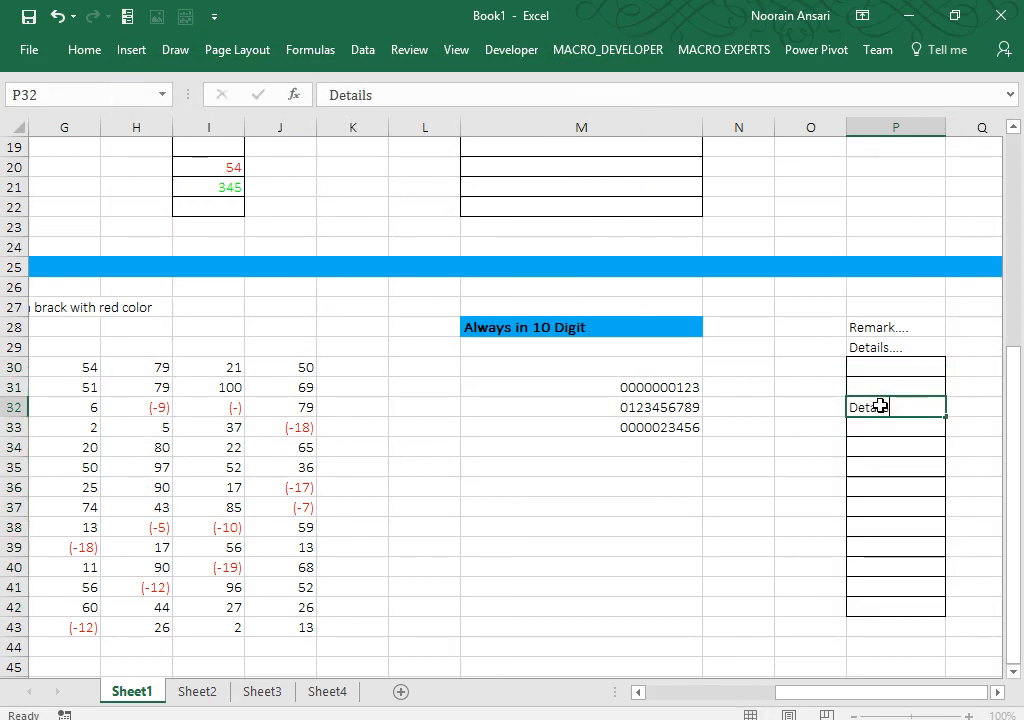
key("Return")
Step: Enter Remark in P33 and Definition in P36, each followed by filling dots
type("Remark")
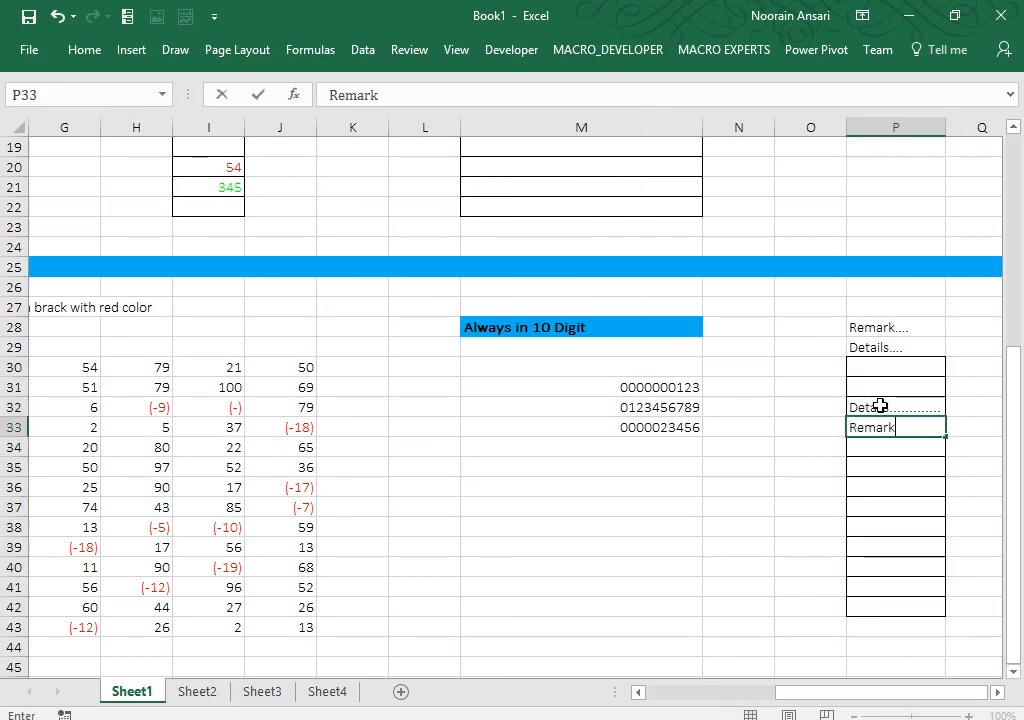
key("Return")
key("Down")
key("Down")
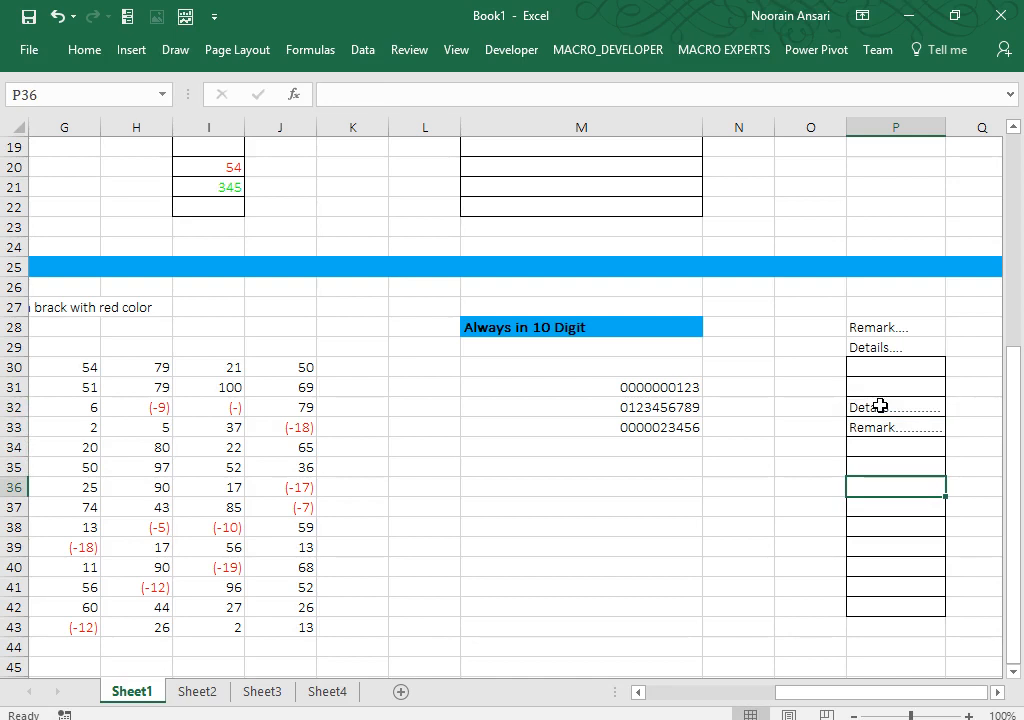
type("Defin")
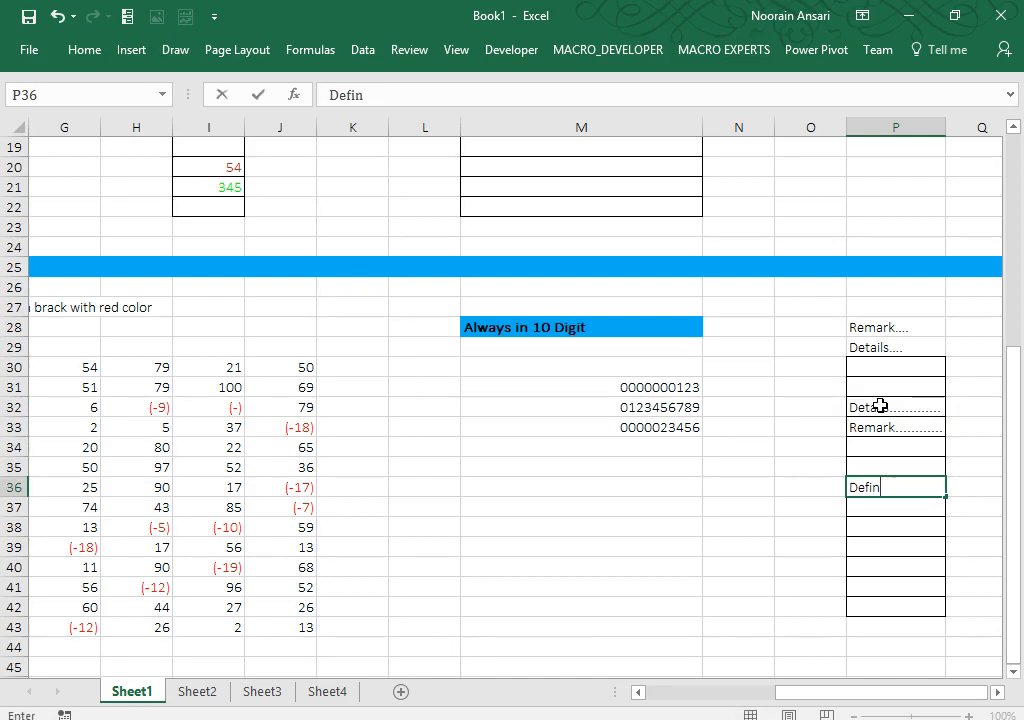
type("ition")
key("Return")
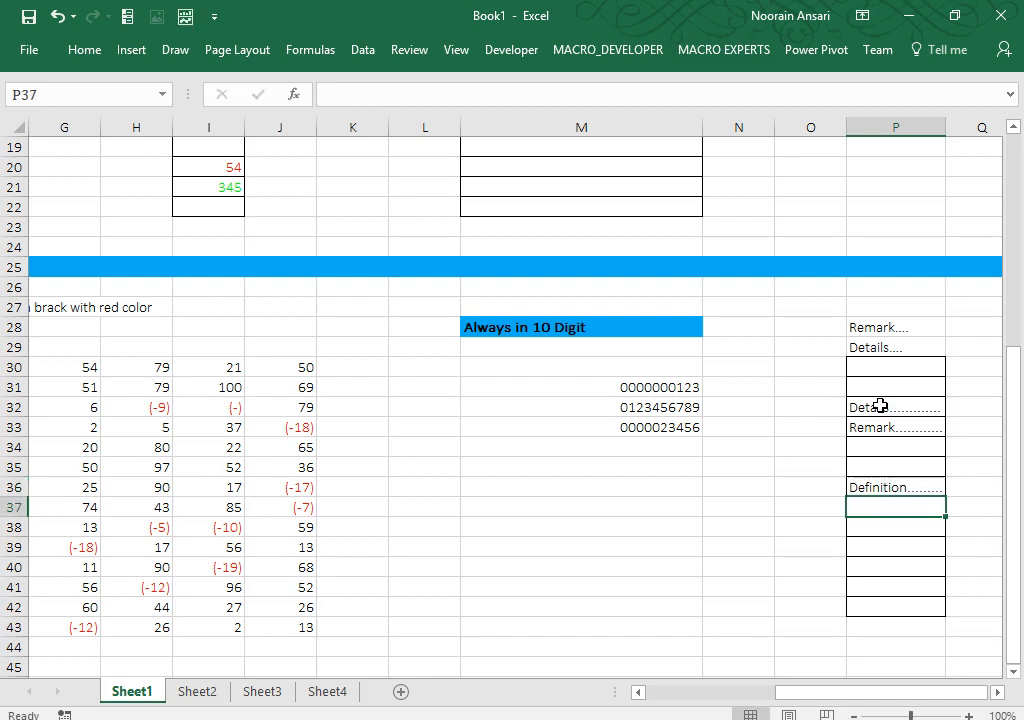
key("Up")
key("Down")
key("Down")
key("Down")
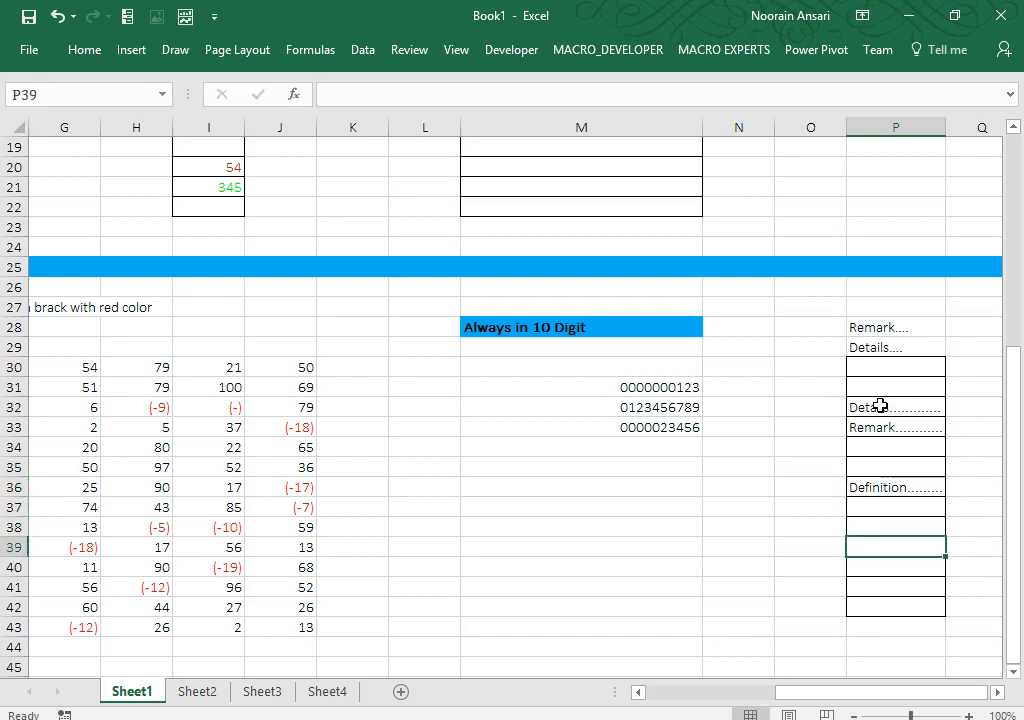
key("Up")
key("Up")
key("Up")
key("Up")
key("Up")
key("Up")
key("Up")
key("Up")
key("Up")
key("Up")
key("Down")
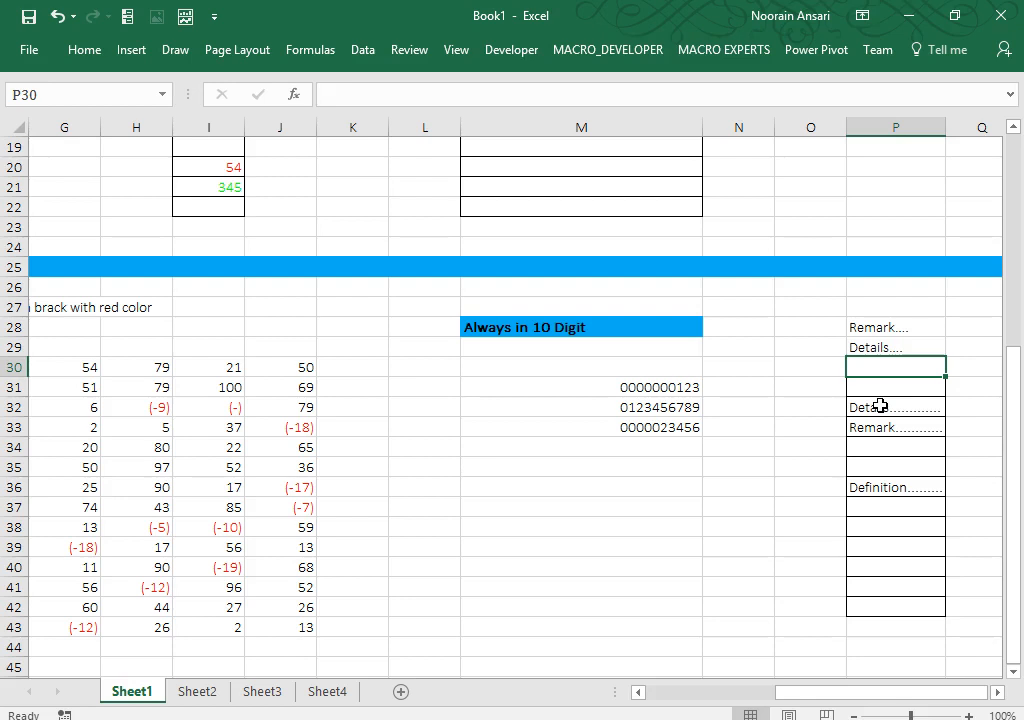
Step: Select row 46 and give it the same blue fill as row 25
key("Down")
key("Down")
key("Down")
key("Down")
key("Down")
key("Down")
key("Down")
key("Down")
key("Down")
key("Down")
key("Down")
key("Down")
key("Down")
key("Down")
key("Down")
key("Down")
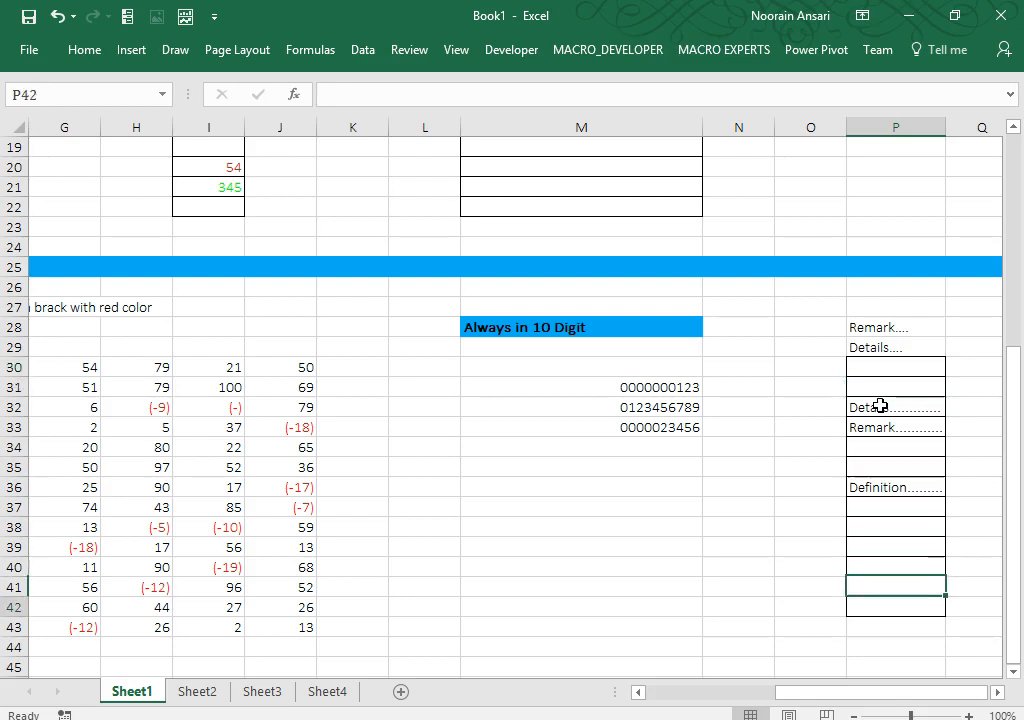
key("Left")
key("Left")
key("Left")
key("Left")
key("Left")
key("Left")
key("Left")
key("Left")
key("Left")
key("Left")
key("Left")
key("Left")
key("Left")
key("Left")
key("Left")
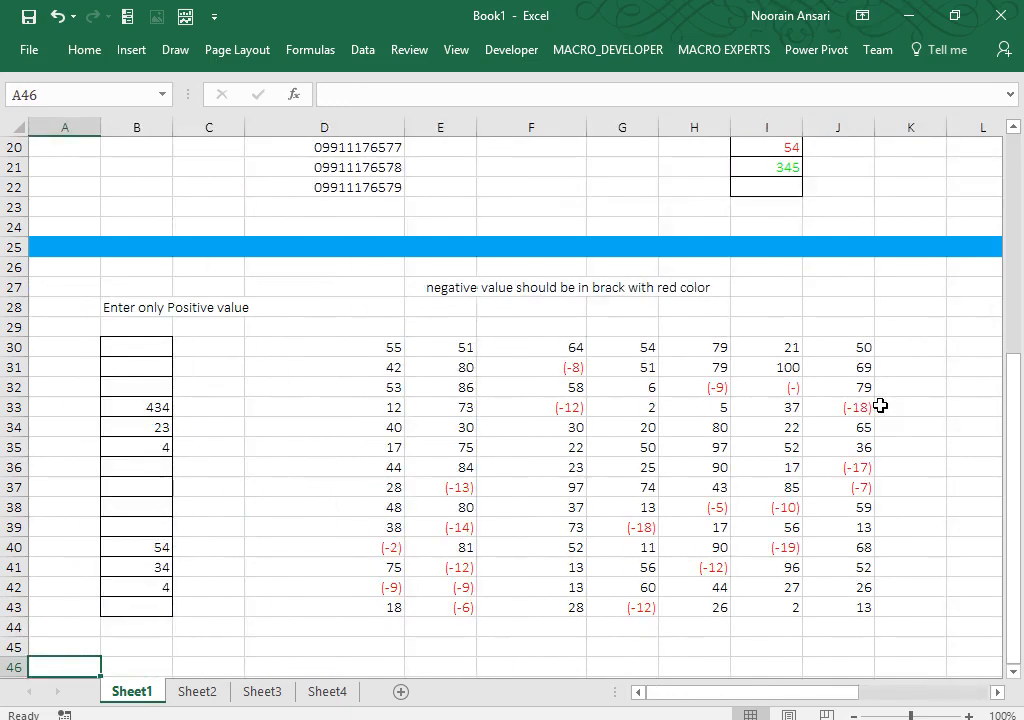
key("Right")
key("shift+space")
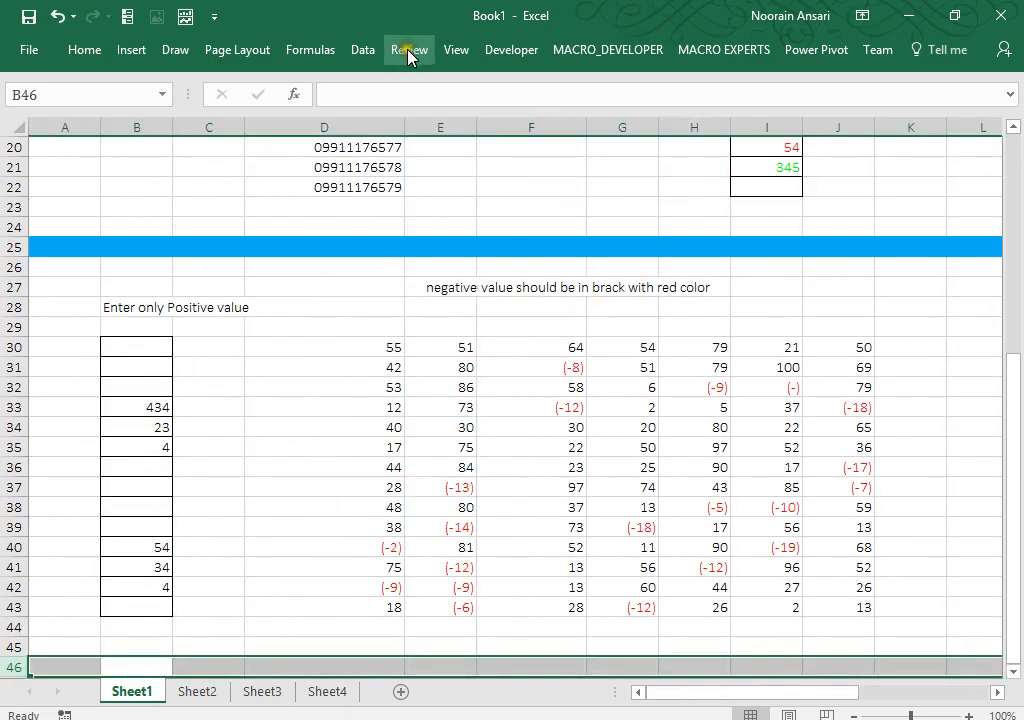
left_click(77, 47)
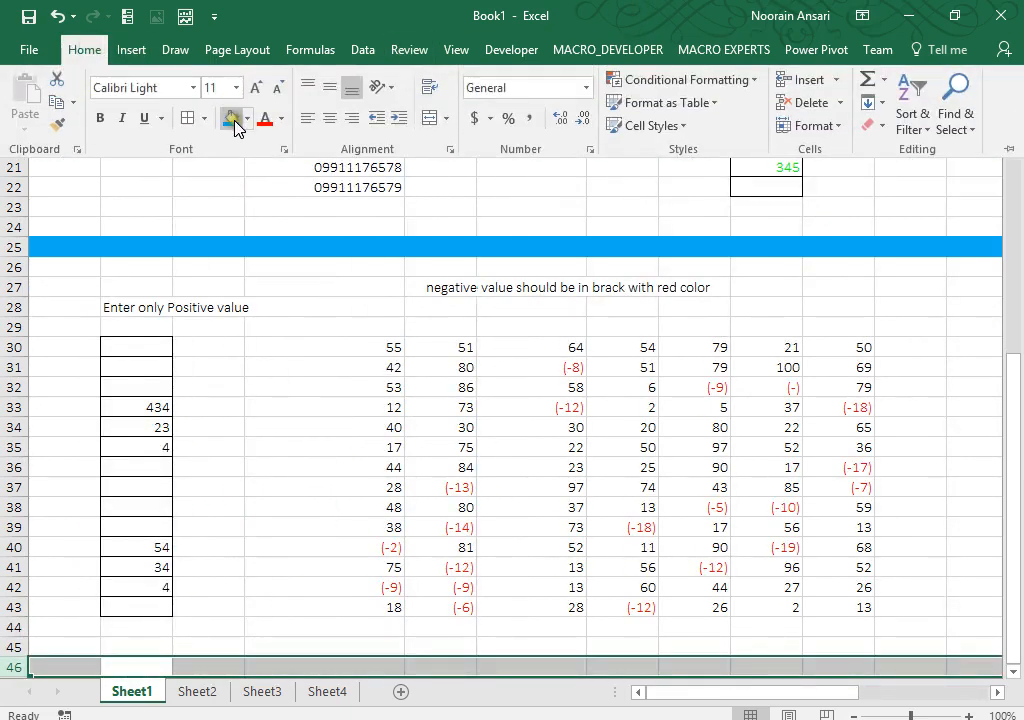
left_click(231, 118)
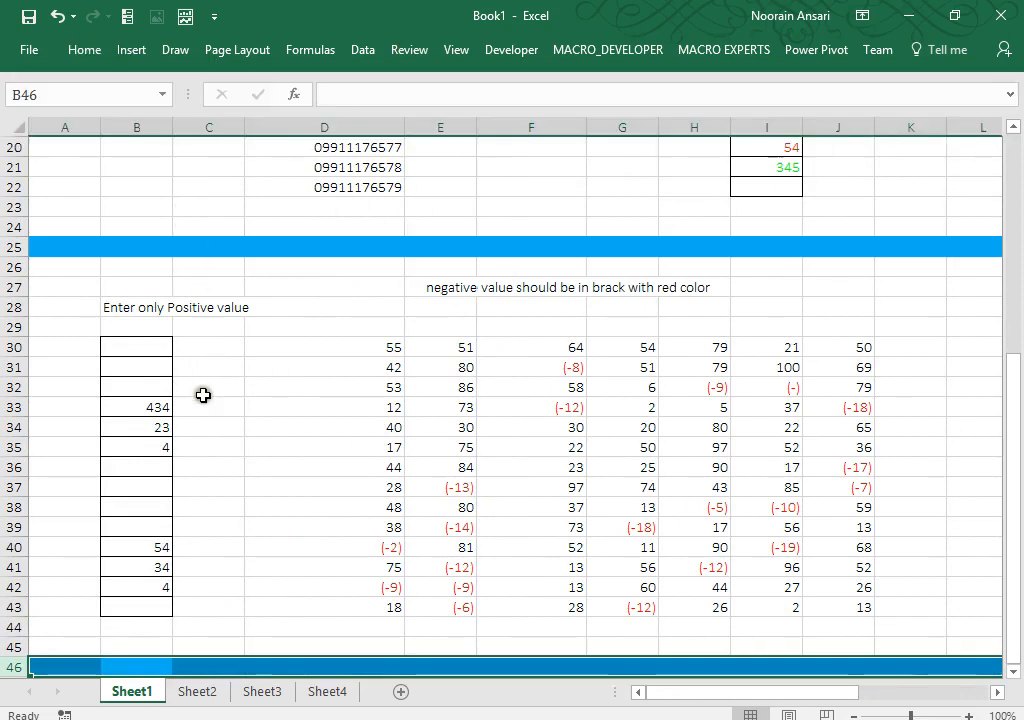
left_click(247, 448)
key("Down")
key("Down")
key("Down")
key("Down")
key("Down")
key("Down")
key("Down")
key("Down")
key("Down")
key("Down")
key("Down")
key("Down")
key("Down")
key("Down")
key("Down")
key("Down")
key("Down")
key("Down")
key("Down")
key("Down")
key("Down")
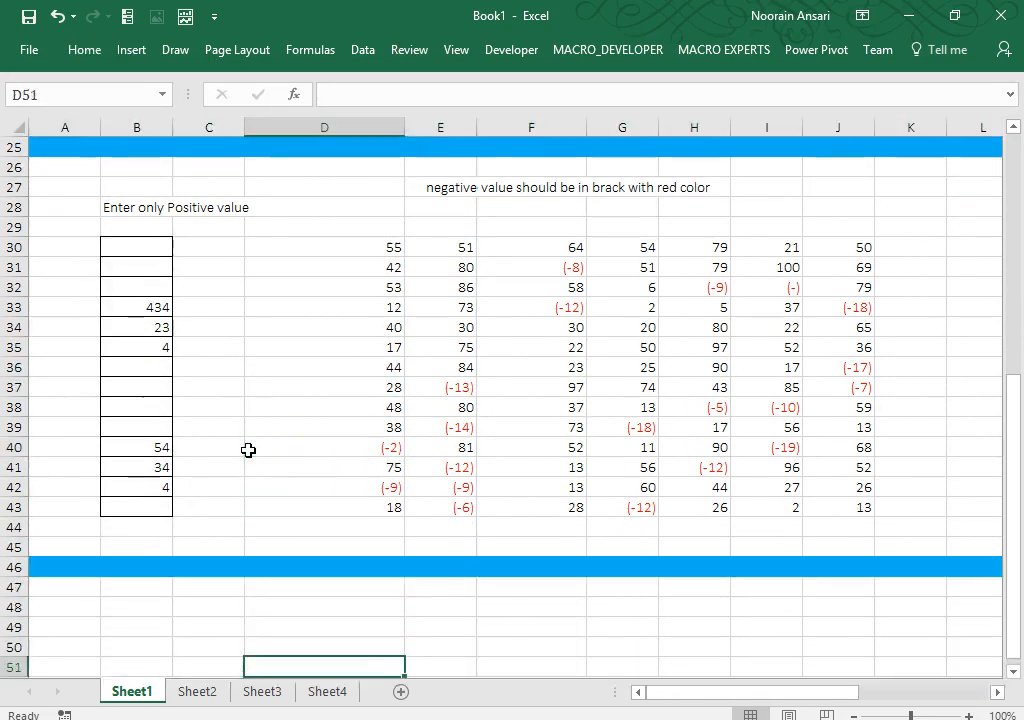
key("Up")
key("Up")
key("Up")
key("Up")
key("Up")
key("Up")
key("Up")
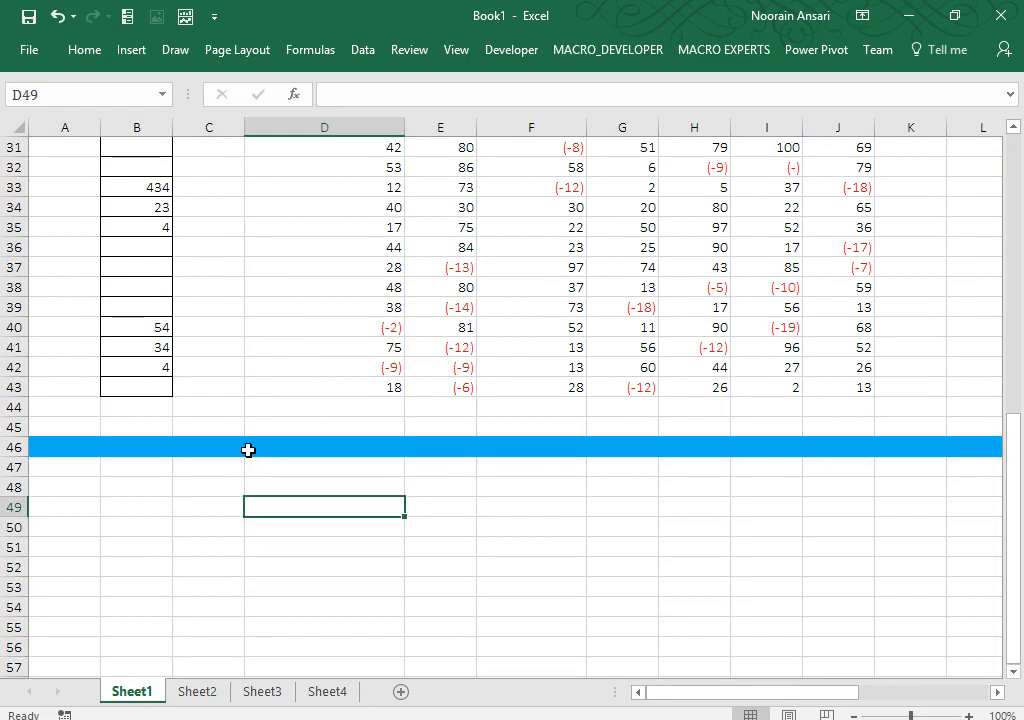
Step: Put today's date in D49 and fill =D49+1 down to D61
key("ctrl+semicolon")
key("Return")
type("=")
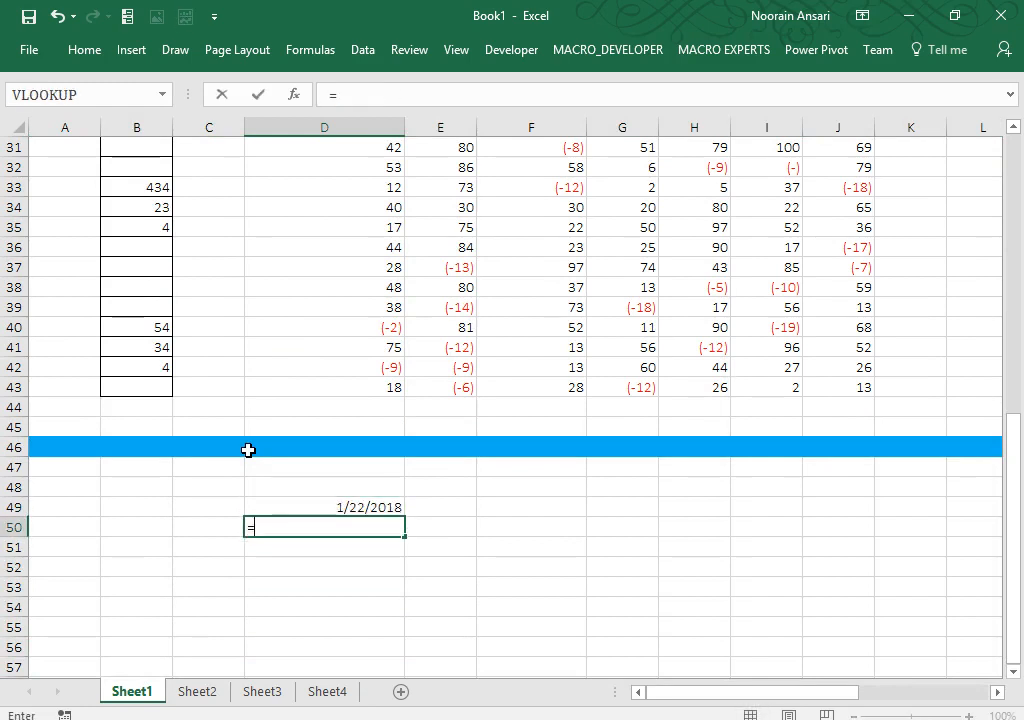
key("Up")
type("+1")
key("Return")
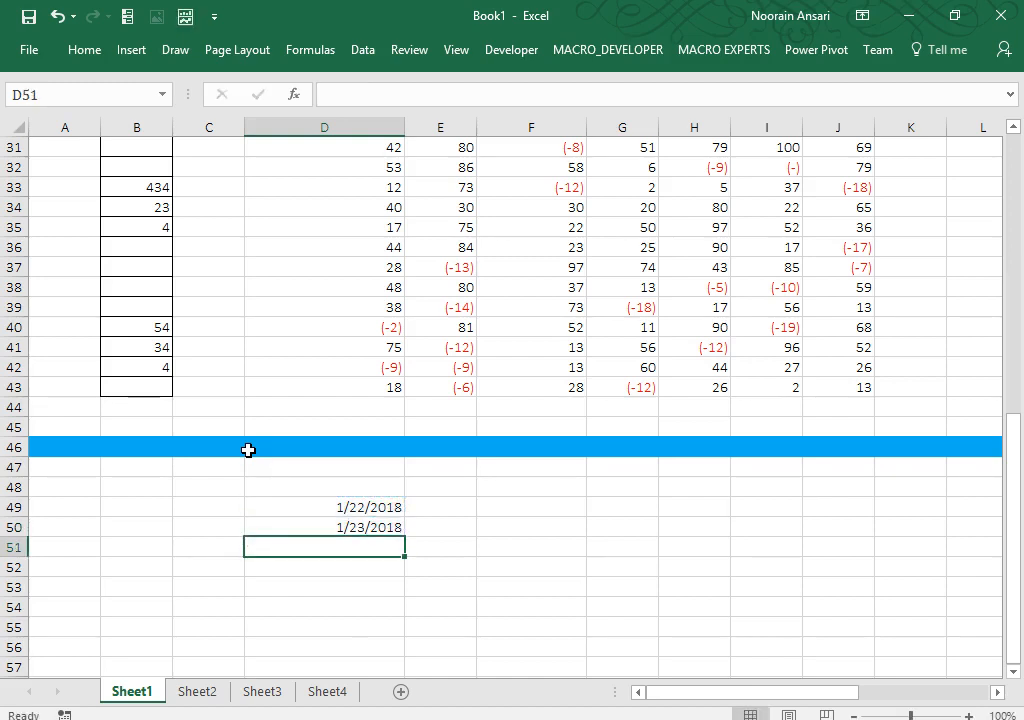
key("shift+Up")
key("shift+Down")
key("shift+Down")
key("shift+Down")
key("shift+Down")
key("shift+Down")
key("shift+Down")
key("shift+Down")
key("shift+Down")
key("shift+Down")
key("shift+Down")
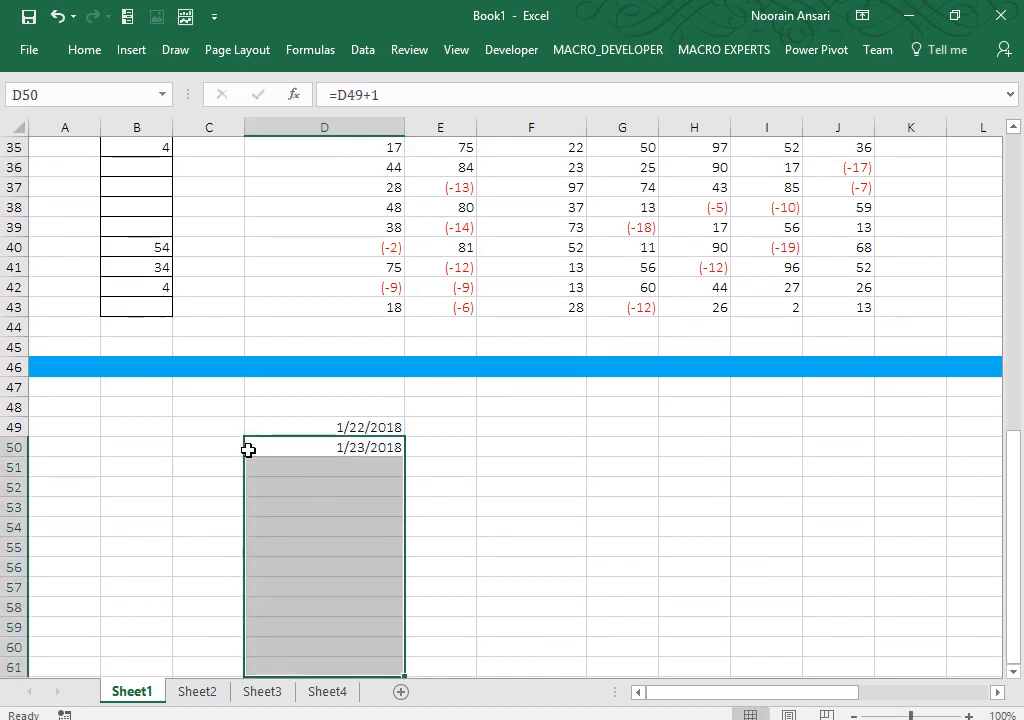
key("ctrl+d")
key("Up")
key("ctrl+shift+Down")
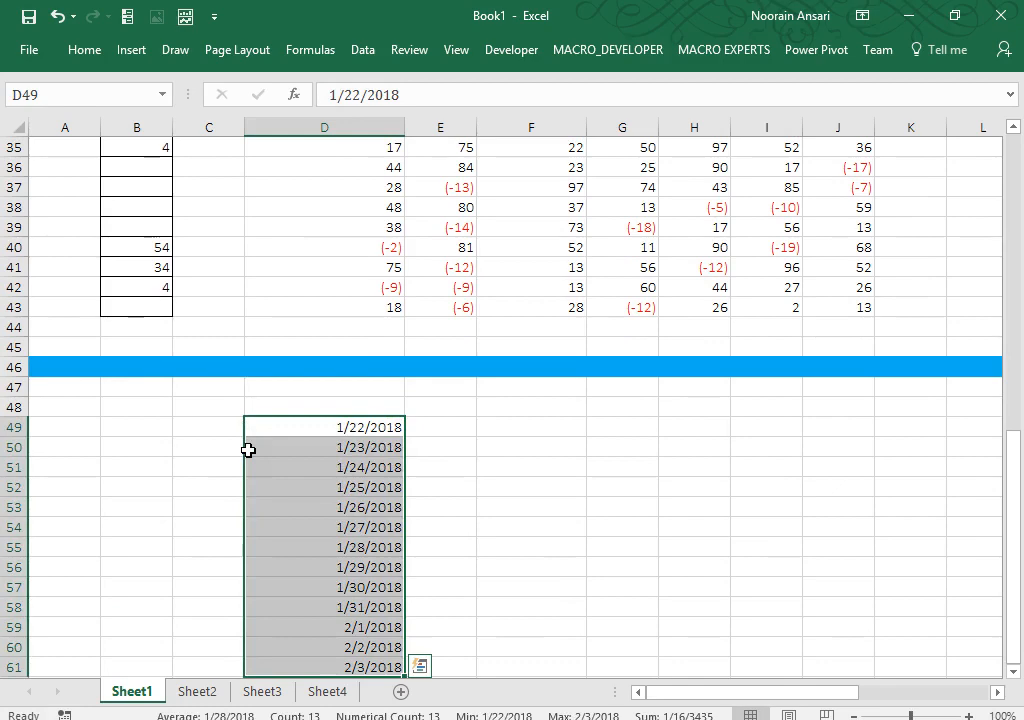
Step: Apply custom format dddd so D49:D61 show full weekday names
key("ctrl+1")
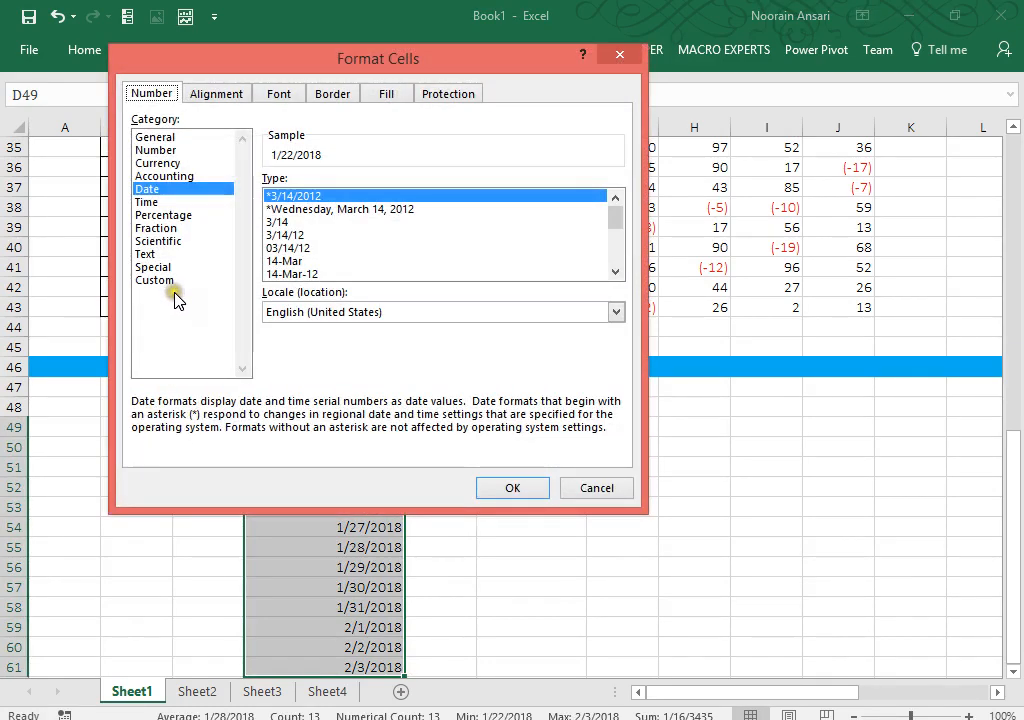
left_click(166, 283)
left_click_drag(307, 197, 266, 197)
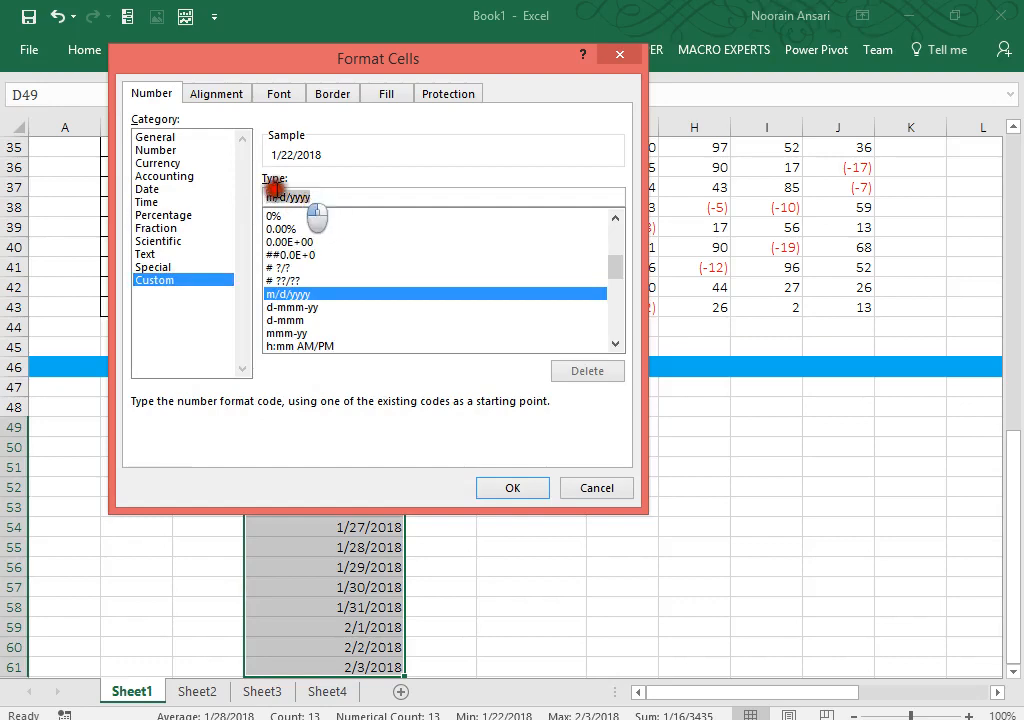
type("ddd")
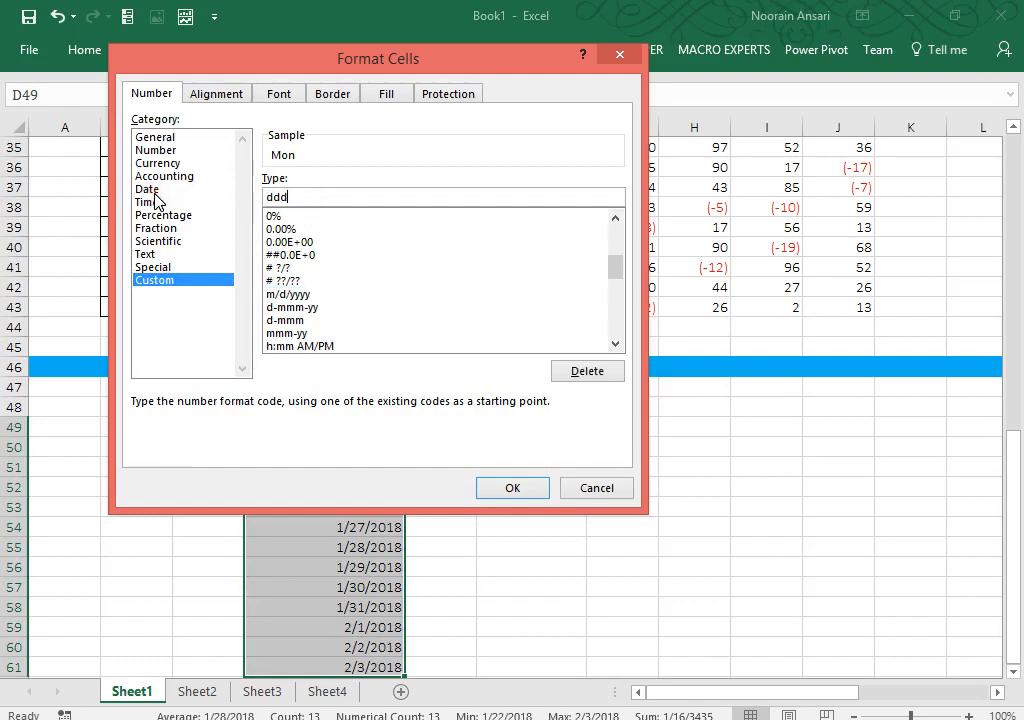
type("d")
key("Return")
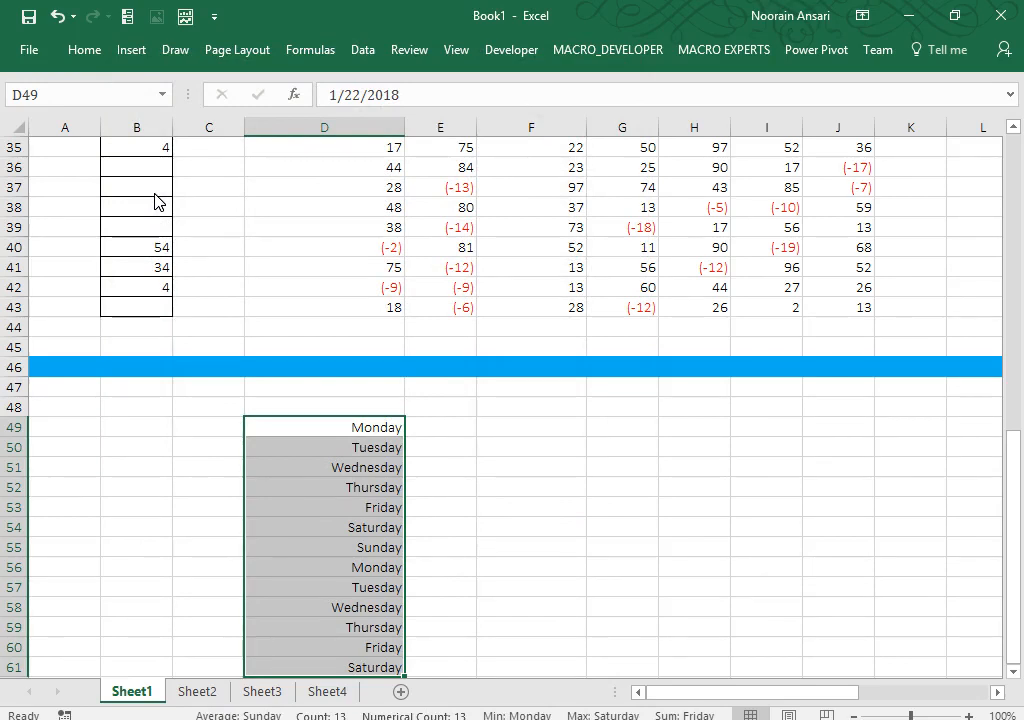
key("Up")
key("Right")
key("Right")
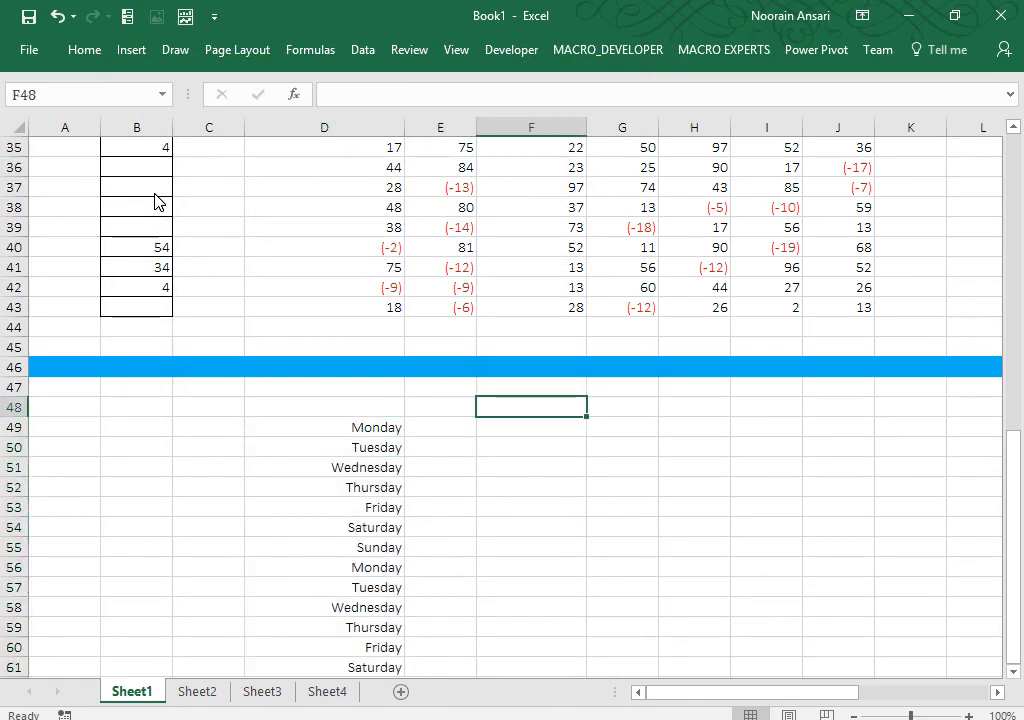
Step: Enter 11223334, 22545445, 33545444 and 44445465 in F49:F52
key("Down")
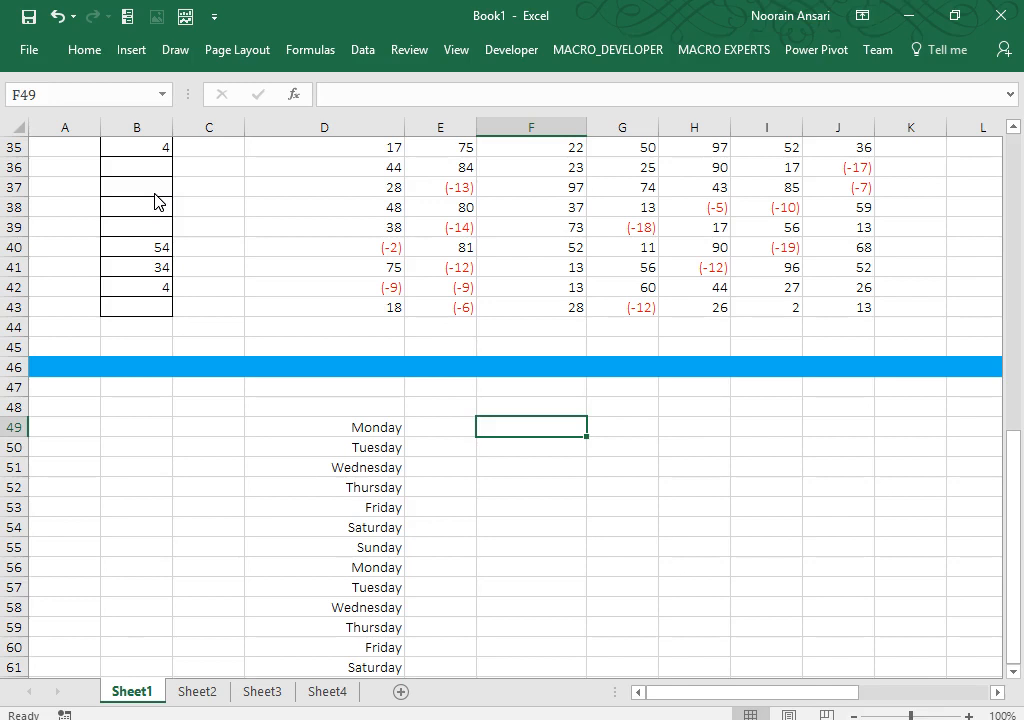
type("1122")
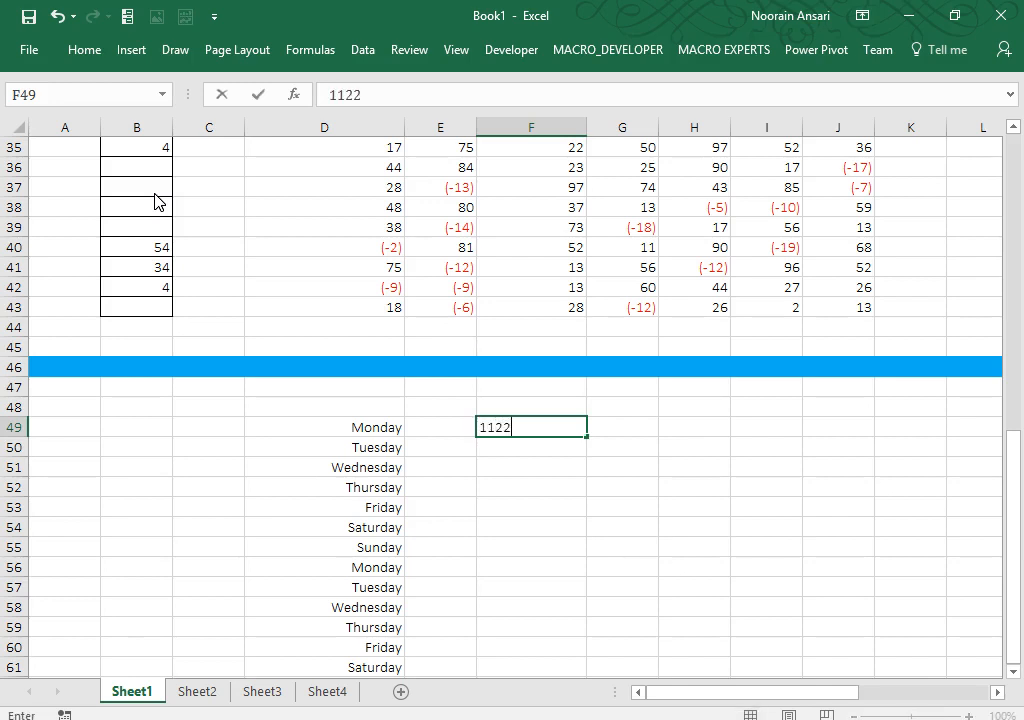
type("3334")
key("Return")
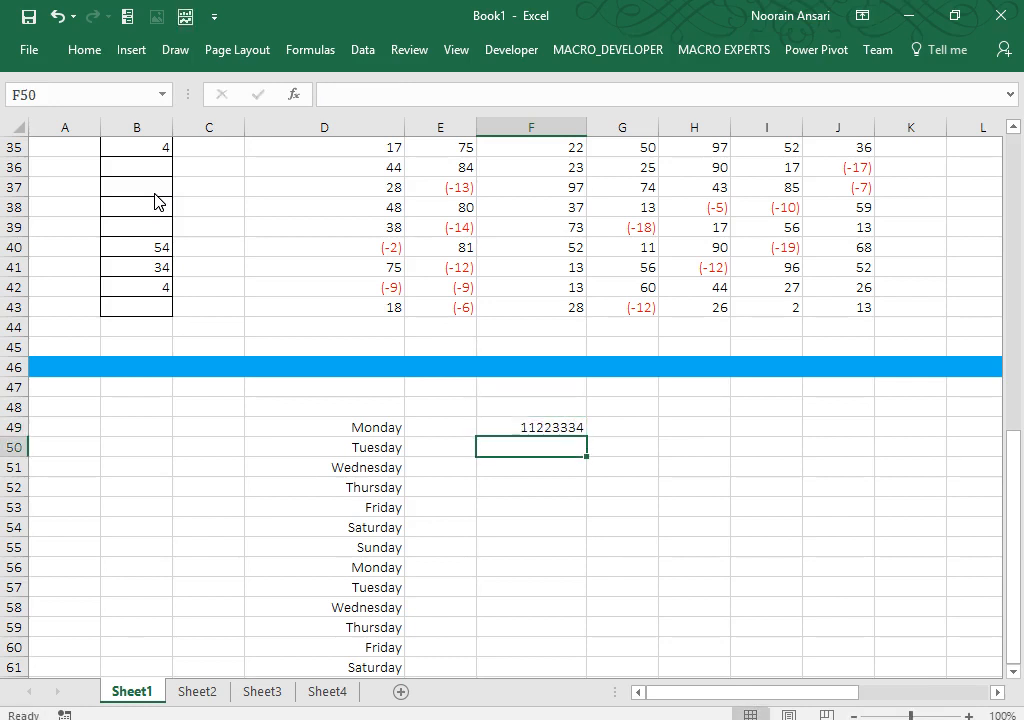
type("225")
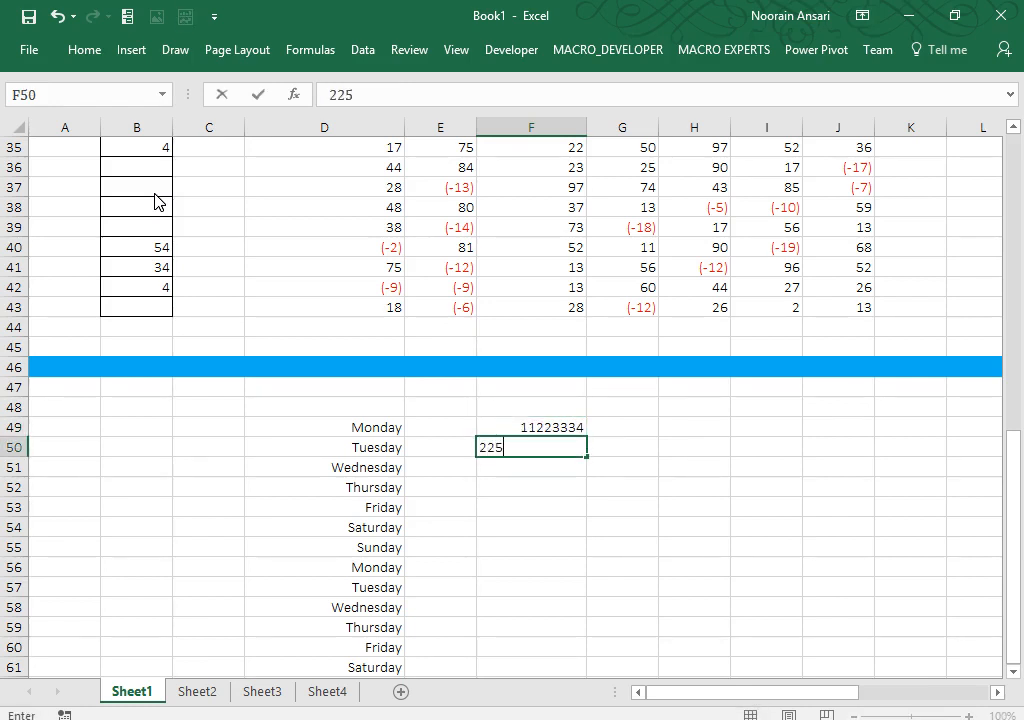
type("4544")
key("Return")
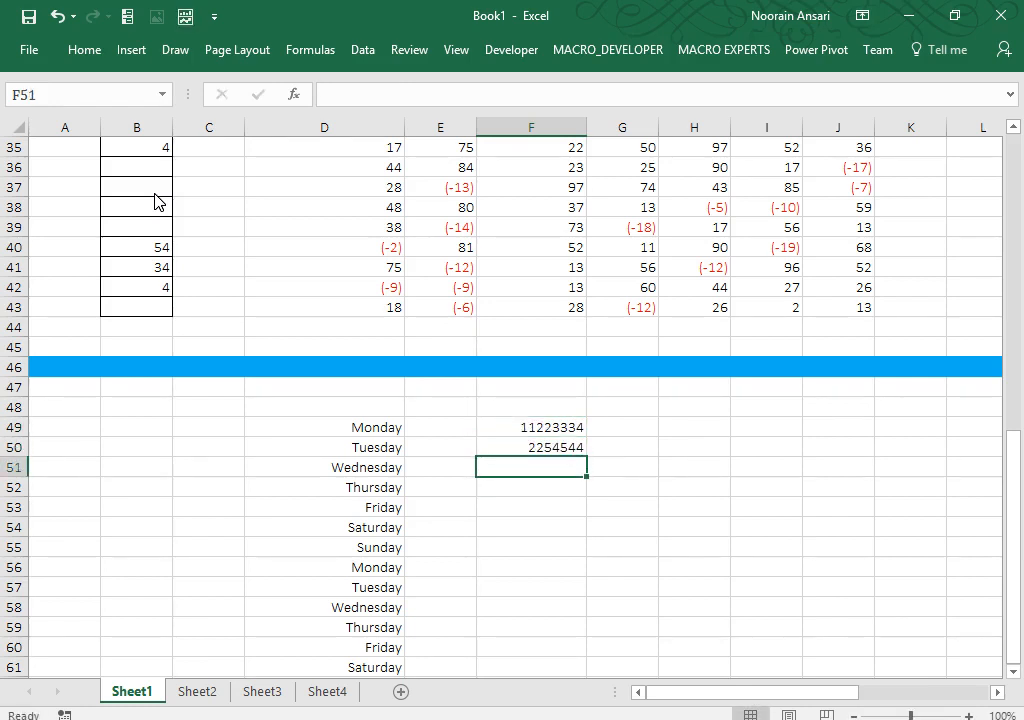
key("Up")
key("F2")
type("5")
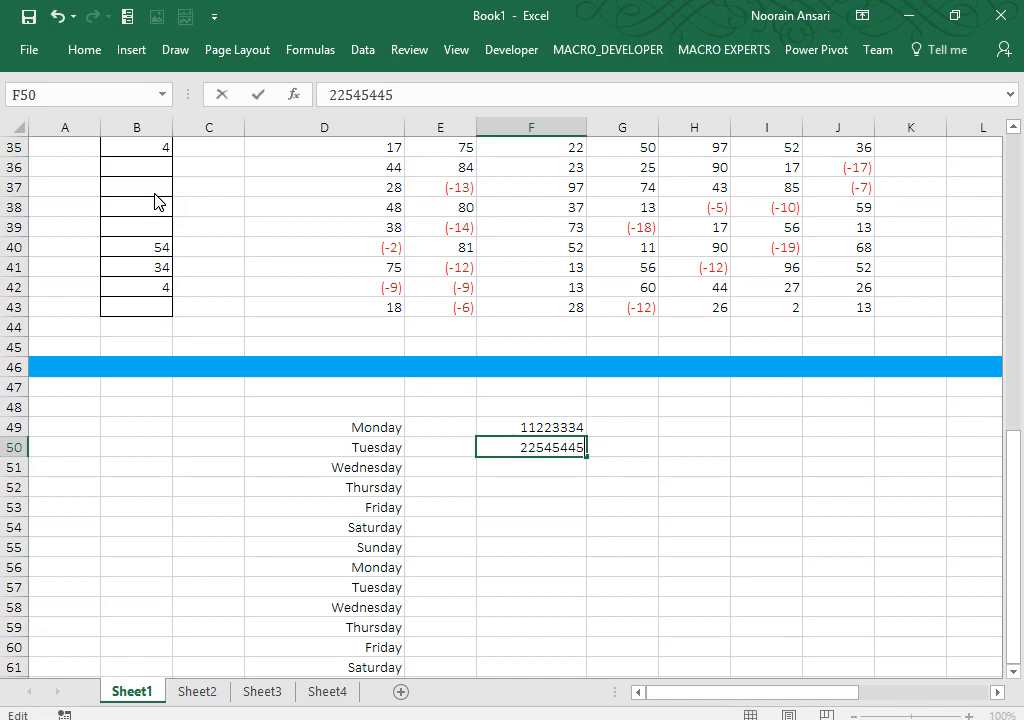
key("Return")
type("3")
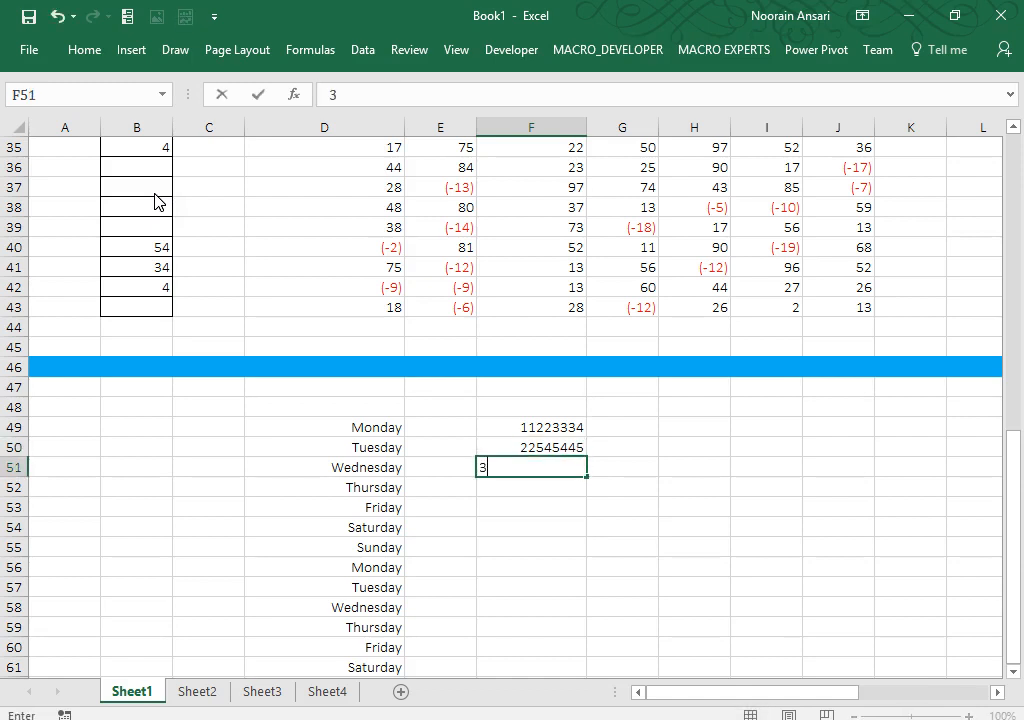
type("354544")
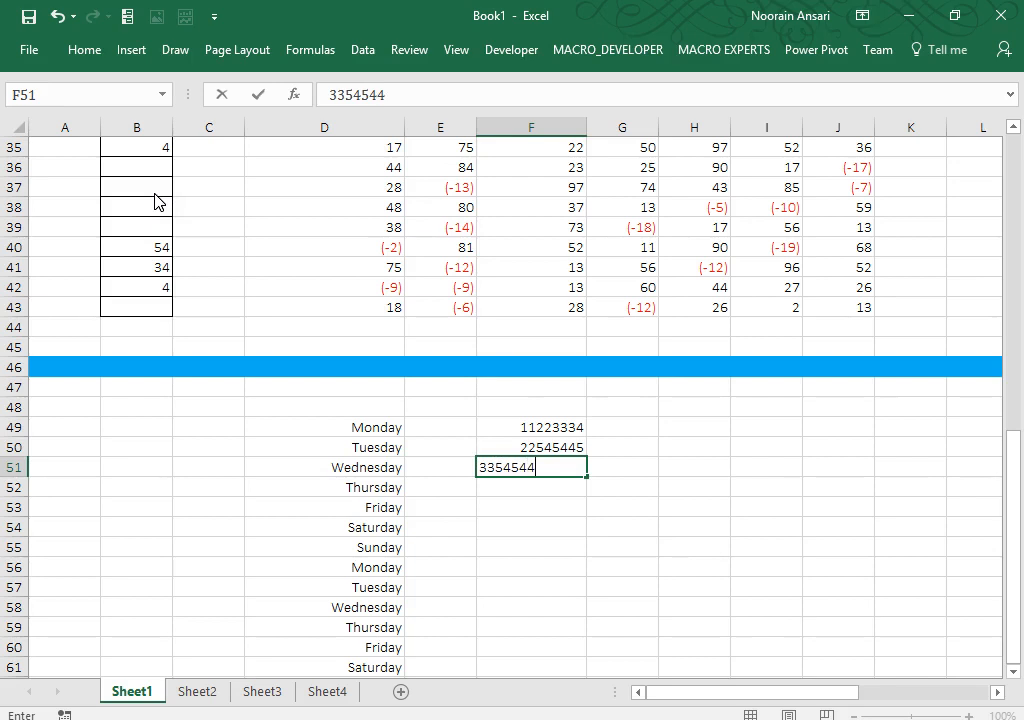
type("4")
key("Return")
type("4")
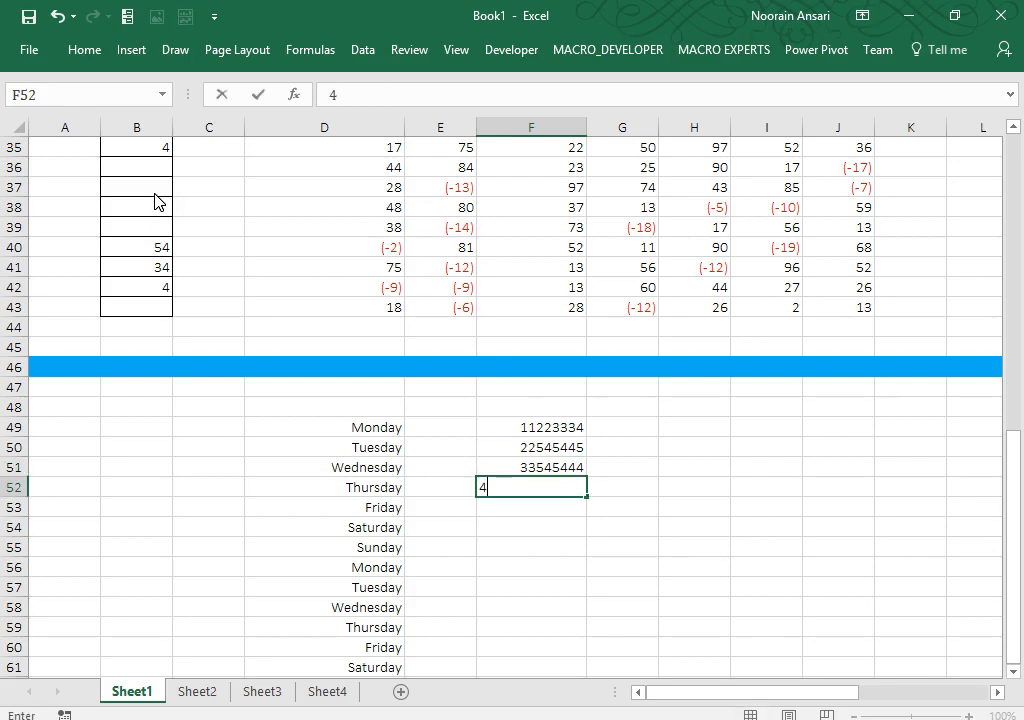
type("4445465")
key("Return")
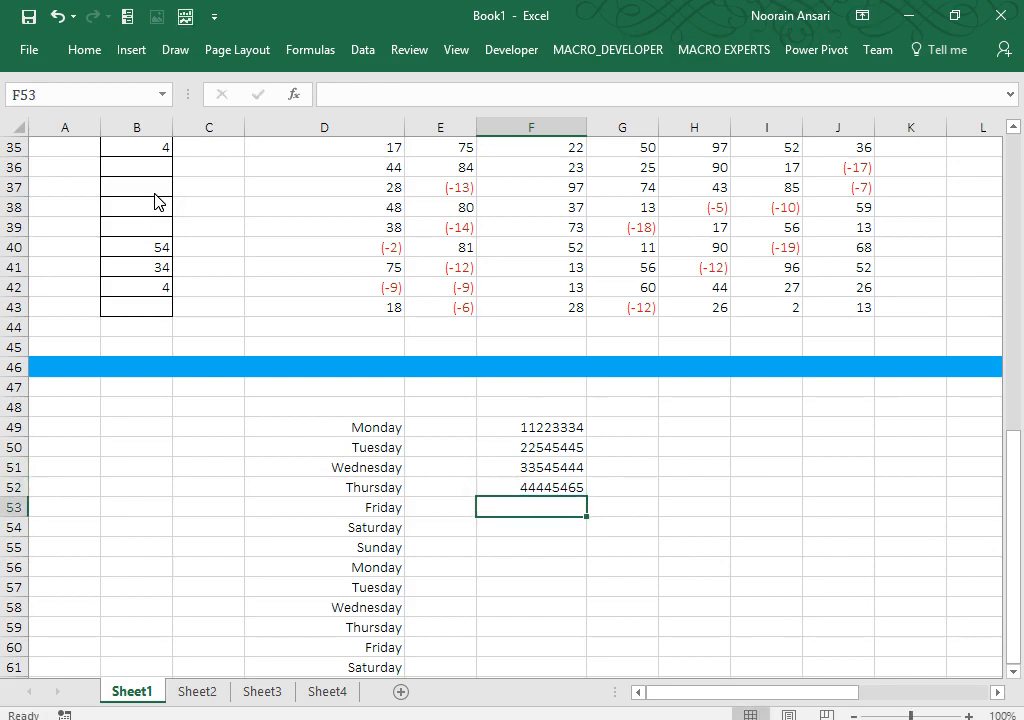
Step: Copy the four numbers down so they repeat through F64, then format F49:F64
key("Up")
key("Up")
key("Up")
key("Up")
key("shift+Down")
key("shift+Down")
key("shift+Down")
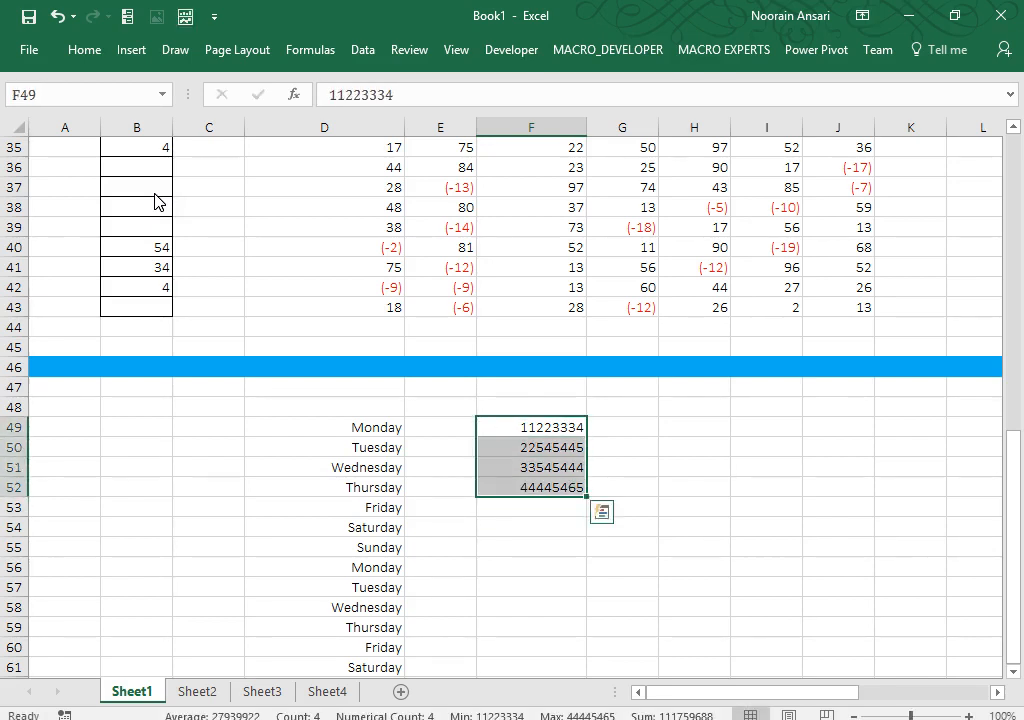
key("ctrl+c")
key("Down")
key("Down")
key("Down")
key("Down")
key("ctrl+v")
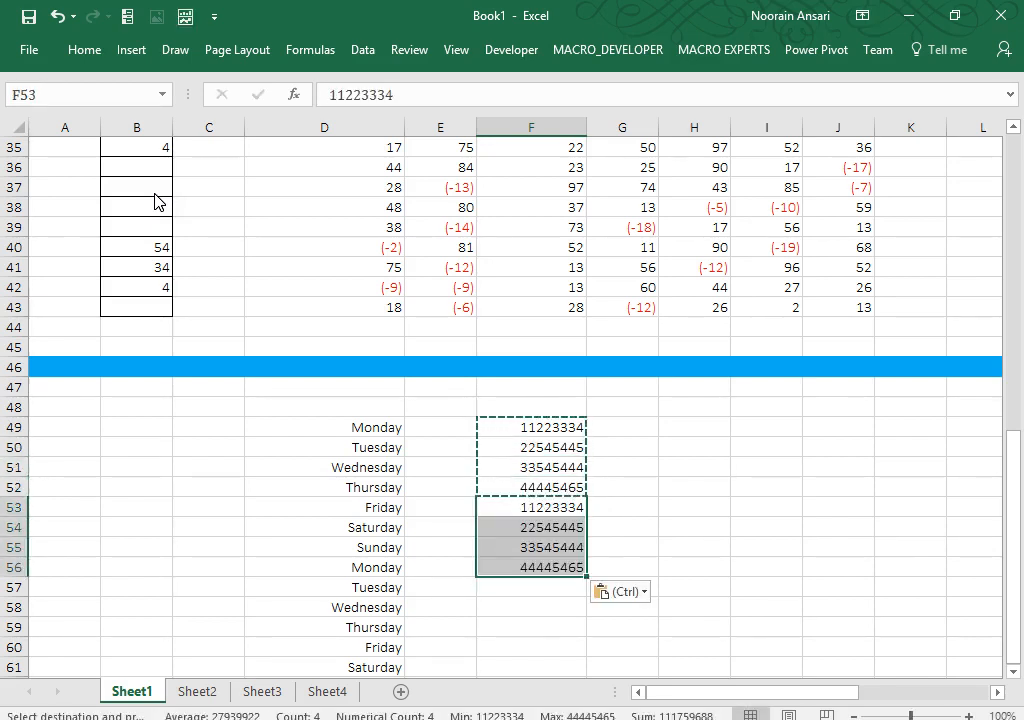
key("Up")
key("Up")
key("Up")
key("Up")
key("Down")
key("Up")
key("ctrl+shift+Down")
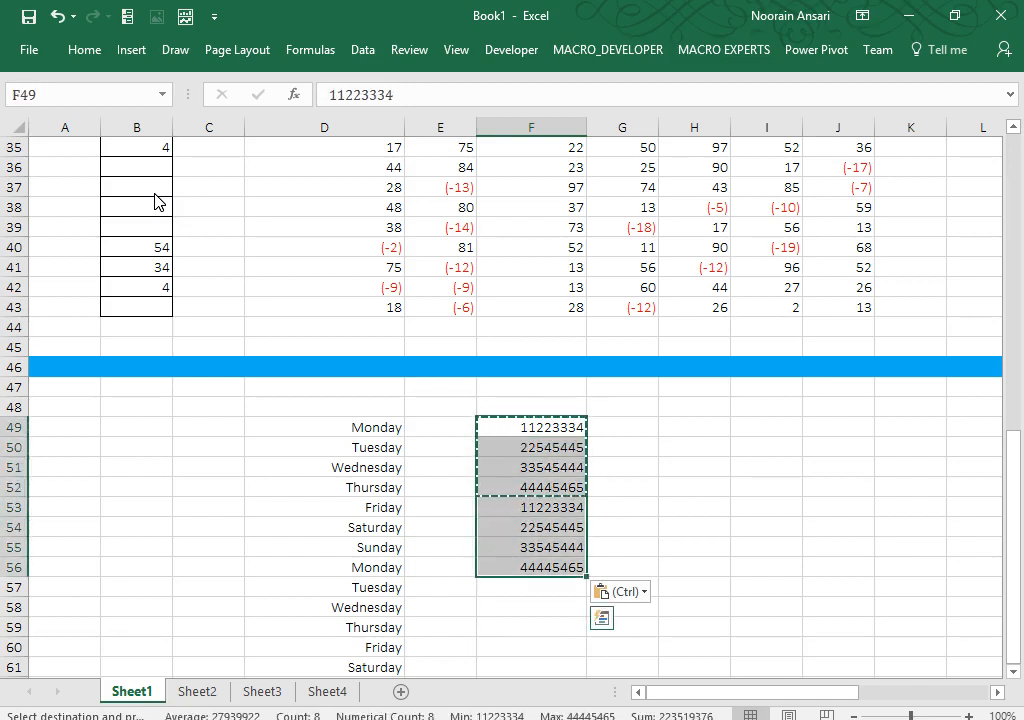
key("Down")
key("Down")
key("Down")
key("Down")
key("Down")
key("Down")
key("Down")
key("Down")
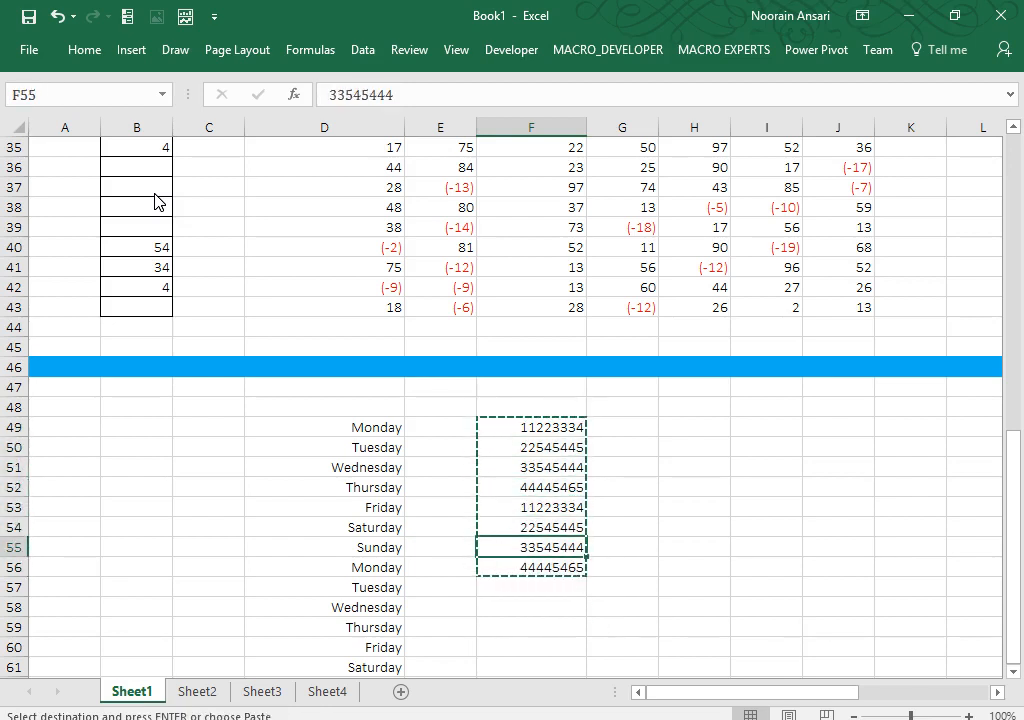
key("ctrl+v")
key("Escape")
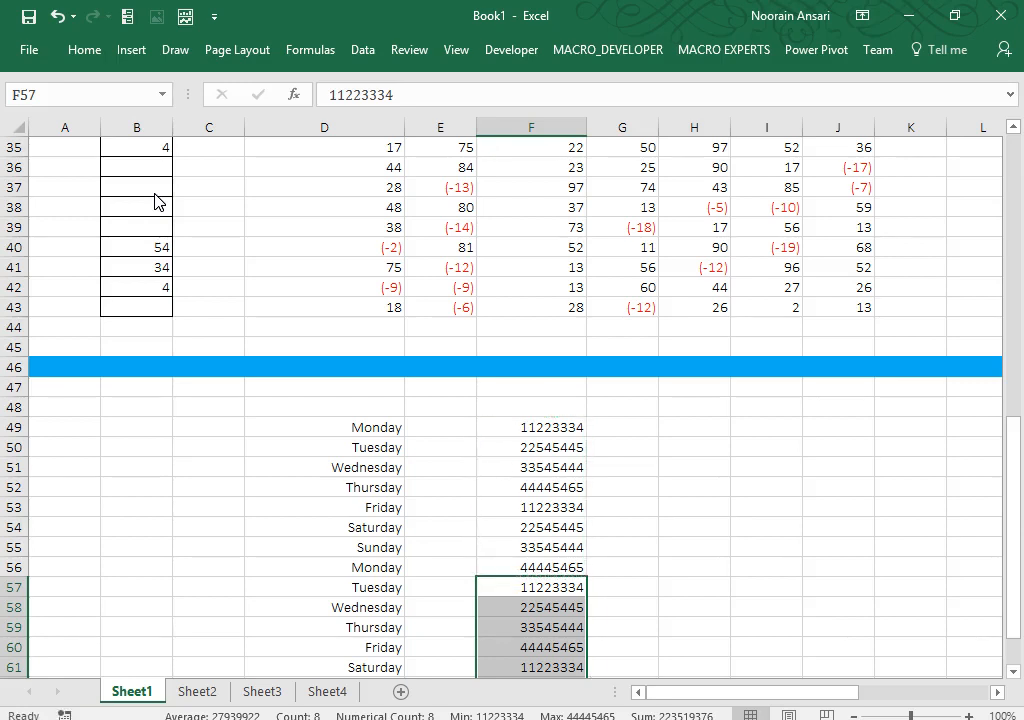
key("ctrl+Up")
key("ctrl+shift+Down")
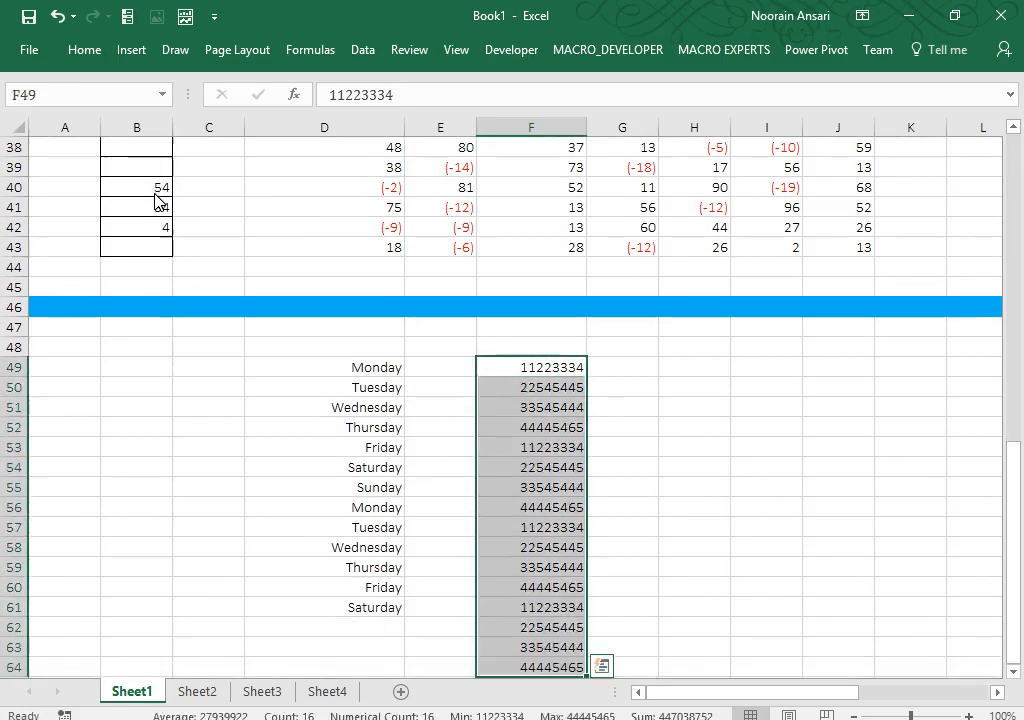
key("ctrl+1")
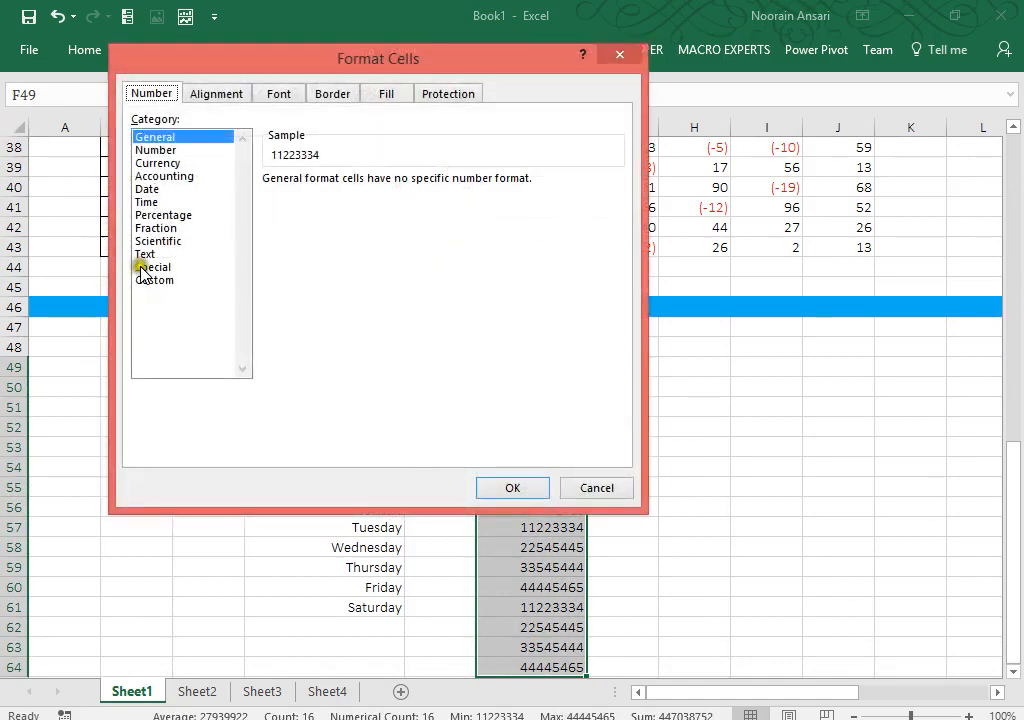
Step: Apply custom format (0##)-###### to F49:F64 and return to the top of the sheet
left_click(150, 280)
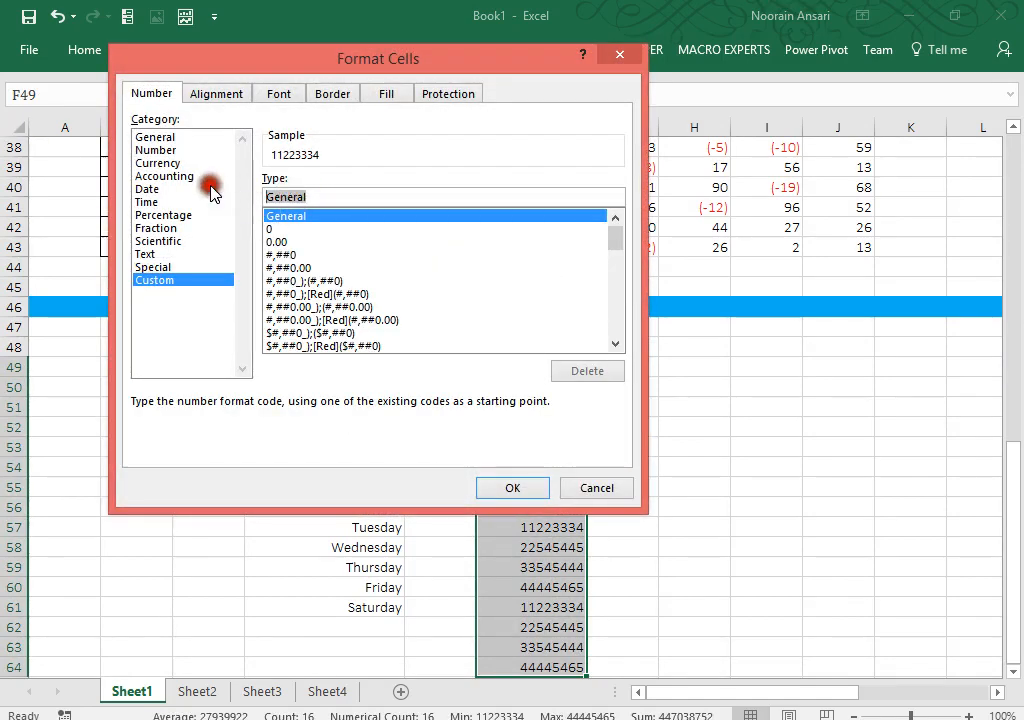
type("(")
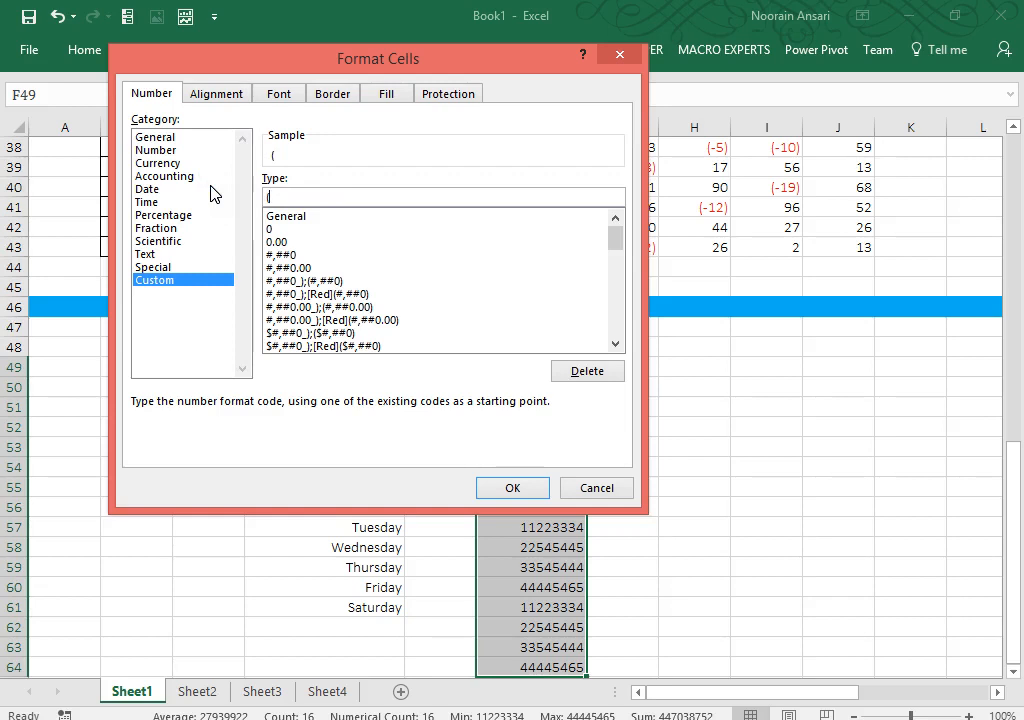
type("0##)-")
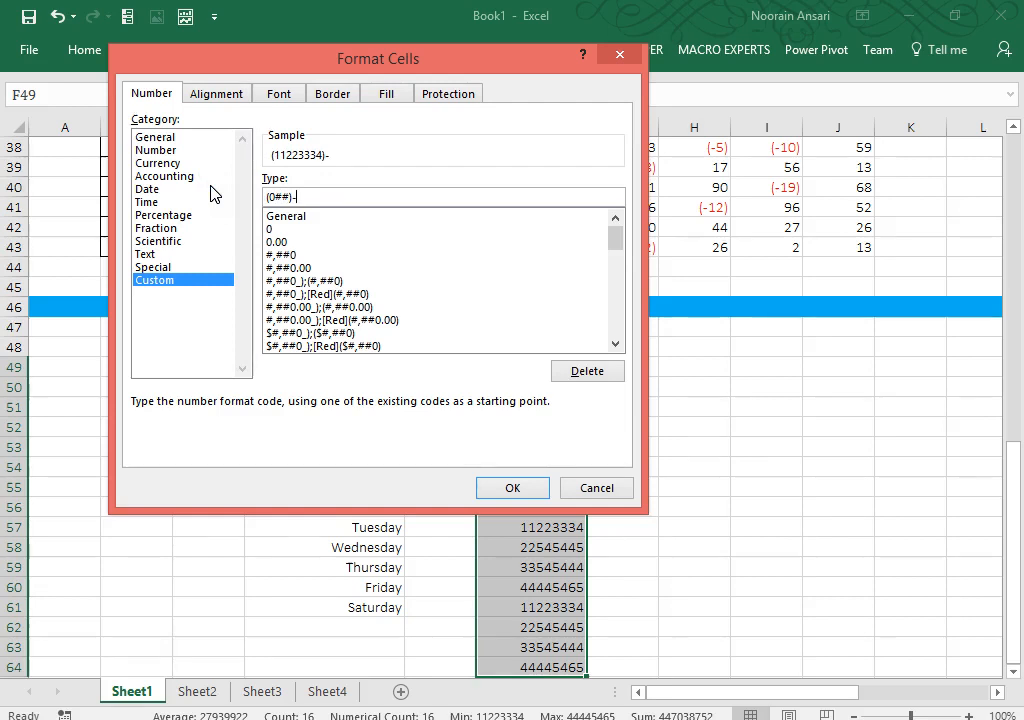
type("######")
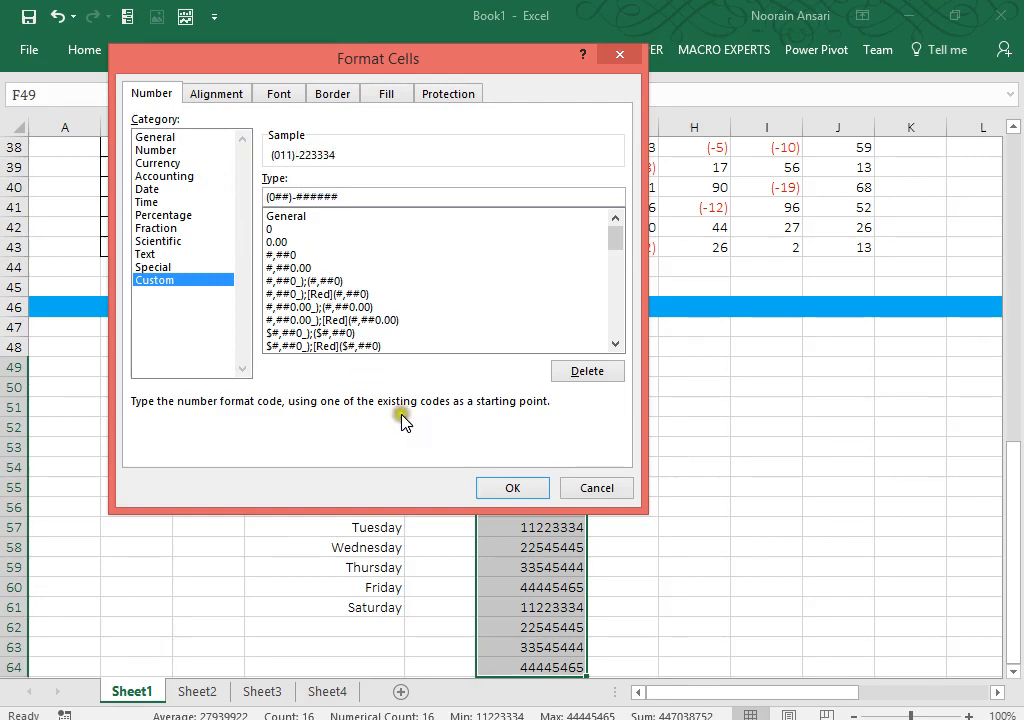
left_click(516, 488)
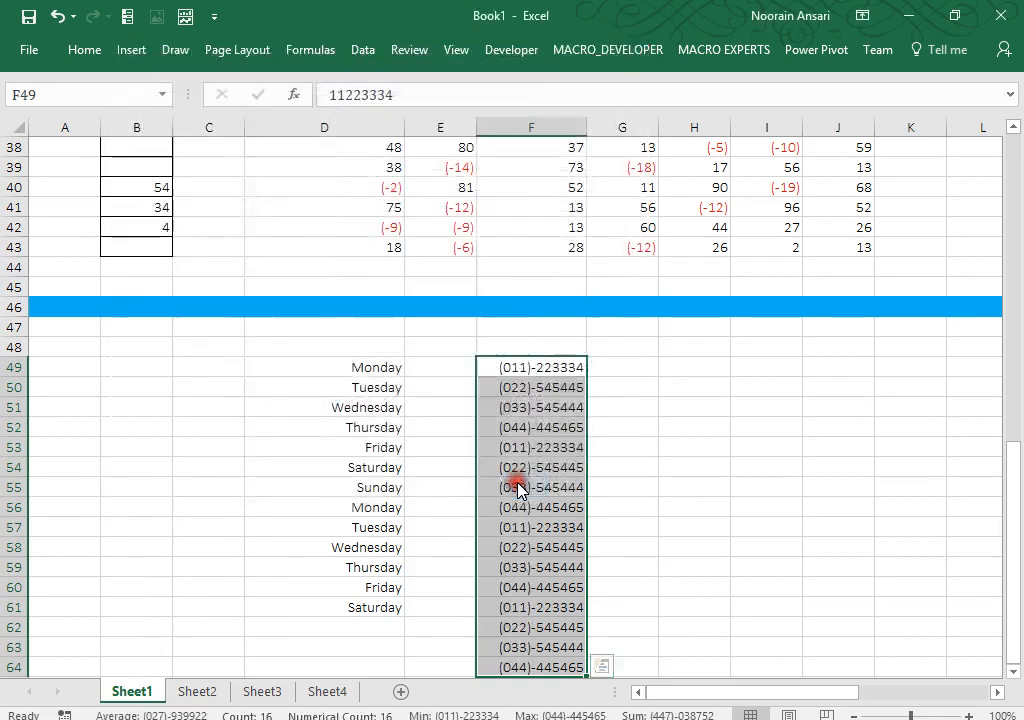
left_click(687, 466)
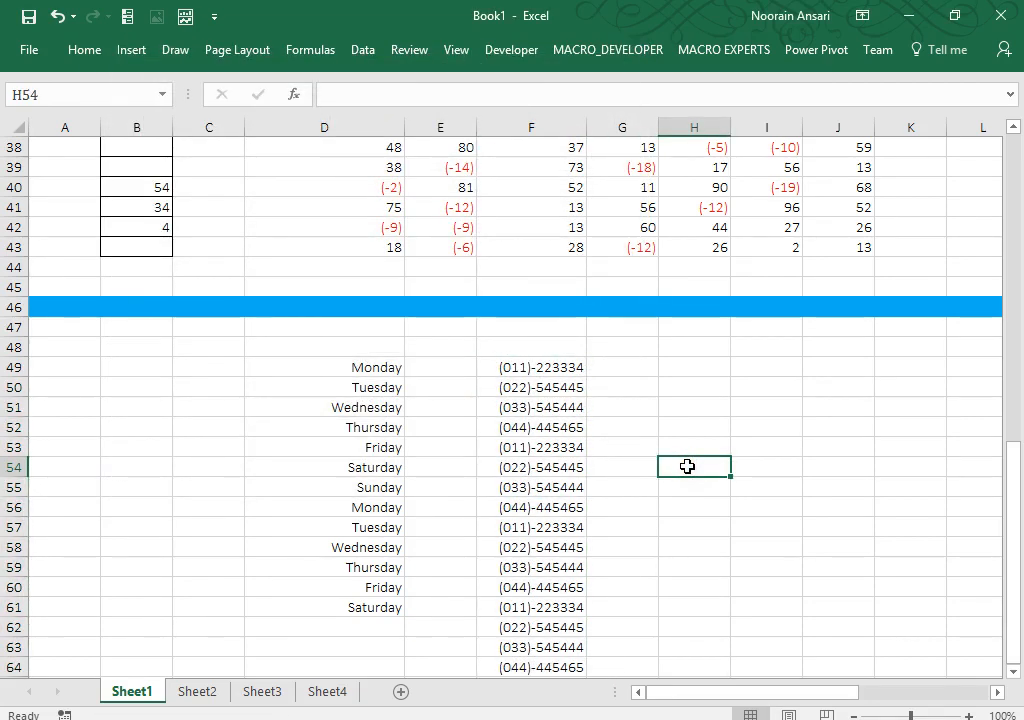
key("ctrl+Up")
key("ctrl+Up")
key("ctrl+Up")
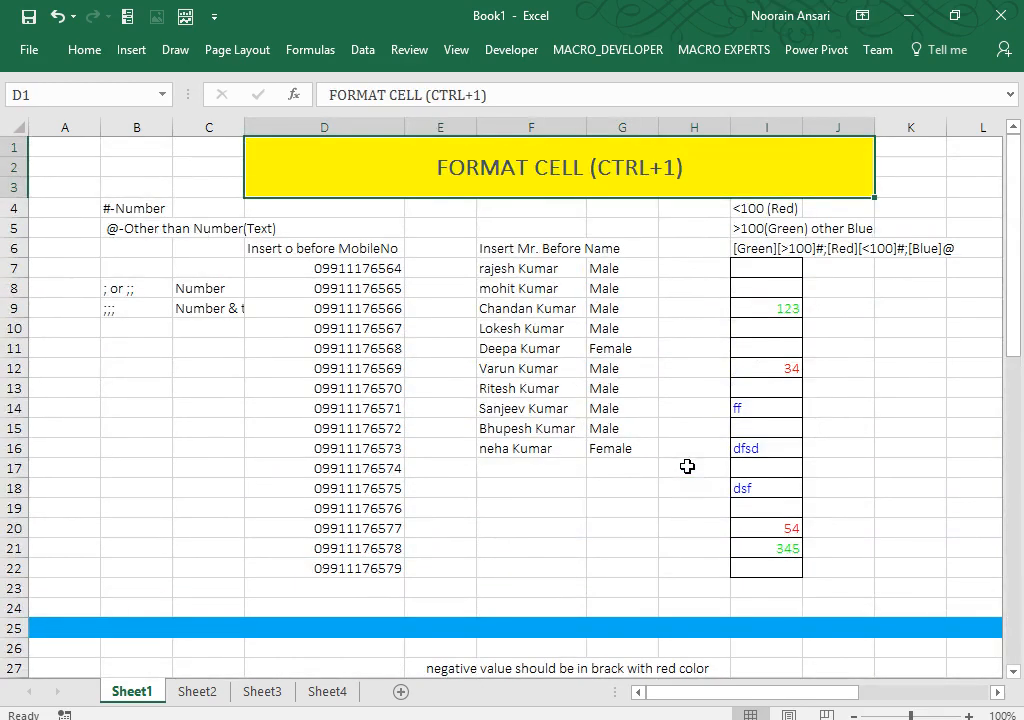
key("Right")
key("Right")
key("Right")
key("Right")
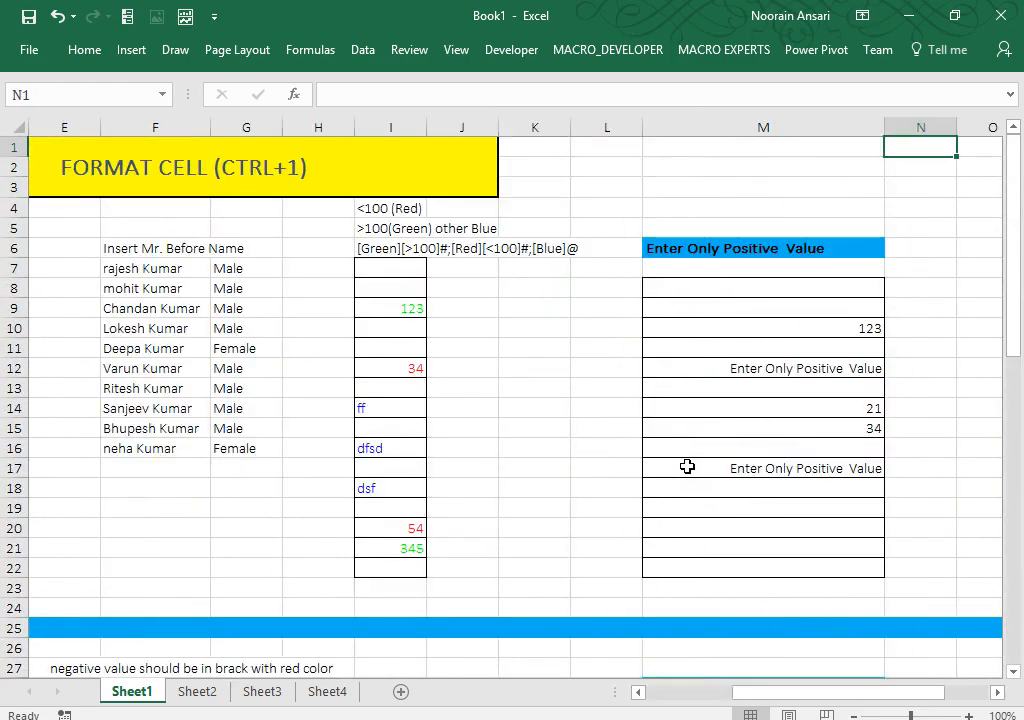
key("Left")
key("Left")
key("Left")
key("Left")
key("Left")
key("Left")
key("Left")
key("Right")
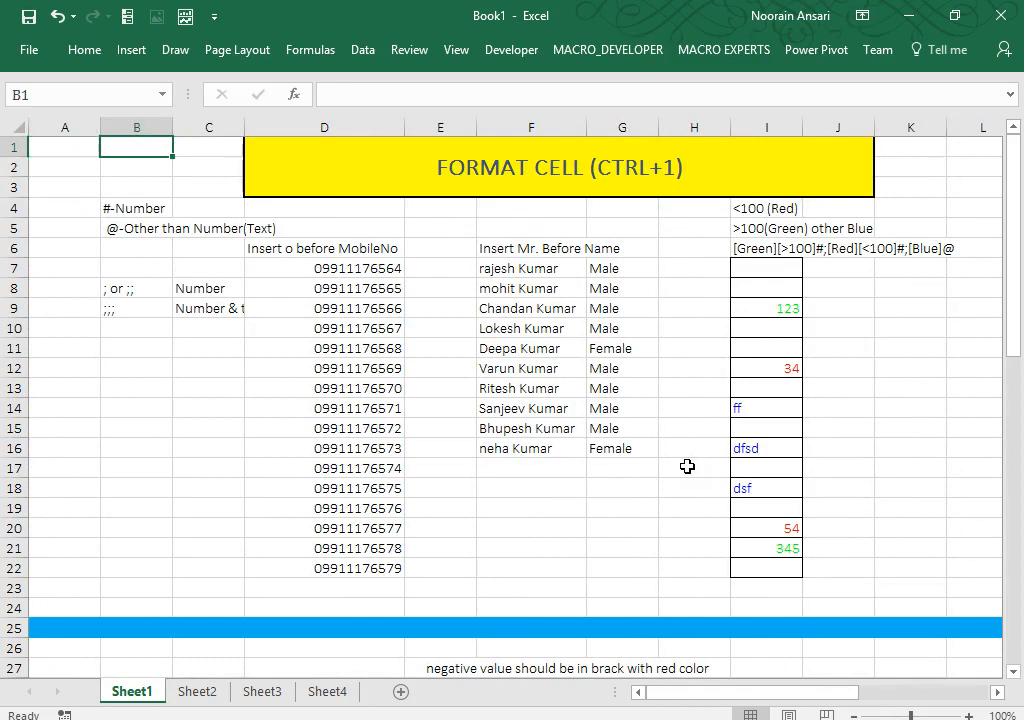
key("Down")
key("Down")
key("Down")
key("Down")
key("Down")
key("Down")
key("Down")
key("Down")
key("Down")
key("Down")
key("Down")
key("Down")
key("Down")
key("Down")
key("Down")
key("Down")
key("Down")
key("Down")
key("Down")
key("Down")
key("ctrl+Up")
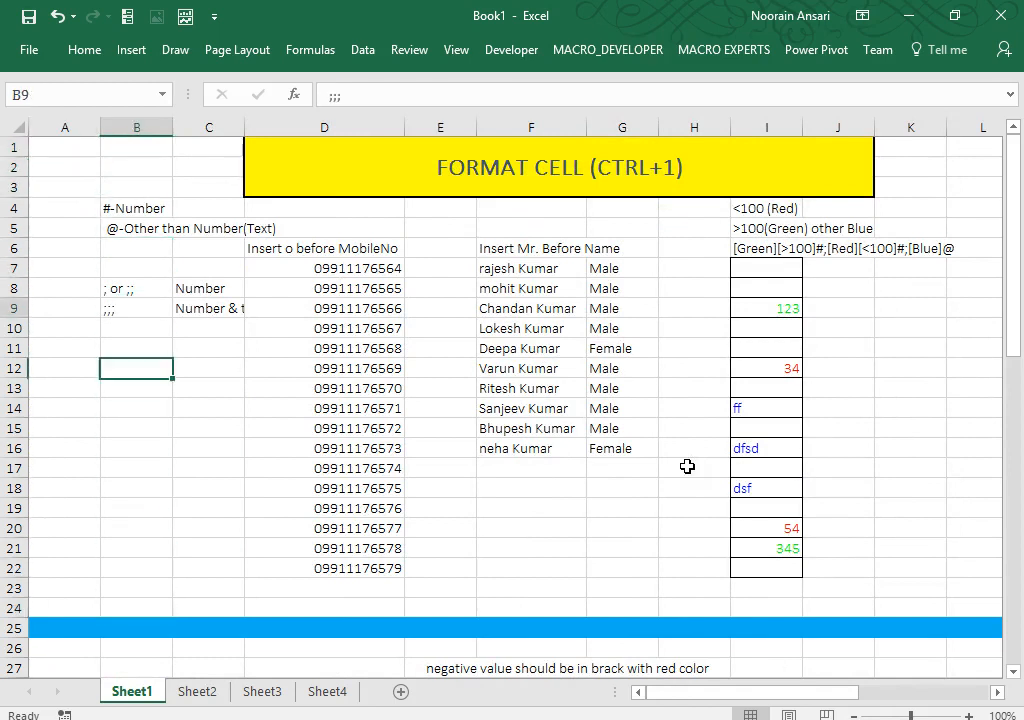
key("Up")
key("Up")
key("Up")
key("Up")
key("Up")
key("Up")
key("Up")
key("Up")
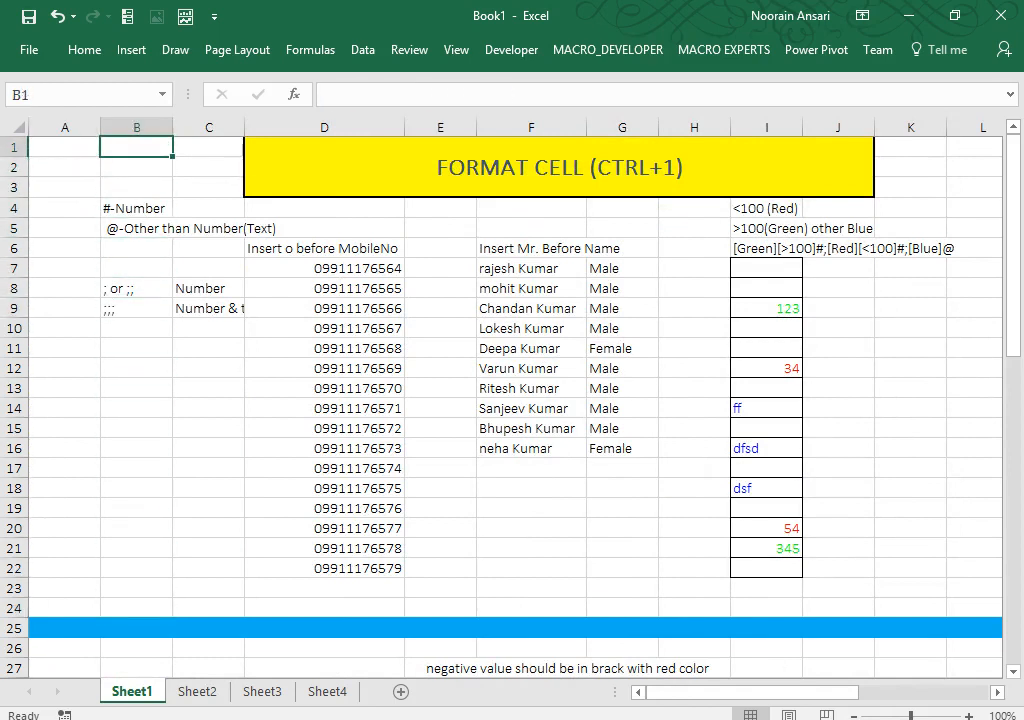
Step: Rename Sheet3 to HomeTask and select cell D6 on it
right_click(261, 692)
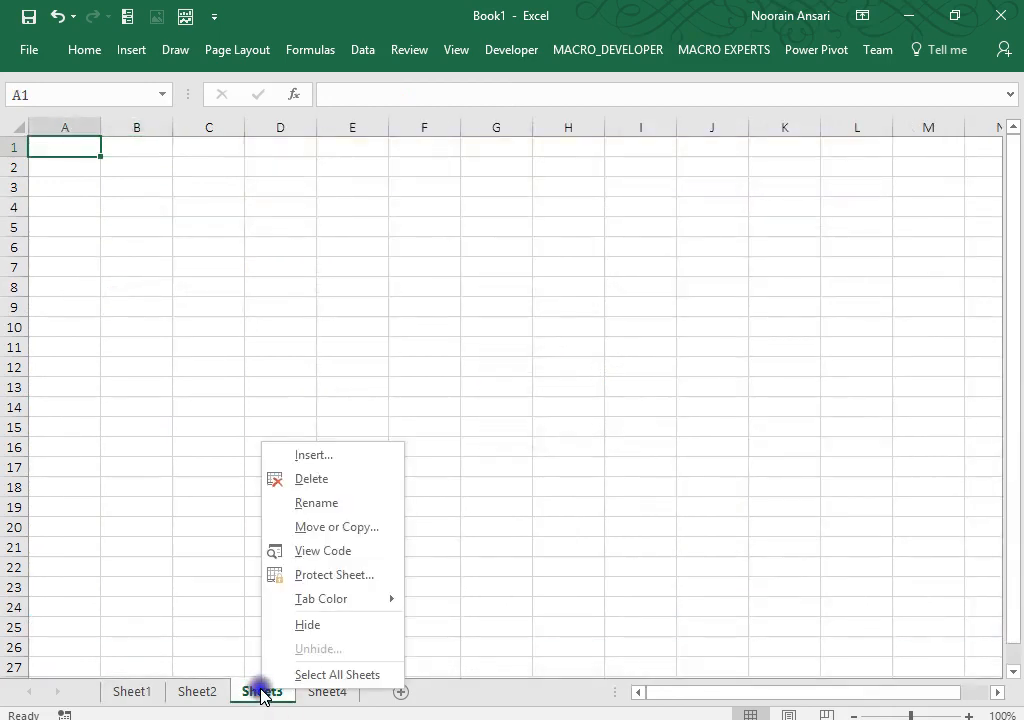
left_click(309, 503)
type("Hom")
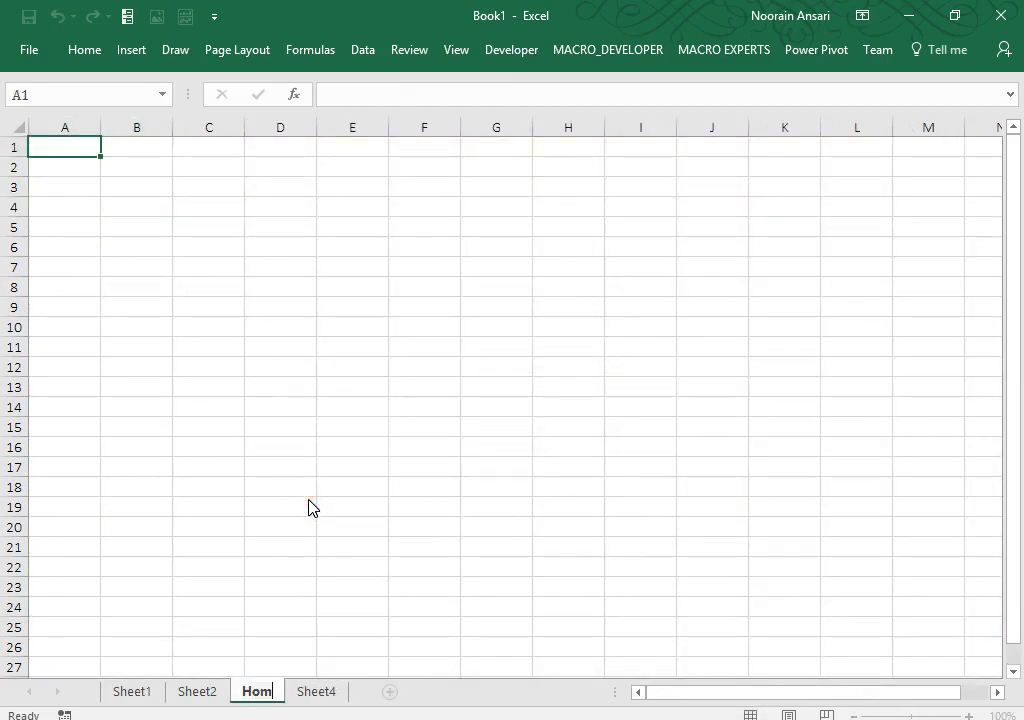
type("eTask")
key("Return")
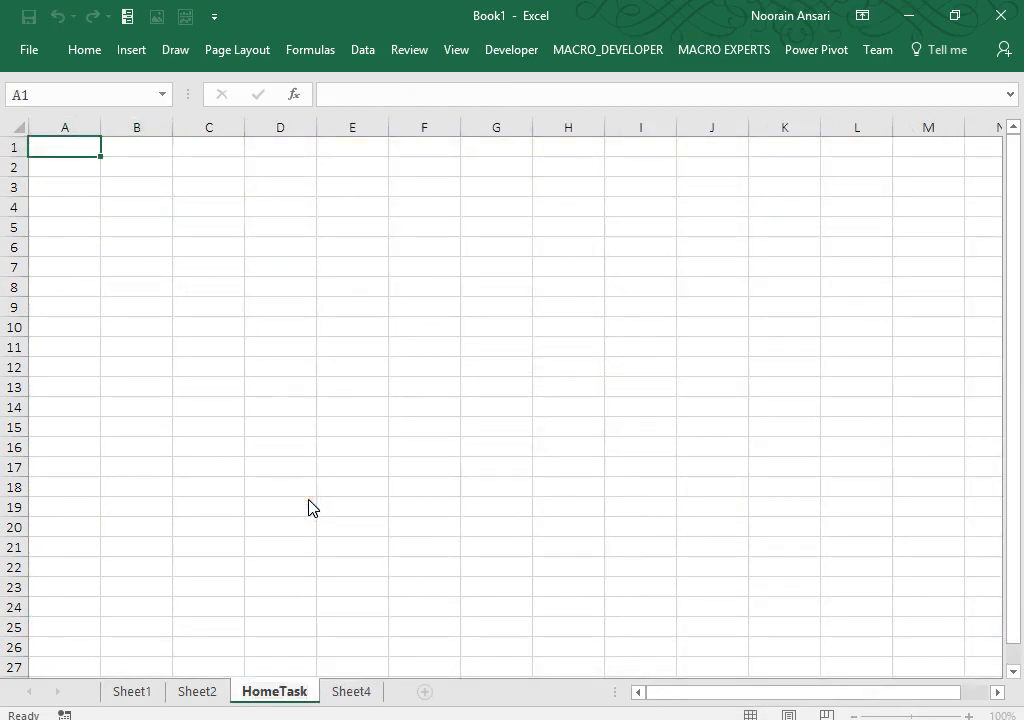
left_click(279, 330)
left_click(283, 284)
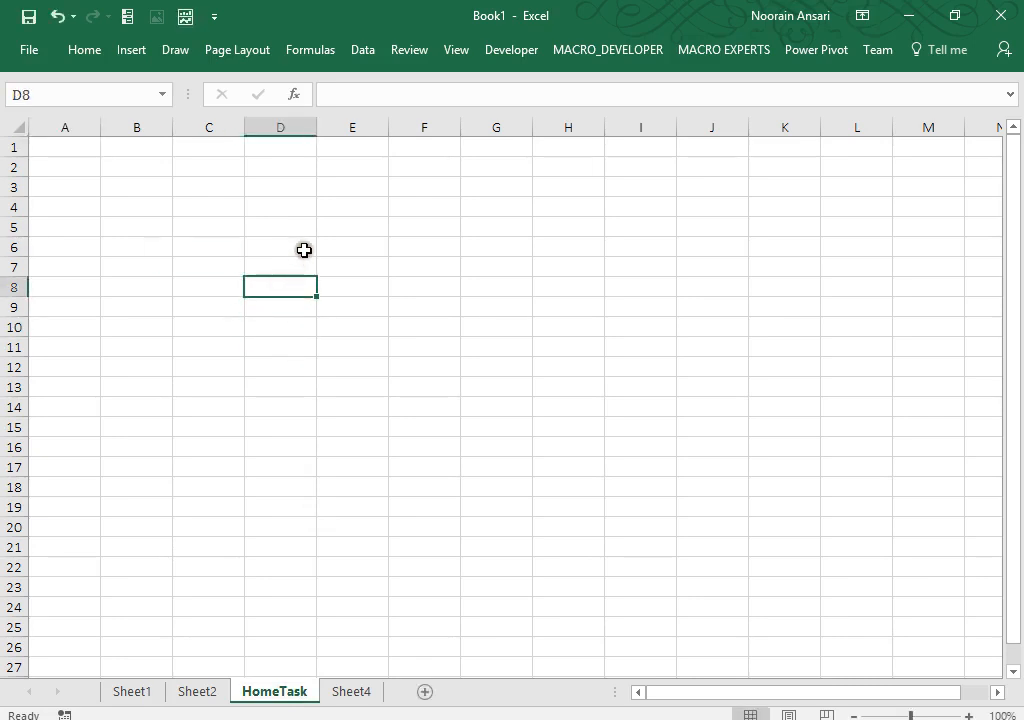
left_click(303, 249)
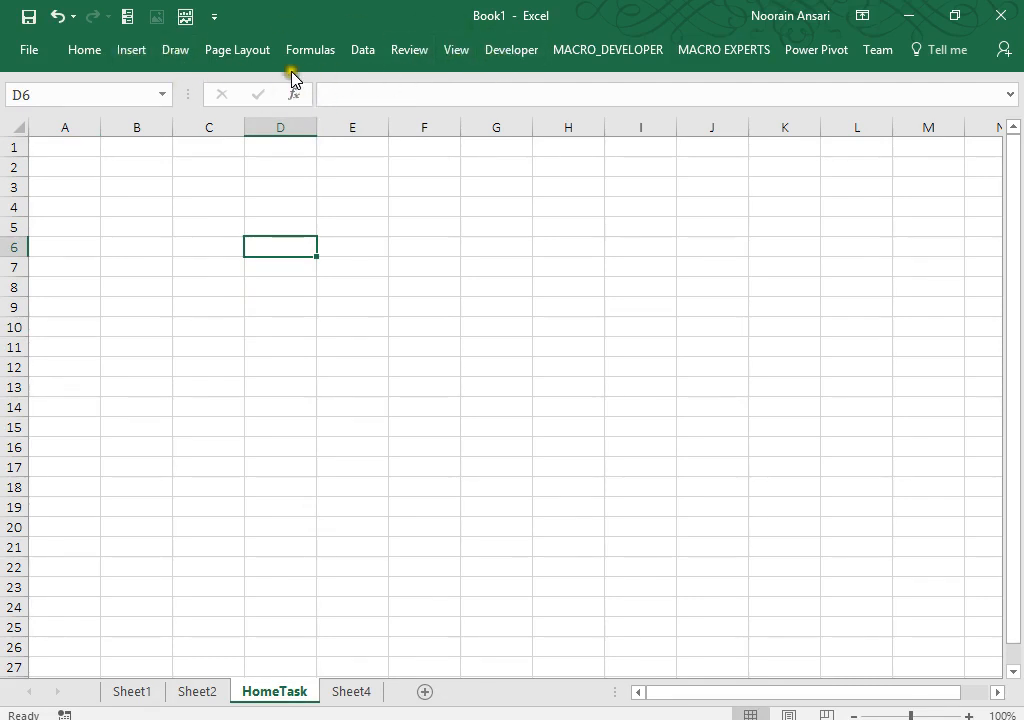
Step: Start inserting an object from an existing file via Insert > Text > Object
left_click(94, 56)
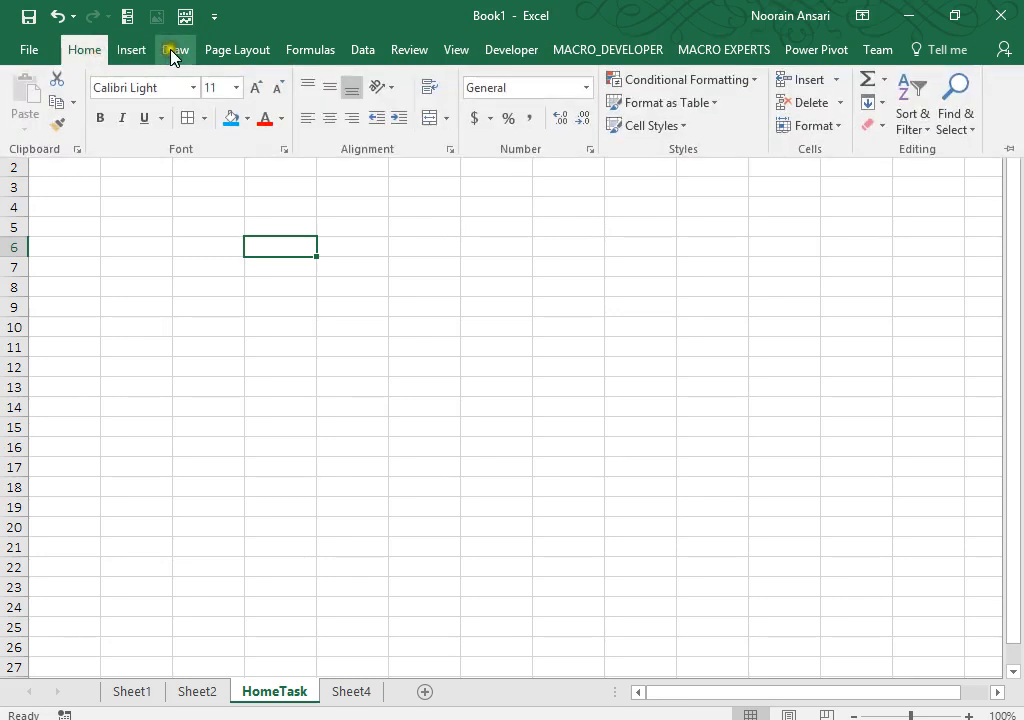
left_click(132, 52)
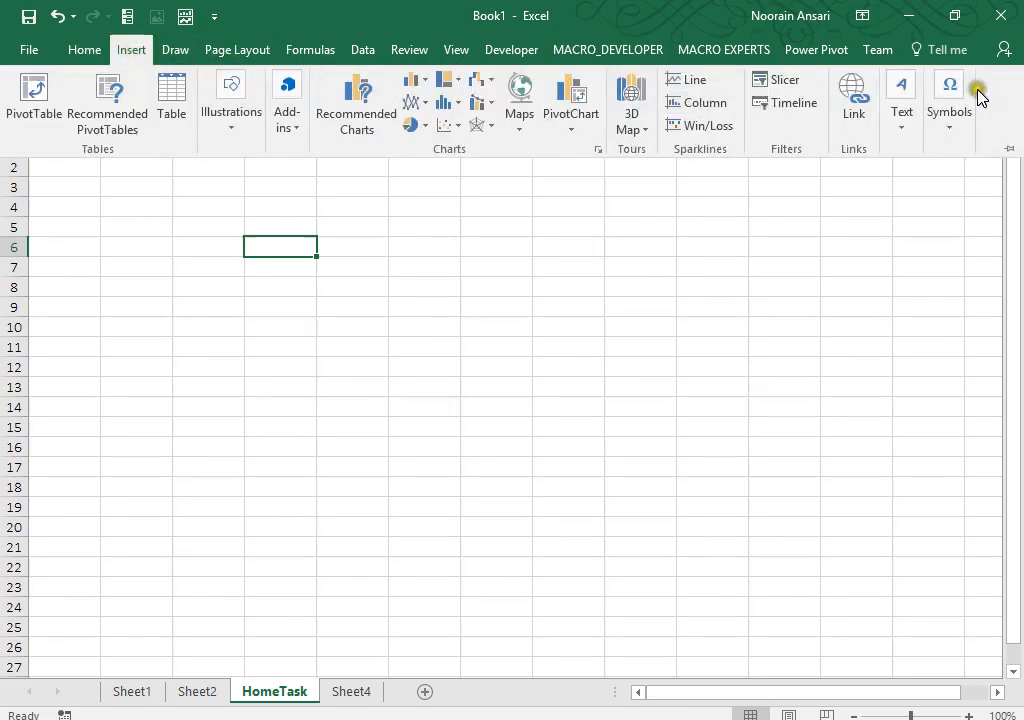
left_click(900, 130)
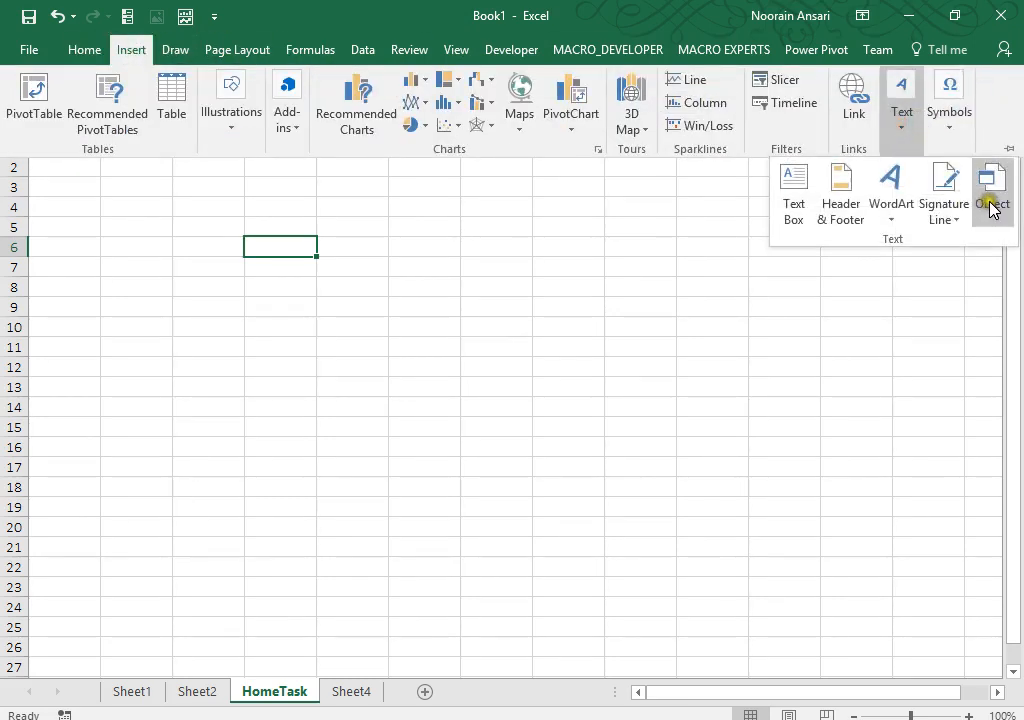
left_click(991, 196)
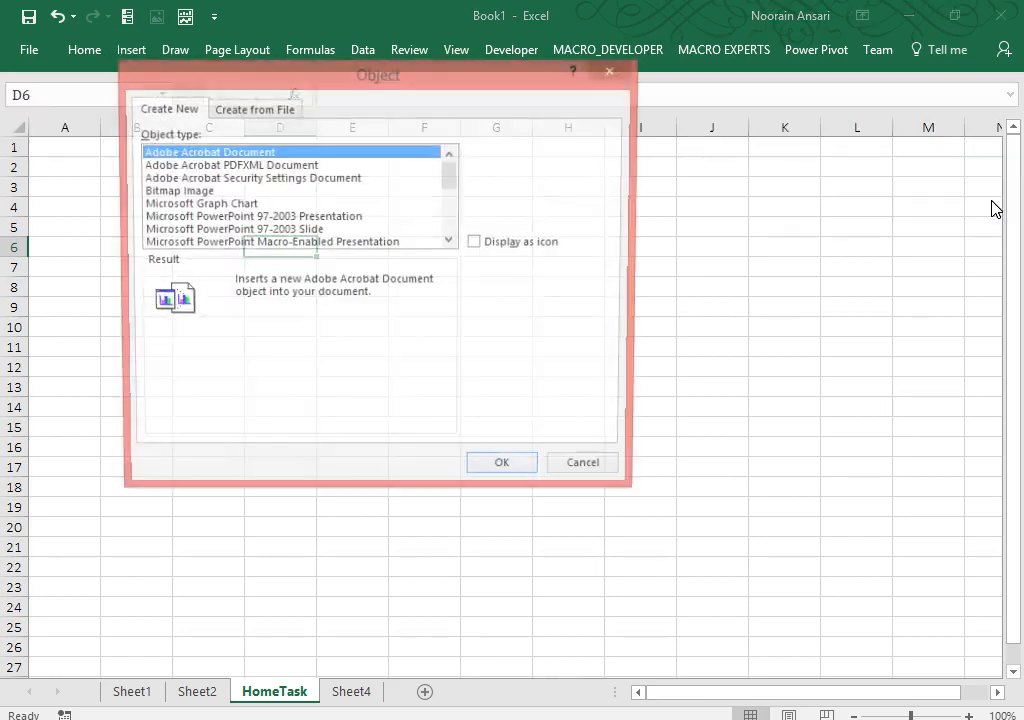
left_click(268, 108)
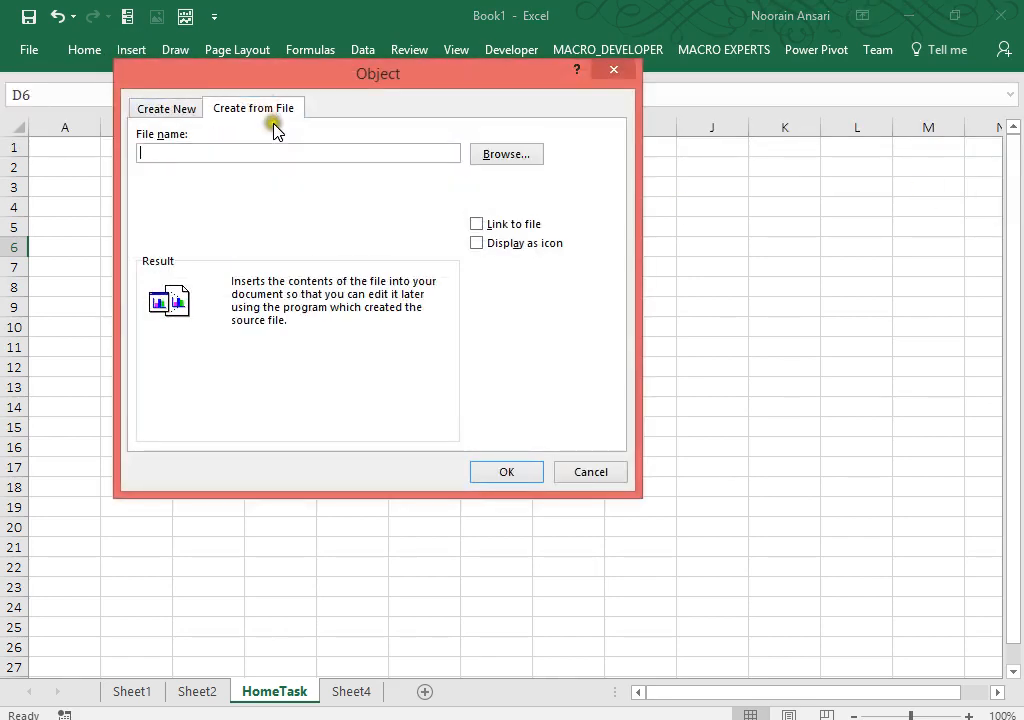
left_click(493, 157)
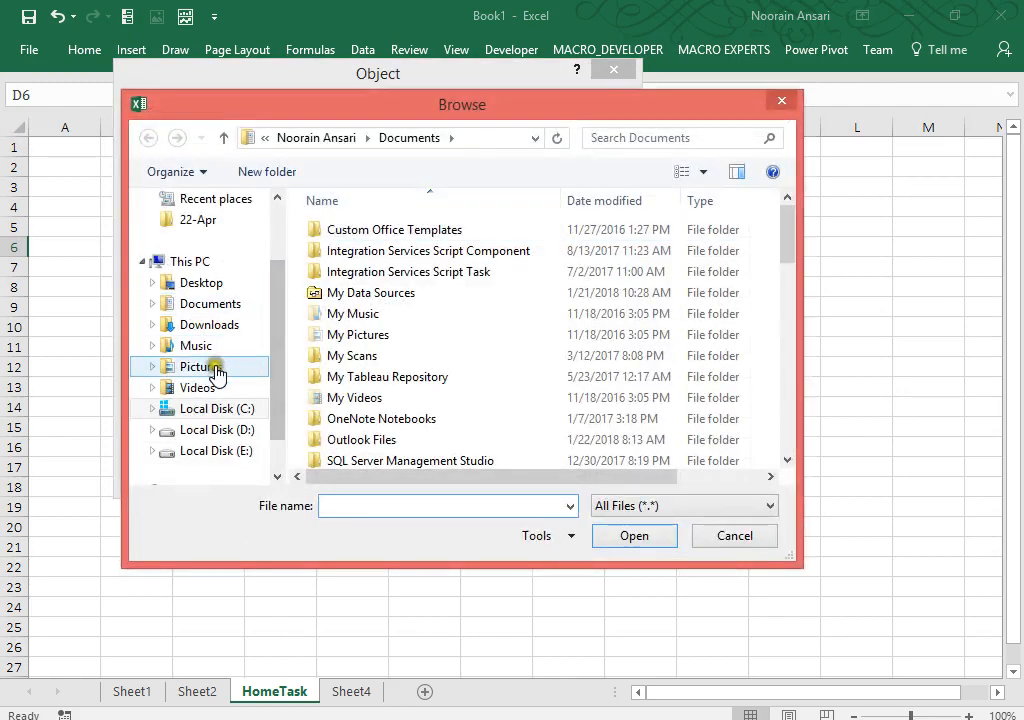
Step: Choose D:\MAATI\Excel_Training\Custom Formating\Custom_Format.docx and set it to display as an icon
left_click(233, 430)
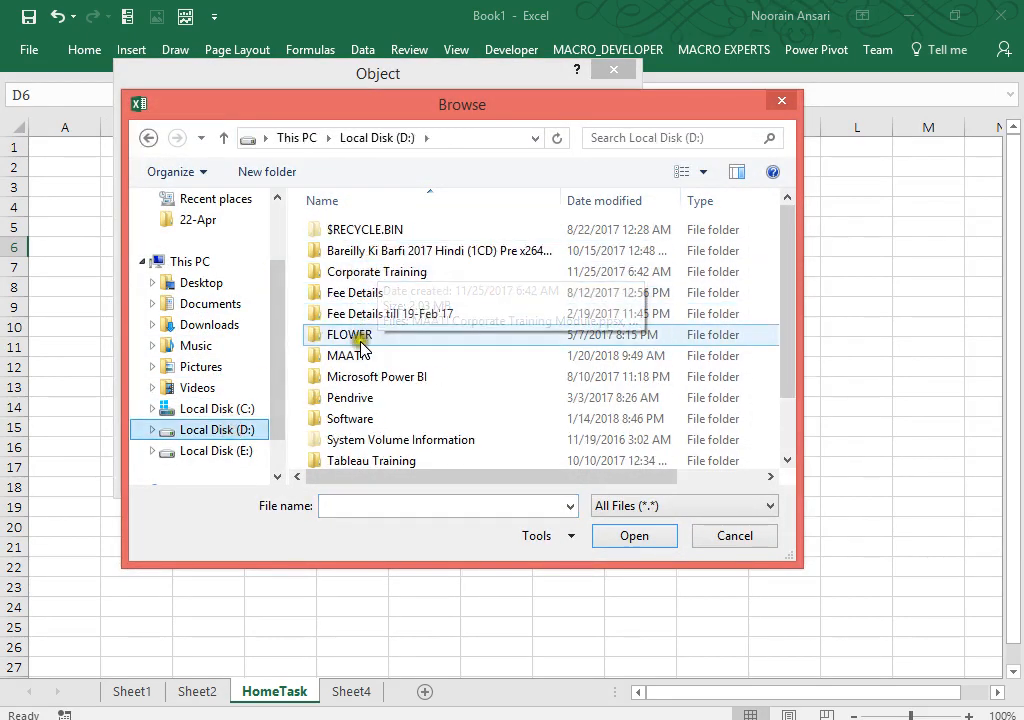
double_click(355, 358)
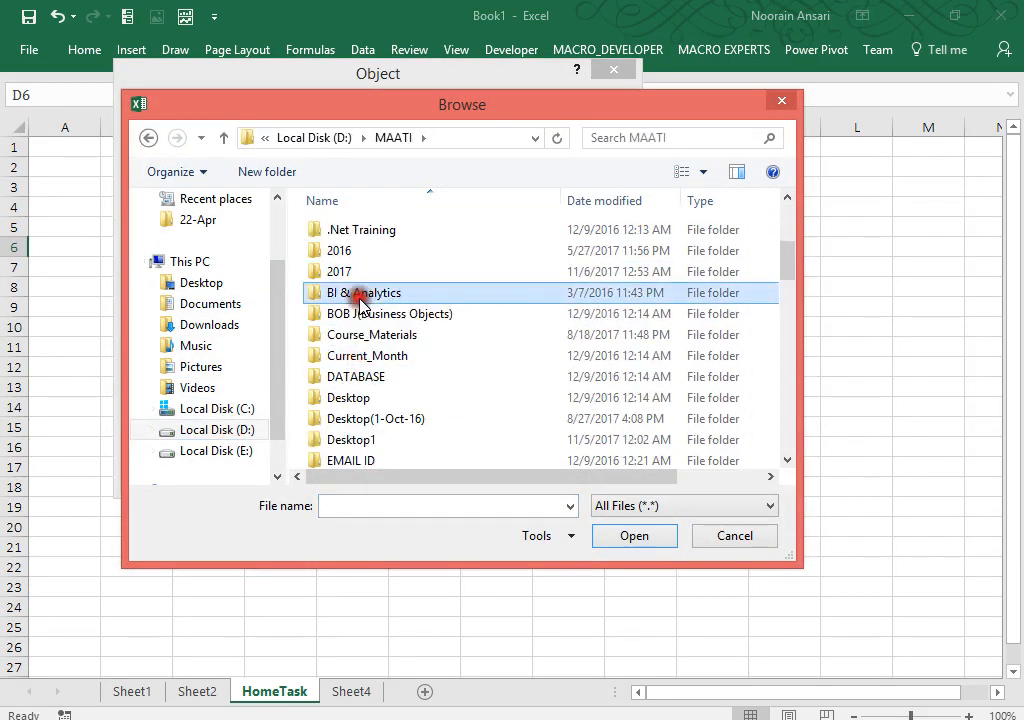
scroll(330, 292, "down", 4)
key("Return")
key("Down")
key("Down")
key("Down")
key("Down")
key("Down")
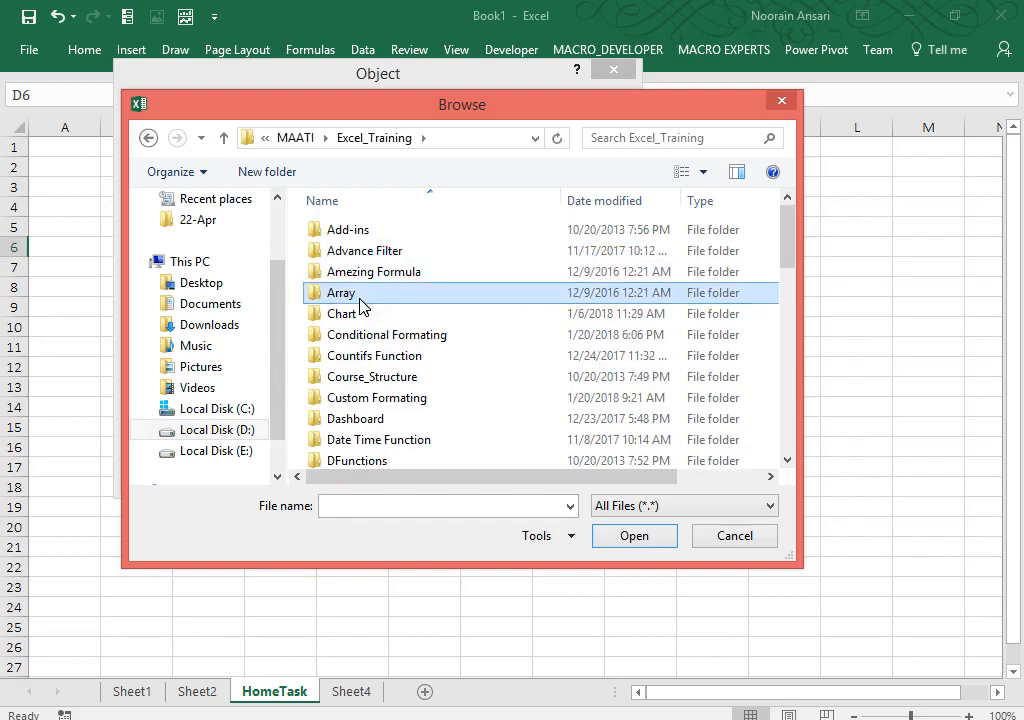
key("Down")
key("Down")
key("Down")
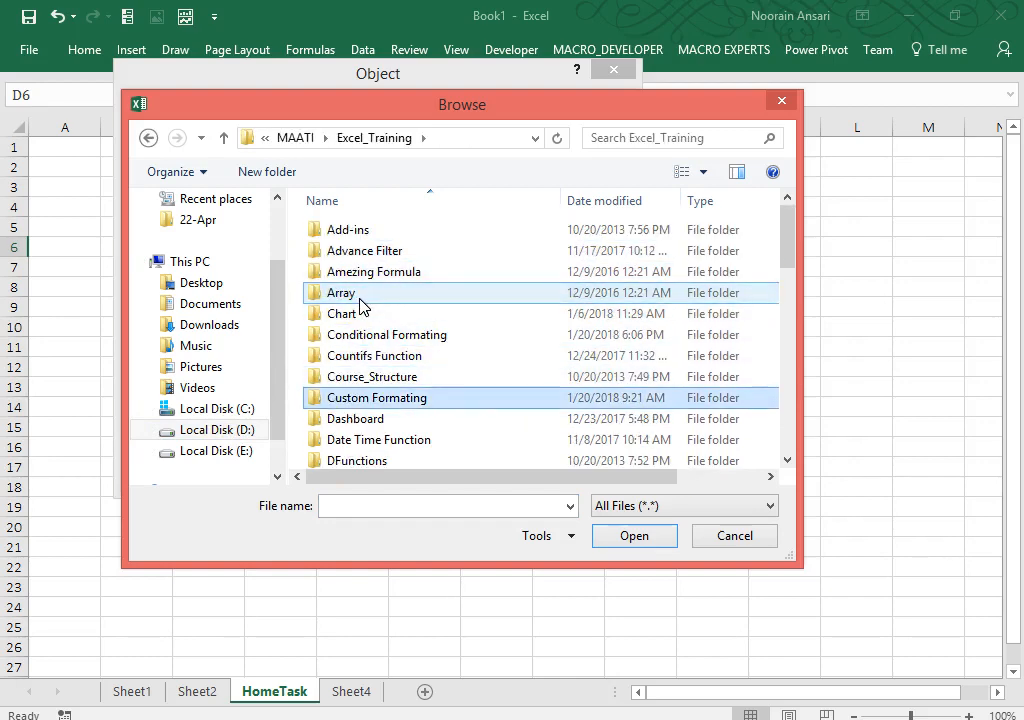
key("Up")
key("Up")
key("Down")
key("Down")
key("Return")
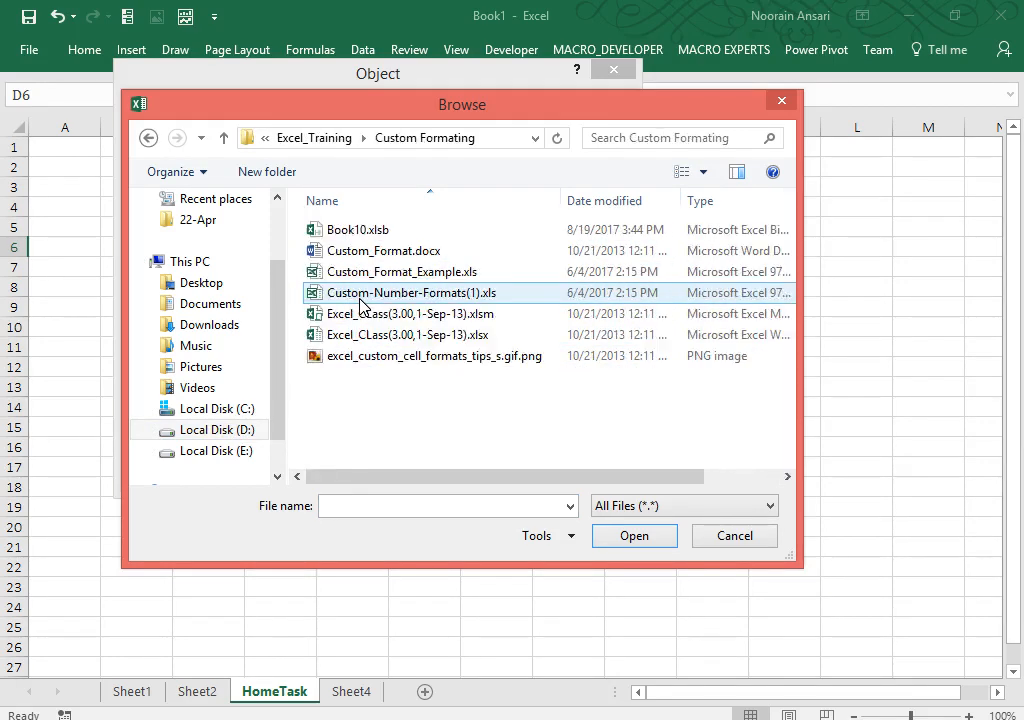
left_click(425, 249)
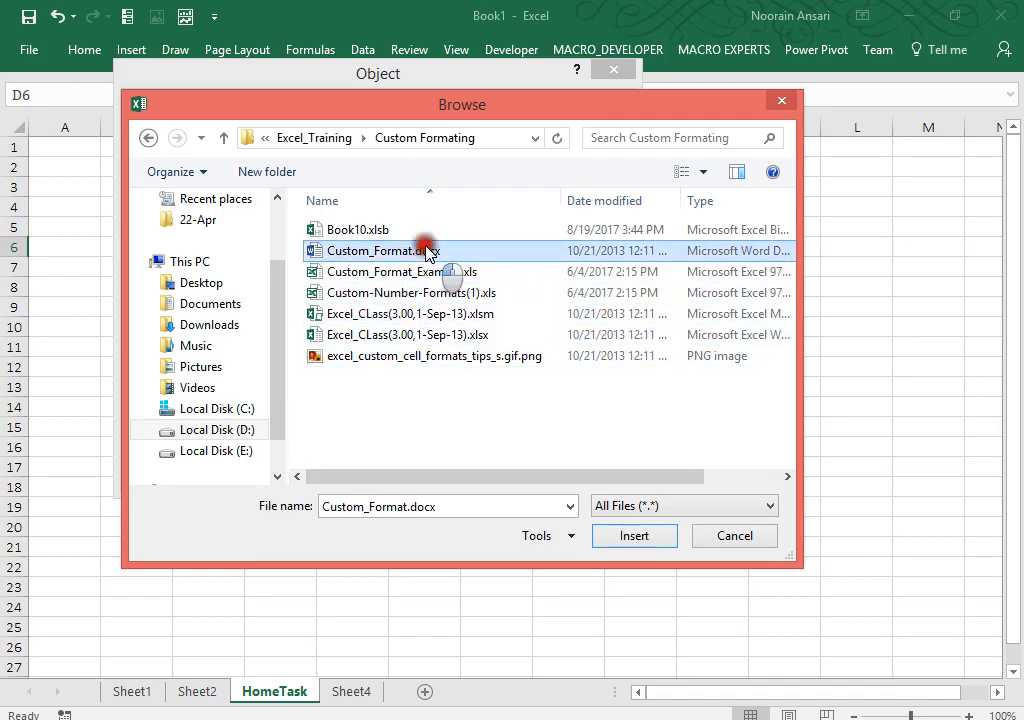
double_click(425, 249)
left_click(476, 243)
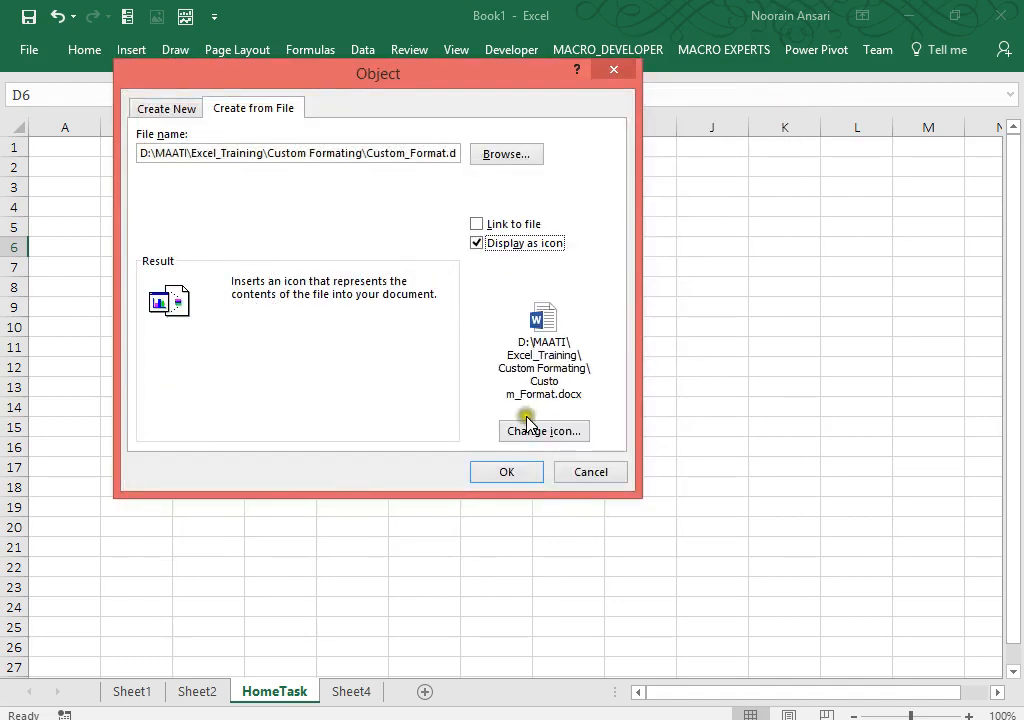
Step: Caption the Word icon 'Appko Meri Kasam-1' and embed it at D6
left_click(526, 425)
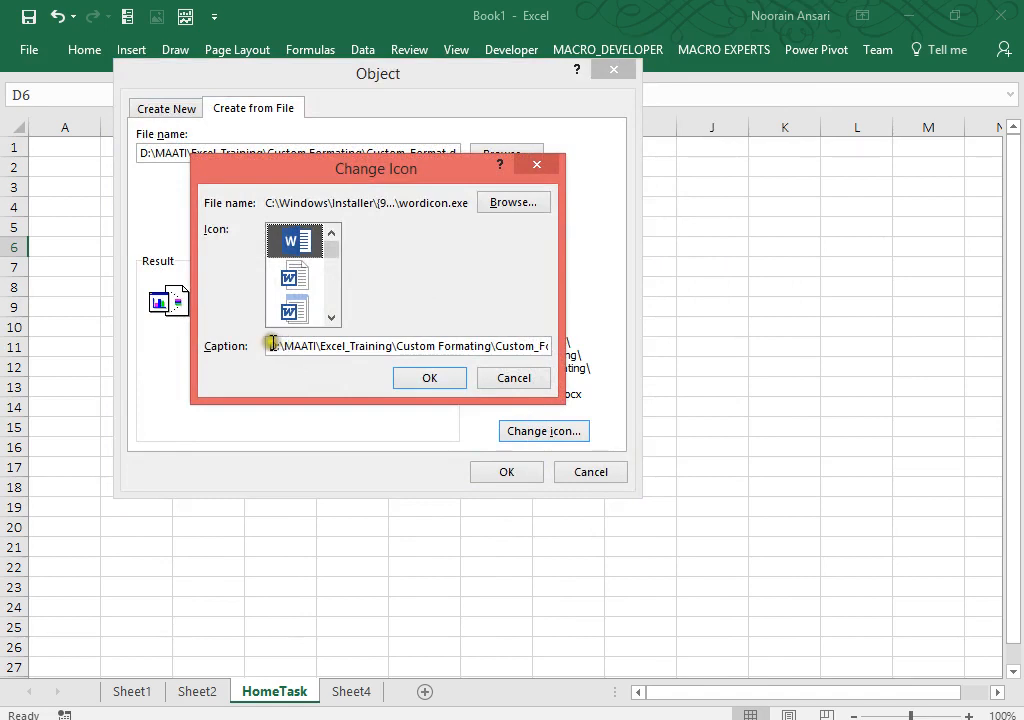
left_click_drag(283, 345, 731, 384)
key("BackSpace")
type("App")
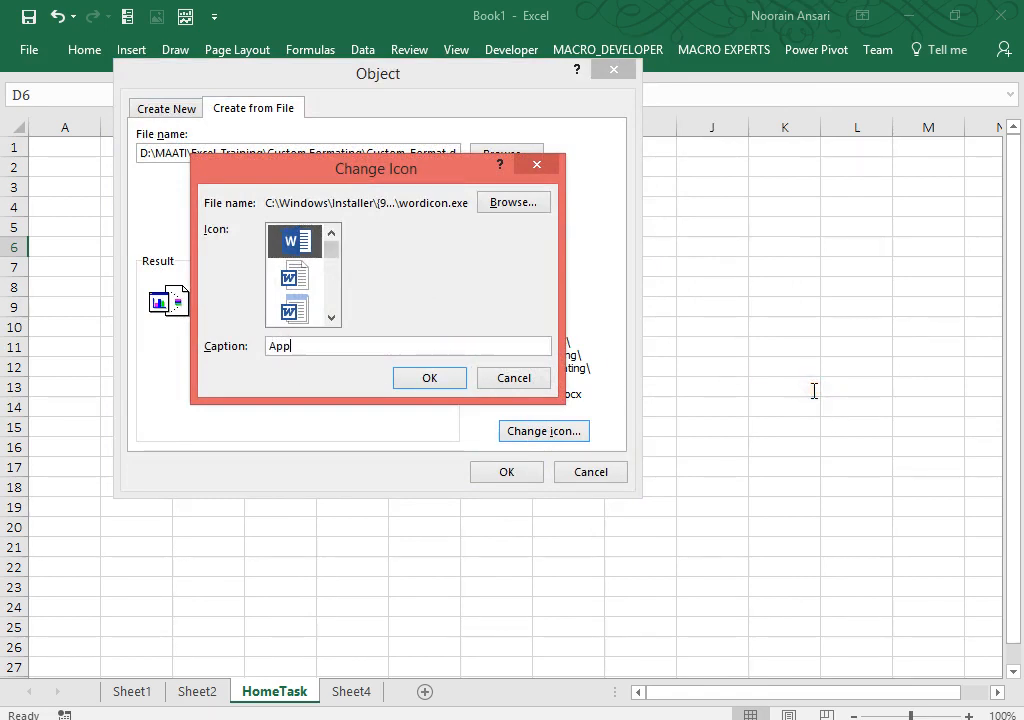
type("ko Meri Kasam-1")
left_click(429, 379)
left_click(509, 472)
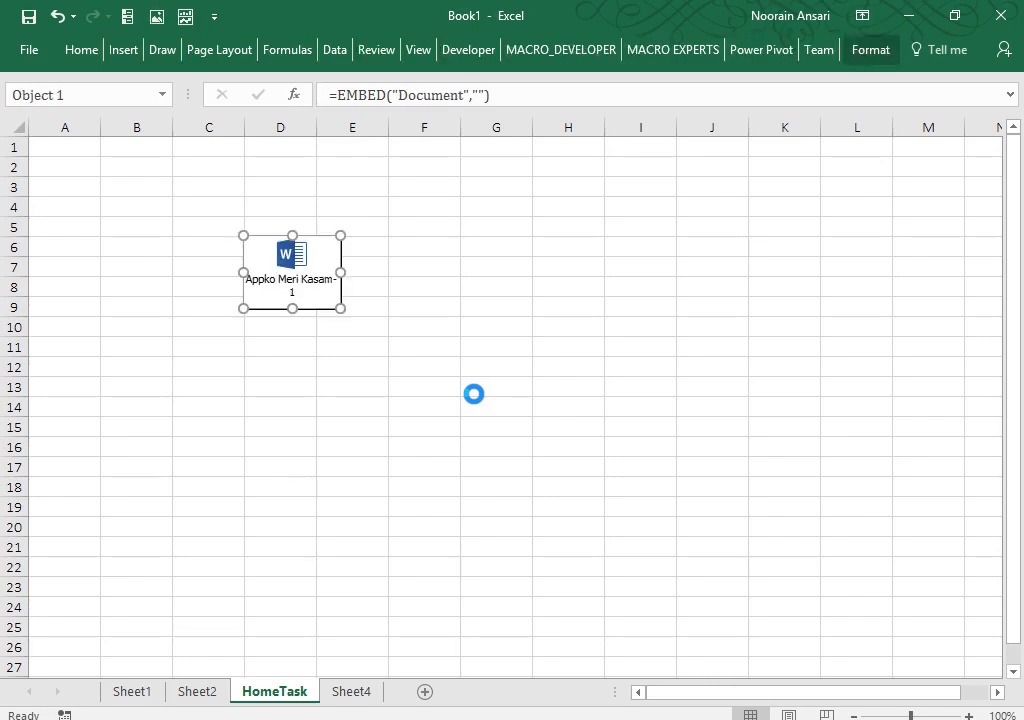
left_click(265, 366)
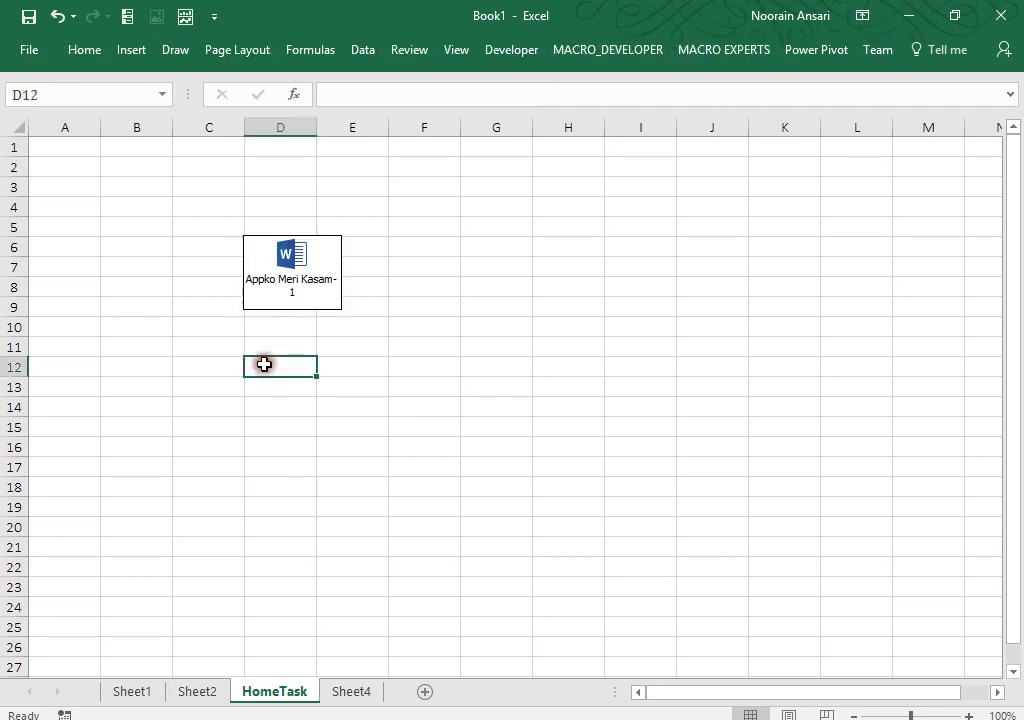
Step: Select D10 and start inserting an object from an existing file
left_click(281, 328)
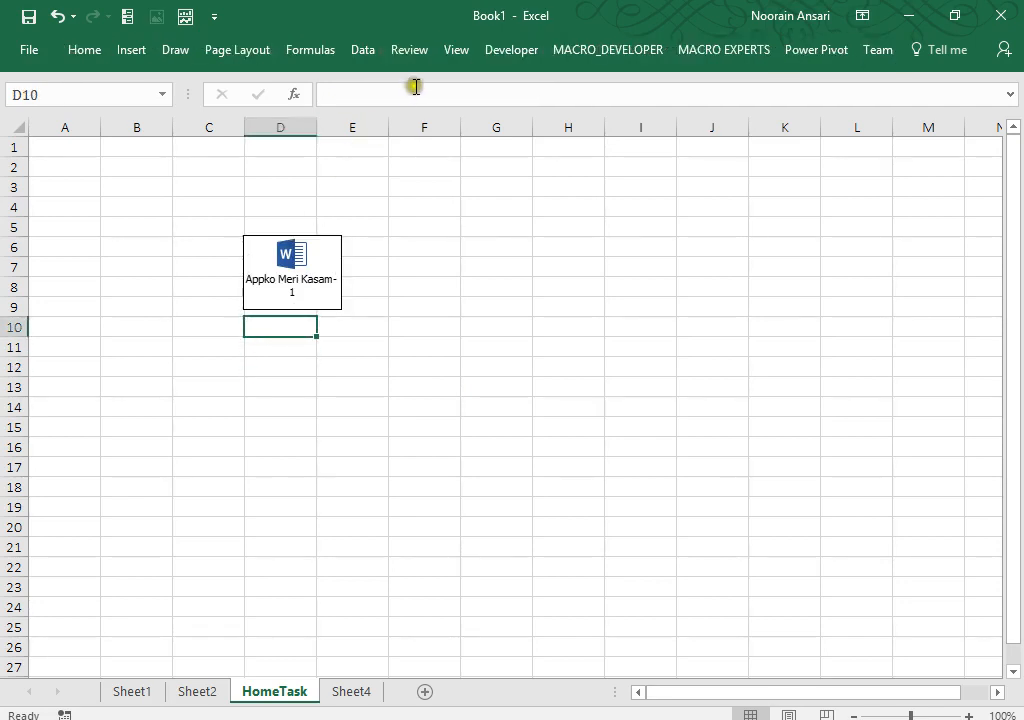
left_click(305, 52)
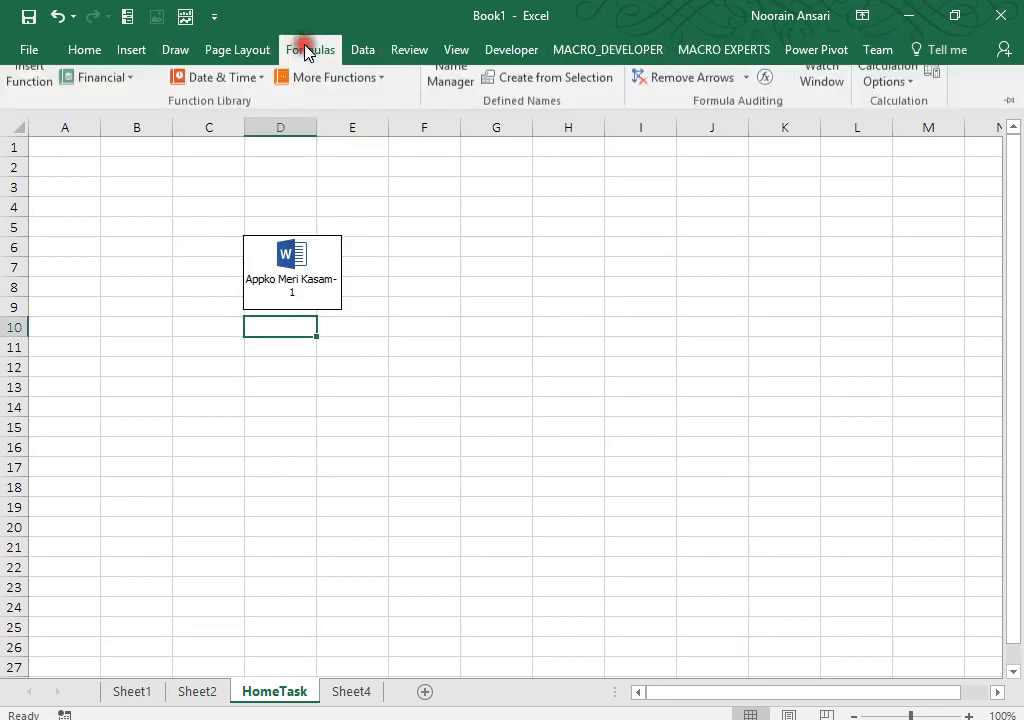
left_click(98, 56)
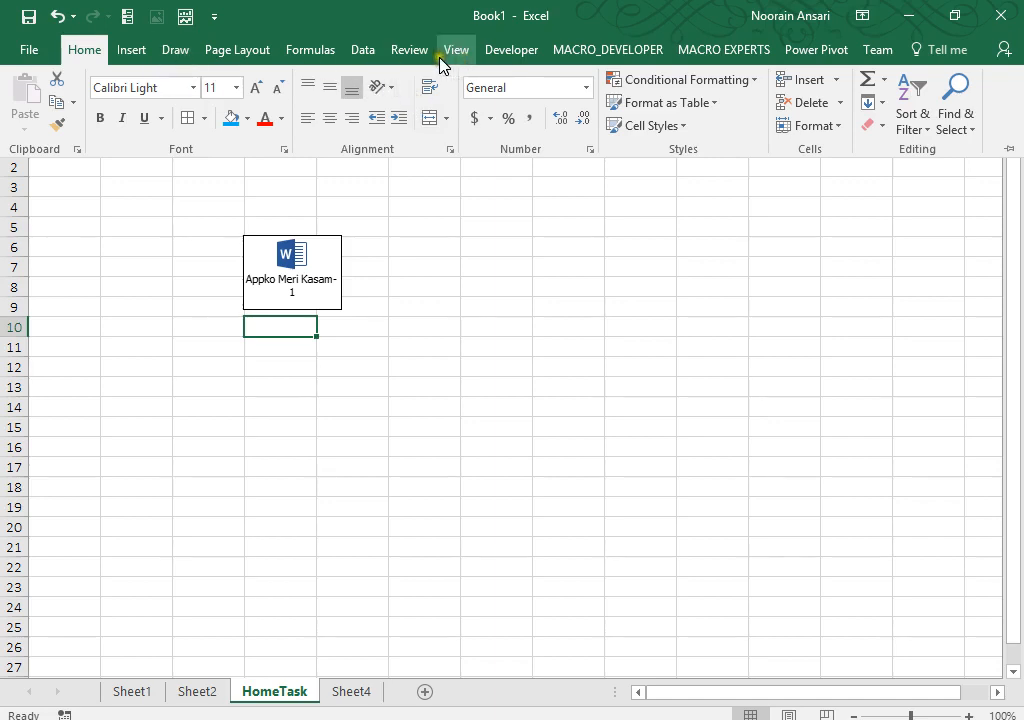
left_click(139, 56)
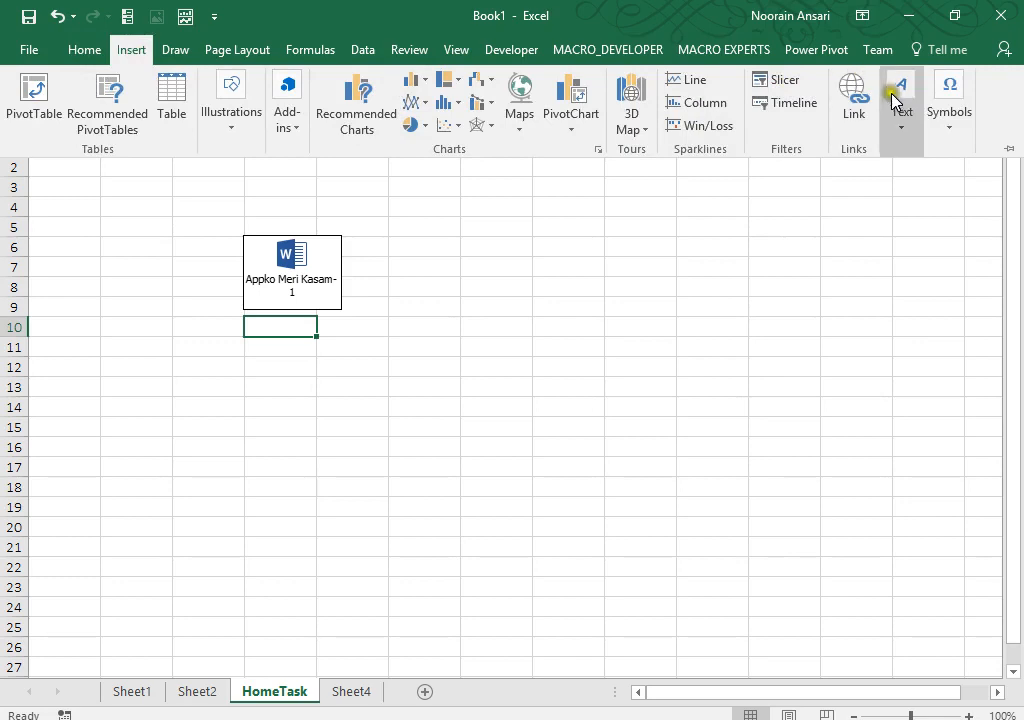
left_click(902, 134)
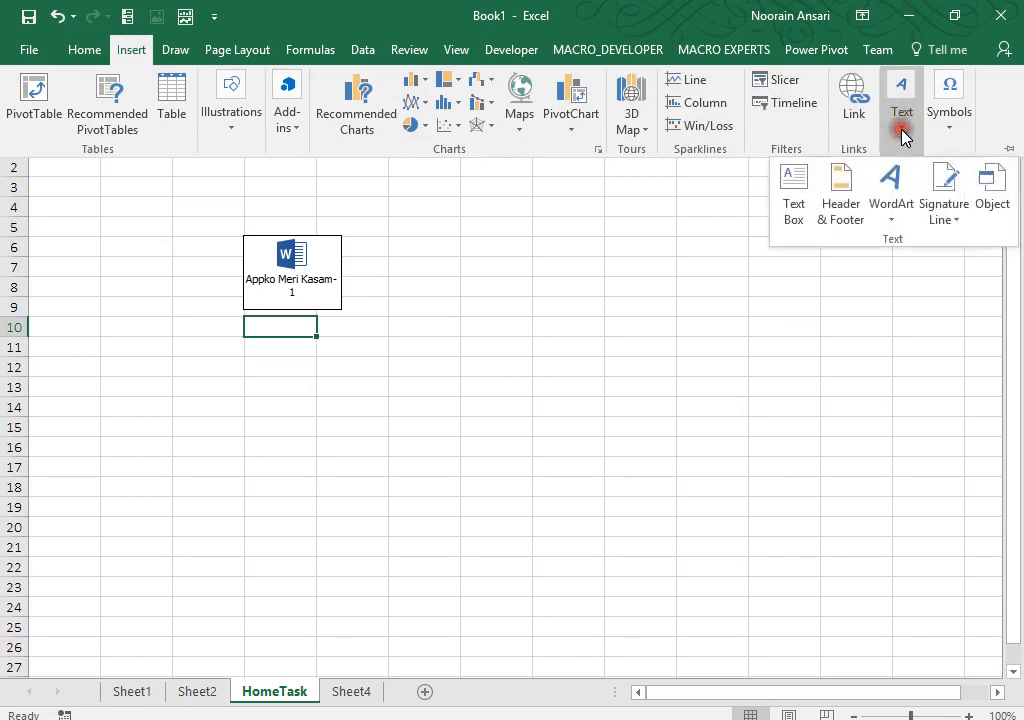
left_click(989, 190)
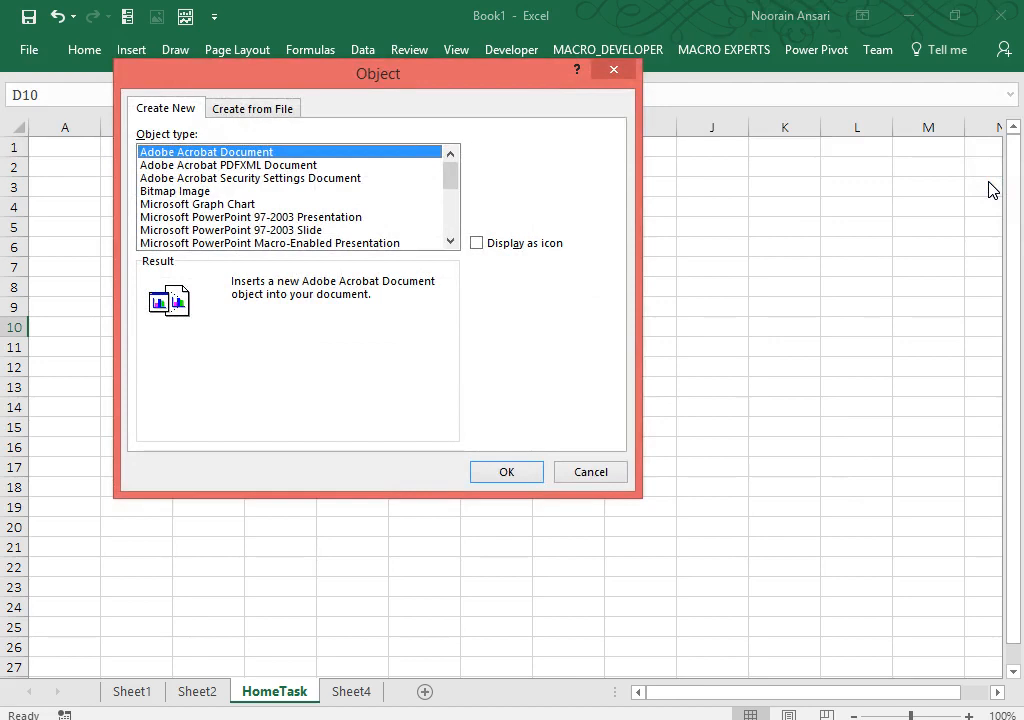
left_click(257, 108)
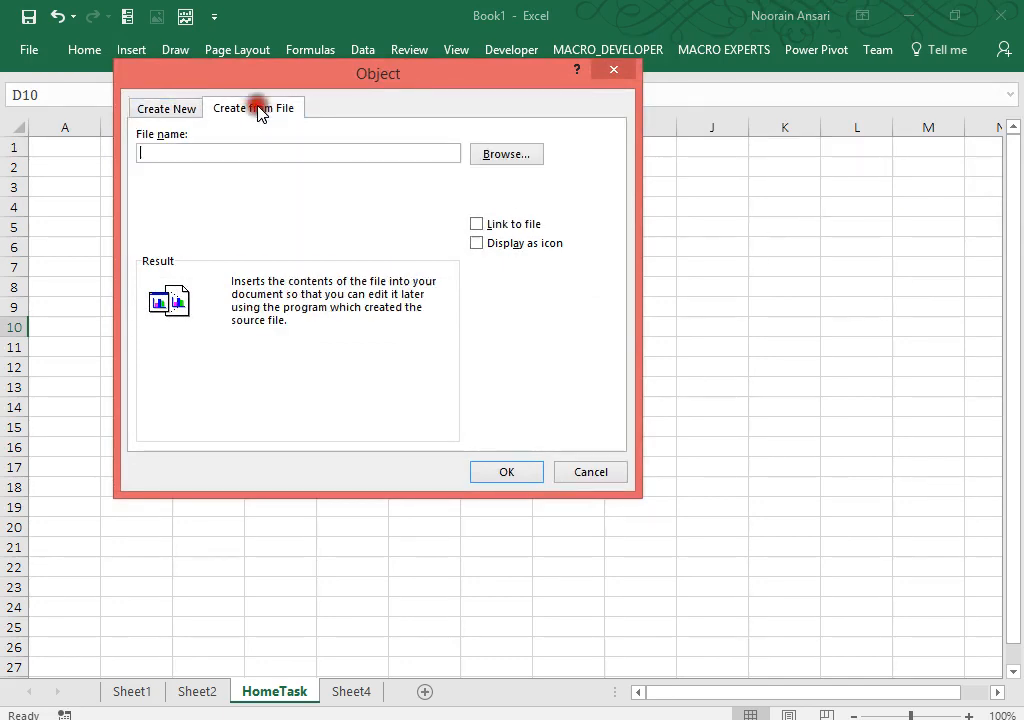
left_click(495, 156)
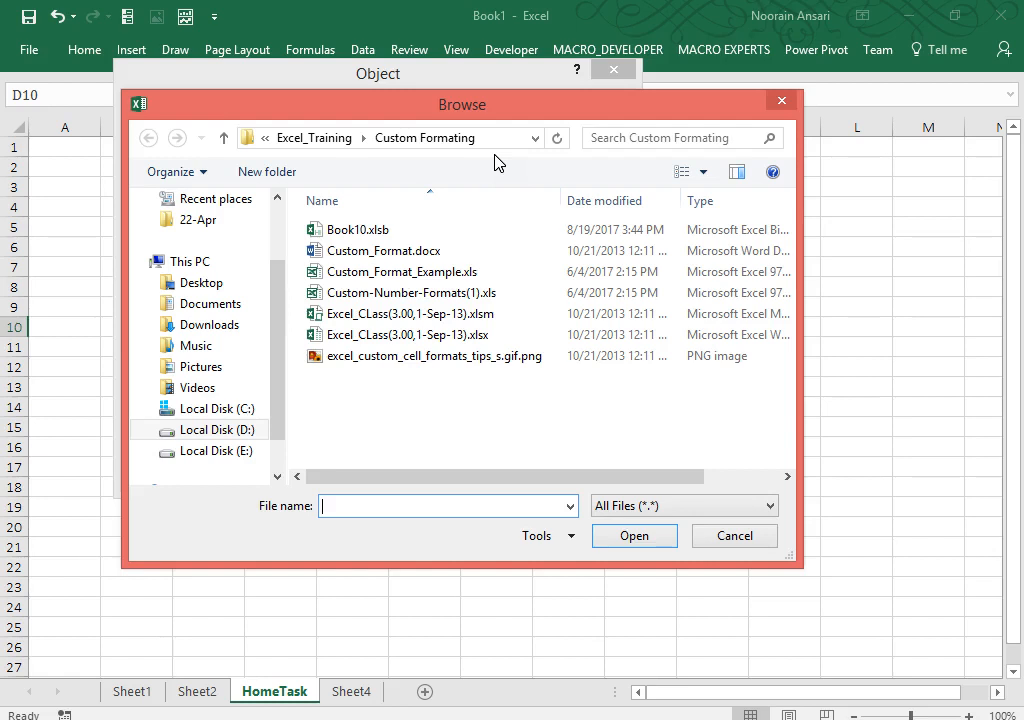
Step: Embed Custom_Format_Example.xls as an icon captioned 'Appko Meri Kasam-2'
left_click(411, 271)
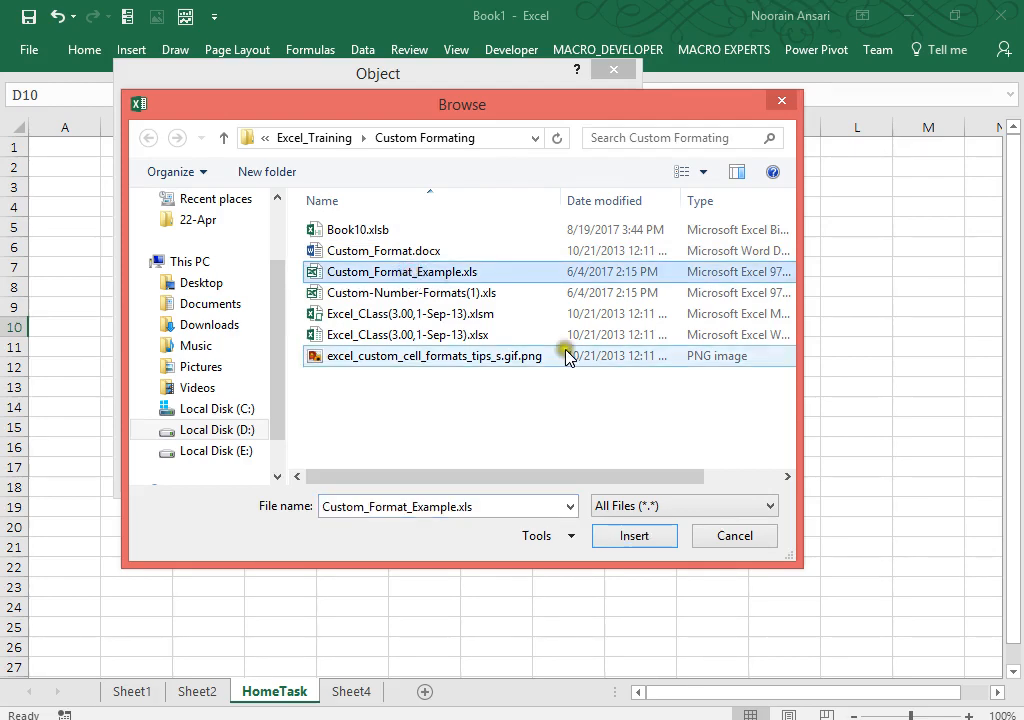
left_click(631, 540)
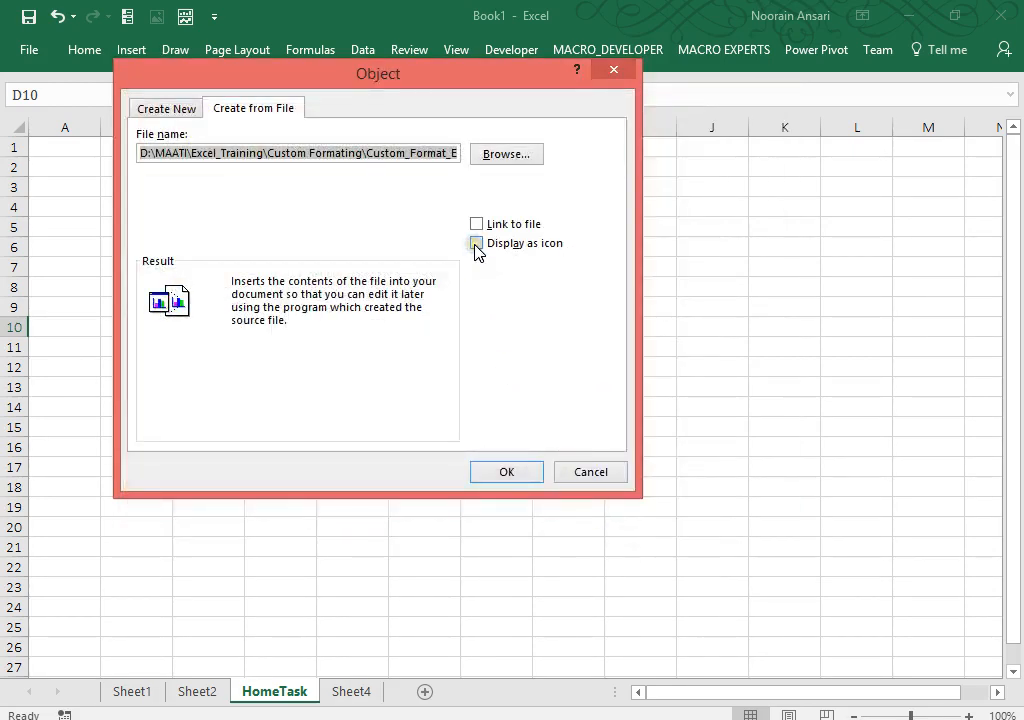
left_click(476, 244)
left_click(543, 430)
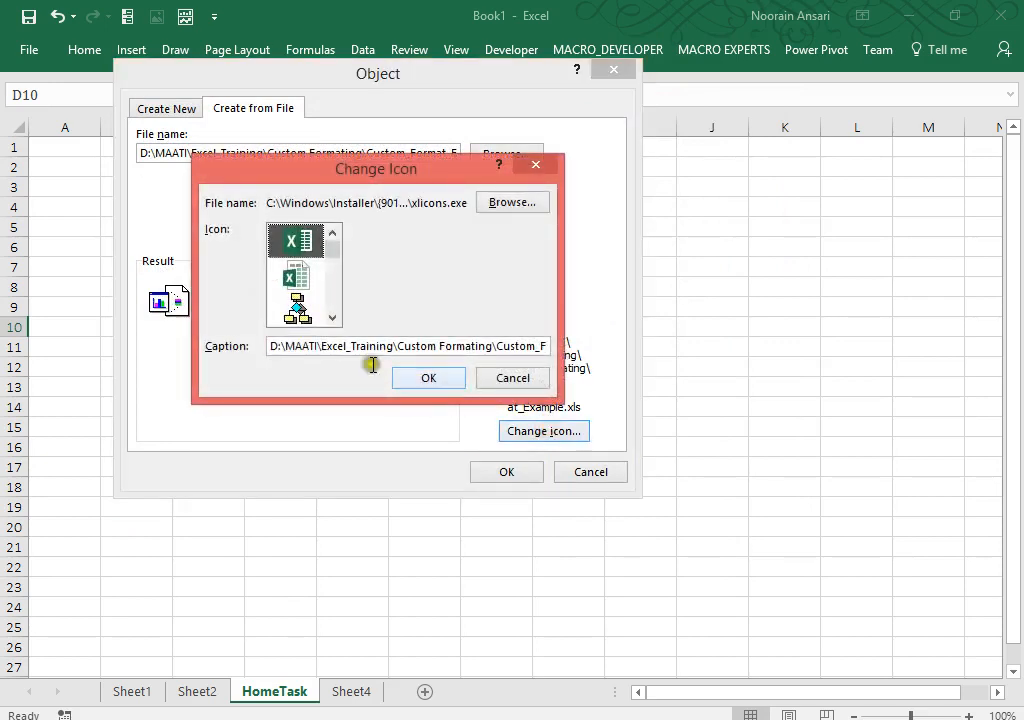
left_click_drag(272, 347, 685, 385)
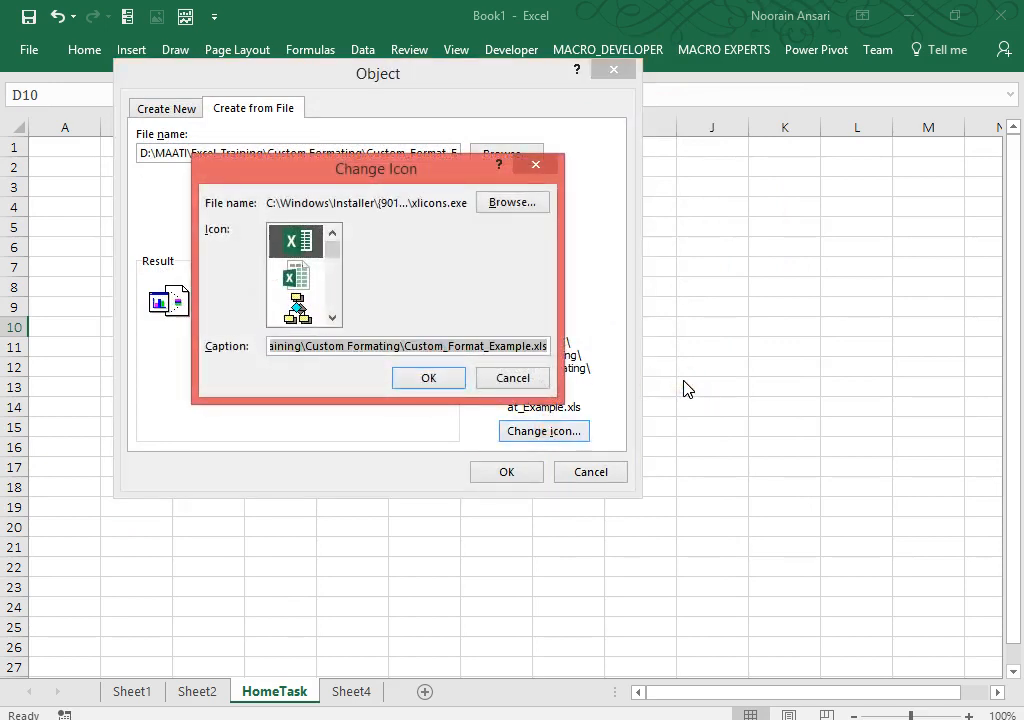
key("BackSpace")
type("Appko")
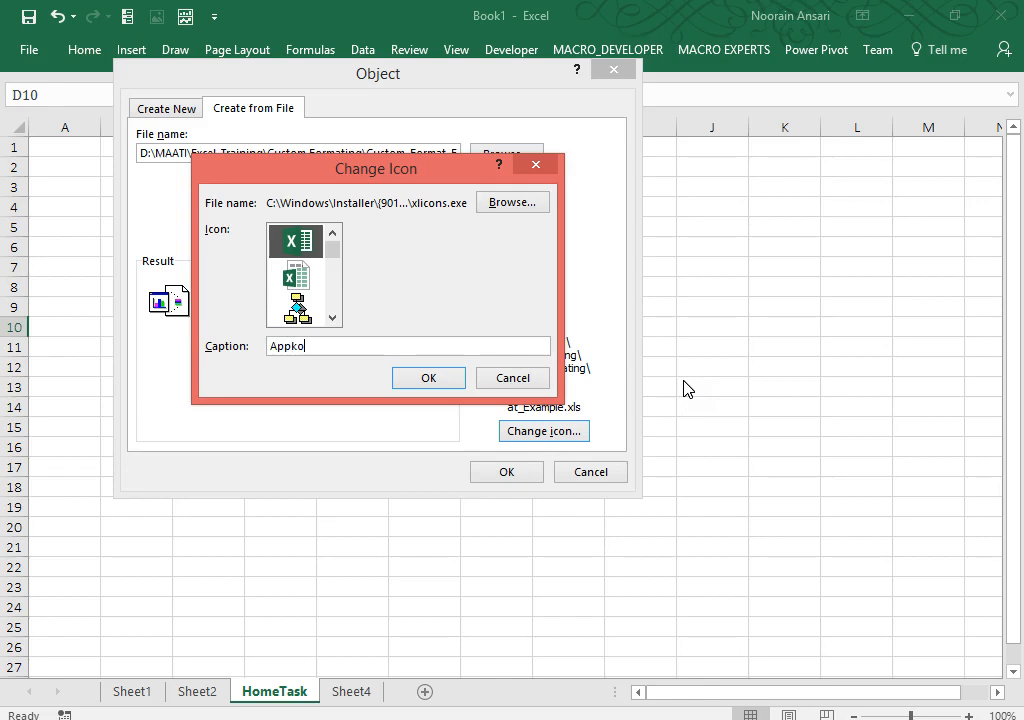
type(" Meri Kasam-2")
key("Return")
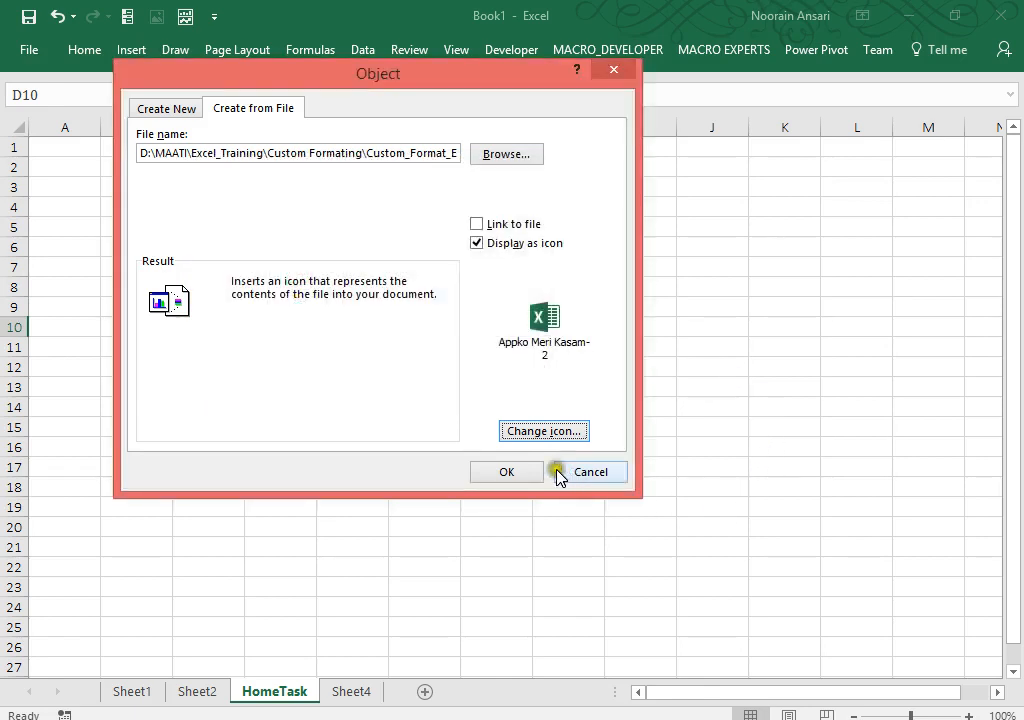
left_click(531, 472)
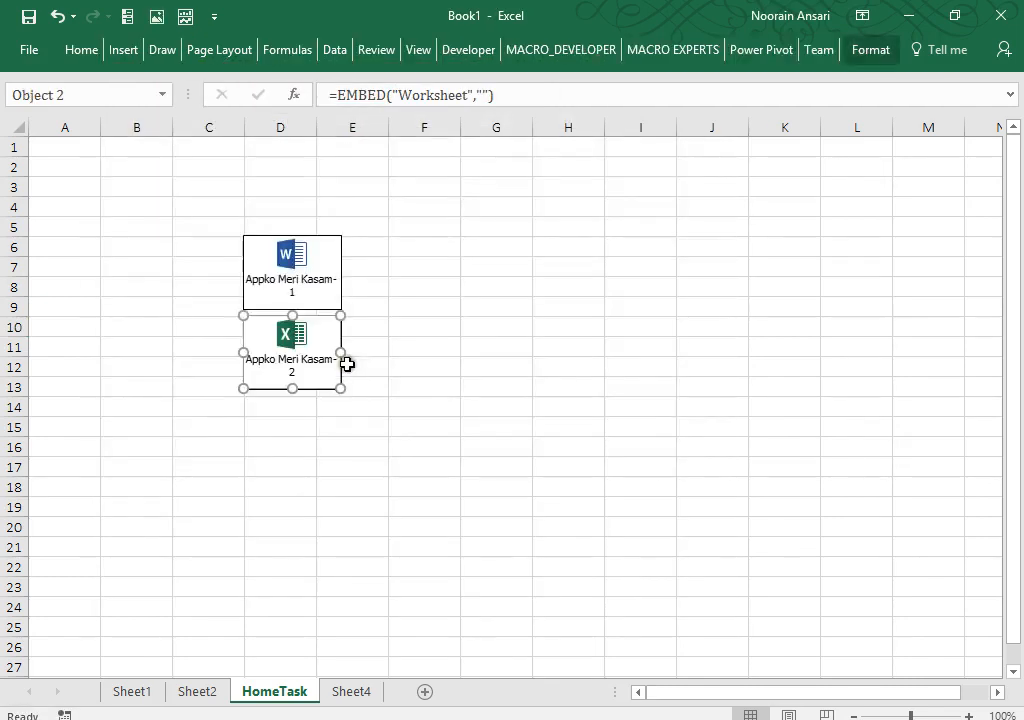
left_click(290, 427)
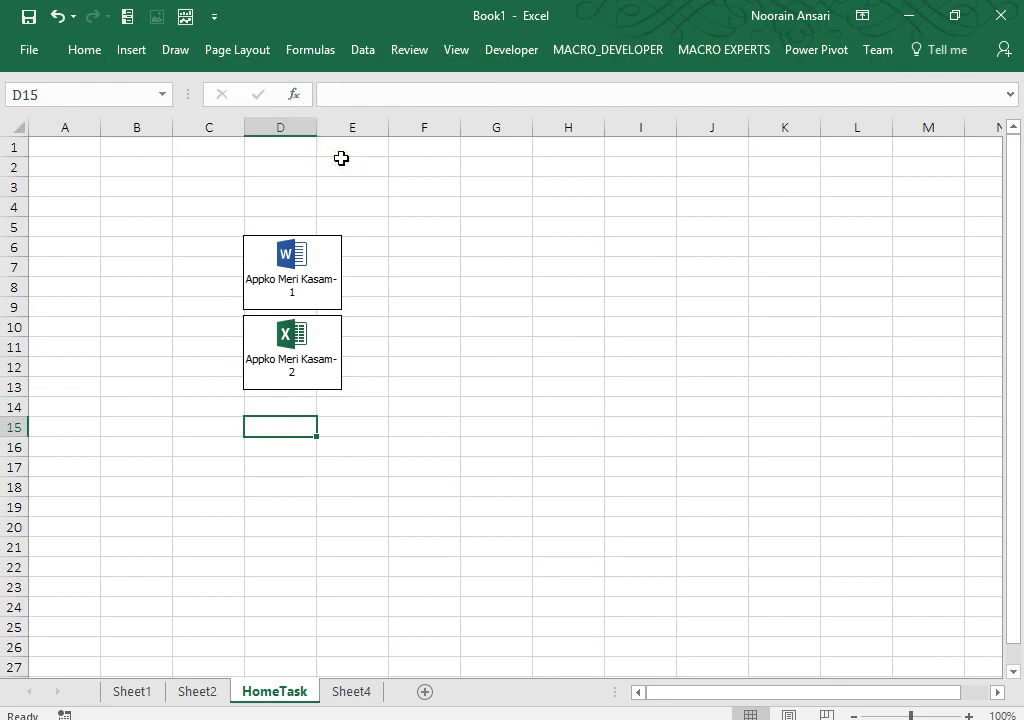
left_click(275, 401)
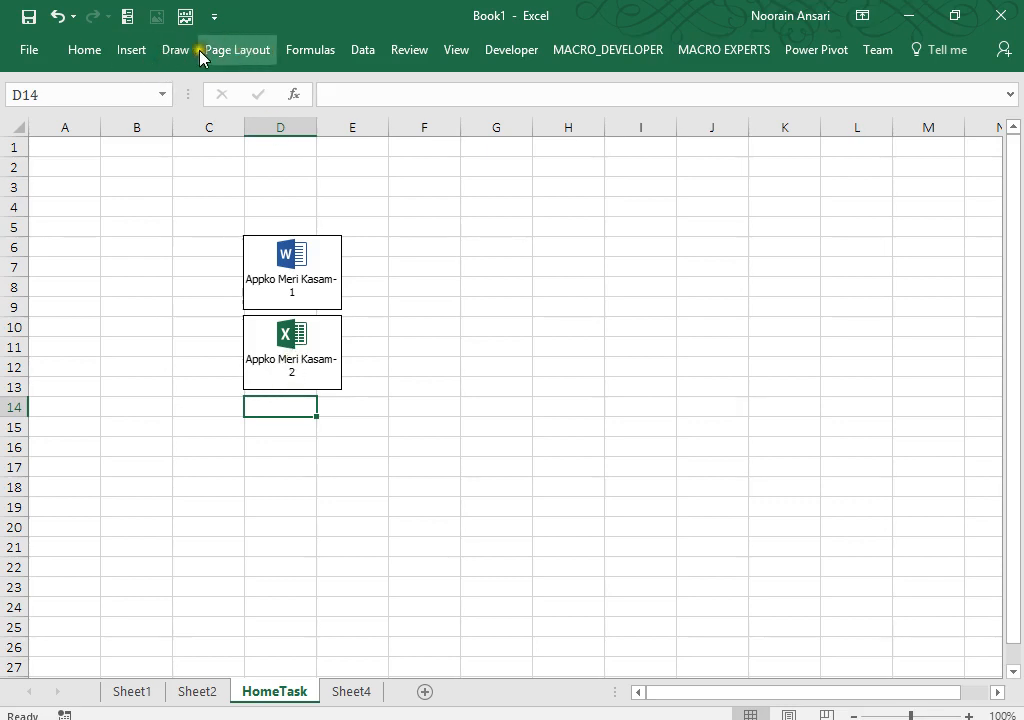
Step: Insert an object from file and choose Custom-Number-Formats(1).xls
left_click(131, 47)
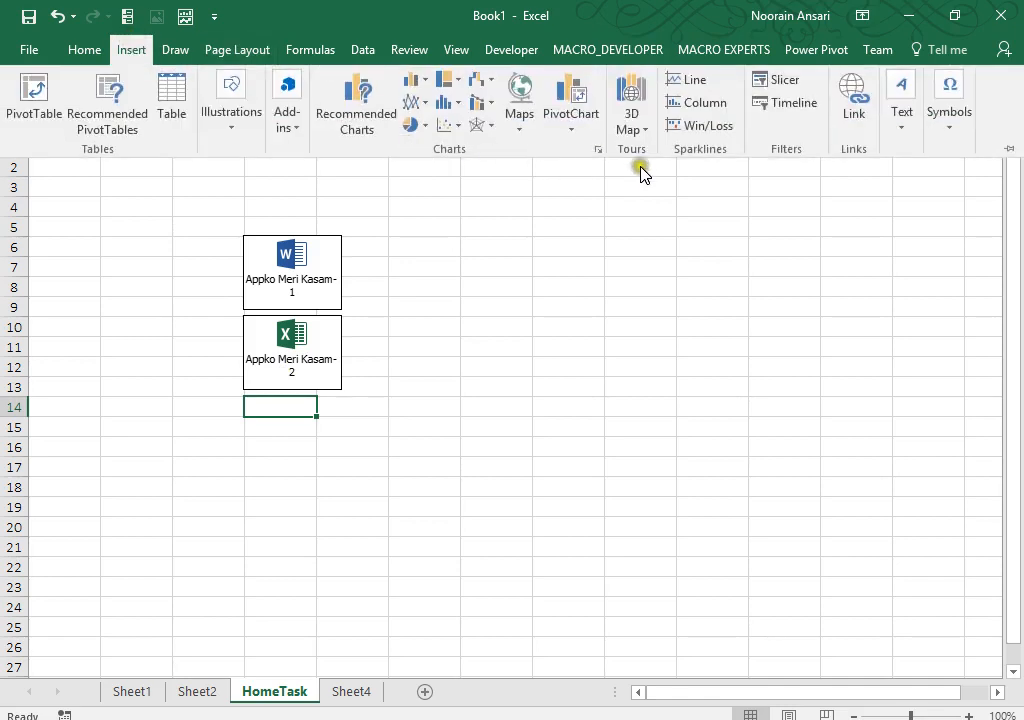
left_click(901, 126)
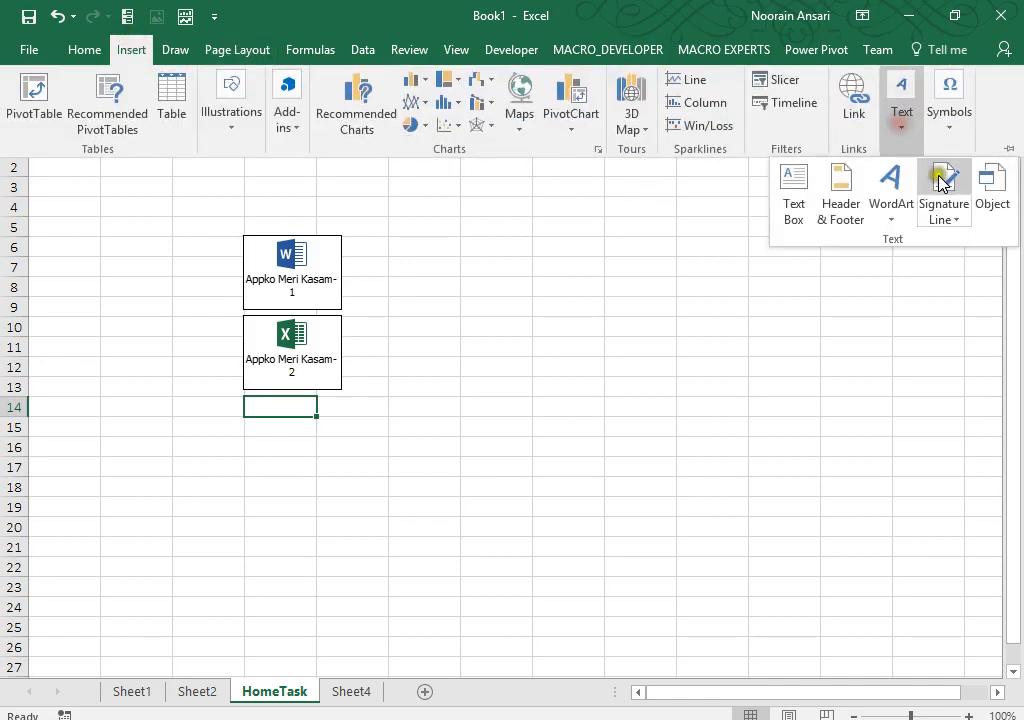
left_click(992, 200)
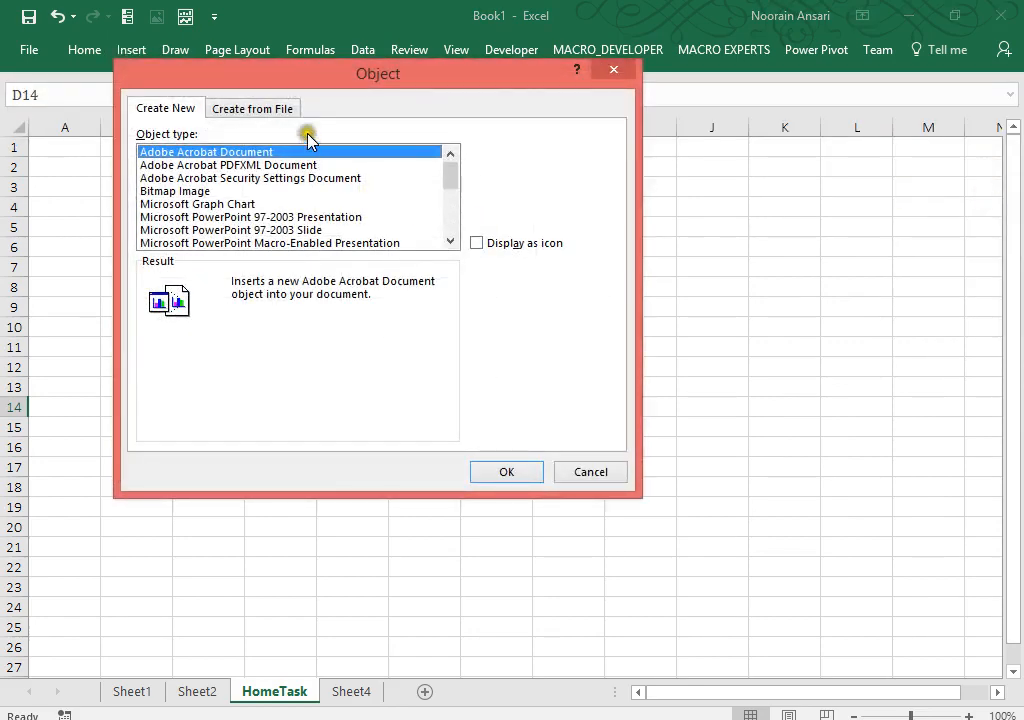
left_click(290, 107)
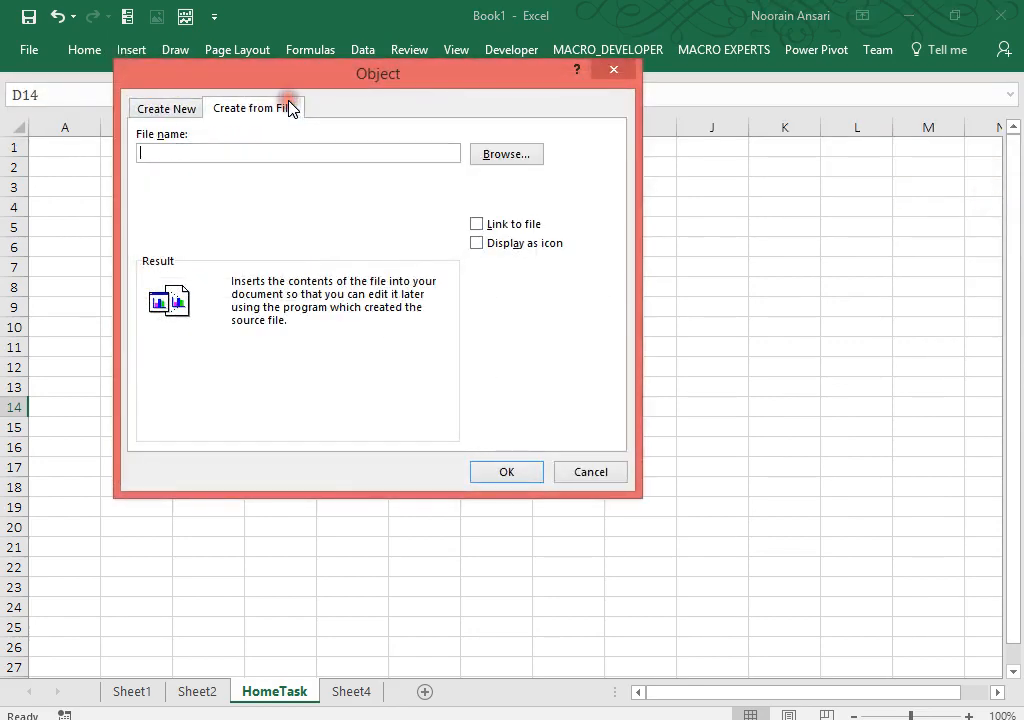
left_click(486, 153)
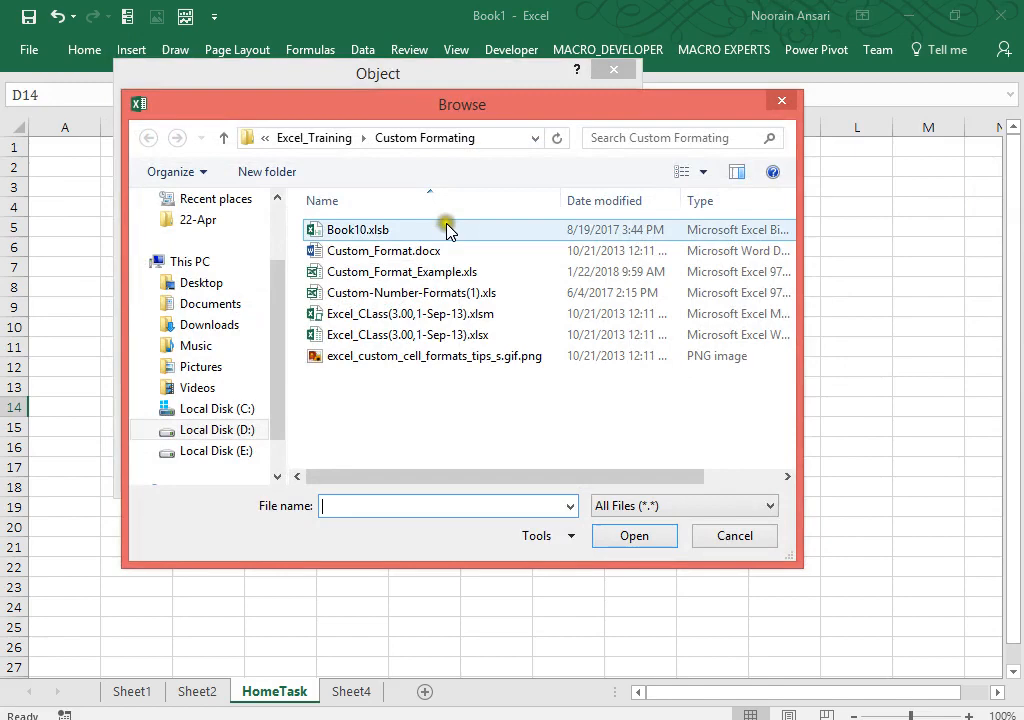
double_click(450, 292)
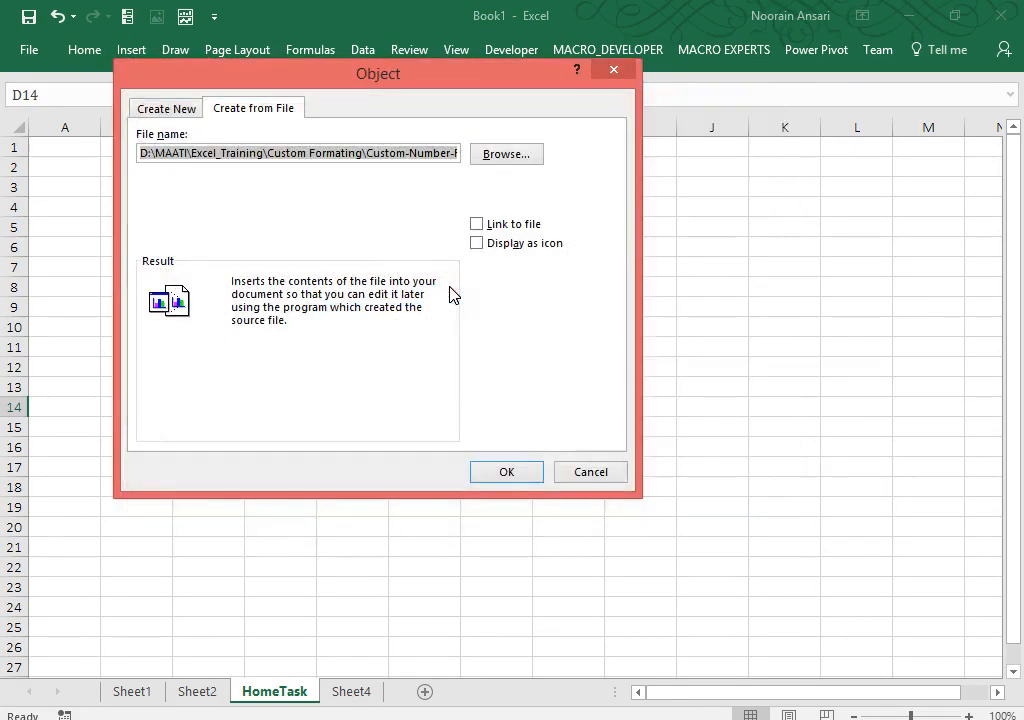
Step: Embed it as an icon captioned 'Appko Meri Kasam-3'
left_click(477, 243)
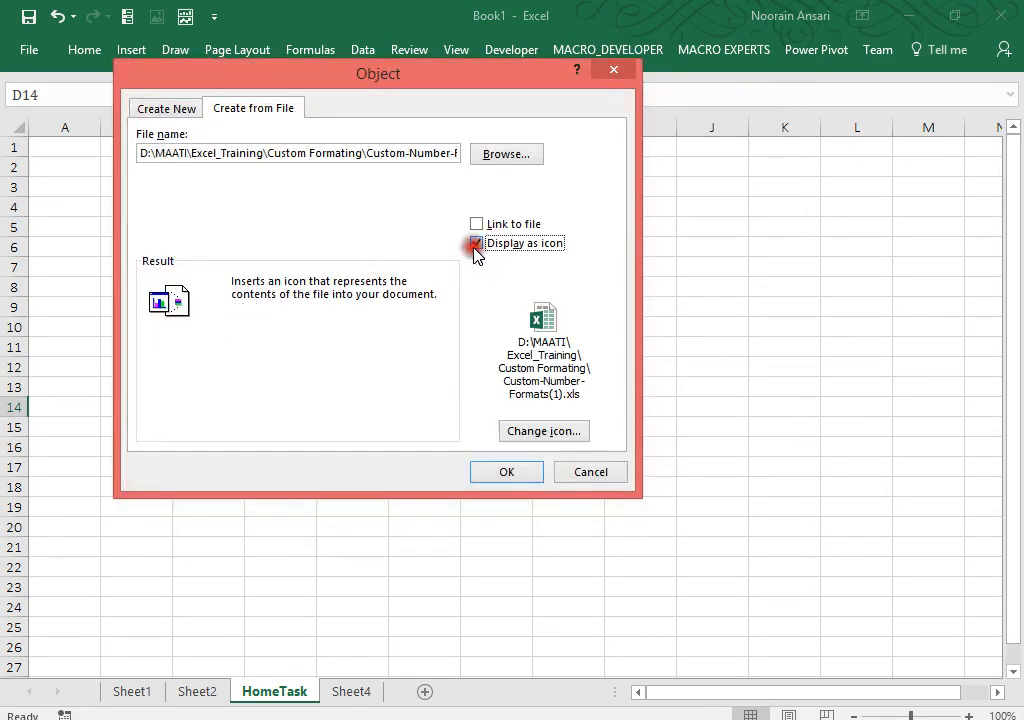
left_click(543, 431)
left_click_drag(272, 347, 570, 335)
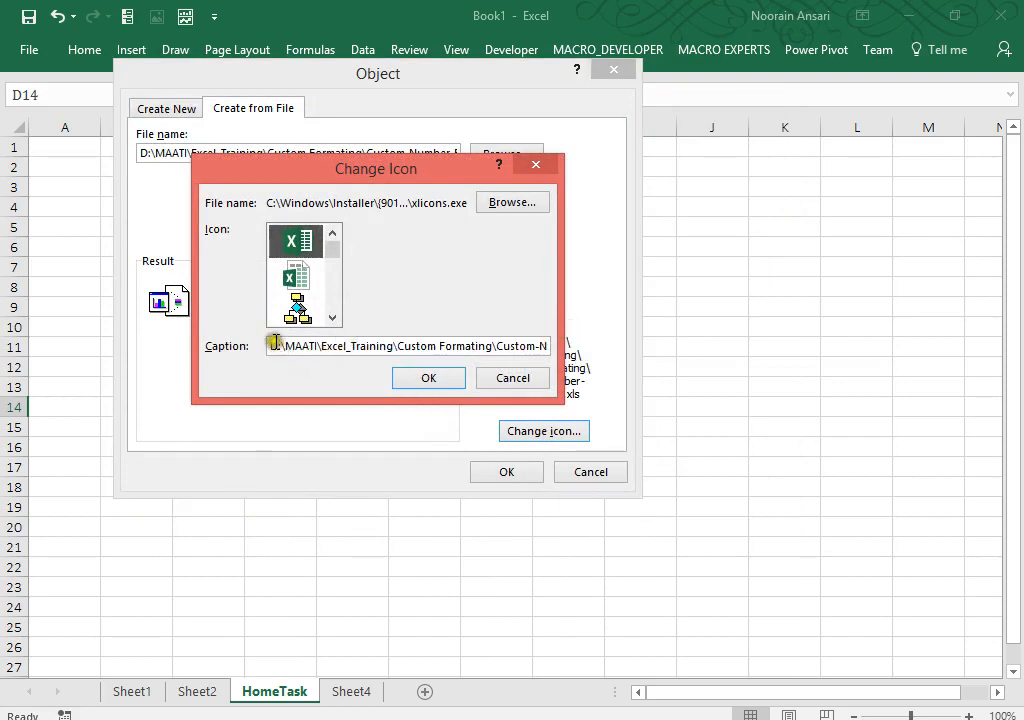
left_click_drag(274, 347, 680, 380)
key("Delete")
type("Ap")
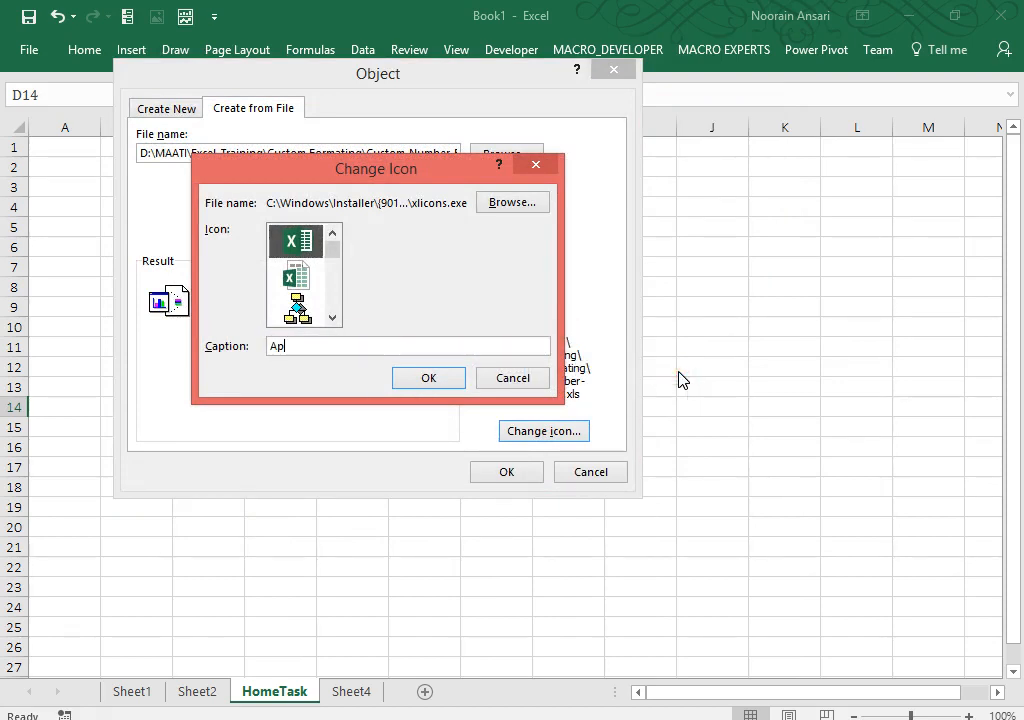
type("pko  Mer")
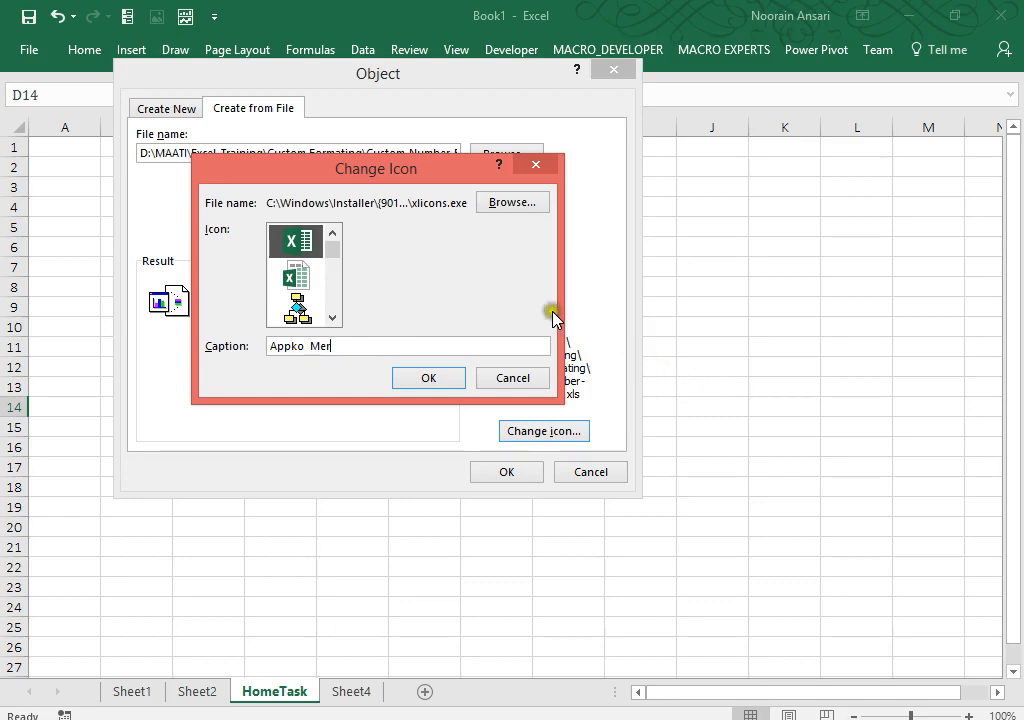
type("i K")
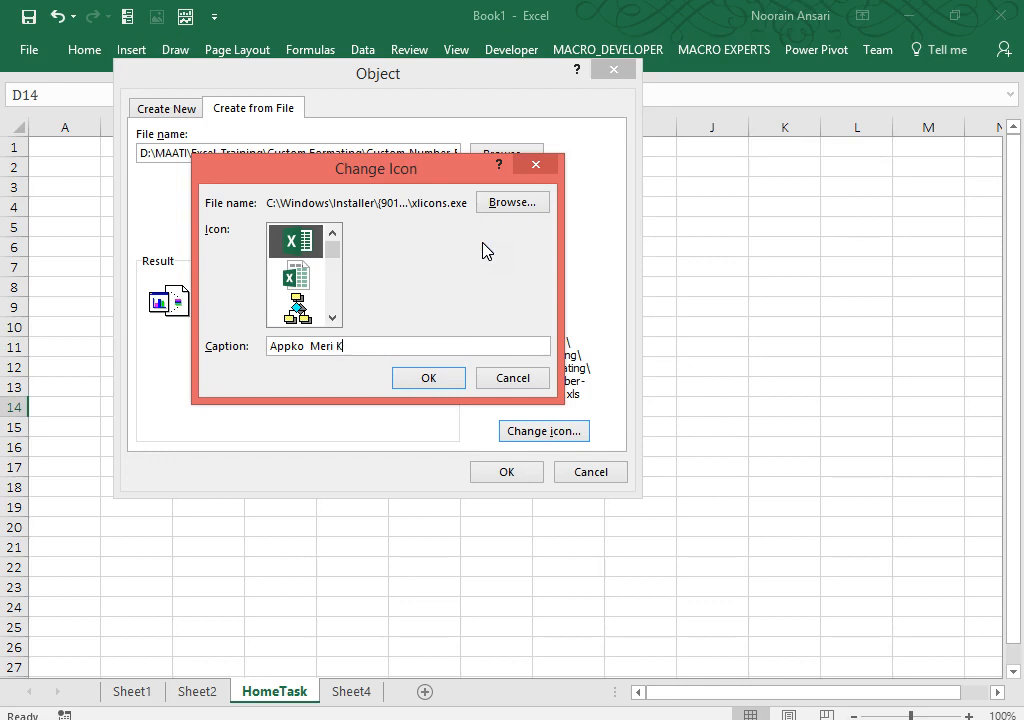
type("asam-3")
left_click(434, 381)
left_click(529, 479)
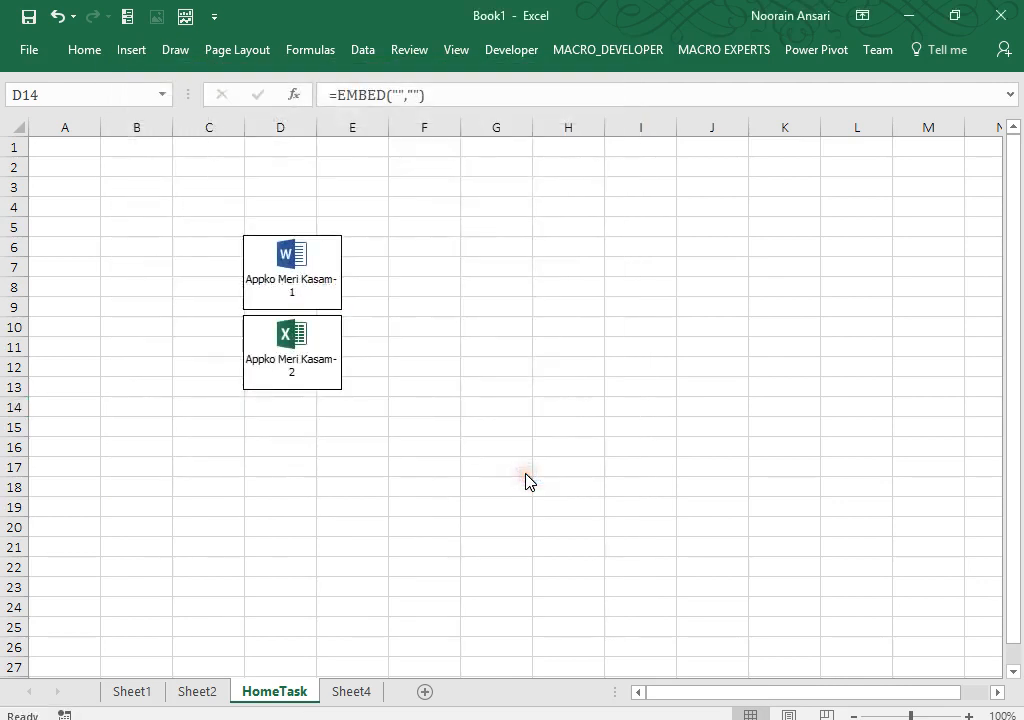
Step: At cell D19, start embedding an object from file and choose excel_custom_cell_formats_tips_s.gif.png
left_click(275, 500)
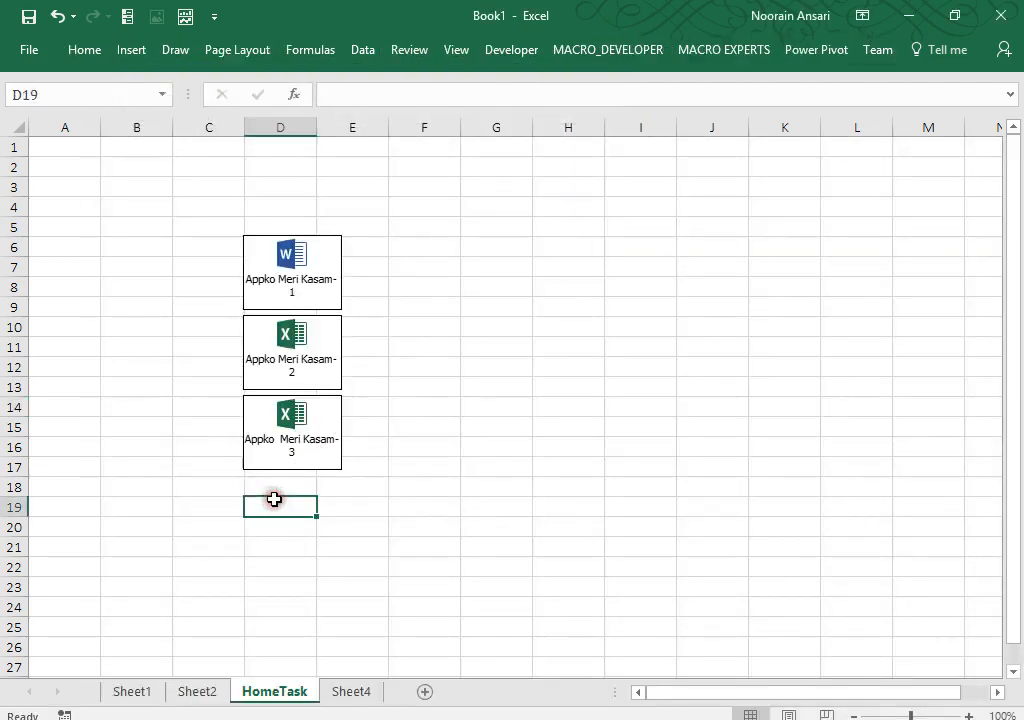
left_click(146, 52)
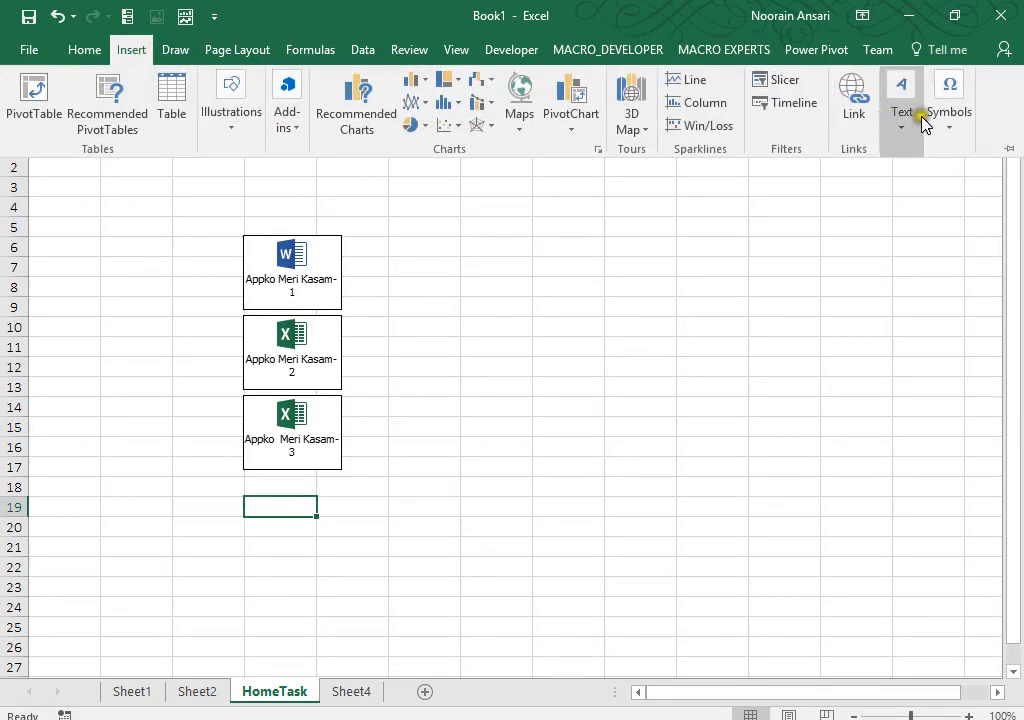
left_click(903, 130)
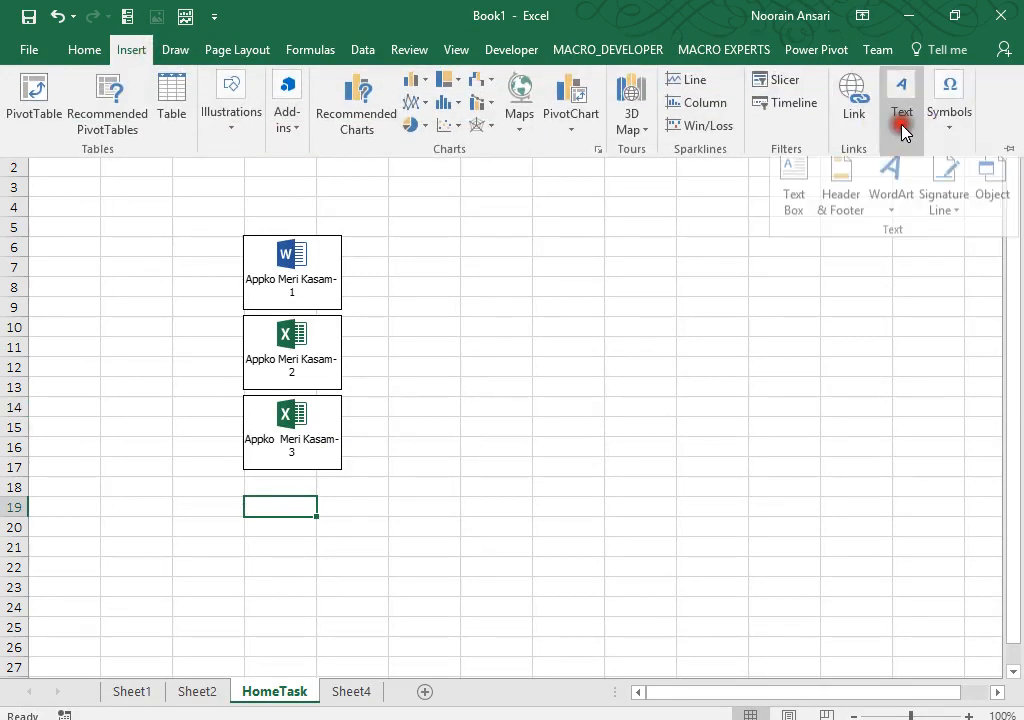
left_click(992, 198)
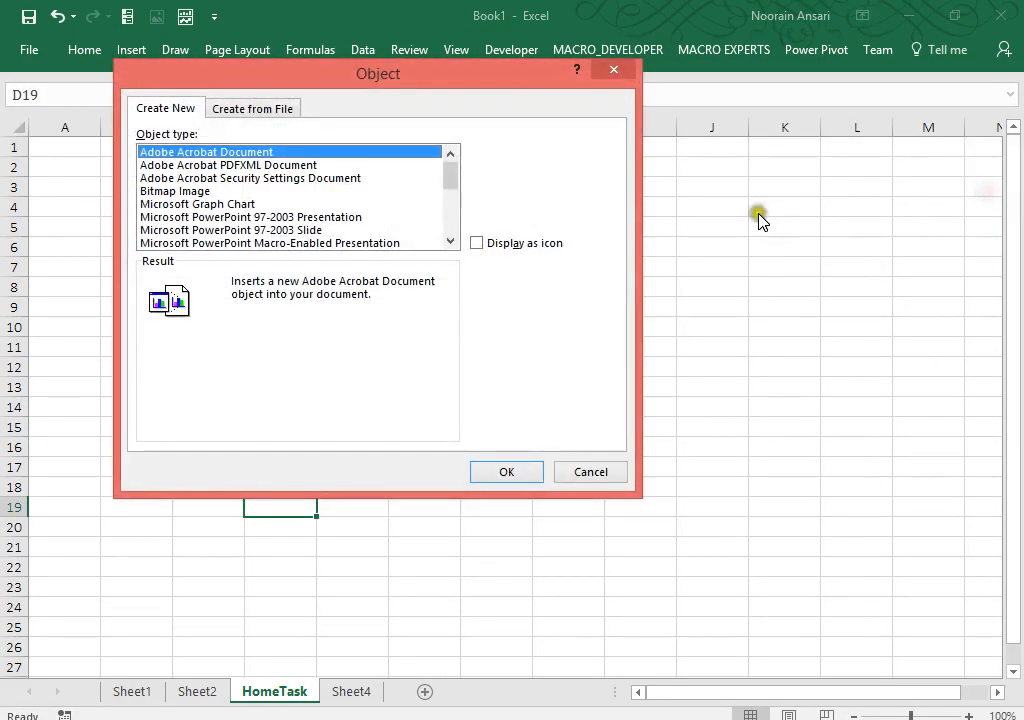
left_click(278, 109)
left_click(514, 154)
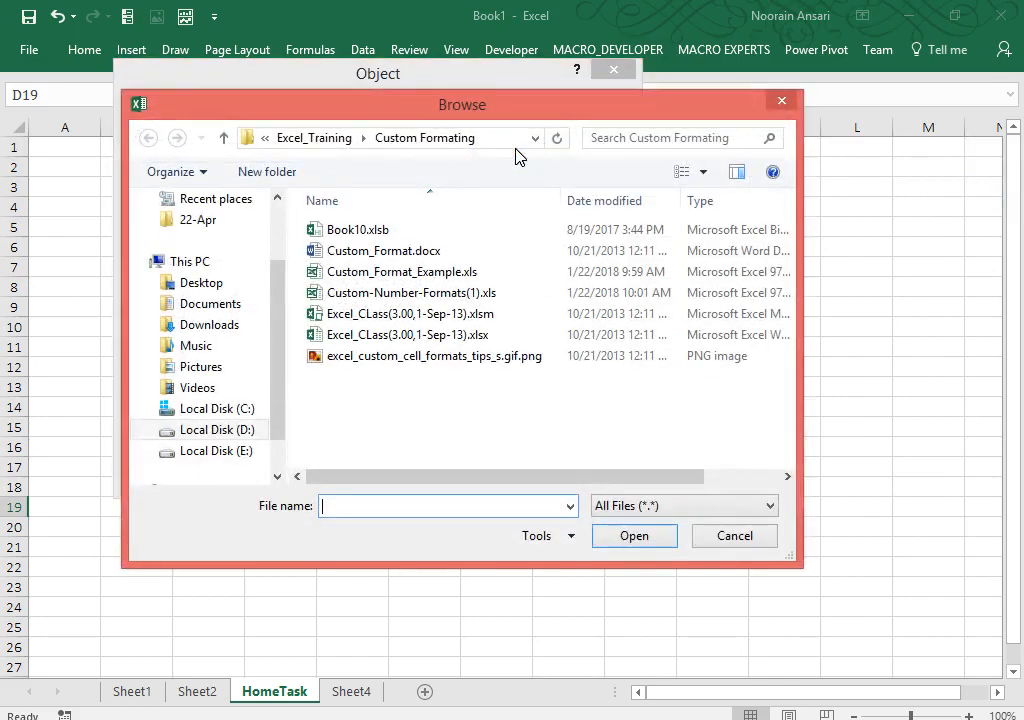
double_click(410, 360)
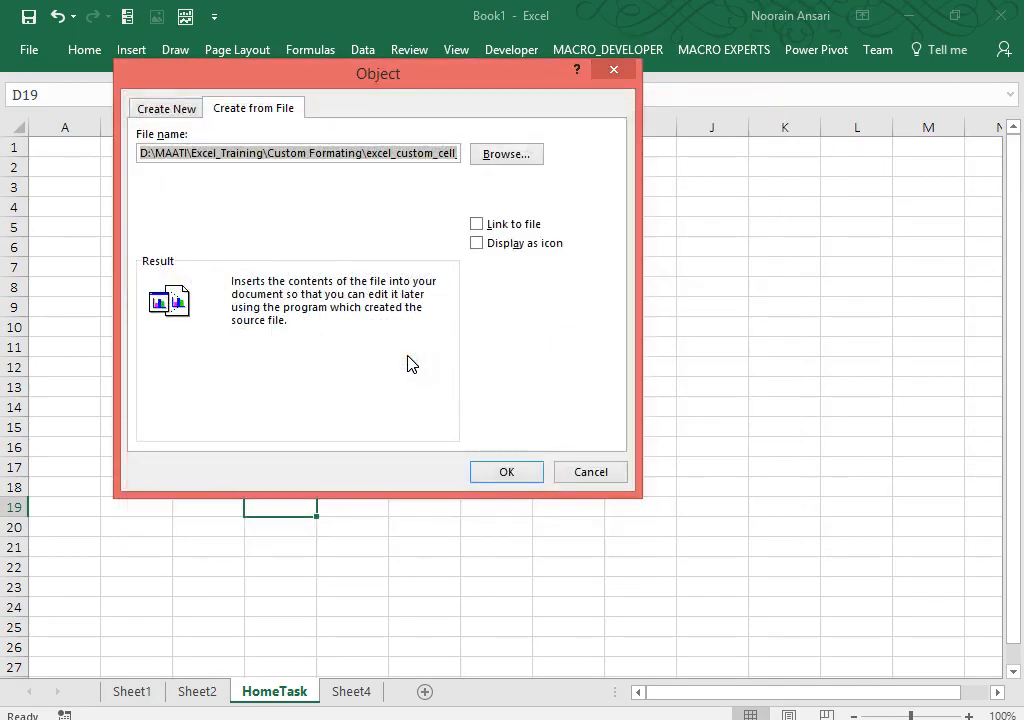
Step: Display the image as an icon captioned 'Appko Meri kasam-4' and insert it
left_click(477, 244)
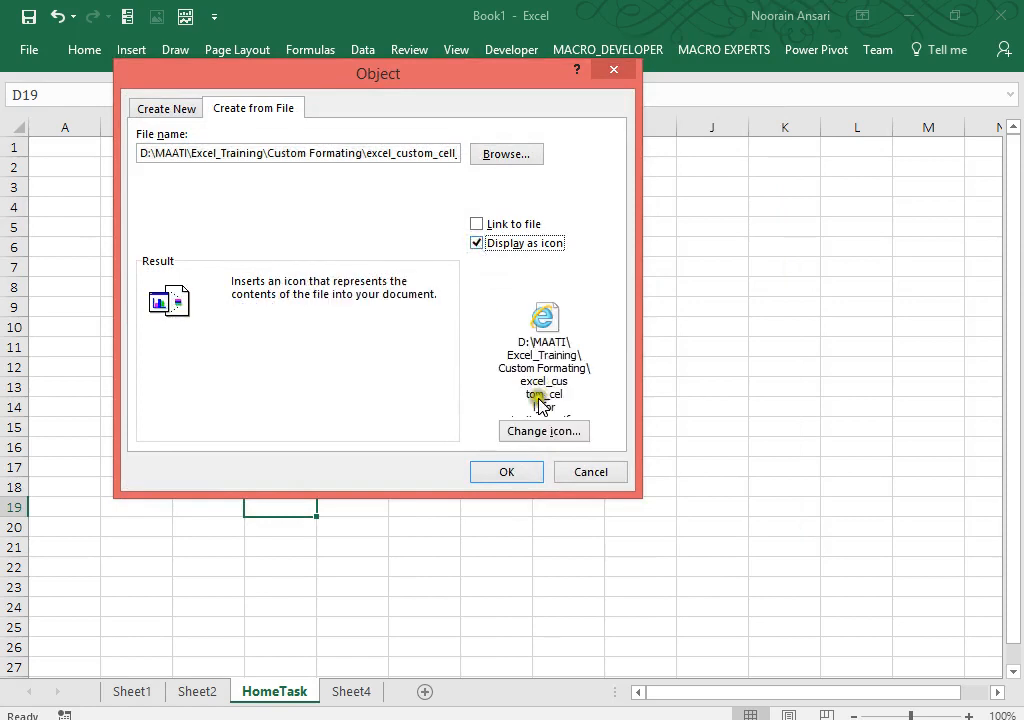
left_click(535, 430)
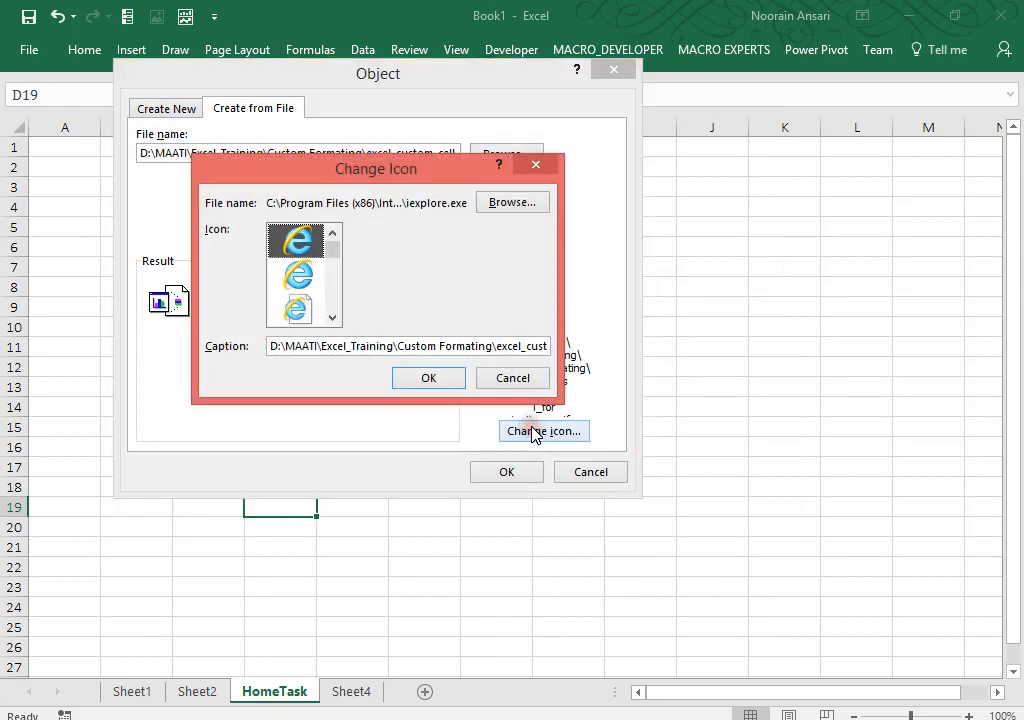
left_click(289, 345)
left_click_drag(289, 345, 581, 344)
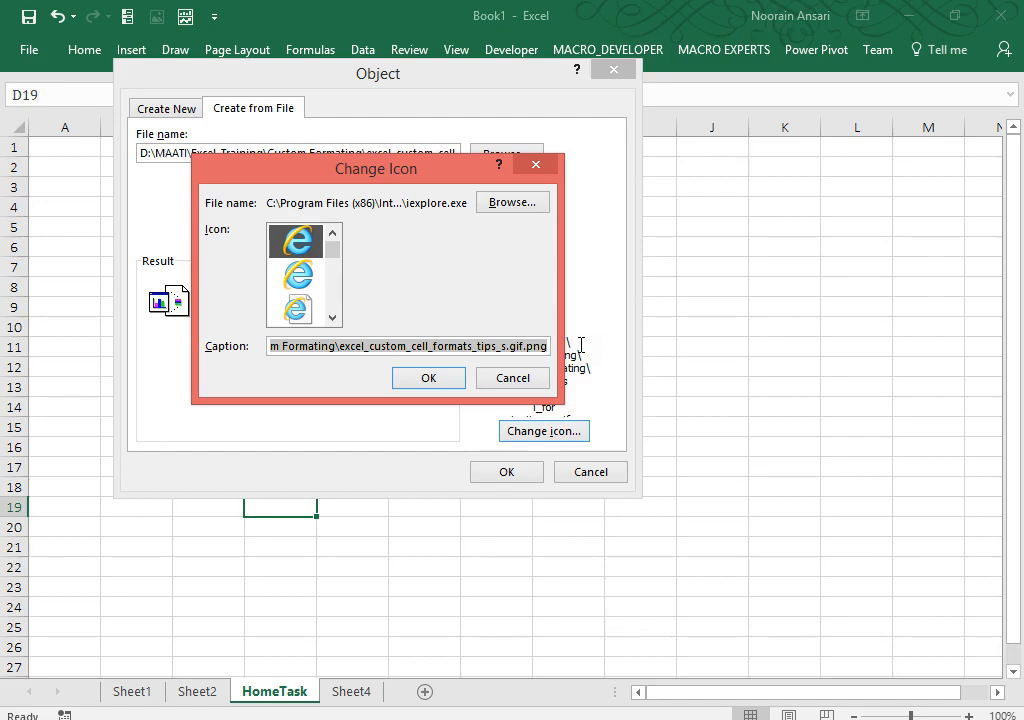
key("BackSpace")
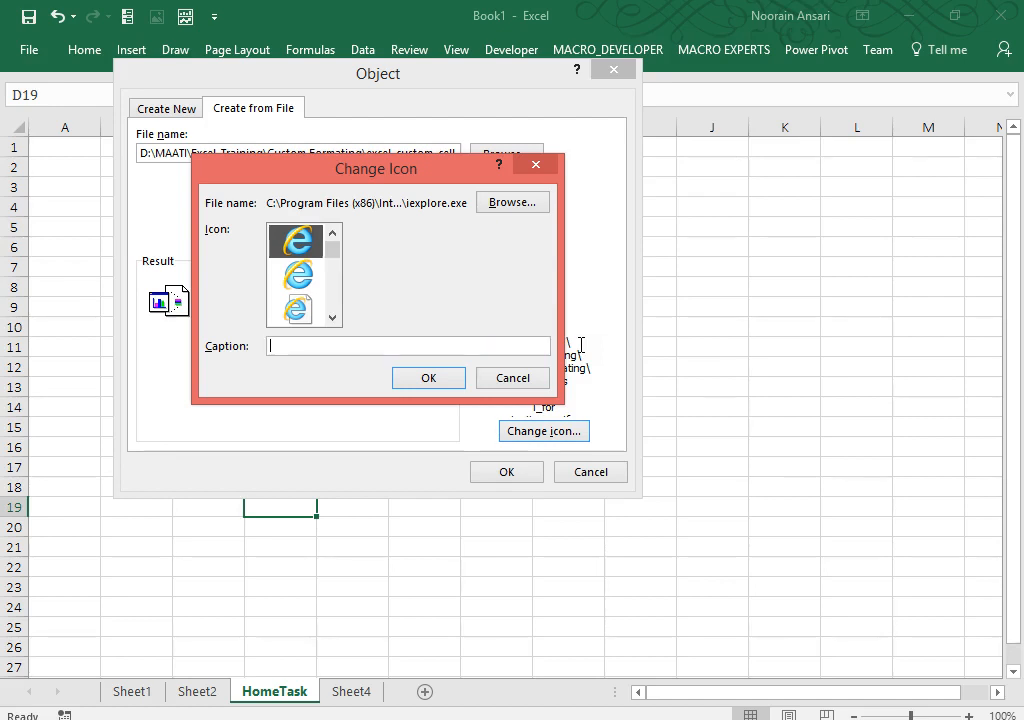
type("Appko Meri kasam")
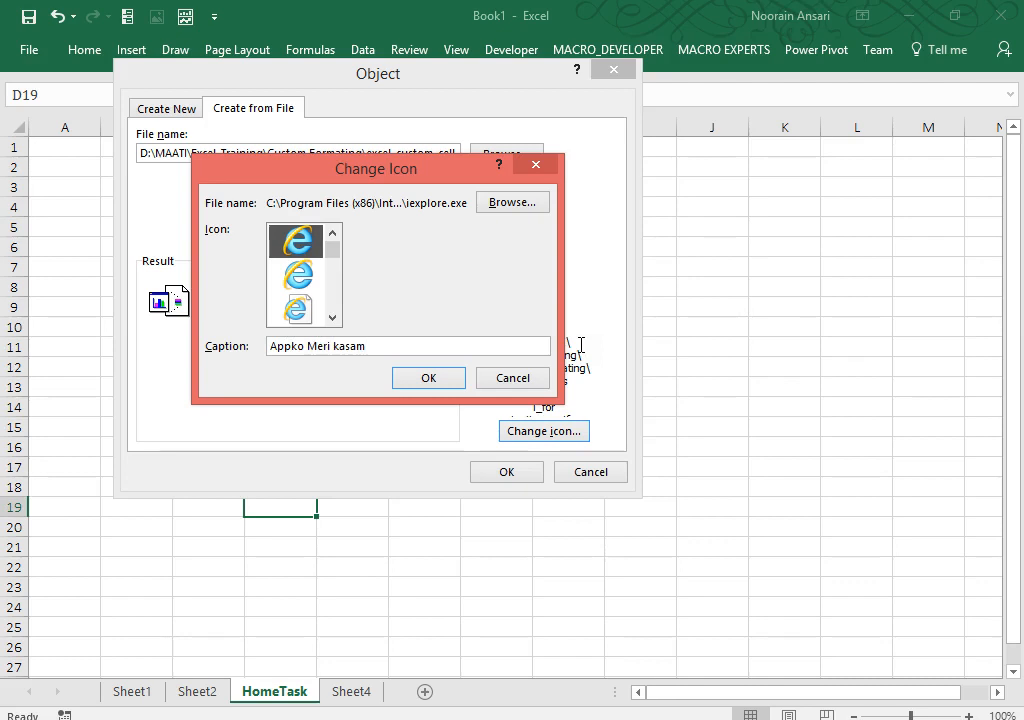
type("-4")
left_click(421, 380)
left_click(497, 474)
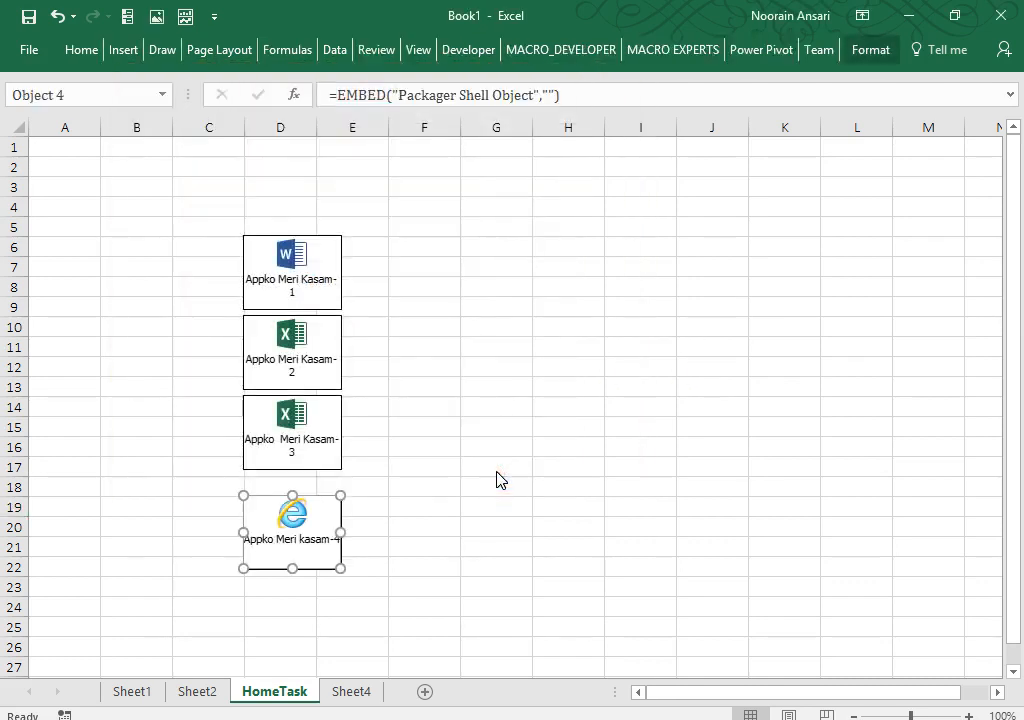
Step: Deselect the new icon, select C5:E24 around the four icons, then switch to Debut Video Capture
left_click(497, 478)
left_click_drag(208, 226, 375, 597)
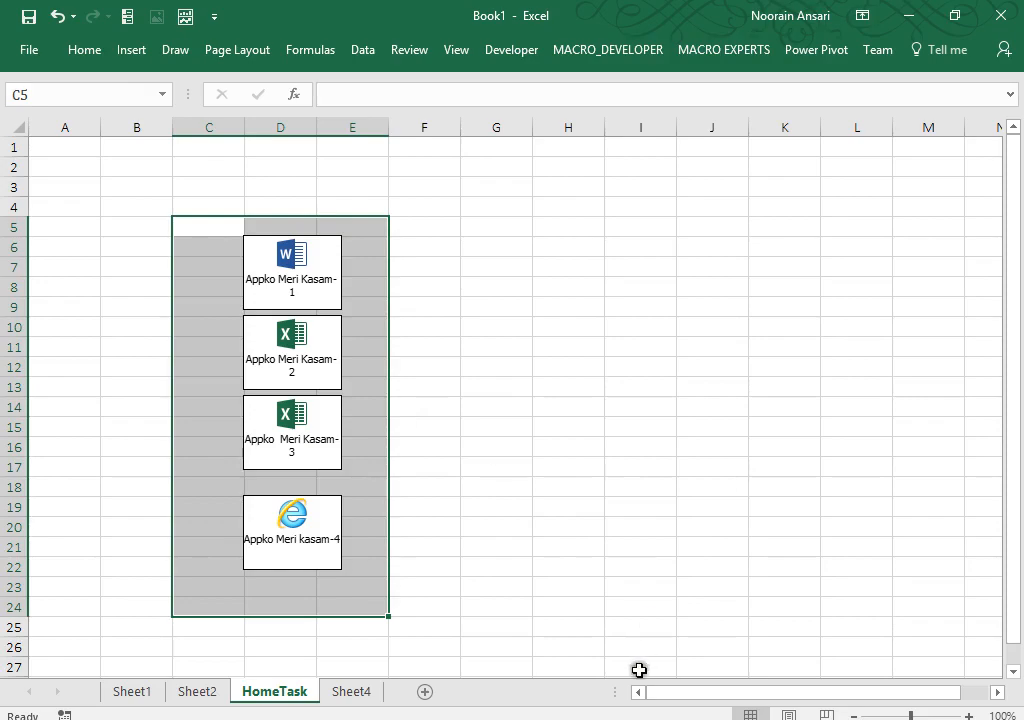
left_click(722, 717)
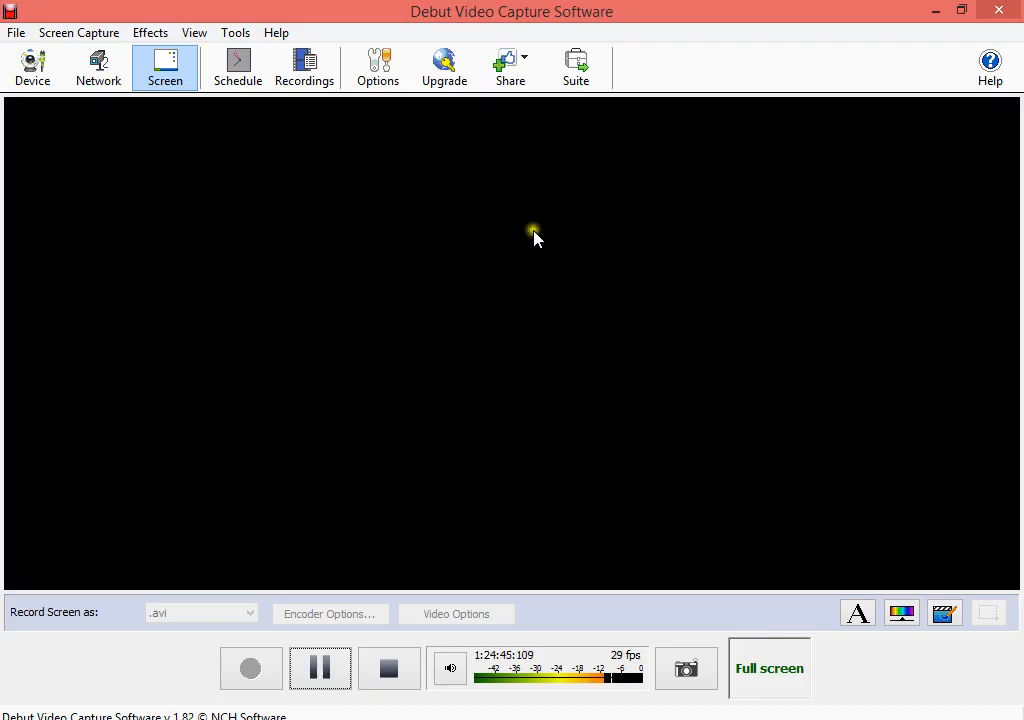